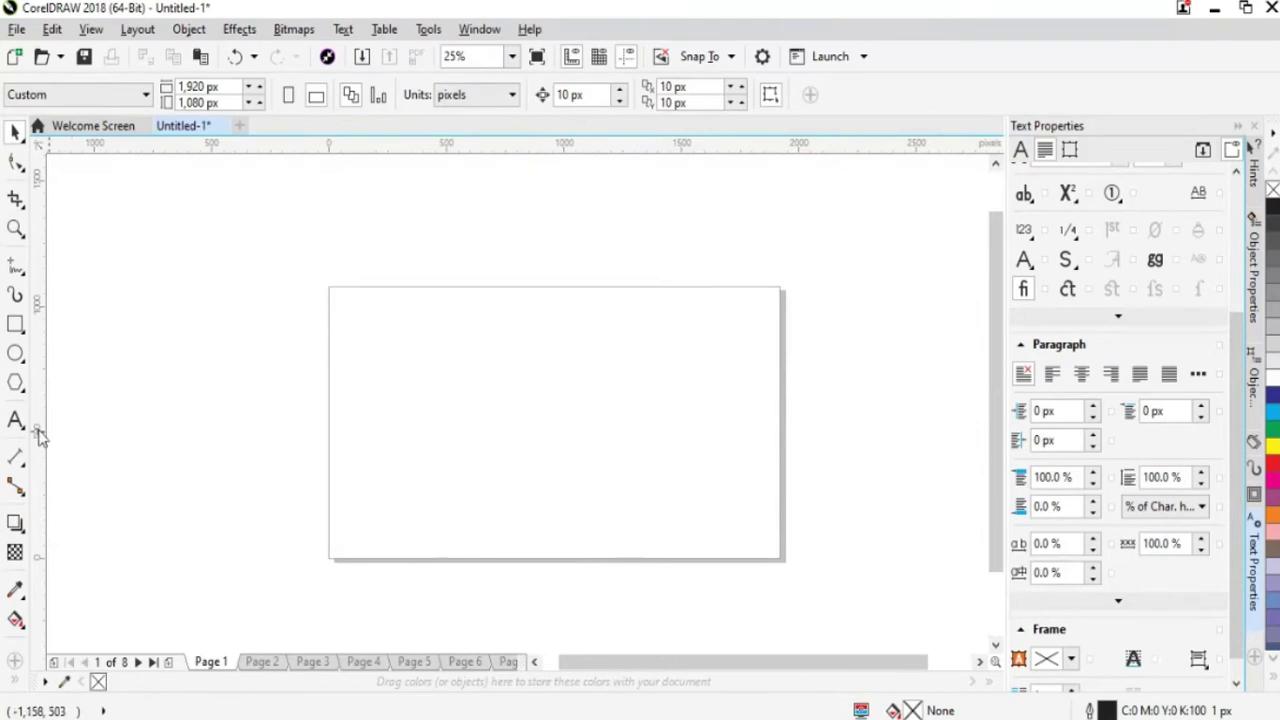
Add the artistic text "Artistic Text" above the page, enlarge it to about 1,188 px wide, and dismiss the recording notice.
click(530, 254)
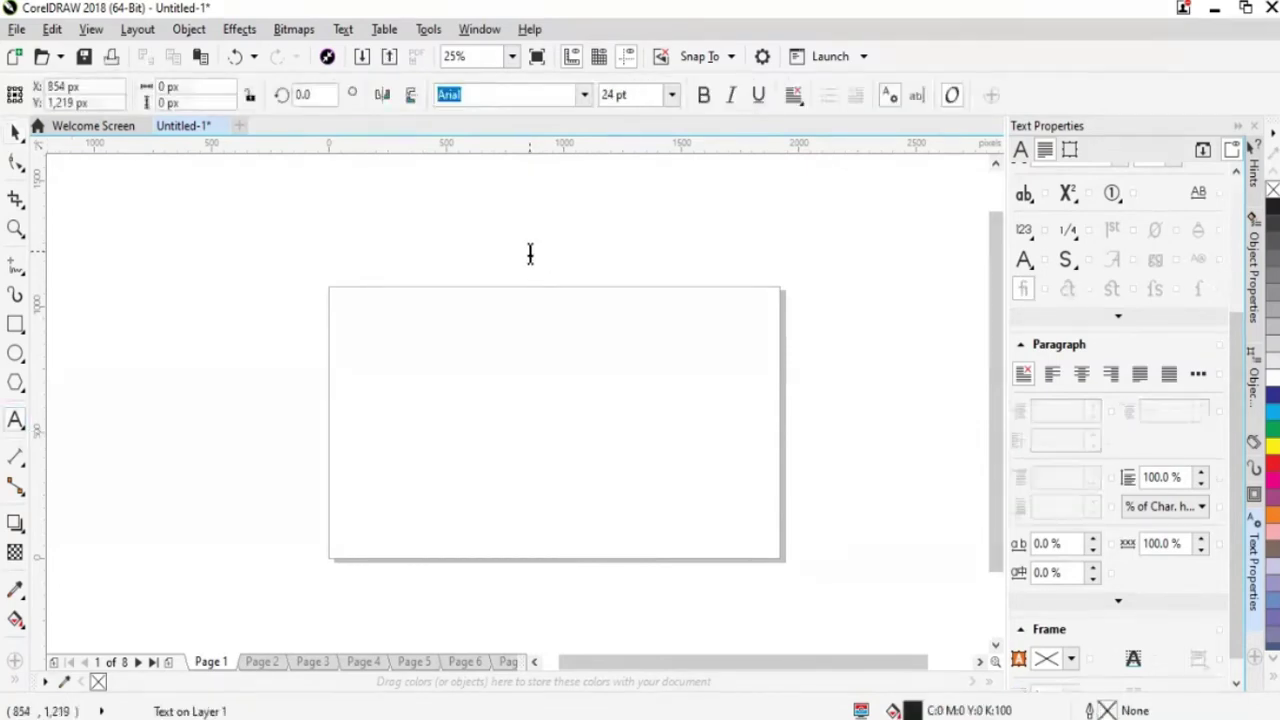
text(Your Text)
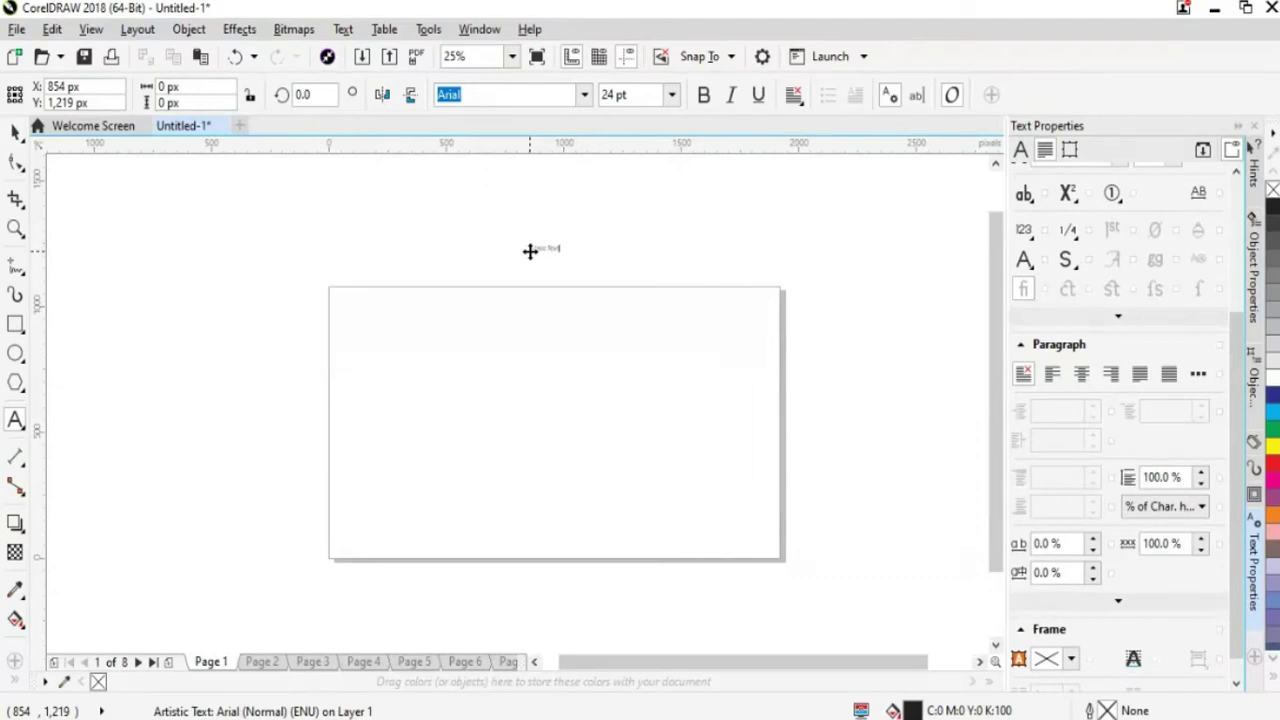
click(15, 132)
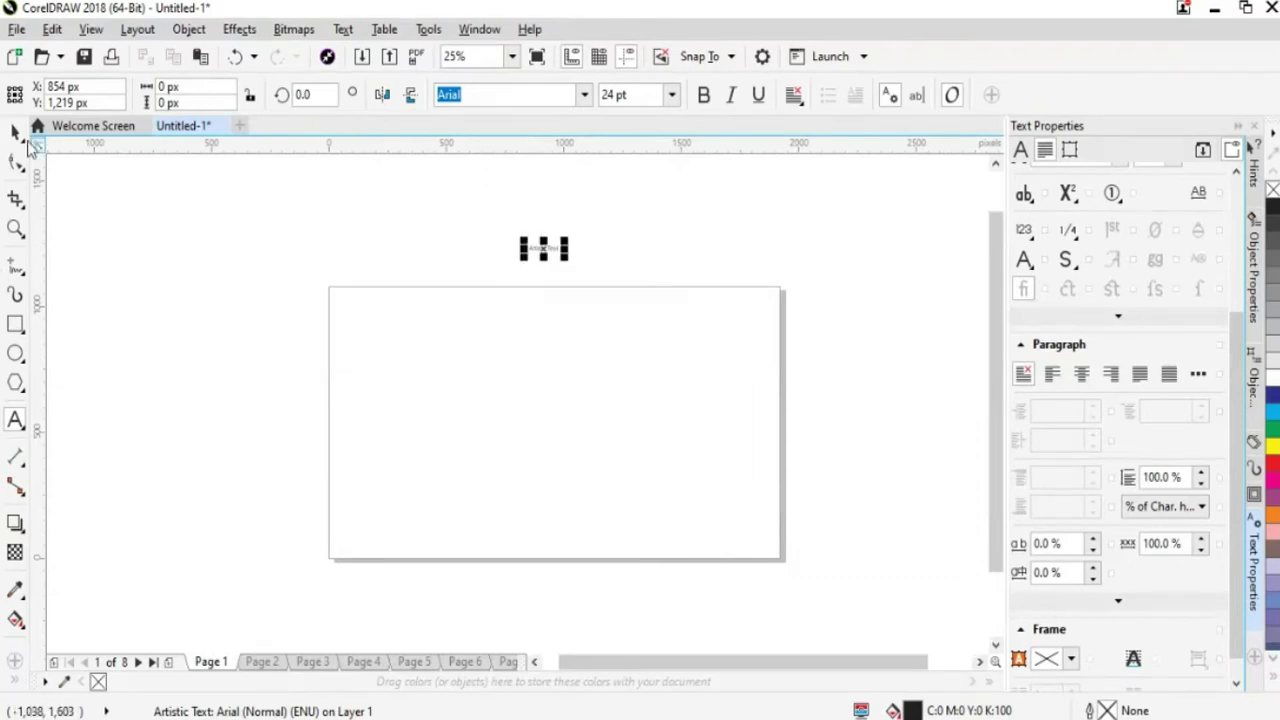
drag(567, 258, 820, 300)
drag(725, 281, 617, 258)
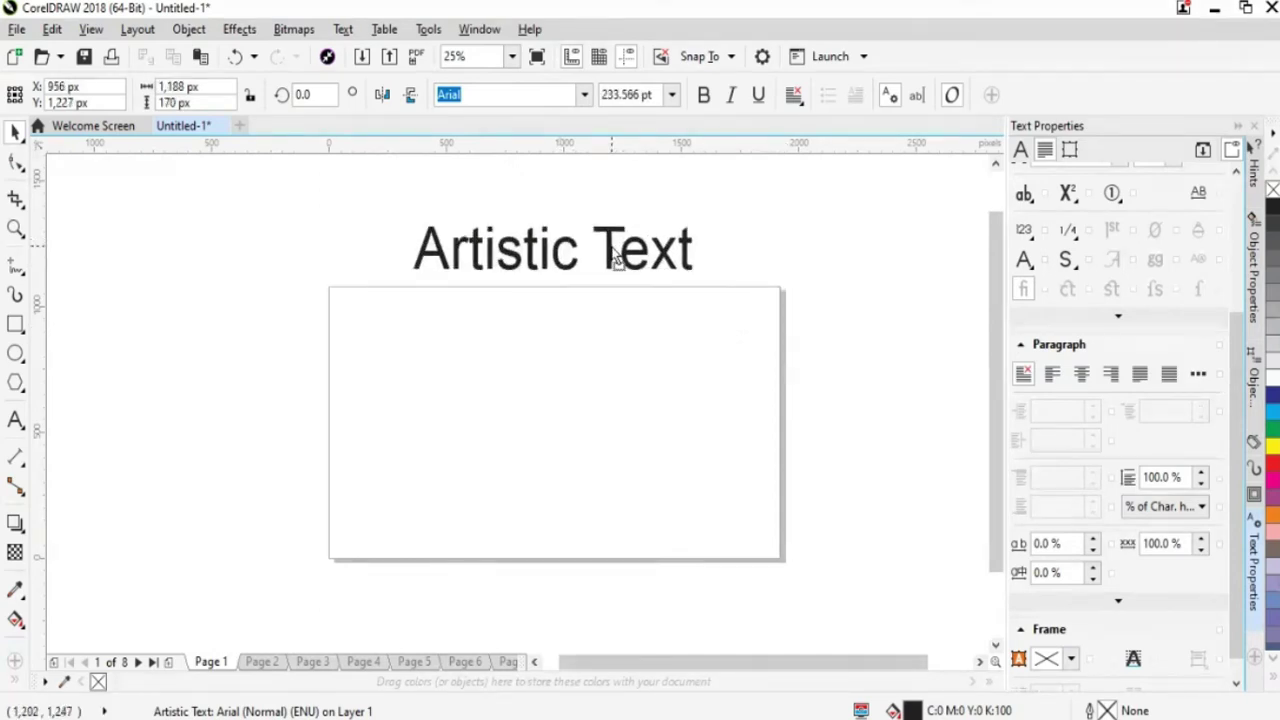
click(826, 379)
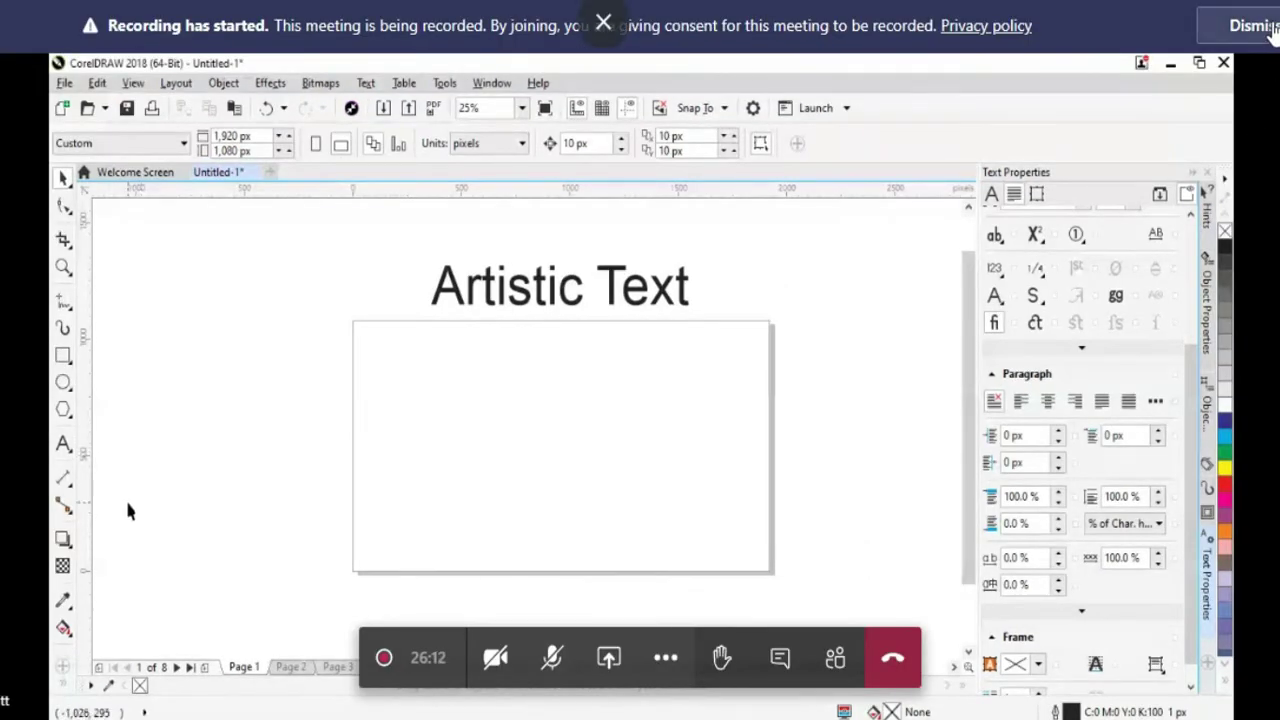
click(1268, 30)
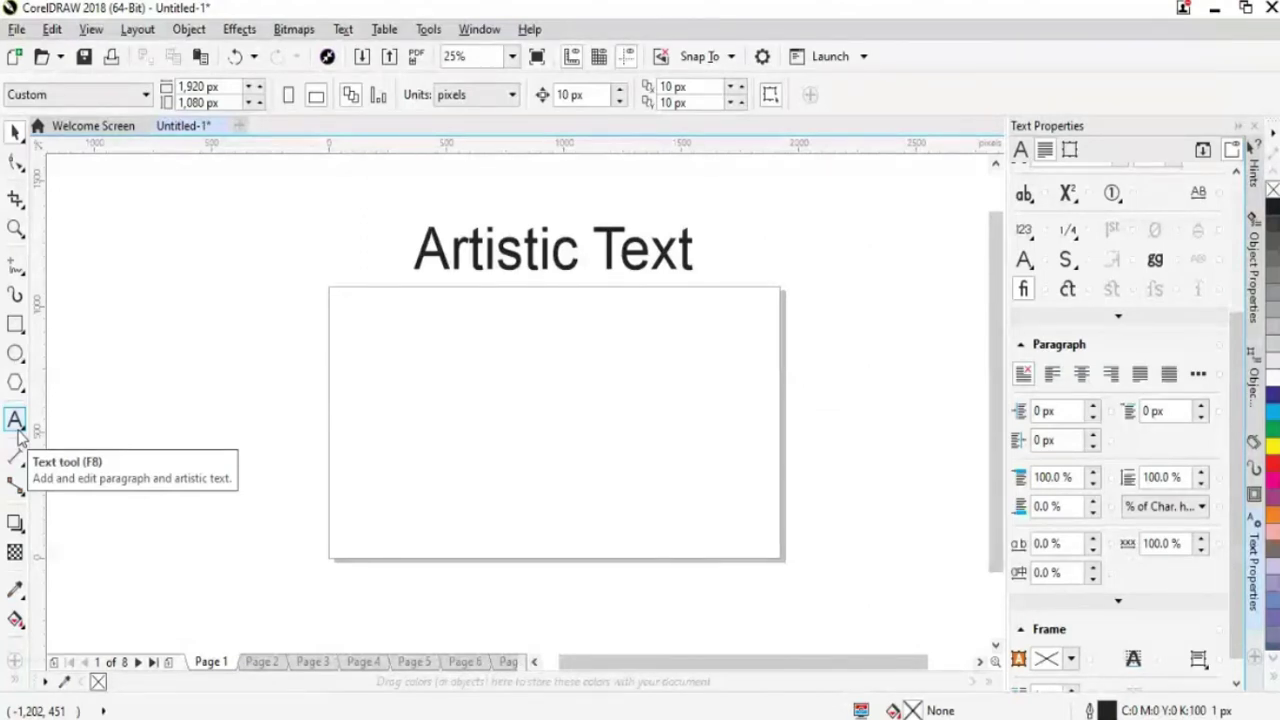
Add the artistic text "Creative Designing" in the middle of the page, scaled to about 1,383 px wide.
click(17, 428)
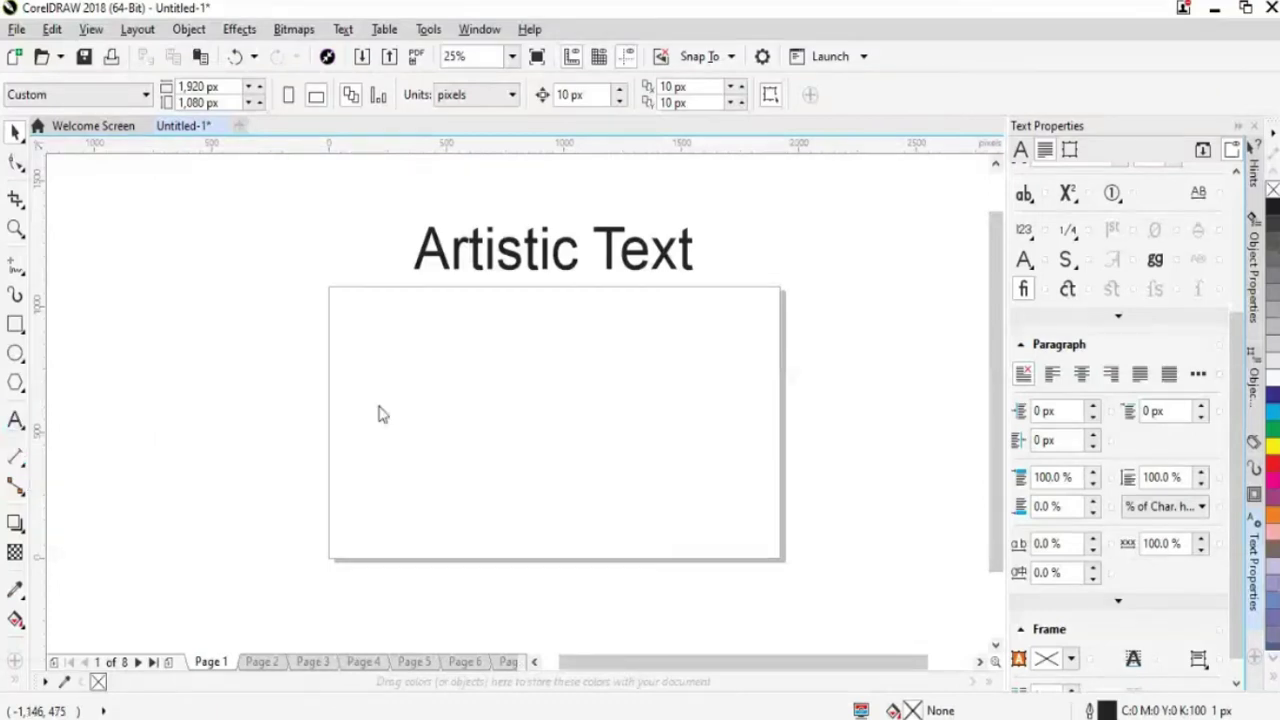
click(433, 410)
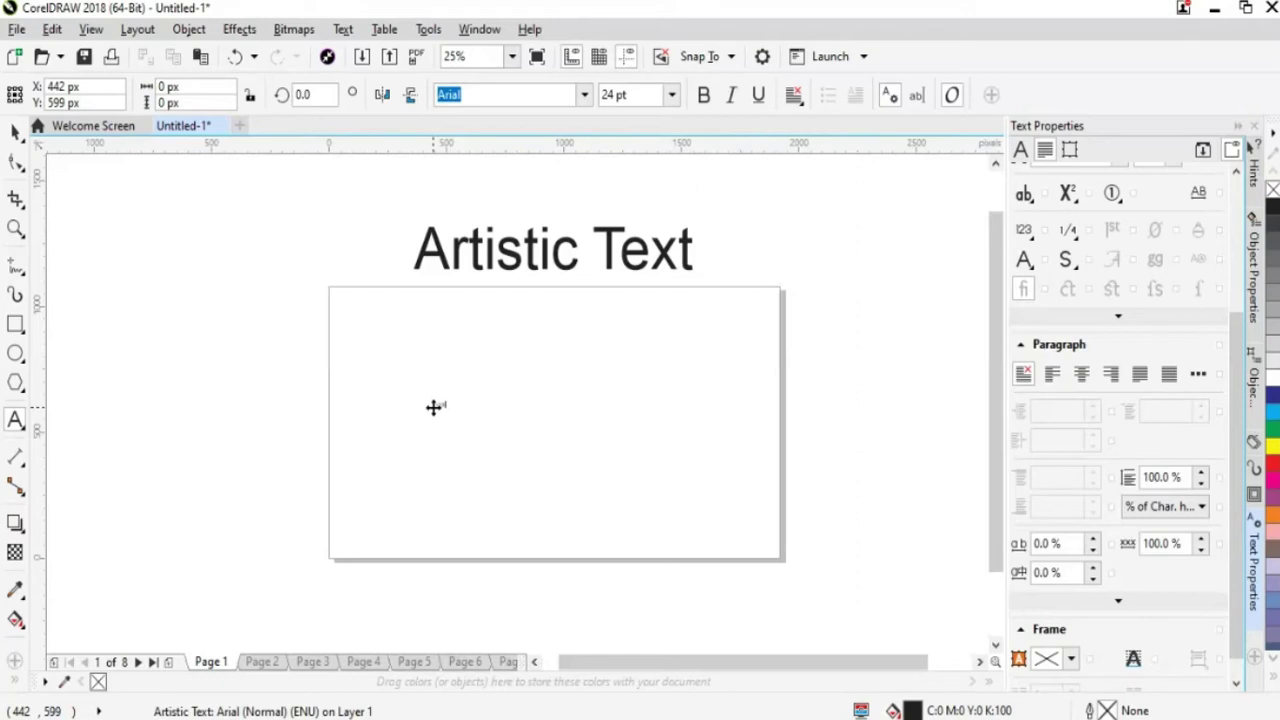
text(Artistic Text)
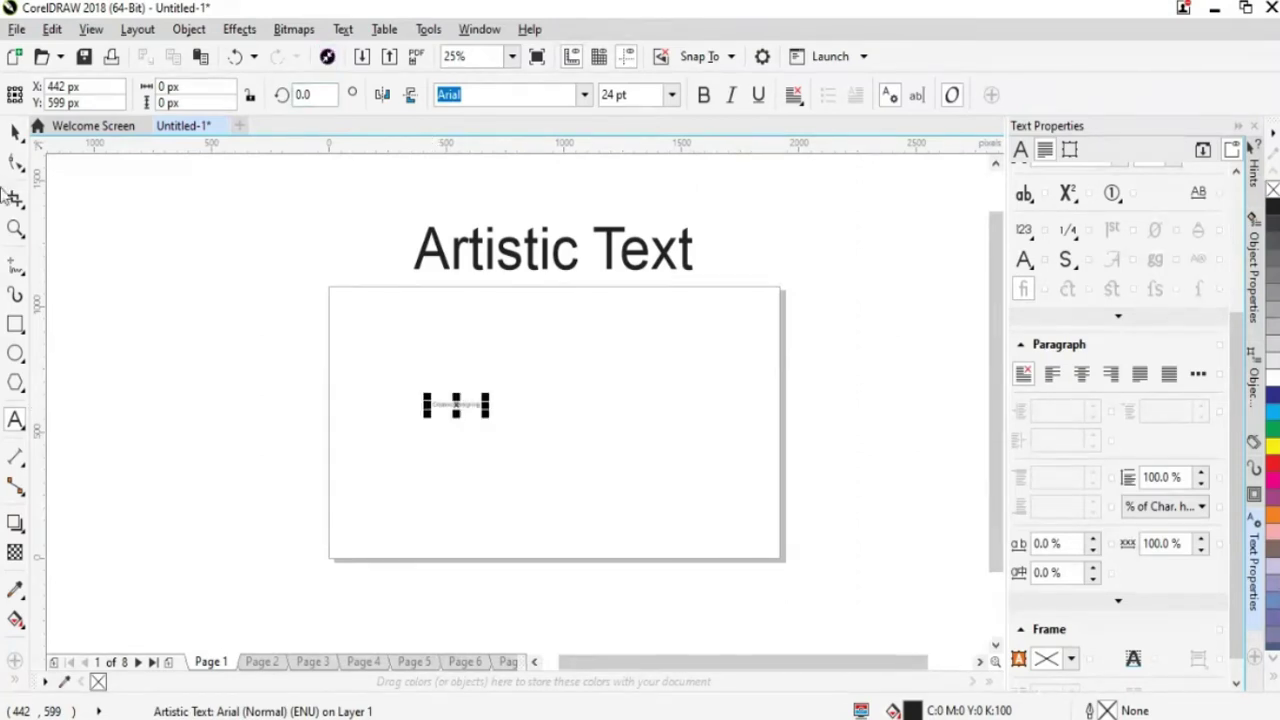
drag(487, 414, 768, 538)
drag(680, 432, 637, 442)
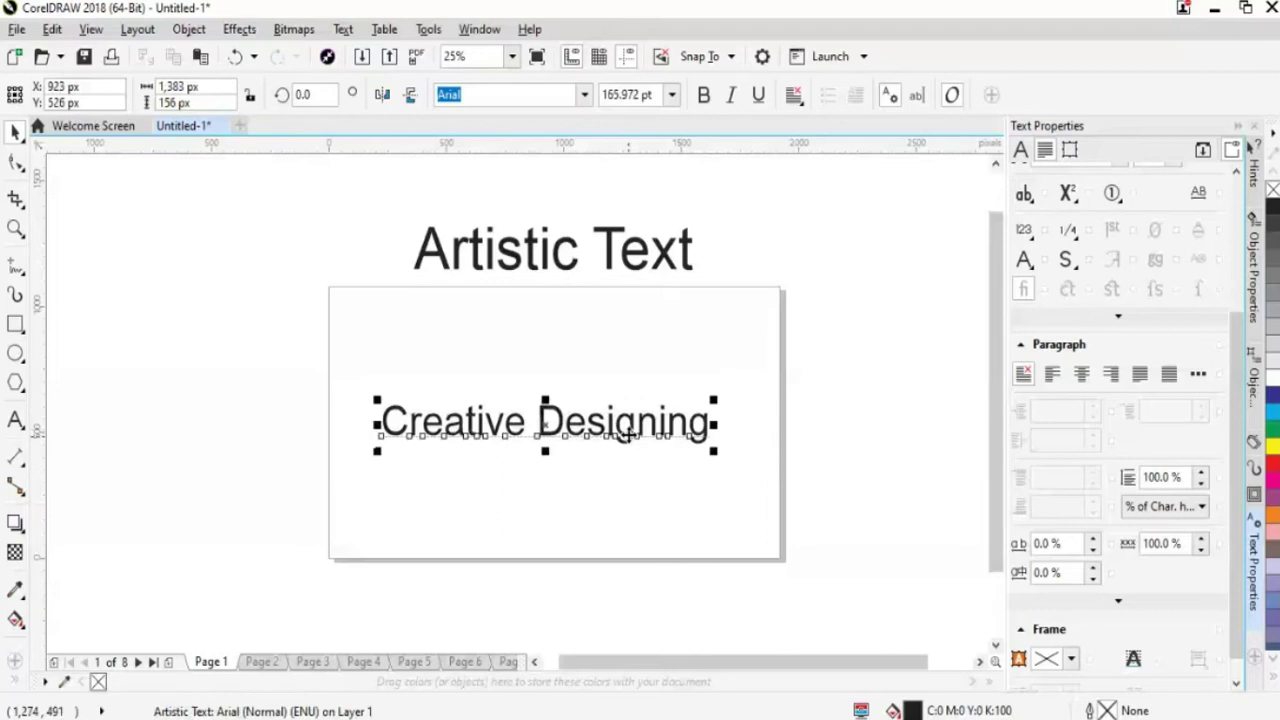
Enlarge the Creative Designing text to about 1,578 px wide and centre it roughly on the page.
drag(714, 450, 757, 472)
click(665, 445)
click(666, 440)
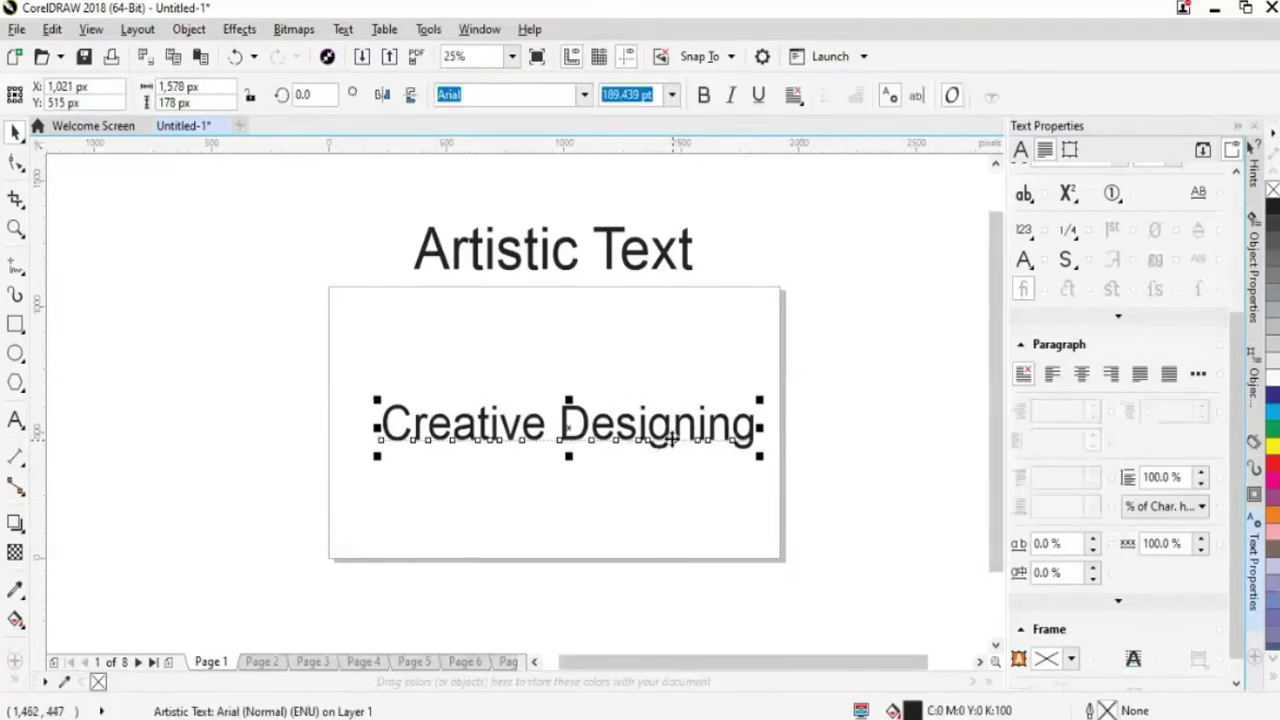
drag(667, 432, 653, 429)
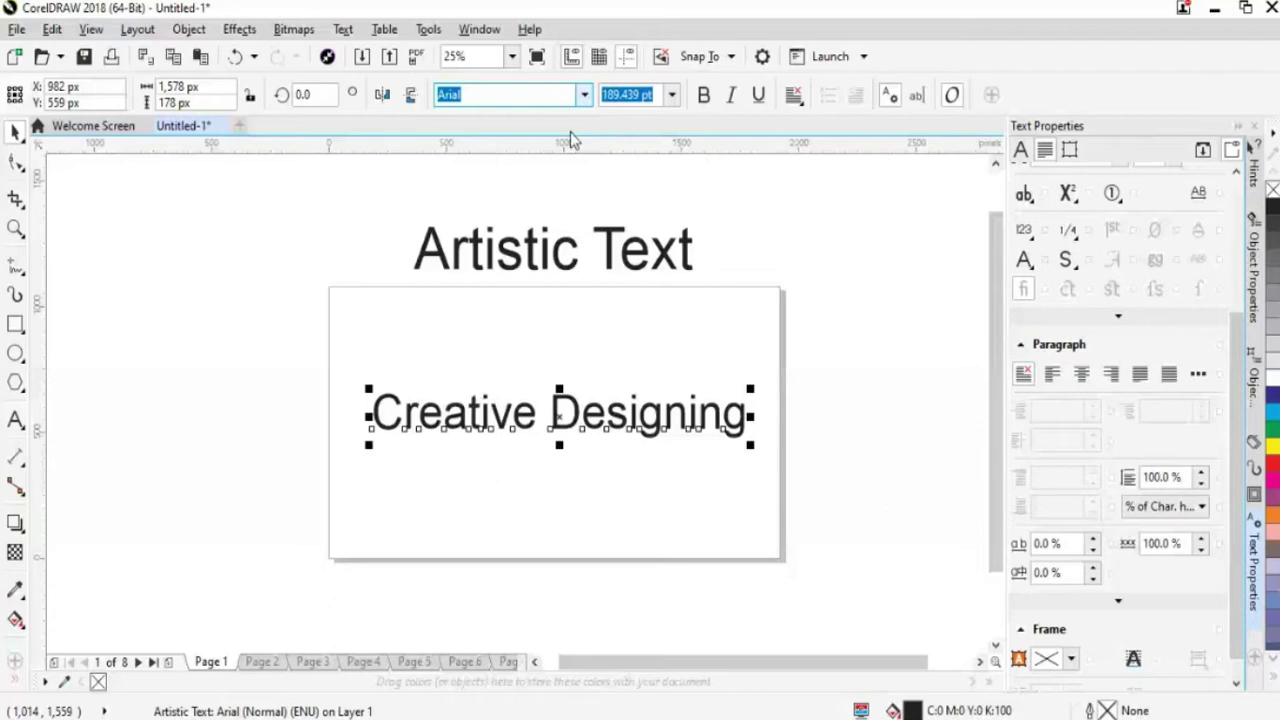
Set the Creative Designing text to the Arial Rounded MT Bold font at 200 pt.
click(584, 94)
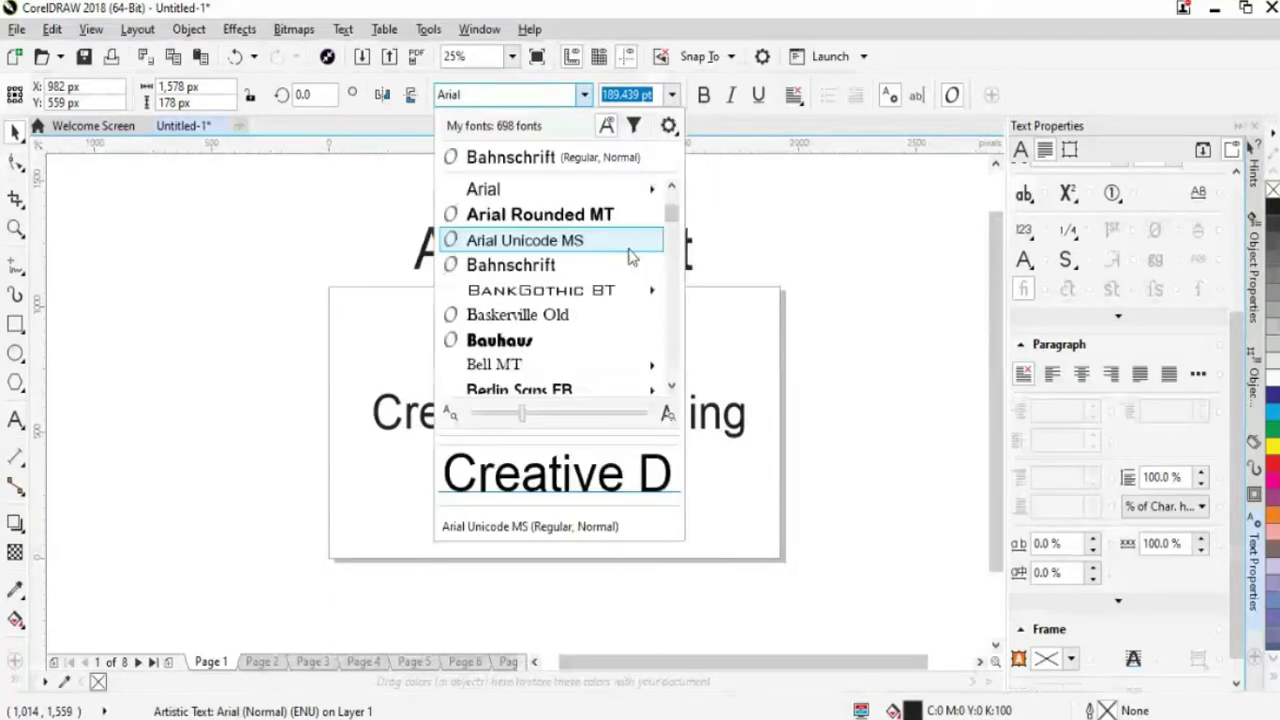
click(610, 214)
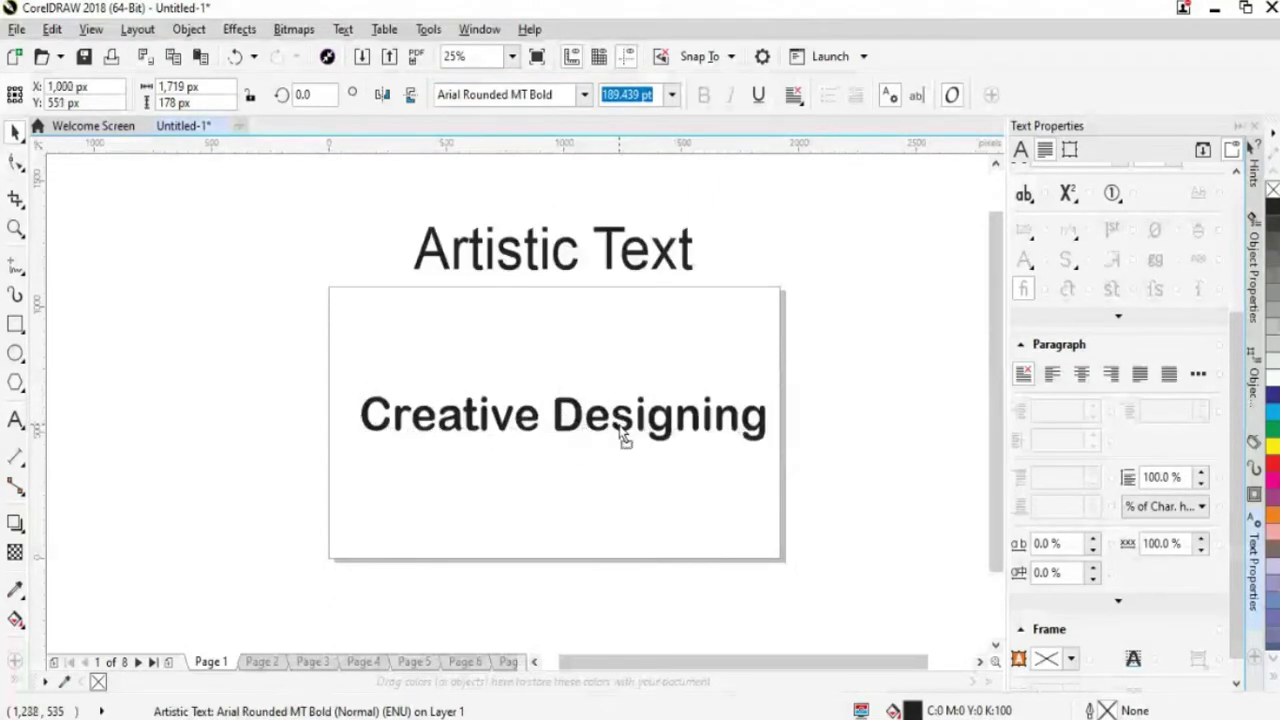
click(671, 94)
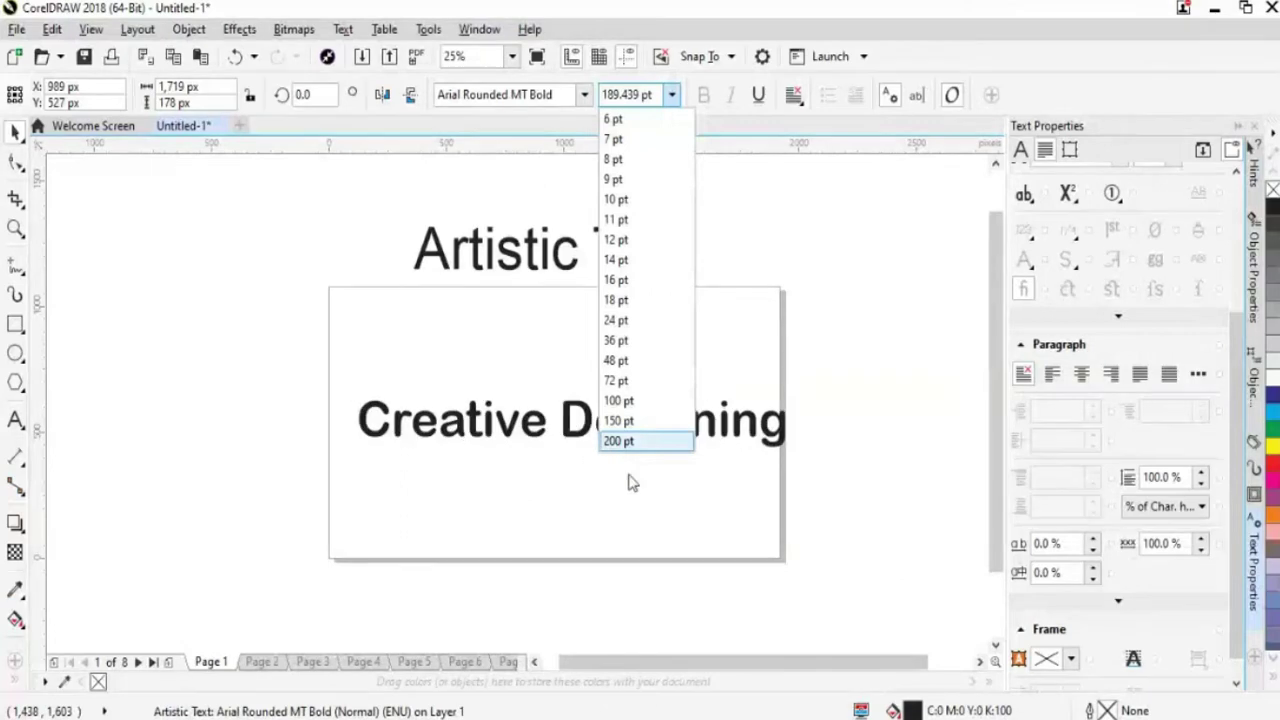
click(618, 441)
key(Escape)
click(660, 427)
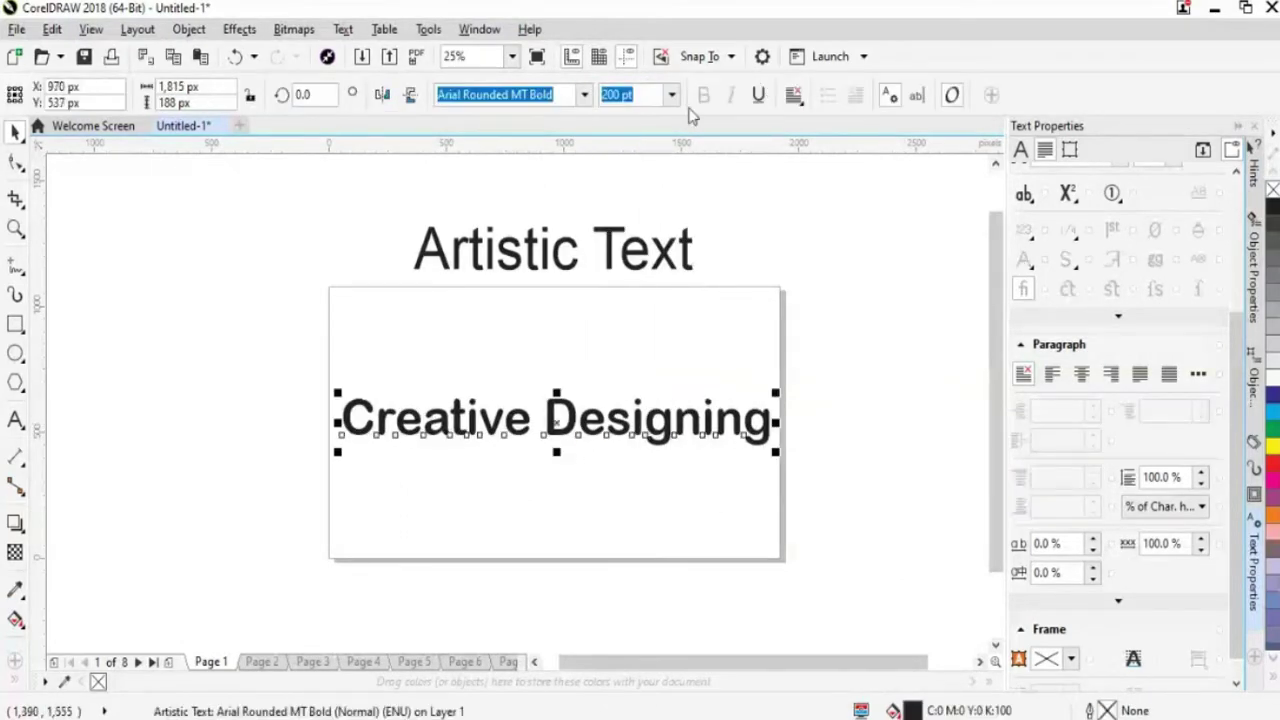
Try underlining the Creative Designing text and undo the underline.
click(758, 94)
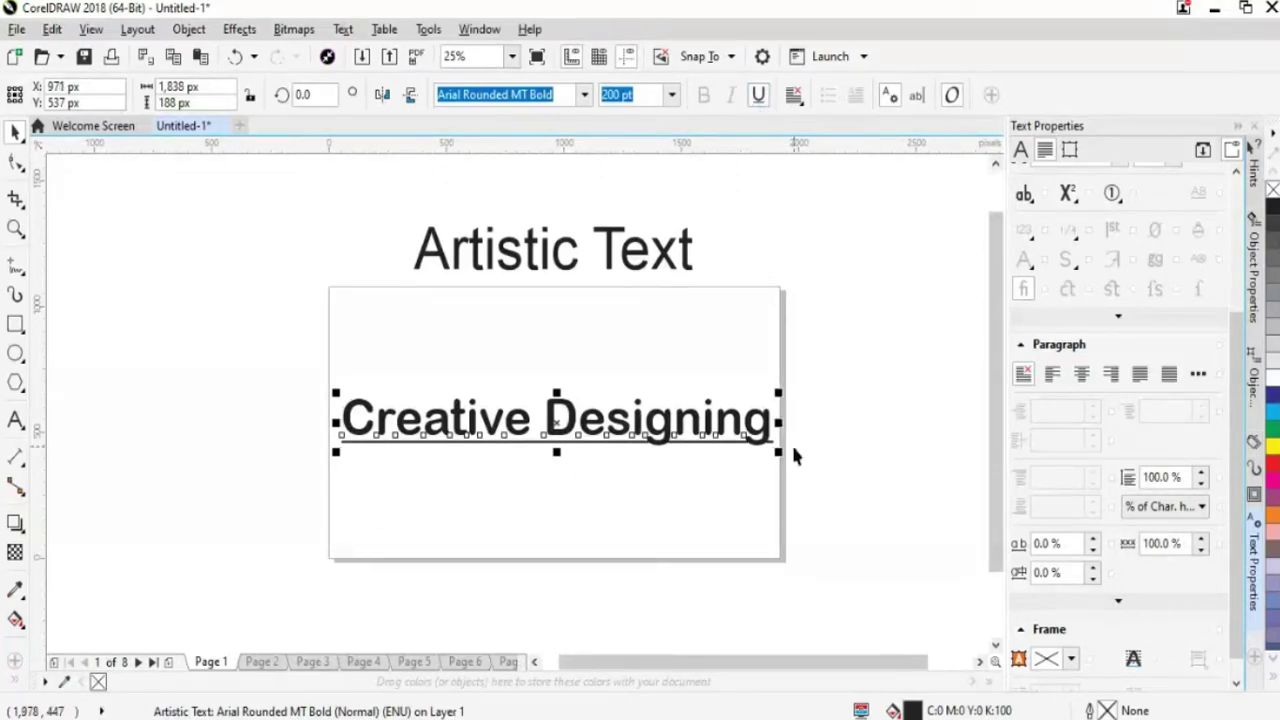
key(ctrl+z)
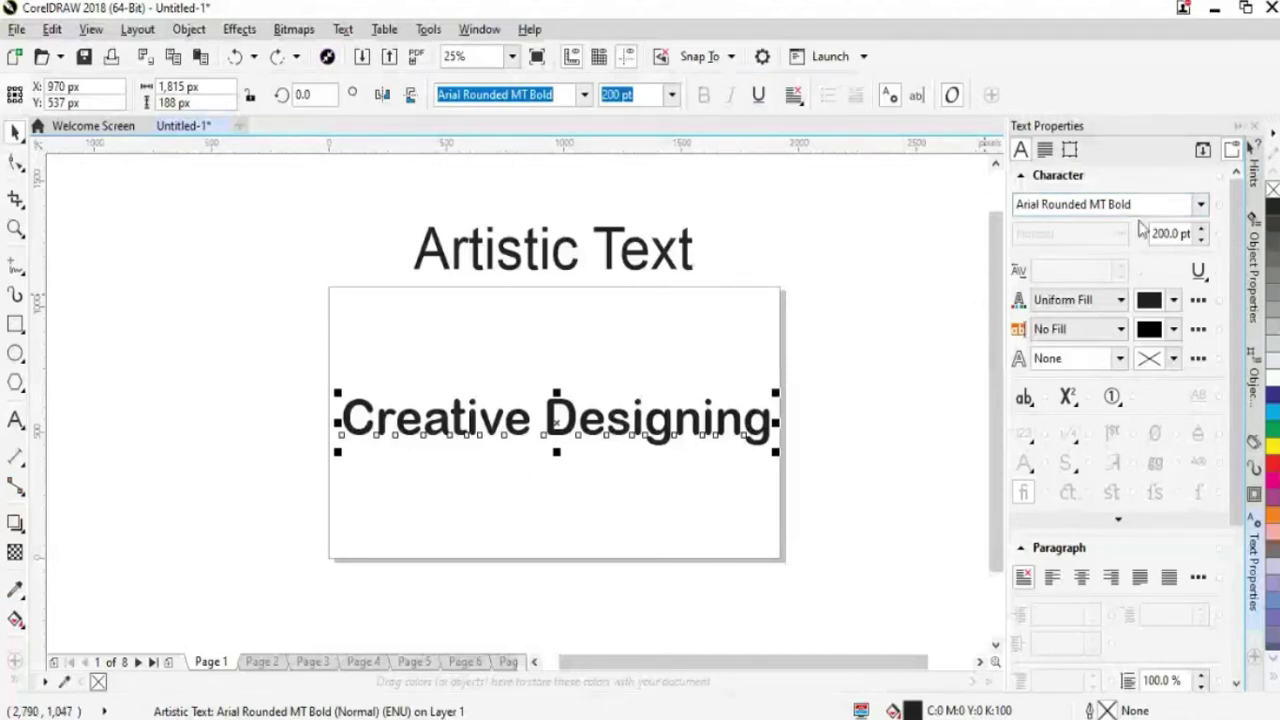
Change the font of the Creative Designing text to DFMincho in the character properties.
click(1201, 206)
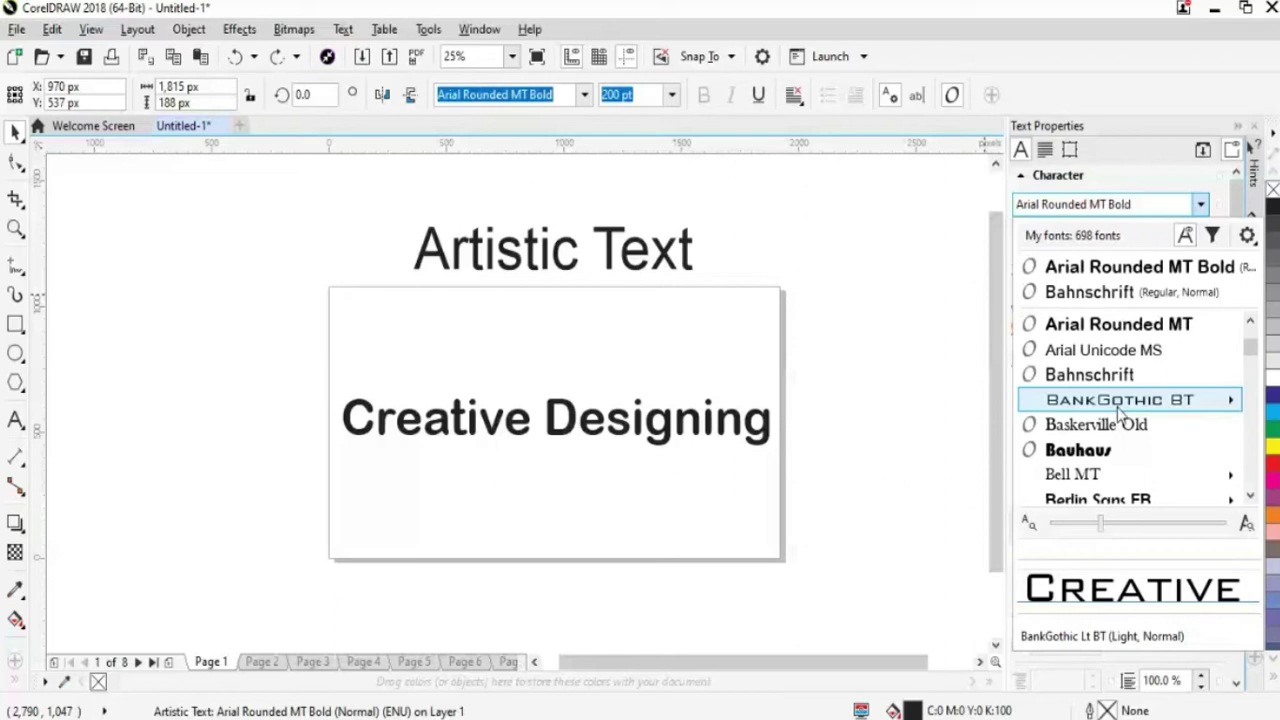
drag(1250, 346, 1258, 372)
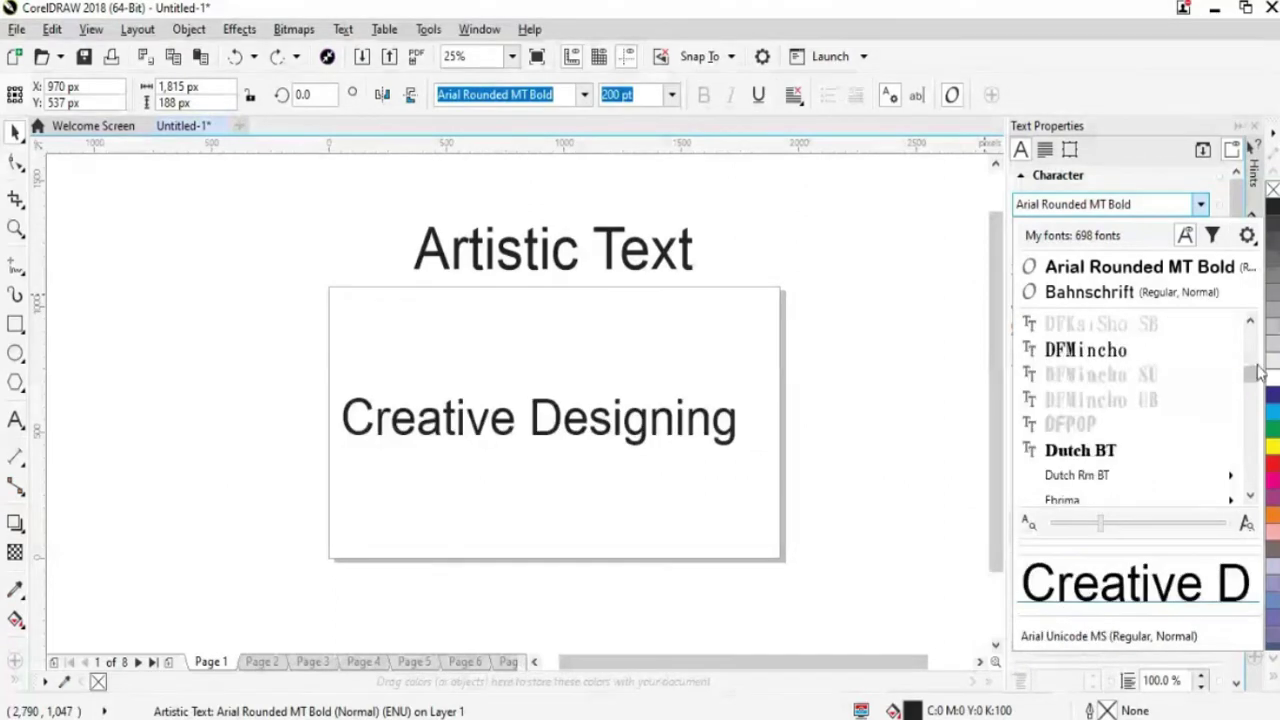
click(1088, 352)
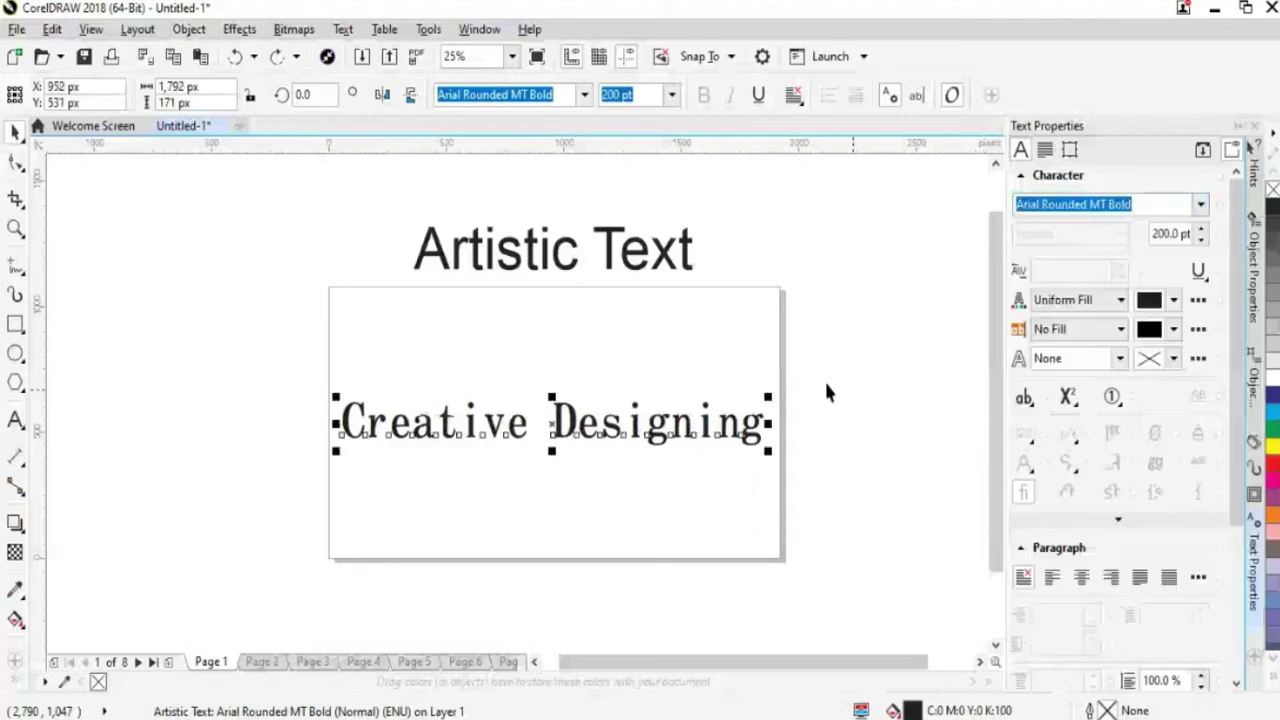
click(716, 499)
click(684, 438)
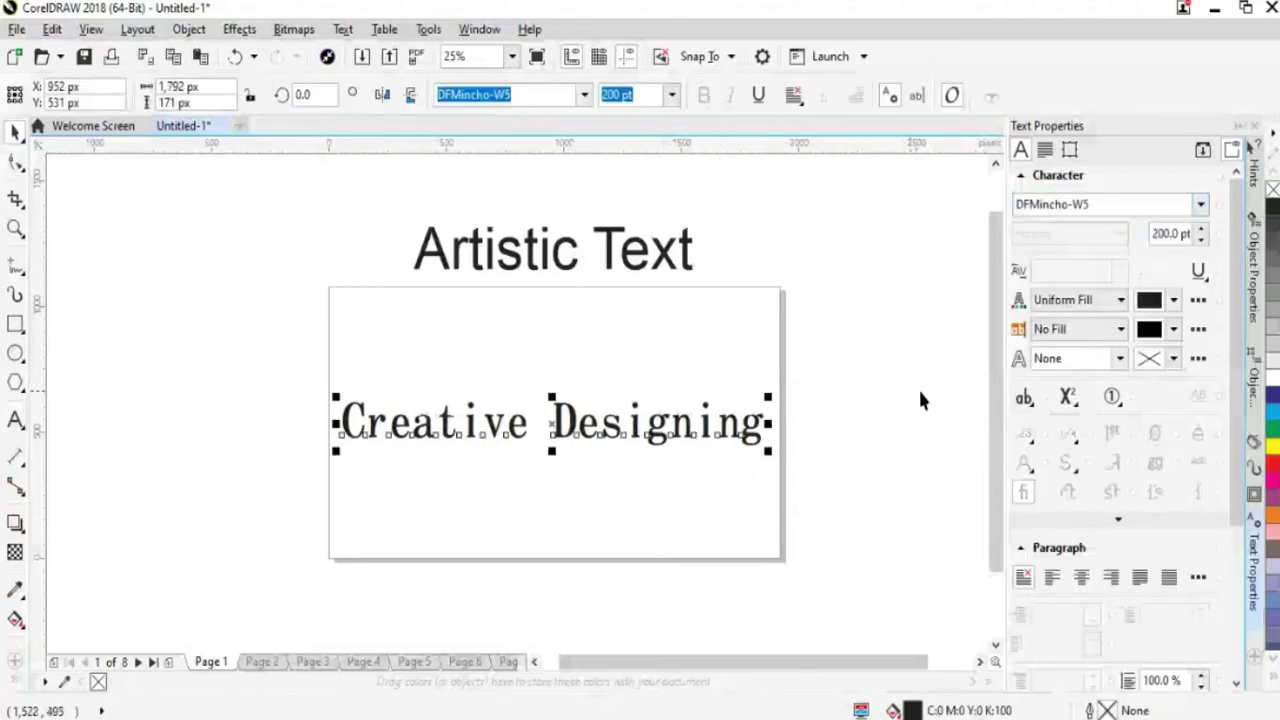
Give the Creative Designing text a crimson uniform fill of C 4, M 100, Y 51, K 0.
click(1174, 302)
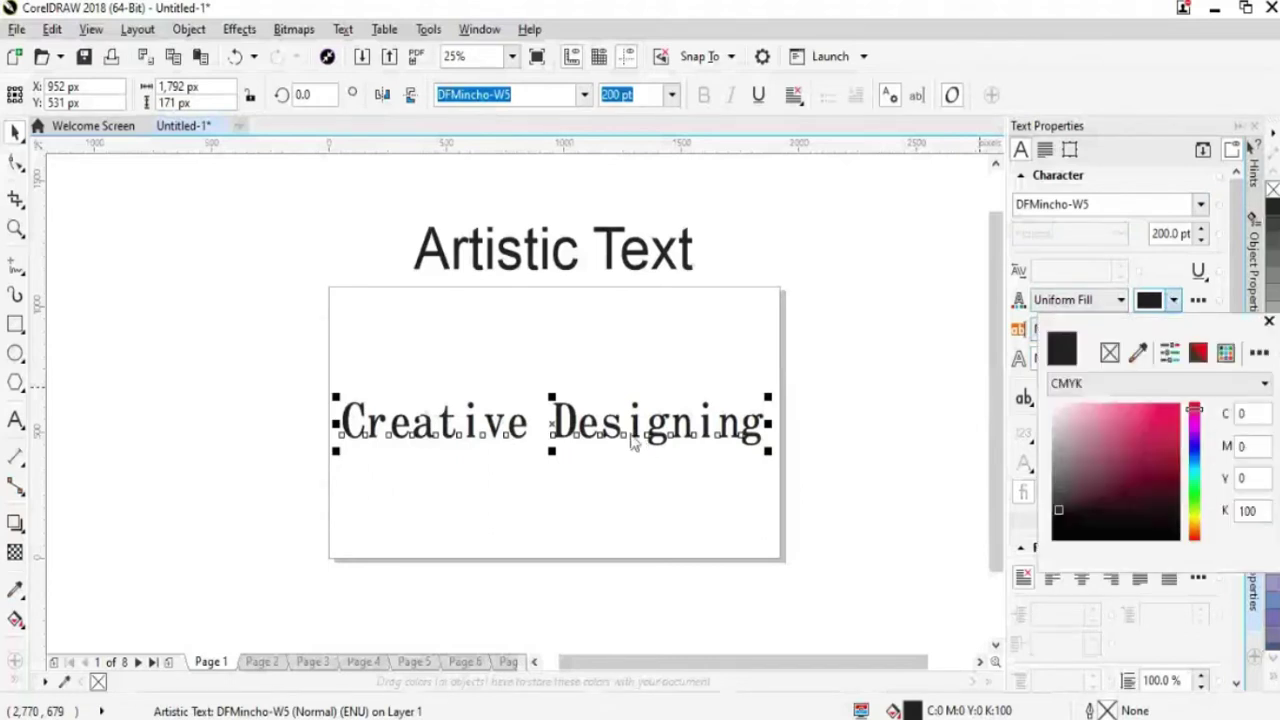
click(1170, 418)
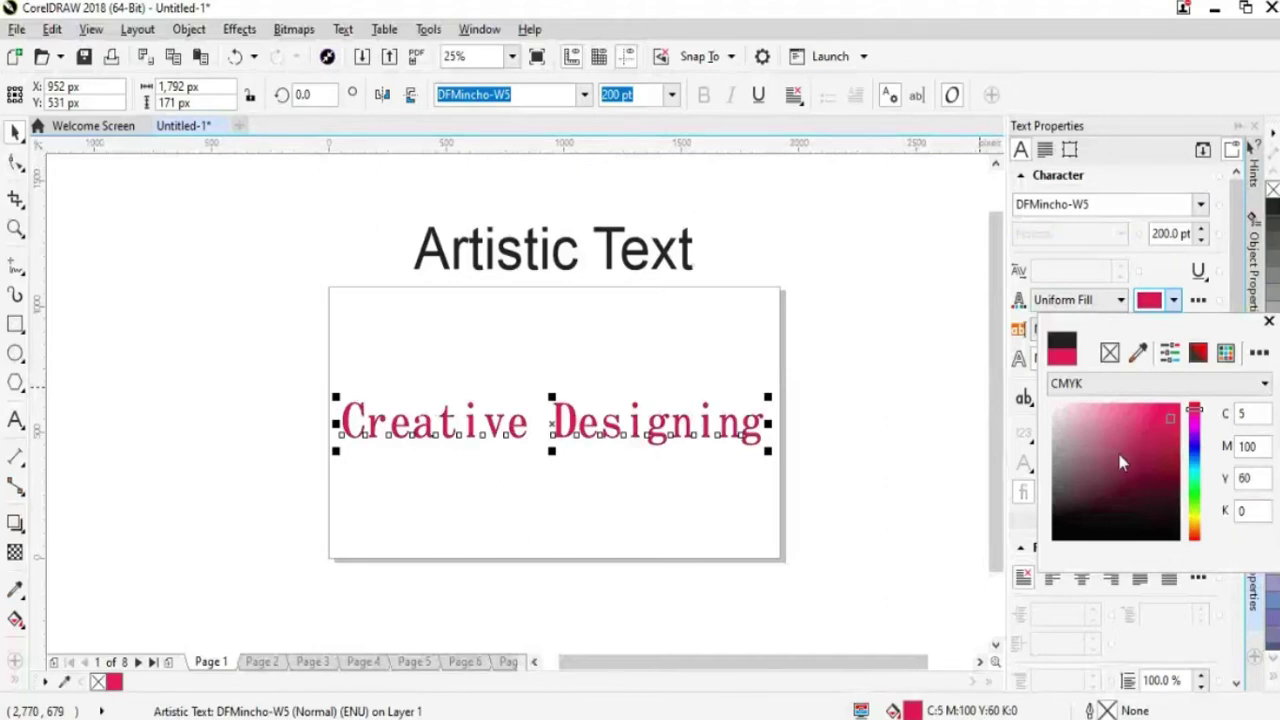
click(1128, 450)
click(1111, 430)
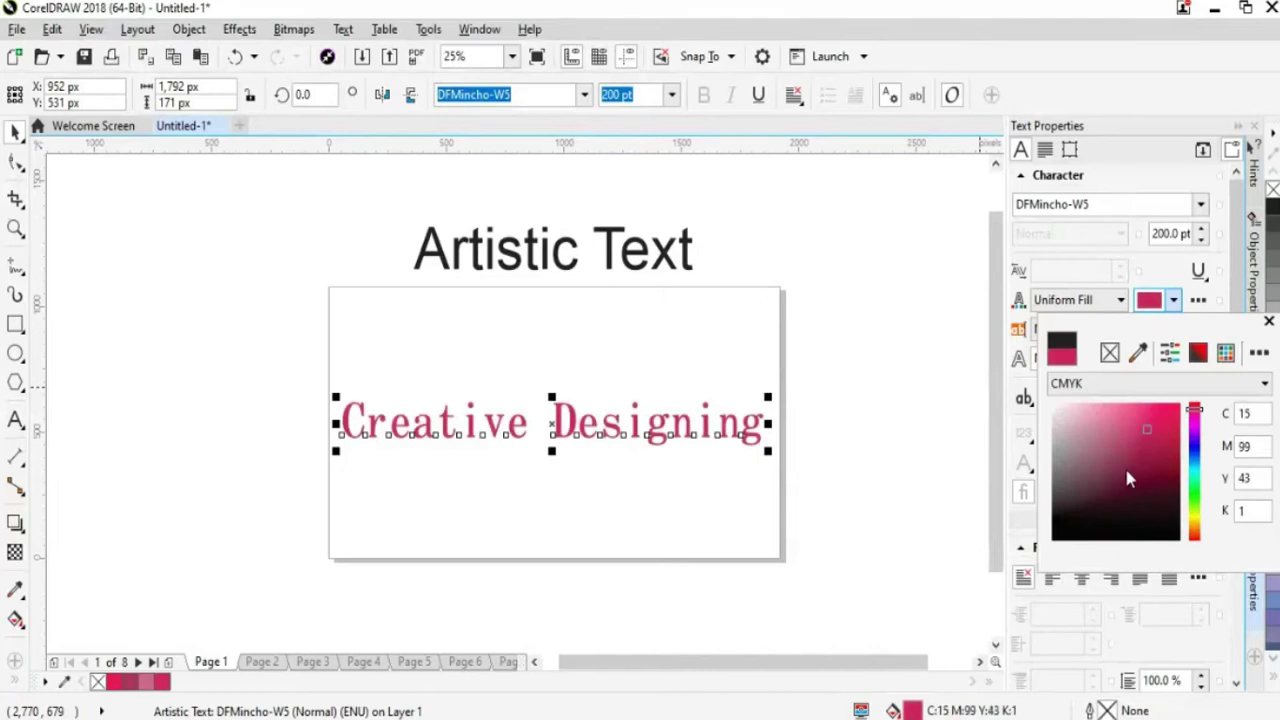
drag(1128, 478, 1164, 418)
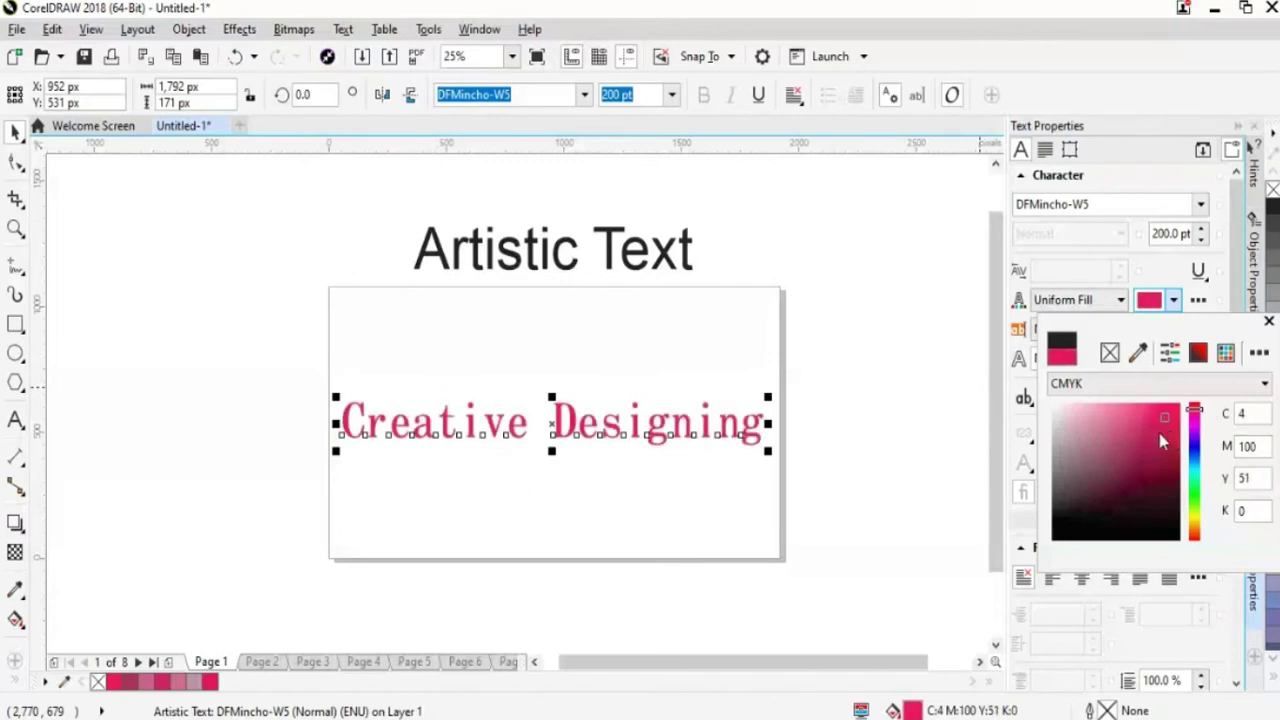
click(943, 431)
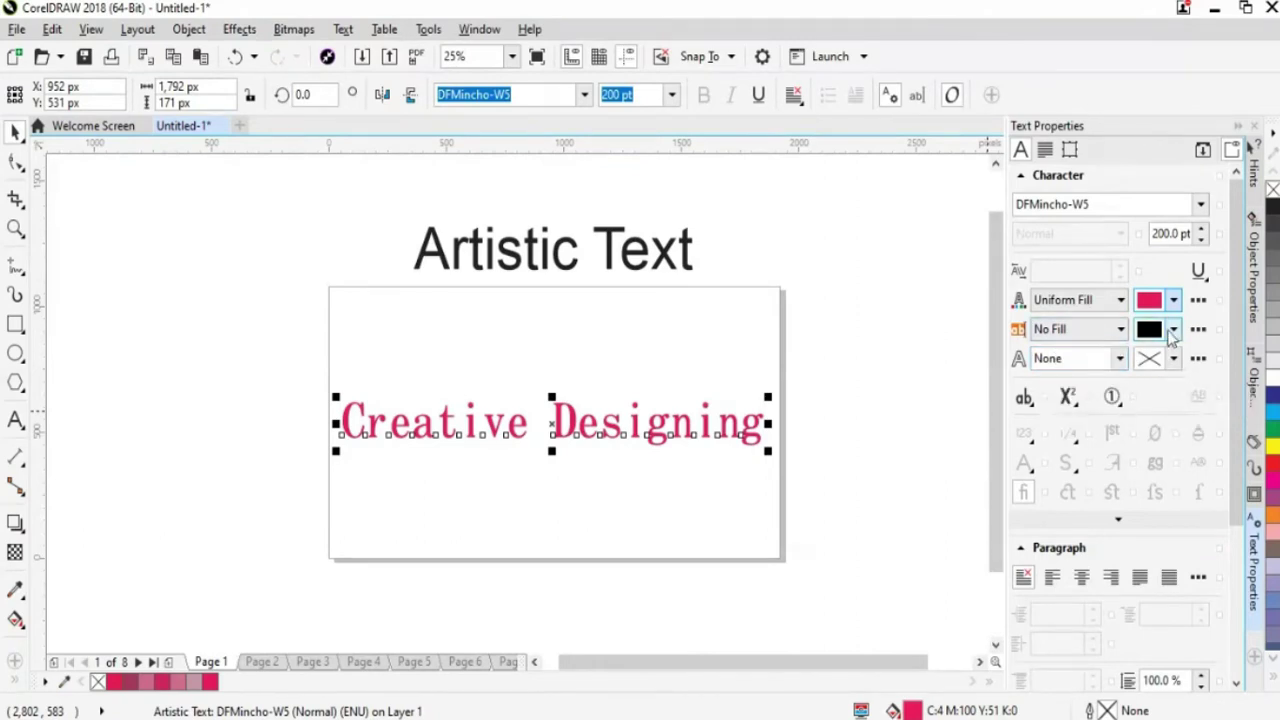
Apply a green uniform background fill of C 63, M 0, Y 76, K 0 behind the Creative Designing text.
click(1173, 331)
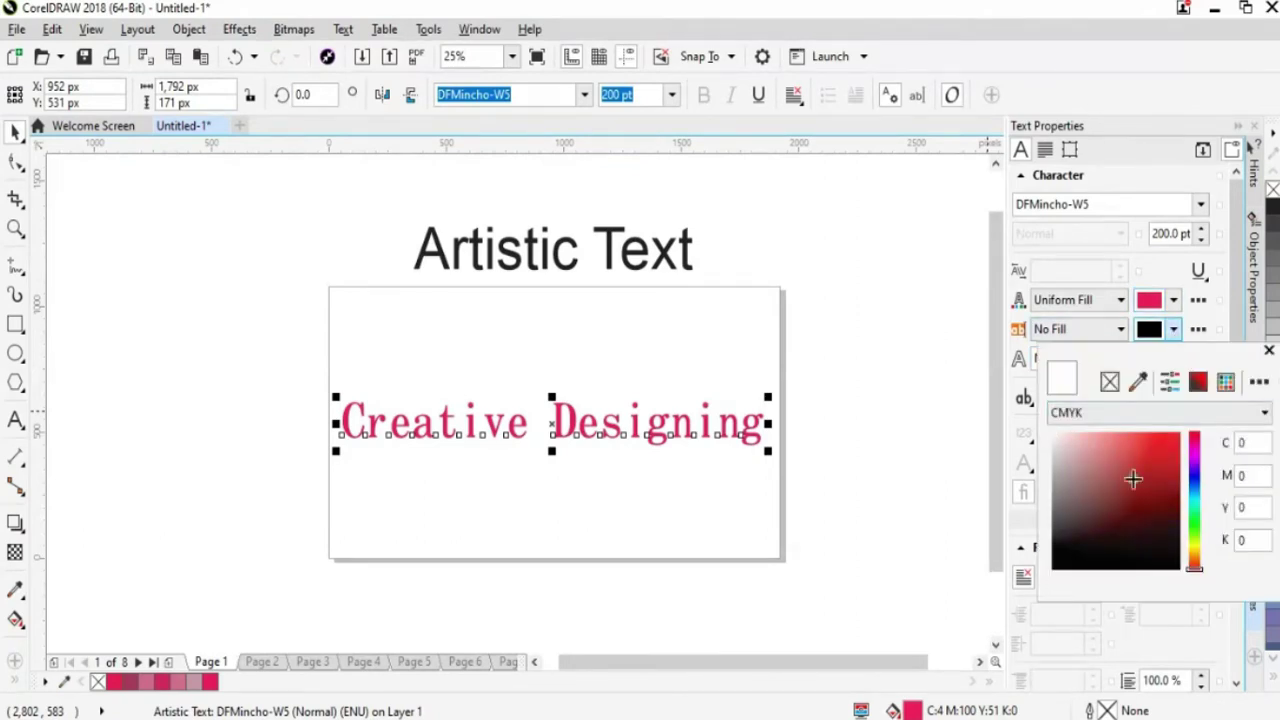
click(1150, 459)
click(1126, 497)
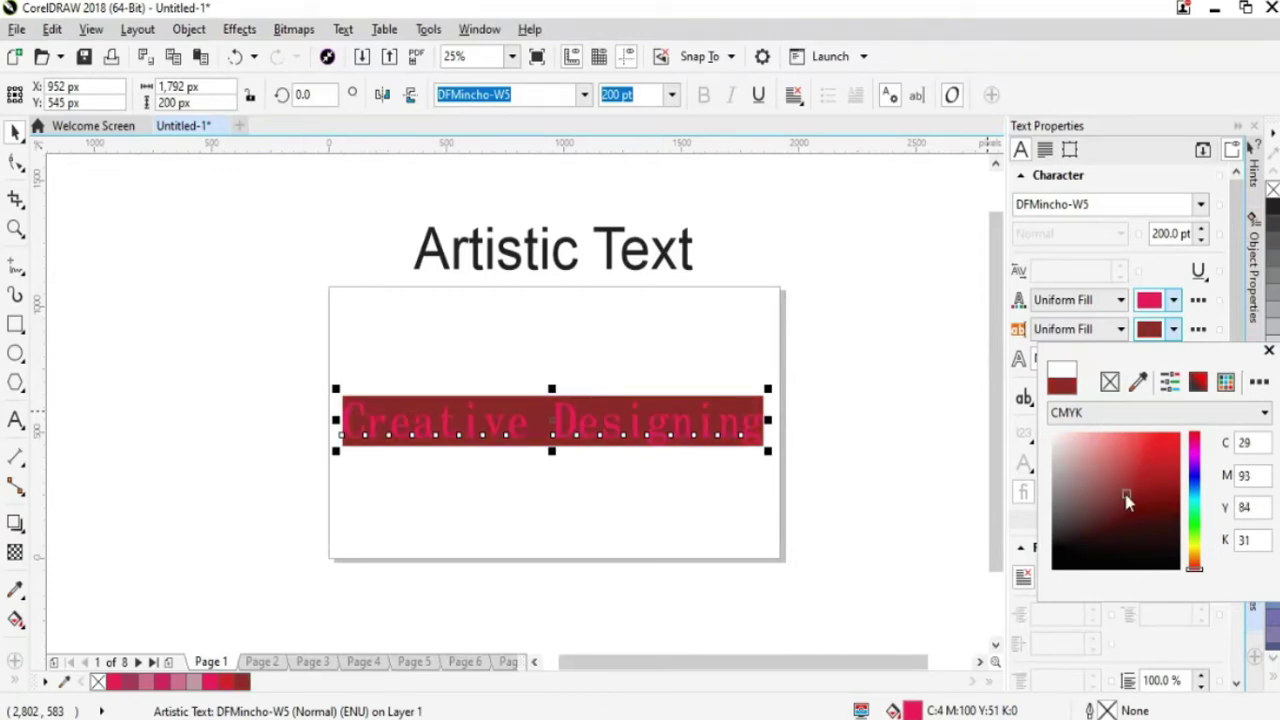
drag(1098, 486, 1073, 534)
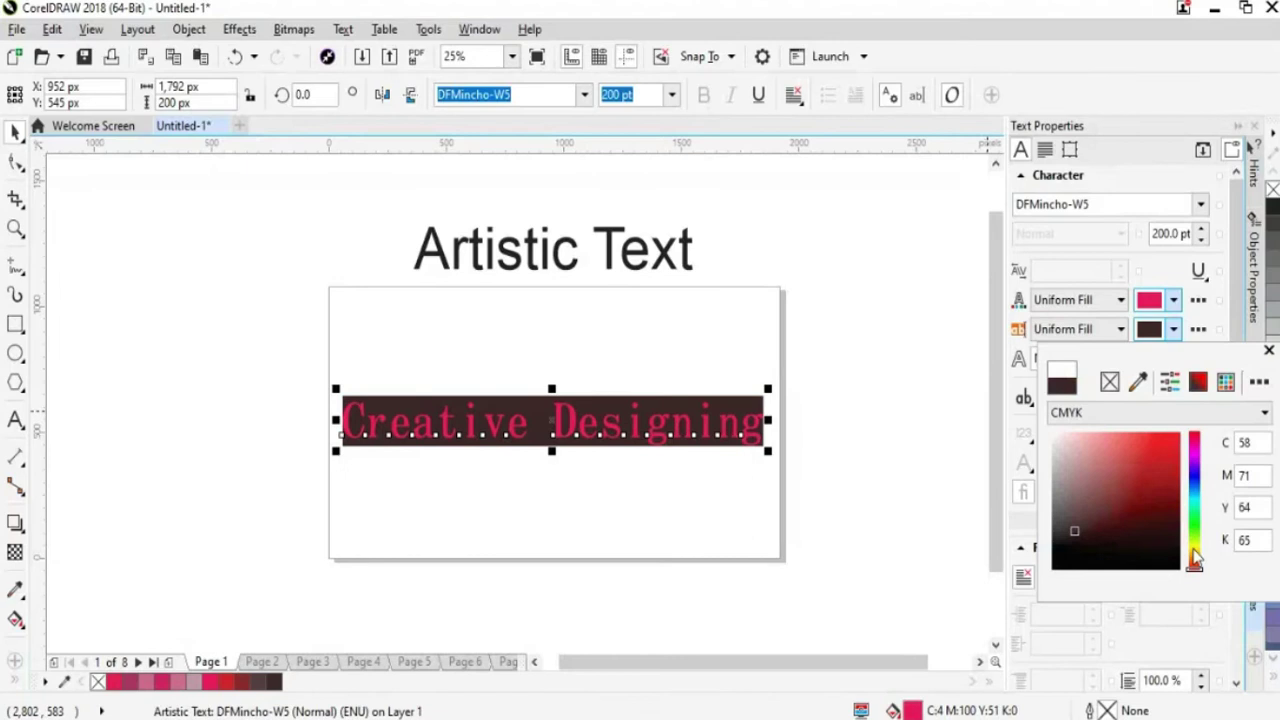
drag(1195, 560, 1194, 545)
click(1168, 441)
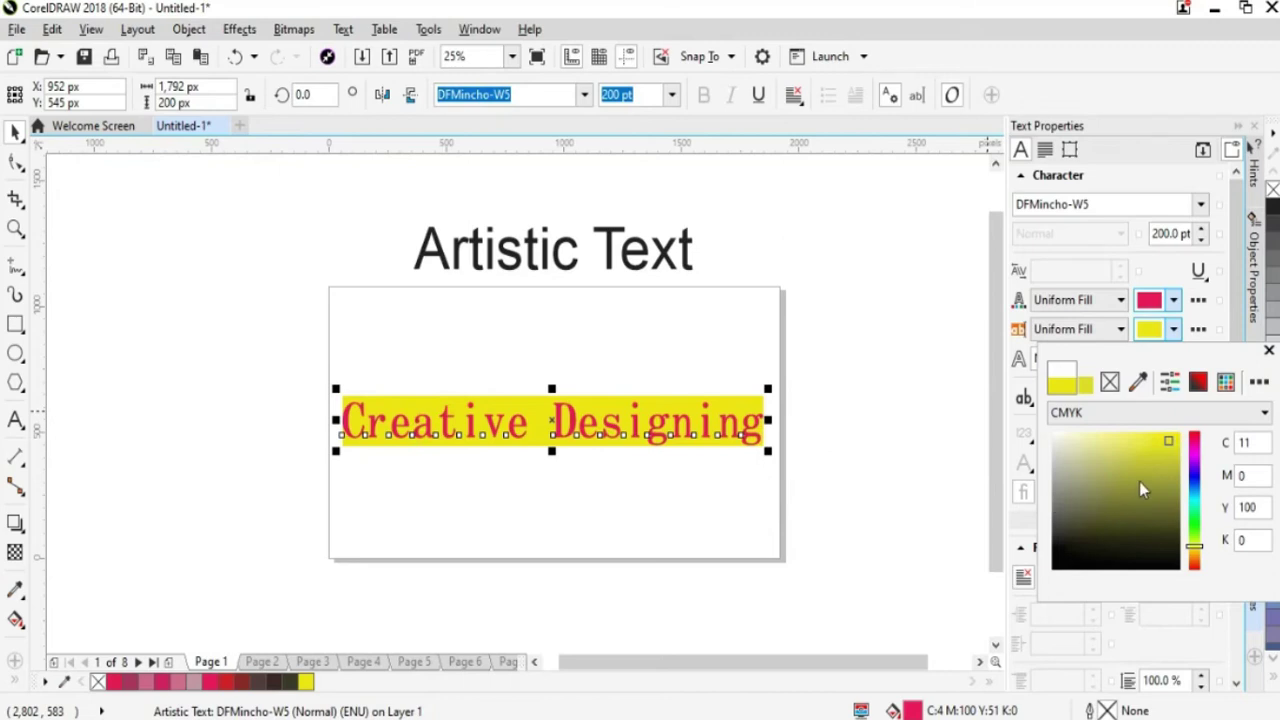
click(1170, 448)
click(1166, 444)
drag(1198, 530, 1198, 513)
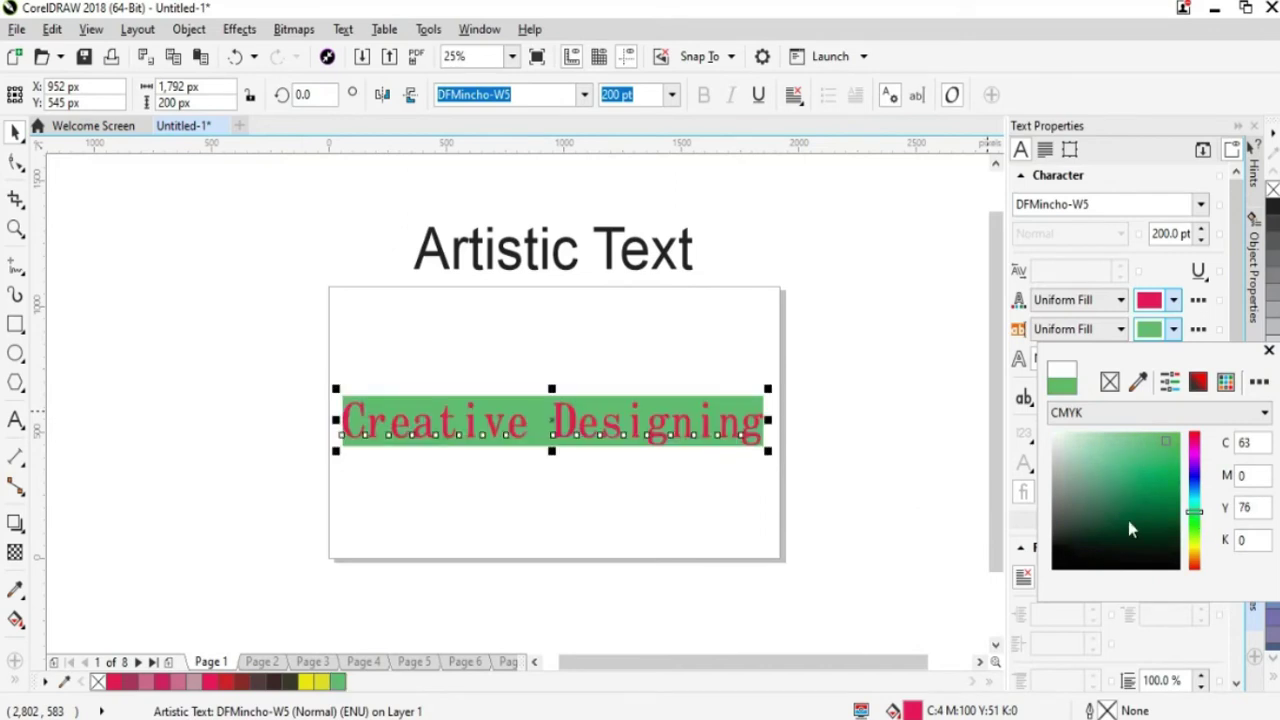
click(914, 452)
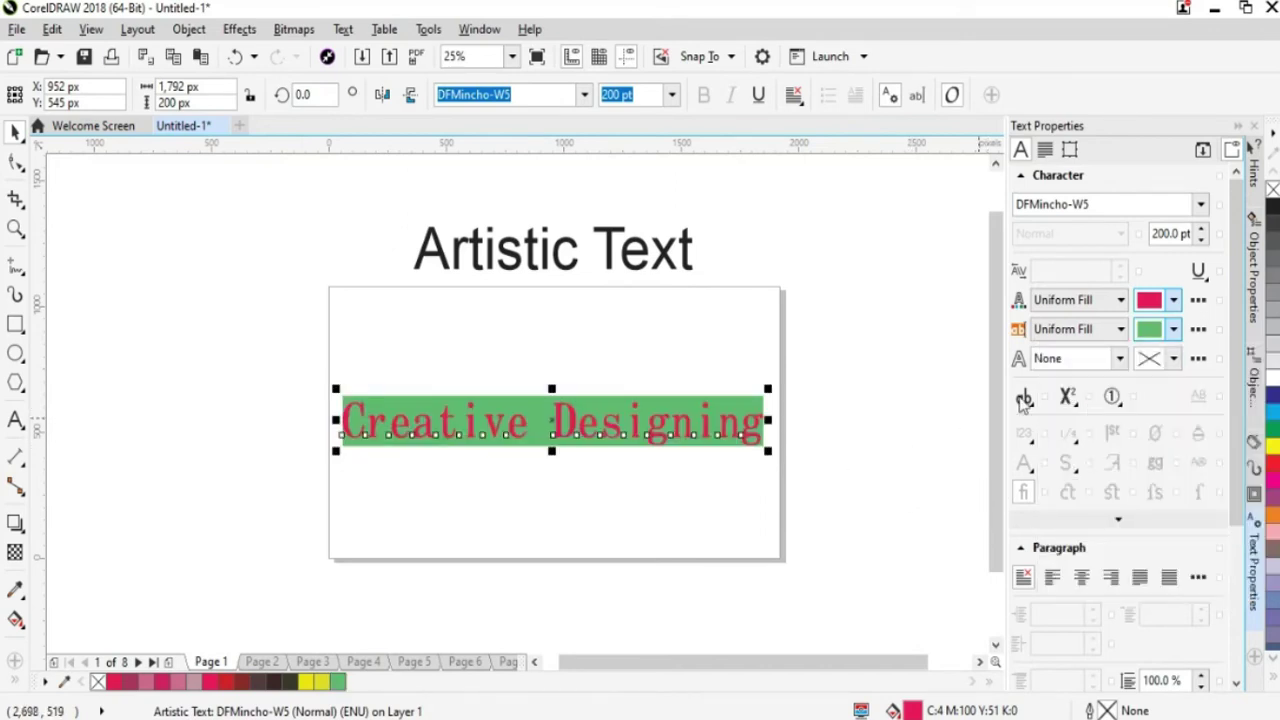
Give the Creative Designing text a yellow 1 px outline of C 10, M 5, Y 100, K 0.
click(1173, 359)
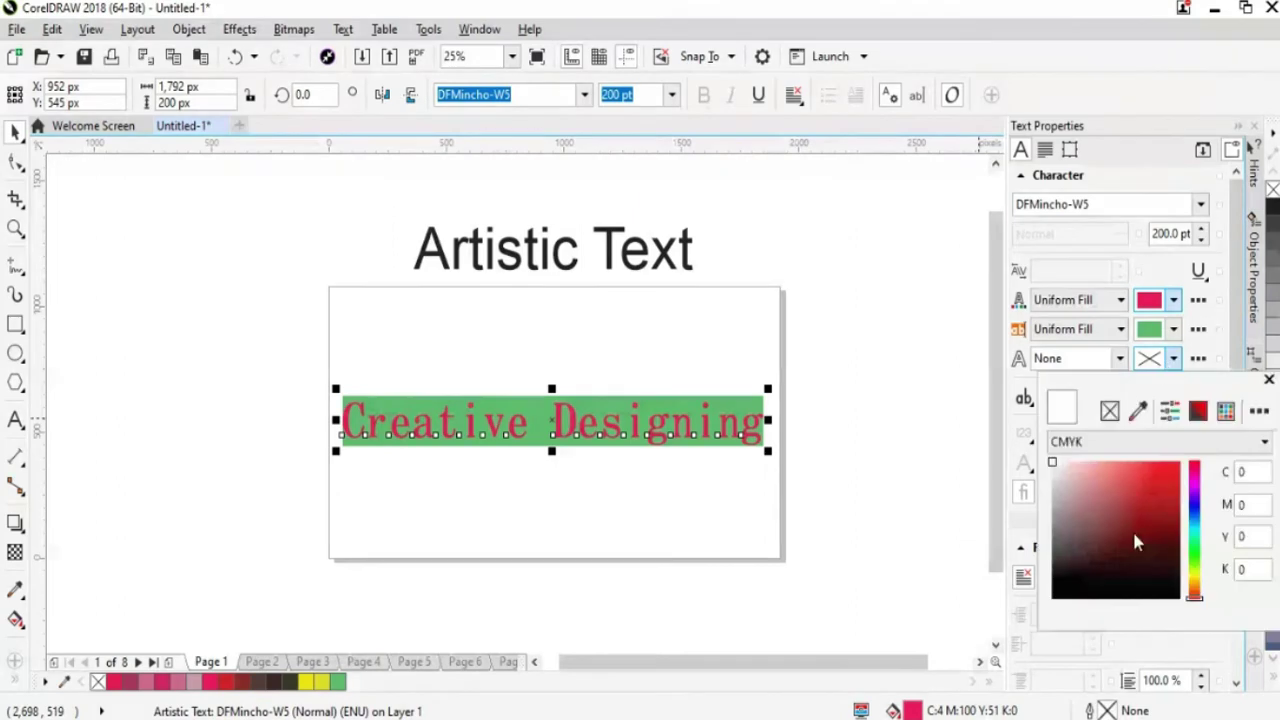
click(1194, 577)
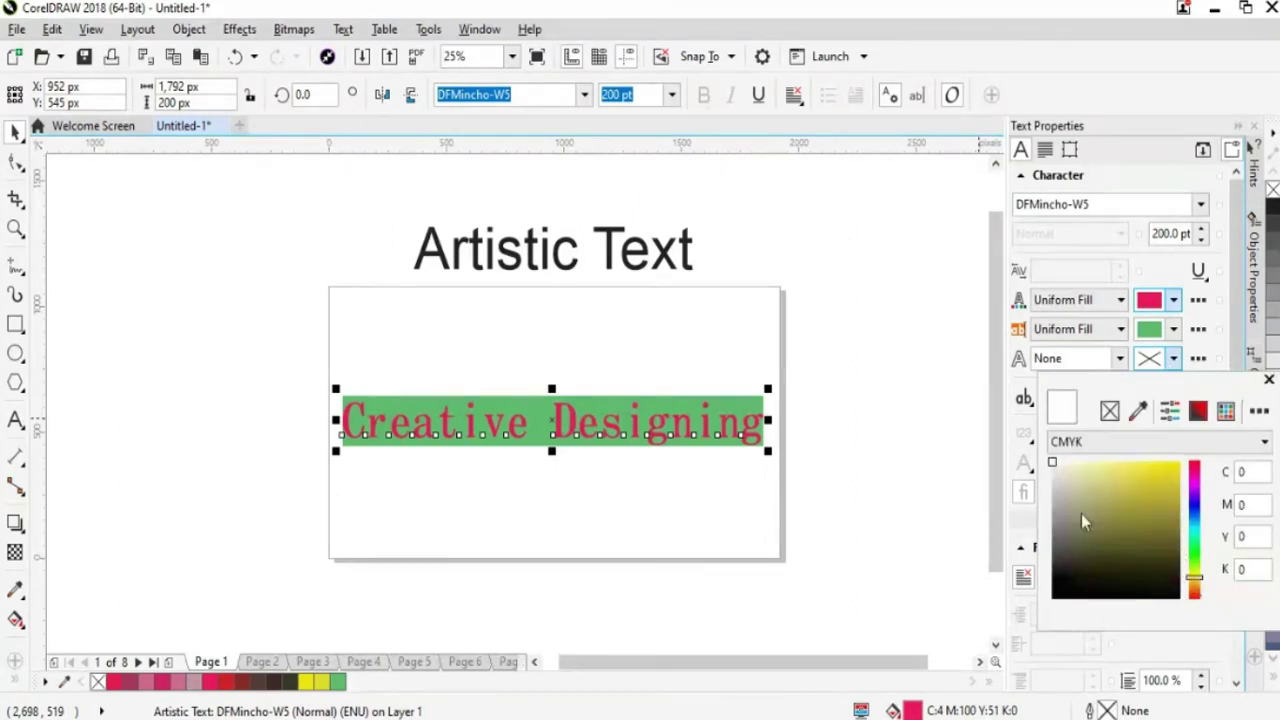
click(1162, 491)
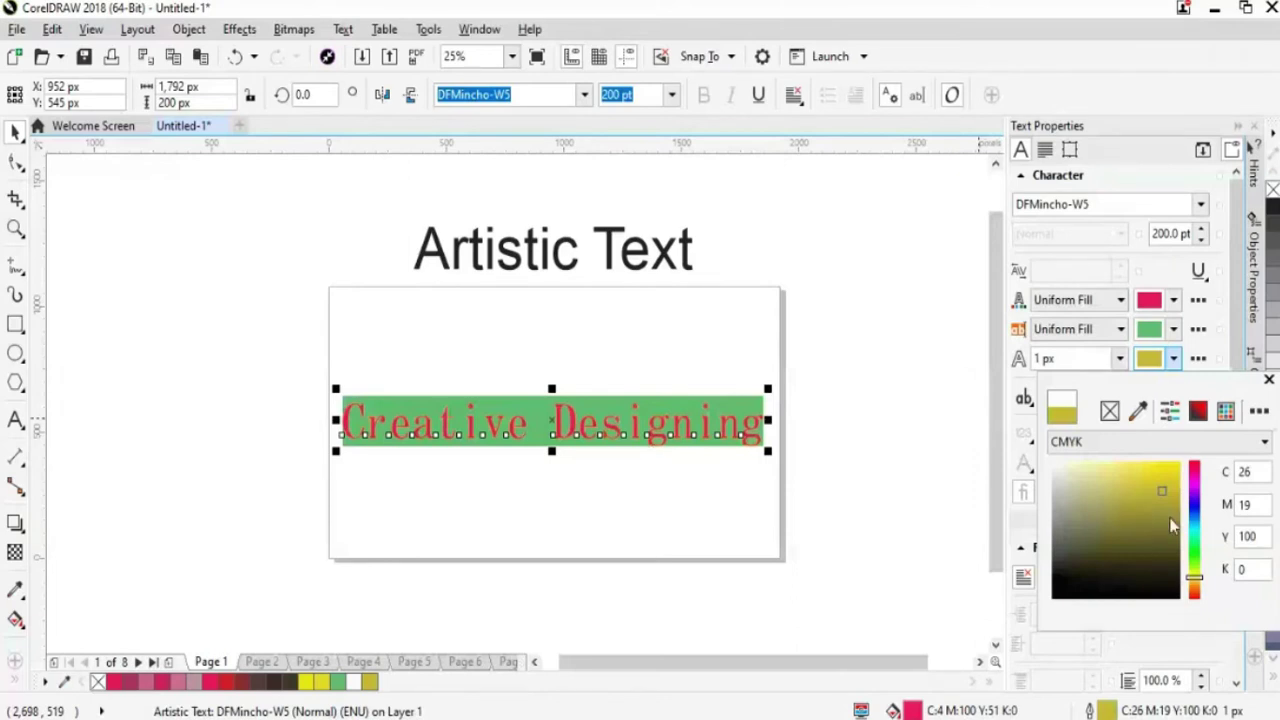
drag(1163, 492, 1164, 471)
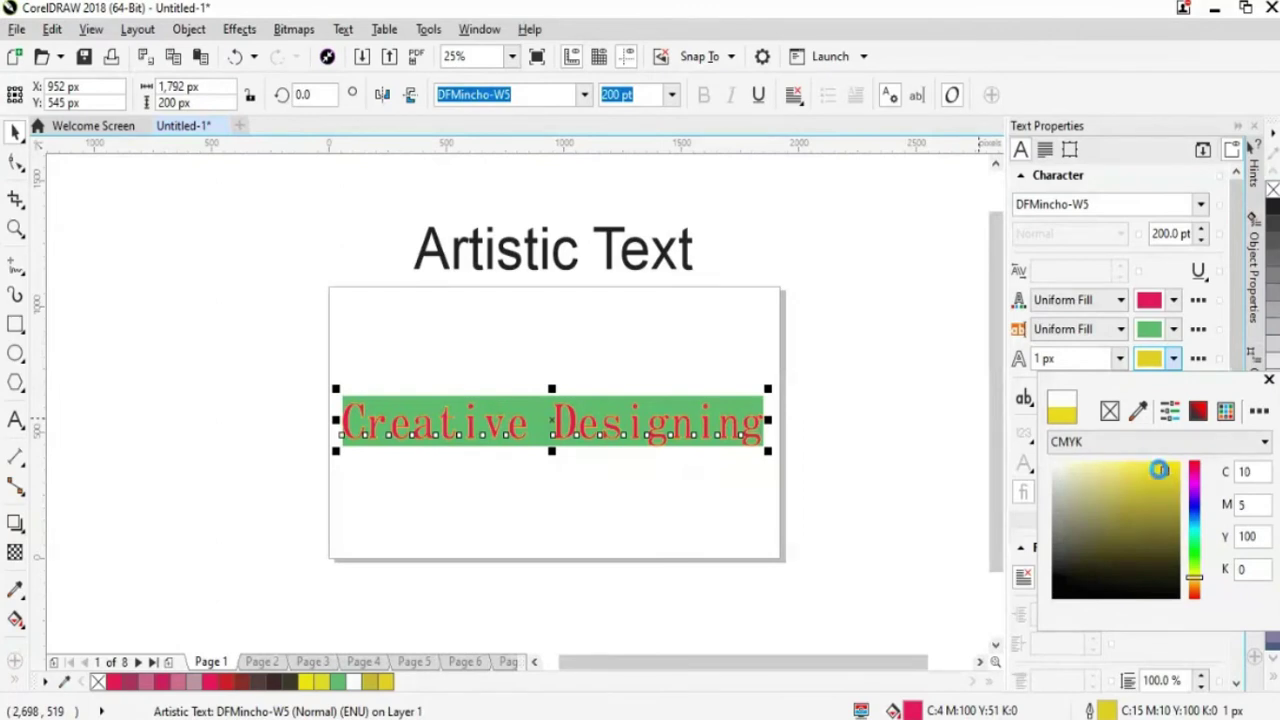
click(866, 468)
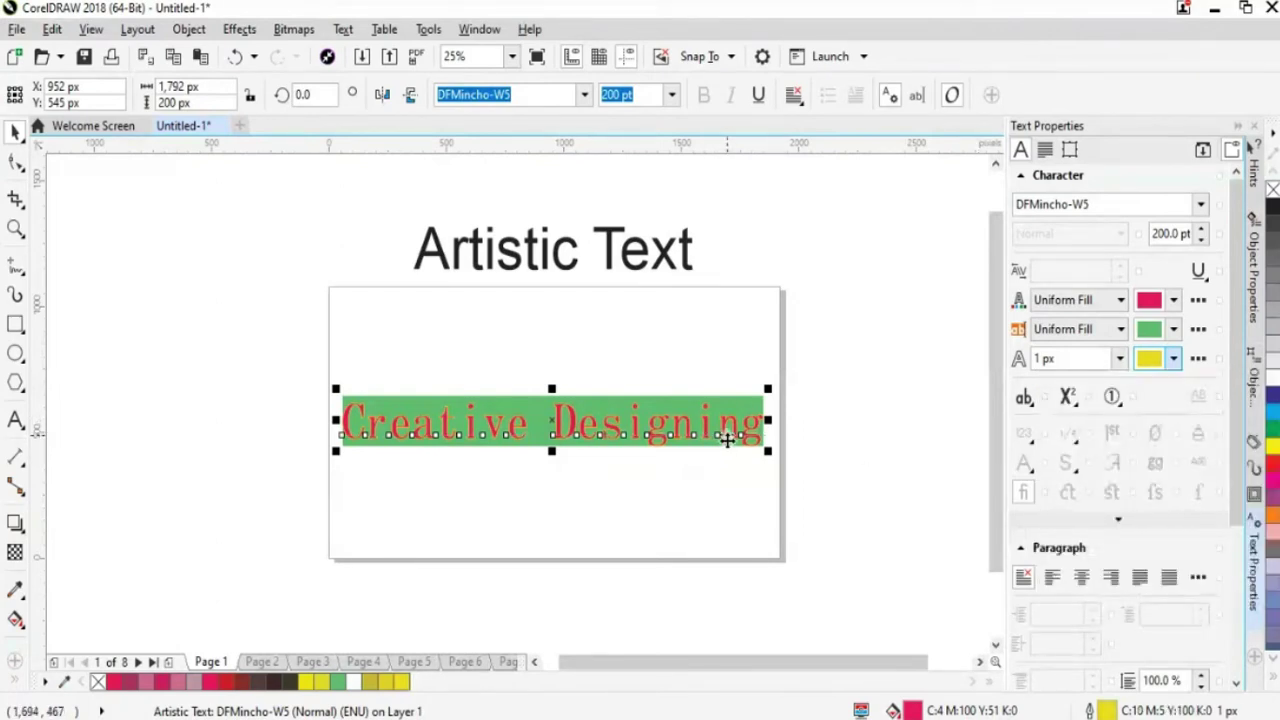
click(790, 528)
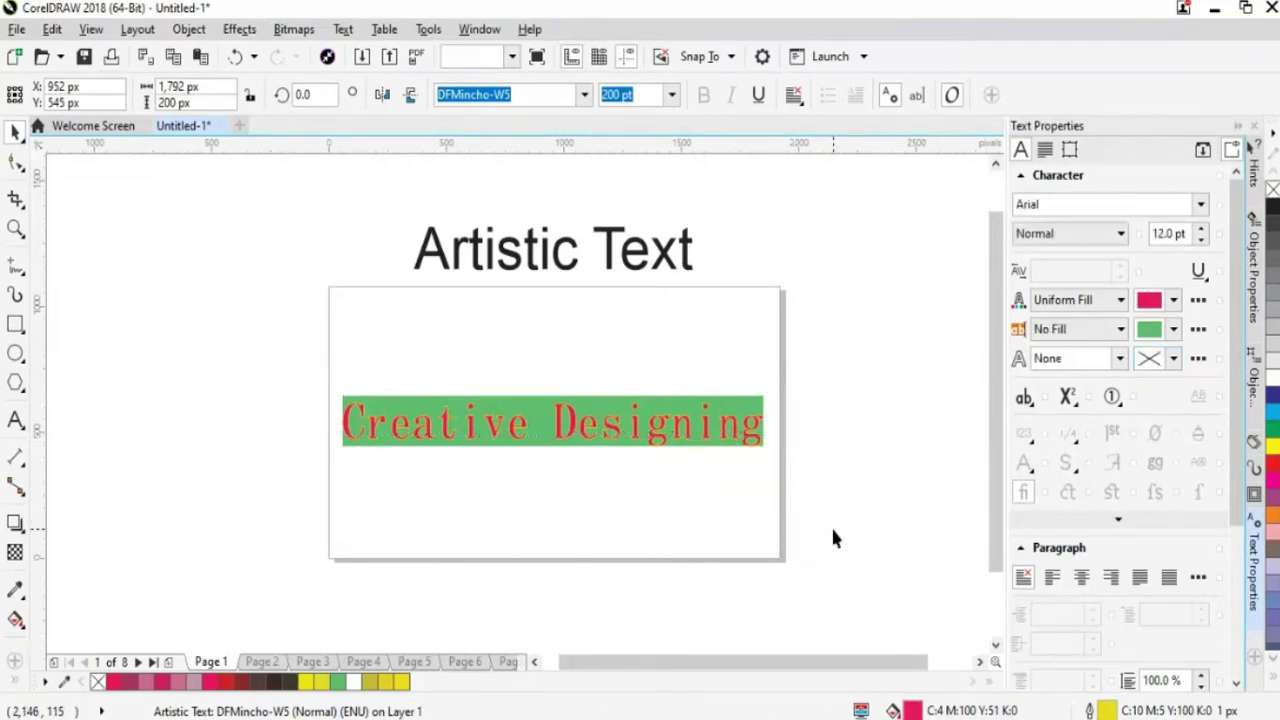
Try outline widths of 2 px and 5 px on the Creative Designing text.
scroll(834, 537, up, 2)
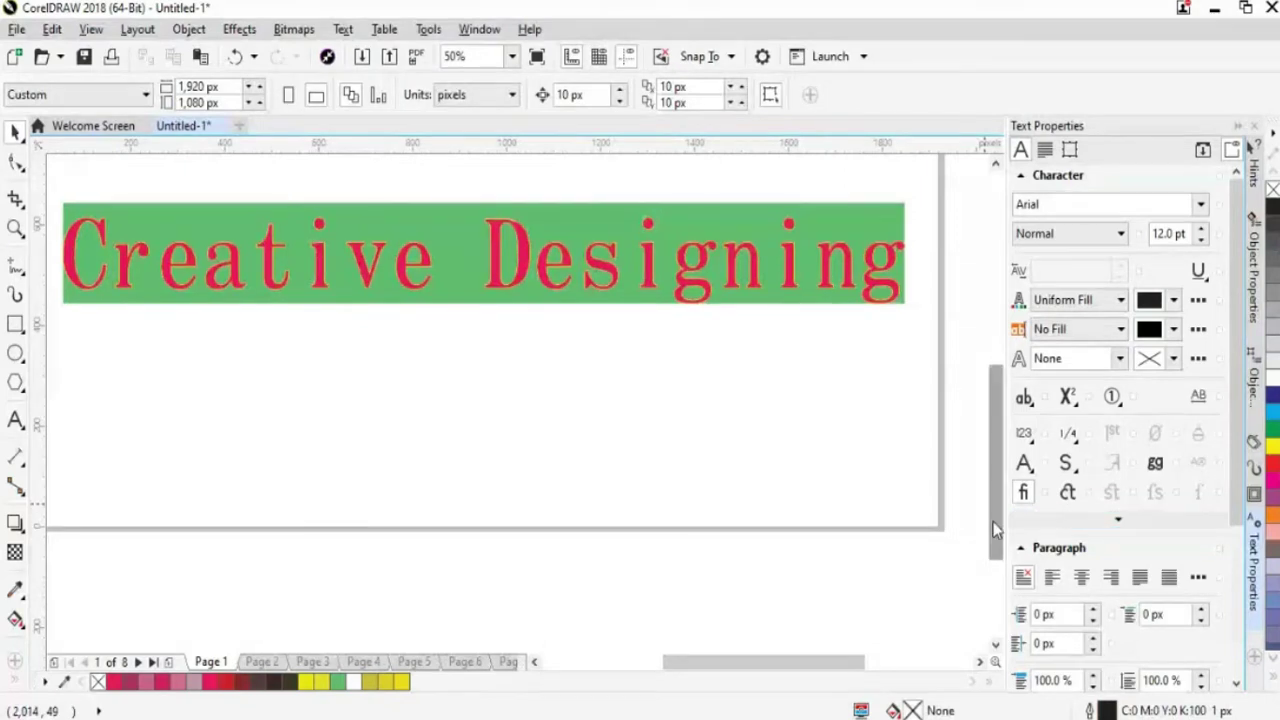
scroll(991, 495, up, 1)
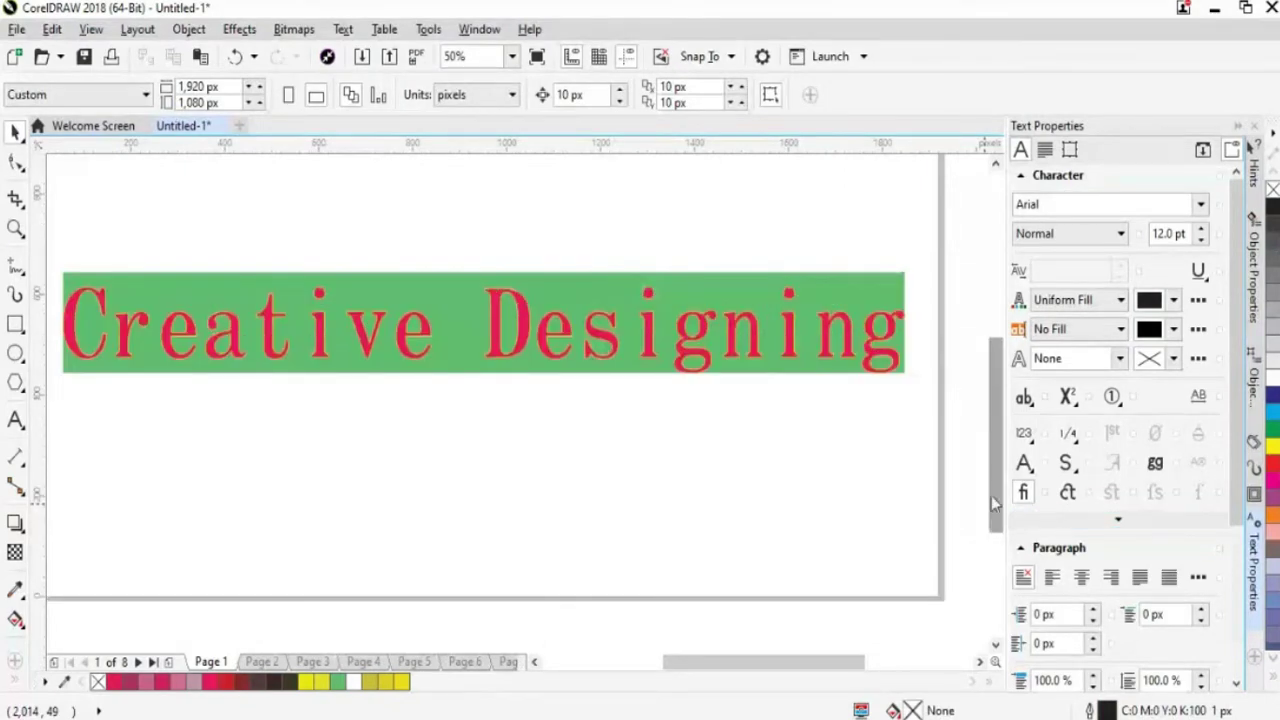
scroll(672, 475, down, 1)
scroll(672, 475, up, 1)
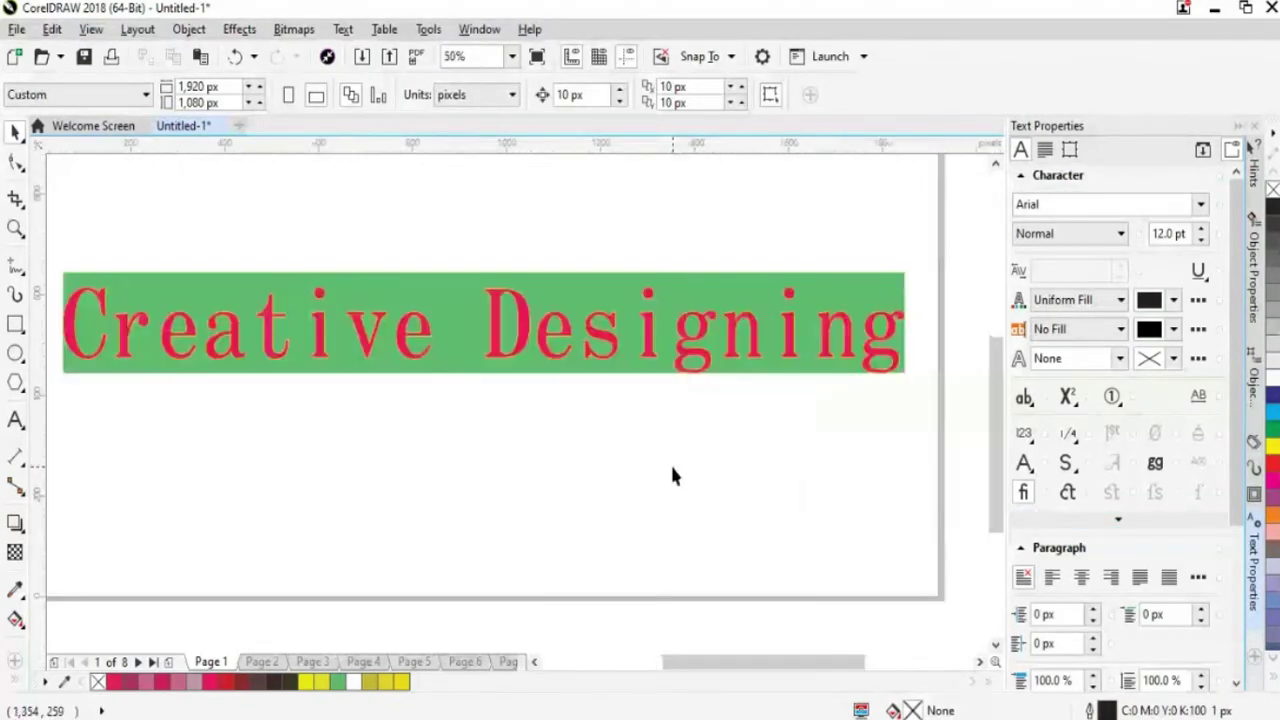
drag(697, 668, 694, 667)
click(538, 340)
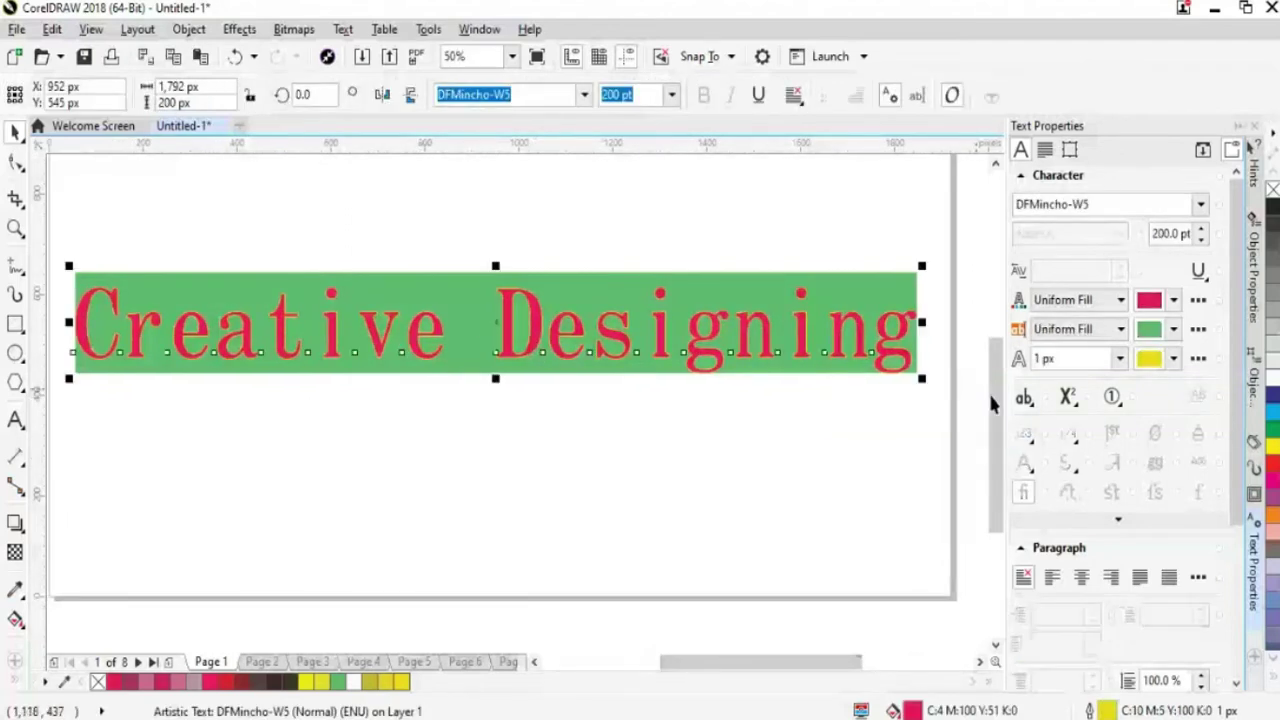
click(1119, 362)
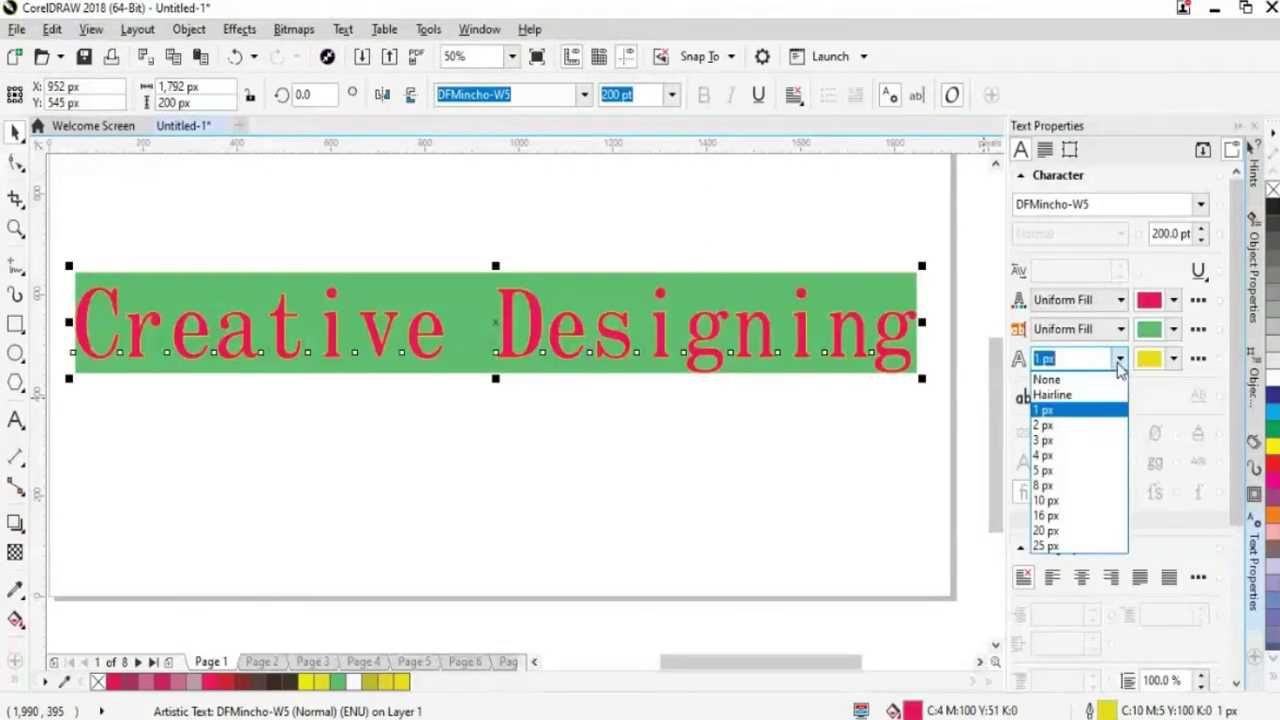
click(1070, 430)
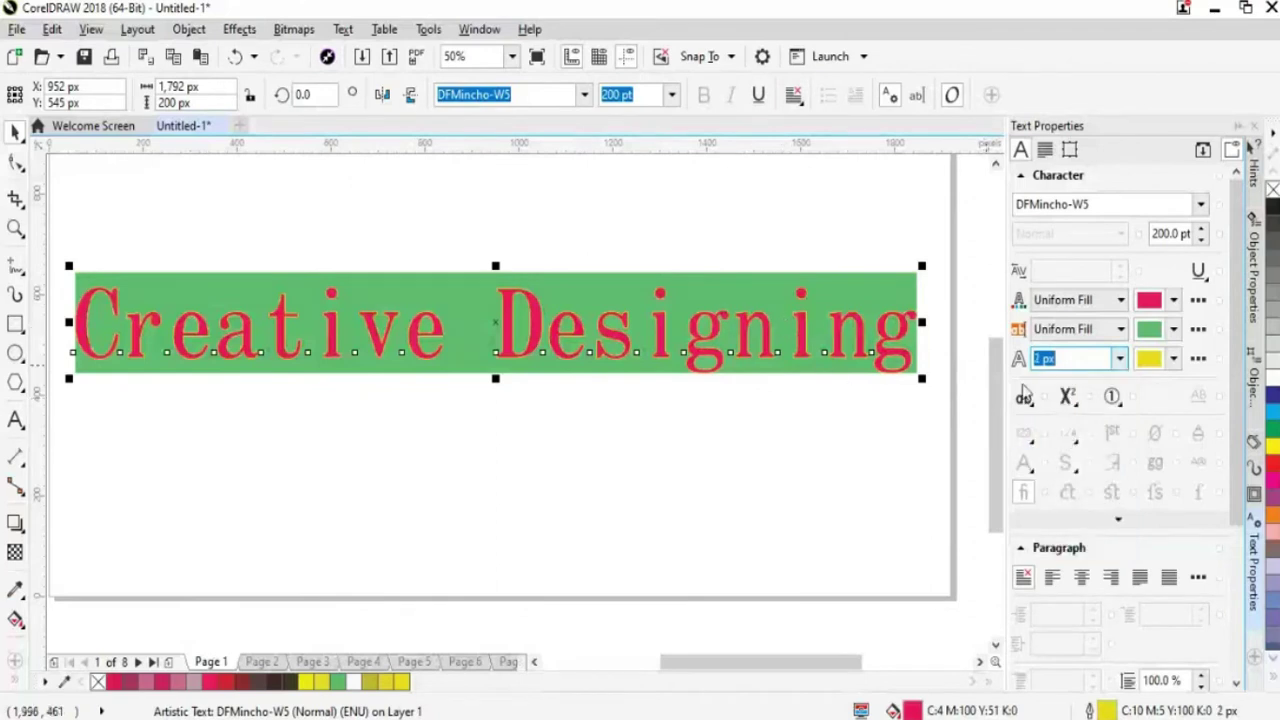
click(1119, 358)
click(1066, 476)
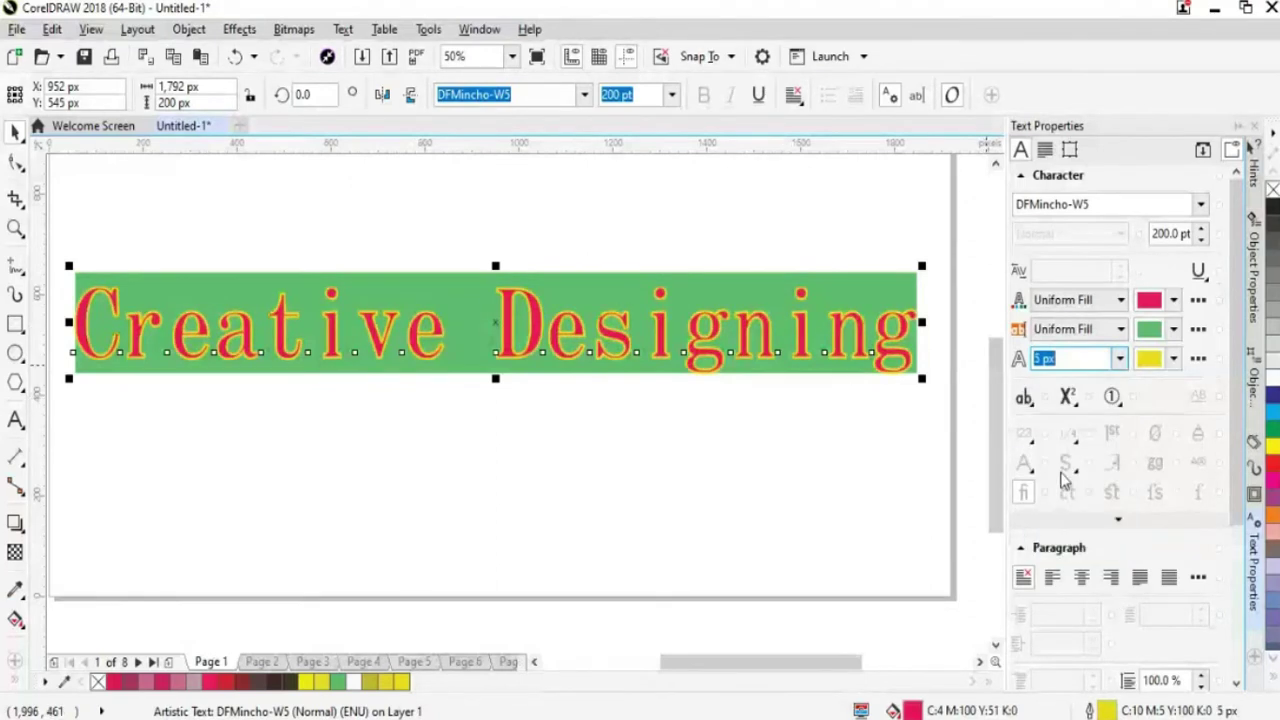
Set the outline width of the Creative Designing text to 3 px.
click(1119, 358)
click(1070, 503)
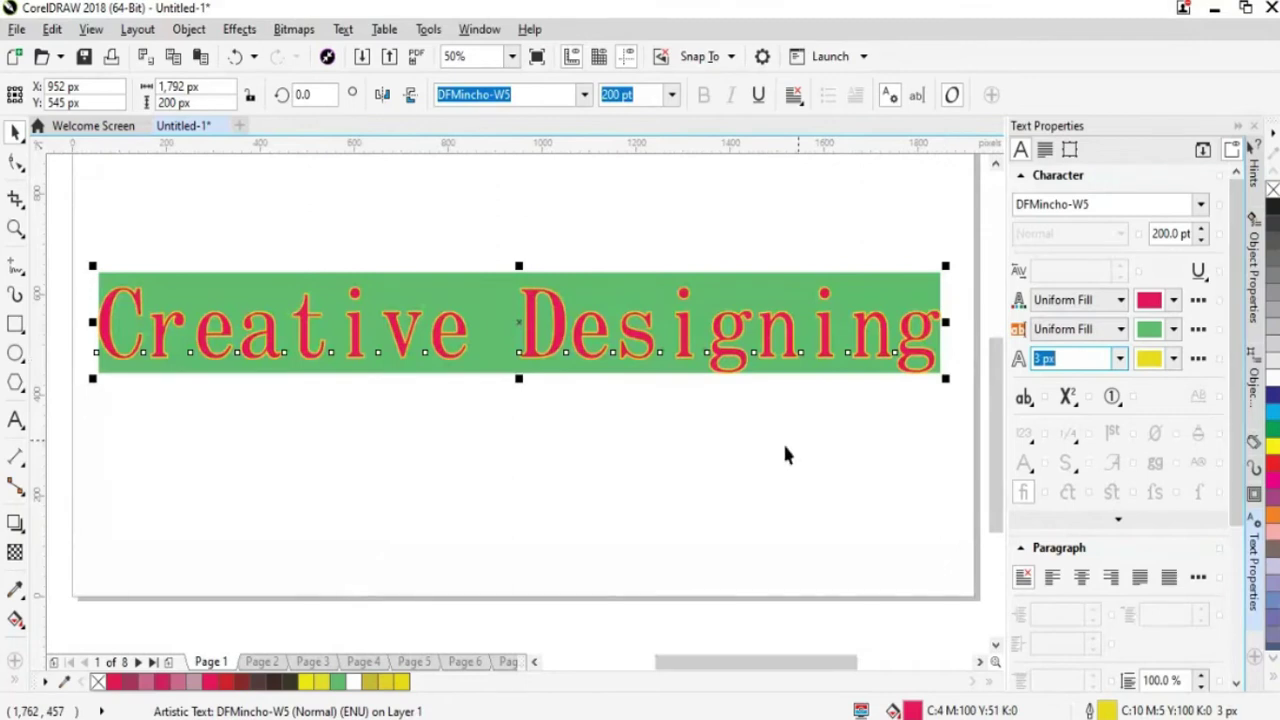
click(790, 438)
click(726, 362)
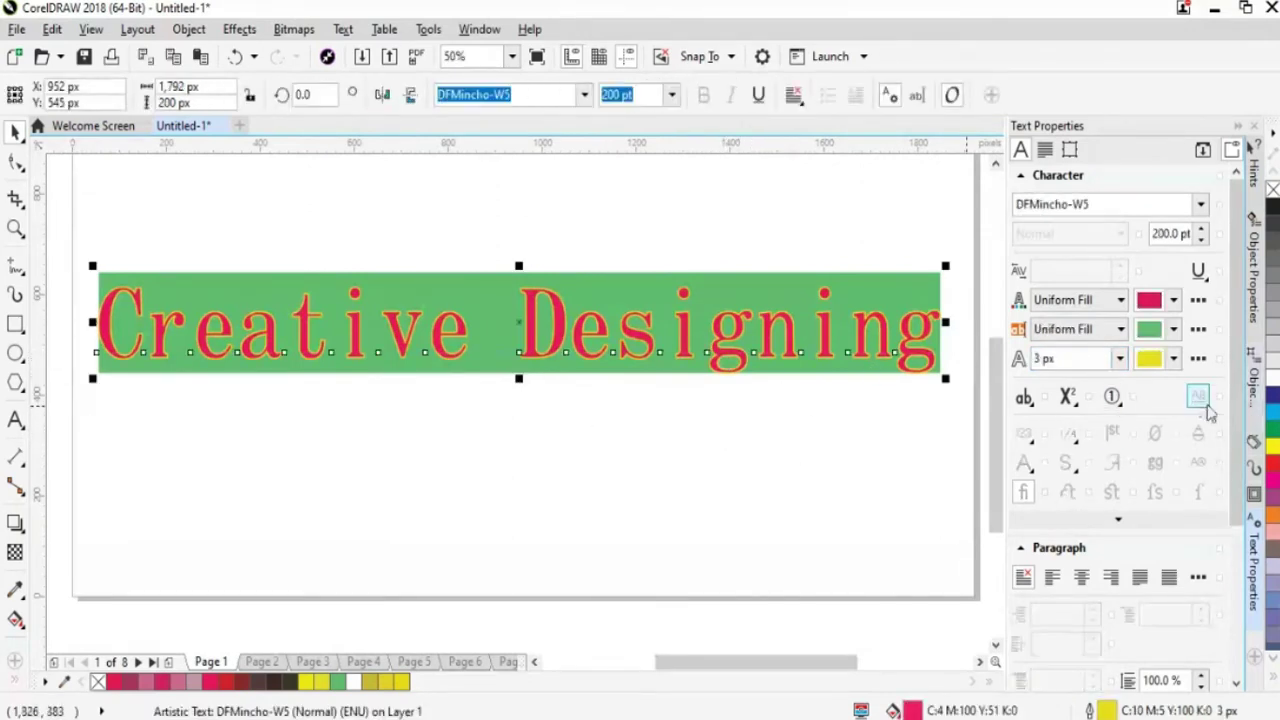
Try Titling Caps and All Caps on the Creative Designing text and undo the capitalization change.
click(1026, 399)
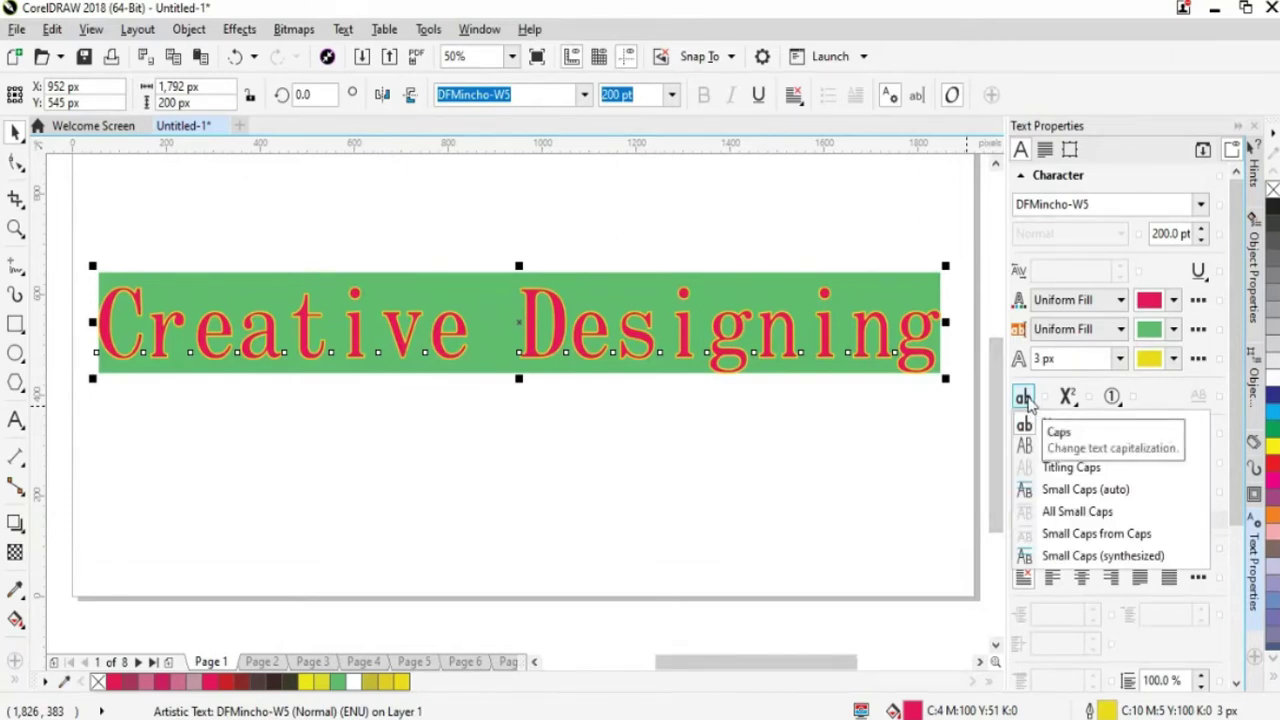
click(1066, 467)
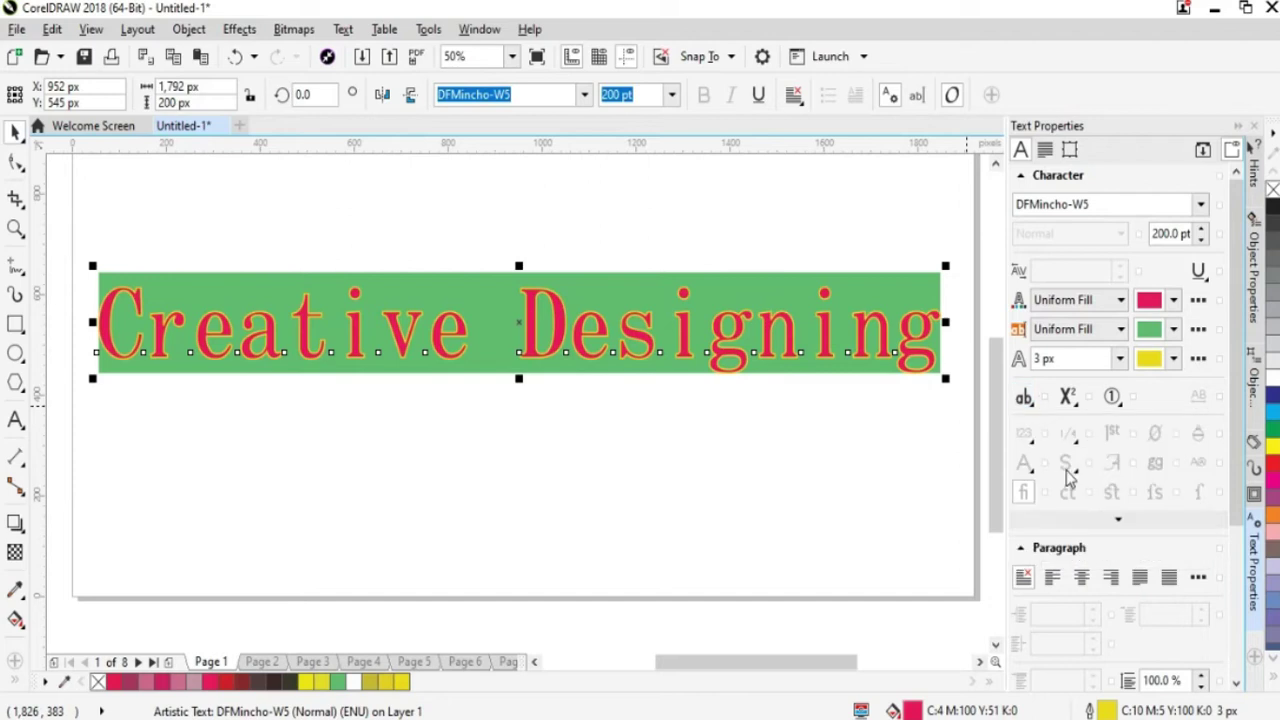
click(1035, 399)
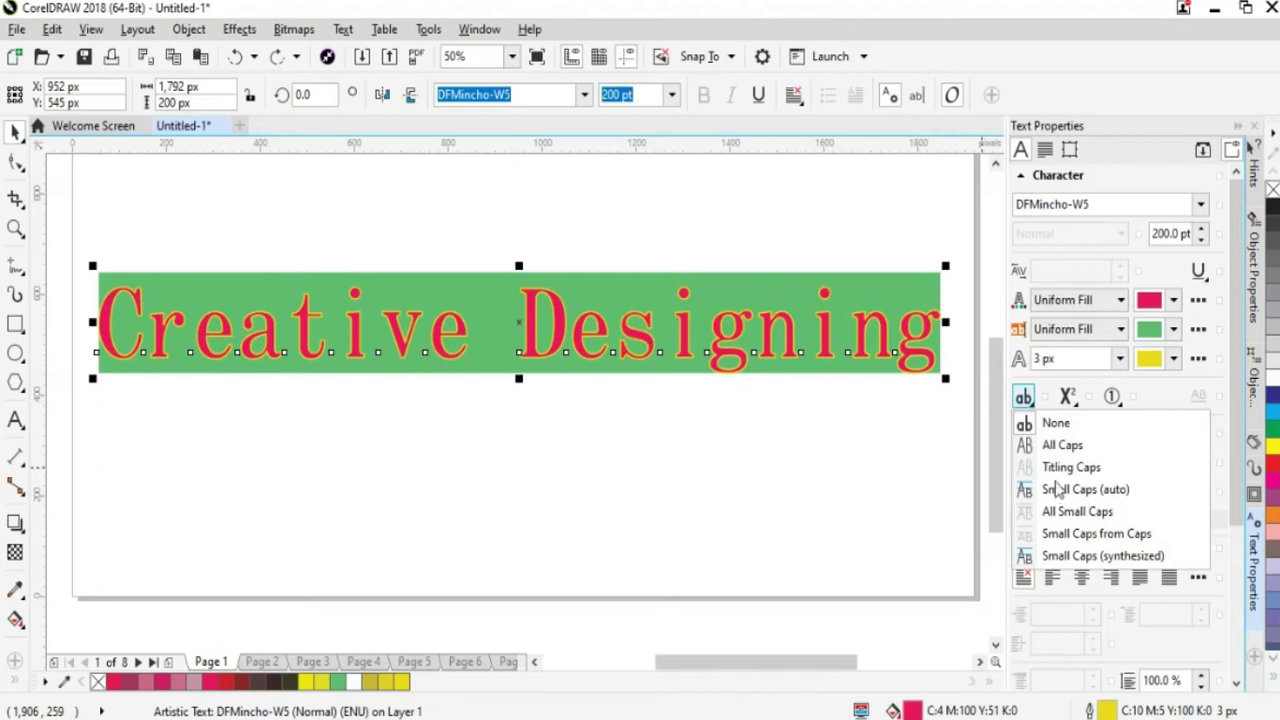
click(1058, 448)
key(ctrl+z)
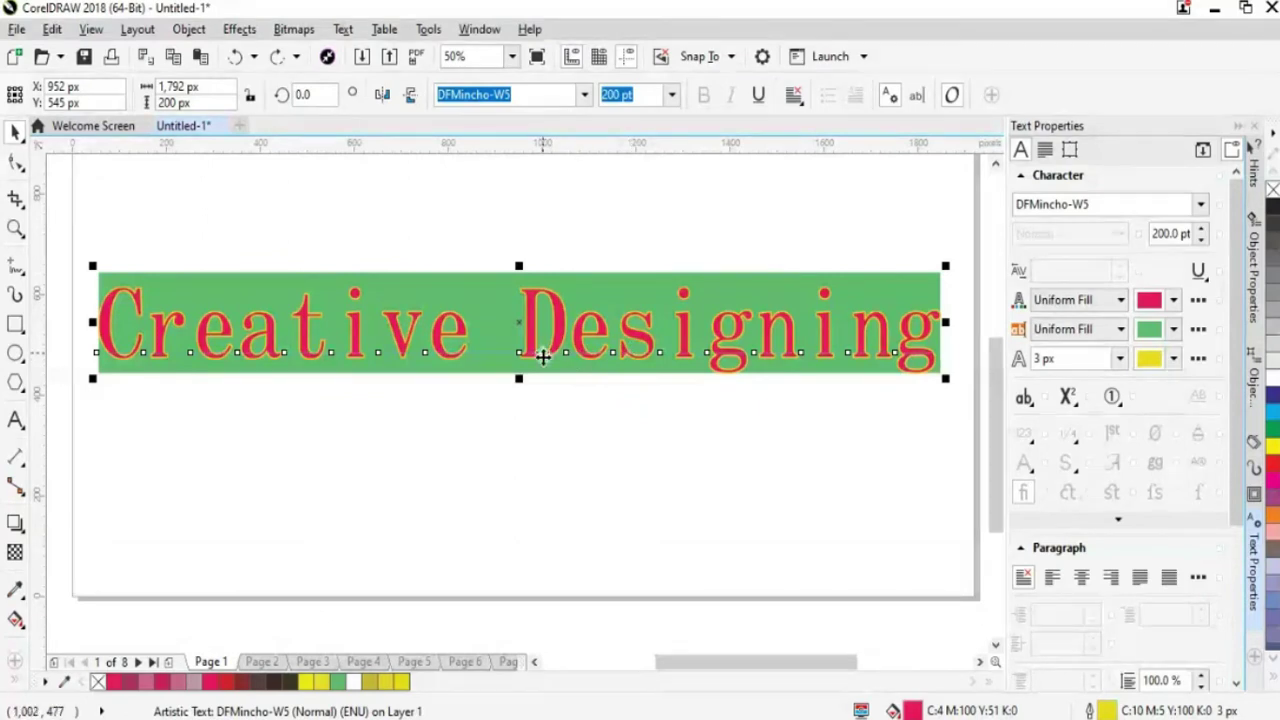
Apply All Caps to the Creative Designing text and switch its capitalization to Small Caps (auto).
click(1025, 397)
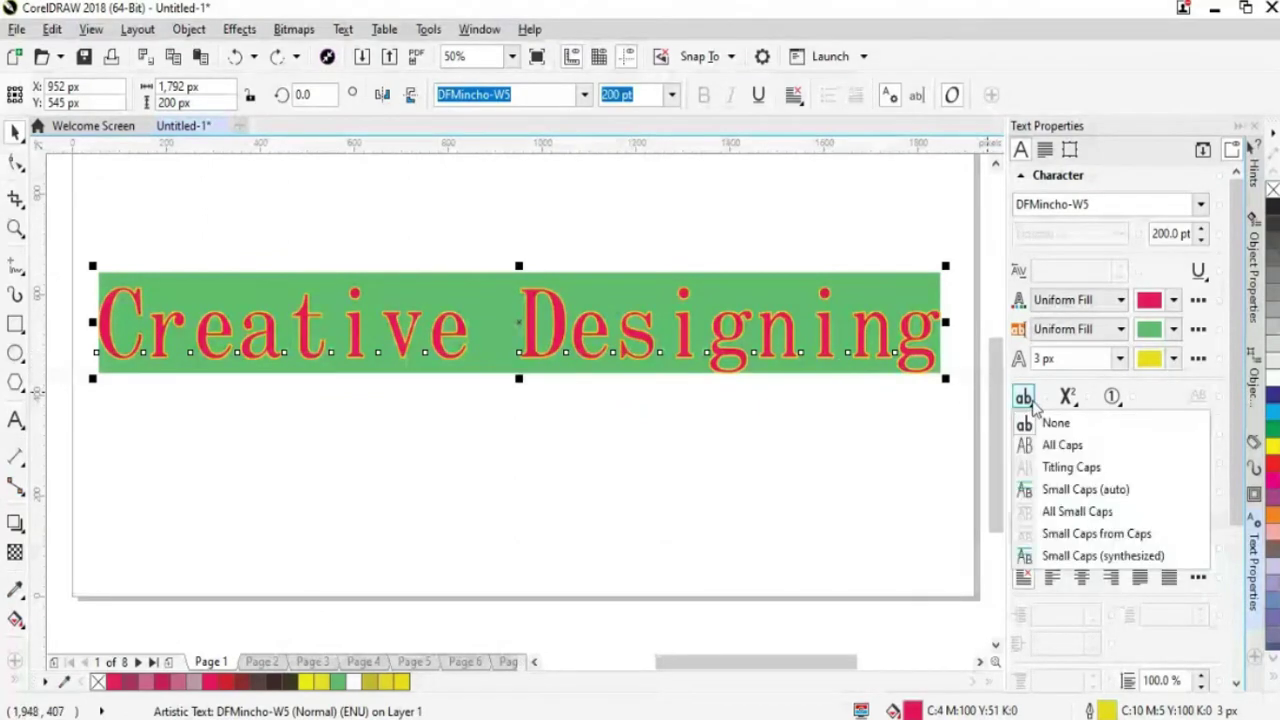
click(1044, 448)
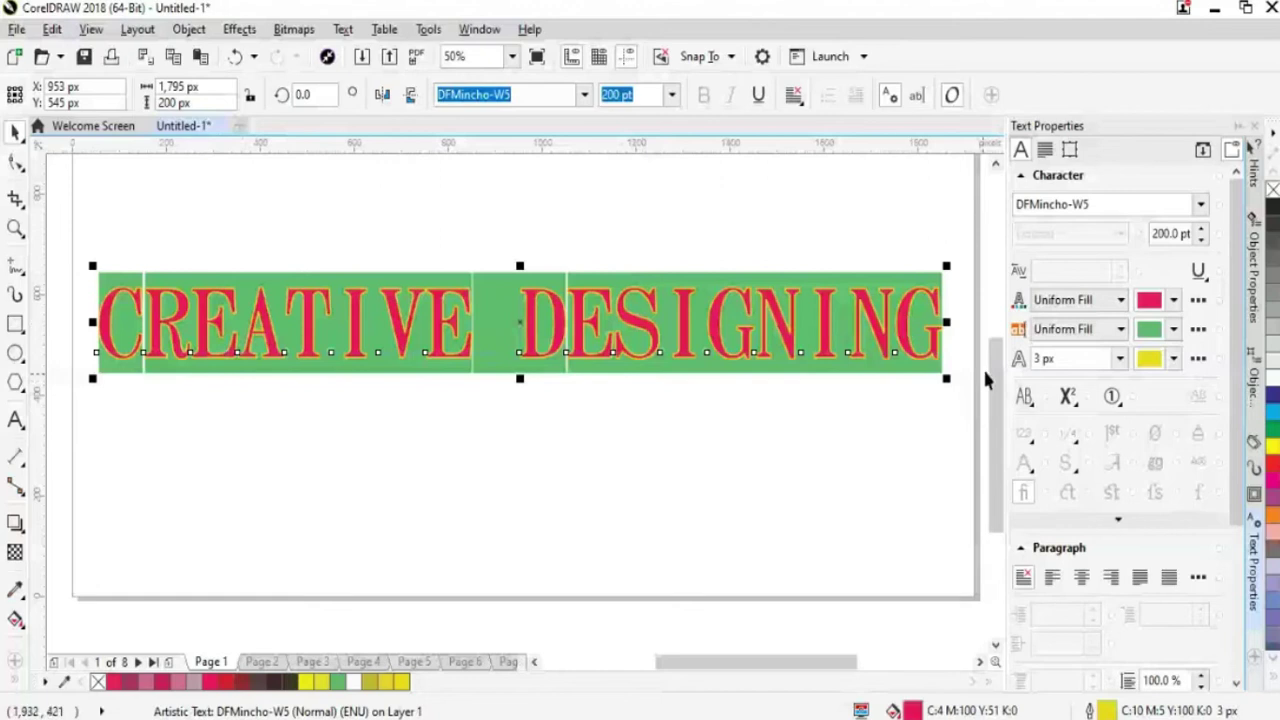
click(1026, 400)
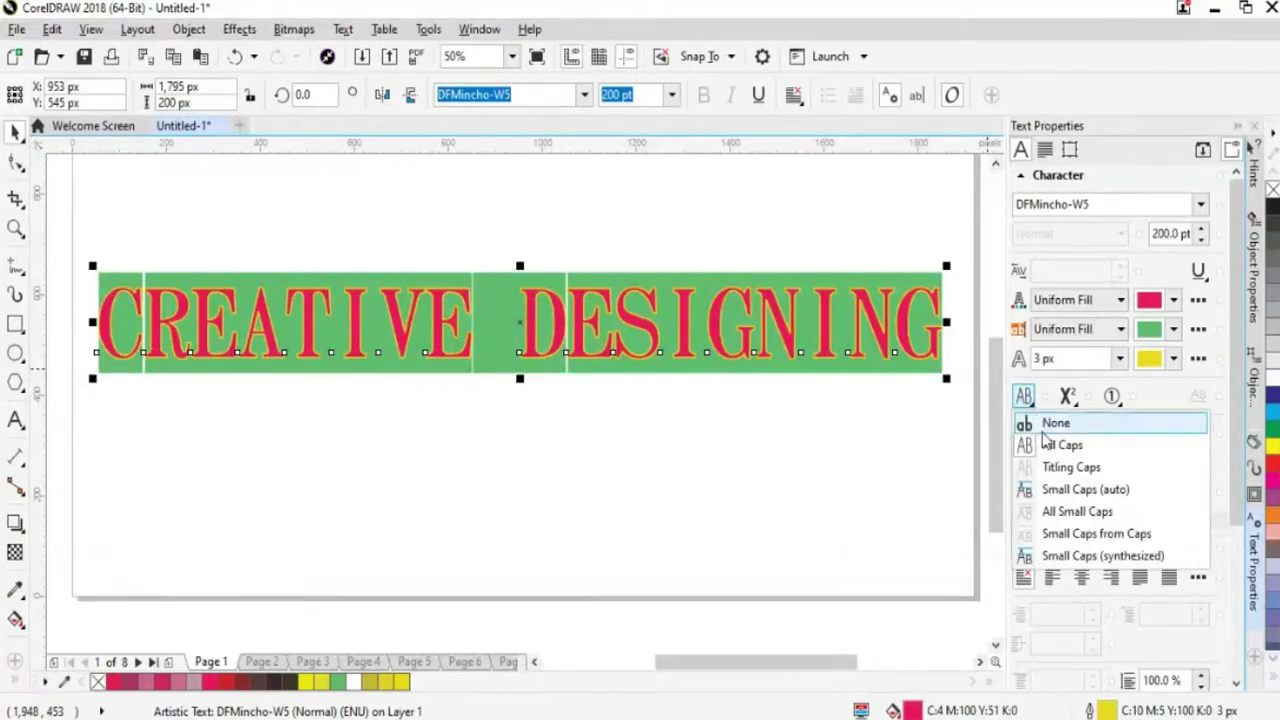
click(1070, 490)
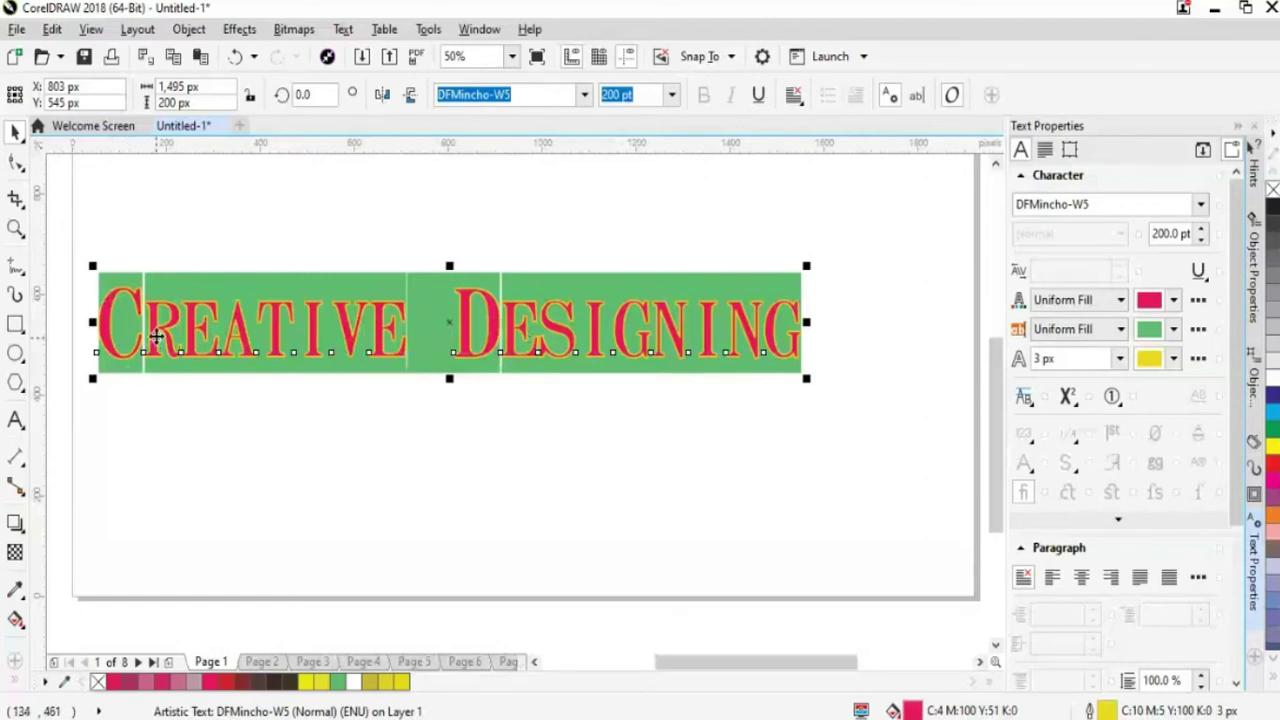
Compare Small Caps (synthesized) with Small Caps (auto) on the text and reset its capitalization to None.
click(1025, 400)
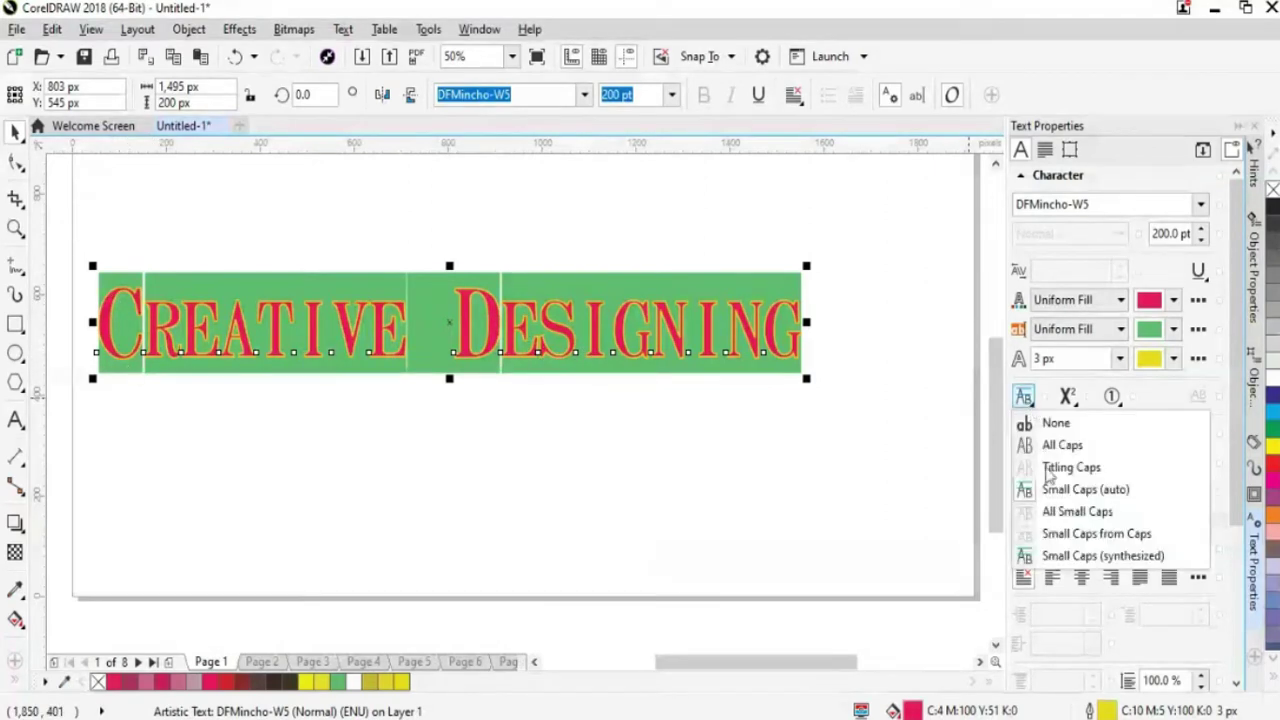
click(1080, 556)
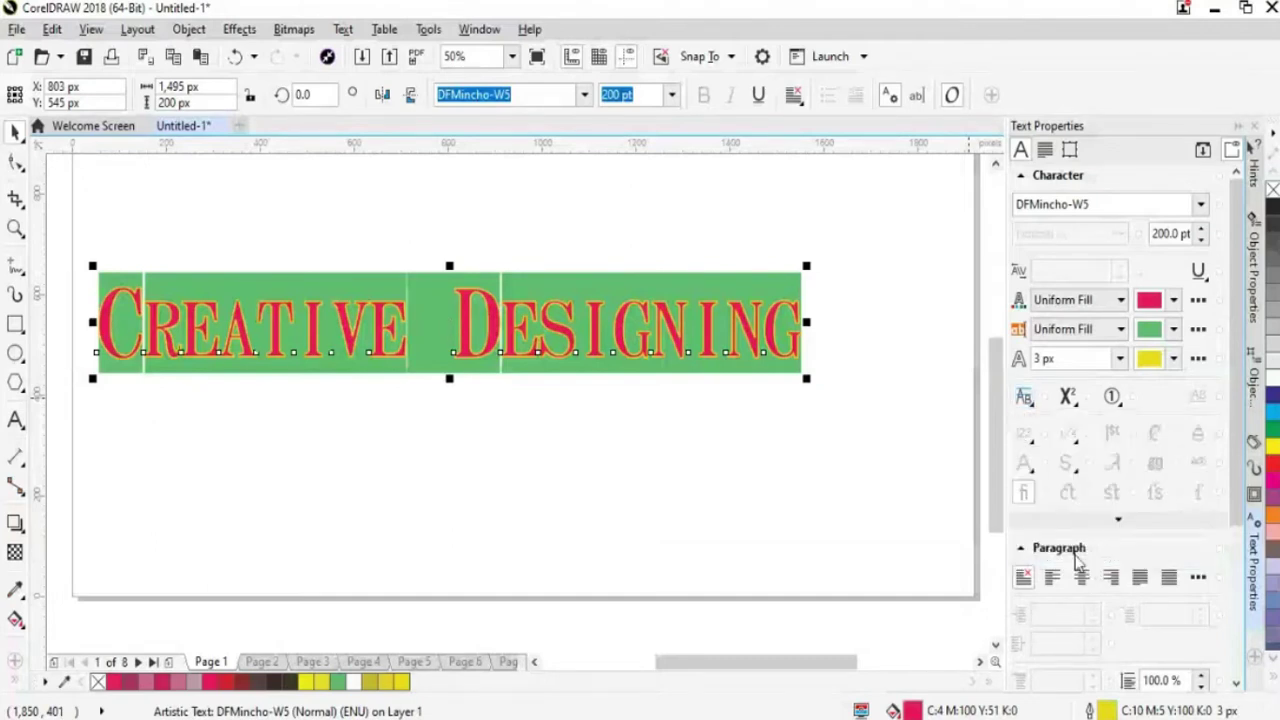
click(1025, 397)
click(1075, 557)
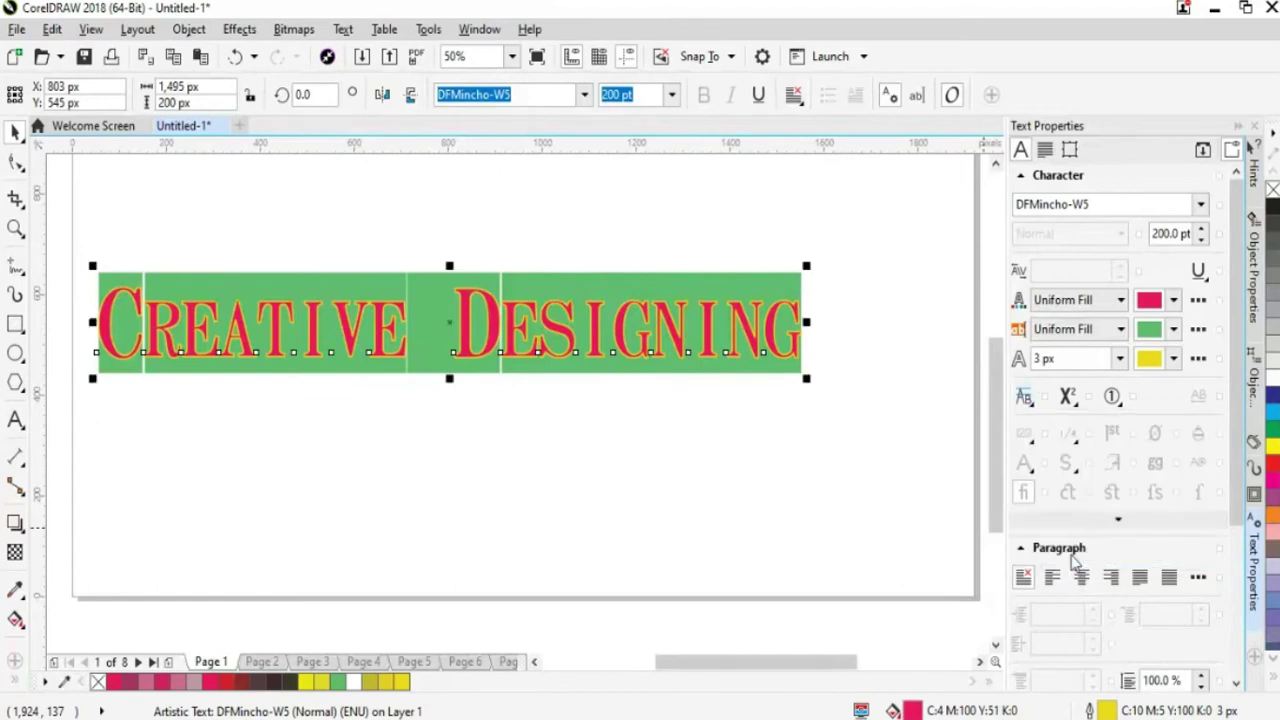
click(1025, 397)
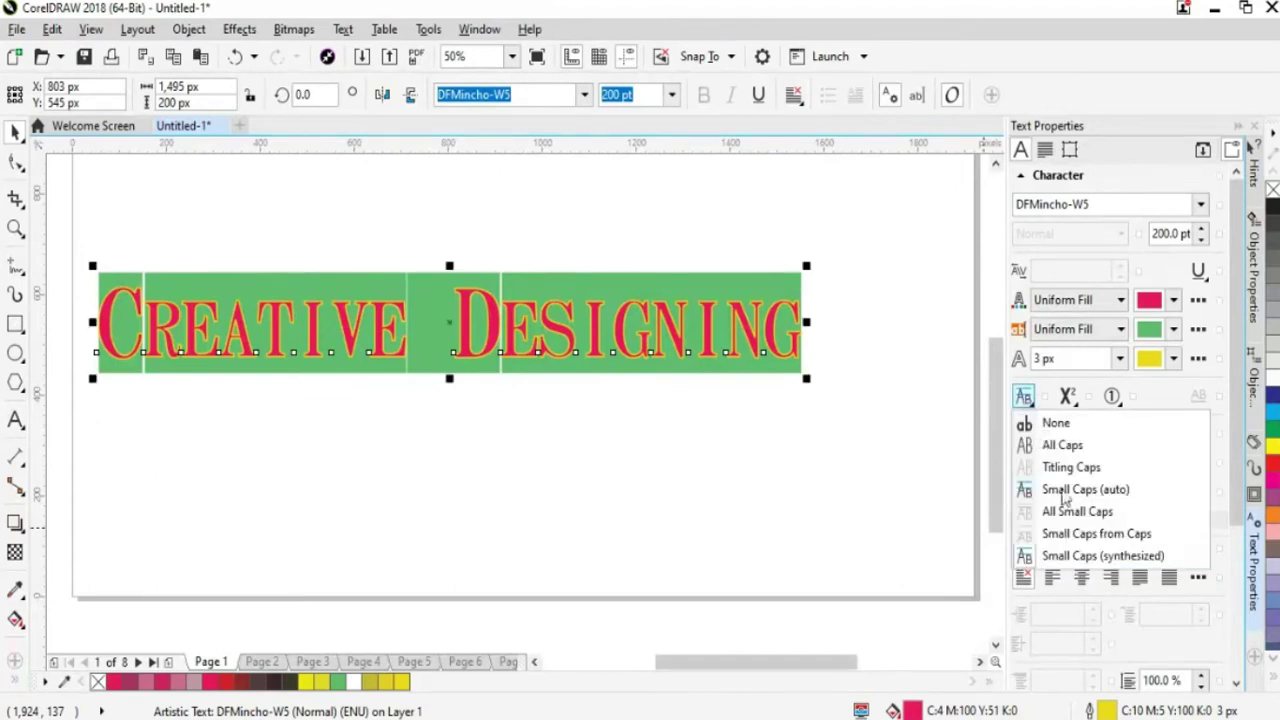
click(1063, 492)
click(1025, 397)
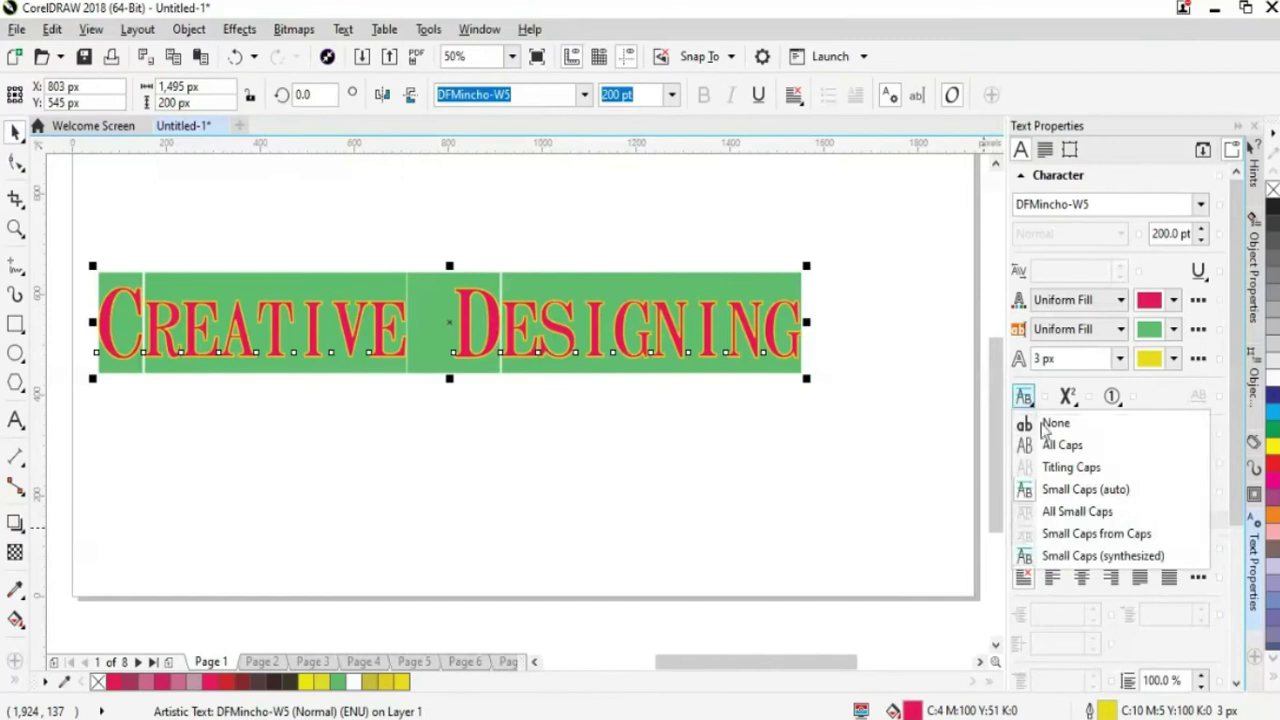
click(1062, 425)
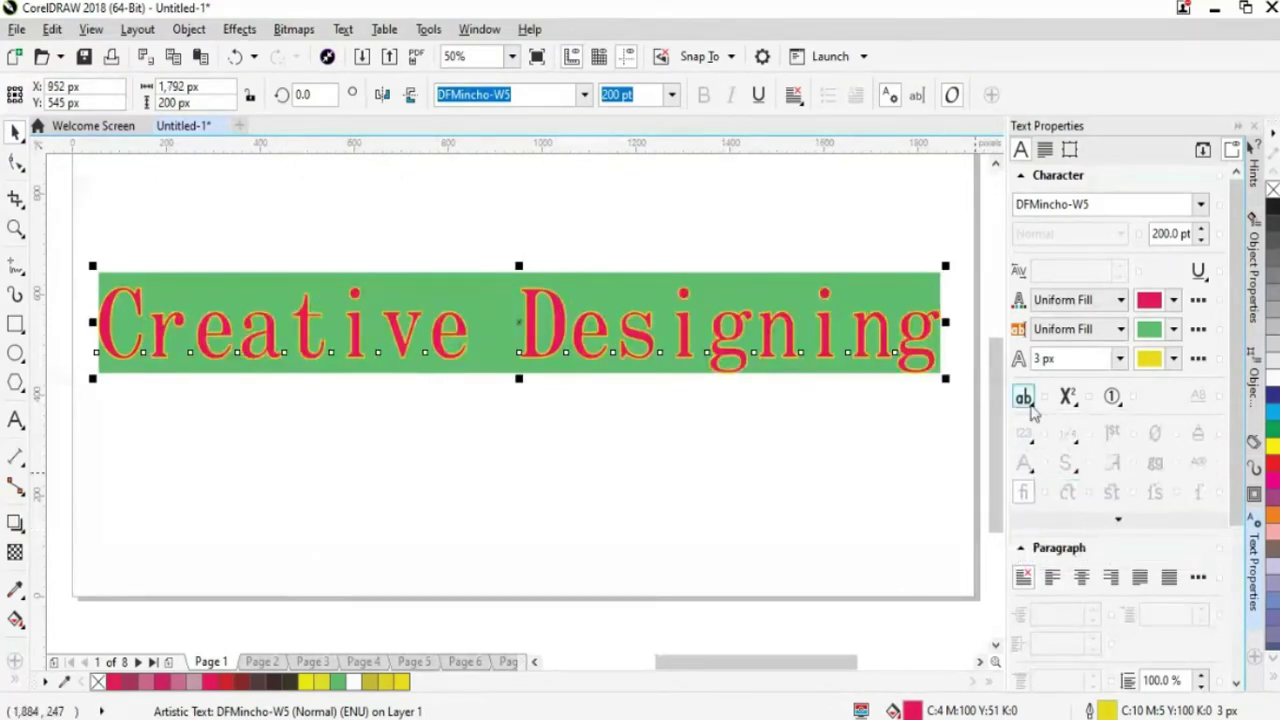
click(1031, 405)
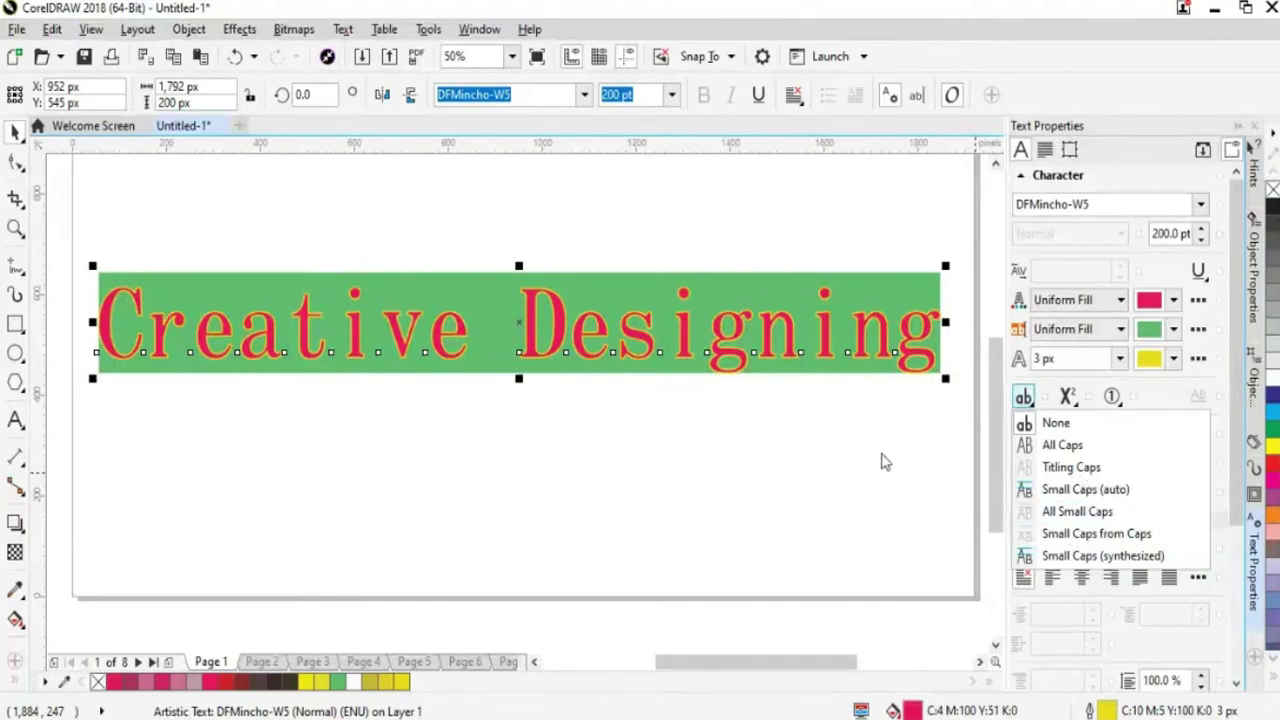
click(846, 445)
click(845, 441)
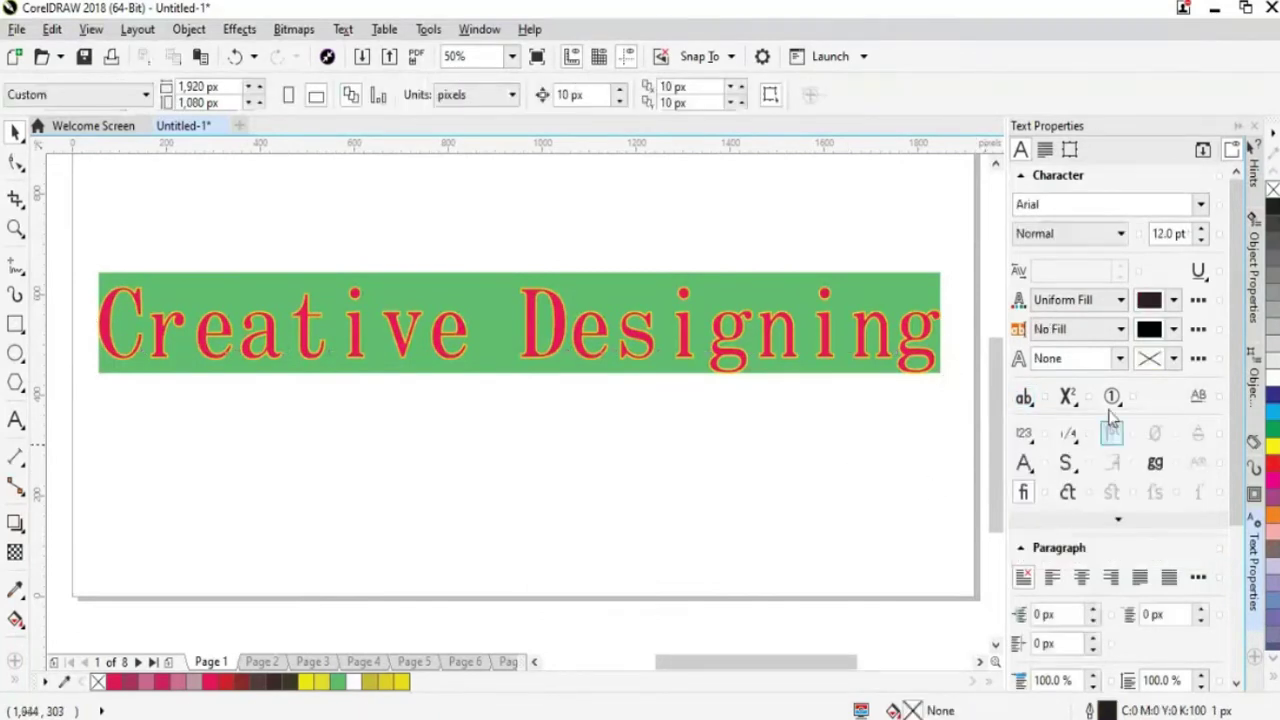
Apply Superscript (auto) to the Creative Designing text and switch its position to Subscript (synthesized).
click(825, 362)
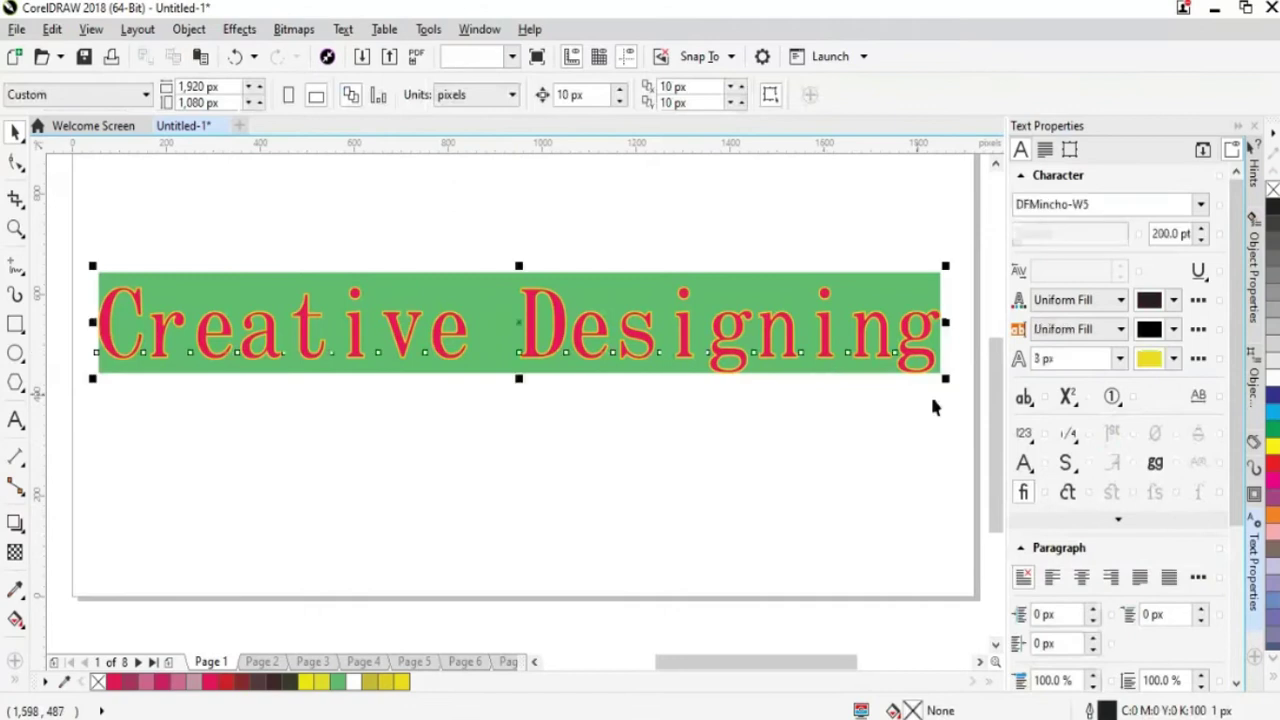
click(1069, 398)
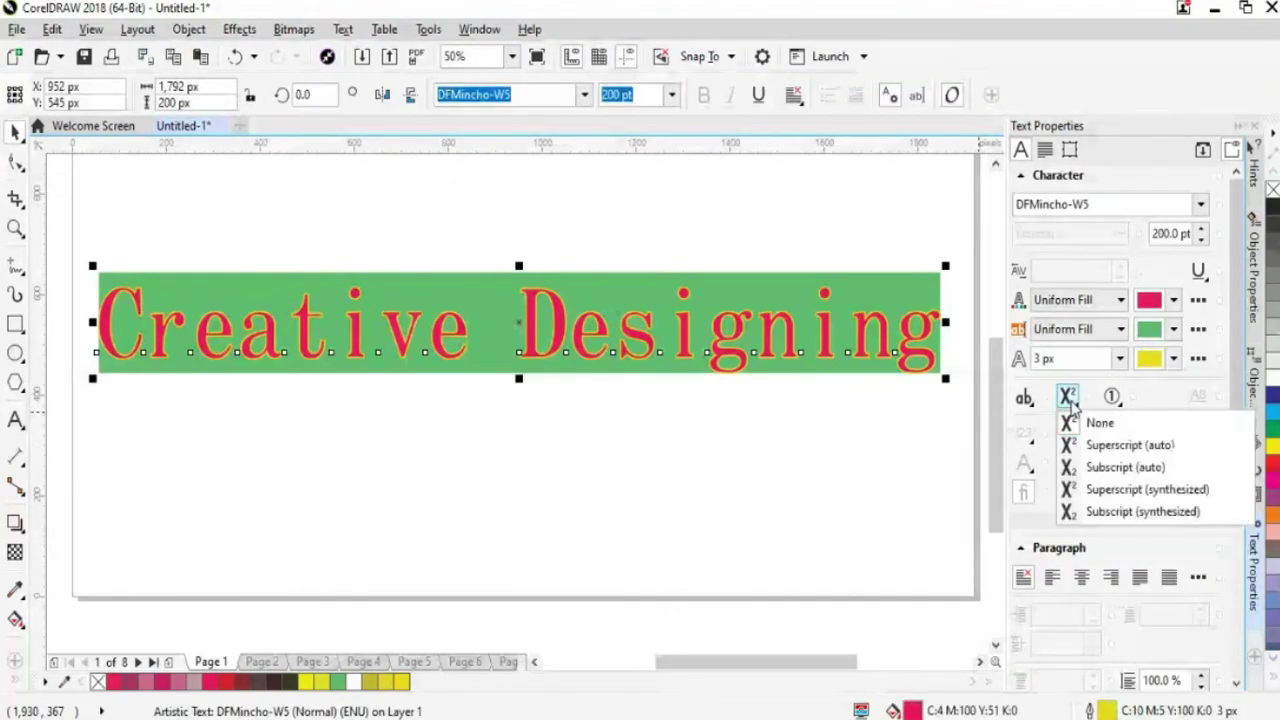
click(1105, 446)
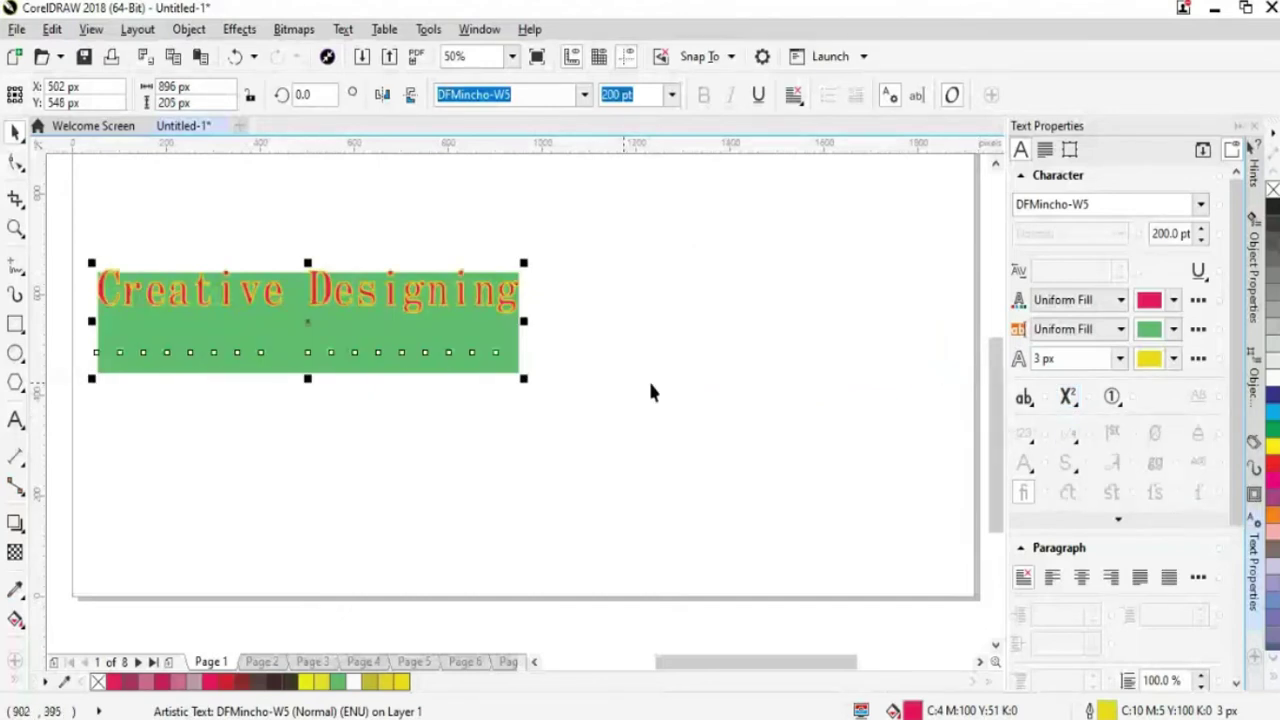
click(1070, 400)
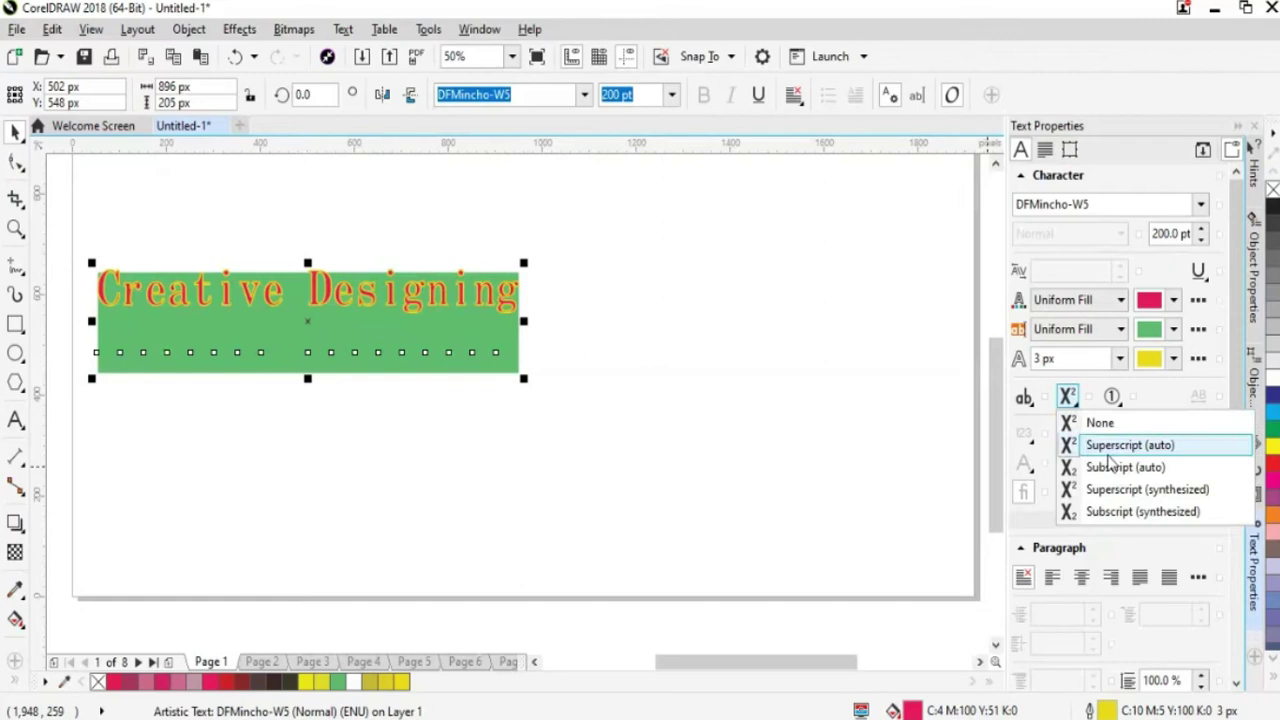
click(1114, 511)
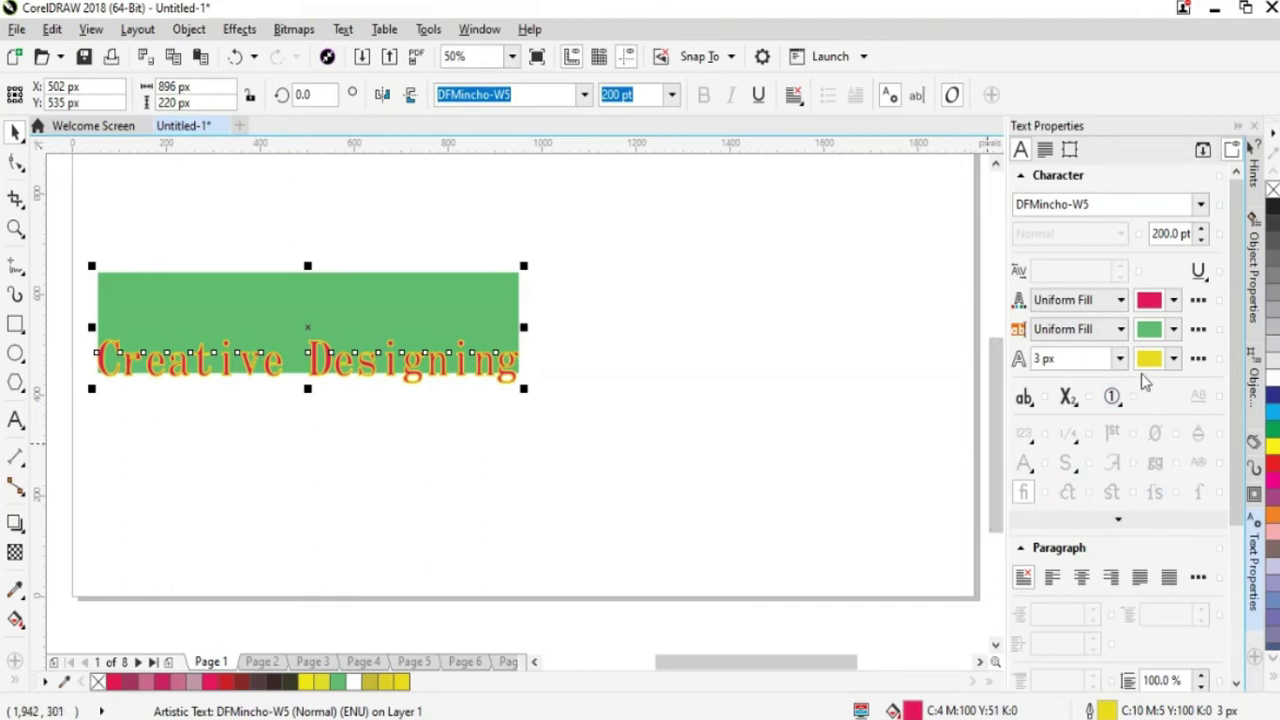
Remove the green background fill from the Creative Designing text.
click(1174, 333)
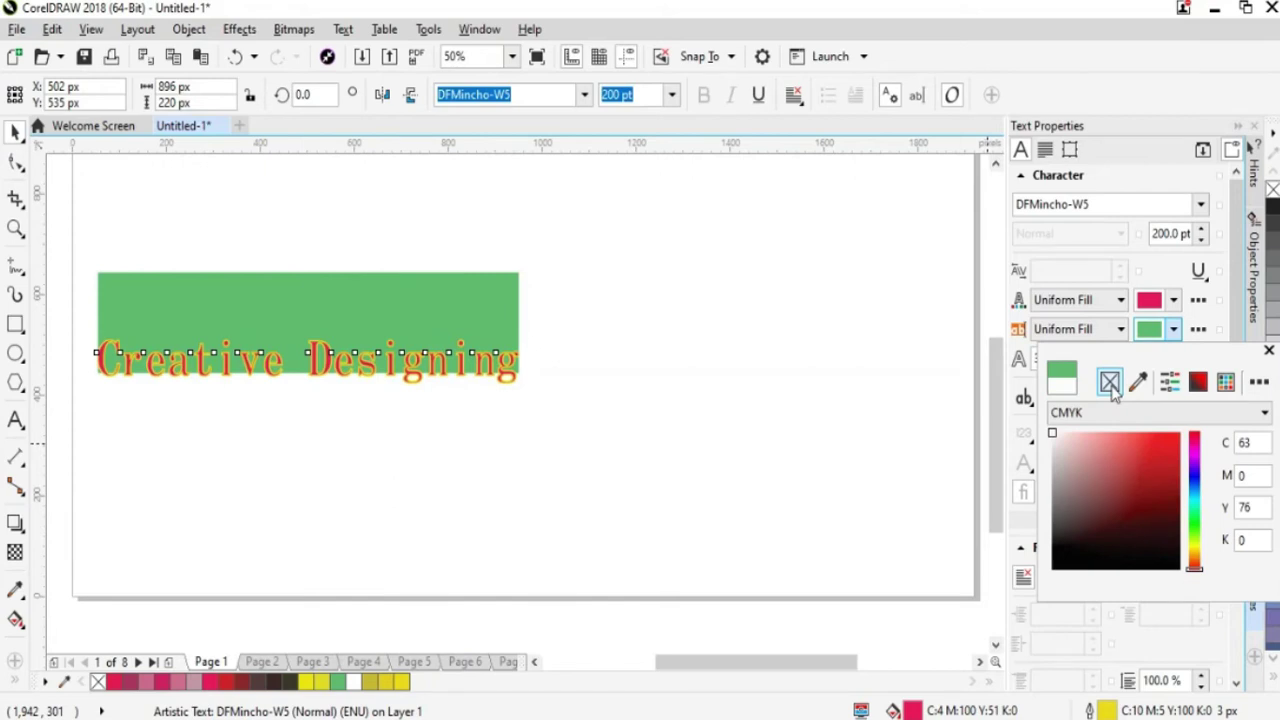
click(1110, 383)
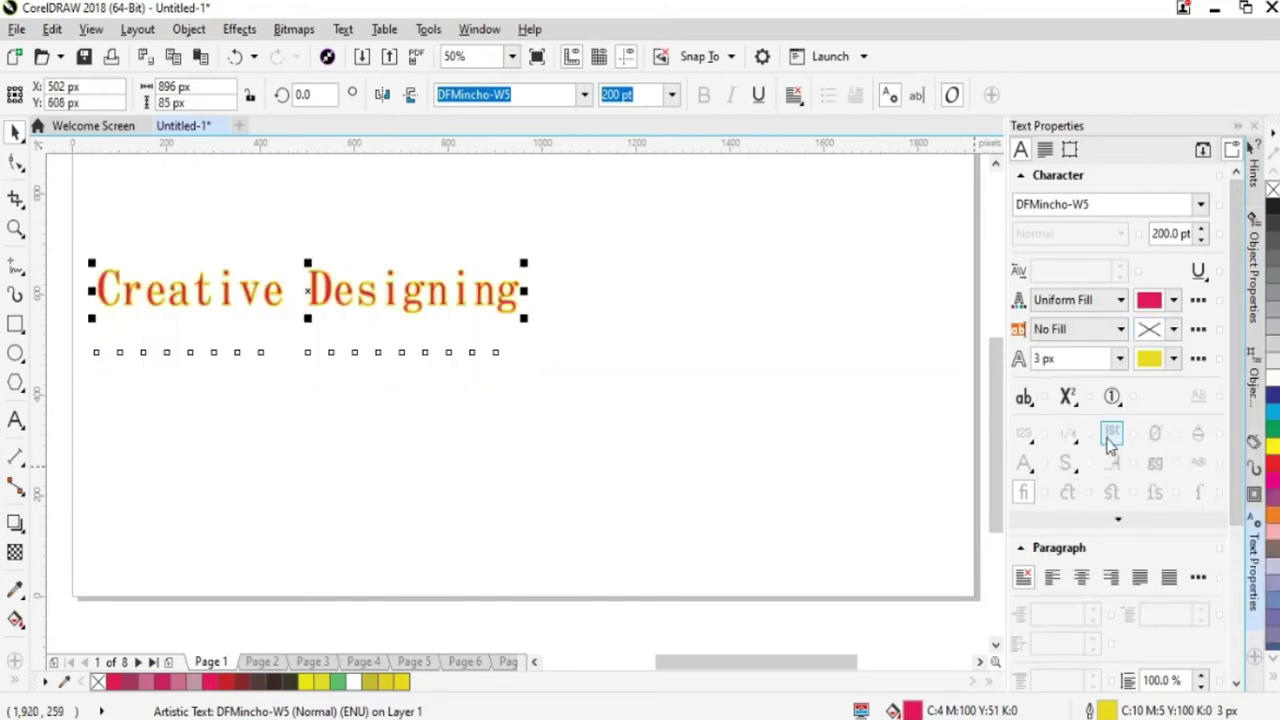
Try Subscript (synthesized) on the text without its background and reset its position to None.
click(1072, 401)
click(1110, 511)
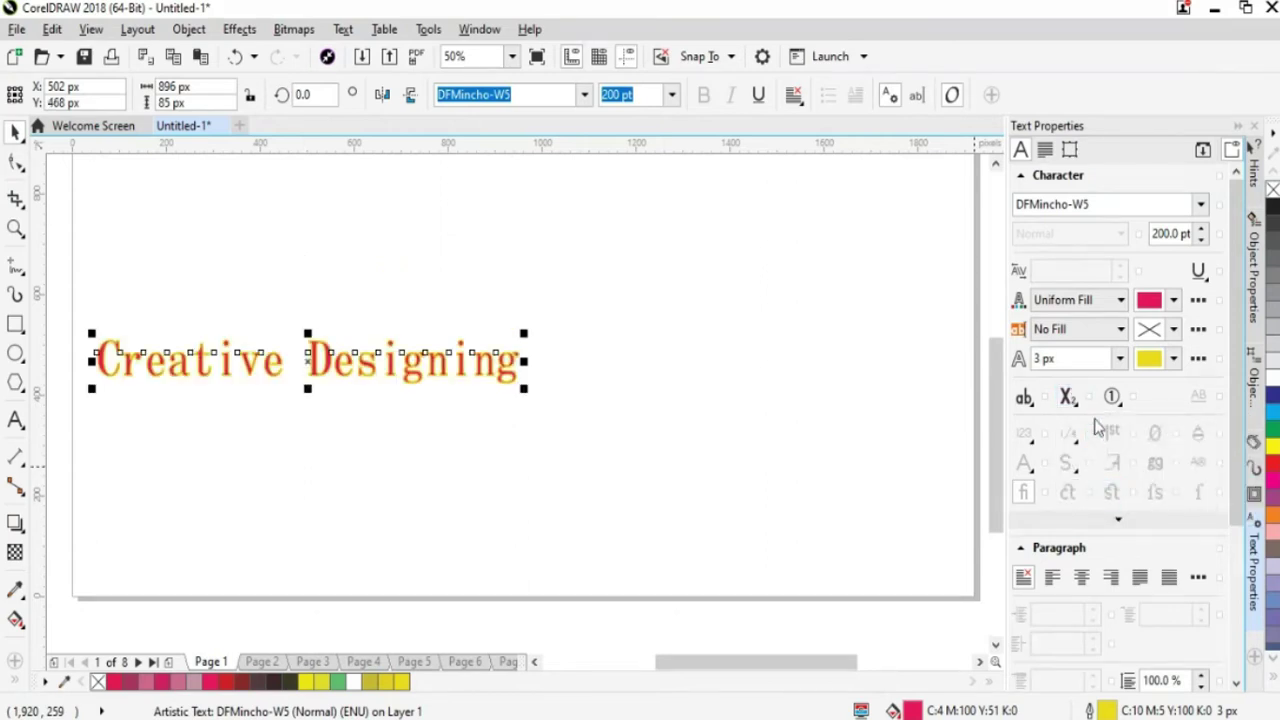
click(1068, 398)
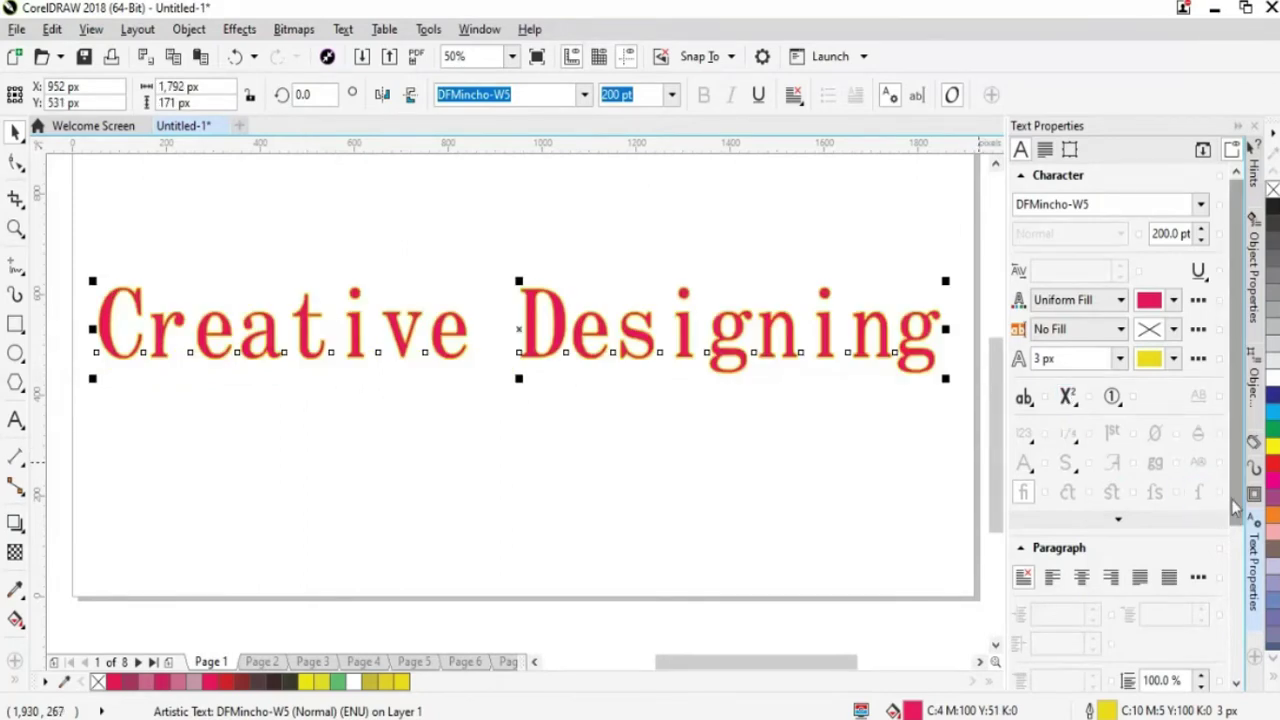
scroll(1243, 527, down, 1)
drag(1243, 527, 1238, 618)
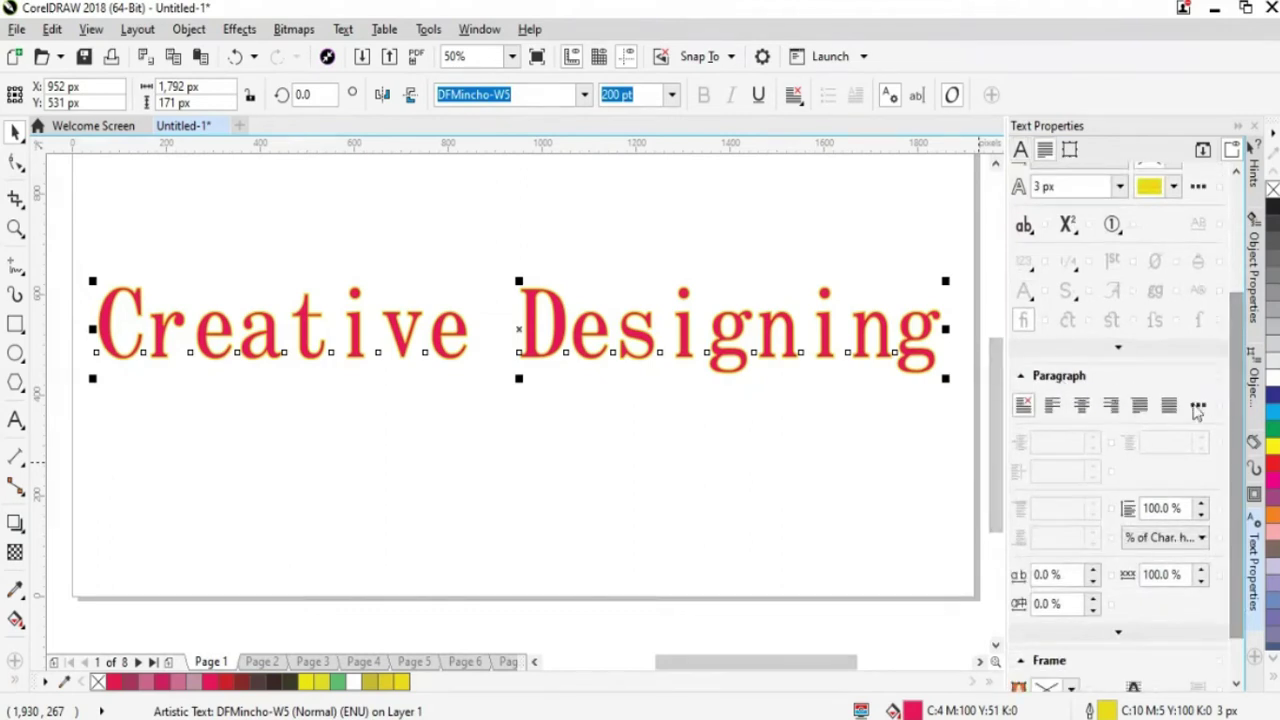
drag(1233, 485, 1243, 365)
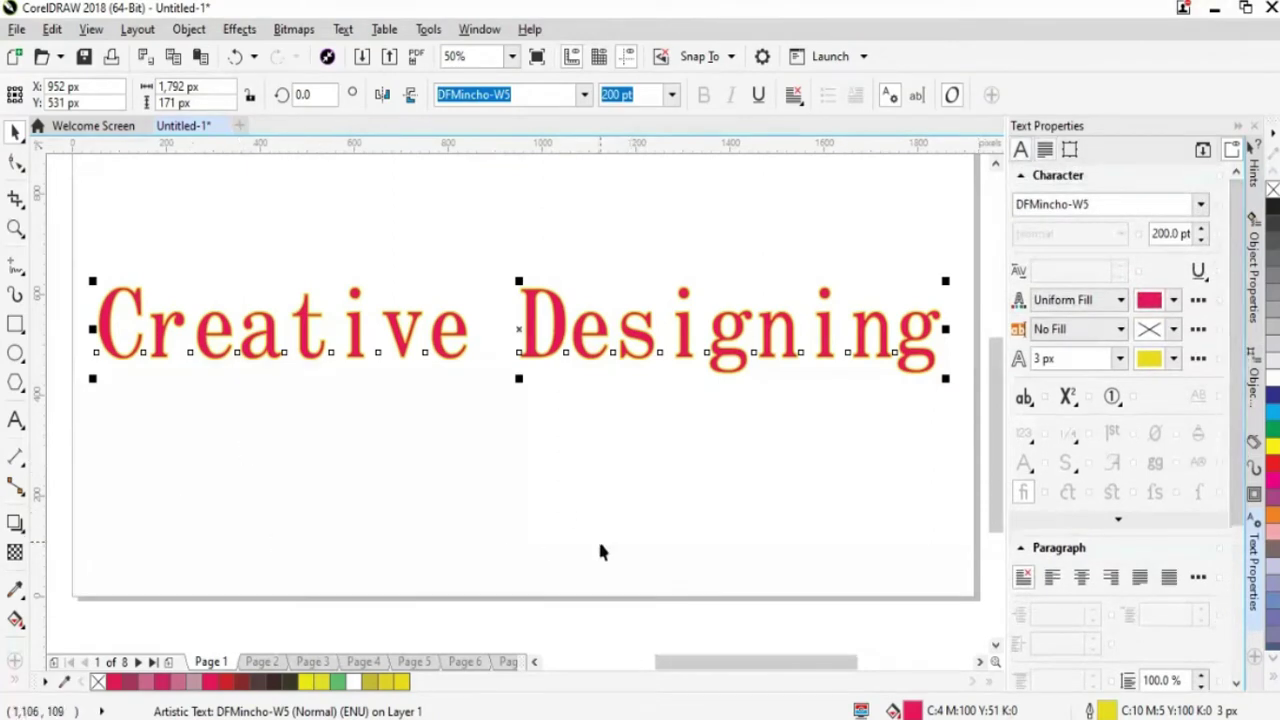
Move the Creative Designing text off the page into the empty area to the page's left and deselect it.
click(689, 510)
scroll(689, 510, down, 1)
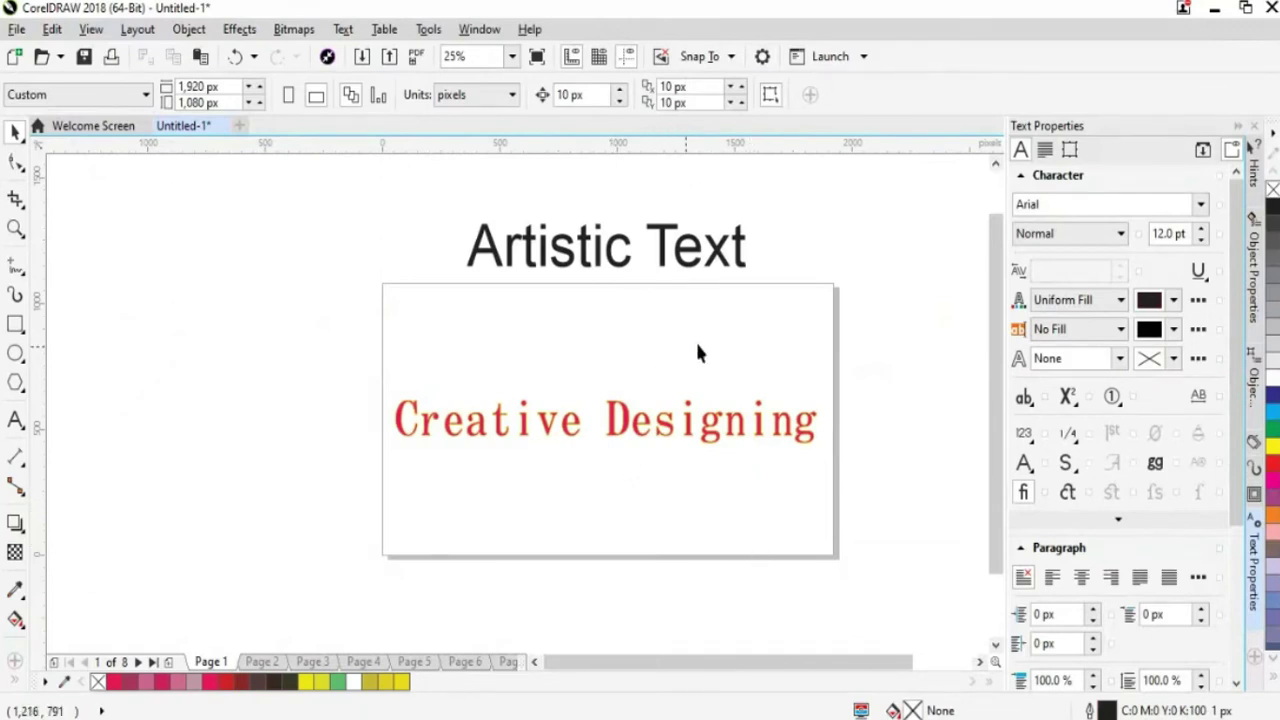
click(680, 260)
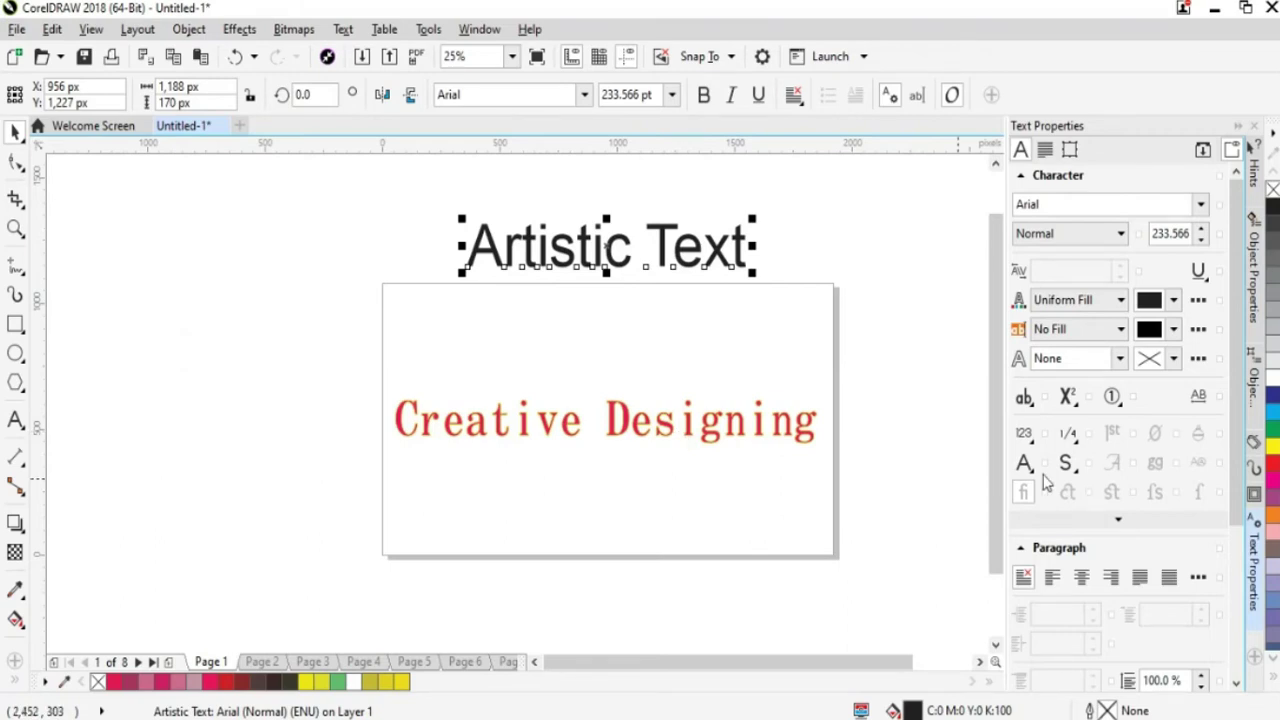
scroll(1003, 511, down, 1)
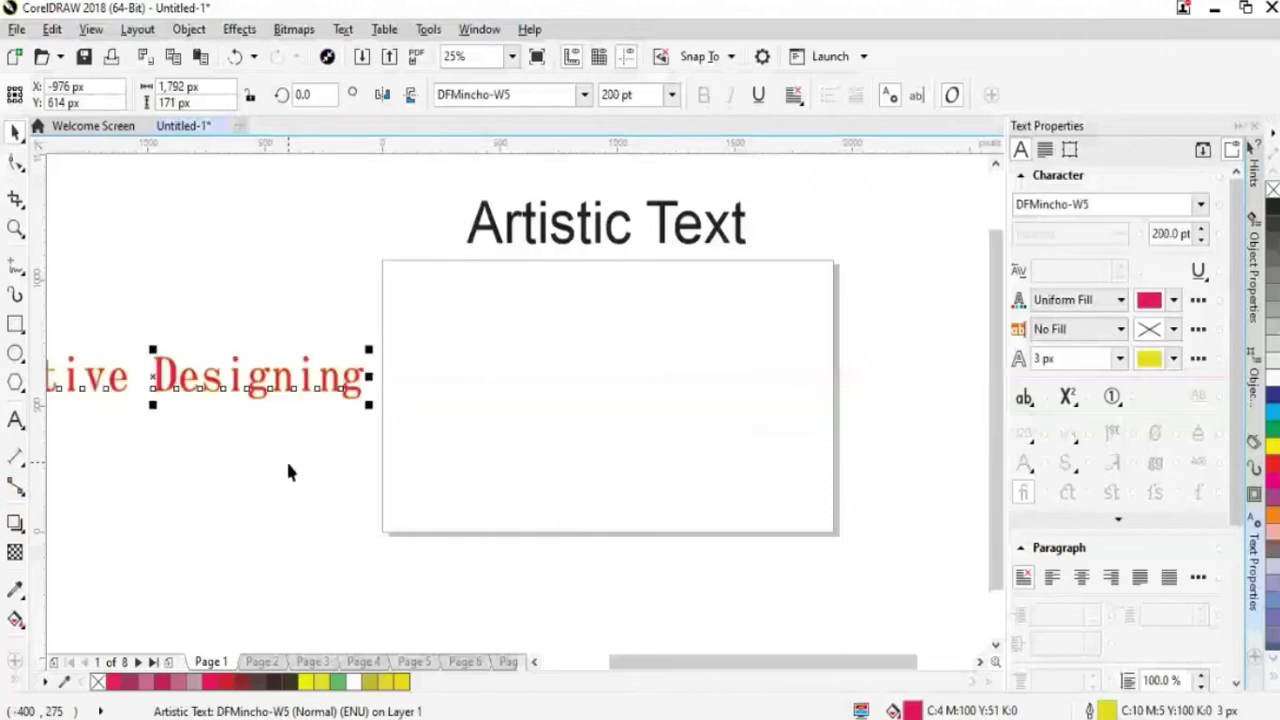
click(289, 466)
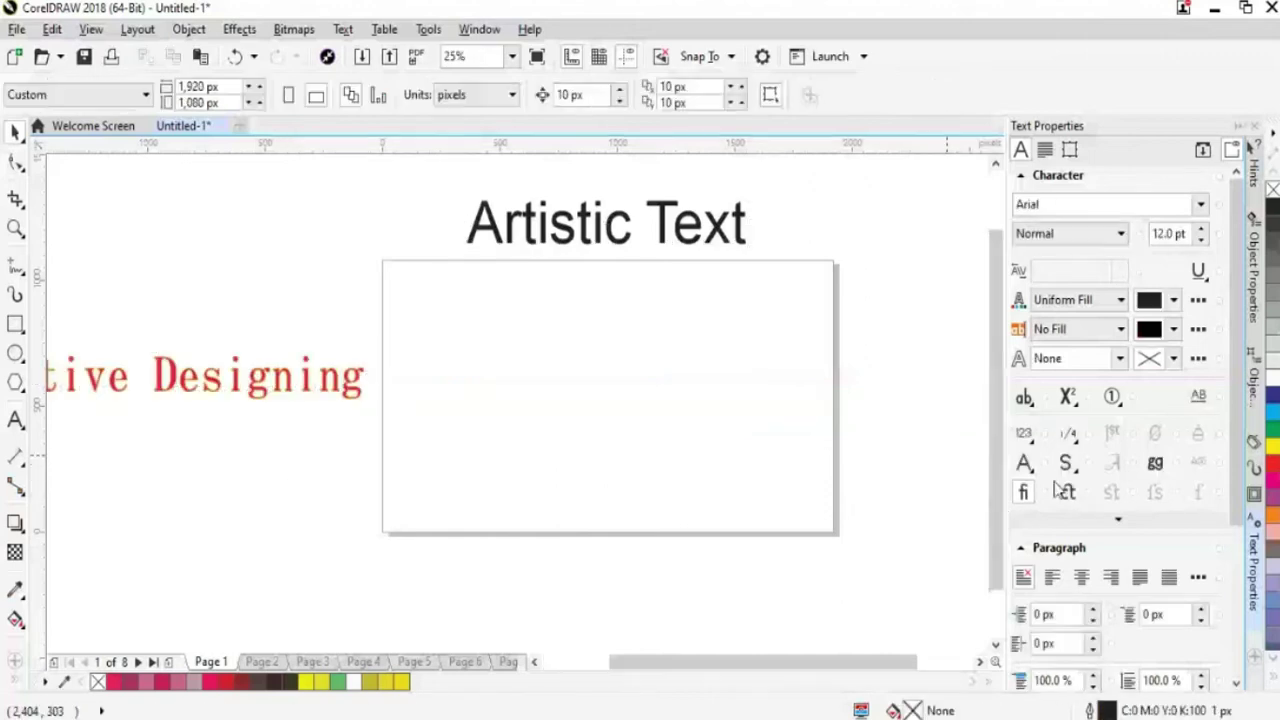
Draw a paragraph text frame about 1,645 px wide and 752 px high inside the page with the Text tool.
drag(859, 668, 870, 668)
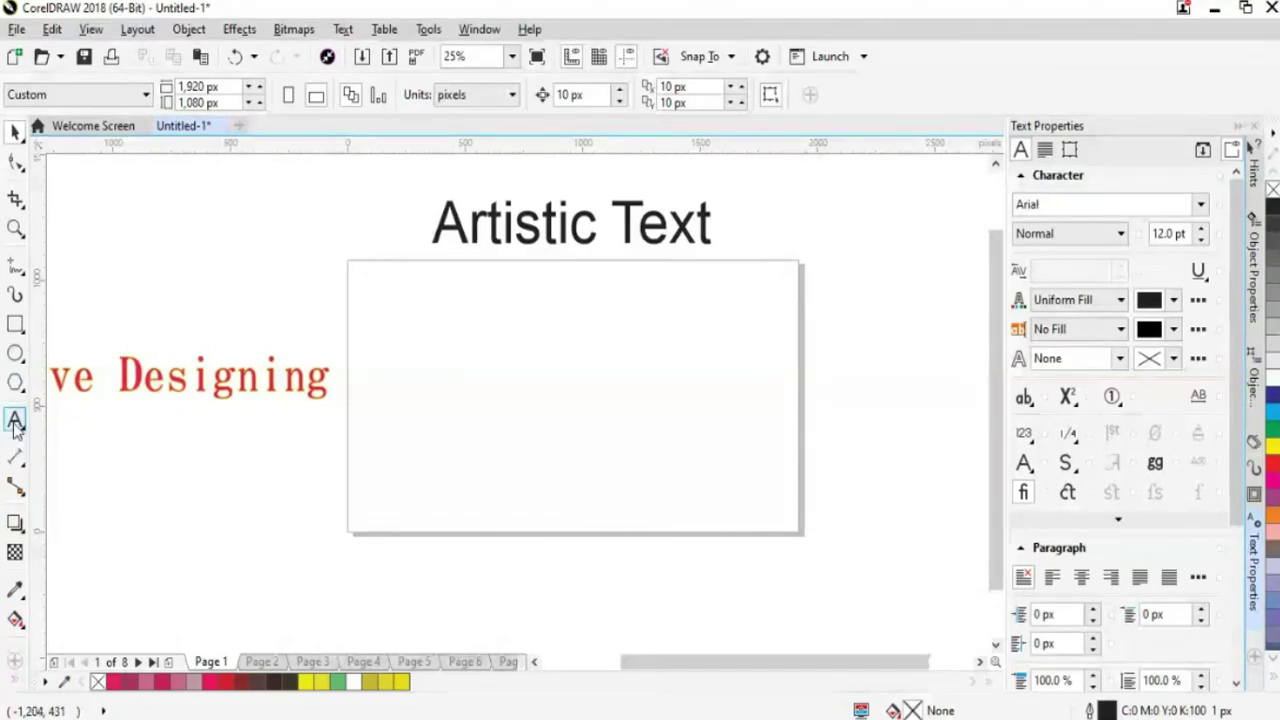
click(15, 424)
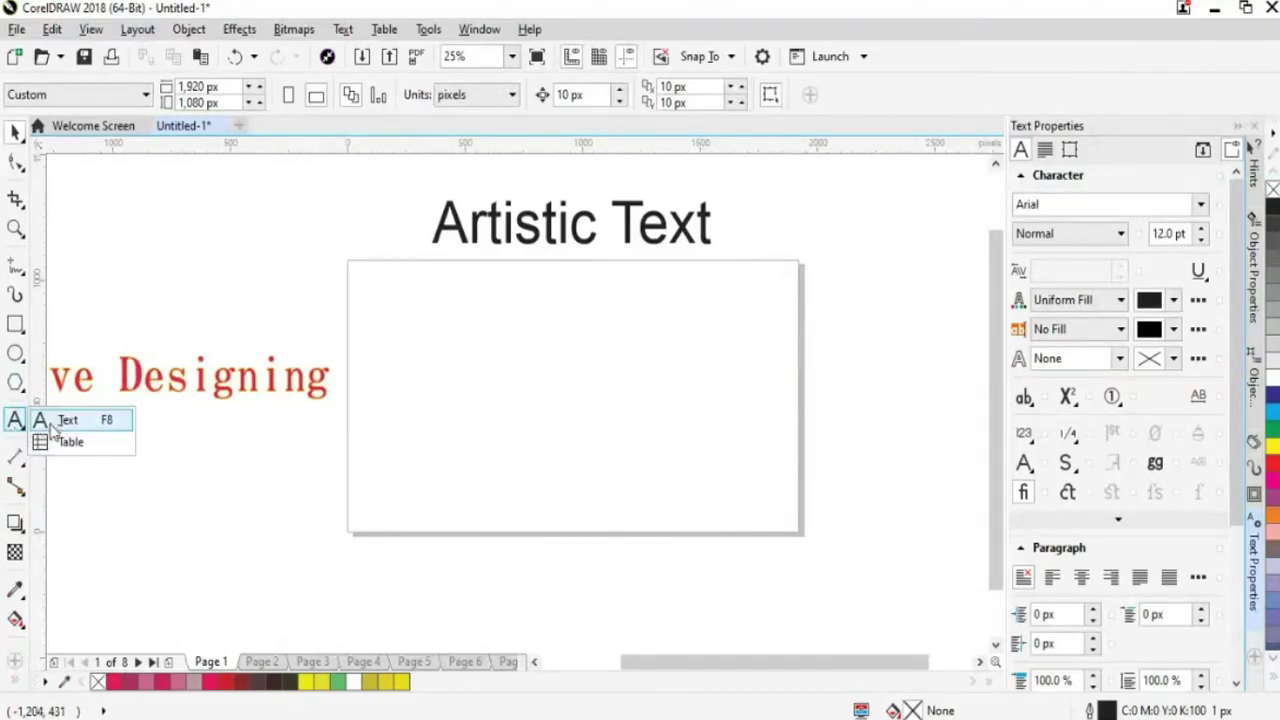
click(52, 422)
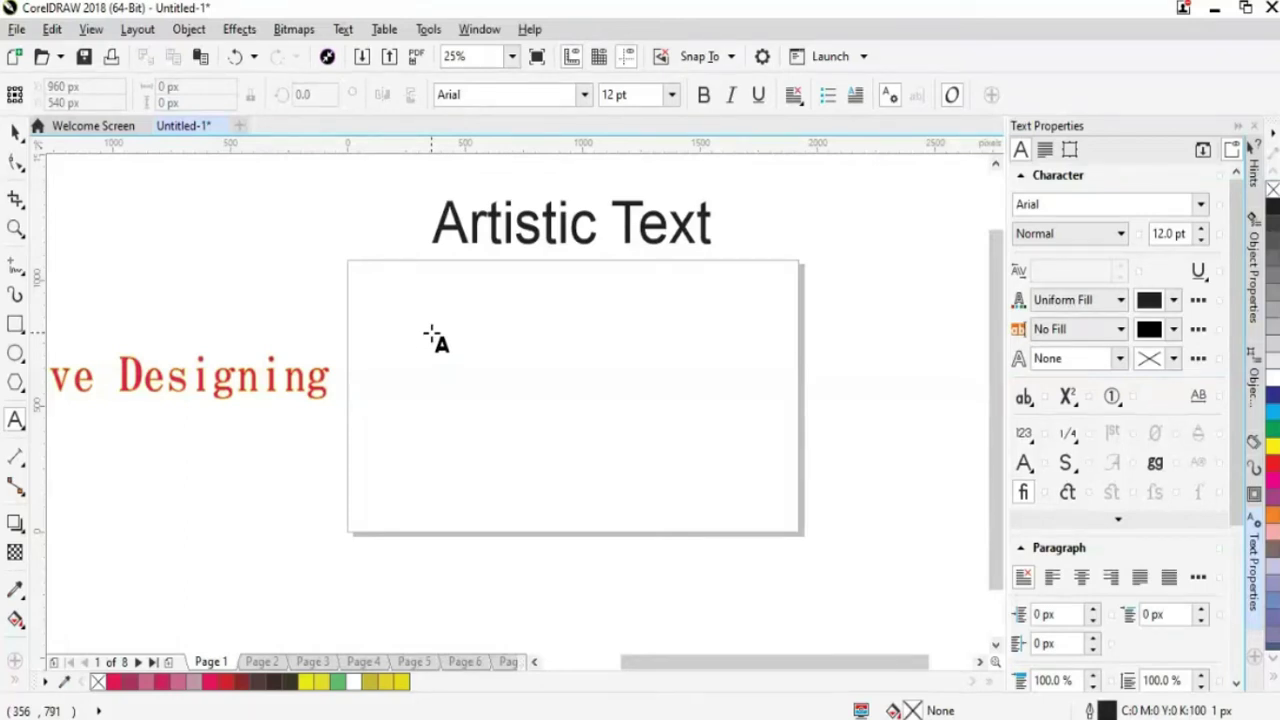
drag(395, 303, 781, 492)
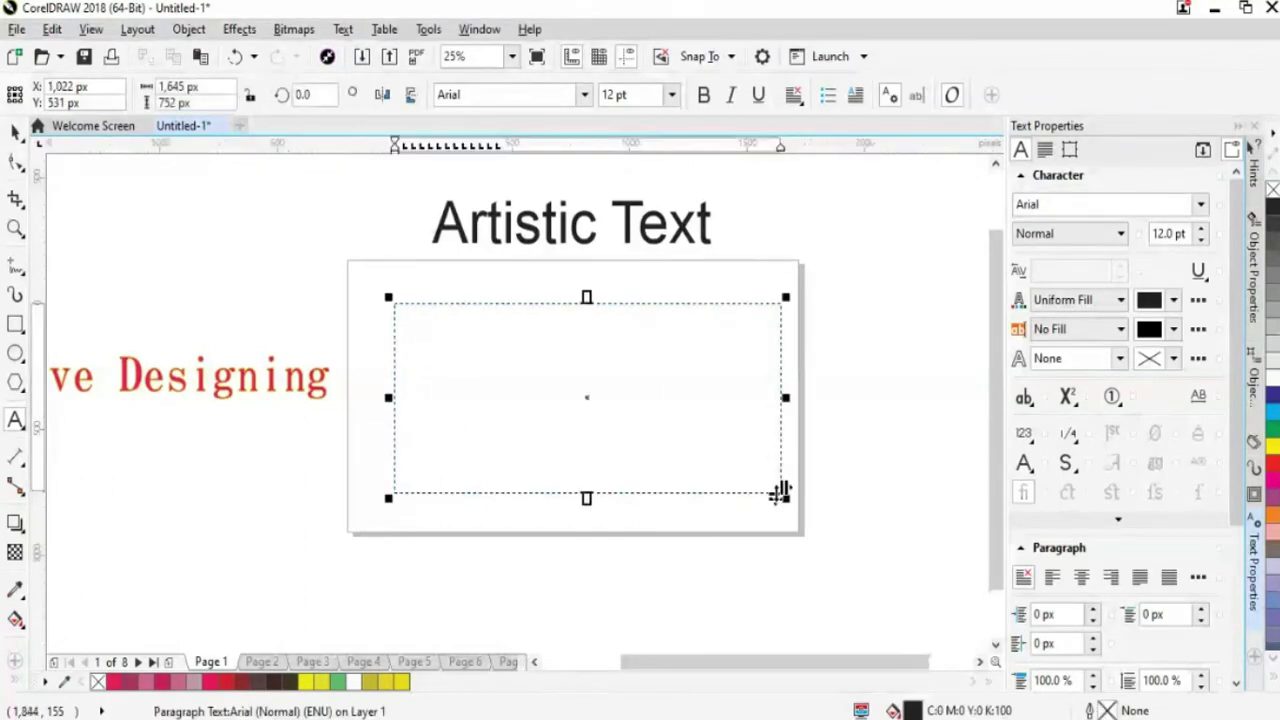
click(574, 400)
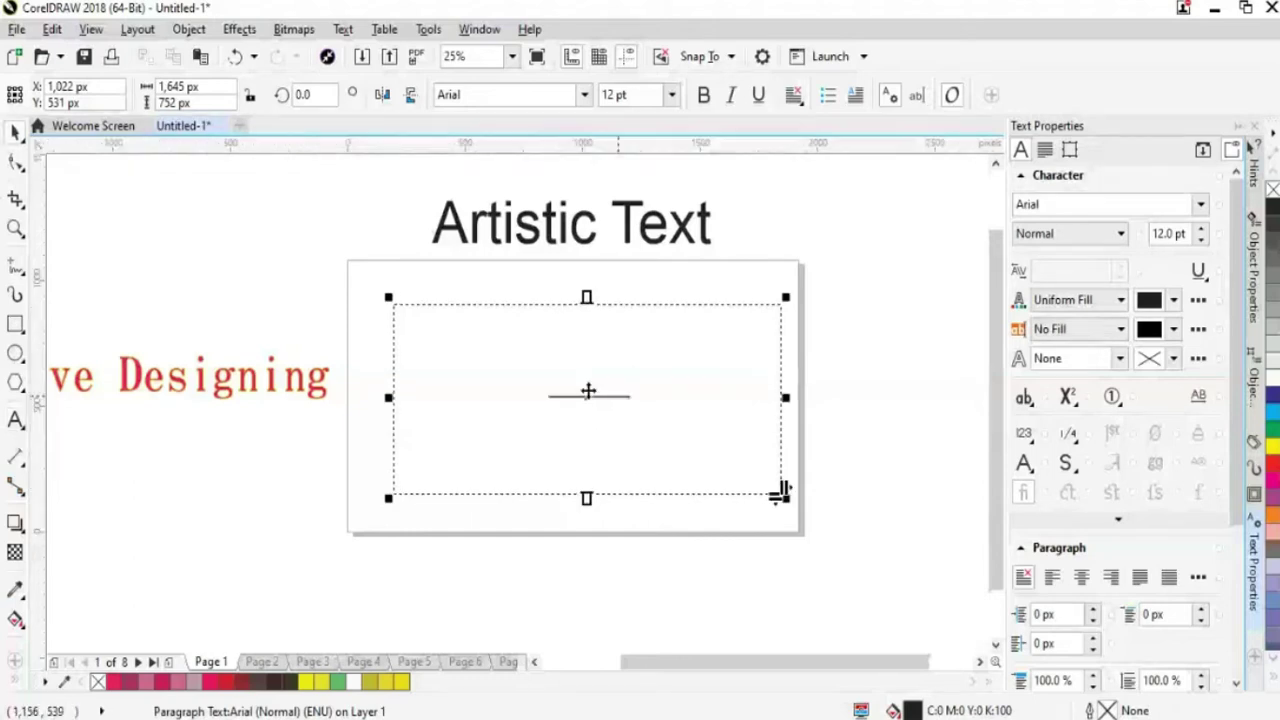
click(400, 415)
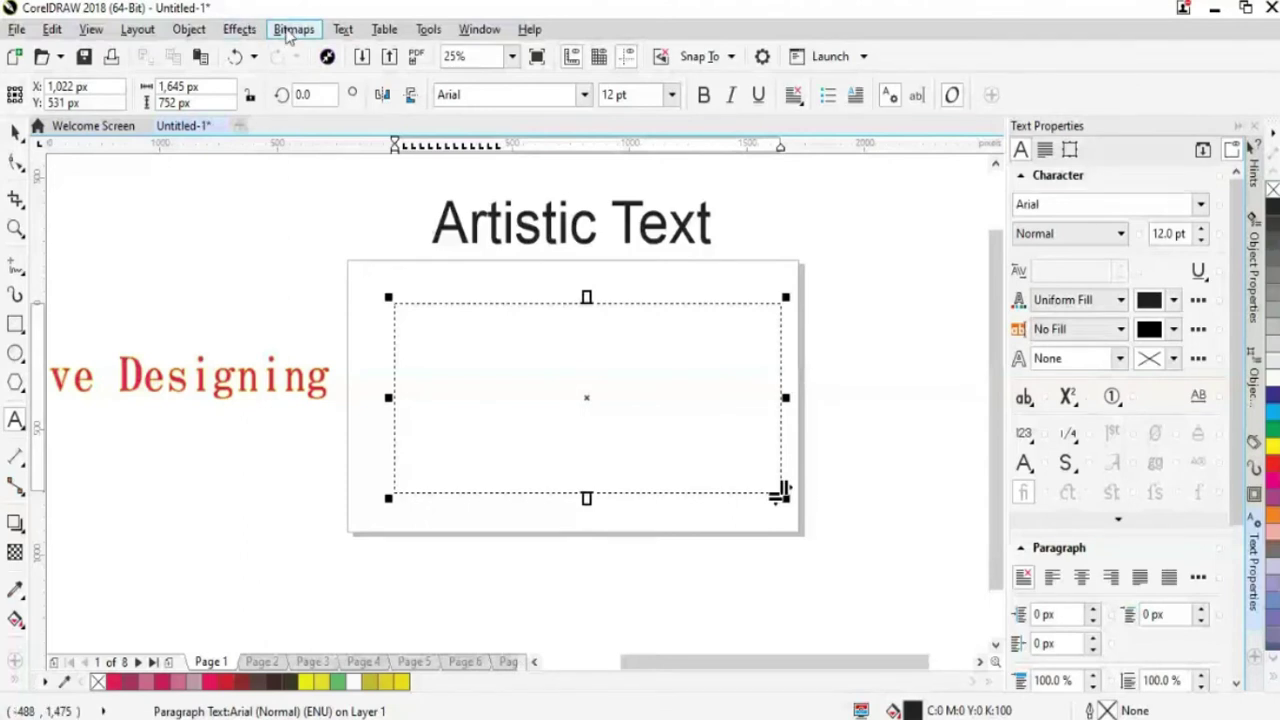
Try the Fit Text To Frame option on the empty paragraph text frame.
click(343, 29)
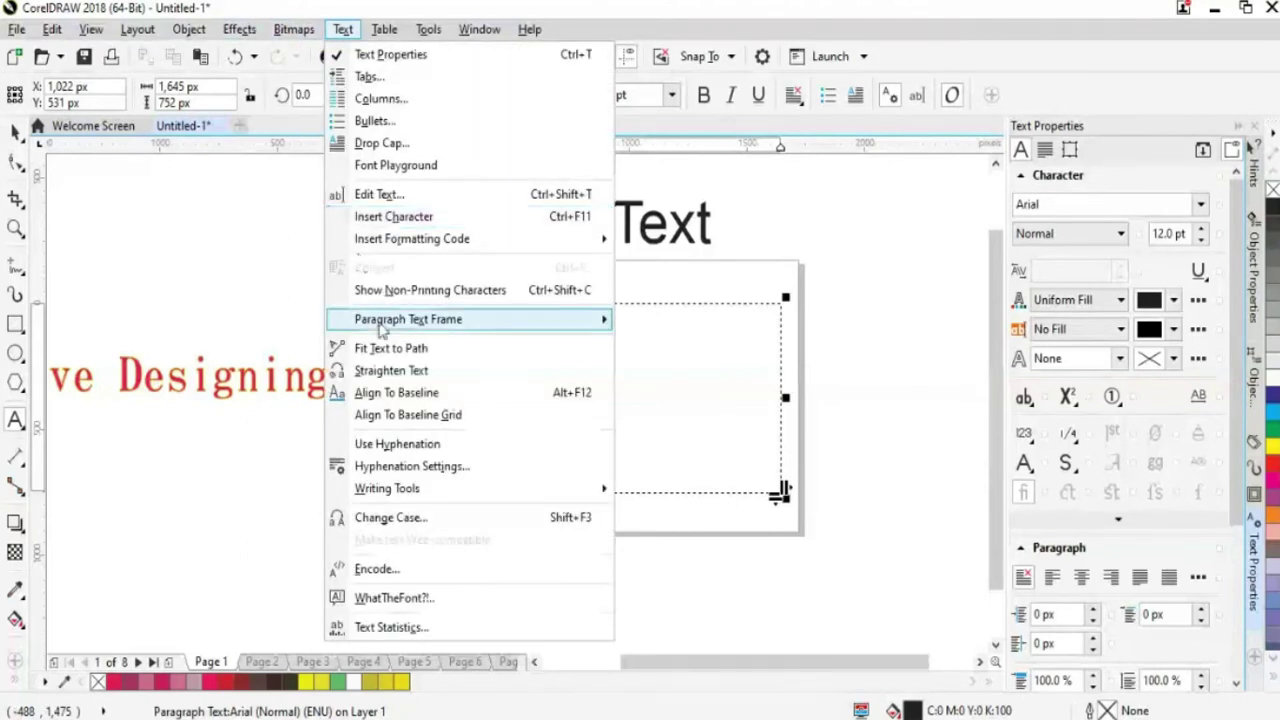
mouse_move(380, 325)
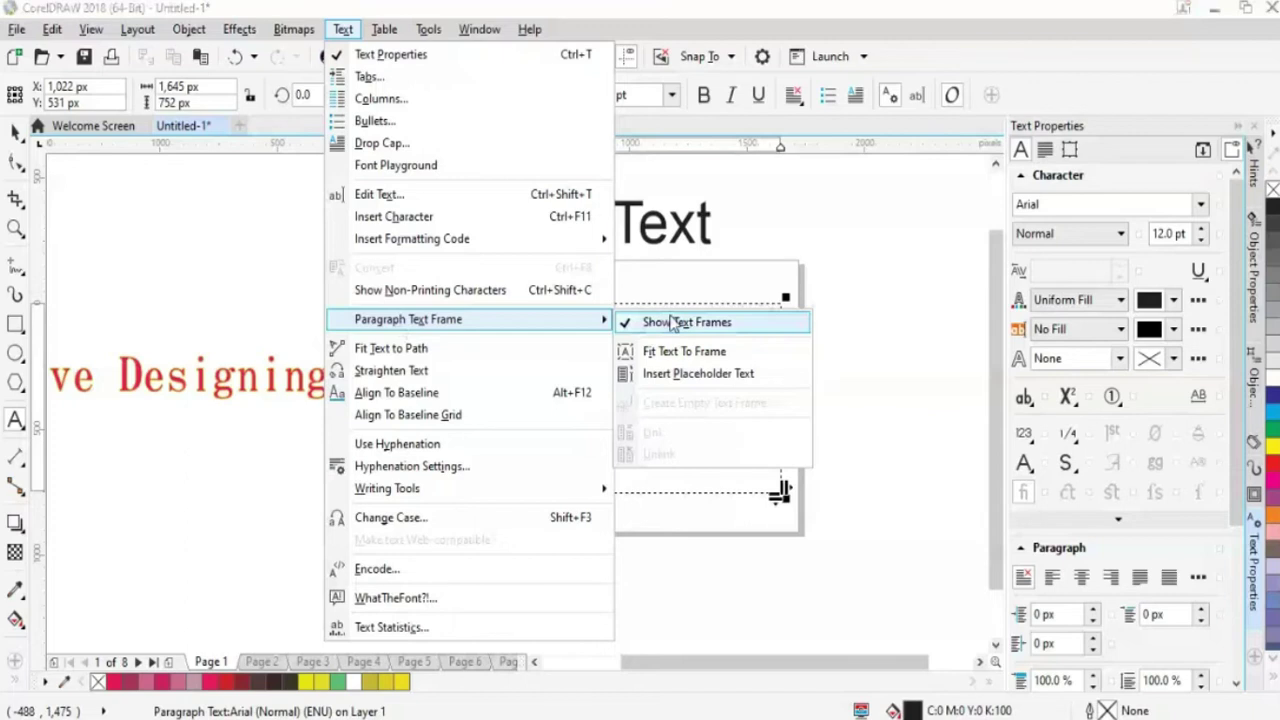
click(682, 351)
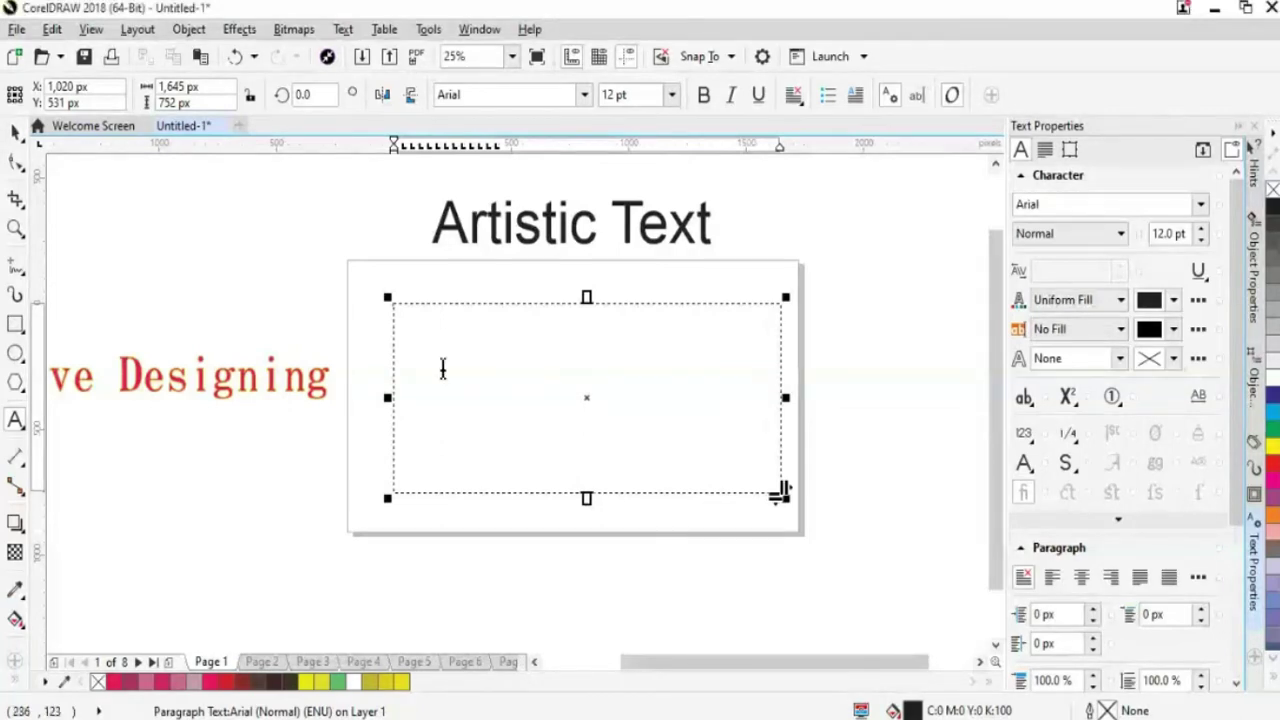
Insert the text beginning "A paragraph is a series of related sentences" into the paragraph frame and select the frame as an object.
click(443, 344)
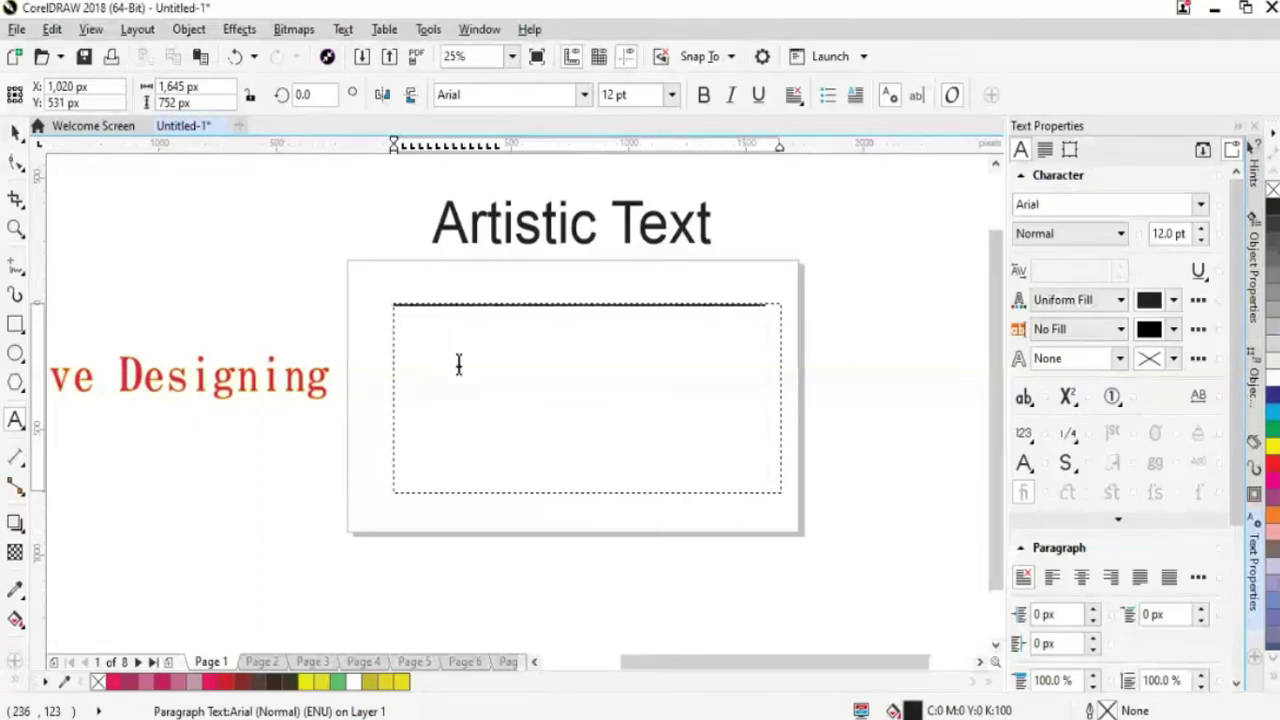
key(Escape)
click(18, 138)
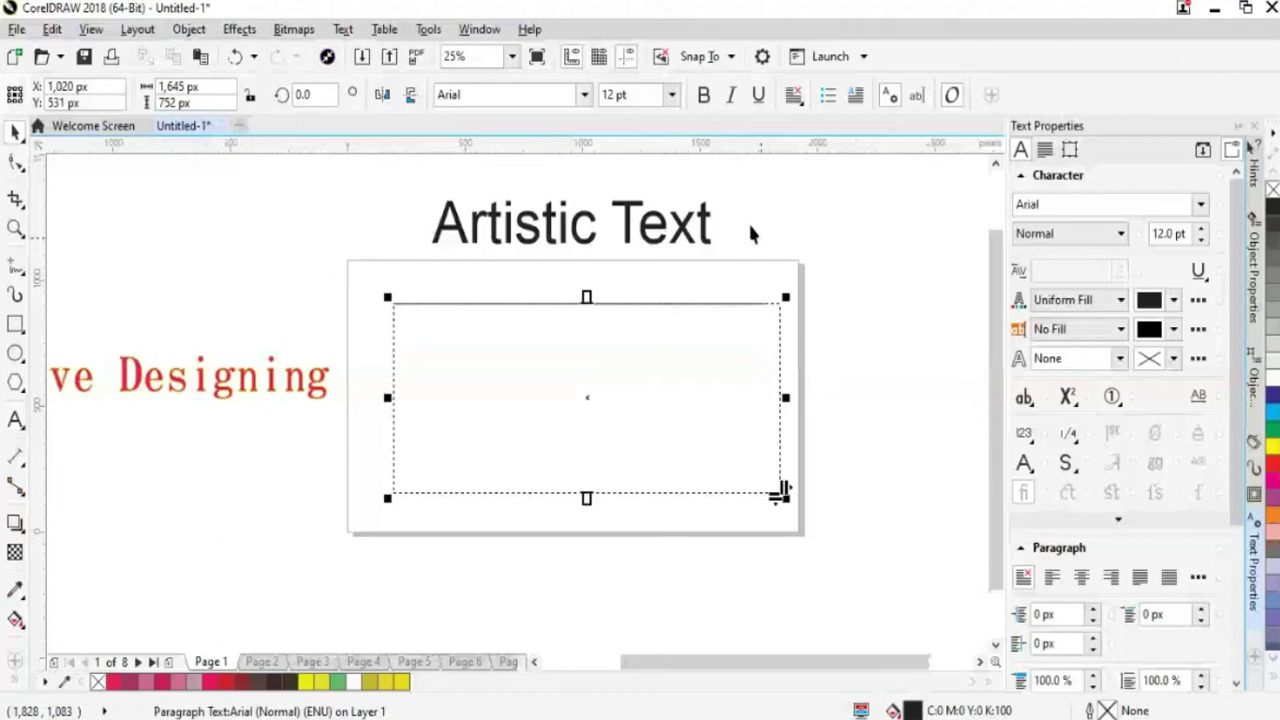
Set the paragraph text's font size to 48 pt and enlarge it to 72 pt.
click(671, 94)
click(617, 352)
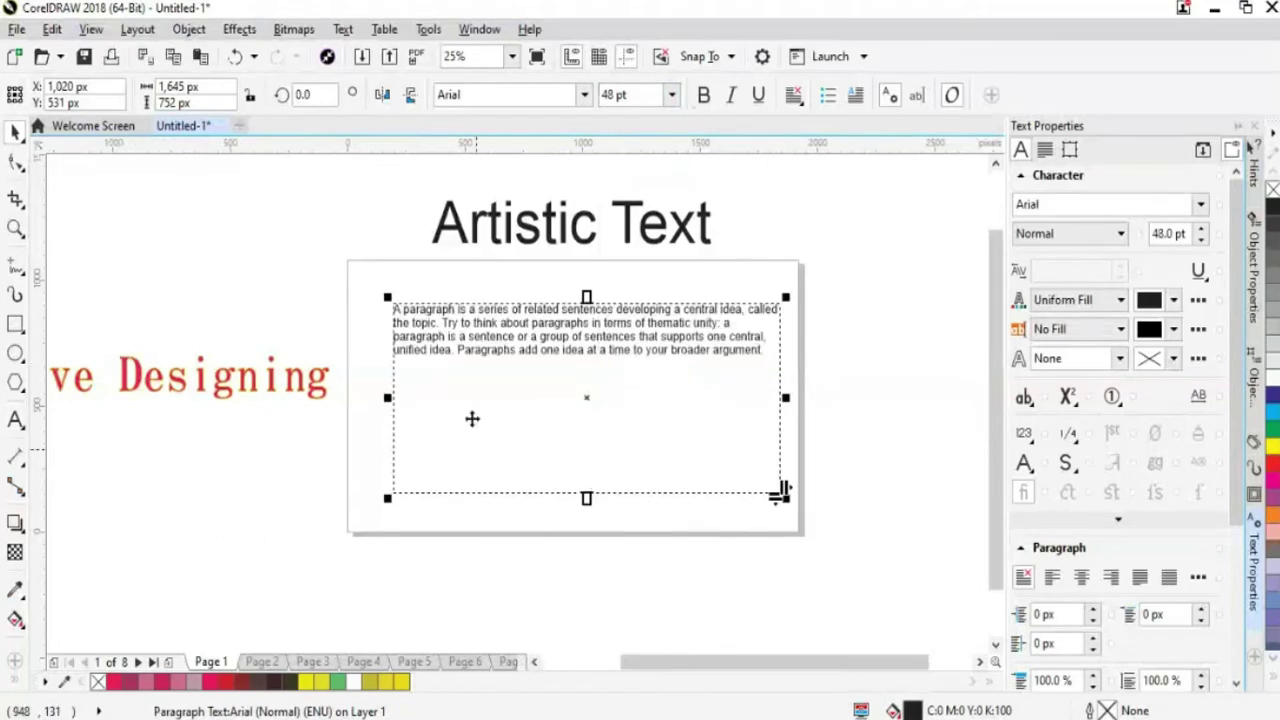
click(673, 97)
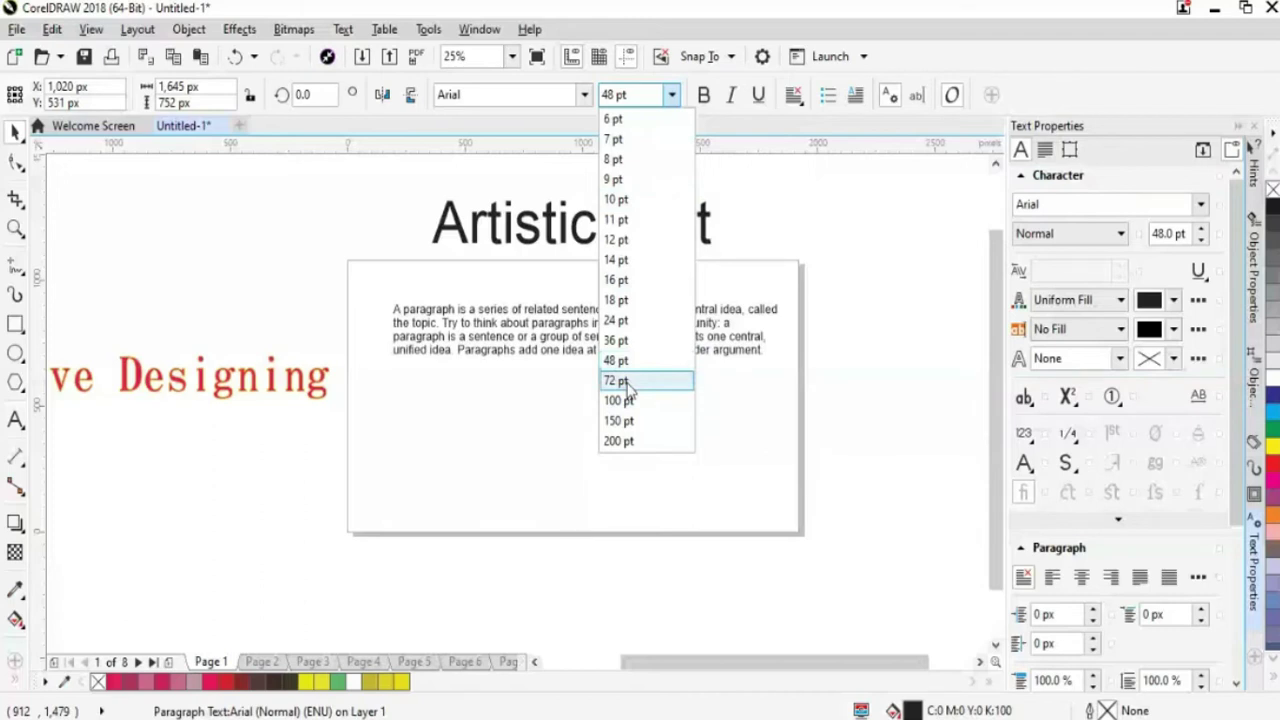
click(616, 381)
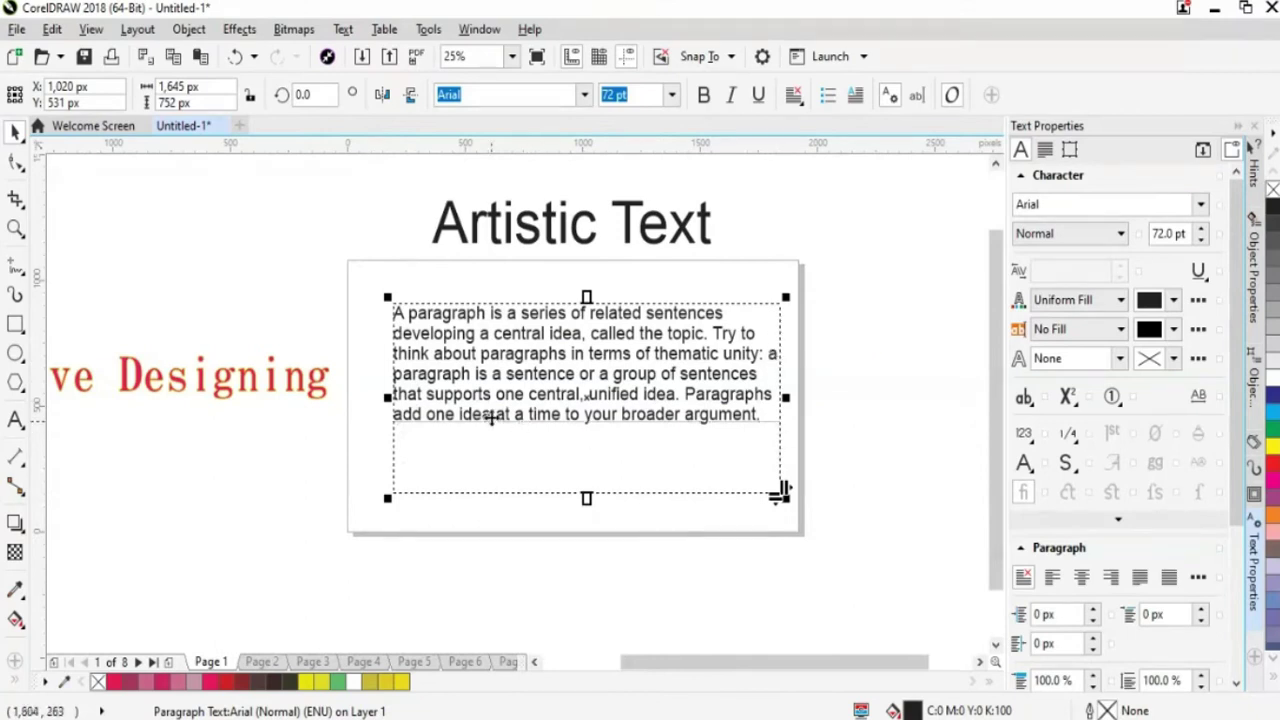
Paste a second copy of the paragraph below the first one, separated by a blank line, and finish text editing.
click(767, 414)
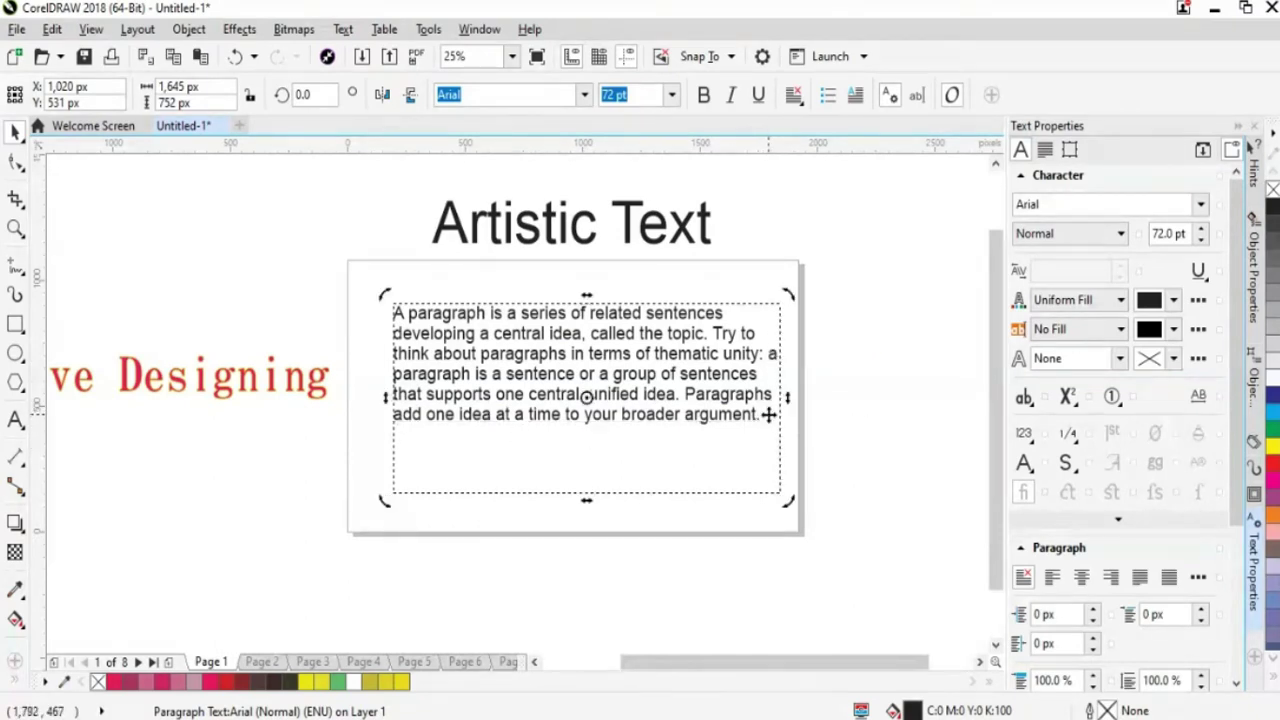
double_click(740, 429)
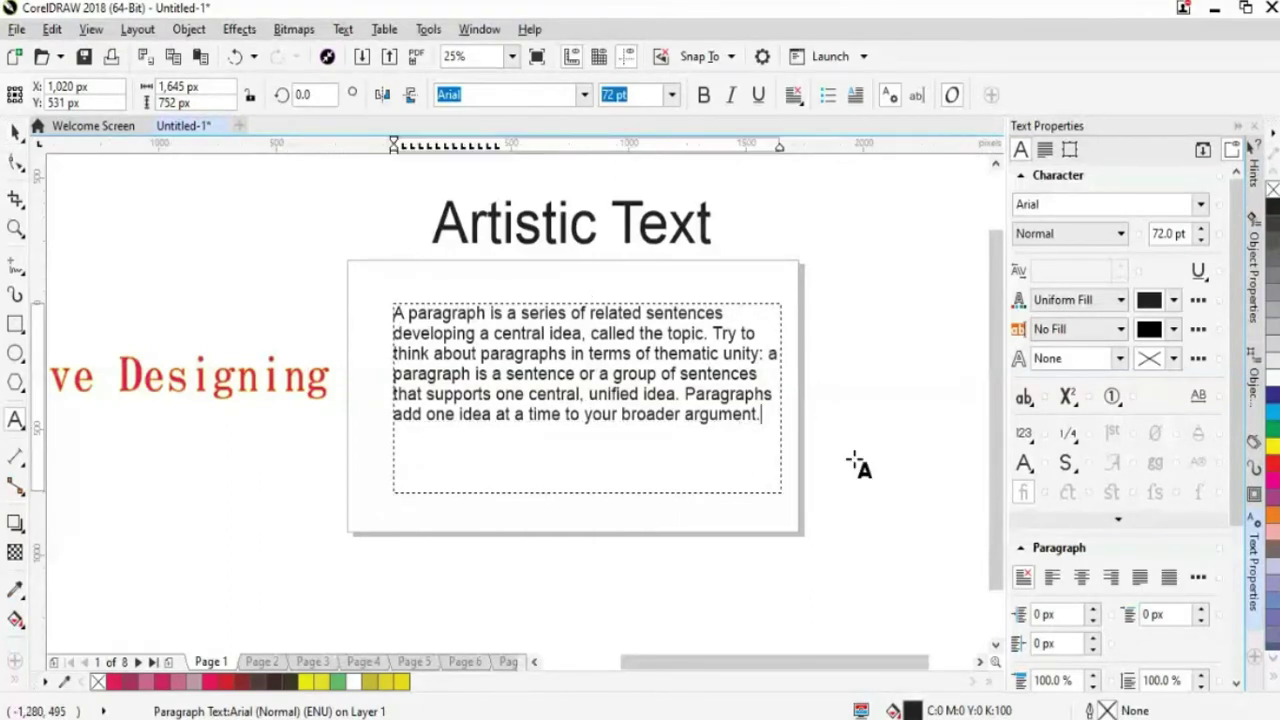
key(ctrl+v)
click(770, 415)
key(Return)
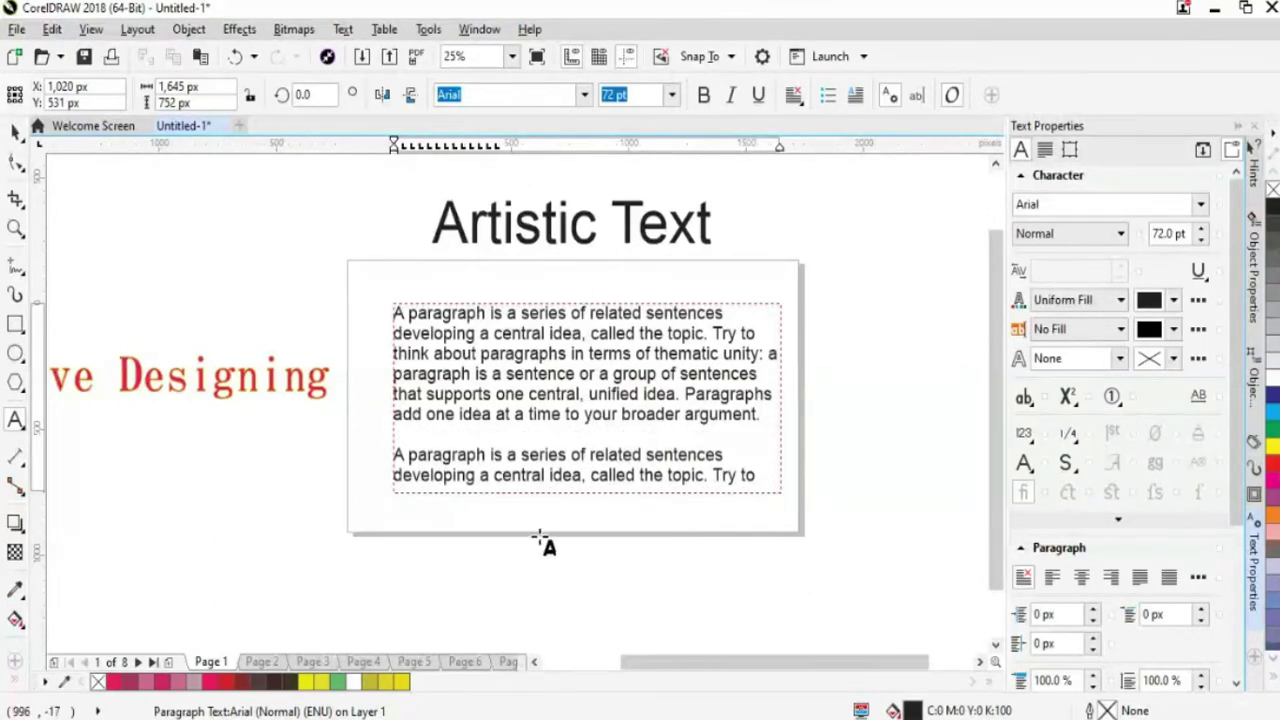
key(Escape)
Set the two-paragraph text's font size to 48 pt and keep its frame selected.
click(671, 94)
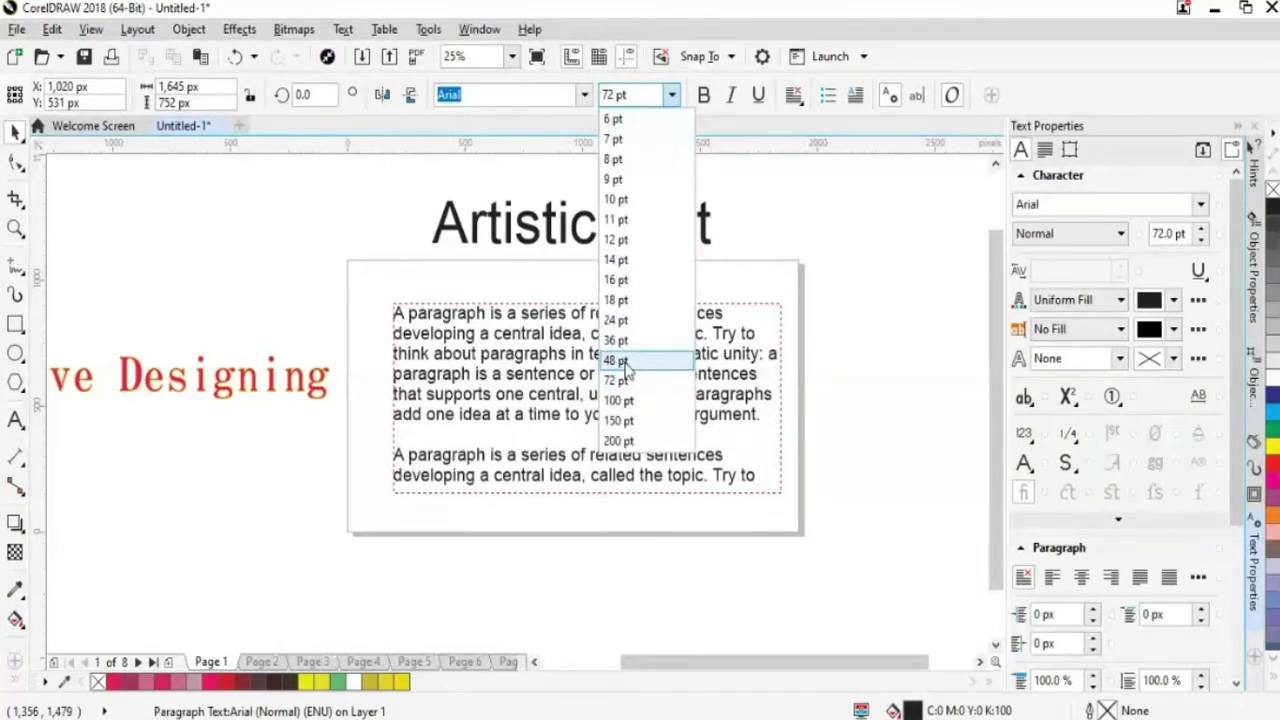
click(618, 361)
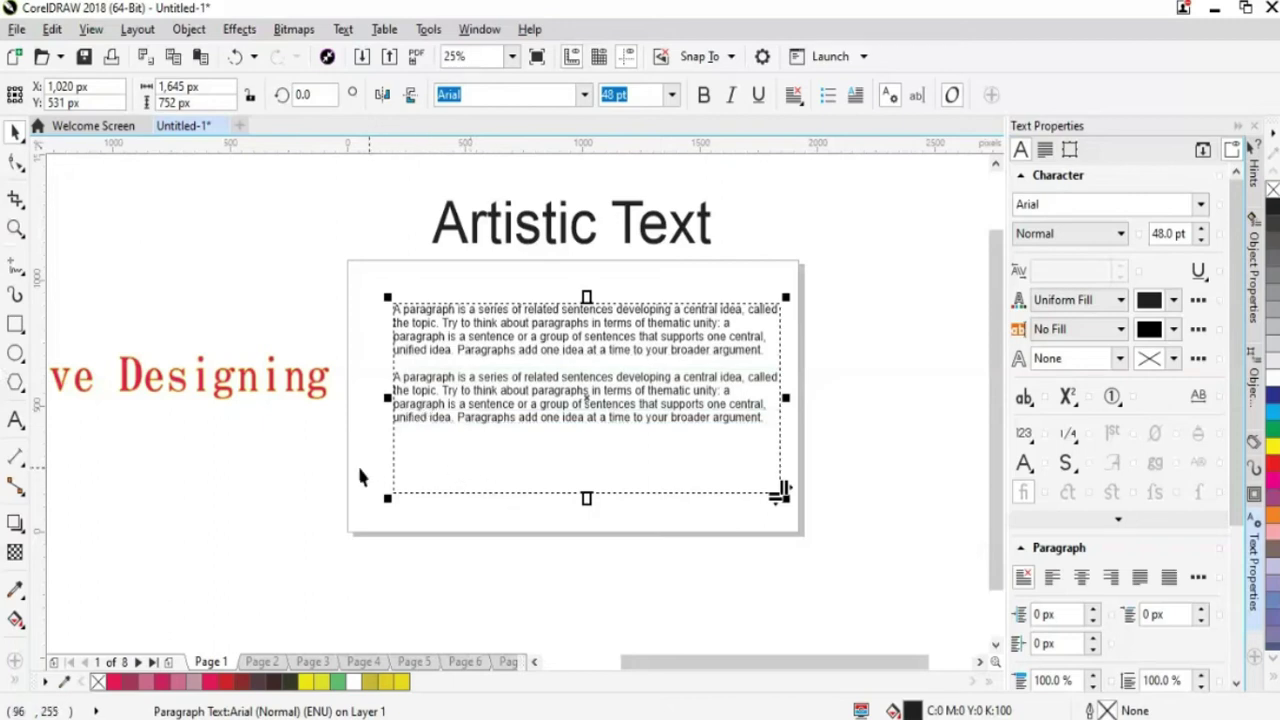
click(480, 352)
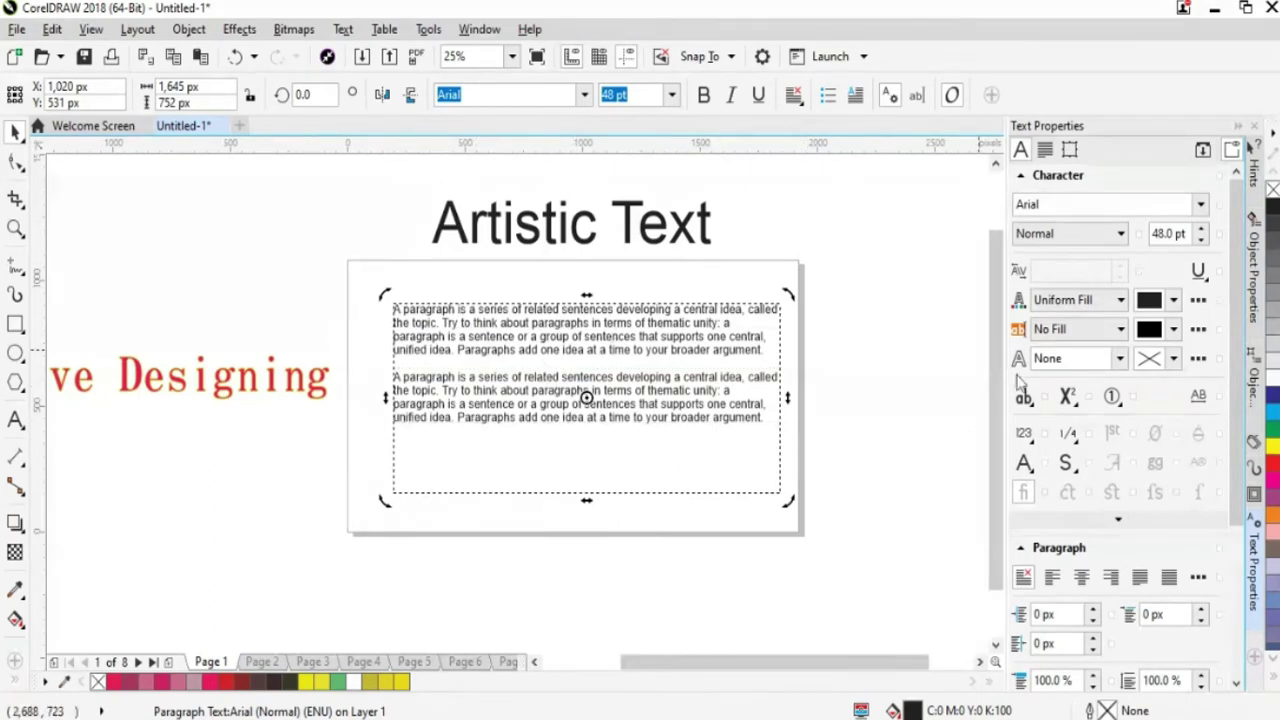
click(805, 444)
click(706, 414)
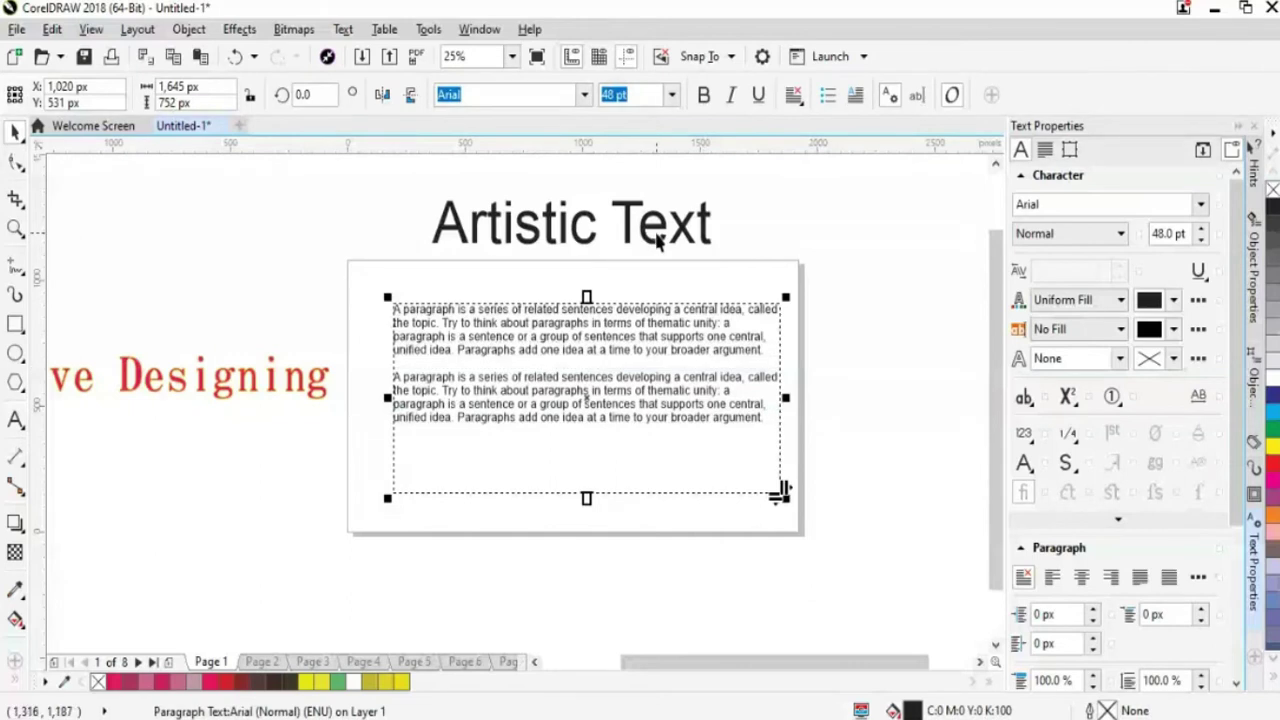
Move the Artistic Text heading farther up above the page and deselect it.
scroll(657, 238, up, 1)
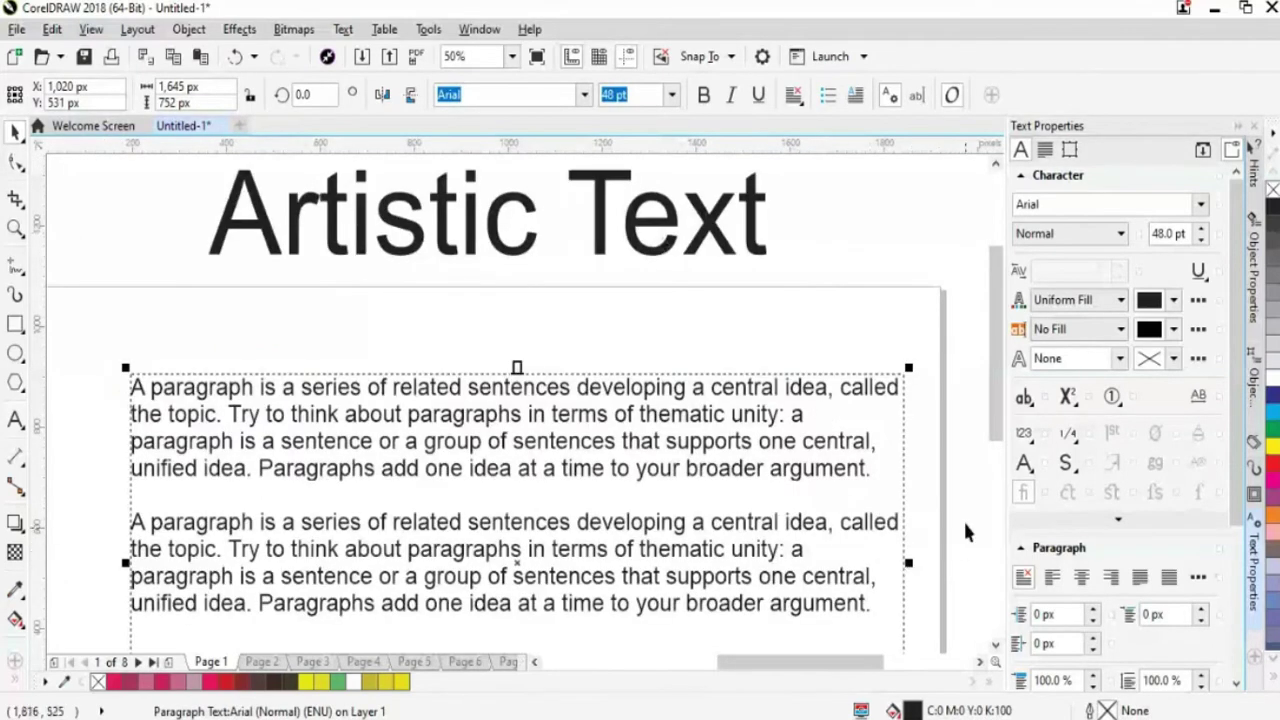
drag(997, 410, 1003, 465)
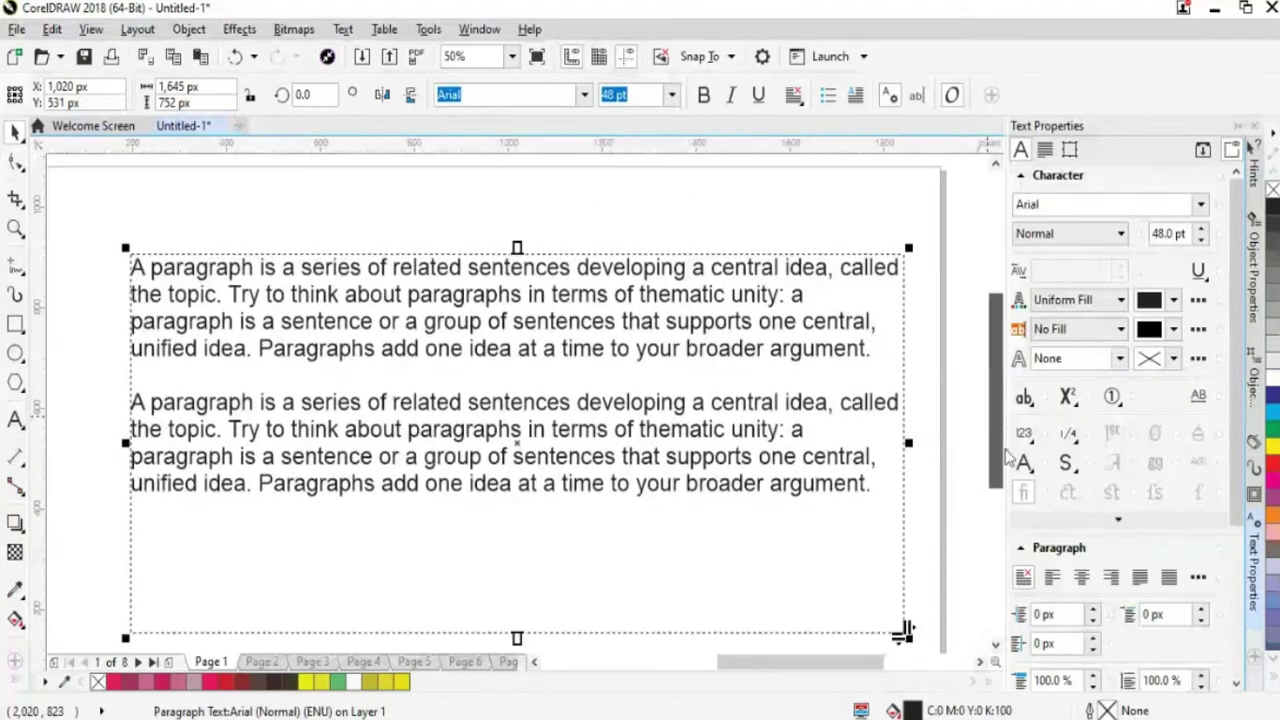
scroll(949, 453, down, 1)
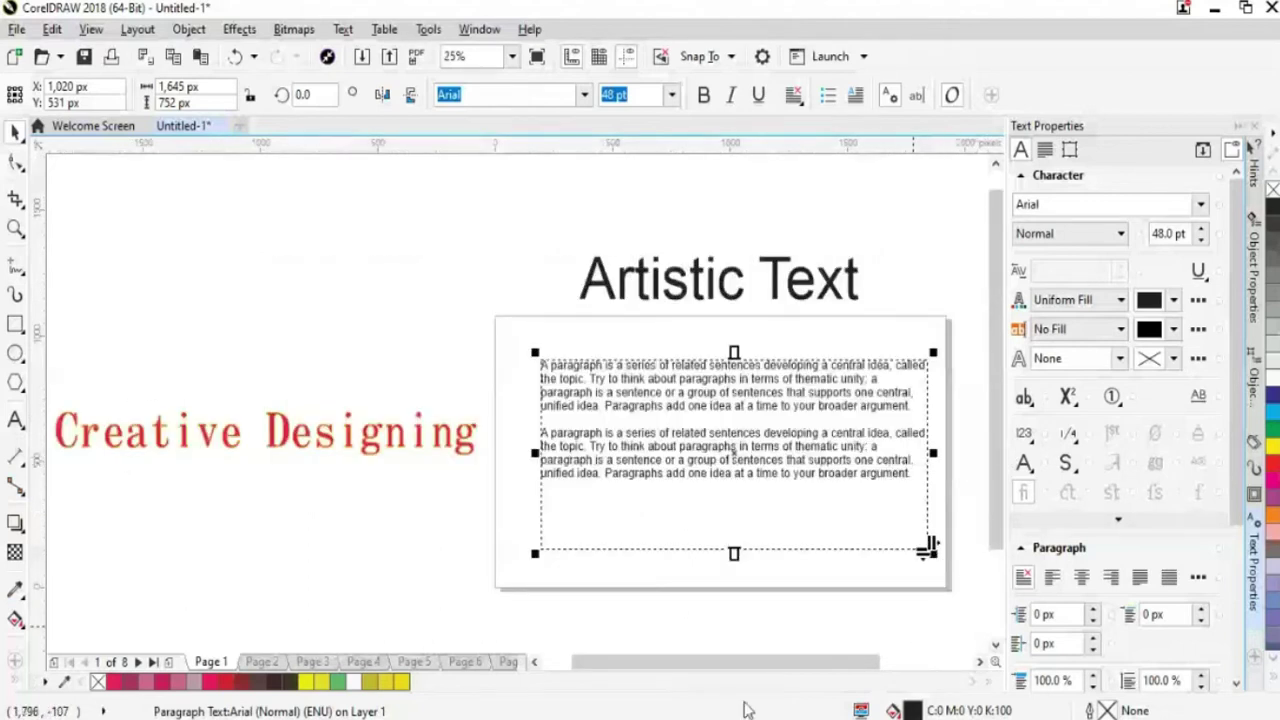
drag(758, 660, 806, 660)
click(632, 300)
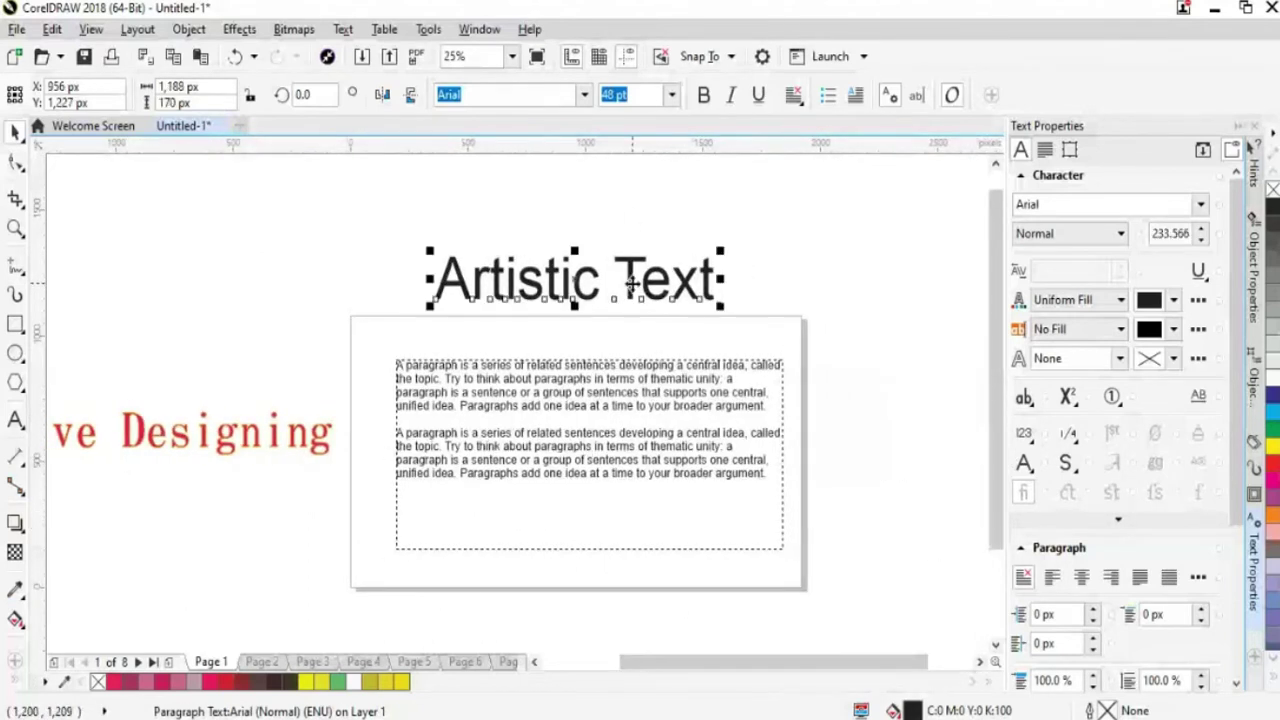
drag(620, 283, 626, 232)
key(Escape)
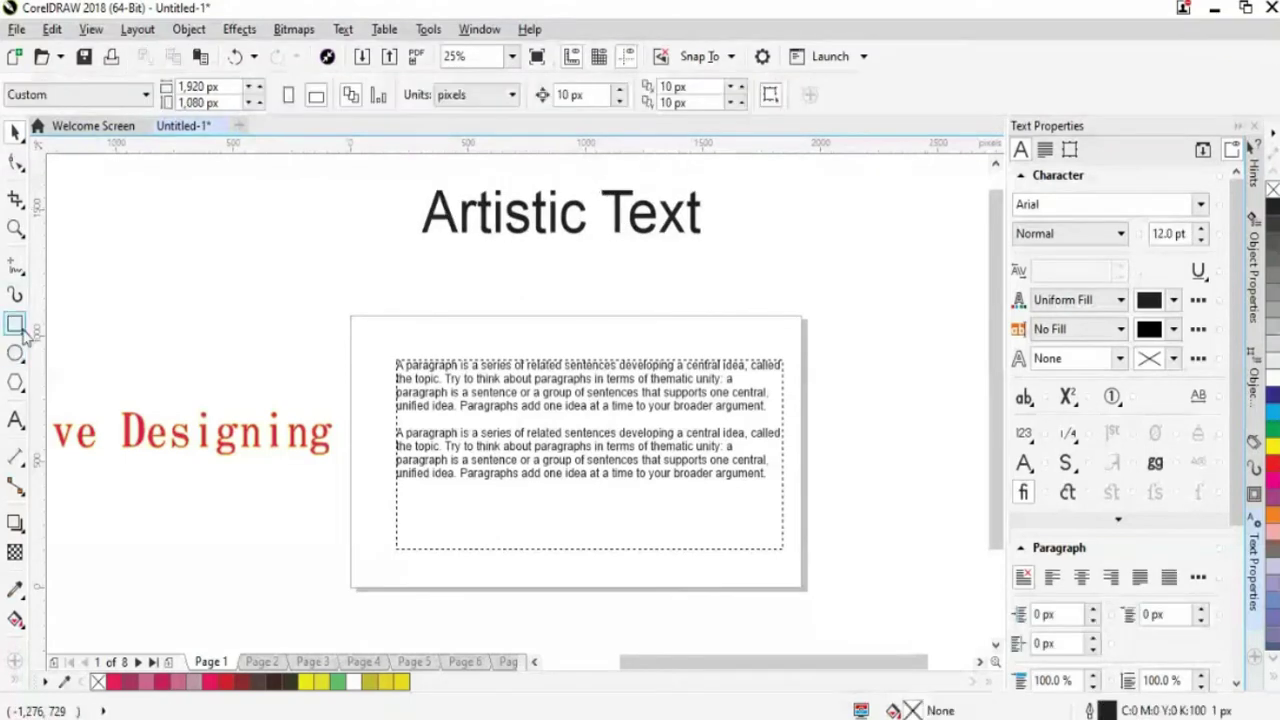
Duplicate the Artistic Text heading and nudge the copy straight down until it sits directly below the original.
click(526, 232)
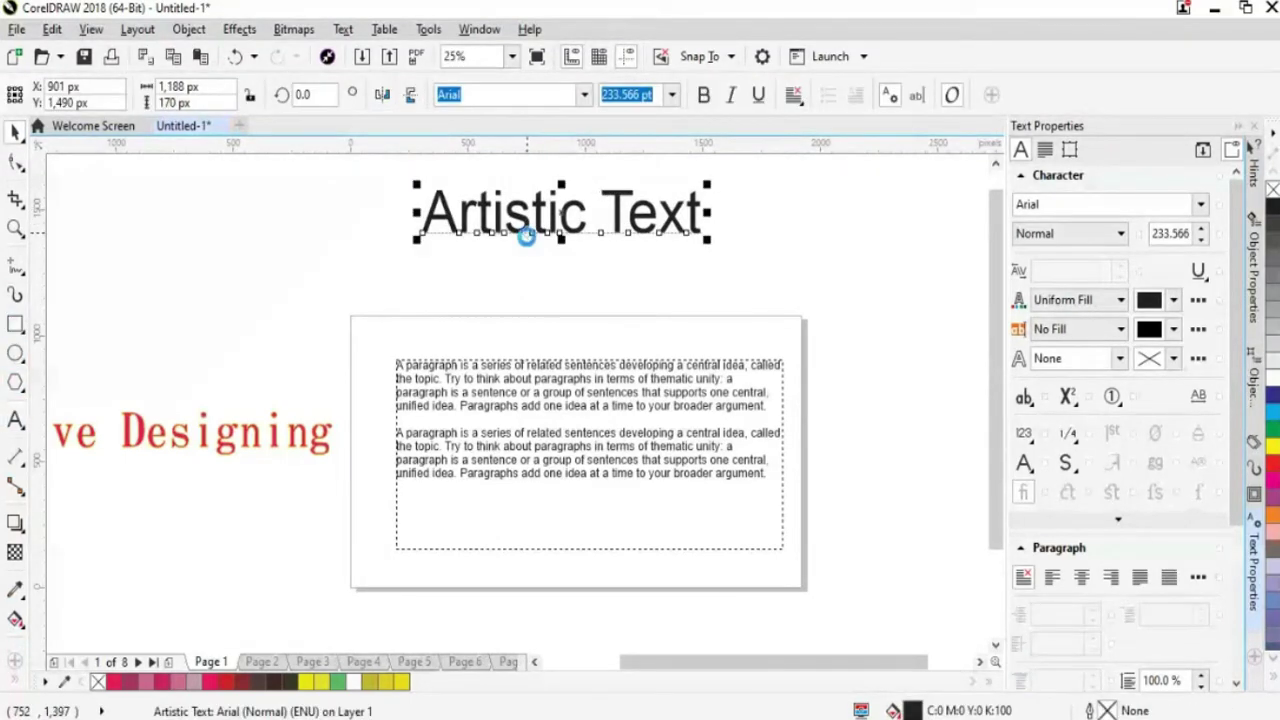
key(ctrl+d)
key(Down)
key(Down)
key(Down)
key(Down)
key(Down)
key(Down)
key(Down)
key(Down)
key(Down)
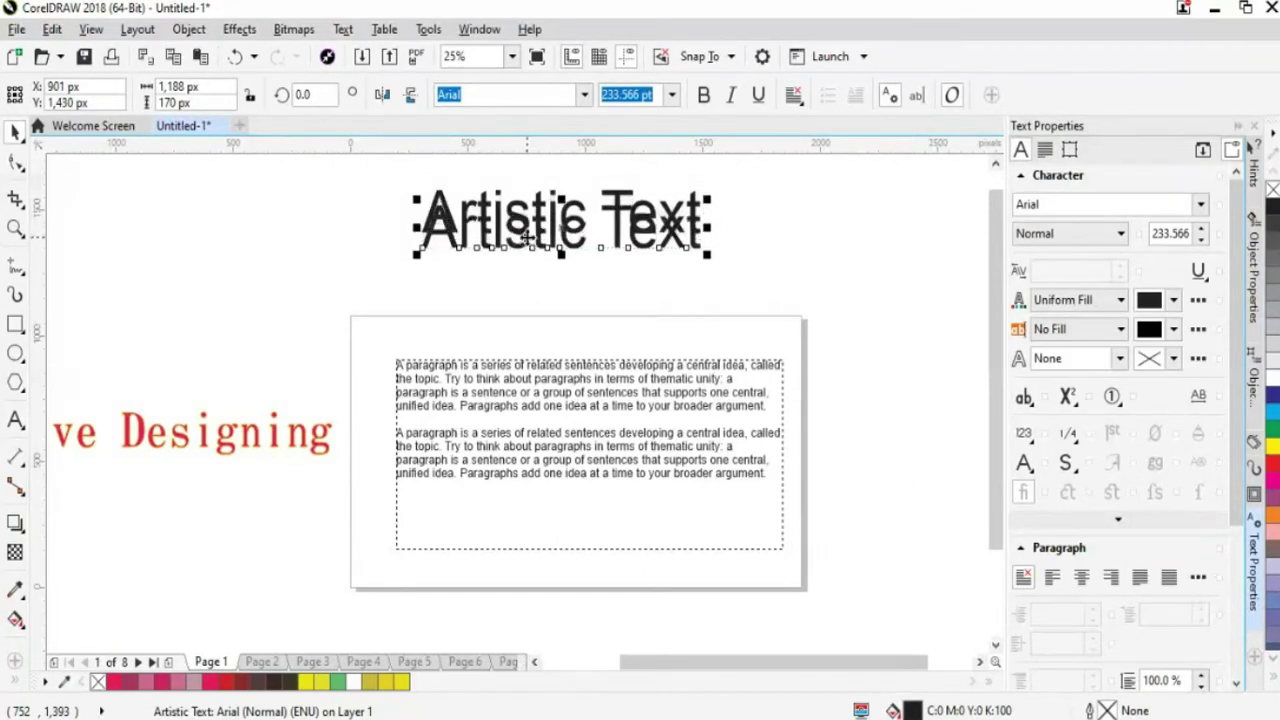
key(Down)
key(Down)
key(Down)
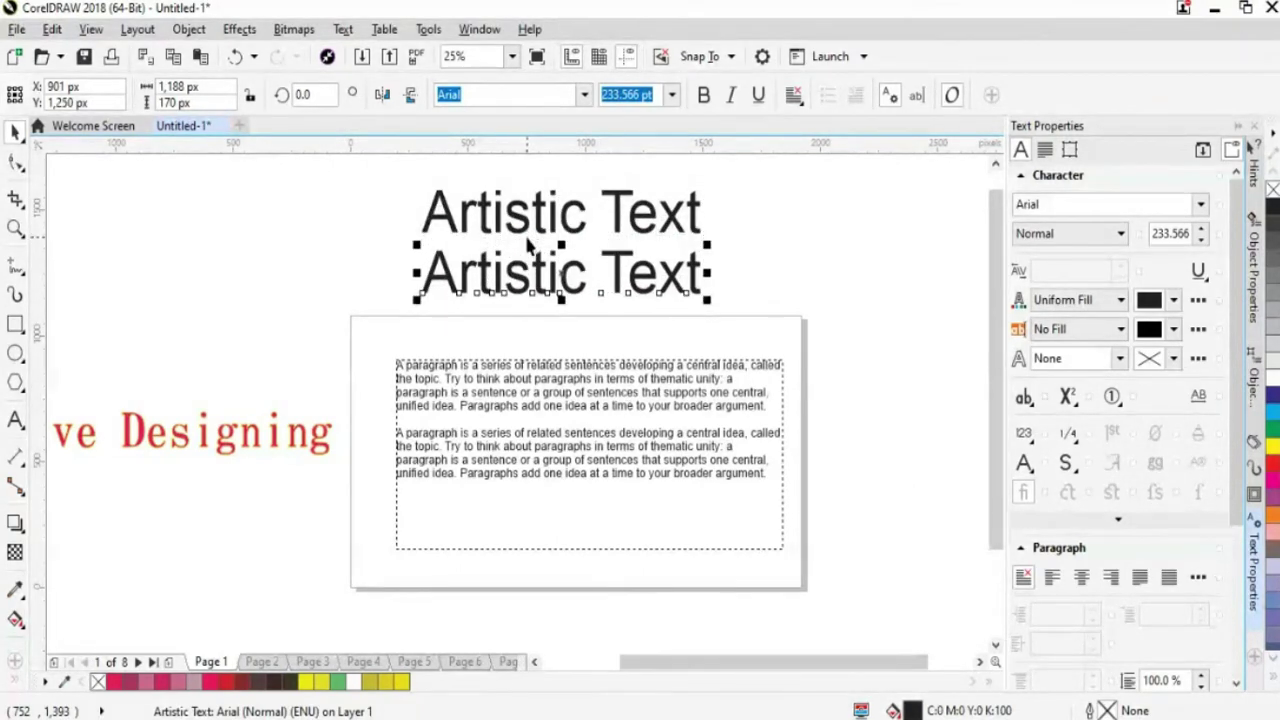
Replace the wording of the lower heading copy with "Writing Paragraph".
click(17, 422)
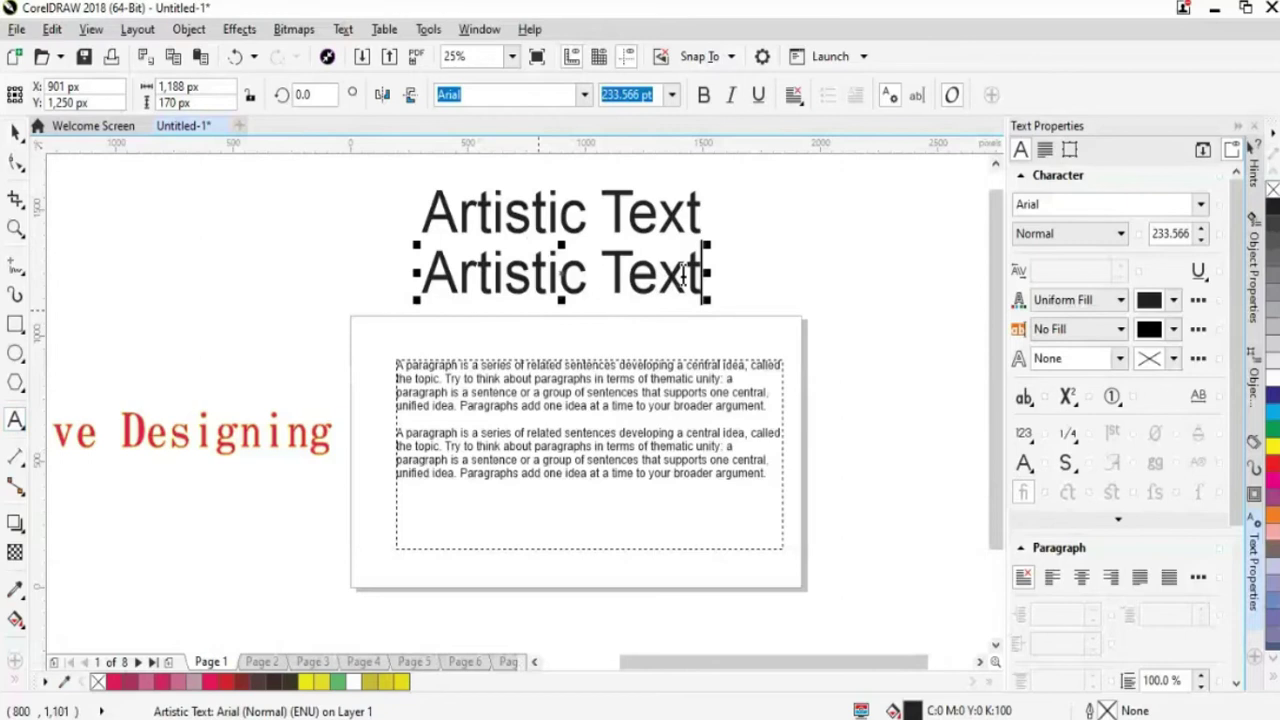
key(BackSpace)
key(BackSpace)
key(BackSpace)
key(BackSpace)
key(BackSpace)
key(BackSpace)
key(BackSpace)
key(BackSpace)
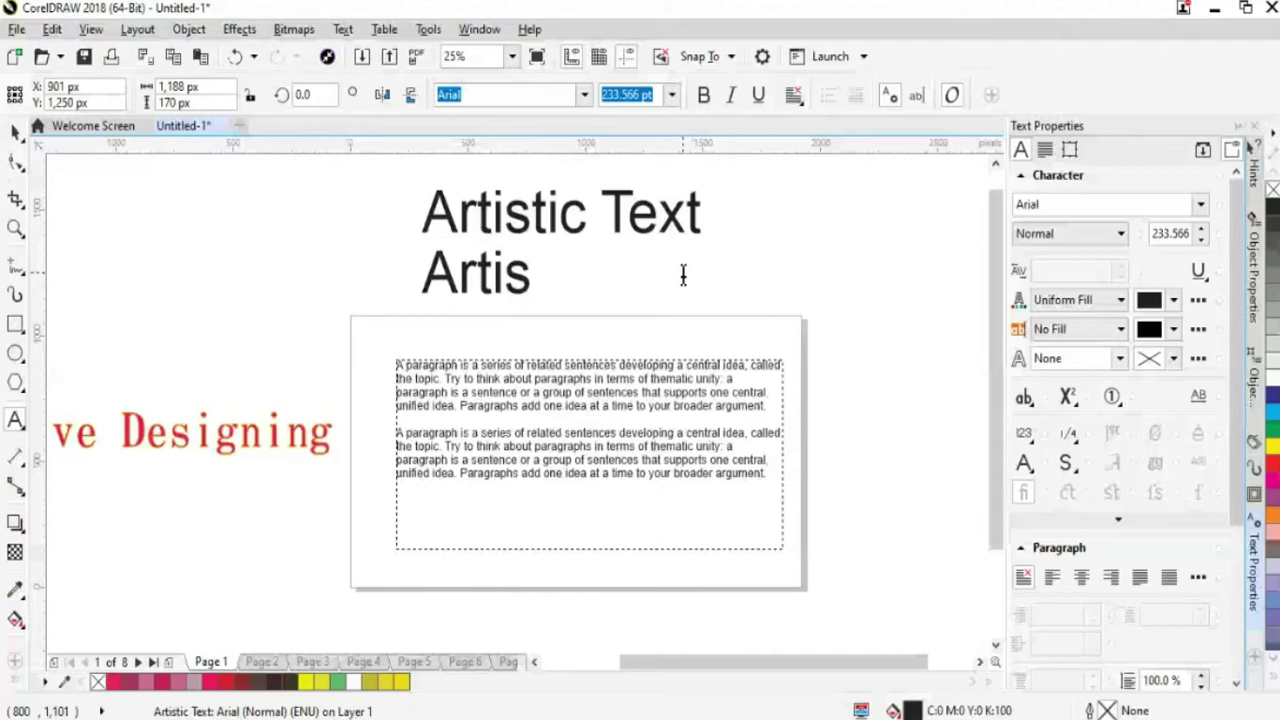
key(BackSpace)
key(BackSpace)
key(BackSpace)
key(BackSpace)
key(BackSpace)
text(Paragraph)
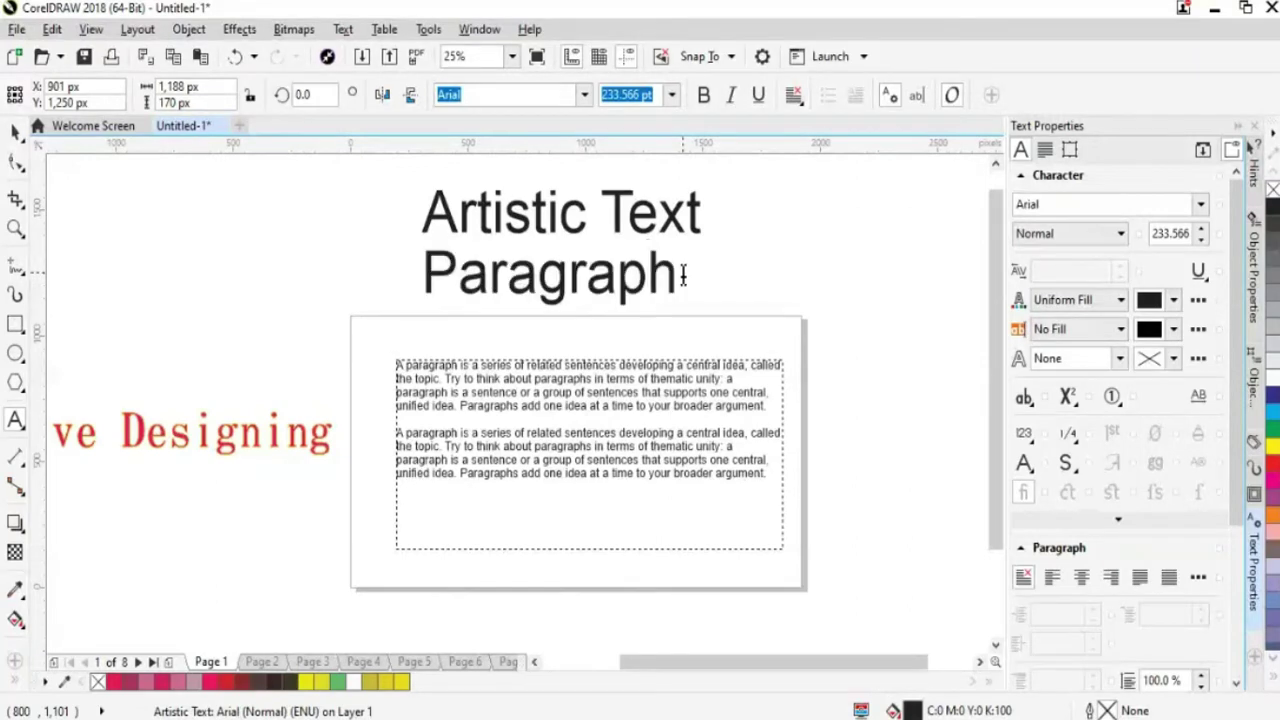
key(Home)
text(Writi)
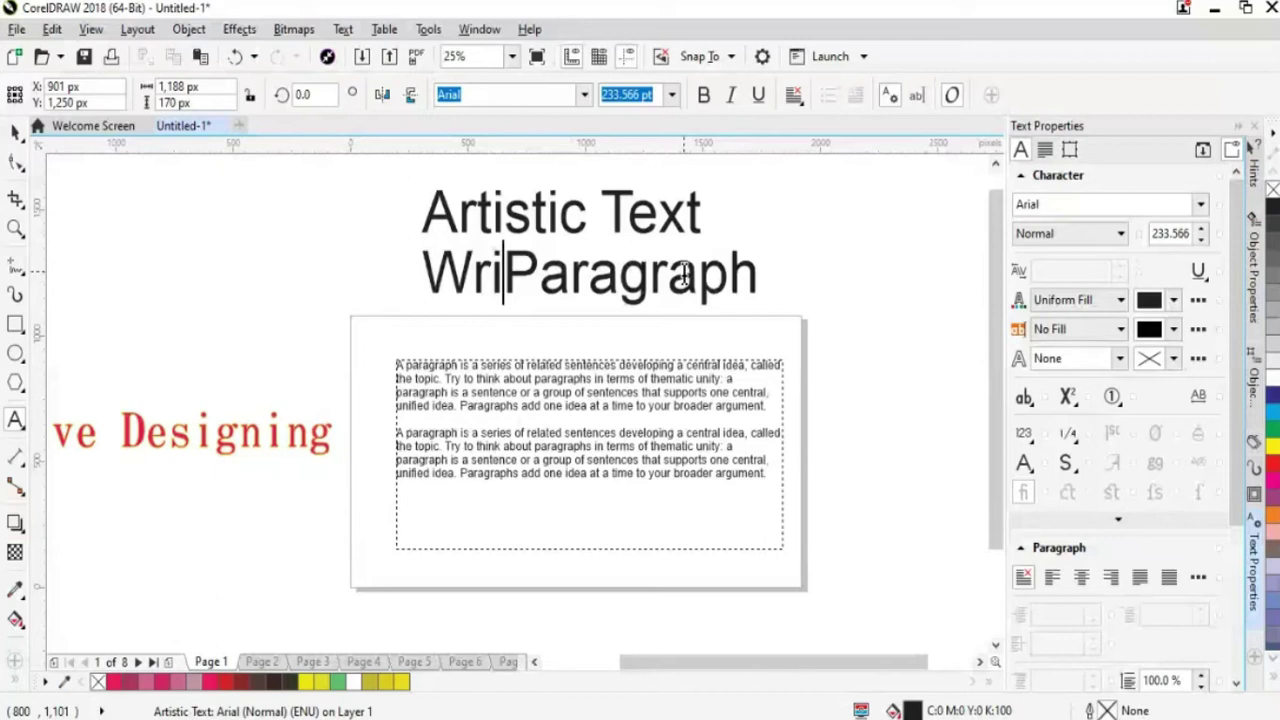
text(ng)
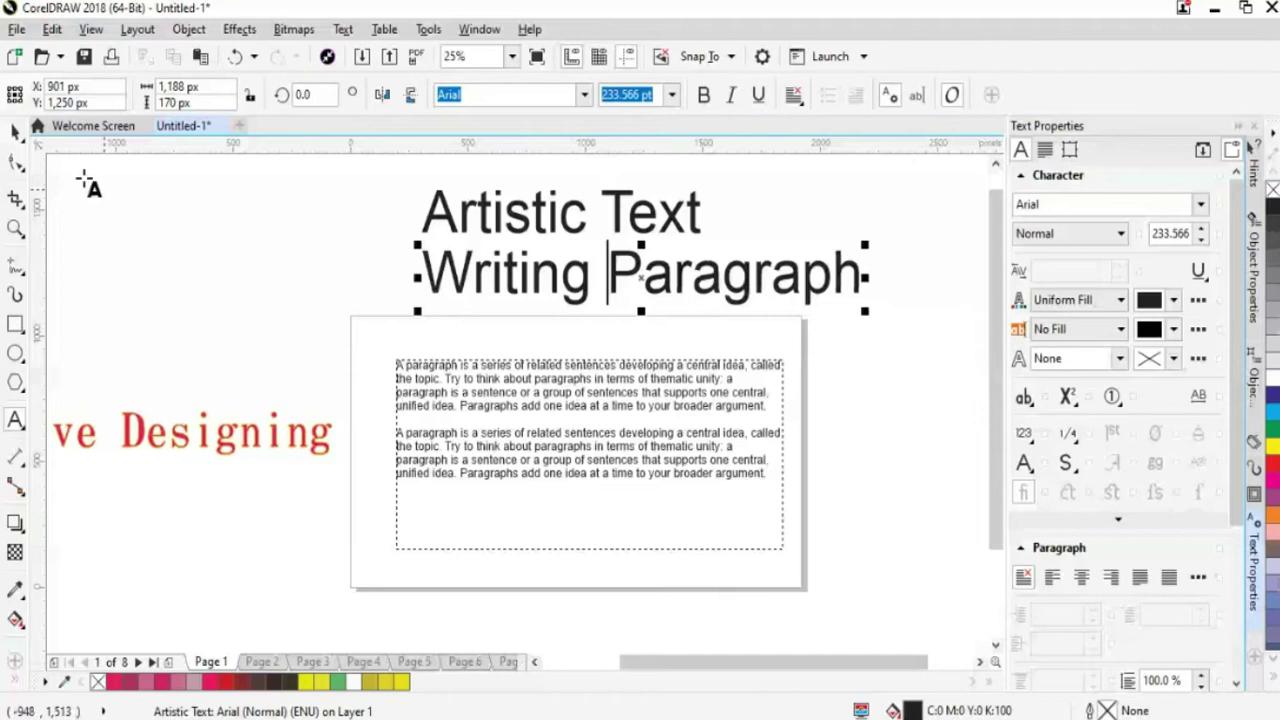
Set the Writing Paragraph heading's font size to 100 pt and scale it up proportionally from a corner.
click(671, 94)
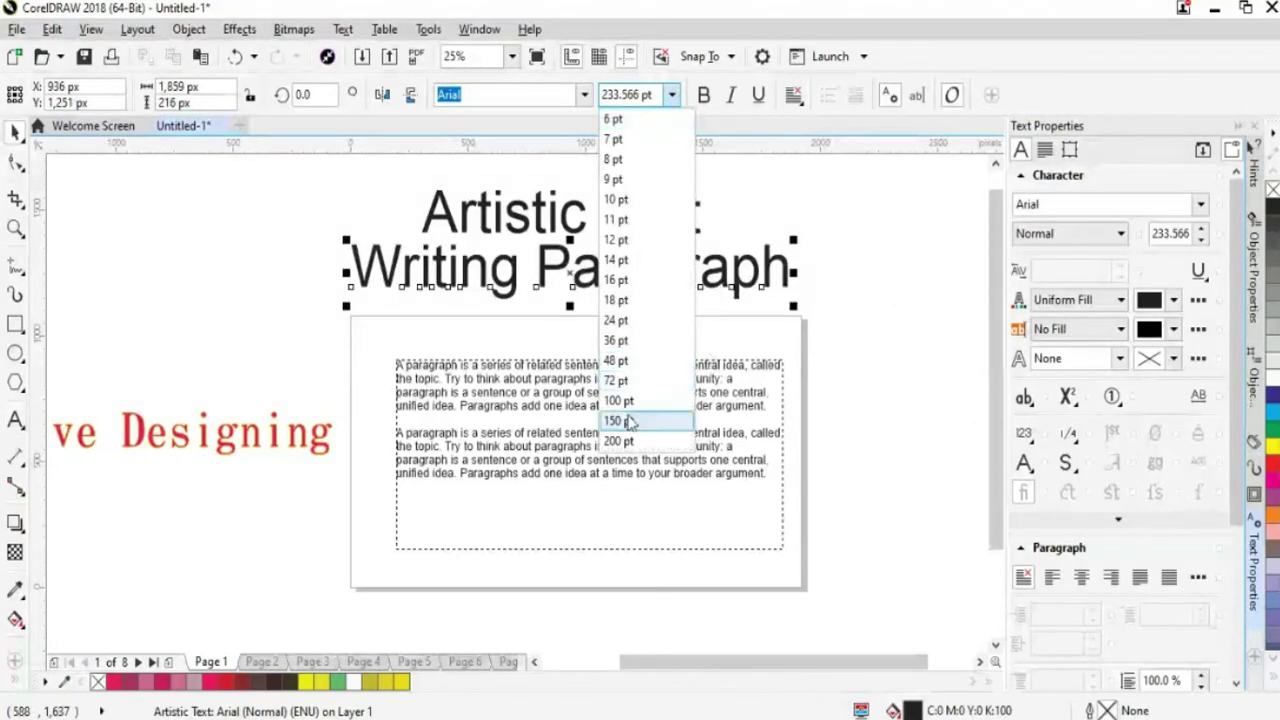
click(621, 405)
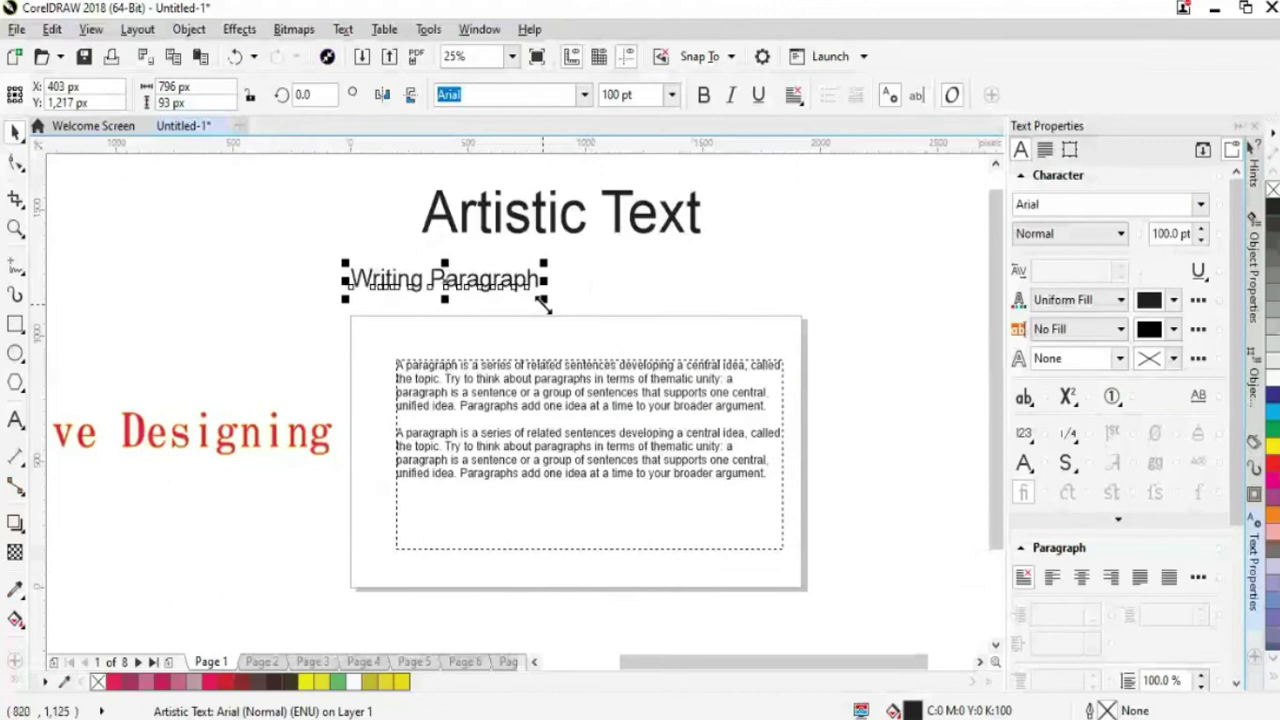
drag(548, 304, 614, 303)
Place the Writing Paragraph heading beneath Artistic Text and nudge Artistic Text down close to it.
key(F10)
key(space)
click(577, 232)
drag(561, 234, 600, 262)
key(Down)
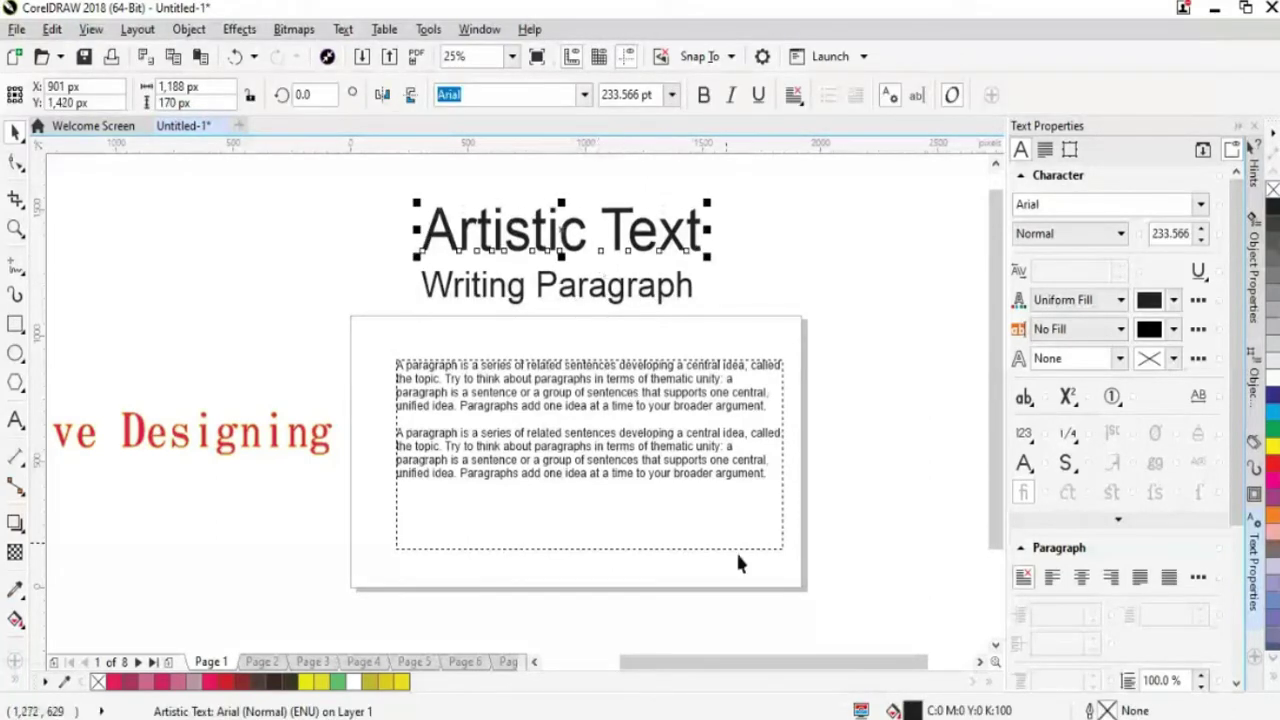
Apply bold, italic and underline formatting to the whole paragraph text frame.
scroll(738, 563, up, 1)
scroll(789, 643, left, 3)
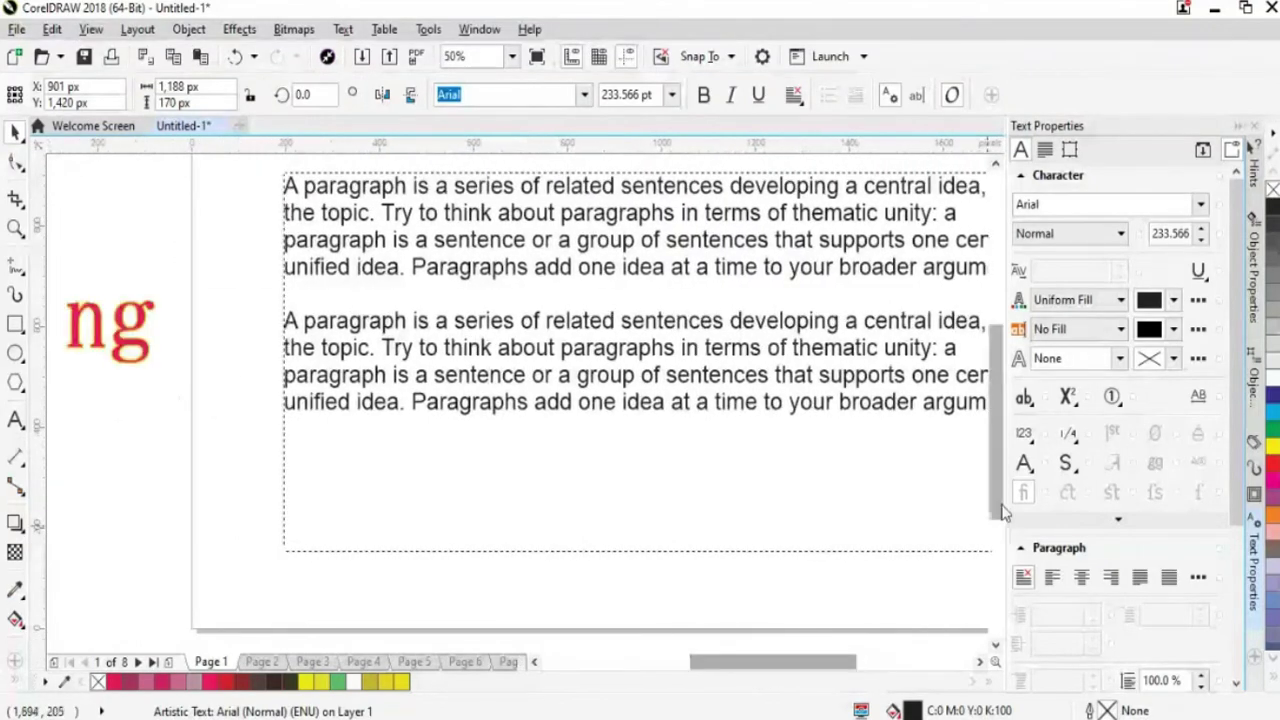
scroll(1005, 512, up, 1)
scroll(797, 675, right, 1)
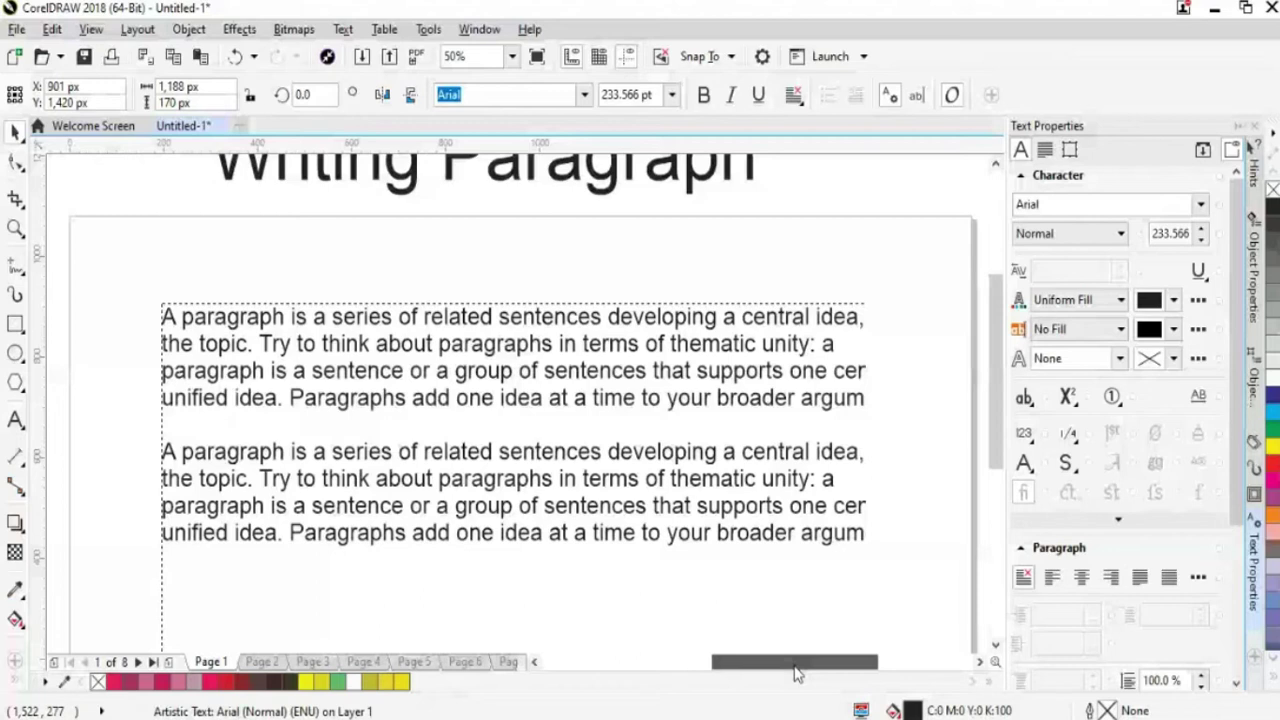
scroll(797, 675, right, 1)
click(676, 300)
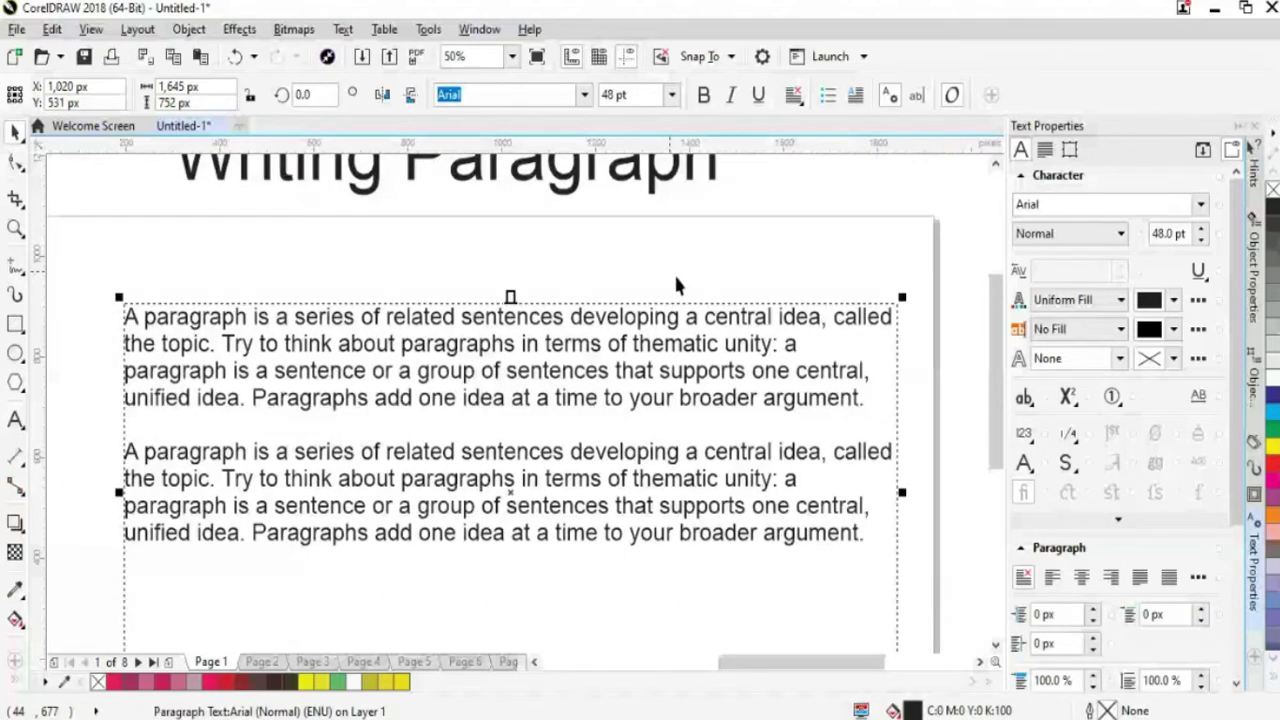
click(703, 95)
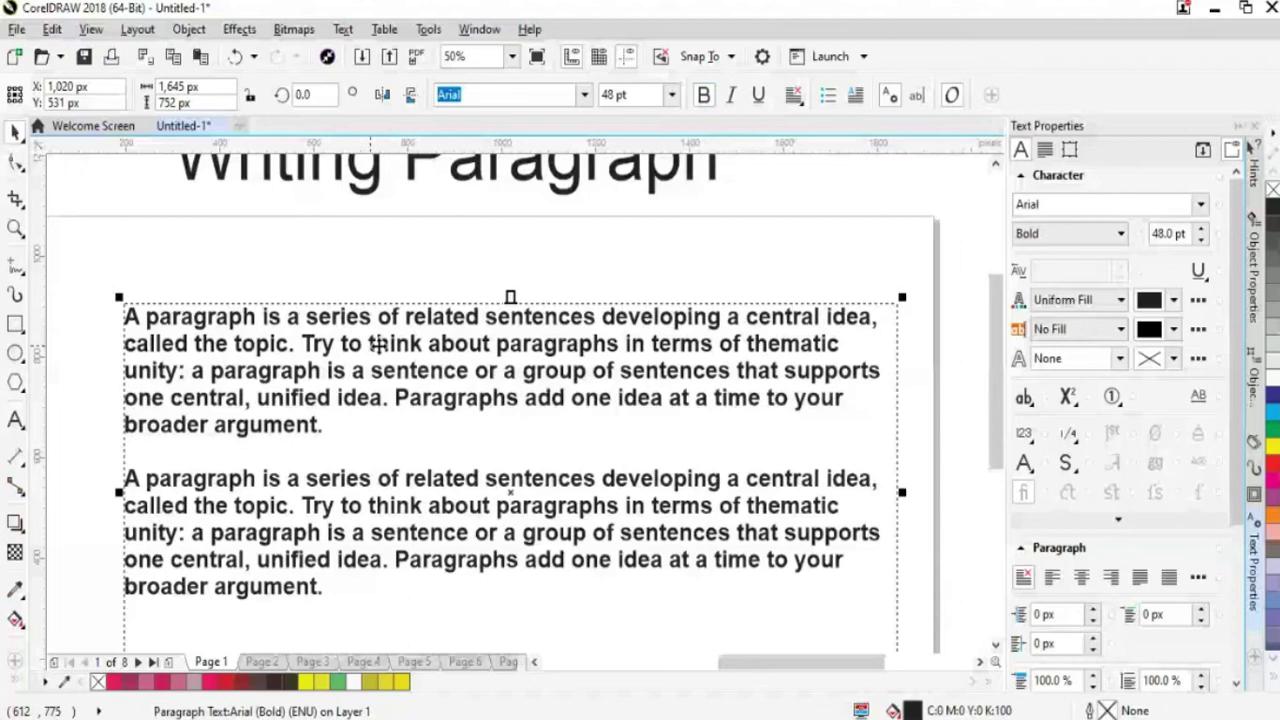
click(731, 95)
click(758, 95)
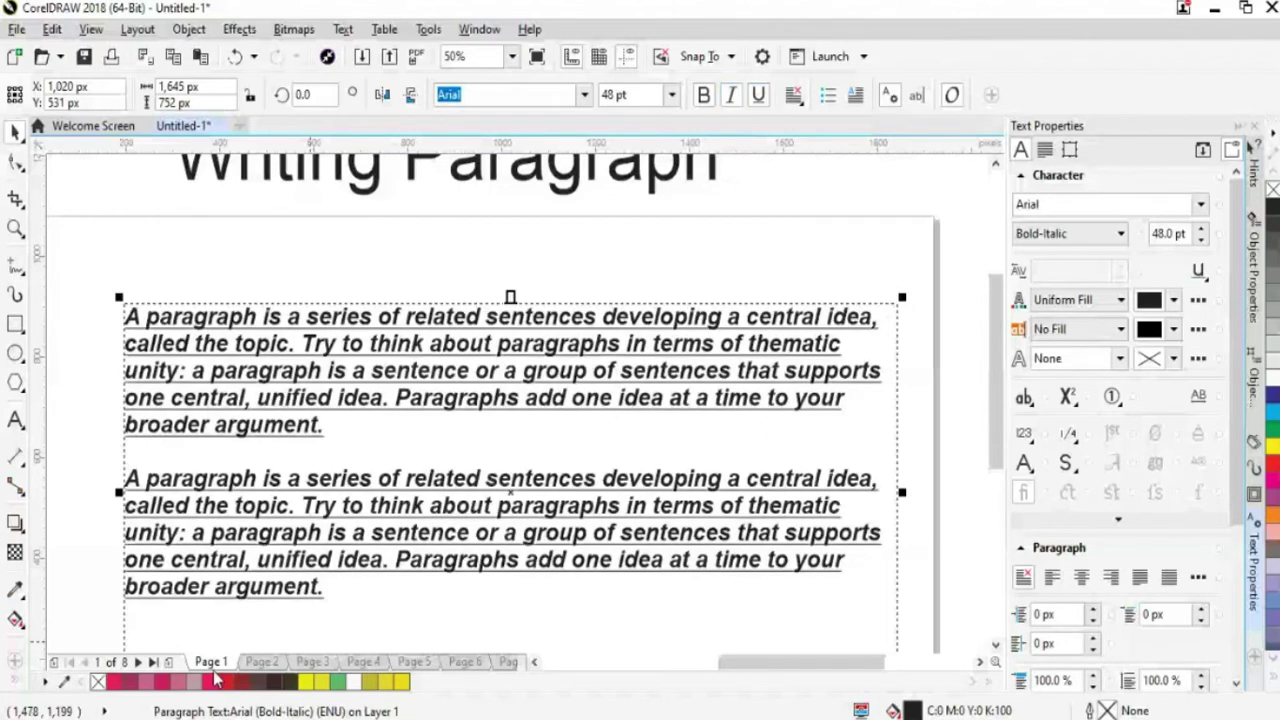
scroll(998, 422, down, 2)
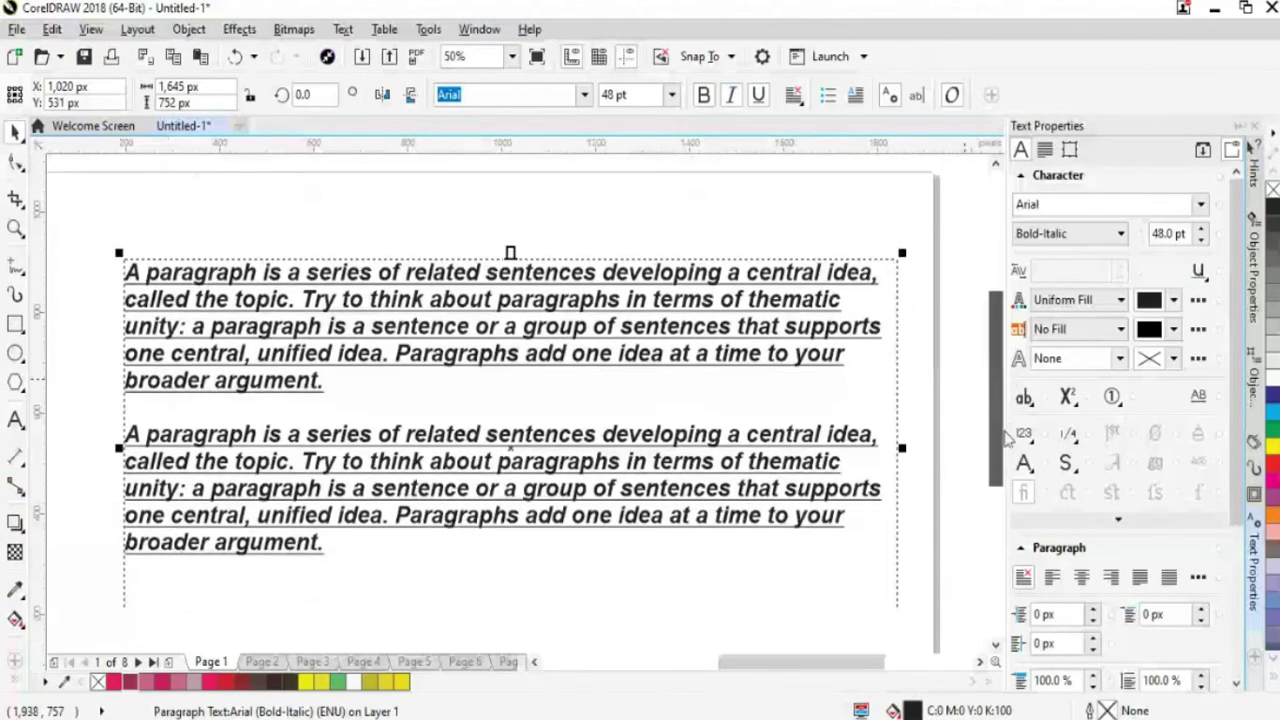
scroll(998, 422, up, 2)
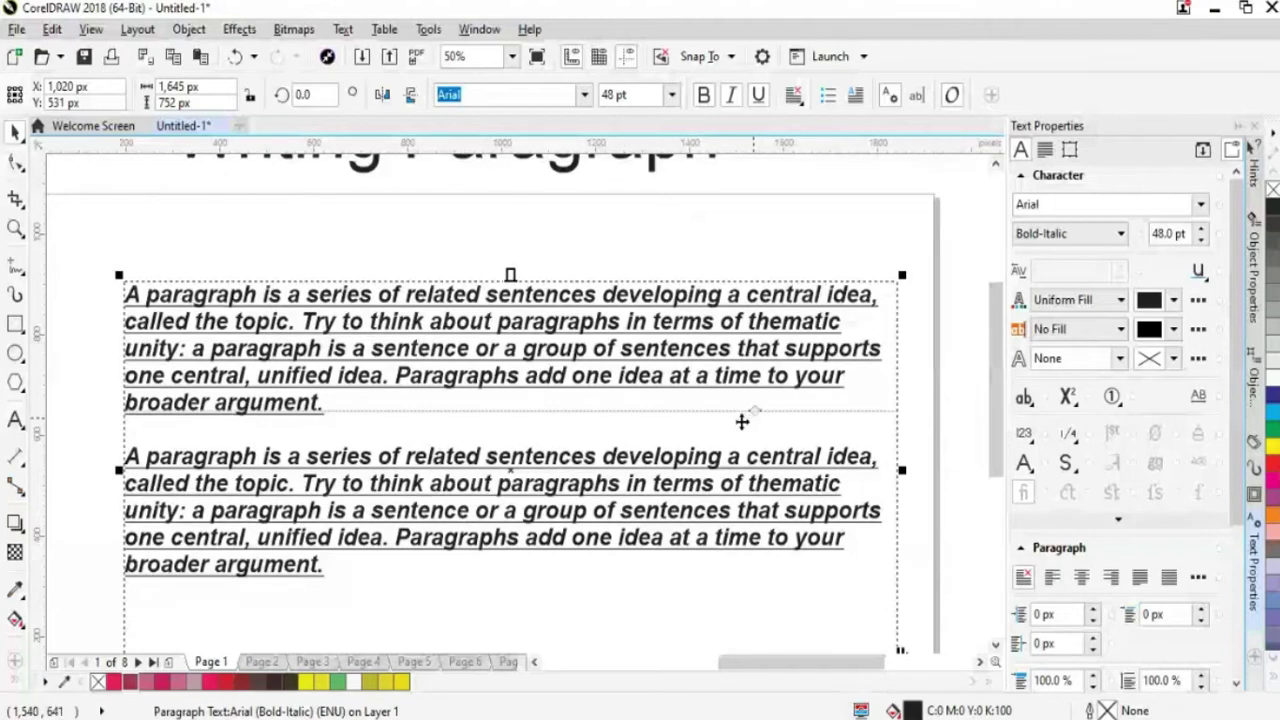
Undo the underline, italic and bold formatting of the paragraph text.
key(ctrl+z)
key(ctrl+z)
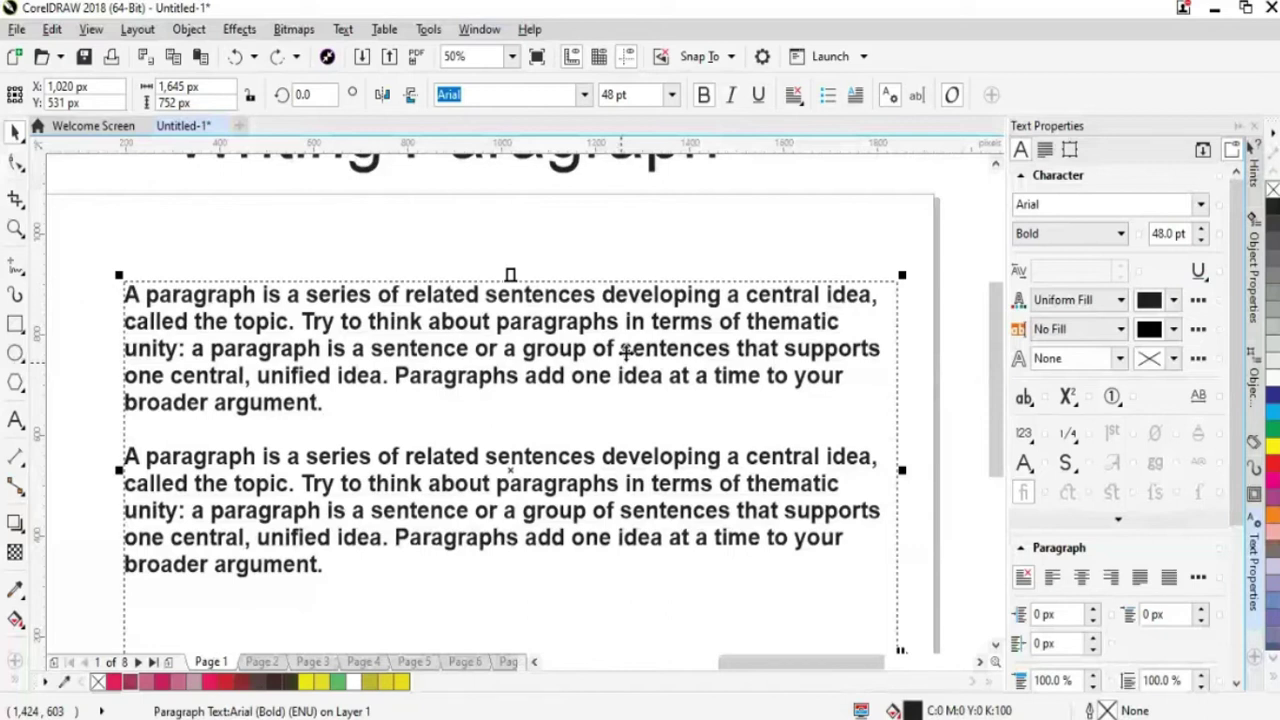
key(ctrl+z)
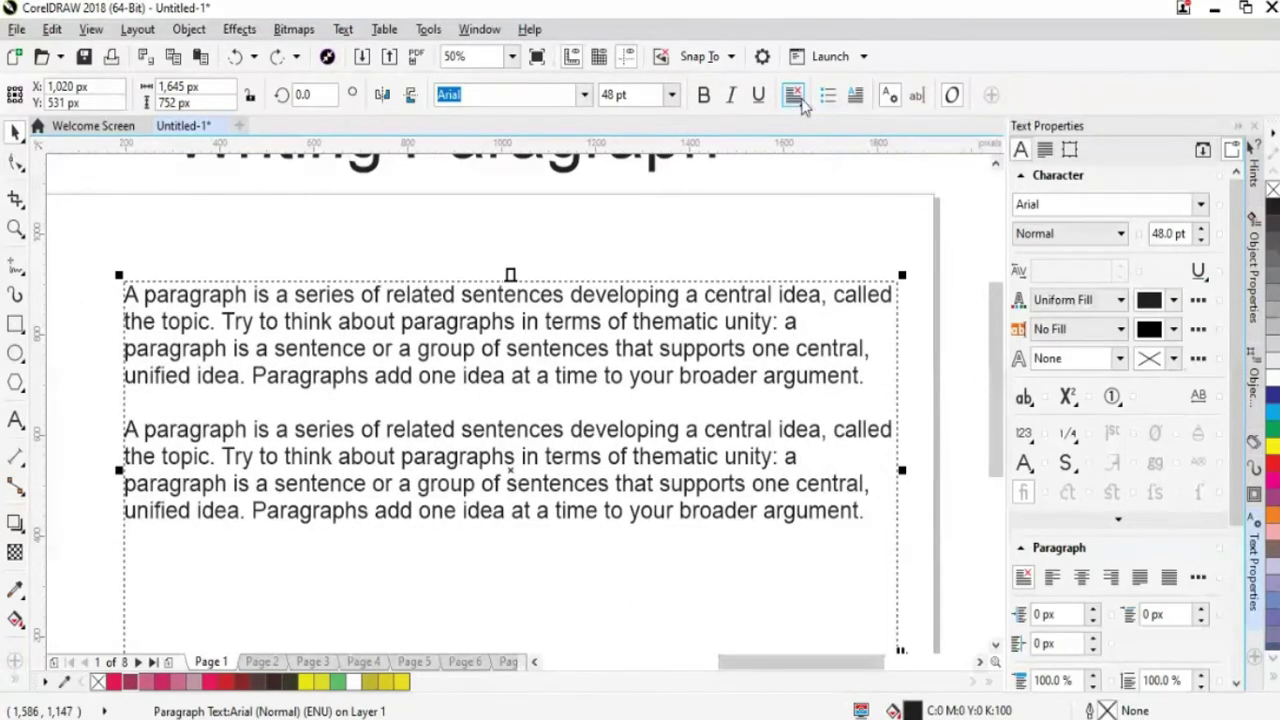
Try Left and Center alignment on the paragraph text and set it to Right alignment.
click(794, 95)
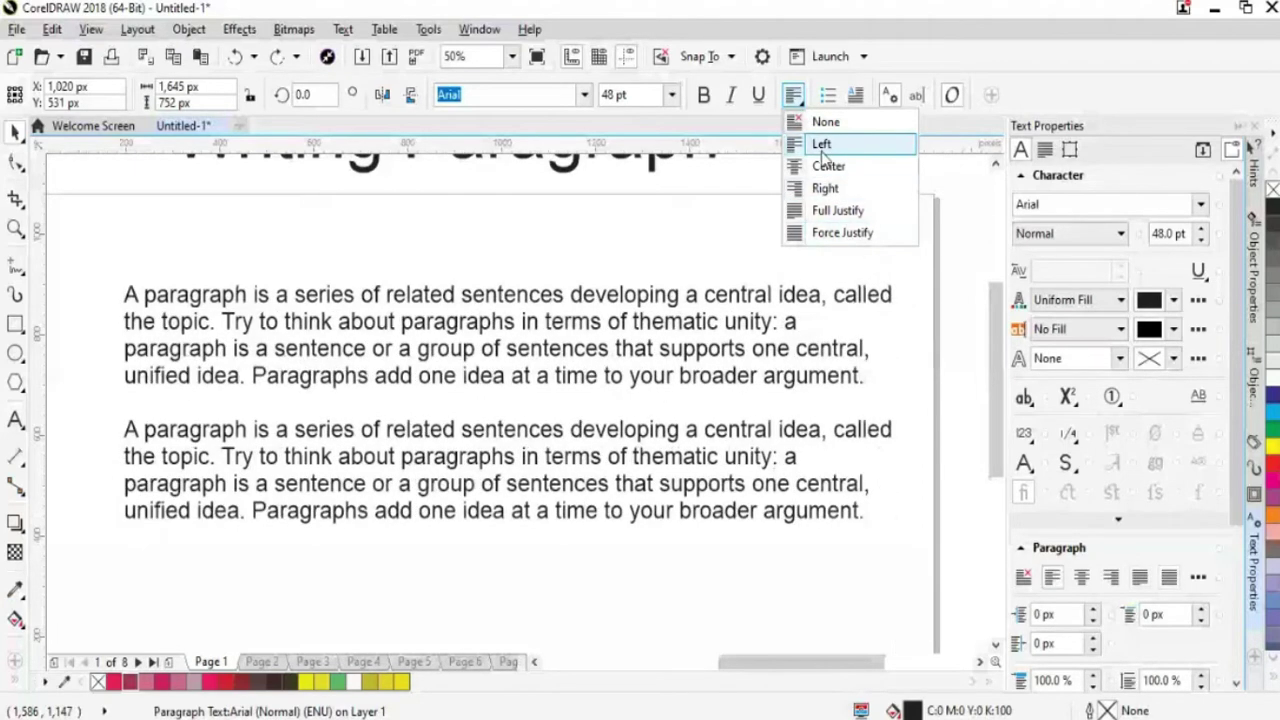
click(821, 150)
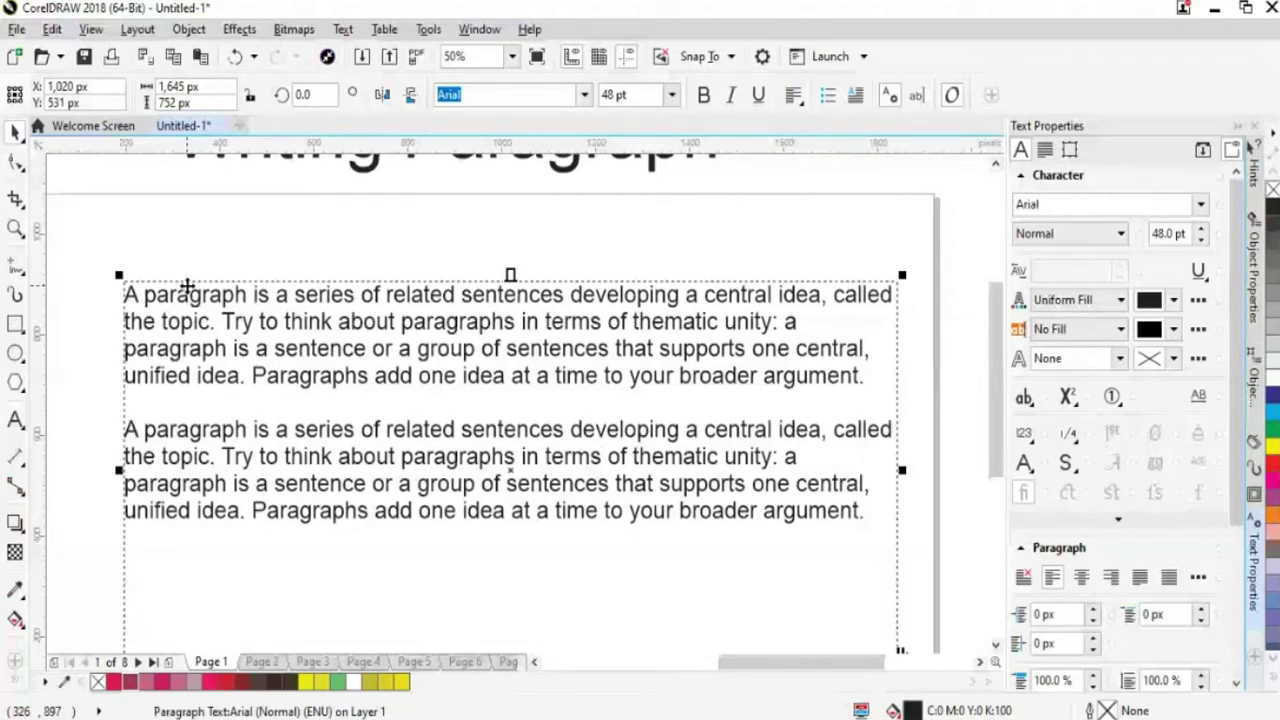
click(793, 95)
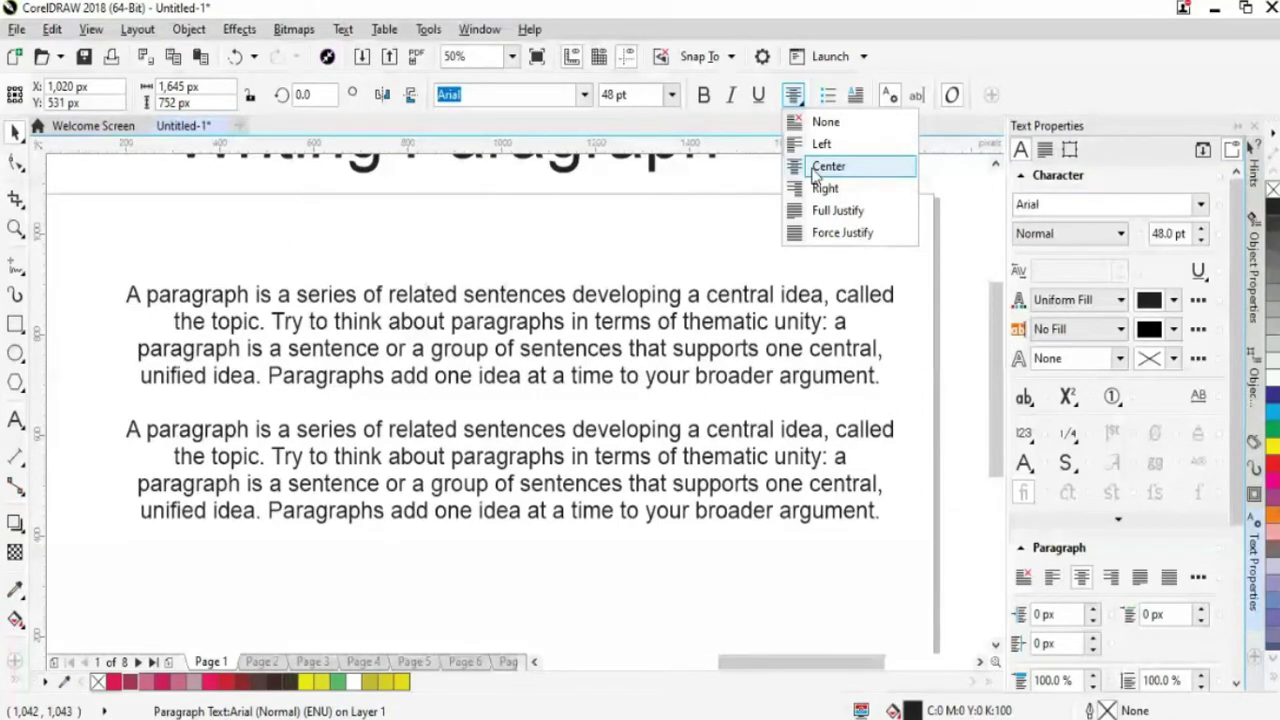
click(814, 173)
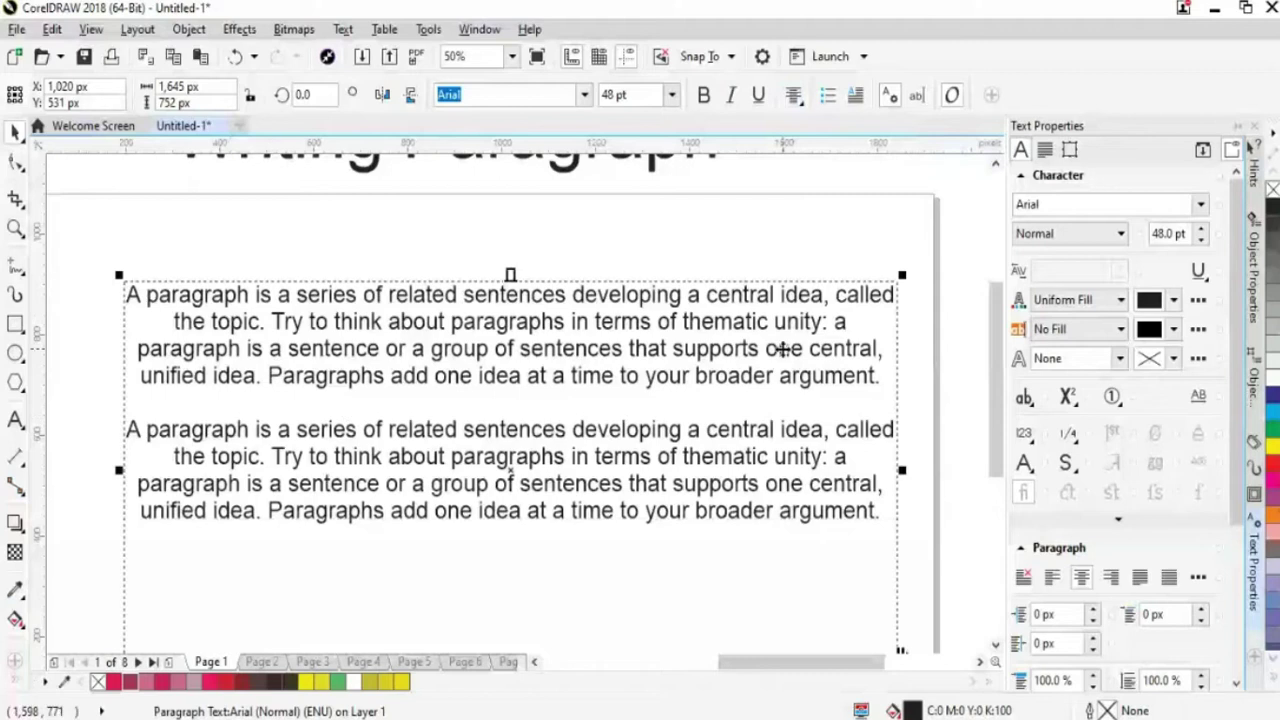
click(793, 95)
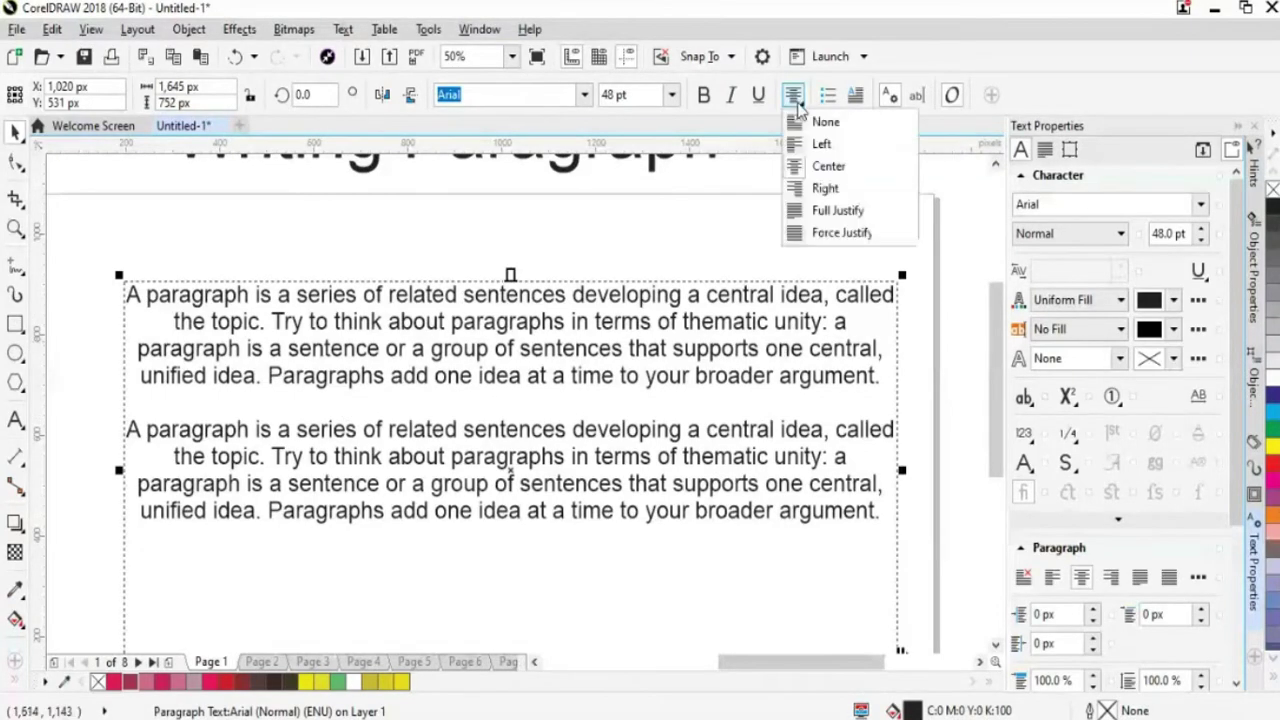
click(826, 189)
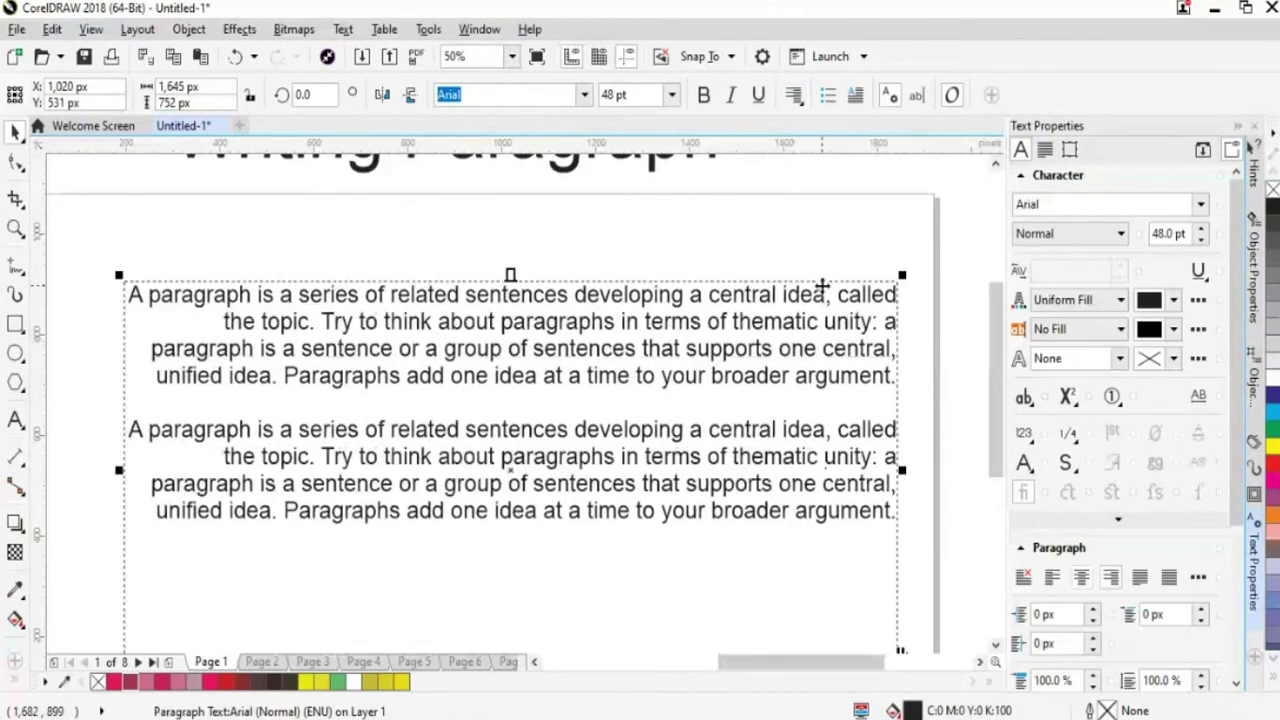
Try Full Justify and Force Justify alignment on the paragraph text.
click(794, 96)
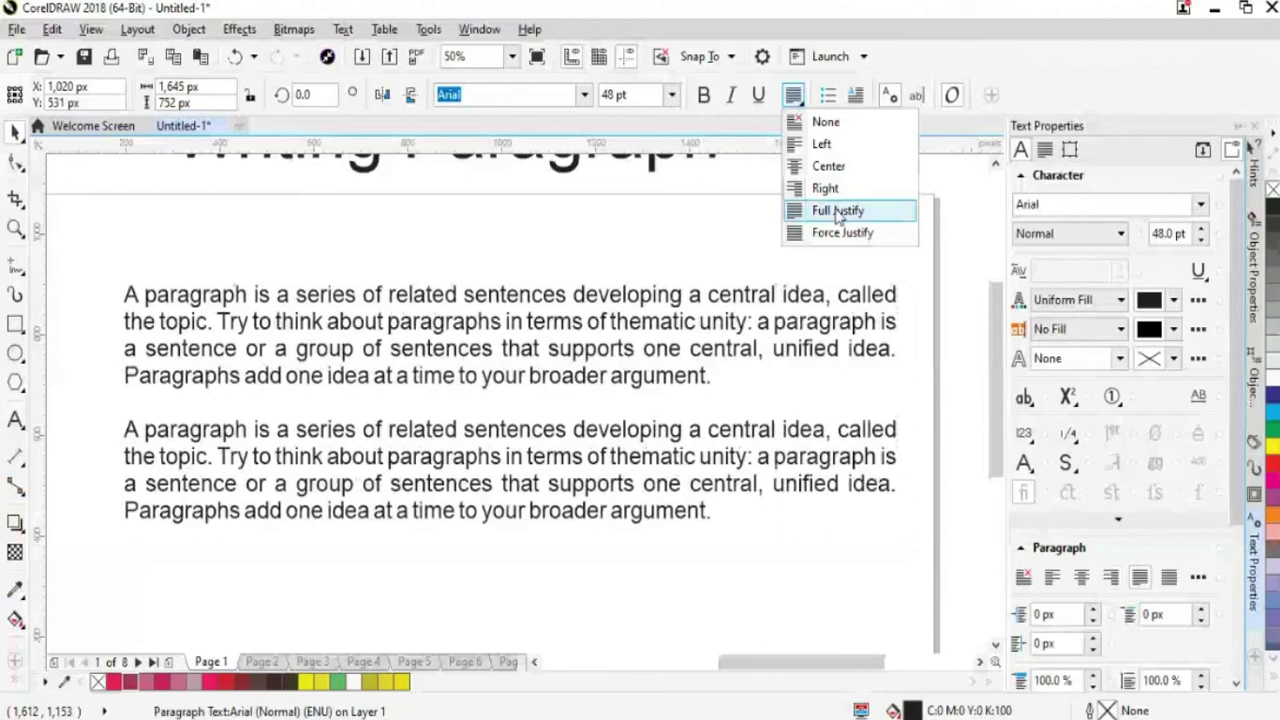
click(838, 213)
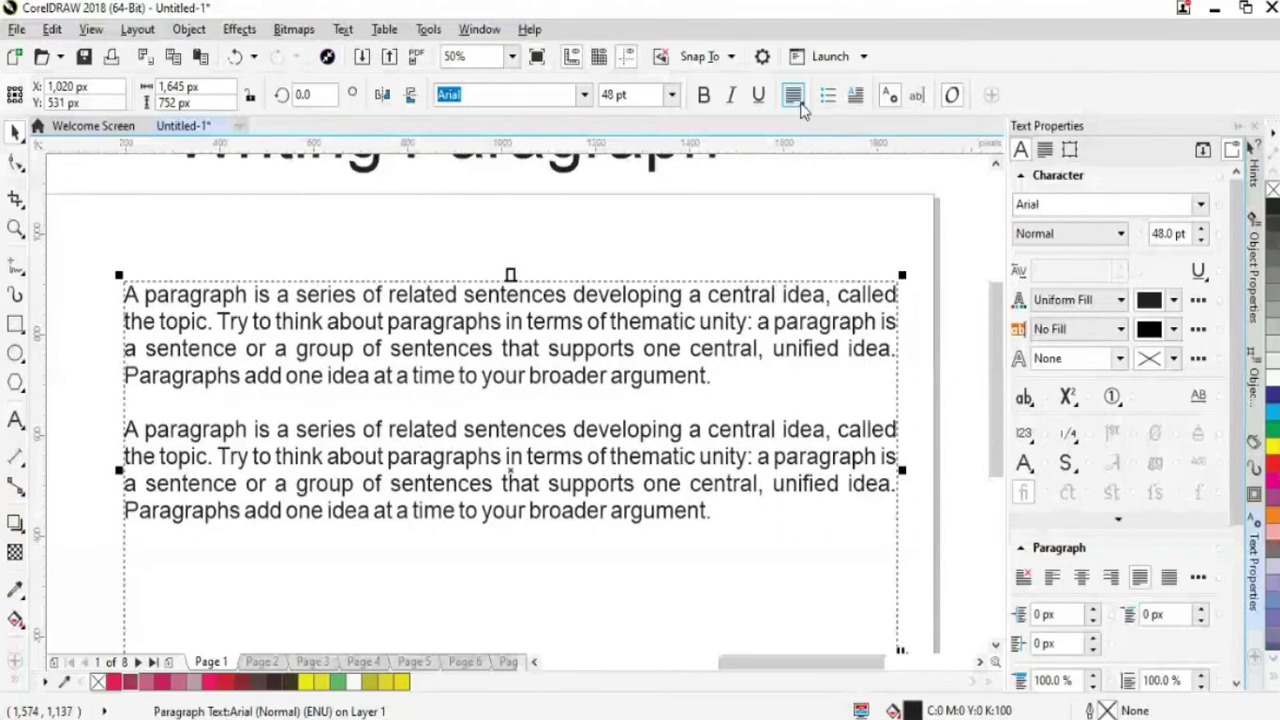
click(797, 100)
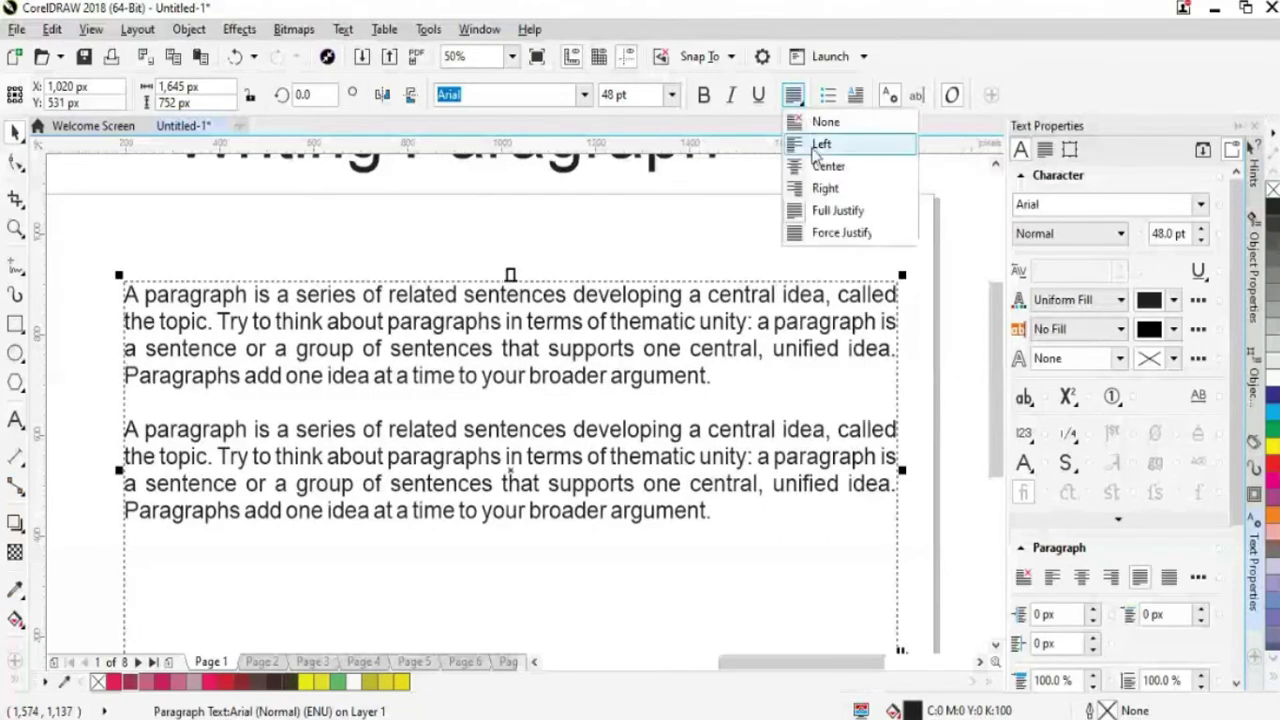
click(843, 233)
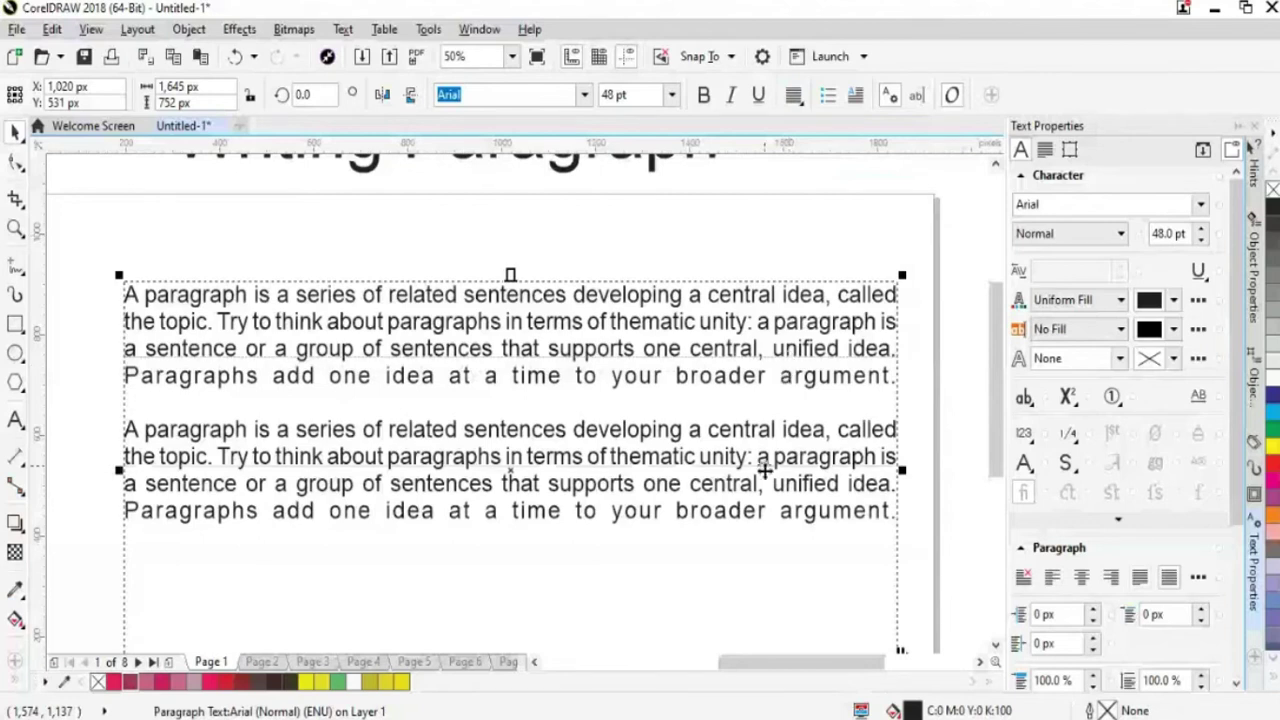
Set the paragraph text's alignment to None.
click(390, 406)
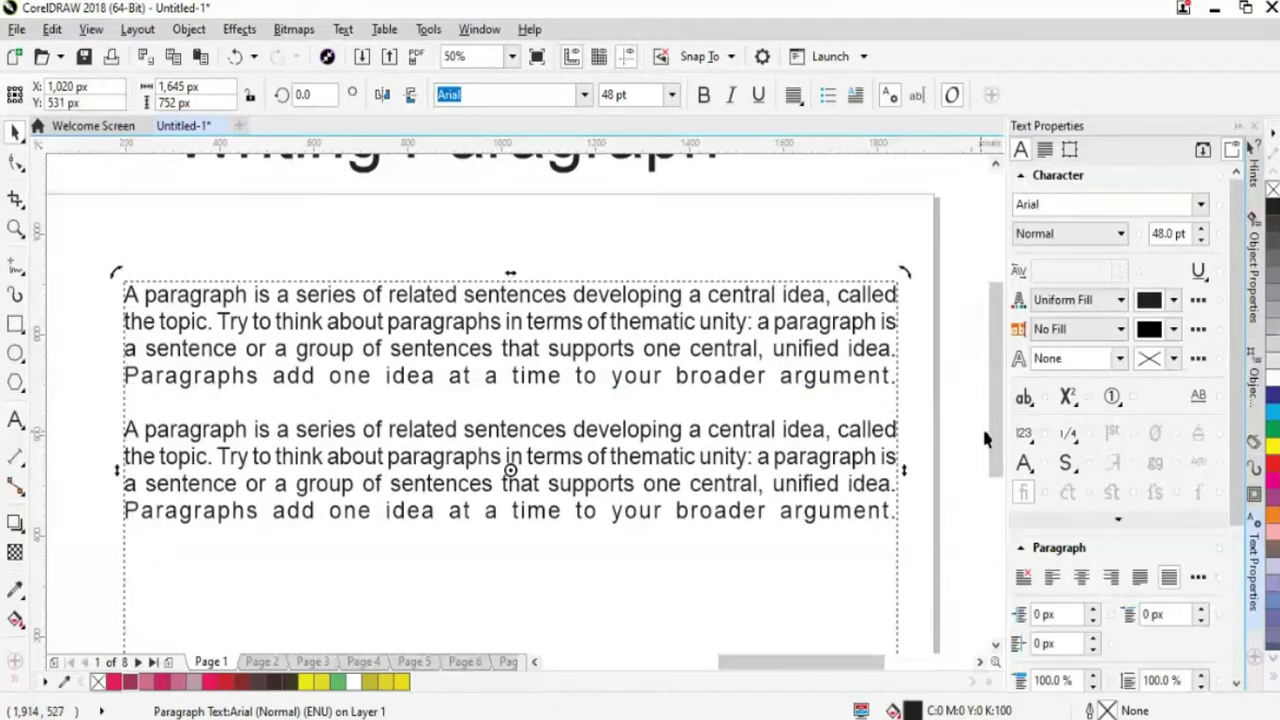
scroll(1000, 455, down, 1)
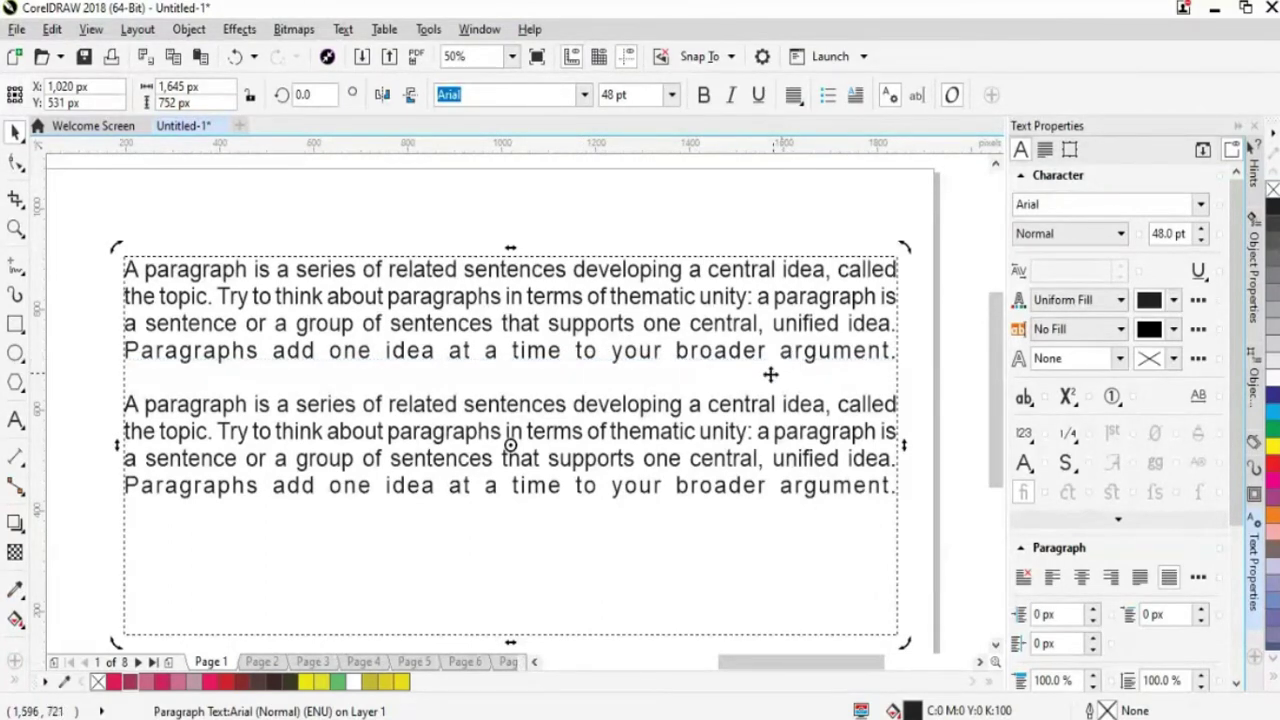
click(793, 95)
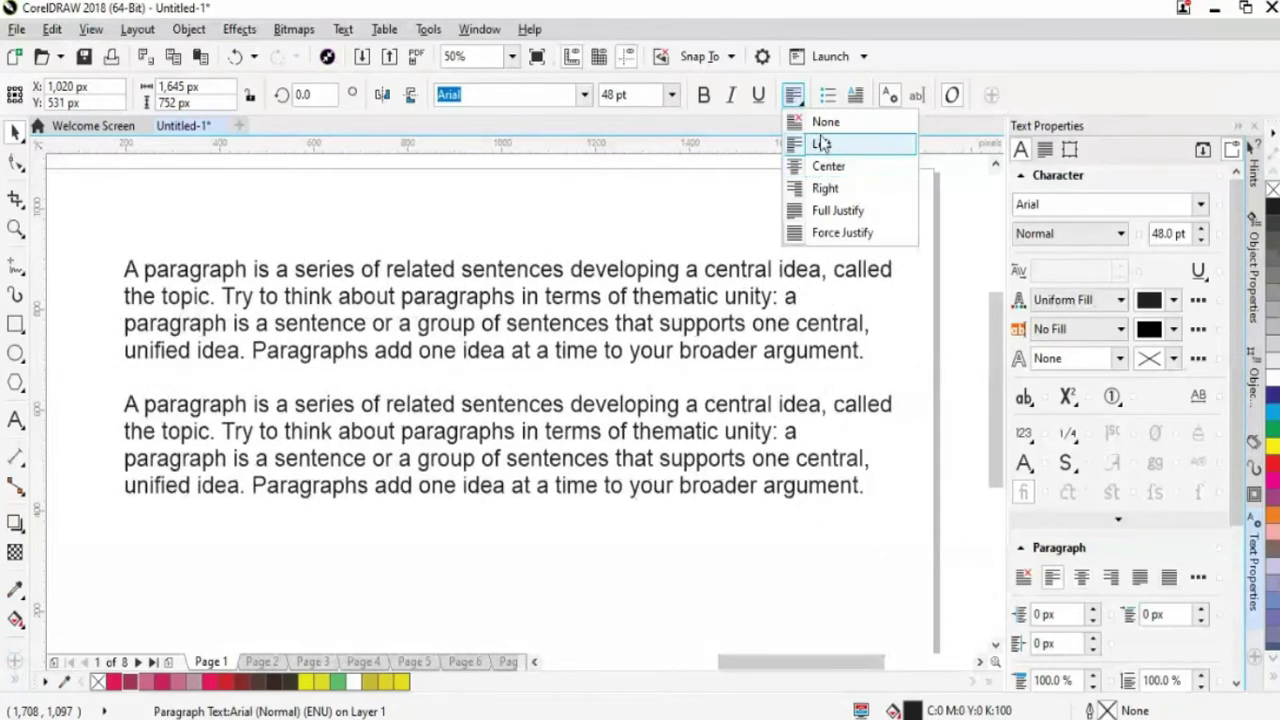
click(824, 121)
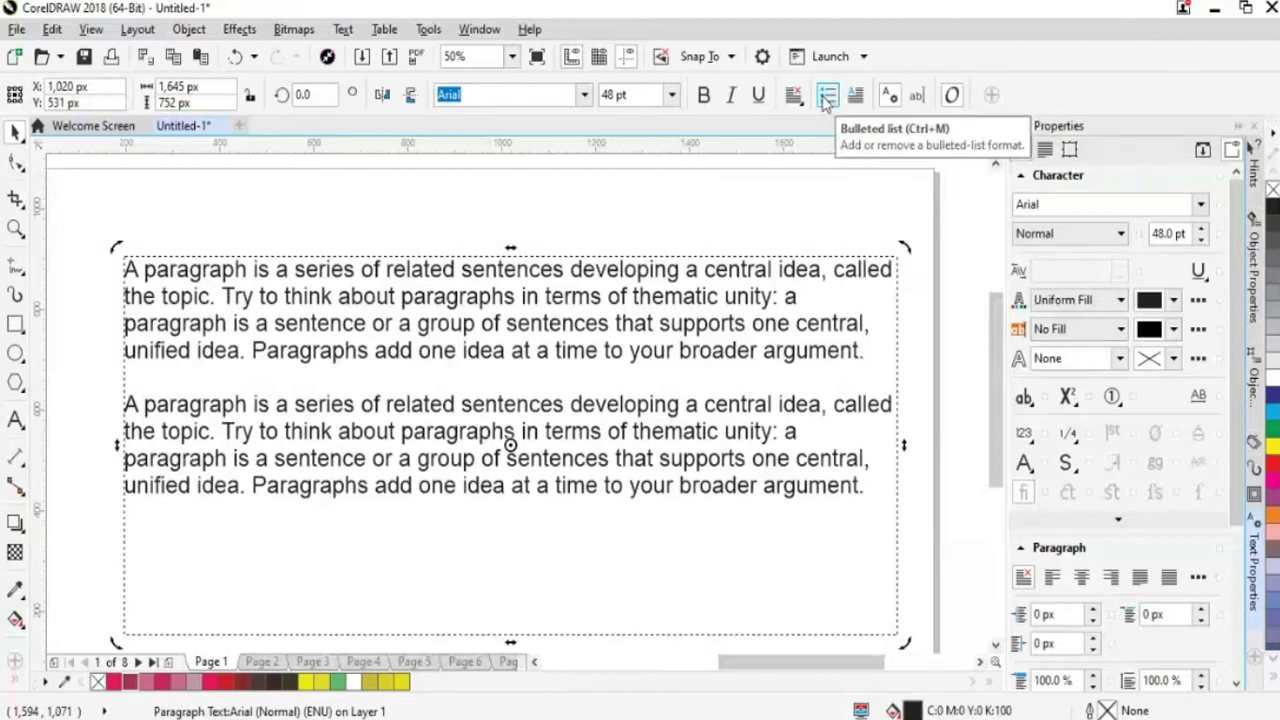
Try bulleted list formatting and drop caps on the two paragraphs, ending with both turned off.
click(826, 97)
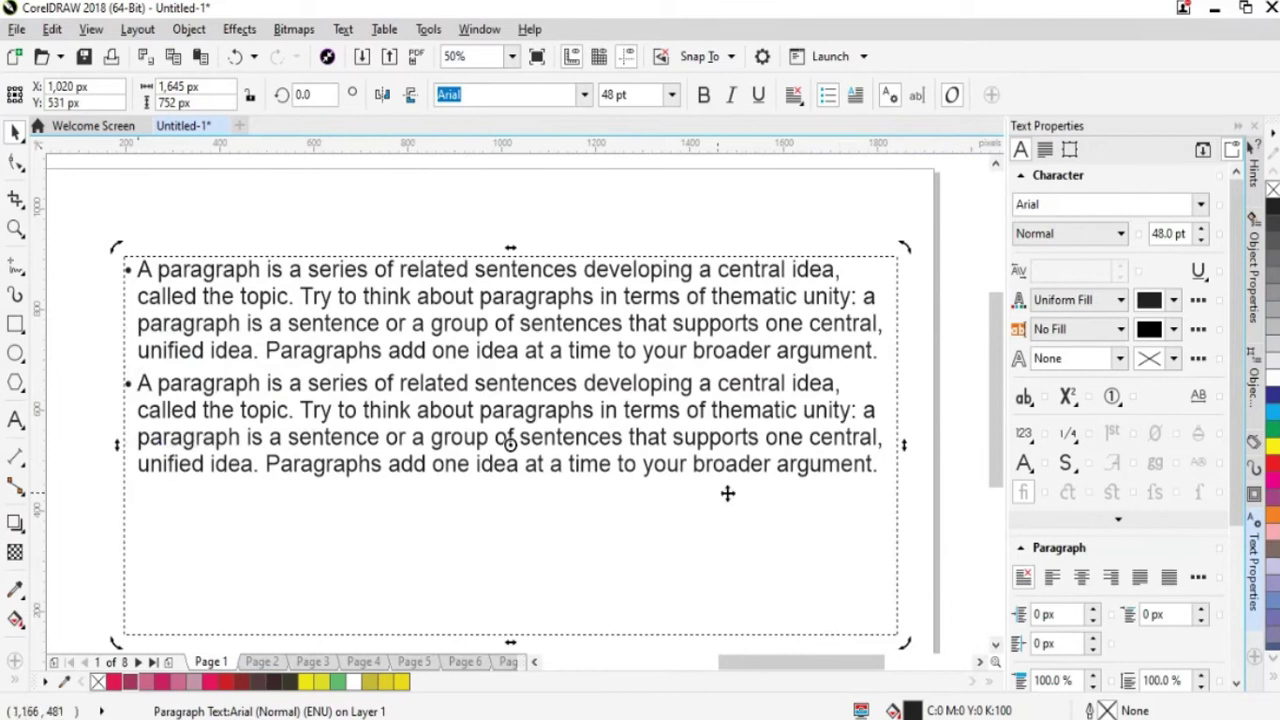
scroll(991, 448, down, 1)
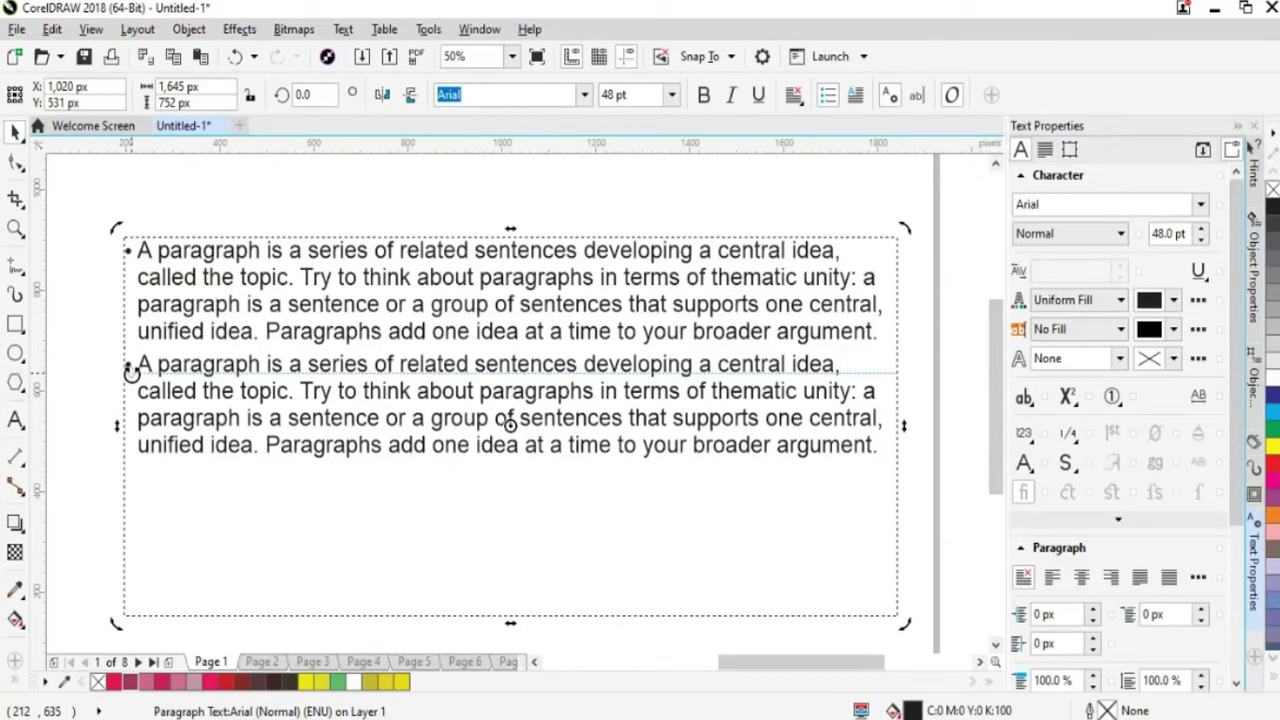
click(857, 95)
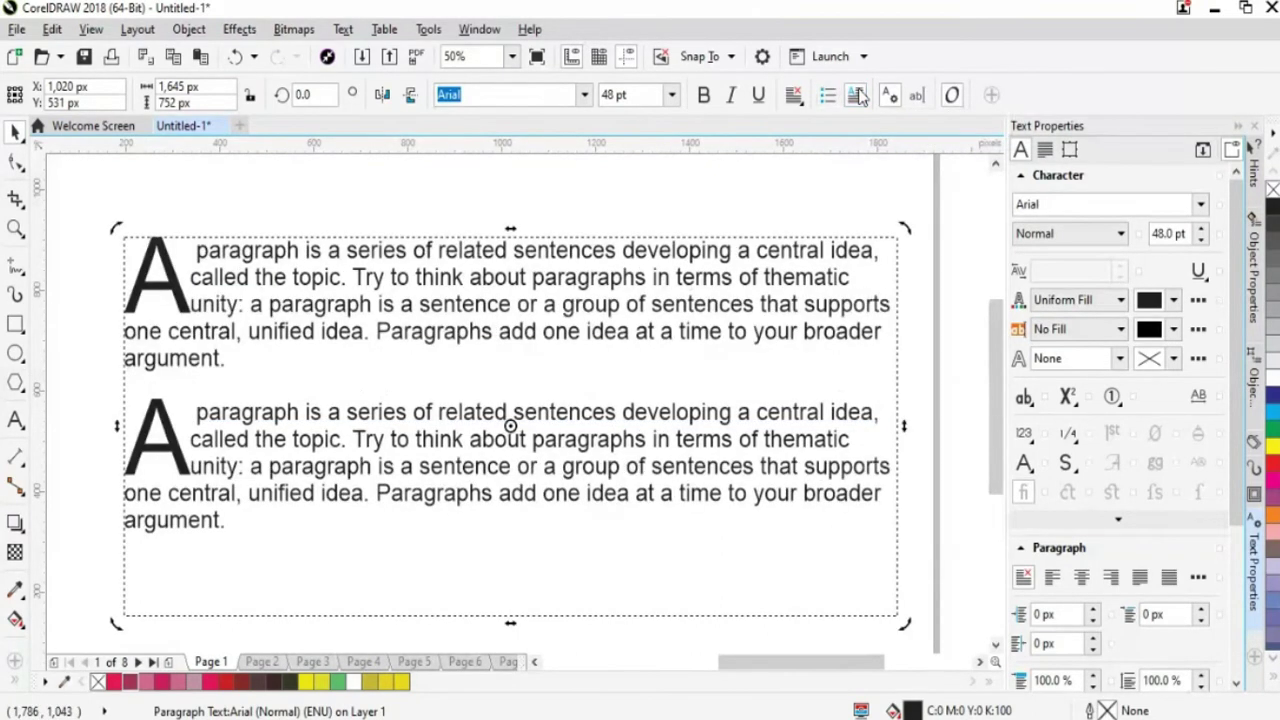
click(858, 100)
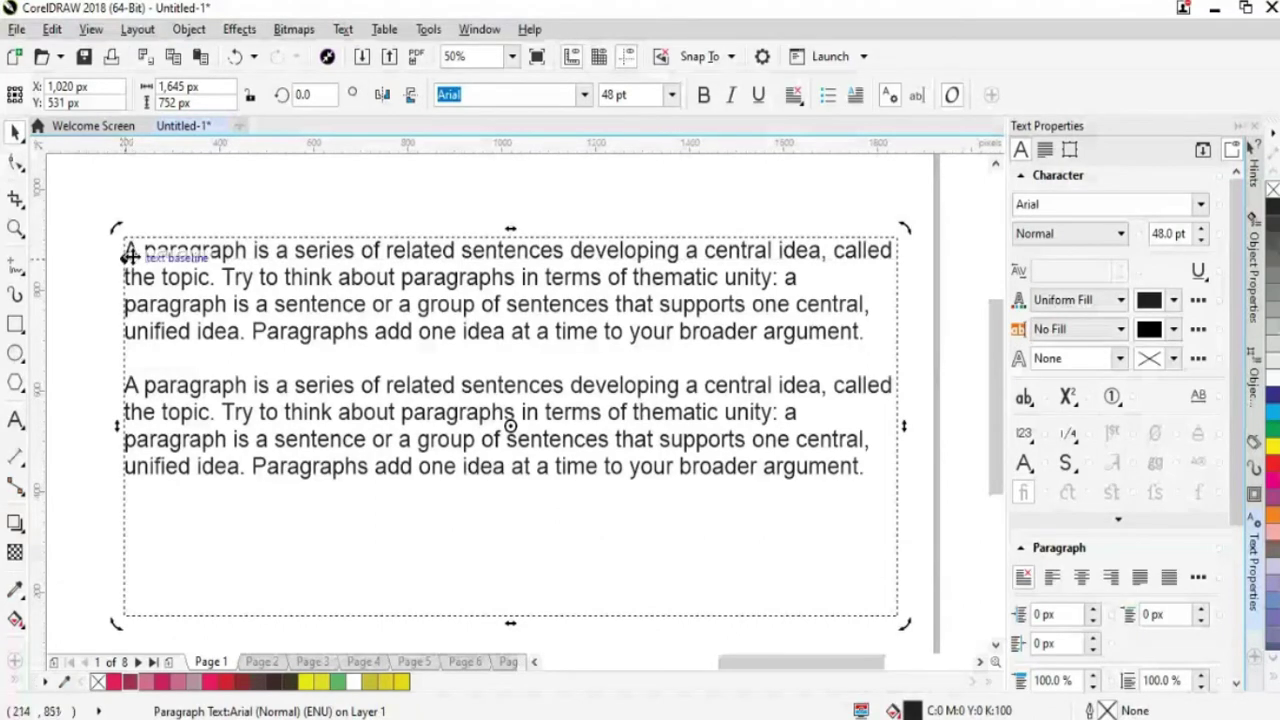
Replace the letter A that starts the second paragraph with B and finish editing the text.
double_click(137, 385)
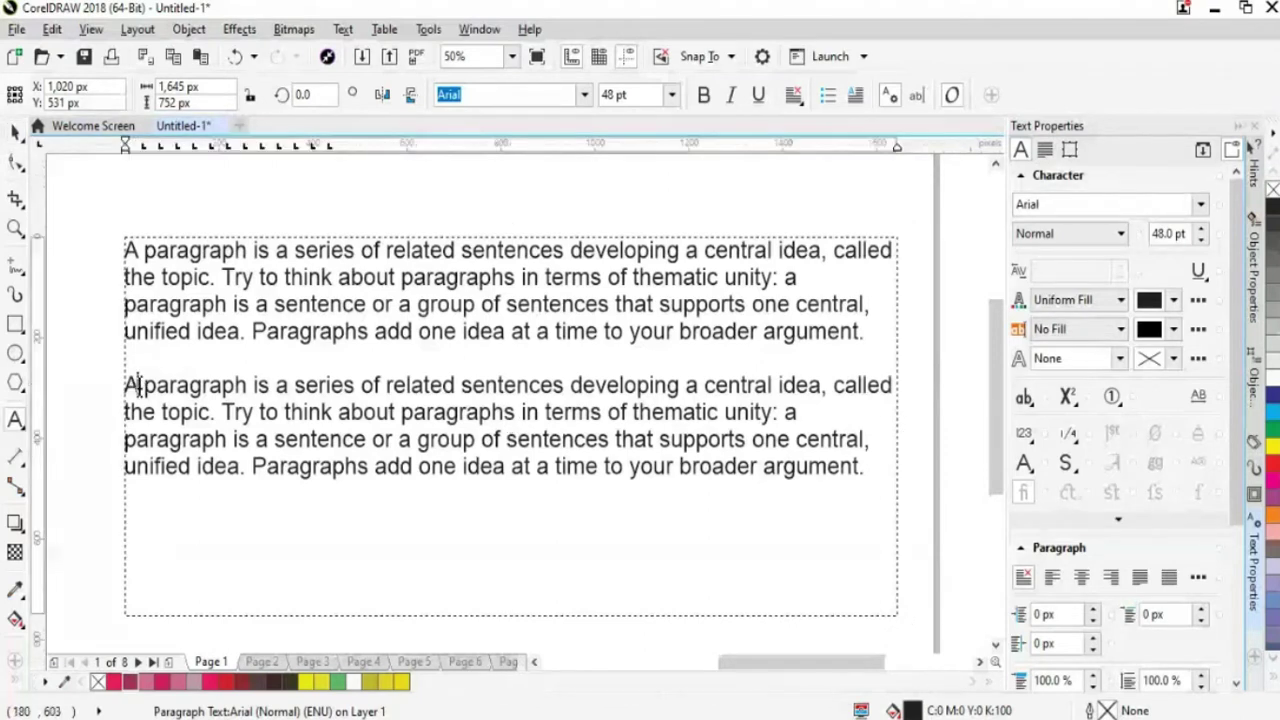
key(BackSpace)
text(B)
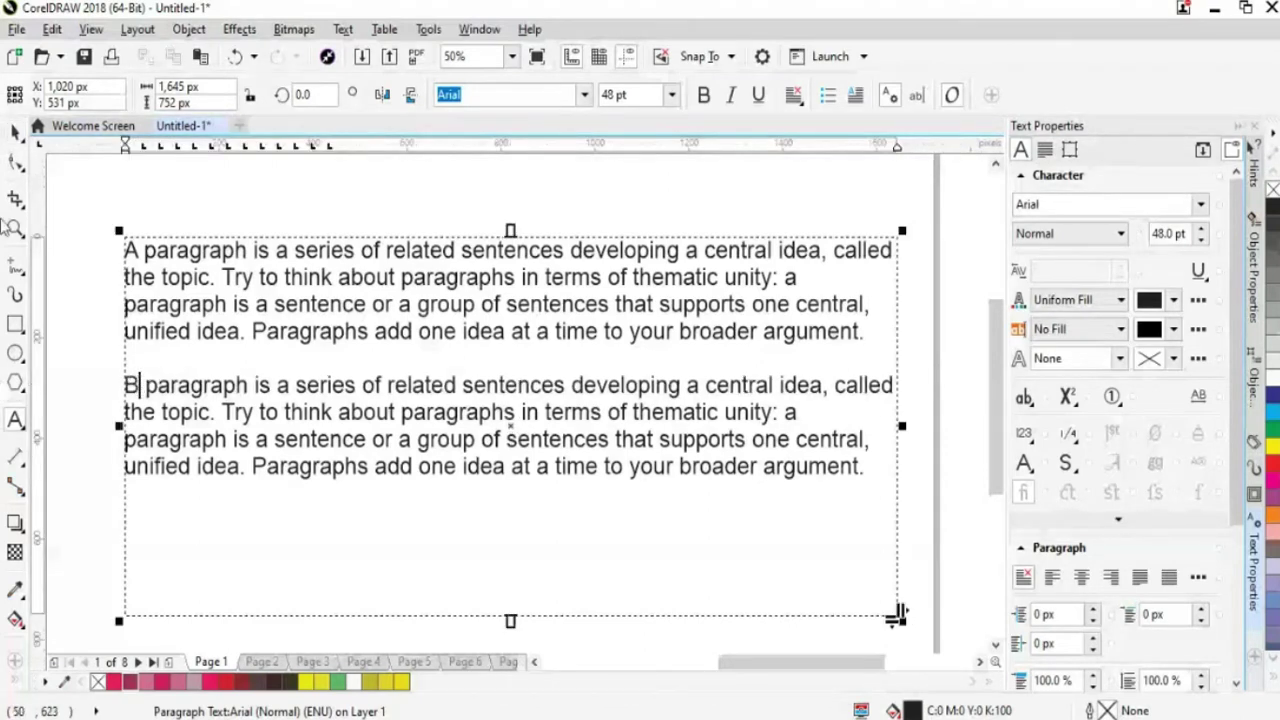
key(ctrl+space)
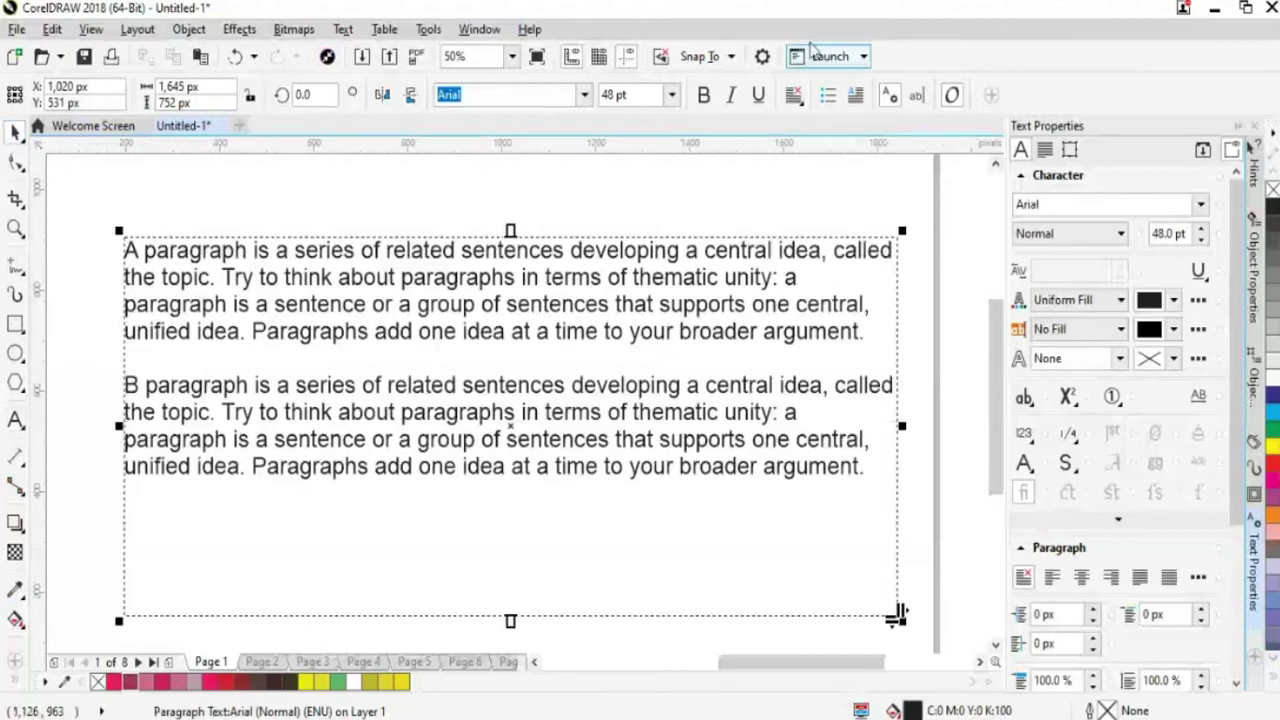
Apply drop caps to the paragraphs starting with A and B and undo the change.
click(857, 97)
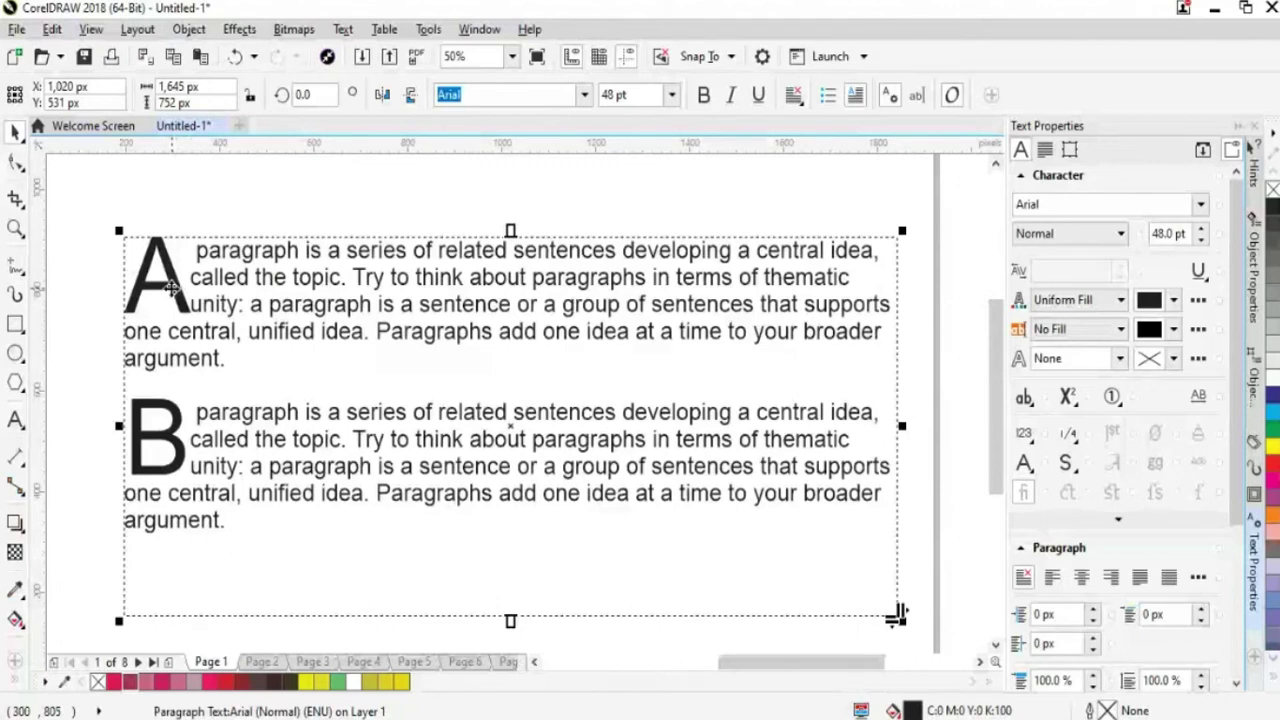
key(ctrl+z)
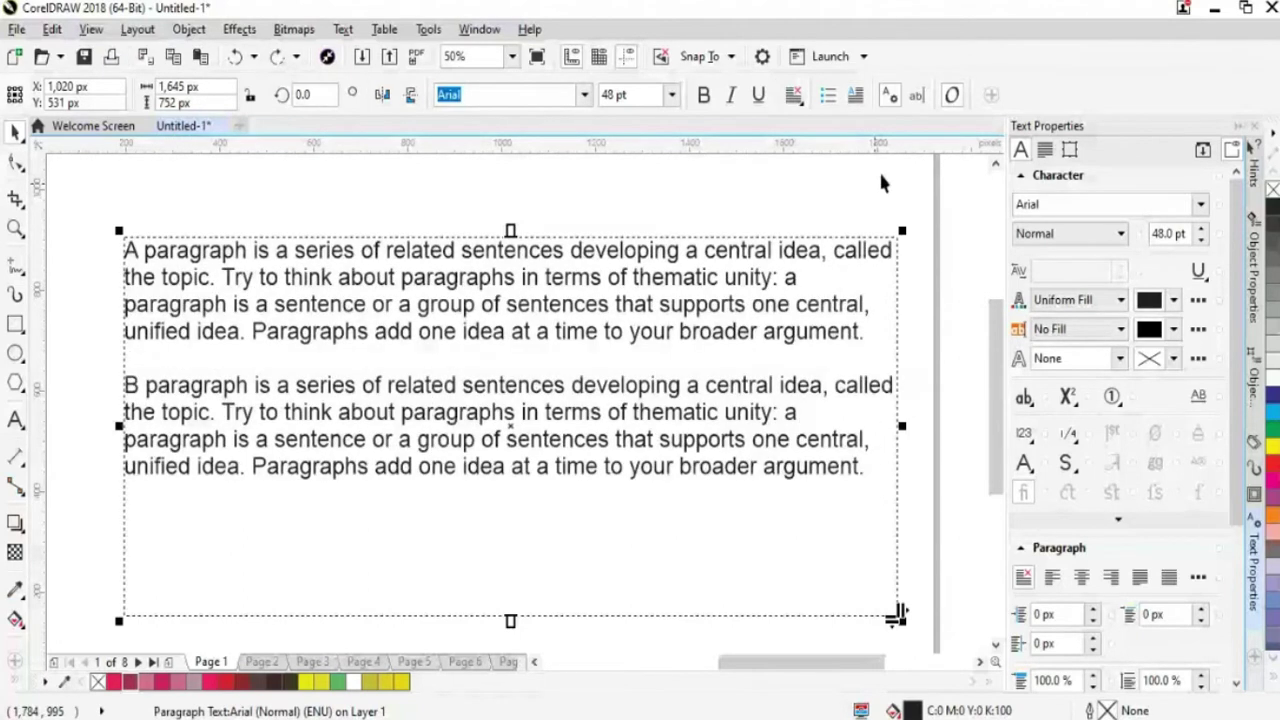
Set the paragraph text's font style to Bold and its size to 49 pt.
click(890, 97)
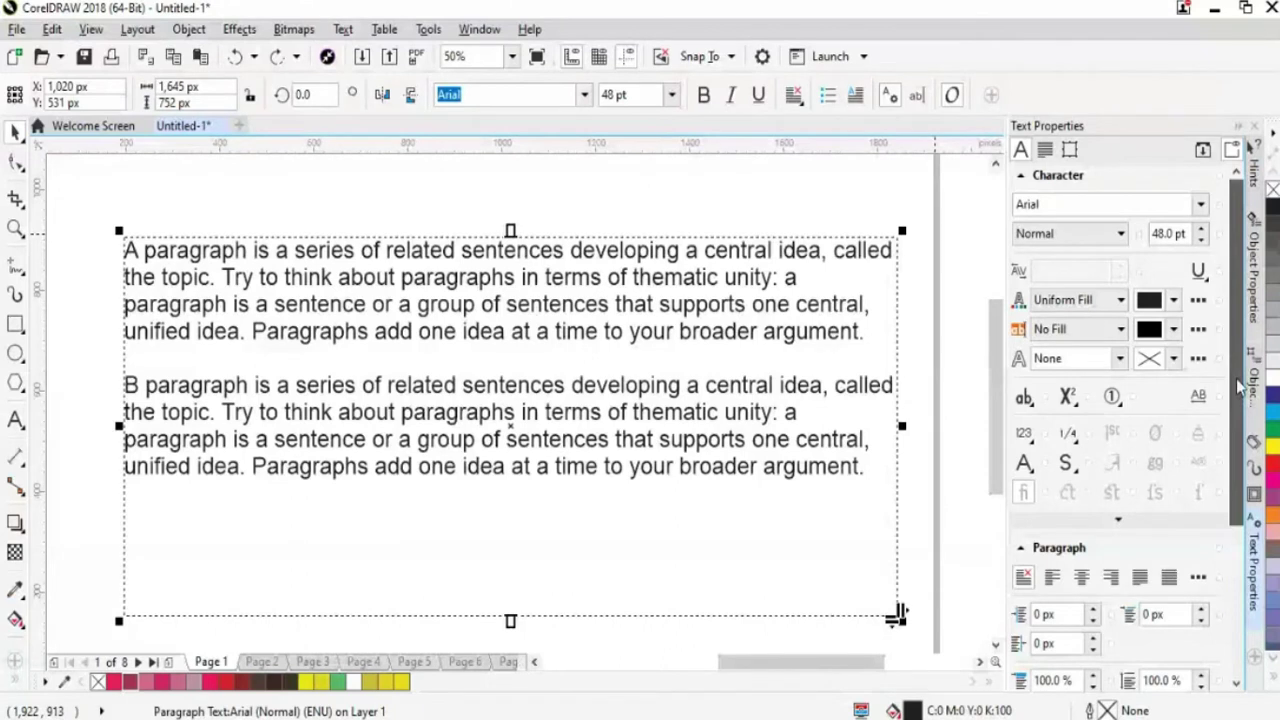
click(1037, 203)
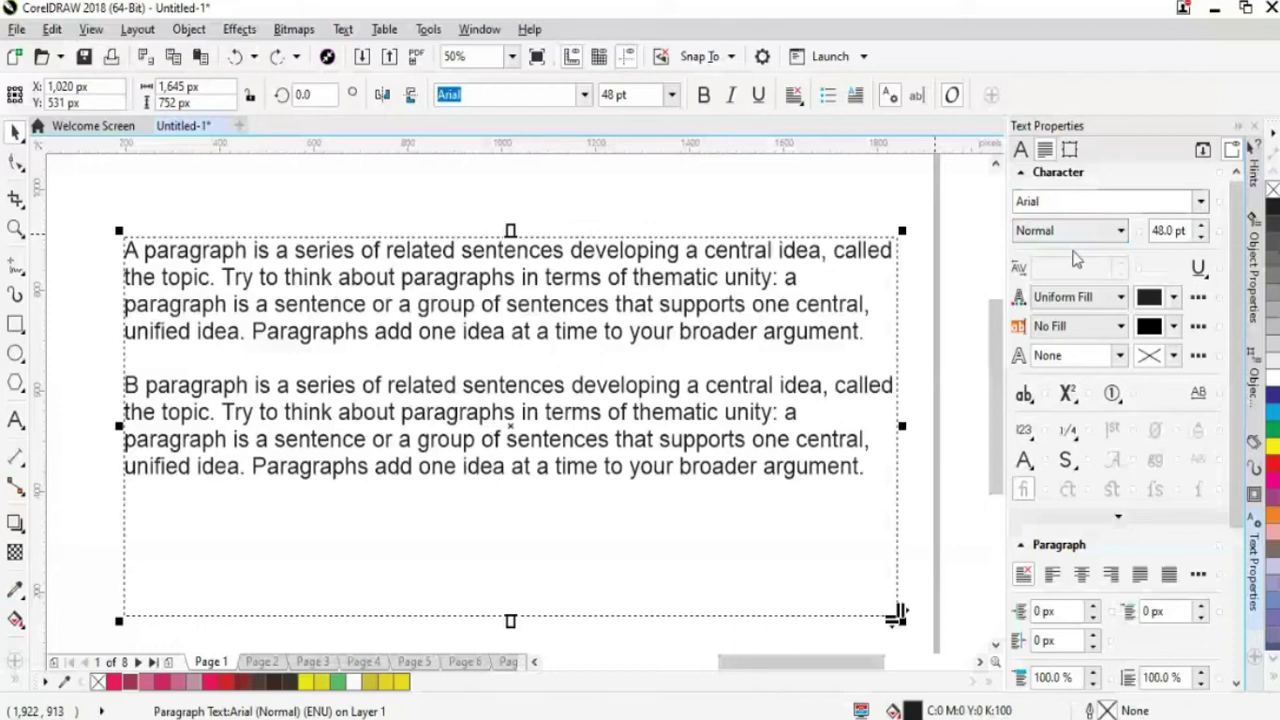
click(1110, 231)
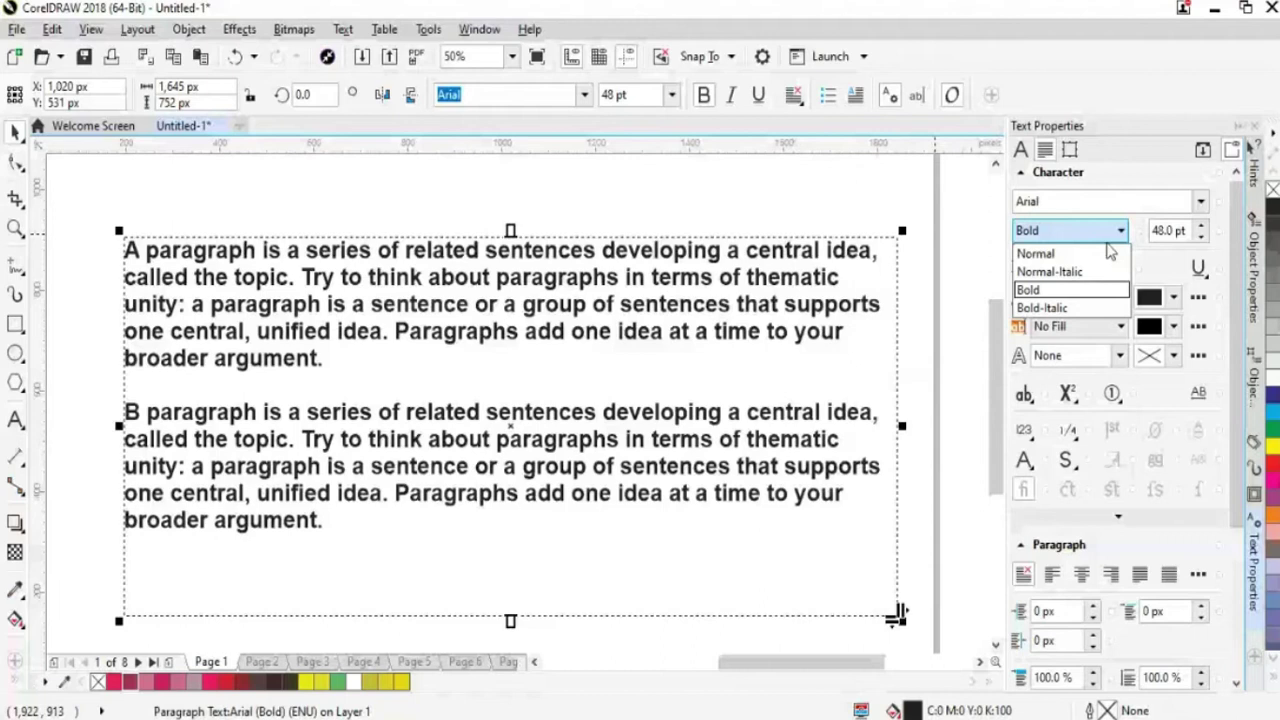
click(1108, 252)
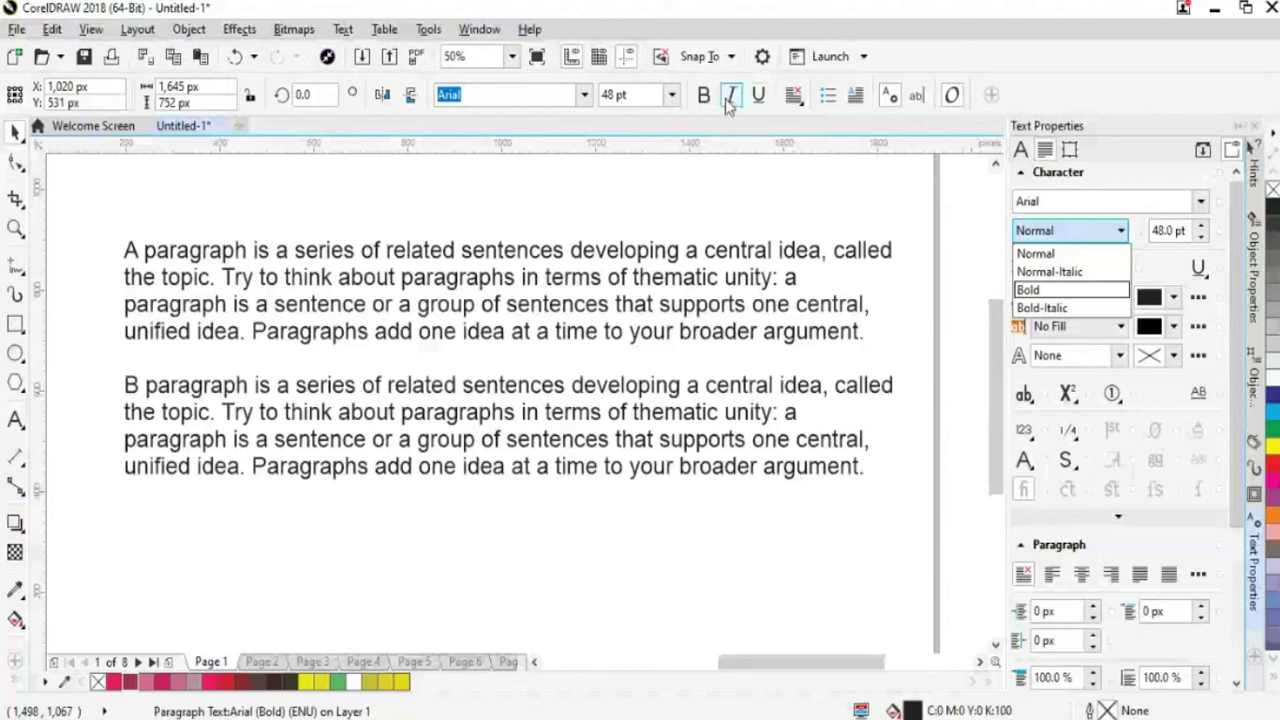
key(Return)
click(1200, 226)
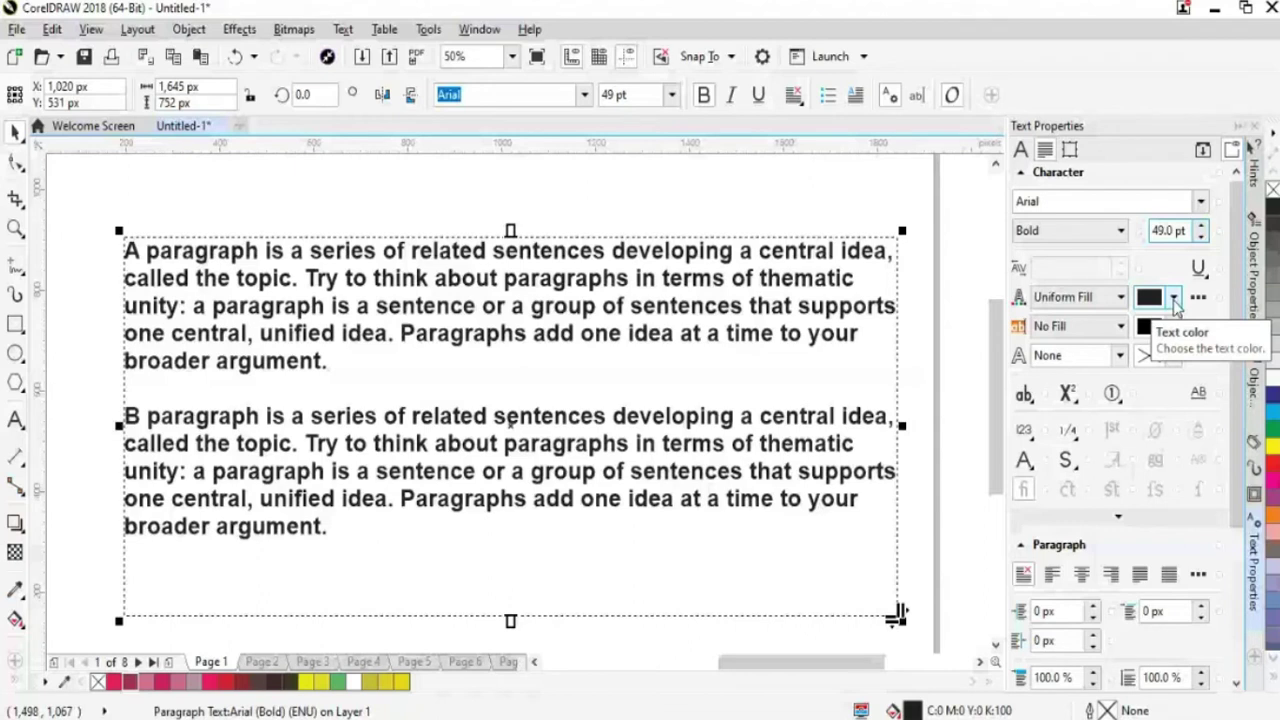
Colour "Try to think about paragraphs in terms of thematic" in the first paragraph pinkish red, C2 M100 Y51 K0, and leave text editing.
drag(308, 279, 452, 279)
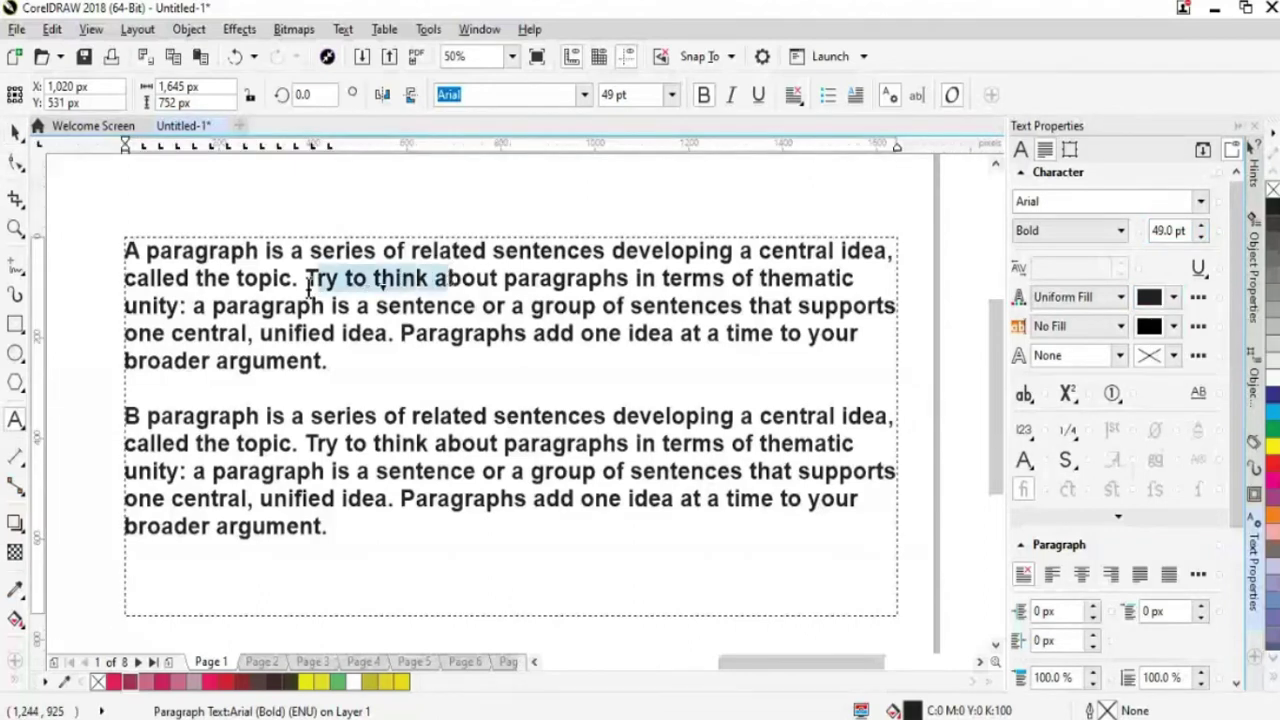
drag(309, 278, 857, 284)
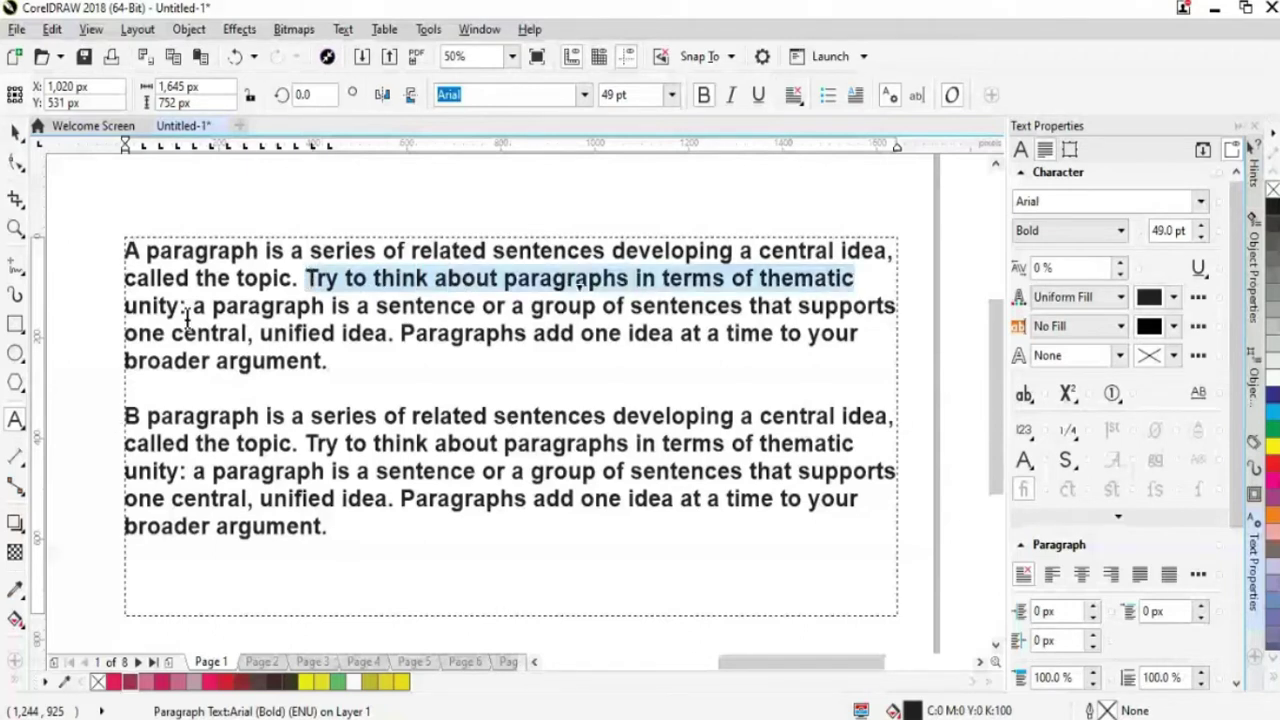
click(1174, 297)
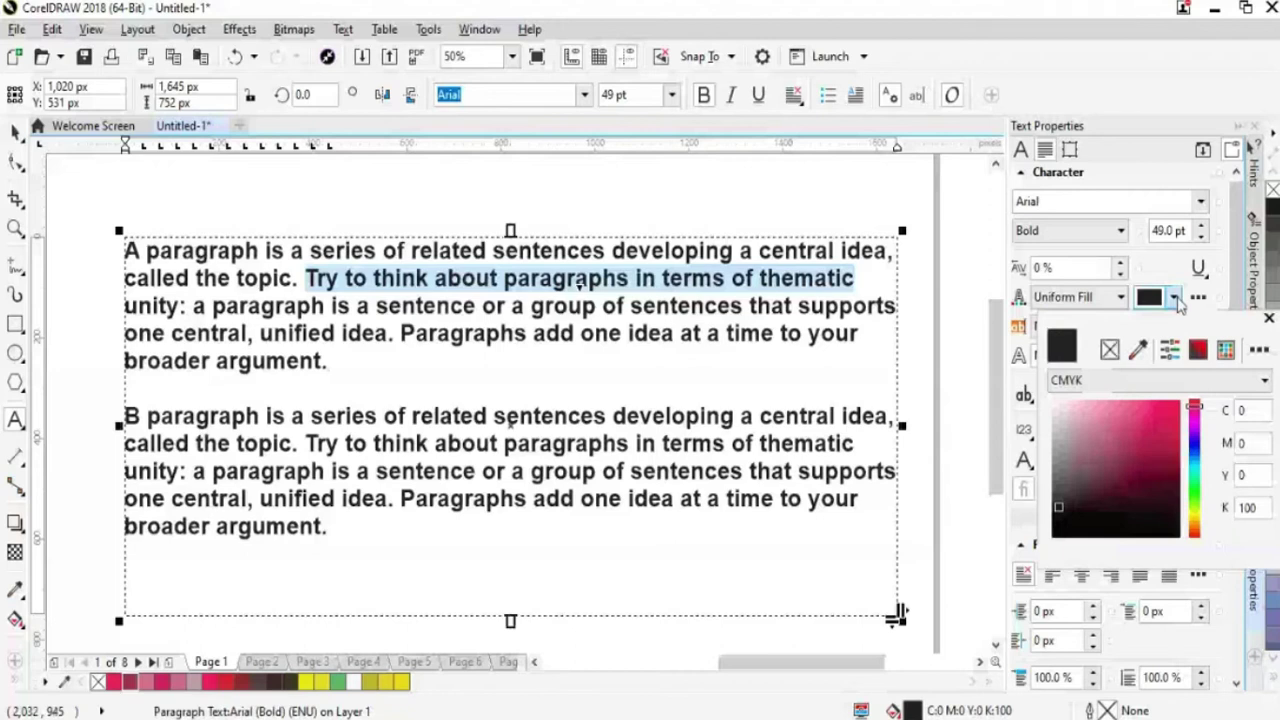
click(1167, 411)
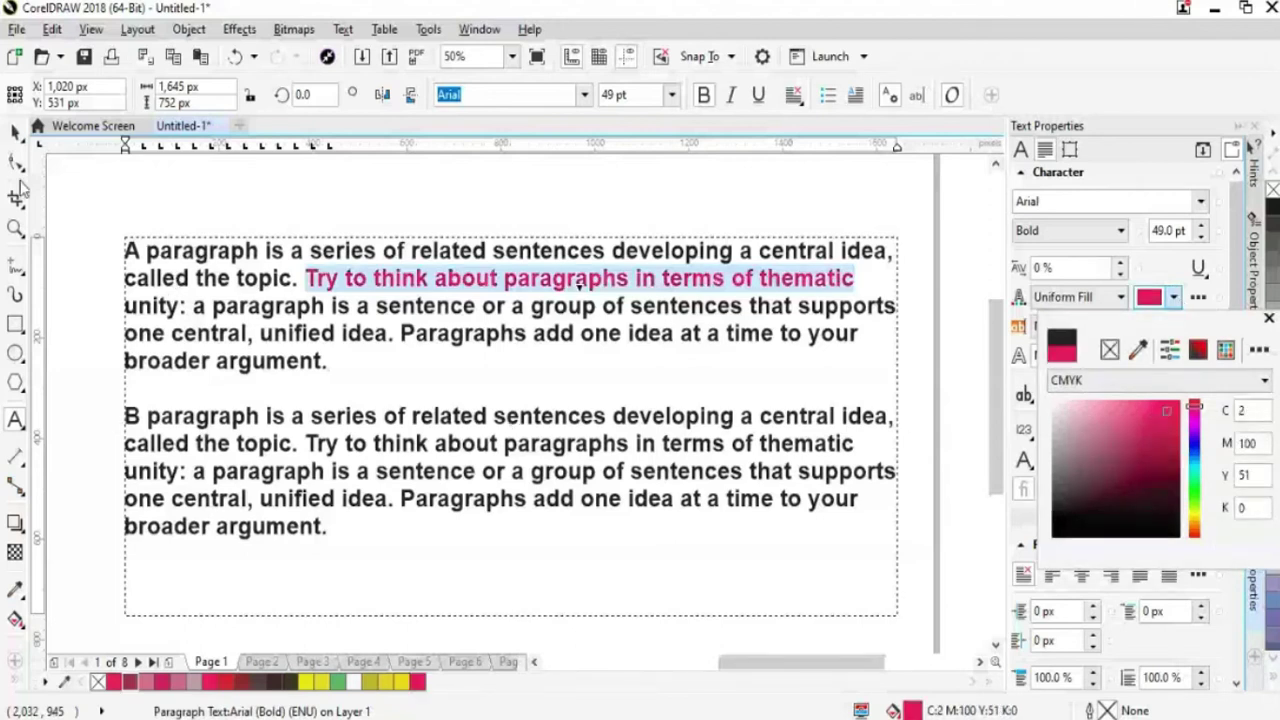
key(Escape)
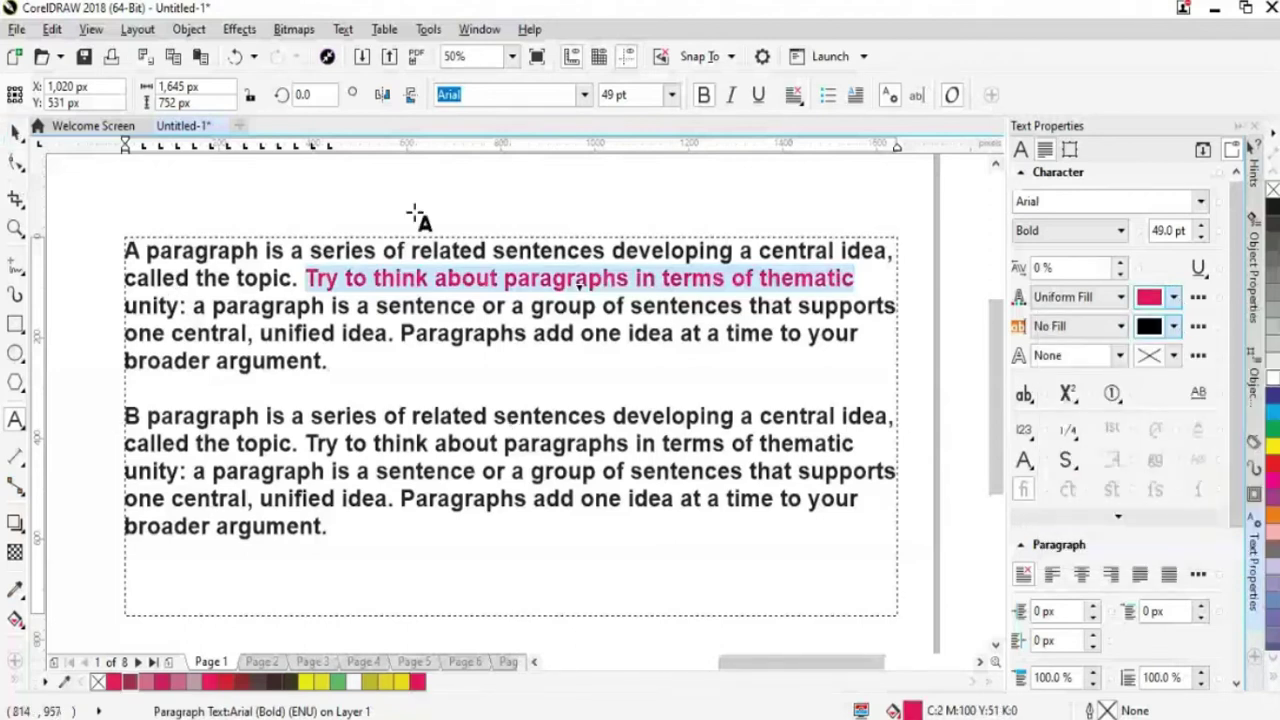
key(Escape)
key(Escape)
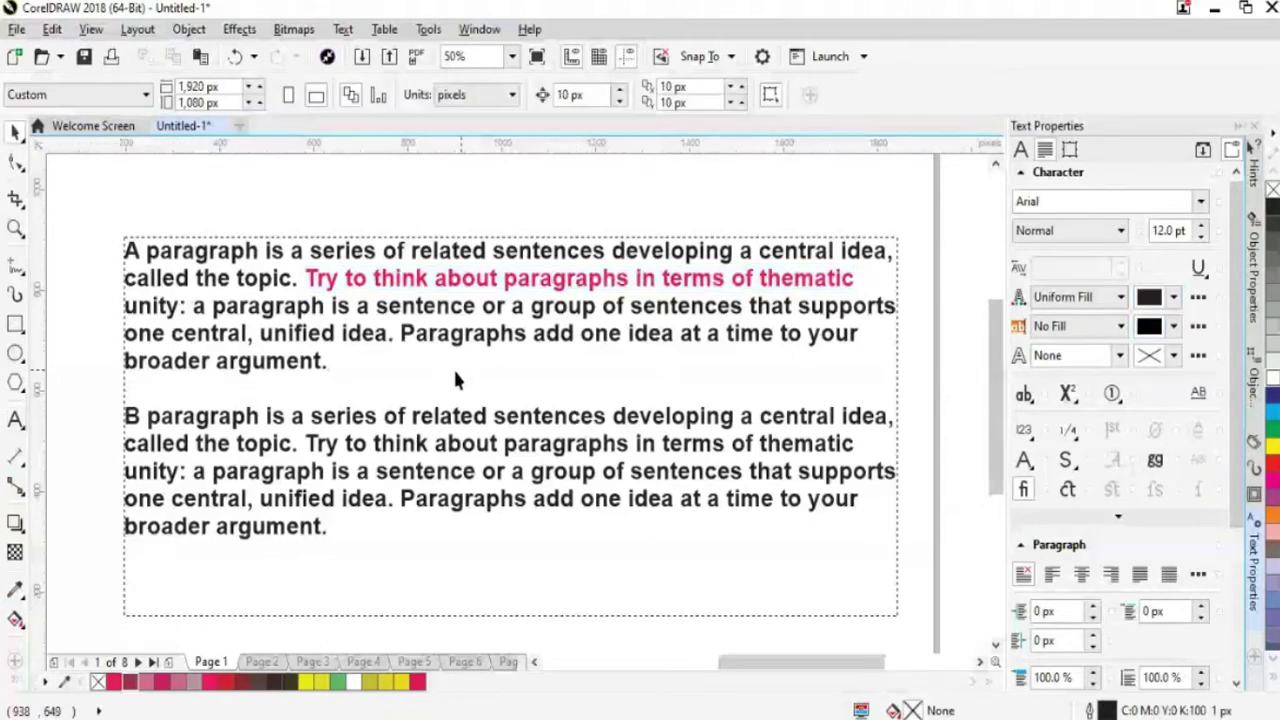
Apply a light orange uniform background fill behind the text of the whole paragraph frame.
click(580, 473)
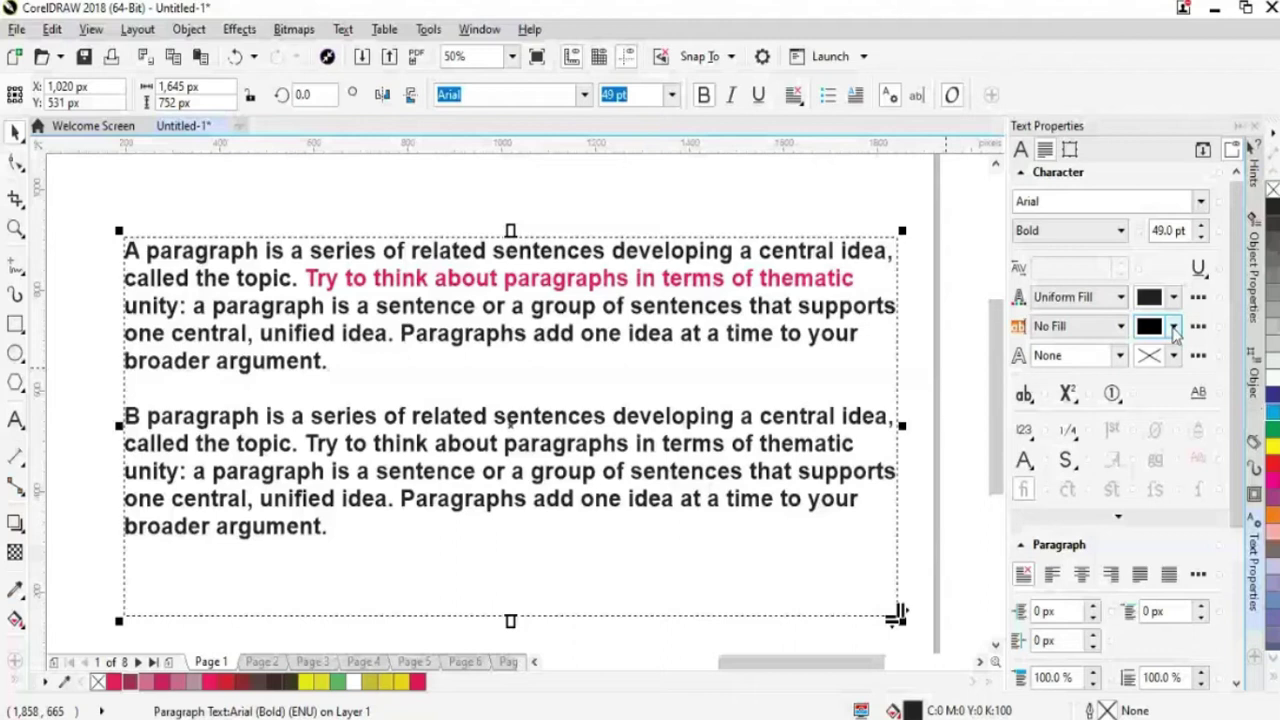
click(1175, 328)
click(1096, 483)
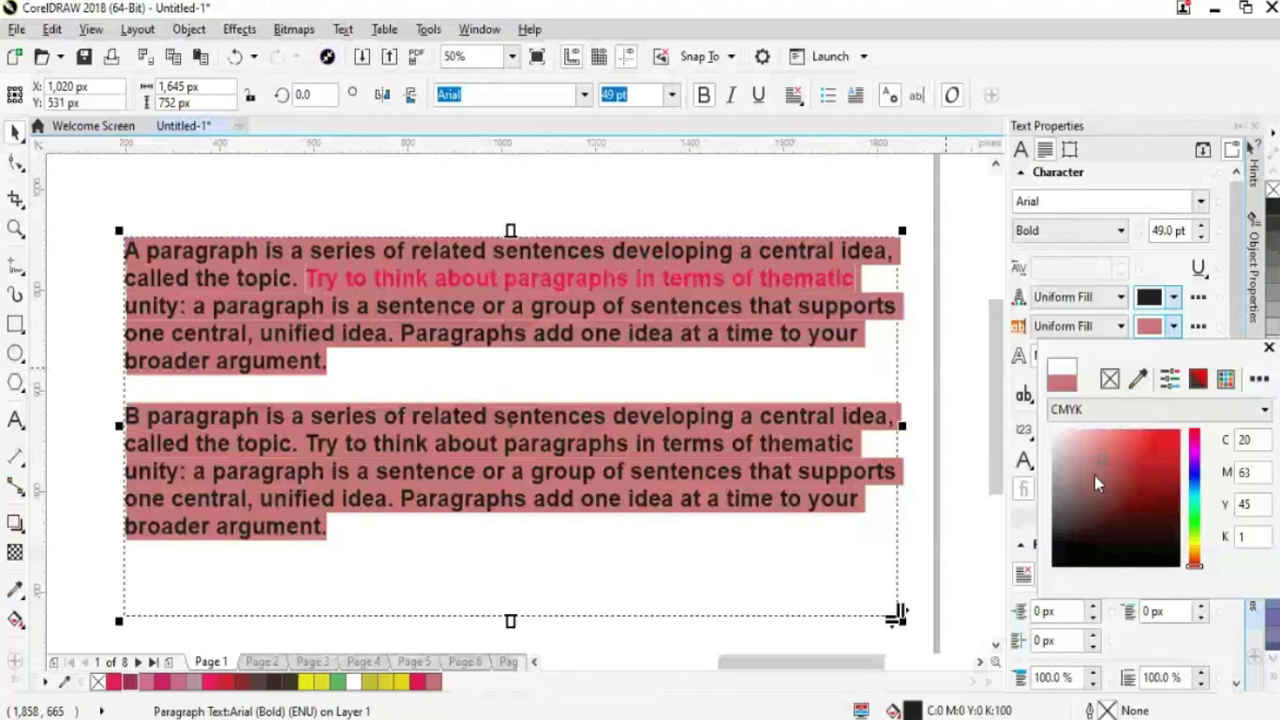
click(1094, 477)
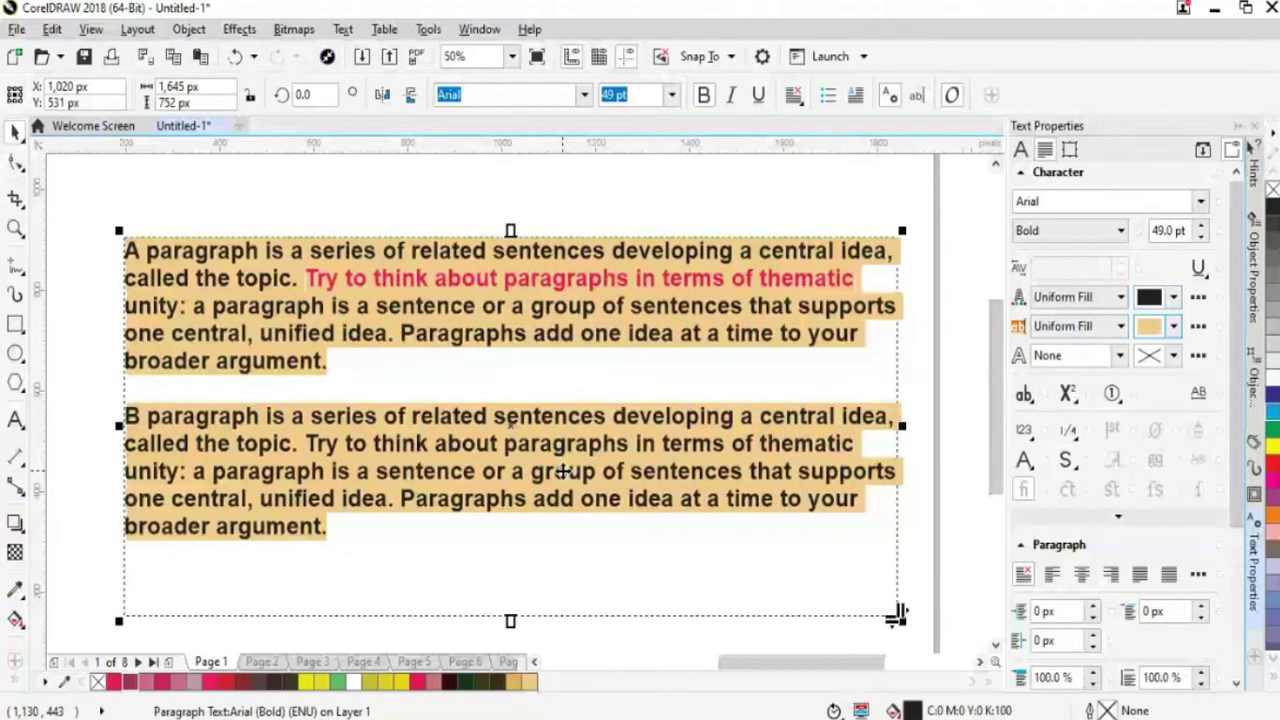
Remove the paragraph text's background colour by setting its background fill to No Fill.
click(1121, 328)
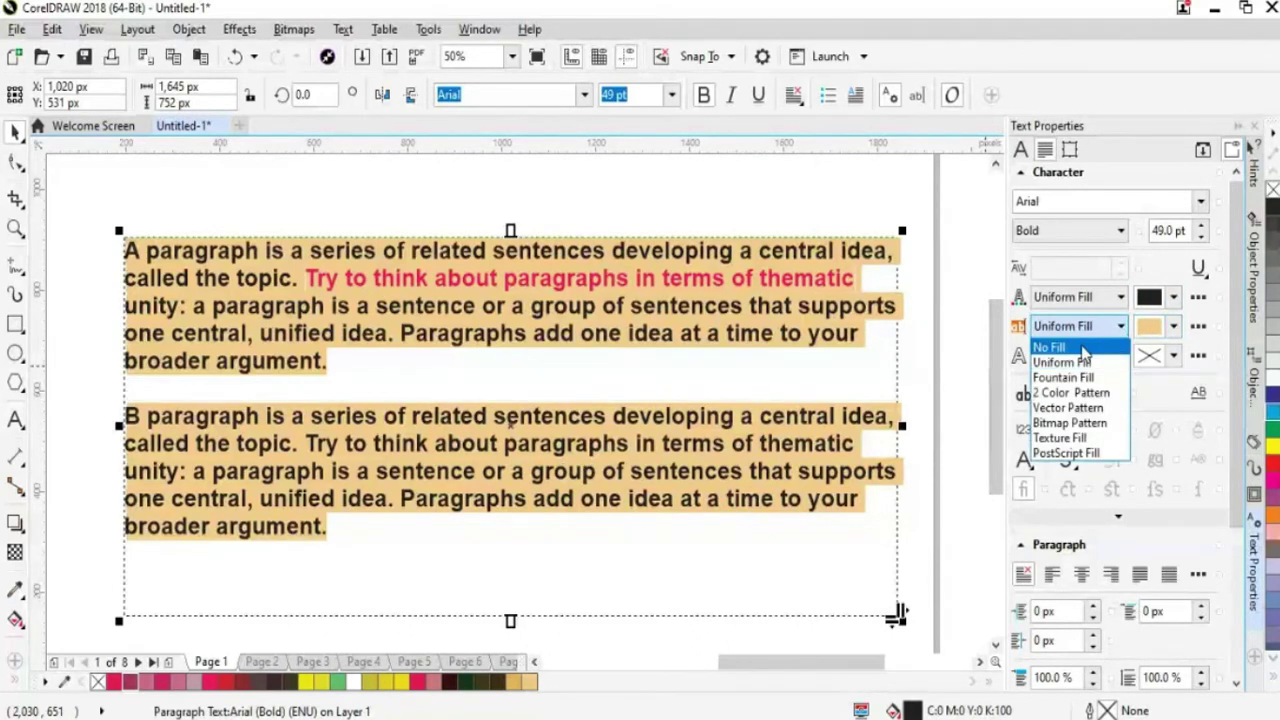
click(1084, 348)
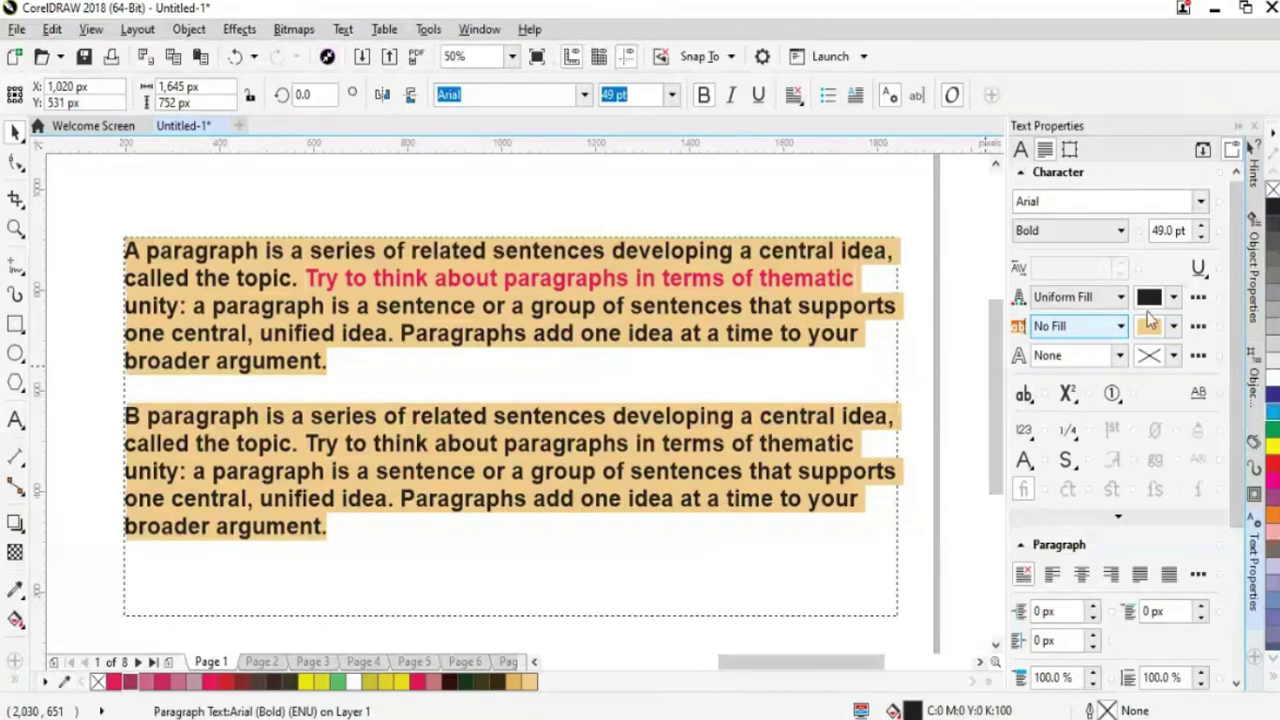
click(750, 490)
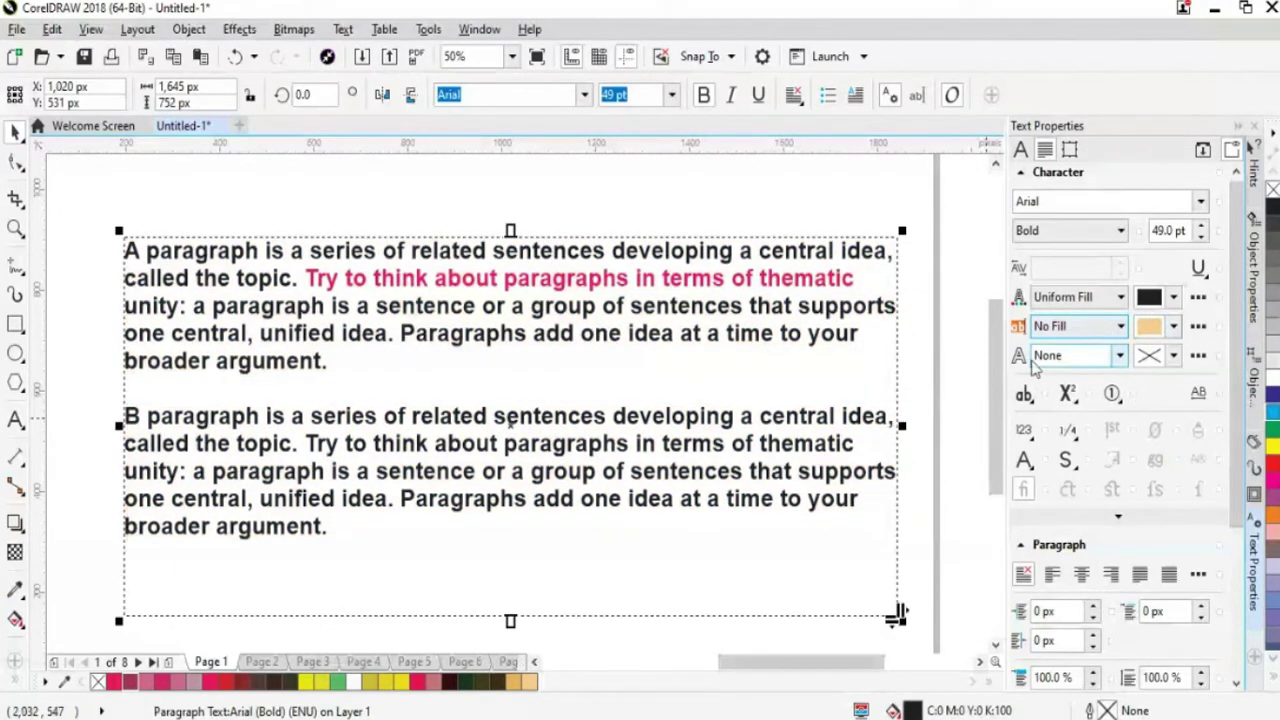
Look through the colour viewers and palettes in the paragraph text's Edit Fill settings without applying a new colour.
click(1199, 301)
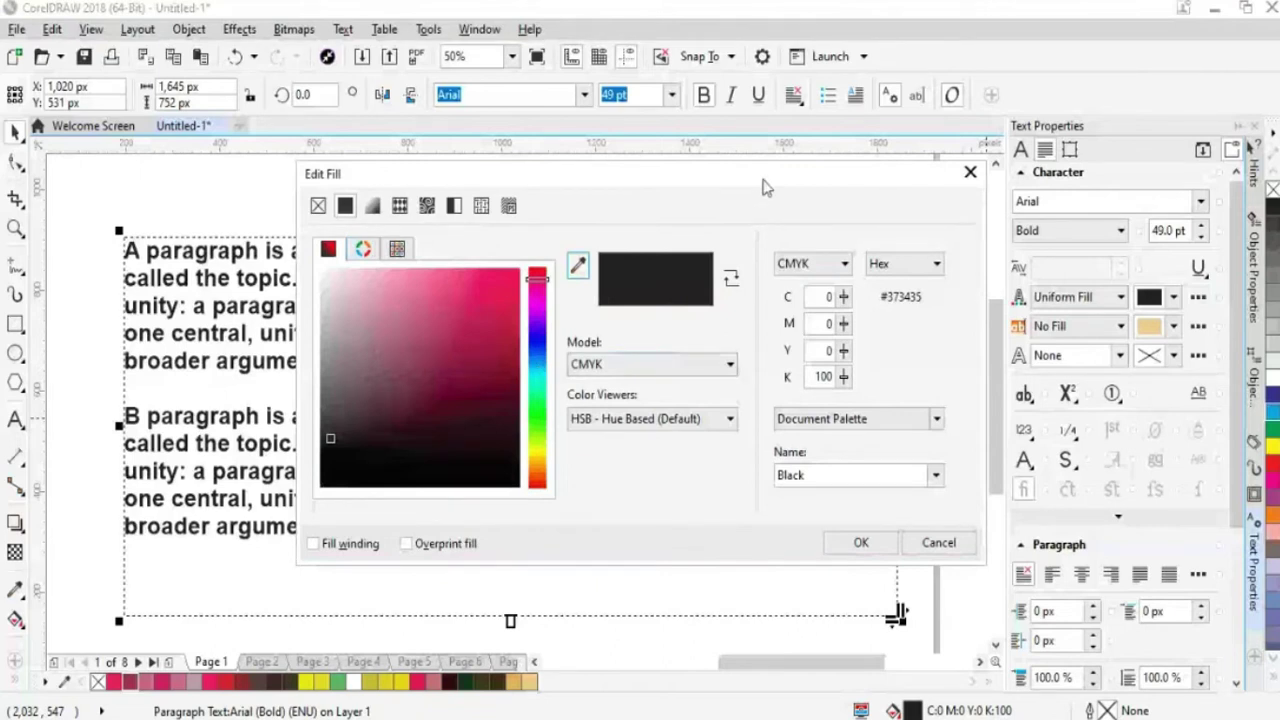
drag(762, 187, 972, 149)
click(573, 211)
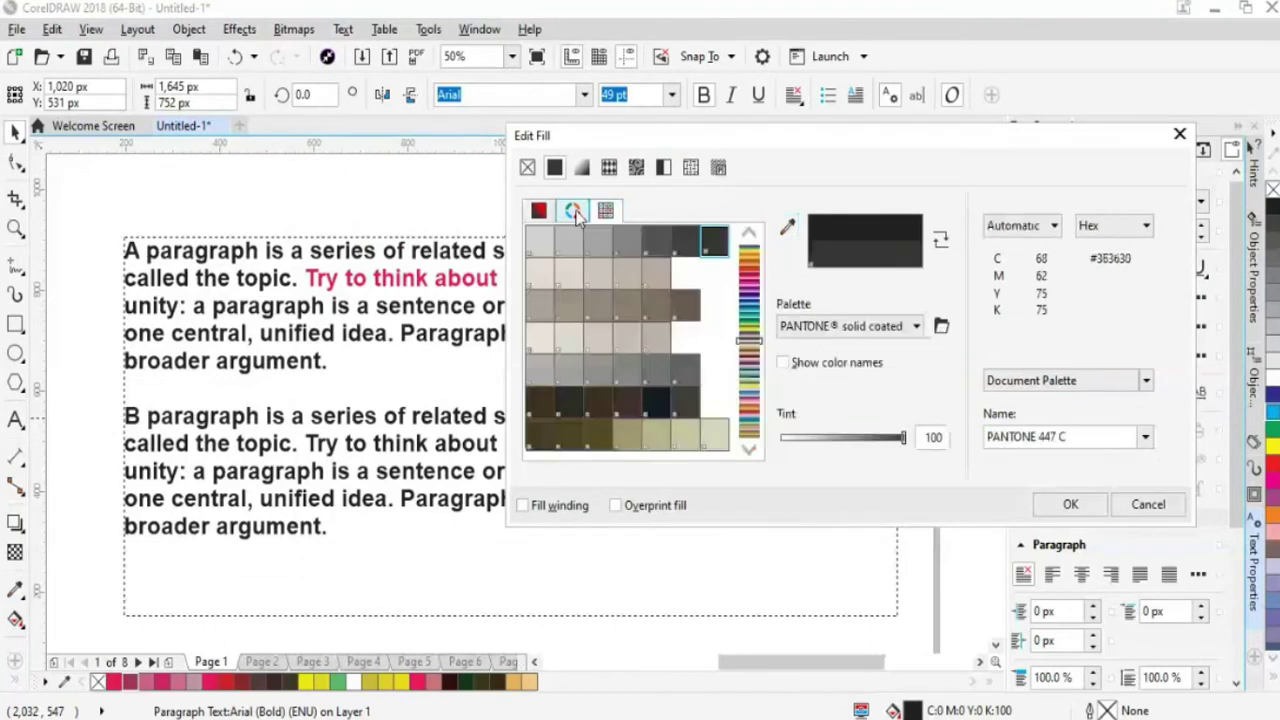
click(574, 212)
click(548, 213)
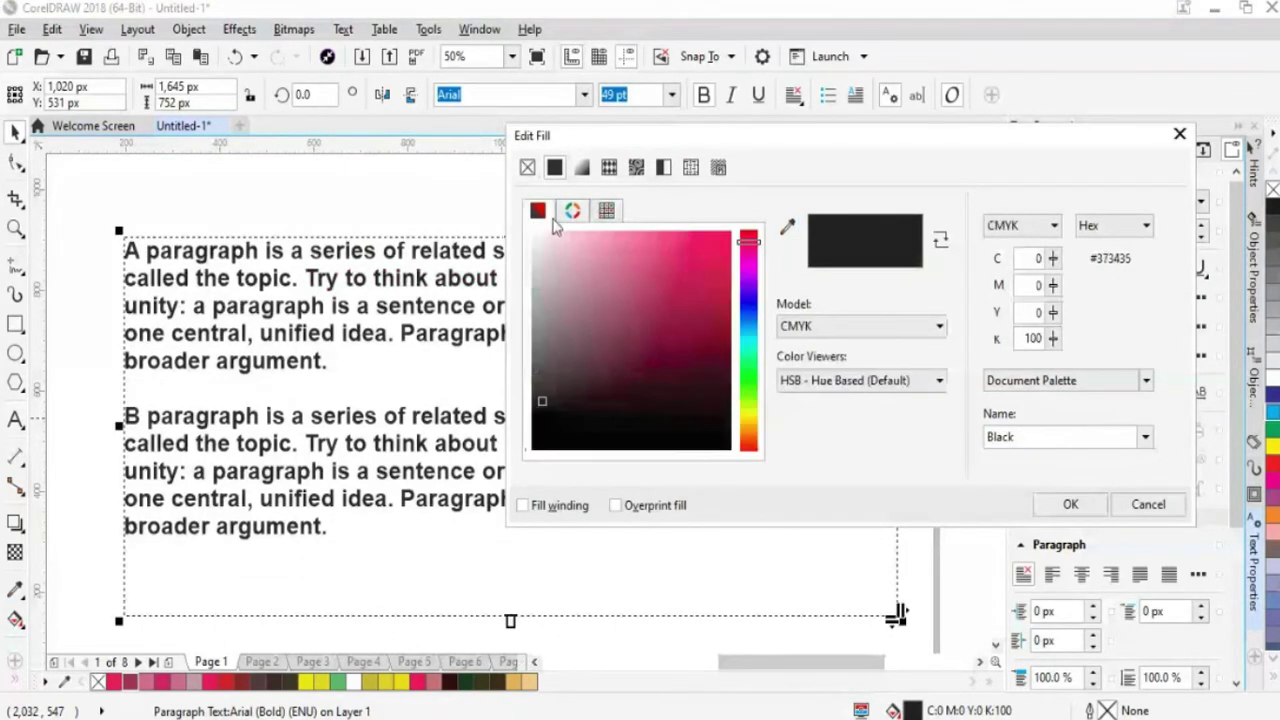
click(1178, 136)
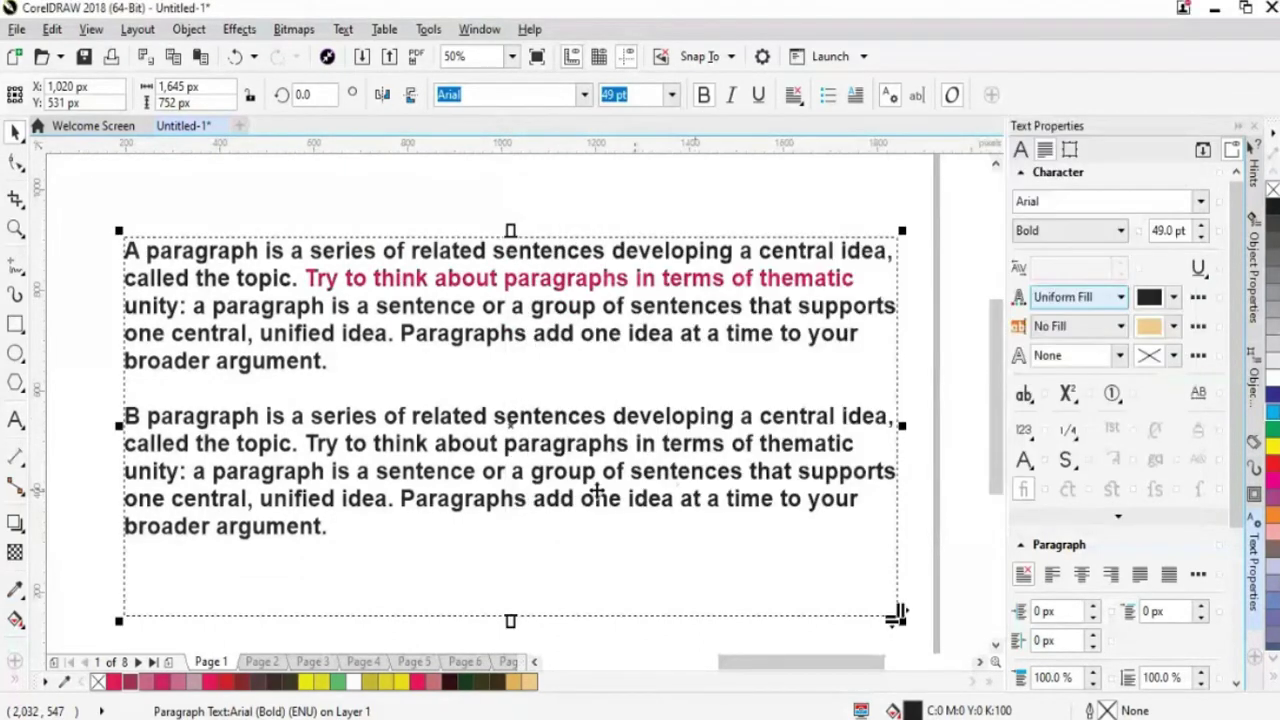
click(110, 220)
click(303, 358)
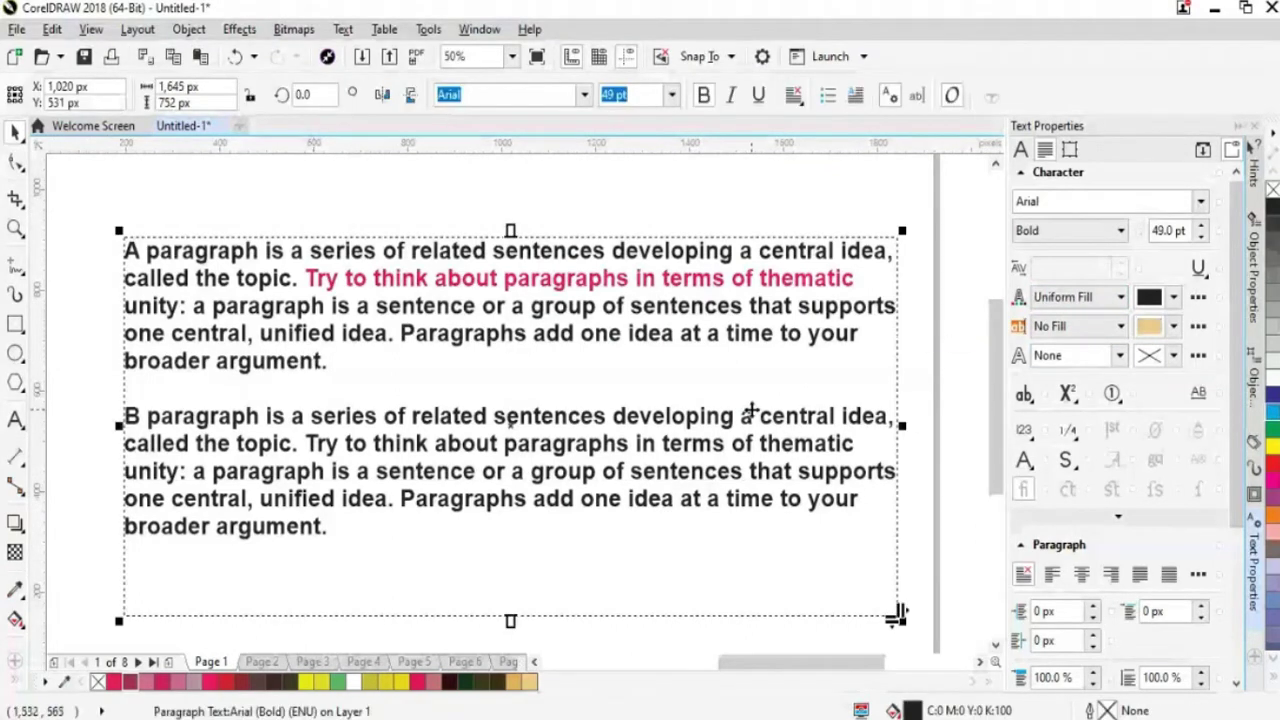
Try a dark red background fill, C22 M98 Y98 K14, behind the whole paragraph text and undo it.
click(1078, 326)
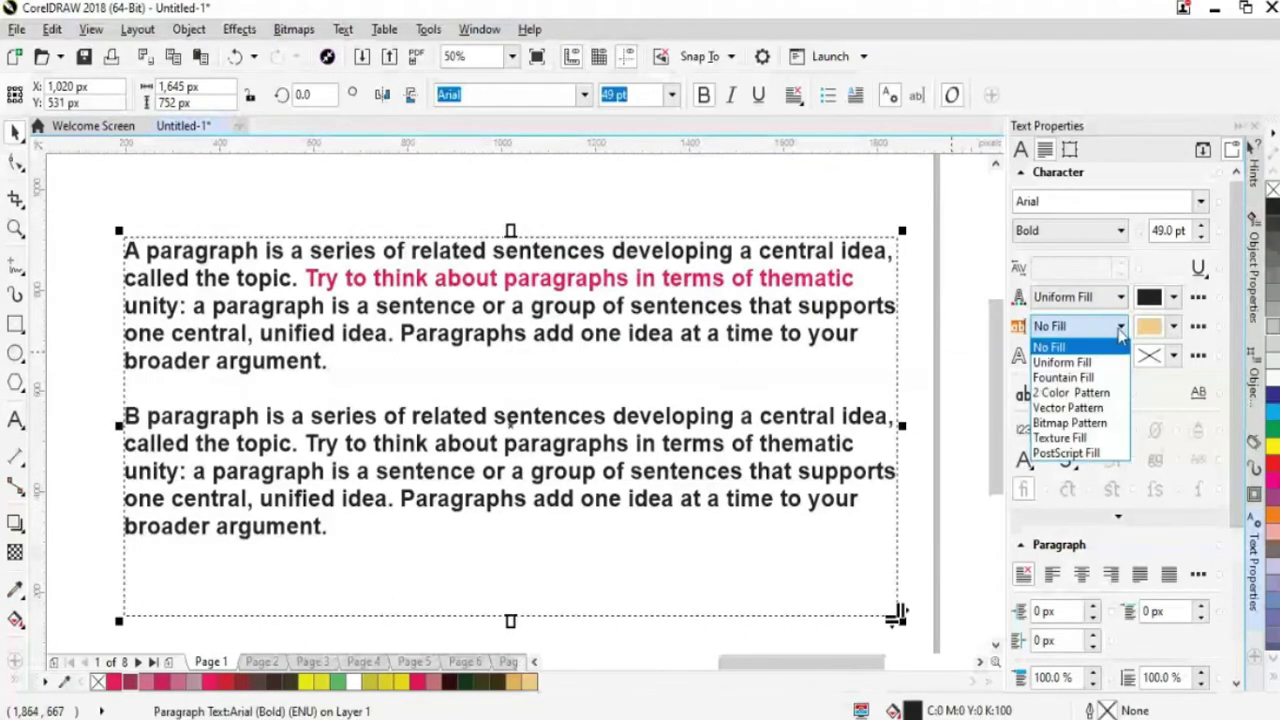
click(1173, 326)
click(1173, 326)
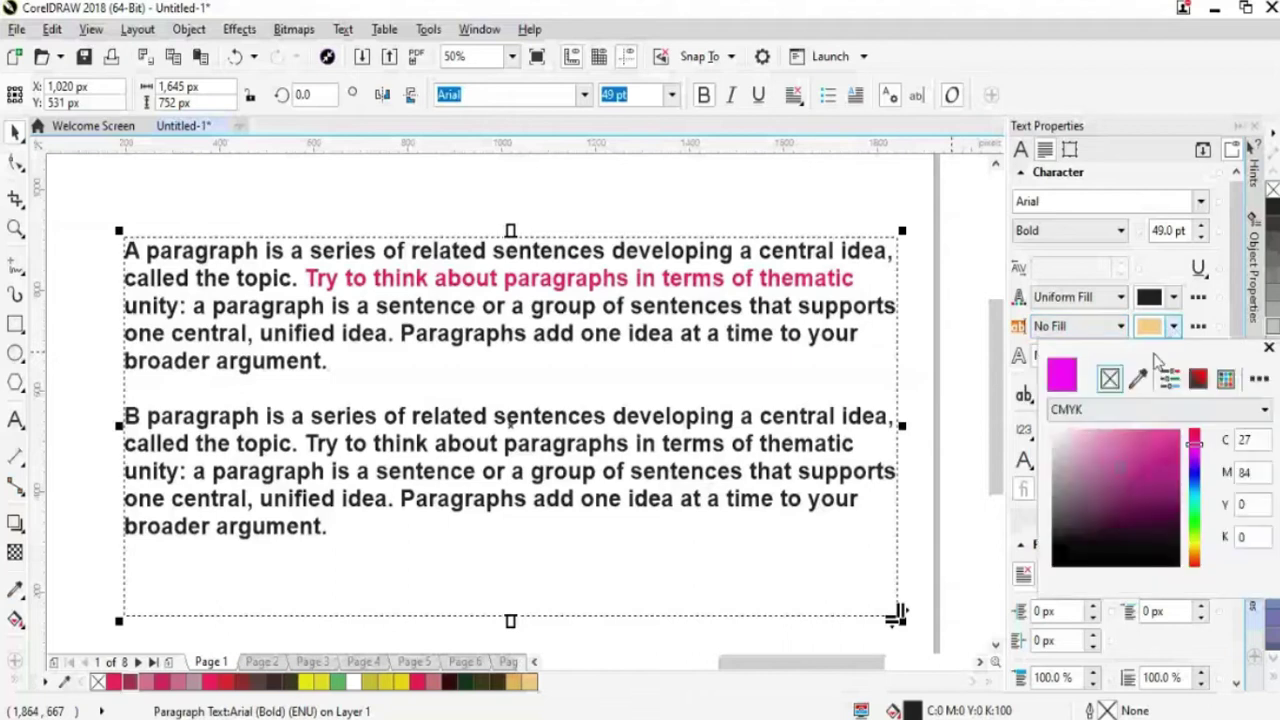
click(1138, 471)
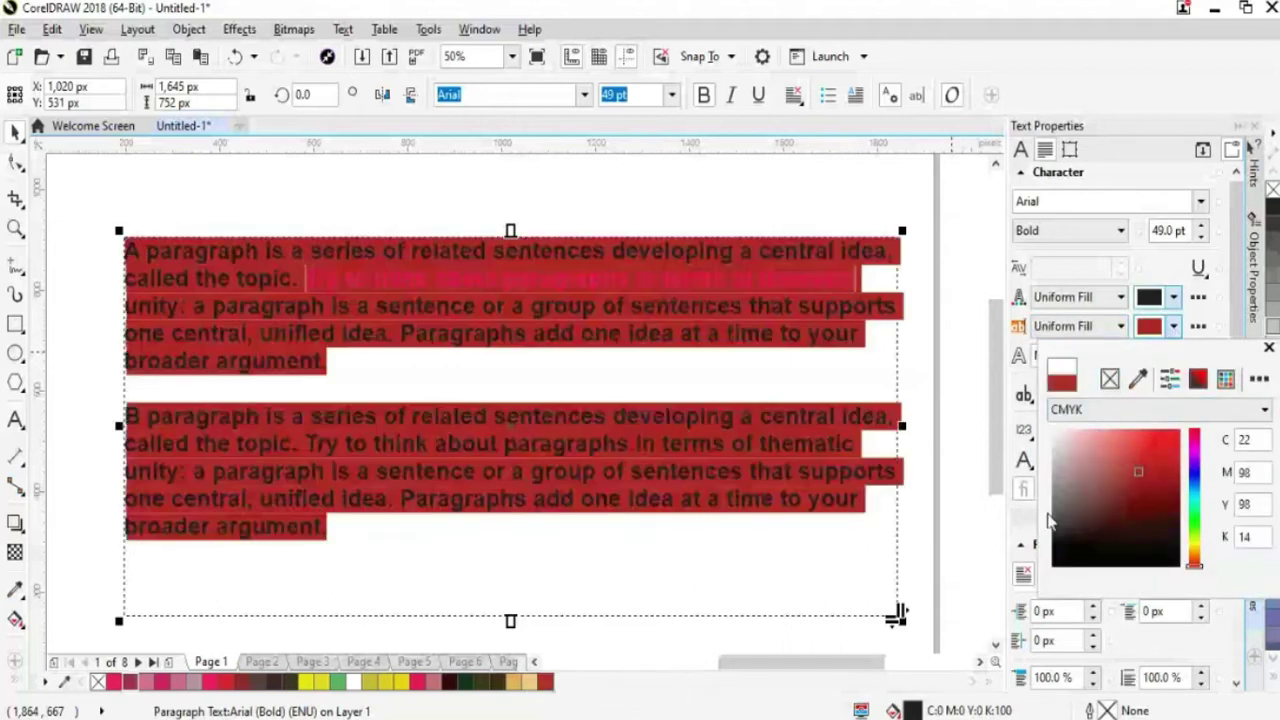
click(615, 432)
key(ctrl+z)
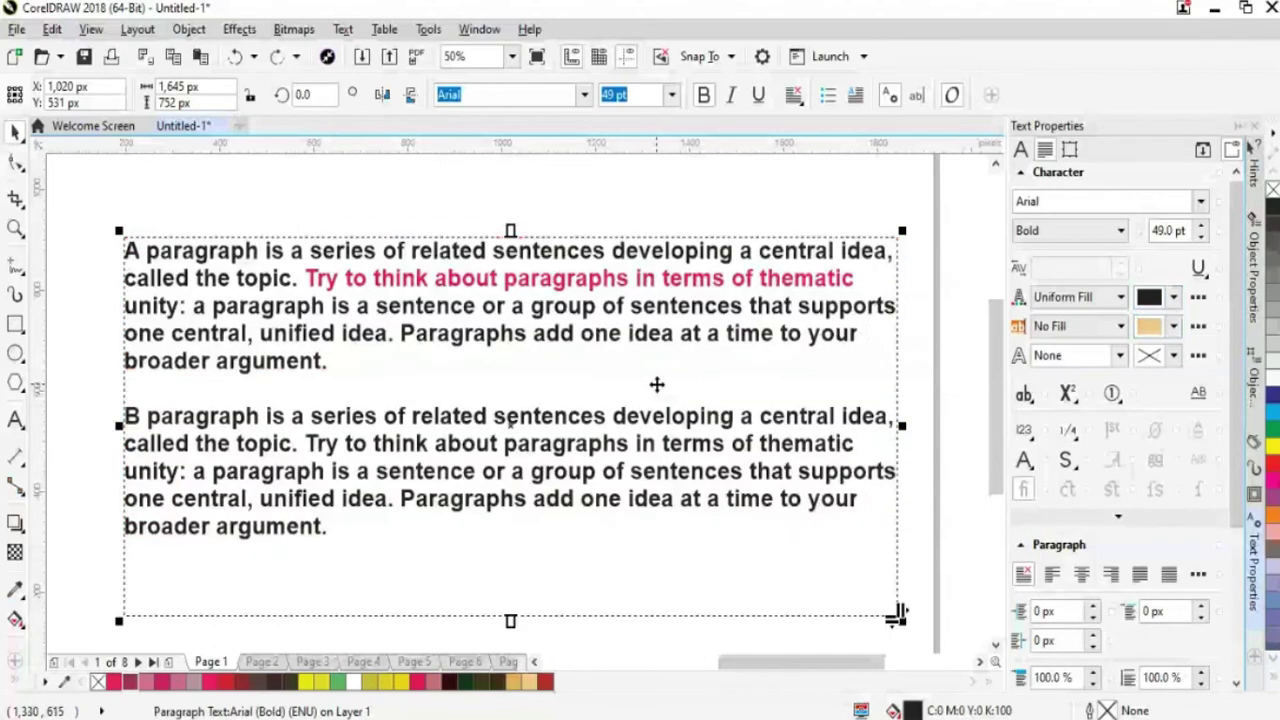
Apply a bright red uniform background fill behind "Paragraphs add one idea at a time to your broader argument." in the first paragraph and leave text editing.
click(15, 420)
drag(400, 333, 879, 360)
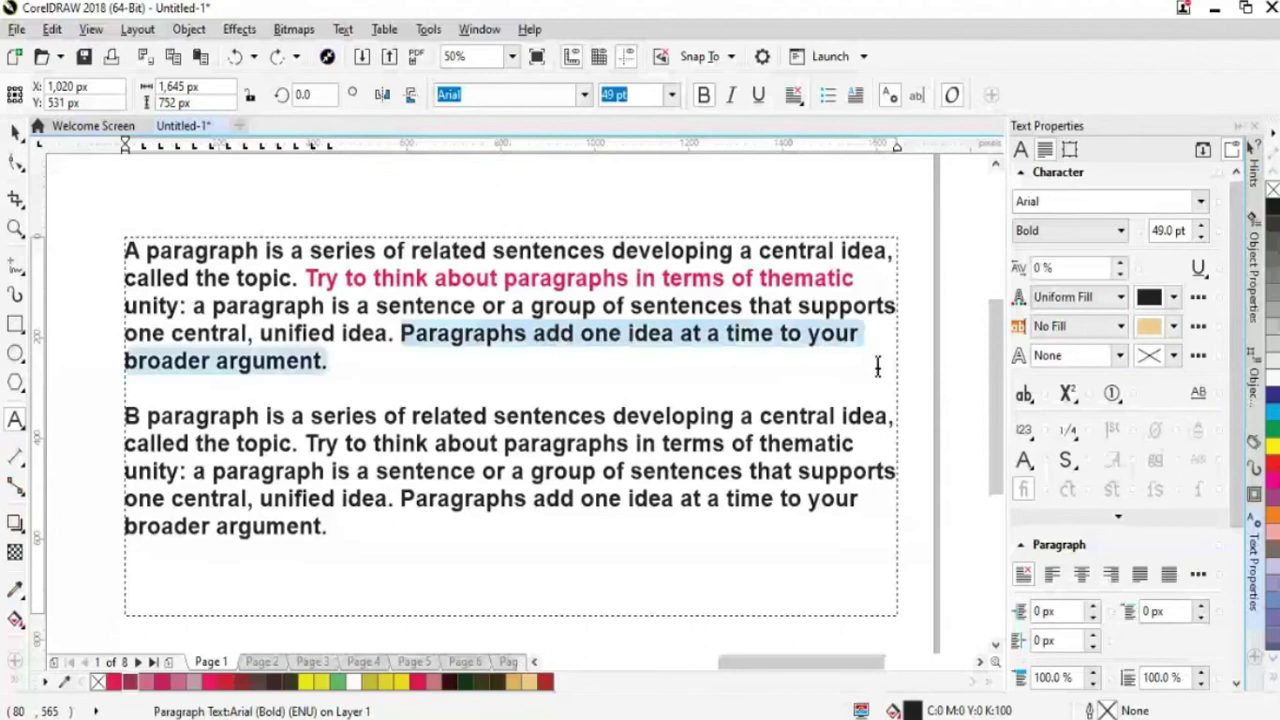
click(1121, 328)
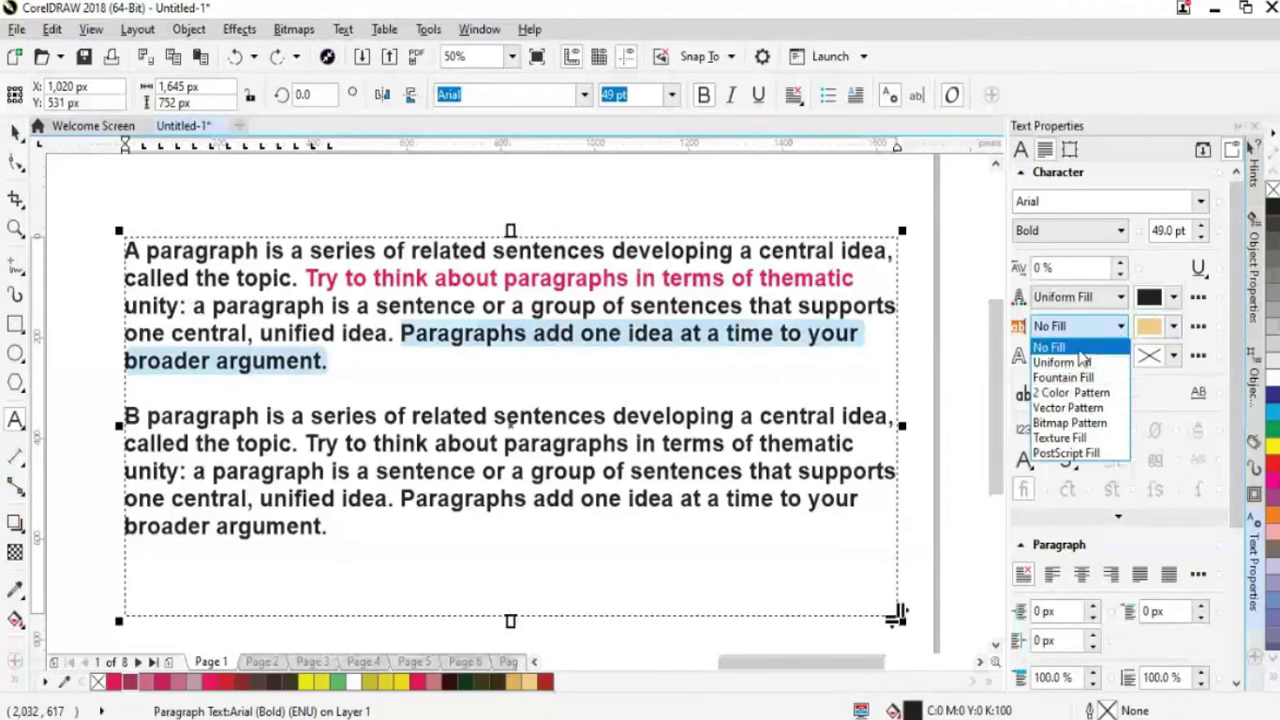
click(1095, 347)
click(1173, 327)
click(1193, 563)
click(1124, 455)
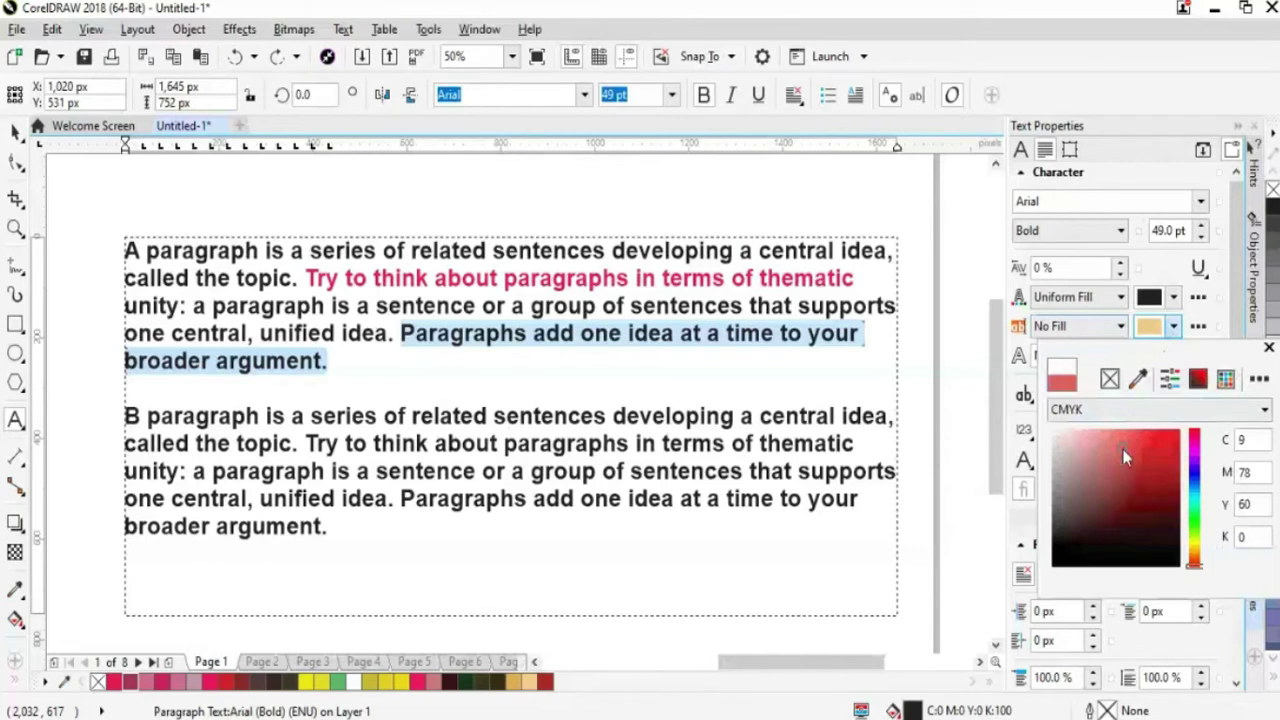
click(896, 614)
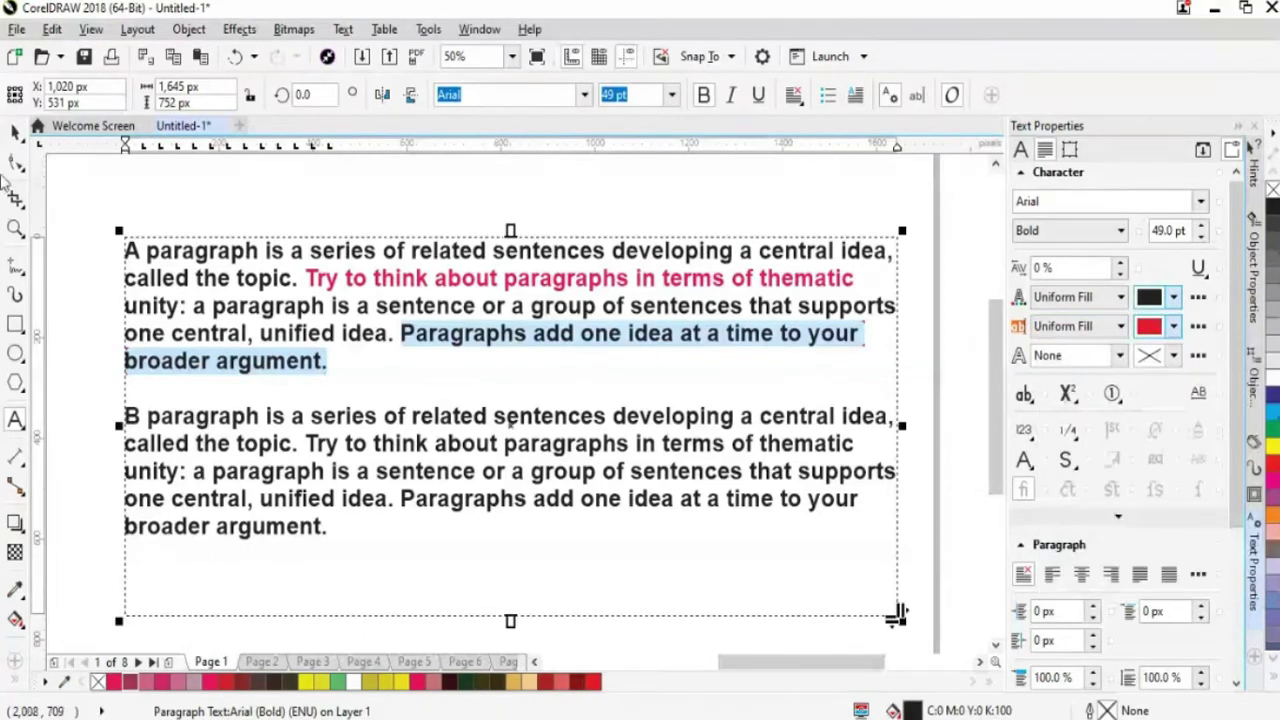
click(15, 132)
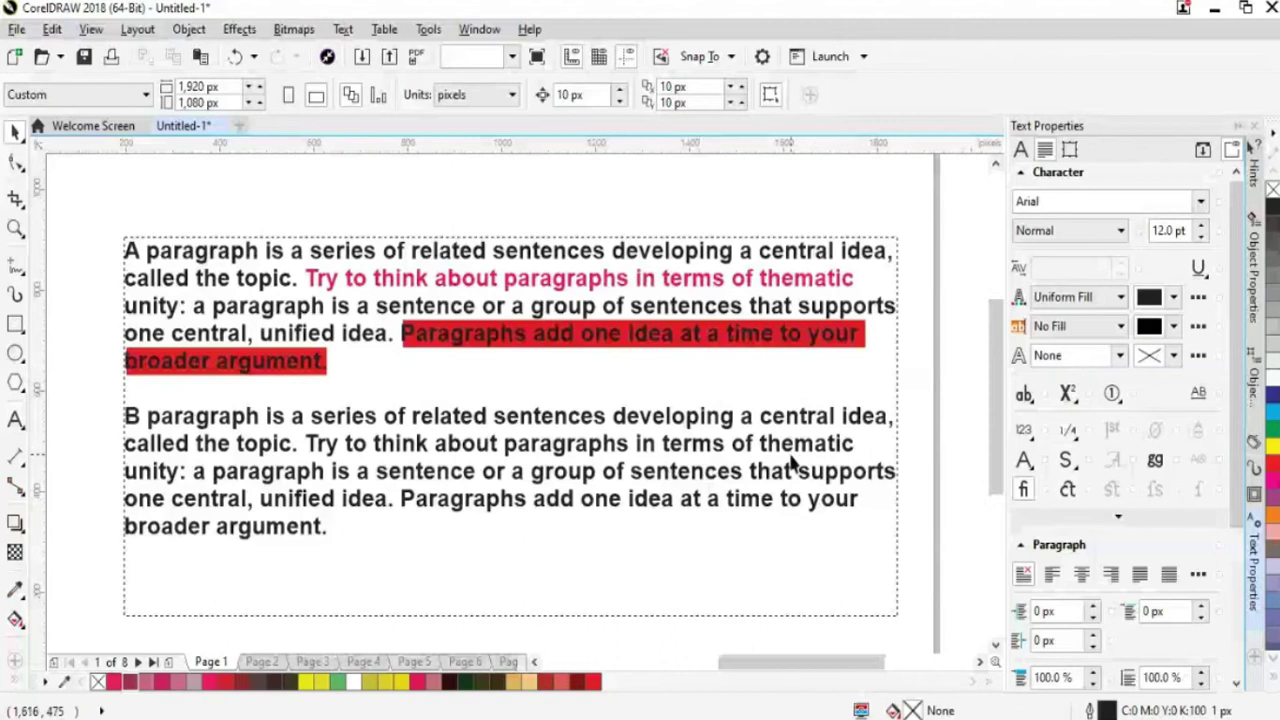
Try All Caps capitalization on the text of the whole paragraph frame.
scroll(1040, 360, down, 1)
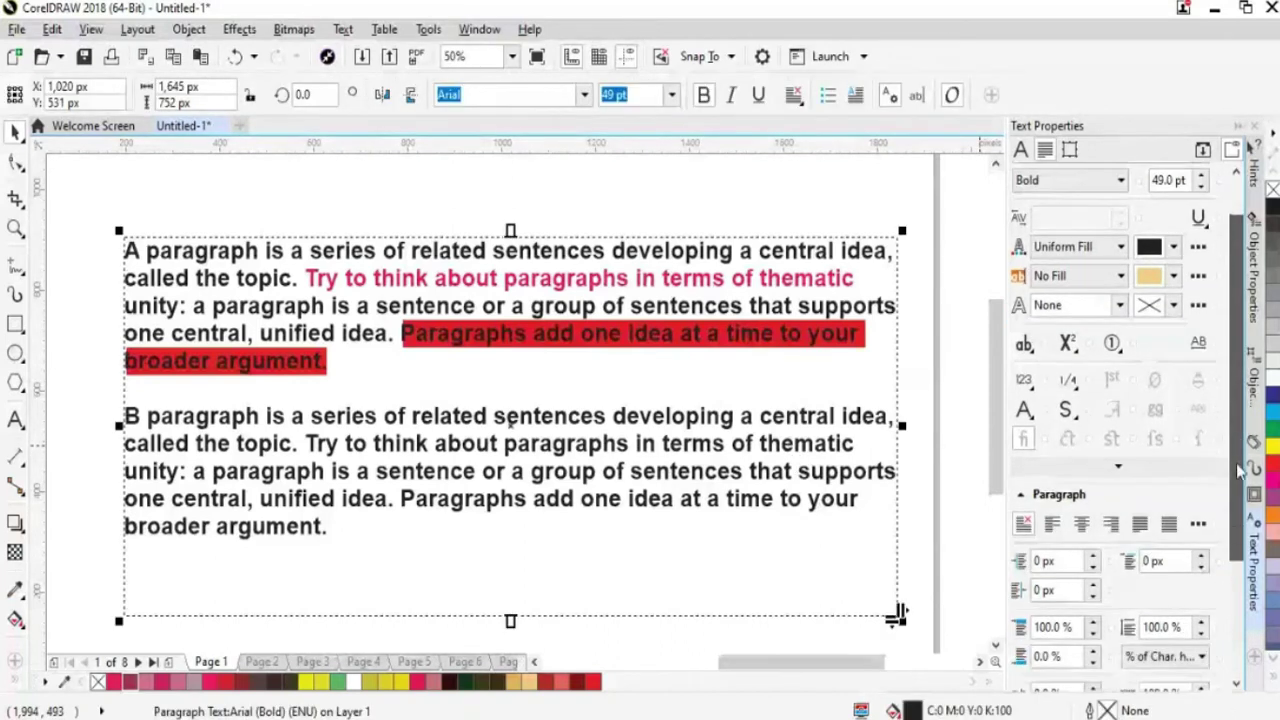
click(1024, 346)
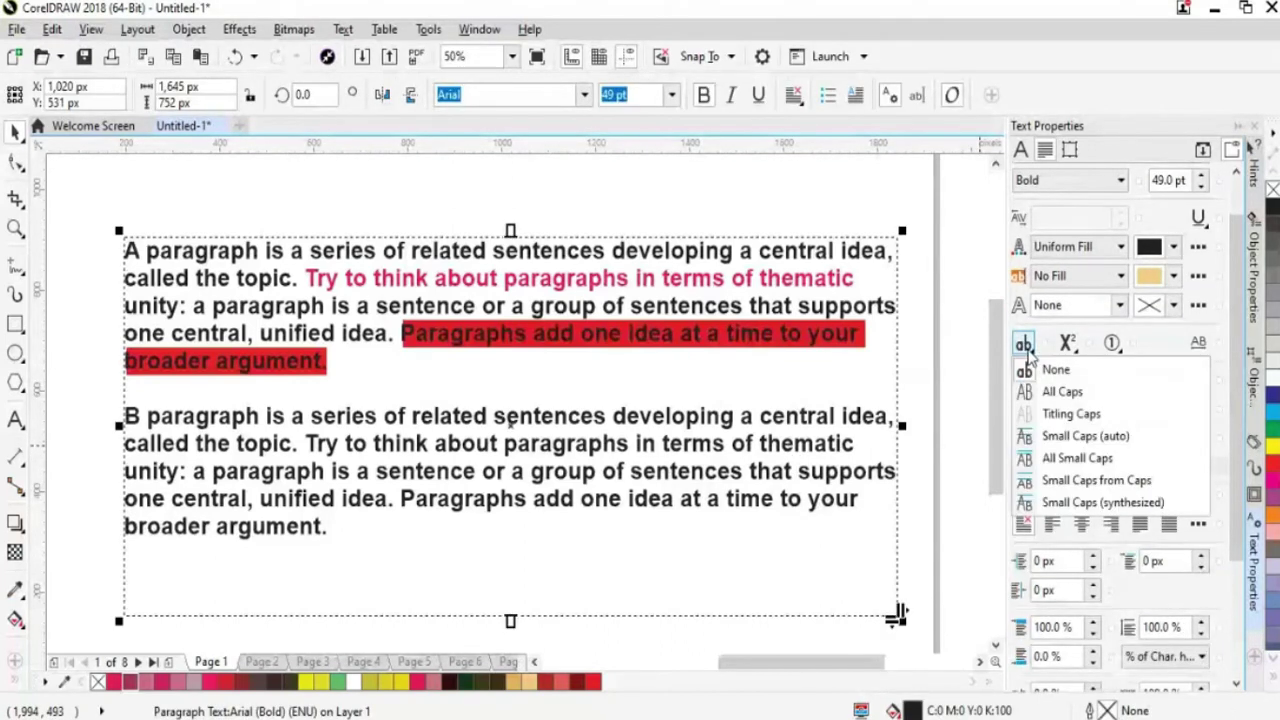
click(1062, 392)
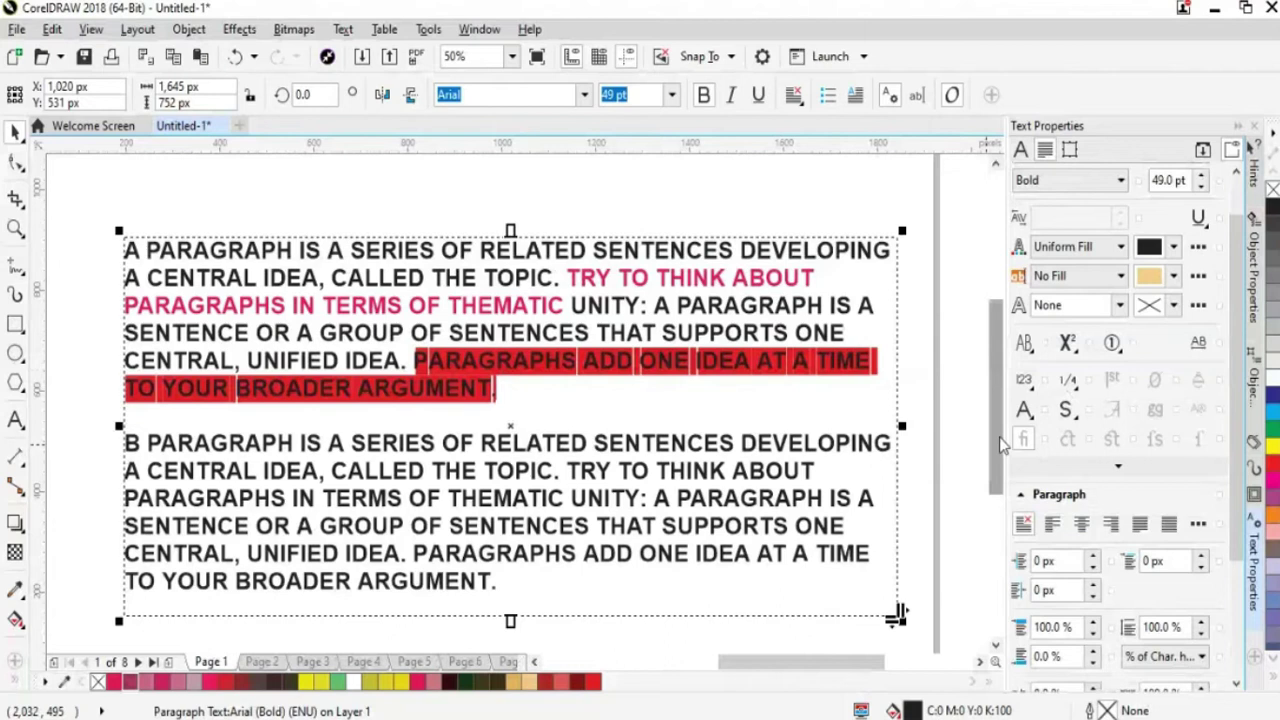
Try small-caps variants including All Small Caps and Small Caps (synthesized) on the paragraph text, and undo the capitalization changes.
scroll(848, 500, down, 2)
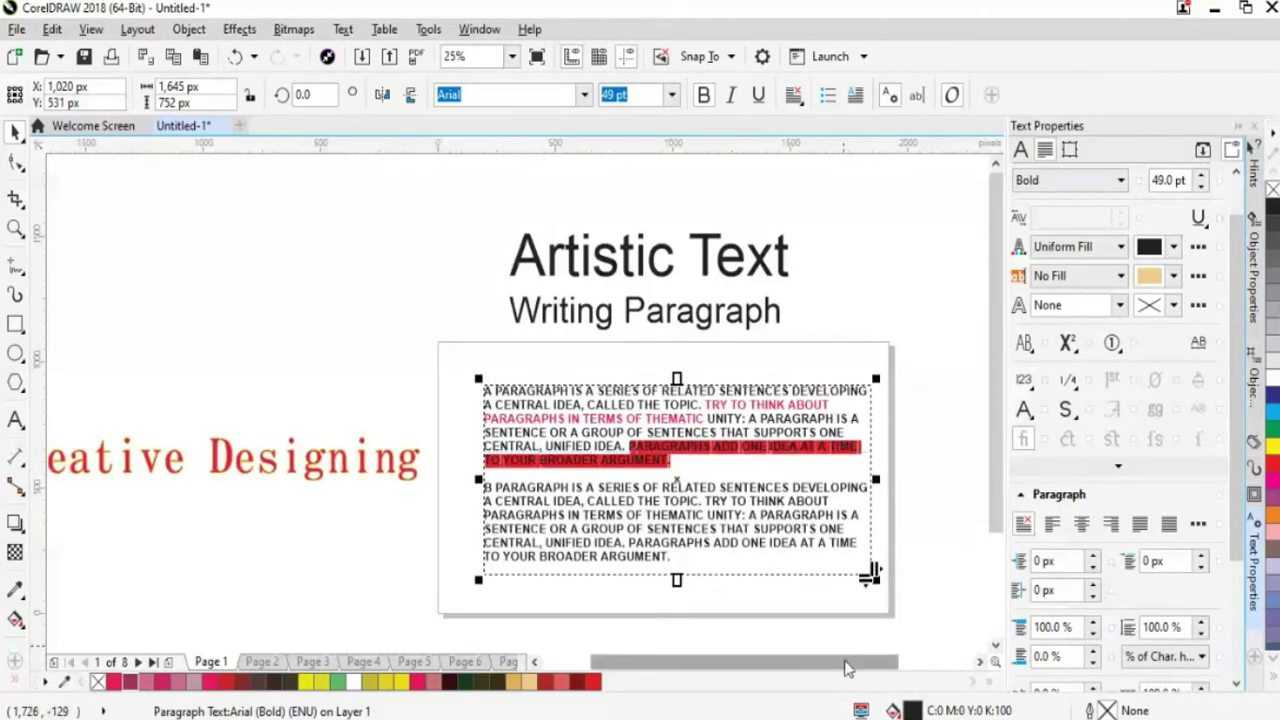
scroll(821, 529, up, 2)
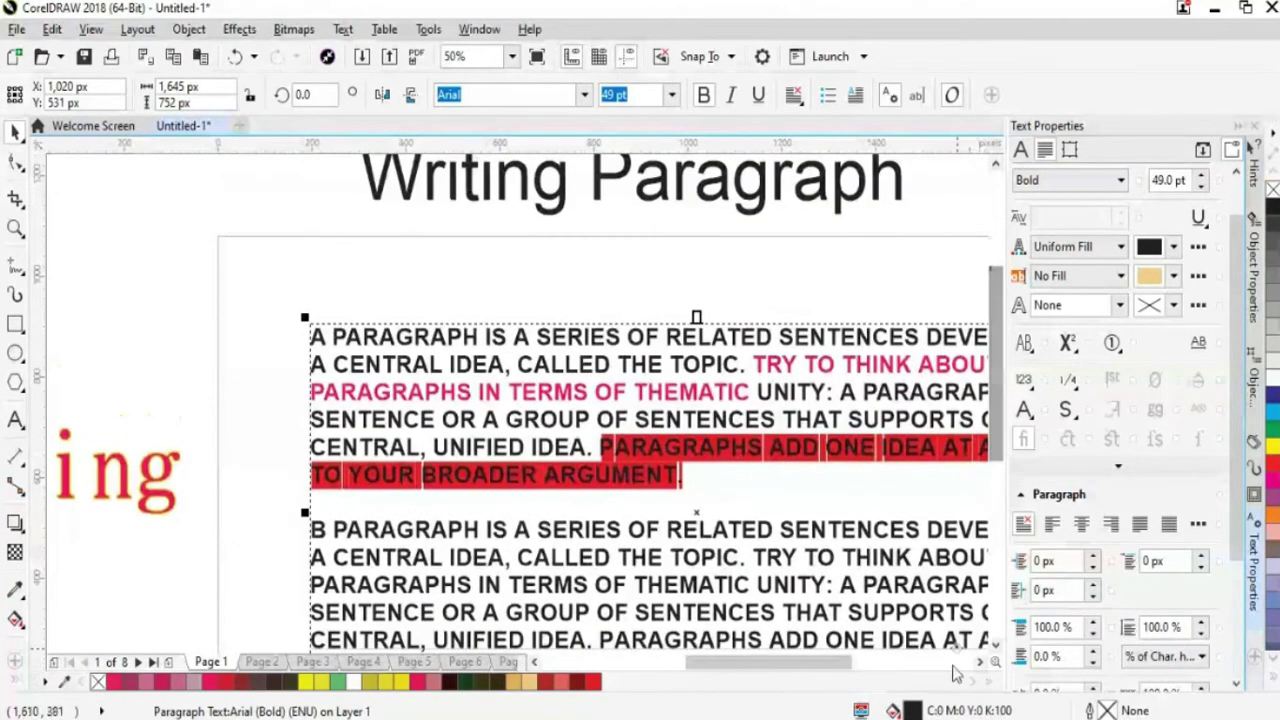
drag(770, 662, 796, 662)
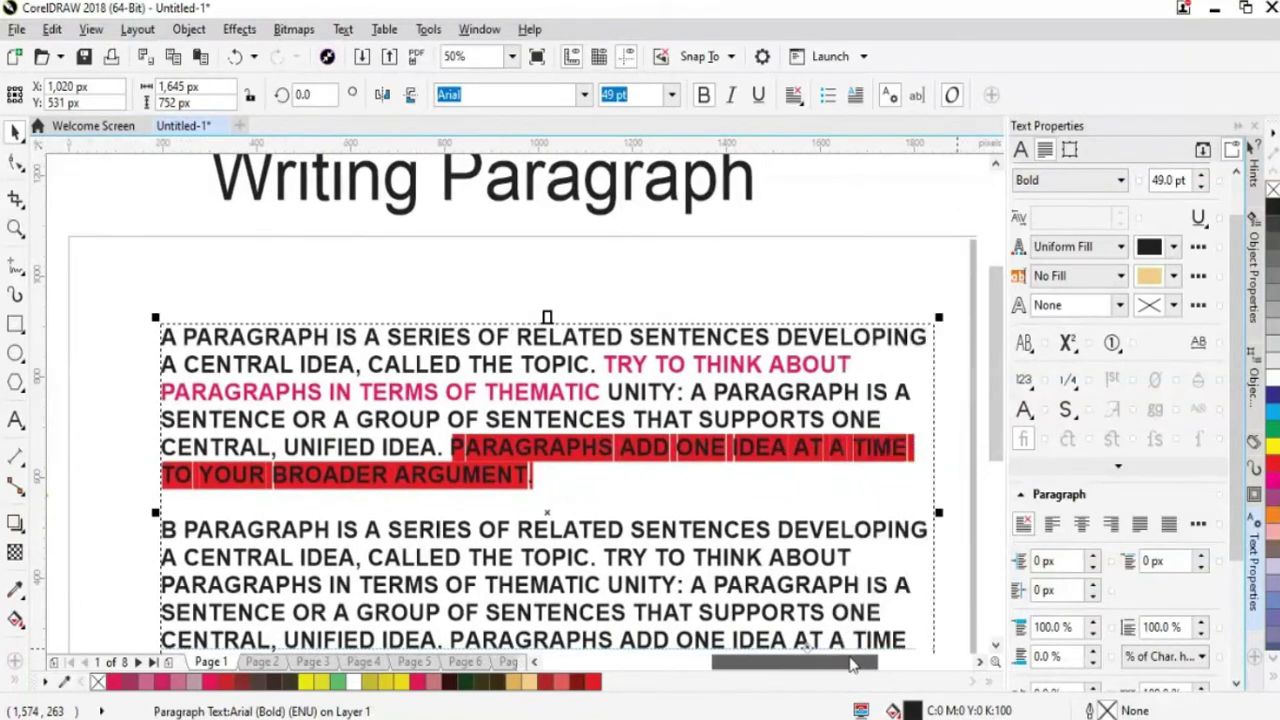
drag(996, 432, 1002, 468)
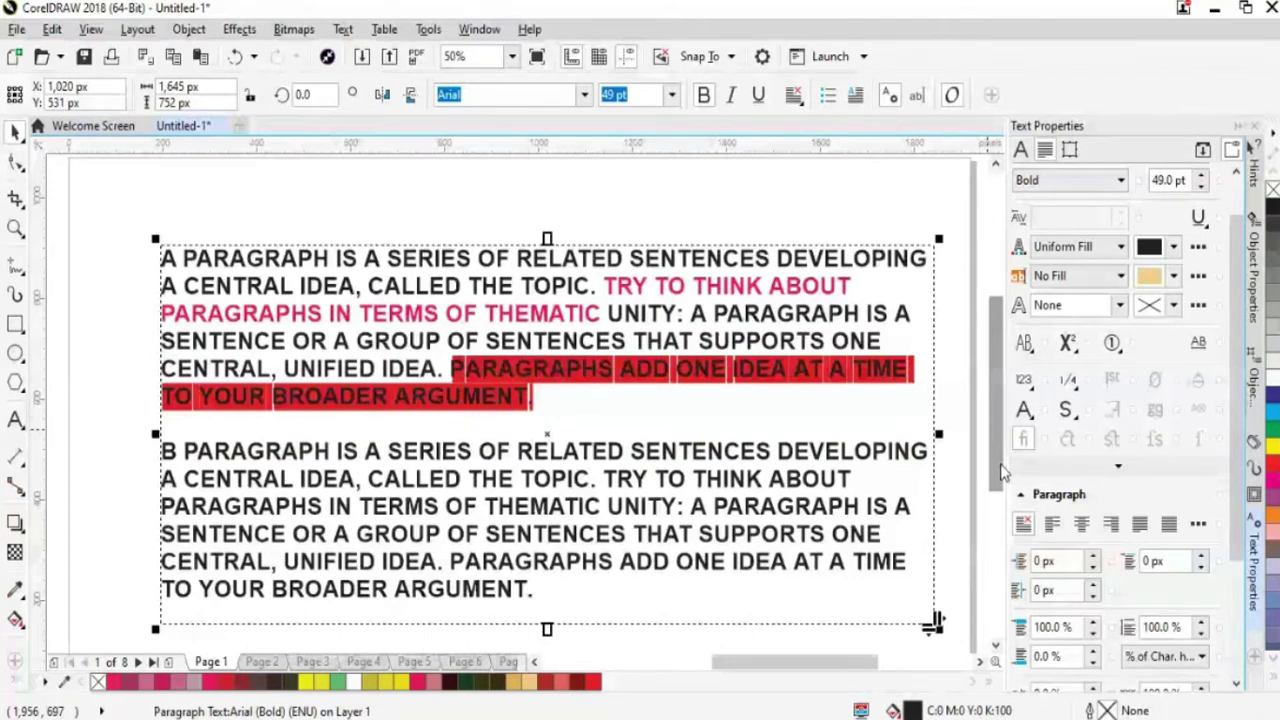
click(1024, 343)
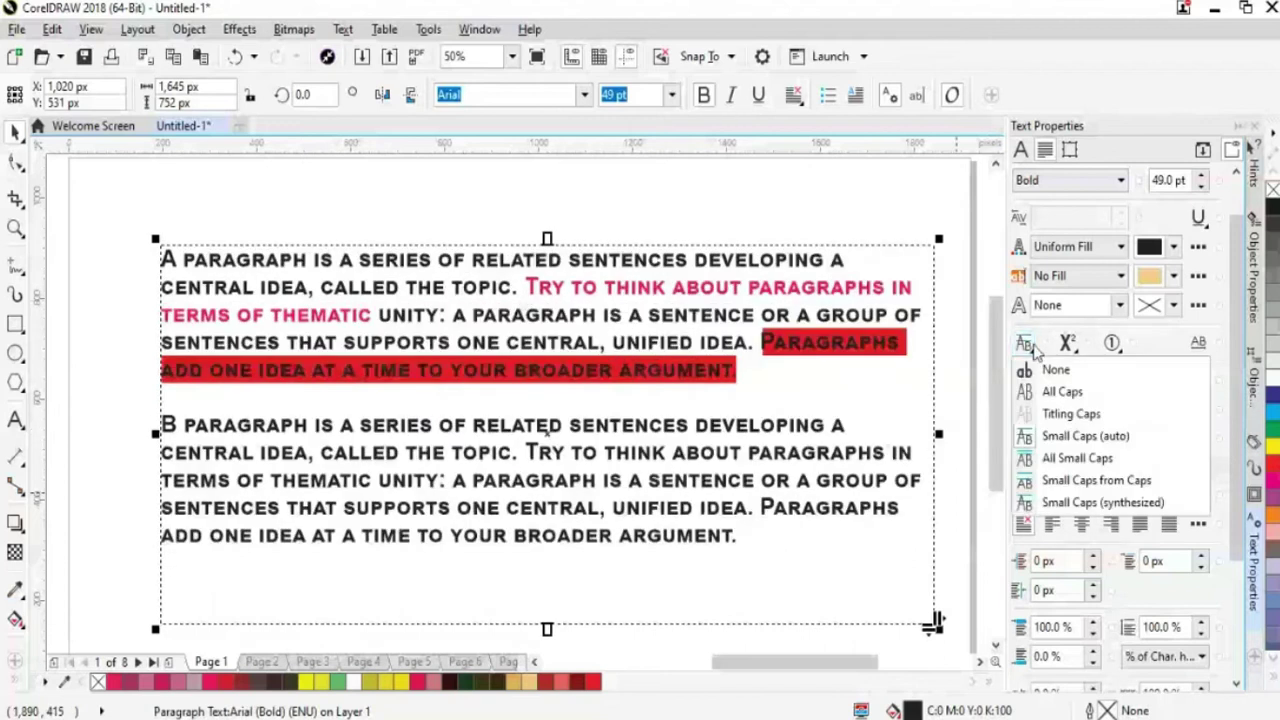
click(1075, 460)
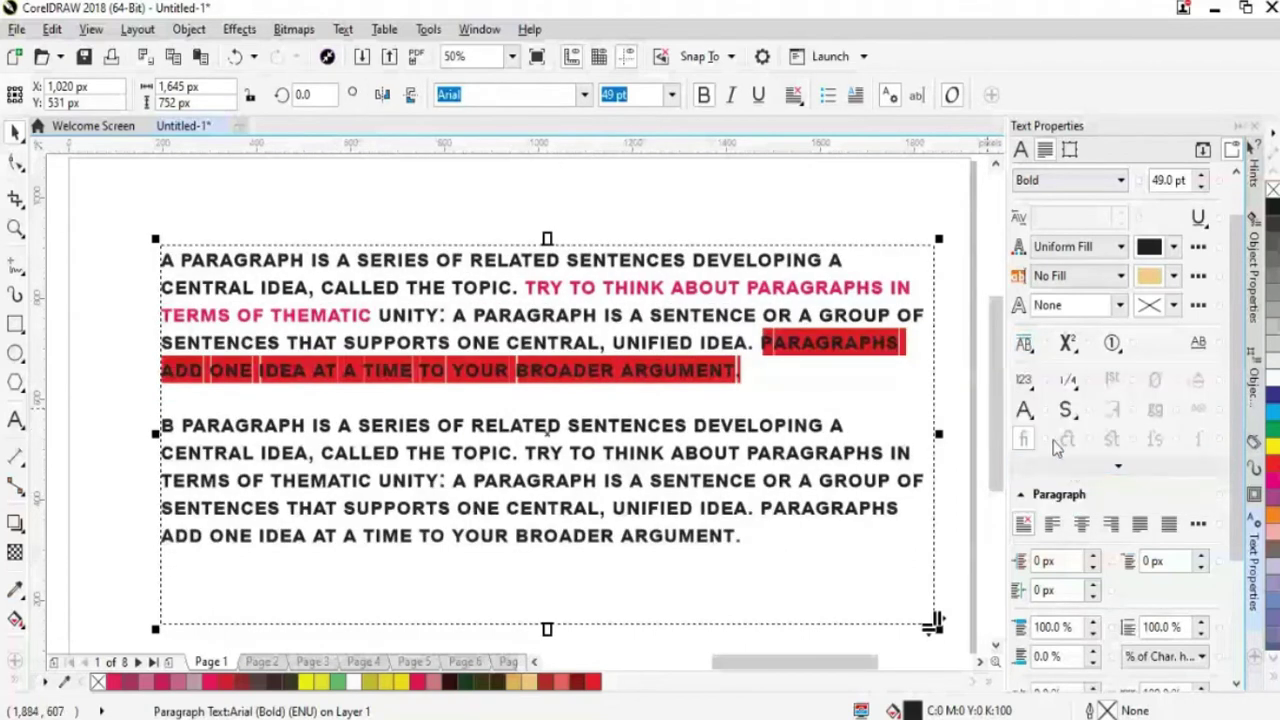
click(1024, 343)
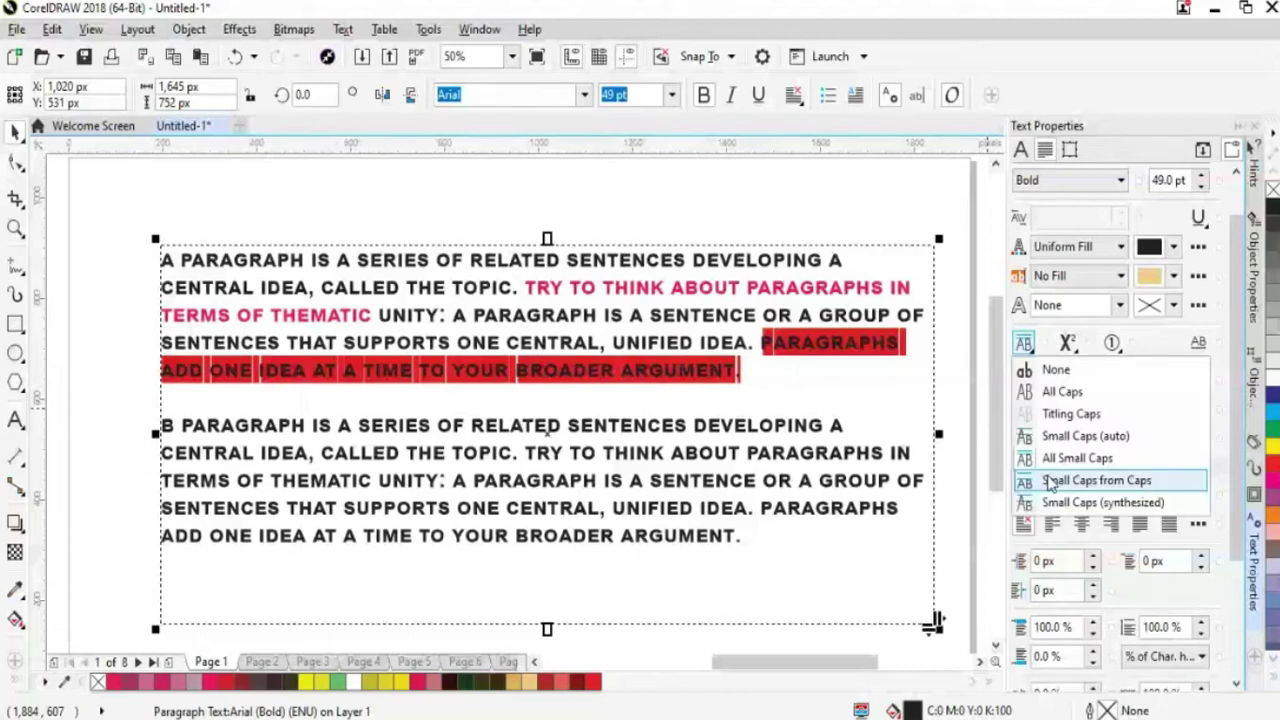
click(1100, 502)
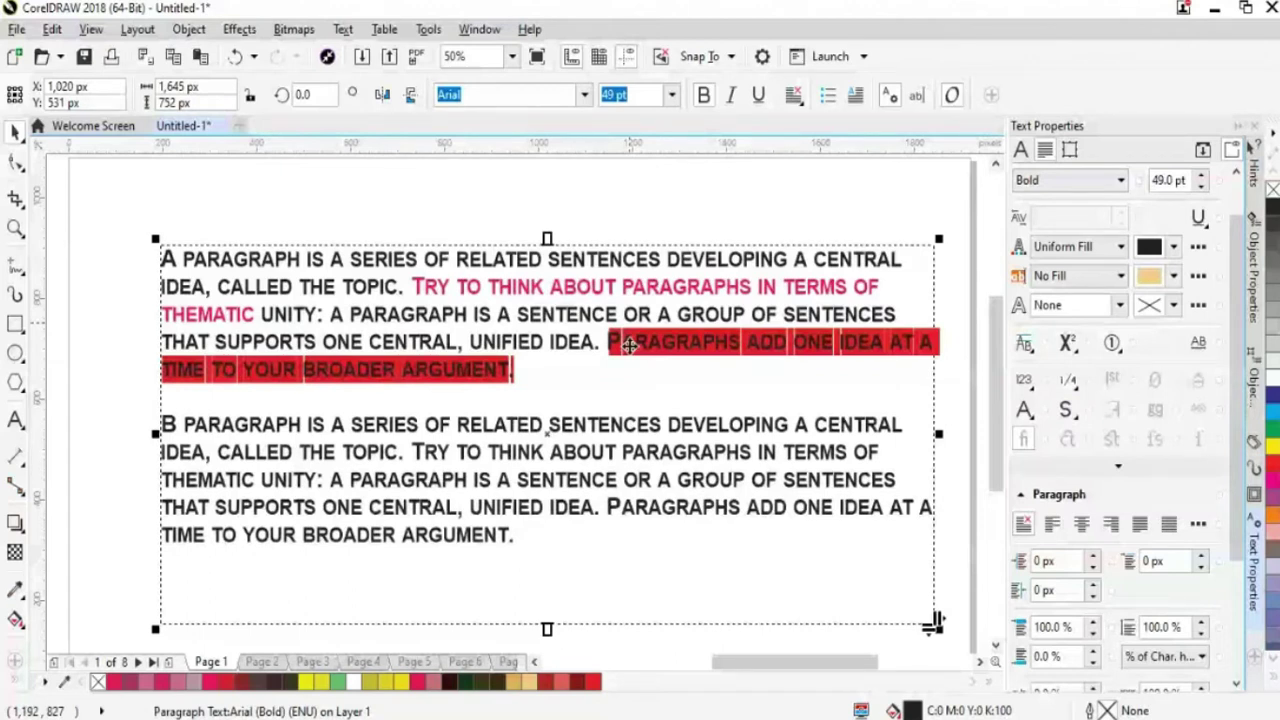
key(ctrl+z)
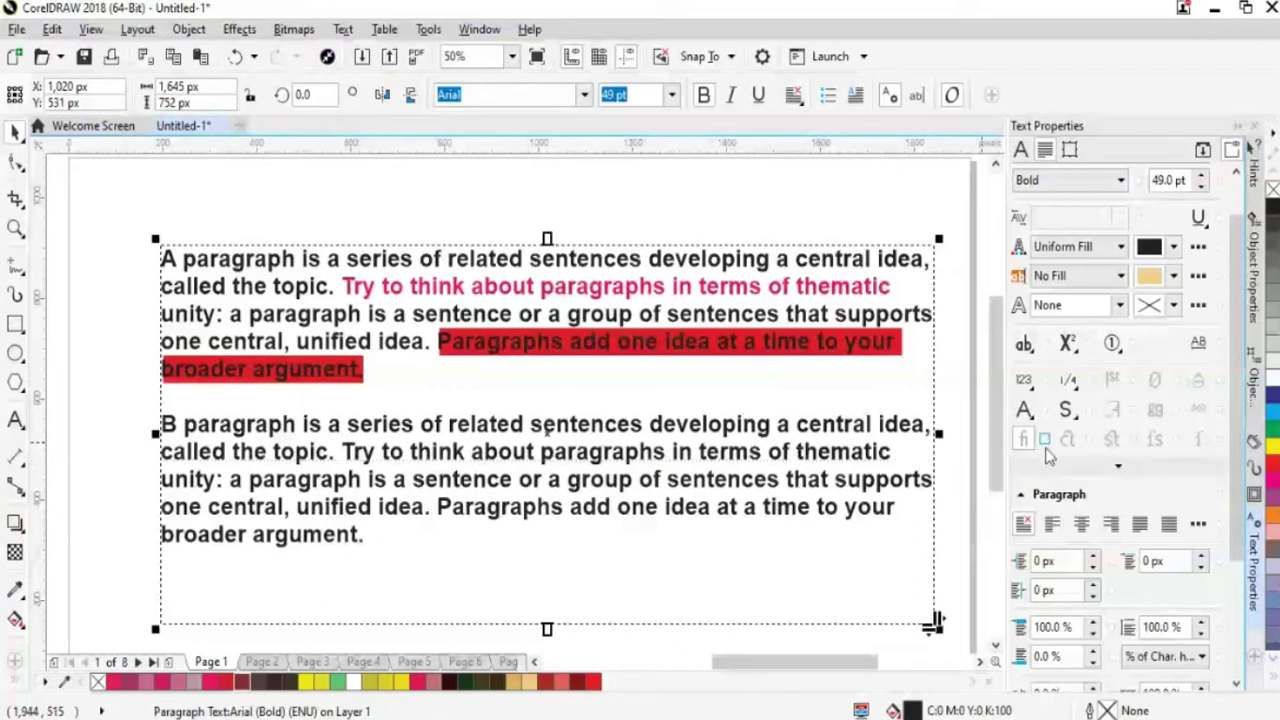
Try superscript and subscript positions on the whole paragraph text, and set the position back to None.
click(1024, 345)
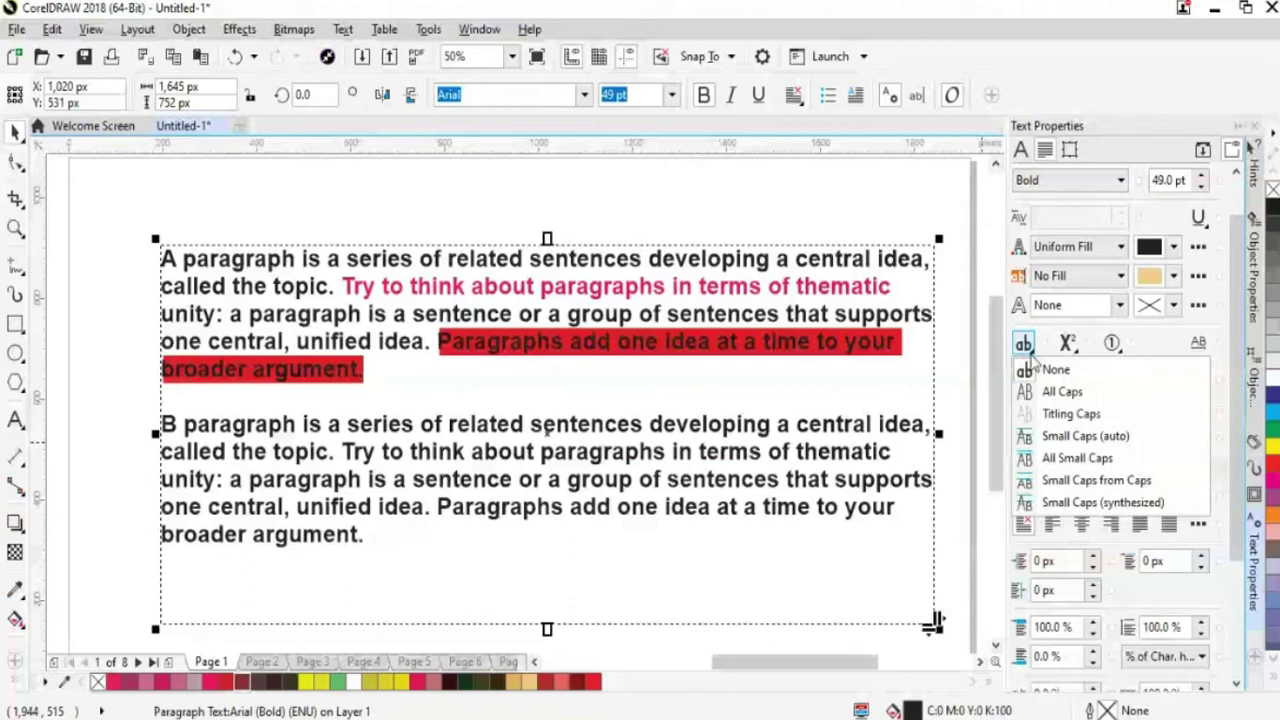
click(1068, 343)
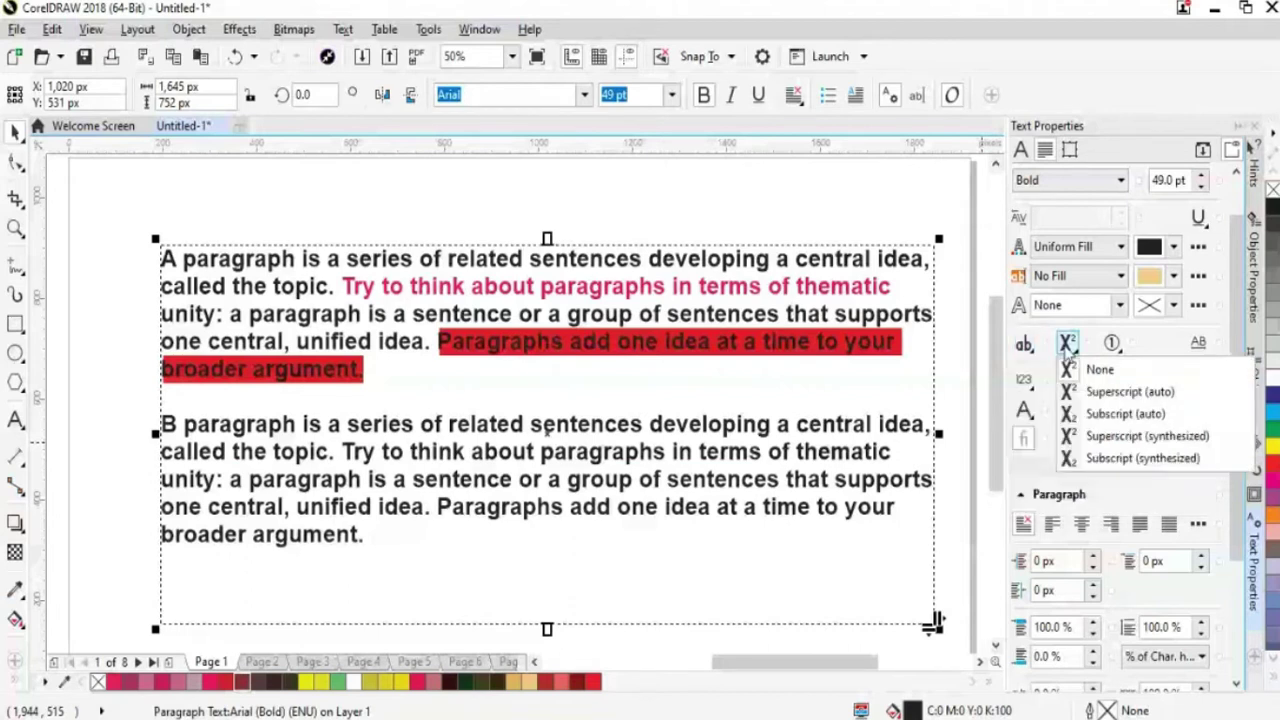
click(1122, 414)
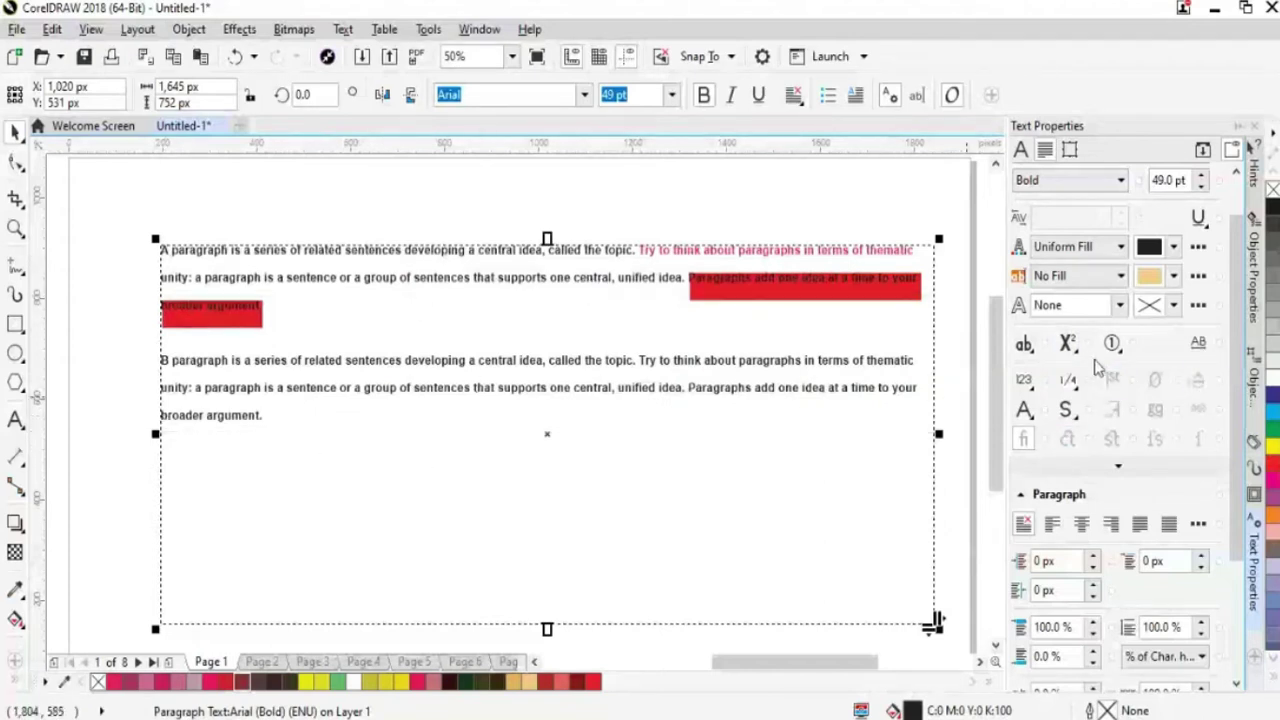
click(1068, 345)
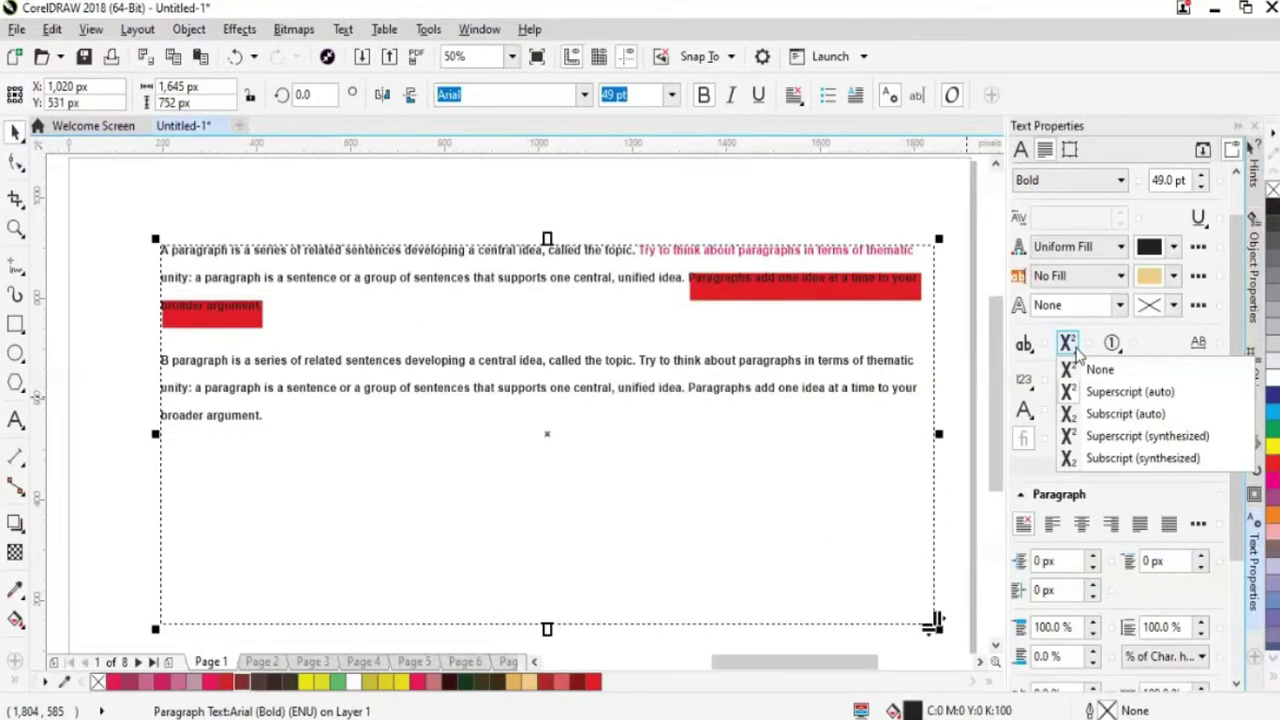
click(1120, 426)
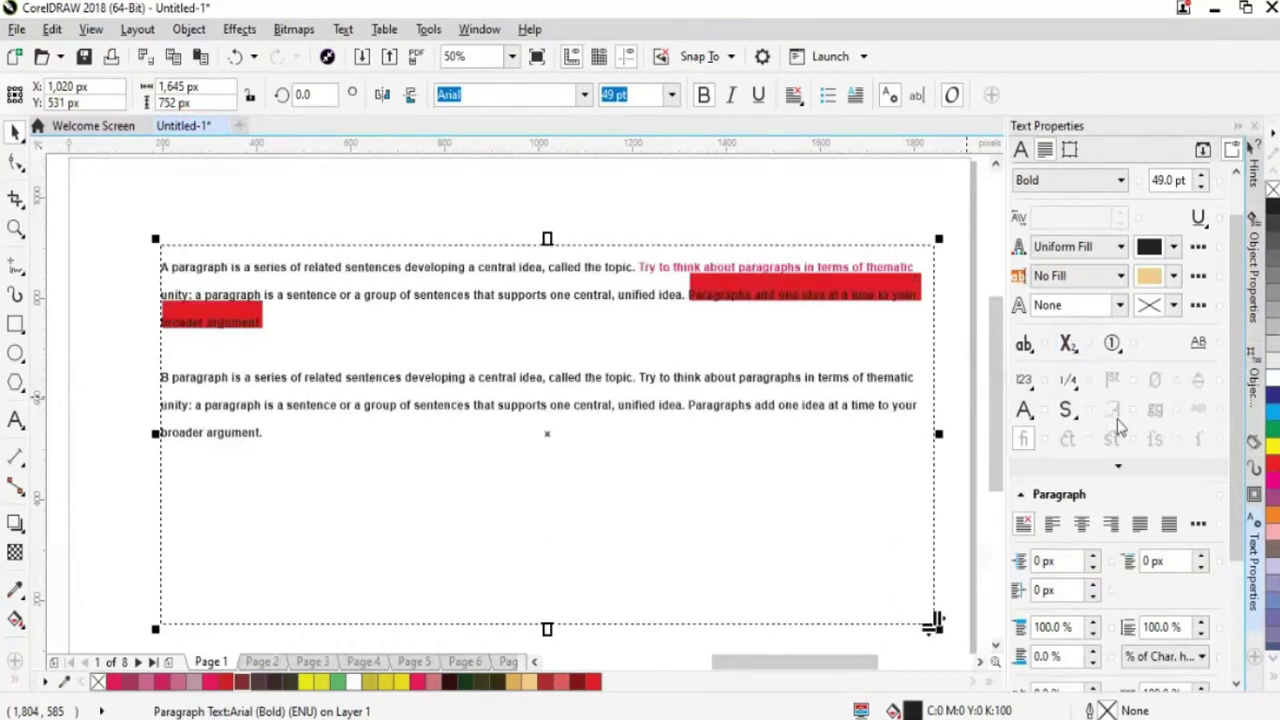
click(1070, 345)
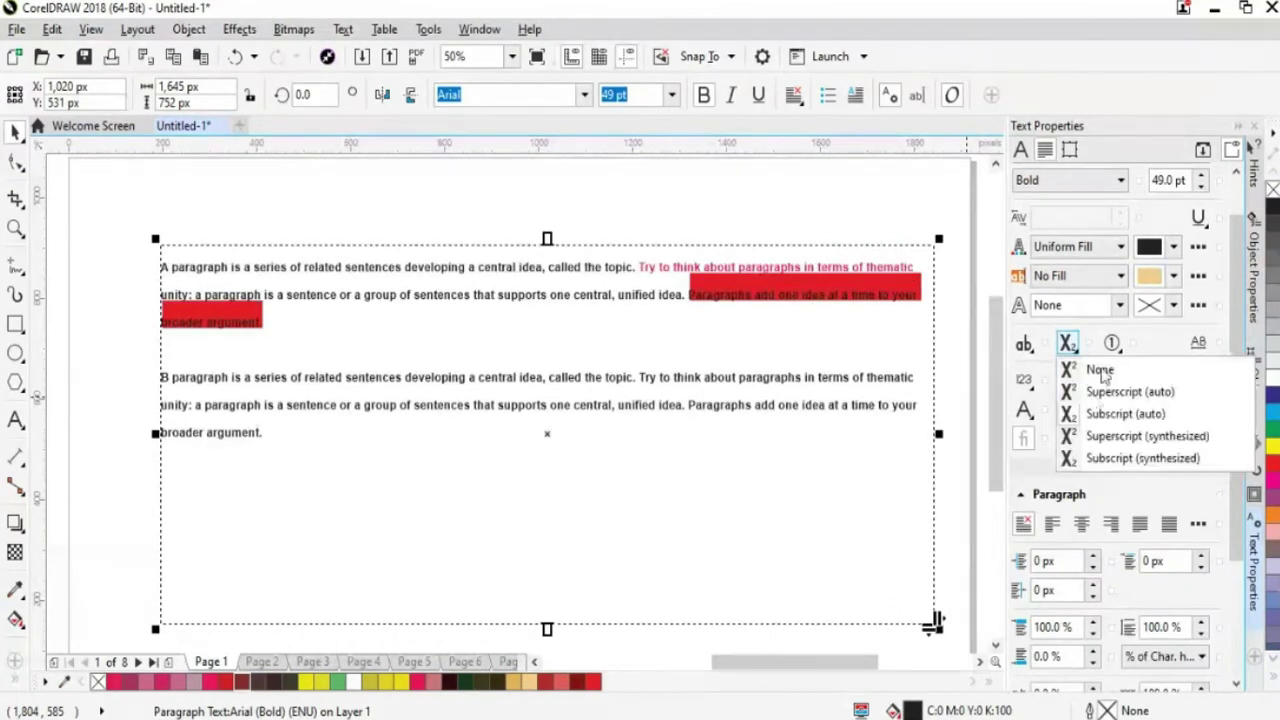
click(1100, 370)
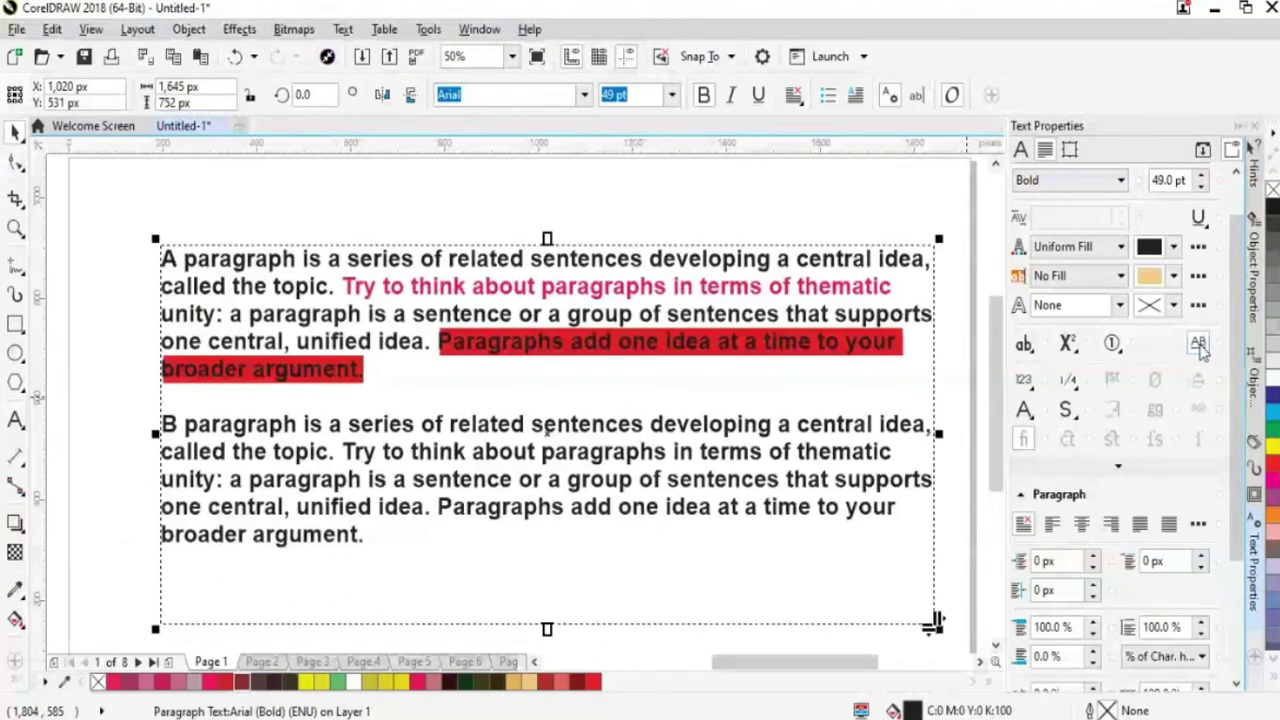
Try force-justified, fully justified and right alignment on the whole paragraph text, and set the alignment back to none.
scroll(1248, 438, down, 2)
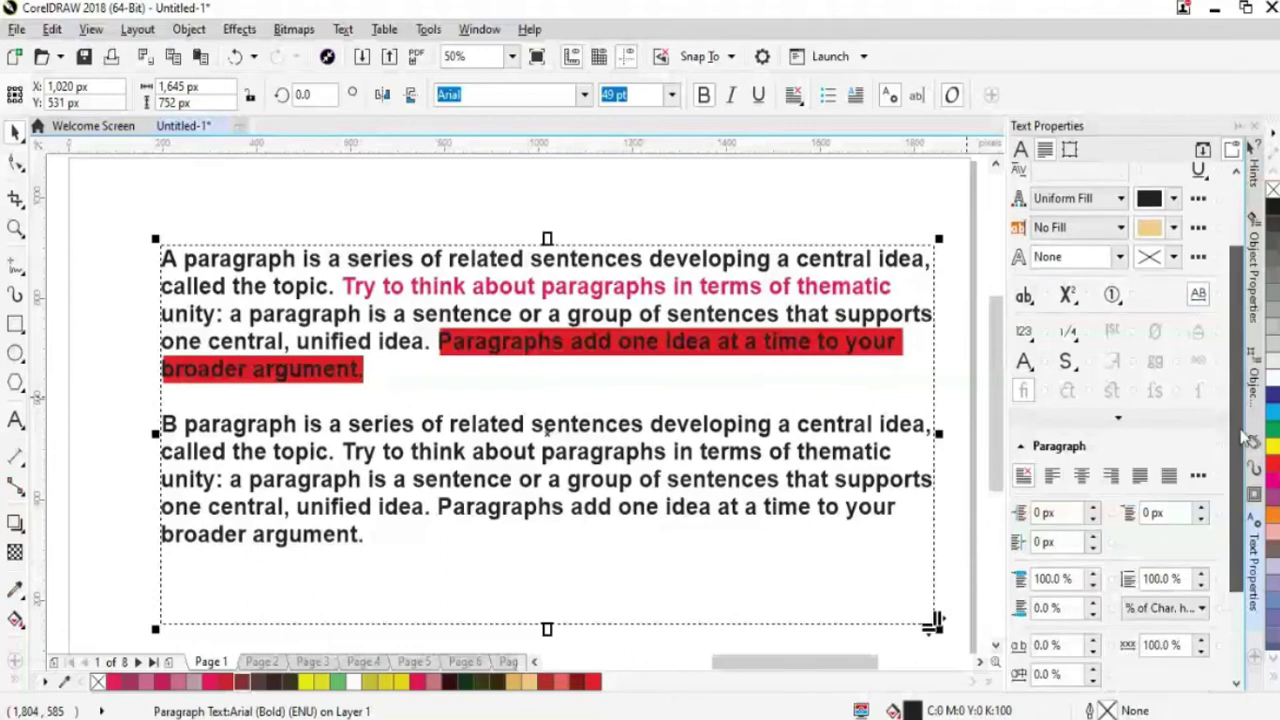
scroll(1248, 438, down, 2)
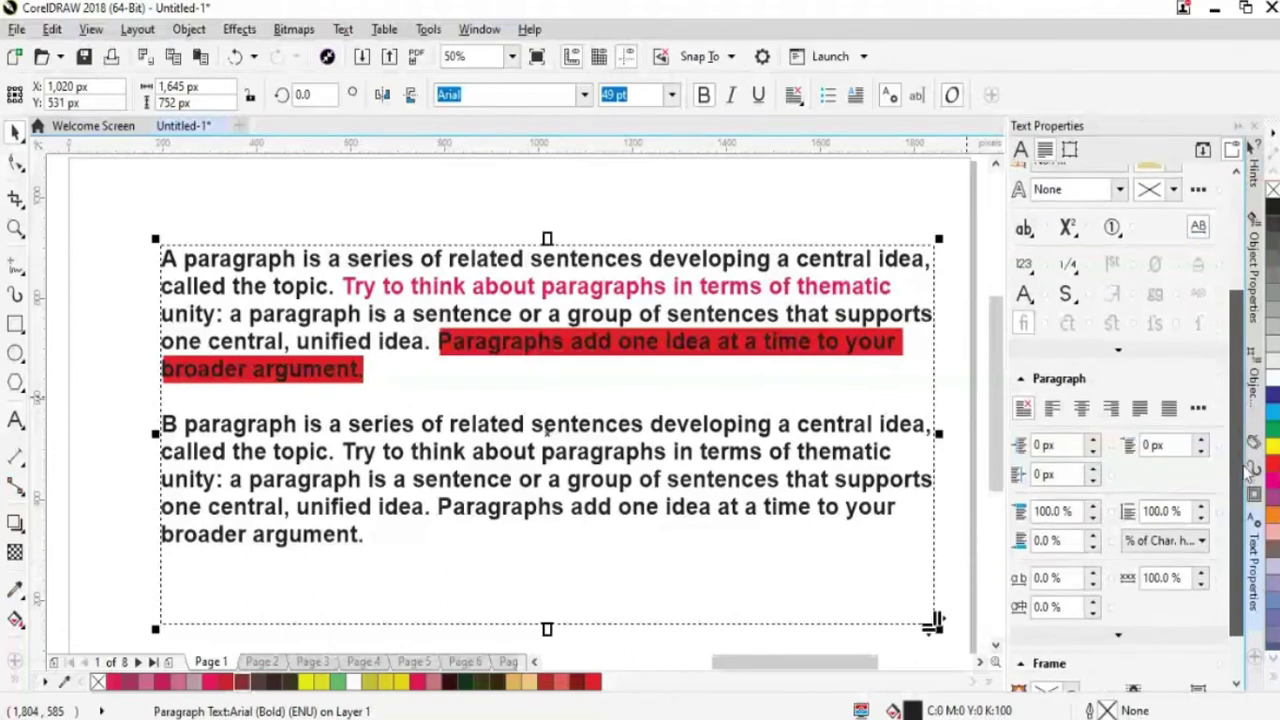
drag(1240, 460, 1240, 510)
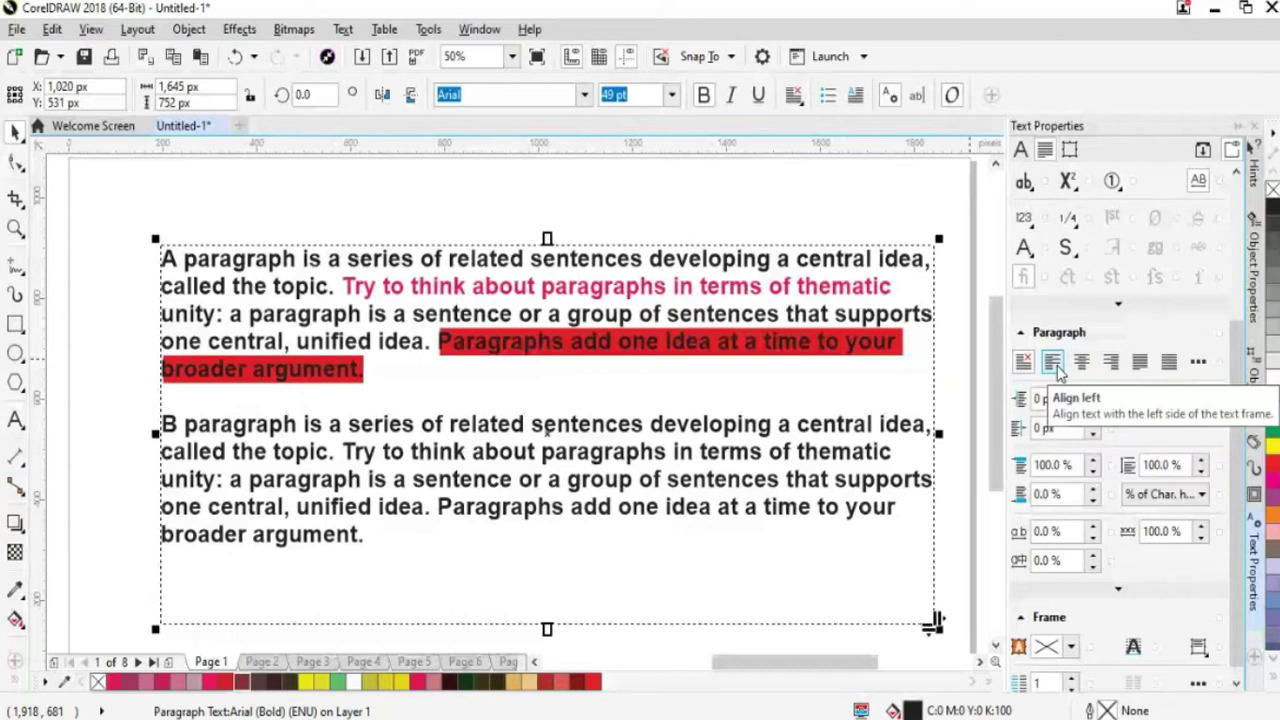
click(1170, 364)
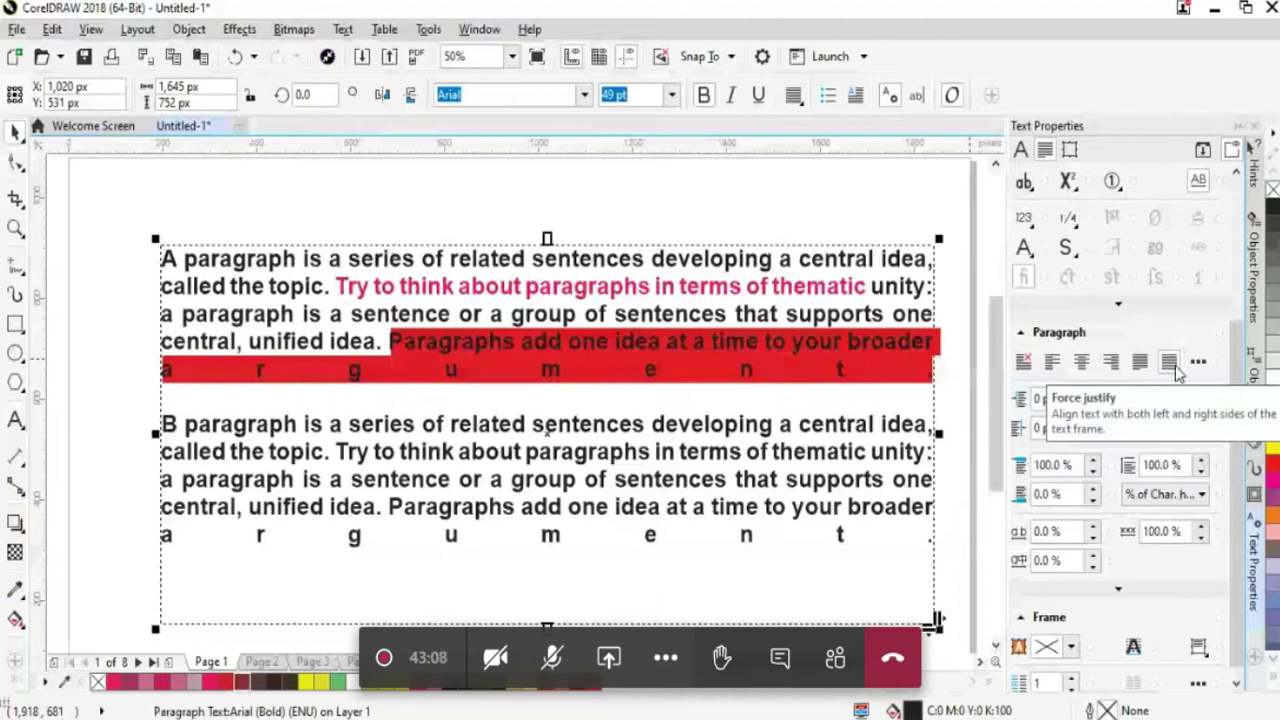
click(1141, 363)
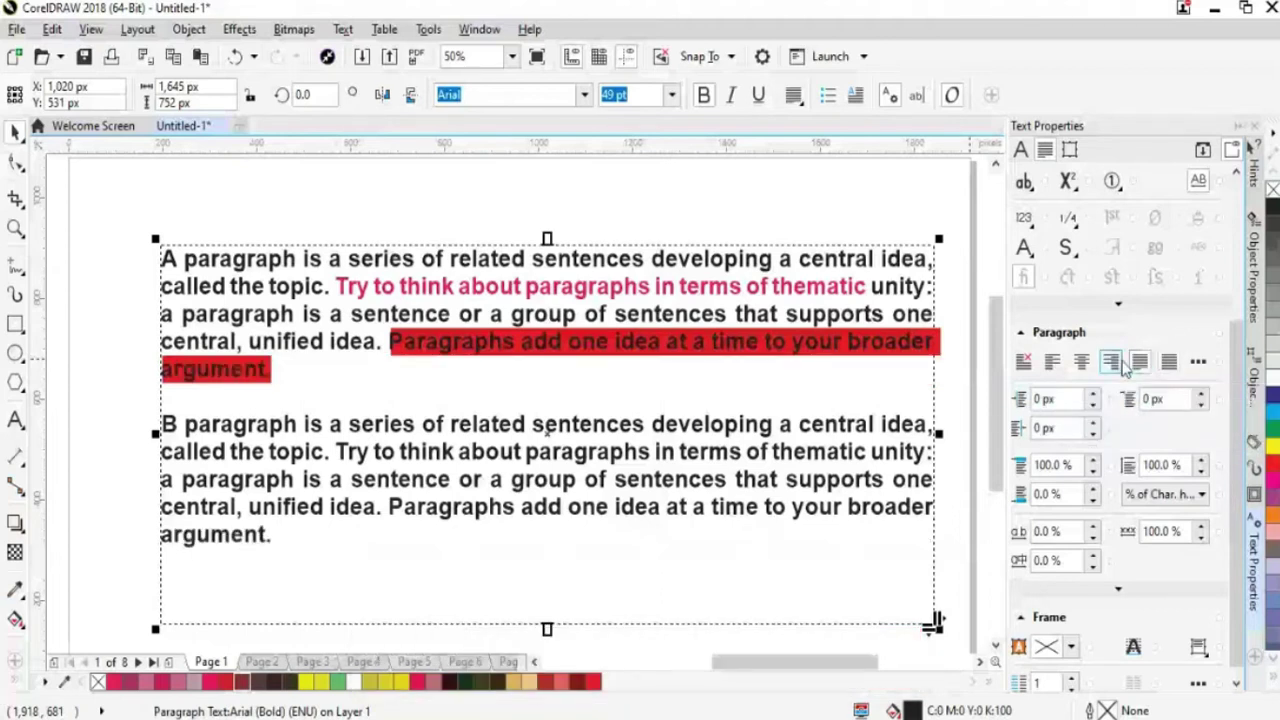
click(1112, 362)
click(1031, 366)
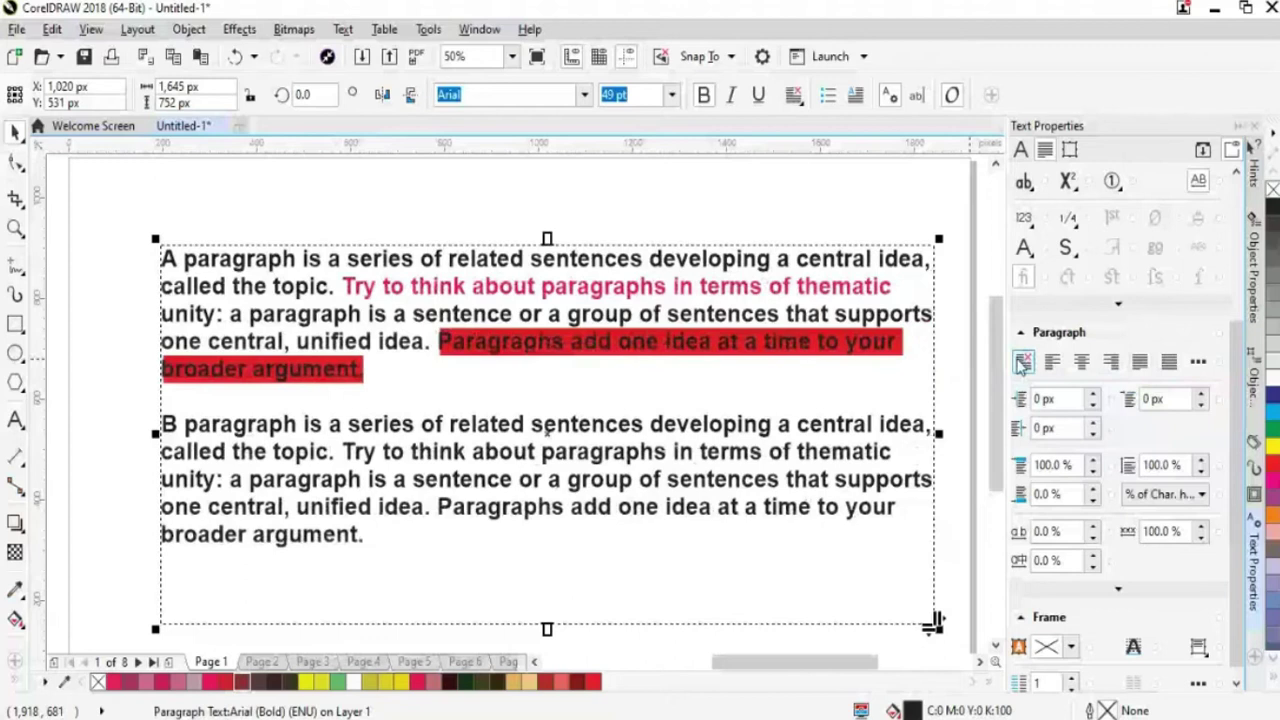
Try a left line indent of 10 px on the paragraph text and set it back to 0.
click(1093, 395)
click(1093, 395)
click(1093, 395)
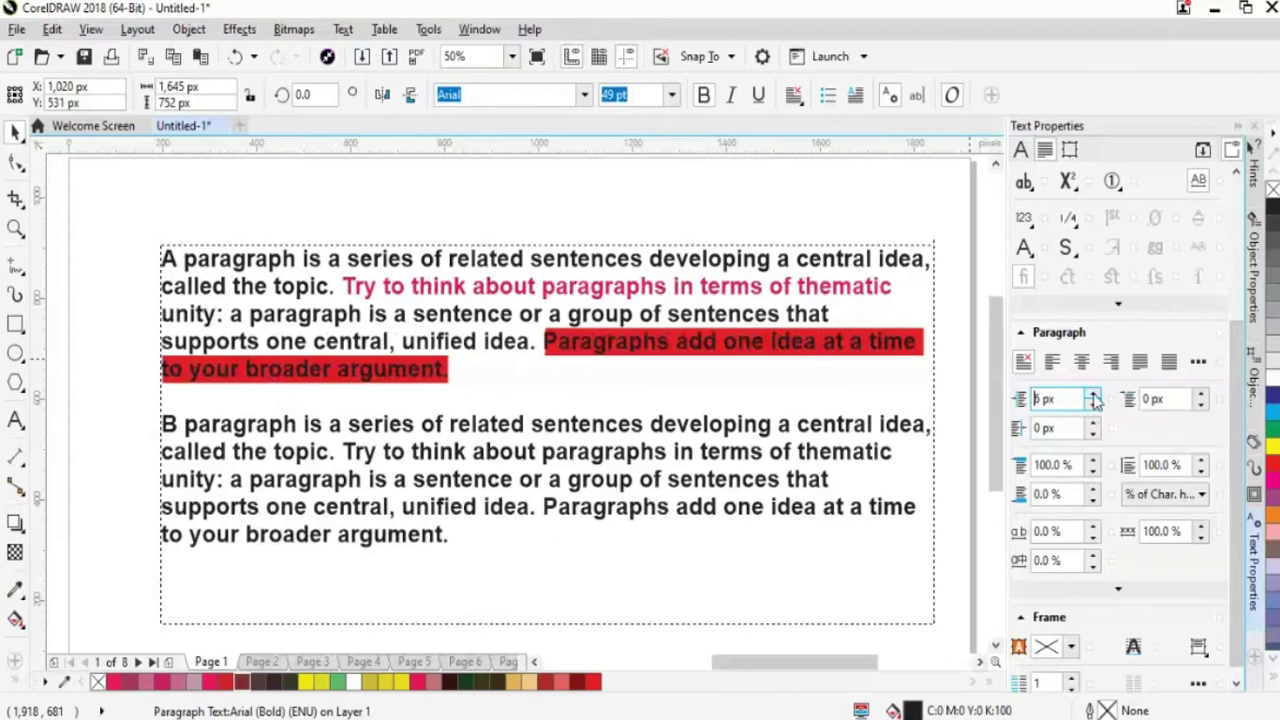
click(1093, 395)
click(1093, 395)
click(1093, 395)
click(1093, 395)
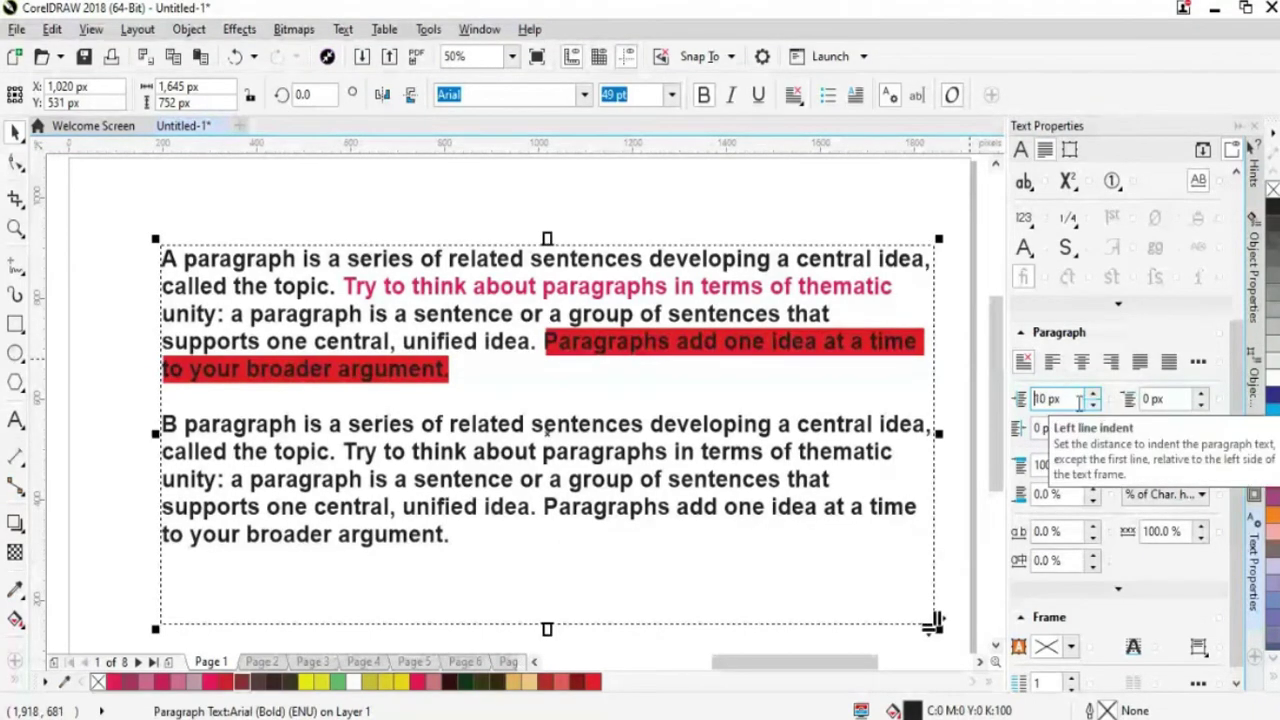
drag(1062, 399, 1027, 412)
text(0)
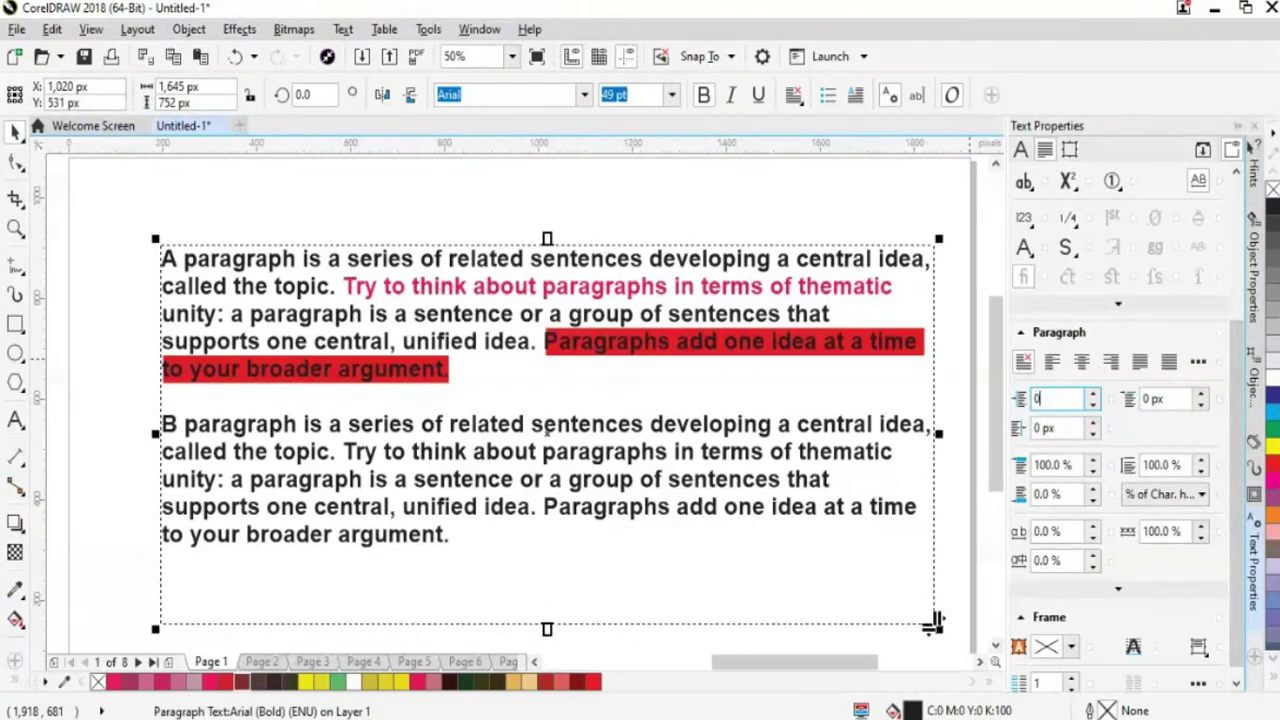
Widen the character spacing of the whole paragraph text to 21%.
click(1093, 529)
click(1093, 529)
click(1093, 529)
click(1093, 529)
click(1093, 529)
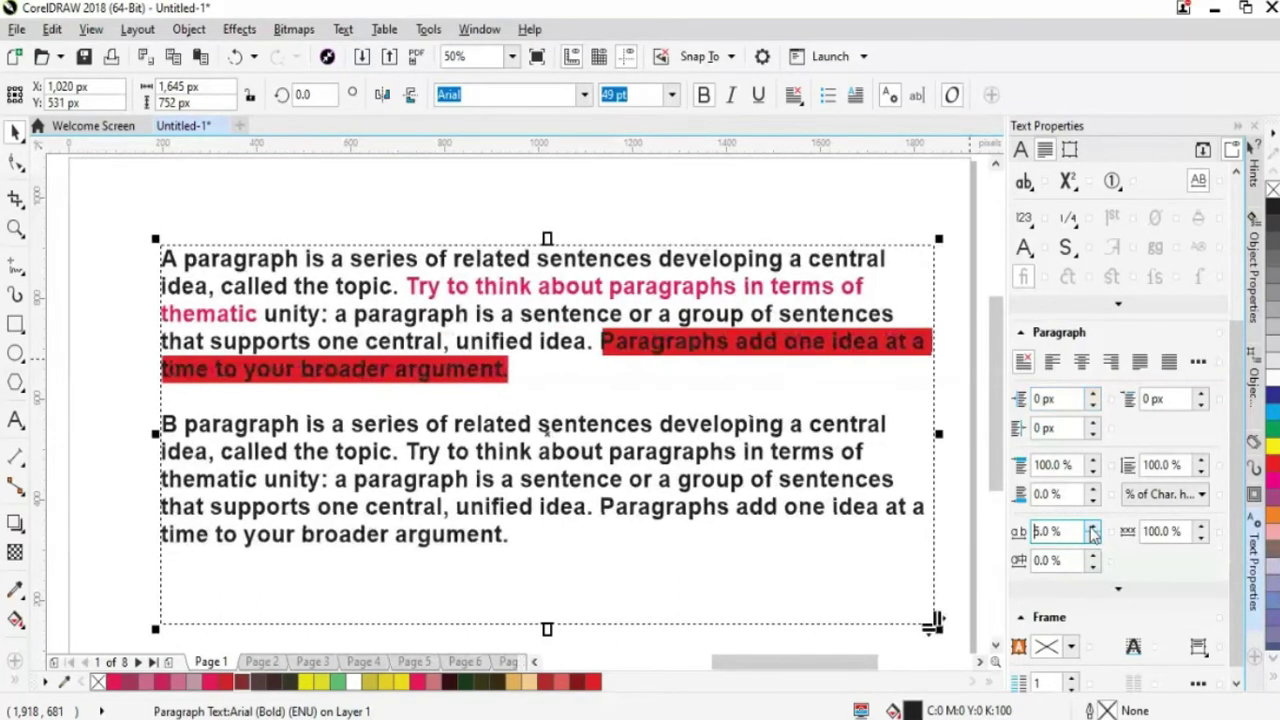
click(1093, 529)
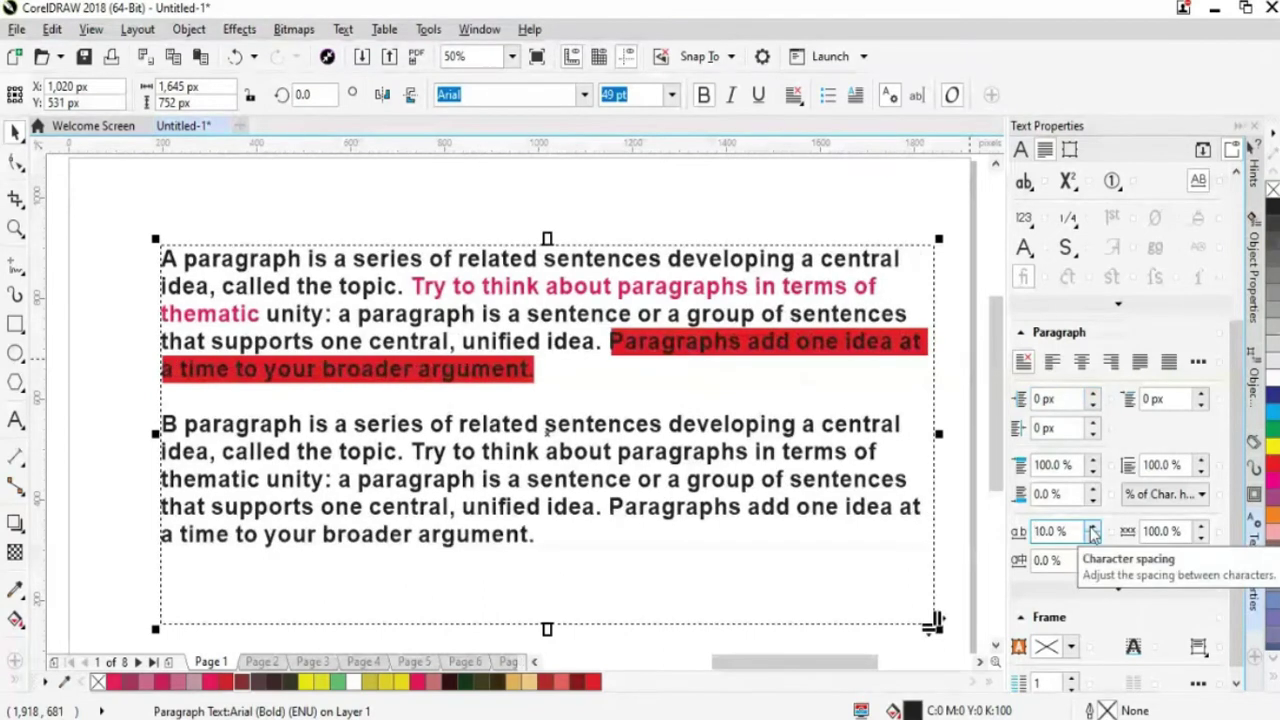
click(1093, 529)
click(1093, 529)
click(1093, 529)
click(1093, 529)
click(1093, 529)
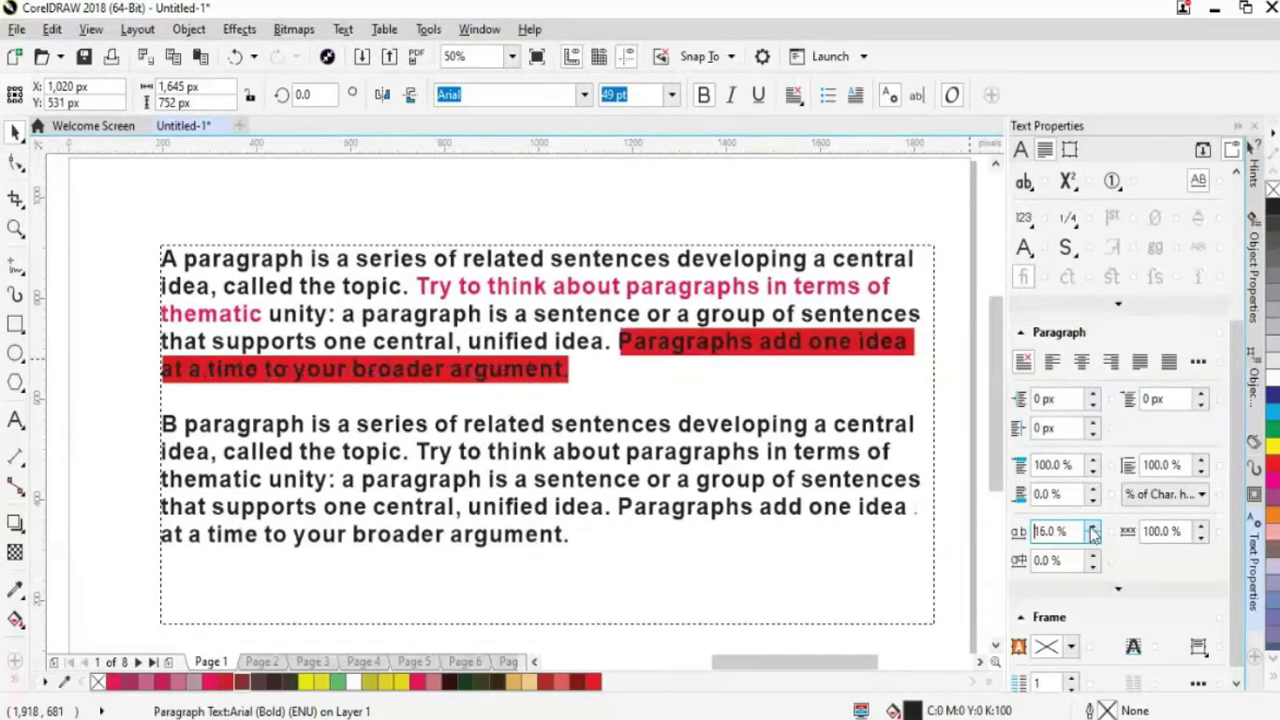
click(1093, 529)
click(1093, 529)
click(1093, 529)
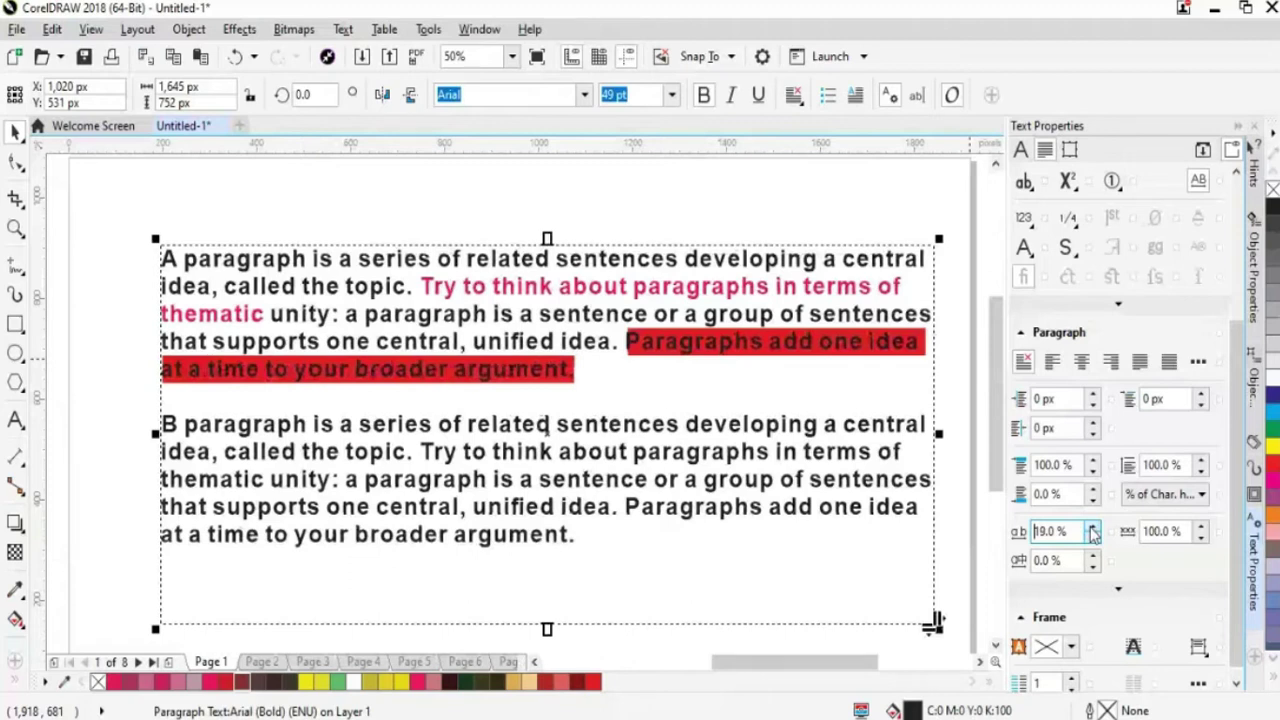
click(1093, 529)
click(1093, 529)
click(1093, 529)
click(1093, 529)
click(1093, 529)
click(1093, 529)
click(1093, 538)
click(1093, 538)
click(1093, 538)
click(1093, 538)
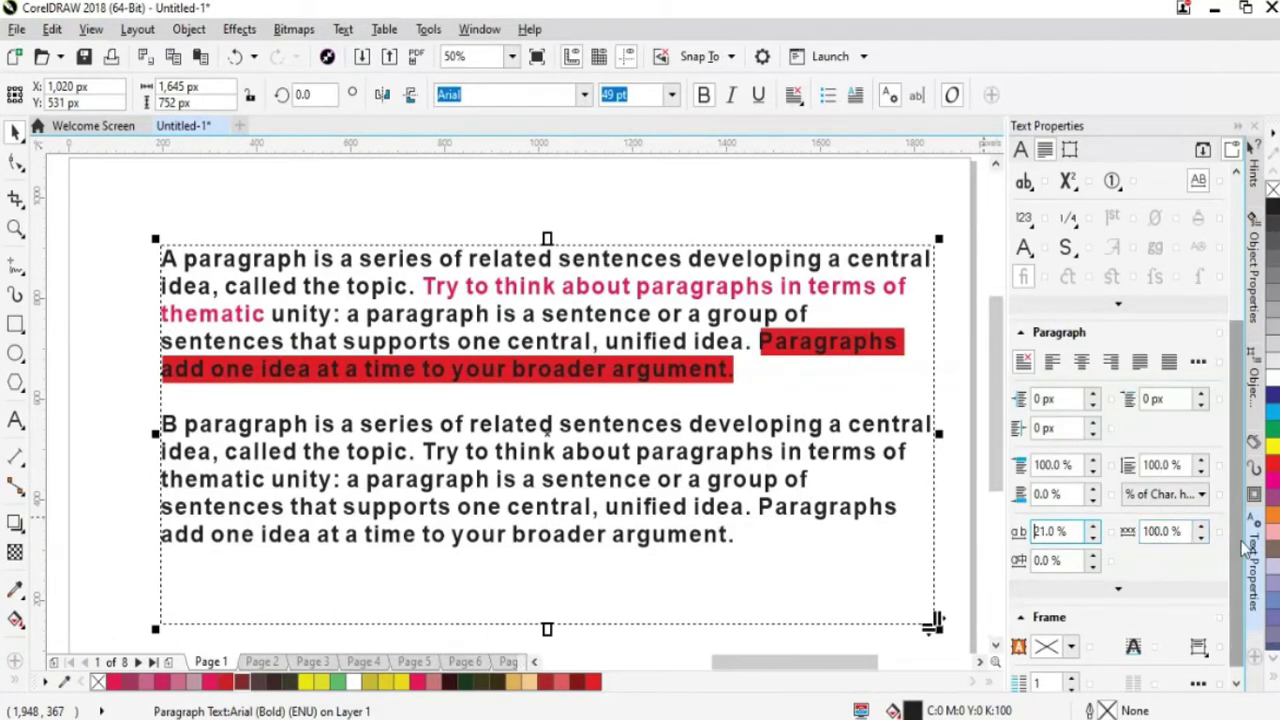
Increase the word spacing of the whole paragraph text to 126%.
click(1201, 530)
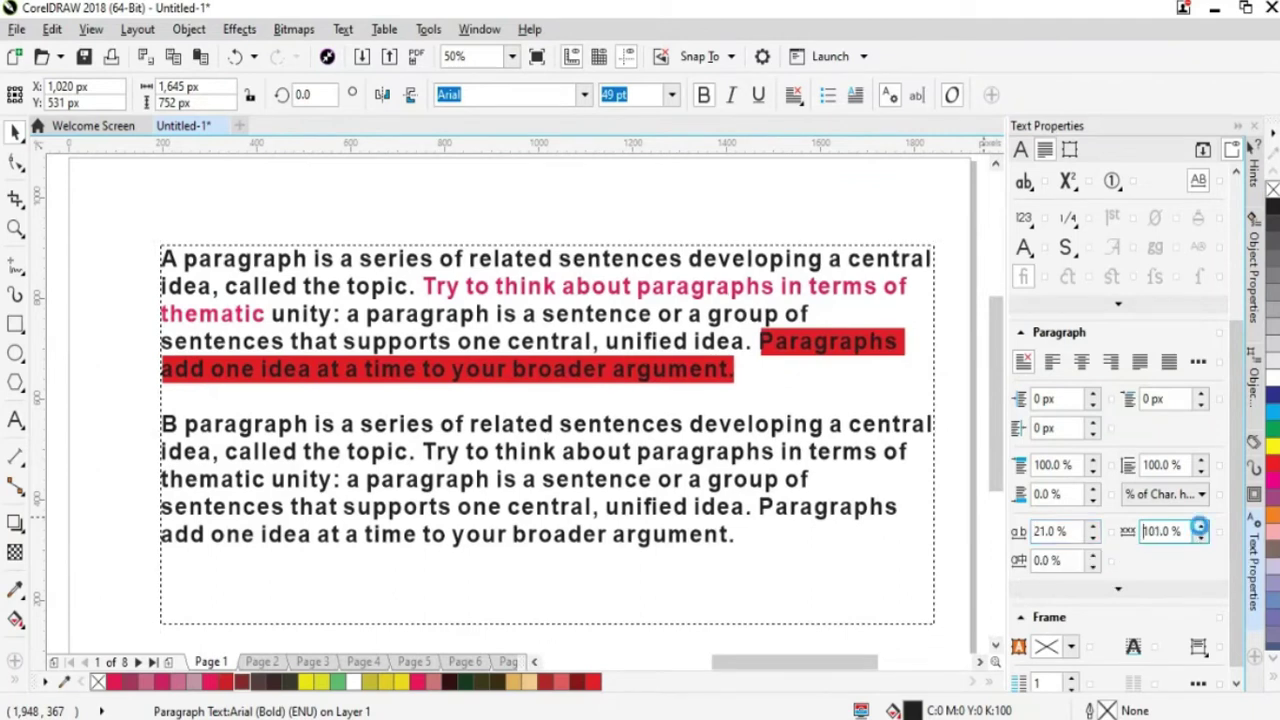
click(1201, 530)
click(1201, 530)
click(1201, 530)
click(1201, 530)
click(1201, 530)
click(1201, 530)
click(1201, 530)
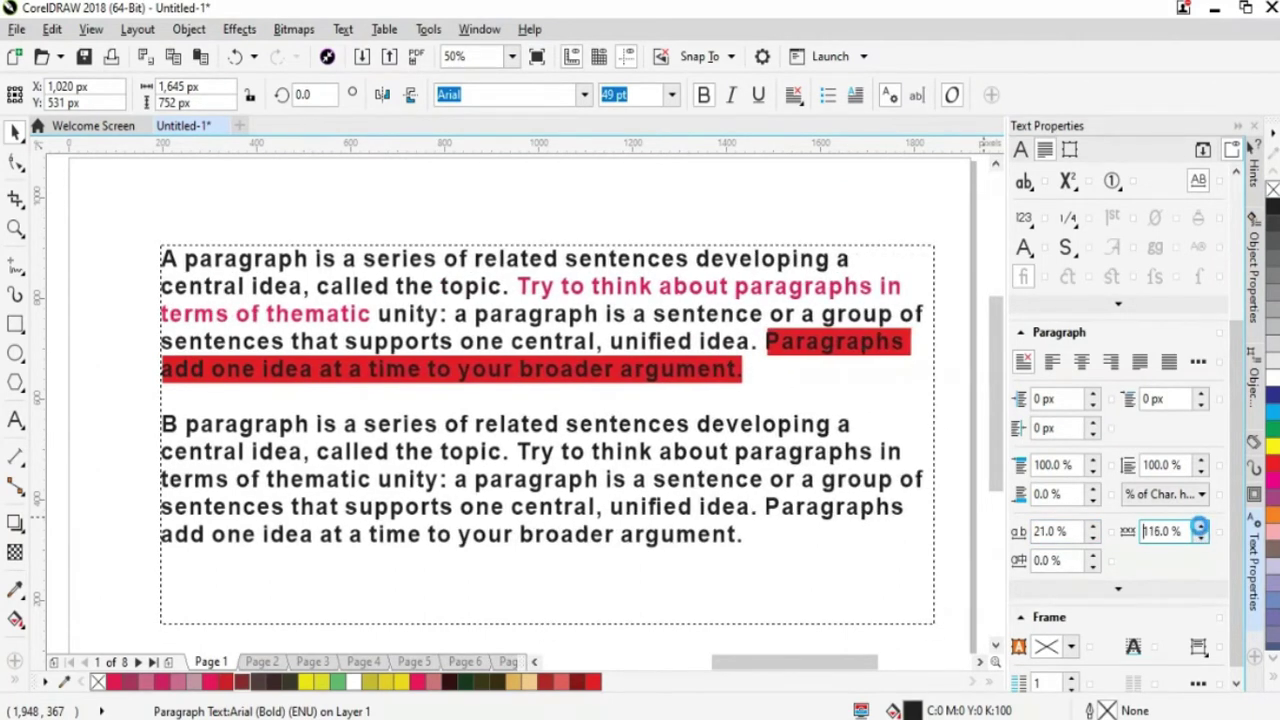
click(1201, 530)
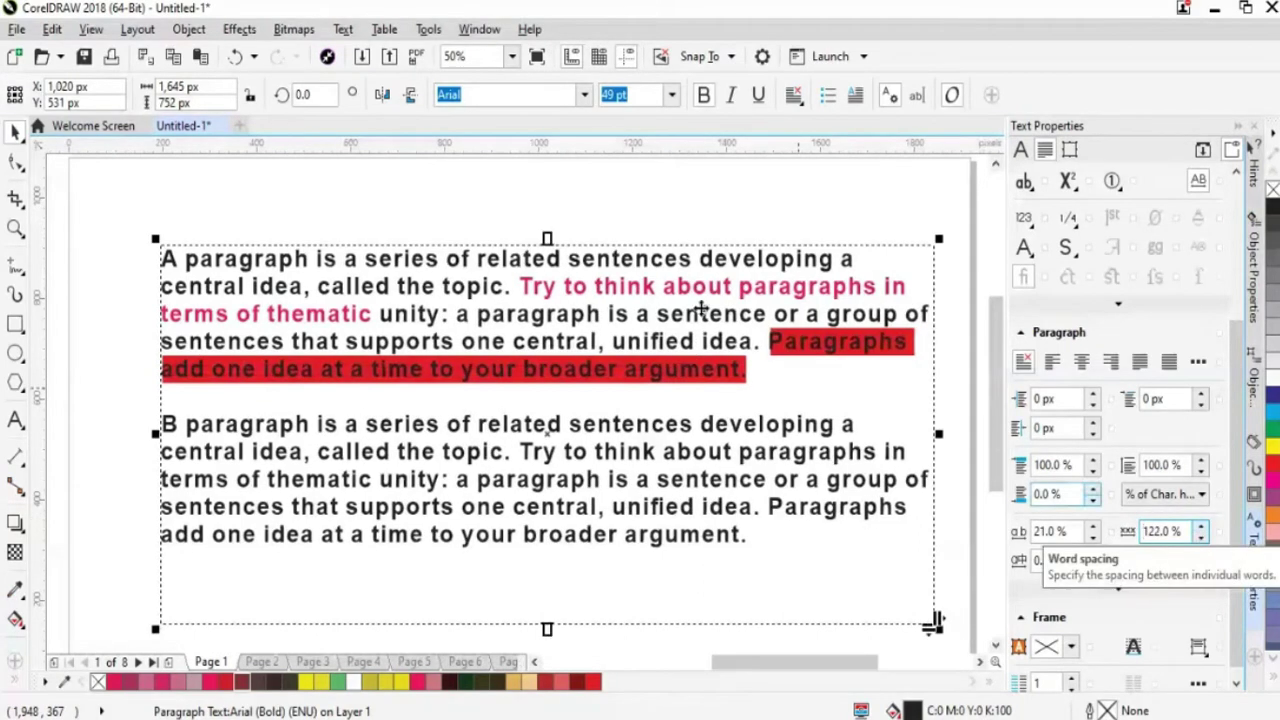
click(1201, 527)
click(1201, 527)
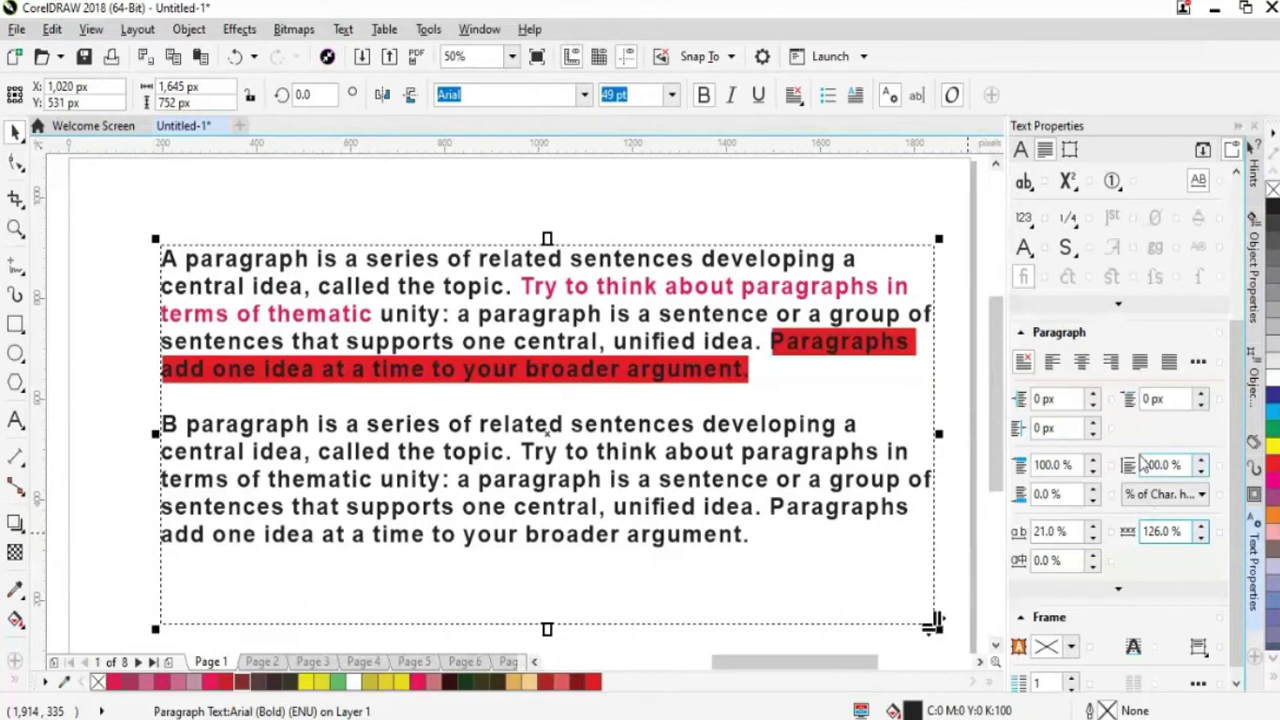
Set the paragraph text's first line indent to 1 px and its right line indent to 4 px.
click(1201, 396)
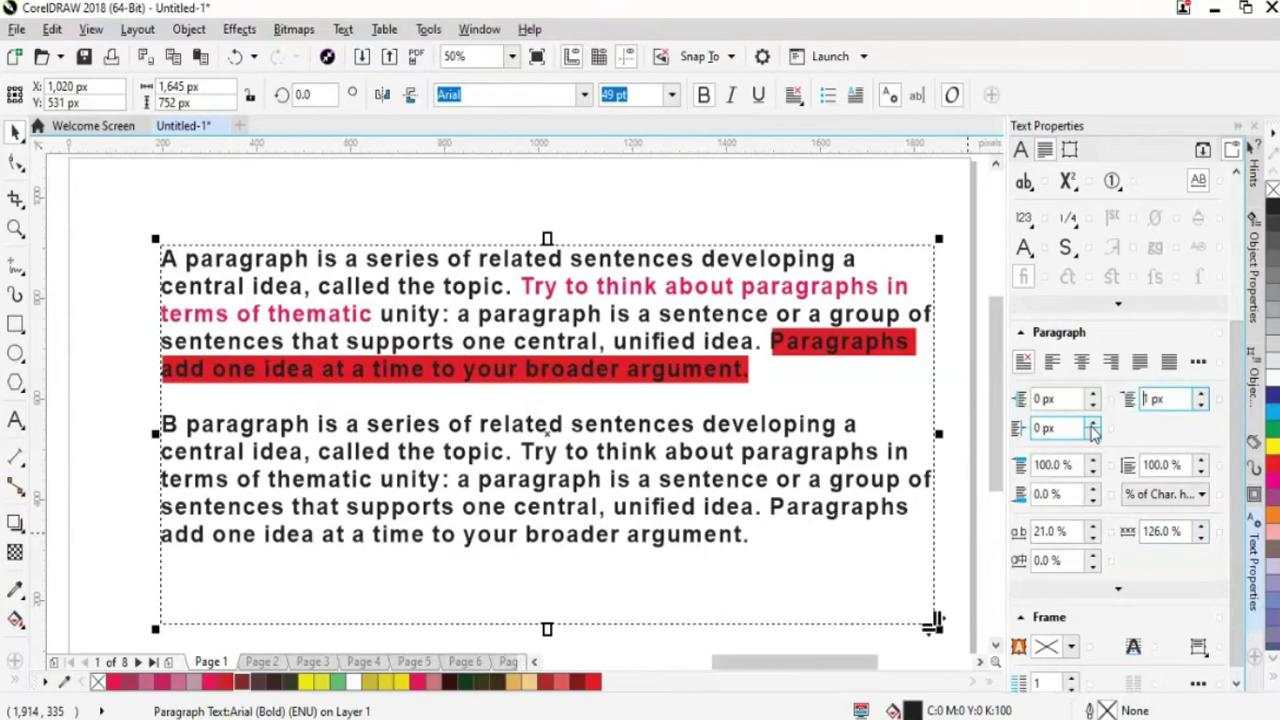
click(1093, 425)
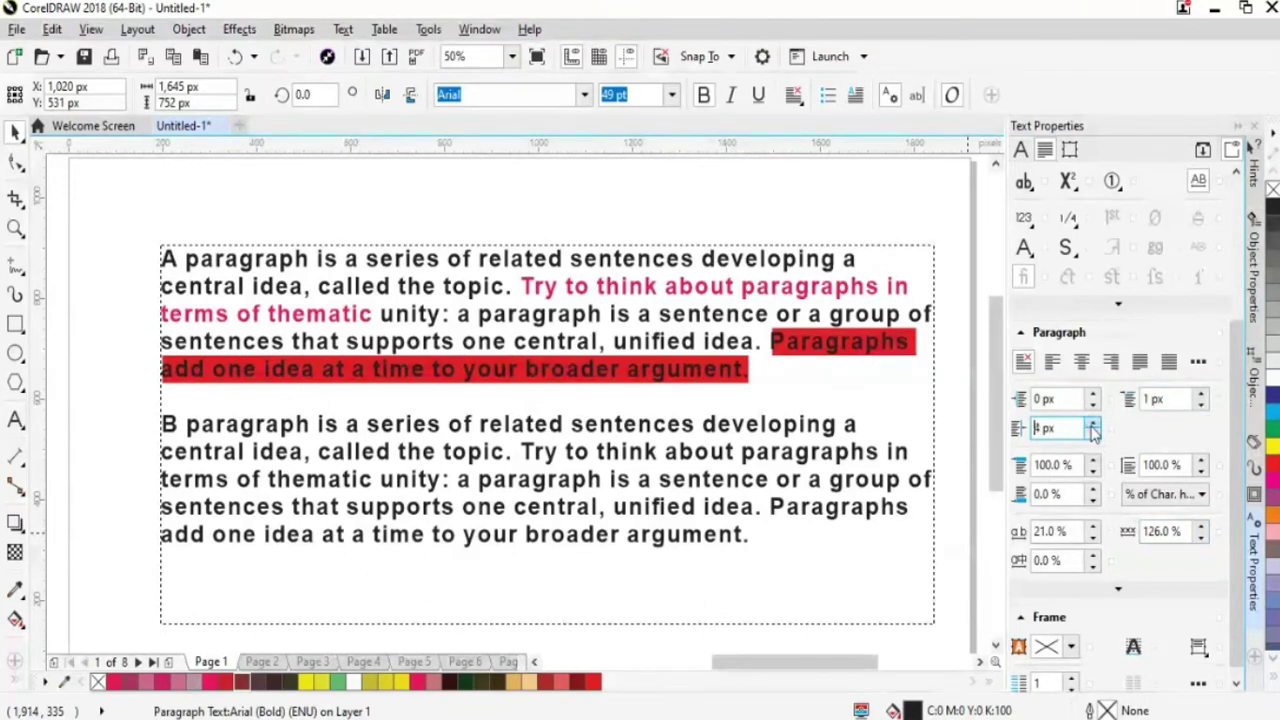
click(1093, 425)
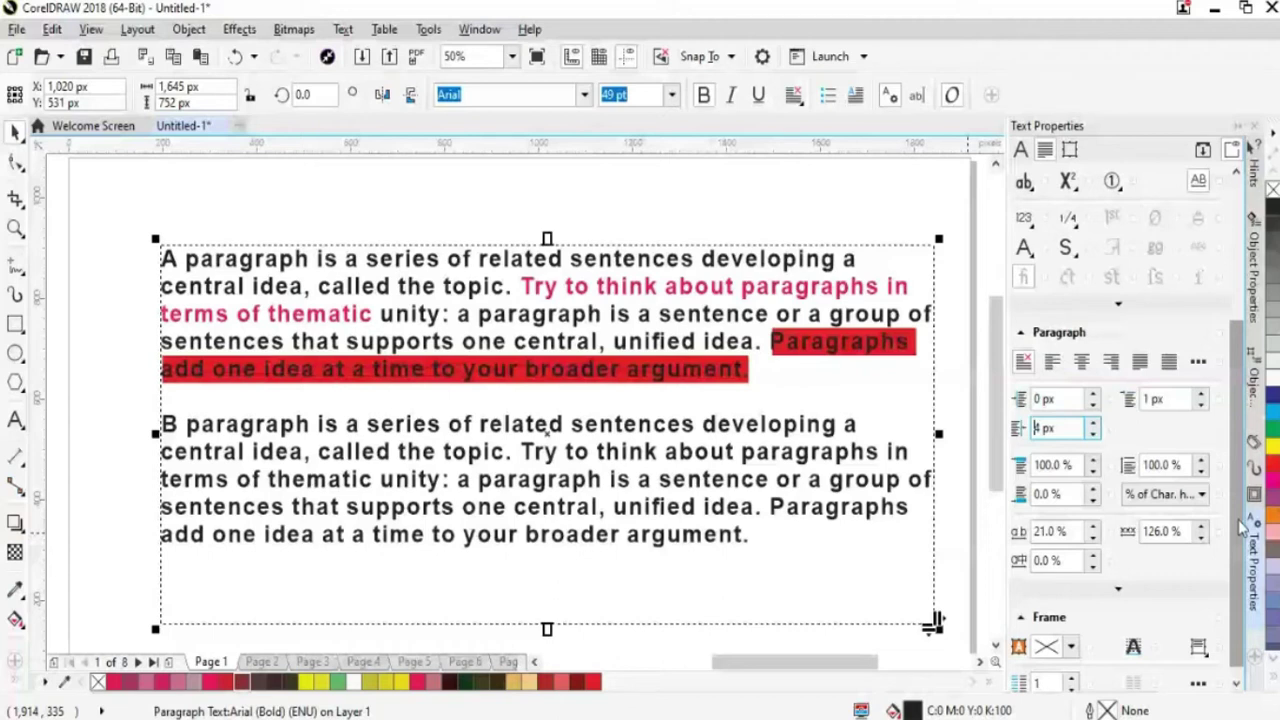
Turn both paragraphs in the text frame into a bulleted list.
scroll(1240, 527, down, 1)
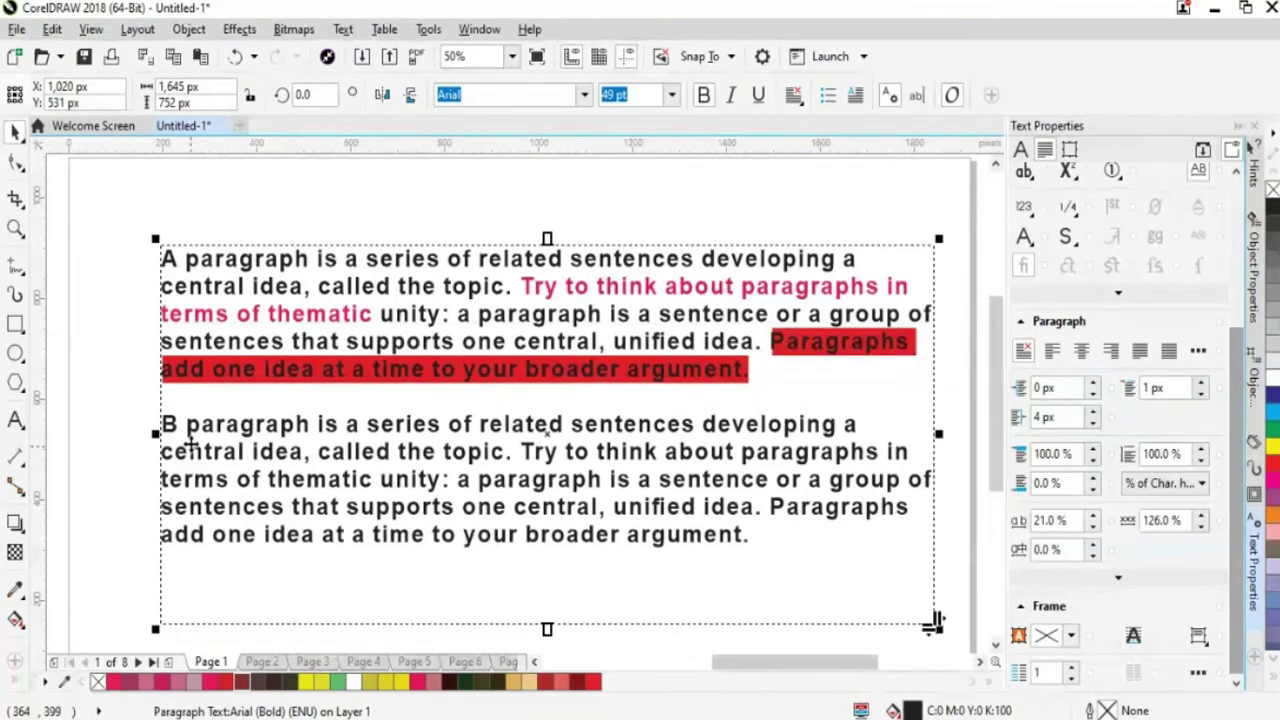
click(565, 290)
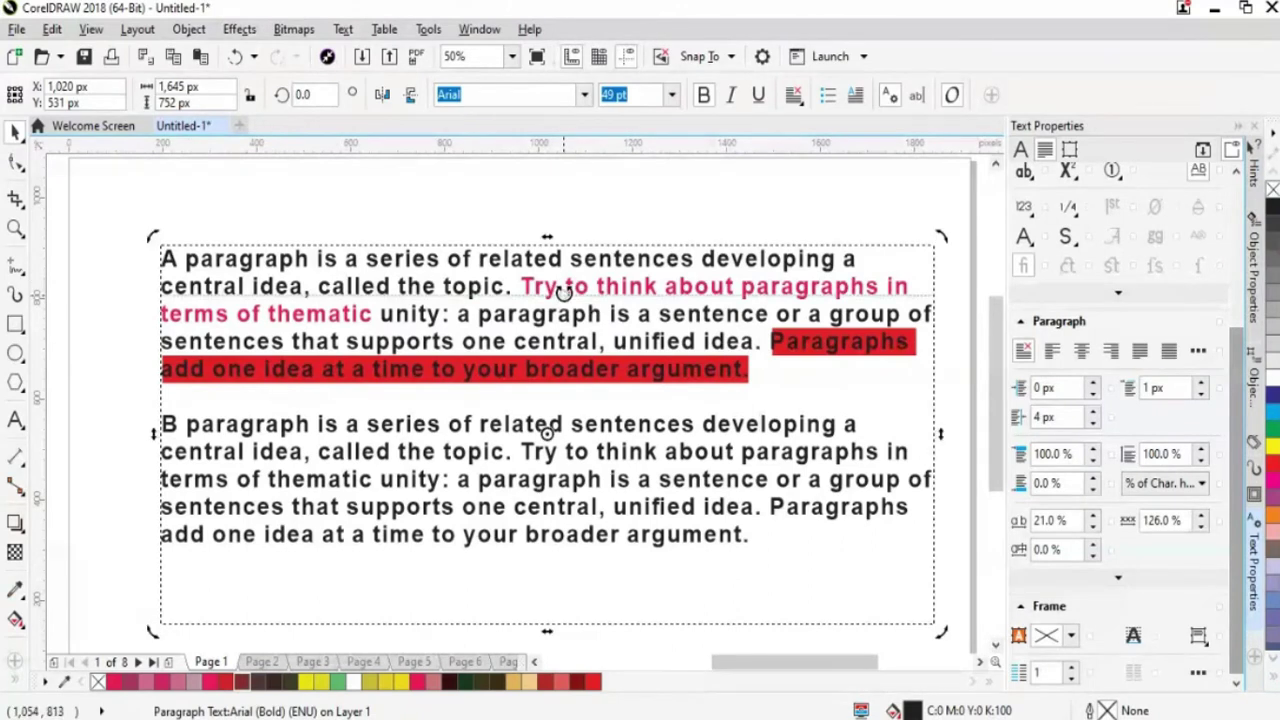
key(ctrl+m)
drag(1003, 449, 1000, 472)
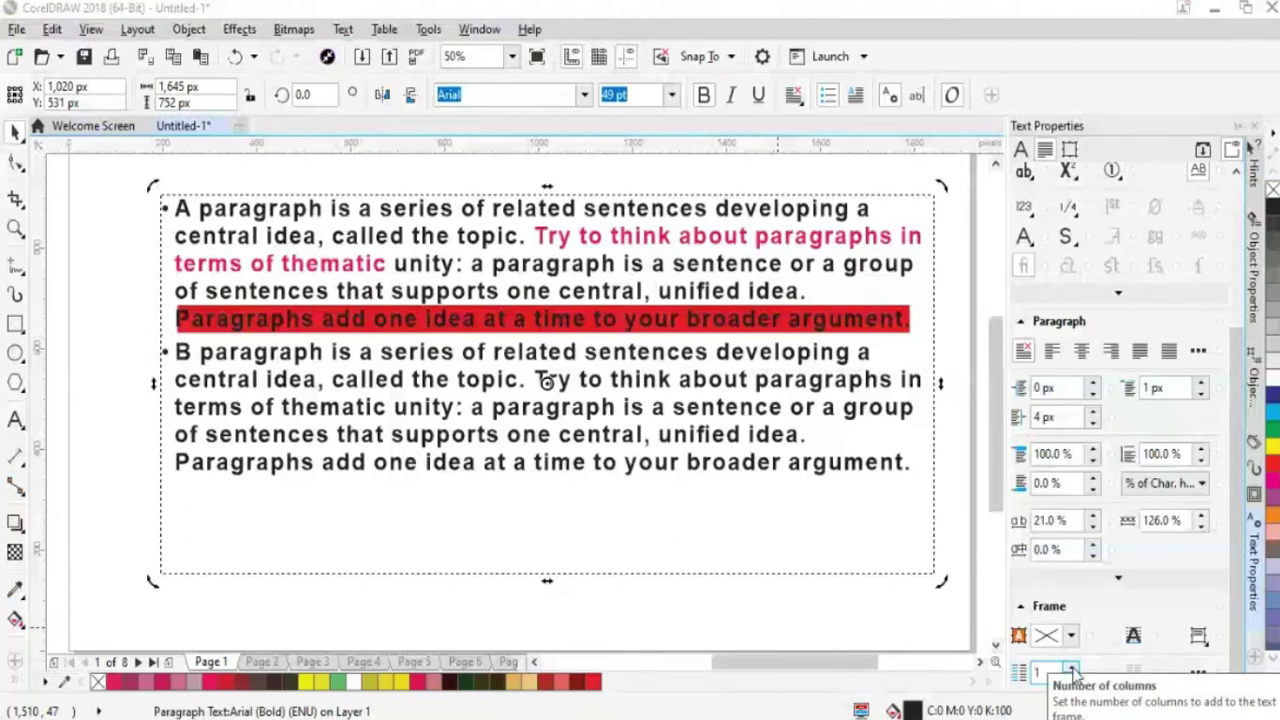
Split the paragraph text frame into columns, increasing the count step by step from 2 to 5.
click(1072, 669)
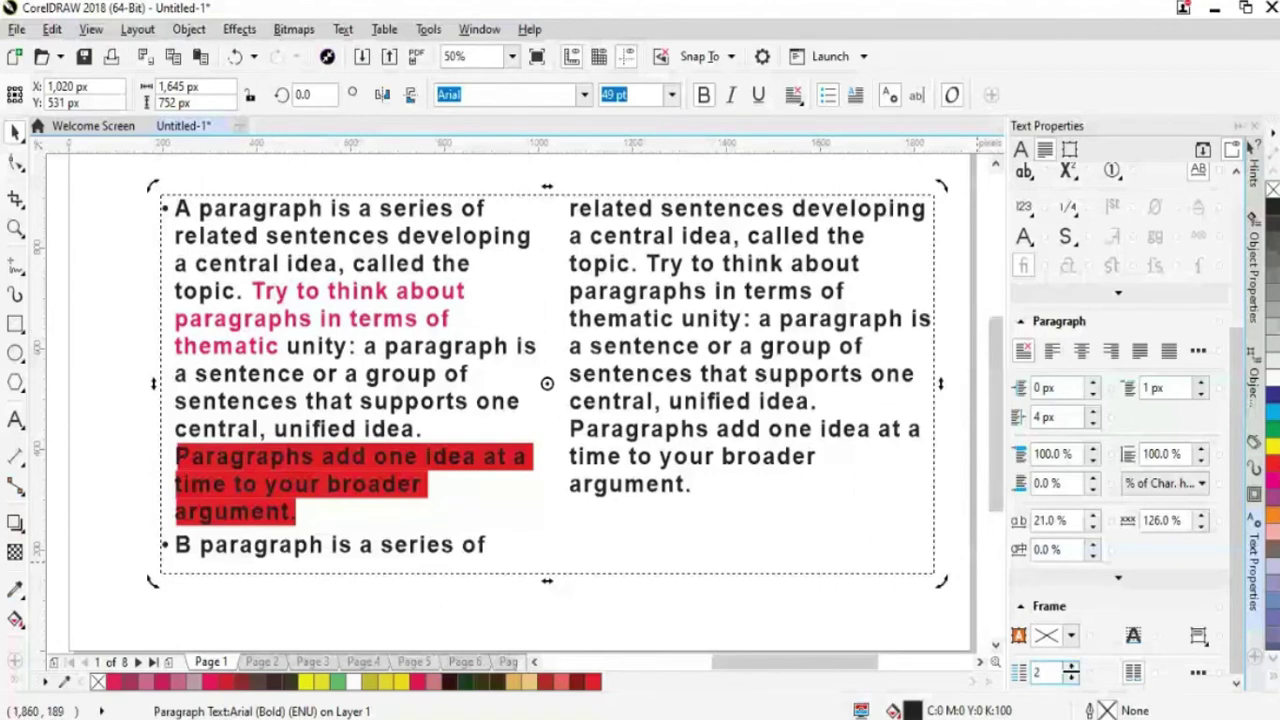
click(1071, 666)
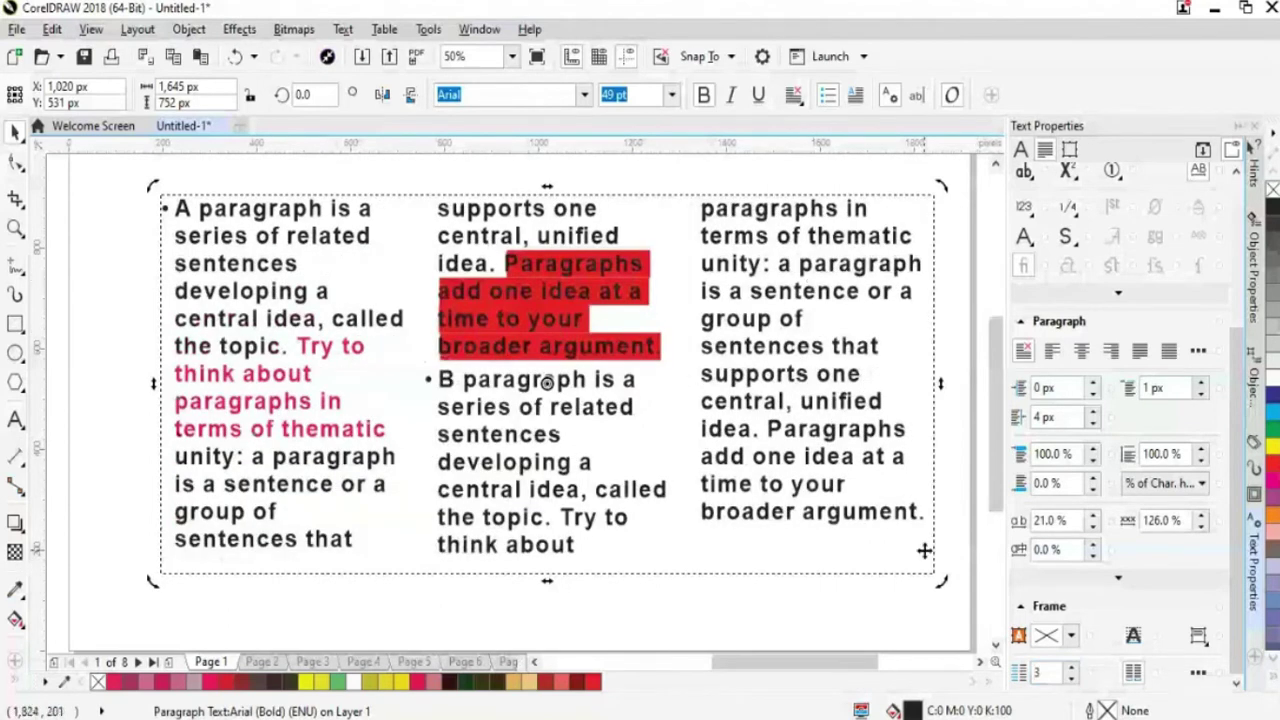
scroll(924, 541, down, 2)
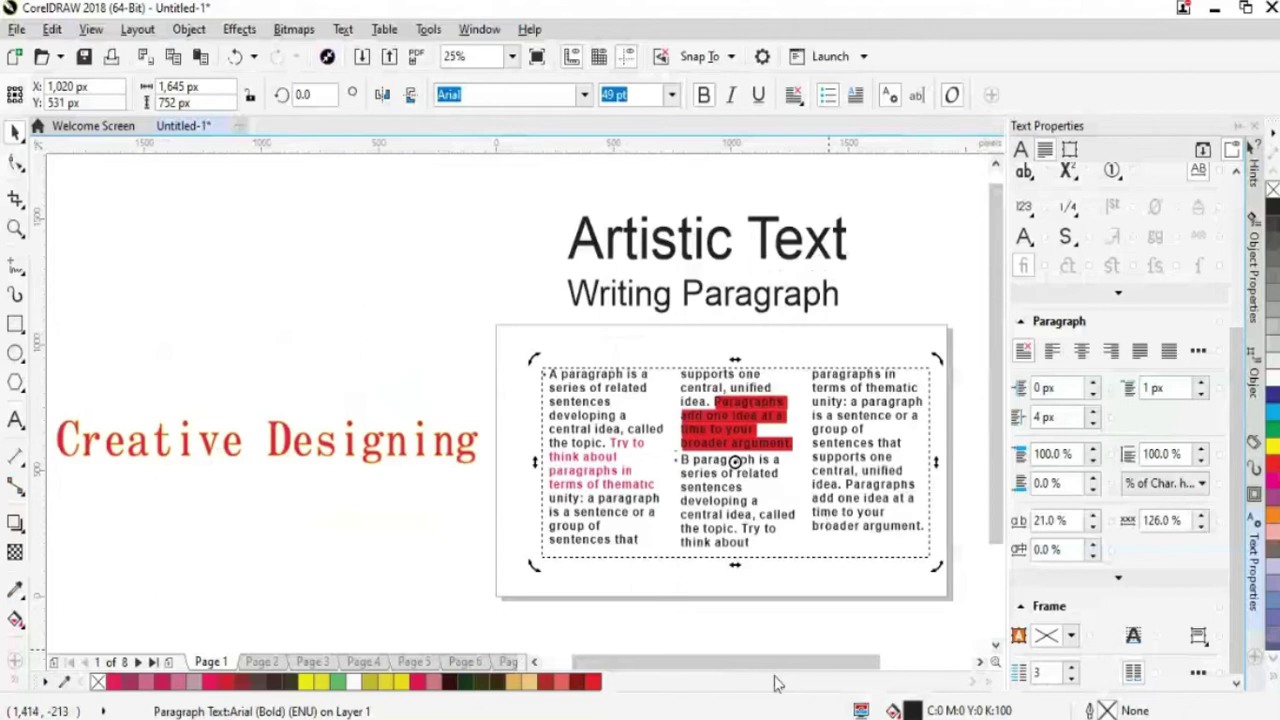
scroll(777, 684, right, 3)
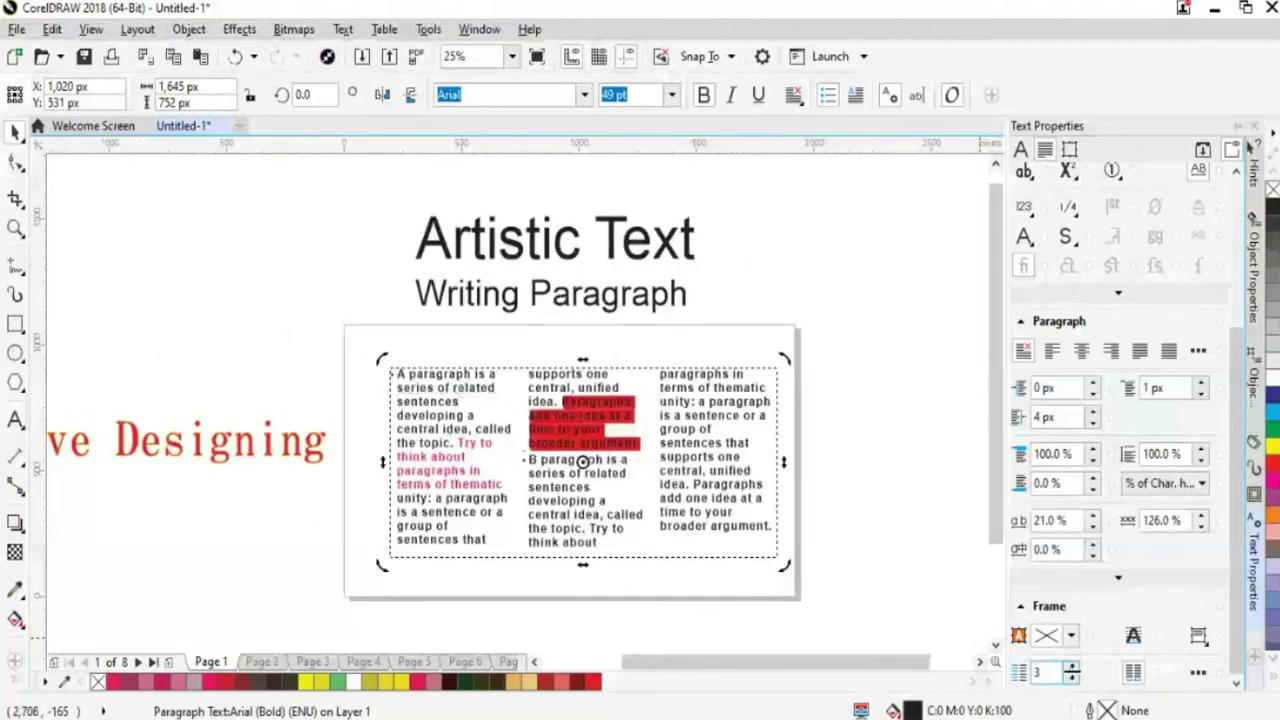
click(1071, 667)
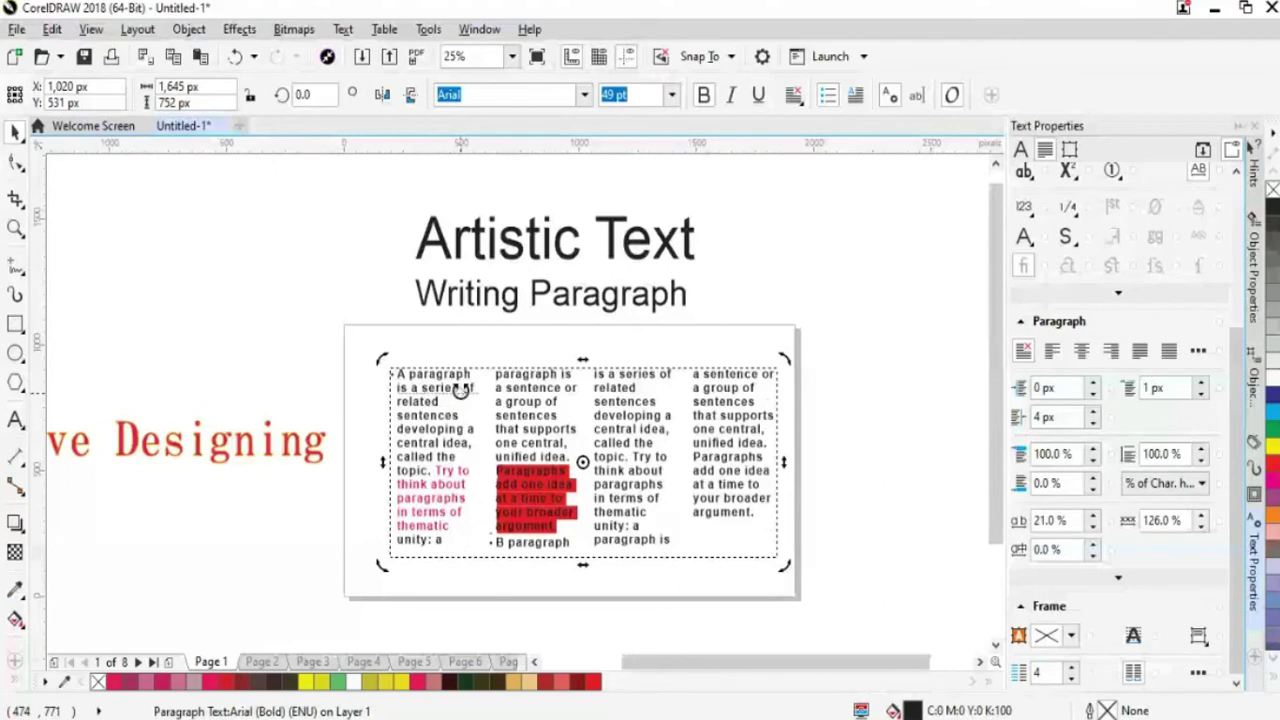
click(1072, 669)
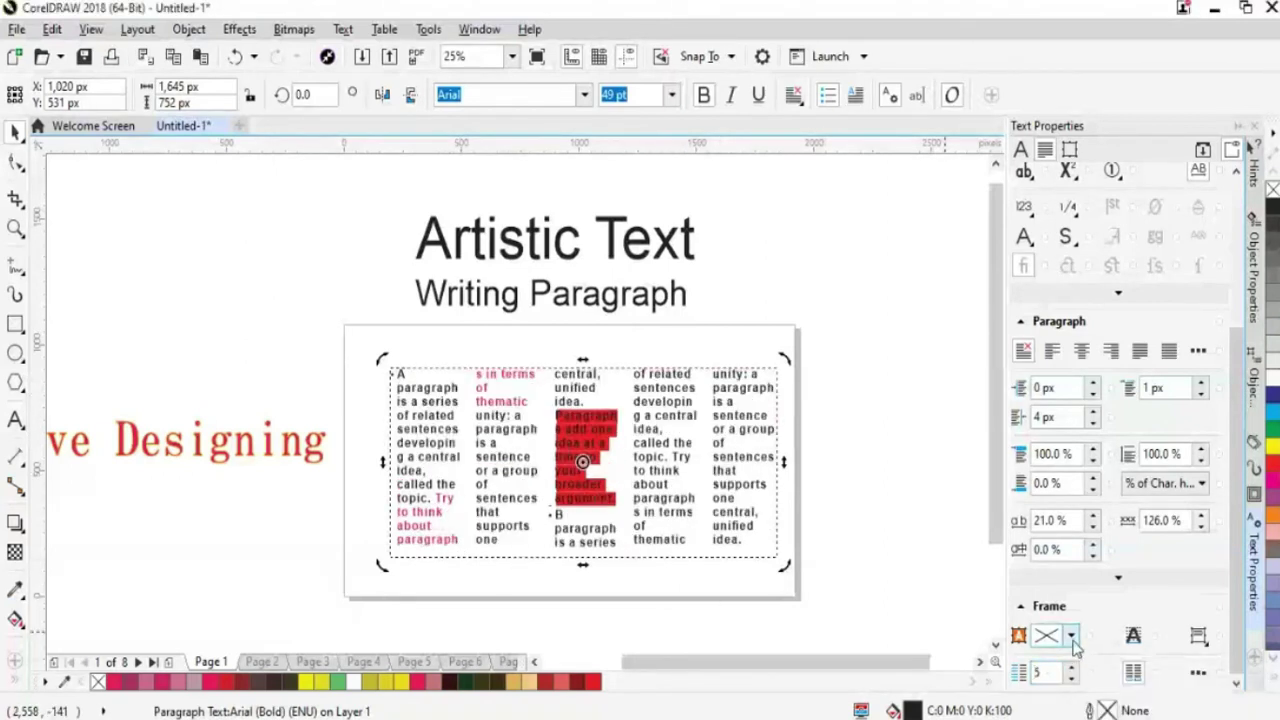
Give the paragraph text frame a light pink background color.
click(1071, 637)
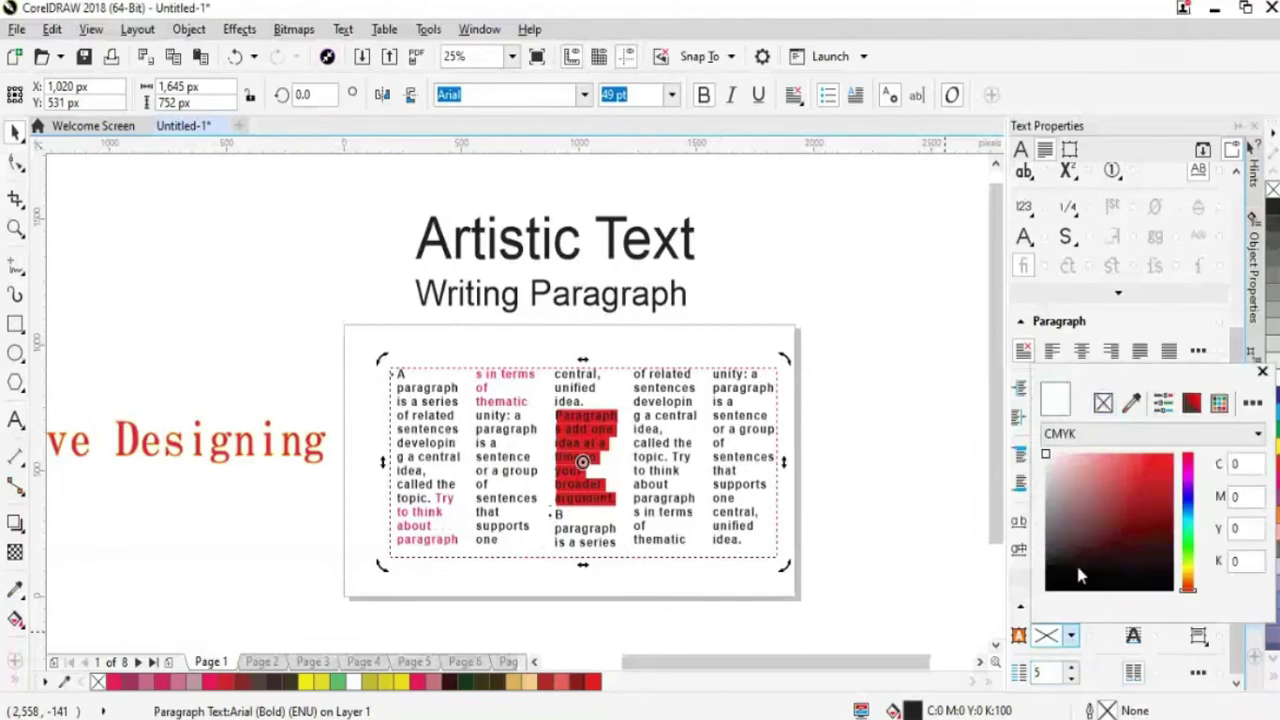
click(1115, 514)
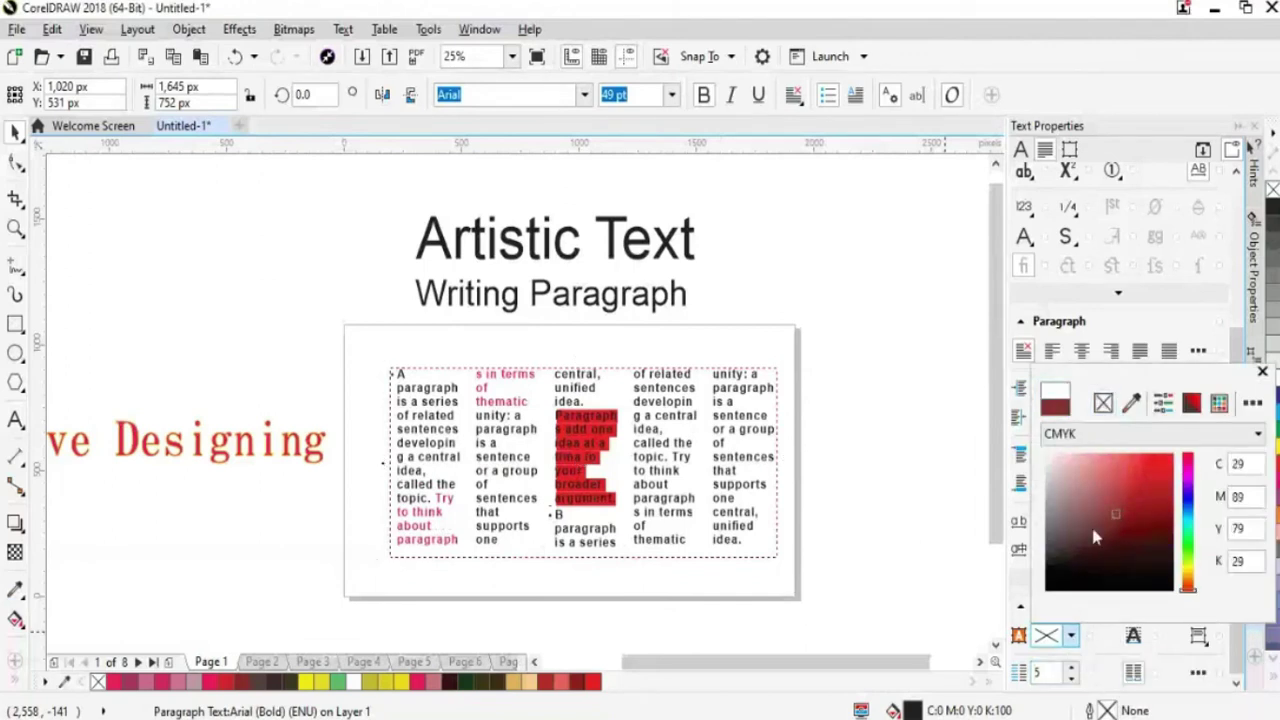
mouse_move(1105, 537)
mouse_down()
mouse_move(1100, 503)
mouse_move(1095, 540)
mouse_move(1049, 520)
mouse_move(1054, 465)
mouse_up()
click(1063, 475)
click(912, 497)
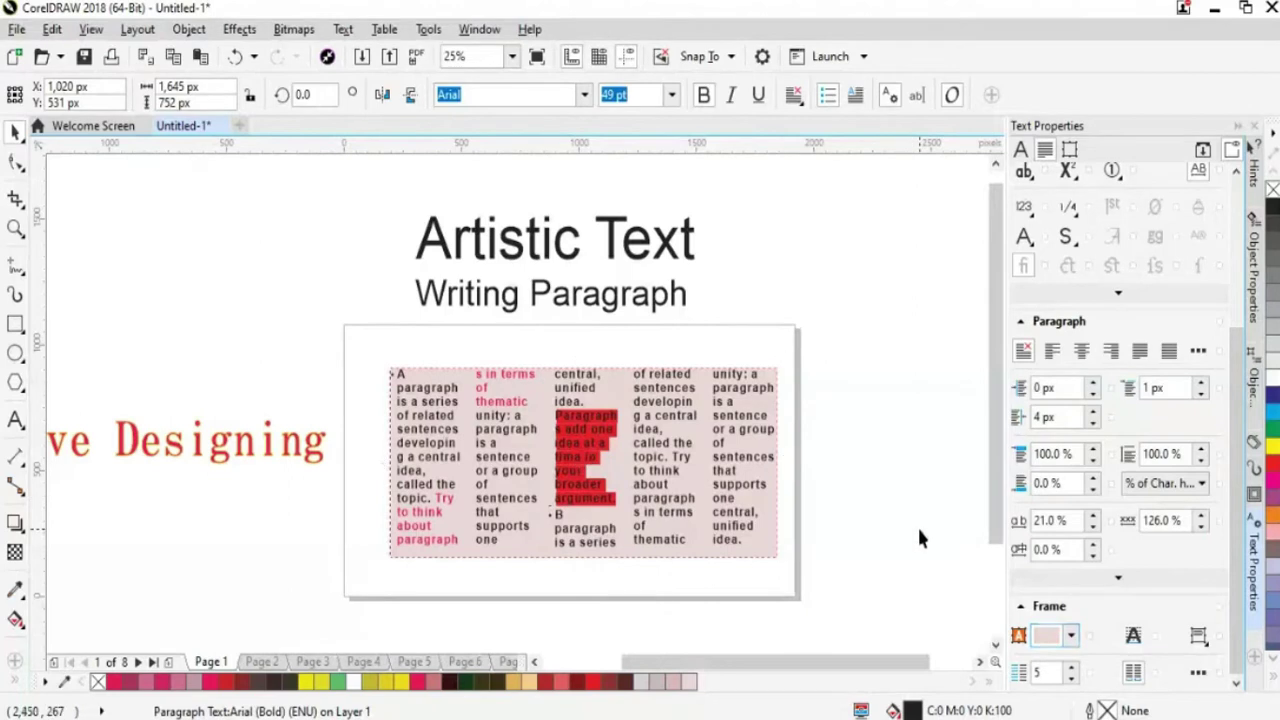
Try 7 columns in the paragraph text frame, and reduce the count step by step back to 5.
click(815, 567)
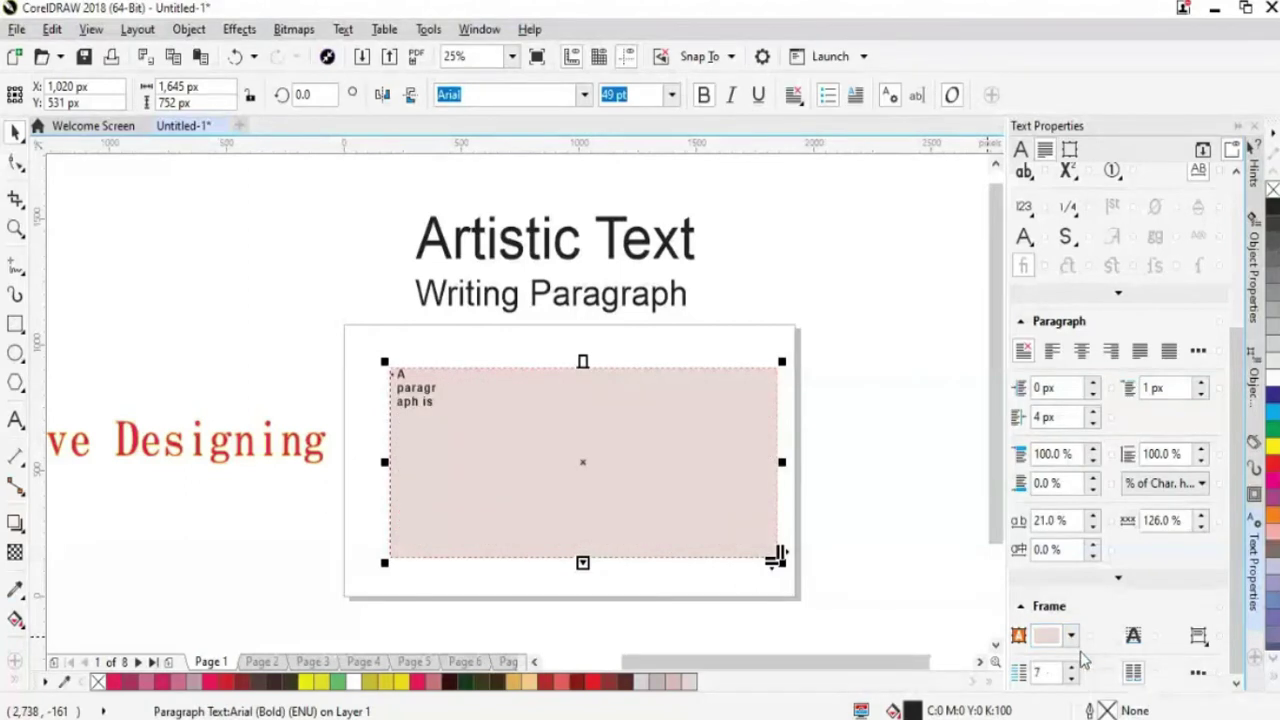
click(1072, 679)
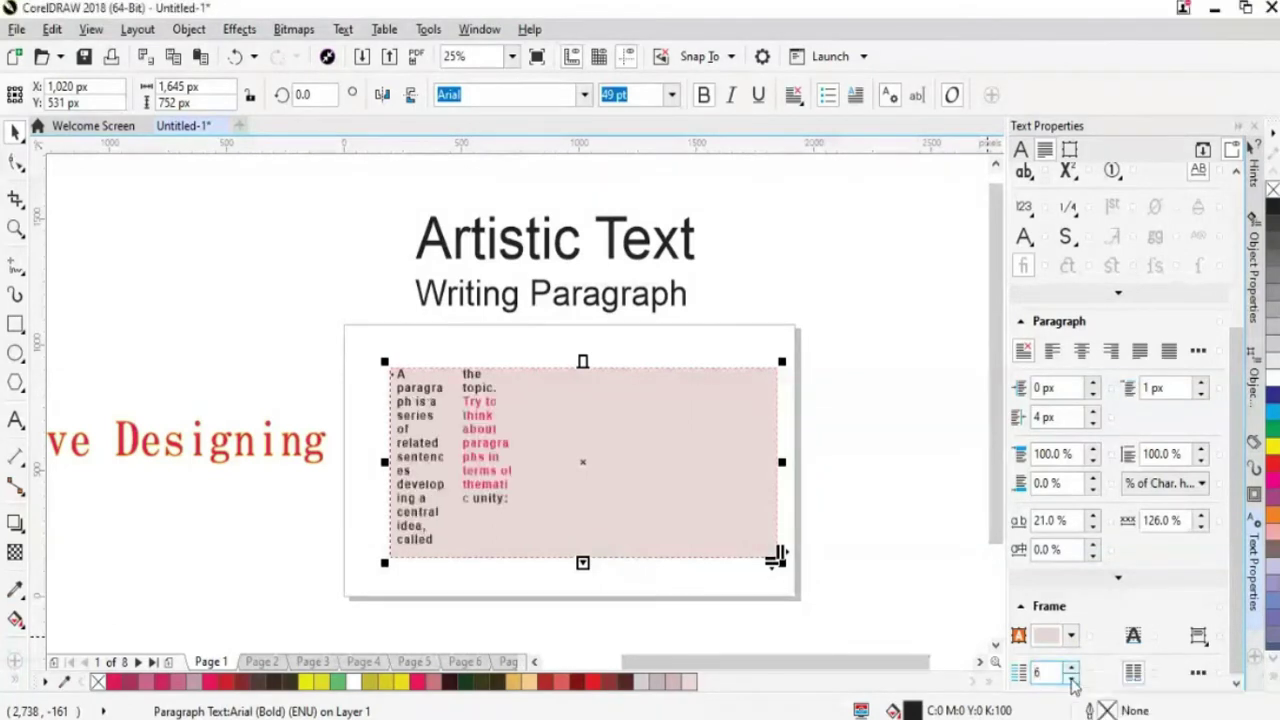
click(1072, 681)
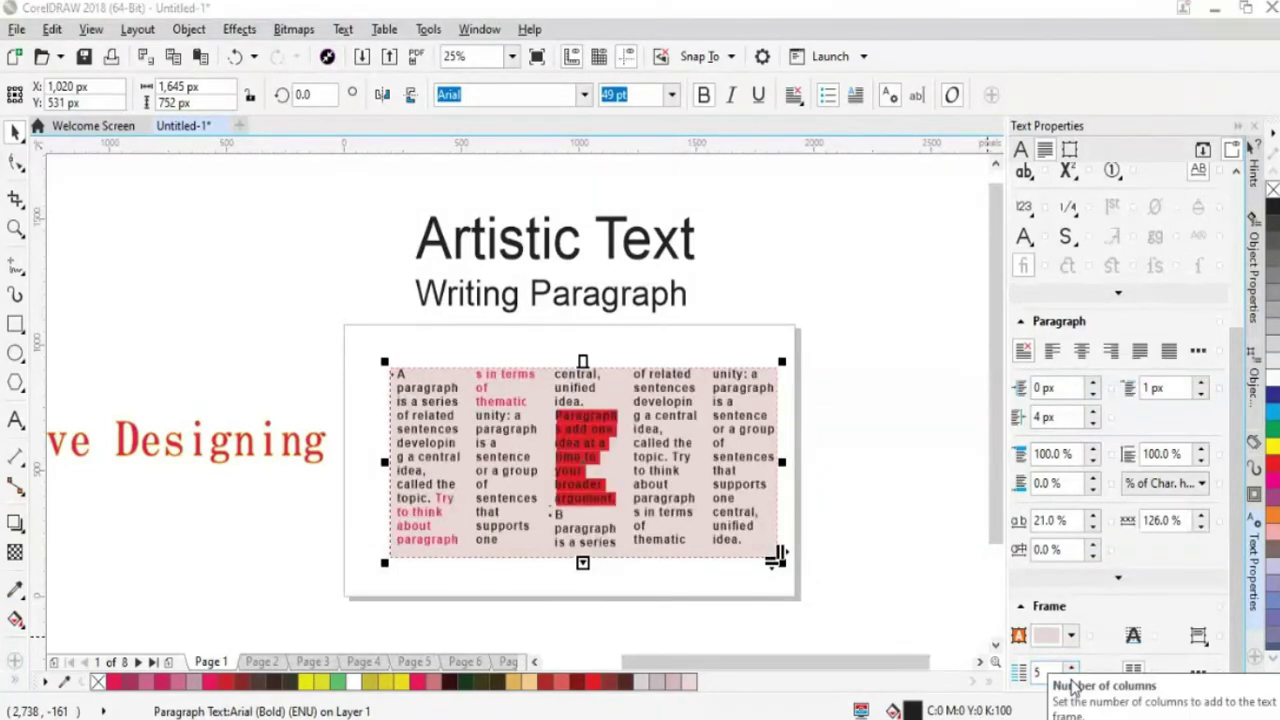
Toggle baseline grid alignment on and off several times for the paragraph frame, leaving it on.
click(1135, 641)
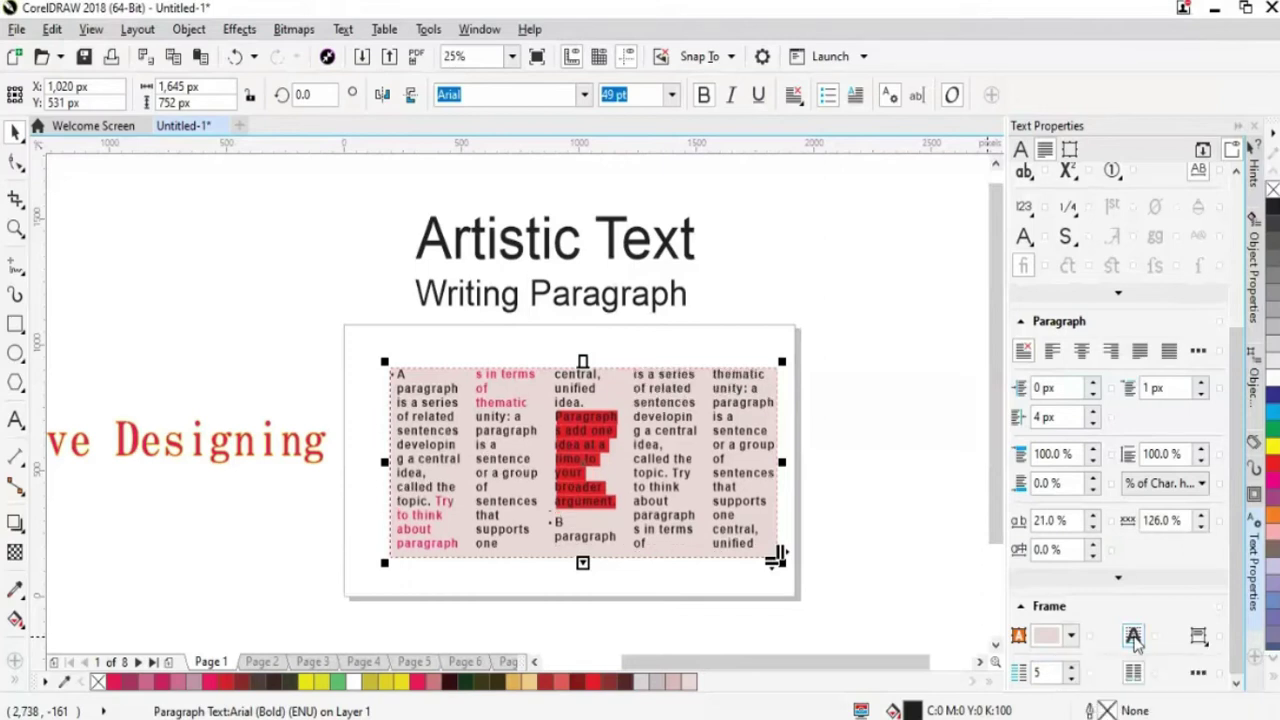
click(1135, 641)
click(1135, 641)
click(1135, 641)
click(1135, 641)
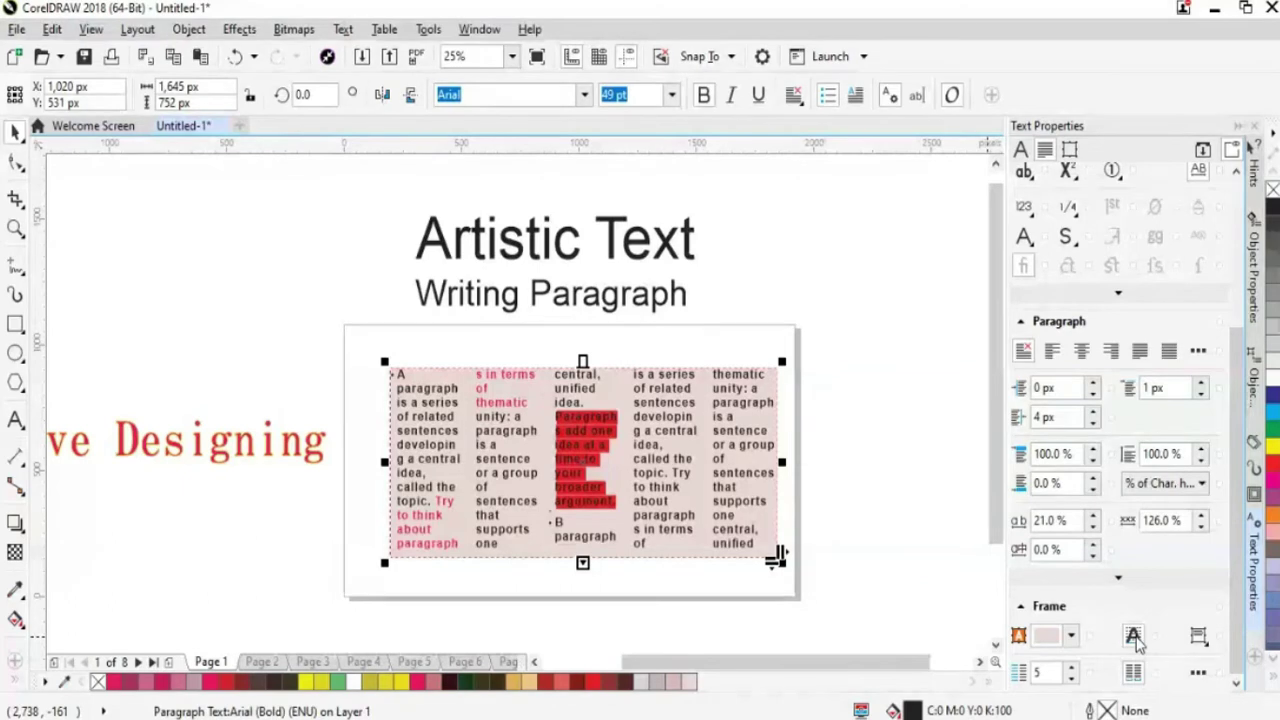
click(1135, 641)
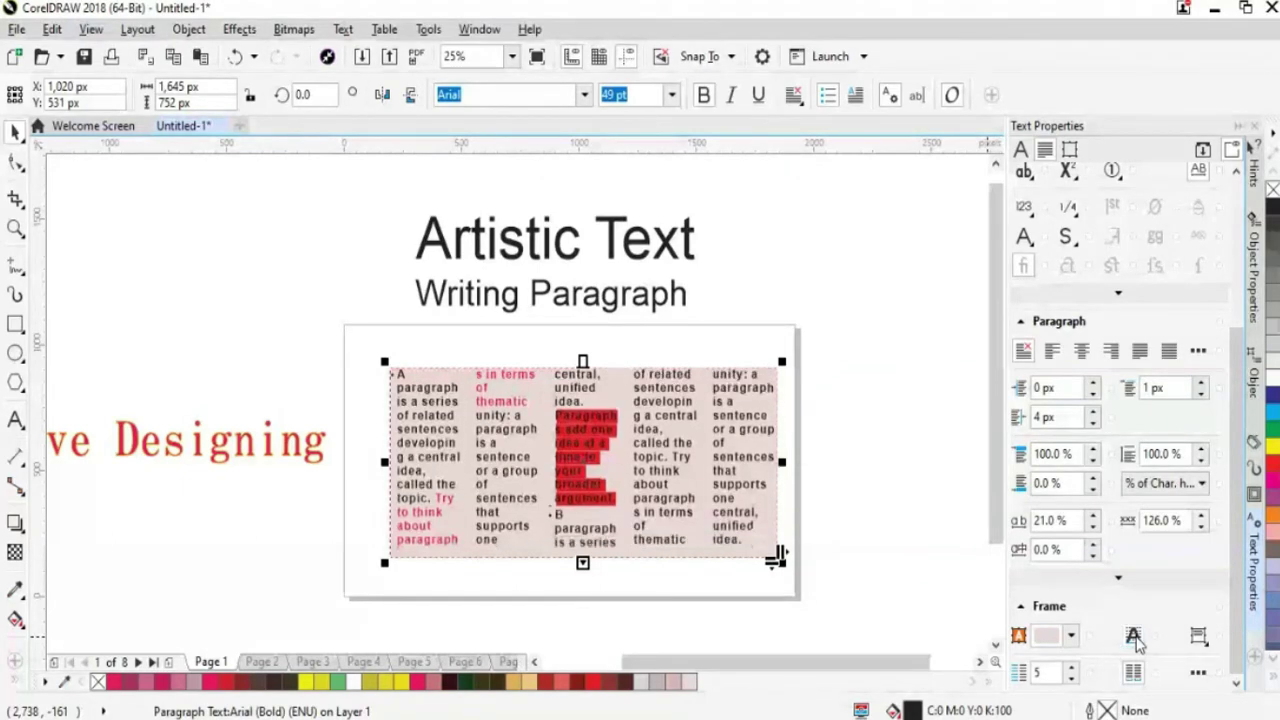
click(1135, 641)
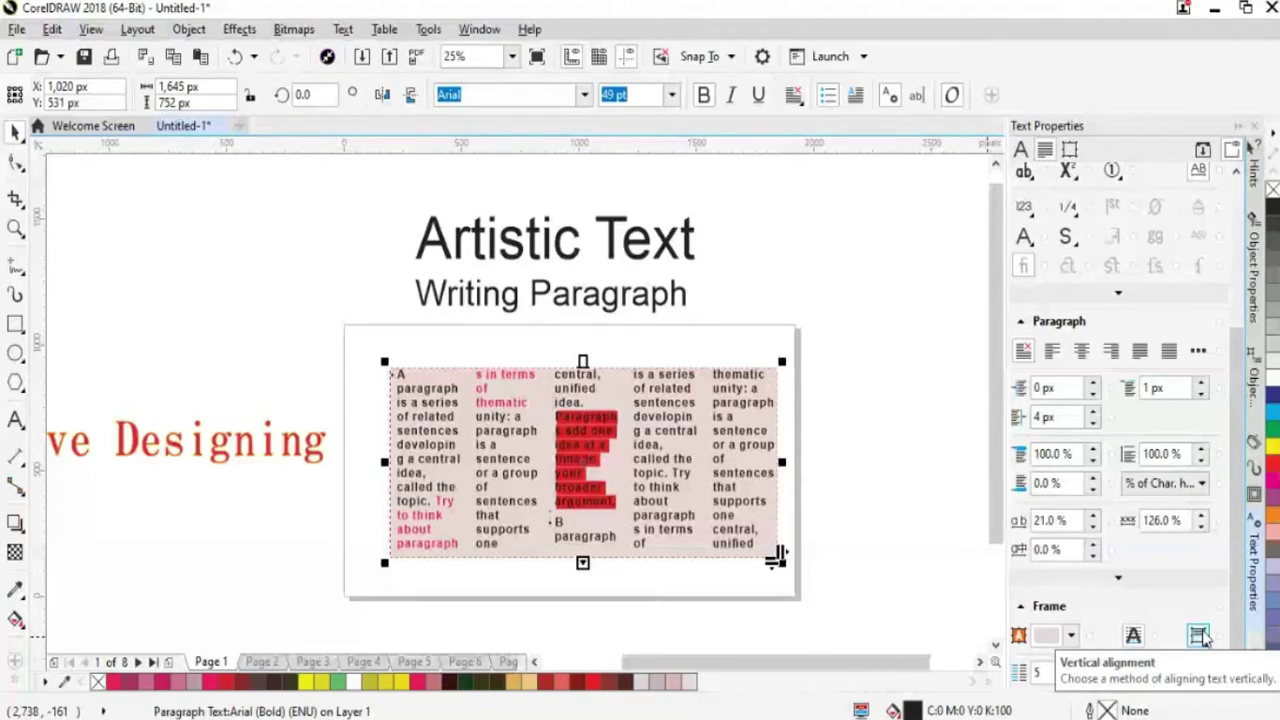
Apply center vertical alignment to the frame's text and reduce the frame to 4 columns.
click(1199, 636)
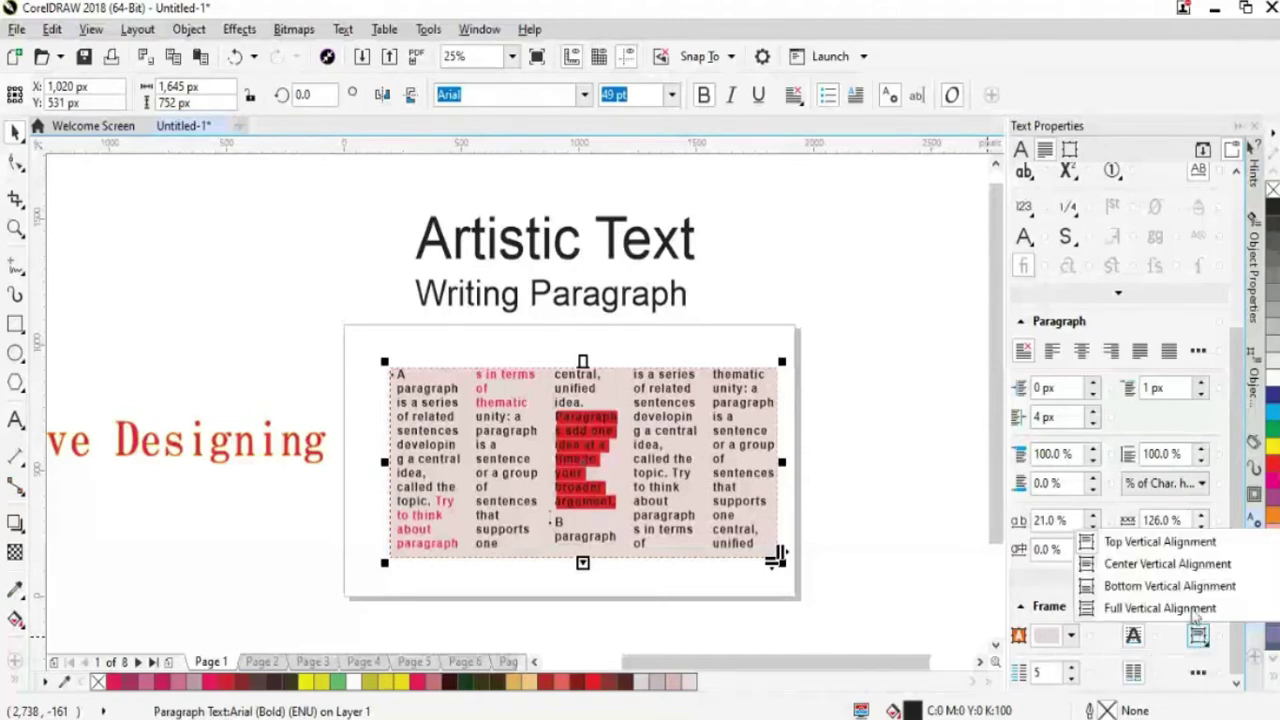
click(1167, 557)
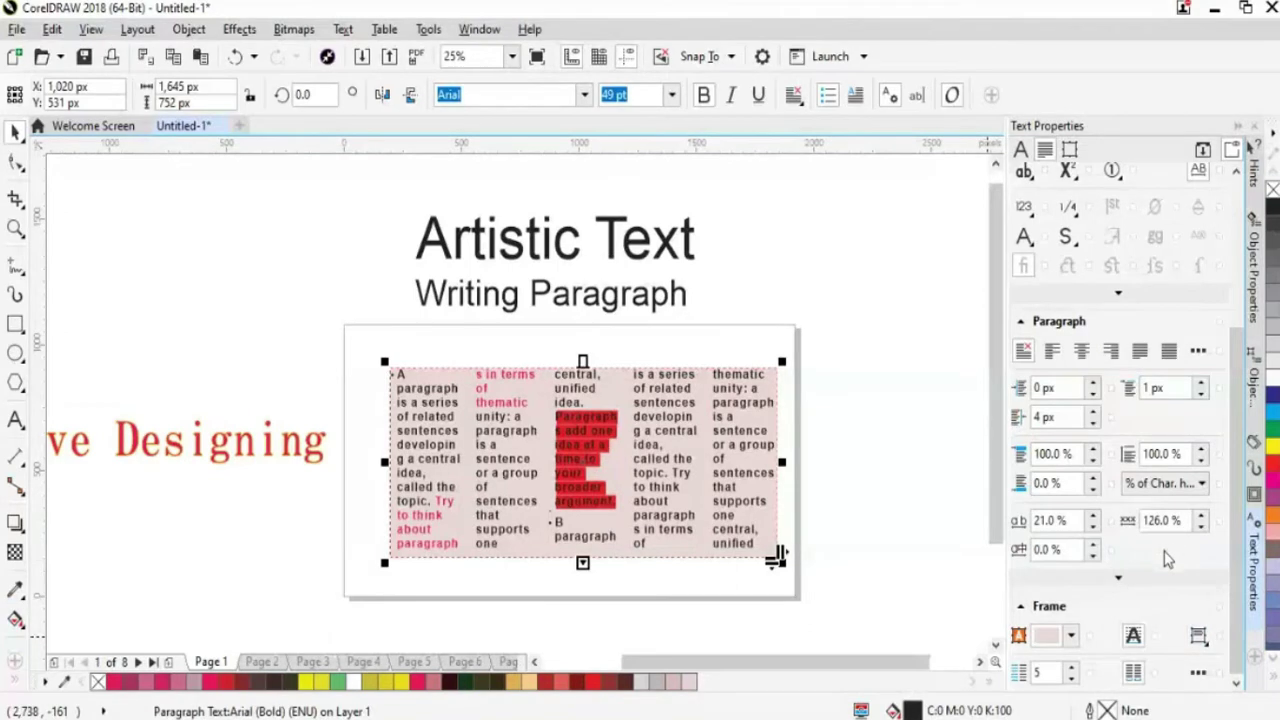
click(1206, 646)
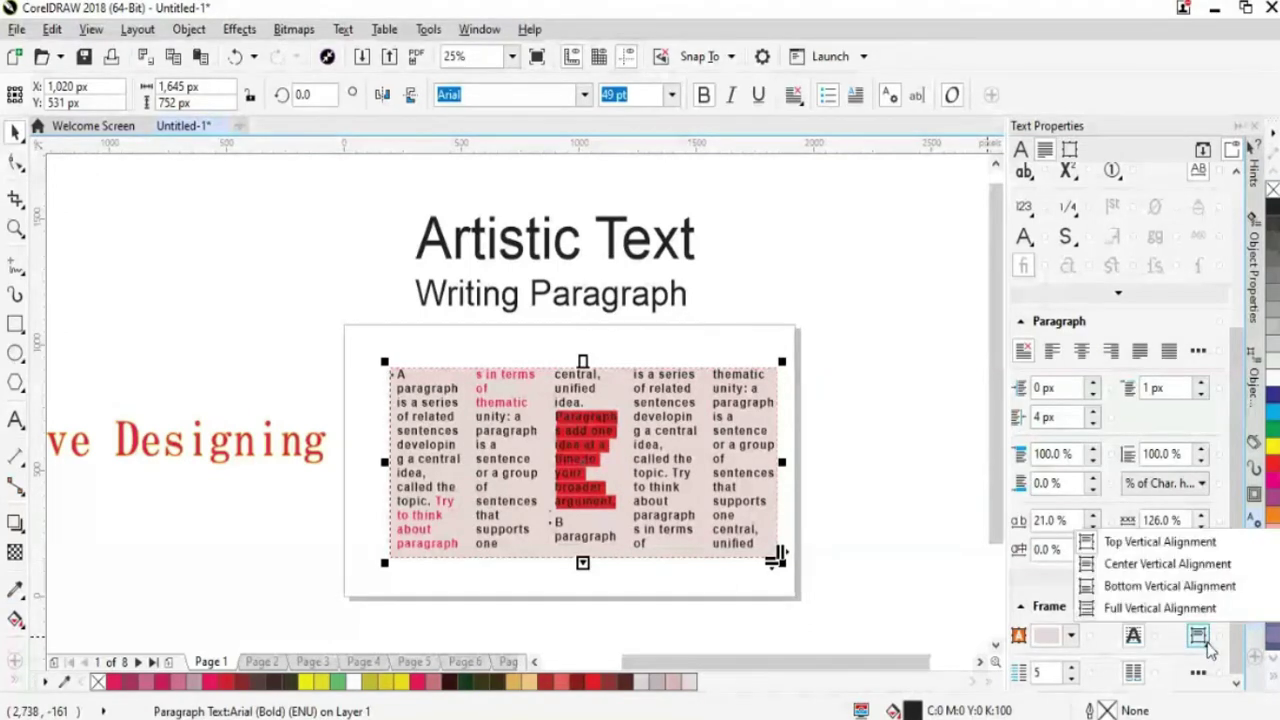
click(1170, 586)
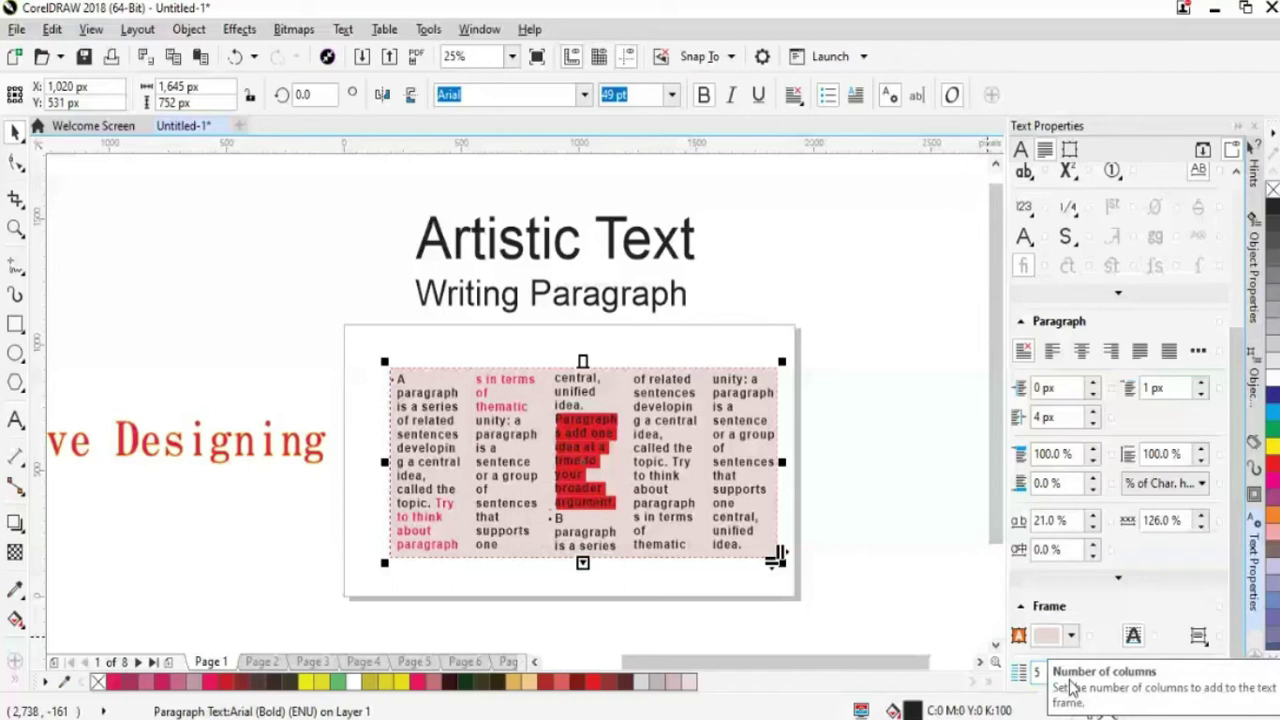
click(1071, 679)
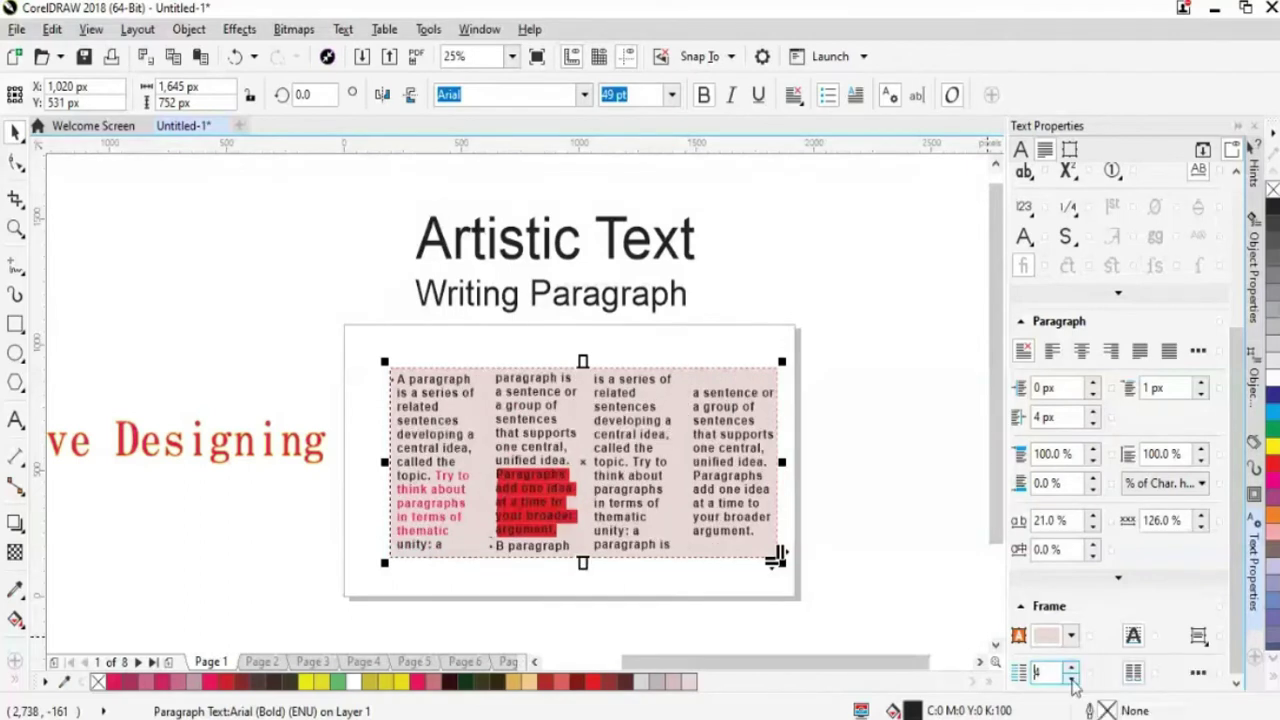
Apply top, center, bottom and finally full vertical alignment in turn to the four-column frame's text.
click(1199, 637)
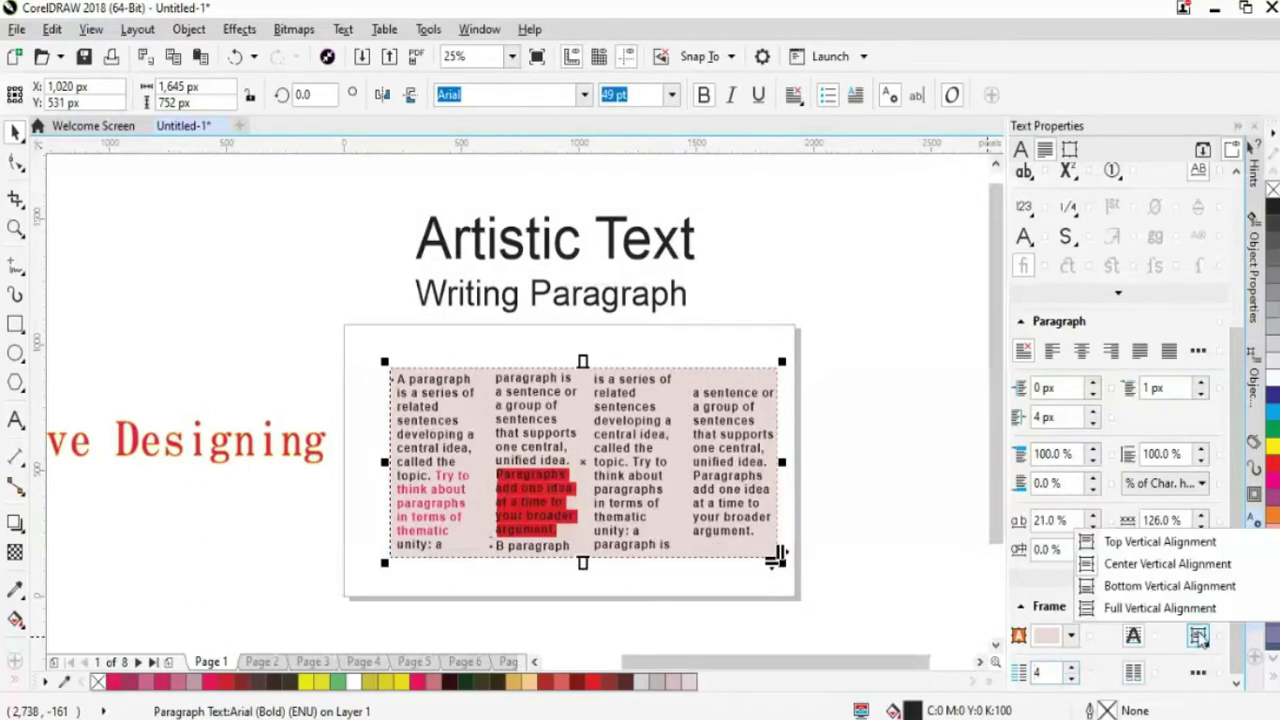
click(1160, 543)
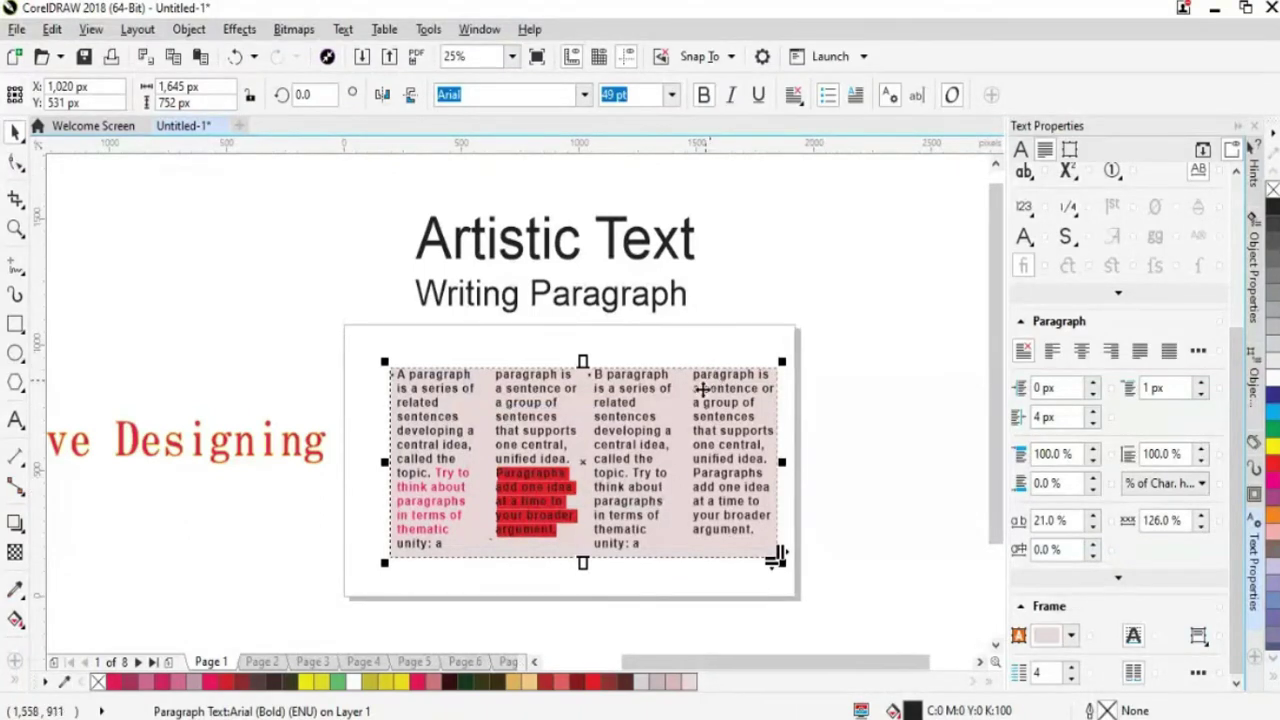
click(1199, 636)
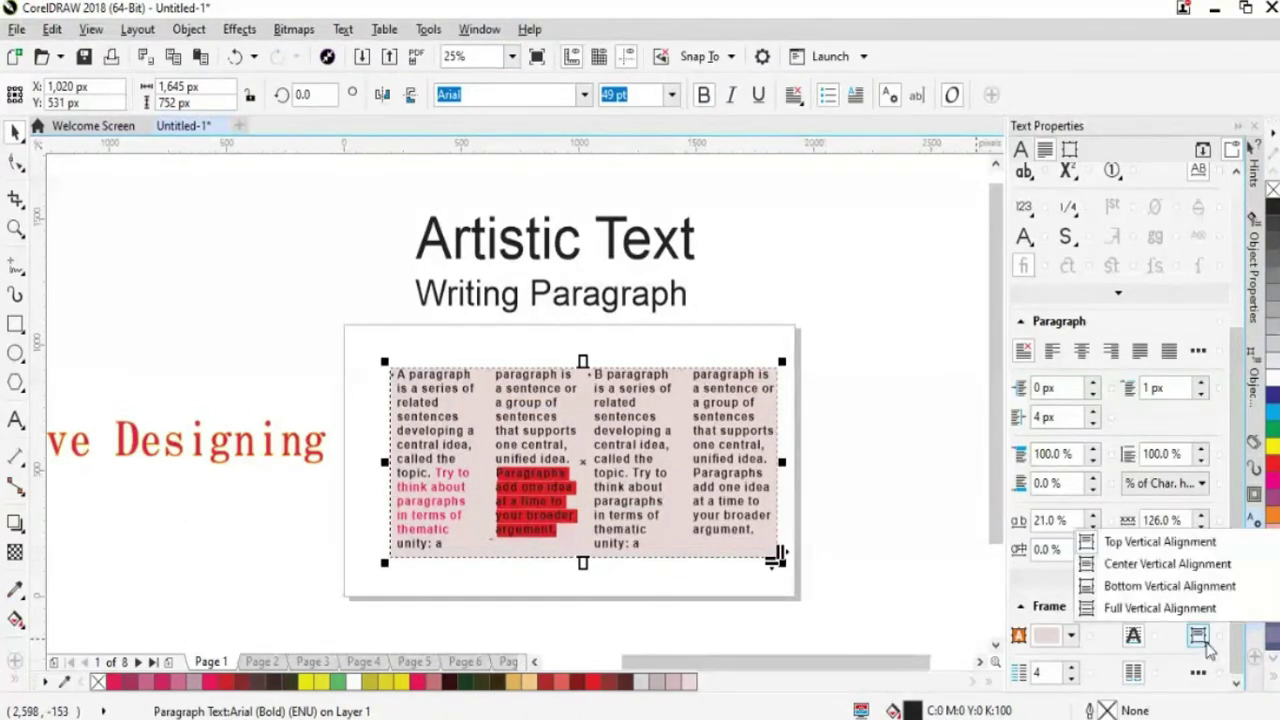
click(1155, 563)
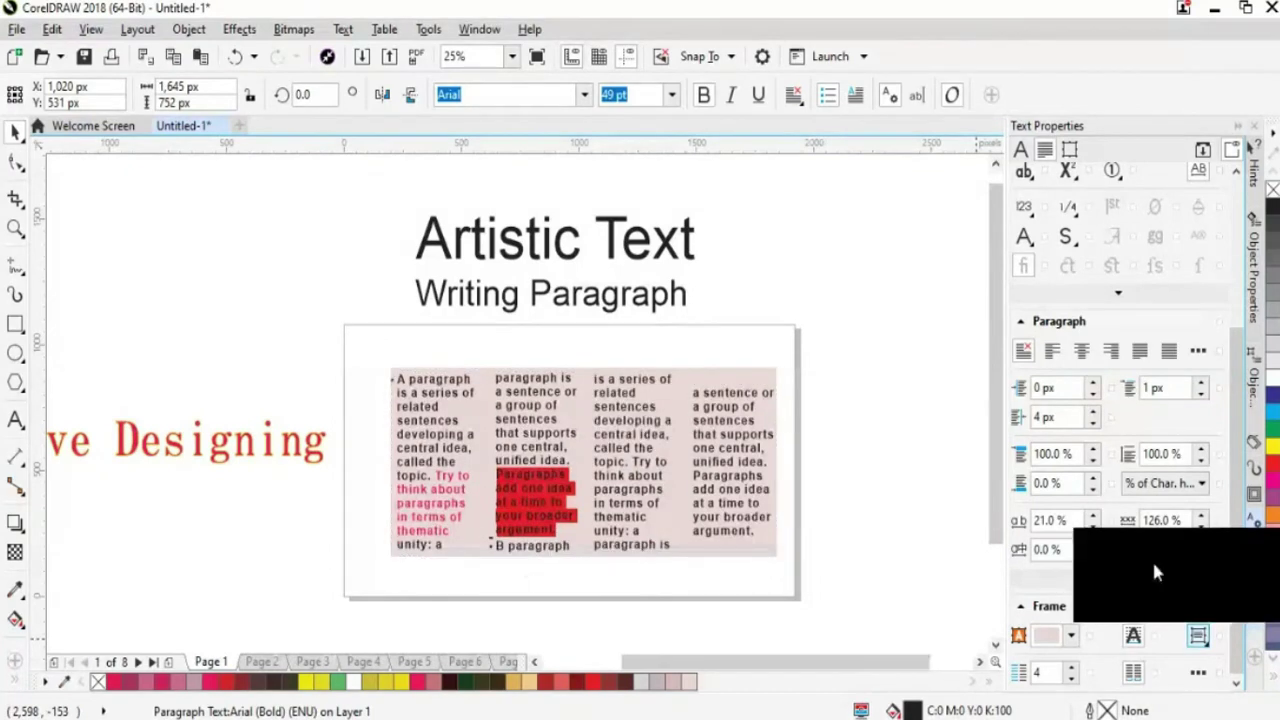
click(1199, 636)
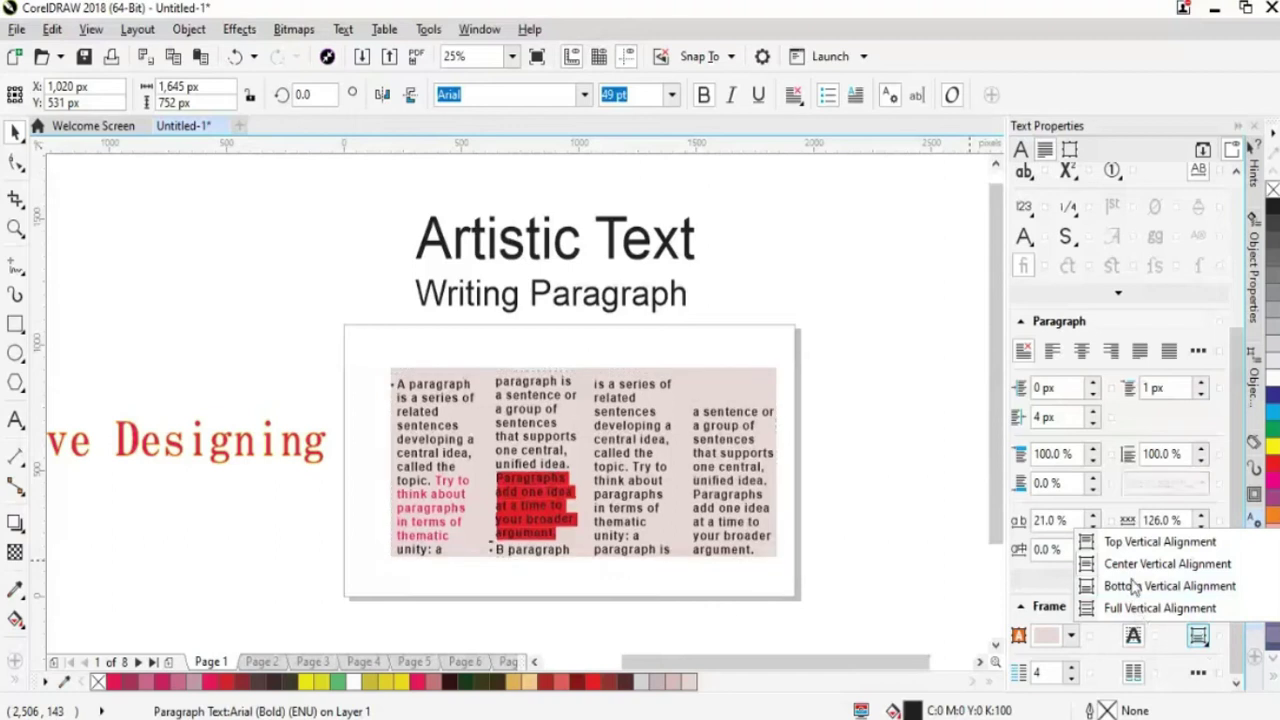
click(1135, 587)
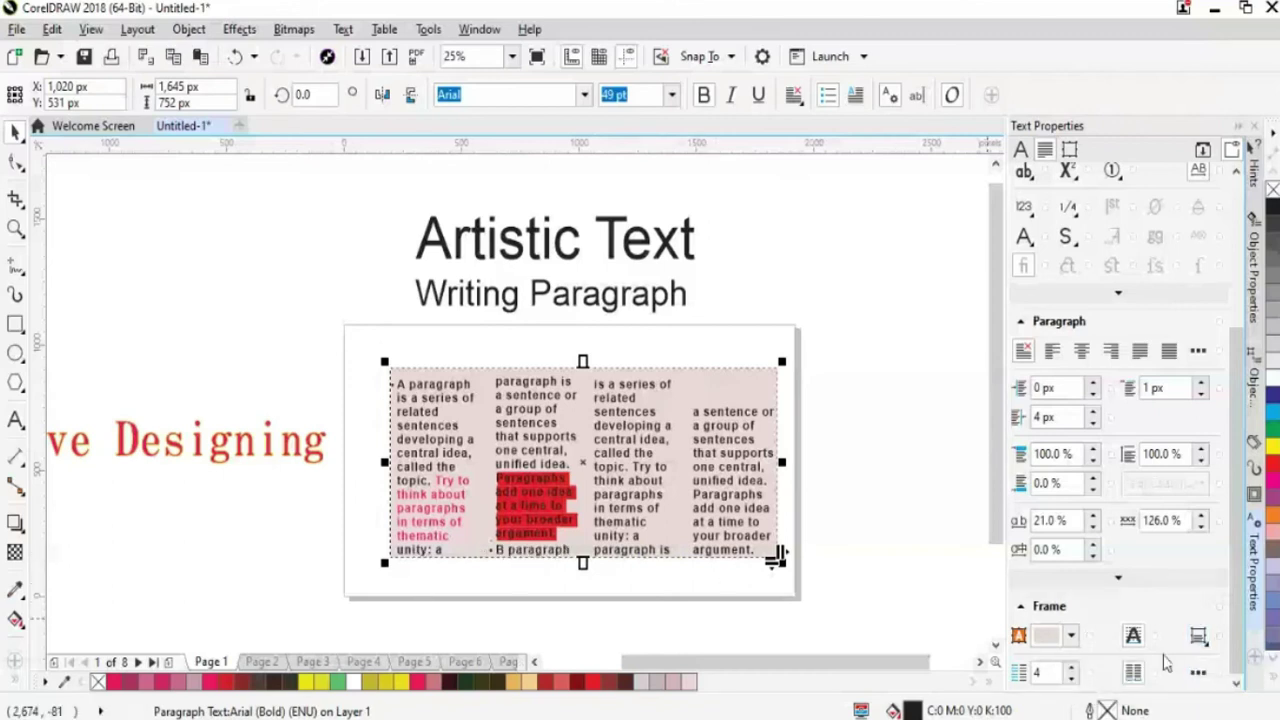
click(1198, 636)
click(1125, 610)
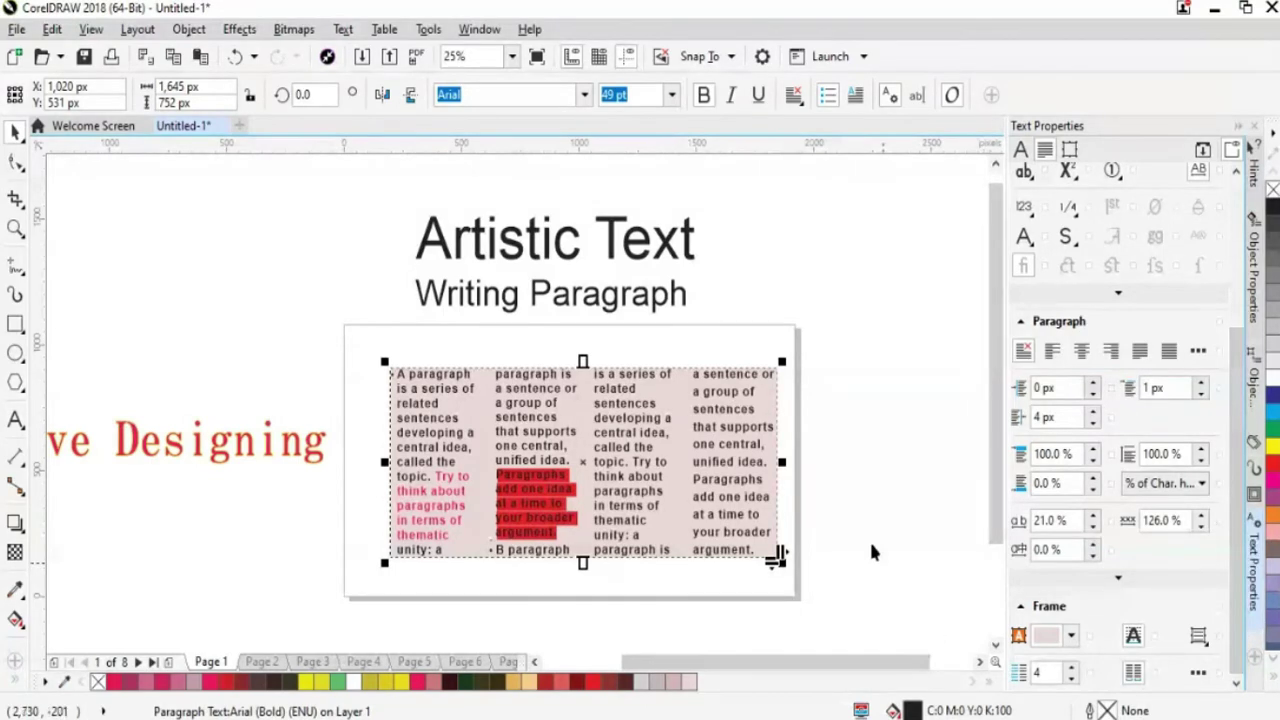
Set the Creative Designing heading's character spacing to 10% and reposition it beside the page at about X -892, Y 584 px.
drag(770, 658, 728, 672)
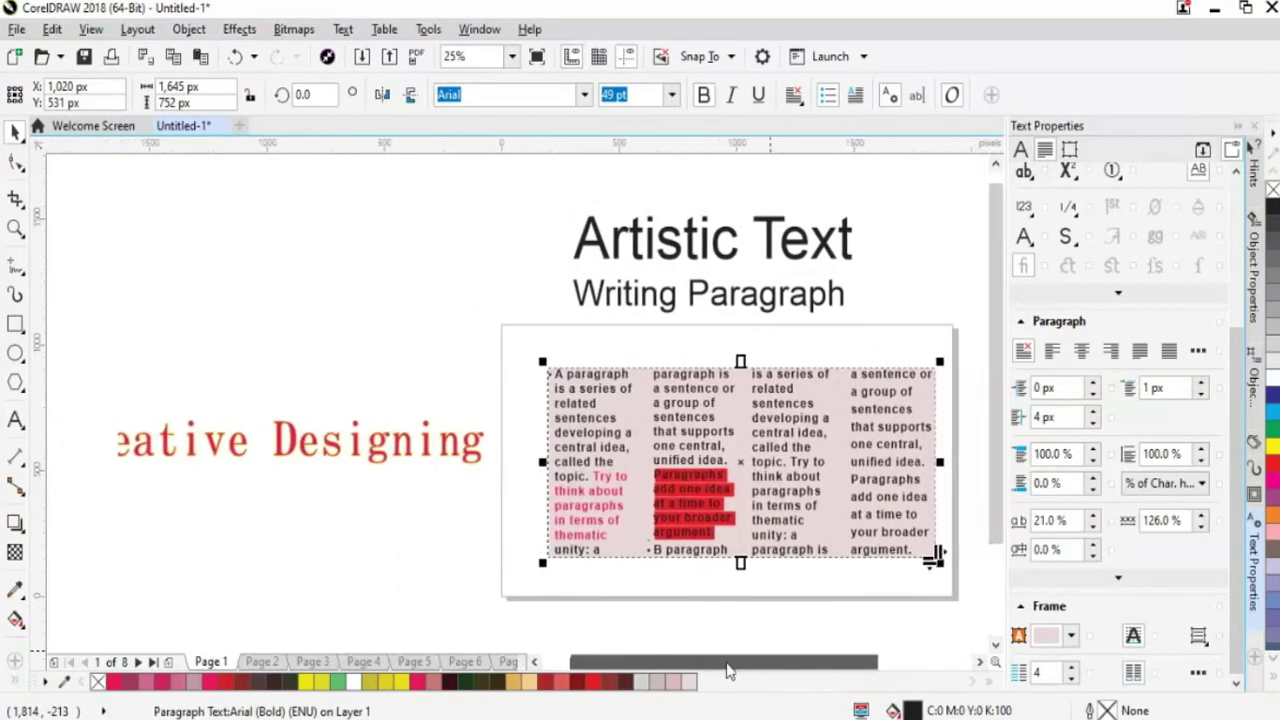
click(414, 468)
drag(400, 459, 409, 449)
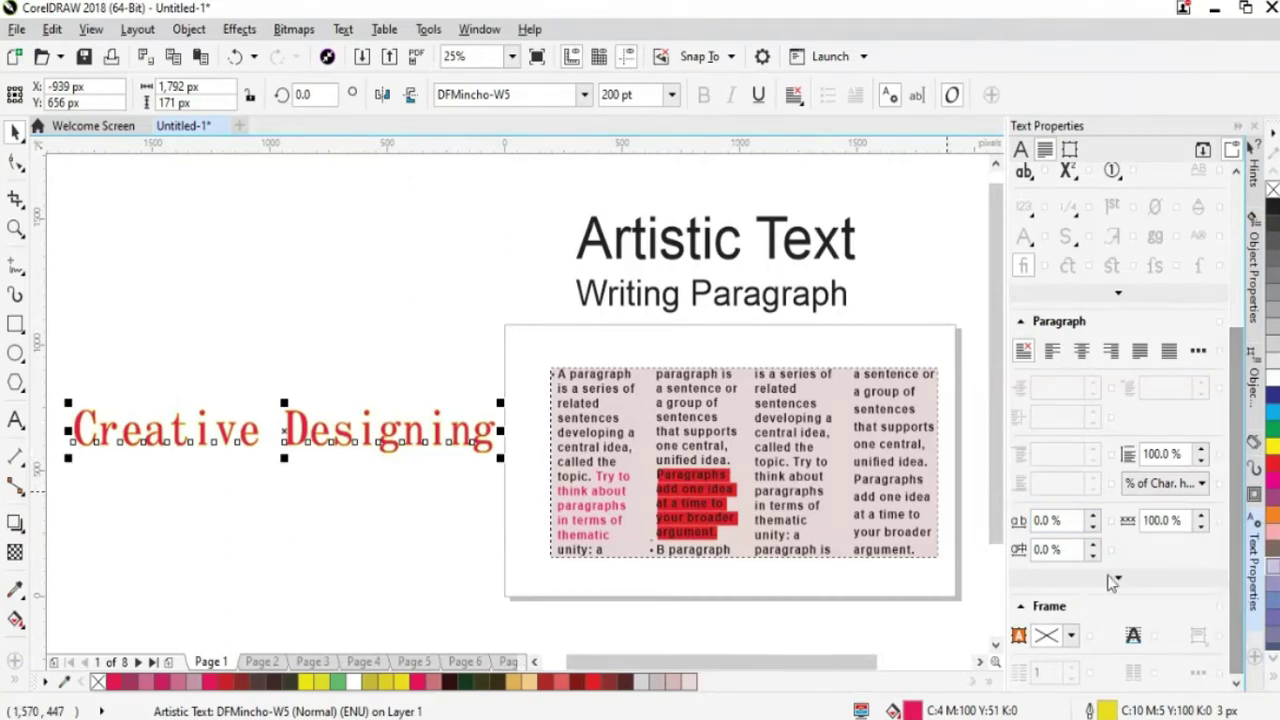
click(1094, 518)
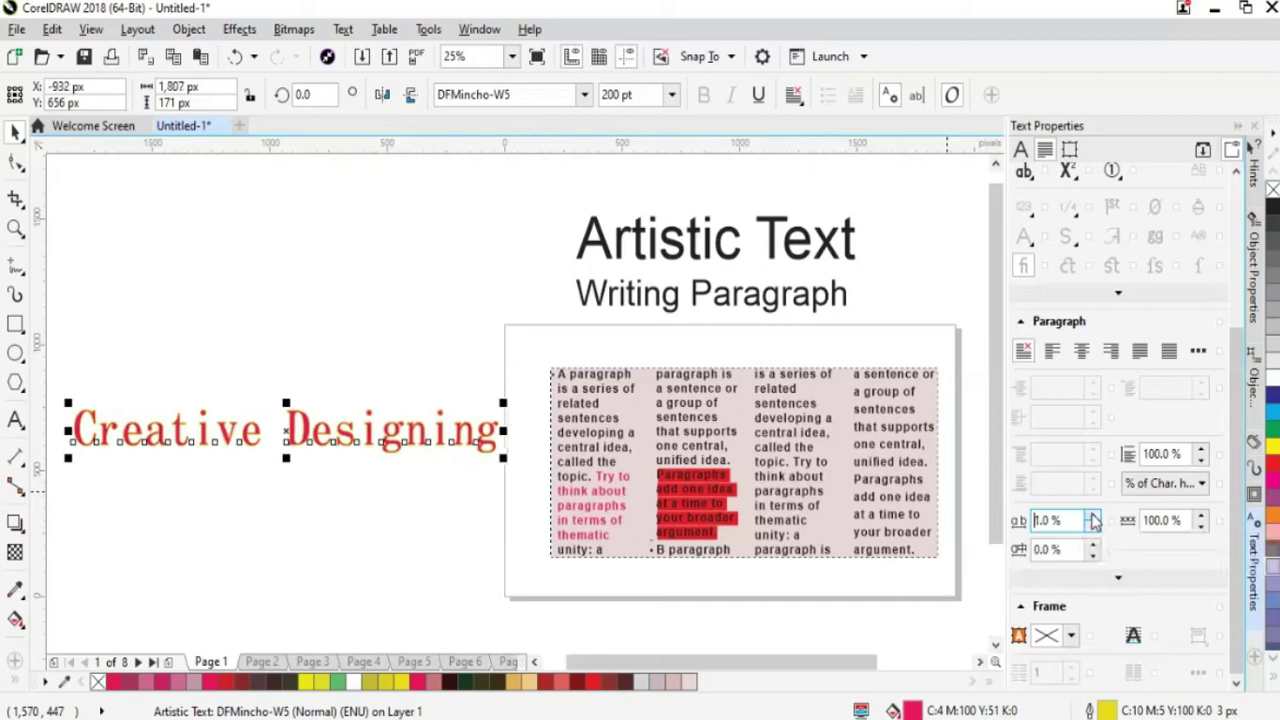
click(1094, 518)
click(1094, 518)
click(1094, 518)
click(1094, 518)
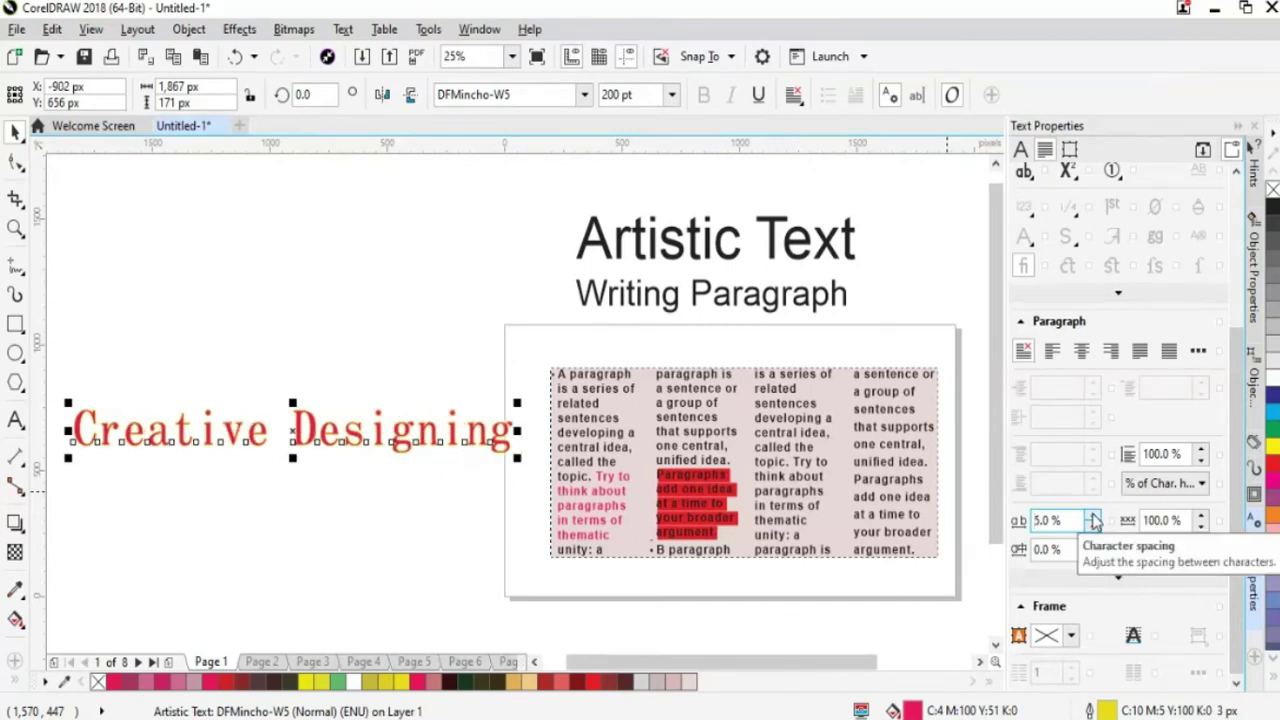
click(1094, 518)
click(1094, 518)
click(1094, 518)
click(1094, 518)
click(1094, 518)
drag(326, 435, 318, 466)
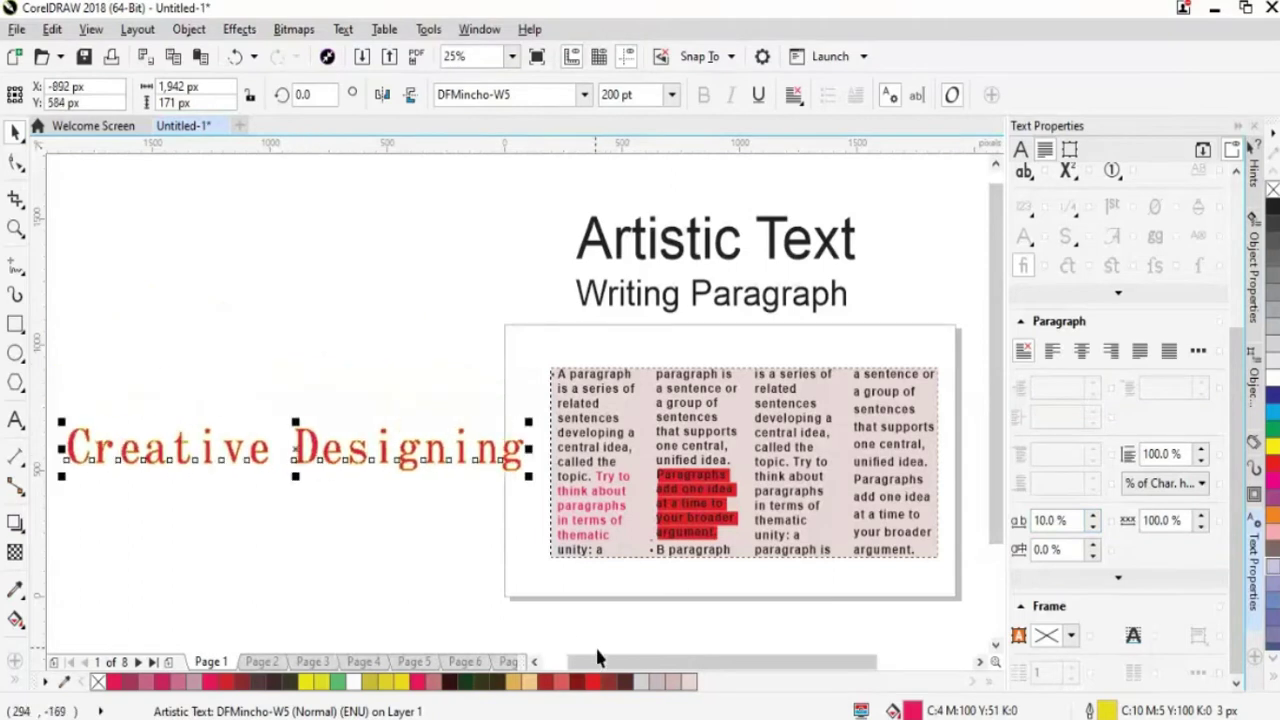
Shift the Creative Designing heading slightly left and set its character spacing to 9% after trying 14%.
click(537, 662)
click(822, 668)
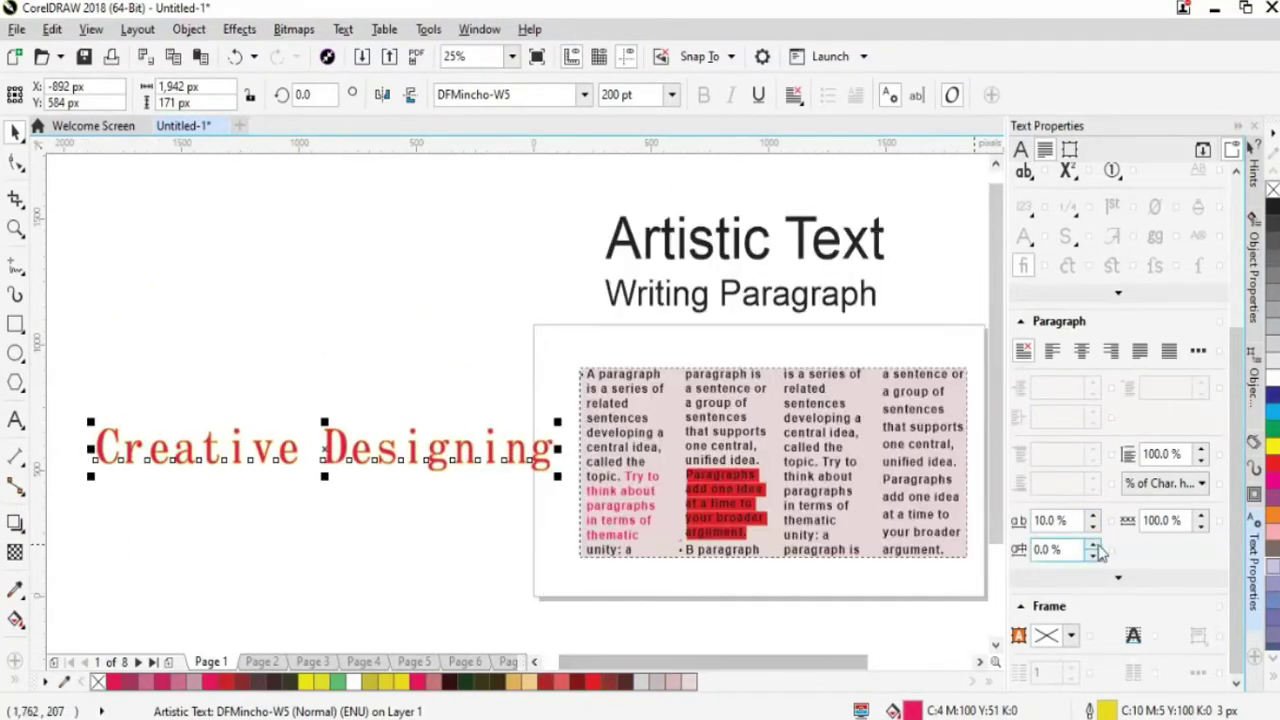
click(1093, 516)
click(1093, 516)
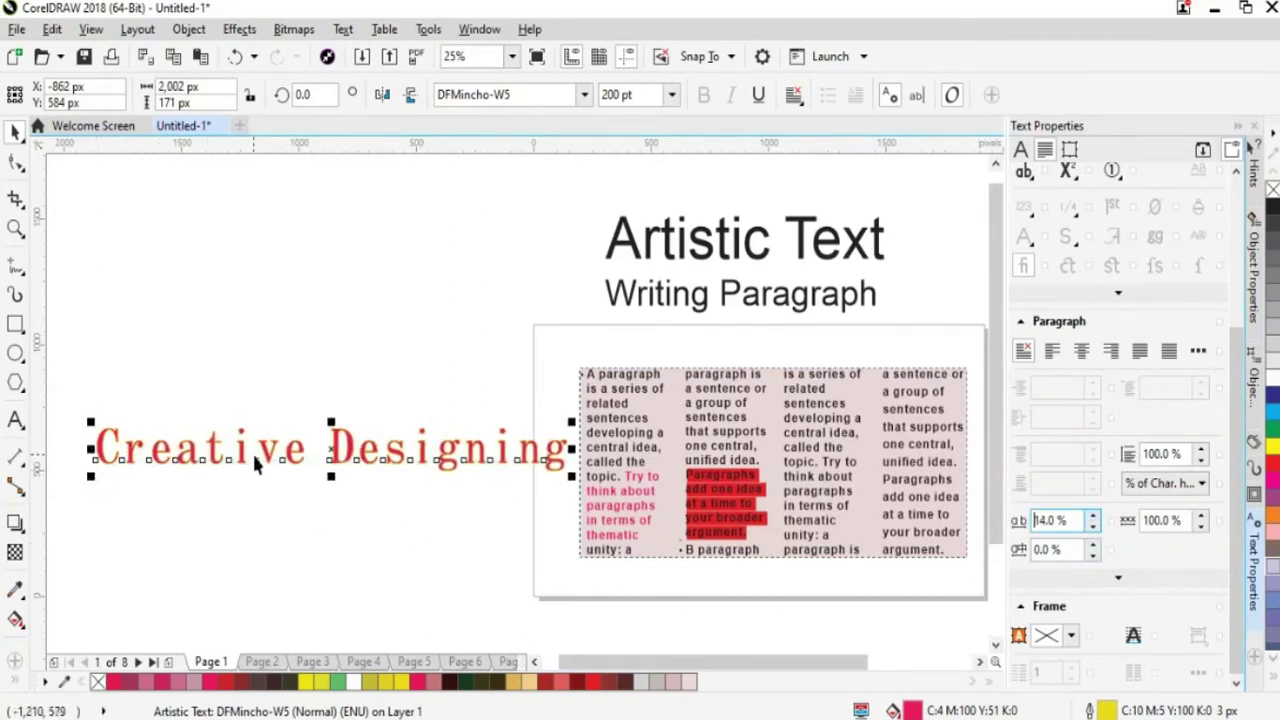
drag(350, 460, 332, 456)
click(1093, 526)
click(1093, 526)
click(1093, 526)
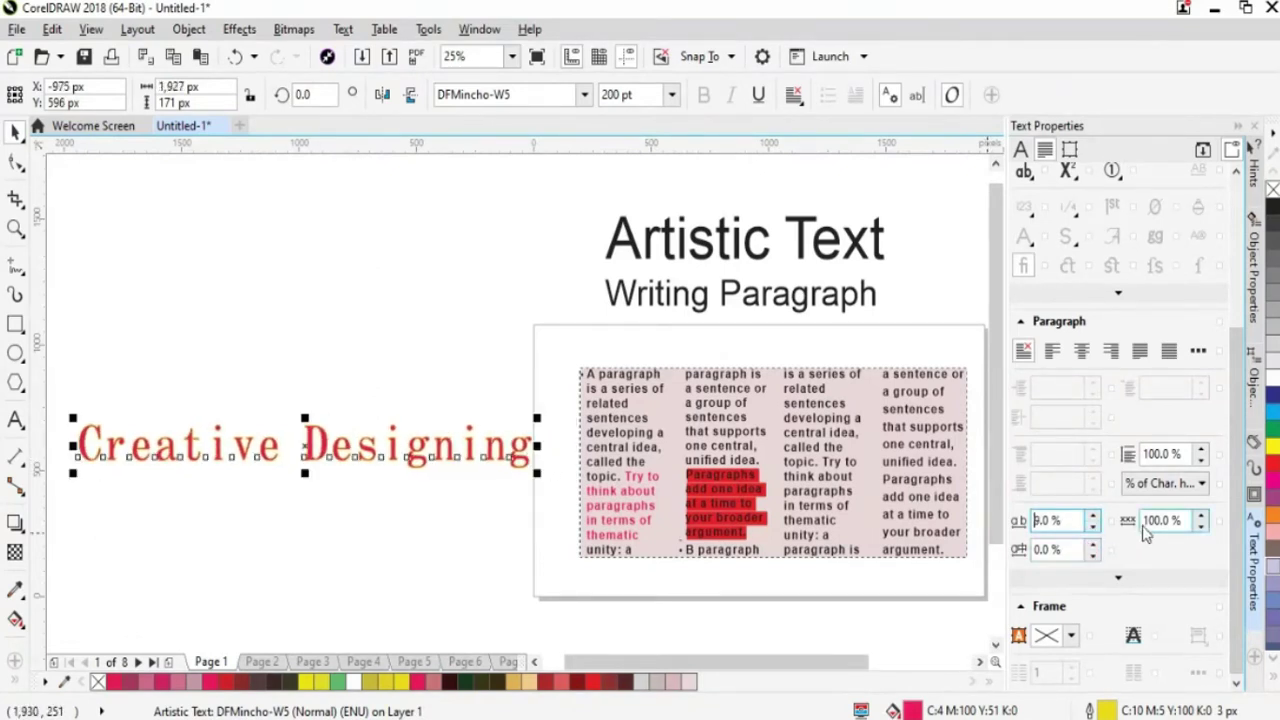
text(9)
Raise the Creative Designing heading's word spacing step by step to 106%.
click(1201, 516)
click(1201, 516)
click(1201, 516)
click(1201, 516)
click(1201, 516)
click(1201, 516)
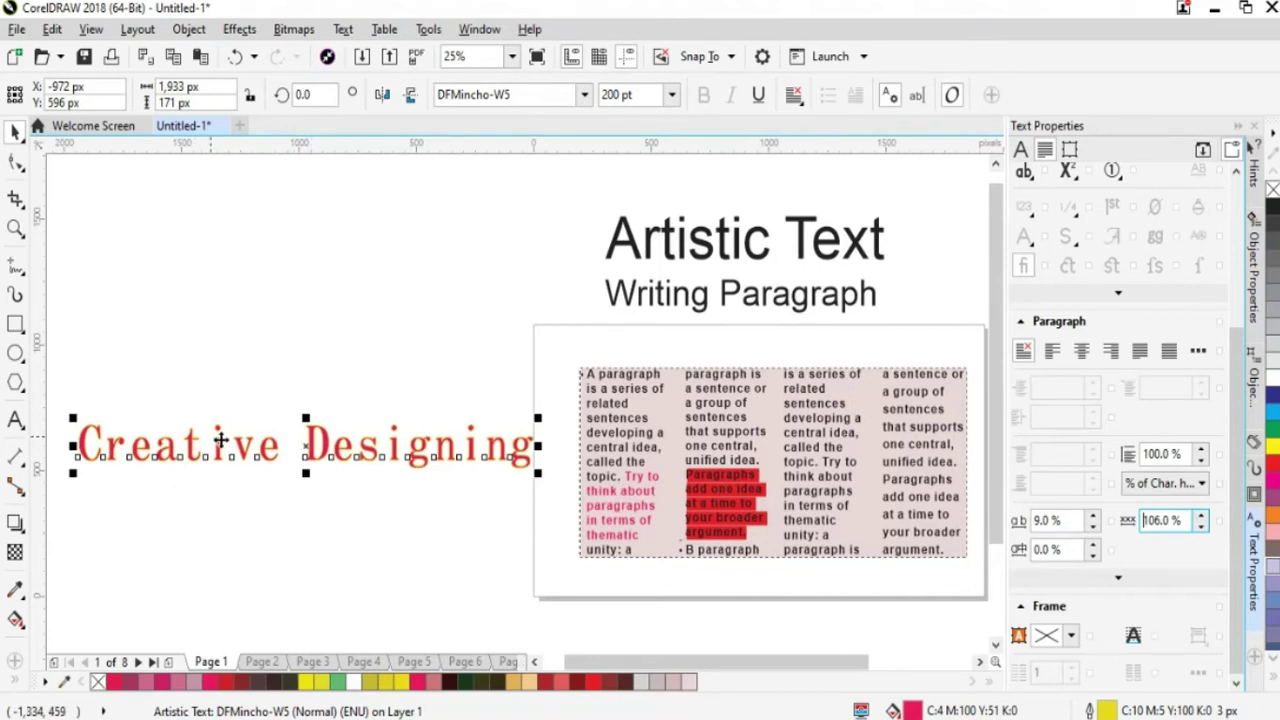
Reduce the Creative Designing heading's word spacing to 63% and set its language spacing to 9%.
click(1201, 526)
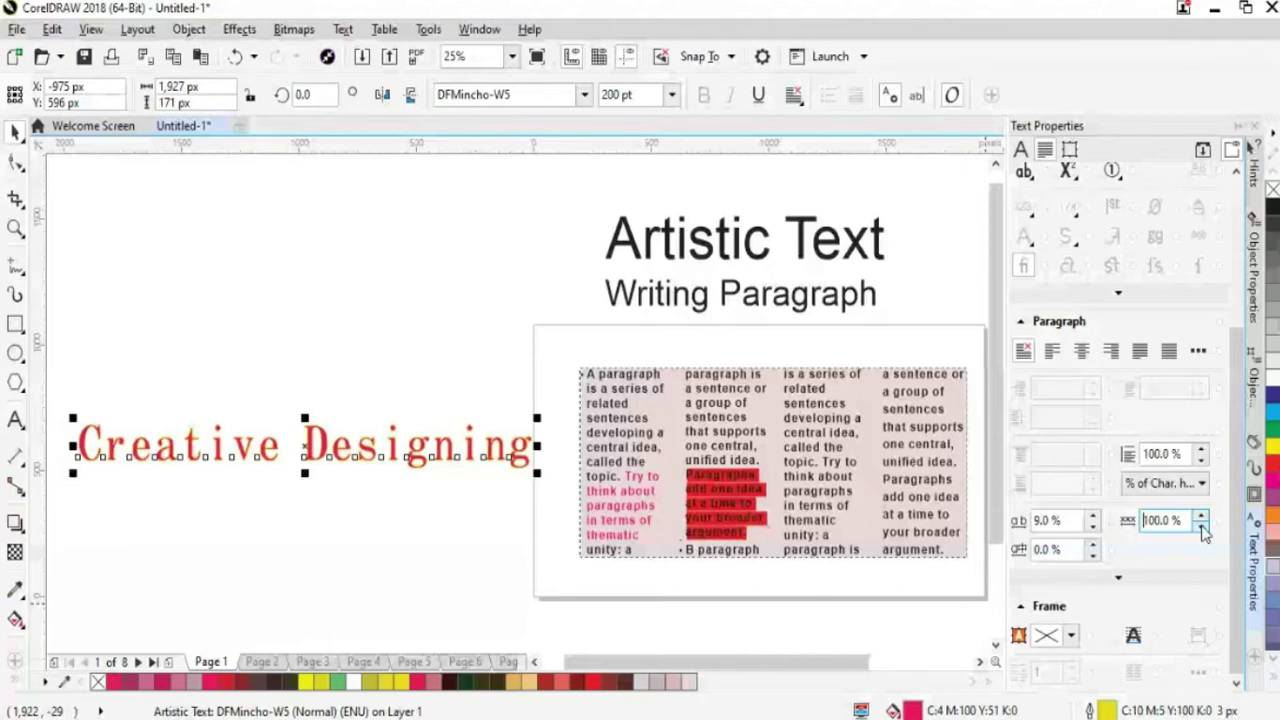
text(63)
key(Tab)
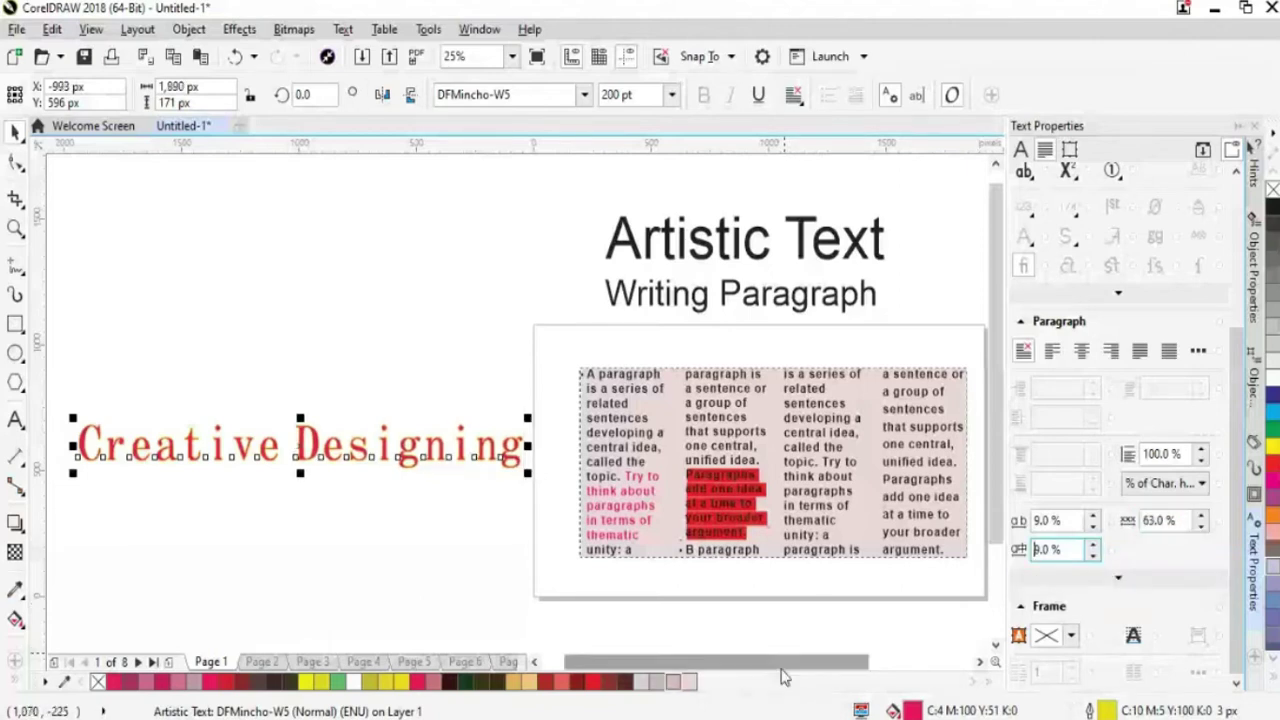
Return to the character settings and deselect the Creative Designing heading.
scroll(784, 677, left, 1)
scroll(1240, 520, up, 1)
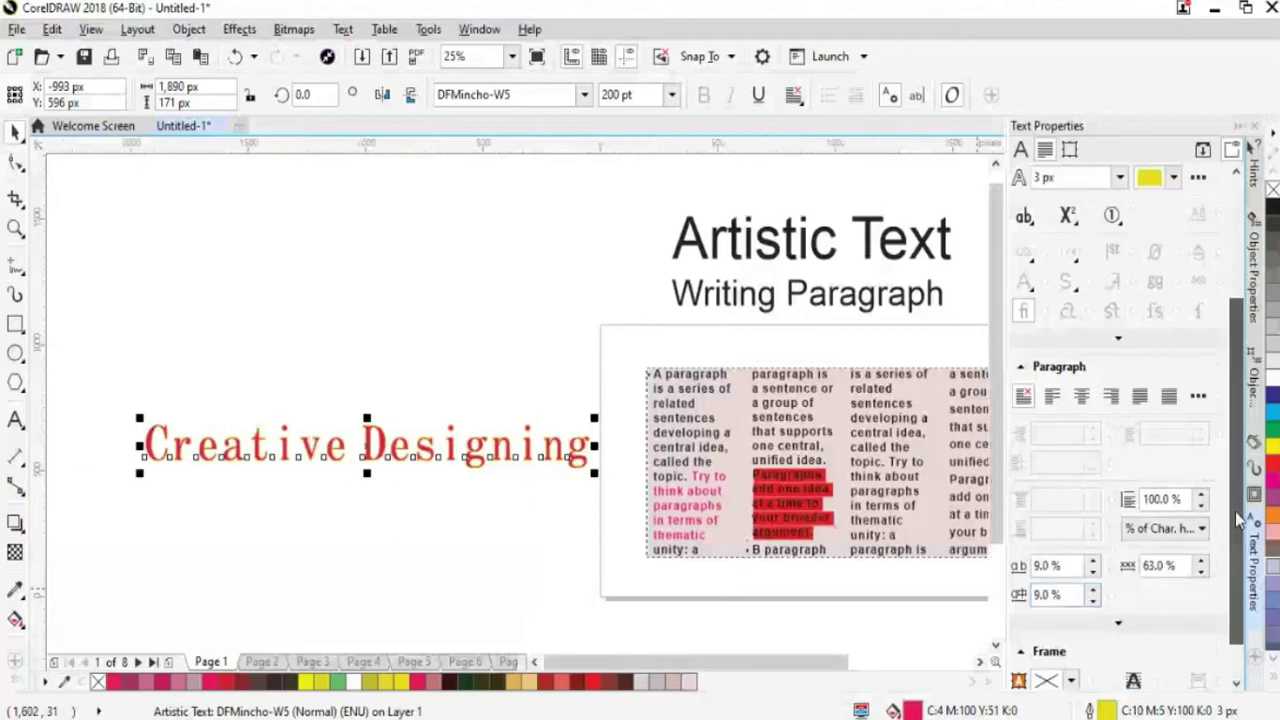
scroll(1240, 520, up, 2)
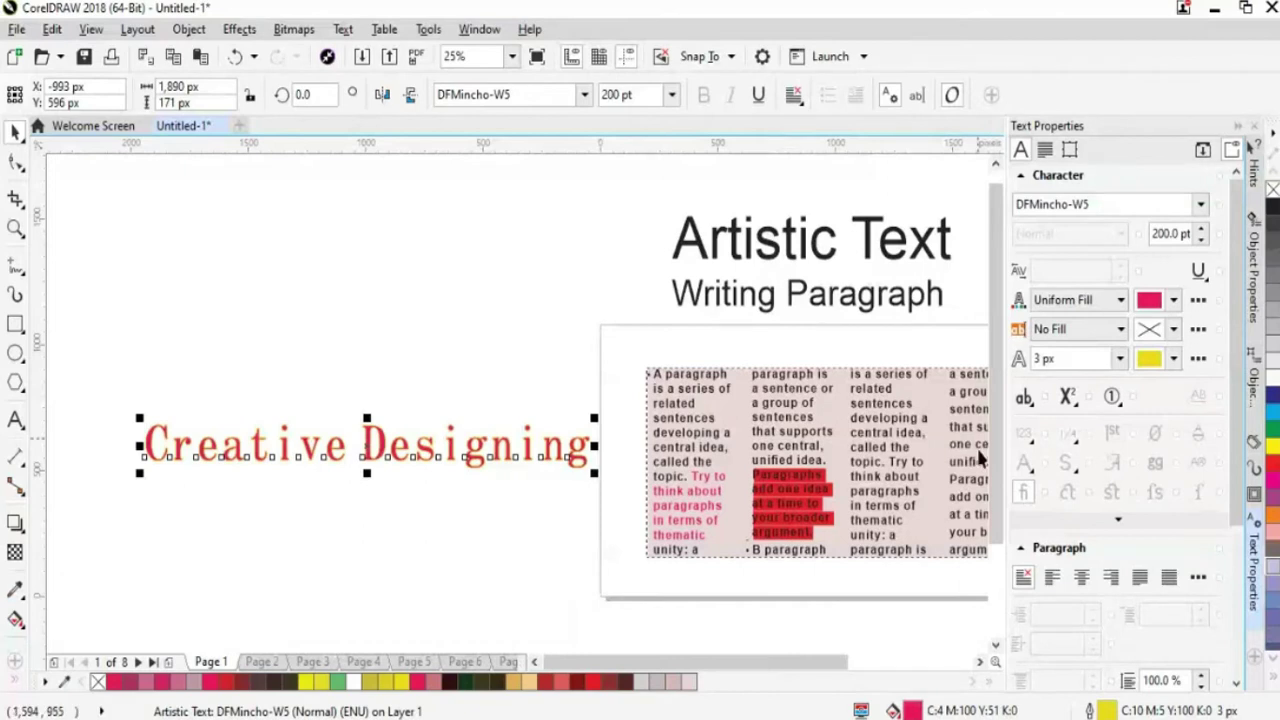
scroll(748, 675, right, 1)
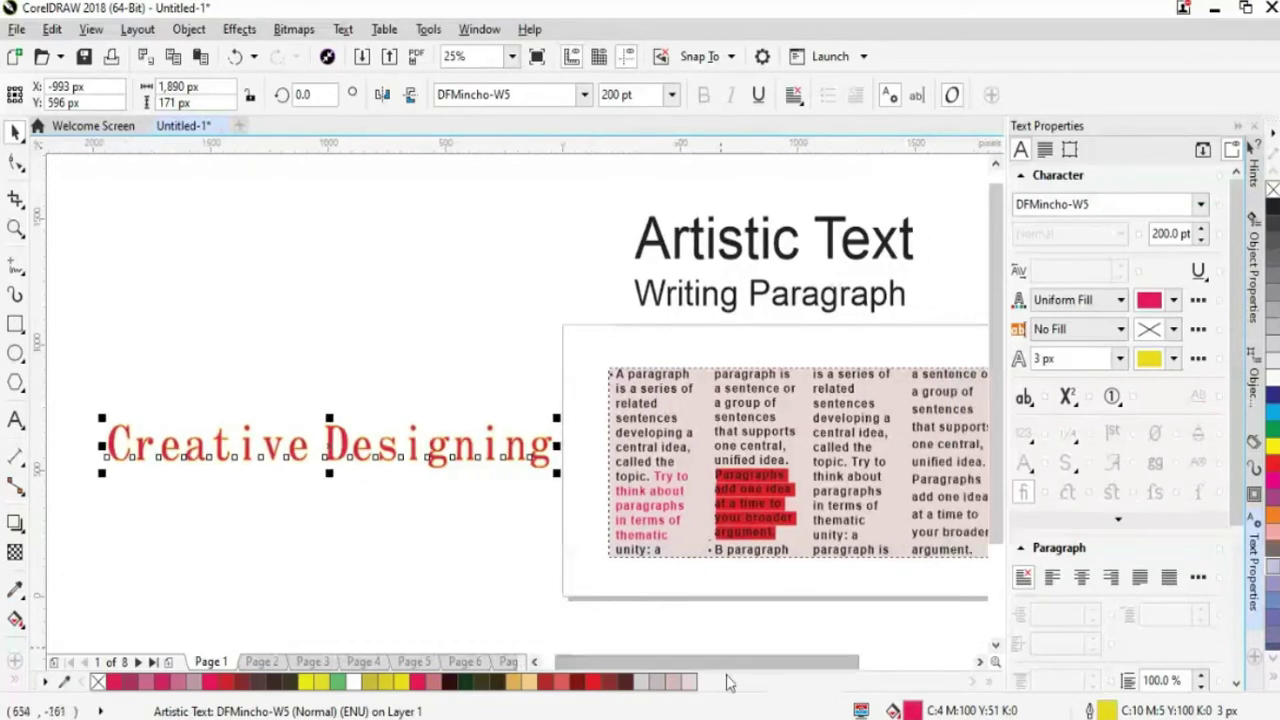
scroll(743, 674, right, 2)
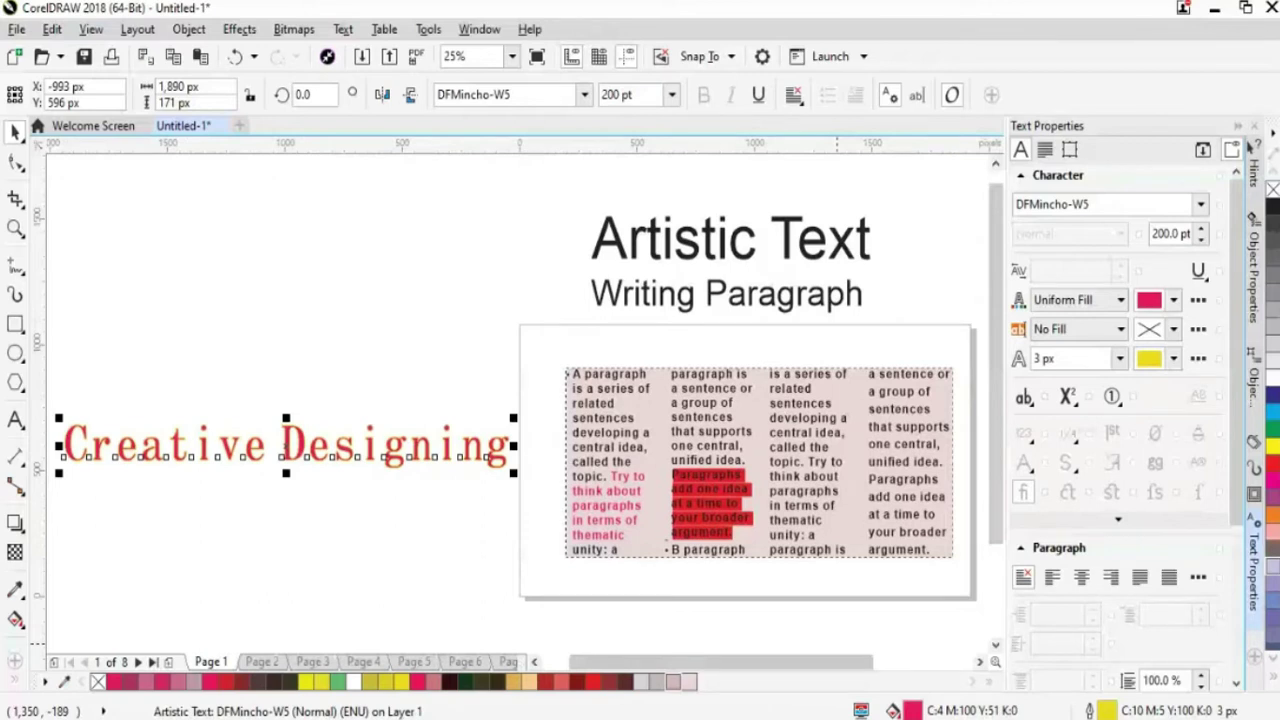
key(Escape)
drag(675, 665, 713, 665)
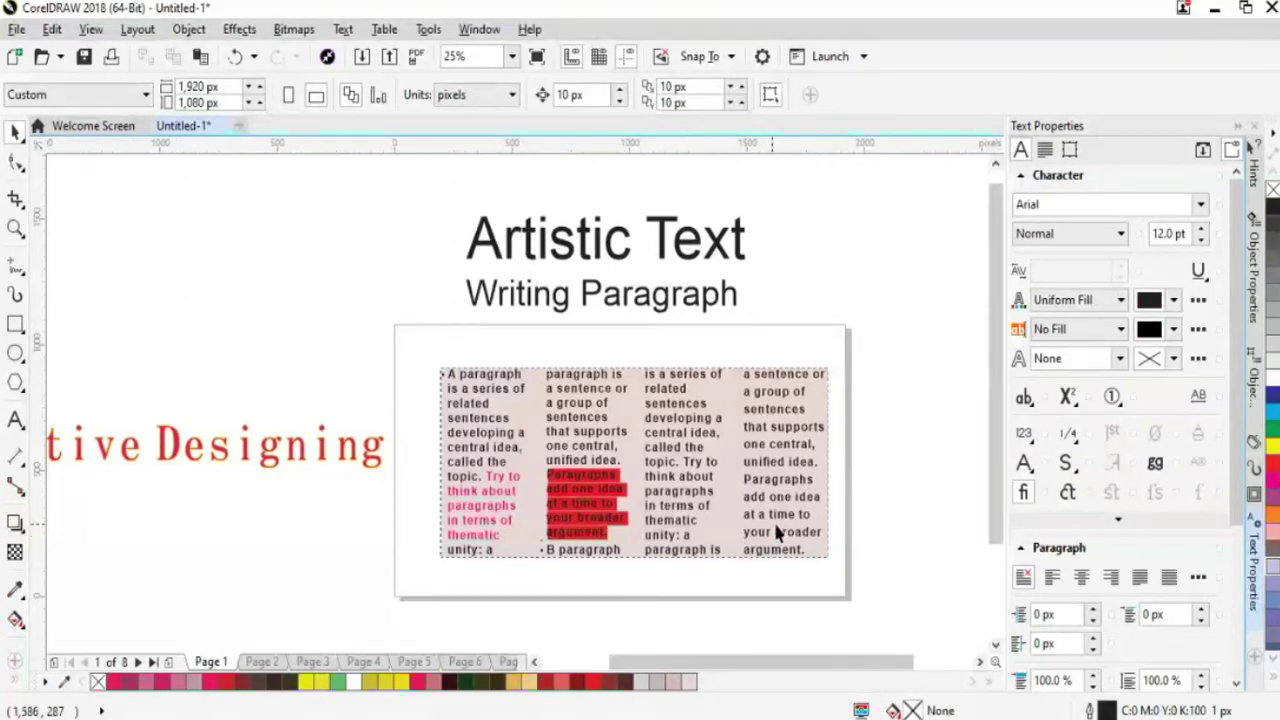
Select the paragraph text frame on the page and reduce its number of columns to 1.
drag(829, 666, 849, 666)
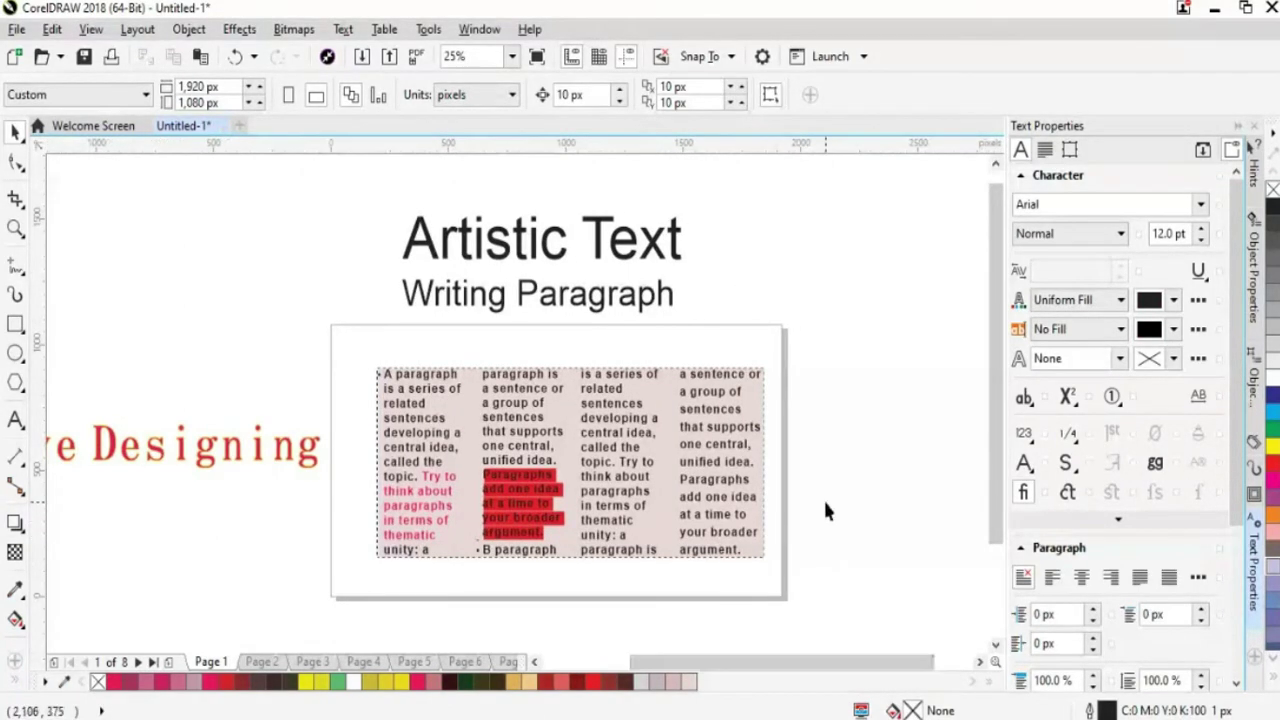
click(722, 531)
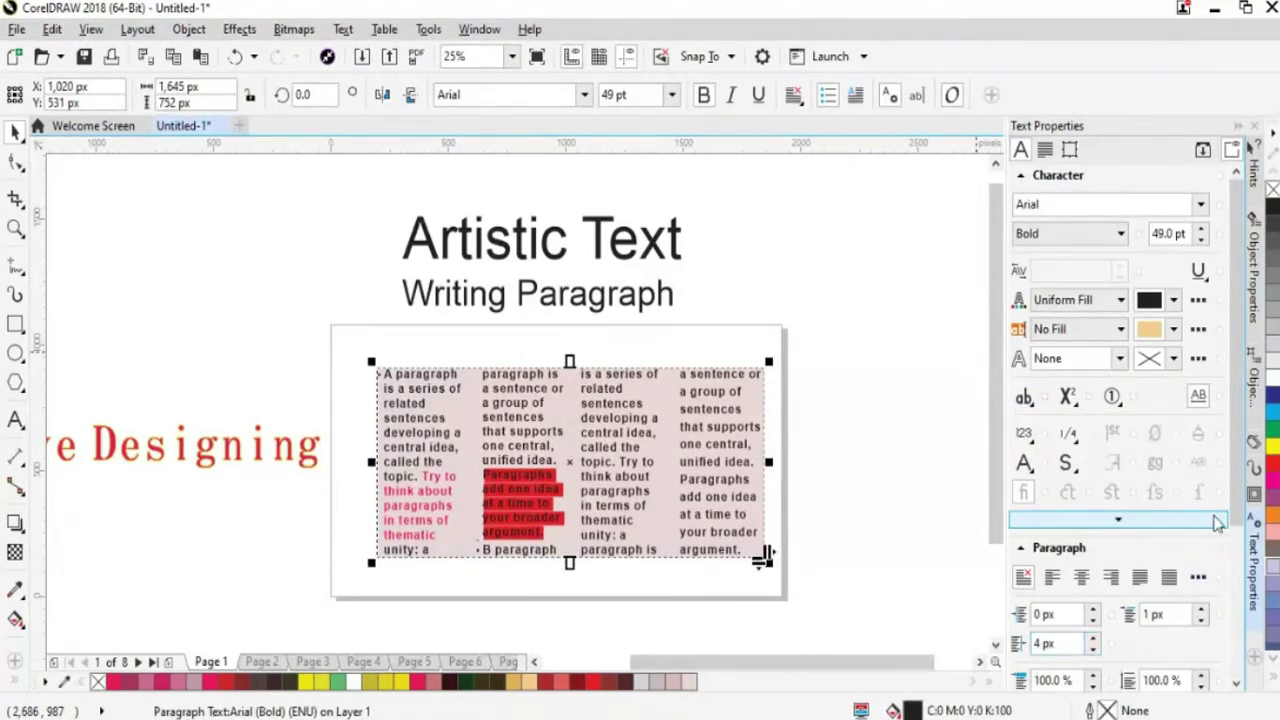
scroll(1228, 512, down, 3)
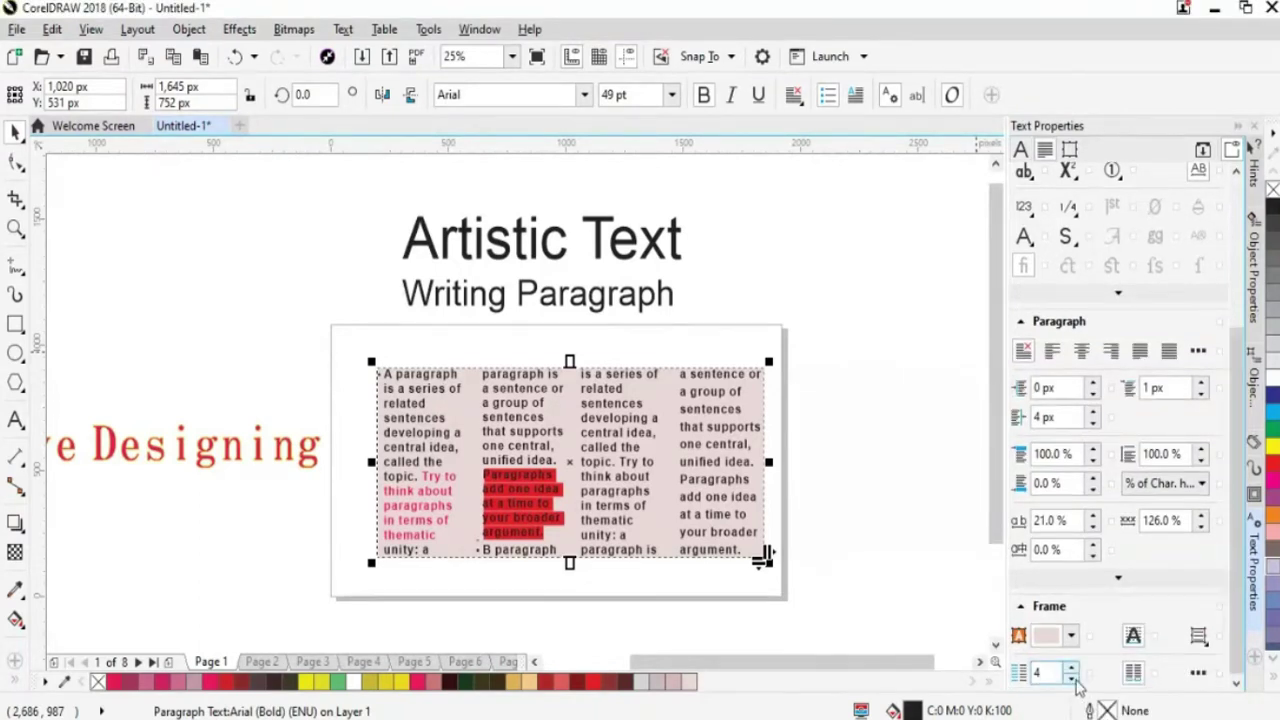
click(1072, 681)
click(1072, 681)
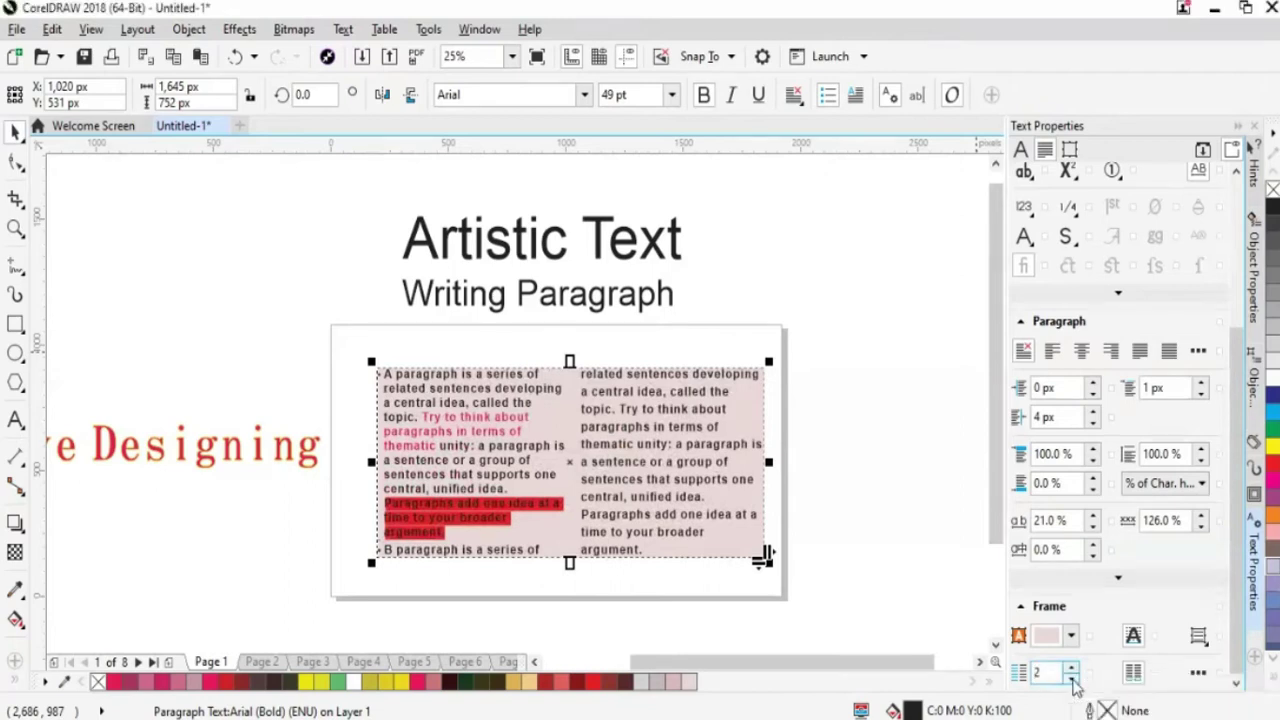
click(1072, 681)
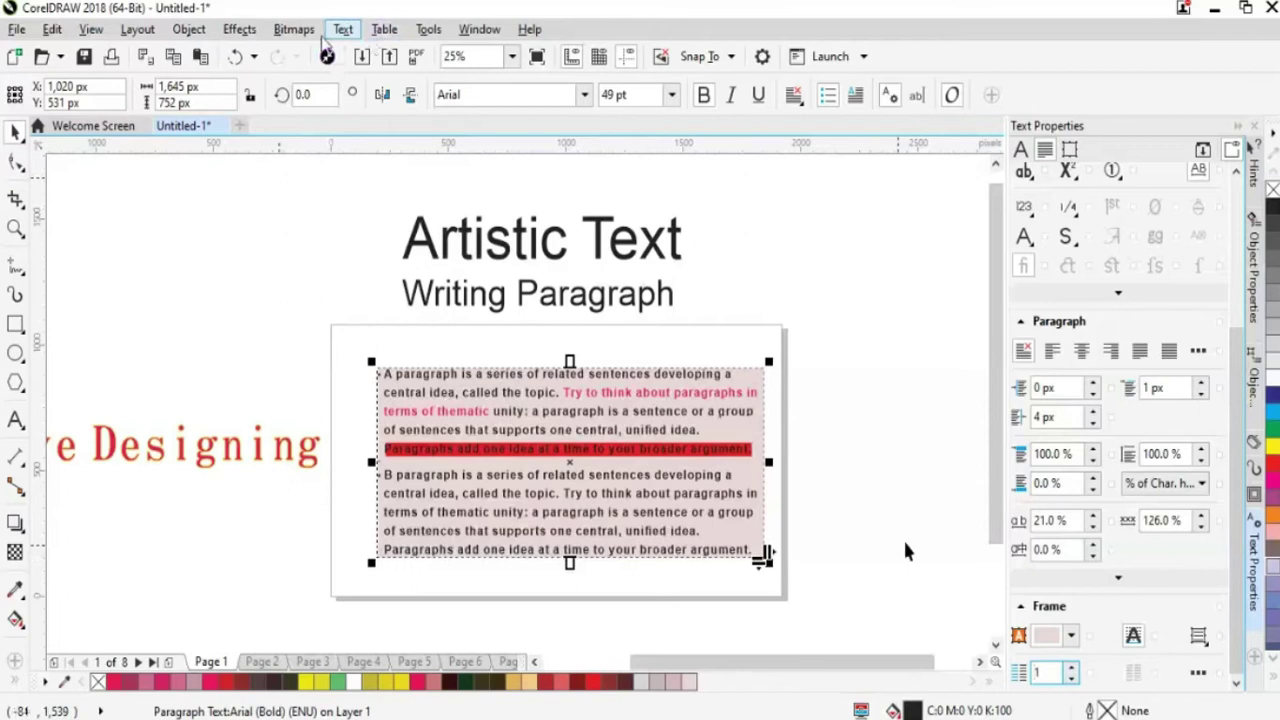
Fit the paragraph text to its frame, hide the text frame outlines and deselect the text.
click(343, 30)
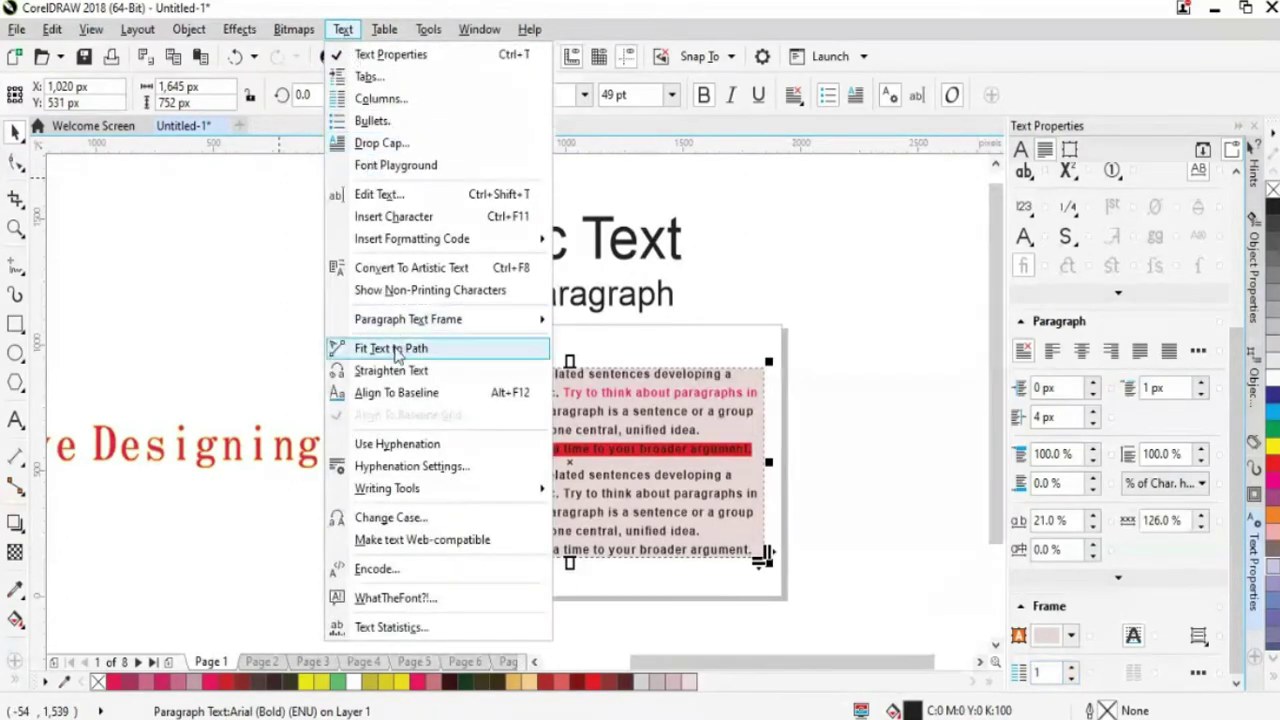
mouse_move(403, 333)
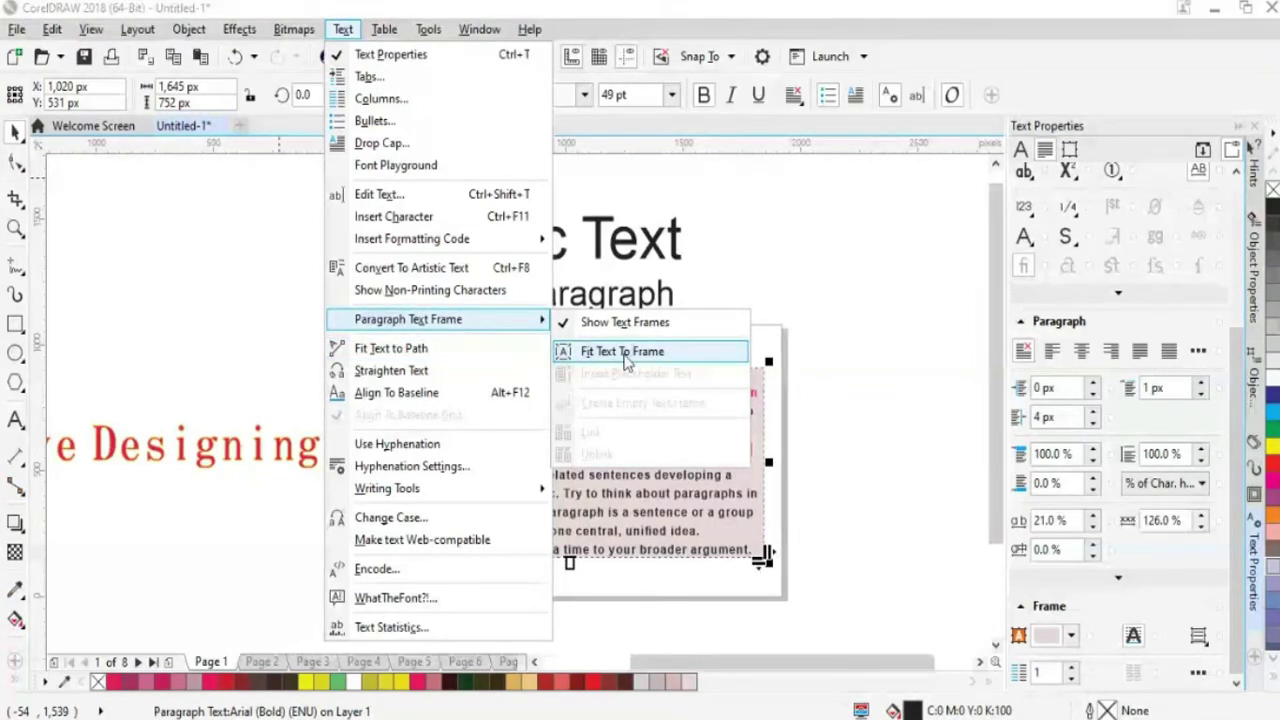
click(622, 352)
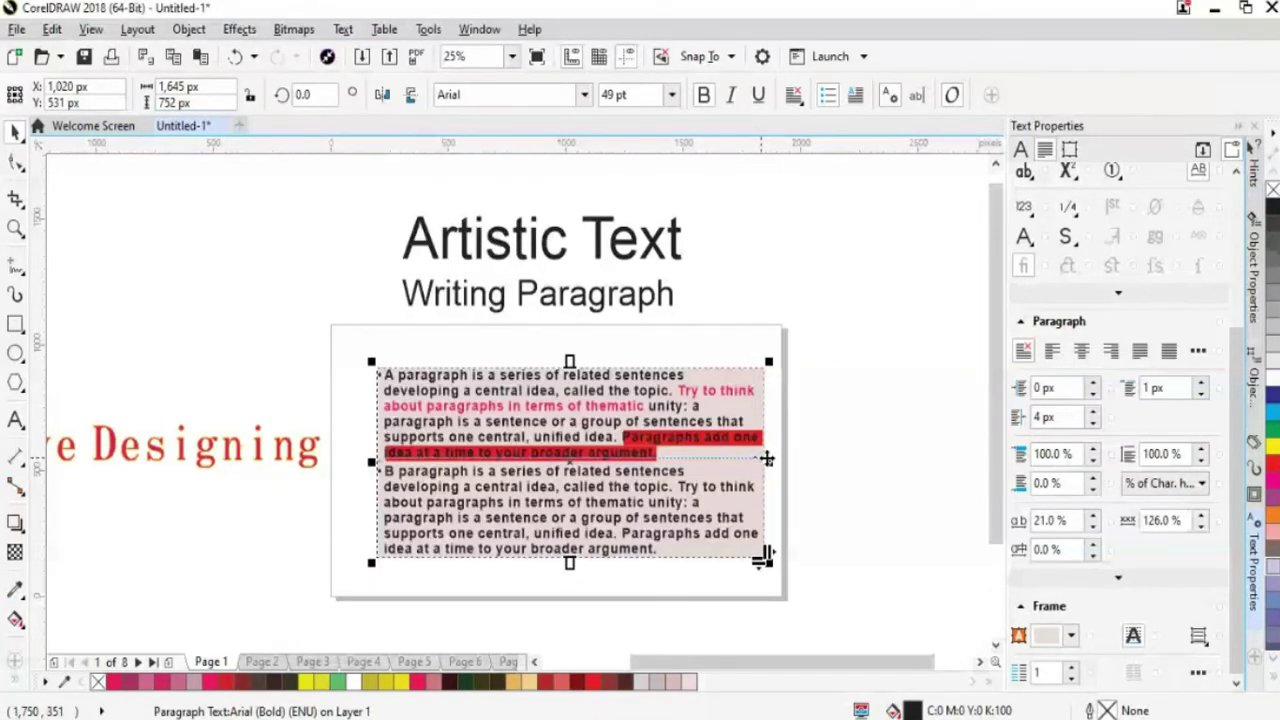
click(343, 29)
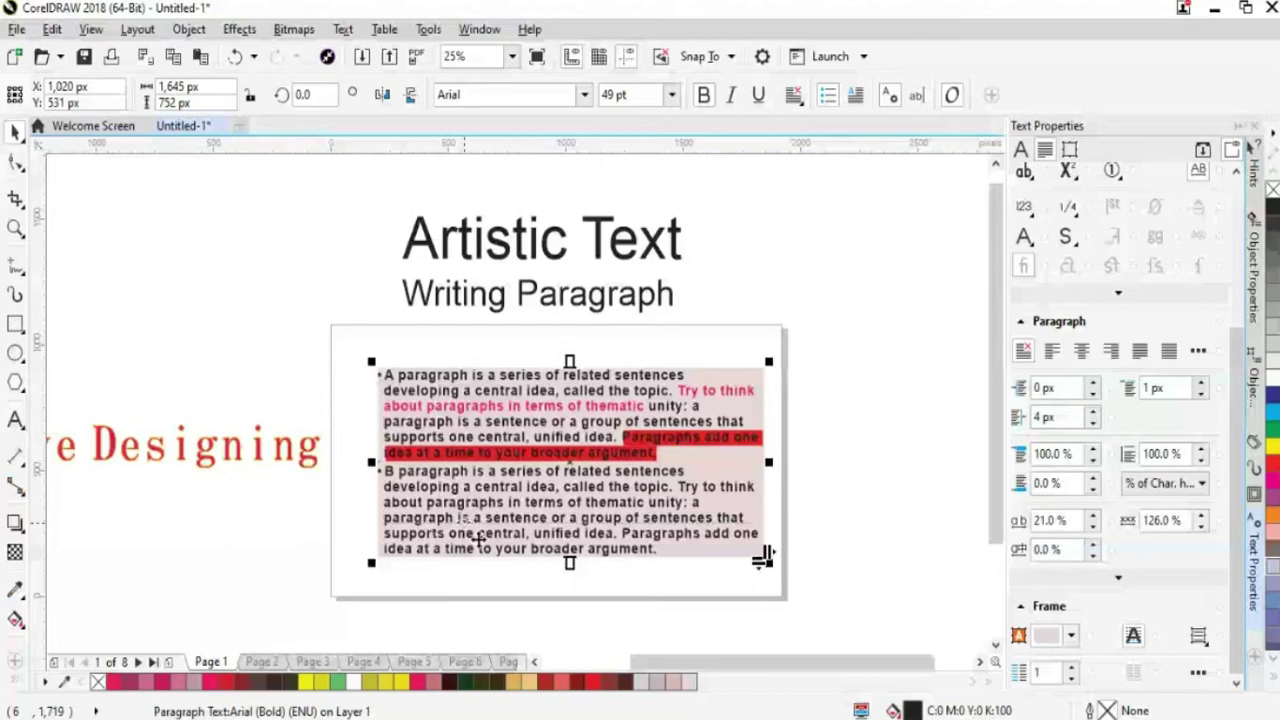
click(107, 234)
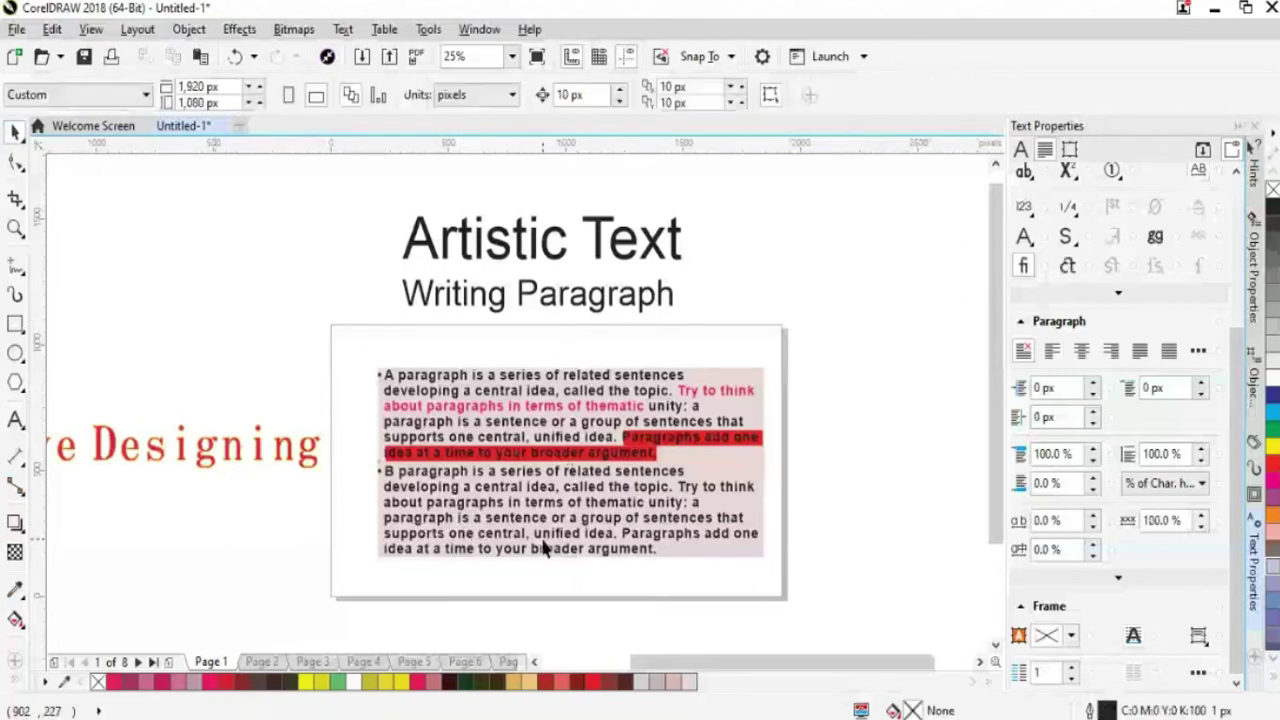
Delete the second bulleted paragraph, starting with "B paragraph", along with its empty bullet line, and return to the Pick tool.
click(545, 548)
key(F8)
click(675, 545)
drag(675, 548, 388, 472)
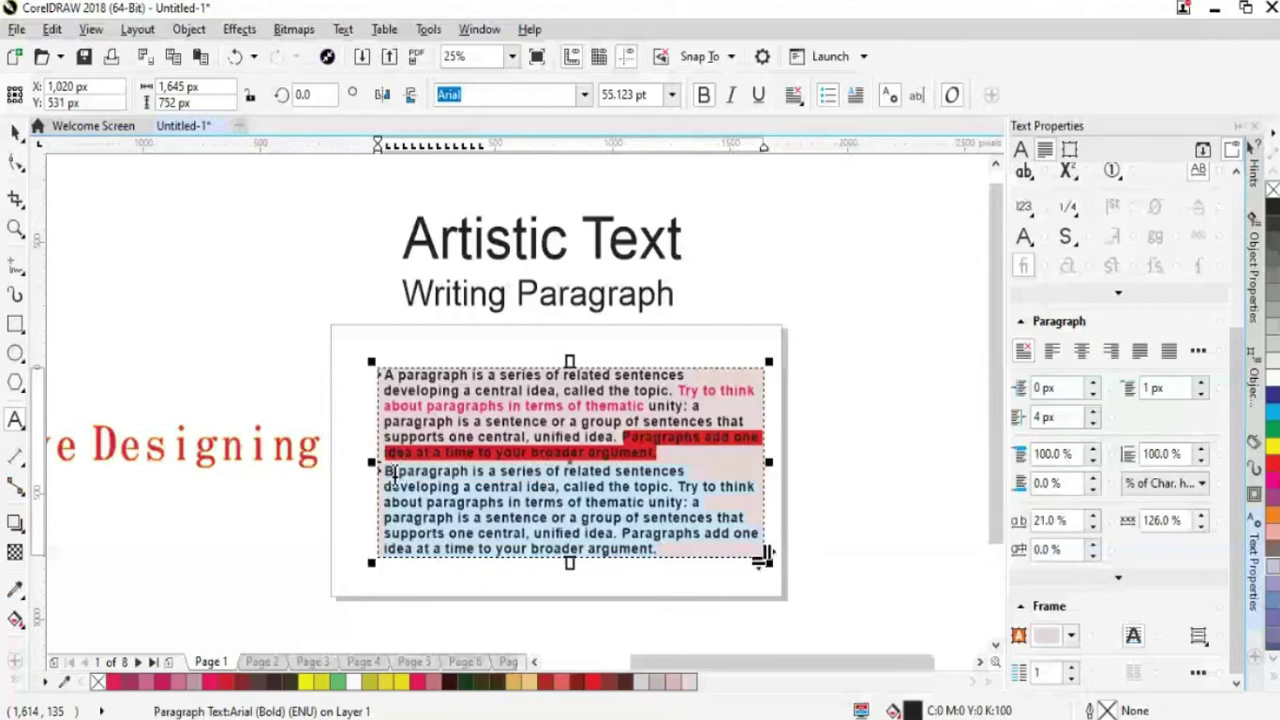
key(Delete)
key(BackSpace)
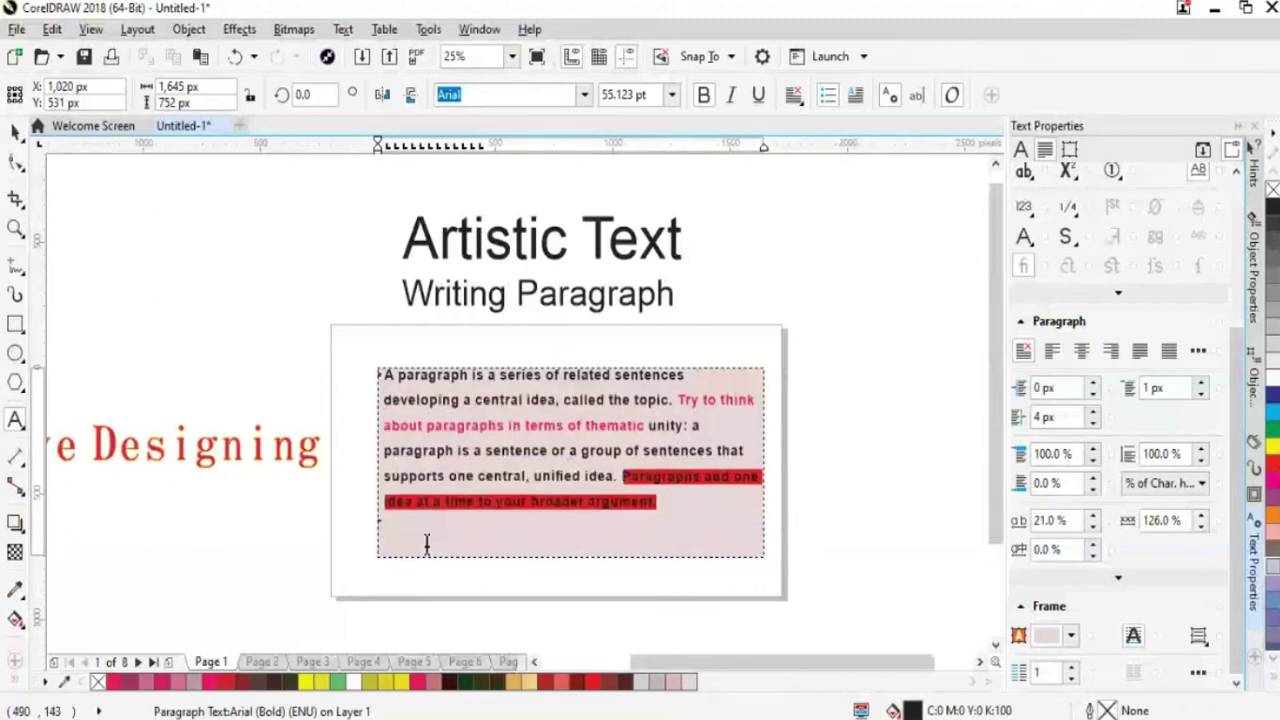
click(15, 131)
click(183, 275)
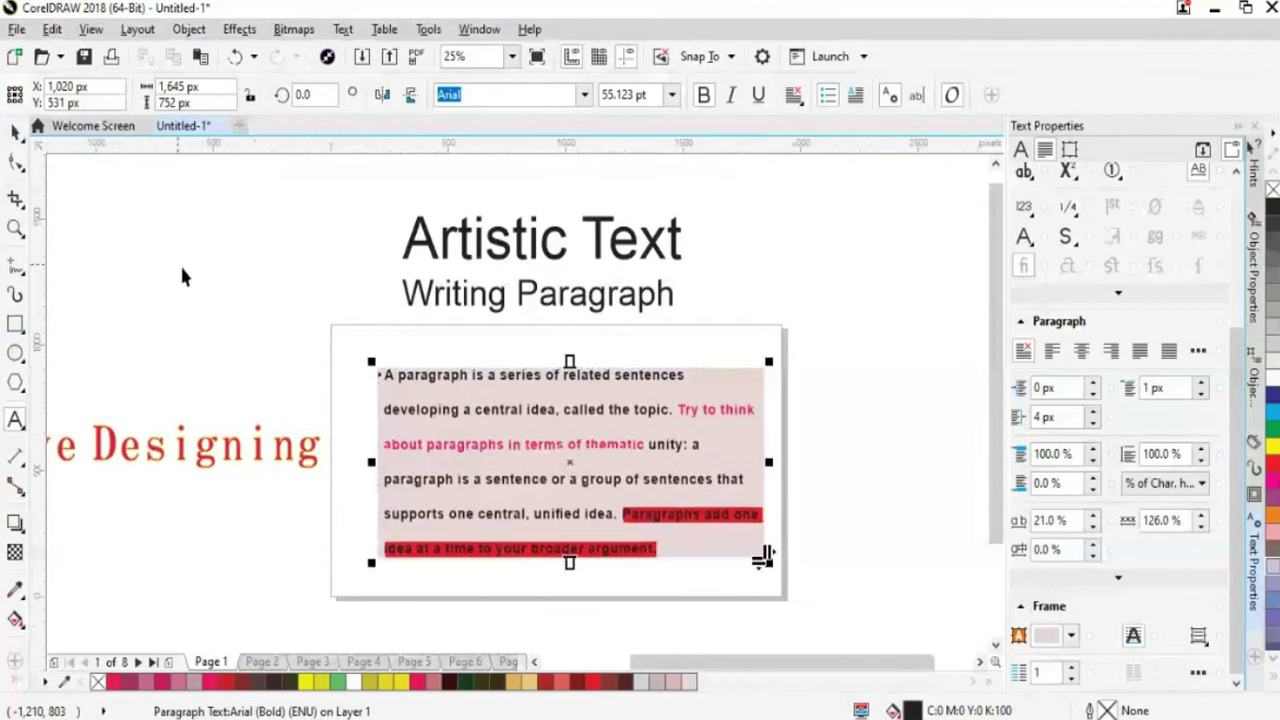
Fit the remaining paragraph's text to its frame.
click(455, 478)
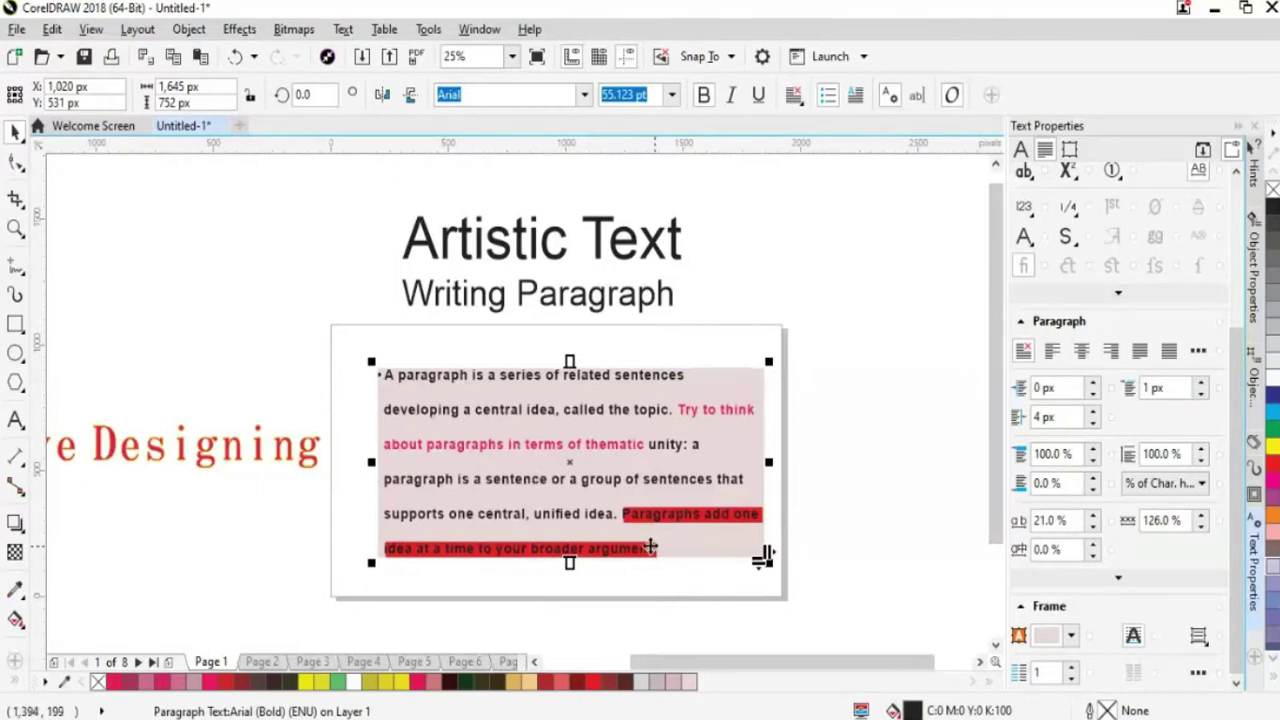
click(343, 29)
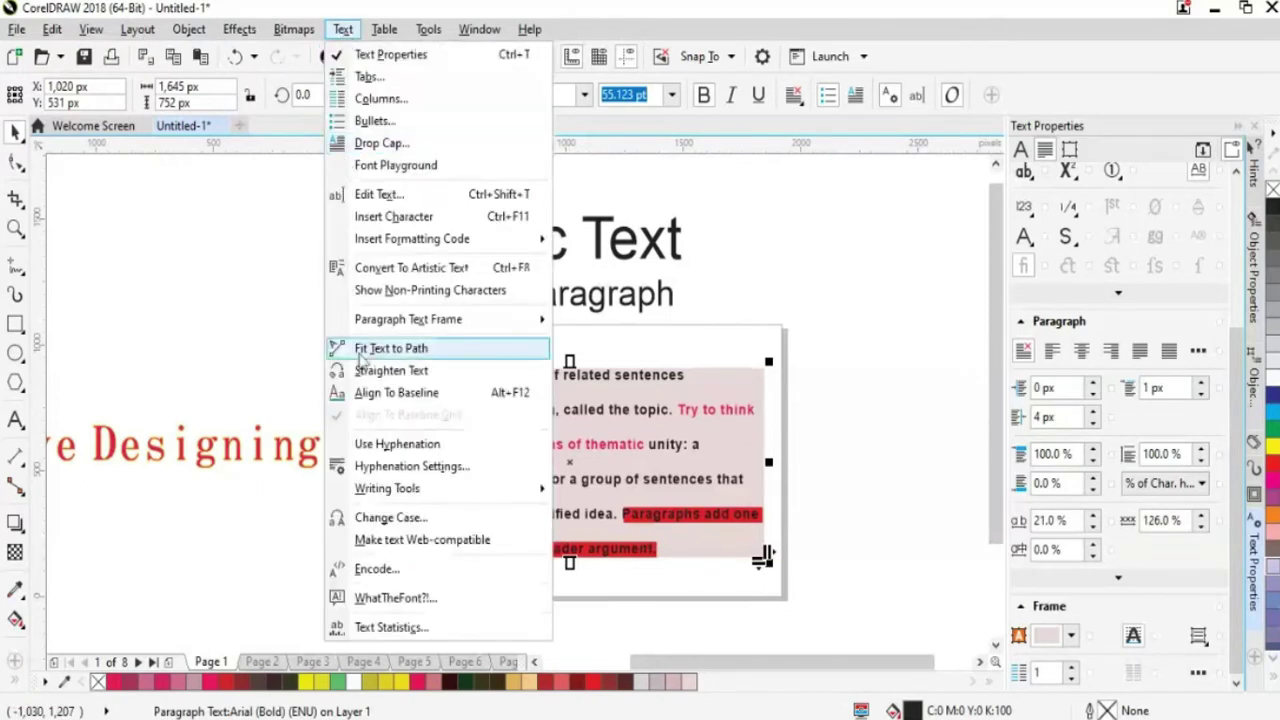
mouse_move(505, 322)
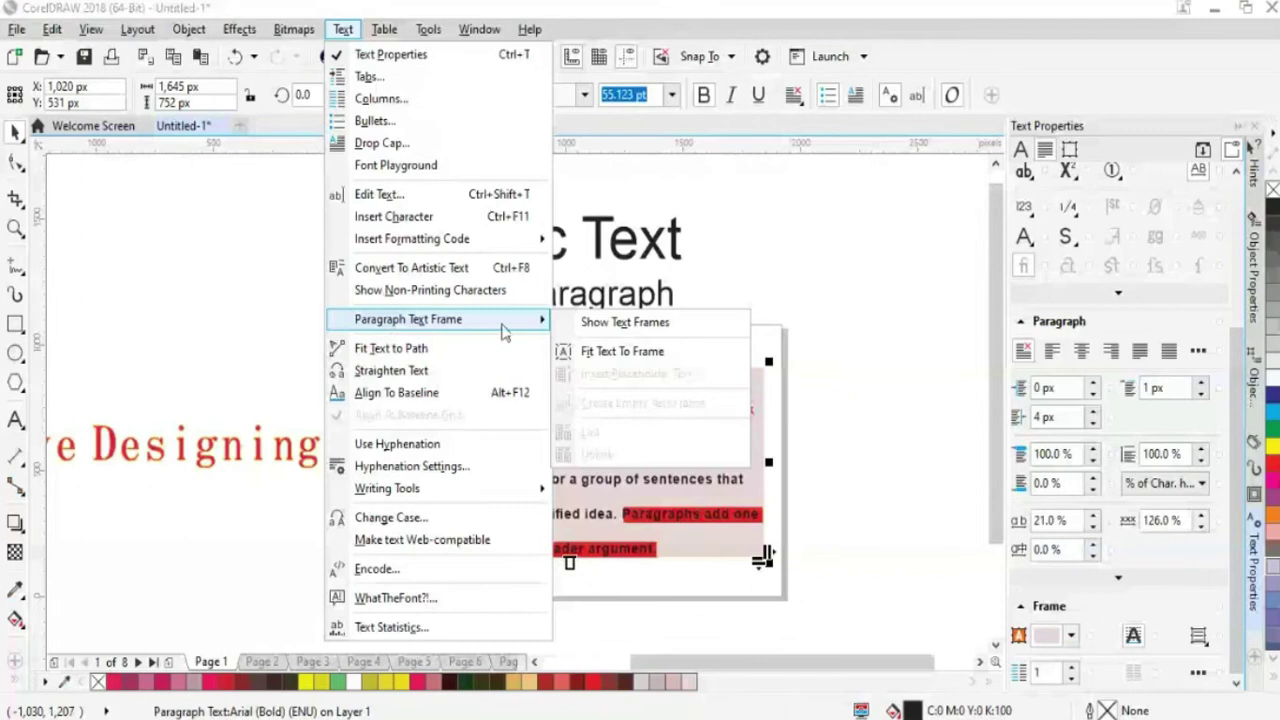
click(614, 352)
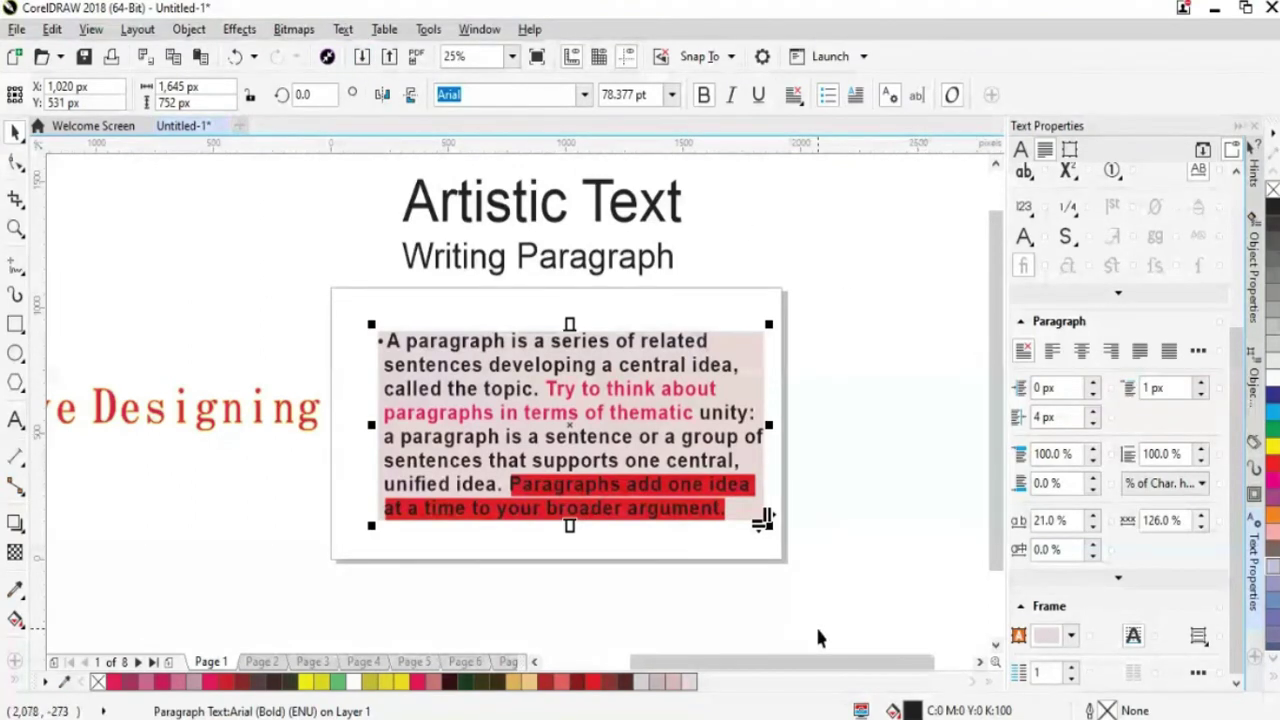
scroll(817, 637, left, 1)
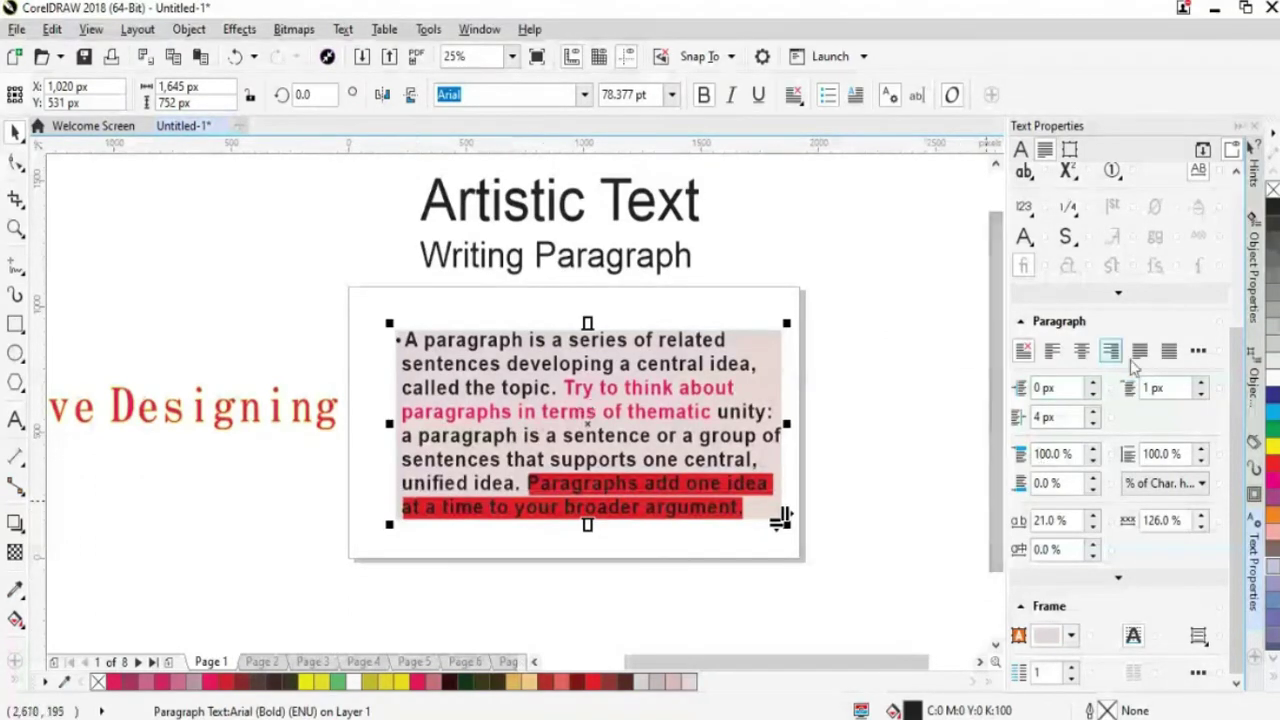
scroll(1235, 420, up, 1)
drag(1235, 420, 1235, 290)
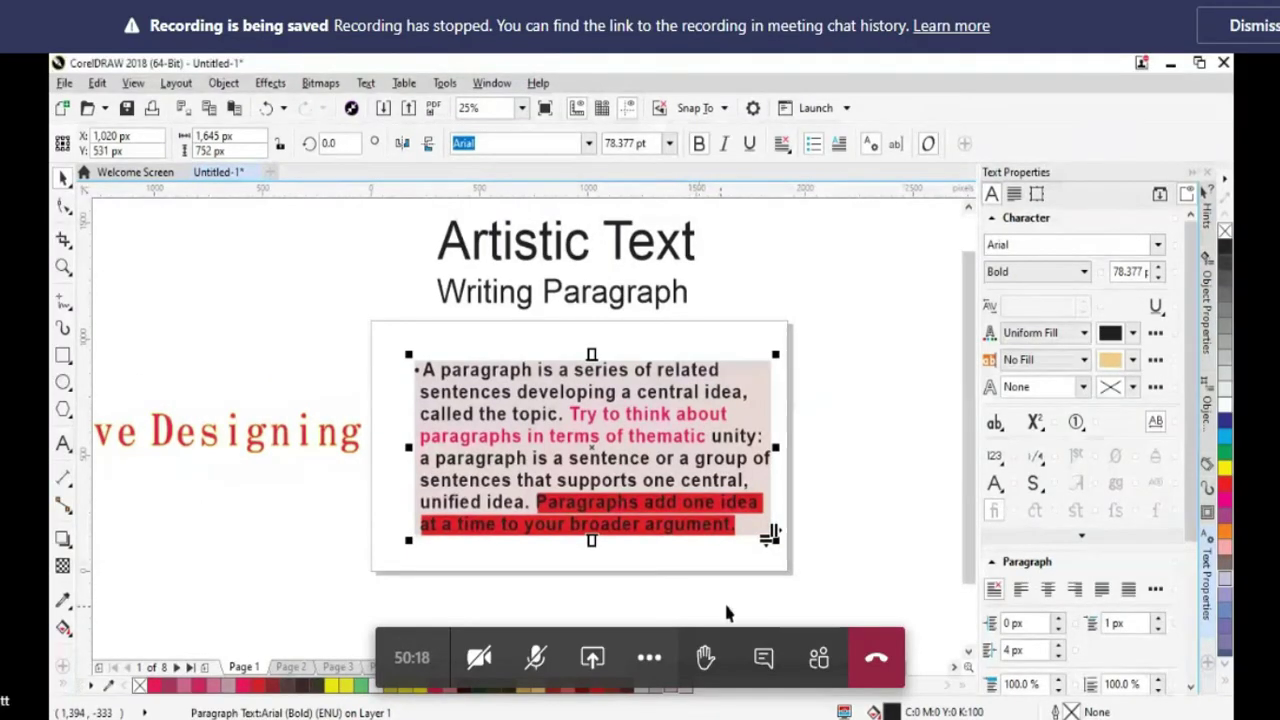
click(1268, 30)
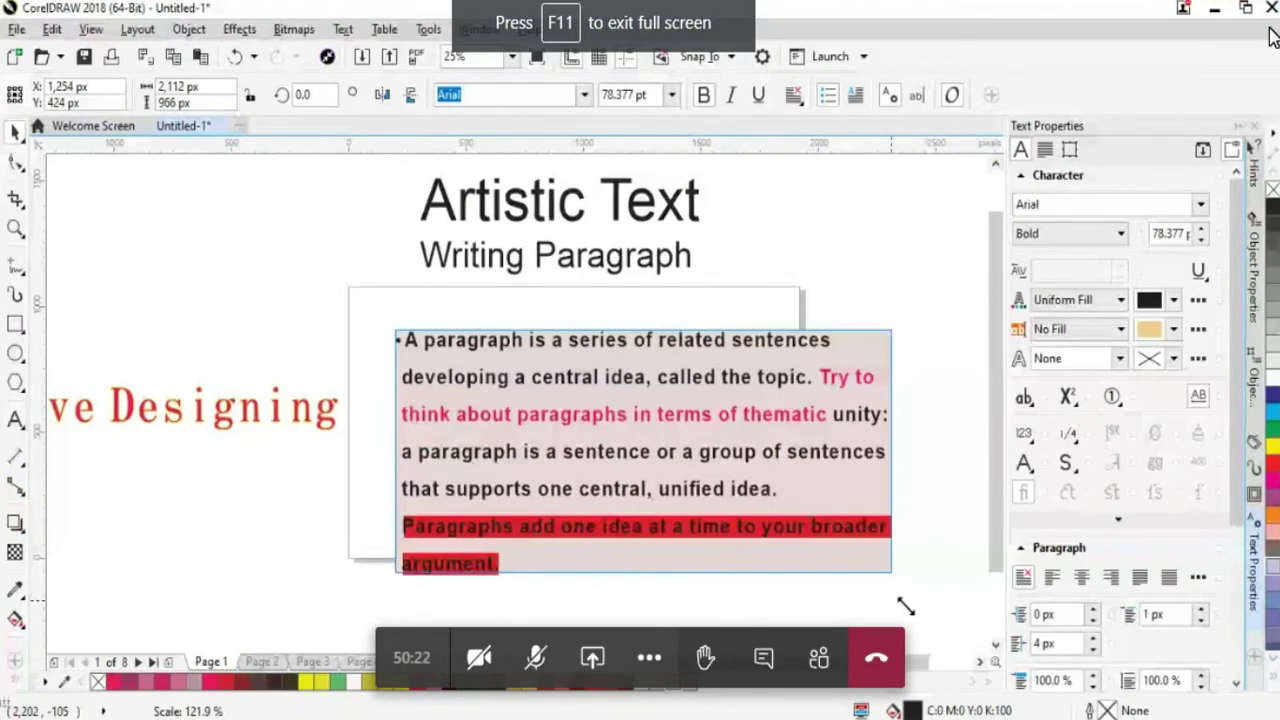
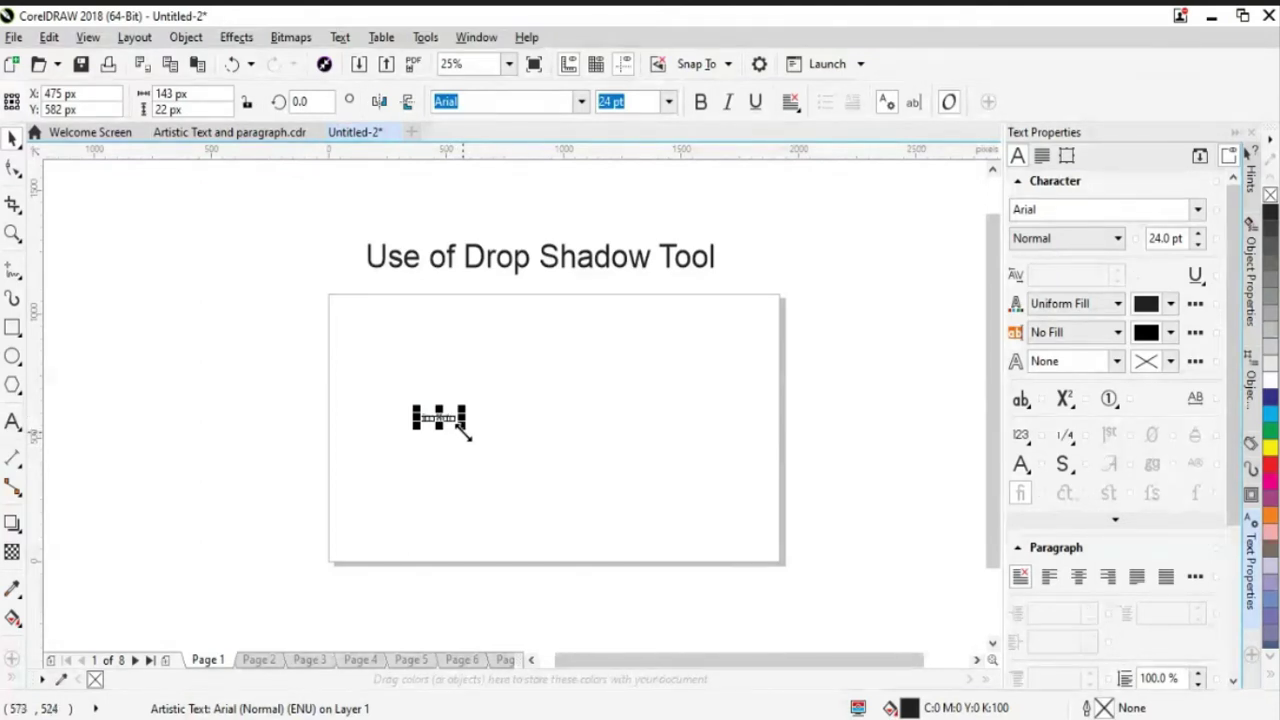
Enlarge the small Drop Shadow text to about 1,394 px wide and position it near the middle of the page.
drag(463, 425, 712, 570)
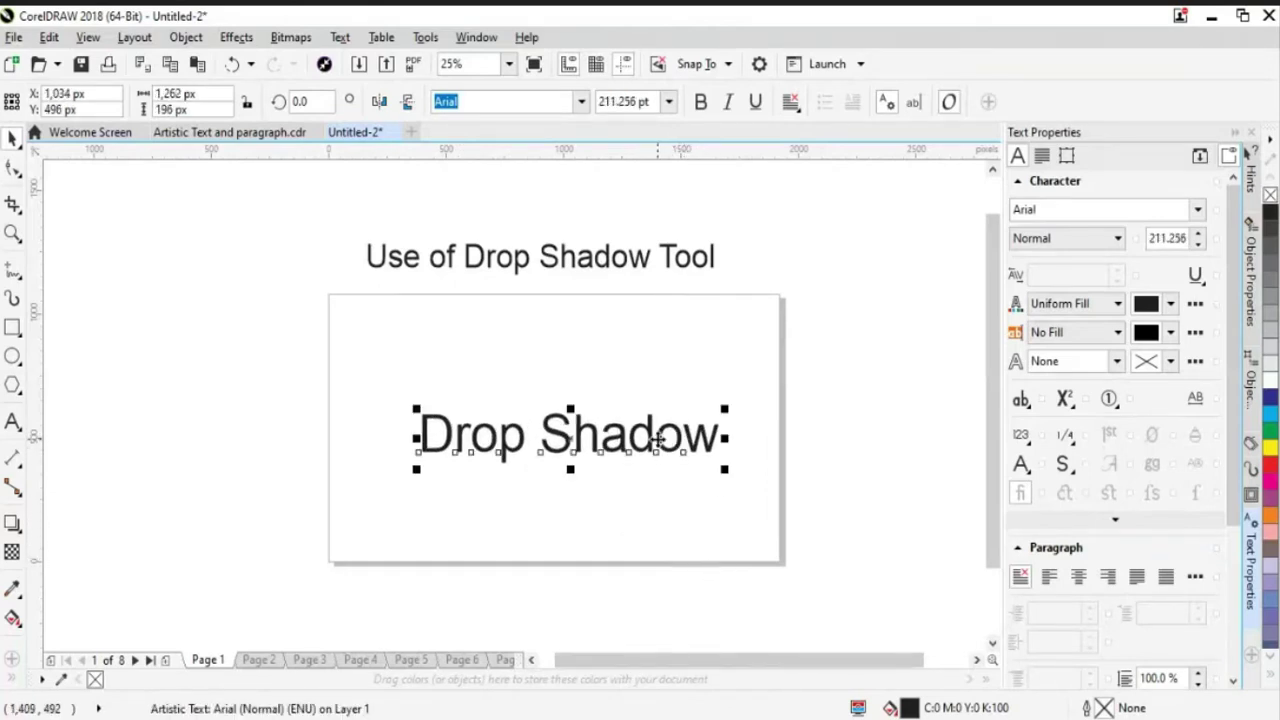
drag(643, 432, 640, 429)
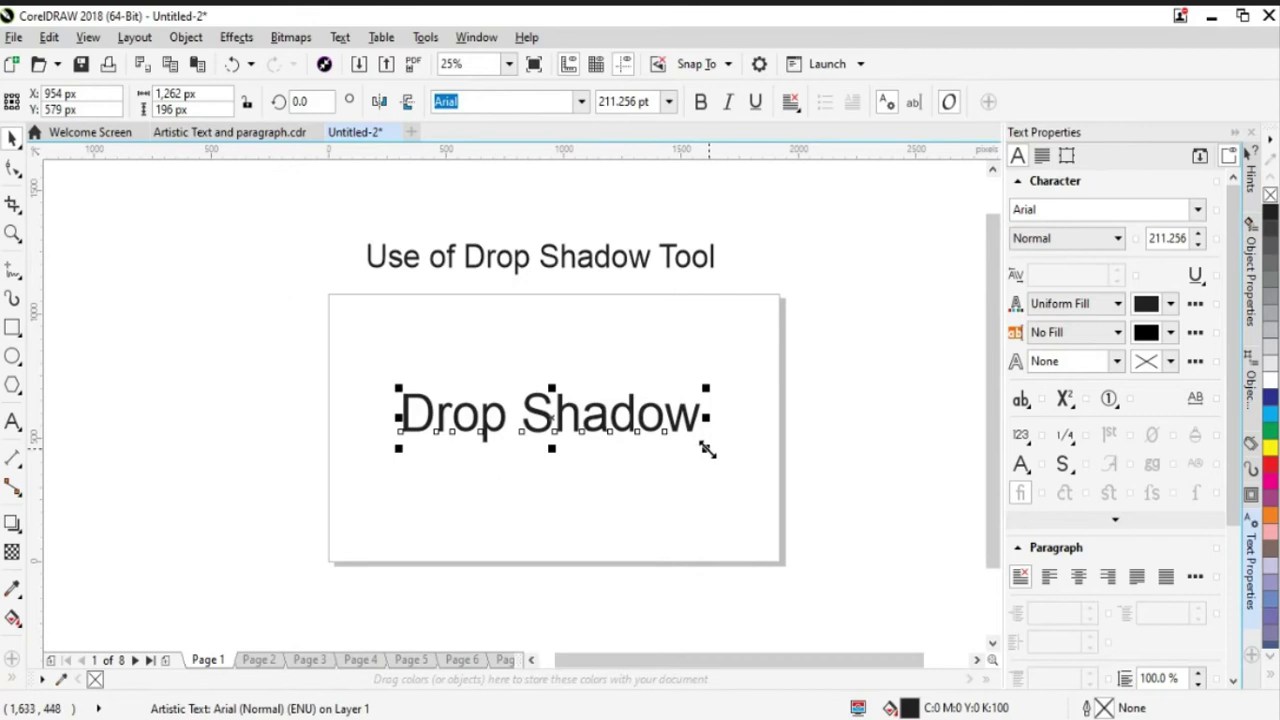
drag(707, 452, 731, 486)
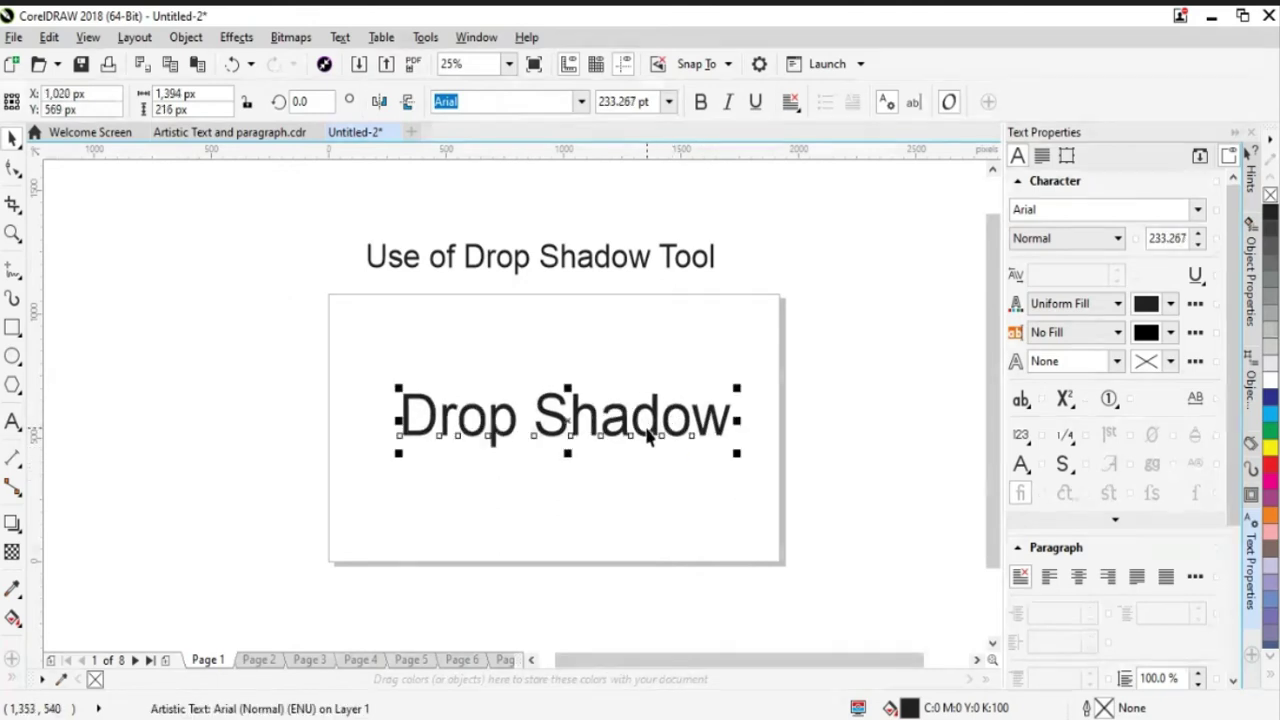
drag(643, 438, 654, 443)
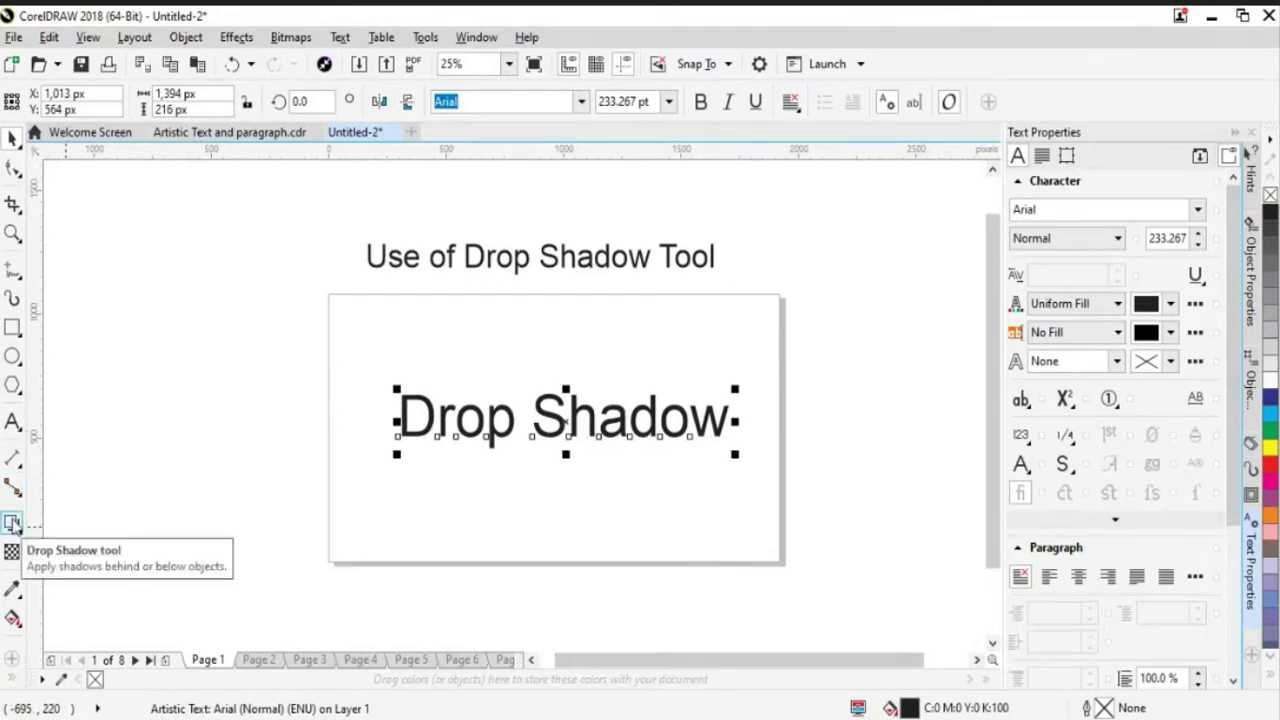
Try a drop shadow on the "Drop Shadow" text offset about -10 px horizontally and -41 px vertically, and undo it.
click(14, 524)
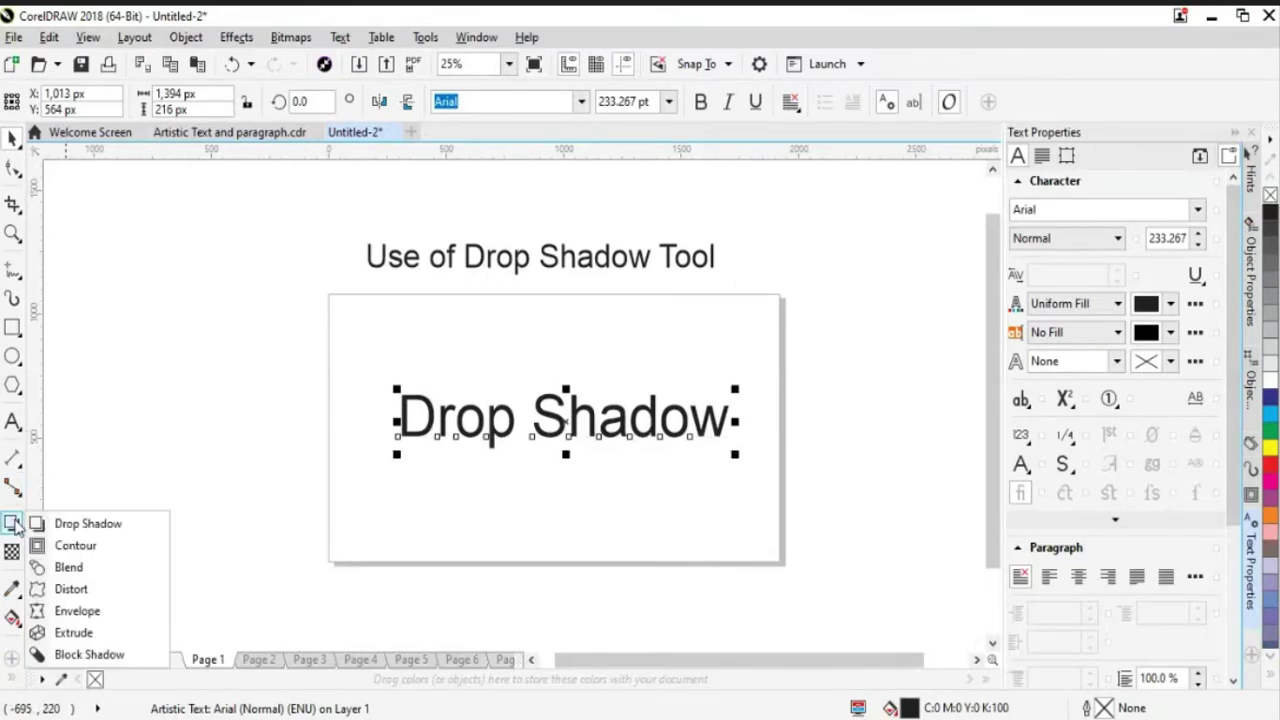
mouse_move(13, 492)
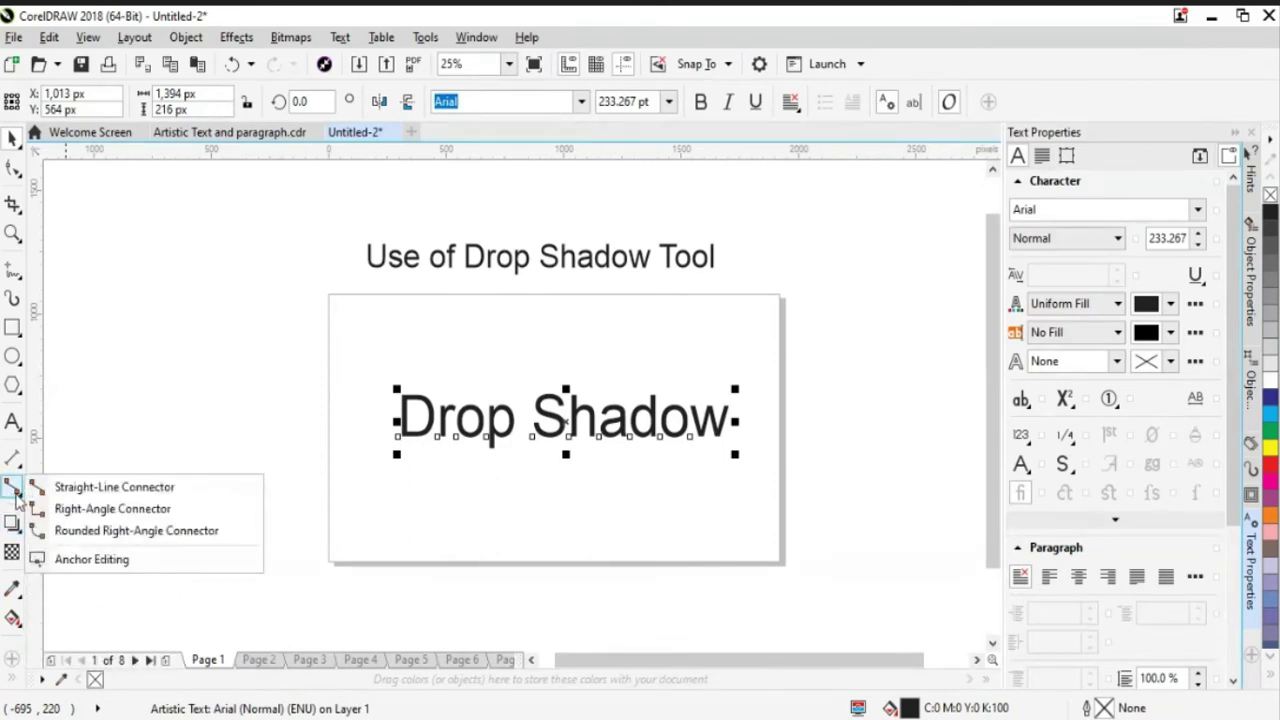
mouse_move(16, 524)
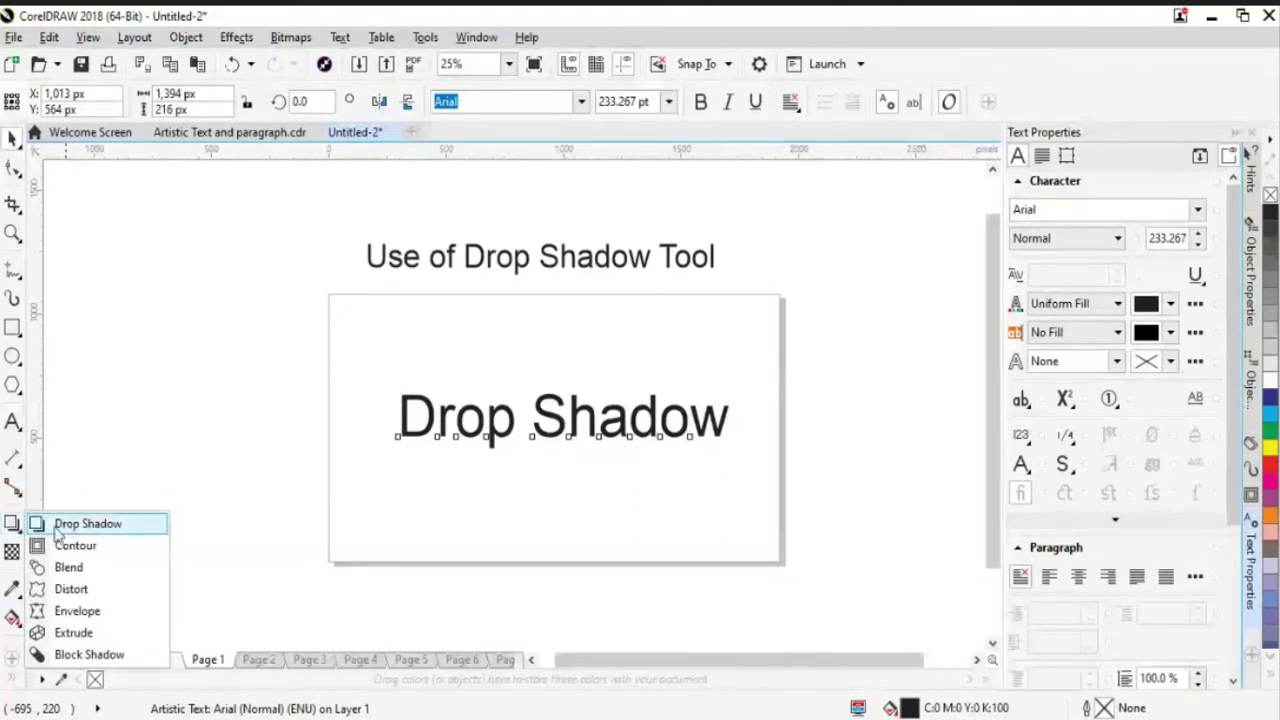
click(88, 524)
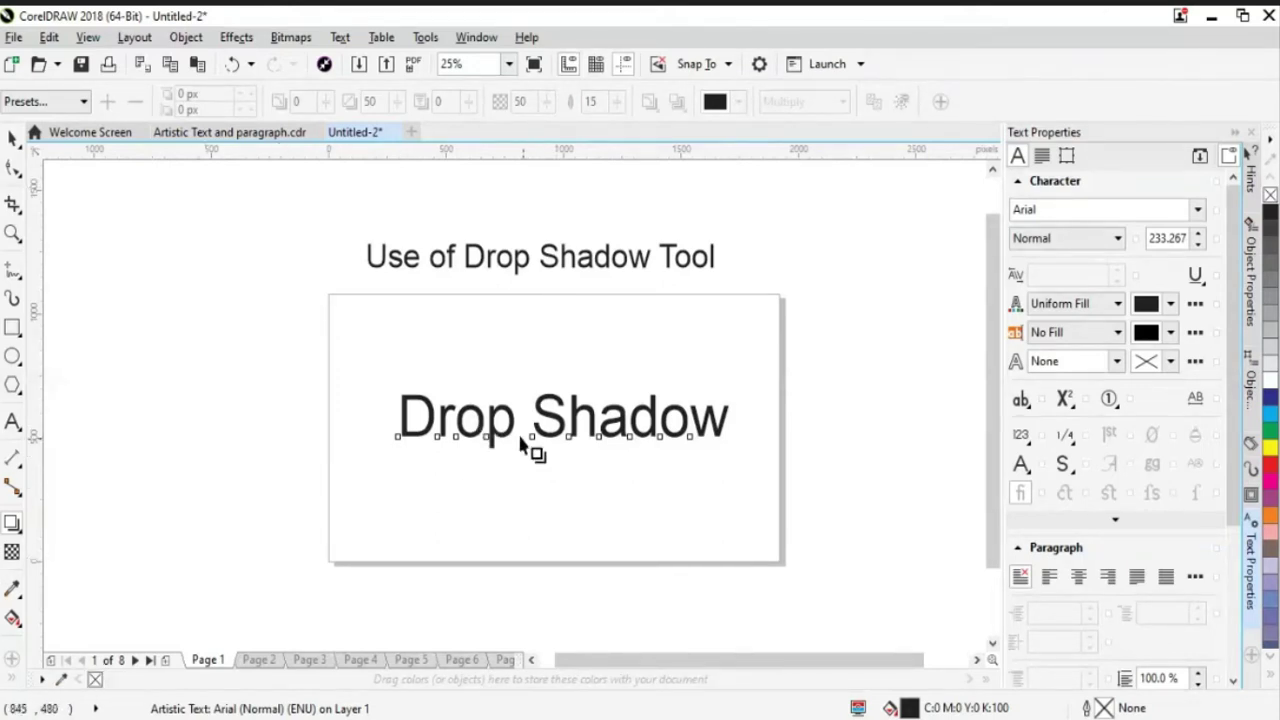
drag(556, 422, 557, 460)
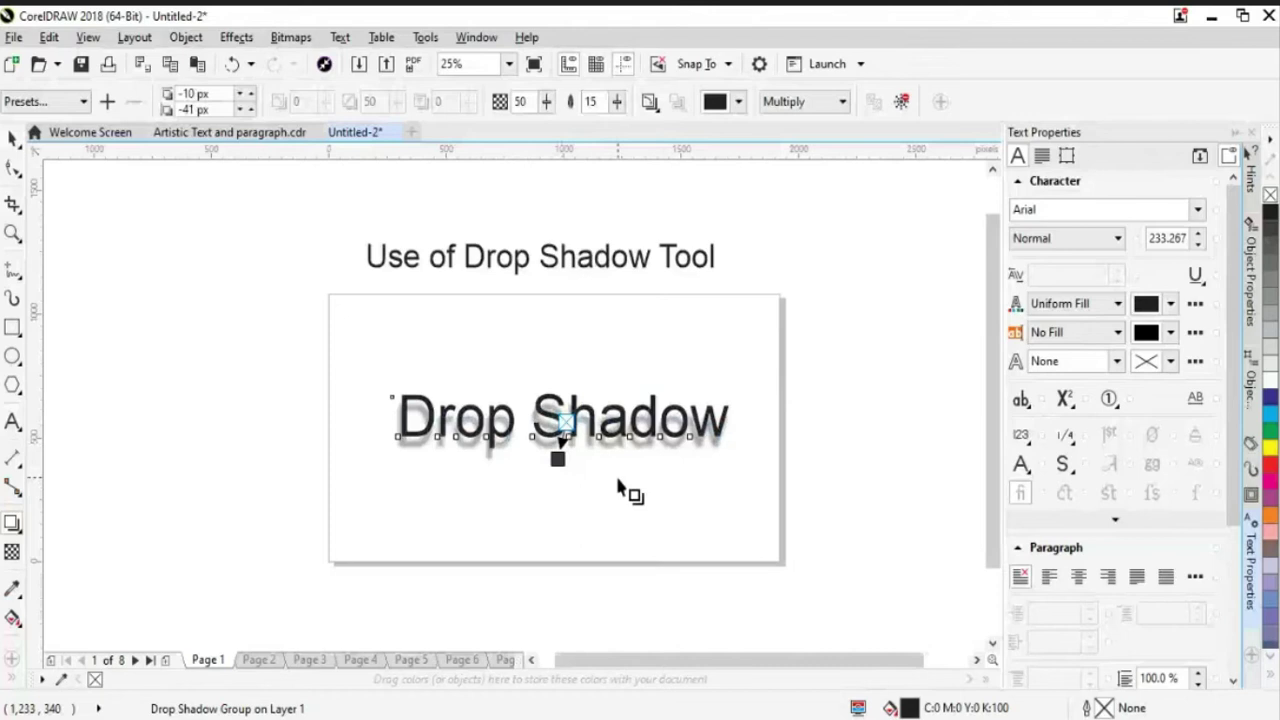
scroll(617, 490, up, 2)
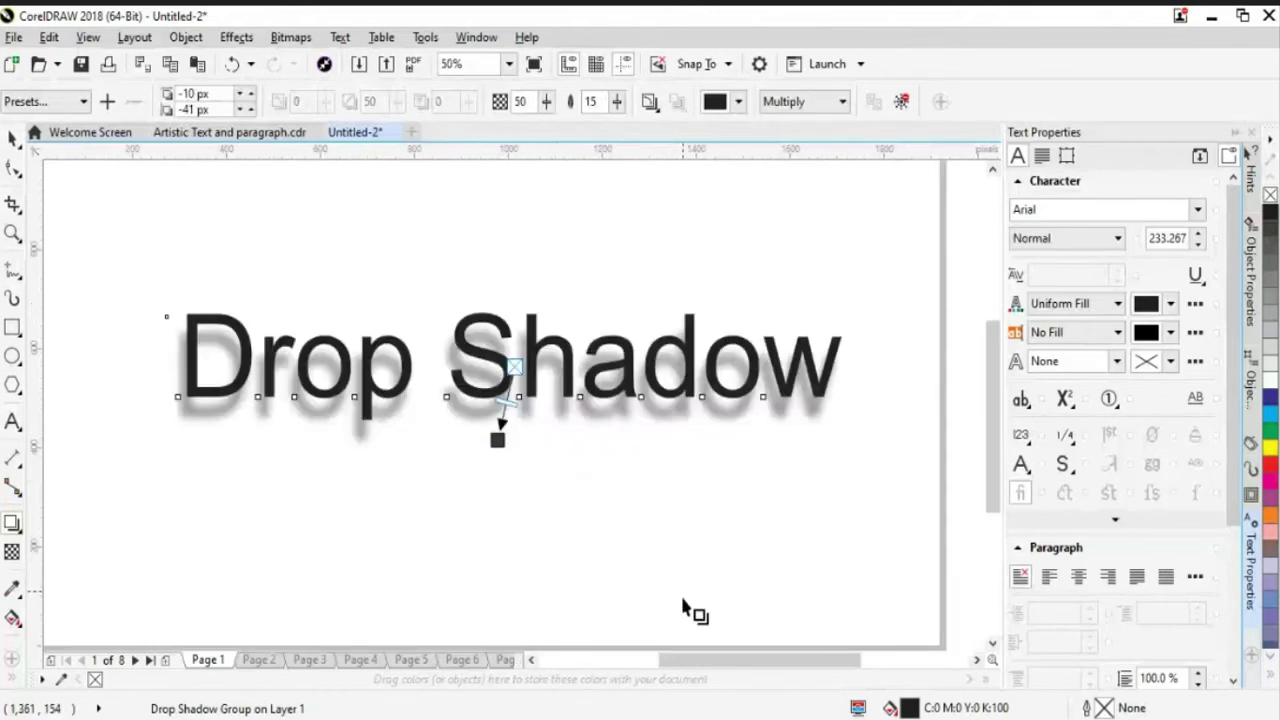
drag(697, 675, 682, 675)
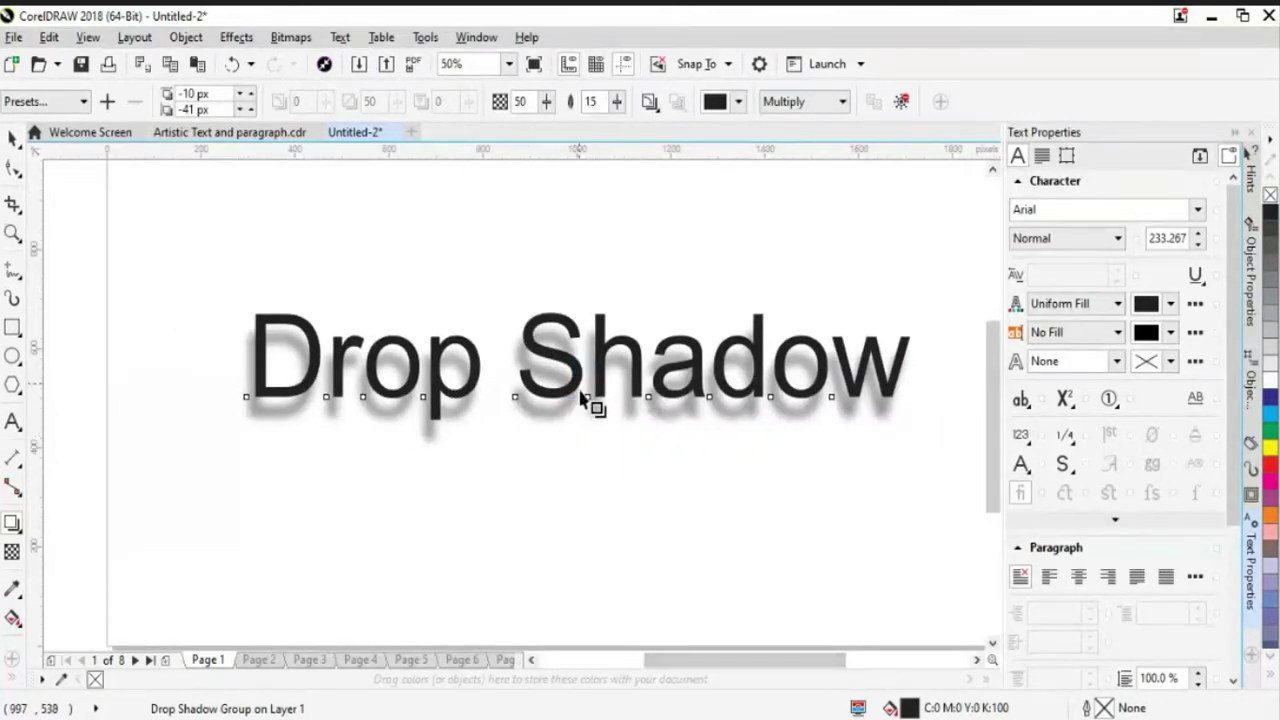
key(ctrl+z)
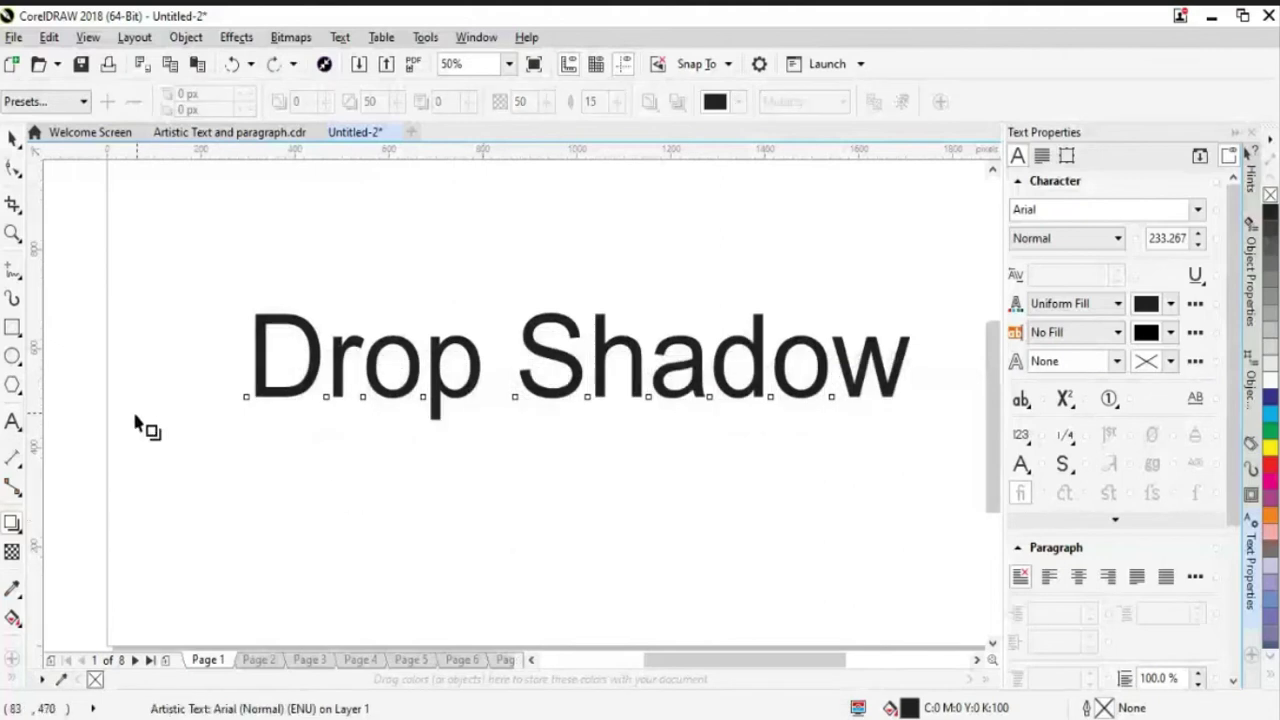
Apply a drop shadow to the "Drop Shadow" text, offset straight down by about 13 px.
click(12, 522)
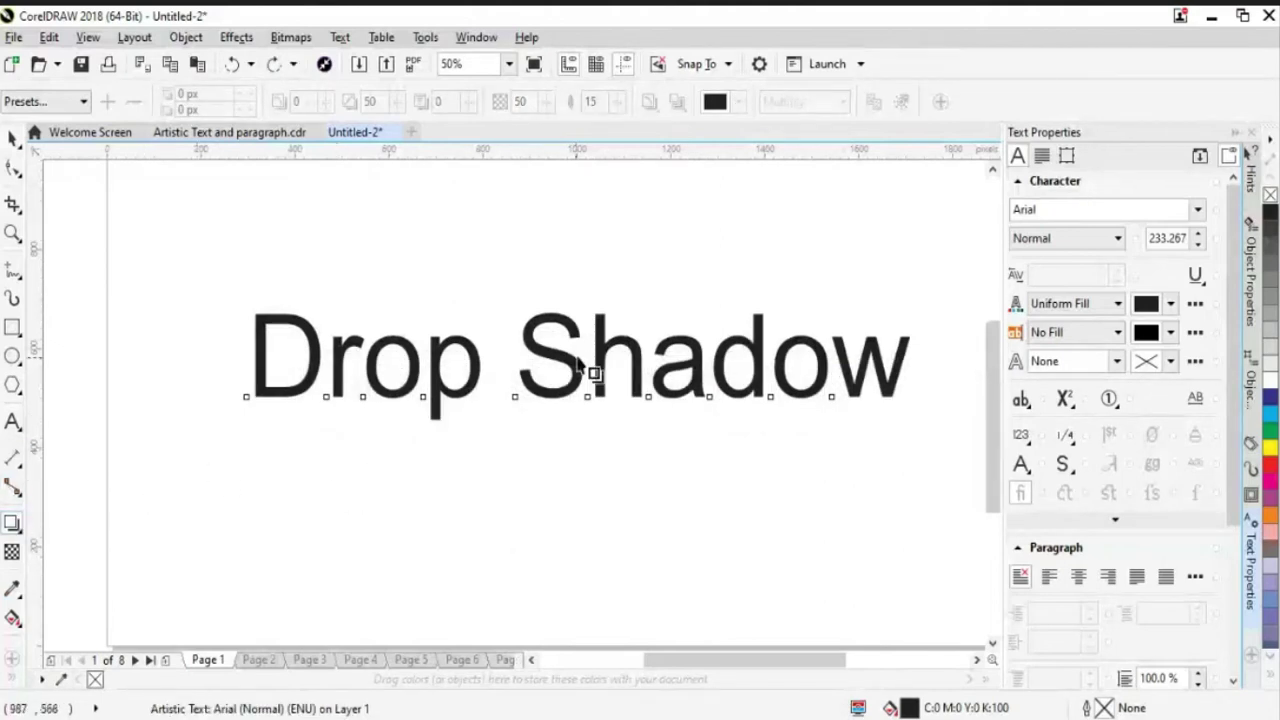
drag(580, 366, 582, 427)
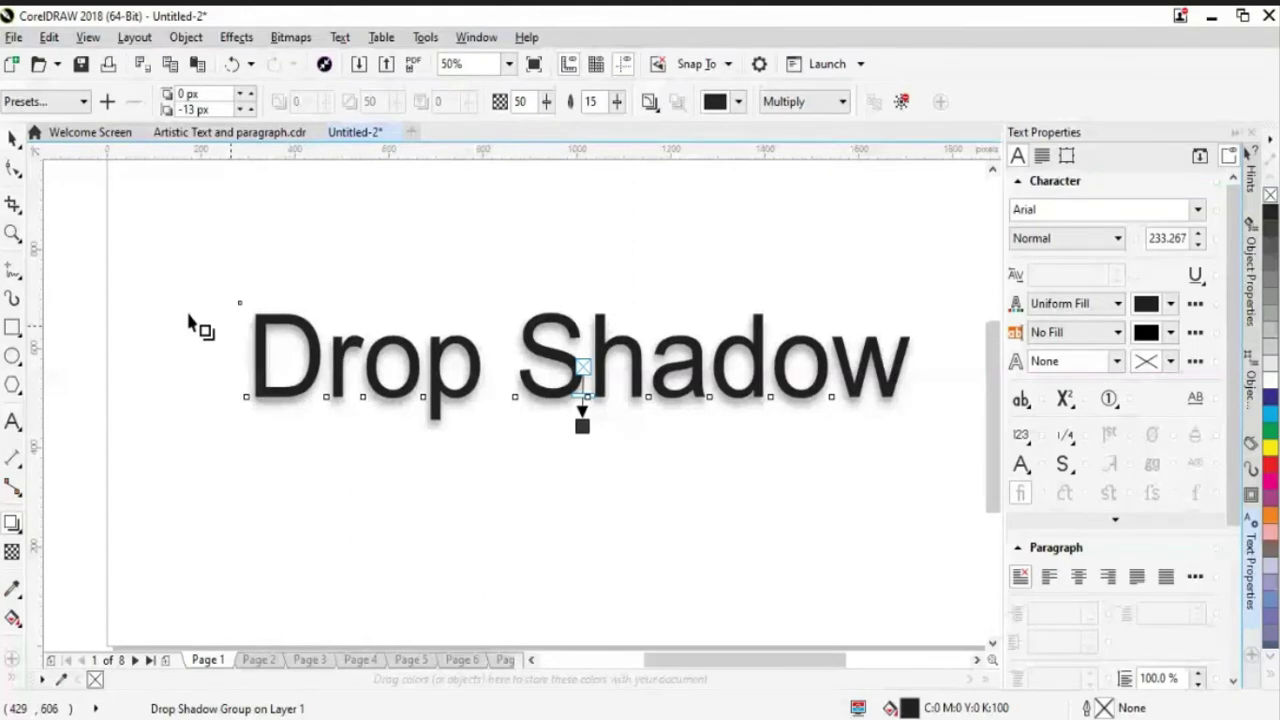
key(space)
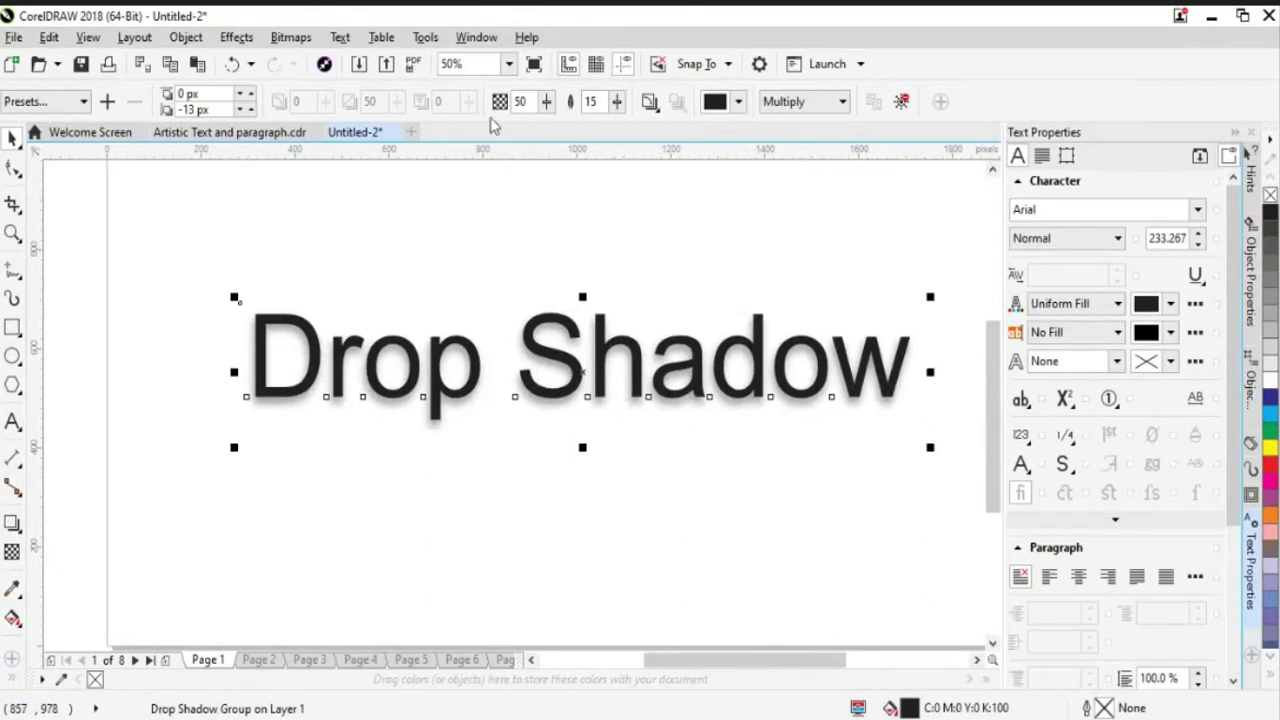
Adjust the drop shadow's opacity, trying 72 and 91 before settling on 70.
click(547, 108)
click(544, 112)
click(546, 110)
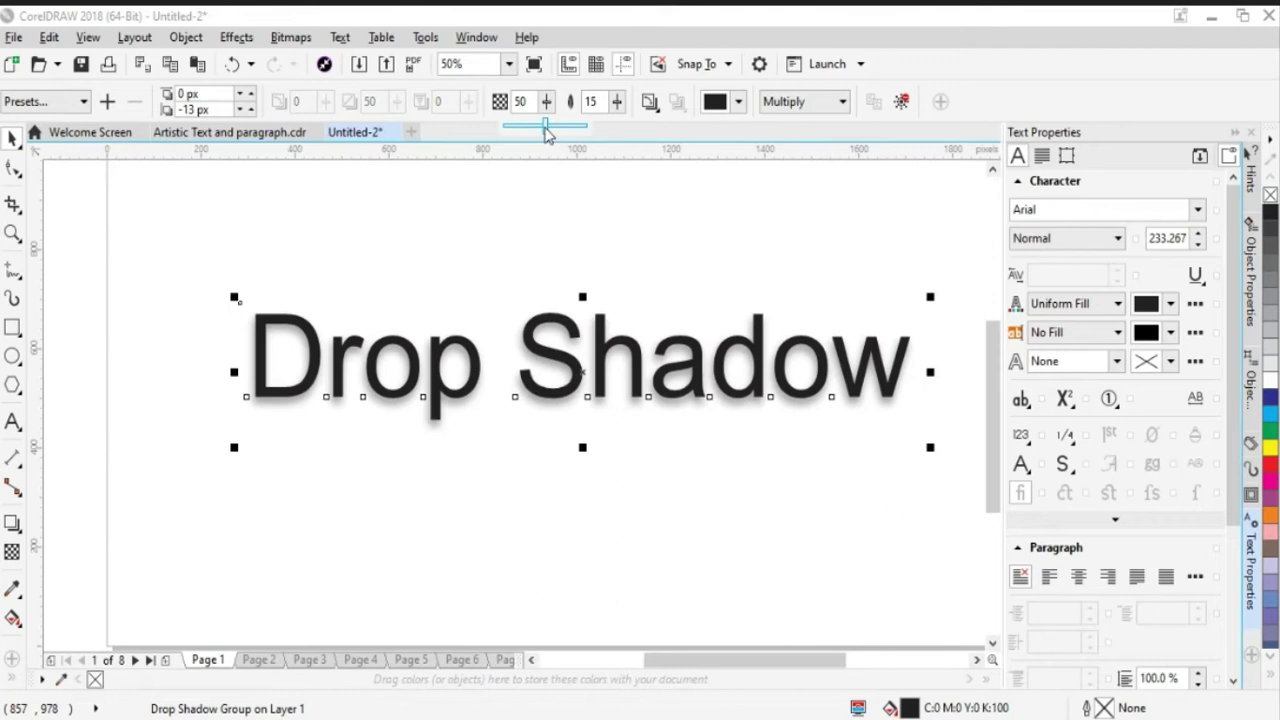
drag(546, 127, 563, 127)
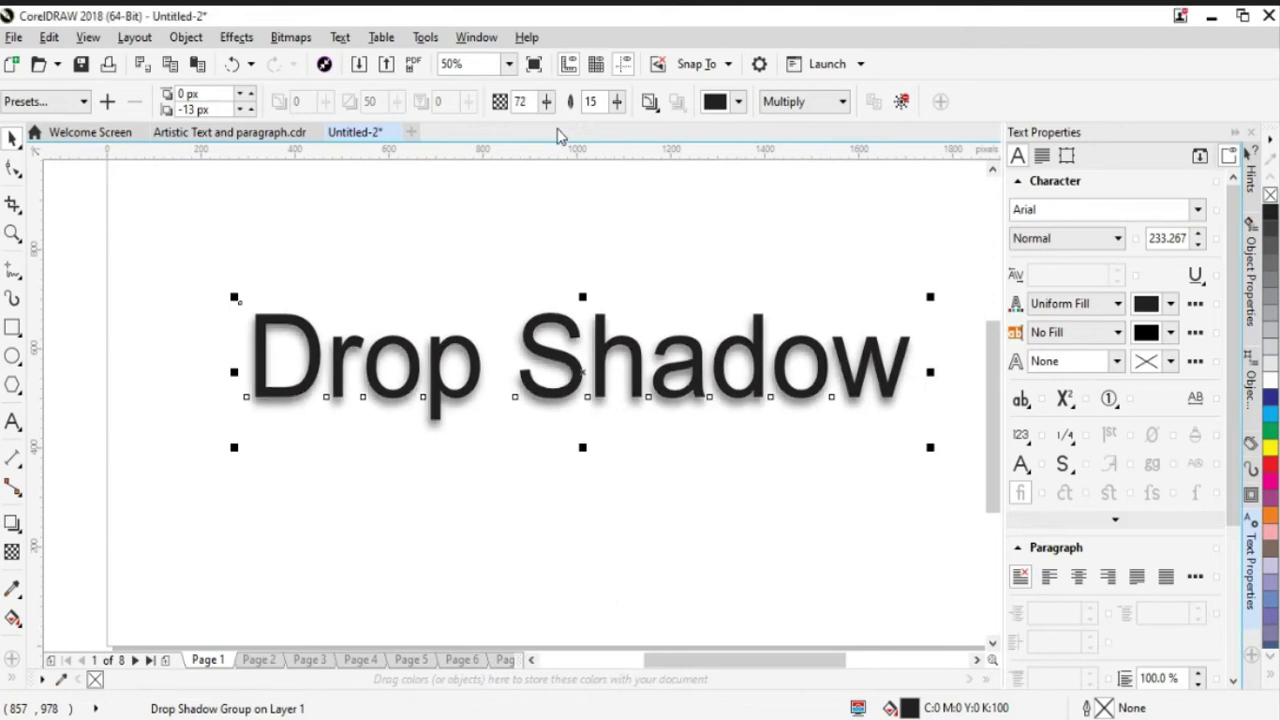
scroll(547, 108, down, 1)
click(546, 101)
click(560, 127)
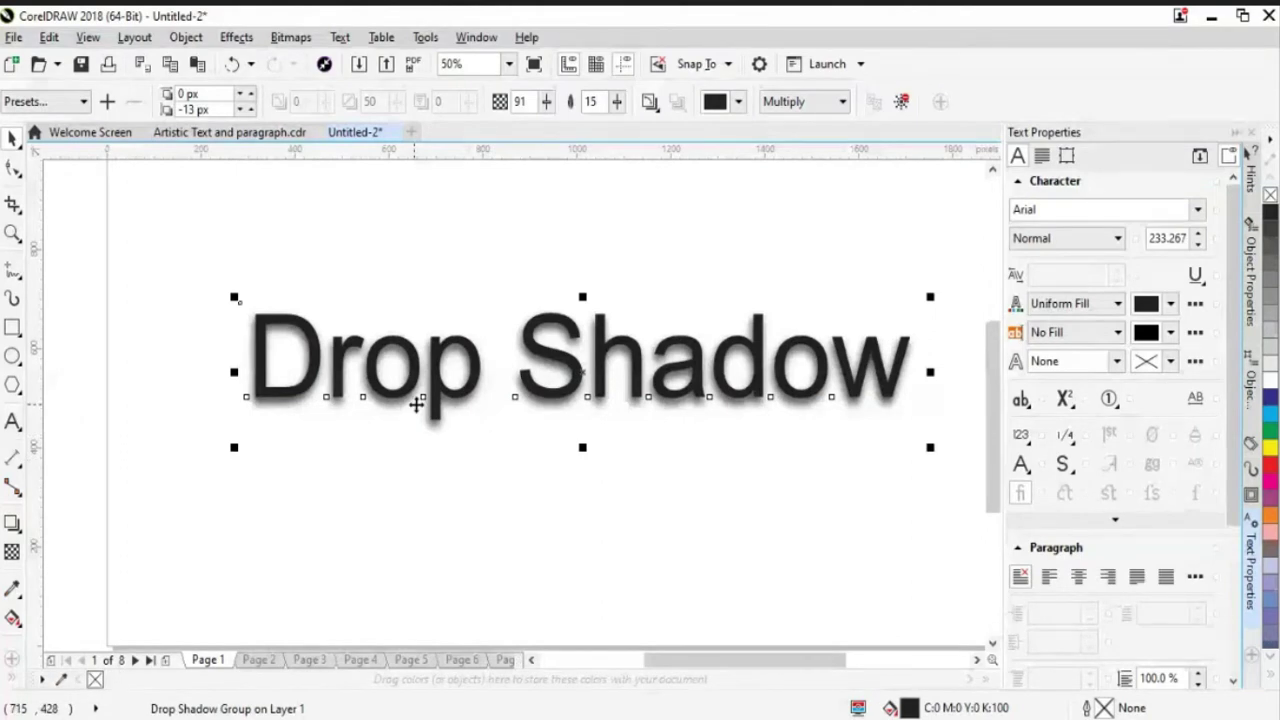
click(546, 101)
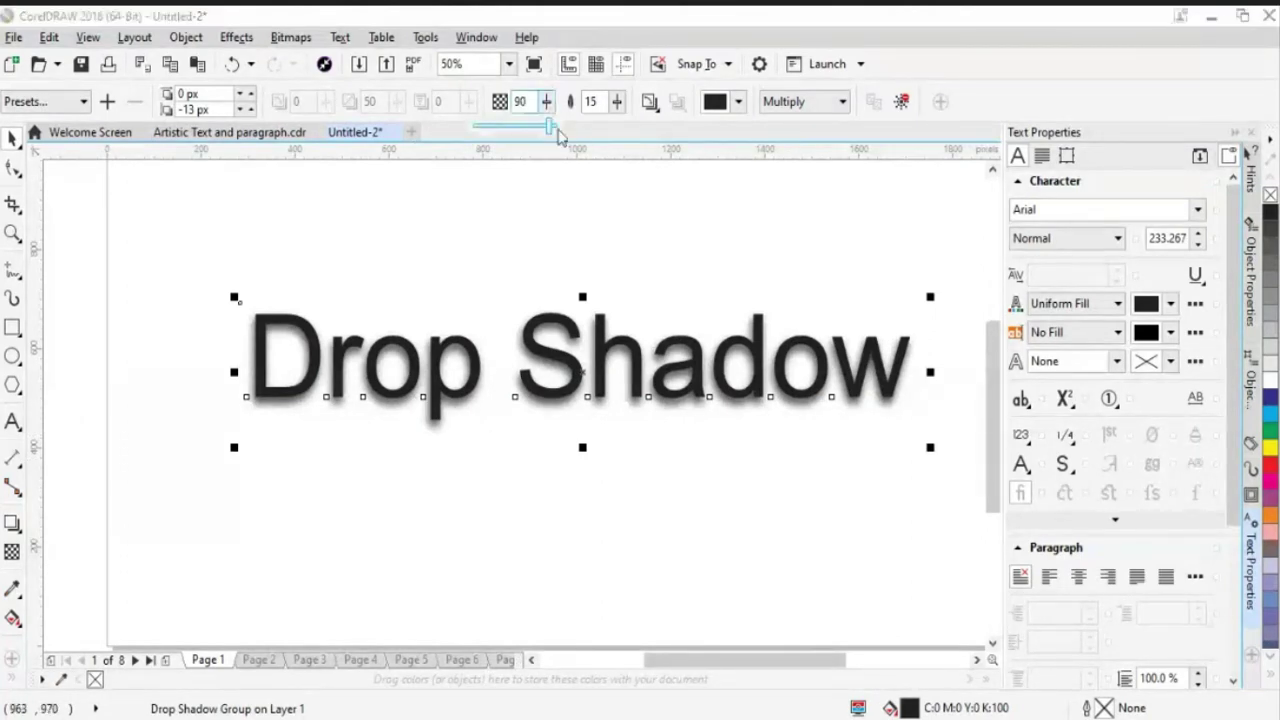
drag(558, 133, 532, 131)
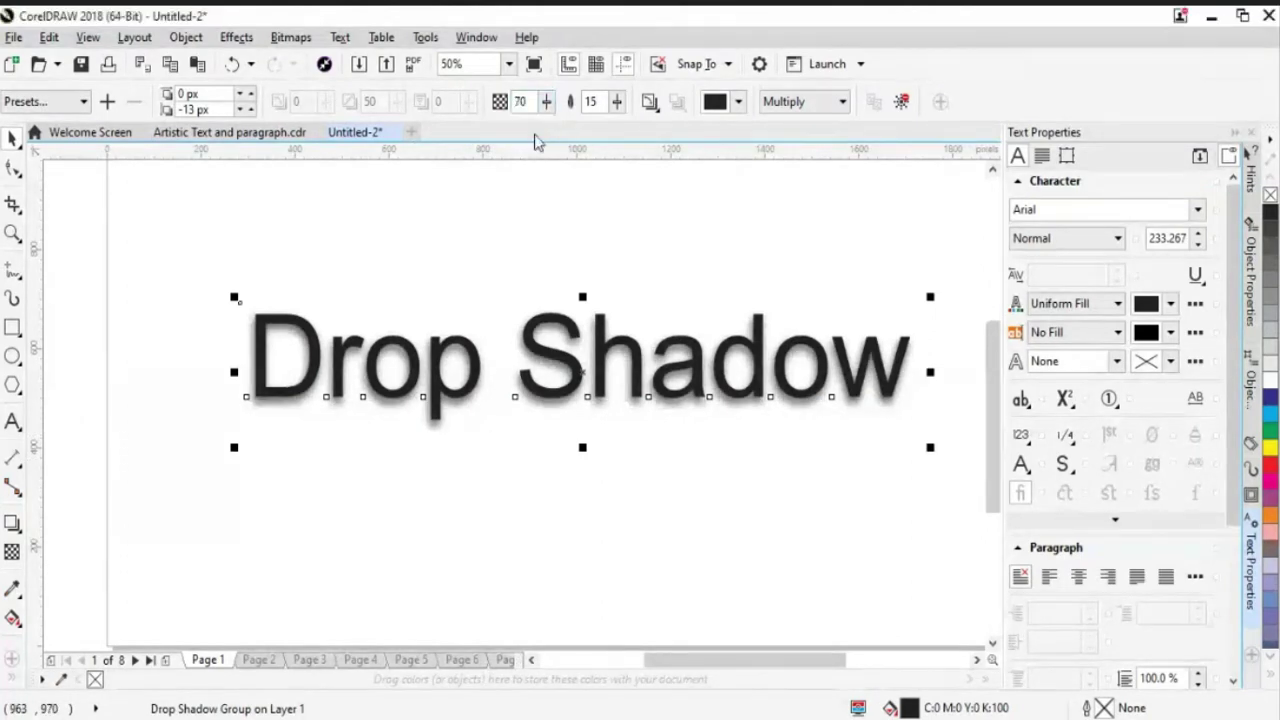
Try drop shadow feathering values of 21, 24, 17, 37 and 54 on the text.
click(619, 103)
drag(616, 132, 628, 143)
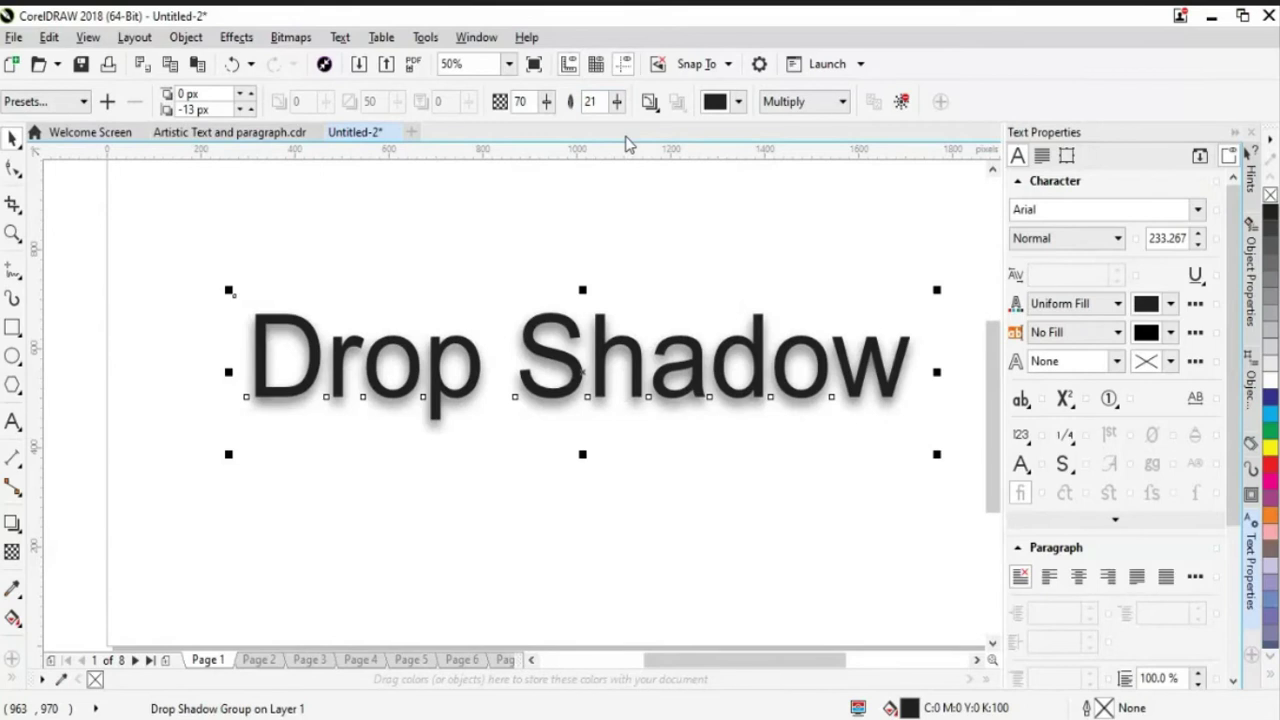
click(617, 101)
drag(616, 132, 622, 140)
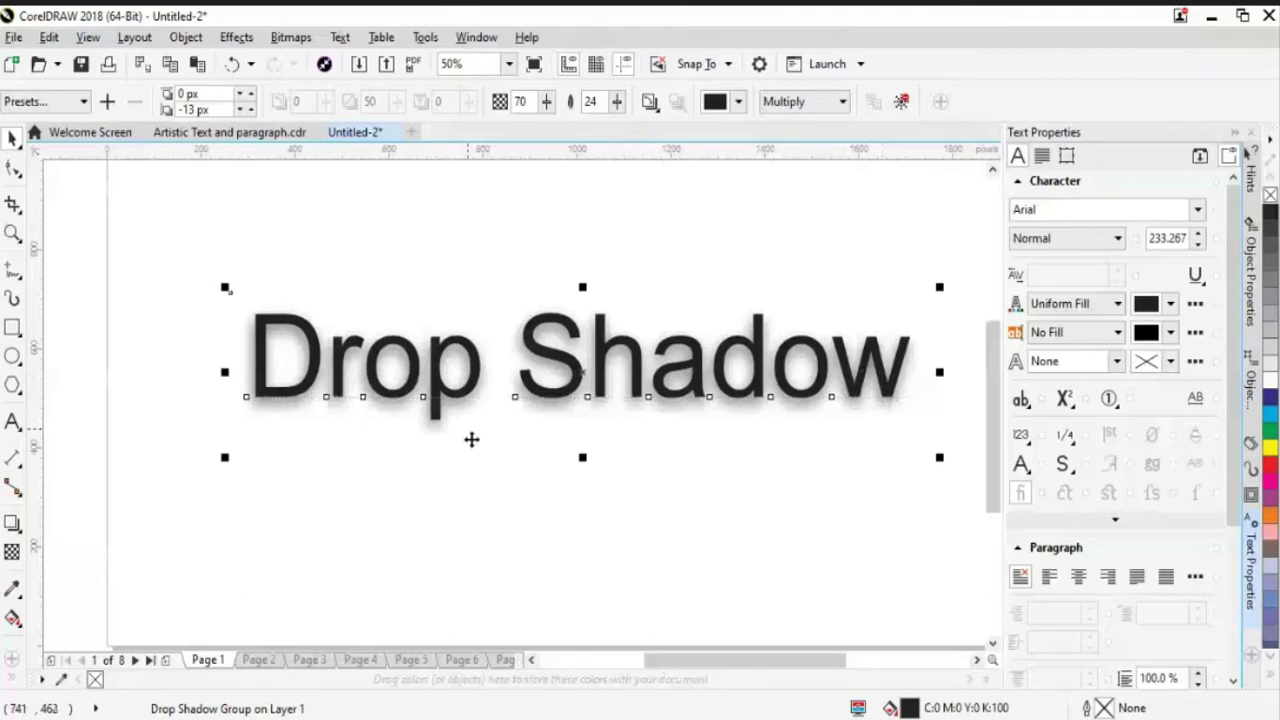
drag(617, 107, 607, 127)
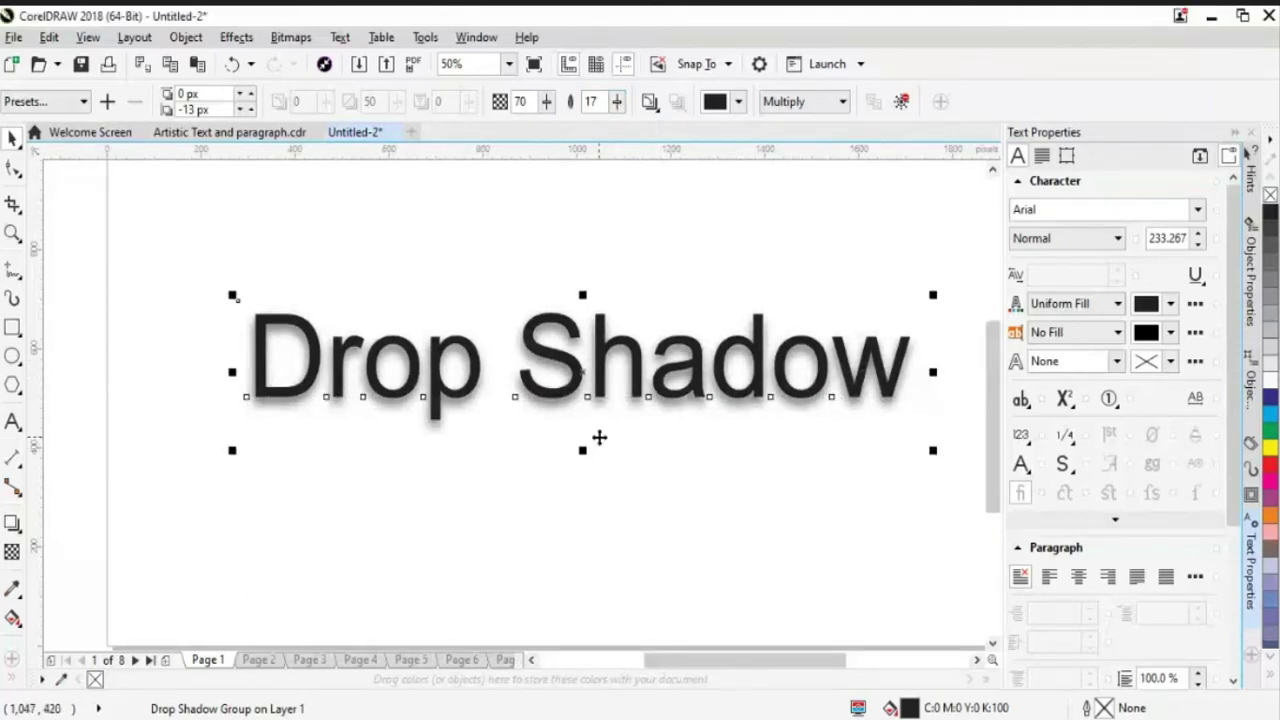
click(616, 102)
drag(614, 127, 636, 127)
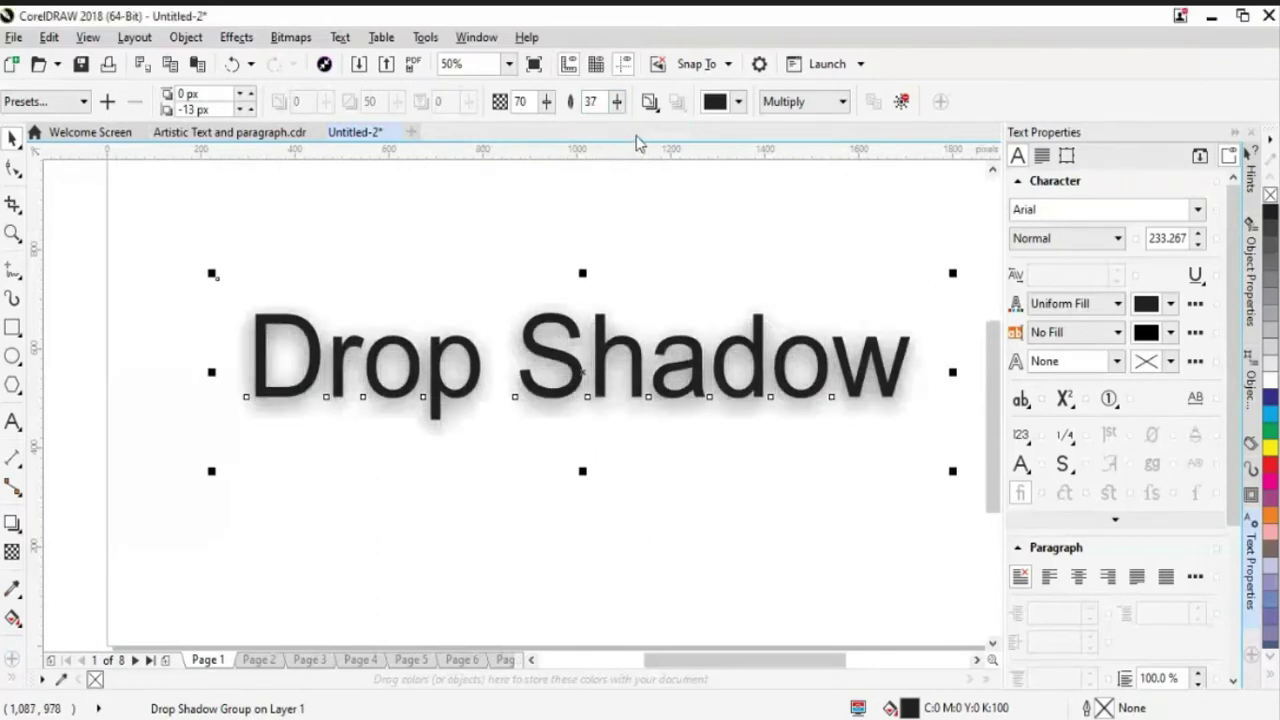
click(616, 104)
drag(616, 127, 634, 126)
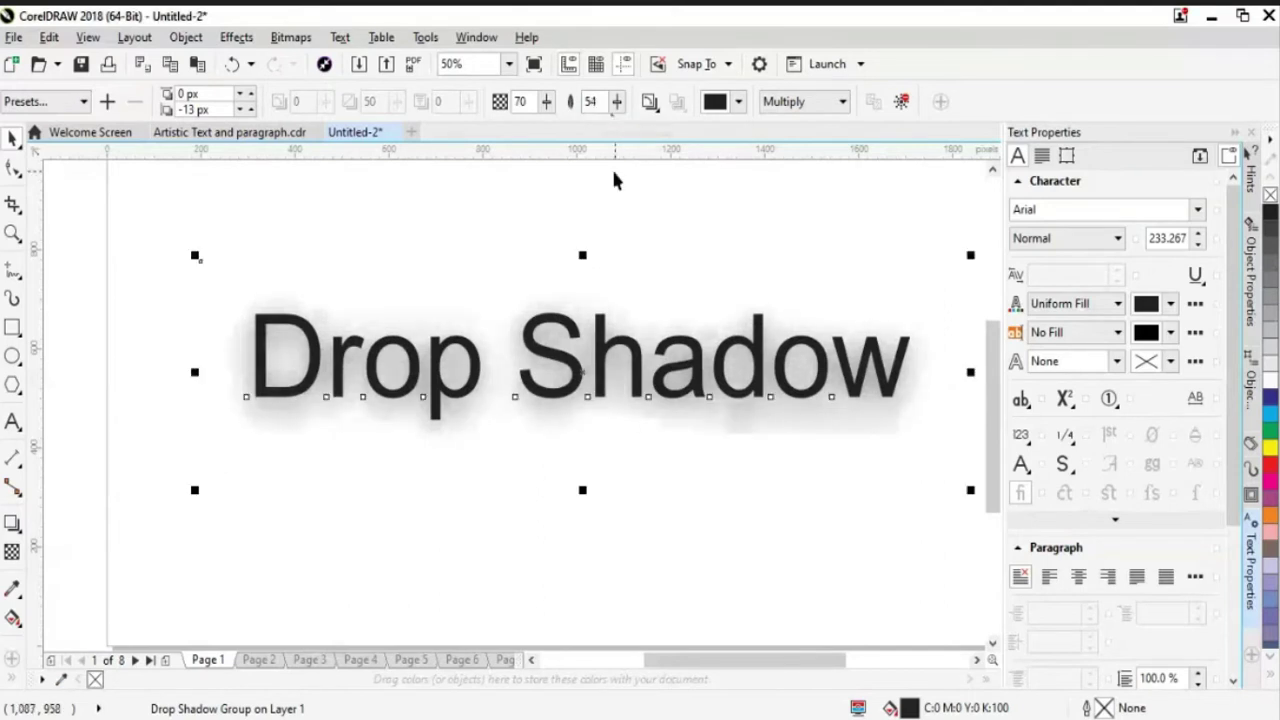
Set the drop shadow's feathering to 10.
click(616, 104)
mouse_move(630, 127)
mouse_down()
mouse_move(612, 125)
mouse_move(603, 142)
mouse_move(613, 124)
mouse_up()
click(616, 101)
click(616, 101)
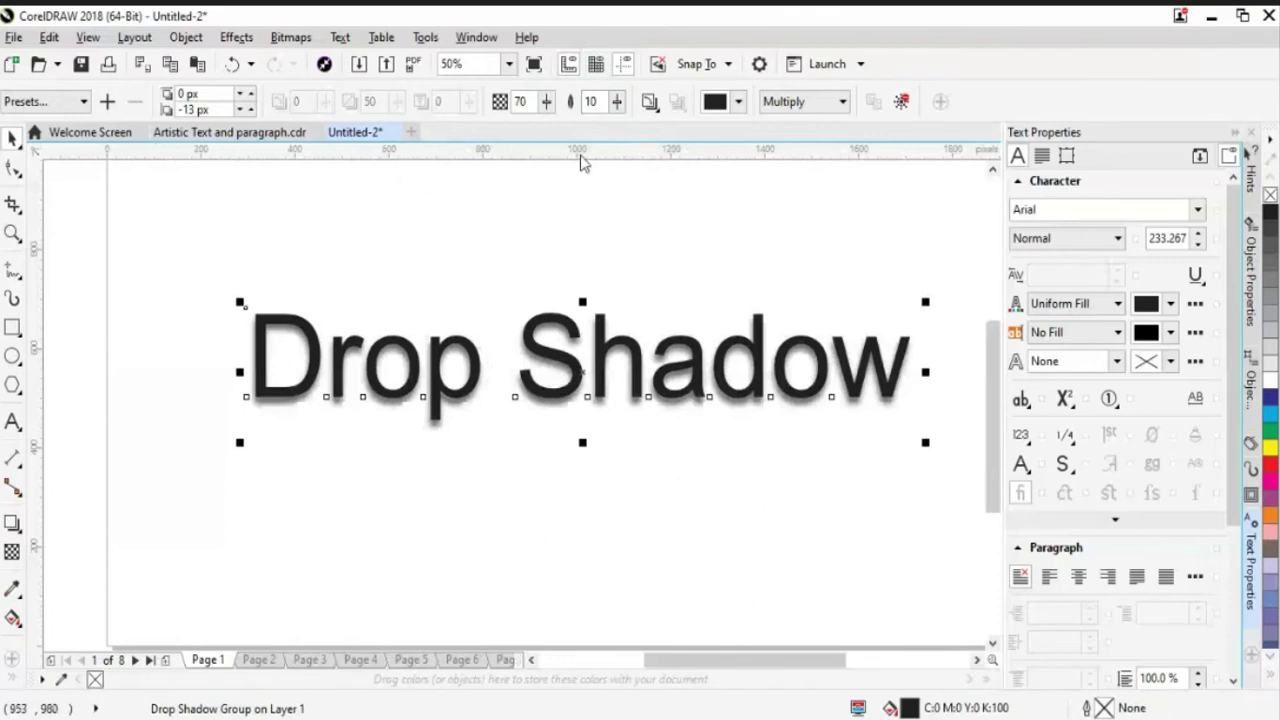
Try the Inside, Middle, Outside and Average feathering directions on the text's shadow, returning to Inside.
click(650, 103)
click(670, 148)
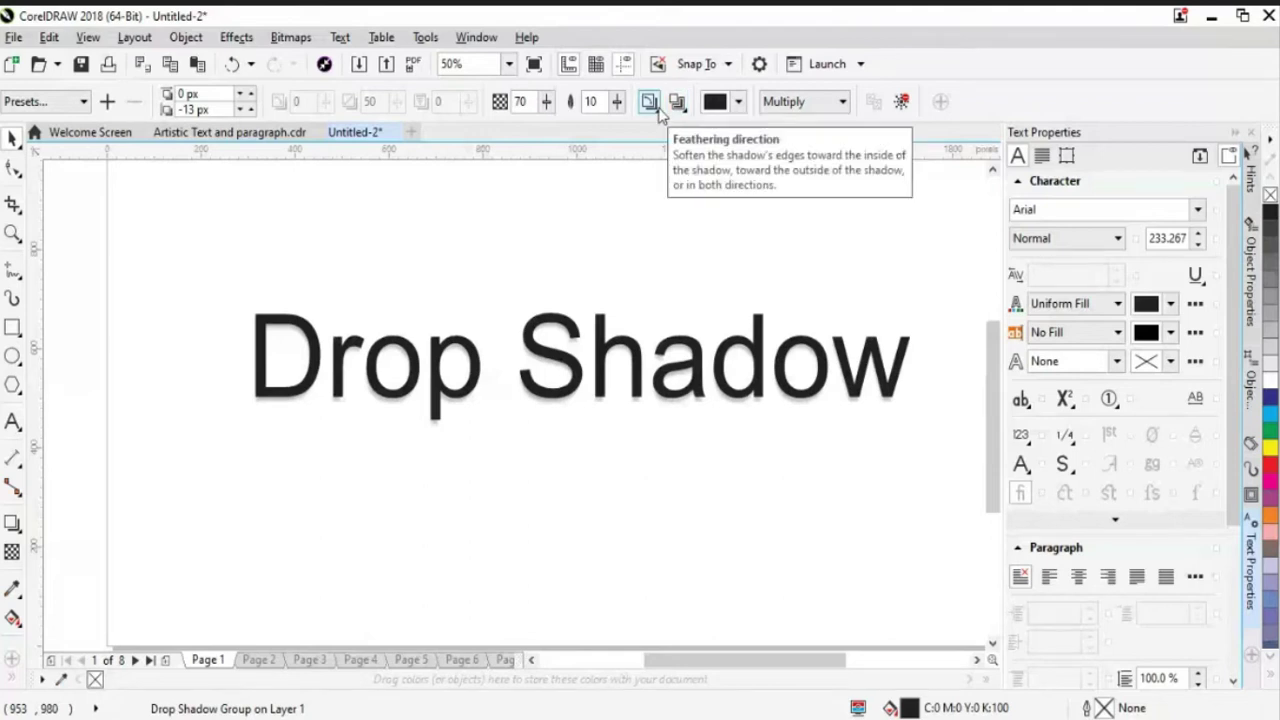
click(650, 103)
click(680, 170)
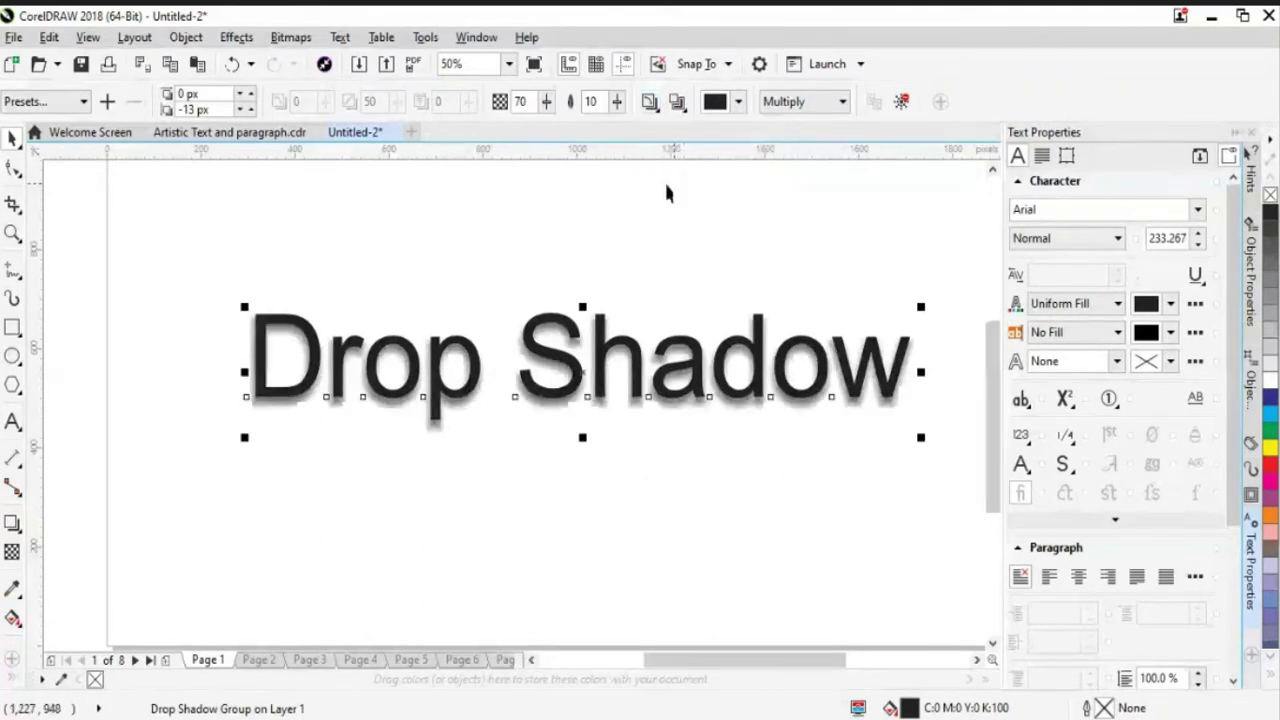
click(650, 103)
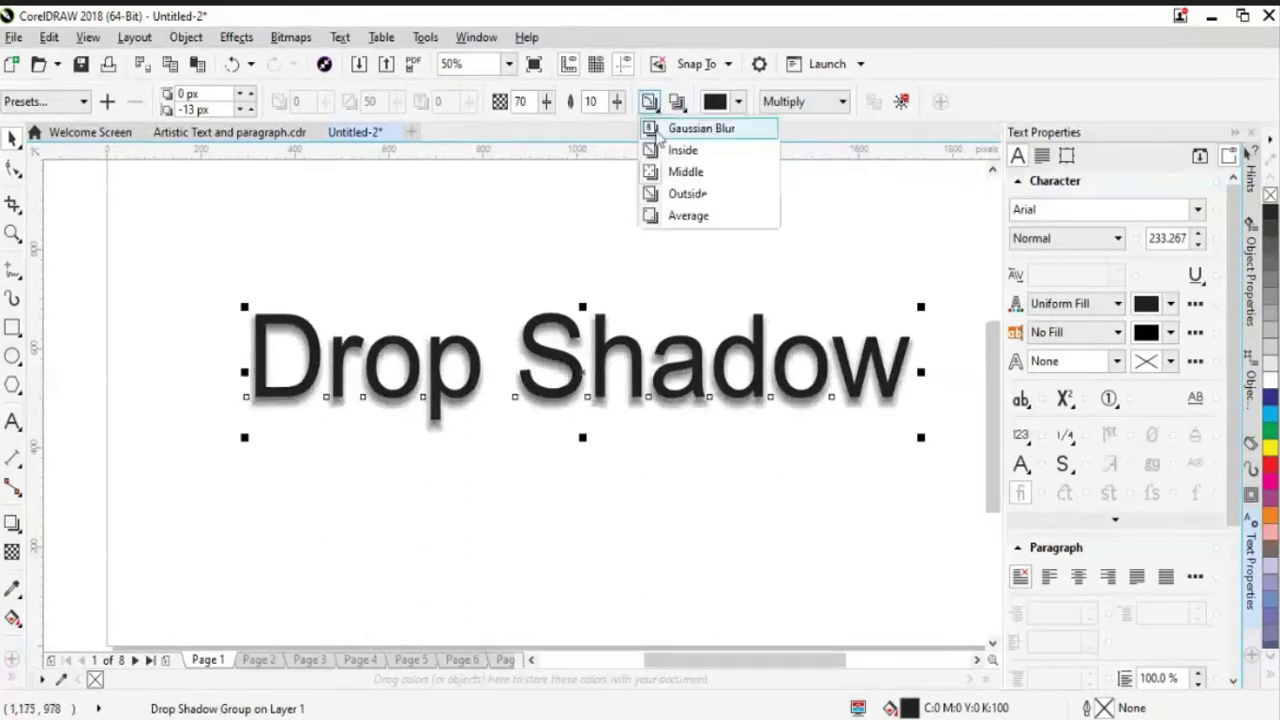
click(678, 196)
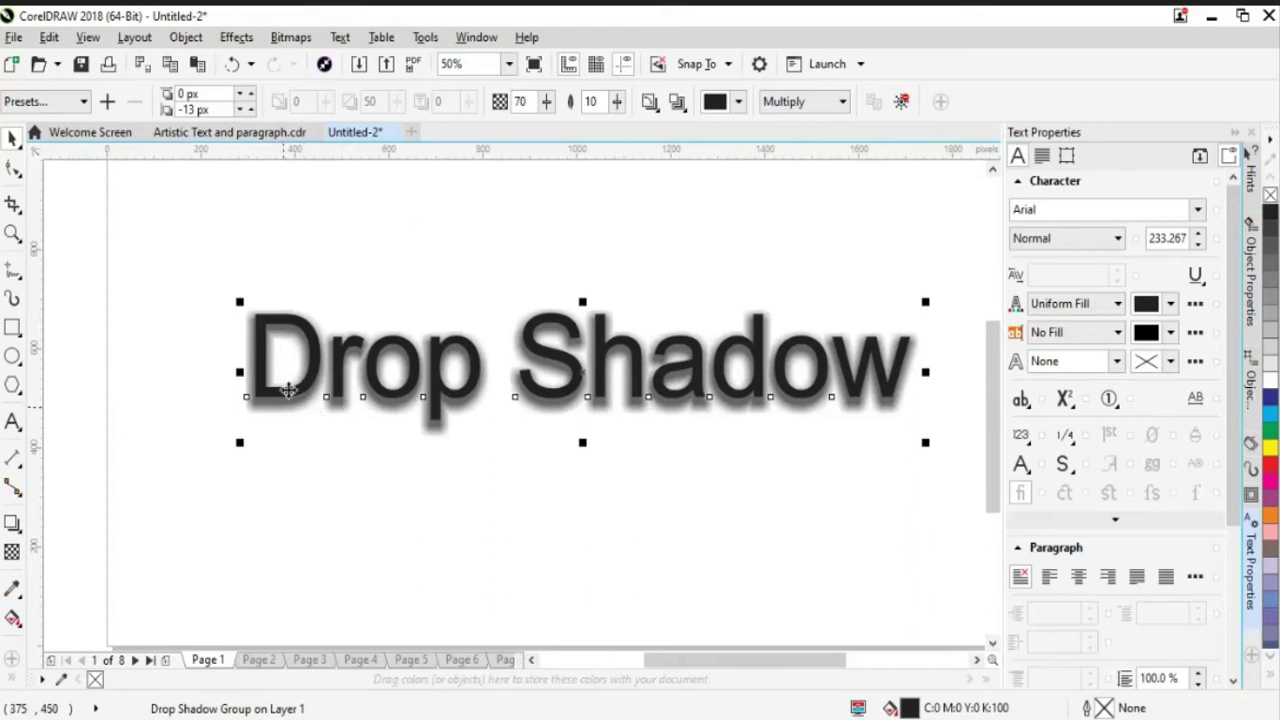
click(650, 102)
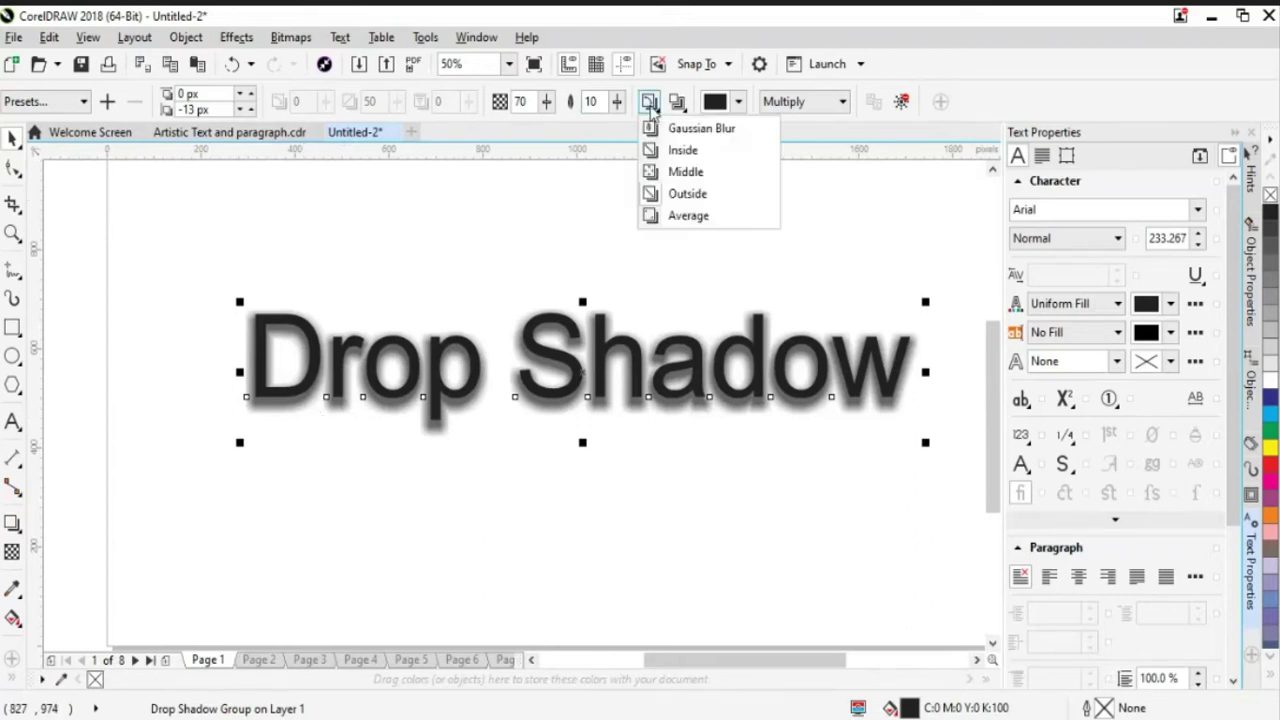
click(675, 213)
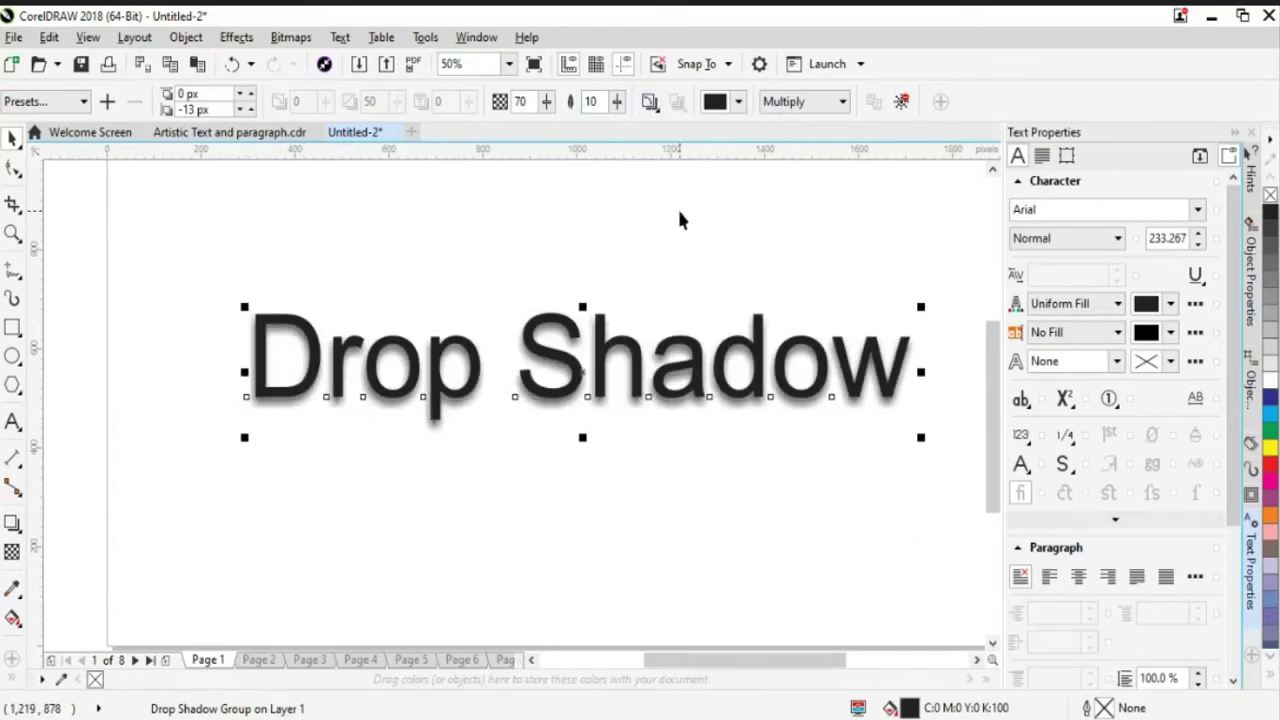
click(657, 104)
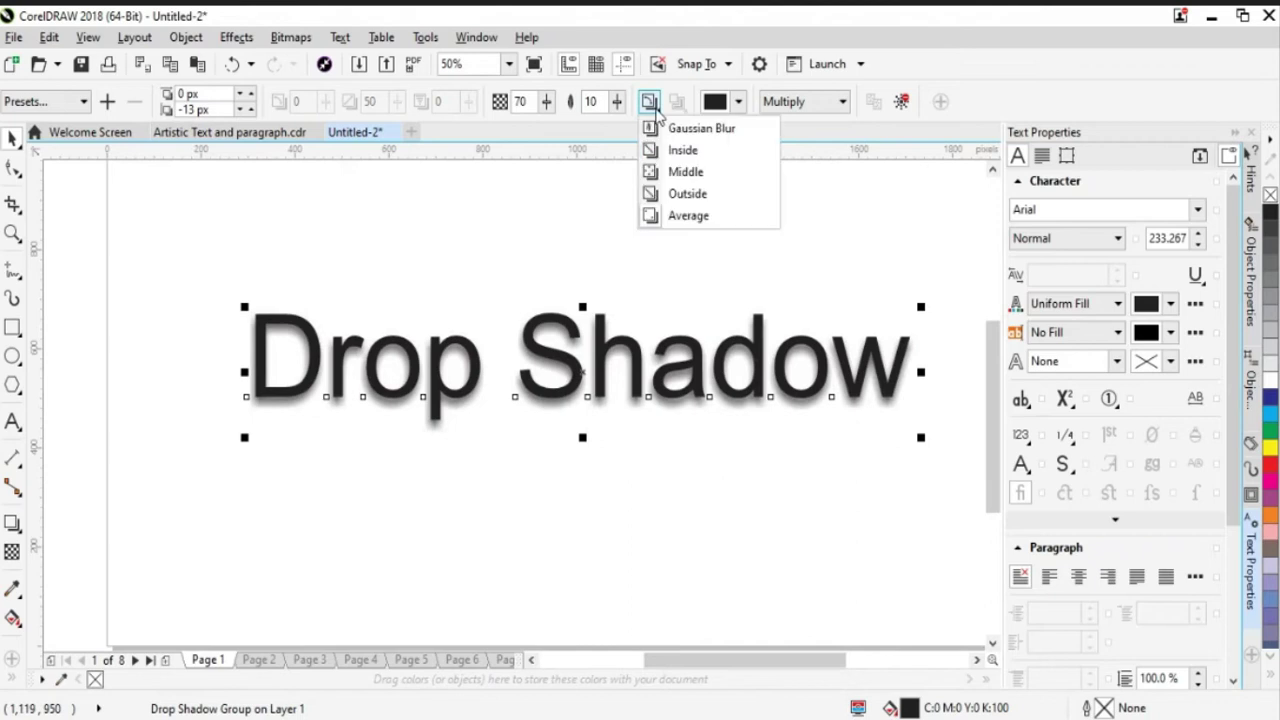
click(678, 156)
Set the drop shadow's feathering direction to Gaussian Blur.
click(651, 103)
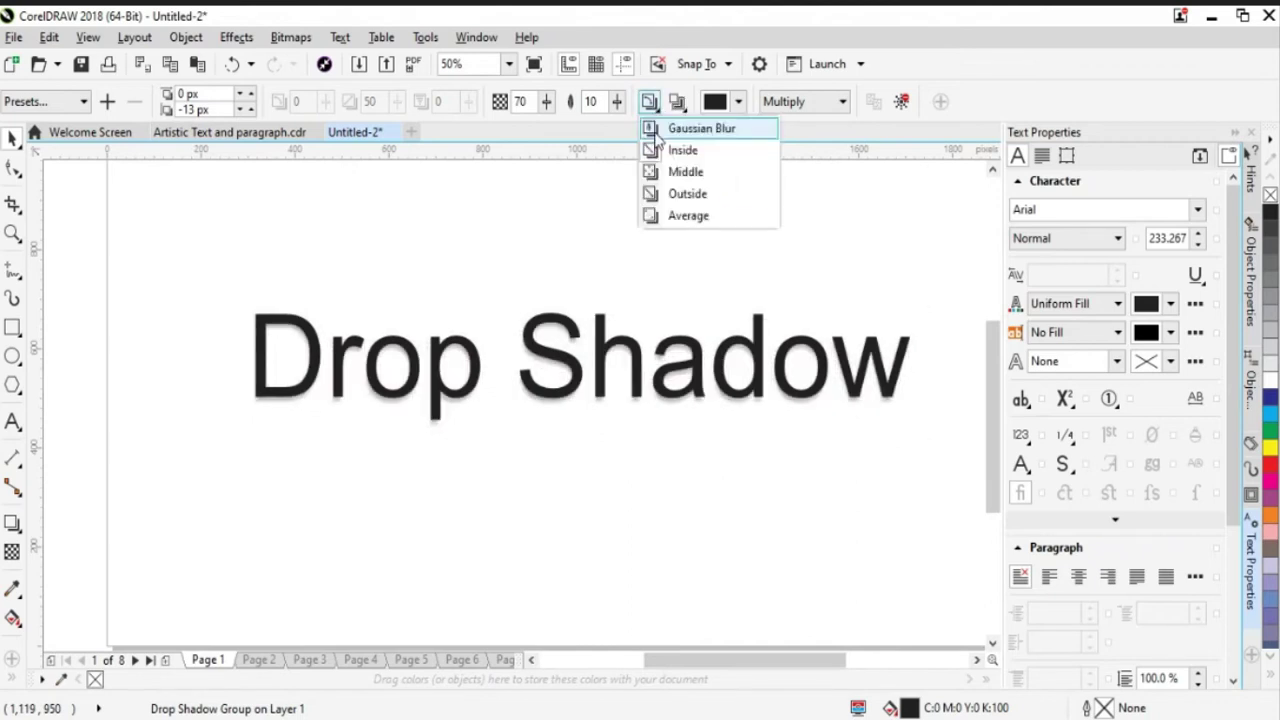
click(667, 192)
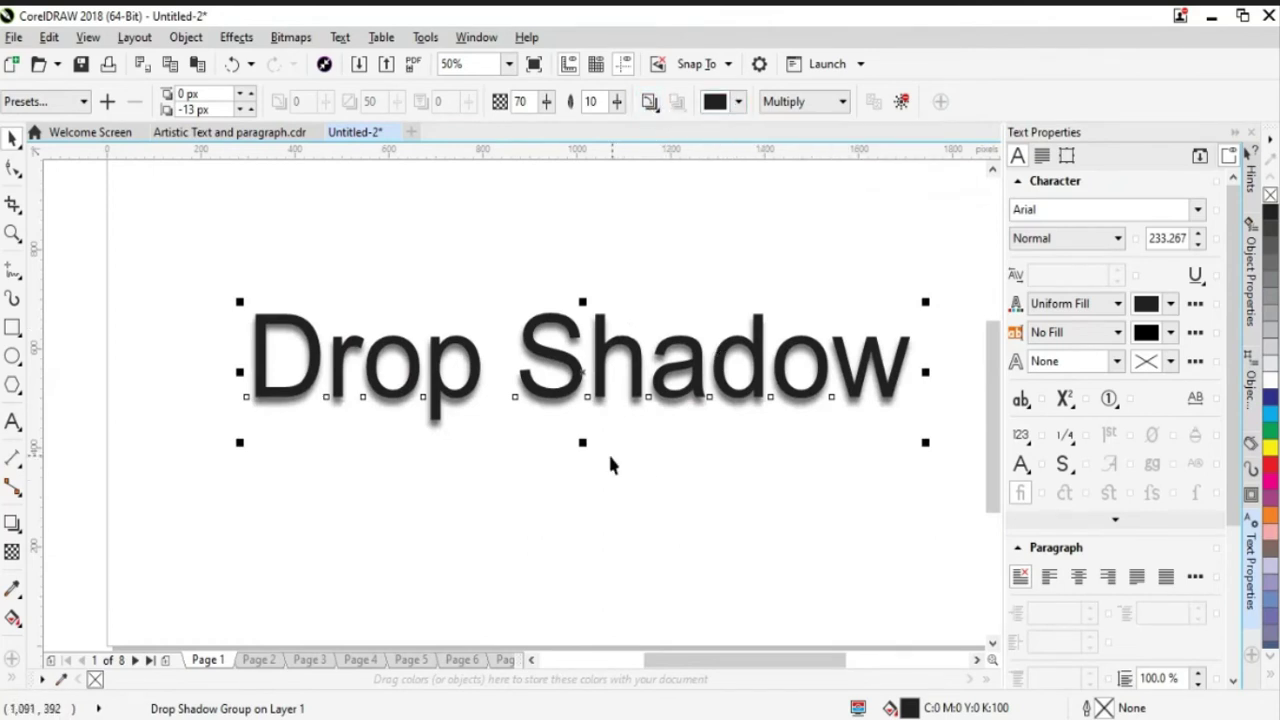
click(410, 378)
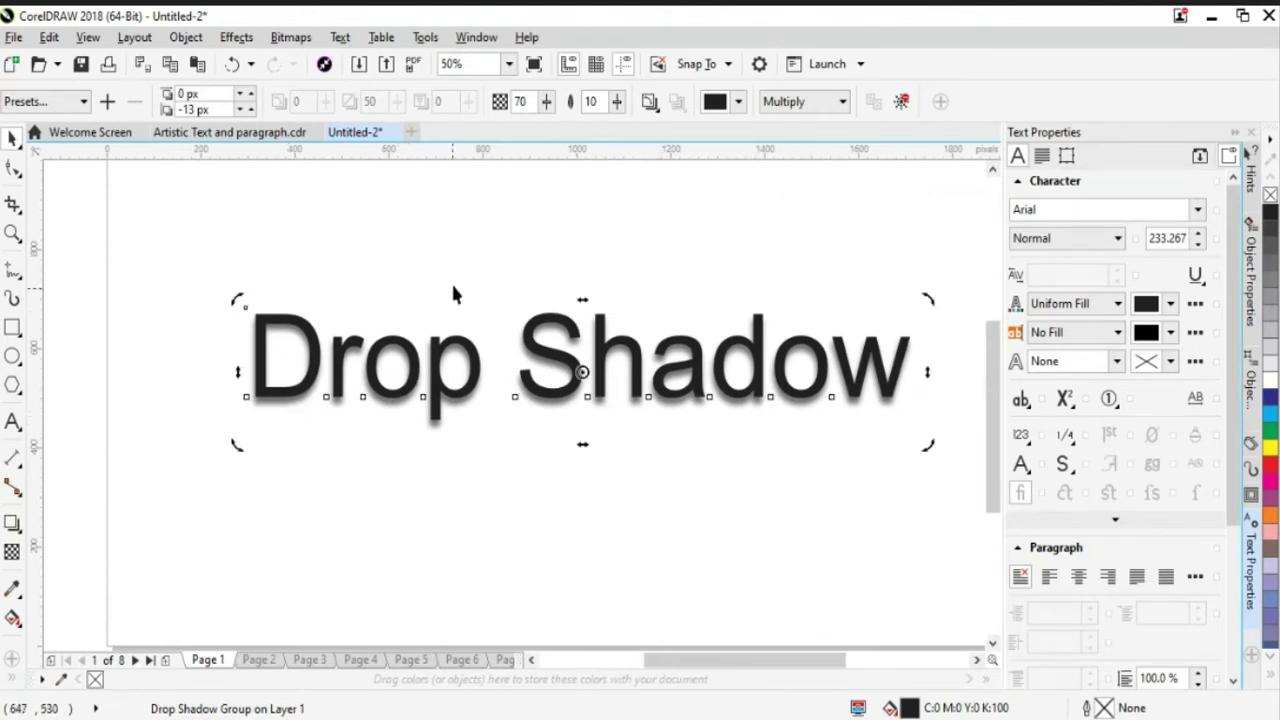
Change the drop shadow's color to a muted grey mix of C 49, M 52, Y 43, K 10.
click(739, 104)
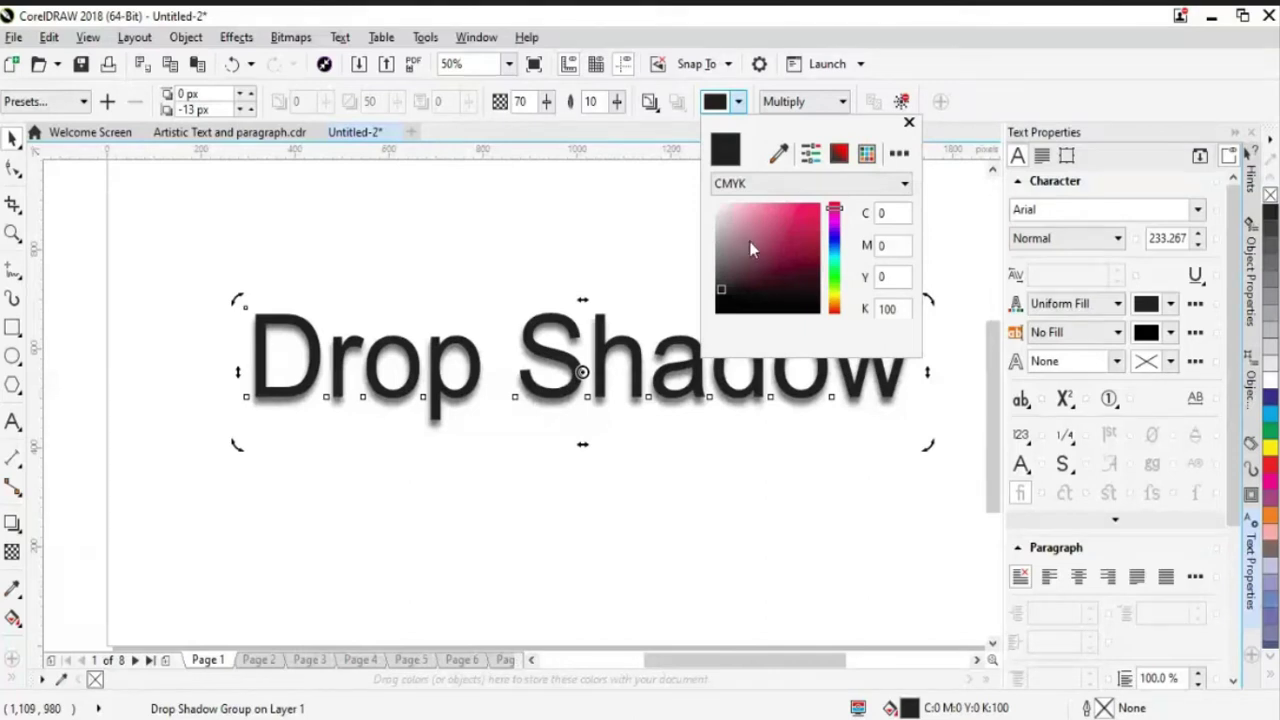
drag(763, 241, 802, 224)
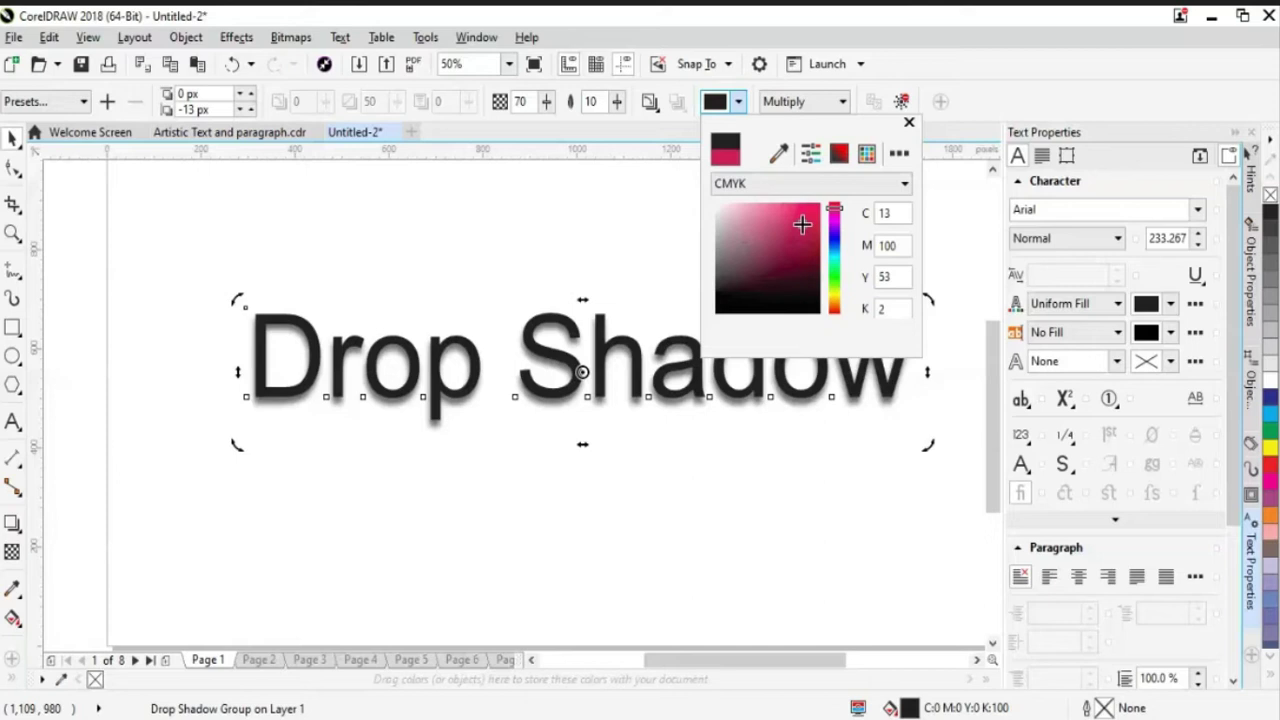
mouse_move(802, 224)
mouse_down()
mouse_move(731, 283)
mouse_move(726, 235)
mouse_move(729, 263)
mouse_up()
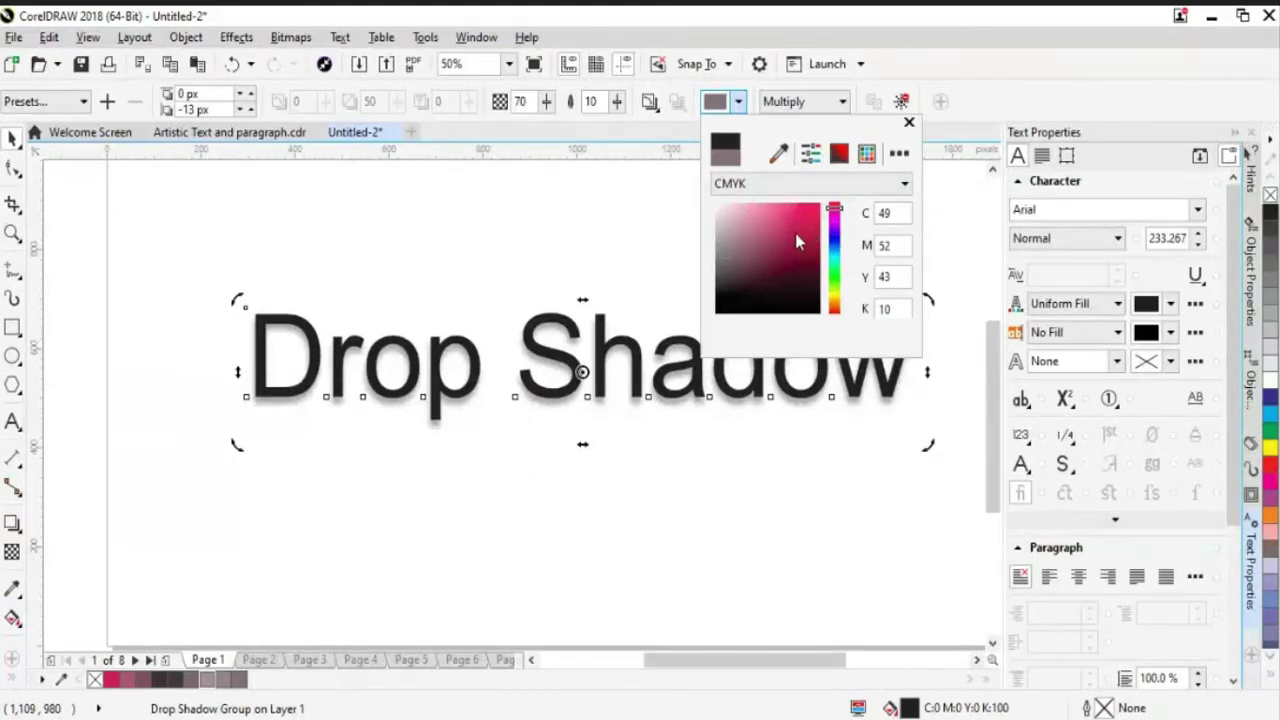
Change the drop shadow's color to black and choose Multiply as its merge mode.
mouse_move(797, 241)
mouse_down()
mouse_move(760, 277)
mouse_move(731, 234)
mouse_move(751, 261)
mouse_move(722, 303)
mouse_up()
click(655, 220)
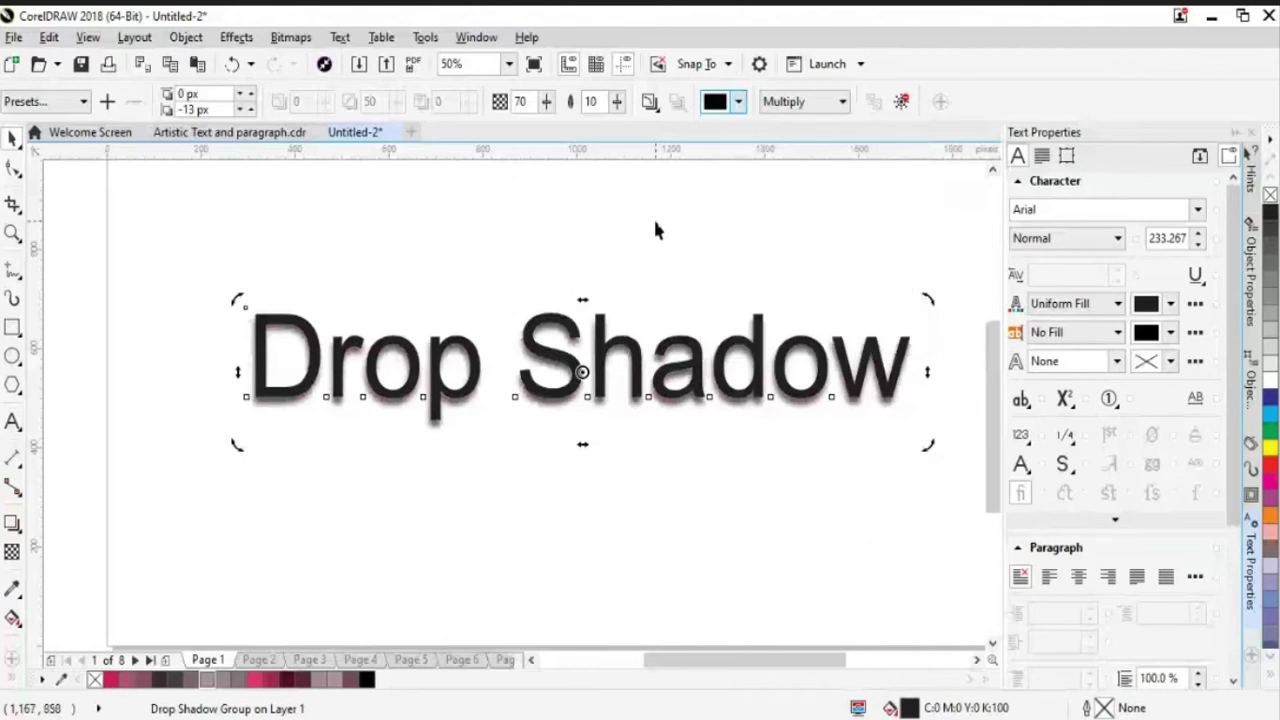
click(837, 104)
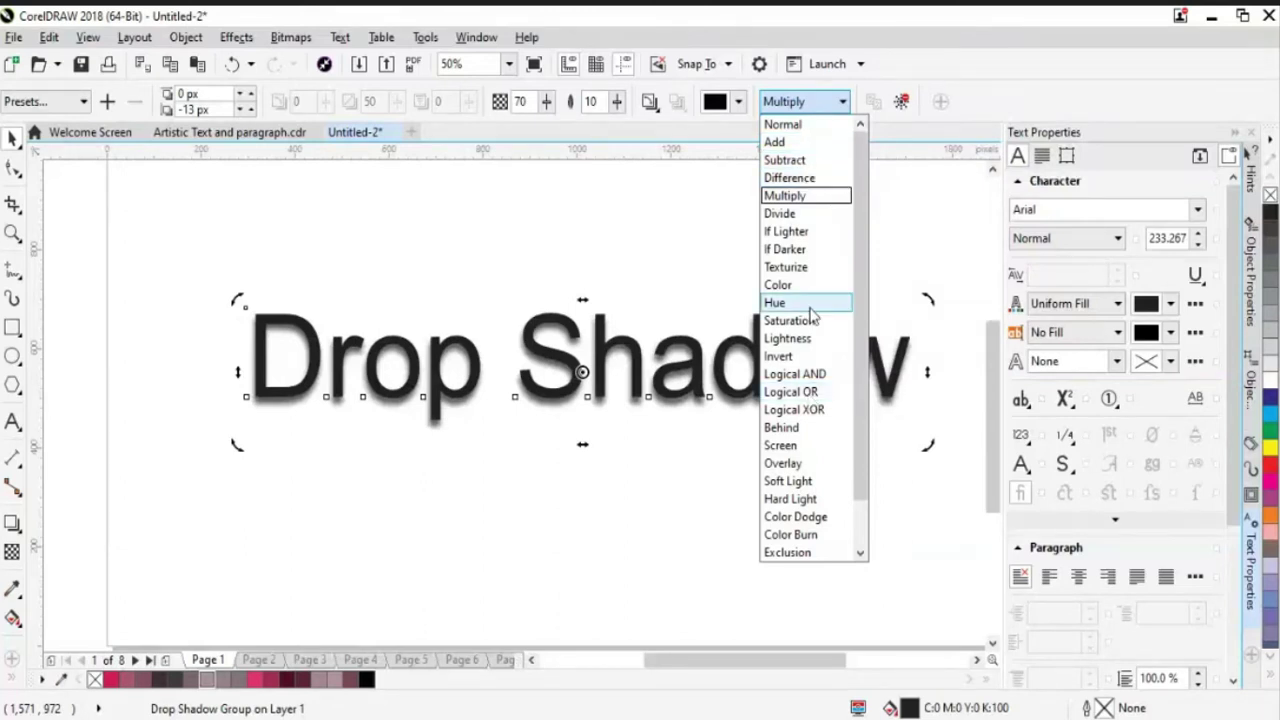
click(801, 199)
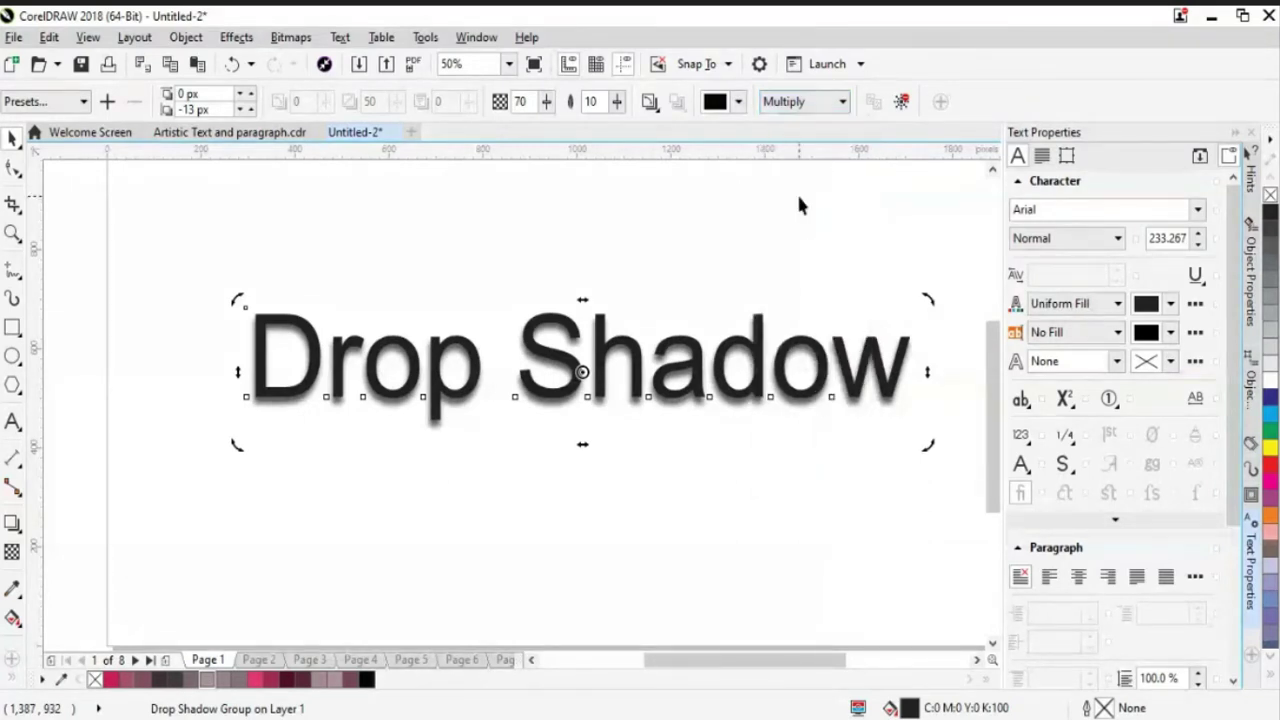
Try the Normal, Divide, Texturize, Saturation and Logical OR merge modes on the text's shadow, returning to Multiply.
click(802, 101)
click(803, 127)
click(805, 101)
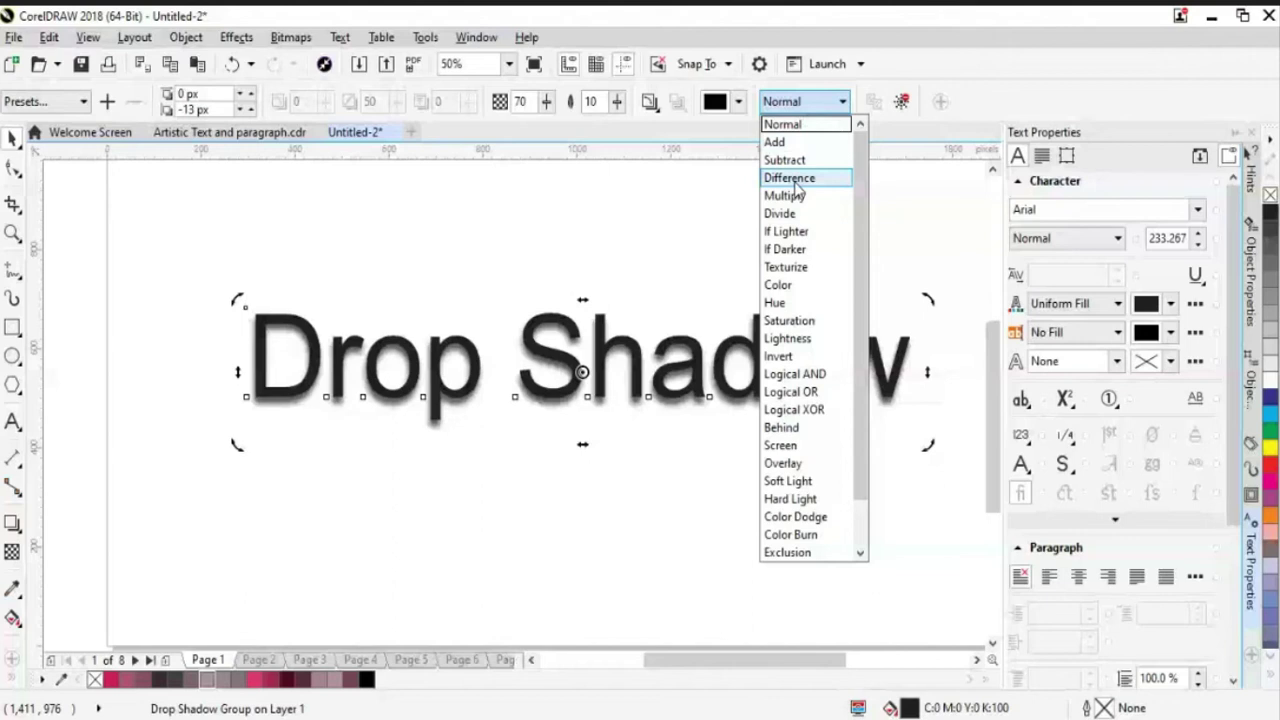
click(781, 213)
click(805, 101)
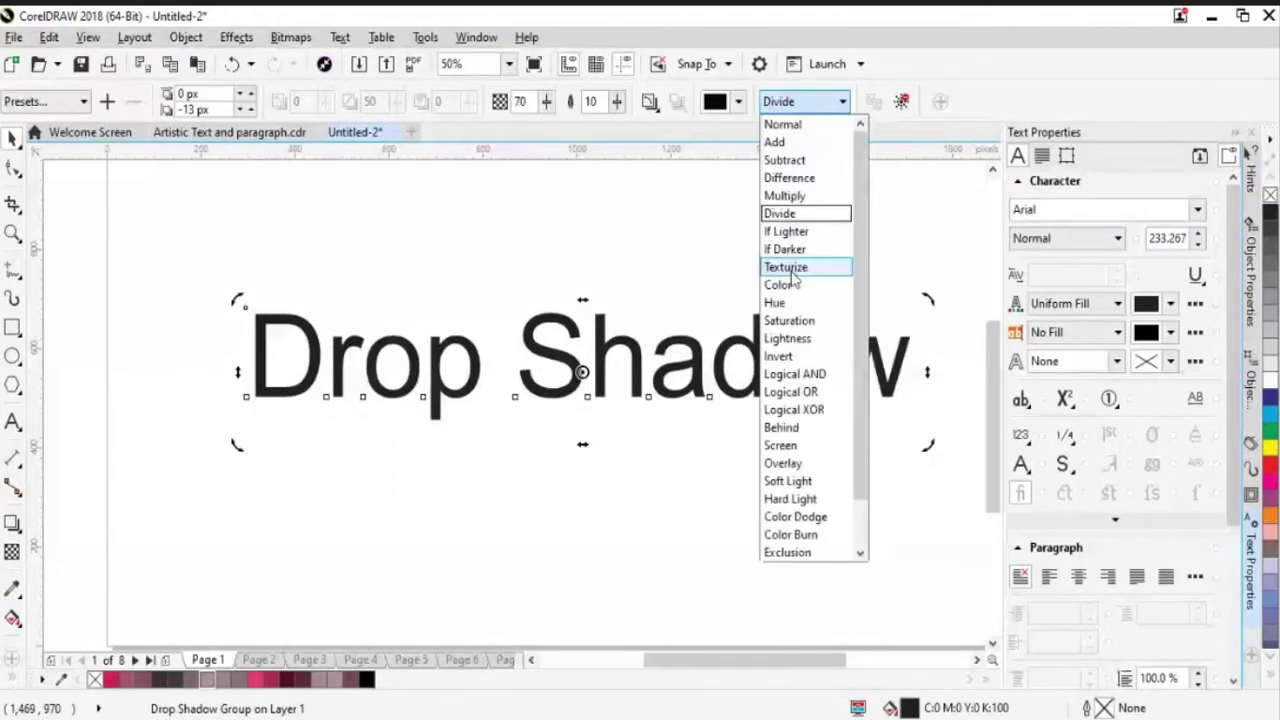
click(787, 267)
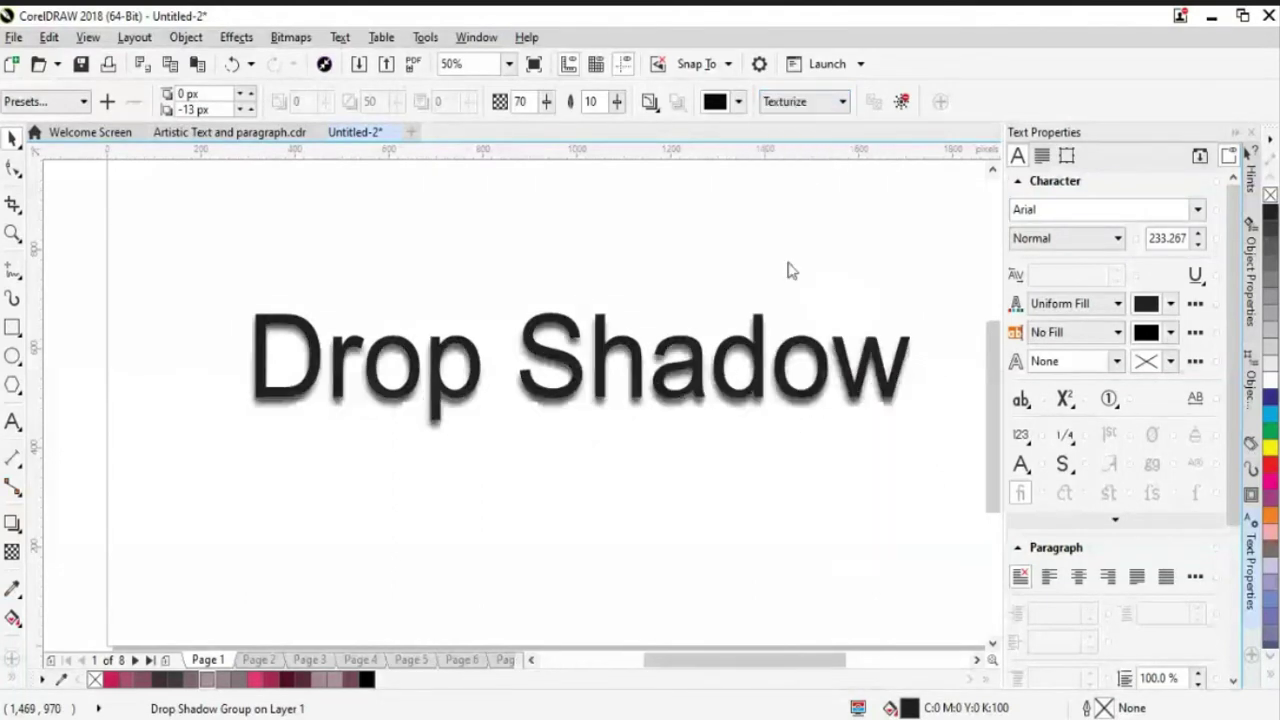
click(813, 102)
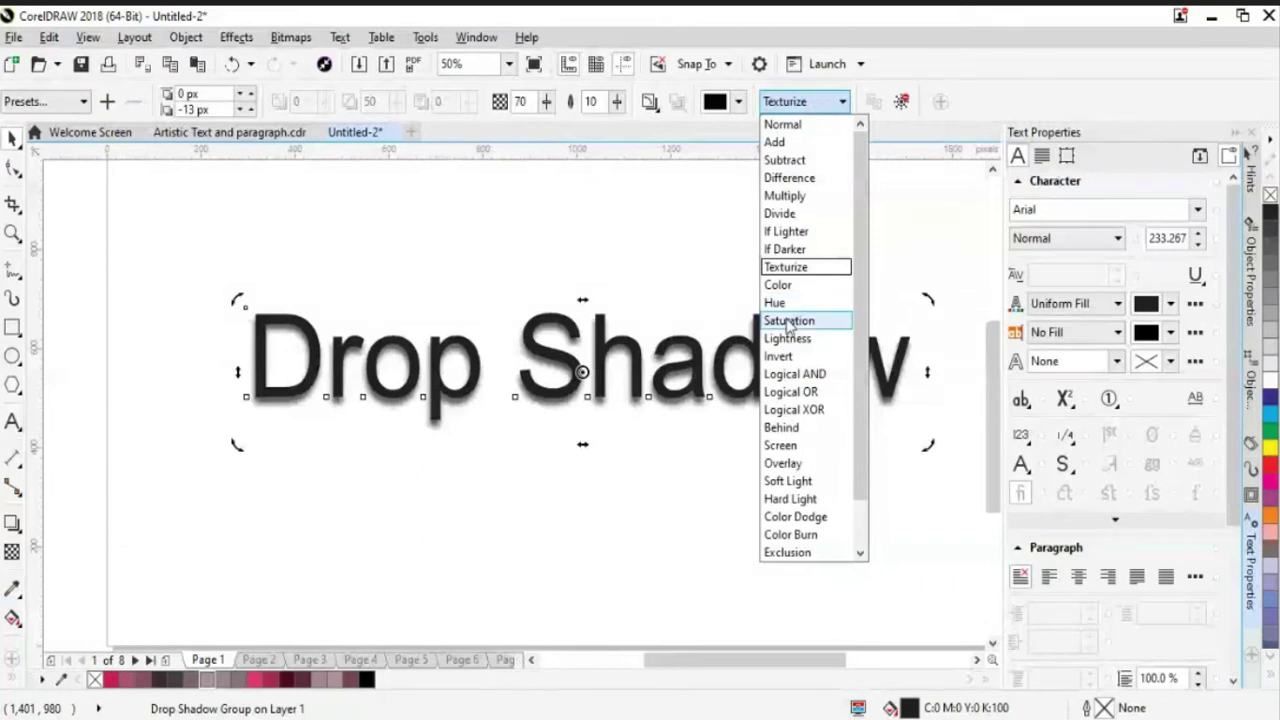
click(789, 321)
click(817, 104)
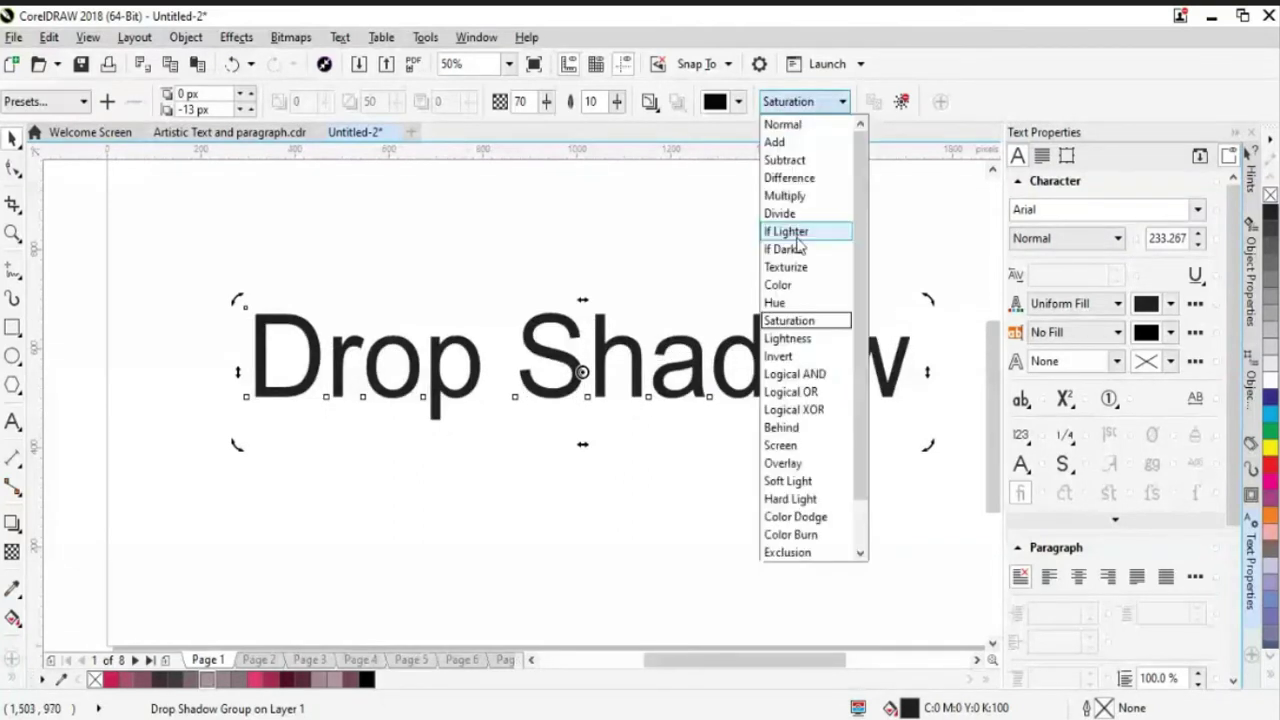
click(790, 392)
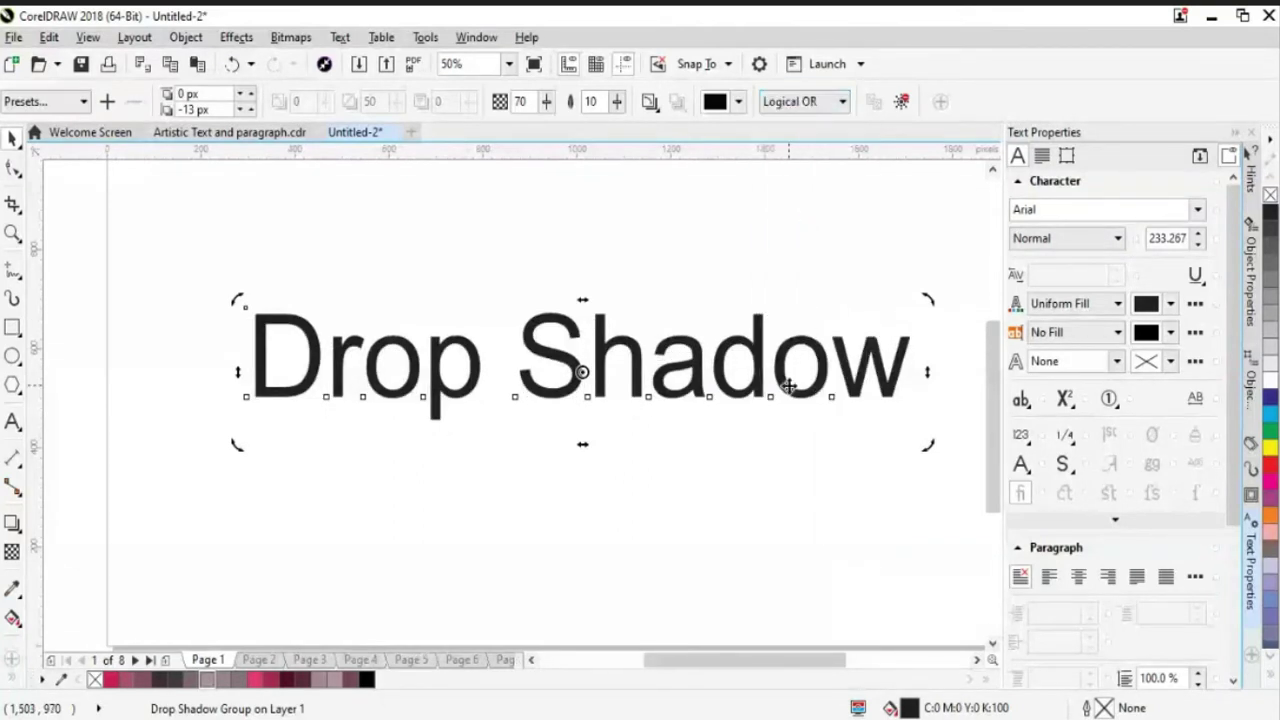
click(817, 101)
click(798, 193)
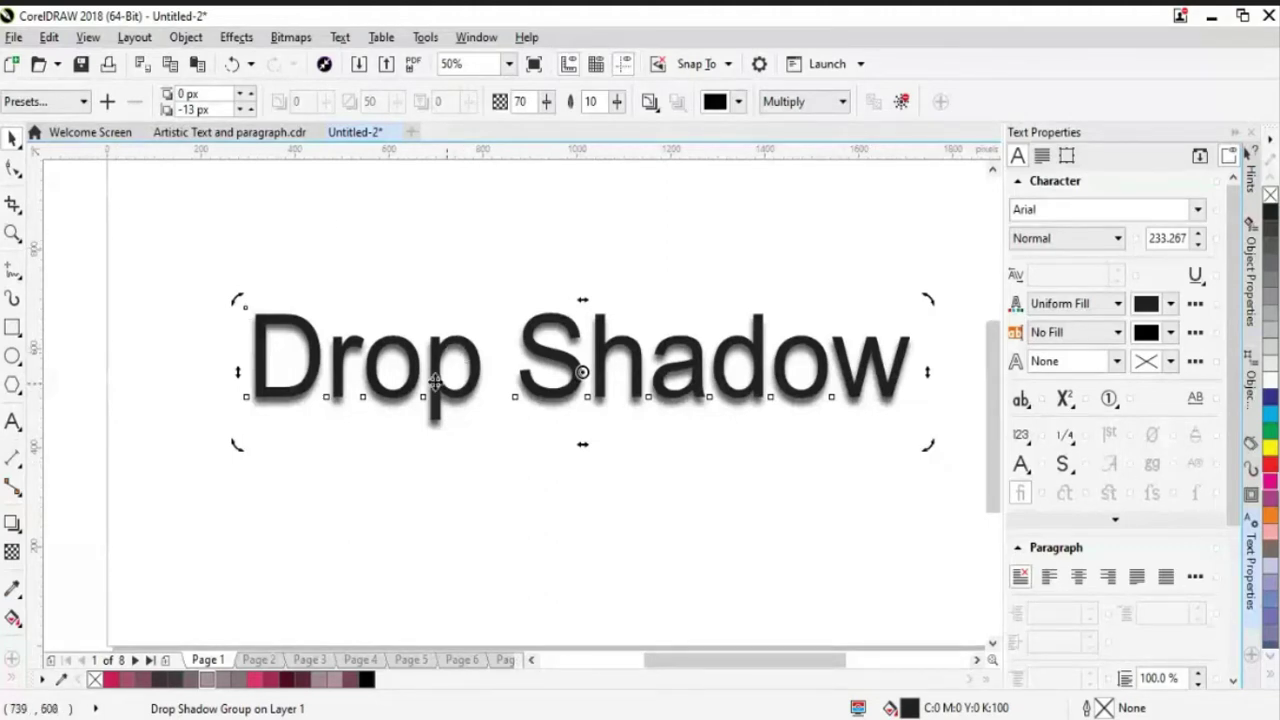
Reselect the text and use the Drop Shadow tool to move its shadow straight down to a vertical offset of about -34 px.
click(455, 480)
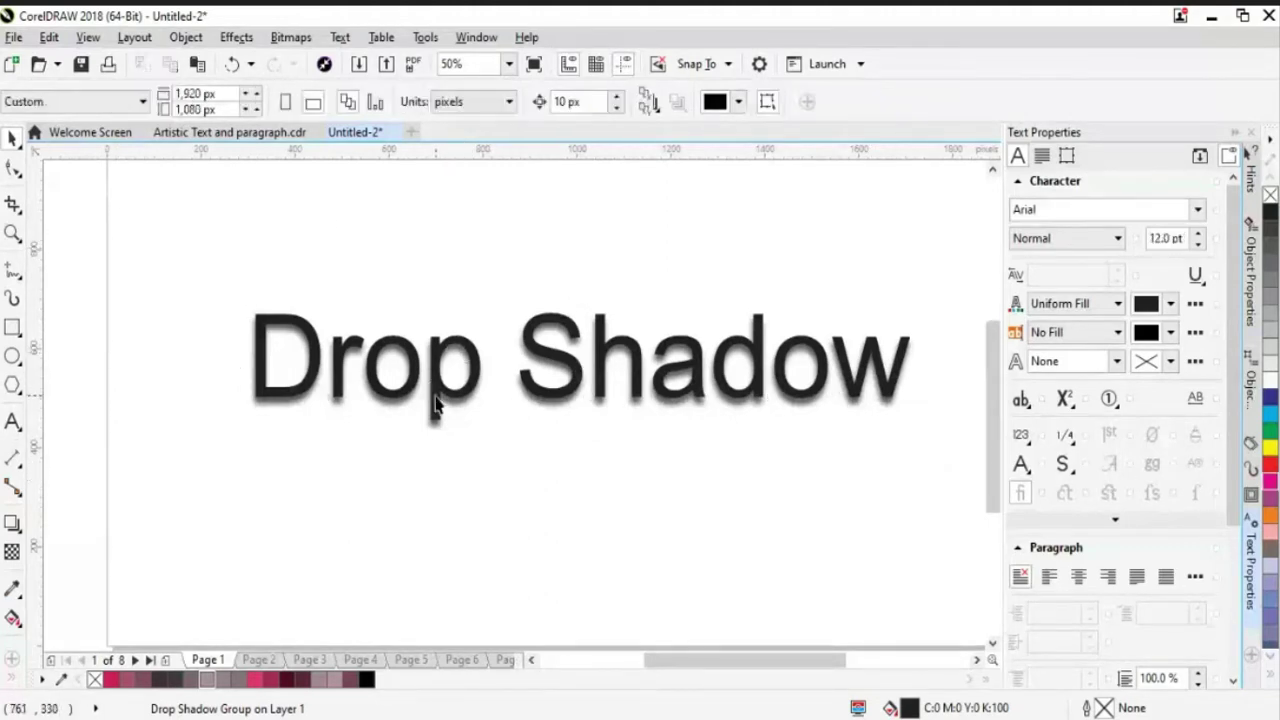
key(Tab)
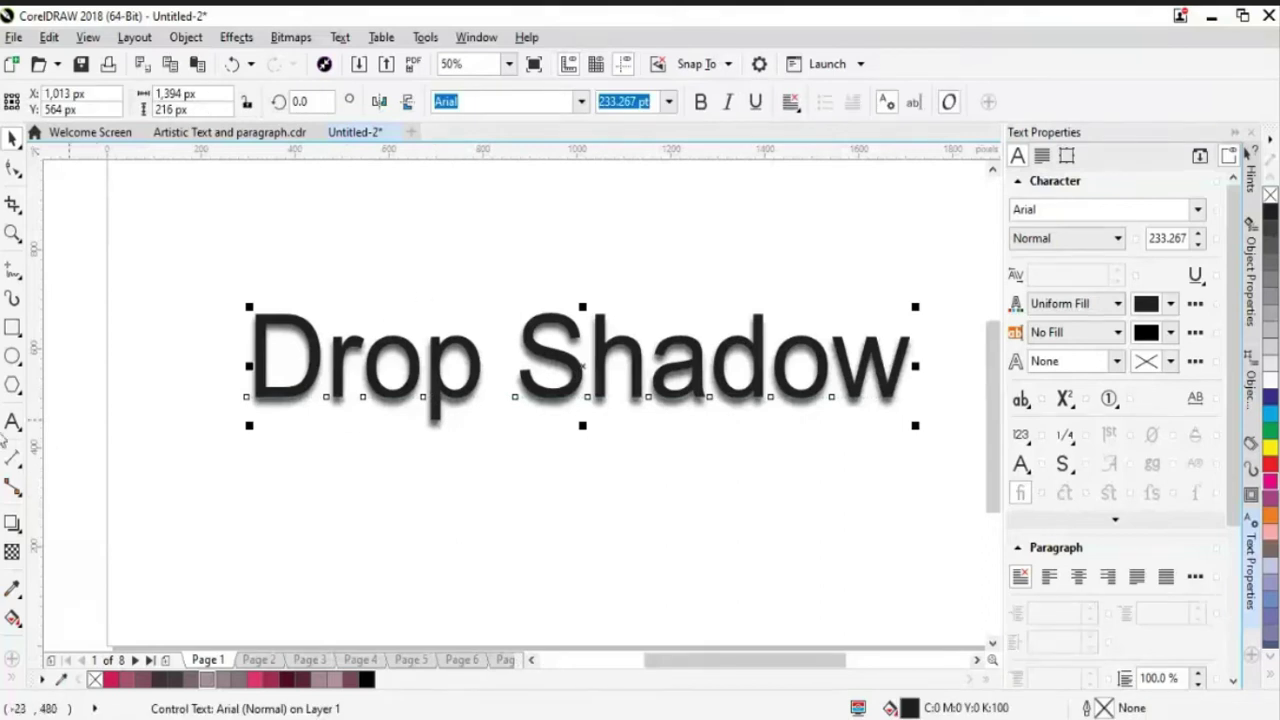
click(12, 170)
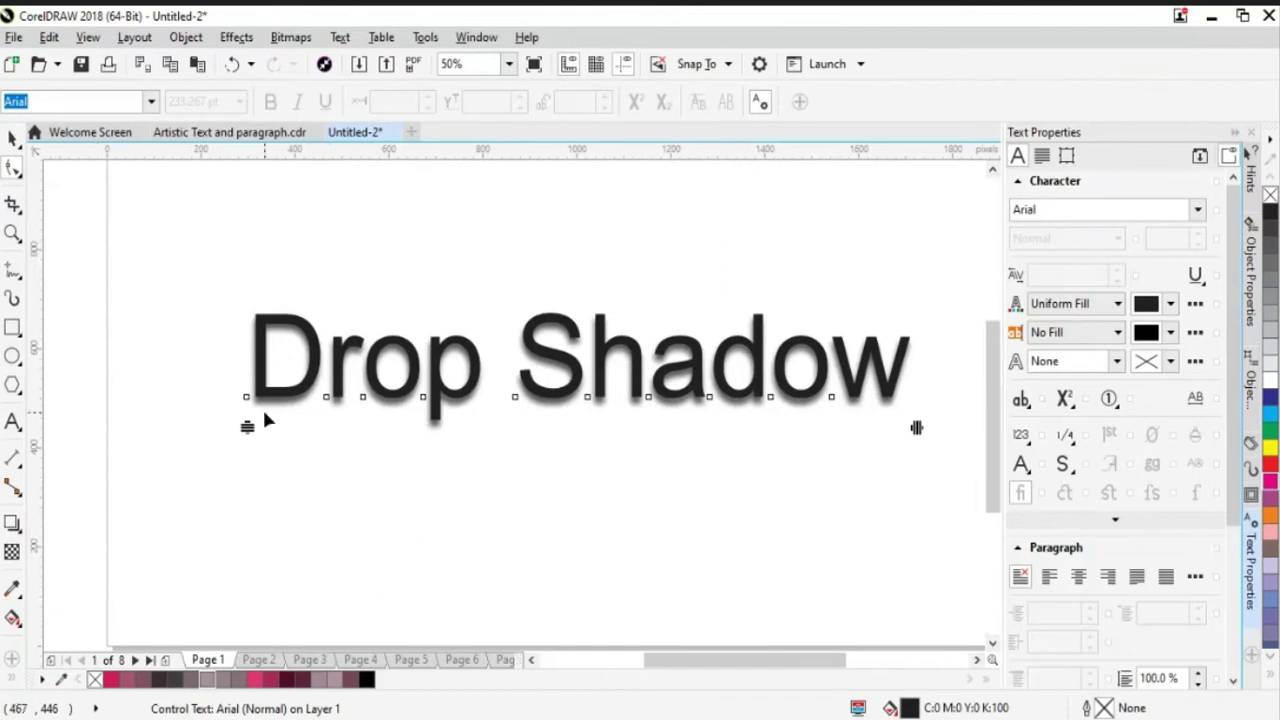
click(12, 524)
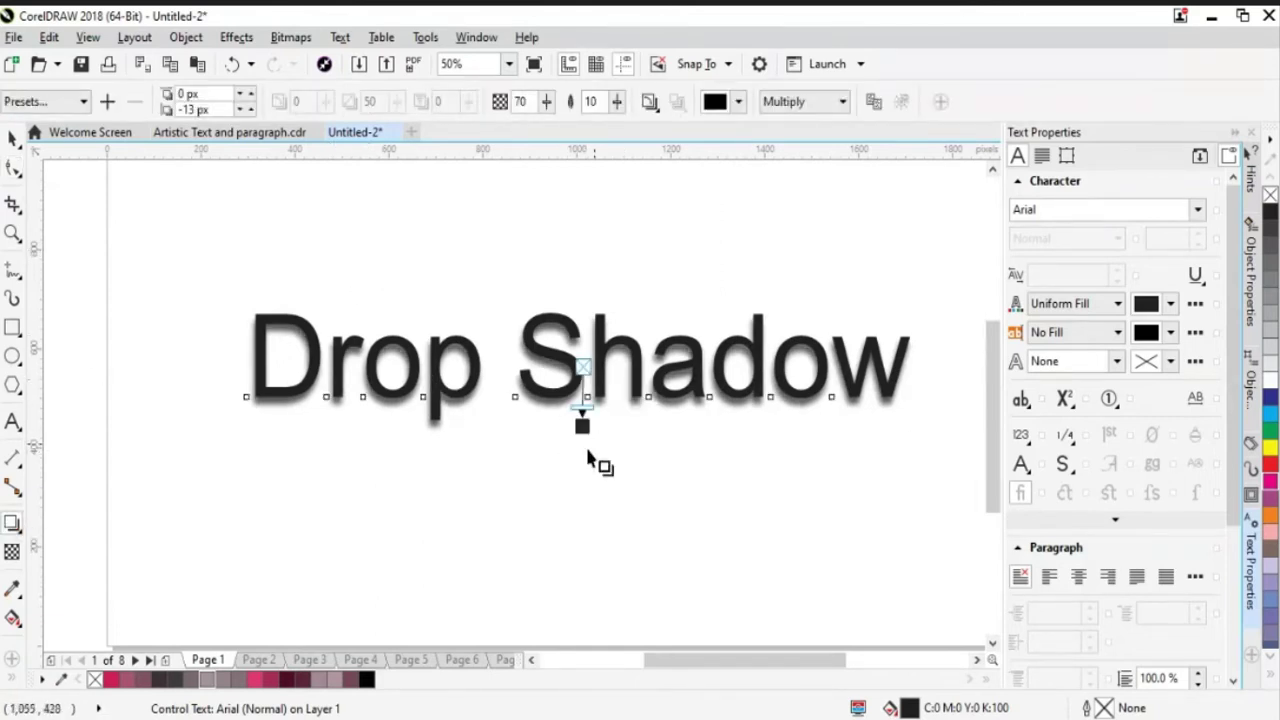
mouse_move(583, 423)
mouse_down()
mouse_move(583, 449)
mouse_move(580, 421)
mouse_up()
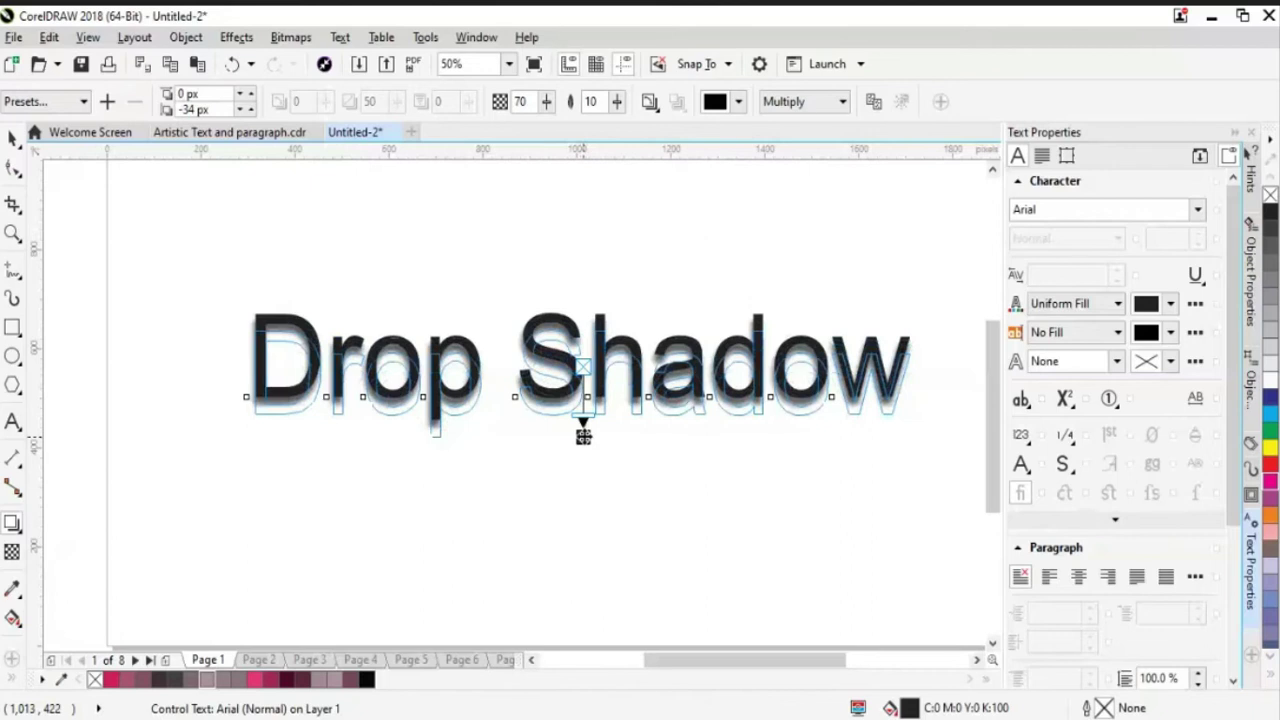
drag(584, 430, 583, 434)
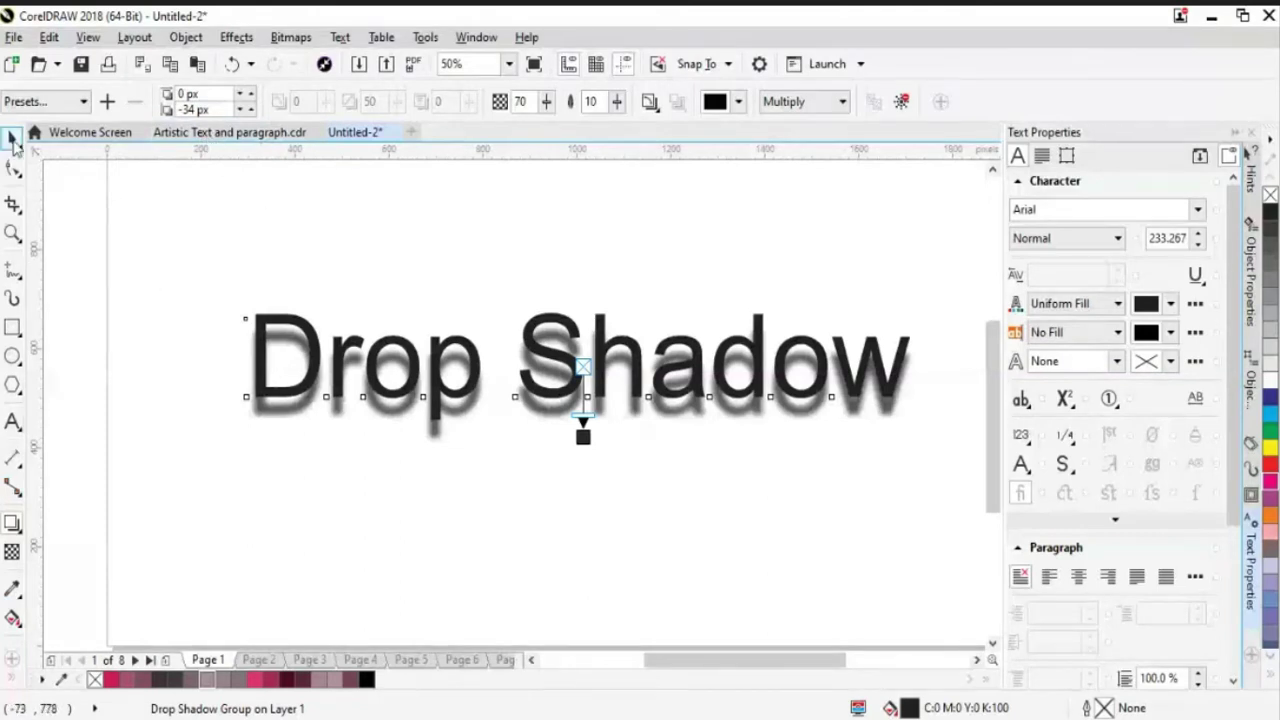
Reselect the text with the Drop Shadow tool and raise the shadow's vertical offset to 38 px.
click(13, 137)
click(267, 222)
click(335, 392)
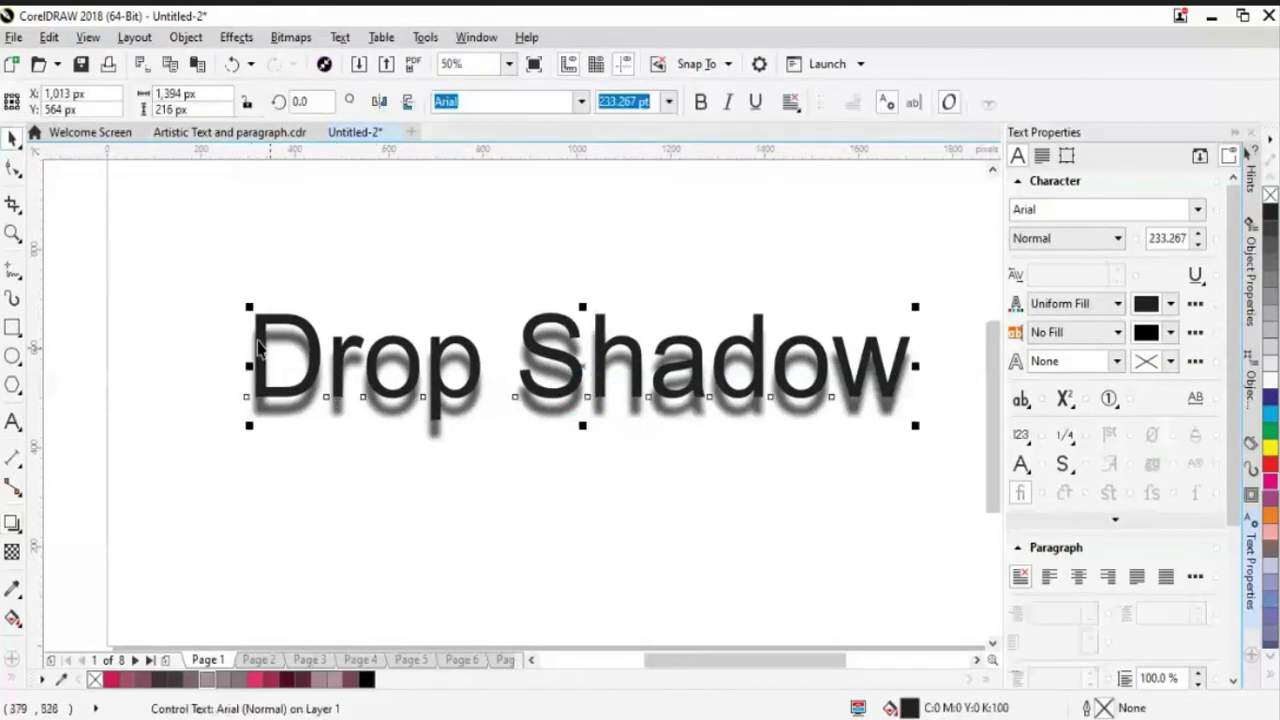
click(9, 526)
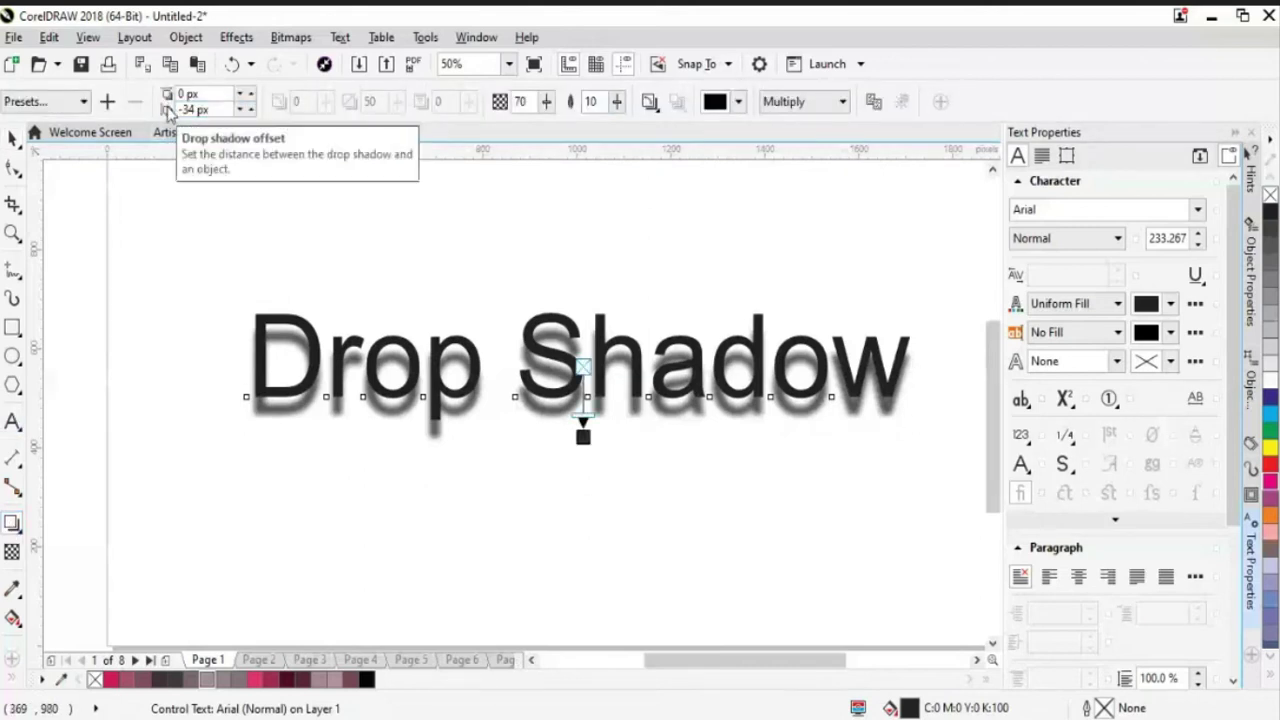
click(251, 110)
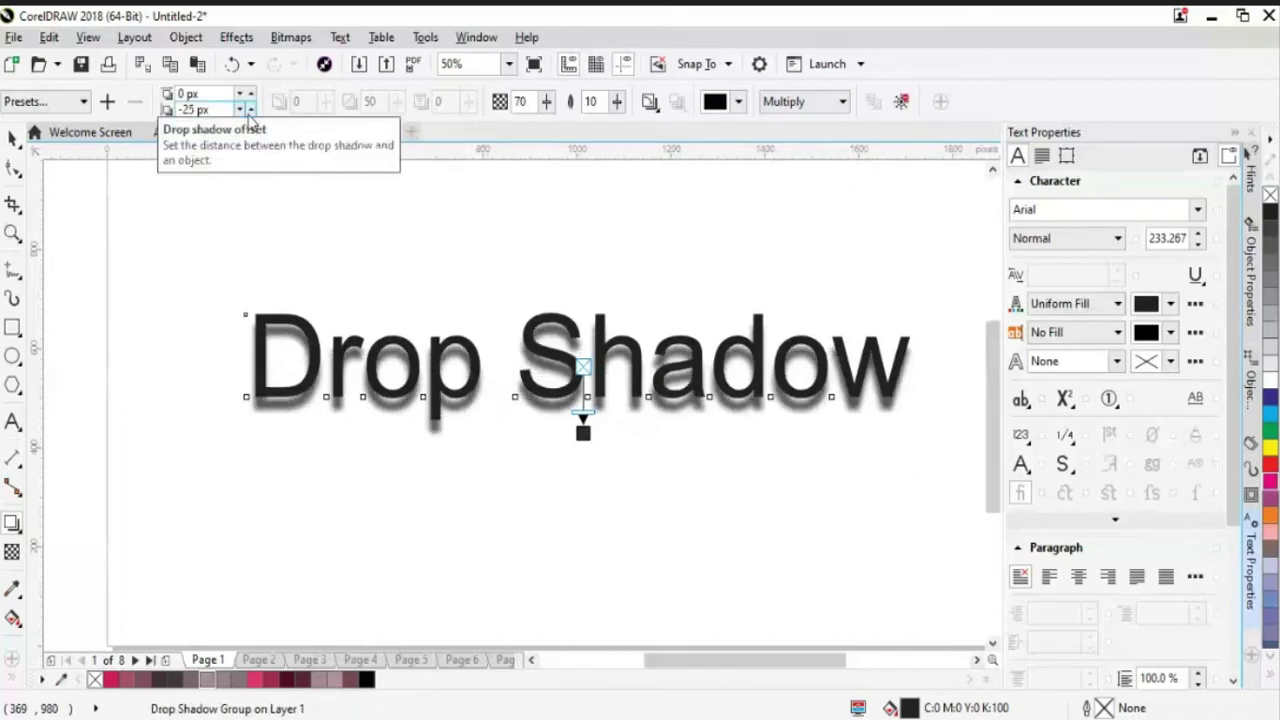
click(251, 110)
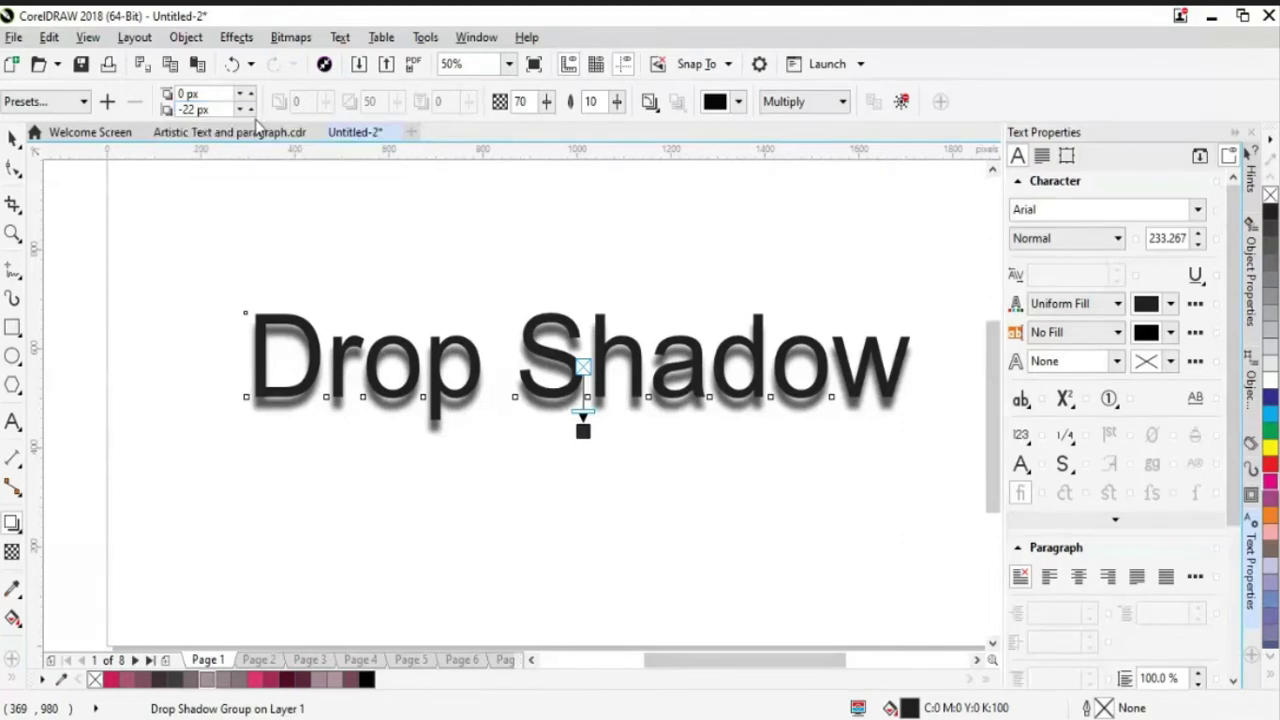
click(251, 110)
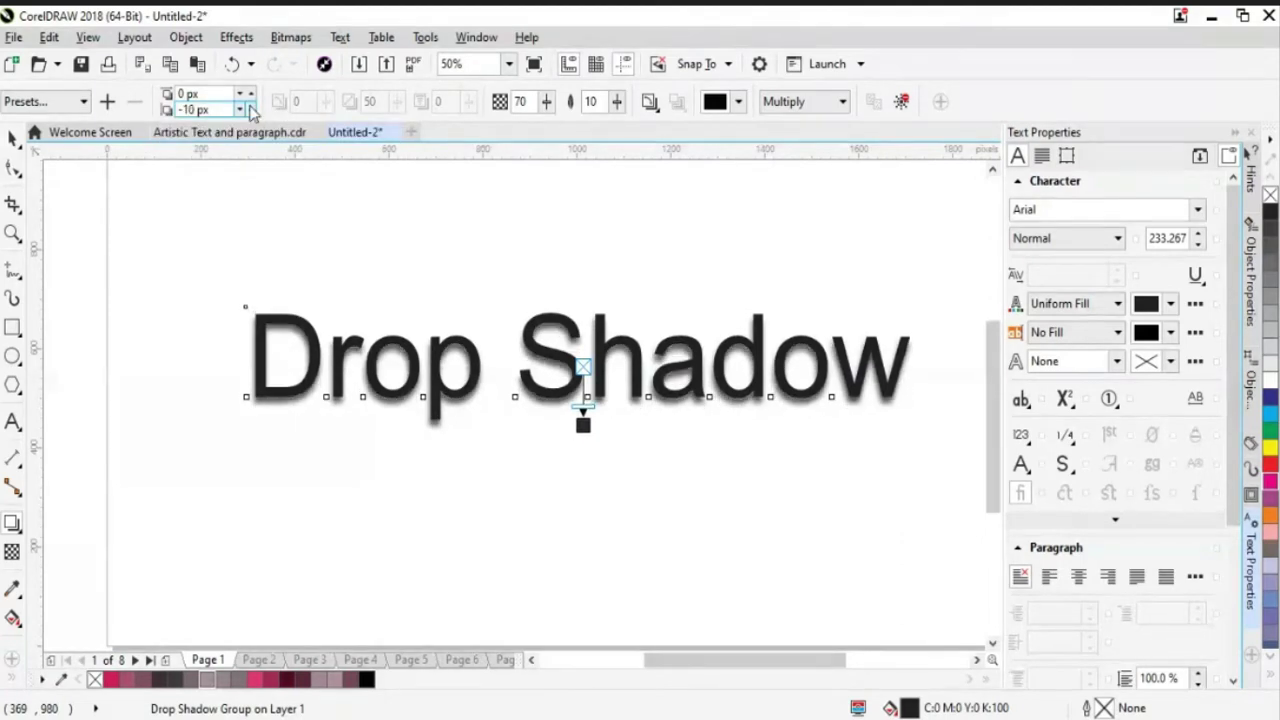
click(251, 110)
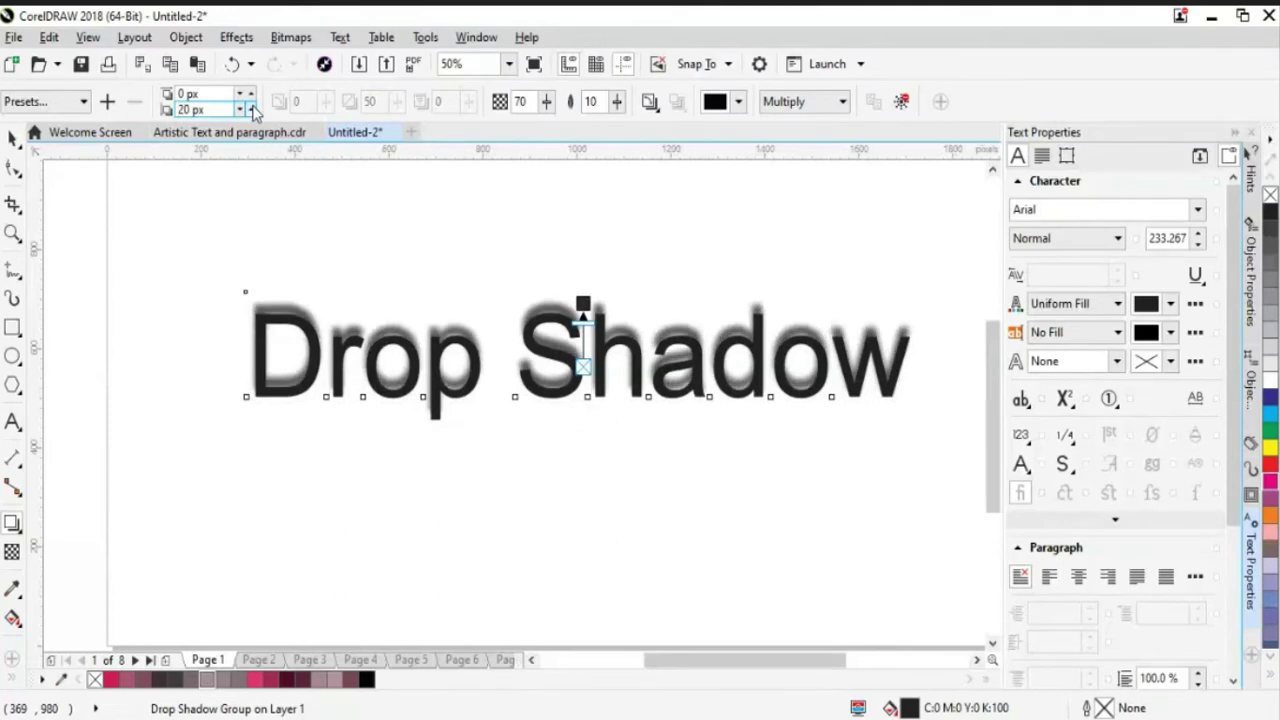
click(251, 110)
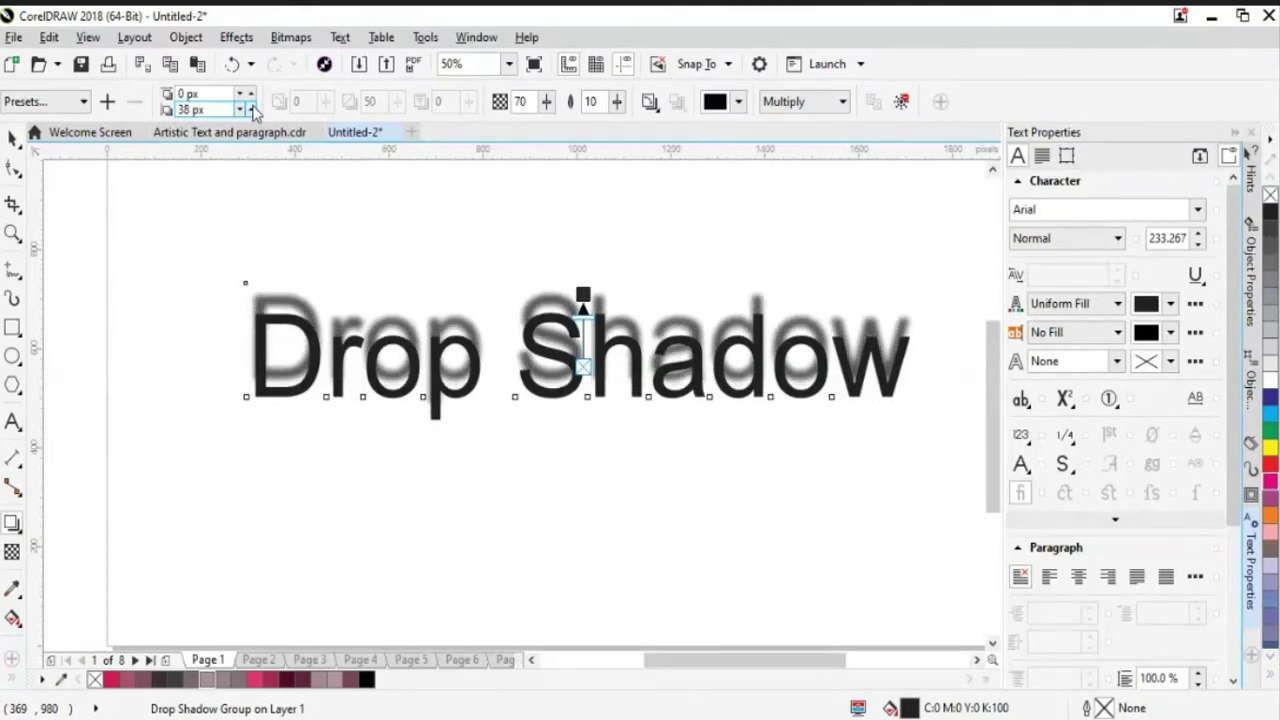
Lower the shadow's vertical offset to 5 px, raise it again and settle it at 17 px.
click(249, 114)
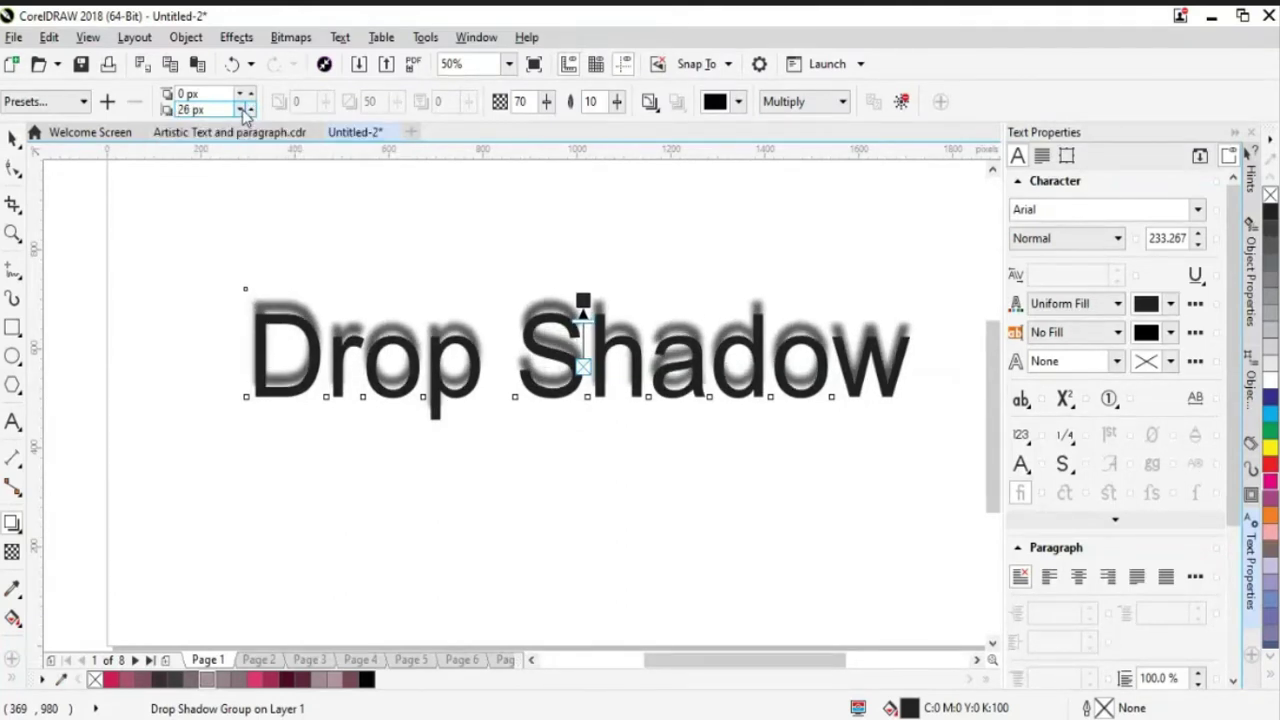
click(249, 112)
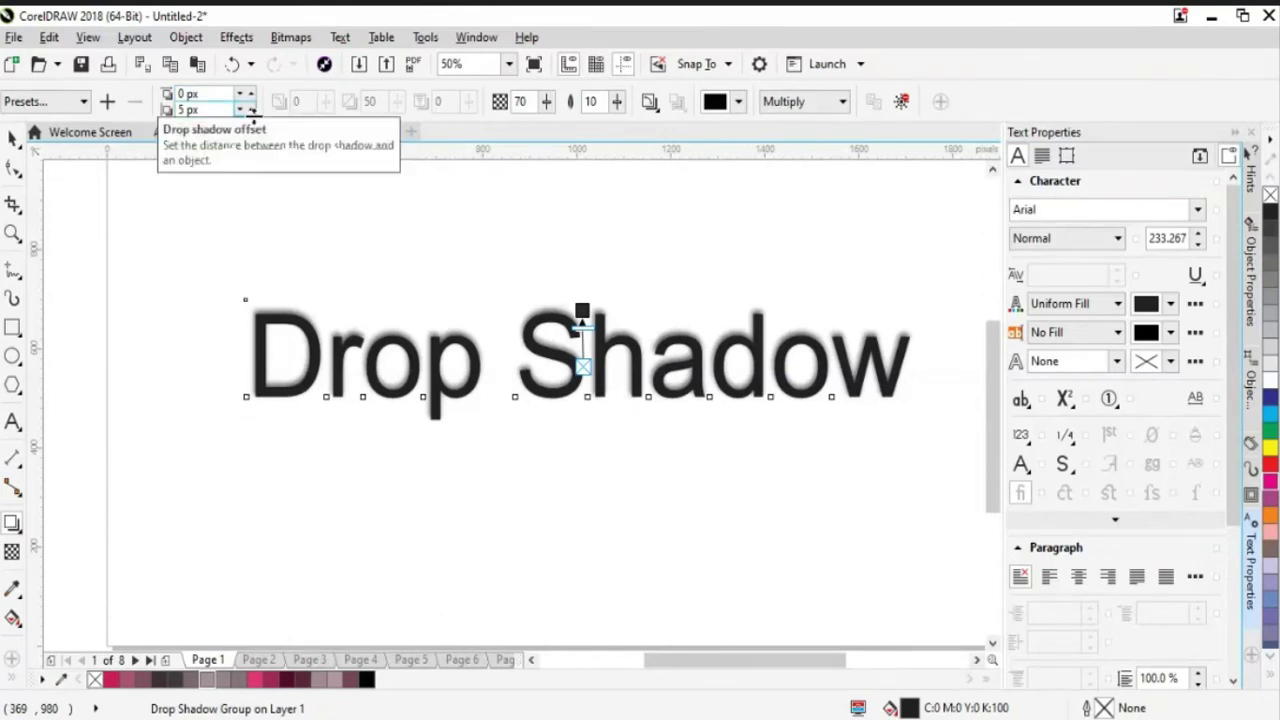
click(251, 108)
click(251, 108)
click(251, 108)
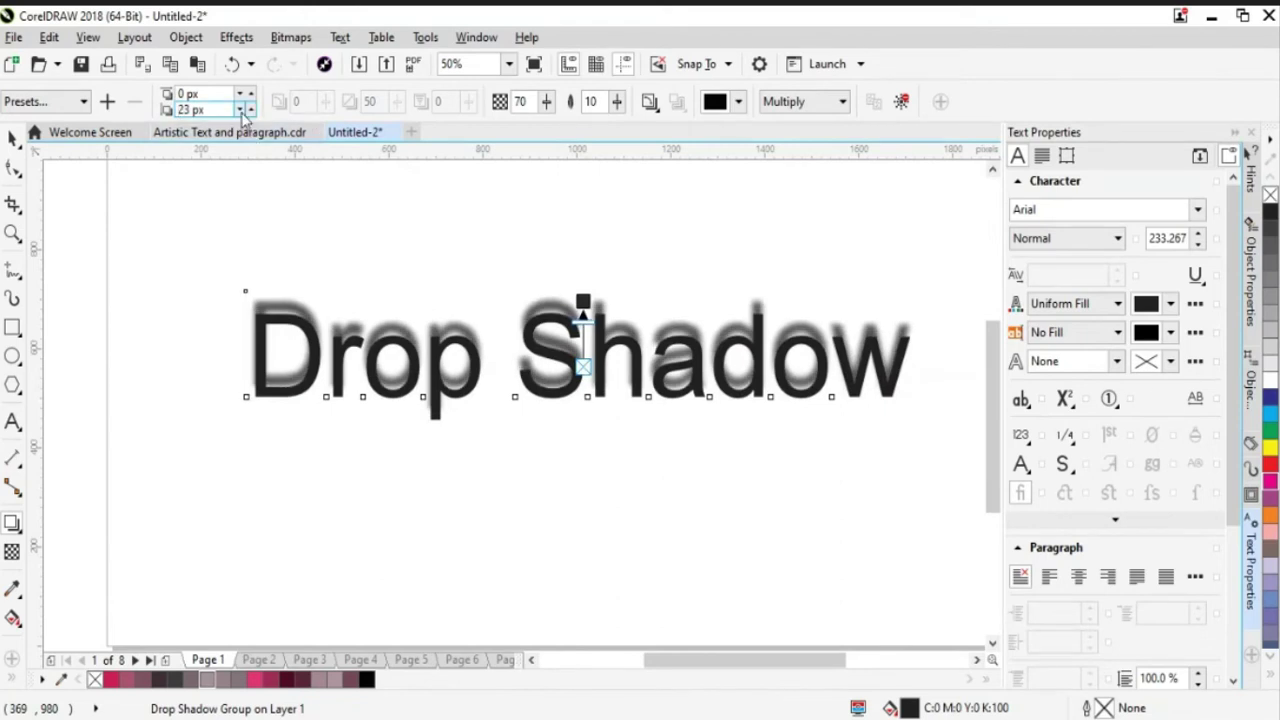
click(245, 111)
Set the drop shadow's horizontal offset to 16 px.
click(251, 93)
click(251, 93)
click(251, 93)
click(251, 93)
click(251, 93)
click(251, 93)
click(251, 93)
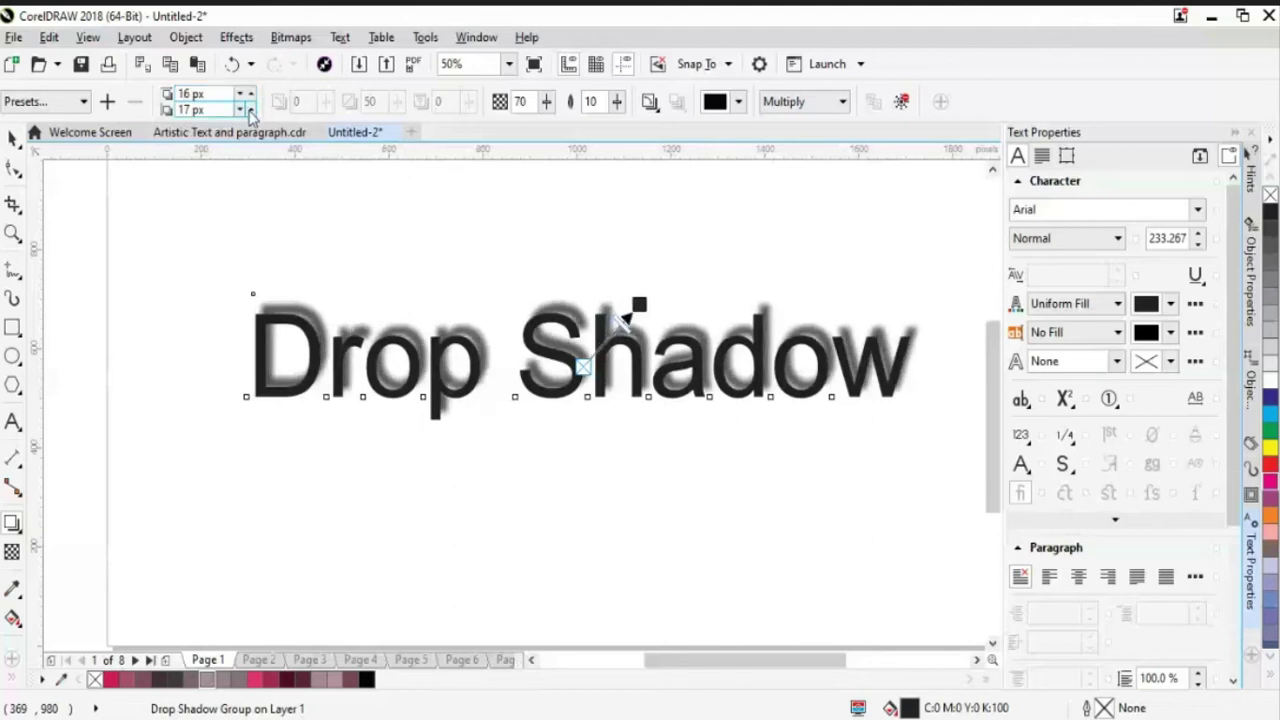
Lower the drop shadow's vertical offset to -13 px.
click(251, 110)
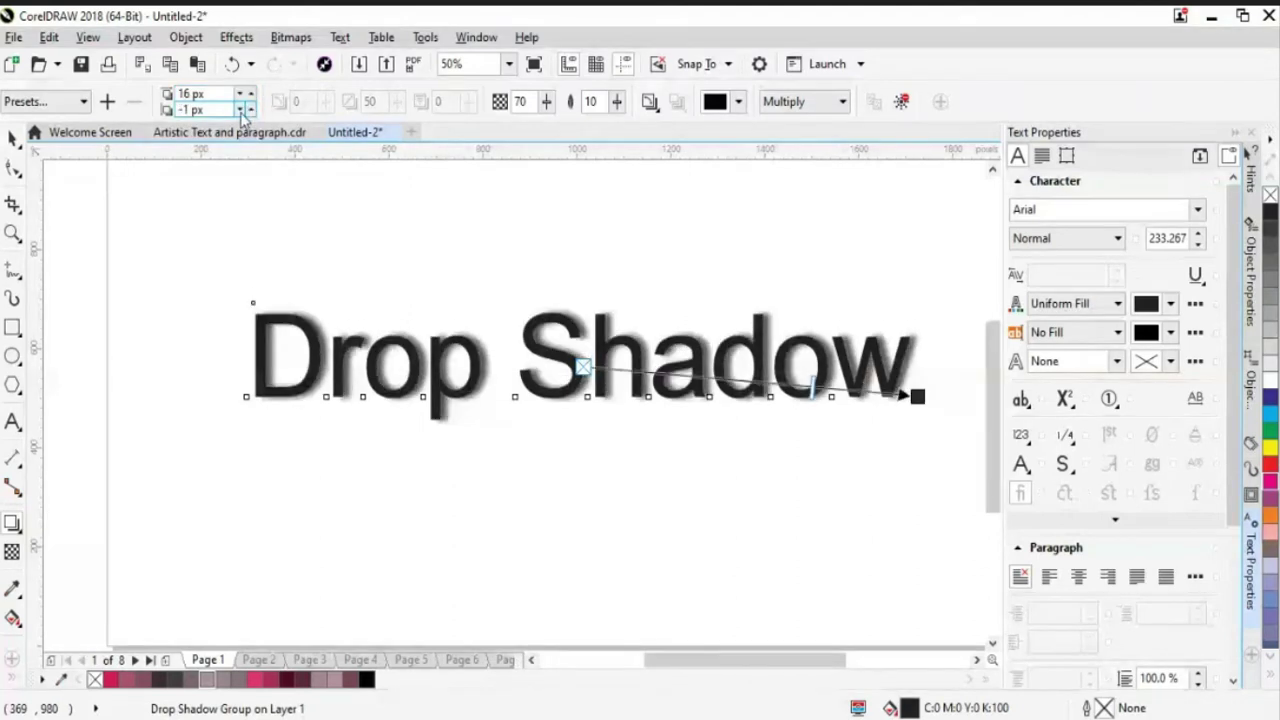
click(240, 110)
click(240, 110)
click(240, 110)
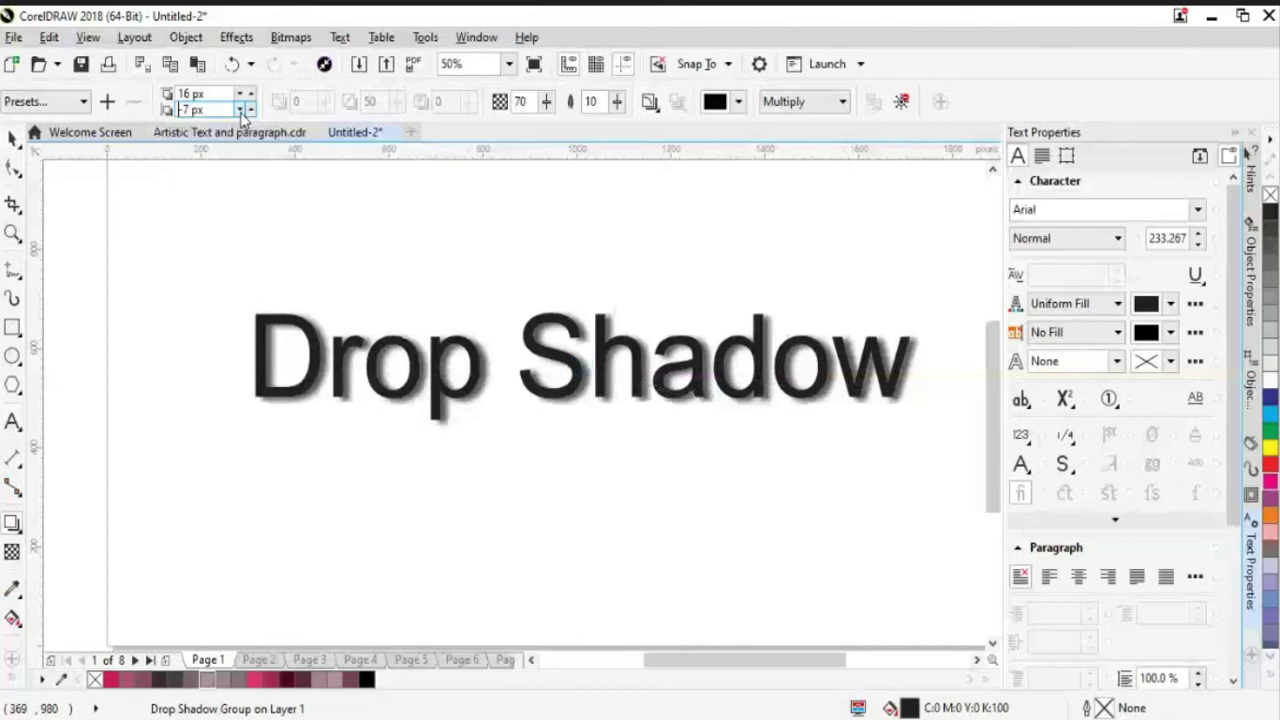
click(240, 110)
click(240, 110)
click(240, 110)
click(240, 110)
click(240, 110)
click(240, 110)
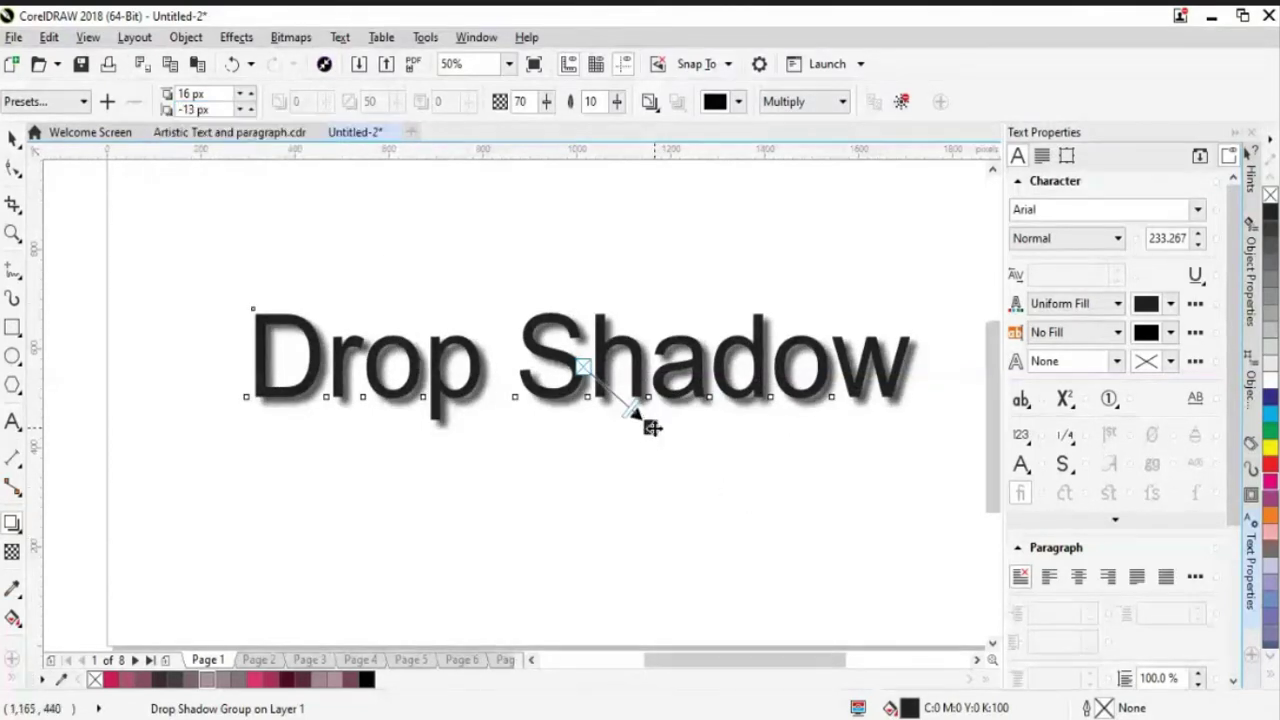
Move the shadow below the text to a horizontal offset of about -2 px and set its vertical offset to -64 px.
drag(651, 427, 578, 414)
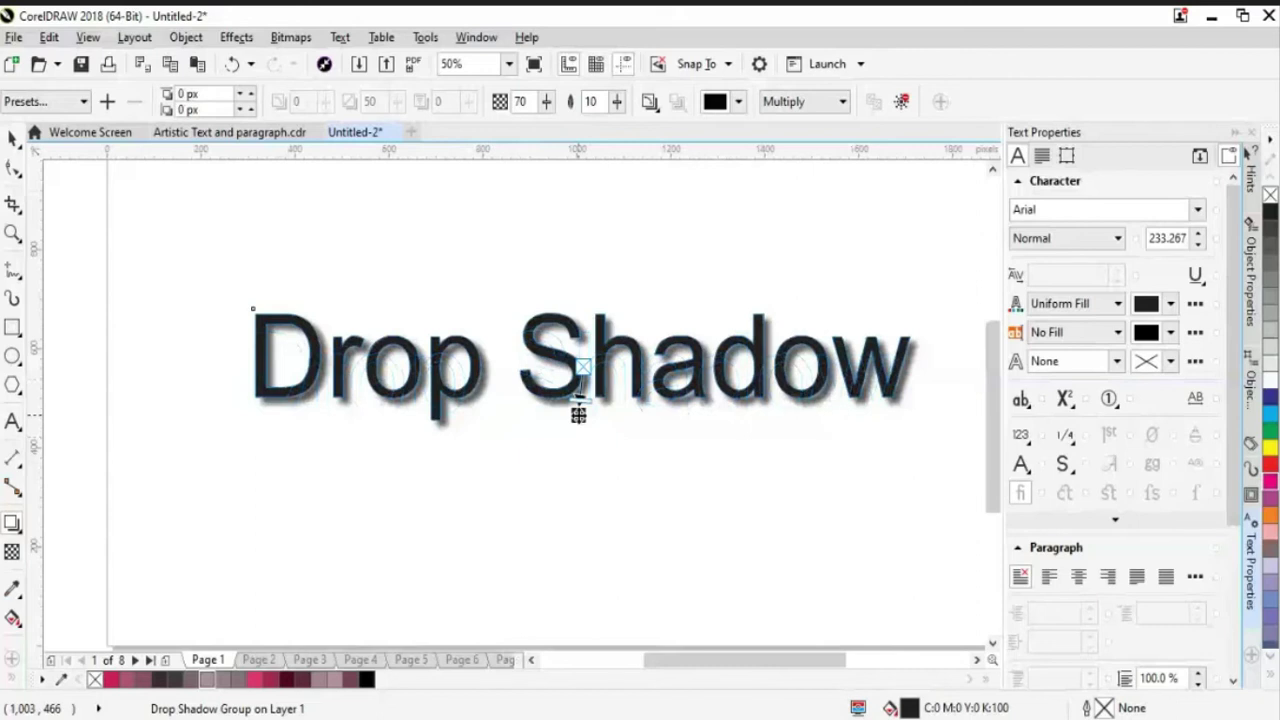
drag(578, 414, 580, 443)
click(230, 110)
text(-64)
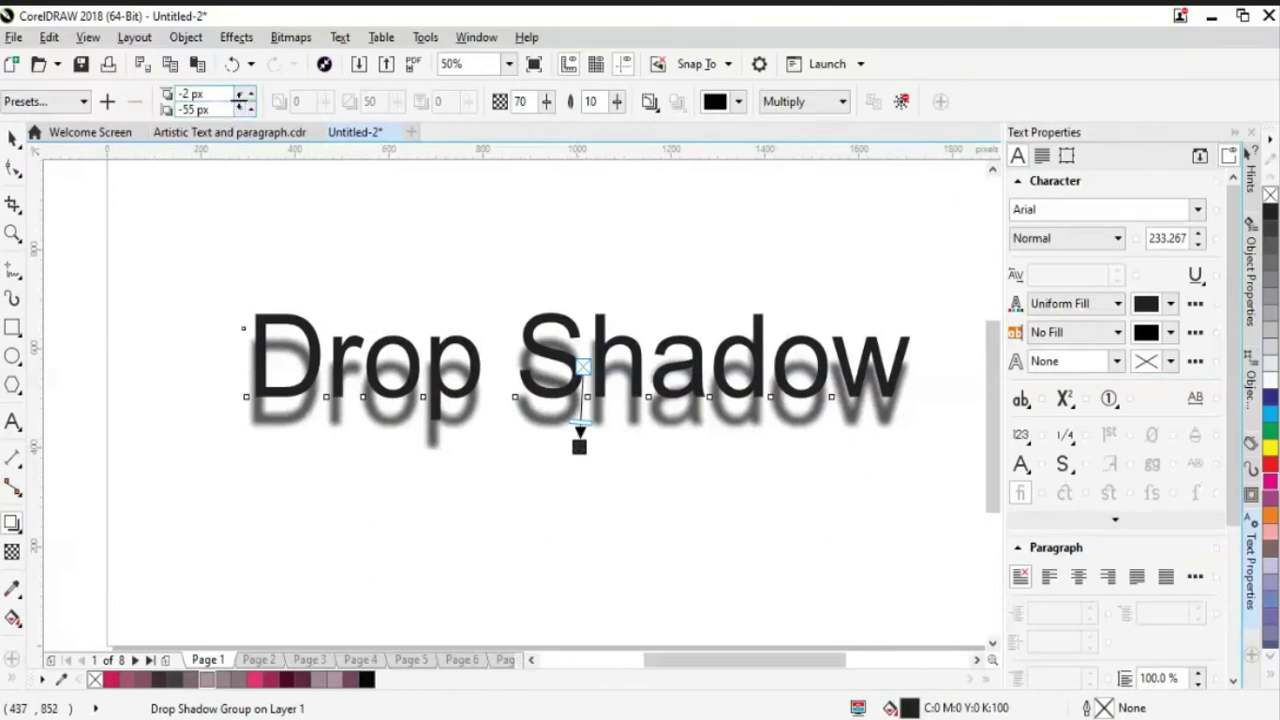
key(Return)
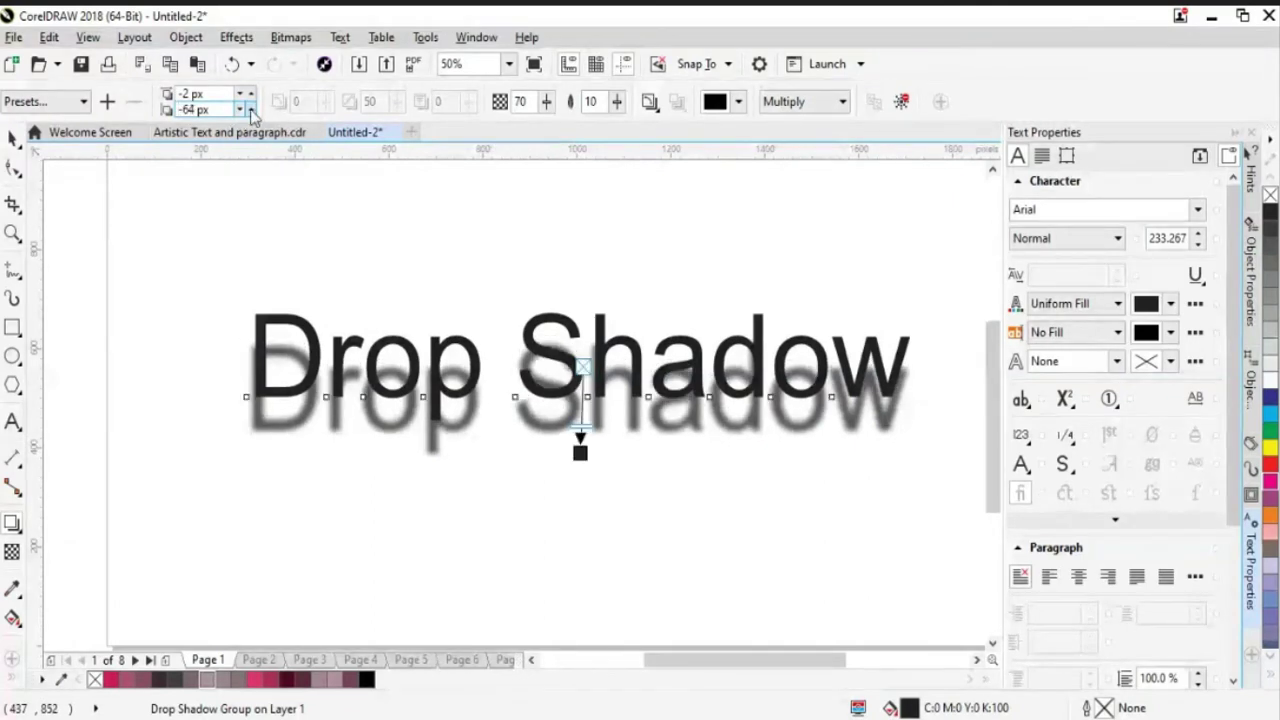
Set the shadow's offset to 12 px horizontally and -13 px vertically, and deselect the text.
drag(251, 110, 251, 97)
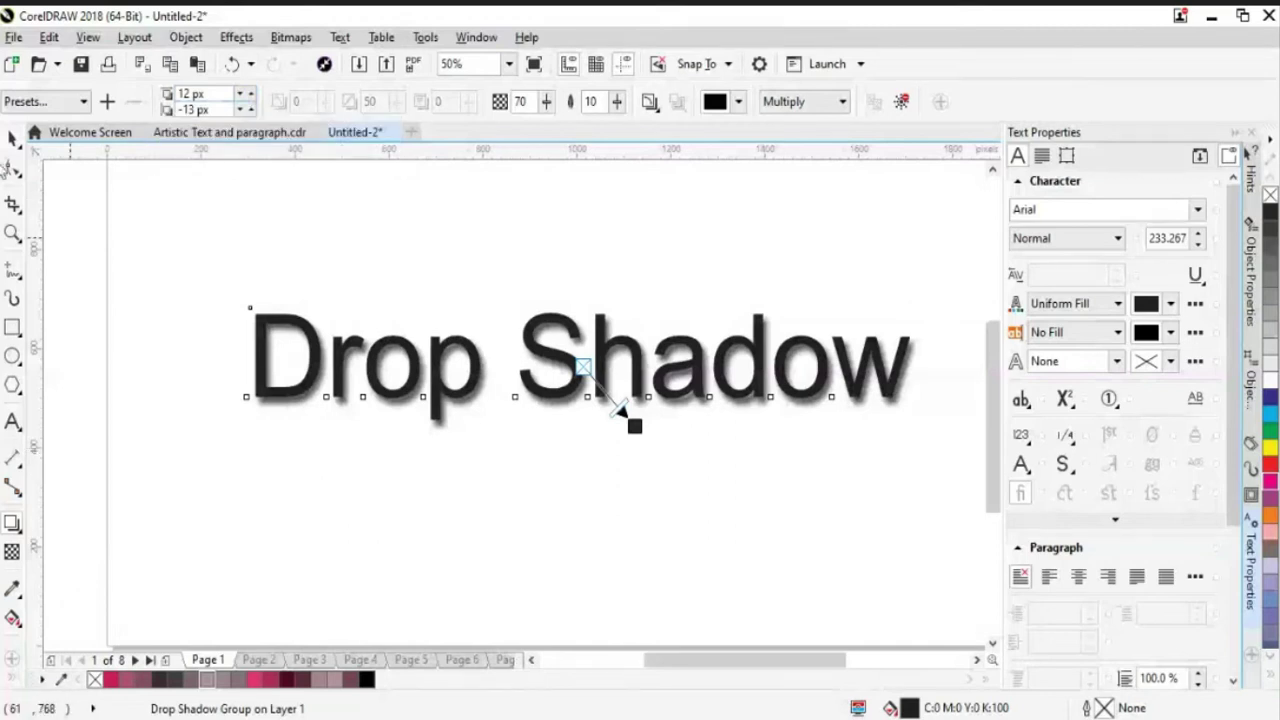
click(13, 138)
click(661, 519)
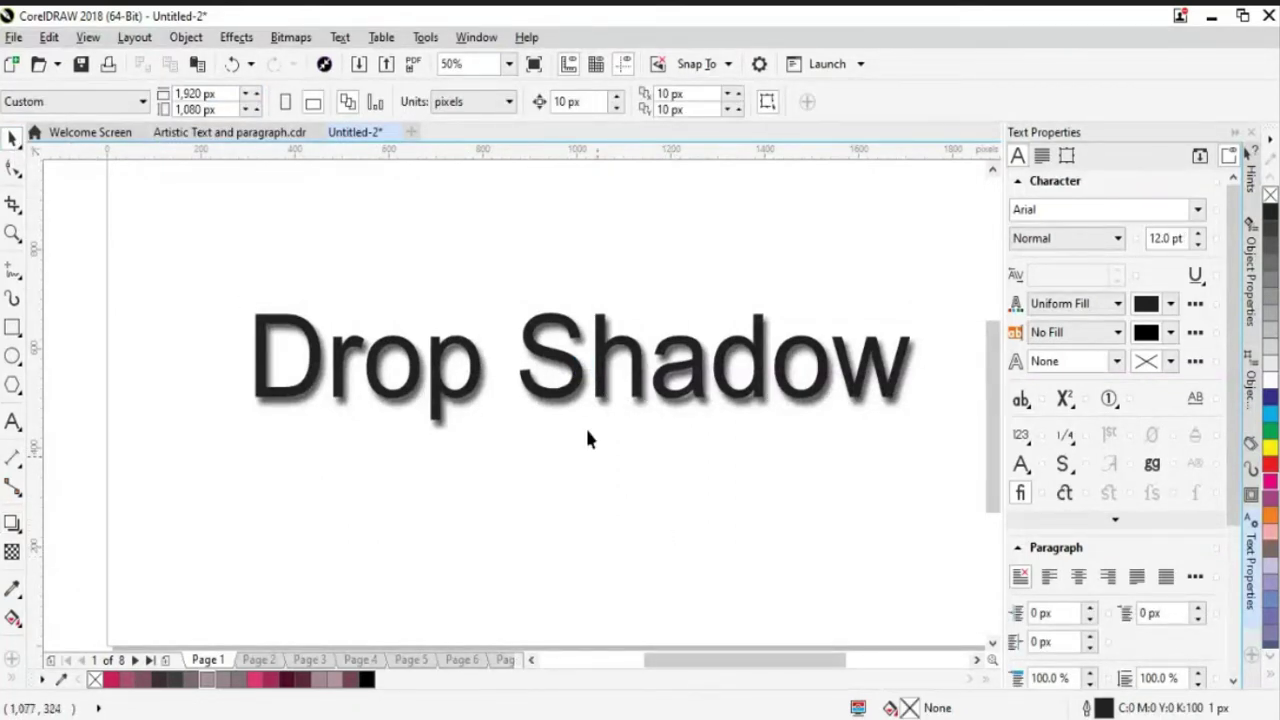
Select the Drop Shadow text with the Drop Shadow tool and lower its shadow opacity to 52.
click(580, 368)
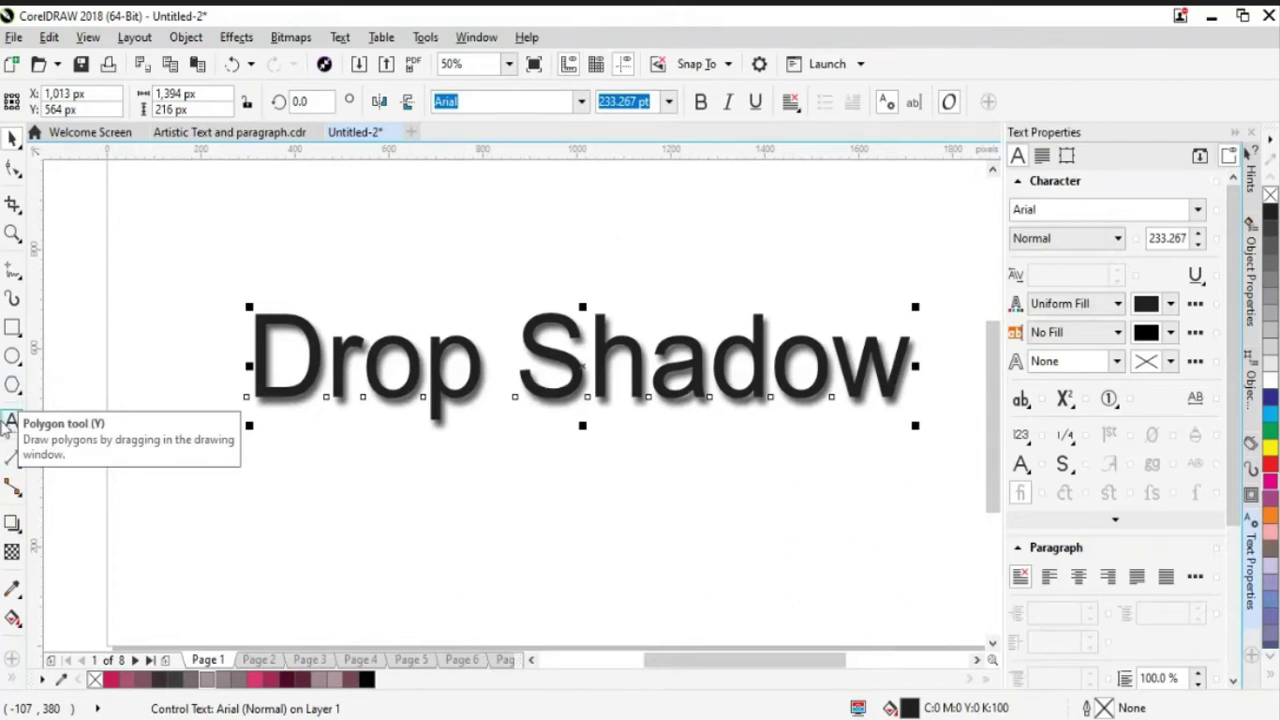
click(12, 522)
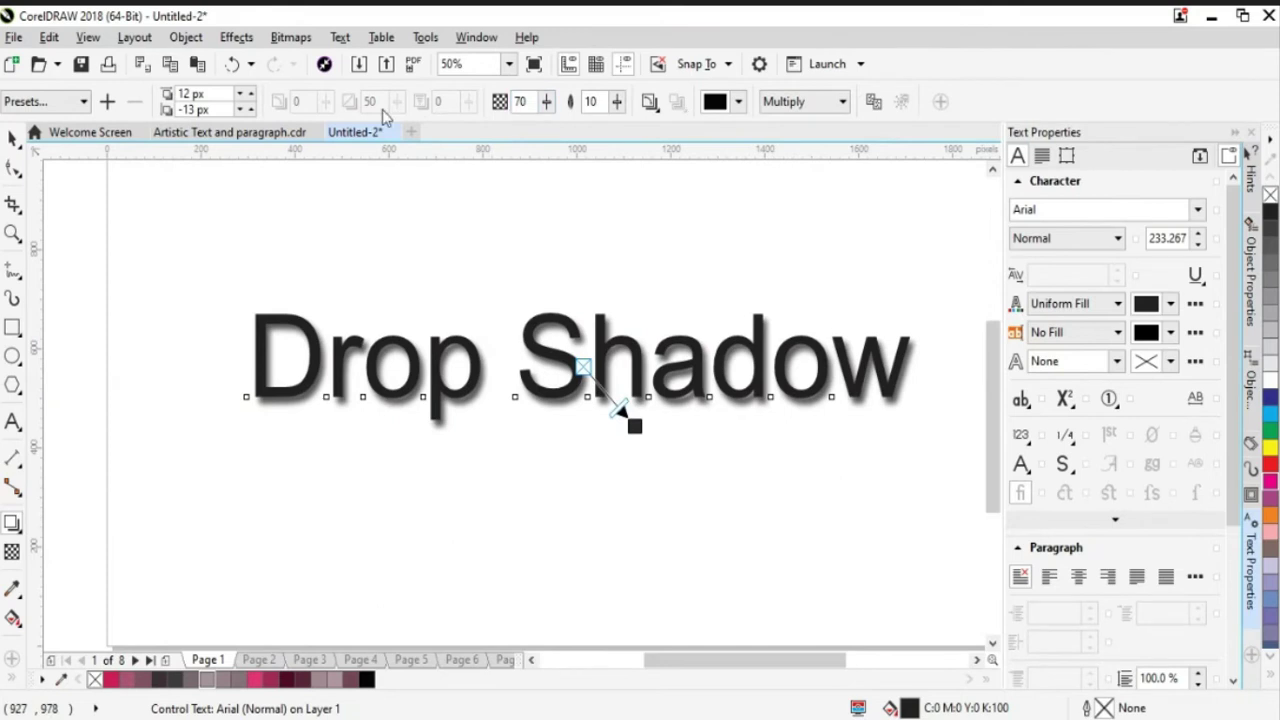
click(546, 101)
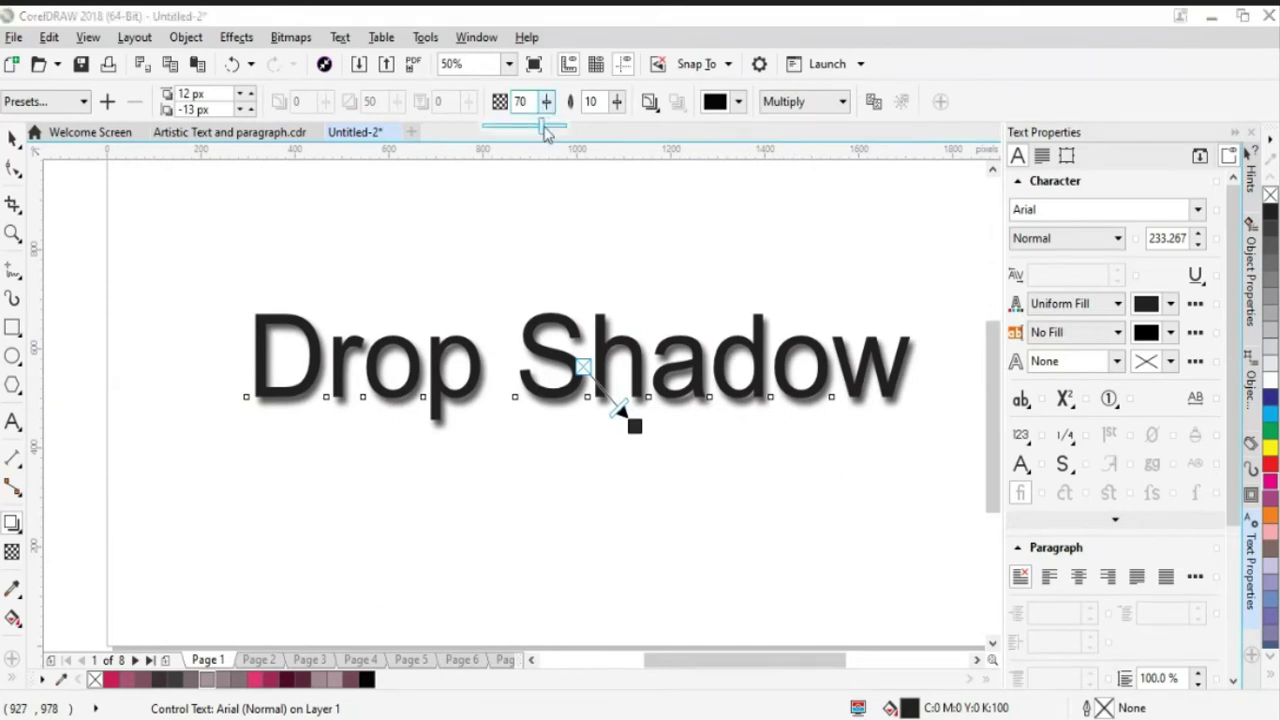
drag(545, 129, 529, 131)
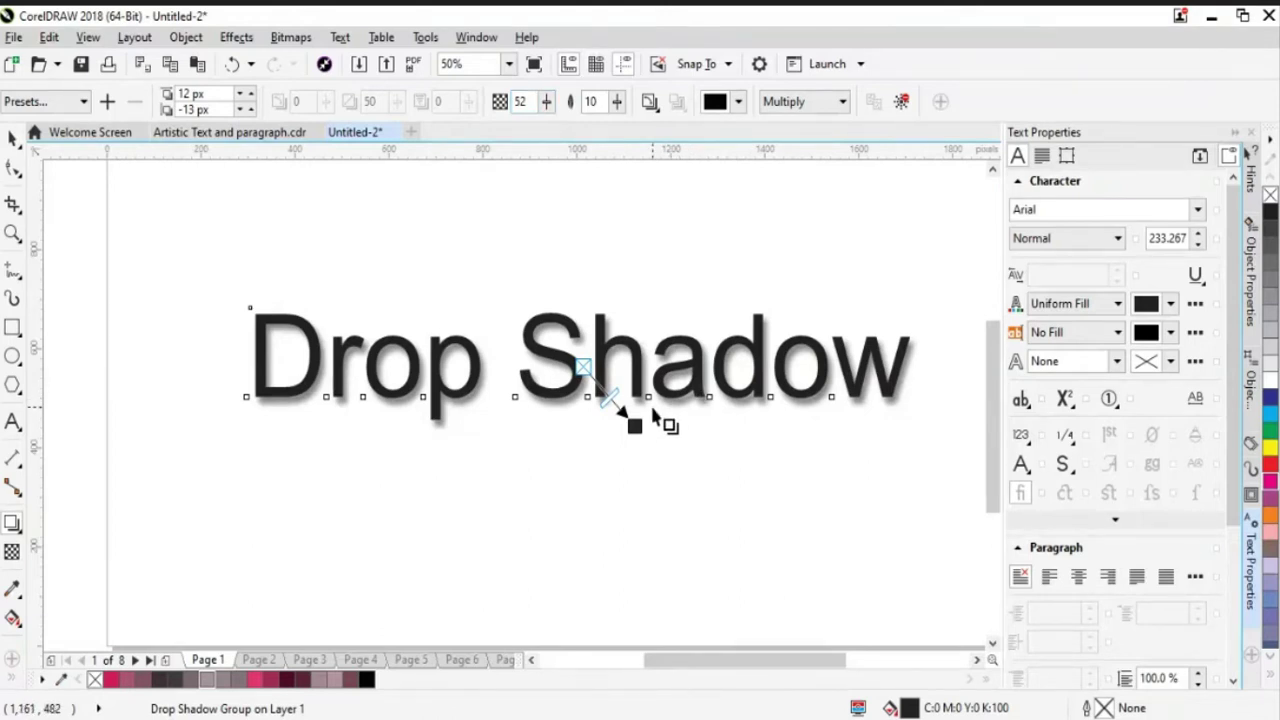
Raise the text shadow's opacity to 99.
click(520, 101)
drag(549, 127, 576, 134)
click(566, 125)
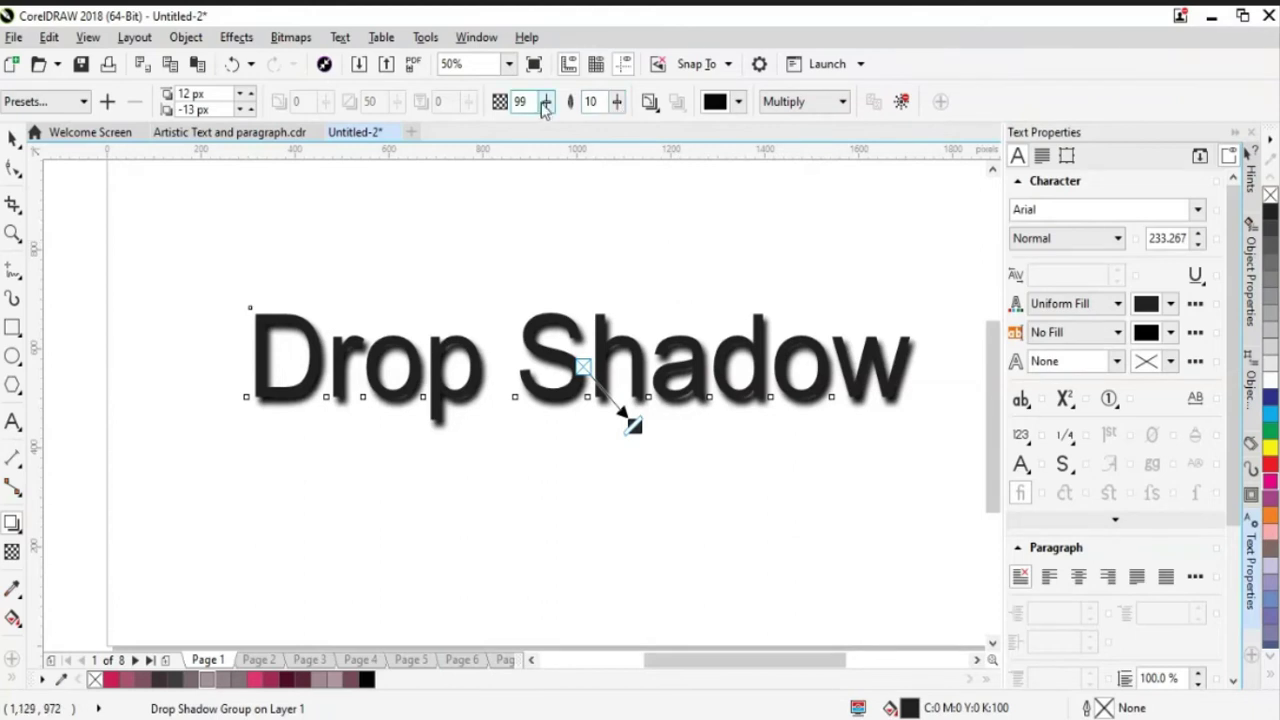
Lower the text shadow's opacity to slightly below 60 and deselect the text.
click(545, 104)
drag(541, 134, 517, 128)
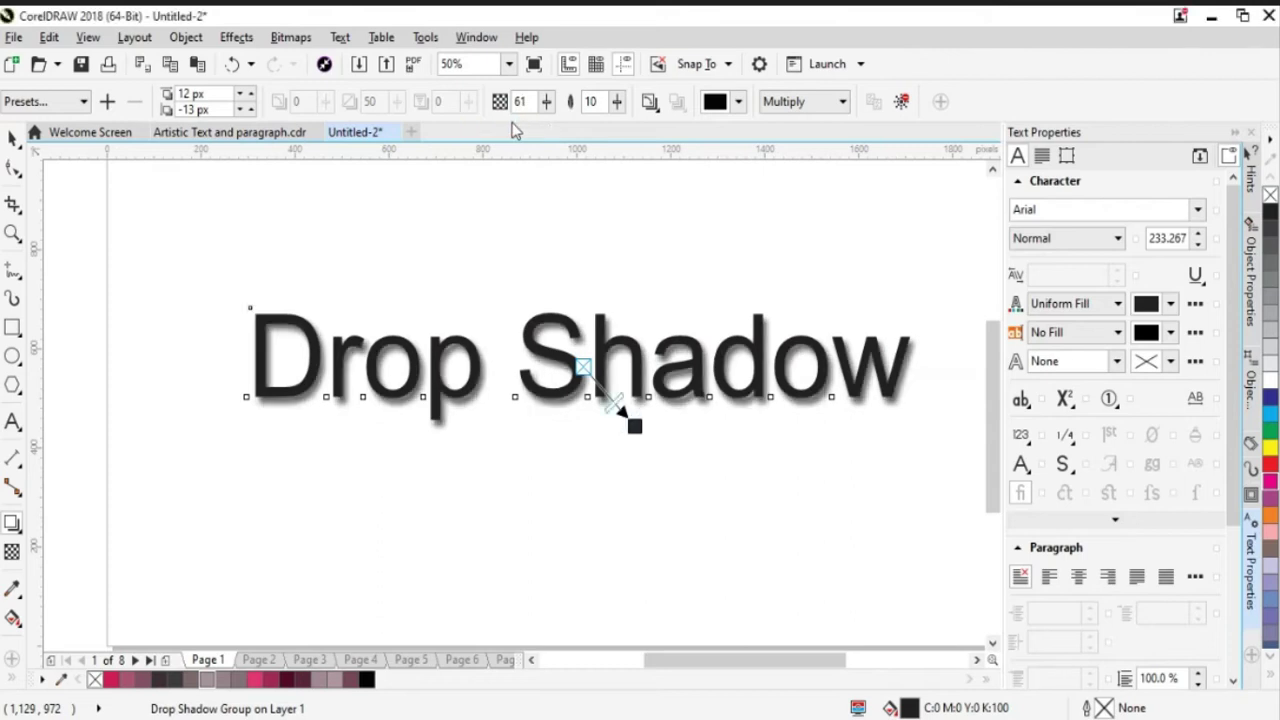
click(546, 101)
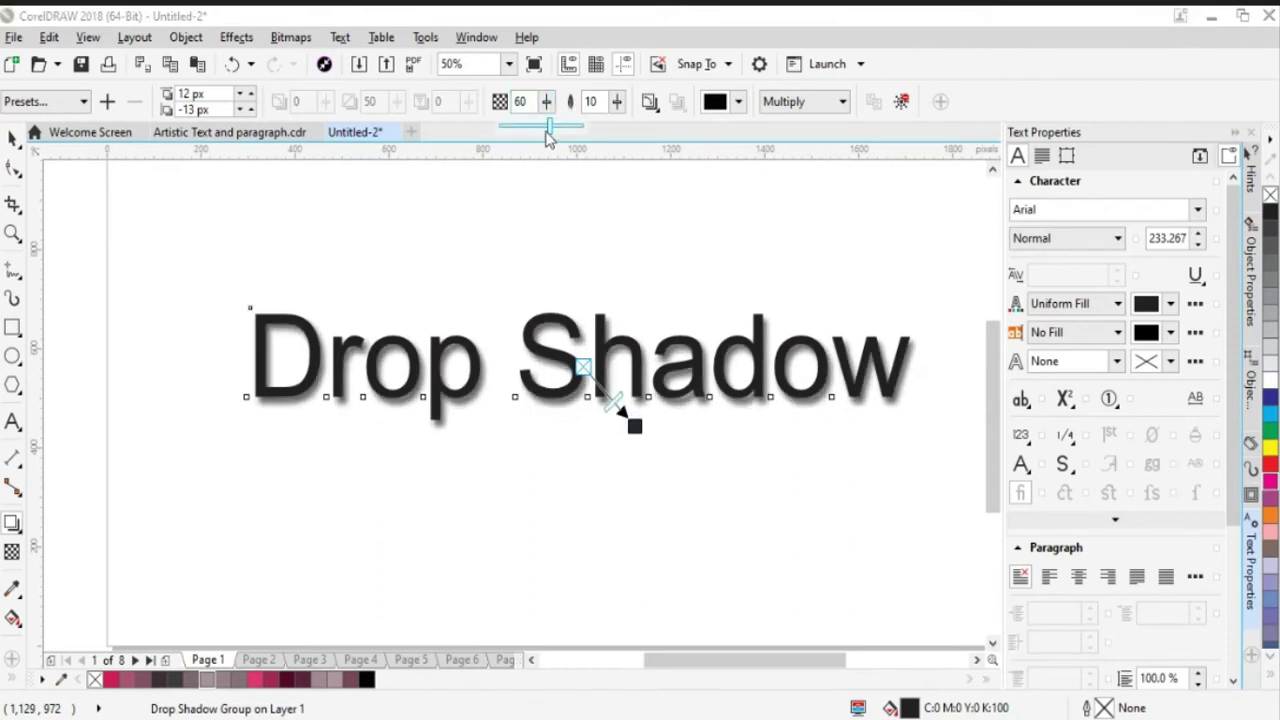
drag(548, 128, 541, 137)
click(13, 137)
click(370, 482)
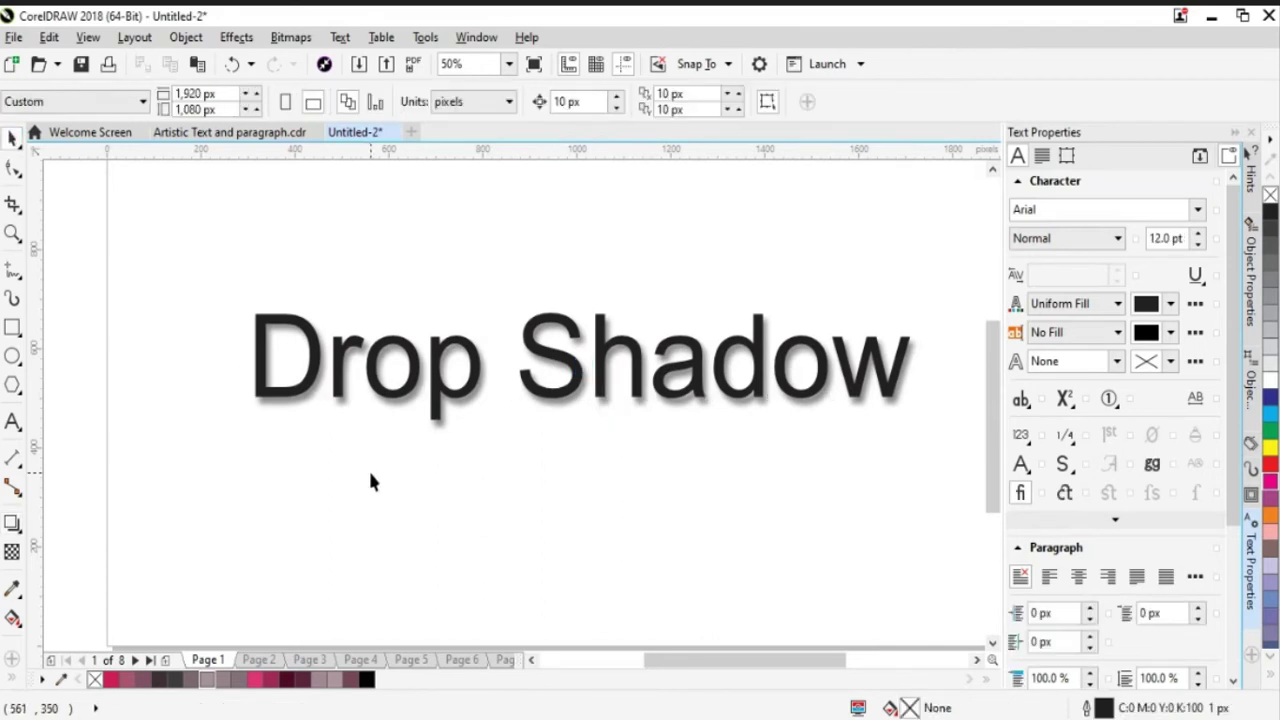
Move the shadowed text off the page to the right of it and deselect it.
scroll(370, 480, down, 2)
click(527, 445)
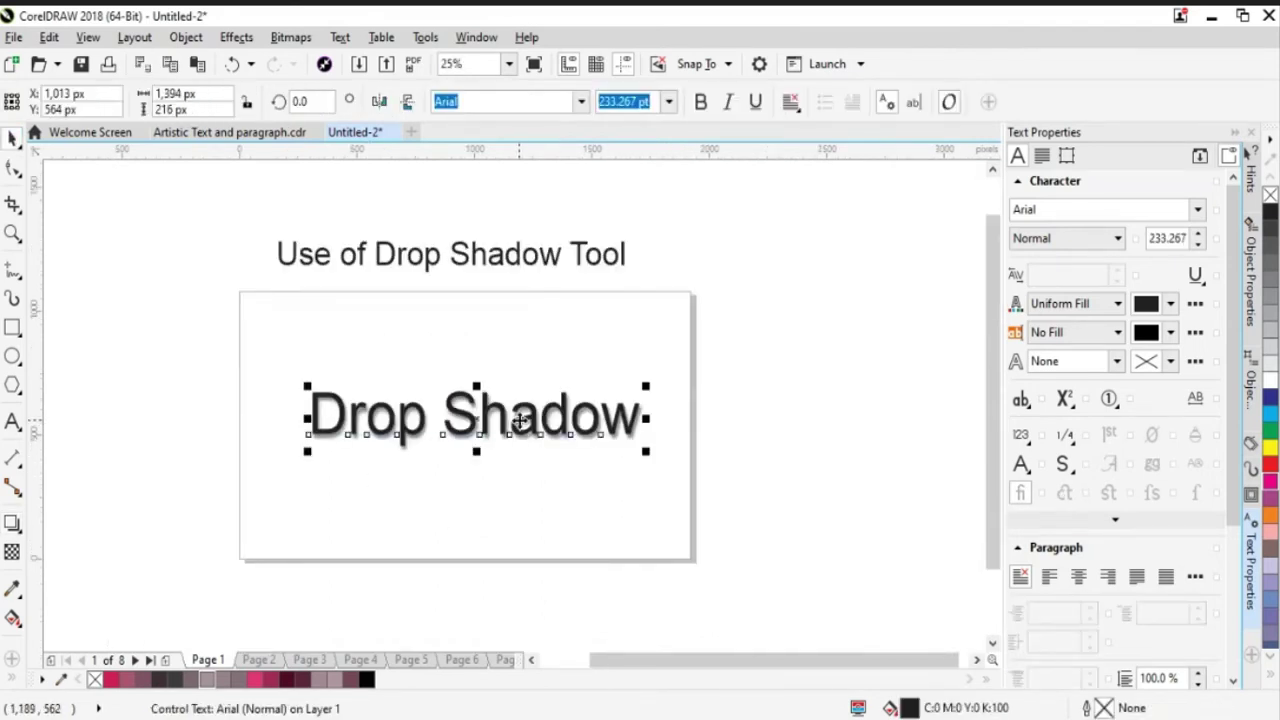
drag(486, 420, 886, 423)
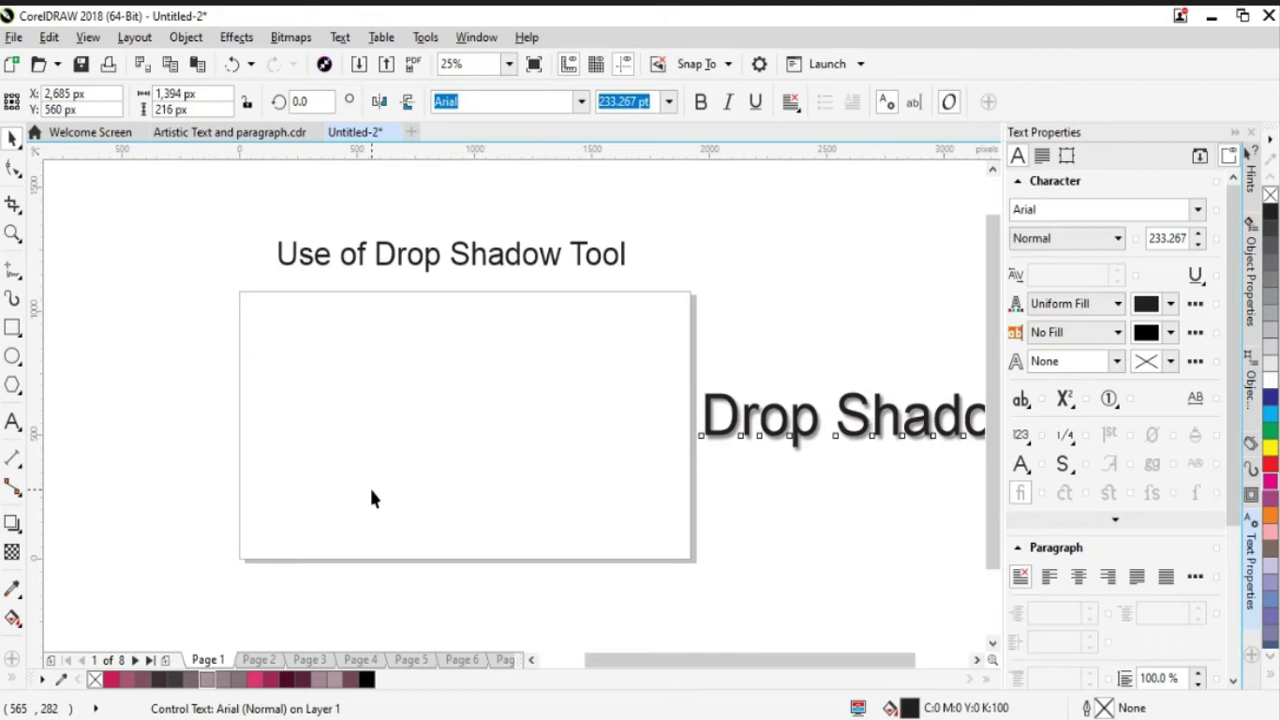
click(370, 497)
Draw a circle about 748 px in diameter on the empty page with the Ellipse tool.
click(13, 356)
click(60, 349)
drag(299, 349, 451, 535)
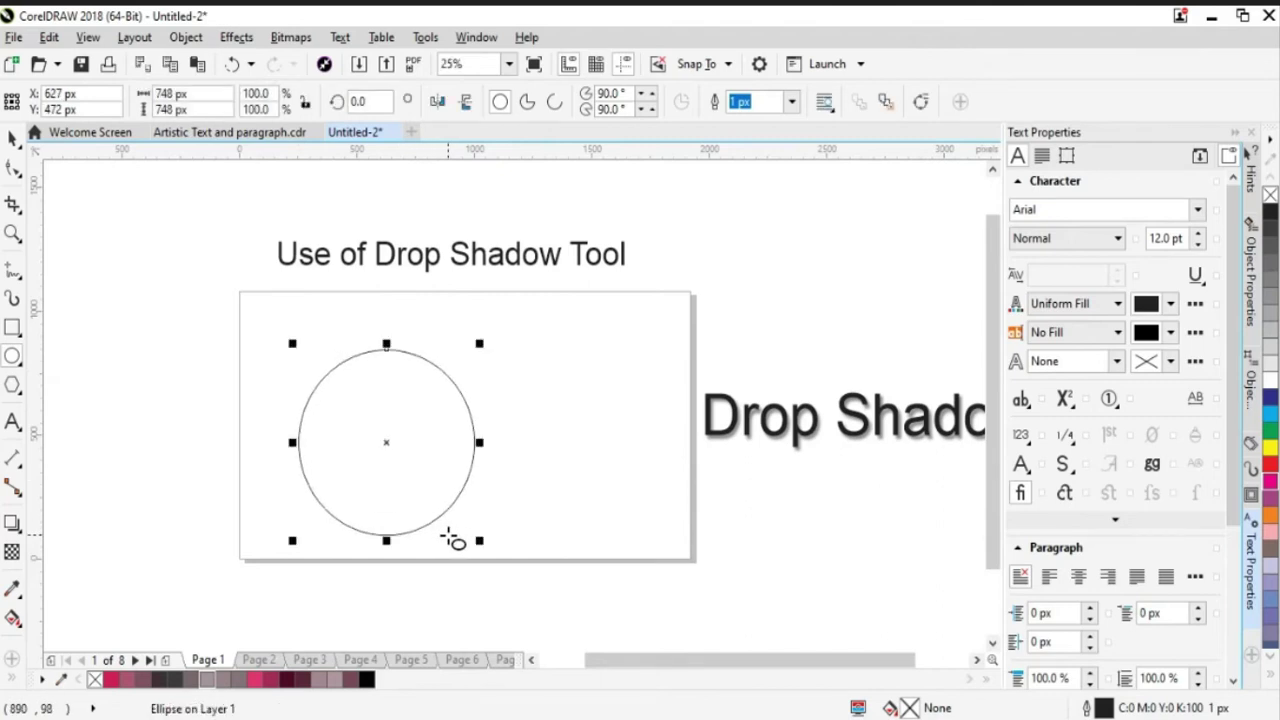
Fill the circle with red and move it to about the centre of the page.
click(13, 138)
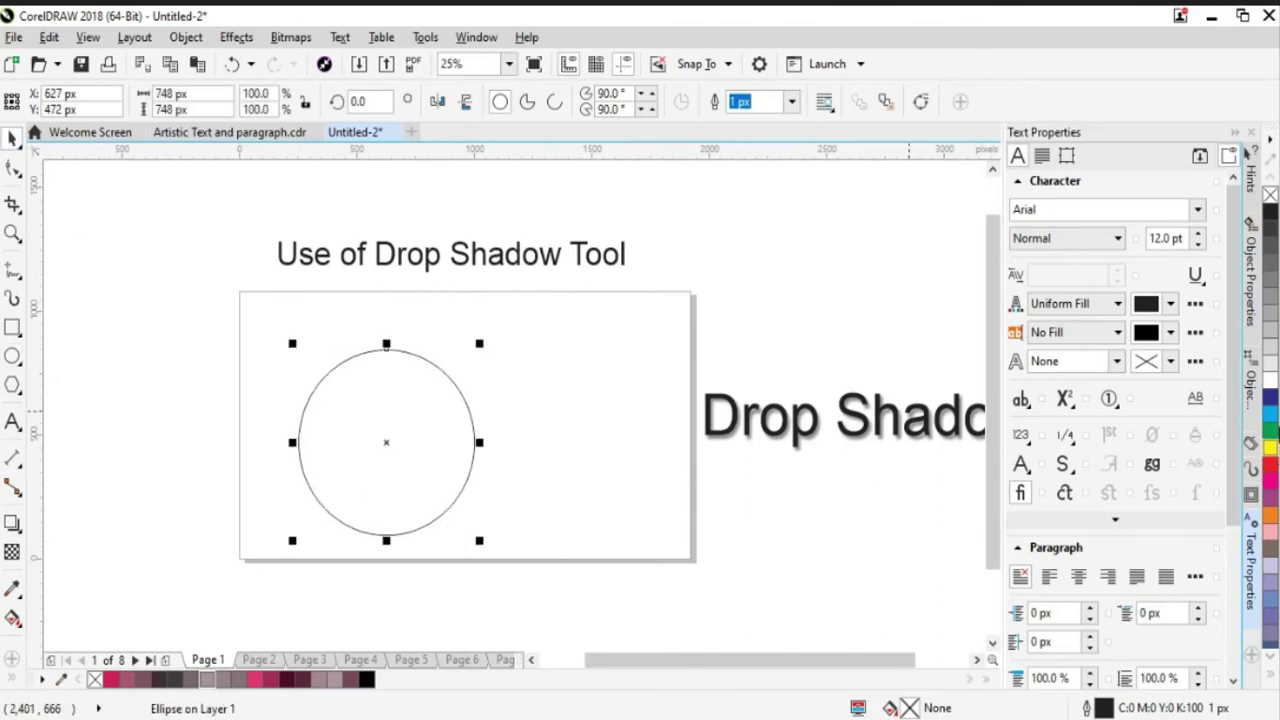
click(1271, 466)
drag(411, 449, 484, 463)
Add a drop shadow to the red circle, offset about 50 px horizontally and -21 px vertically.
click(13, 522)
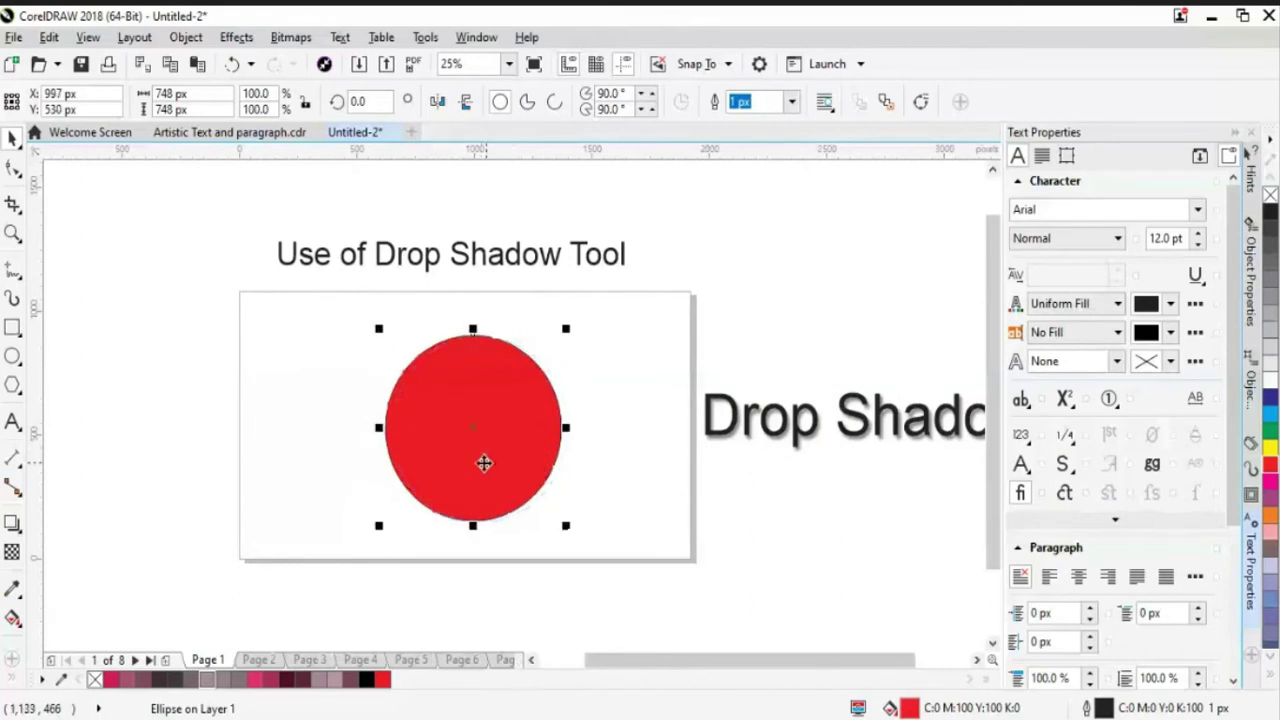
click(351, 443)
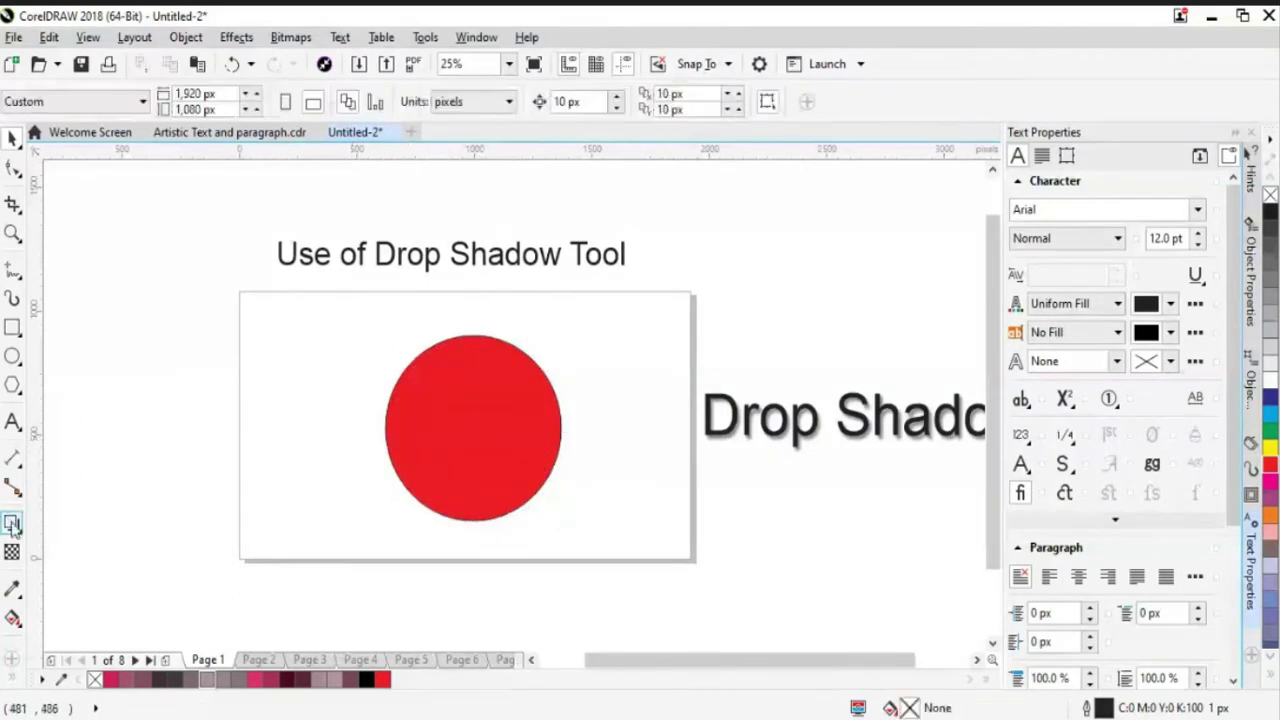
click(449, 463)
click(14, 524)
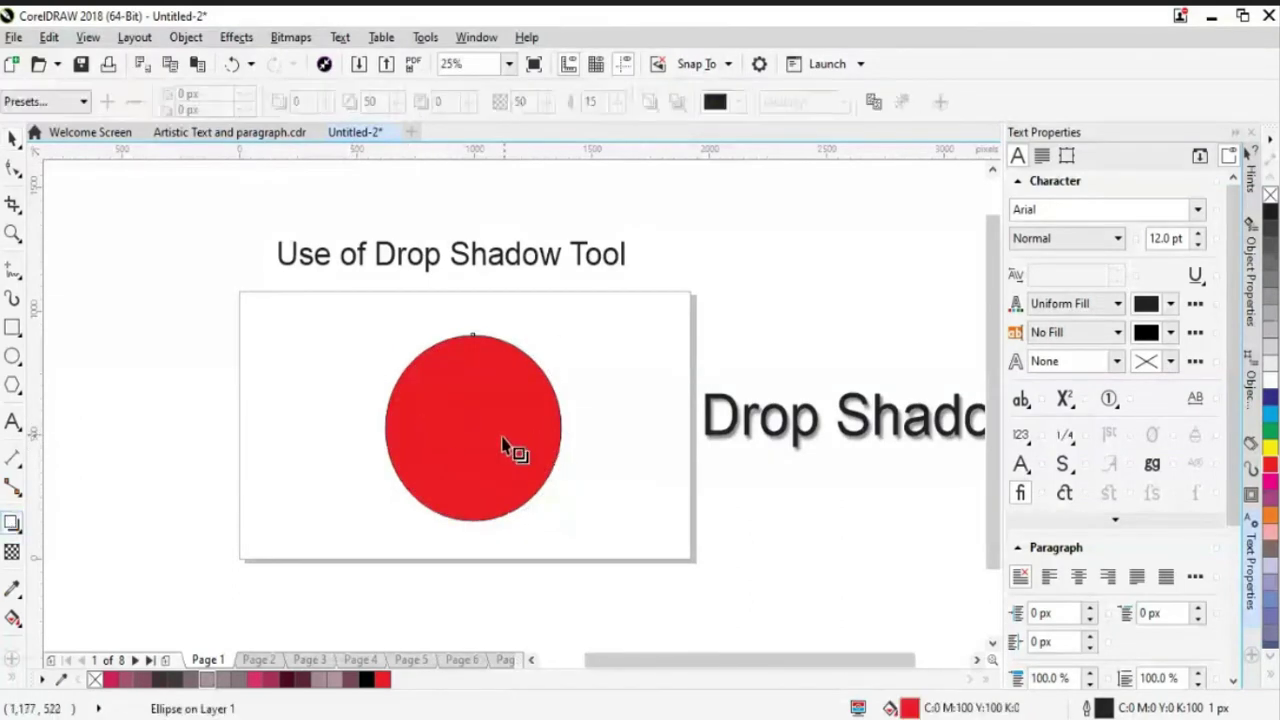
drag(469, 441, 556, 430)
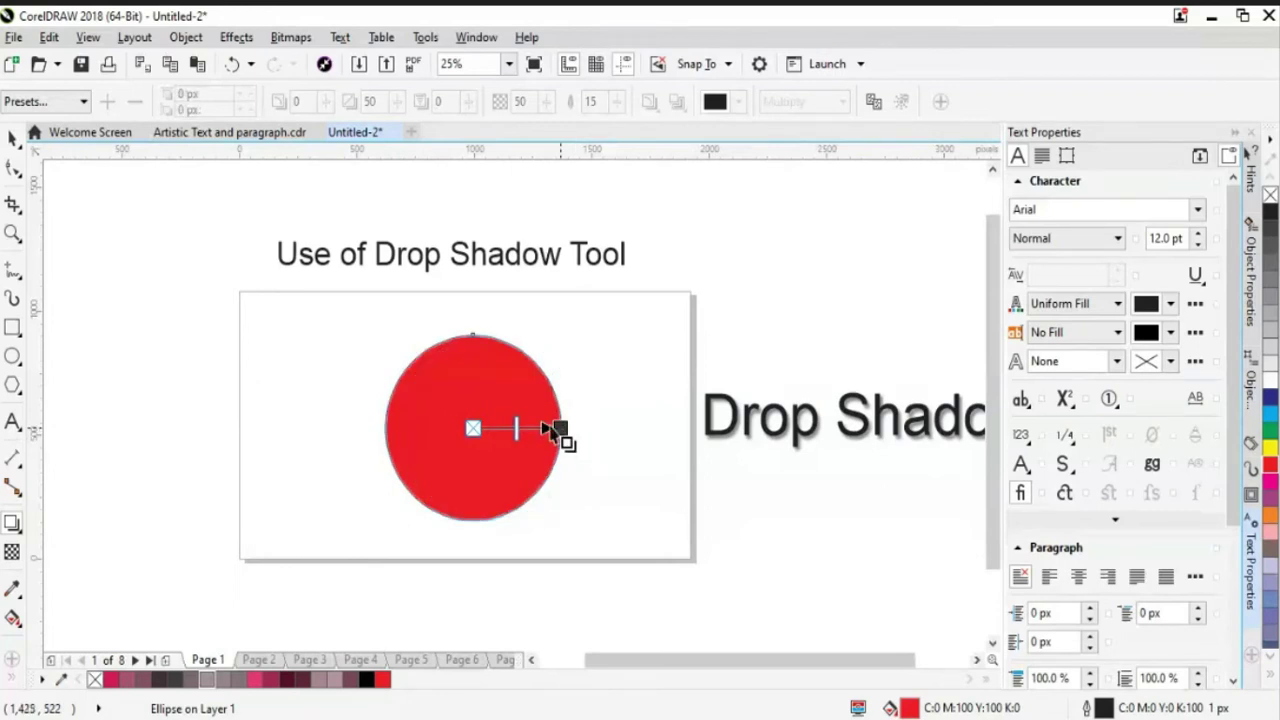
drag(566, 420, 466, 348)
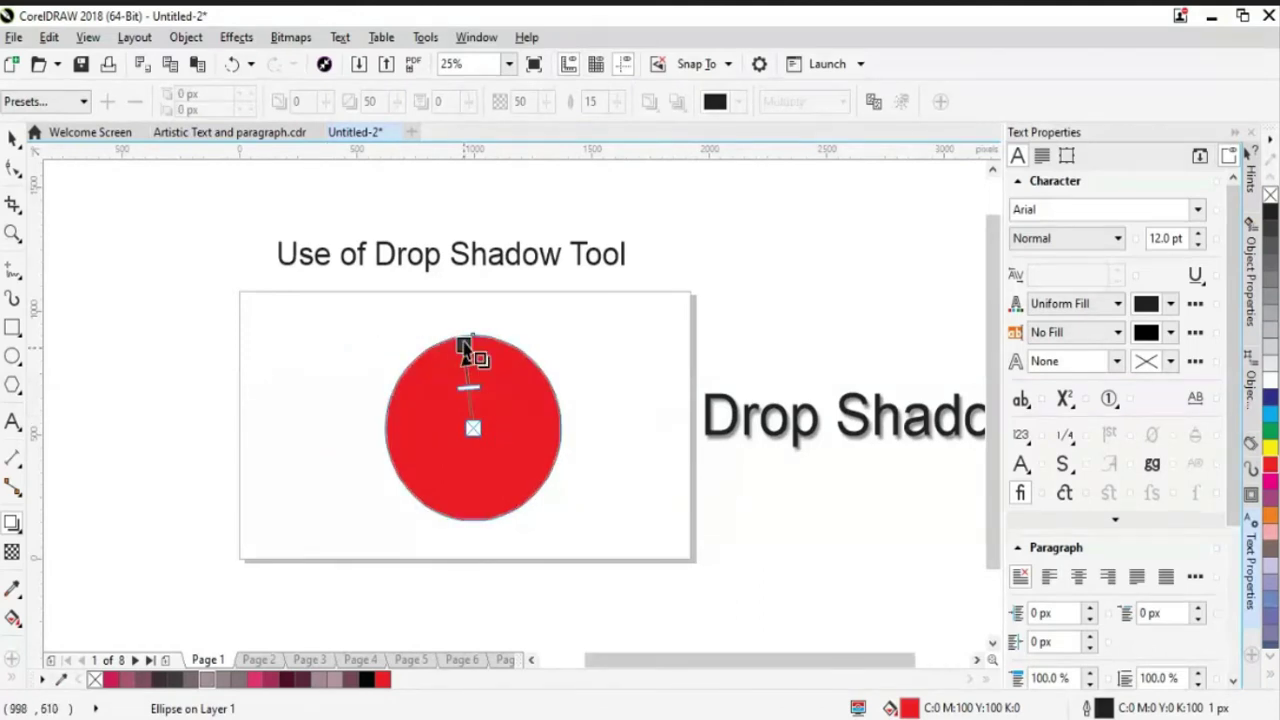
drag(466, 348, 572, 475)
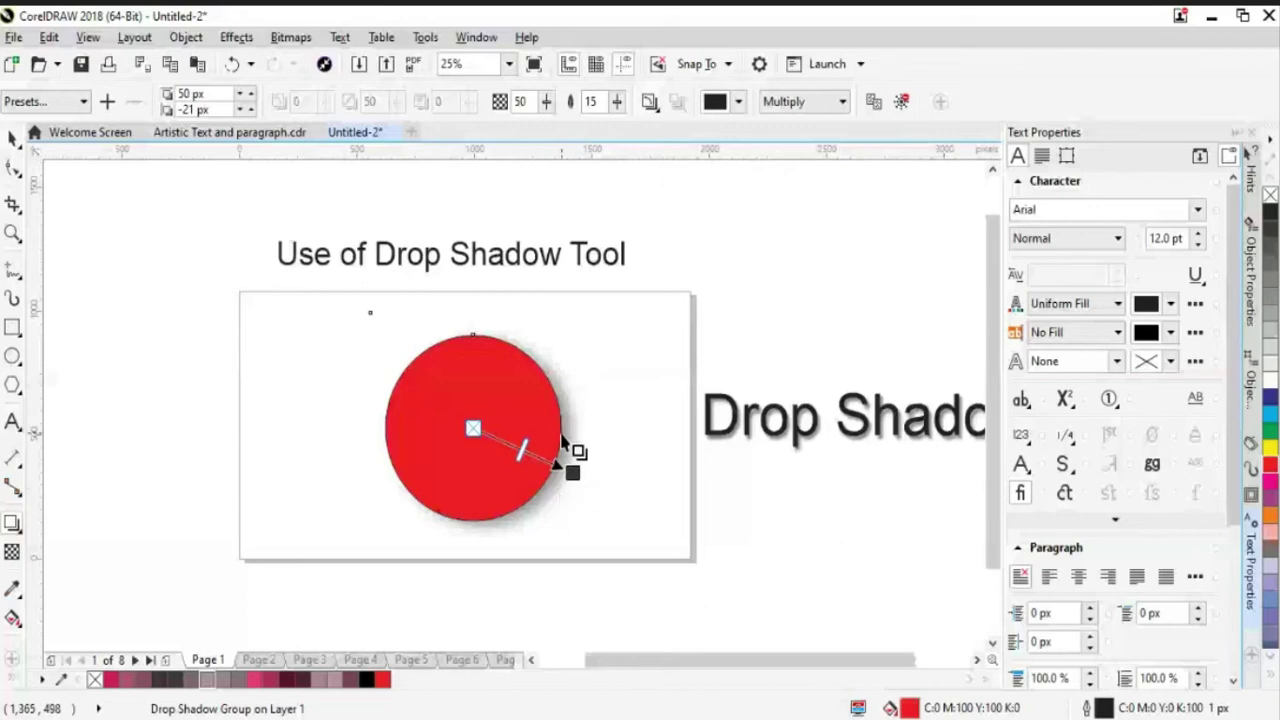
Try an opacity of 44 on the circle's drop shadow and set it to 62.
click(13, 137)
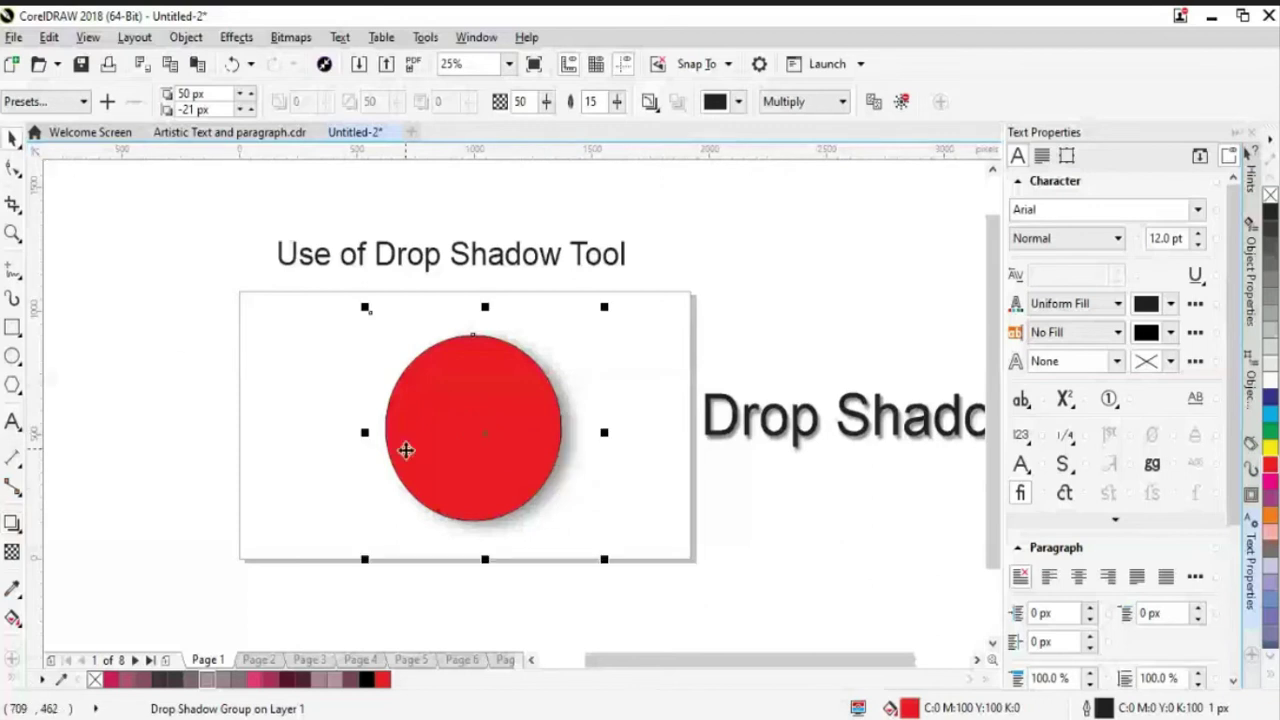
click(406, 450)
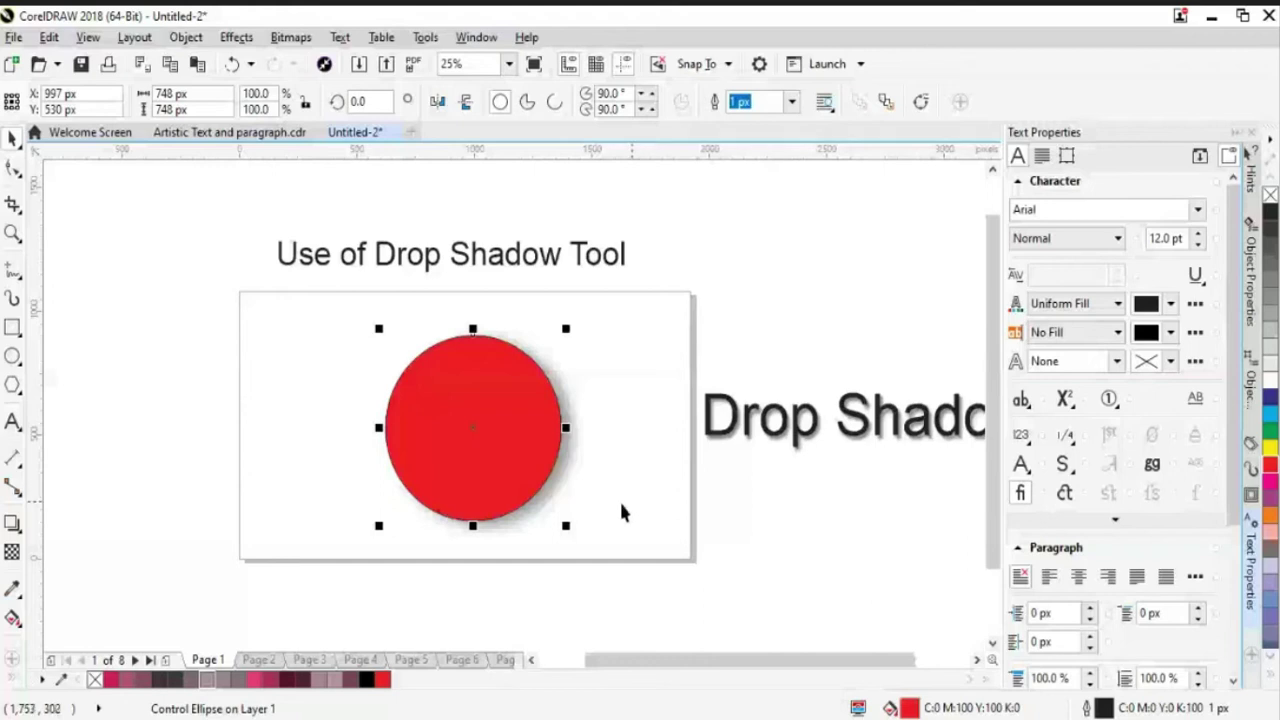
click(14, 525)
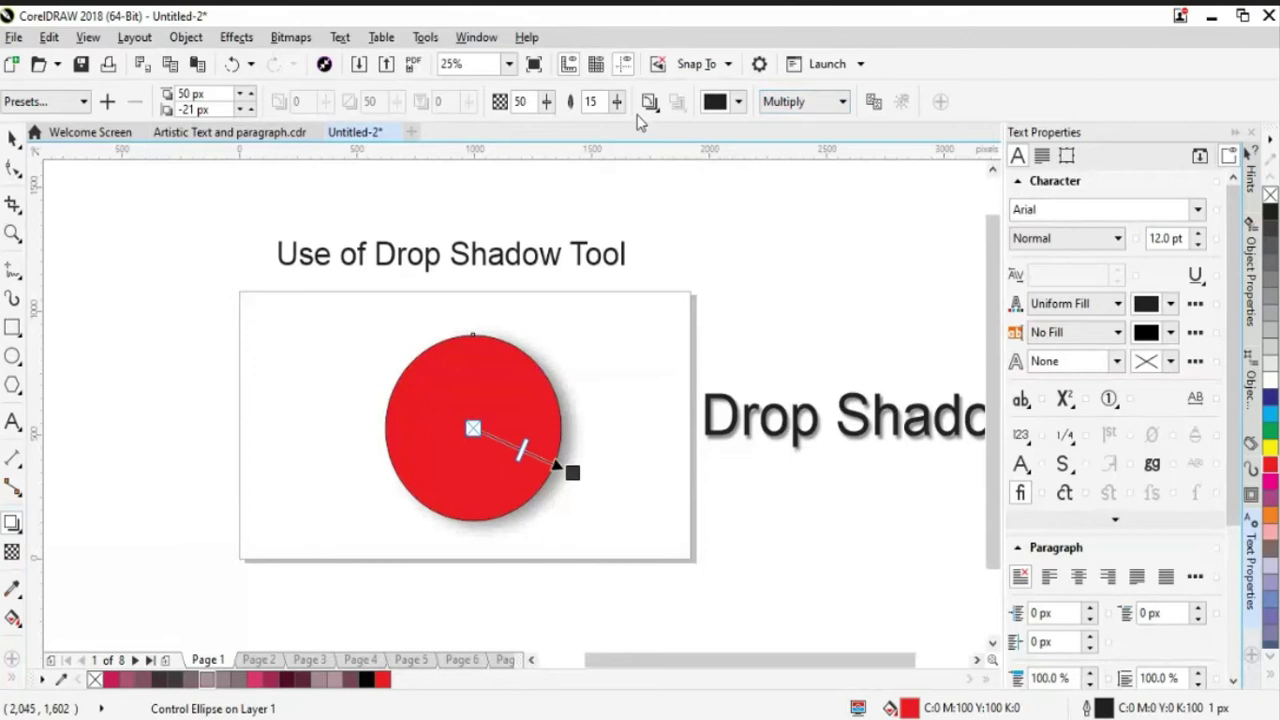
click(546, 101)
click(543, 126)
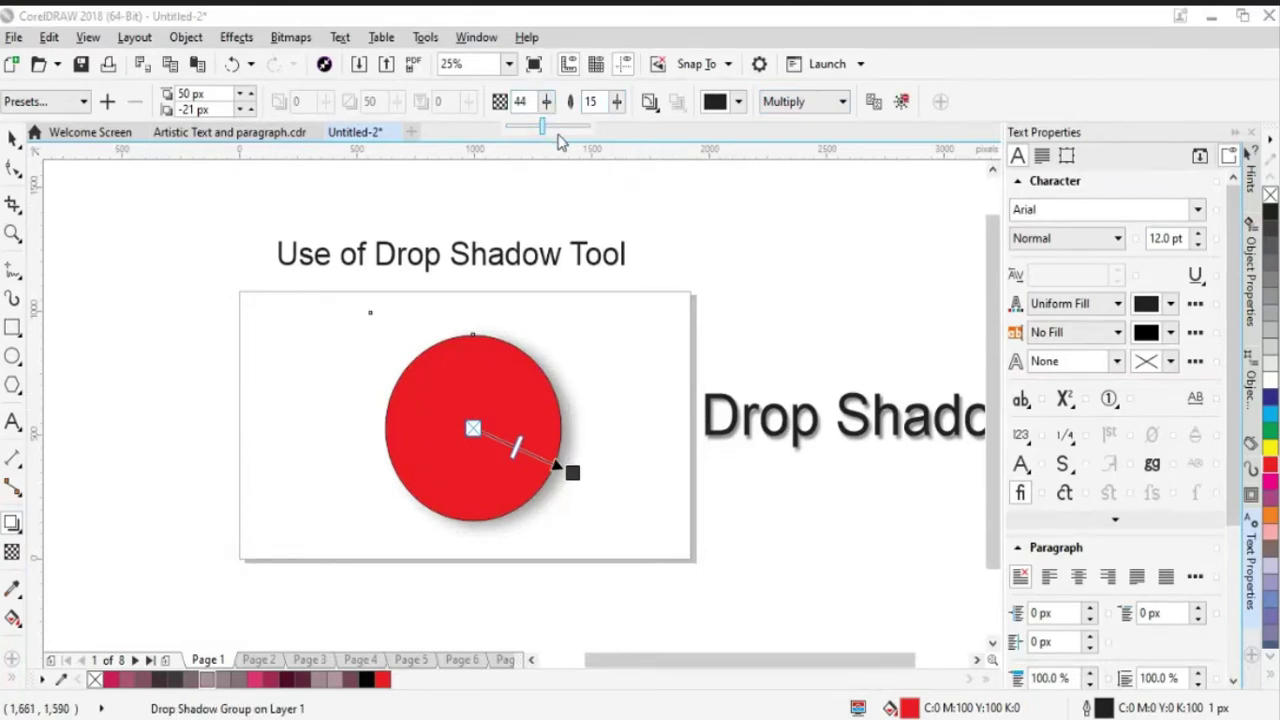
click(546, 101)
click(566, 128)
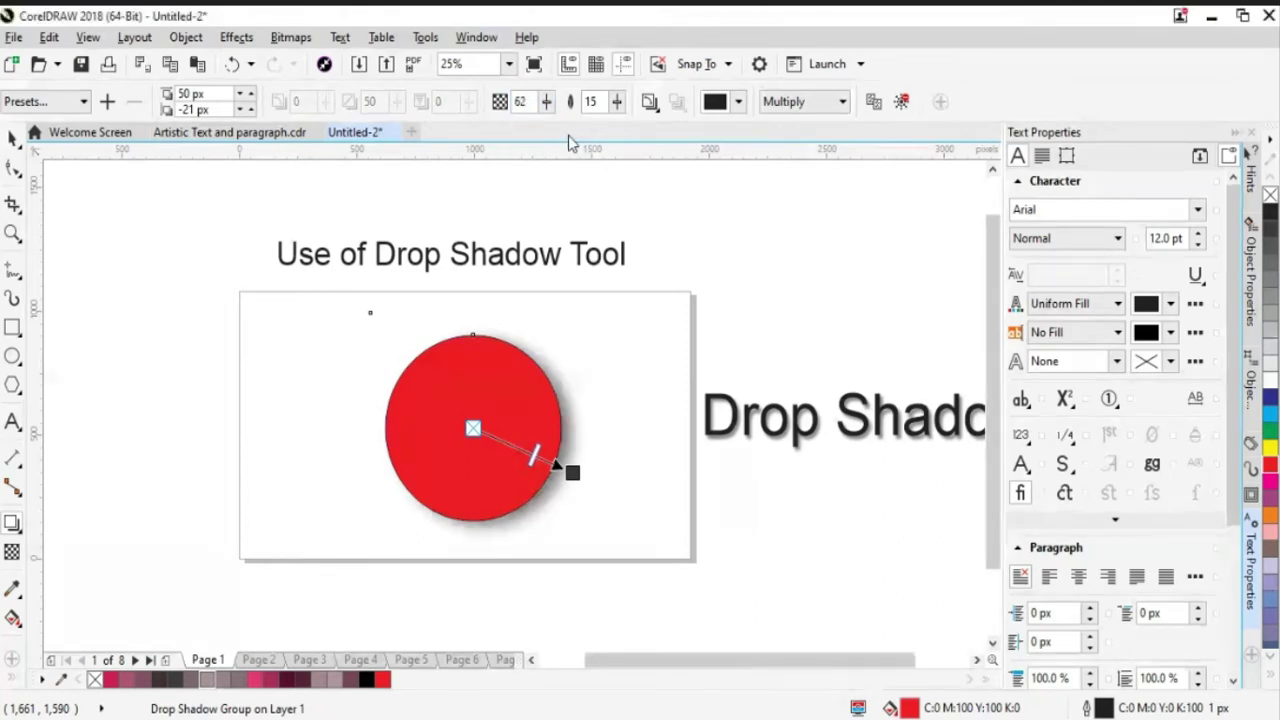
Try a feathering of 22 on the circle's drop shadow and set it to 8.
click(616, 101)
drag(619, 127, 625, 133)
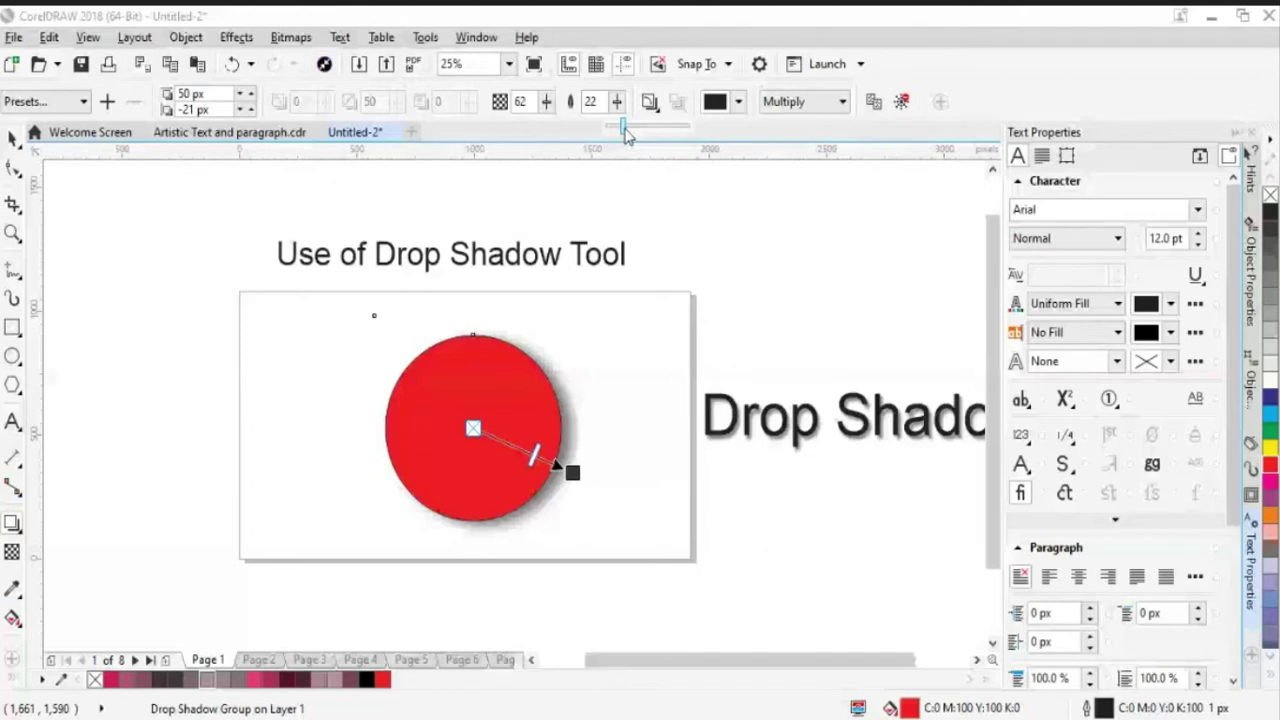
drag(626, 135, 612, 133)
click(616, 101)
click(616, 101)
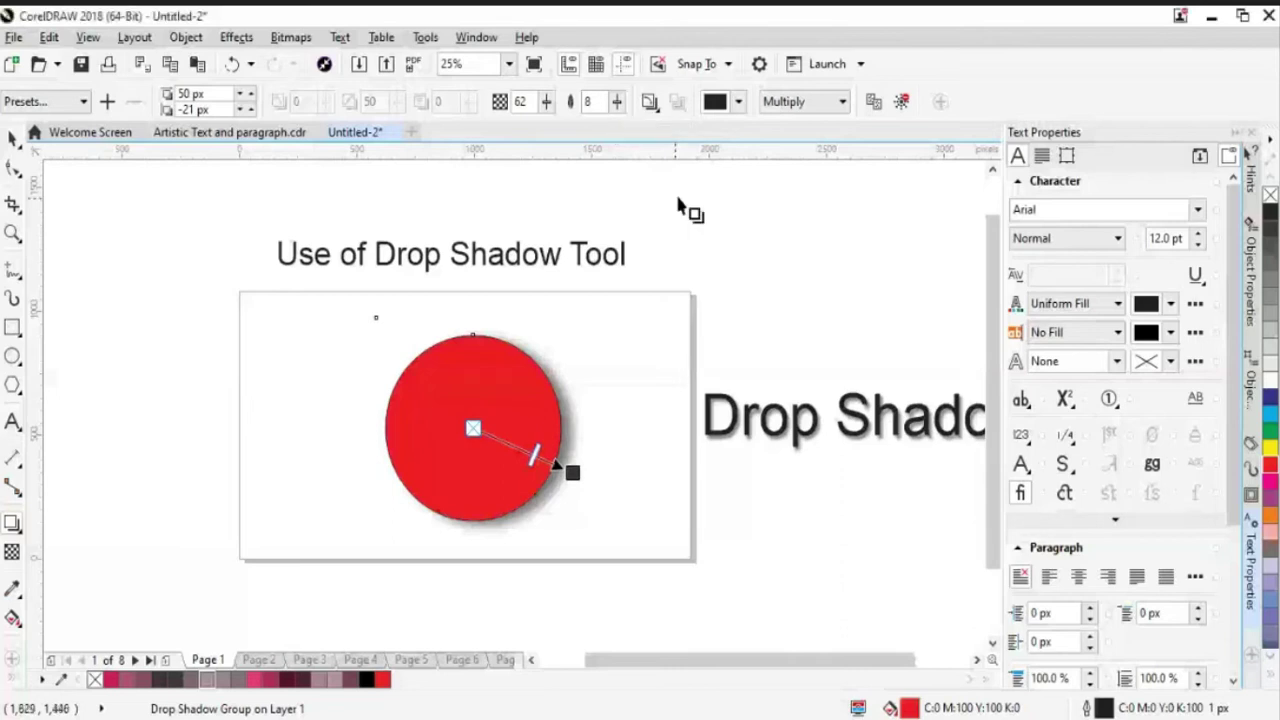
Try the Inside feathering direction on the circle's shadow and set it to Middle.
click(651, 101)
click(682, 150)
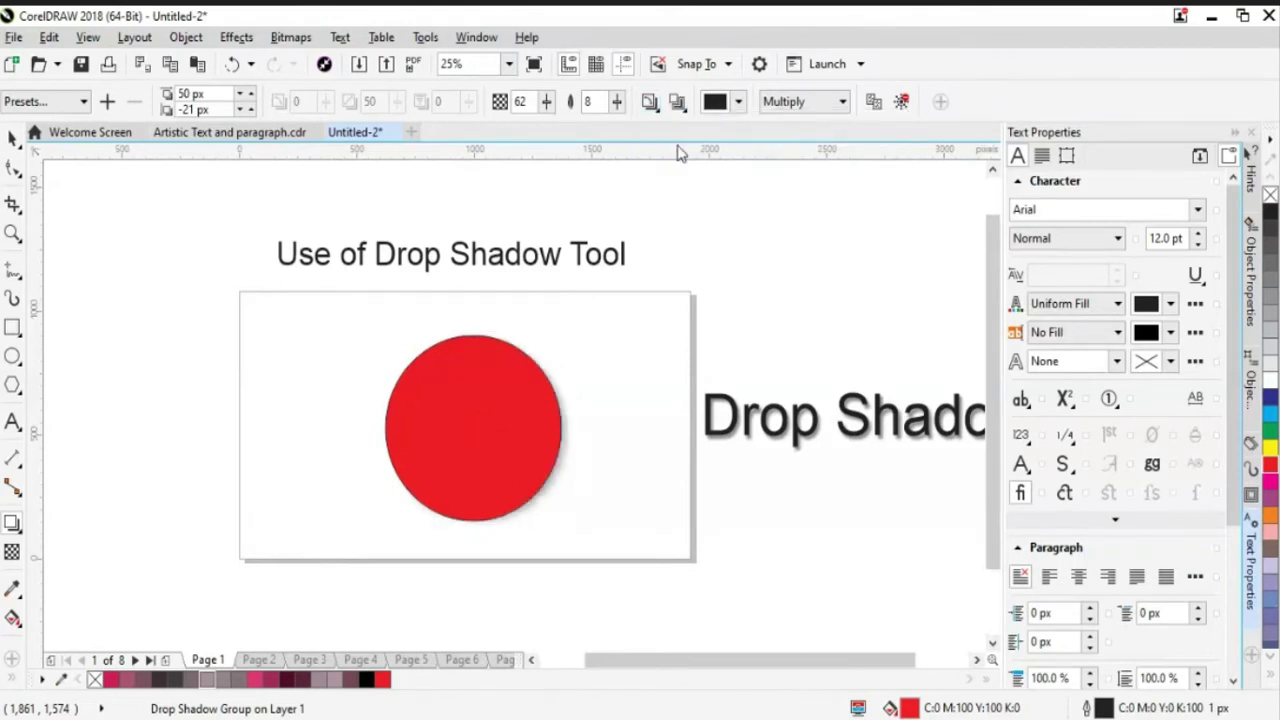
click(651, 101)
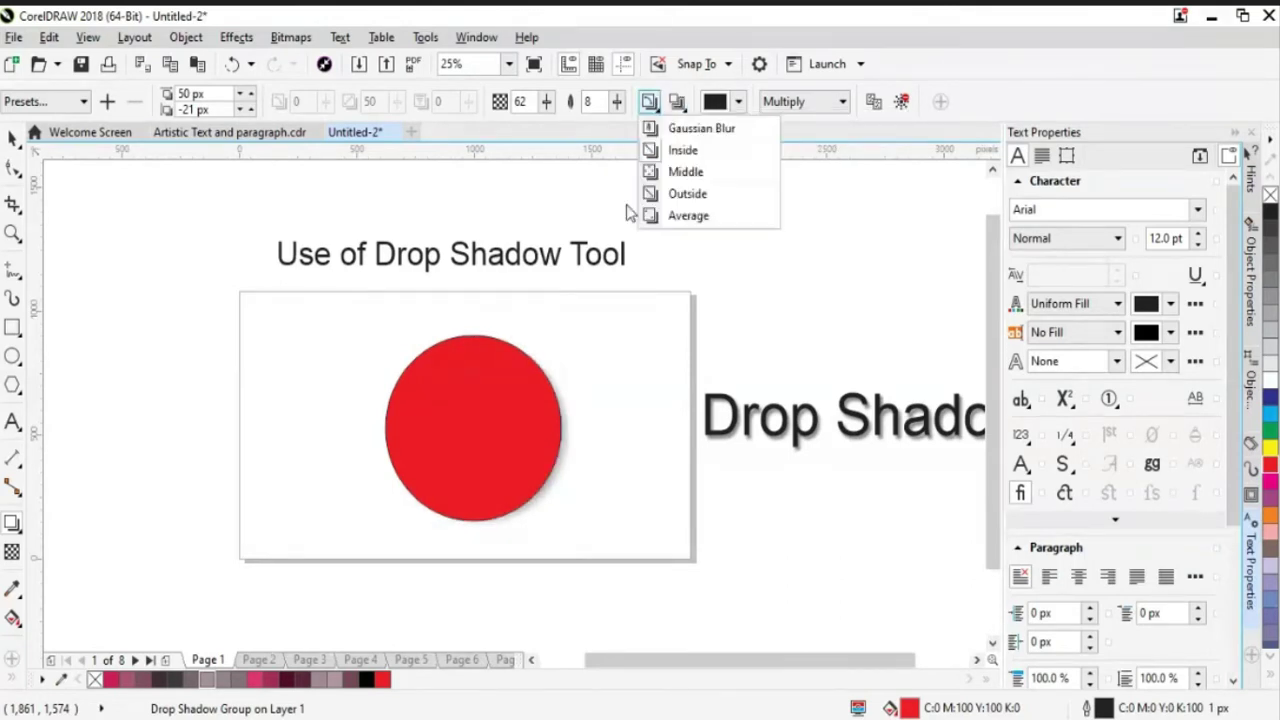
click(686, 169)
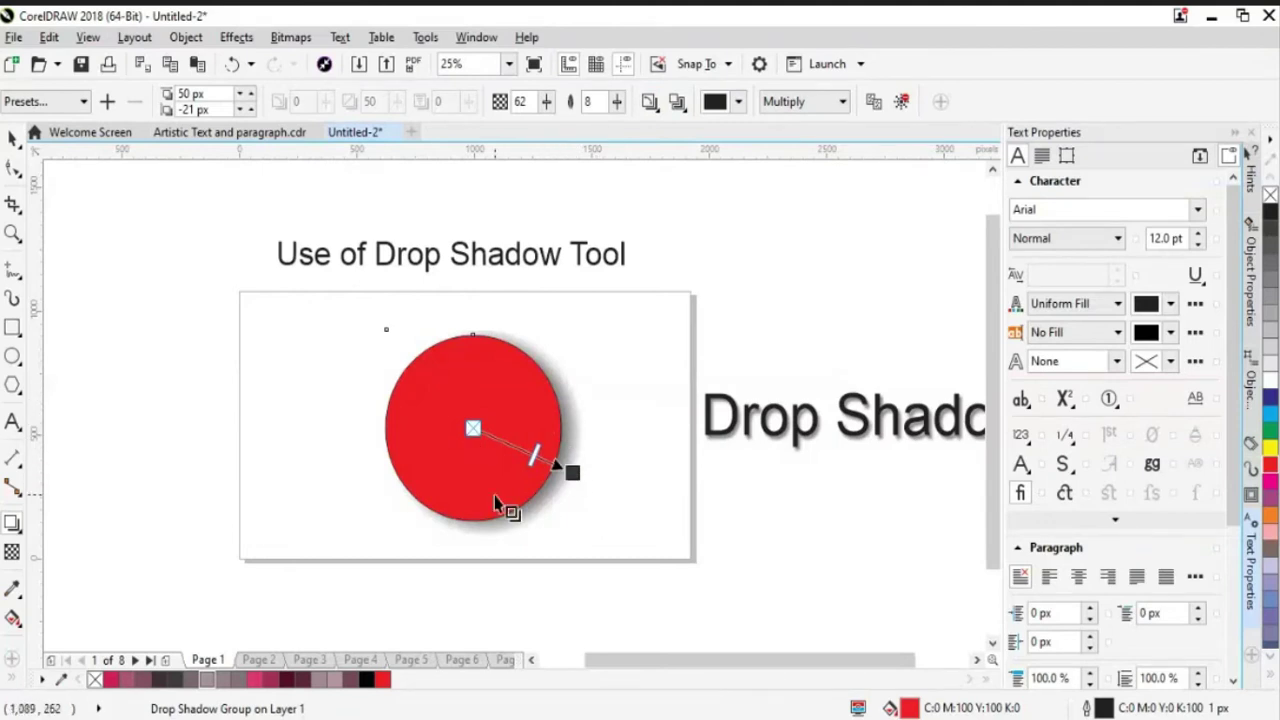
Change the circle's shadow colour to a bright red, trying neighbouring shades in the CMYK colour picker.
click(738, 102)
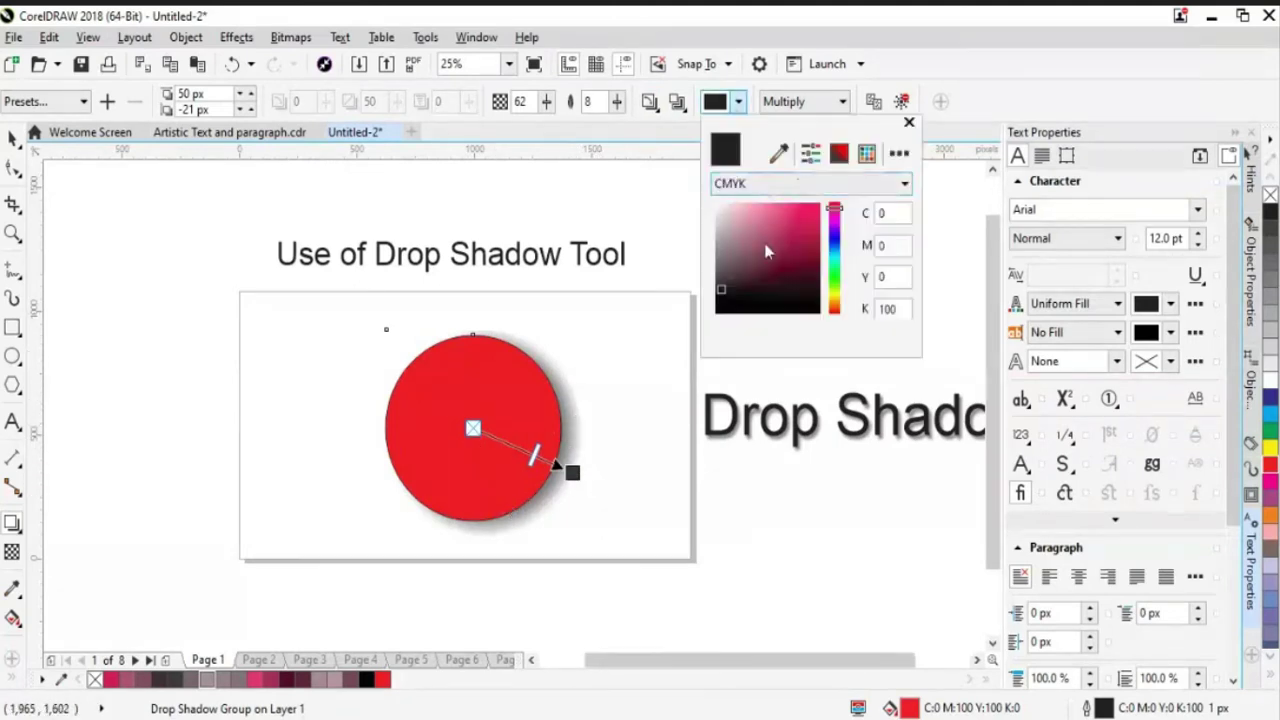
click(799, 211)
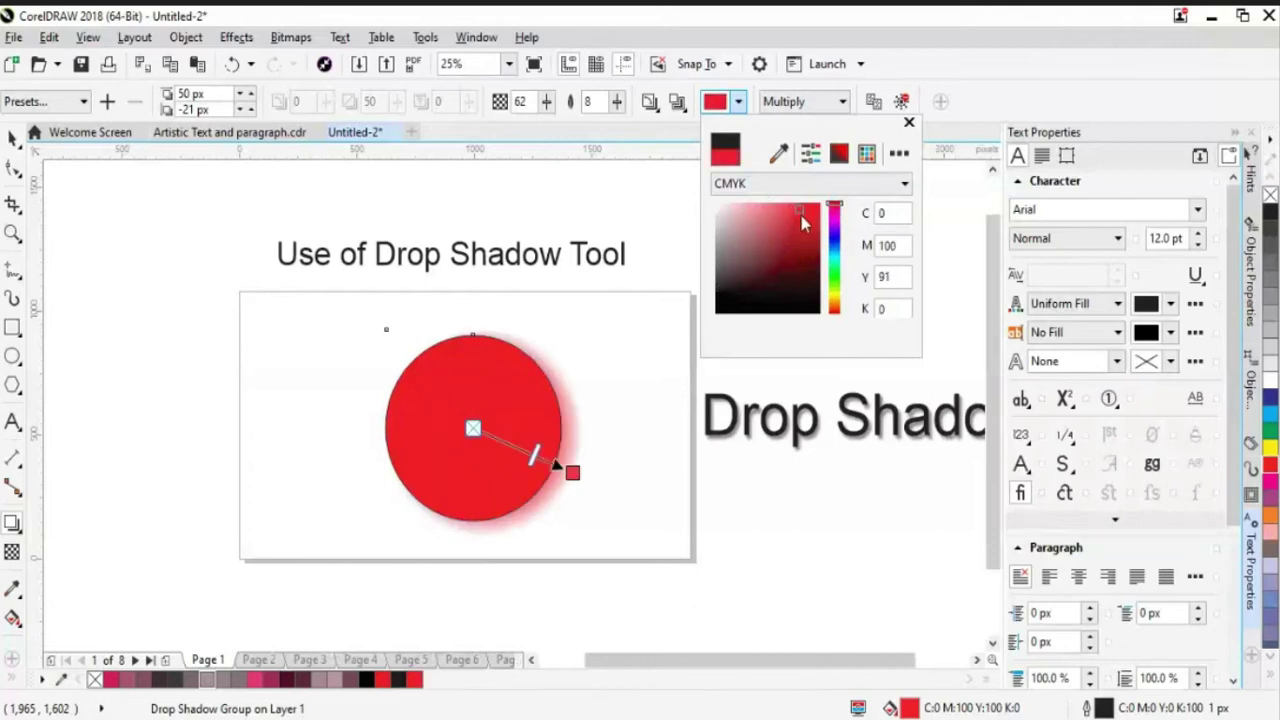
click(792, 213)
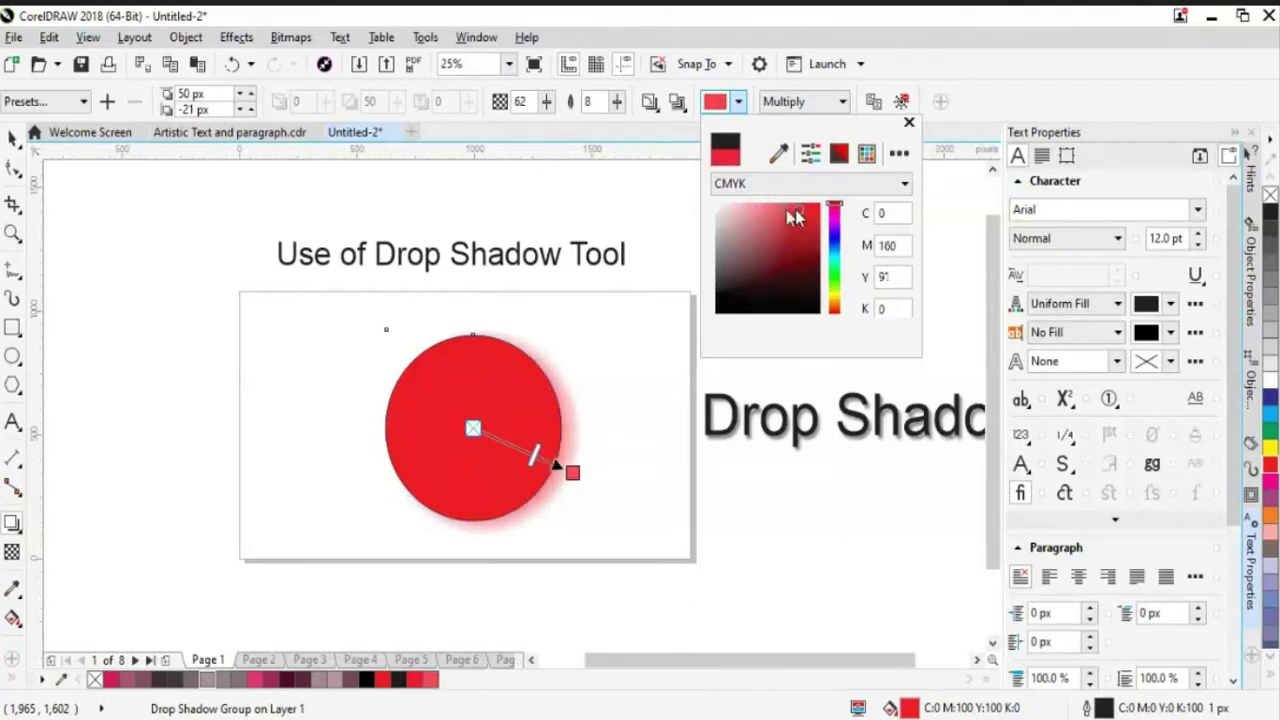
click(798, 211)
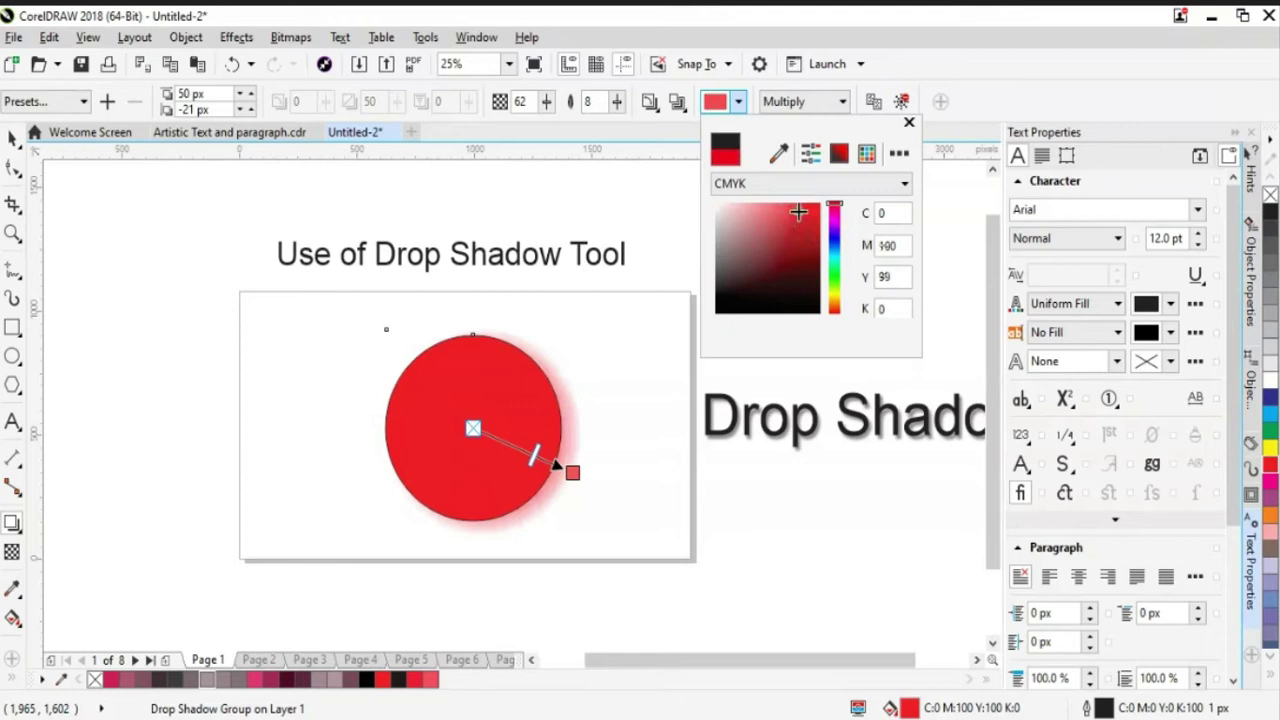
click(659, 350)
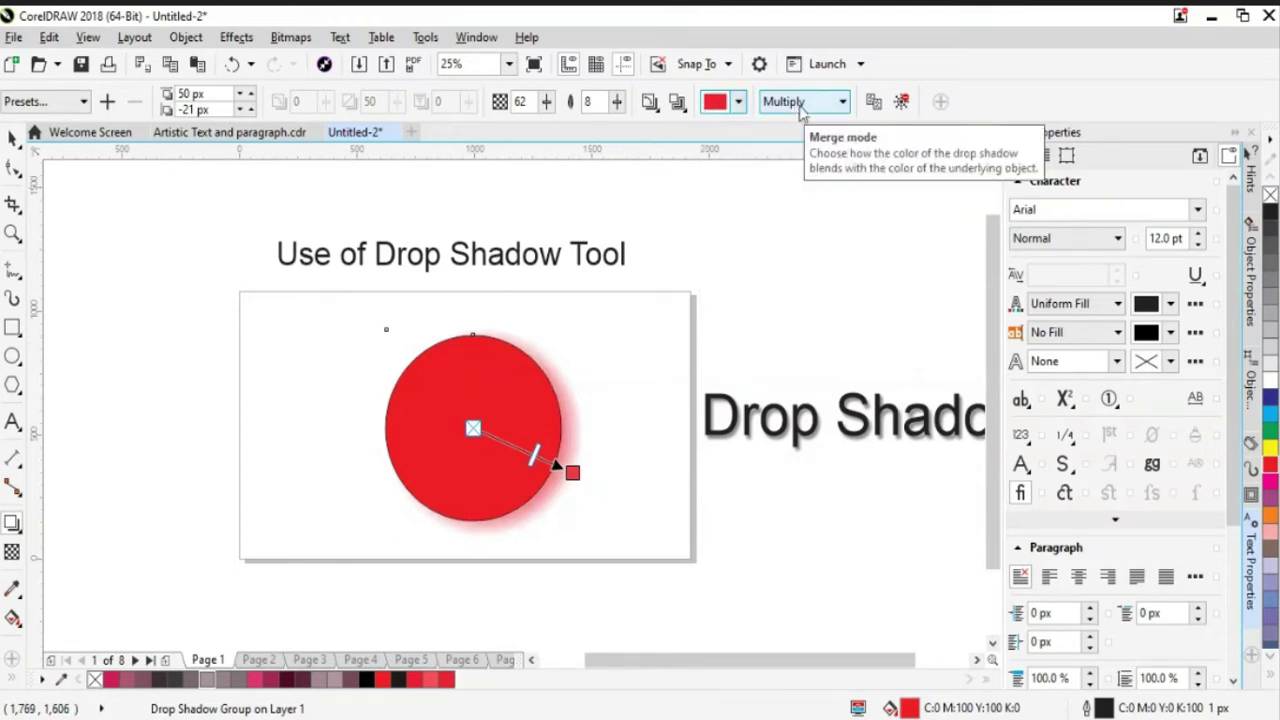
Reduce the circle shadow's feathering and move the circle off the page to the left of it.
drag(617, 101, 546, 133)
click(629, 536)
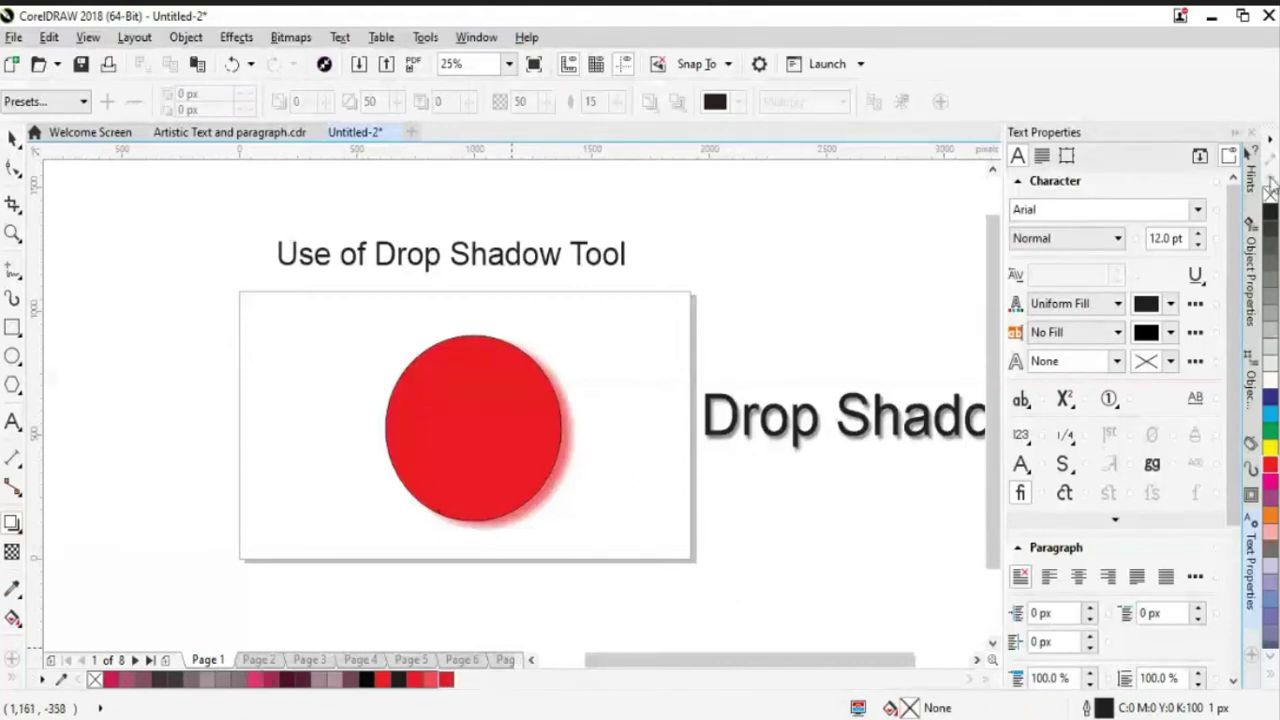
click(13, 139)
drag(499, 452, 169, 447)
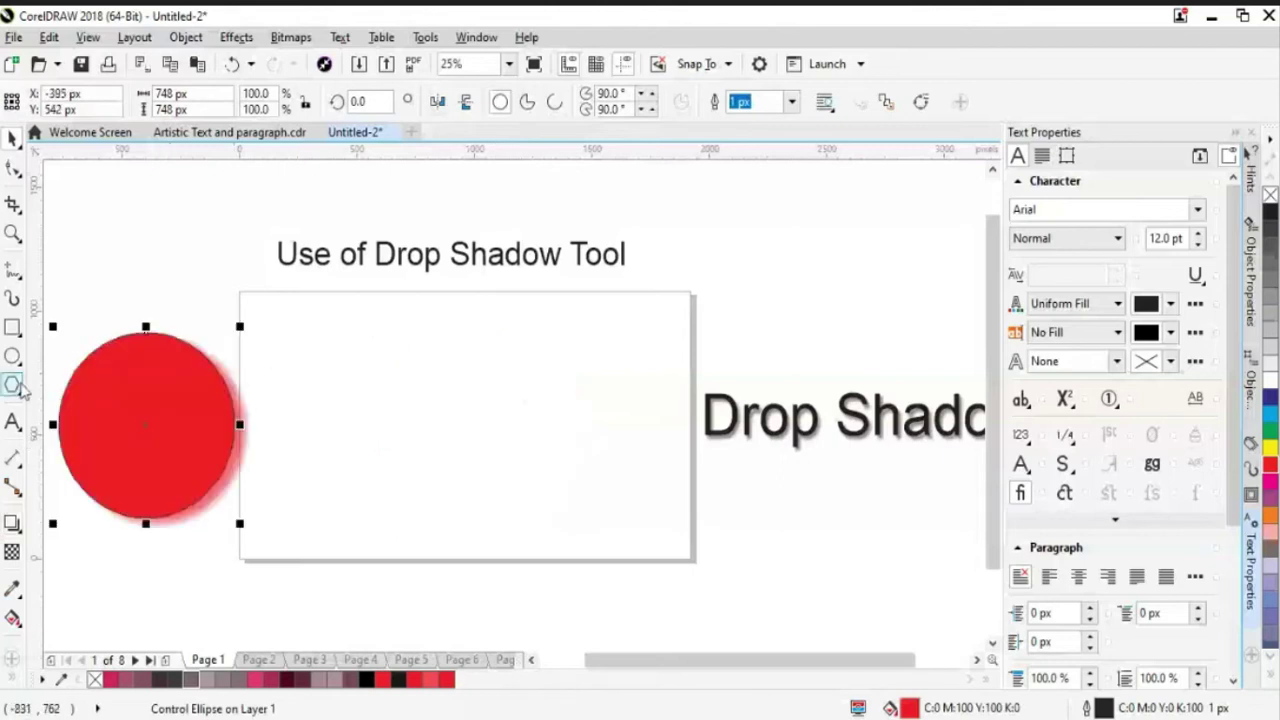
Draw a six-sided polygon about 603 by 696 px near the middle of the page.
click(13, 385)
click(66, 387)
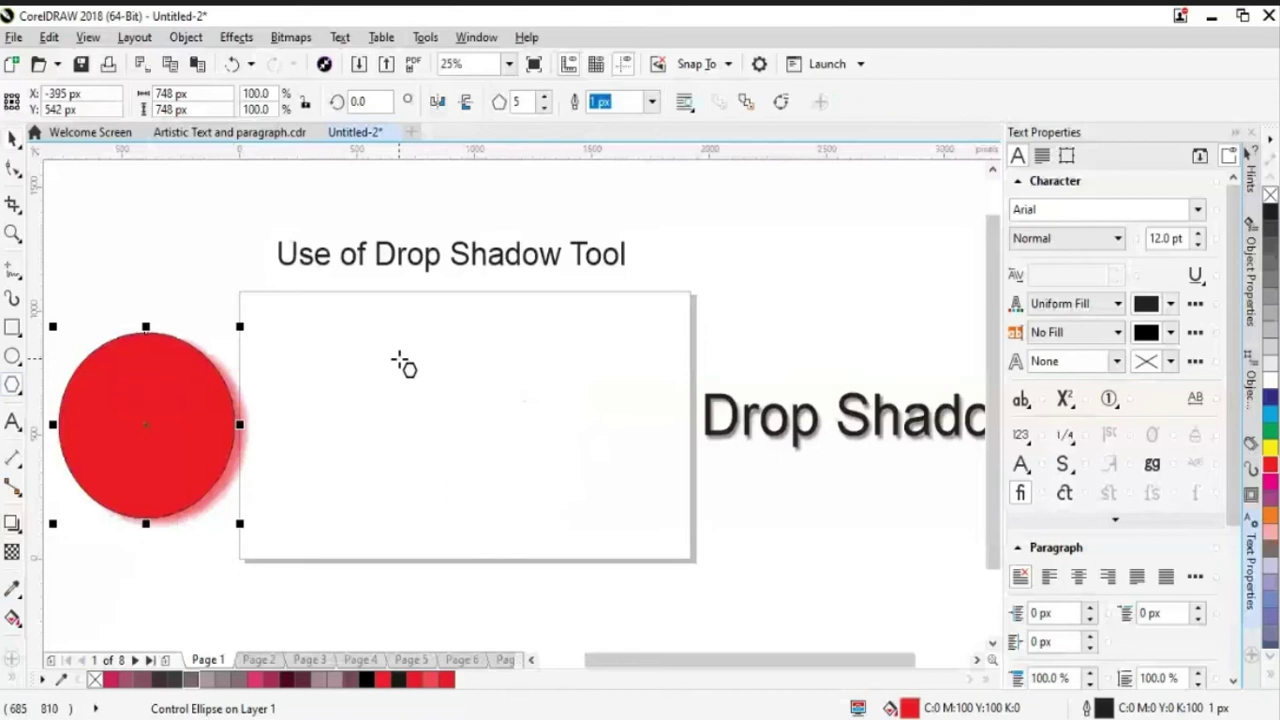
drag(400, 358, 510, 467)
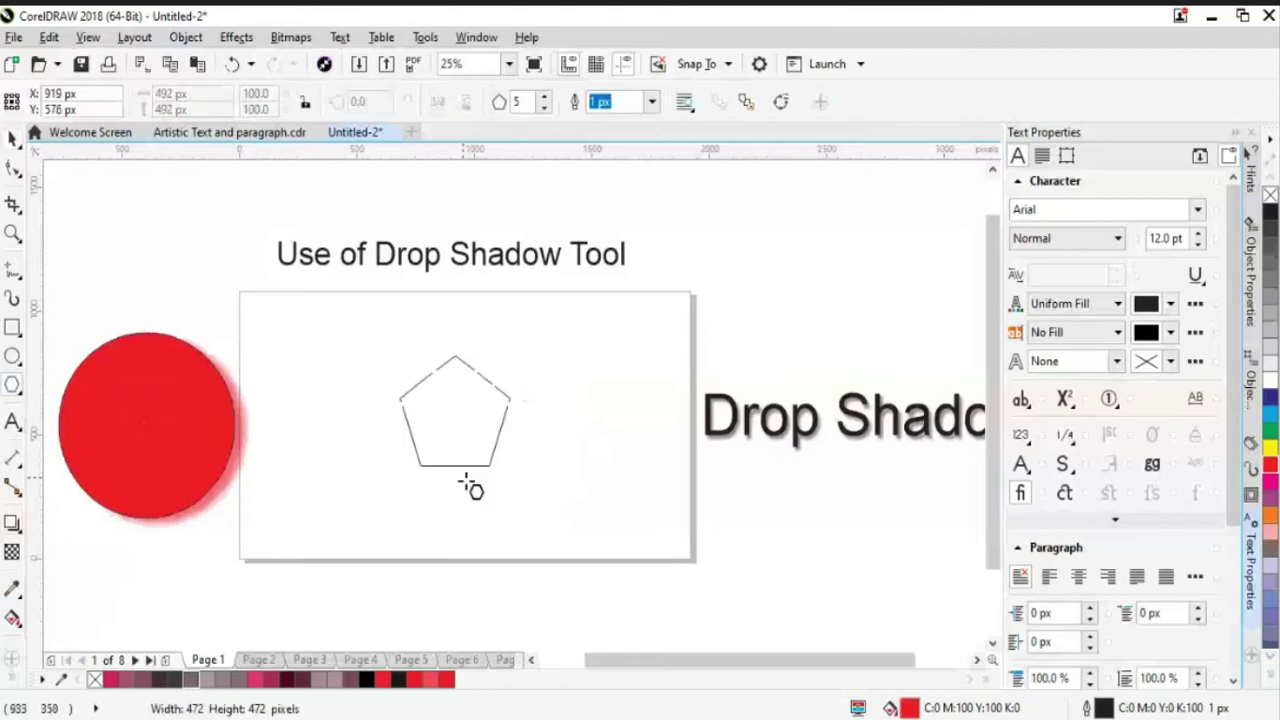
click(544, 97)
key(space)
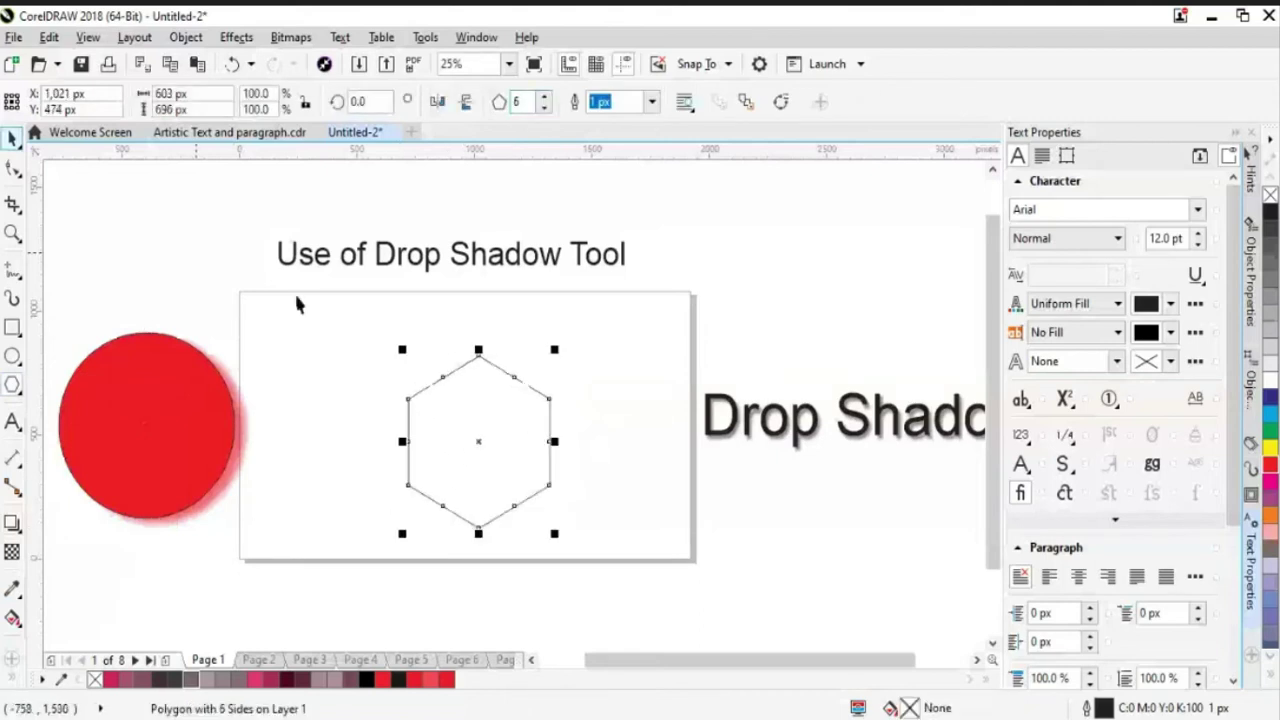
key(Escape)
Move the hexagon slightly up and to the left and fill it with green.
drag(475, 436, 463, 418)
click(1271, 430)
click(611, 432)
Apply a drop shadow to the green hexagon, offset about 62 px to the right and 3 px down.
click(468, 458)
click(13, 523)
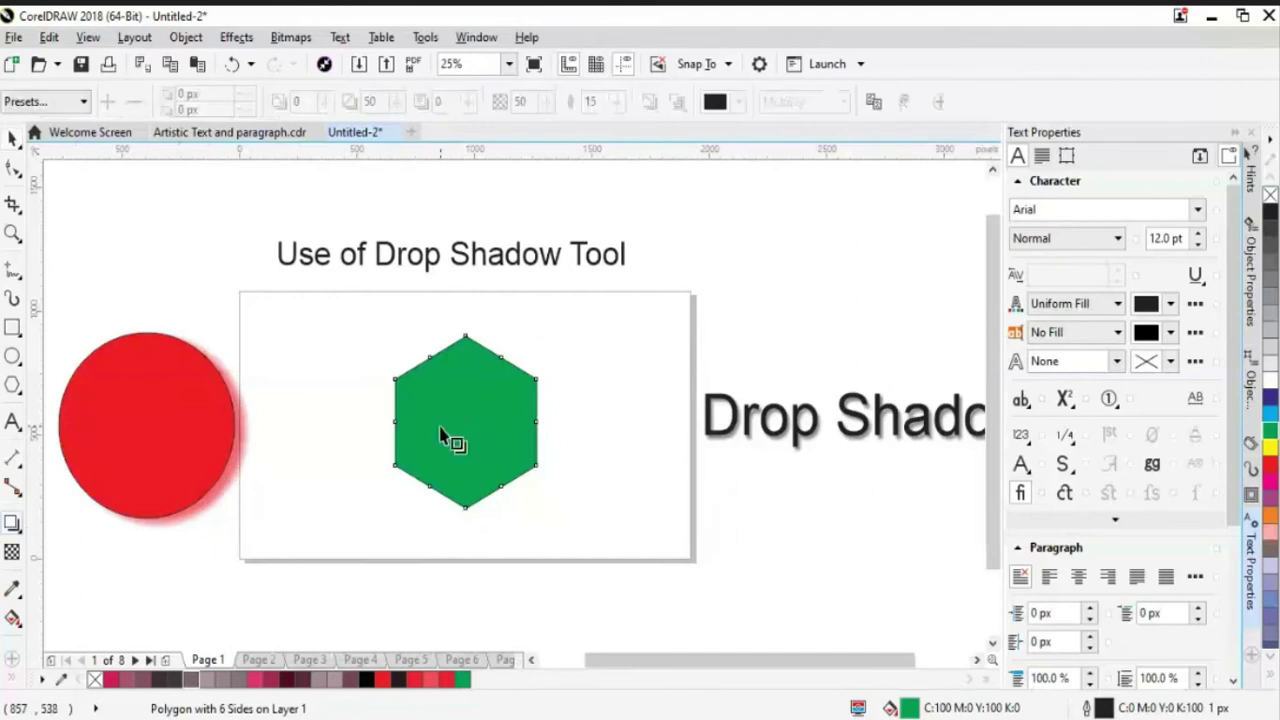
drag(464, 427, 549, 423)
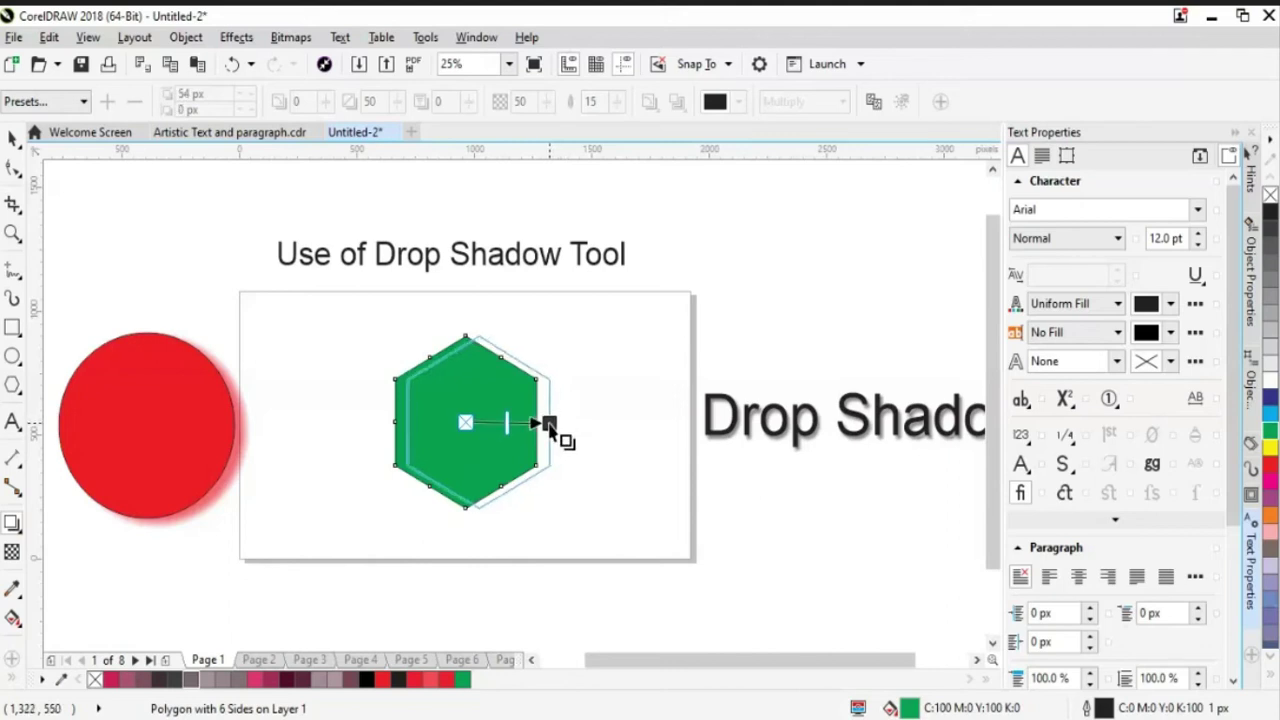
drag(549, 423, 549, 423)
click(13, 137)
click(306, 291)
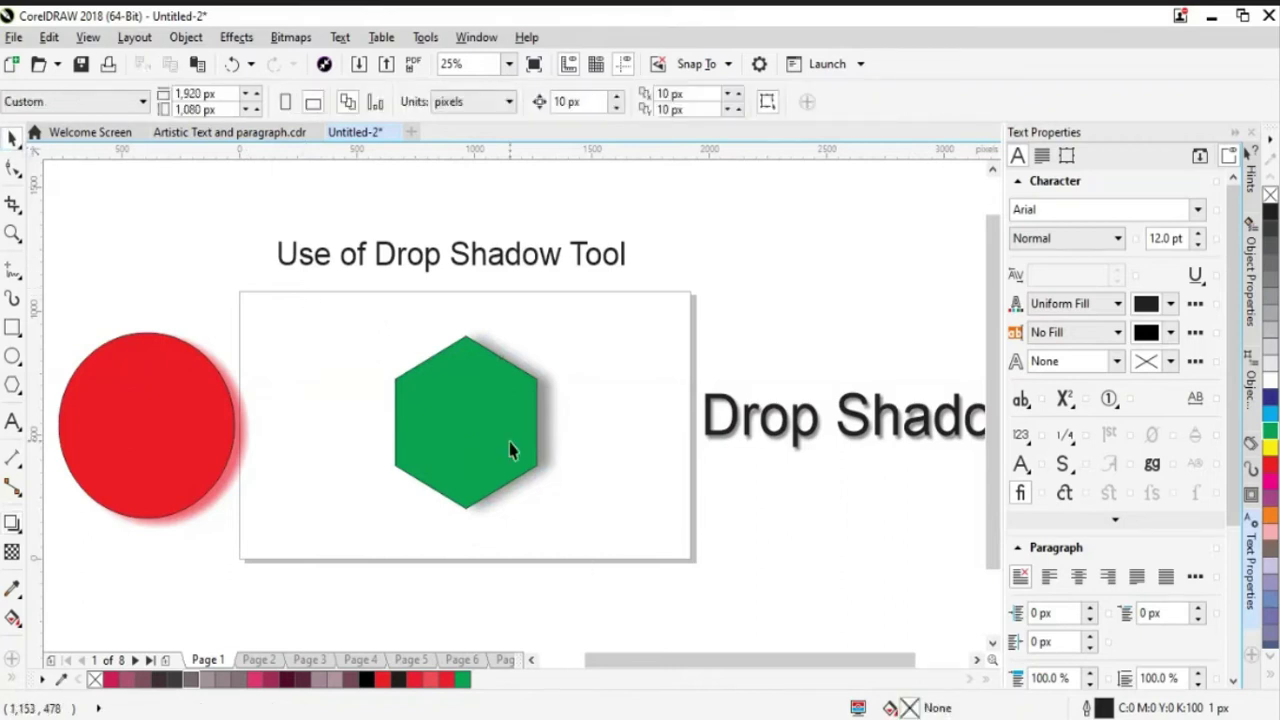
Set the hexagon shadow's opacity to 63 and its feathering to 8.
click(514, 449)
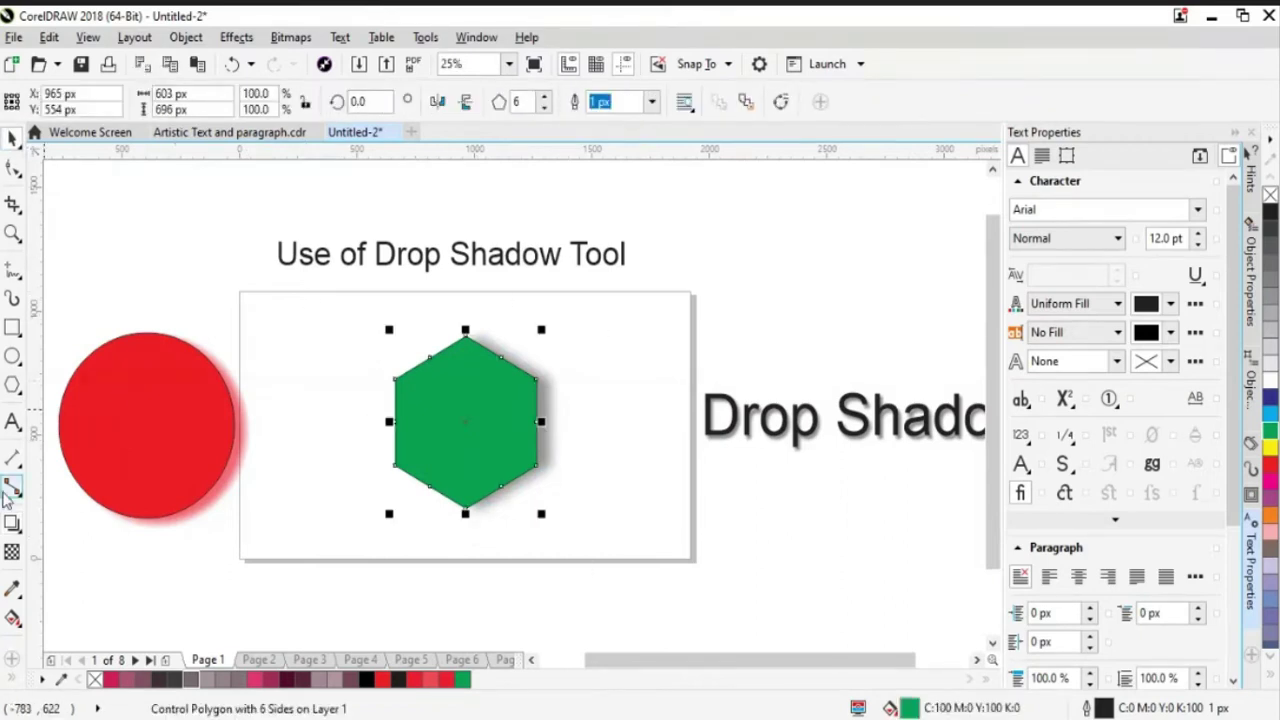
click(13, 525)
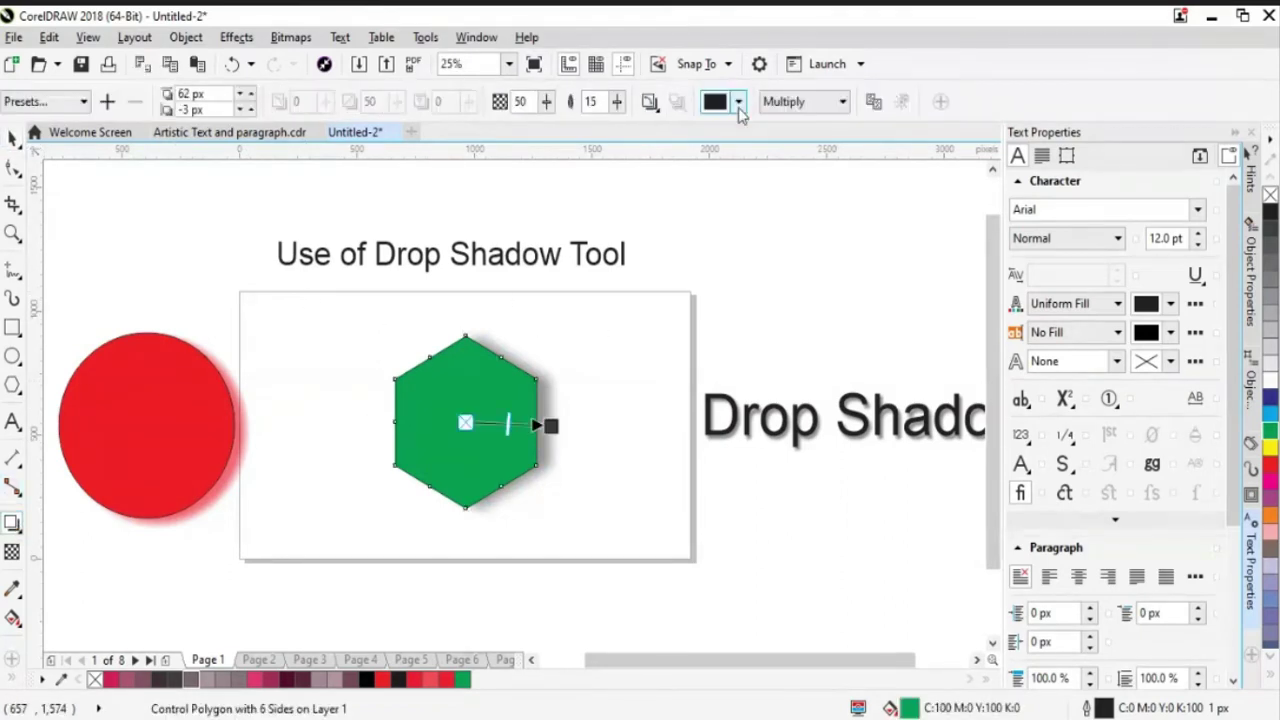
click(546, 102)
drag(549, 127, 612, 128)
click(546, 102)
click(616, 102)
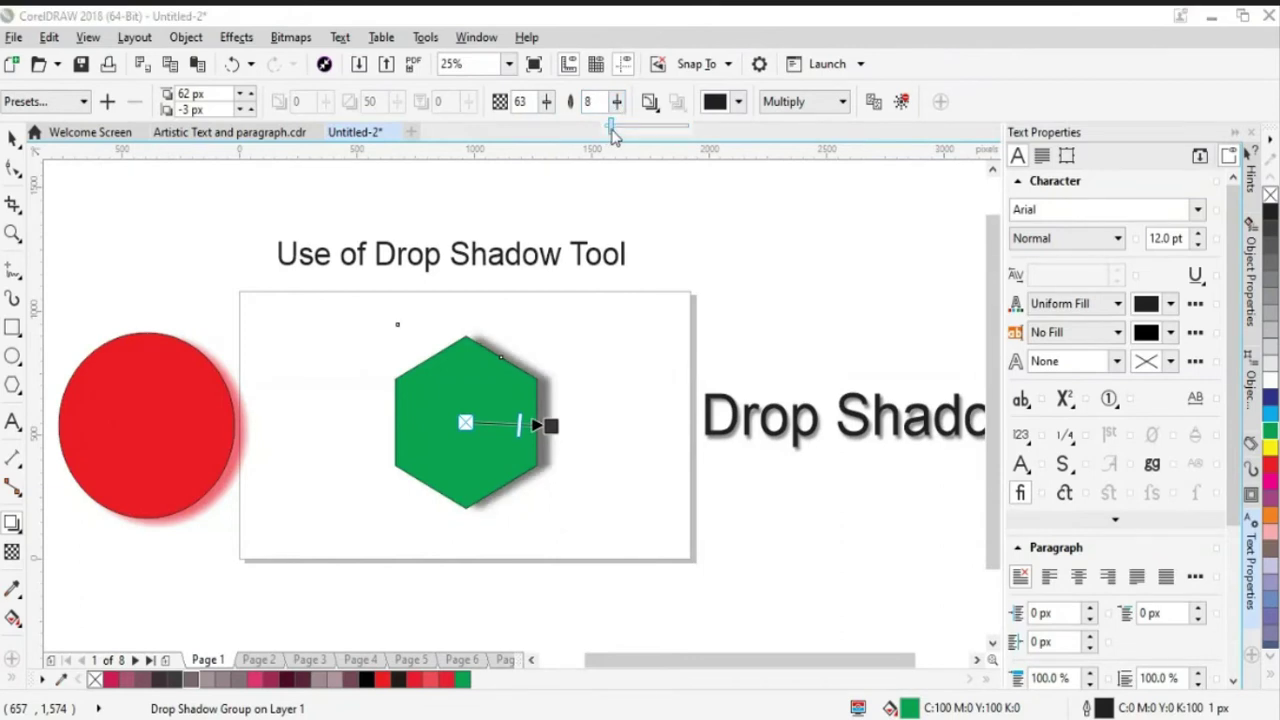
click(615, 385)
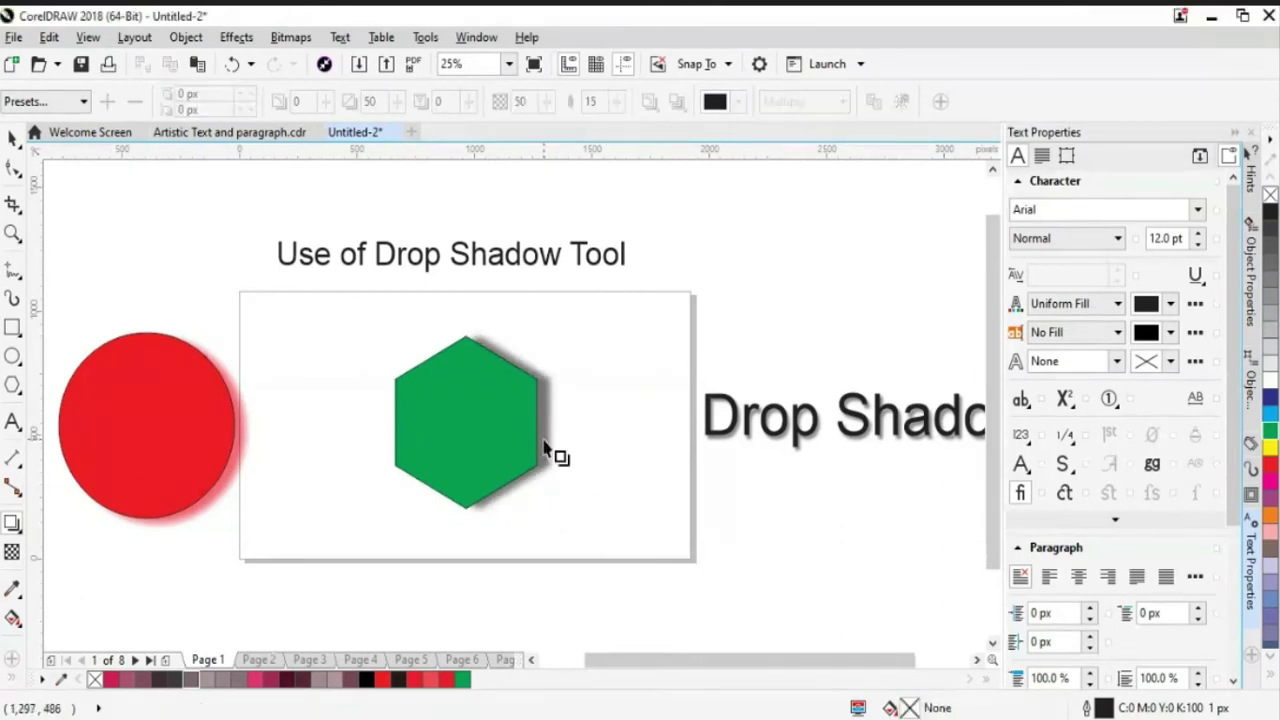
Bring the hexagon's drop shadow closer, to an offset of about 34 px right and 4 px down.
click(413, 441)
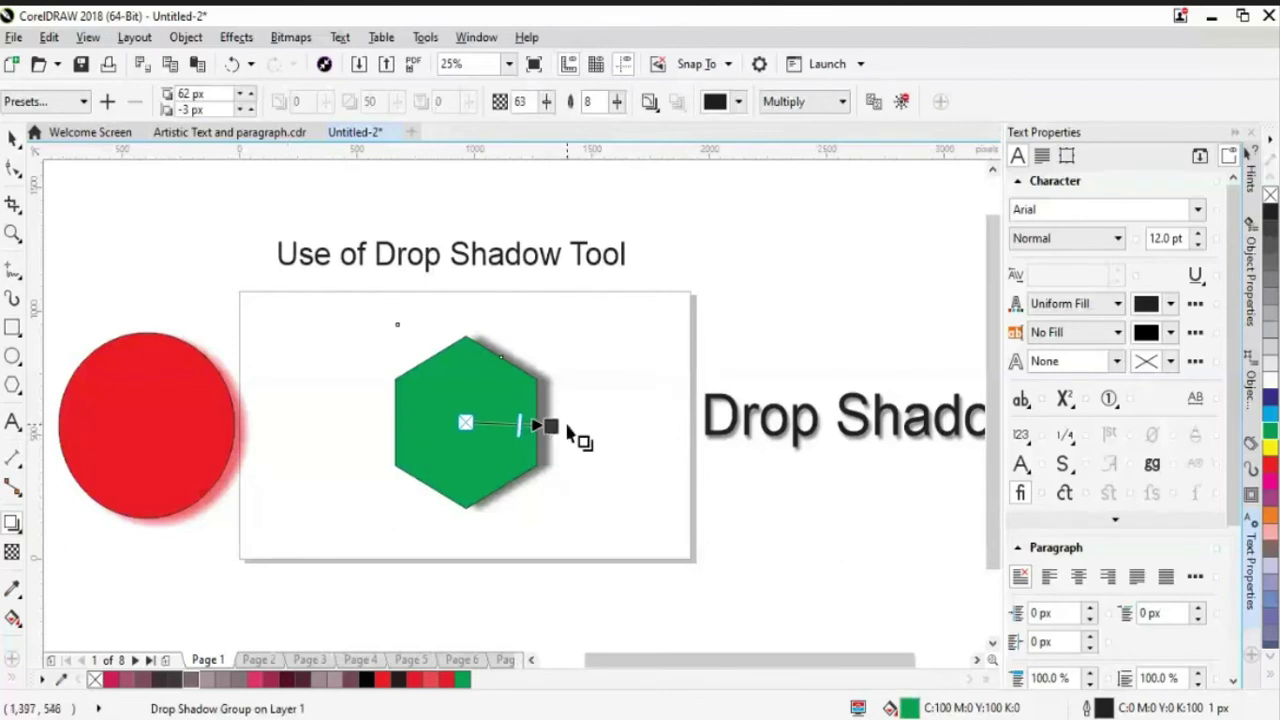
drag(550, 427, 543, 430)
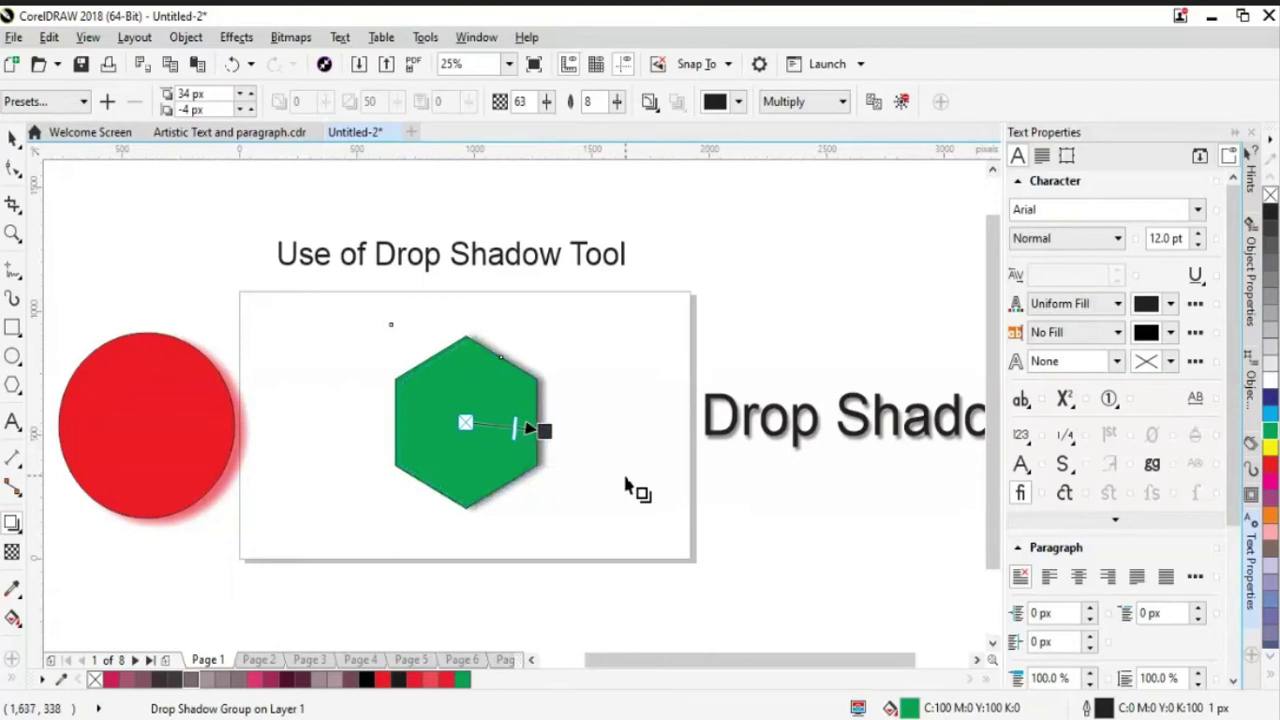
click(13, 138)
click(251, 251)
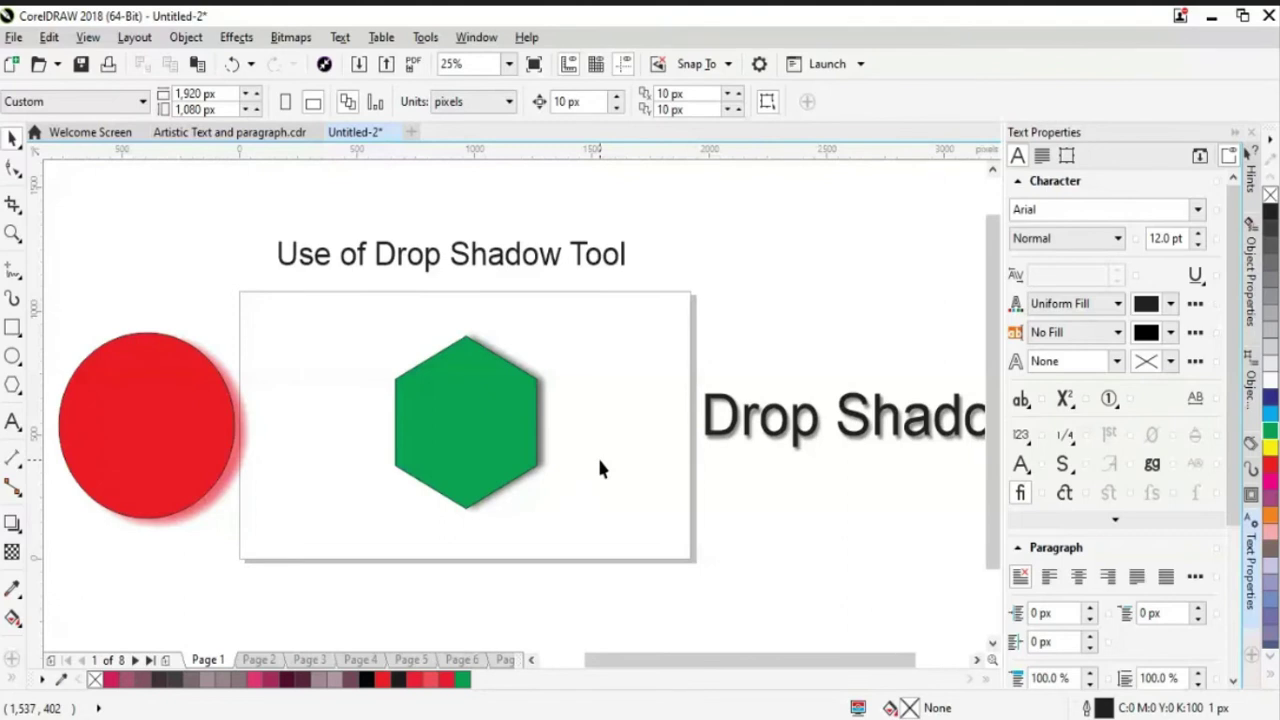
key(Tab)
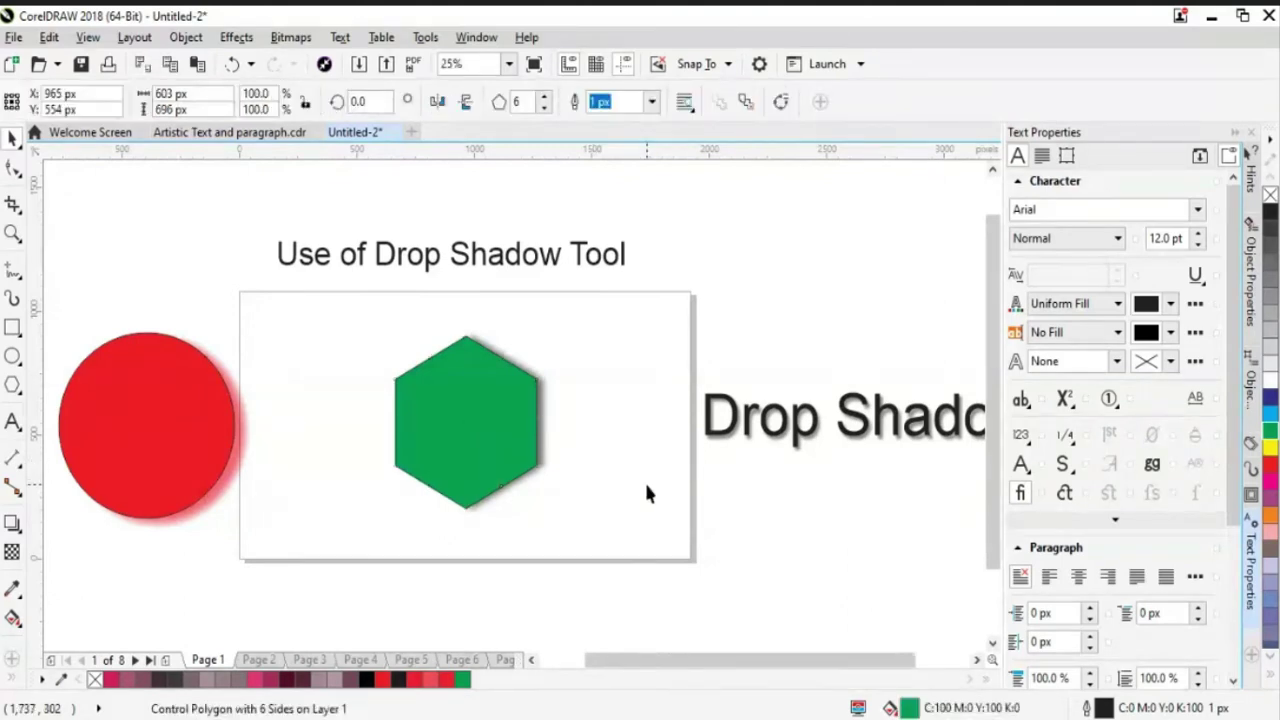
key(Escape)
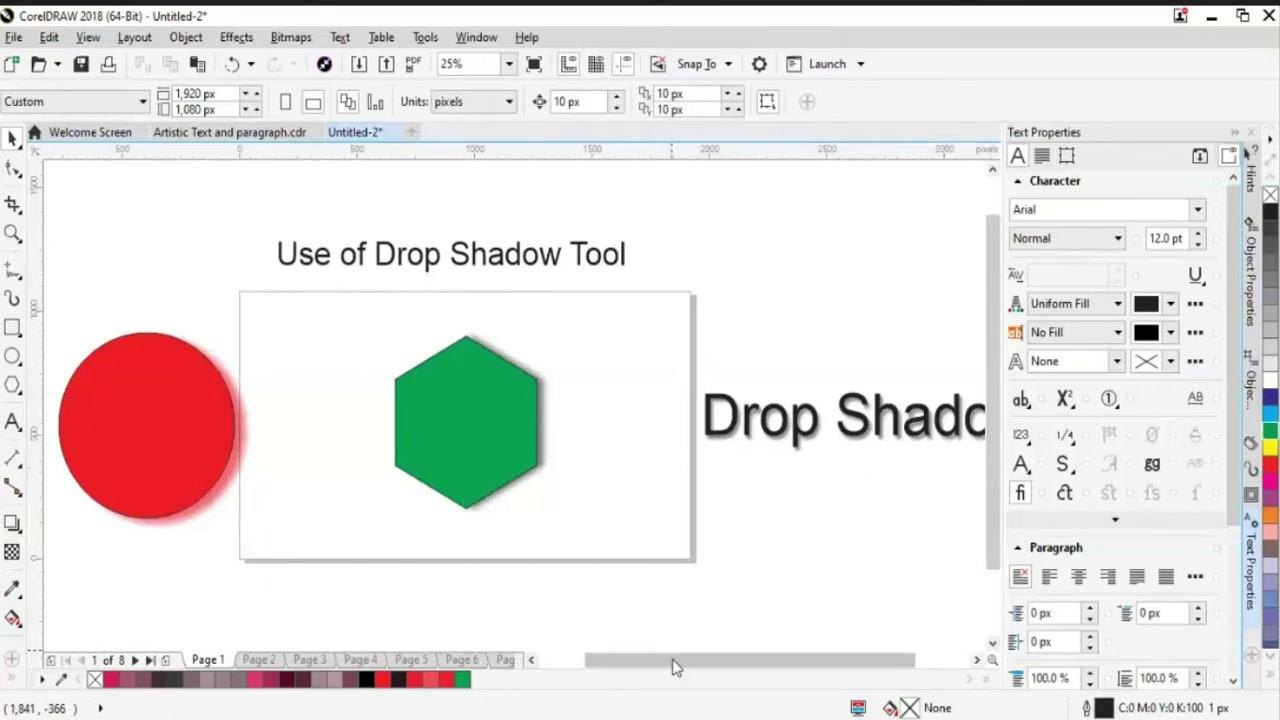
drag(677, 662, 667, 662)
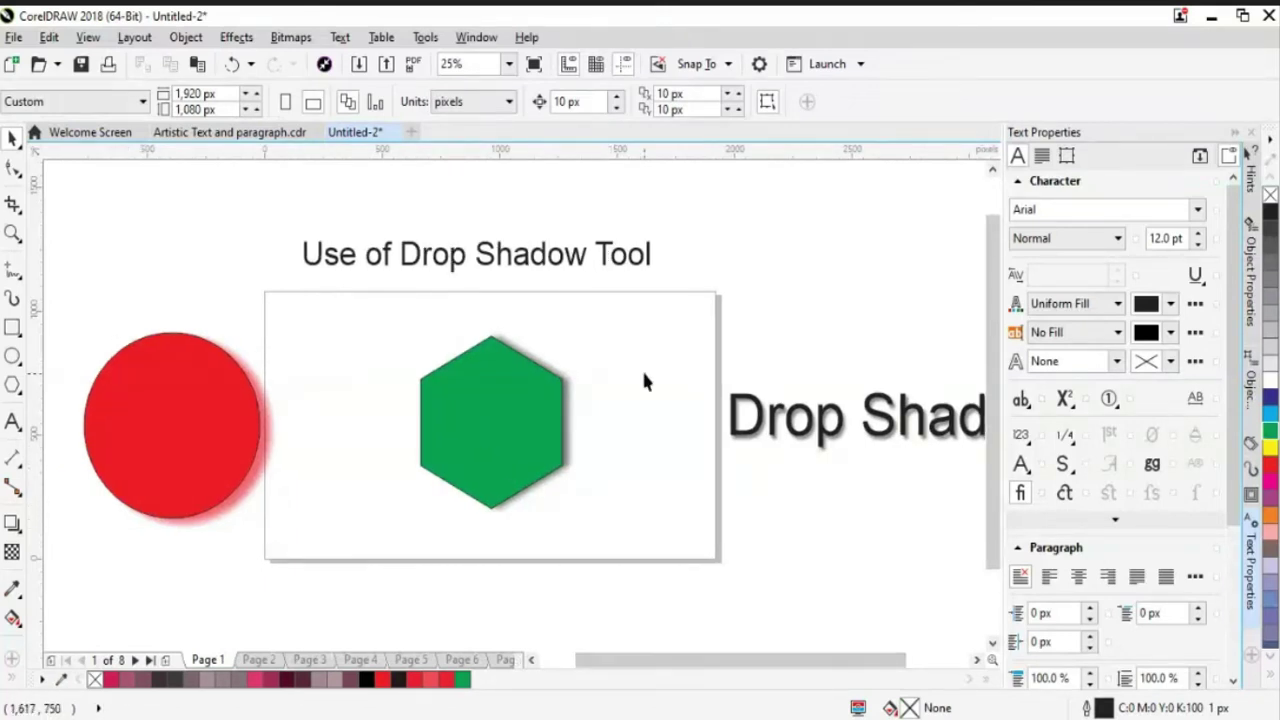
click(516, 462)
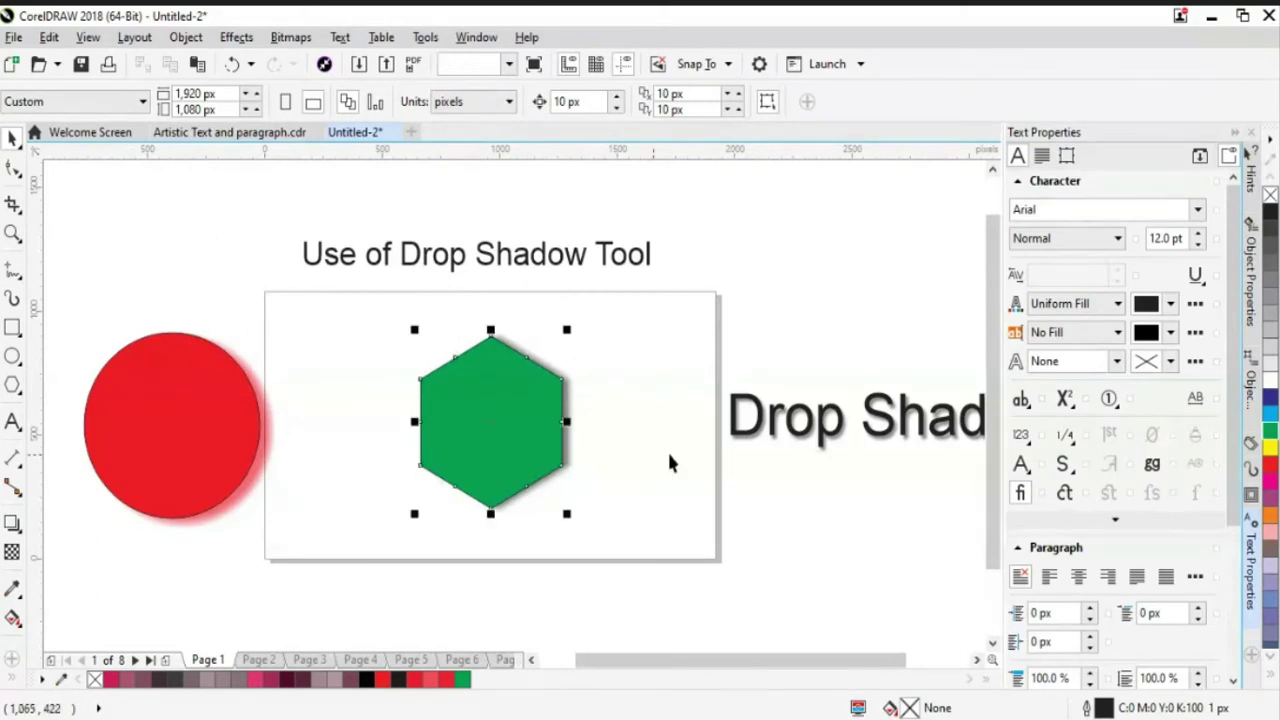
click(13, 522)
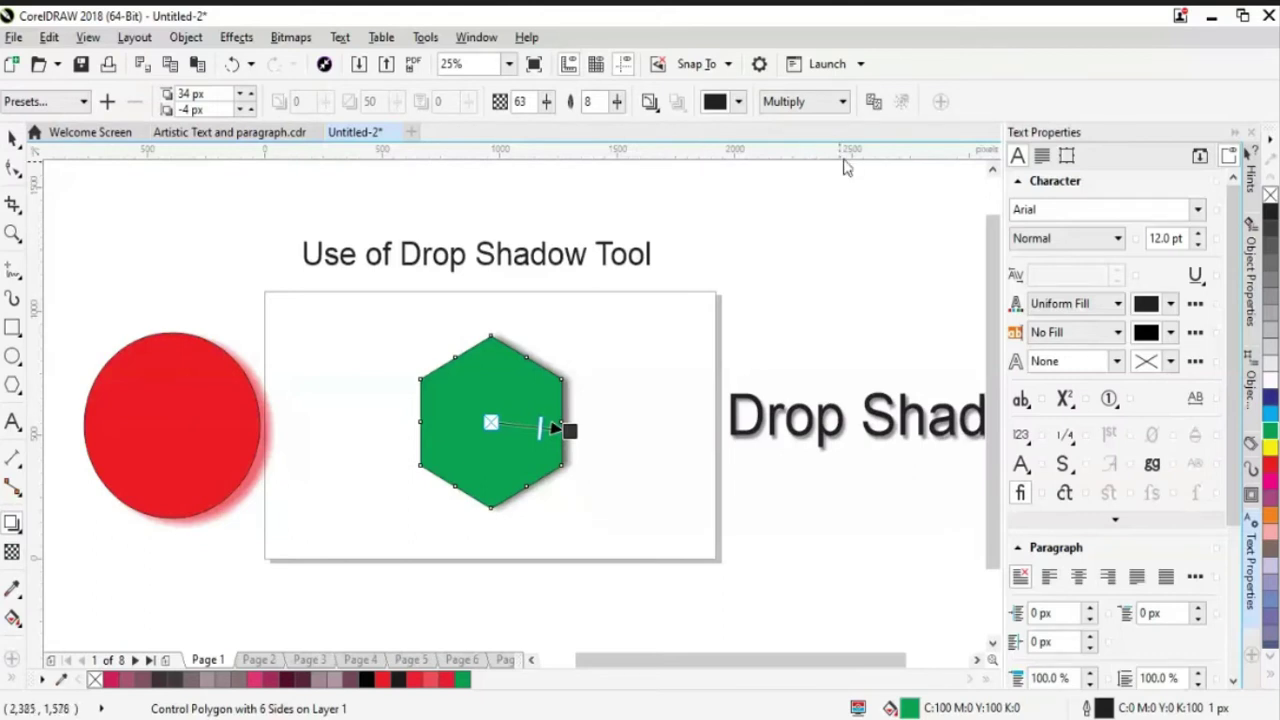
click(873, 101)
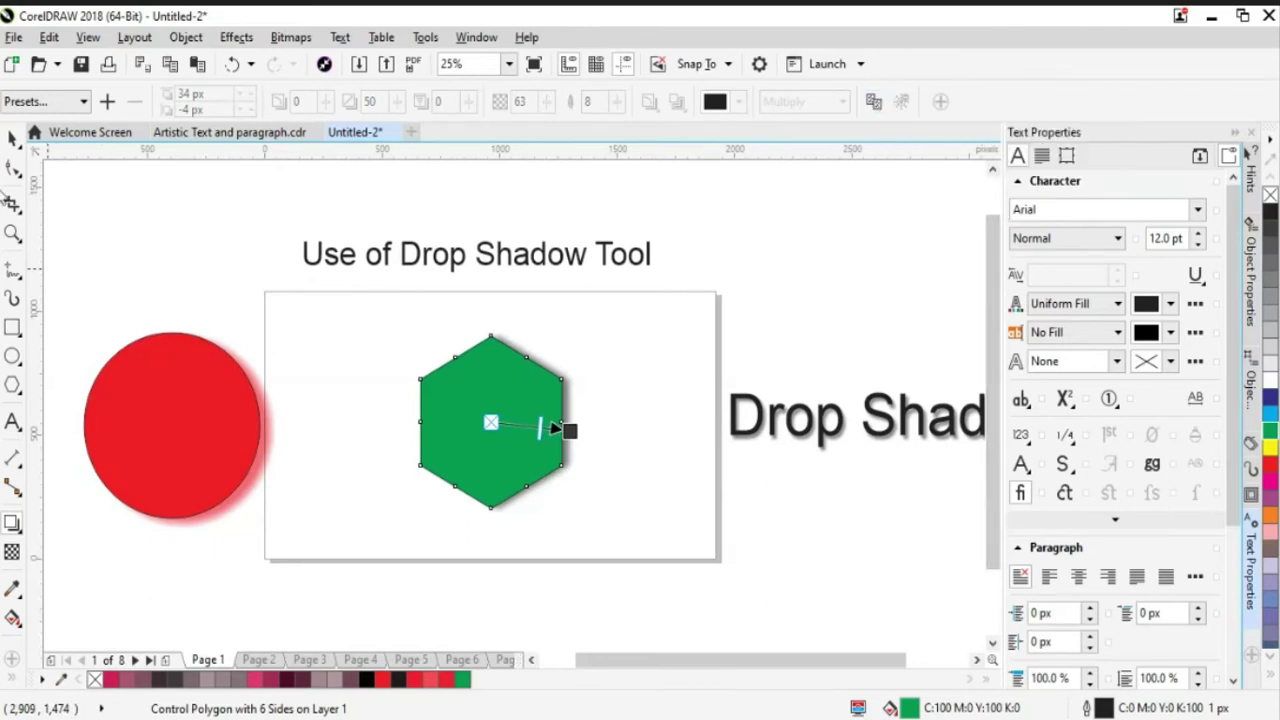
click(13, 137)
click(101, 215)
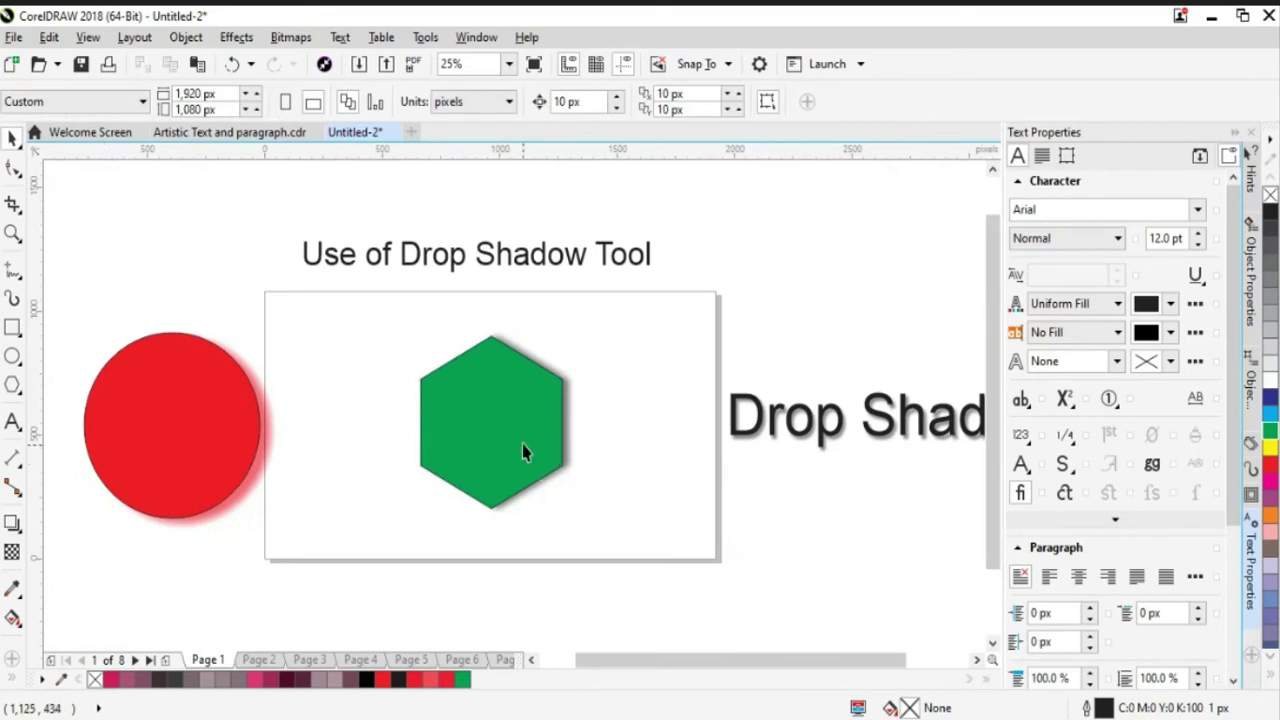
Move the hexagon together with its shadow to the left part of the page.
drag(523, 452, 498, 440)
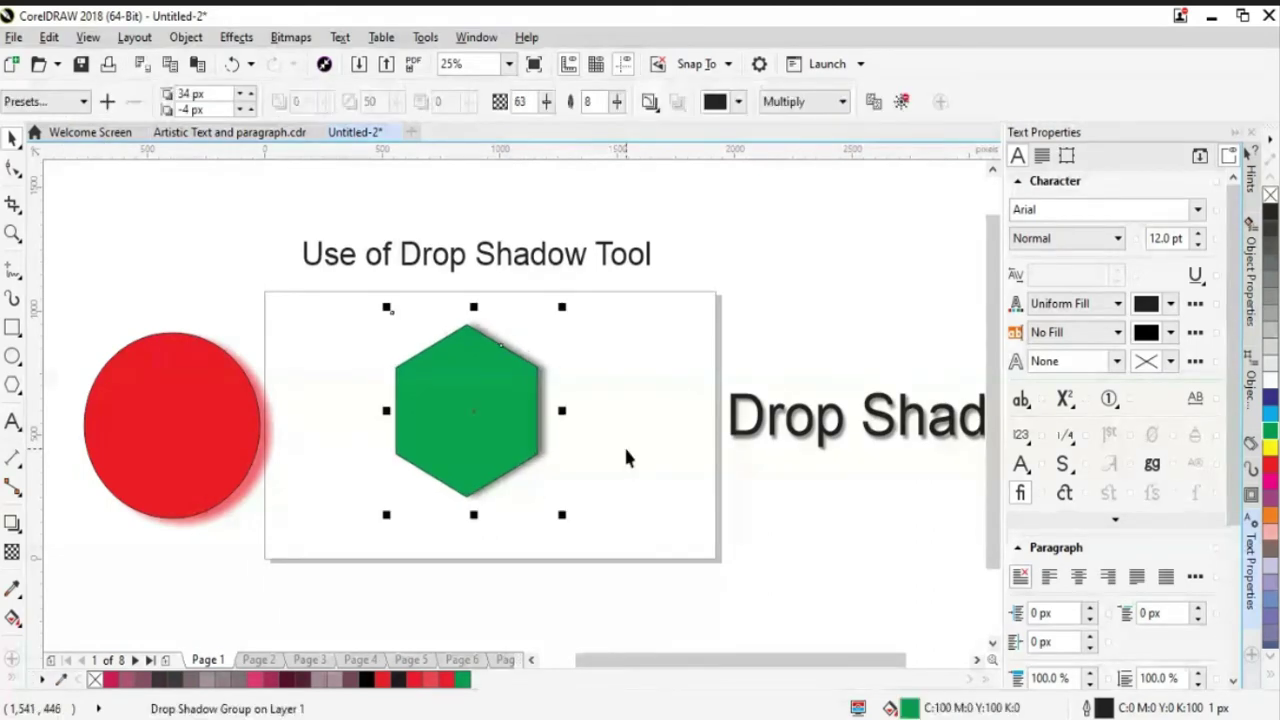
key(ctrl+z)
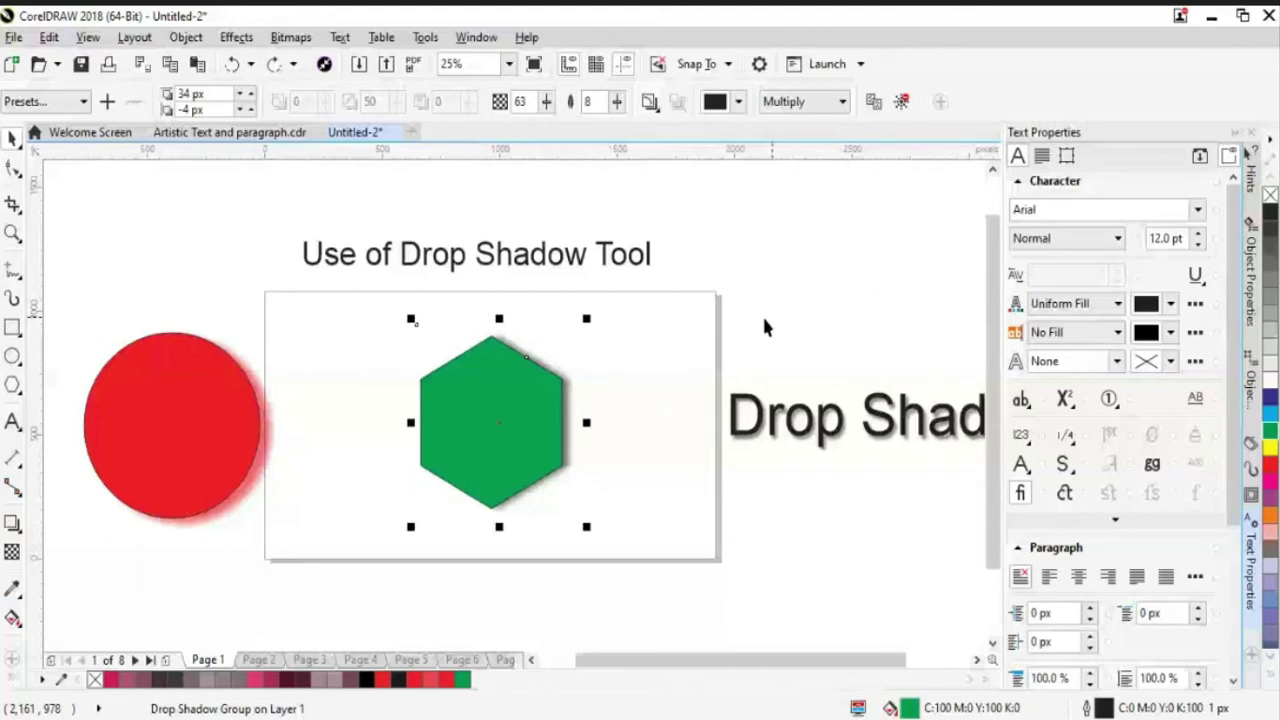
click(663, 429)
drag(486, 443, 413, 436)
click(531, 465)
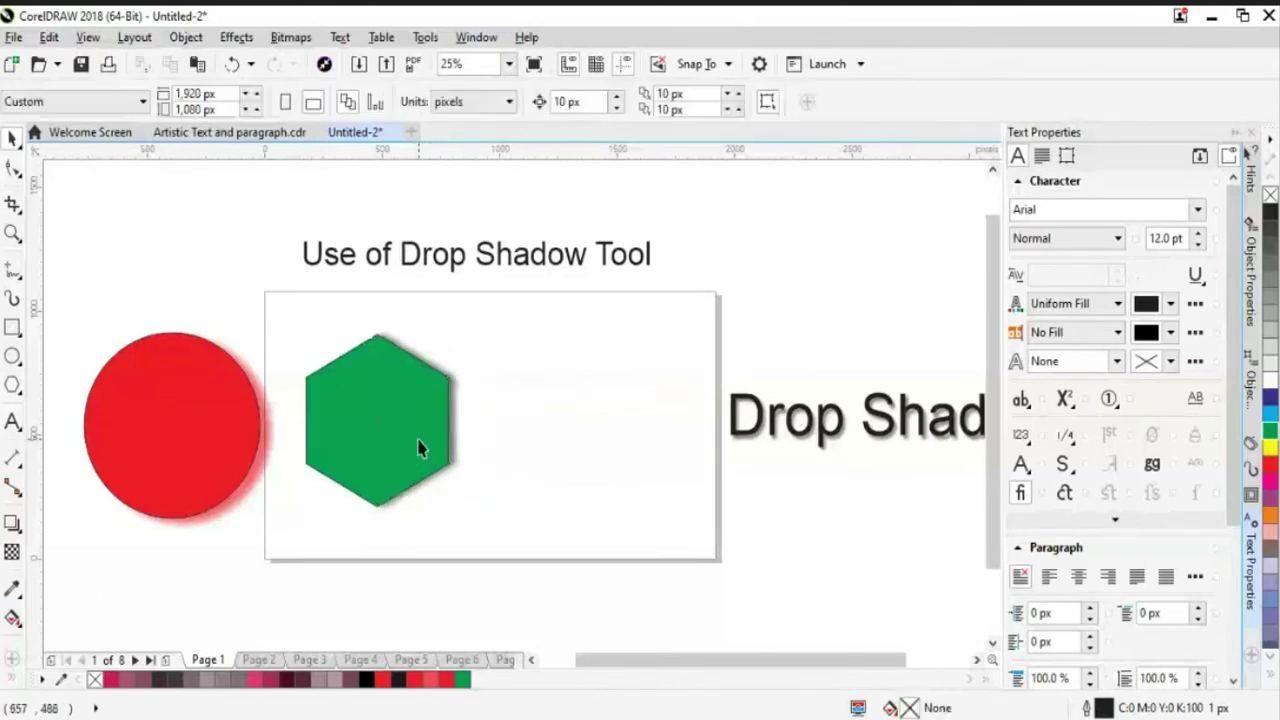
Draw a seven-sided polygon about 624 by 608 px in the right part of the page.
click(13, 385)
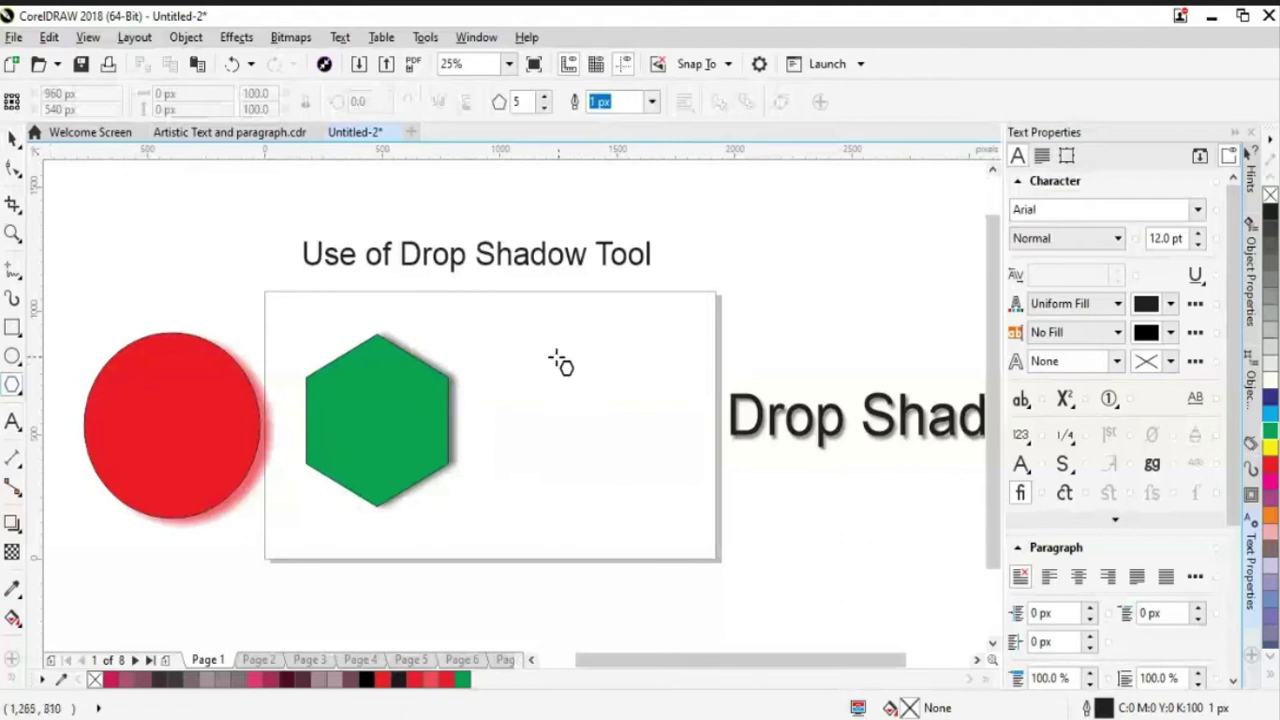
drag(536, 343, 690, 498)
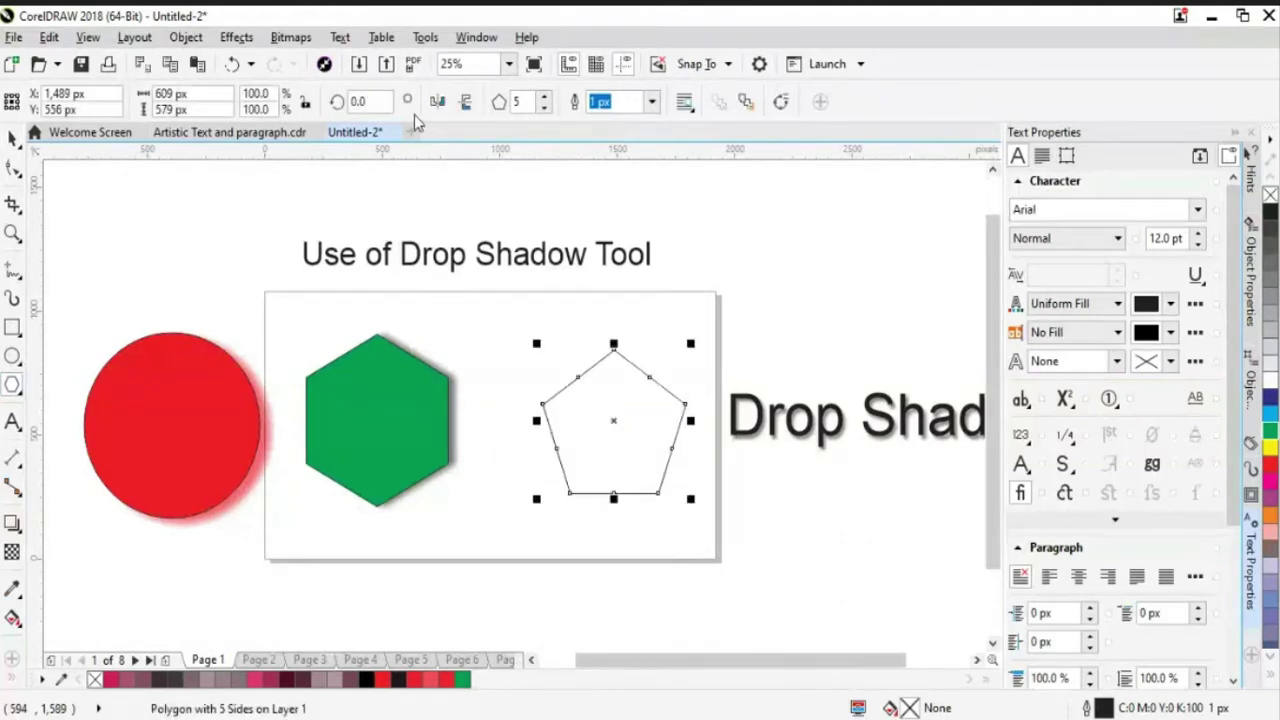
click(545, 97)
click(545, 97)
key(space)
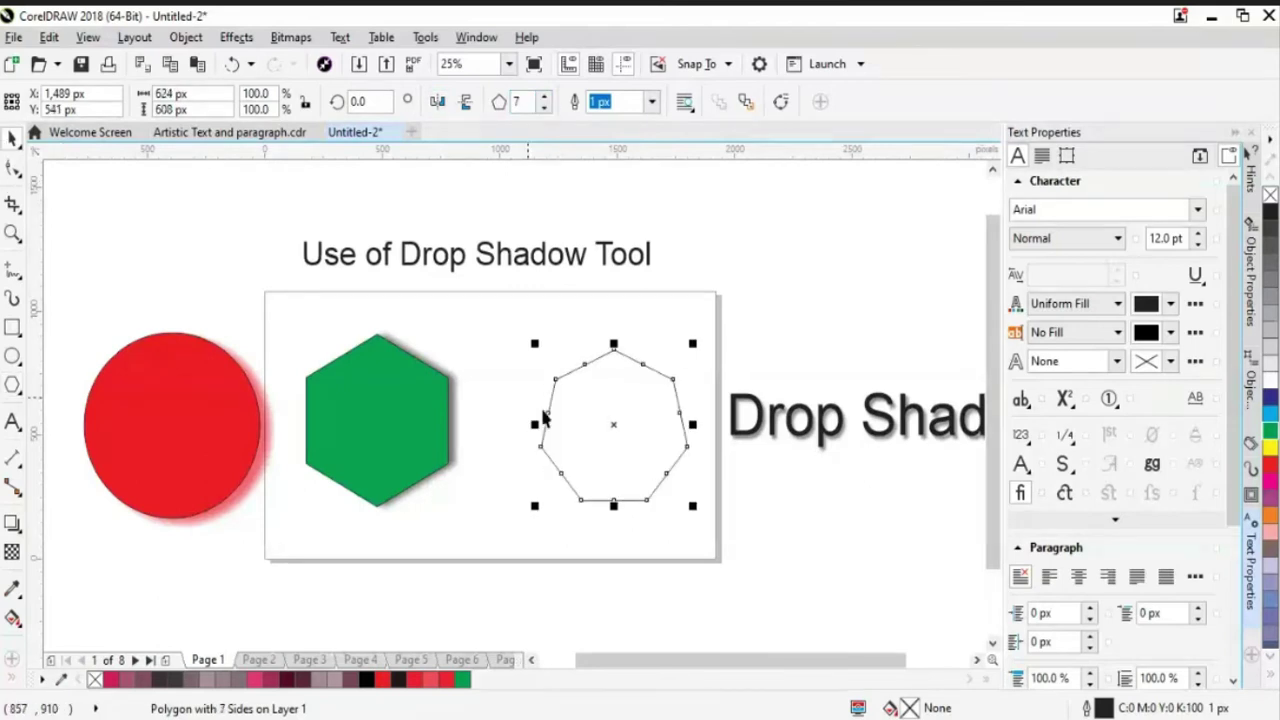
Move the heptagon a little toward the hexagon and fill it with green.
drag(605, 427, 568, 417)
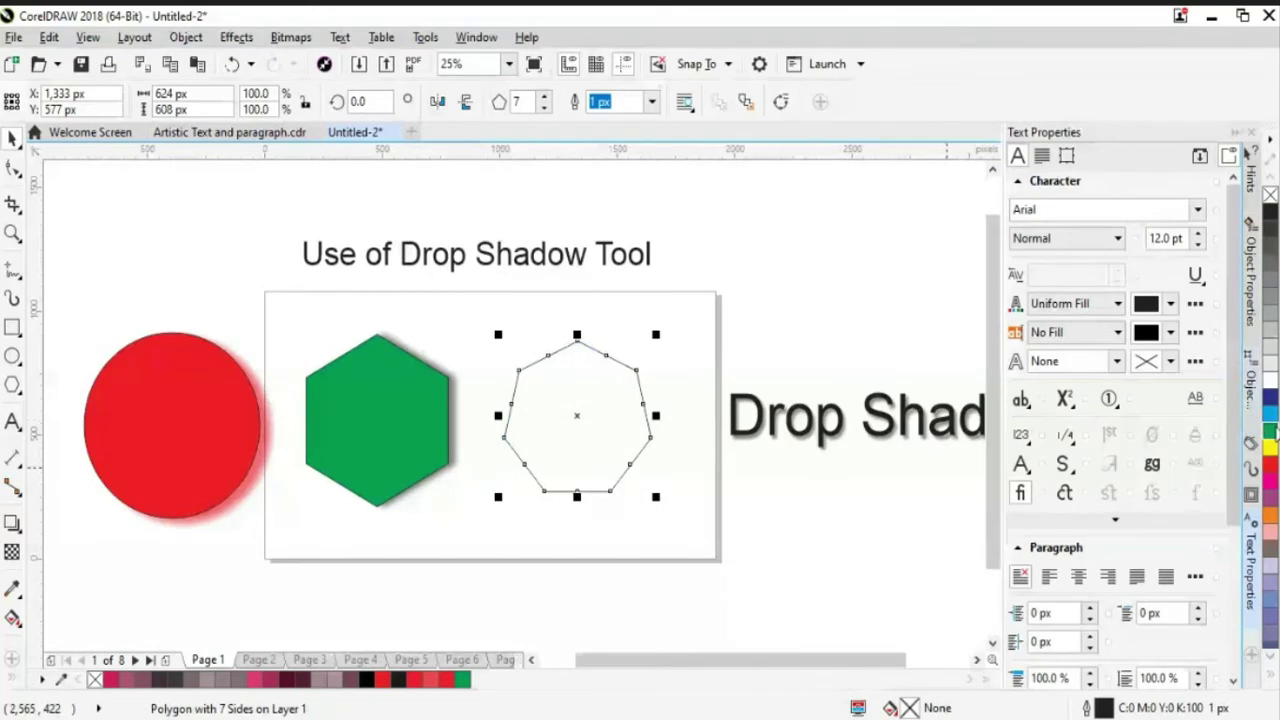
click(1272, 431)
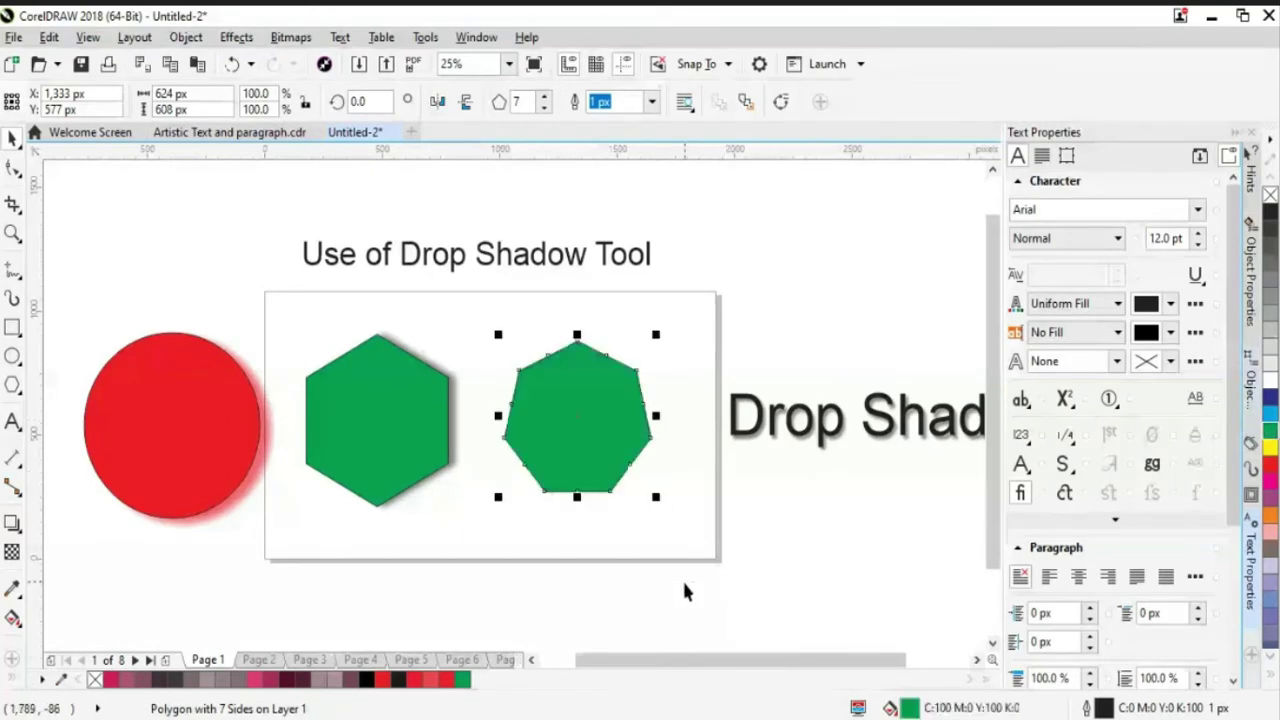
click(684, 584)
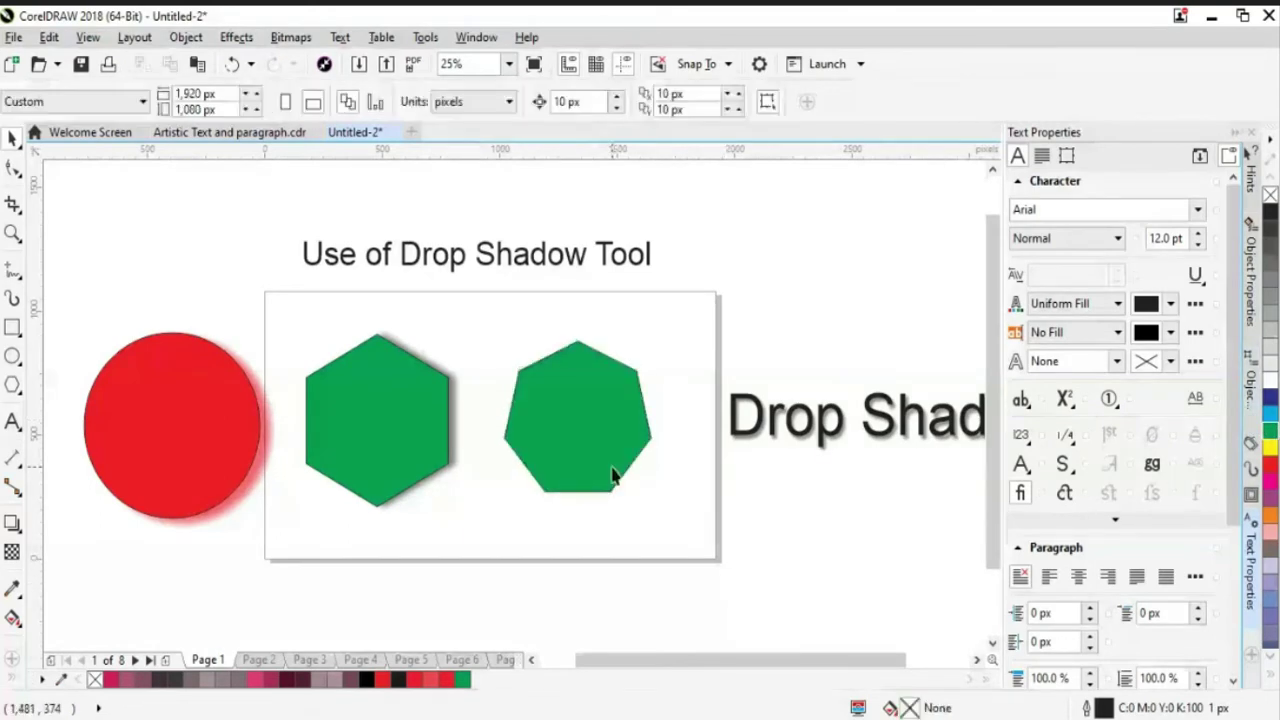
Duplicate the green heptagon, shift the copy slightly to the right and place it behind the original.
click(612, 477)
key(ctrl+d)
key(Return)
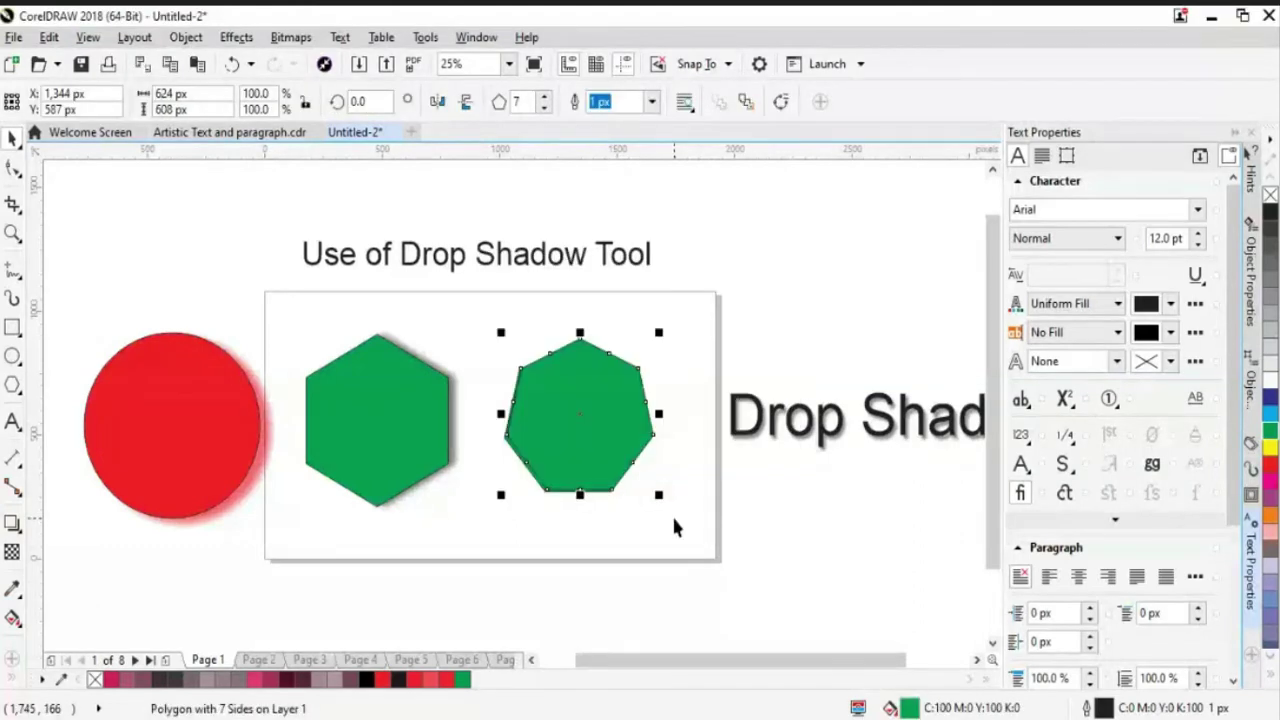
key(Right)
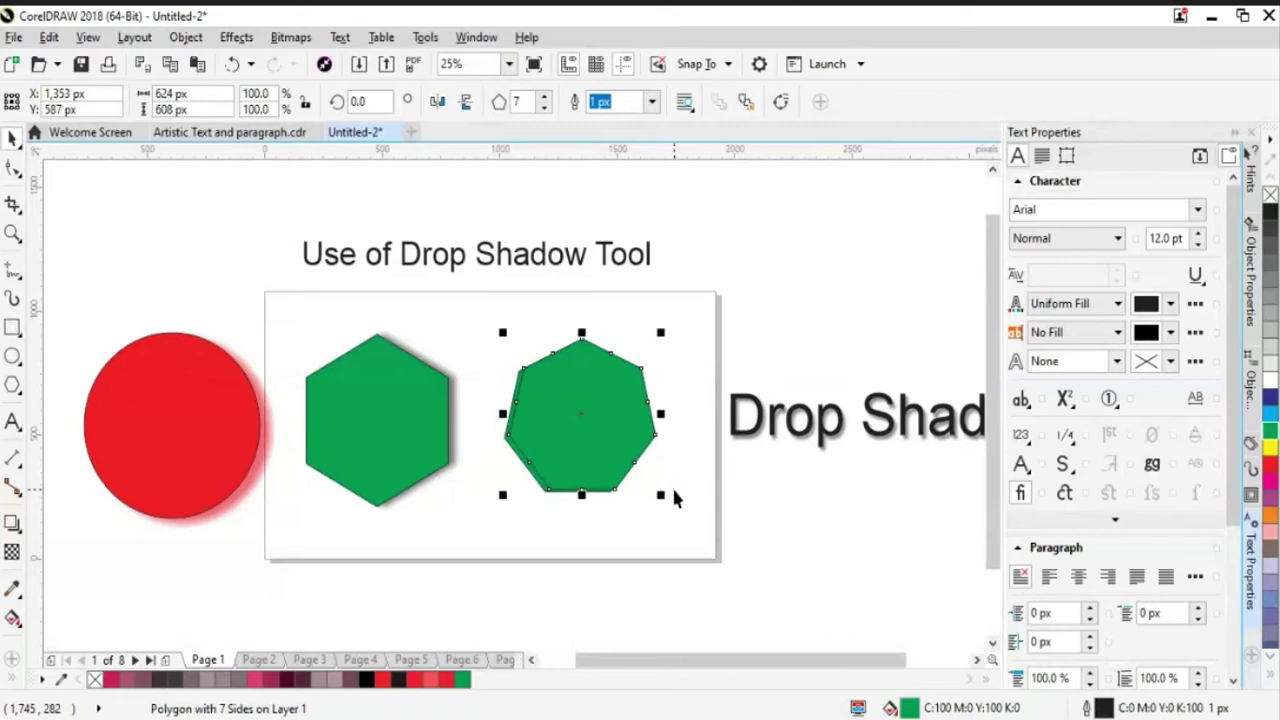
click(673, 497)
click(646, 420)
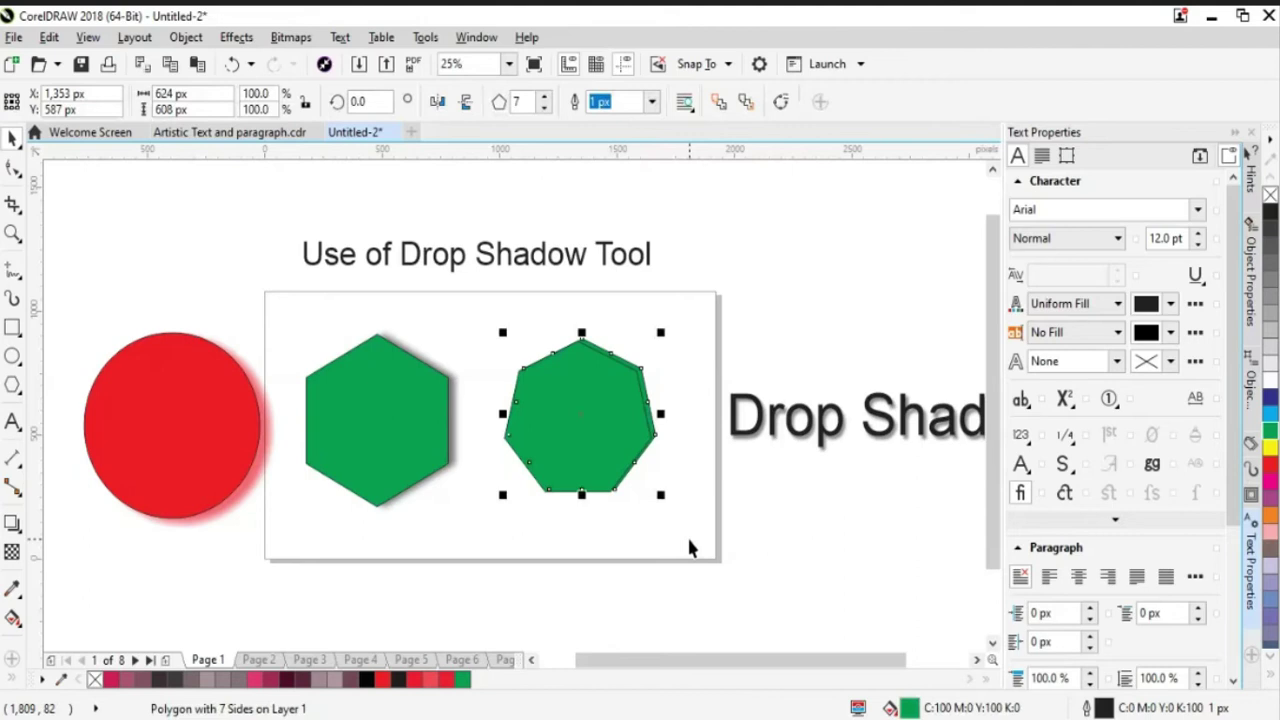
click(688, 547)
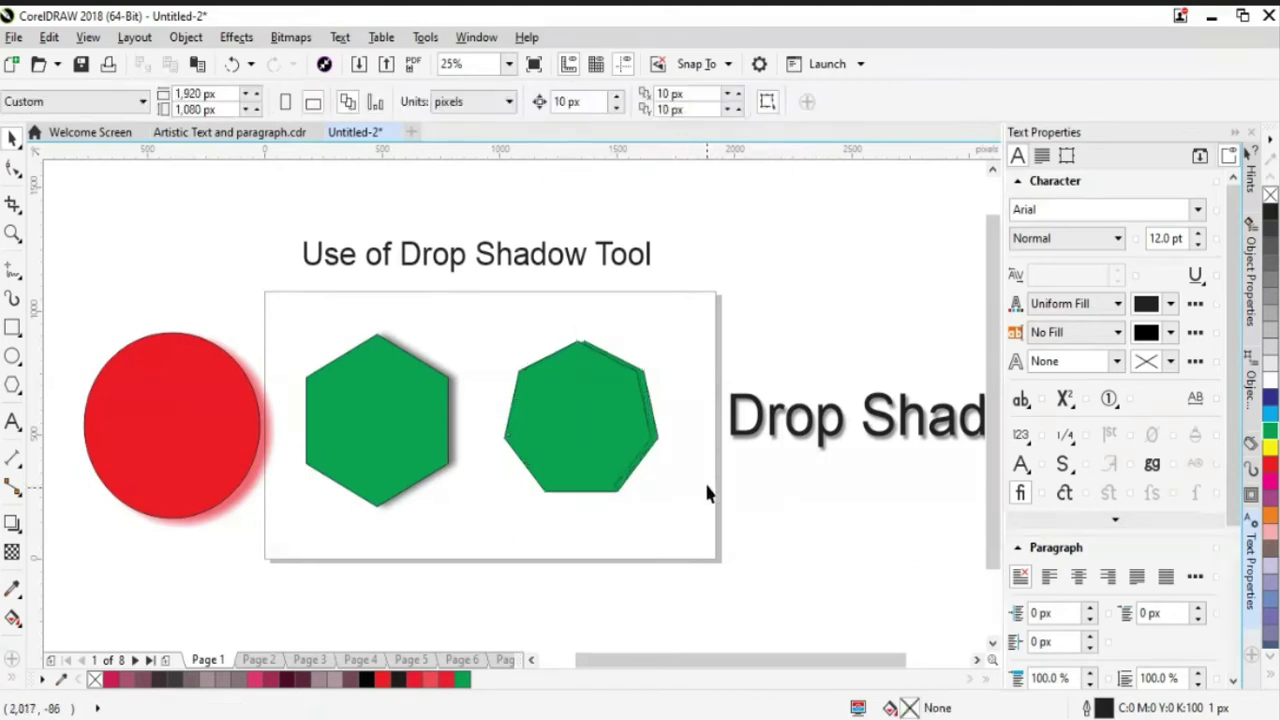
Recolour the rear heptagon with a dark green-grey uniform fill of C 76, M 58, Y 68, K 61.
click(658, 446)
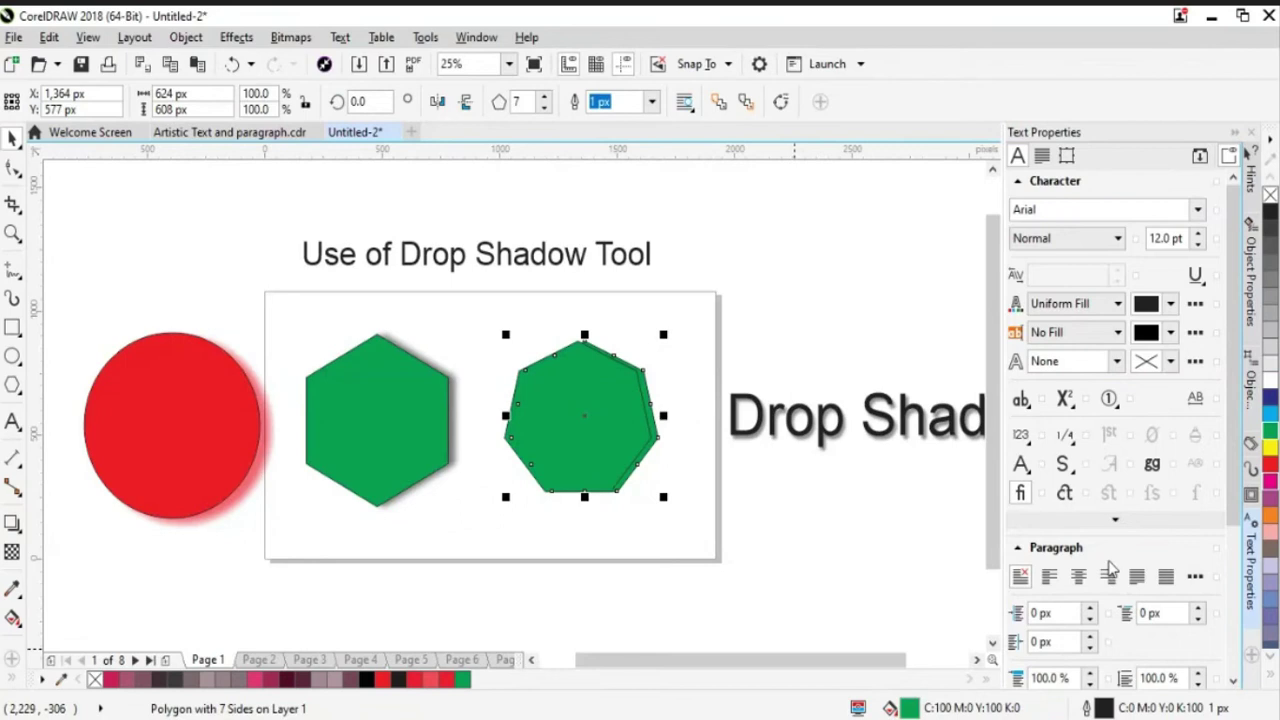
double_click(905, 708)
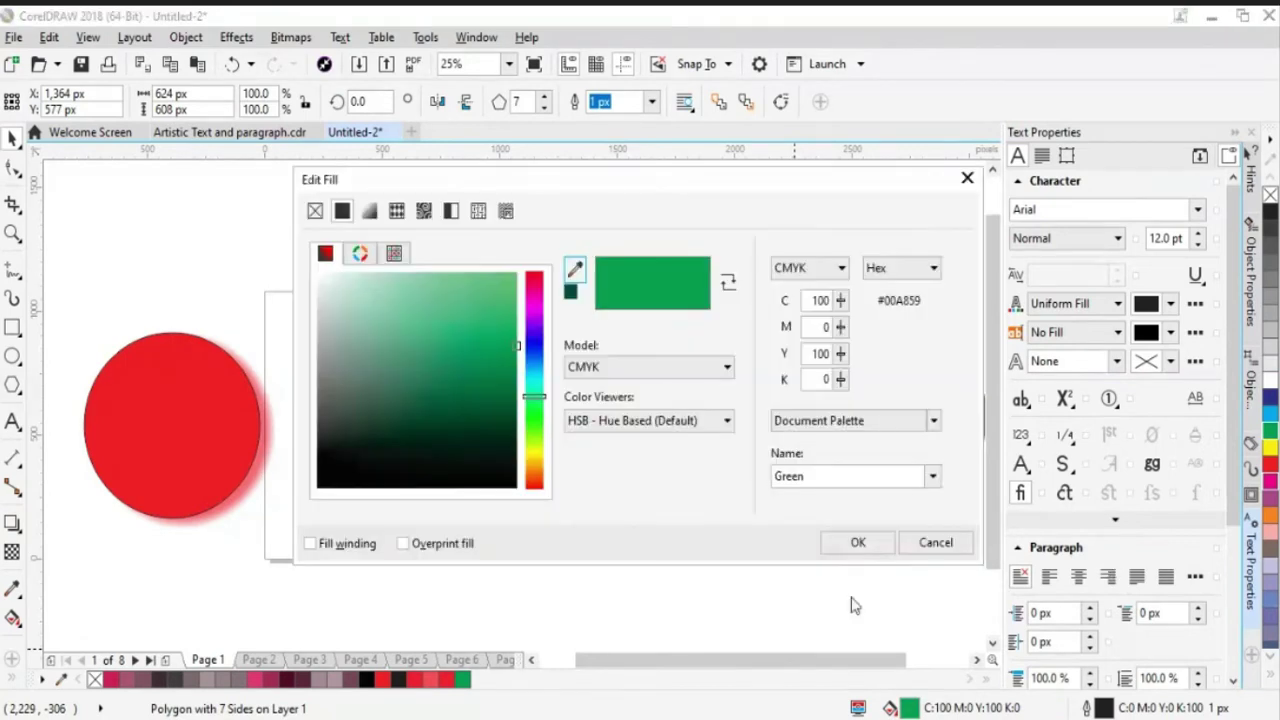
drag(590, 190, 1005, 112)
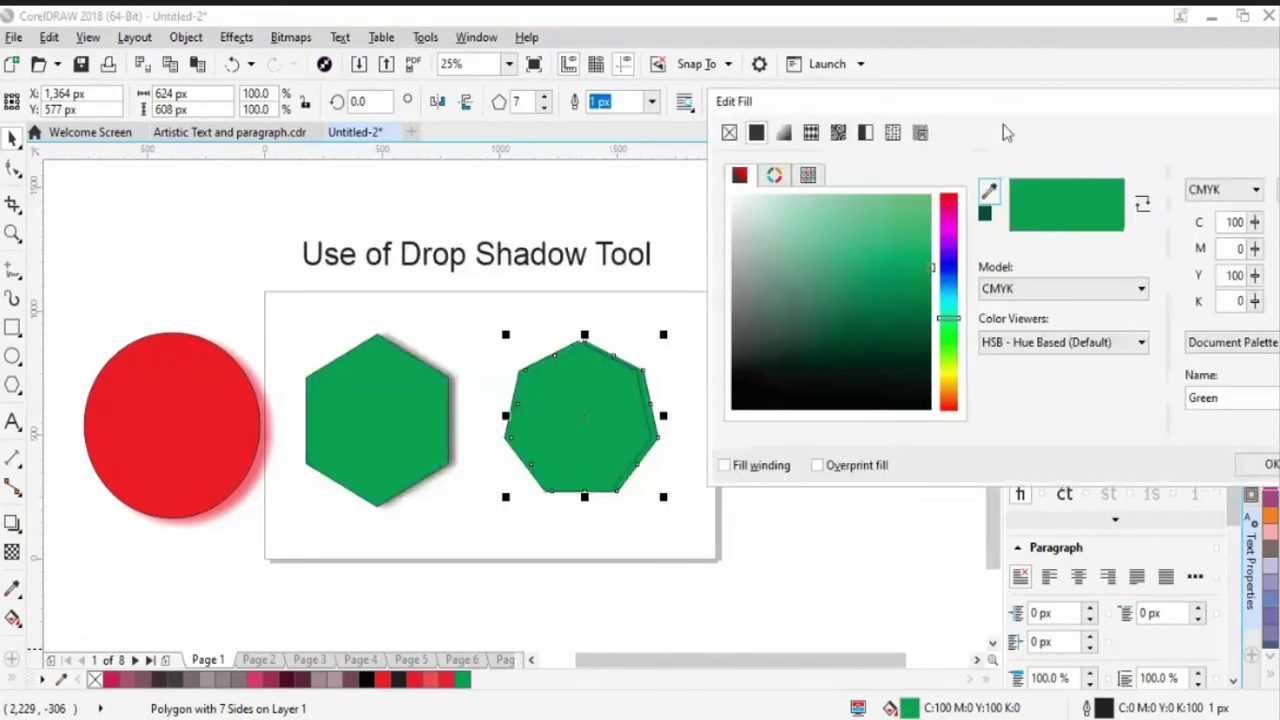
drag(834, 326, 819, 265)
click(800, 284)
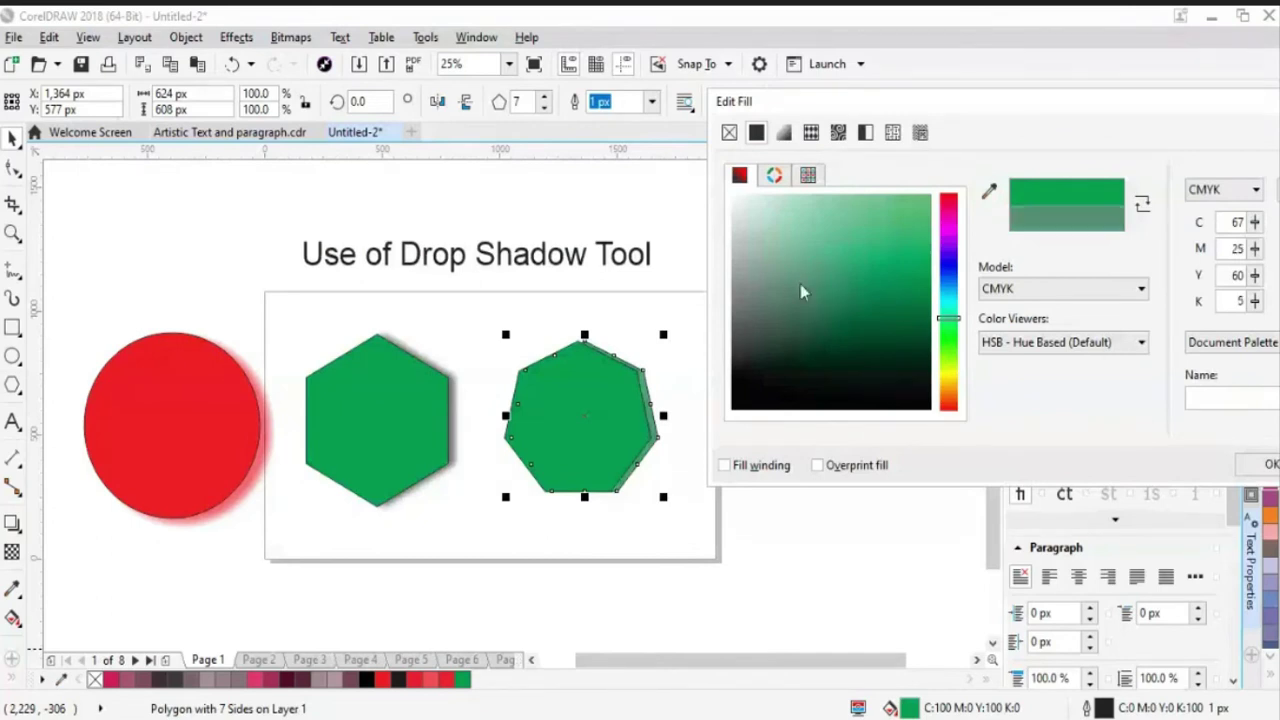
drag(818, 276, 779, 258)
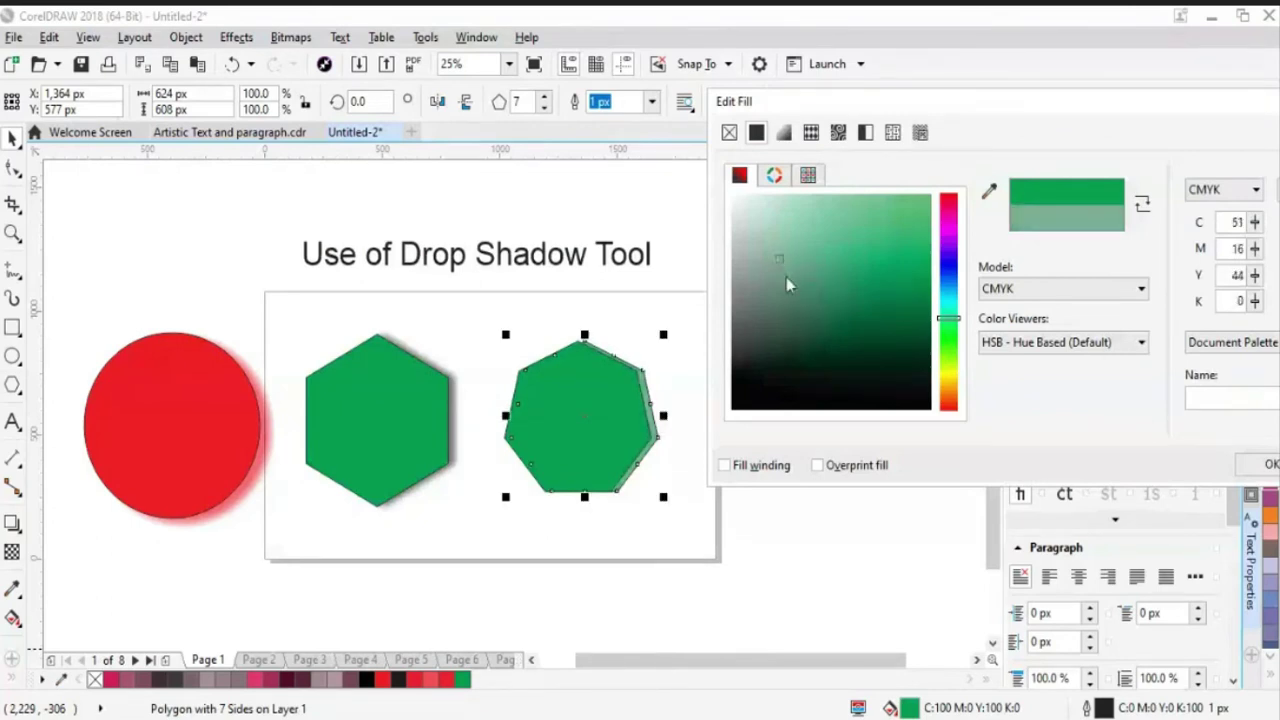
click(774, 270)
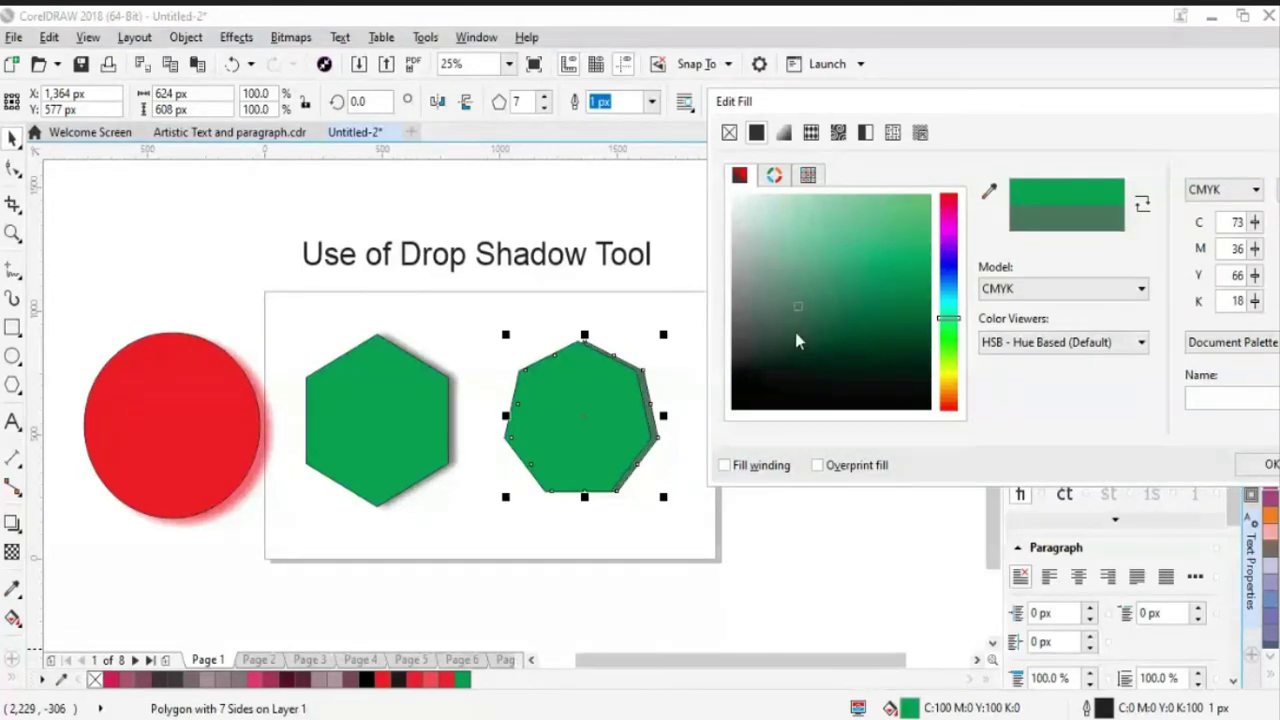
click(763, 358)
mouse_move(763, 359)
mouse_down()
mouse_move(754, 341)
mouse_move(760, 354)
mouse_up()
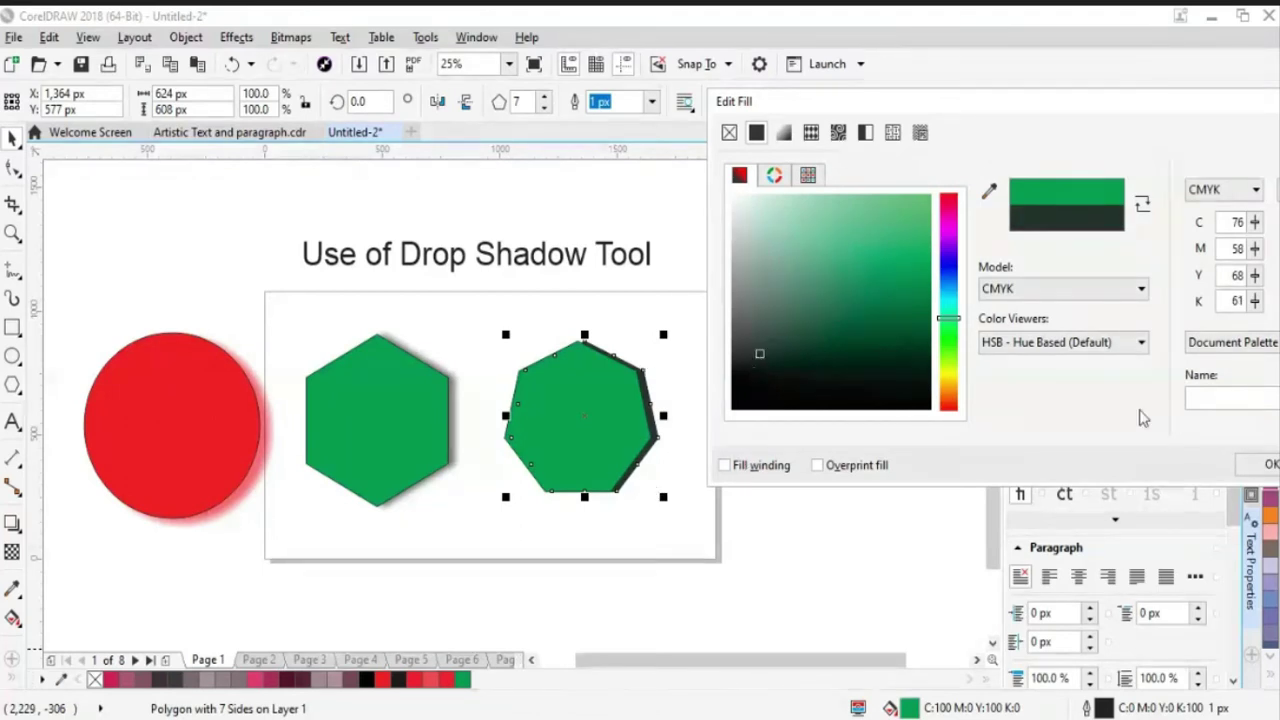
drag(900, 101, 664, 136)
click(1043, 514)
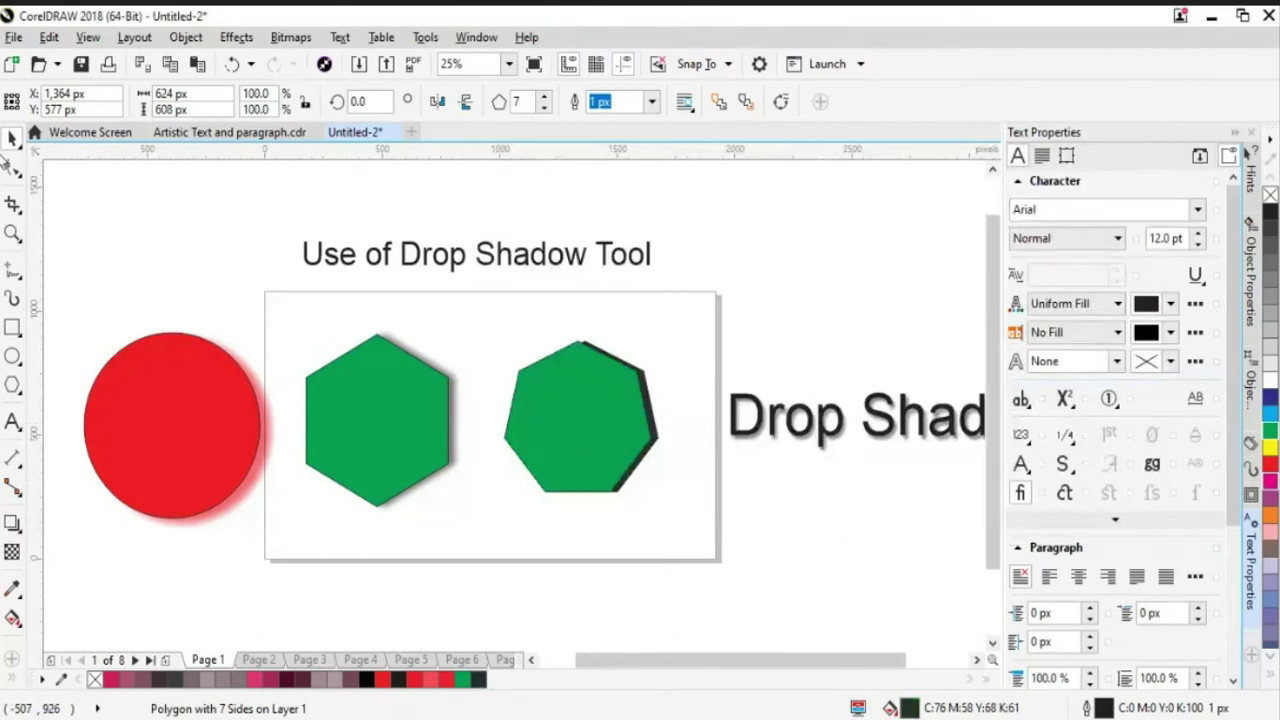
Try skewing the dark rear heptagon vertically, first downward and then upward on its right side.
click(12, 140)
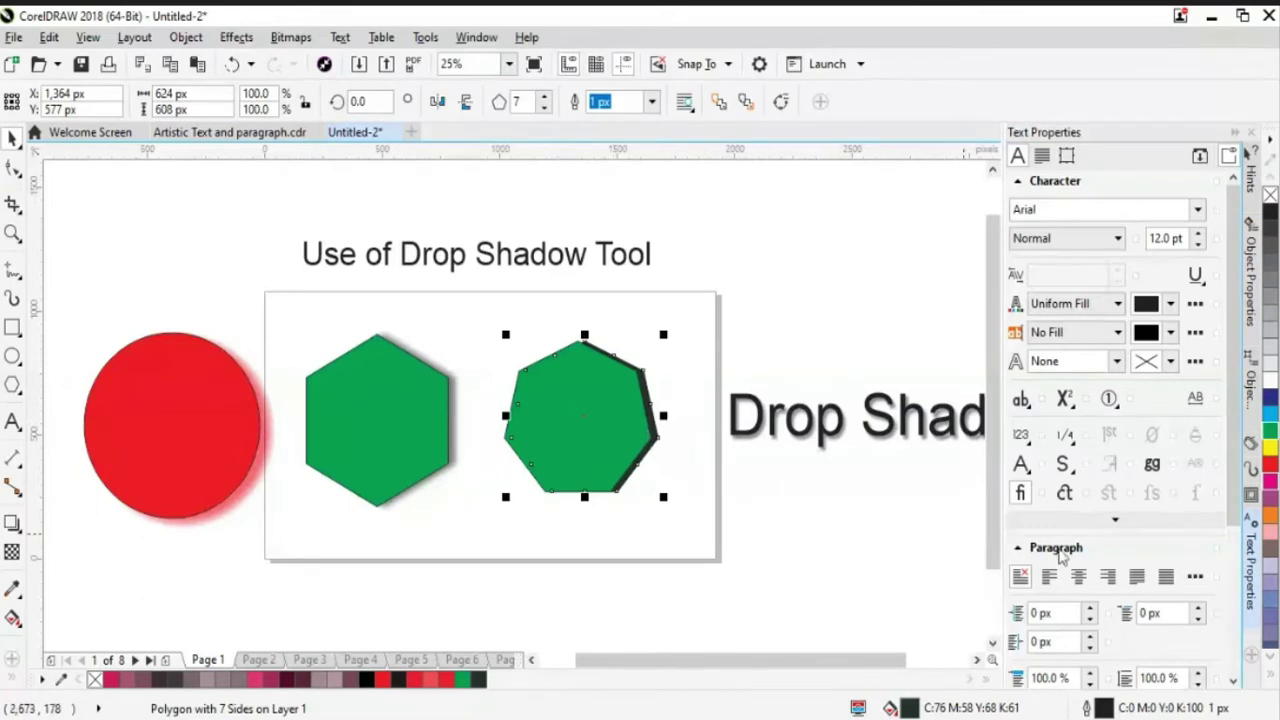
click(662, 425)
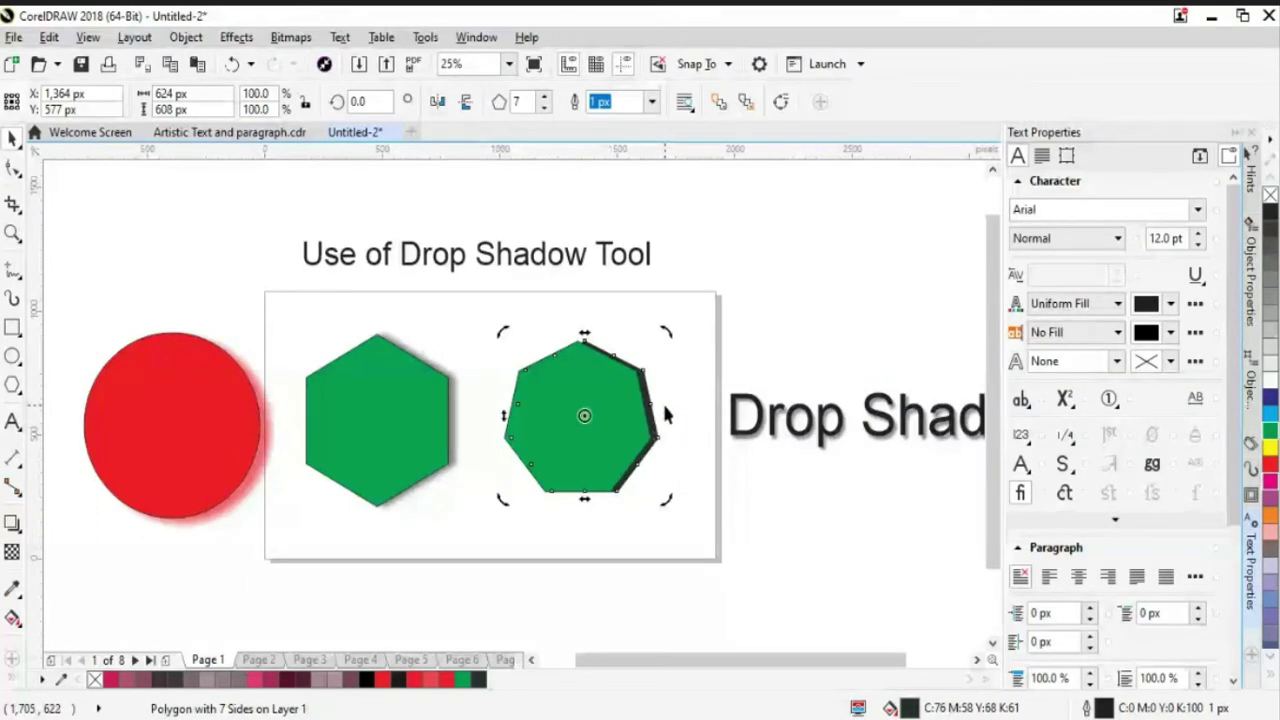
mouse_move(665, 414)
mouse_down()
mouse_move(669, 382)
mouse_move(672, 448)
mouse_move(667, 425)
mouse_up()
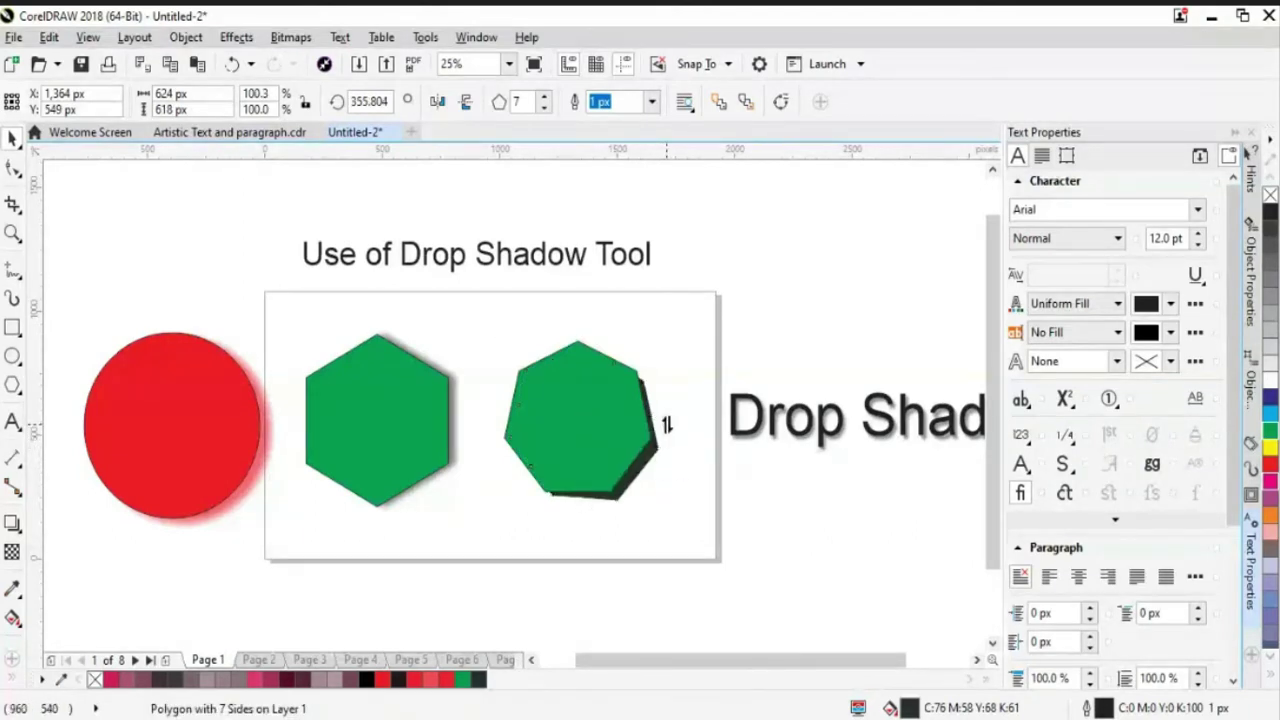
mouse_move(666, 425)
mouse_down()
mouse_move(704, 428)
mouse_move(703, 394)
mouse_up()
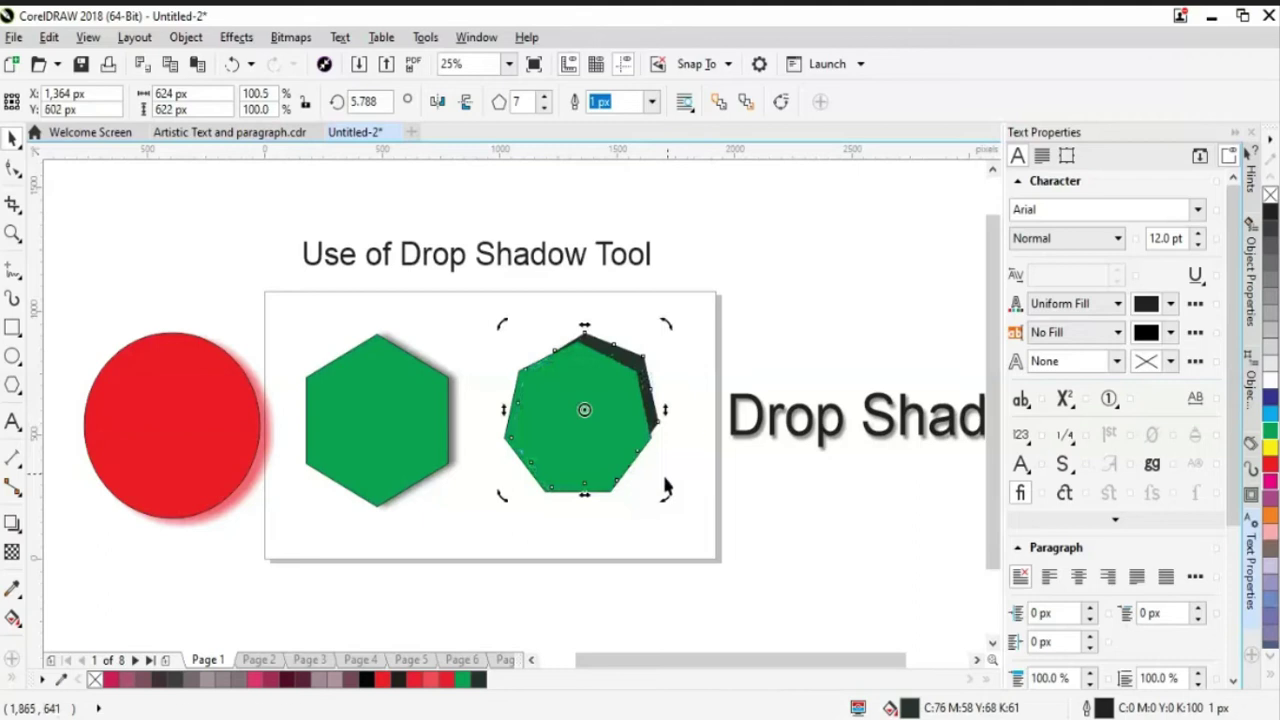
click(646, 357)
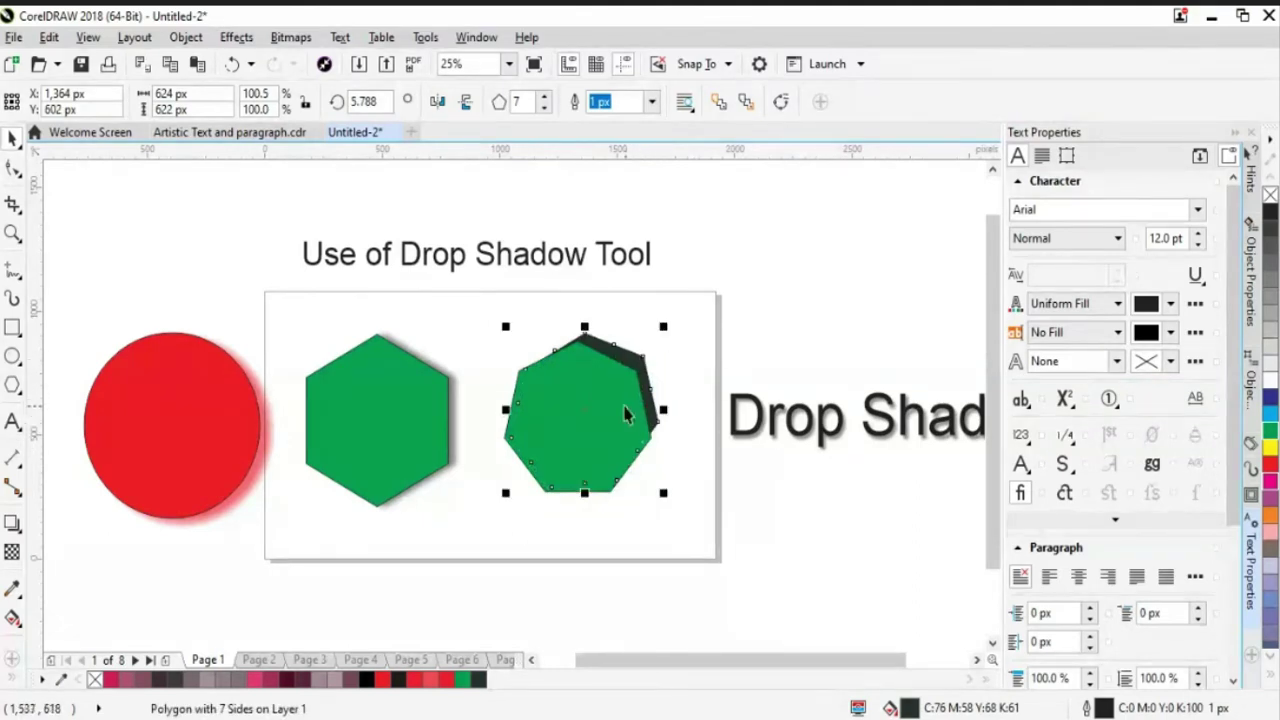
Skew the dark rear heptagon slightly downward on its right side, to a height of about 611 px.
click(578, 414)
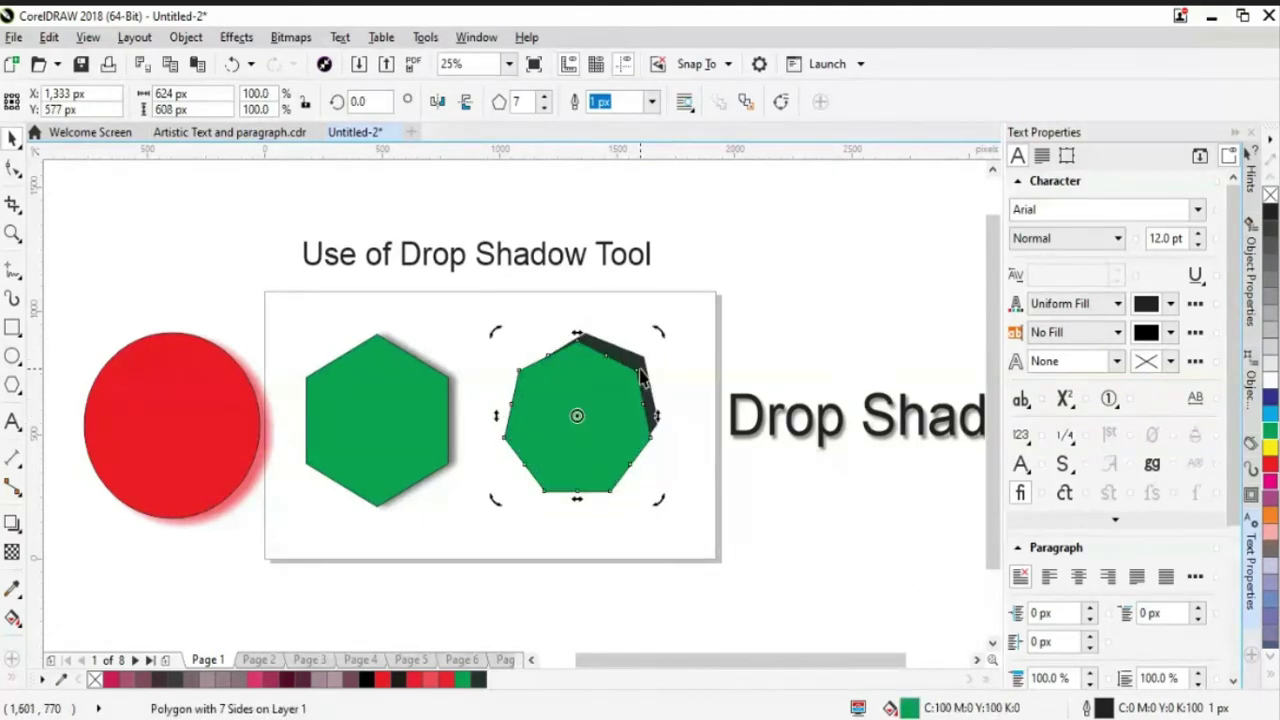
mouse_move(660, 413)
mouse_down()
mouse_move(683, 420)
mouse_move(663, 443)
mouse_move(677, 420)
mouse_move(666, 418)
mouse_up()
click(577, 414)
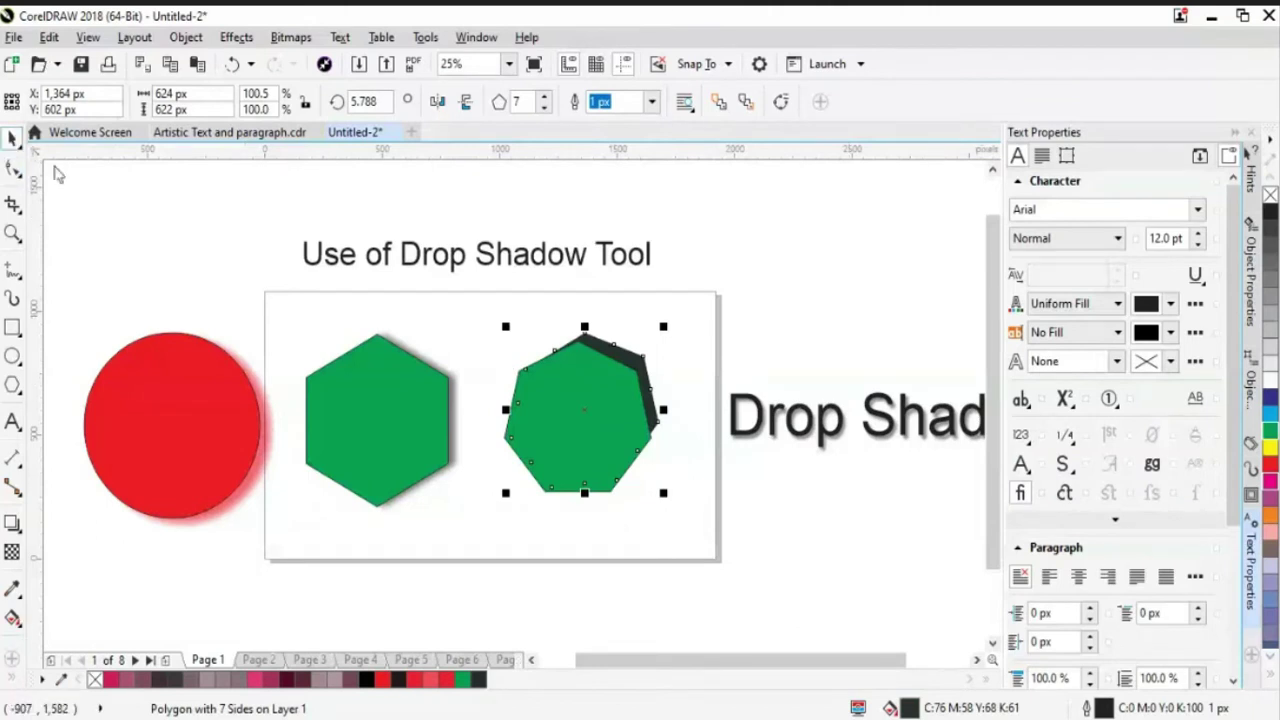
click(124, 196)
click(577, 410)
click(638, 356)
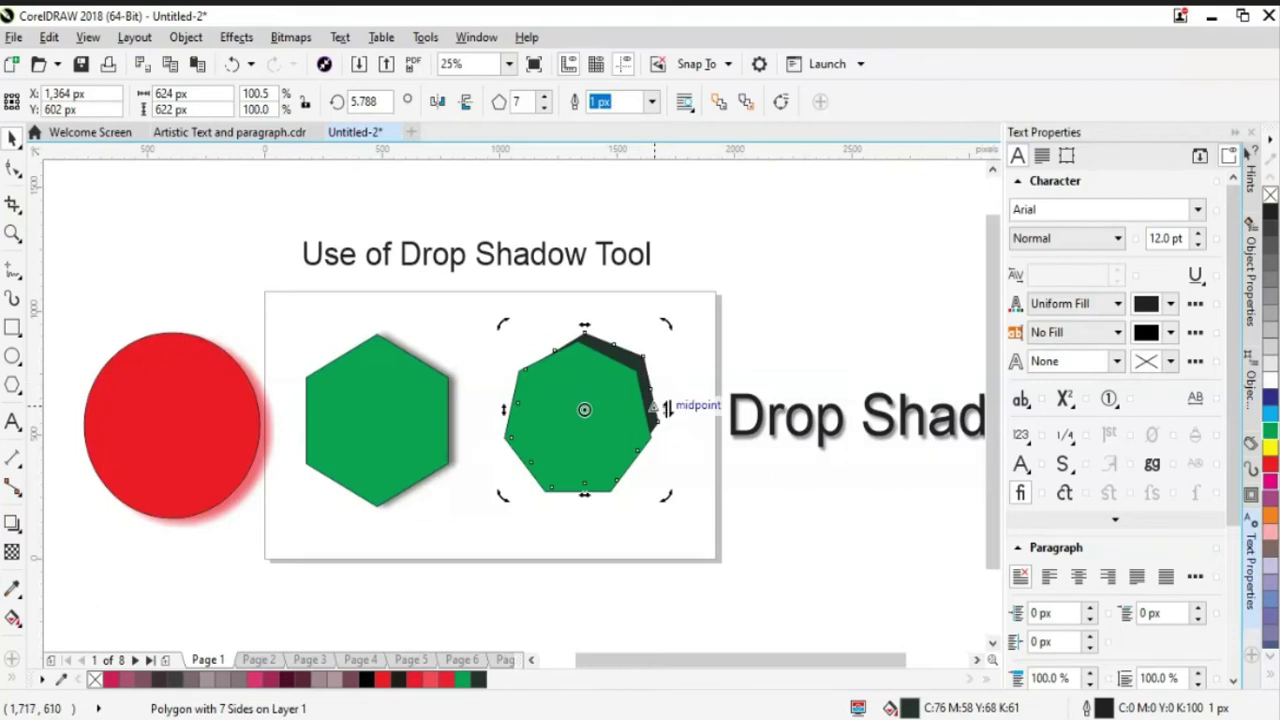
click(319, 567)
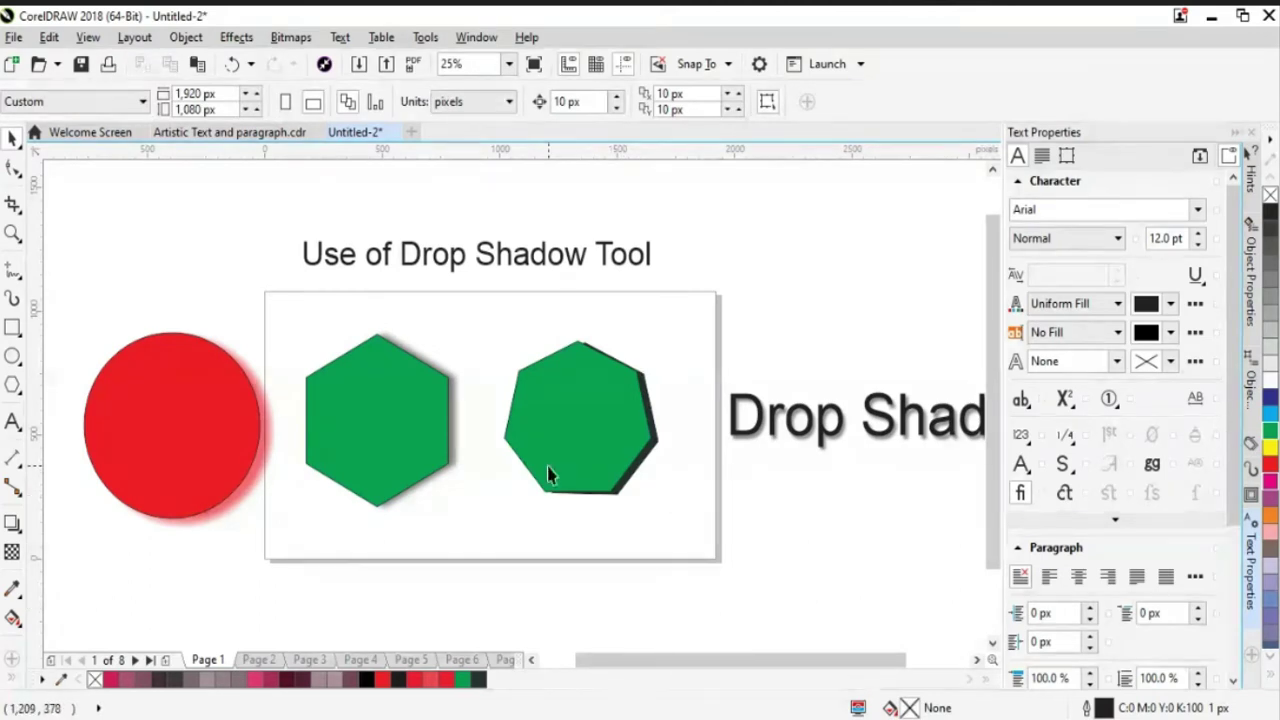
click(608, 470)
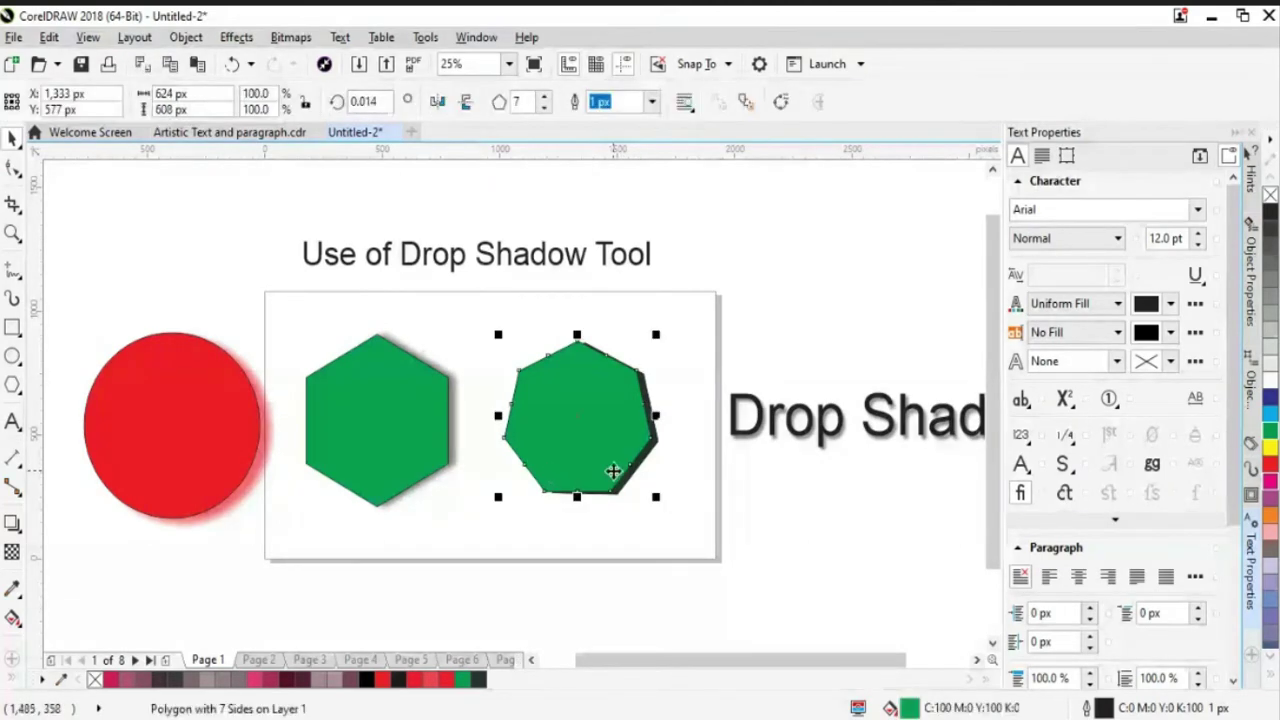
click(665, 448)
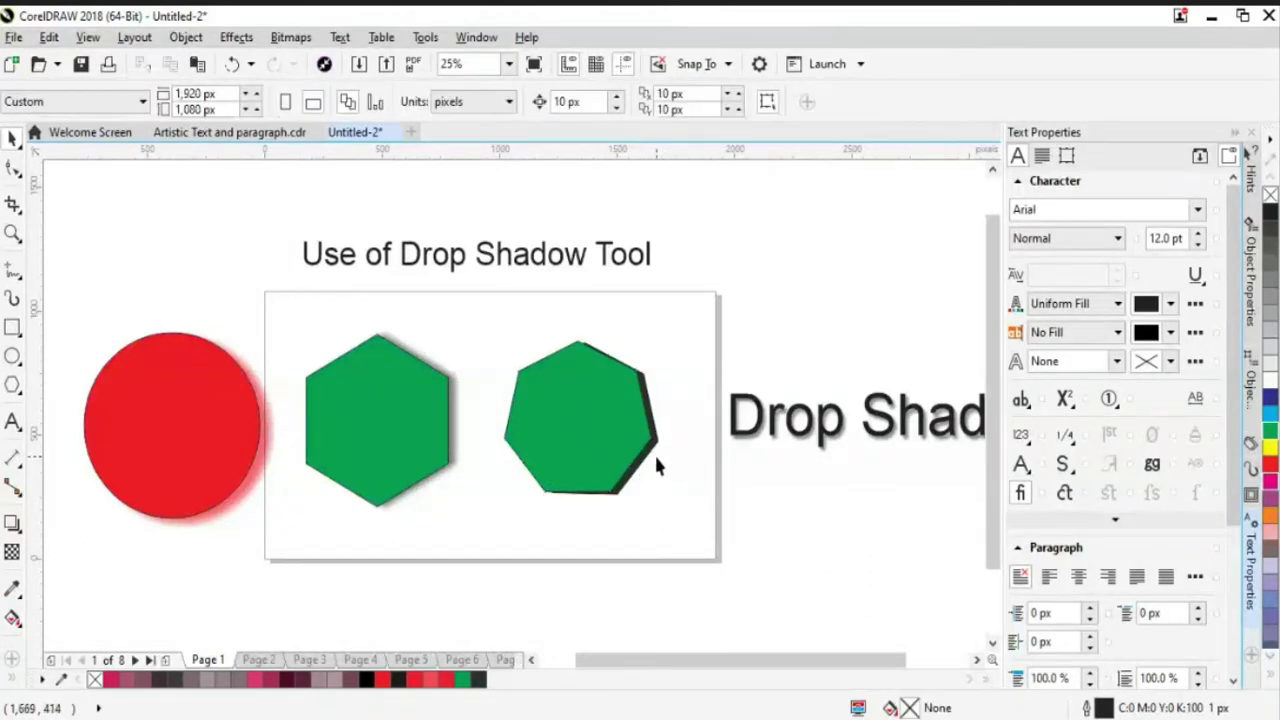
click(652, 456)
click(695, 470)
click(658, 432)
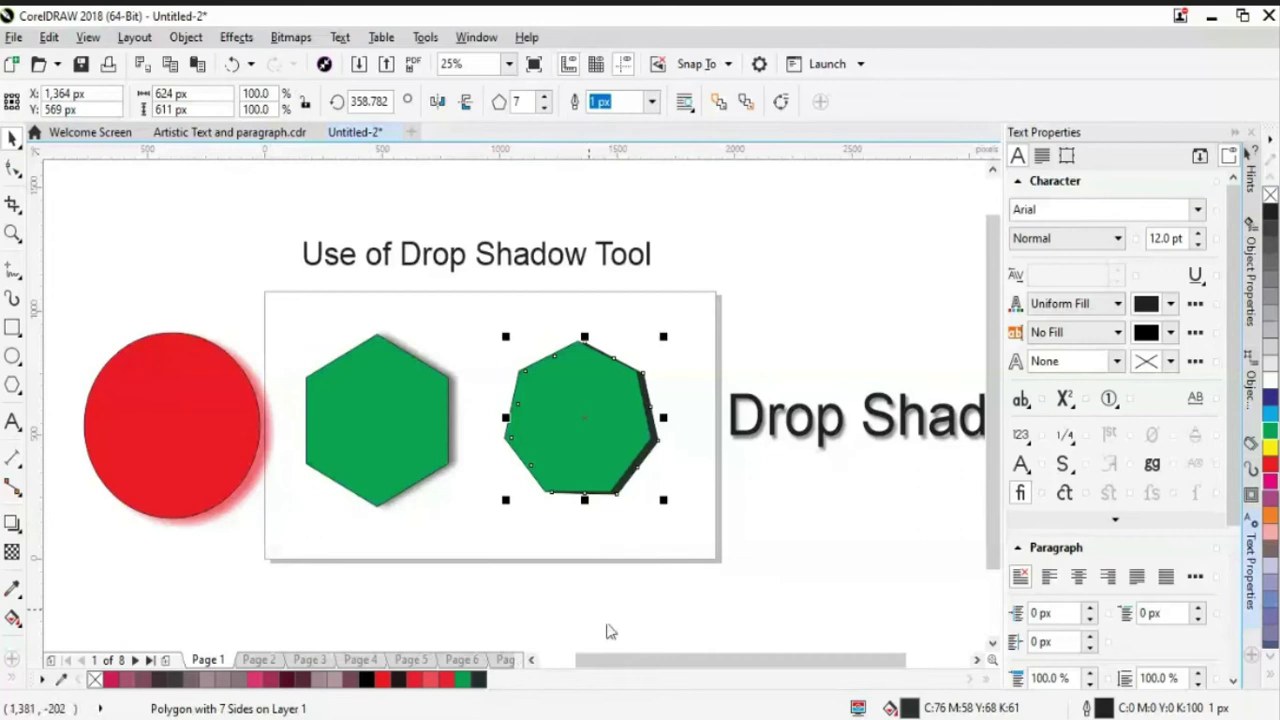
Place the Drop Shadow text below the page under the two polygons and deselect it.
click(832, 471)
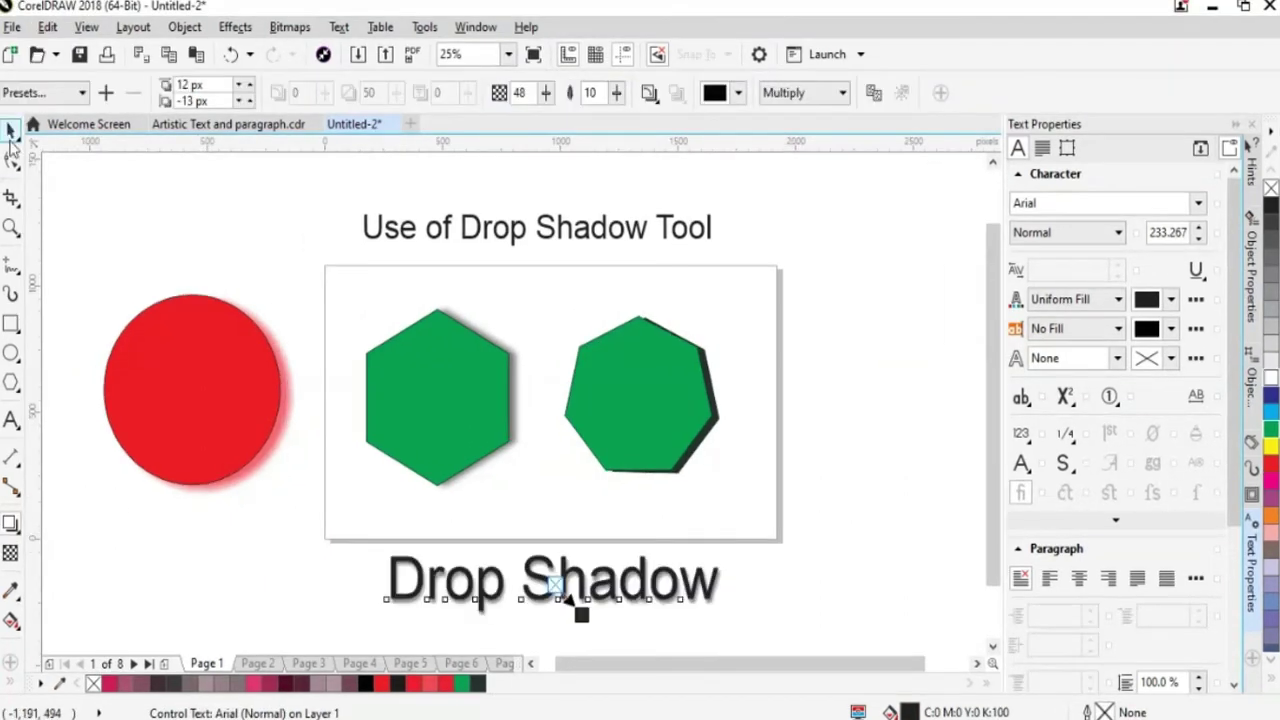
click(11, 130)
click(966, 537)
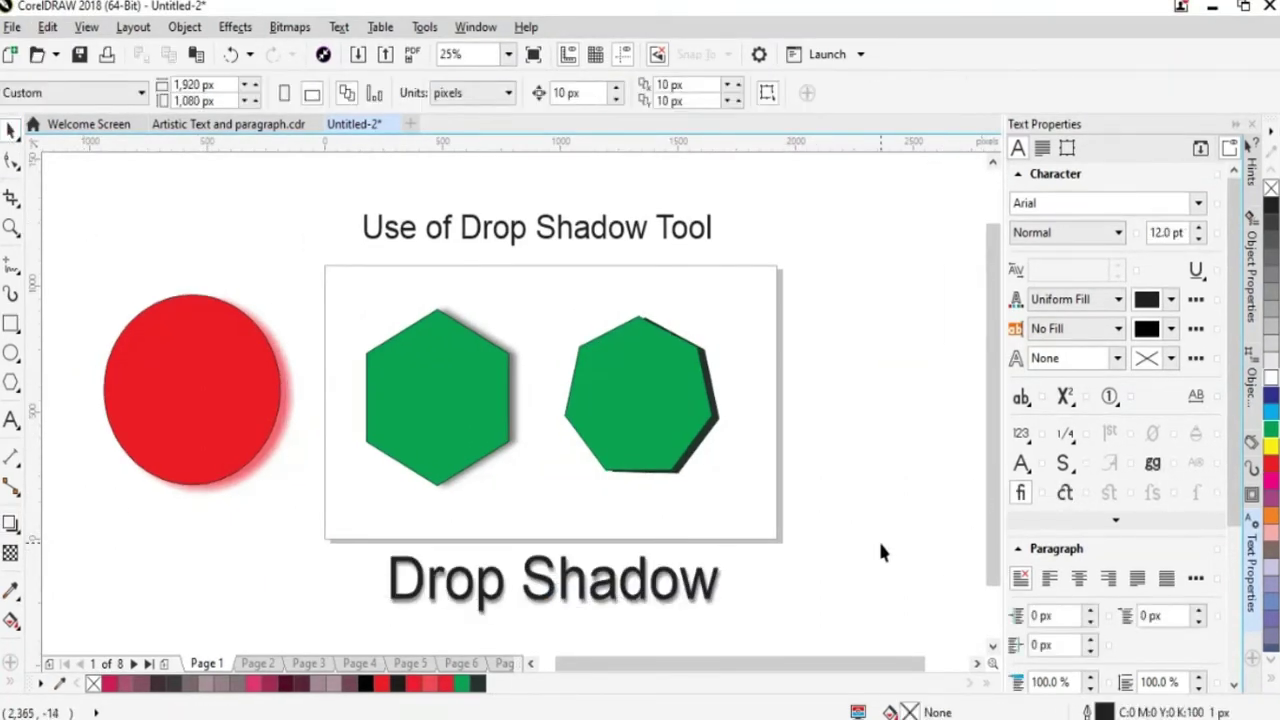
Create a new 1,920 by 1,080 px CMYK document with 8 pages at 72 dpi.
key(ctrl+n)
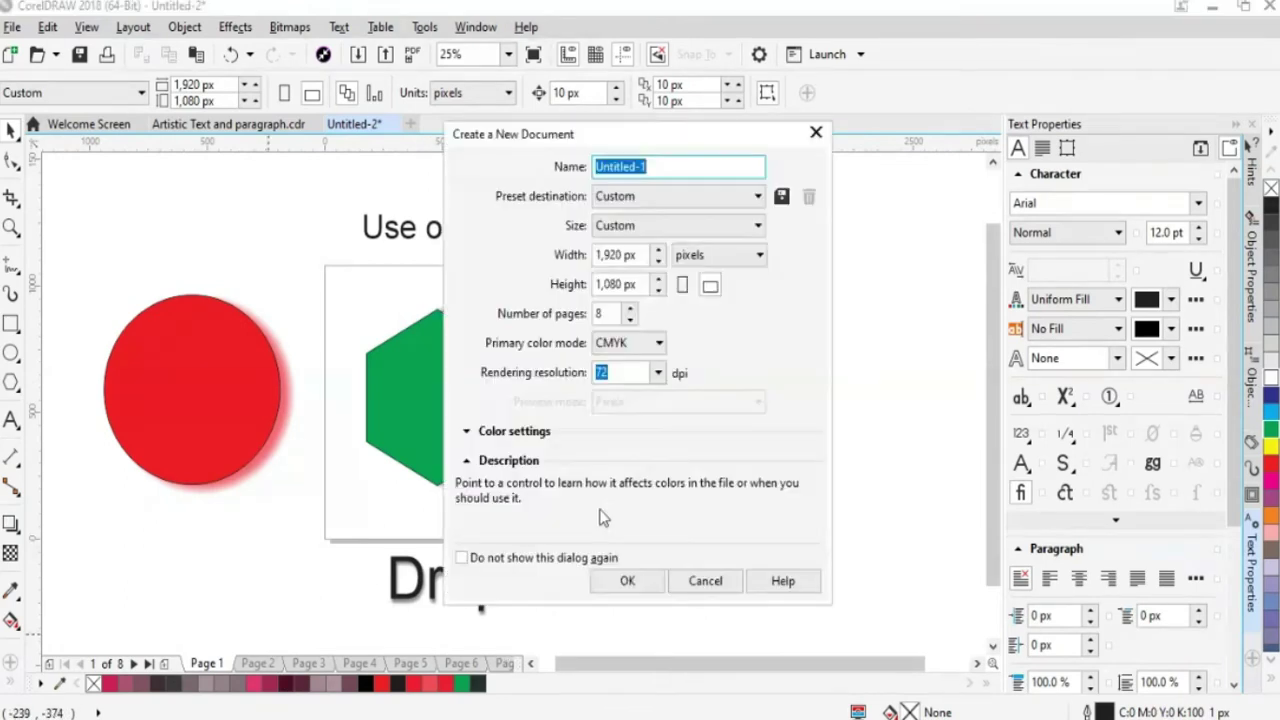
click(626, 579)
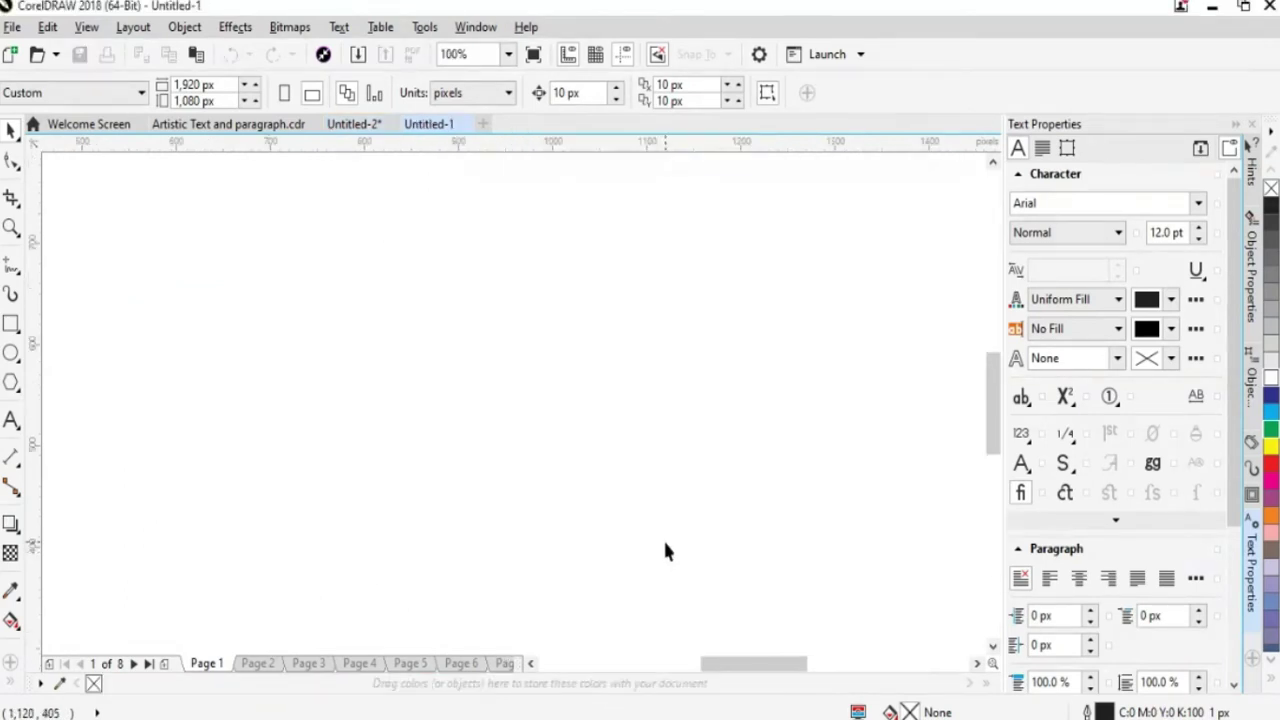
scroll(663, 538, down, 2)
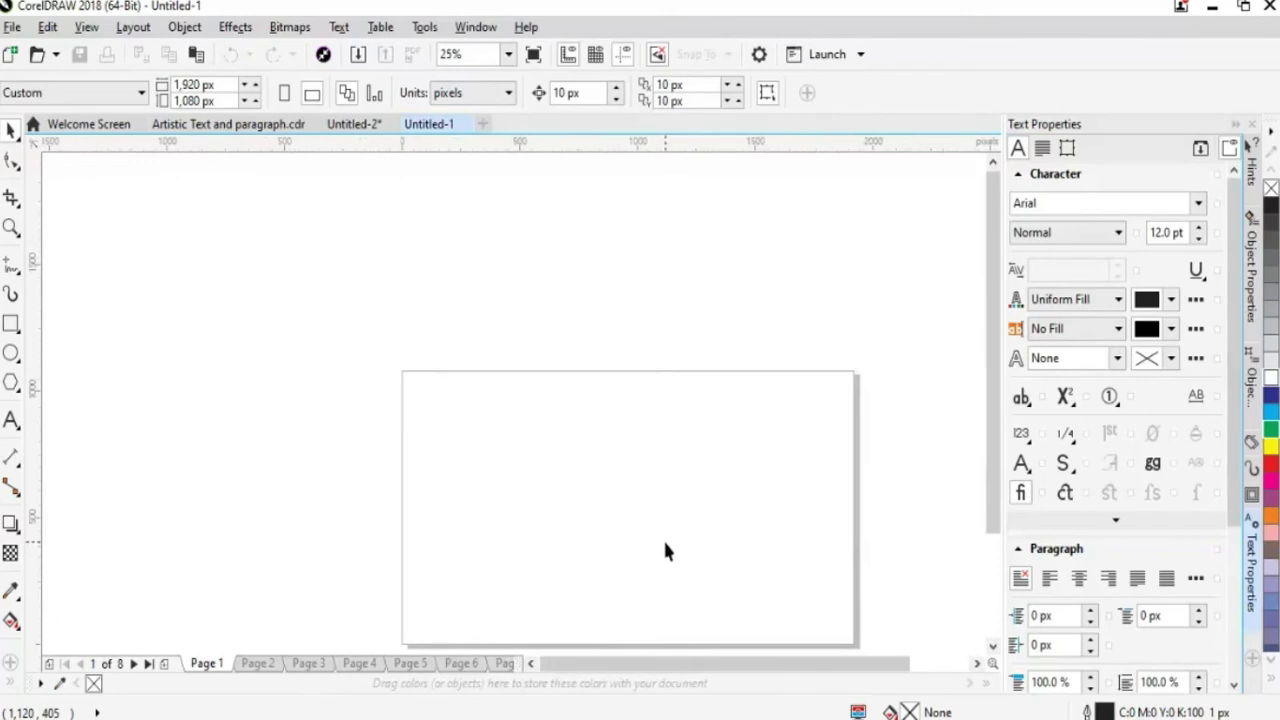
scroll(666, 550, down, 1)
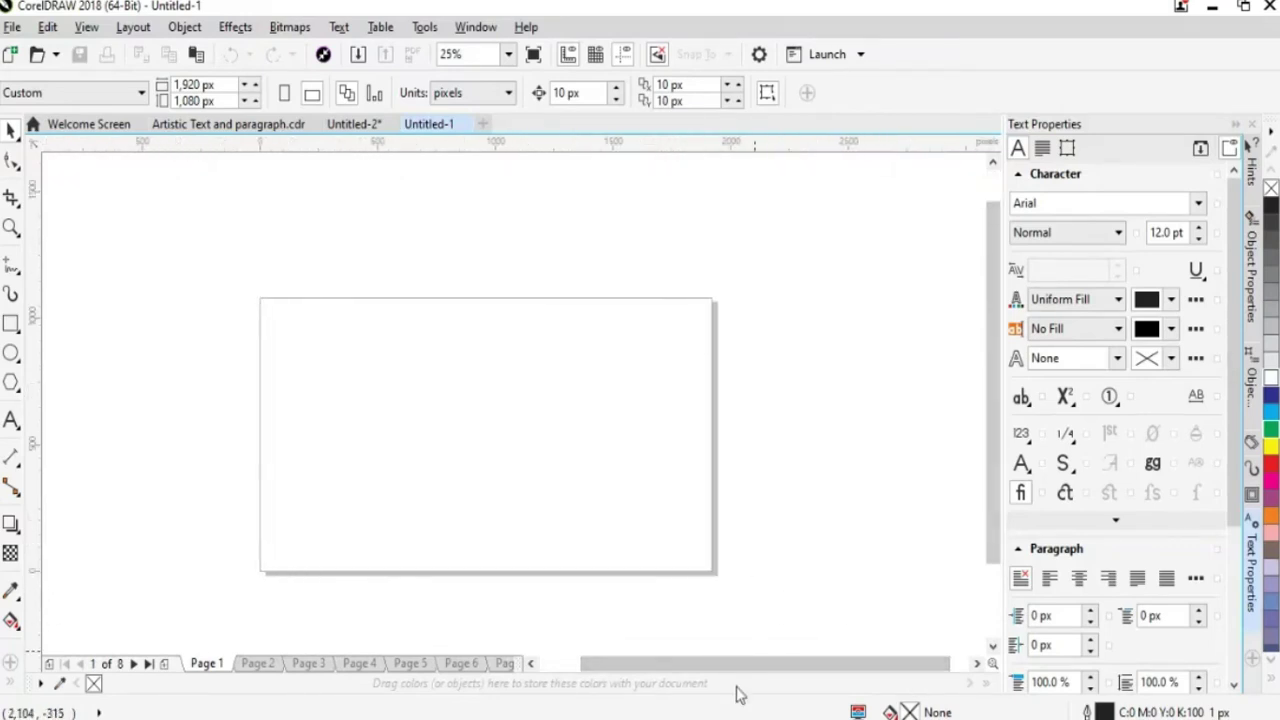
drag(733, 666, 720, 666)
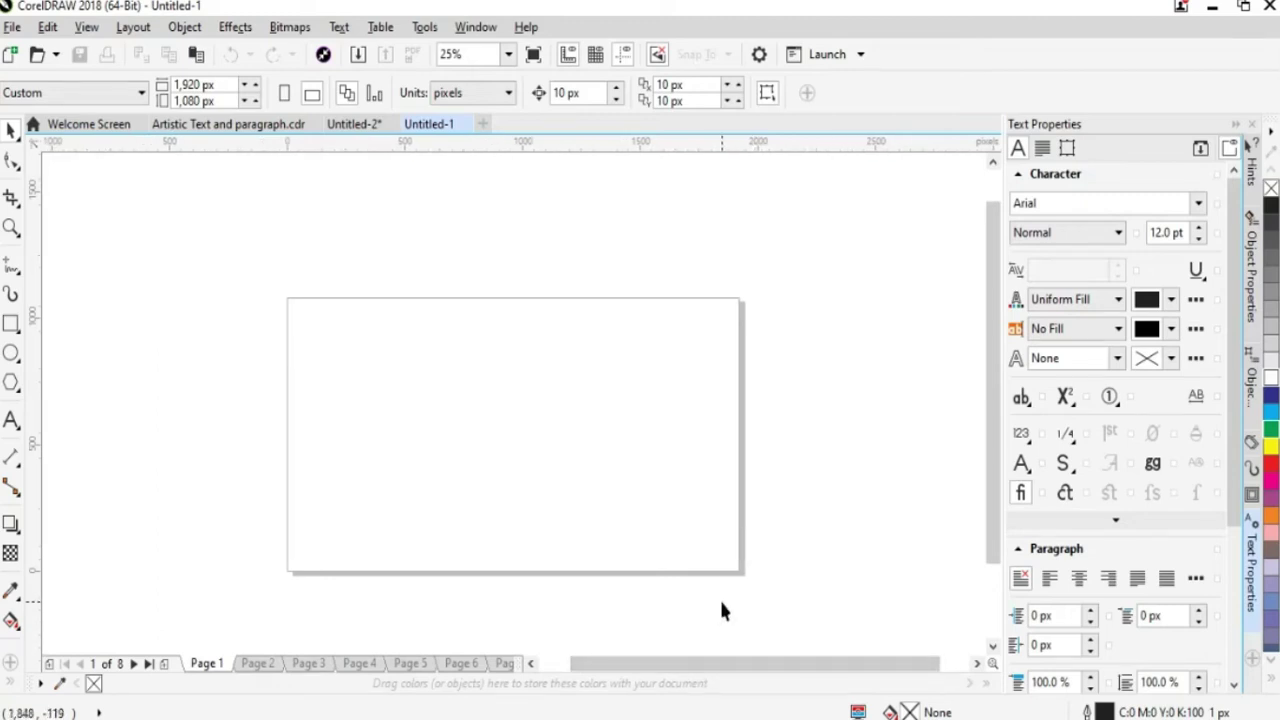
Add the artistic text "Table Tool" in 24 pt Arial above the page.
click(12, 424)
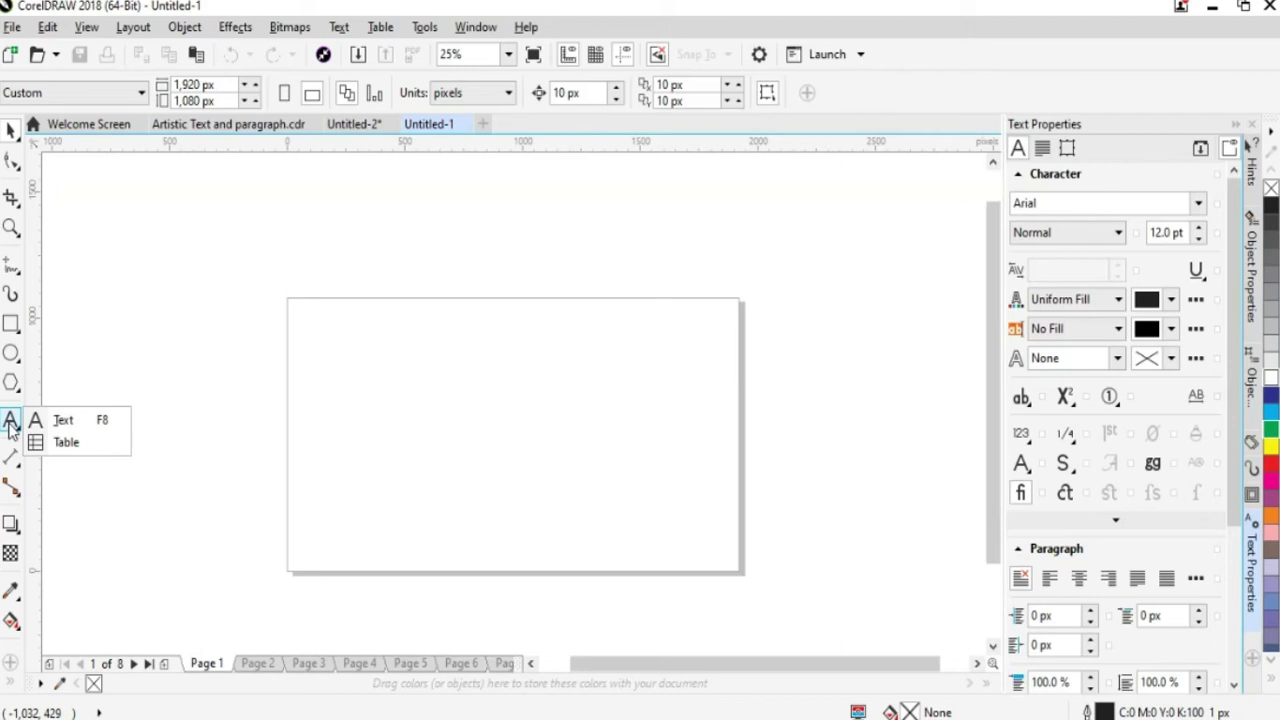
click(62, 442)
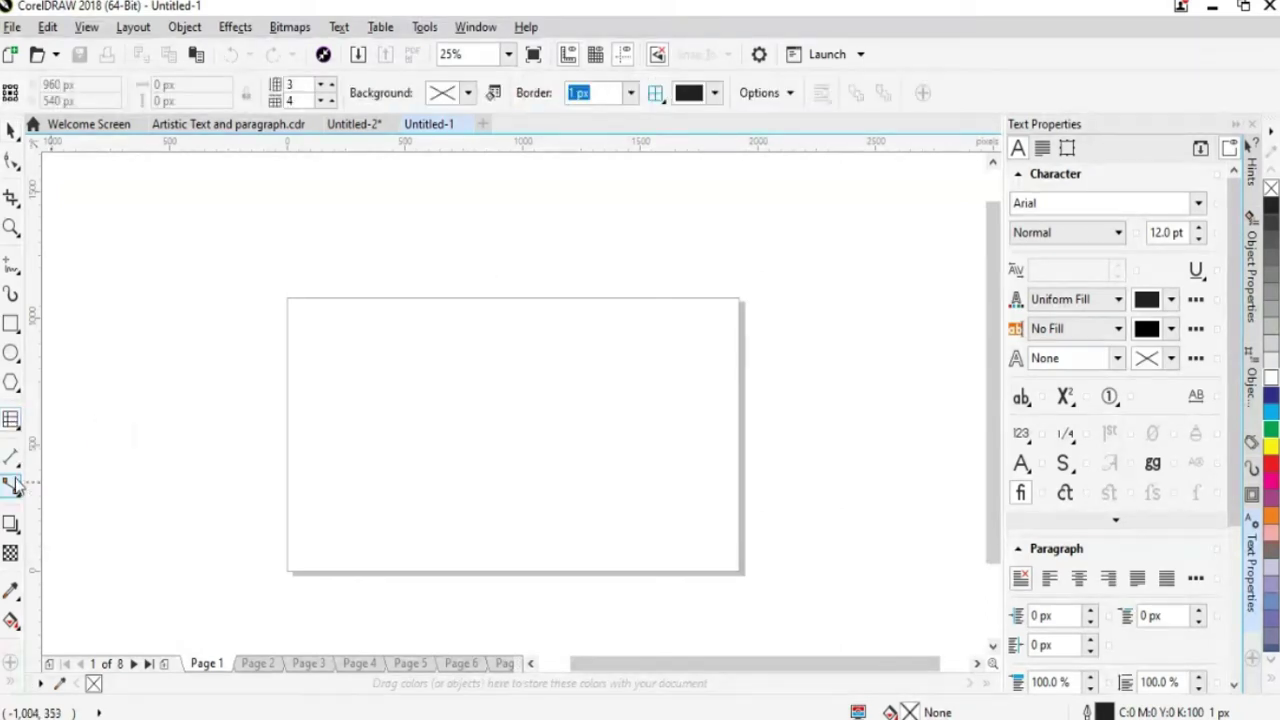
click(12, 421)
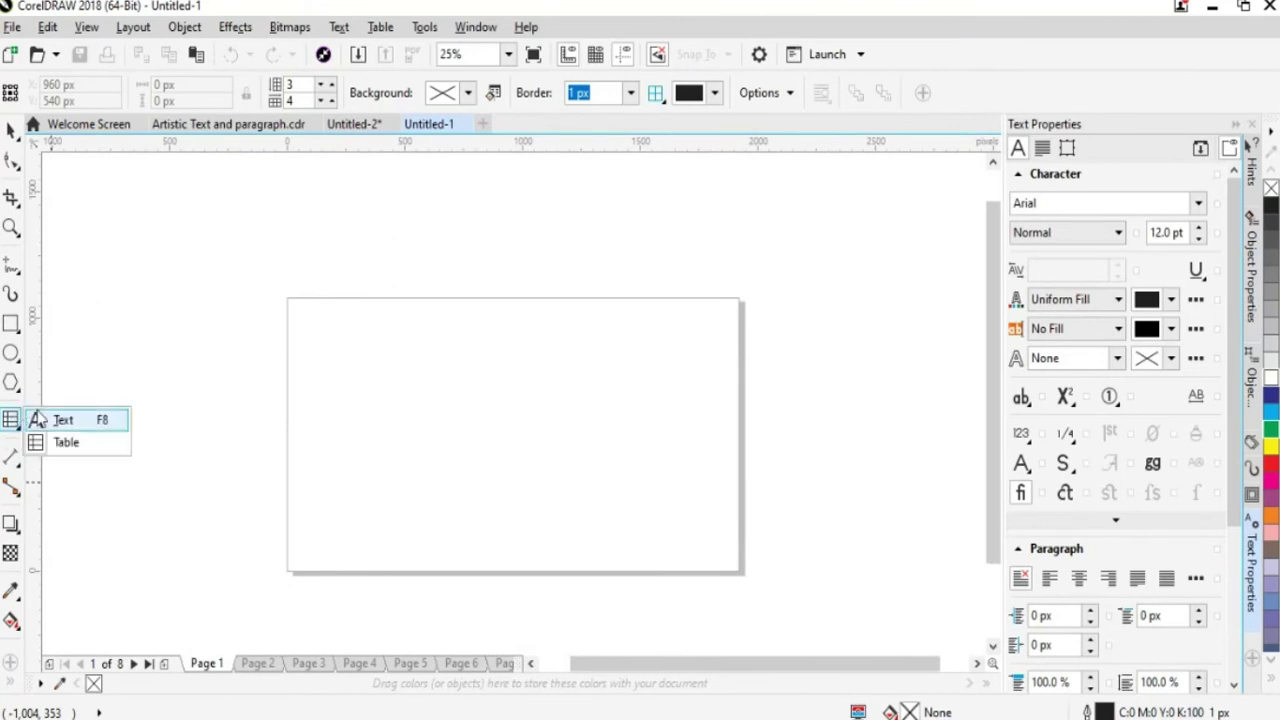
click(60, 420)
click(15, 425)
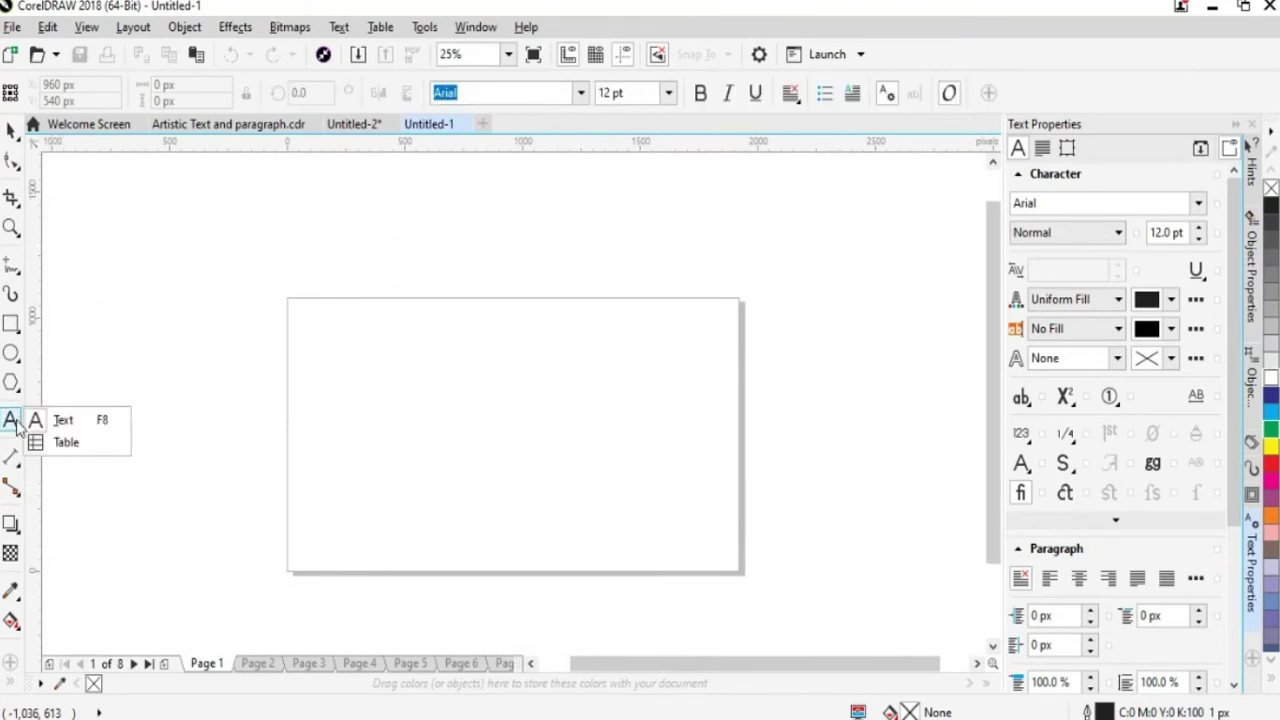
click(400, 274)
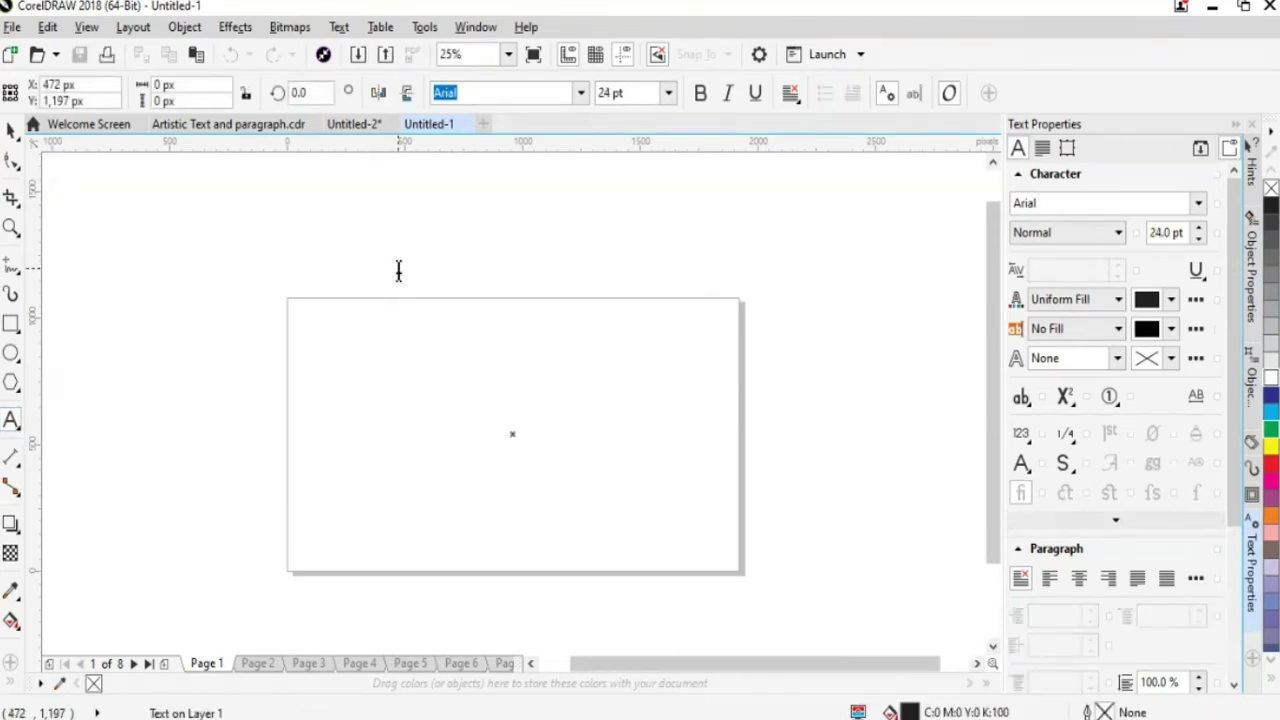
click(398, 270)
text(-)
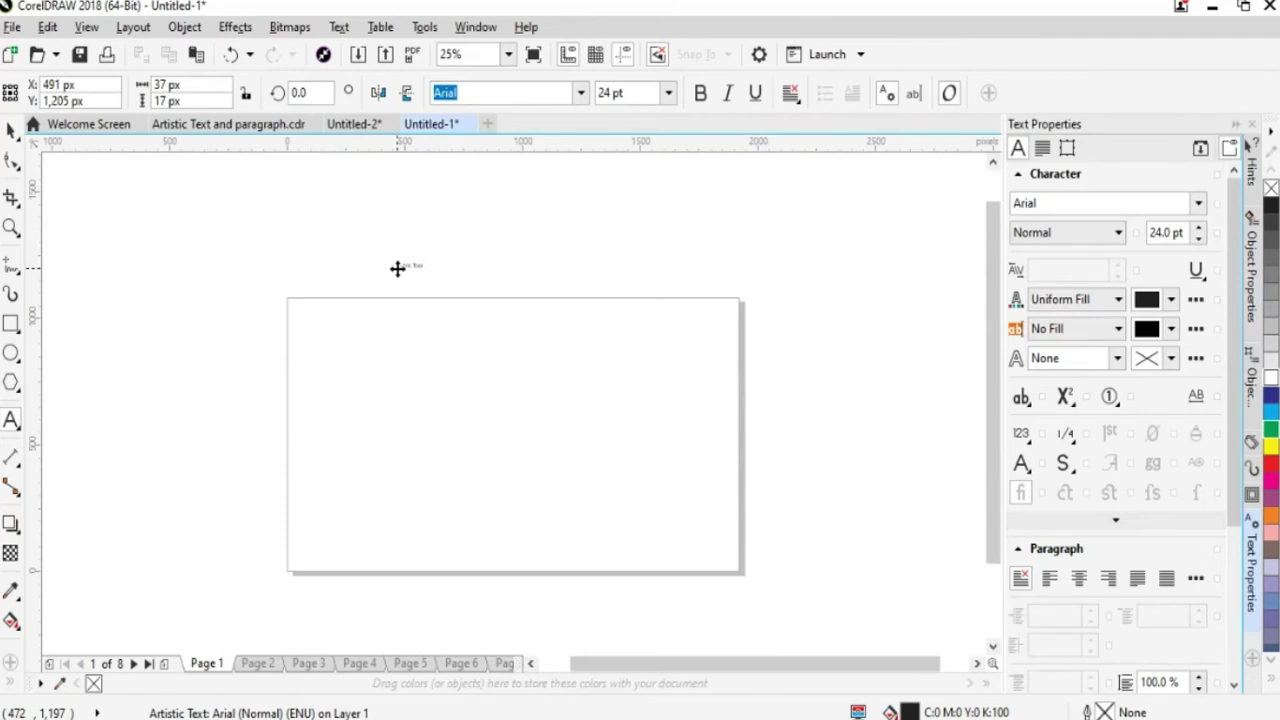
Enlarge the Table Tool heading to about 264 pt and position it centrally above the page.
key(ctrl+space)
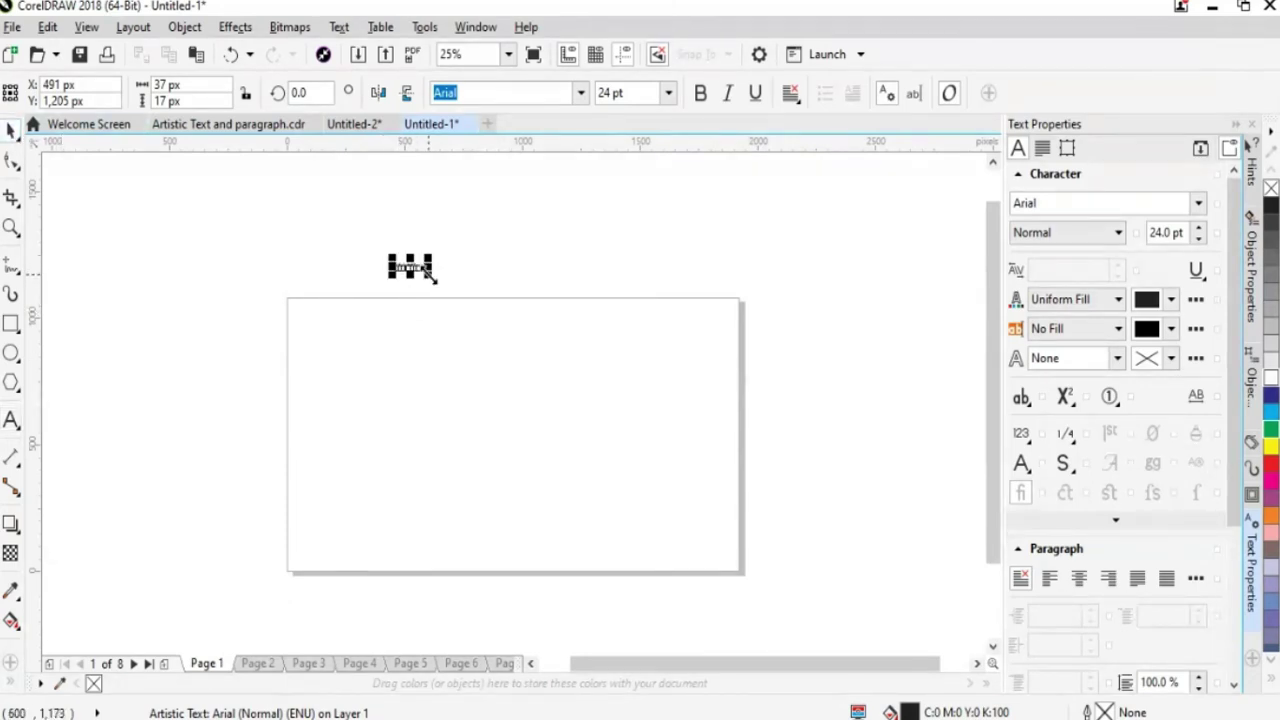
drag(432, 276, 671, 318)
drag(491, 315, 457, 274)
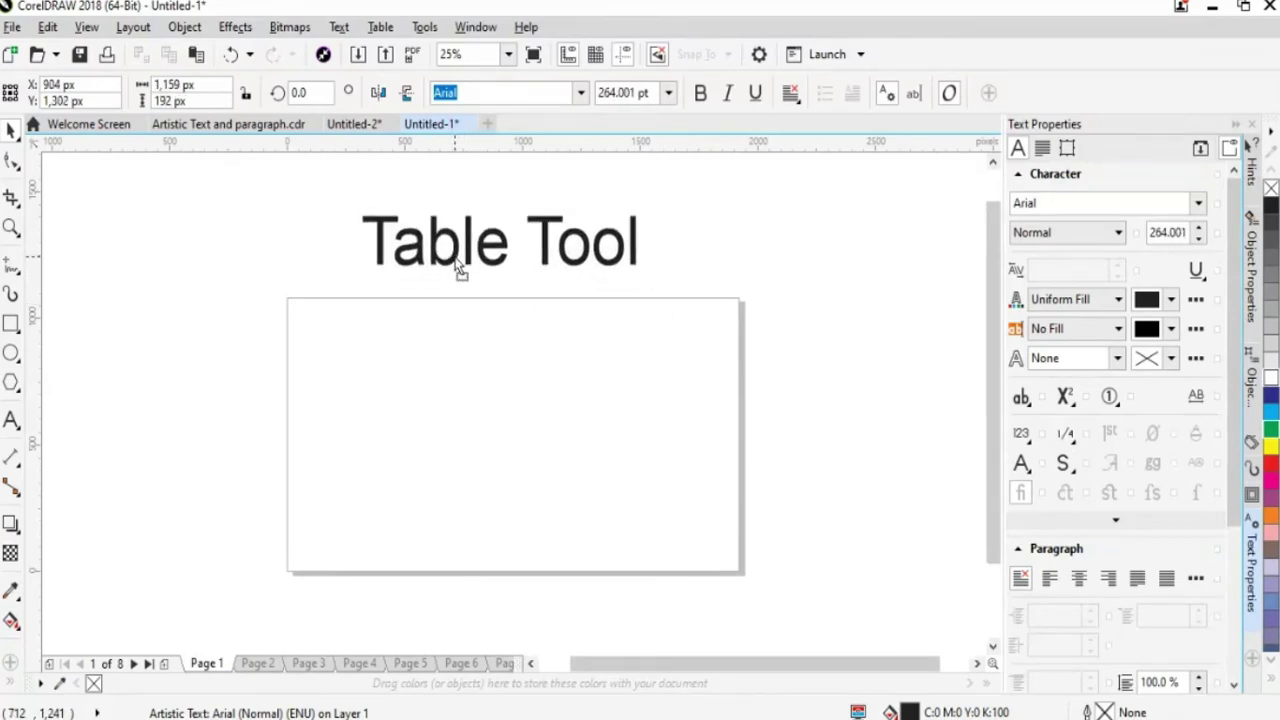
click(557, 369)
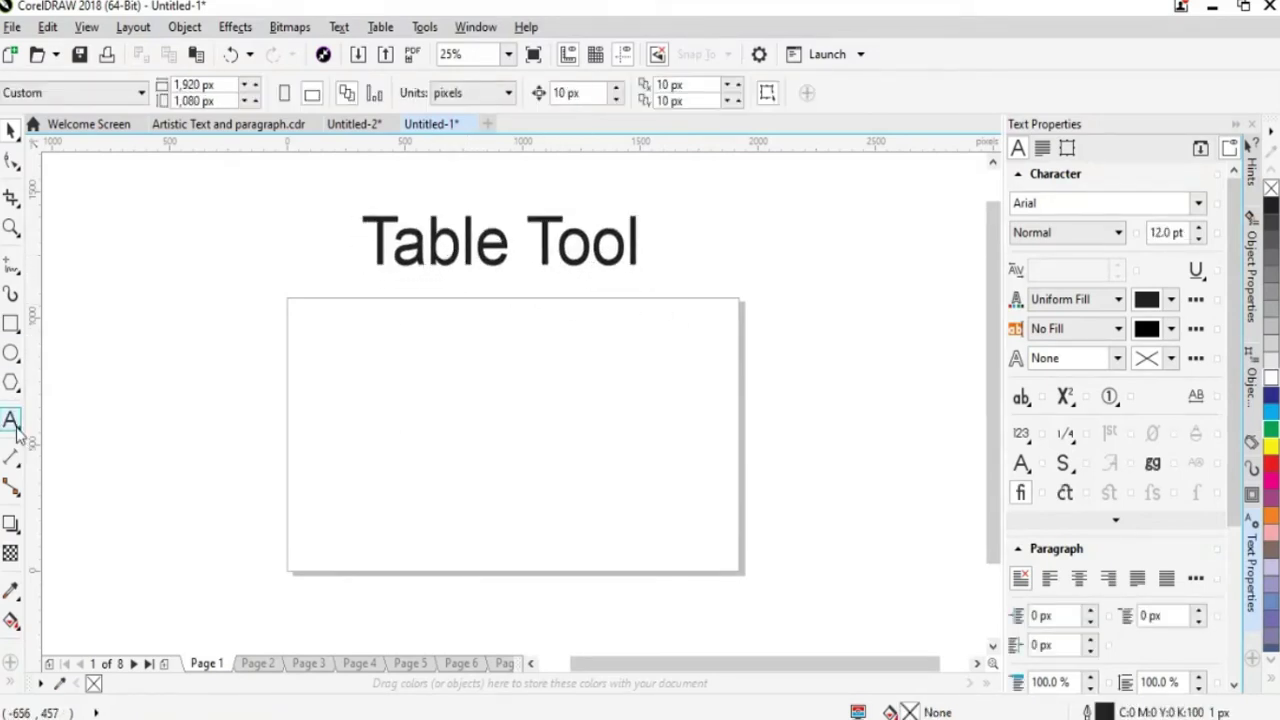
click(16, 427)
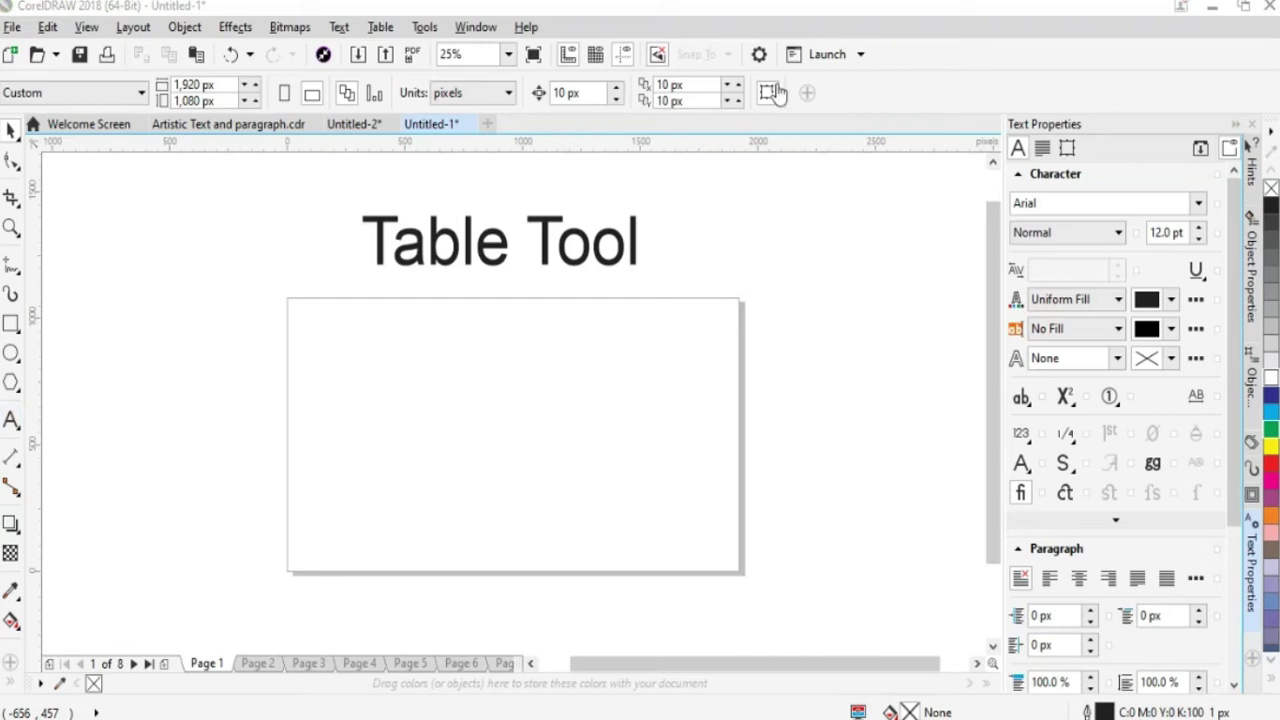
click(1034, 34)
click(532, 280)
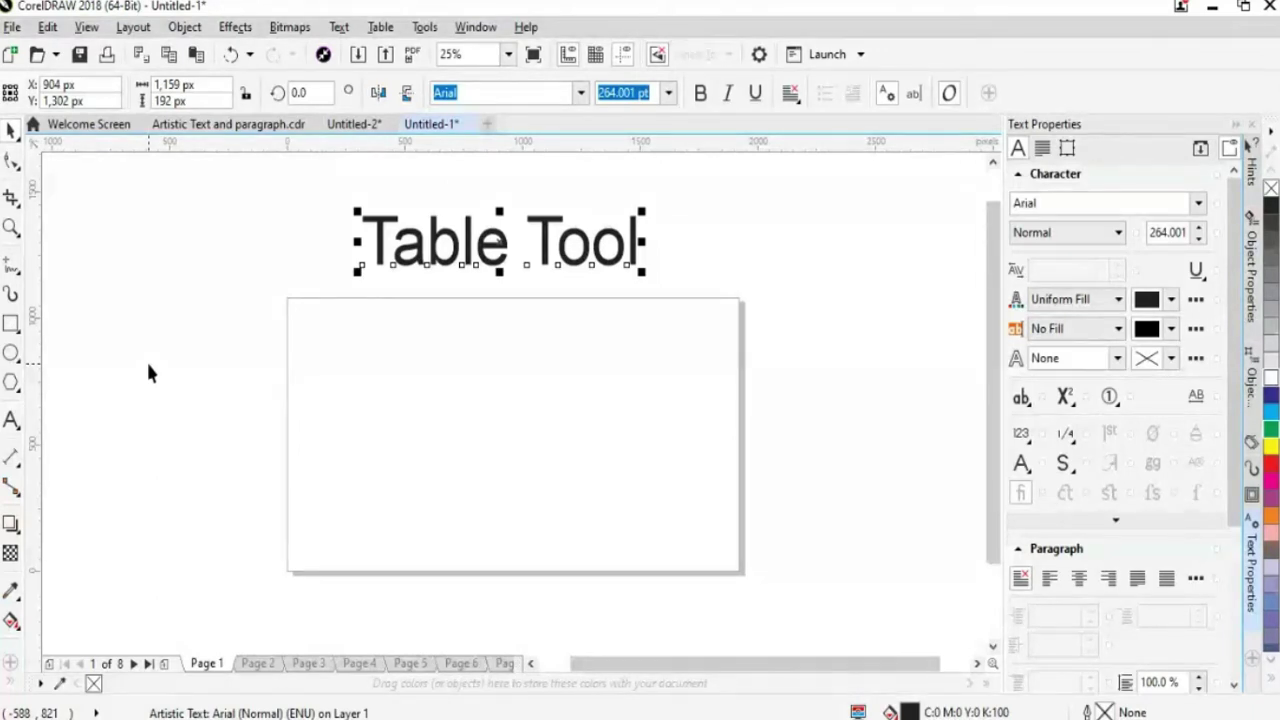
Draw a table of 3 rows and 4 columns, about 968 px square, and shift it slightly toward the page's upper-left corner.
click(13, 425)
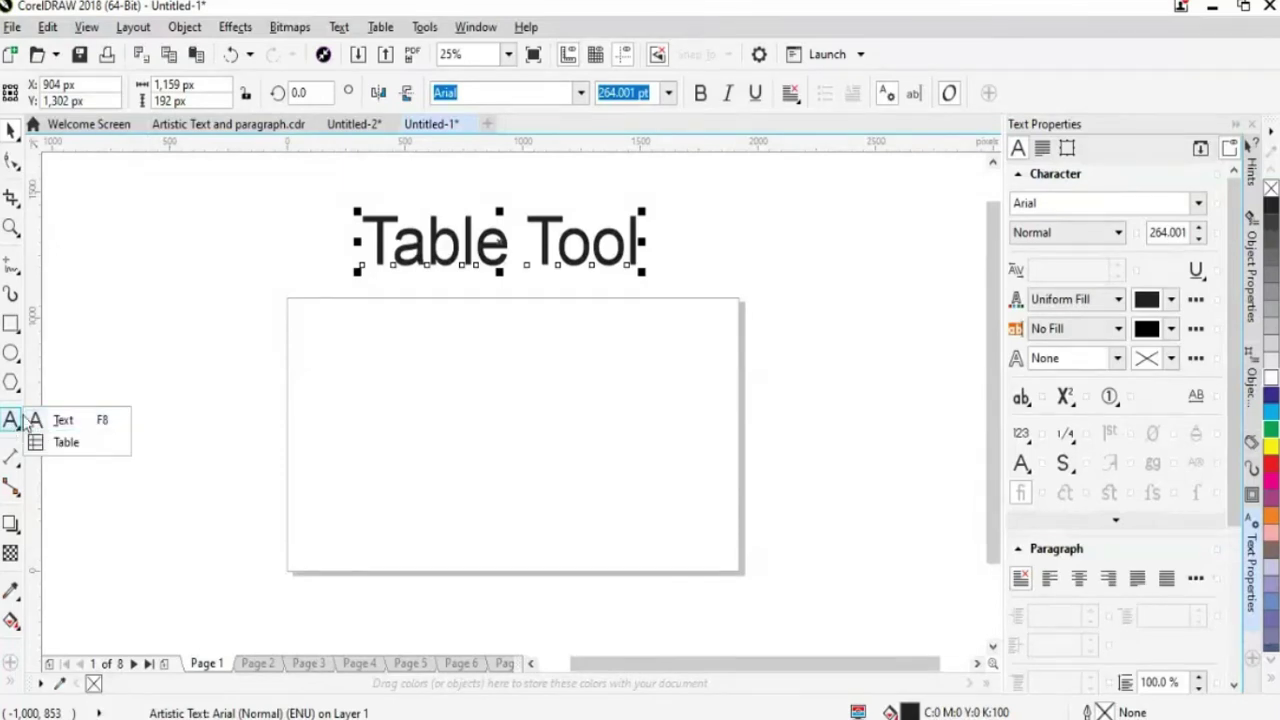
click(85, 445)
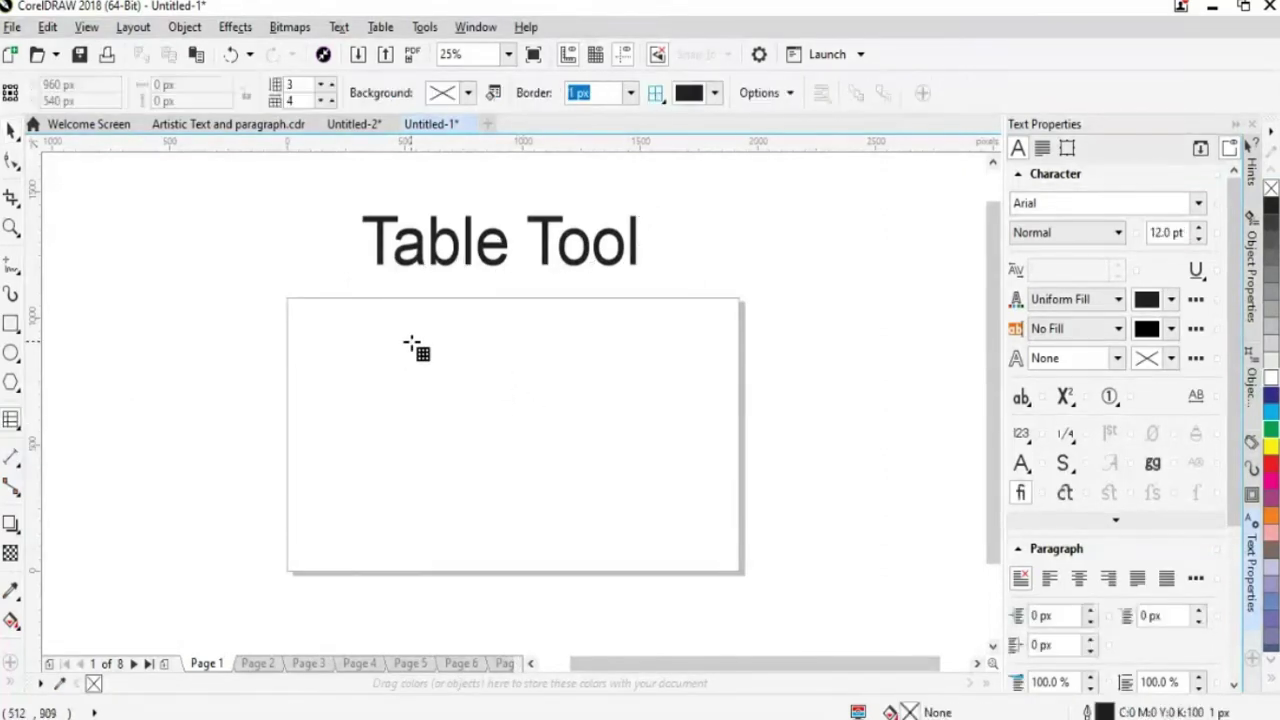
drag(370, 320, 600, 566)
click(11, 130)
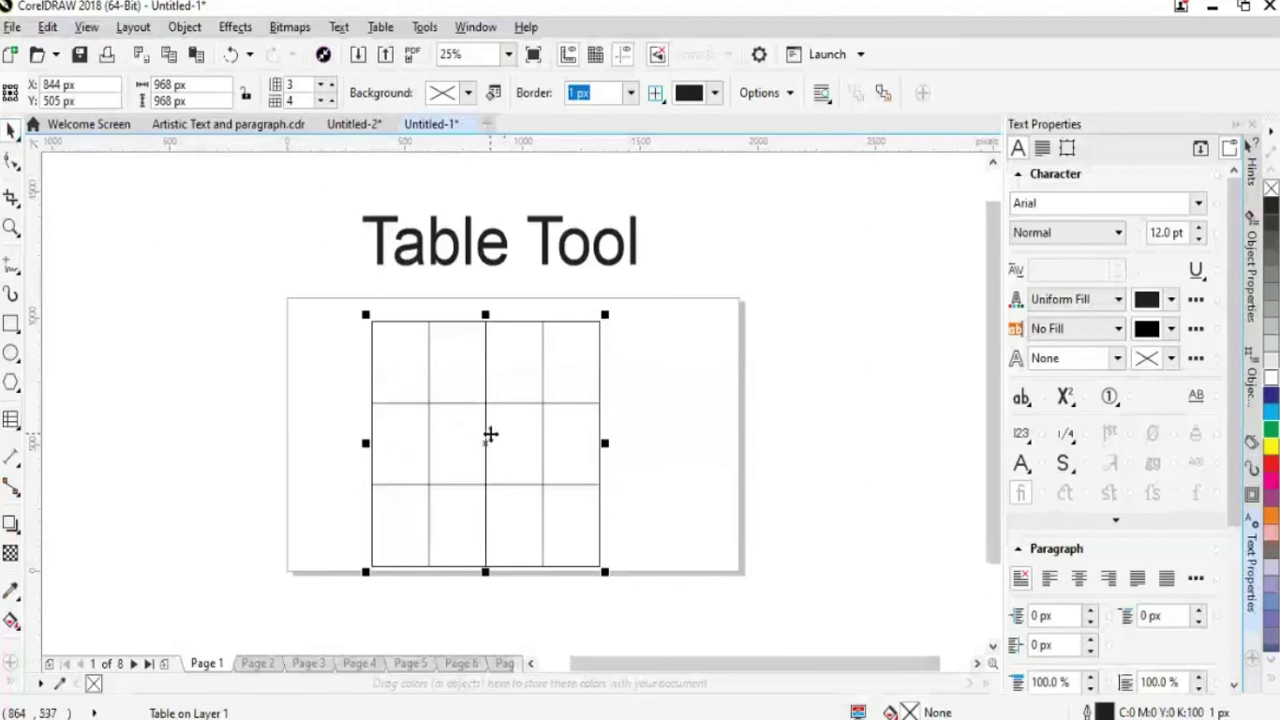
drag(485, 441, 442, 427)
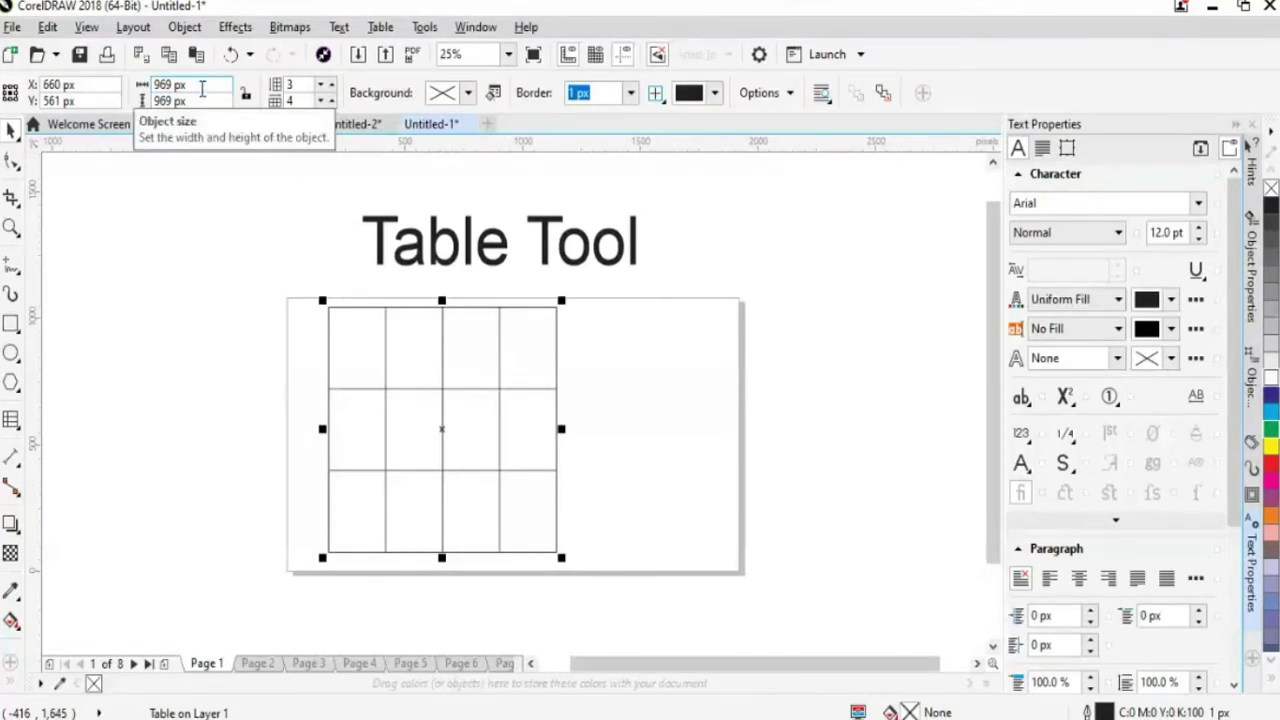
Set the table to 3 rows and 7 columns and reposition it roughly in the middle of the page.
click(332, 86)
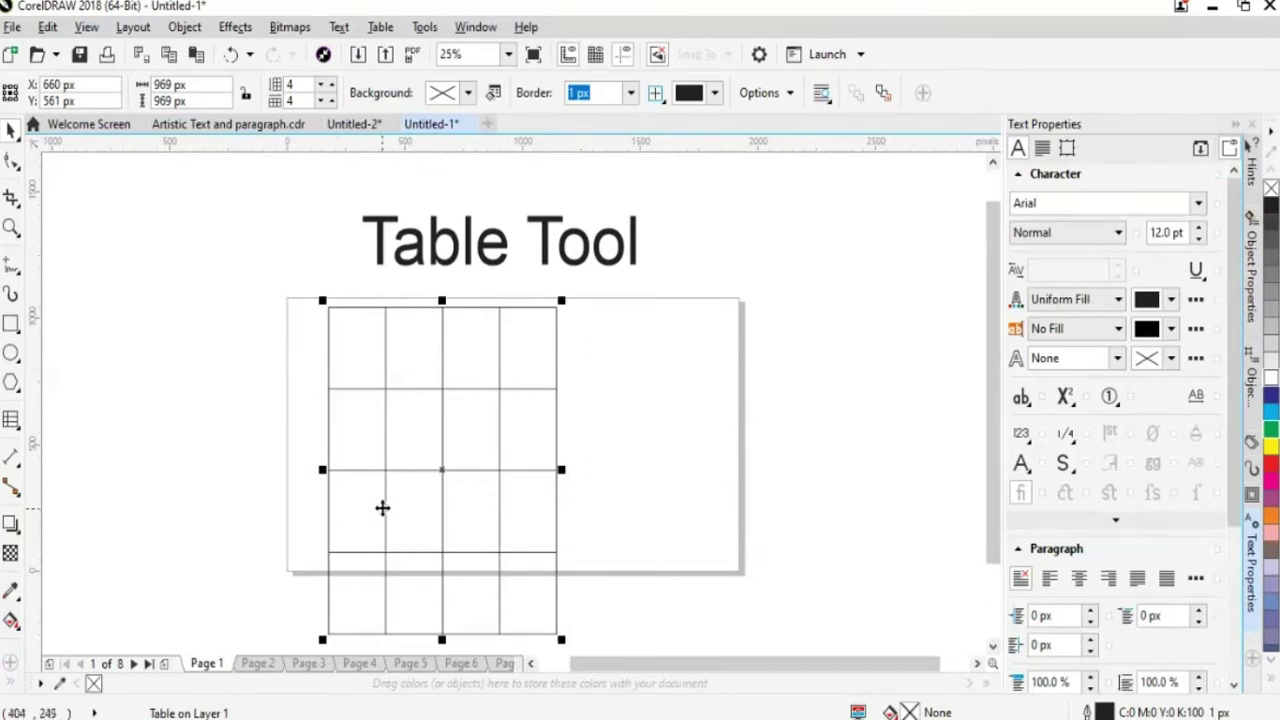
click(321, 89)
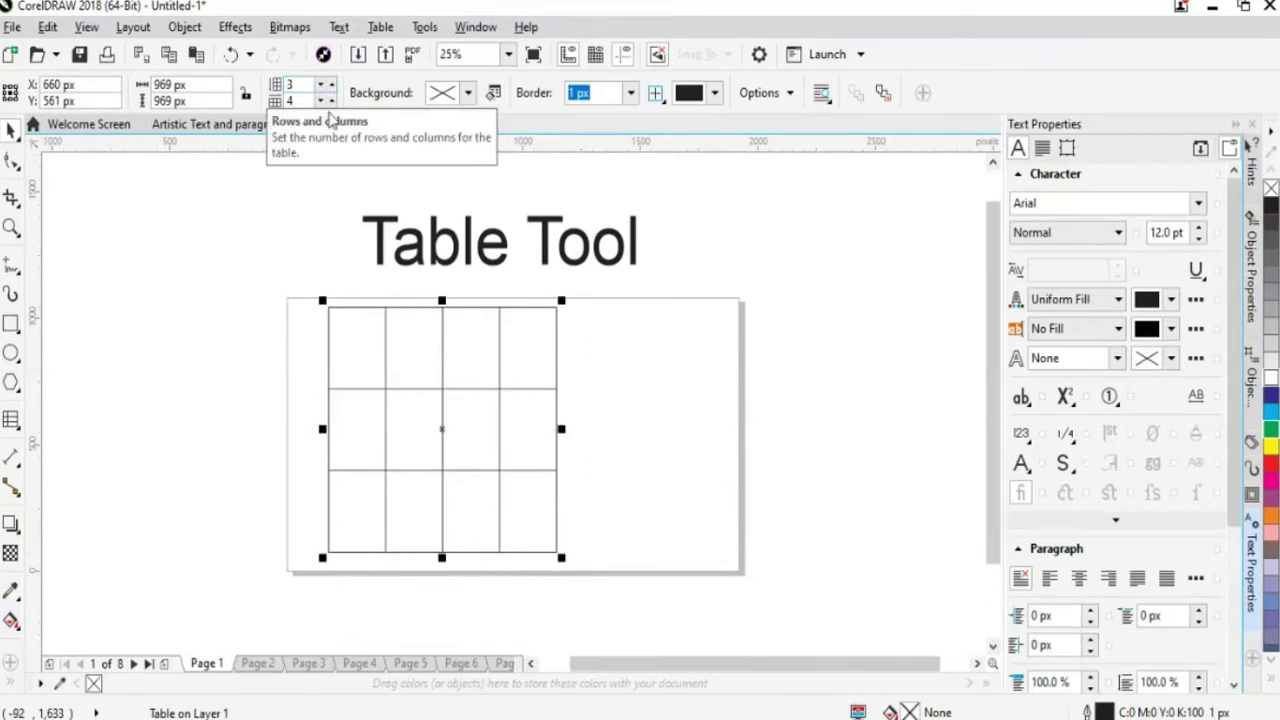
click(332, 101)
click(332, 101)
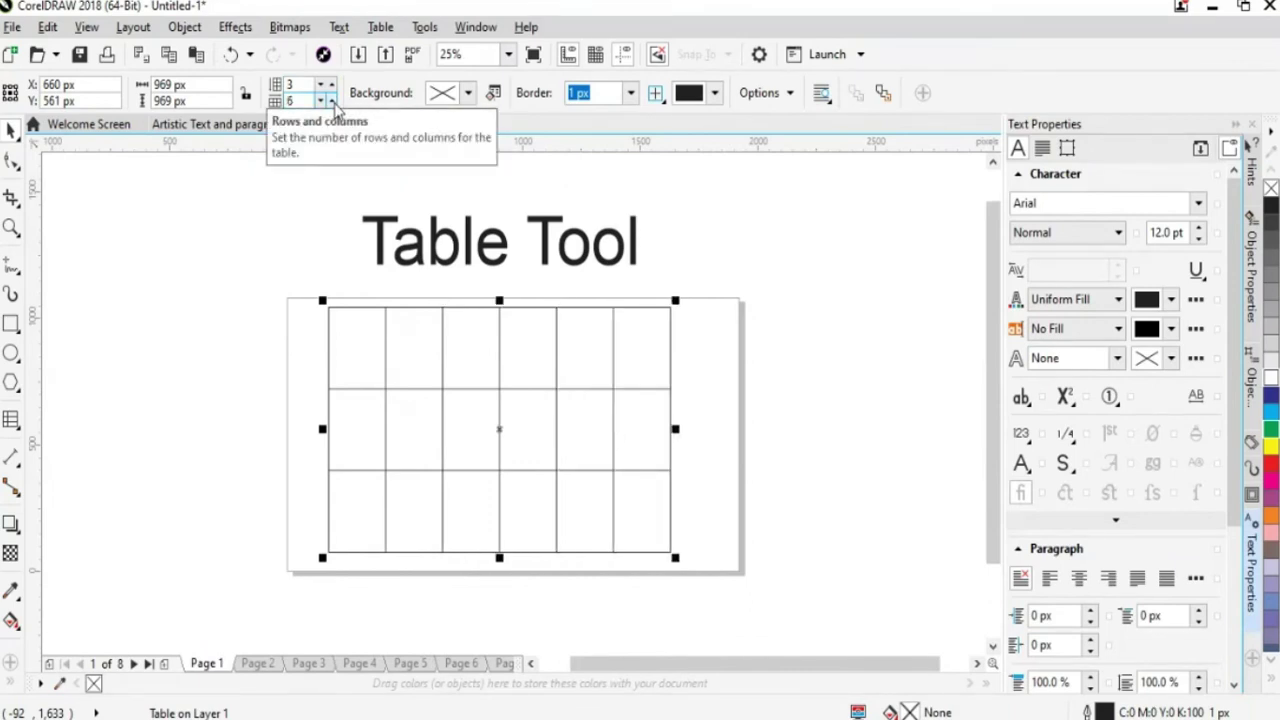
click(332, 101)
drag(526, 434, 518, 437)
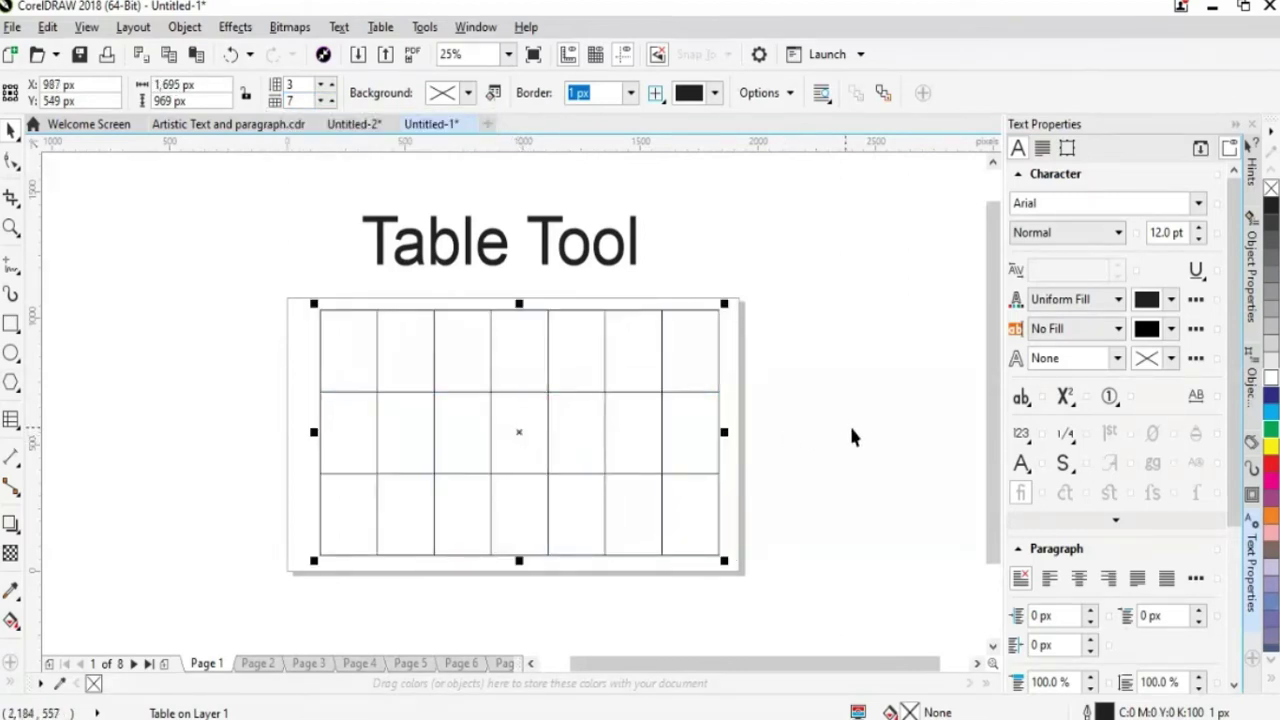
Resize the table to 1,500 px wide and 900 px high.
drag(208, 86, 155, 86)
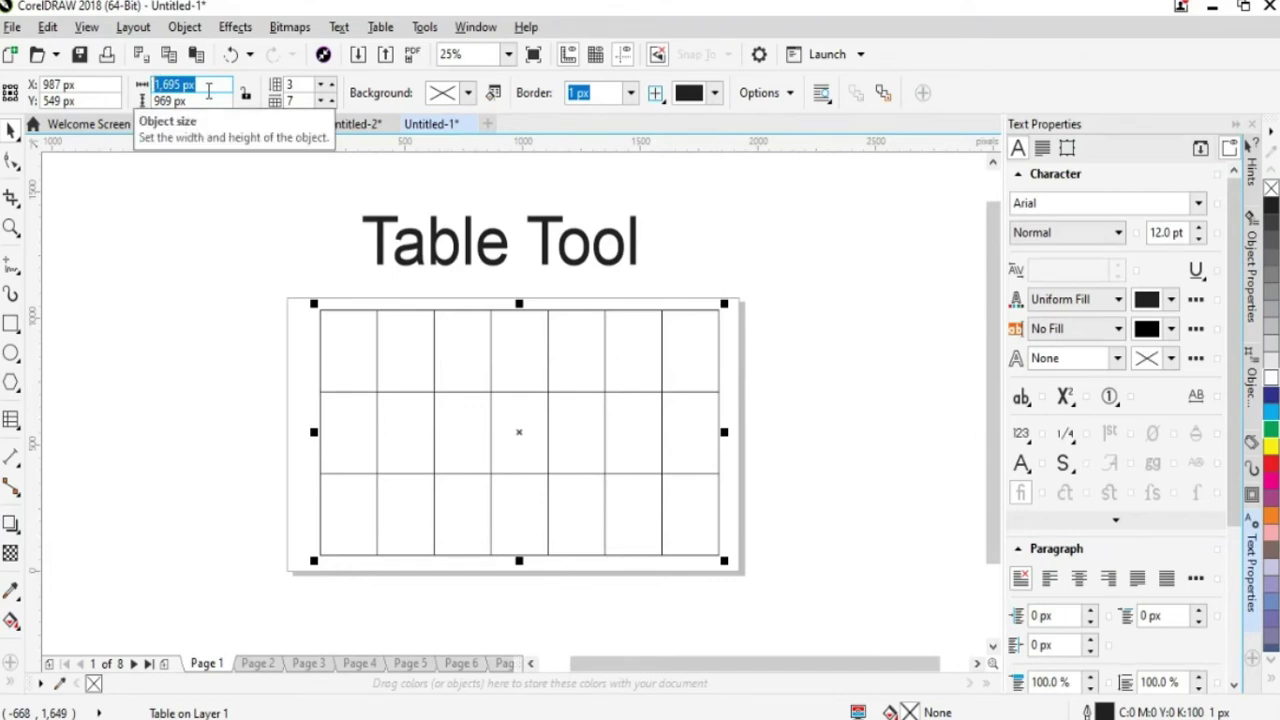
text(1500)
key(Return)
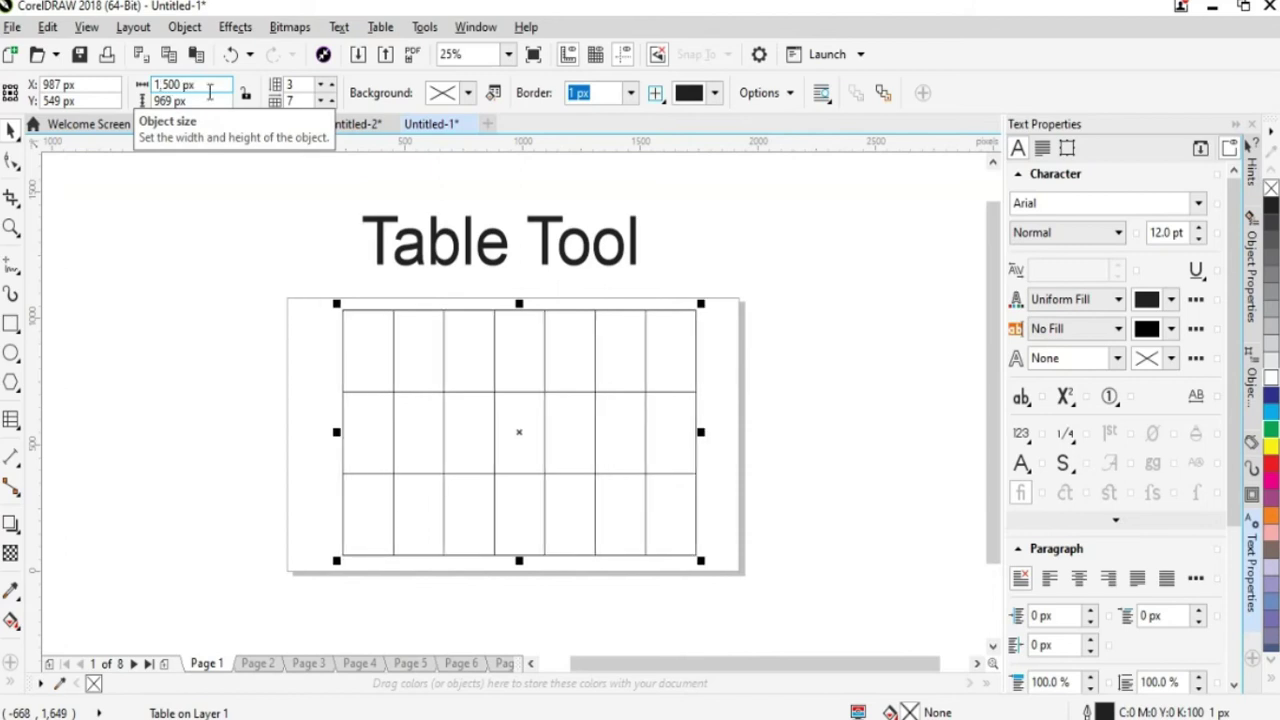
drag(188, 101, 141, 110)
text(900)
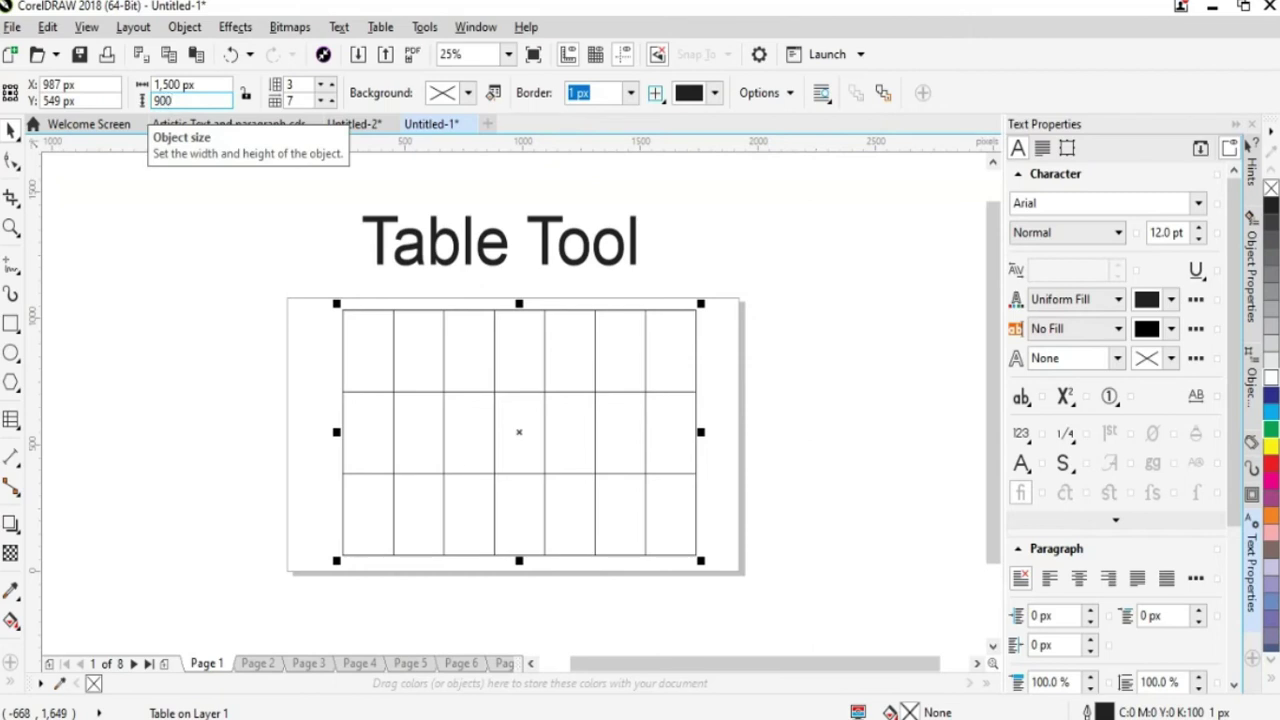
key(Return)
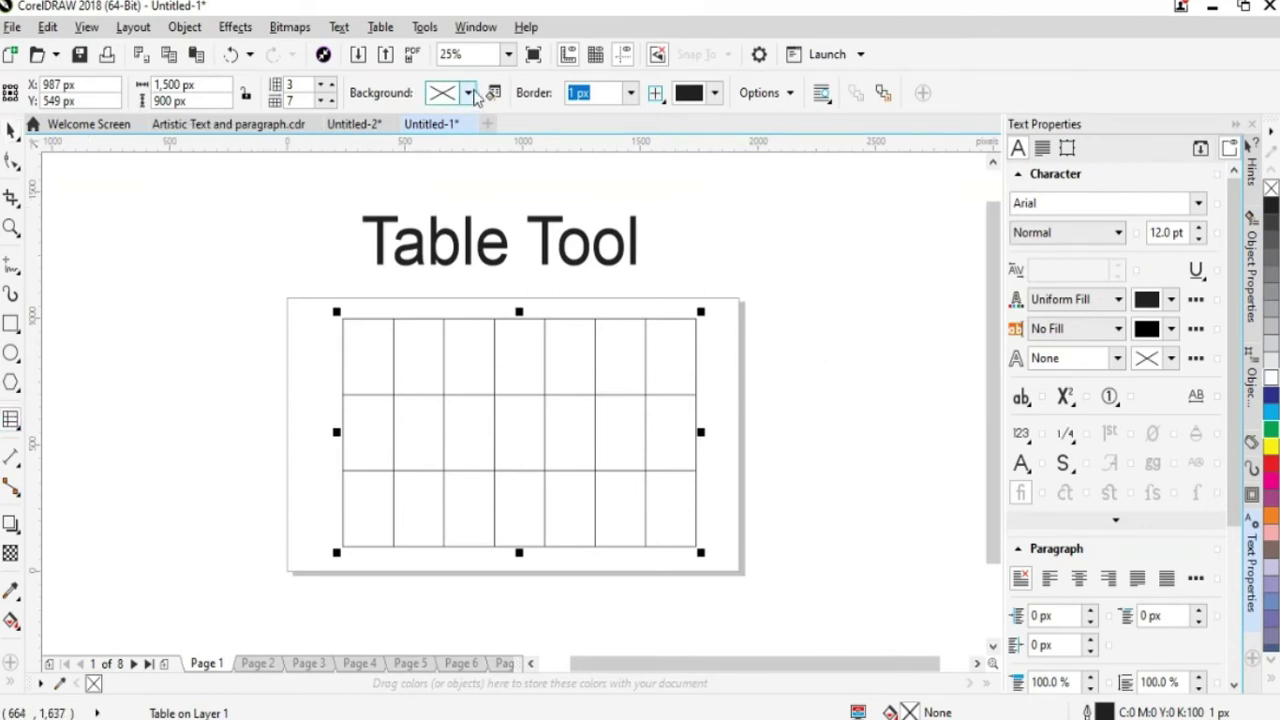
Try a red background of C13 M93 Y85 K3 on the table and undo the fill.
click(467, 95)
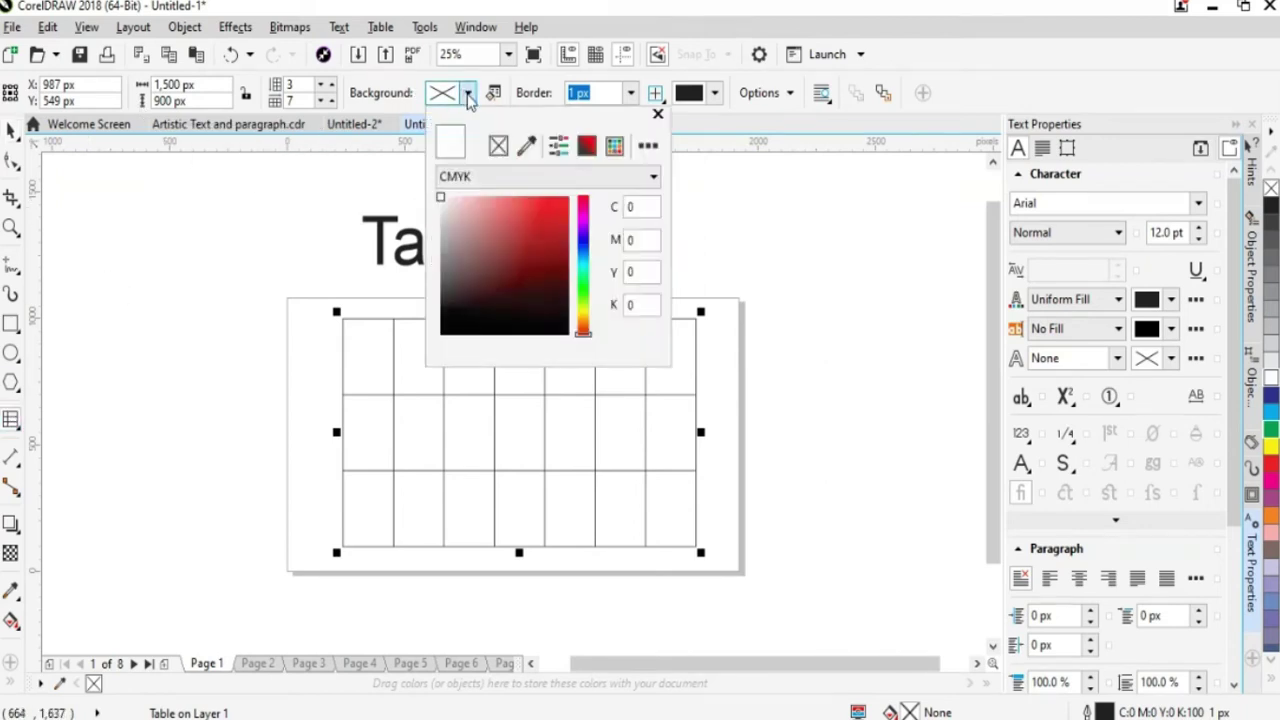
click(498, 217)
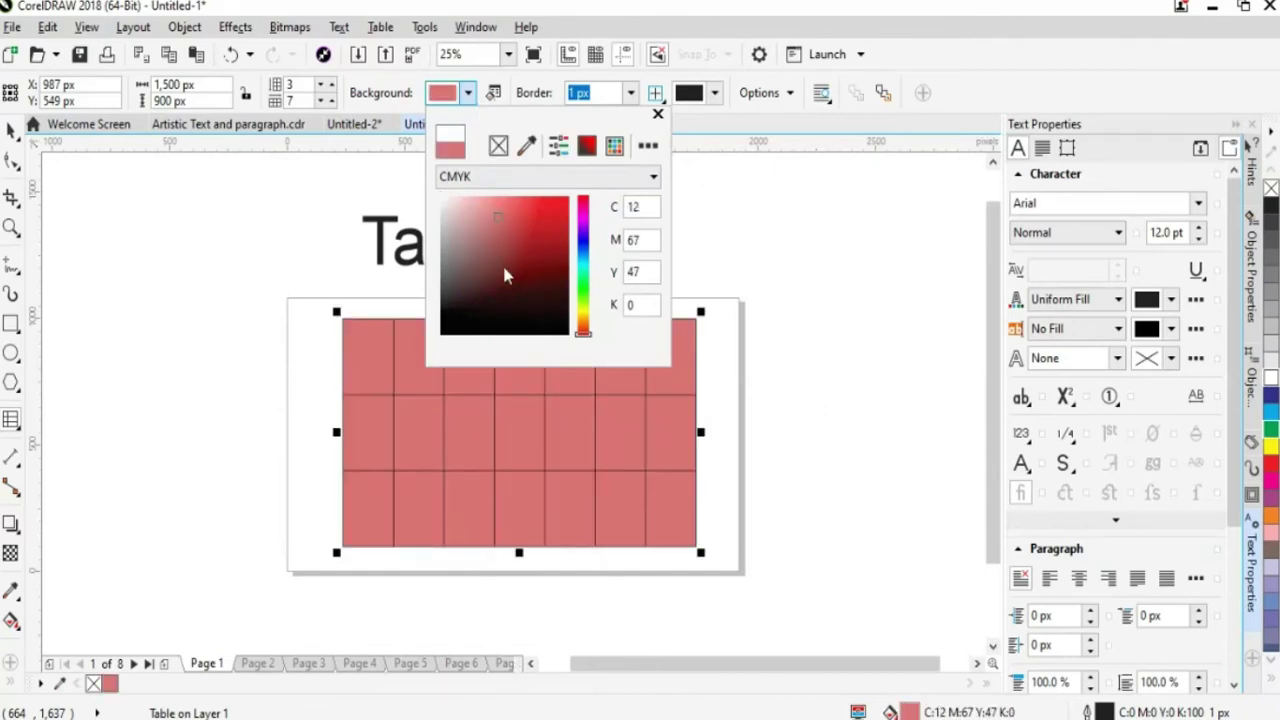
click(501, 254)
click(527, 216)
click(526, 219)
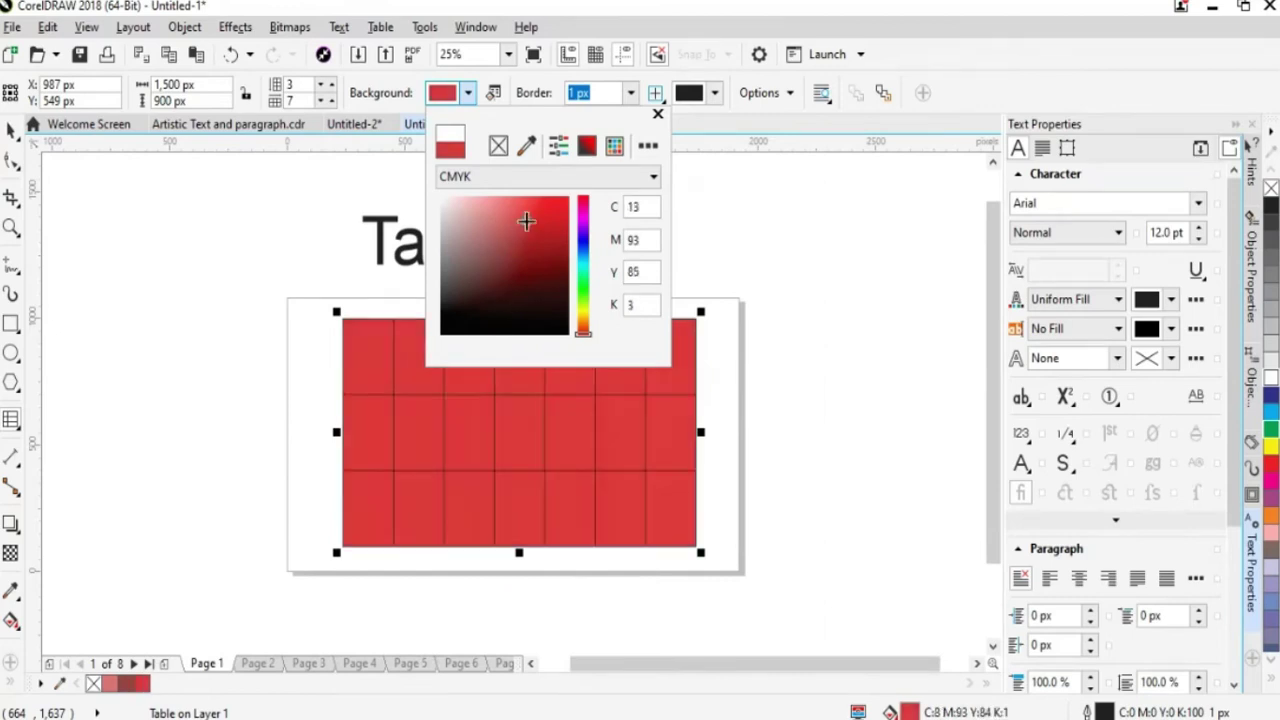
click(783, 233)
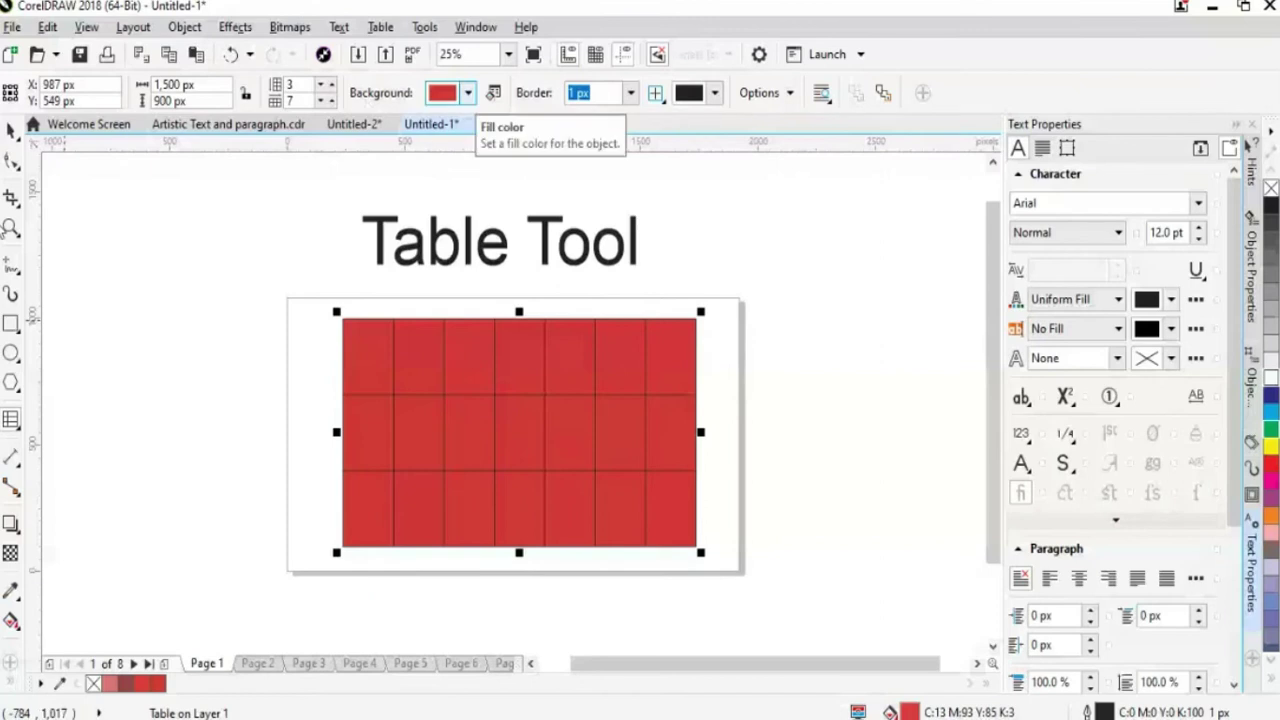
click(113, 272)
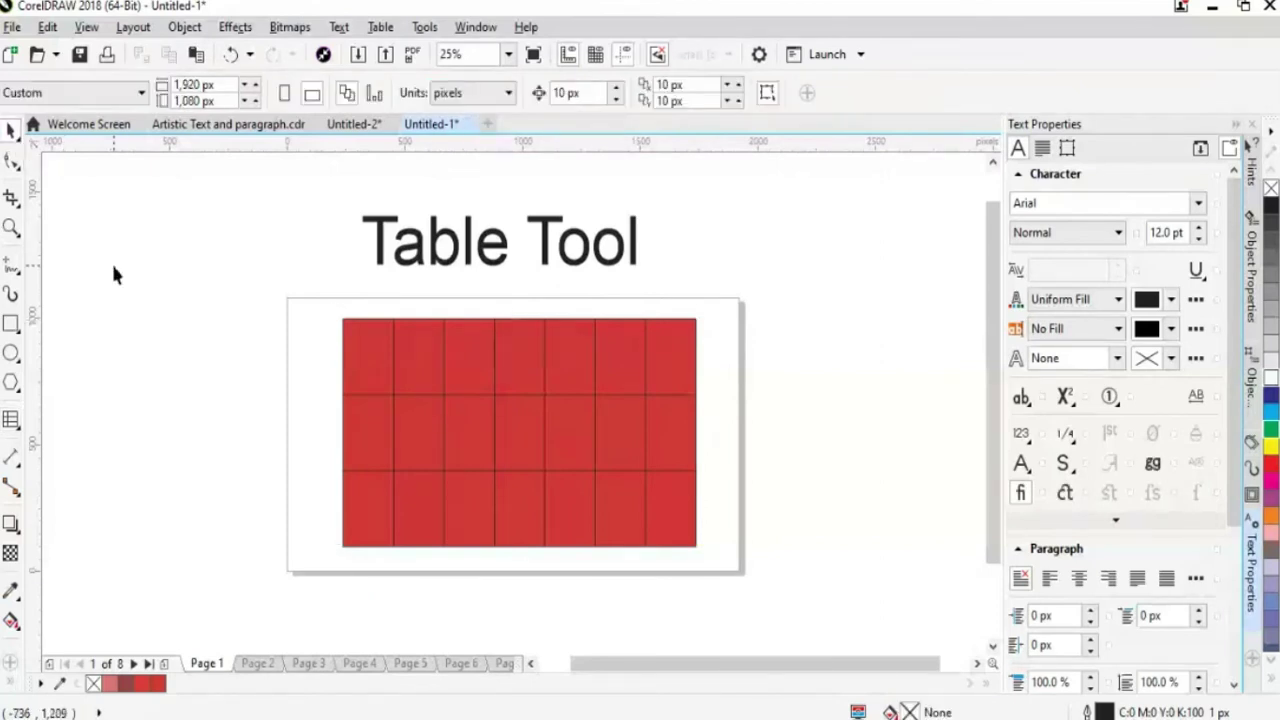
click(554, 374)
key(ctrl+z)
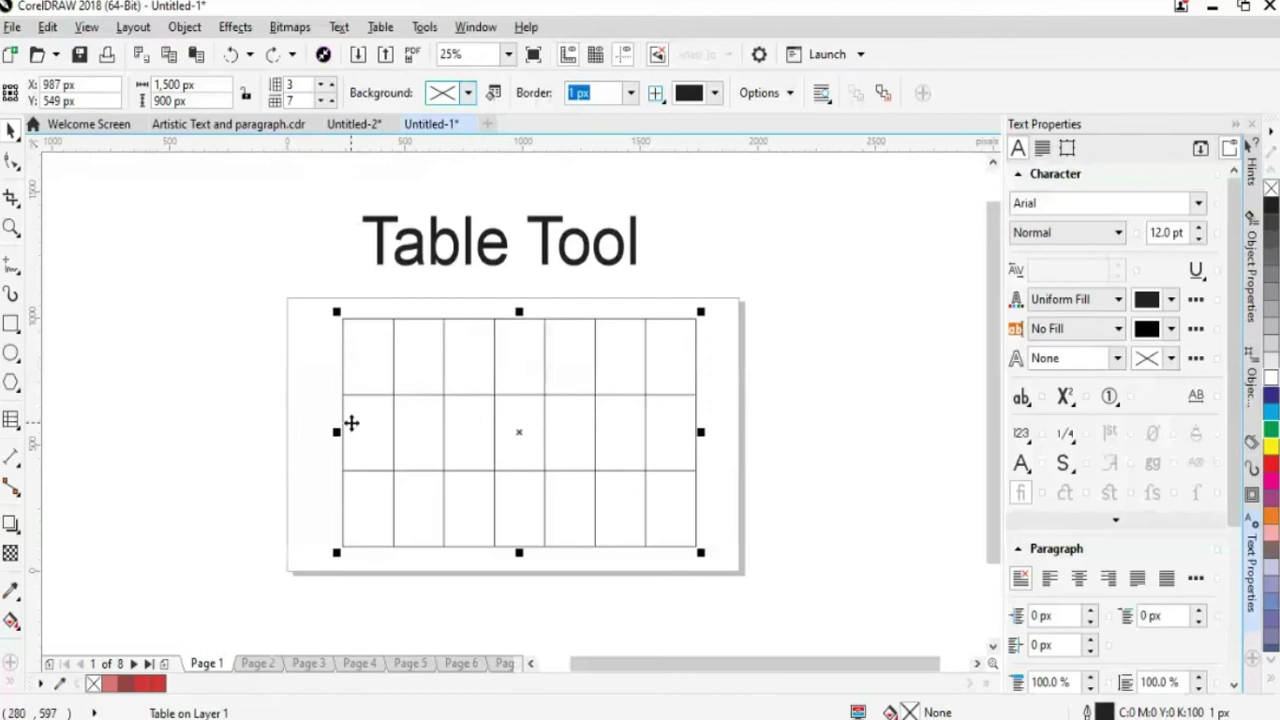
Try outer border widths of 8, 20 and 25 px on the table and undo the changes.
click(630, 93)
click(605, 224)
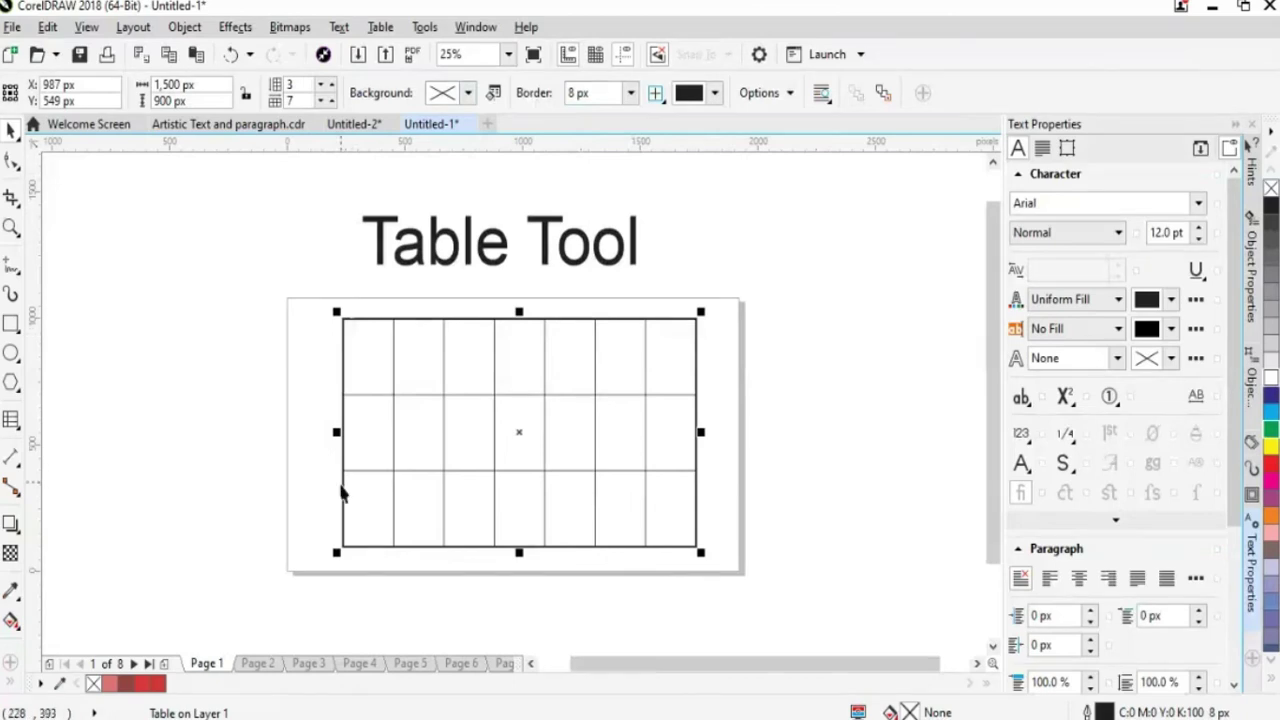
click(630, 93)
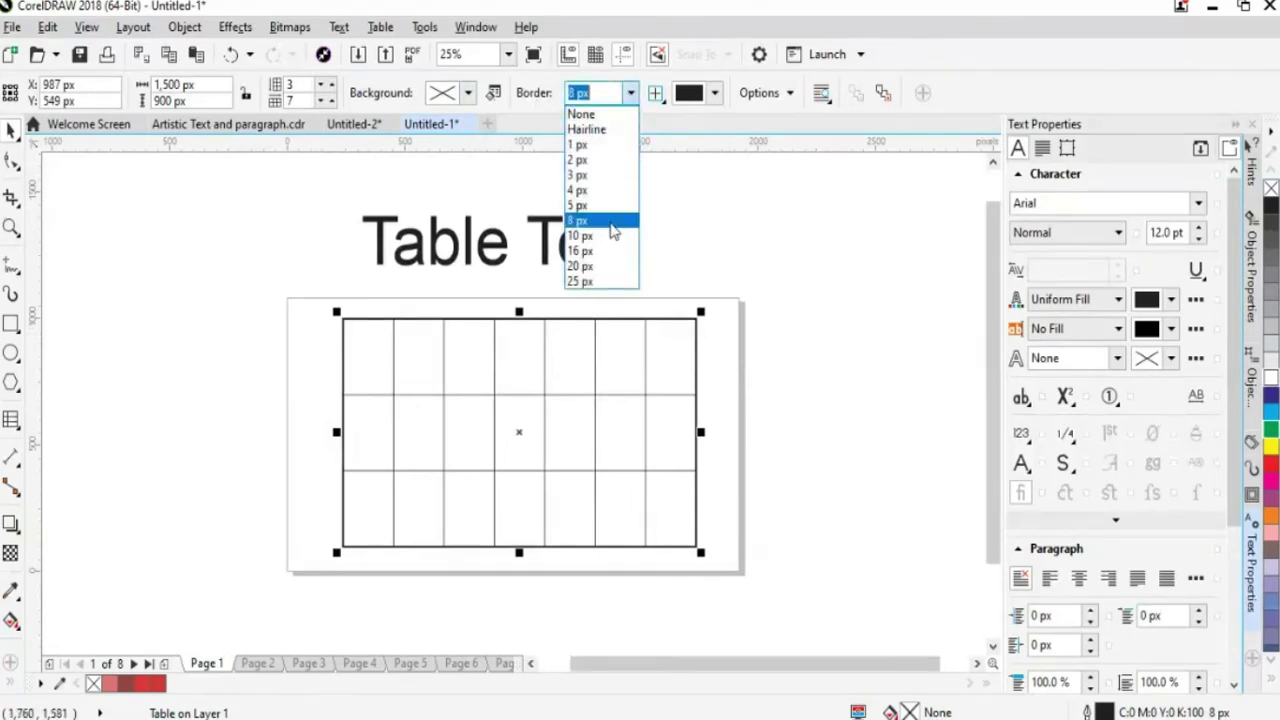
click(583, 267)
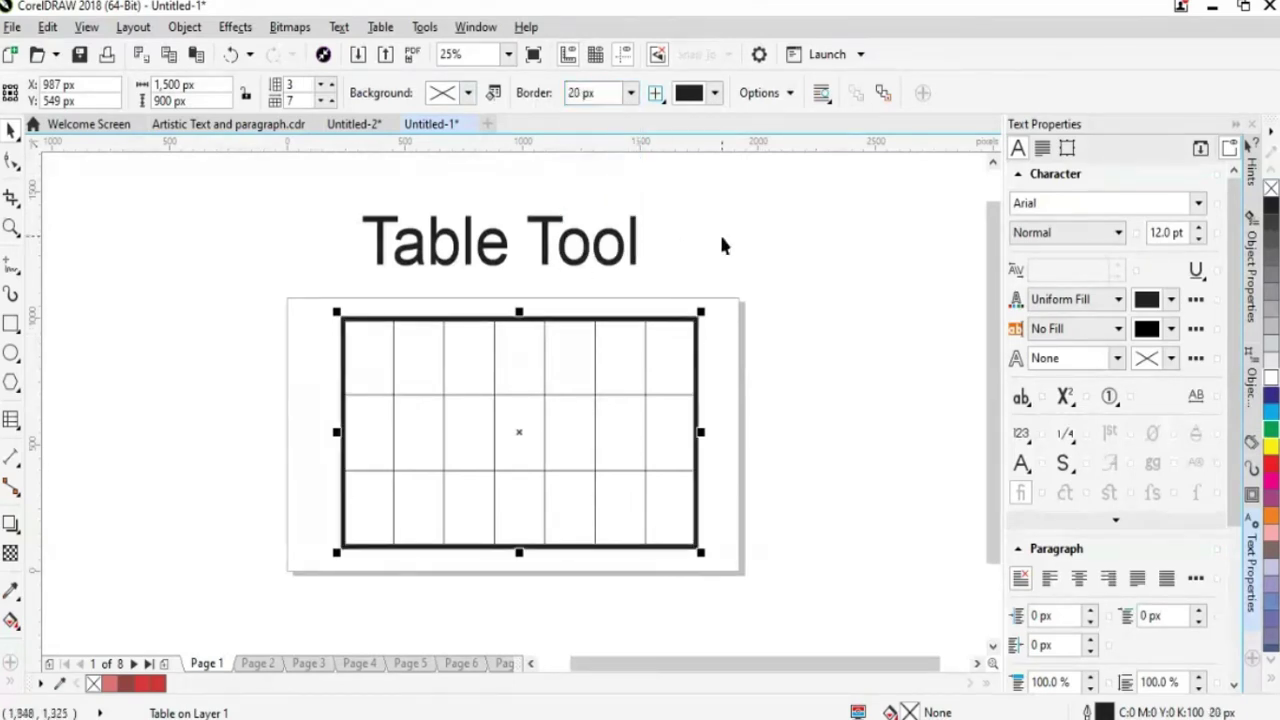
click(630, 93)
click(605, 281)
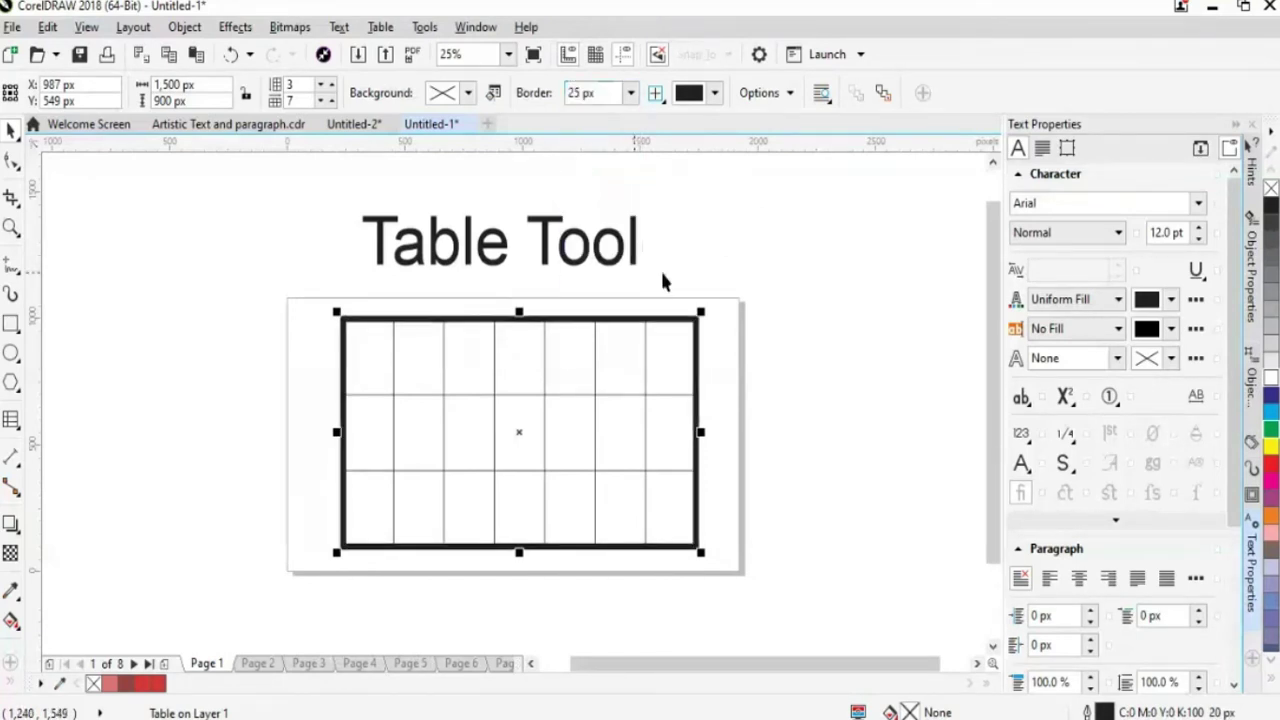
key(ctrl+z)
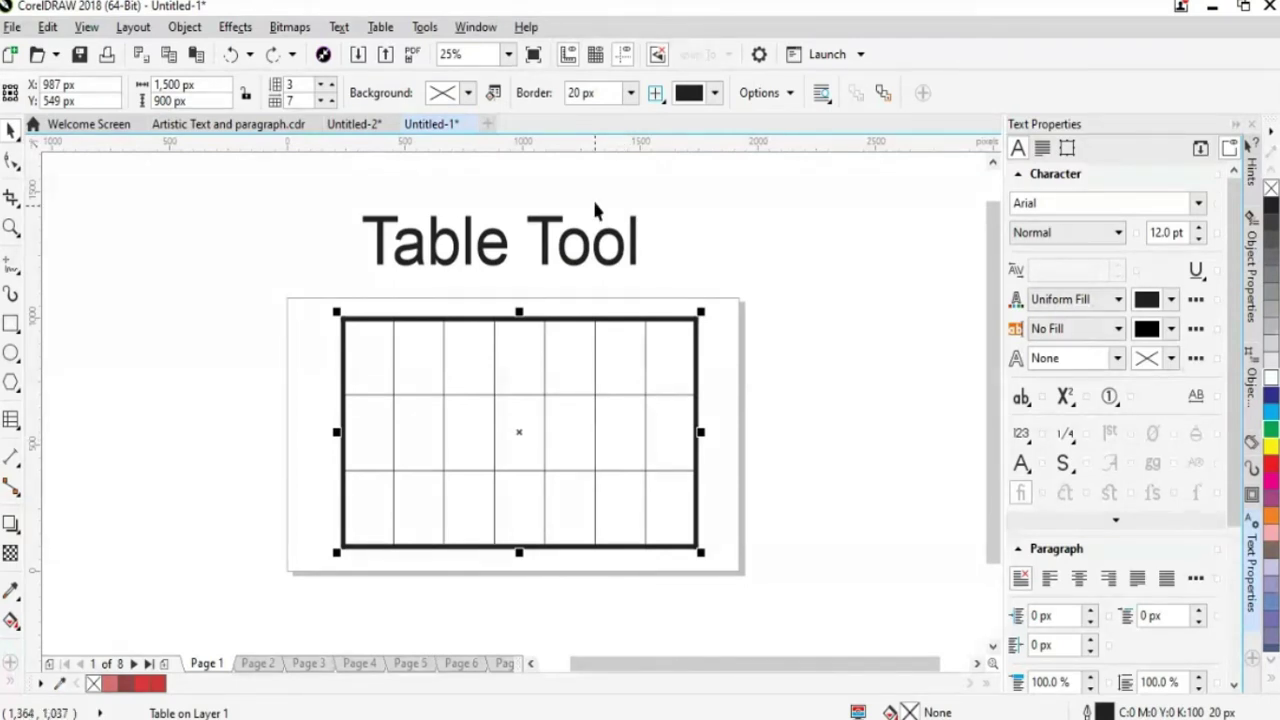
key(ctrl+z)
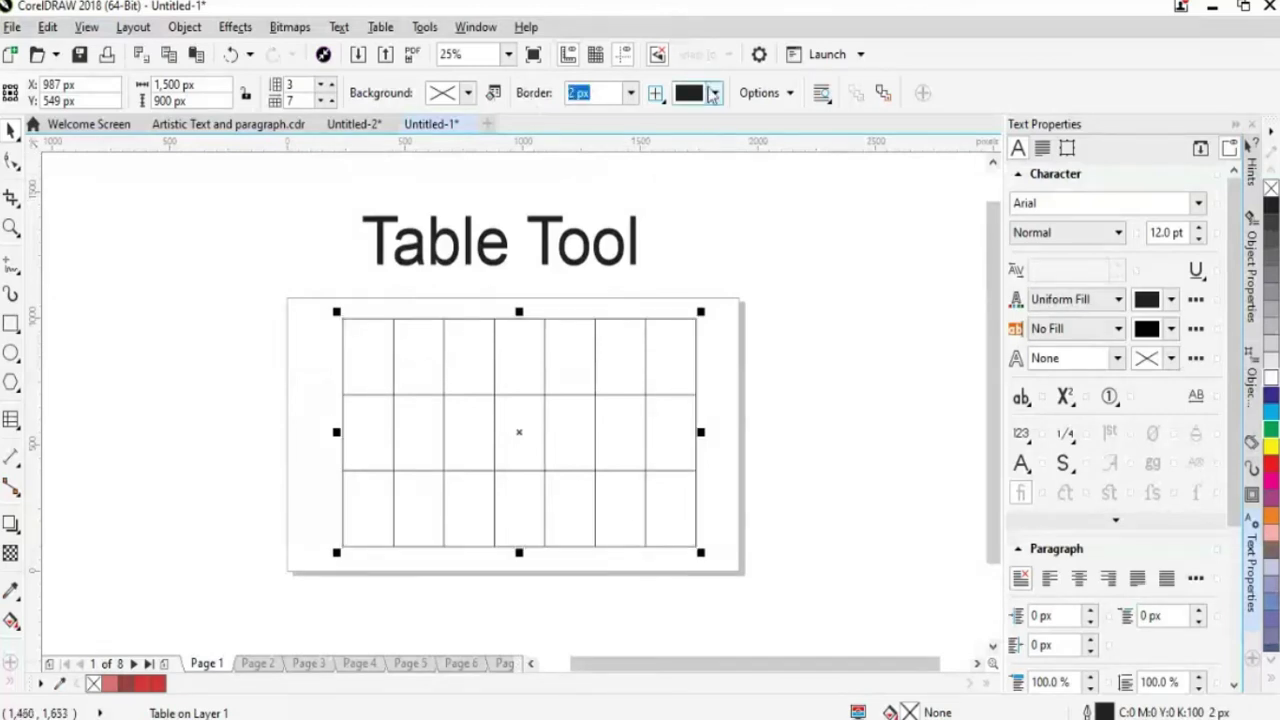
Color the table's outer border crimson (C7 M100 Y60 K0), set its width to 10 px, and deselect the table.
click(715, 93)
drag(750, 212, 803, 222)
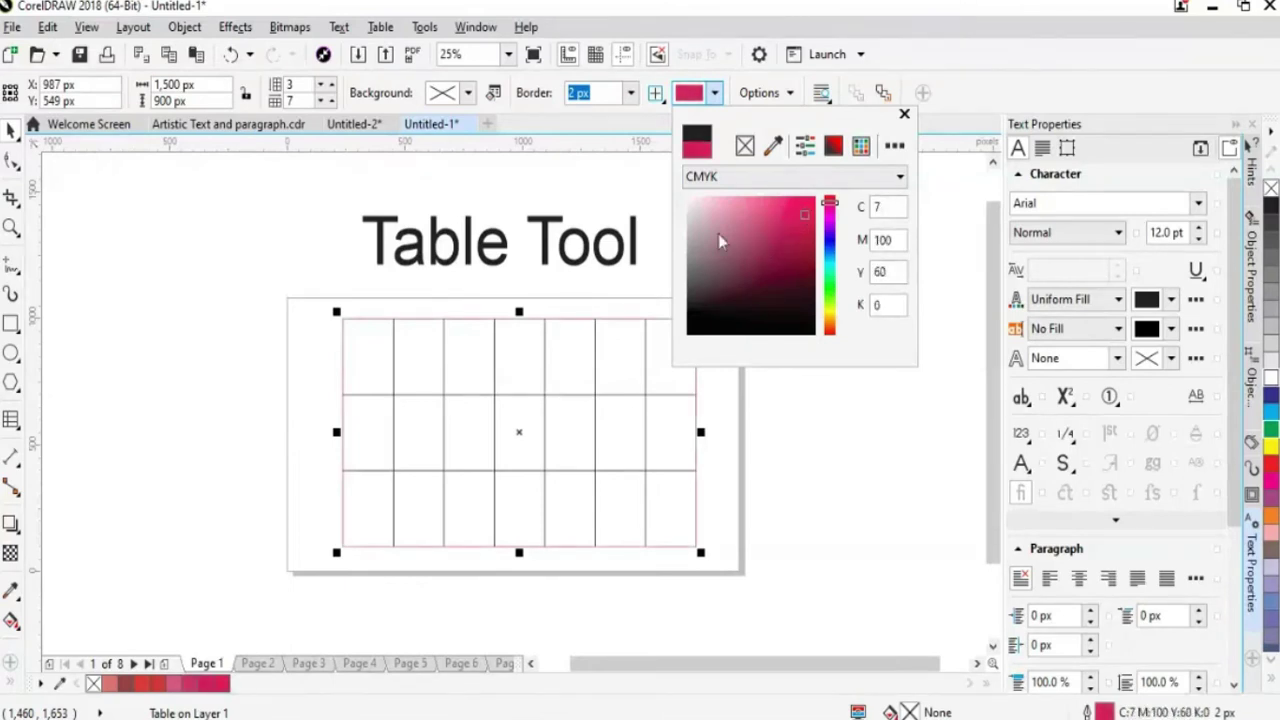
click(642, 201)
click(631, 93)
click(590, 232)
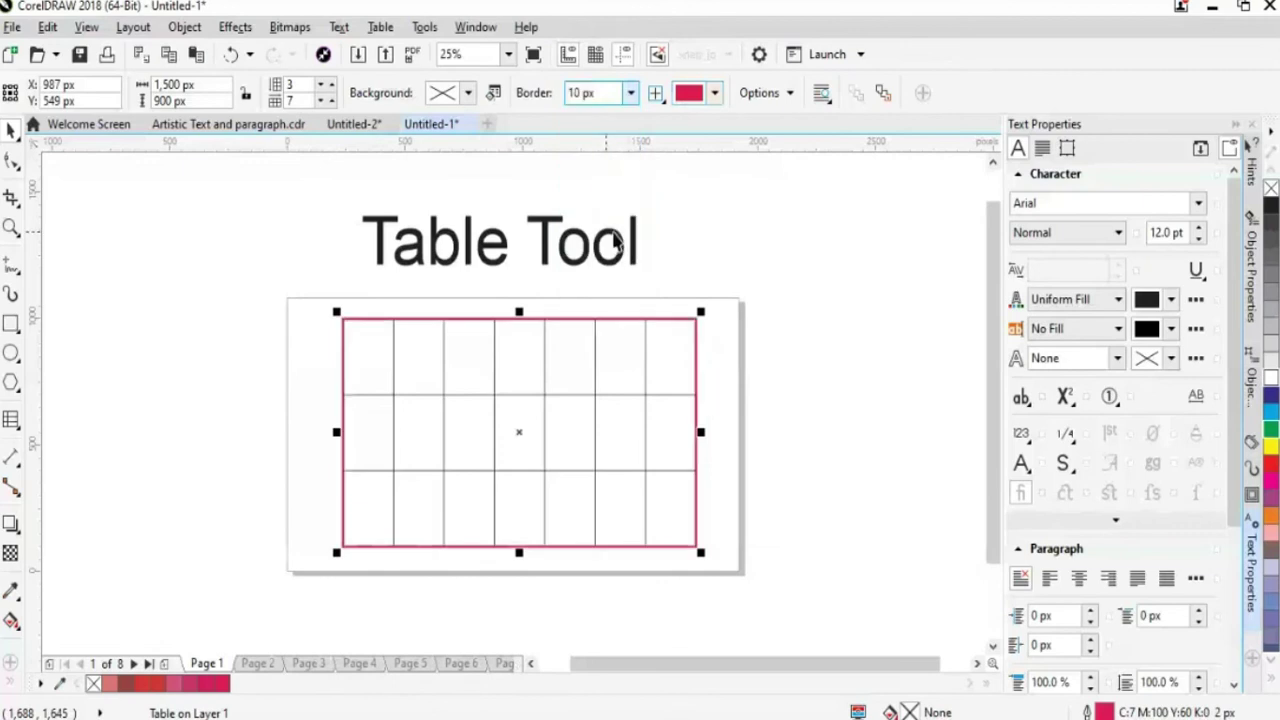
click(794, 263)
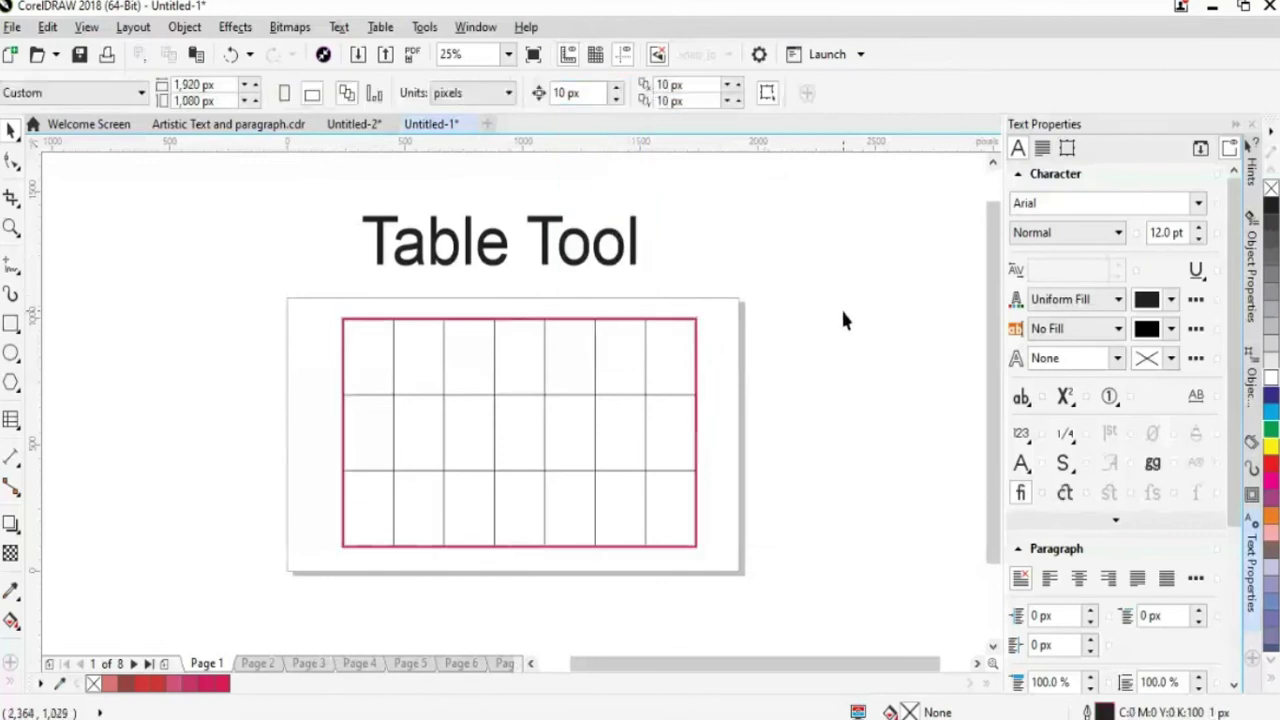
Select the table and review its cell options and the text wrap styles.
click(610, 328)
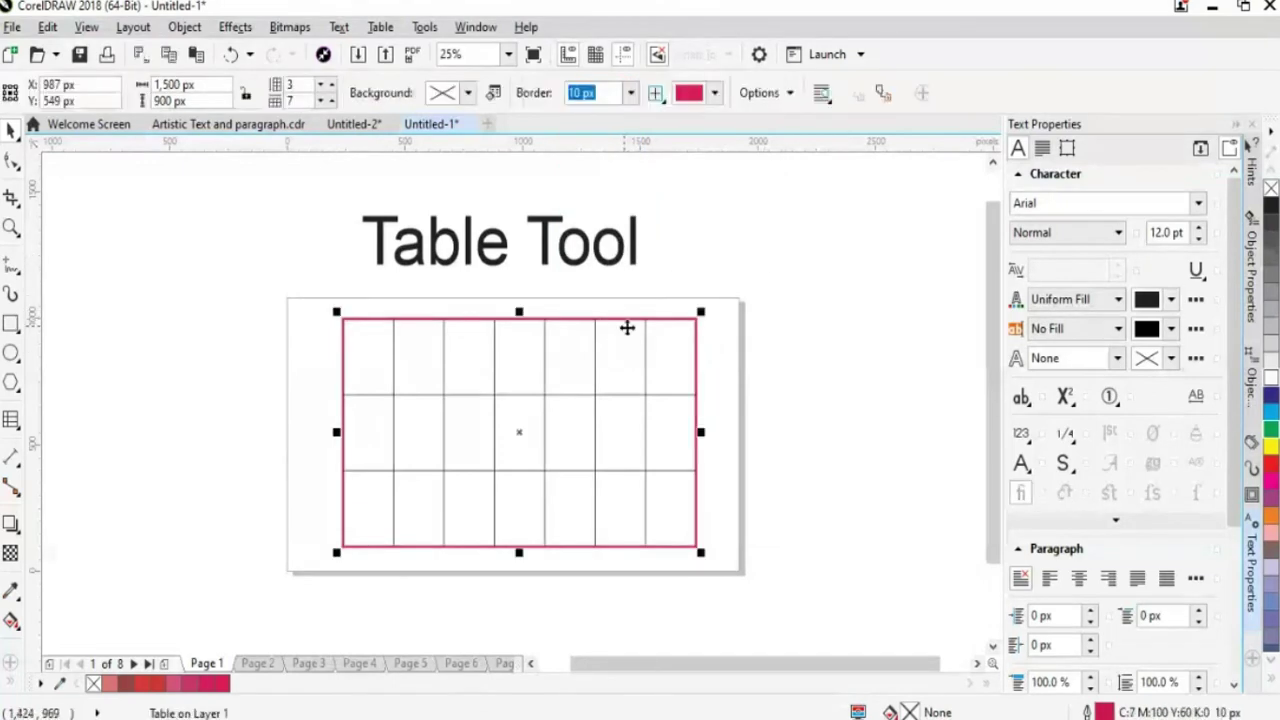
click(780, 96)
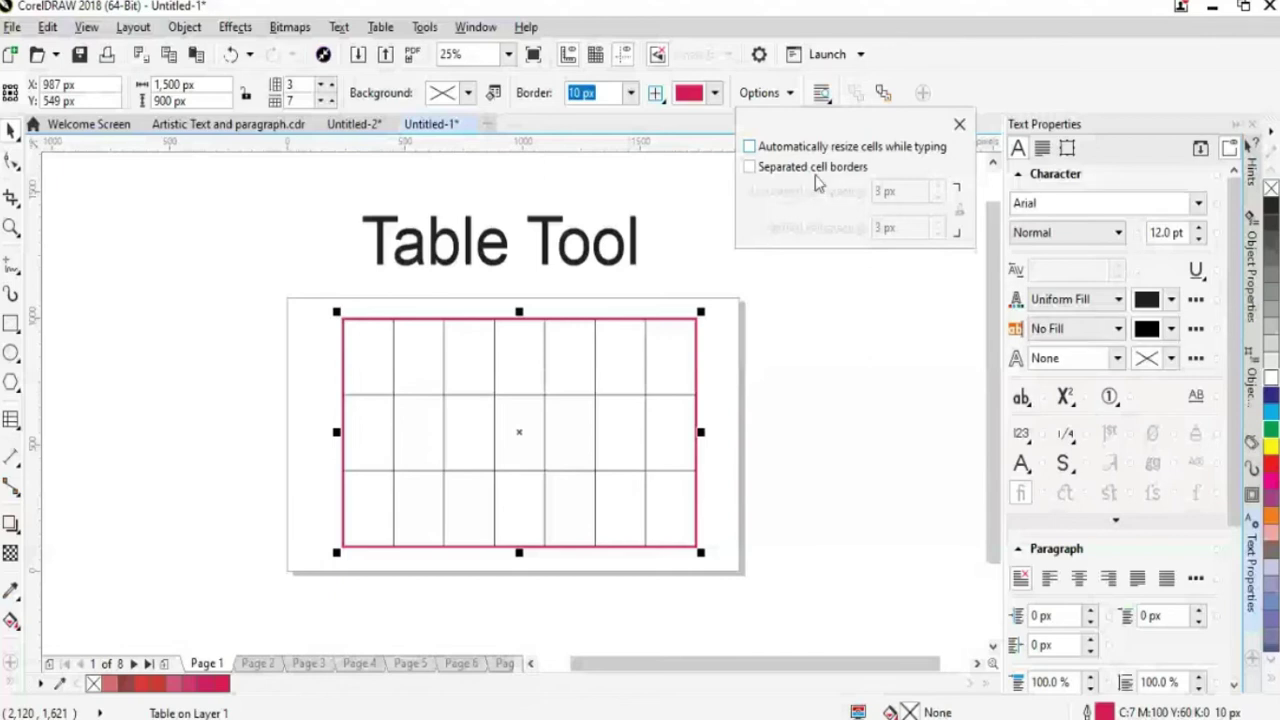
click(959, 124)
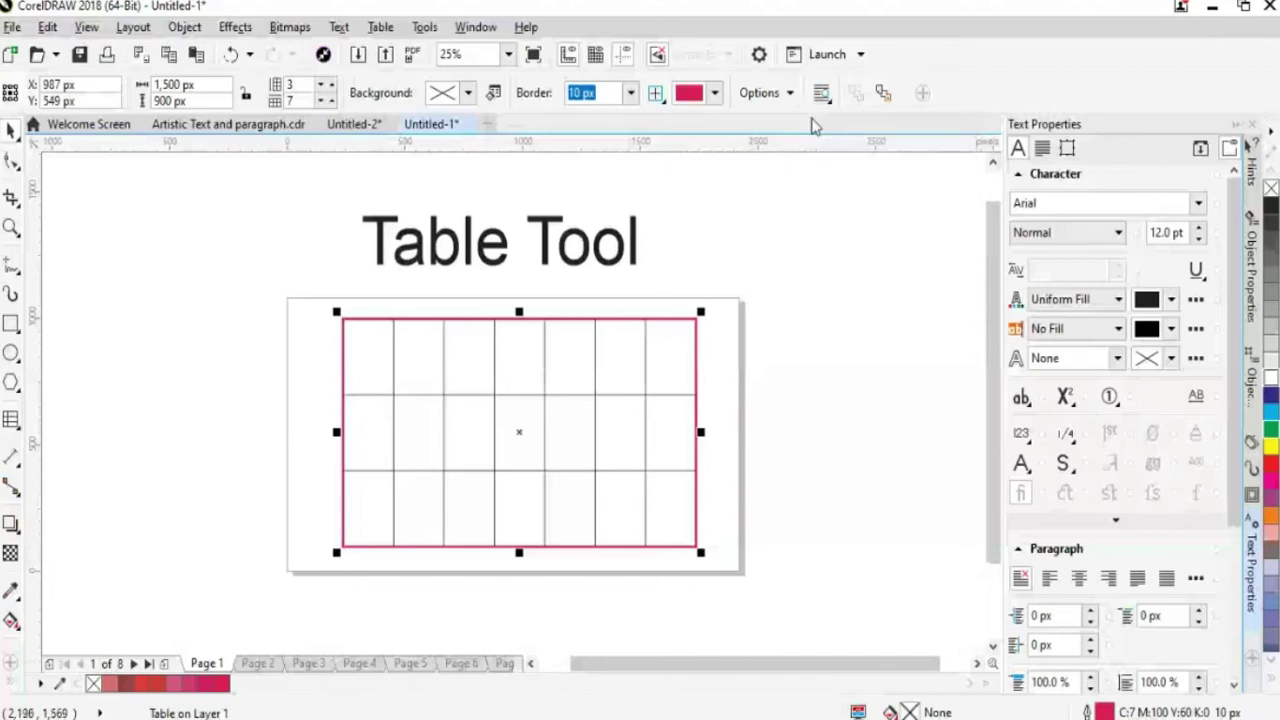
click(821, 93)
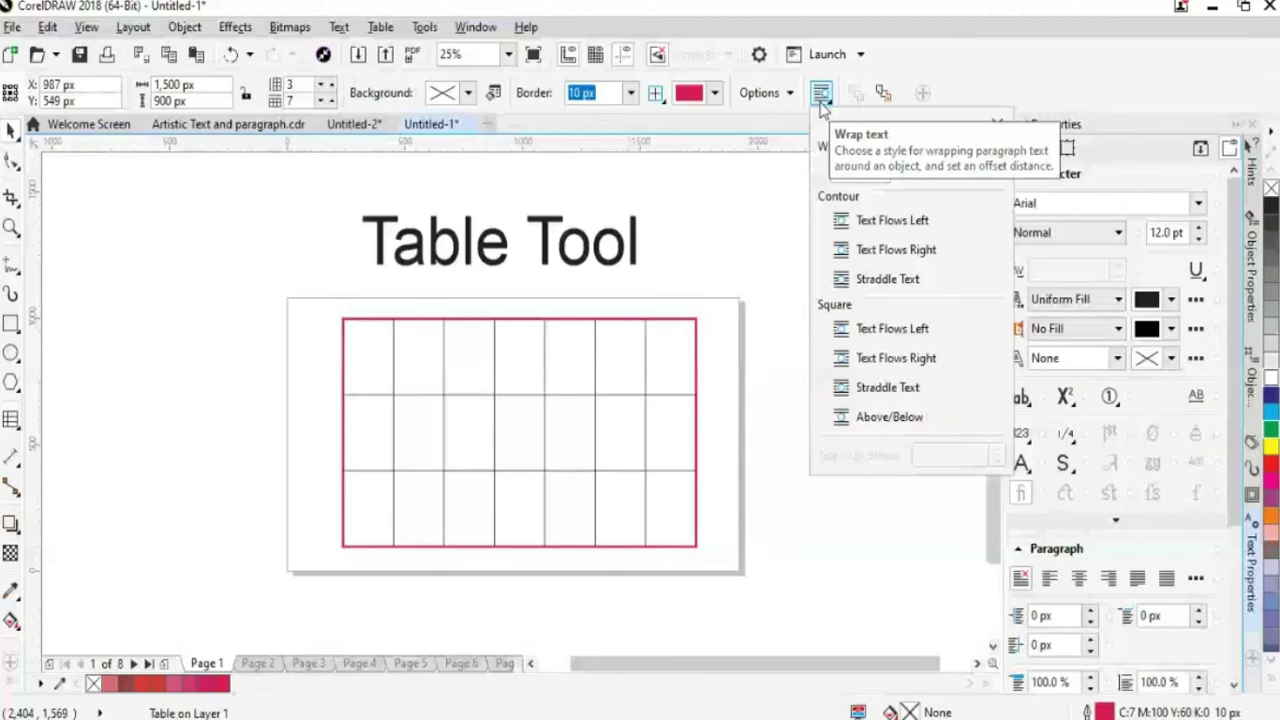
click(617, 323)
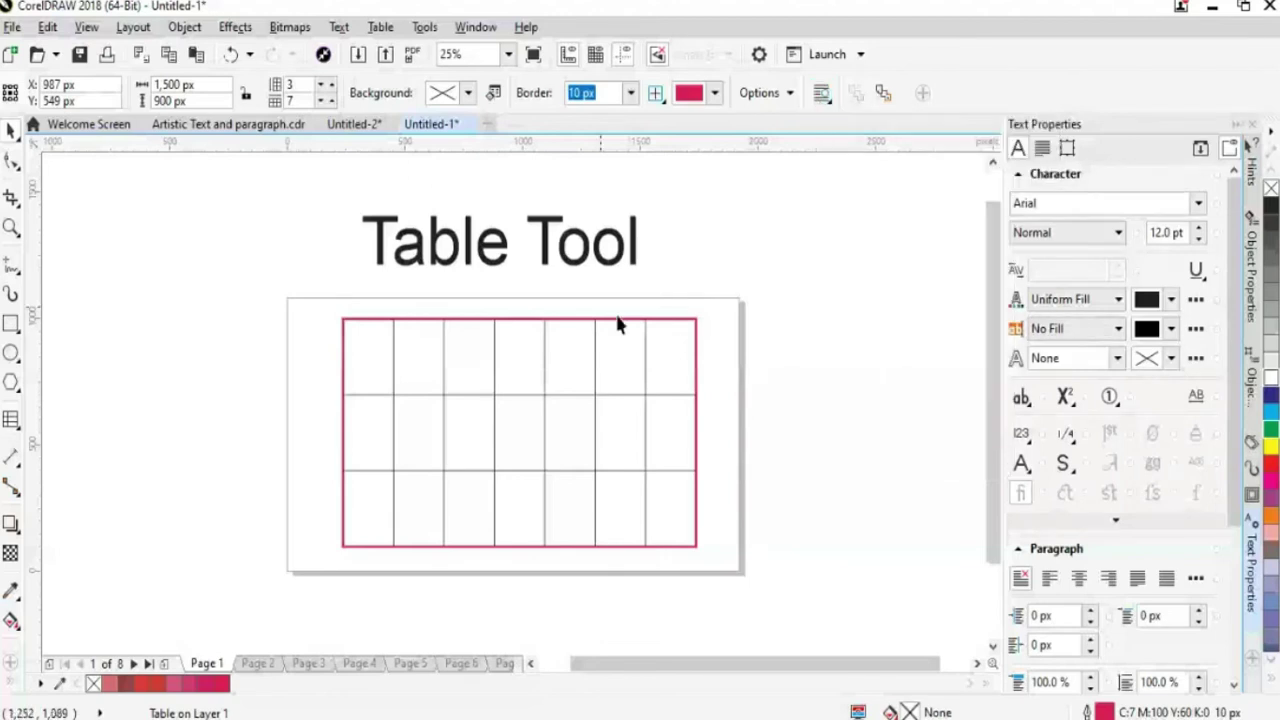
Break the crimson-bordered table apart, ungroup all of its objects, and deselect them.
click(303, 331)
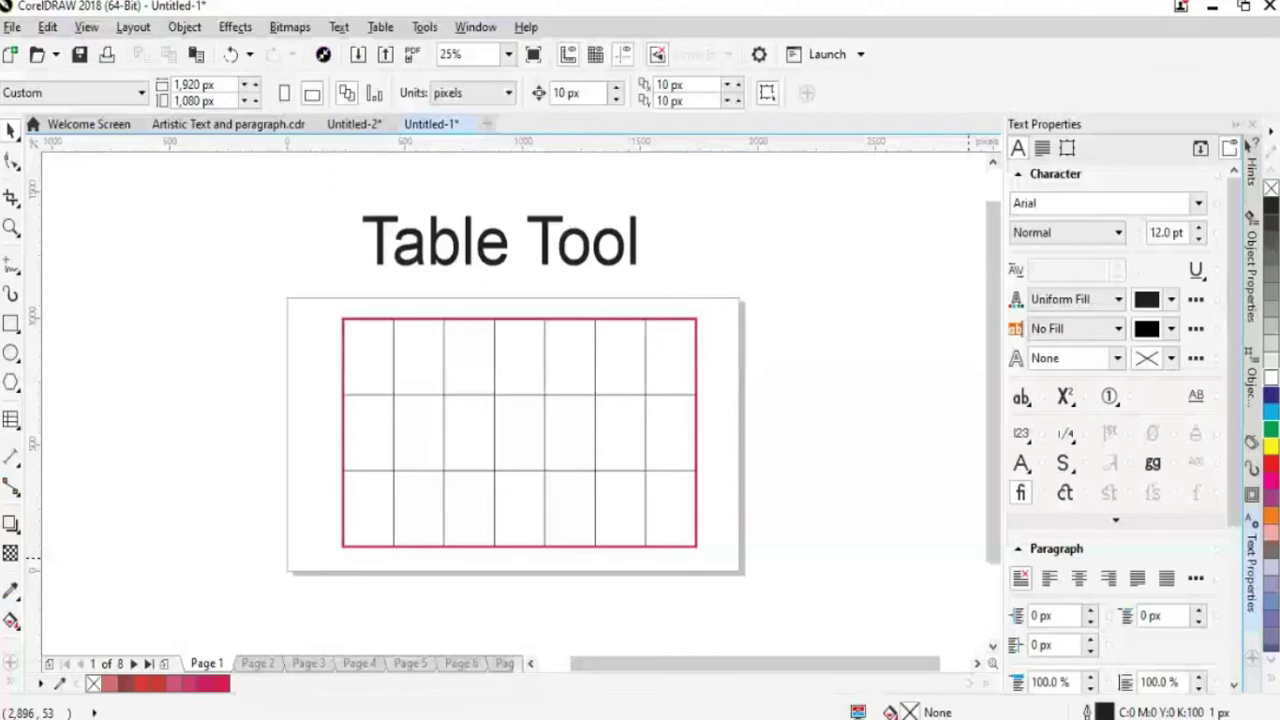
click(343, 460)
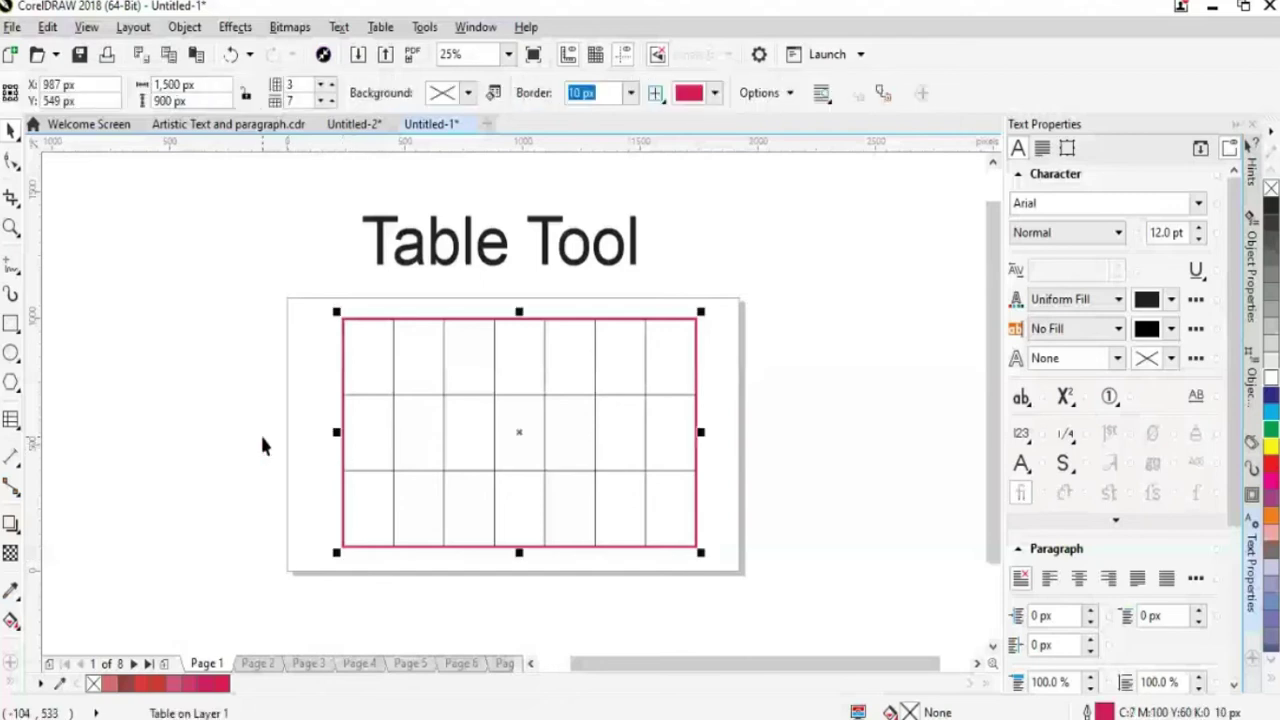
click(403, 443)
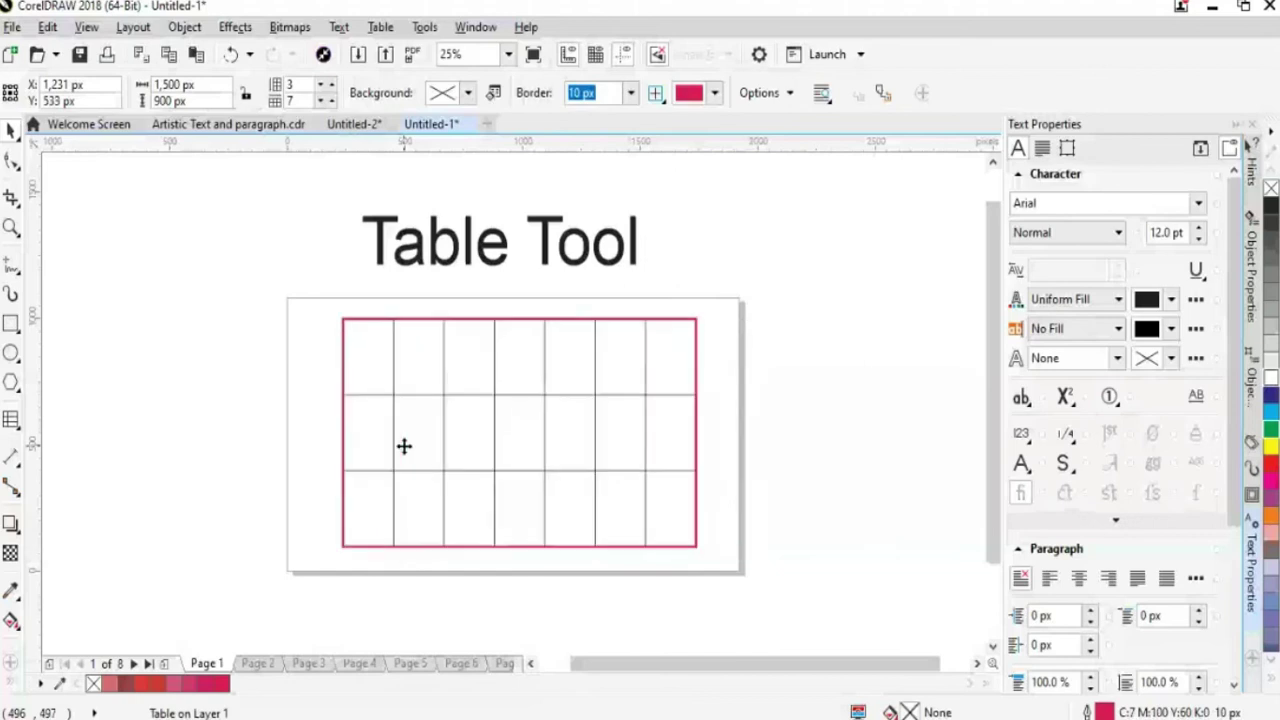
click(184, 27)
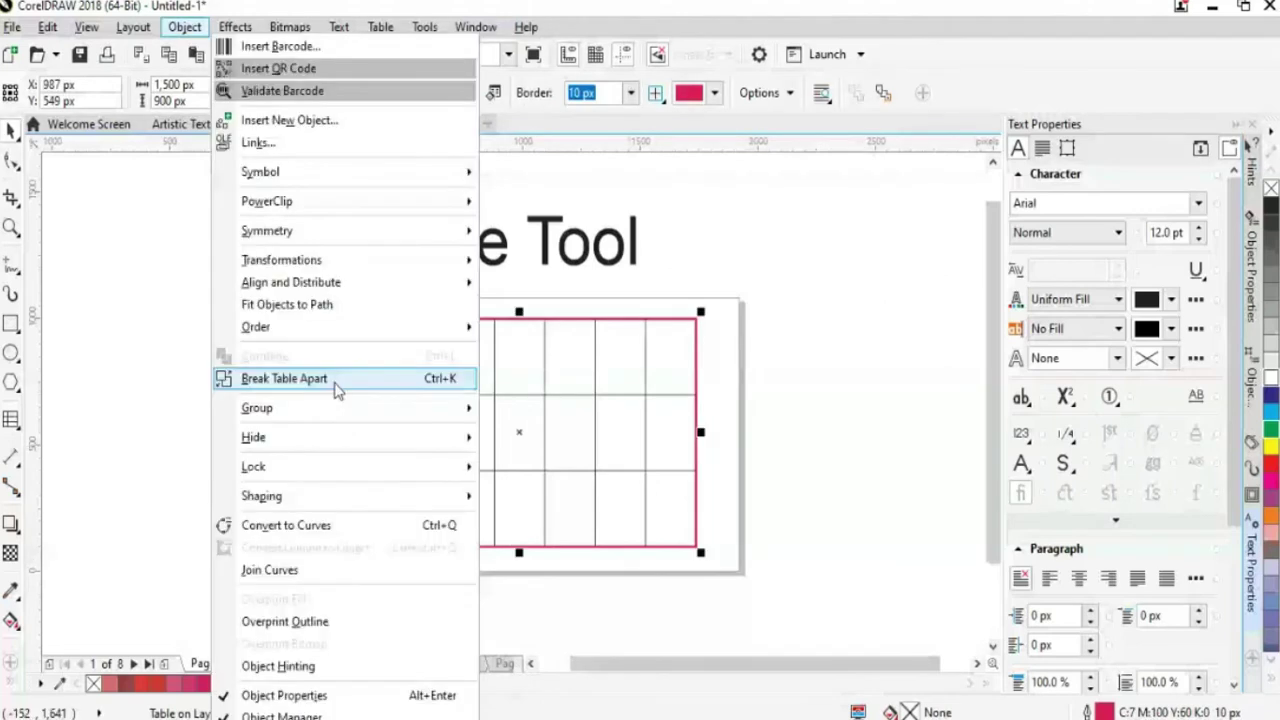
click(337, 385)
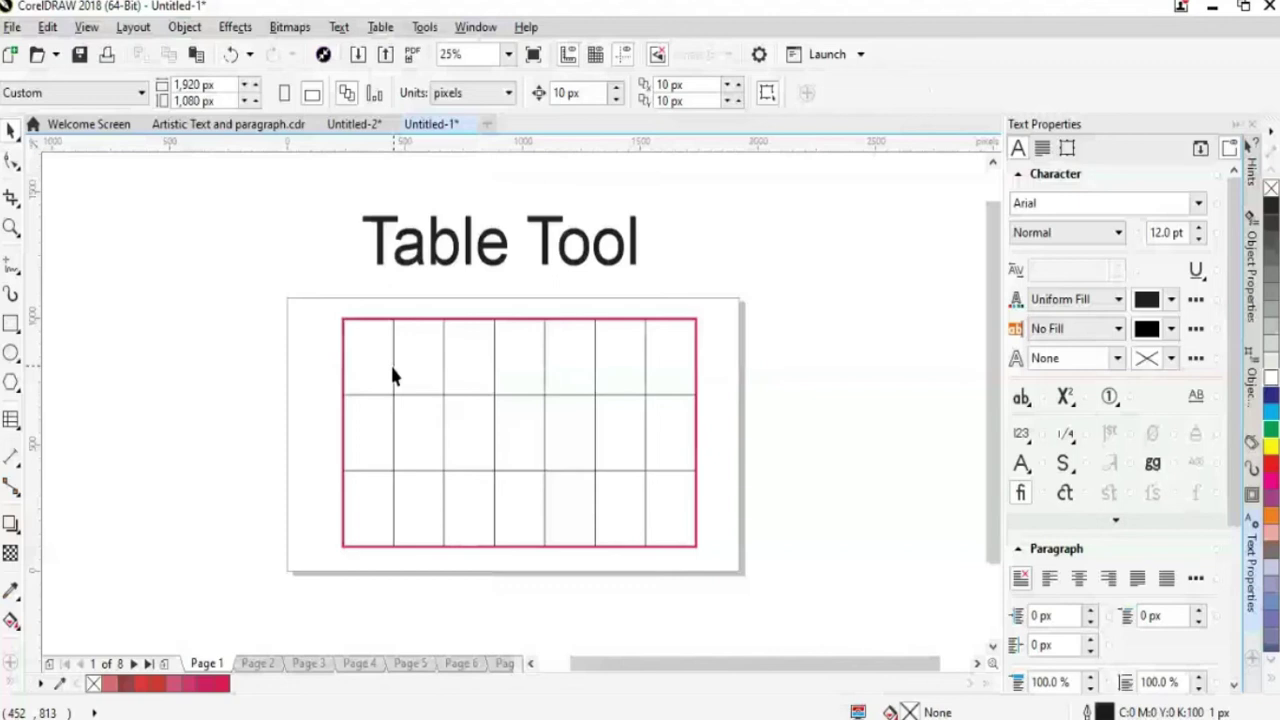
right_click(392, 369)
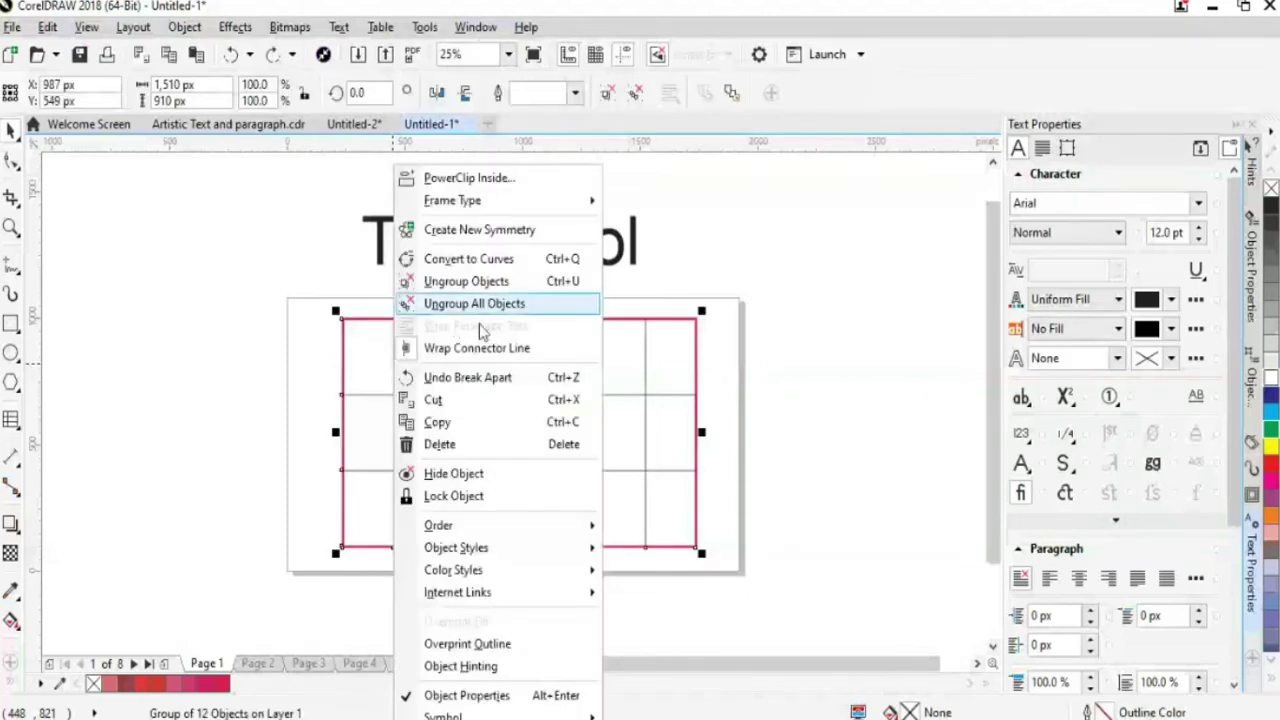
click(474, 303)
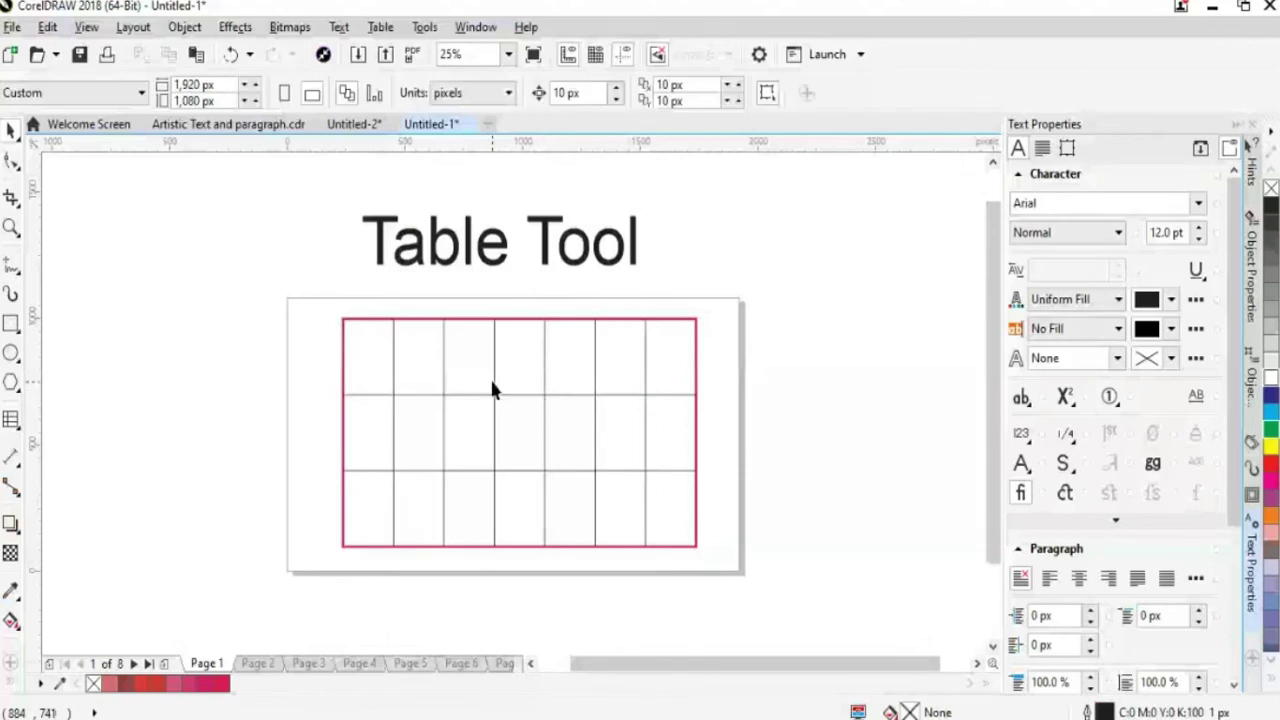
click(545, 405)
Set the outline width of the broken-apart table's third inner vertical line to 8 px.
click(494, 330)
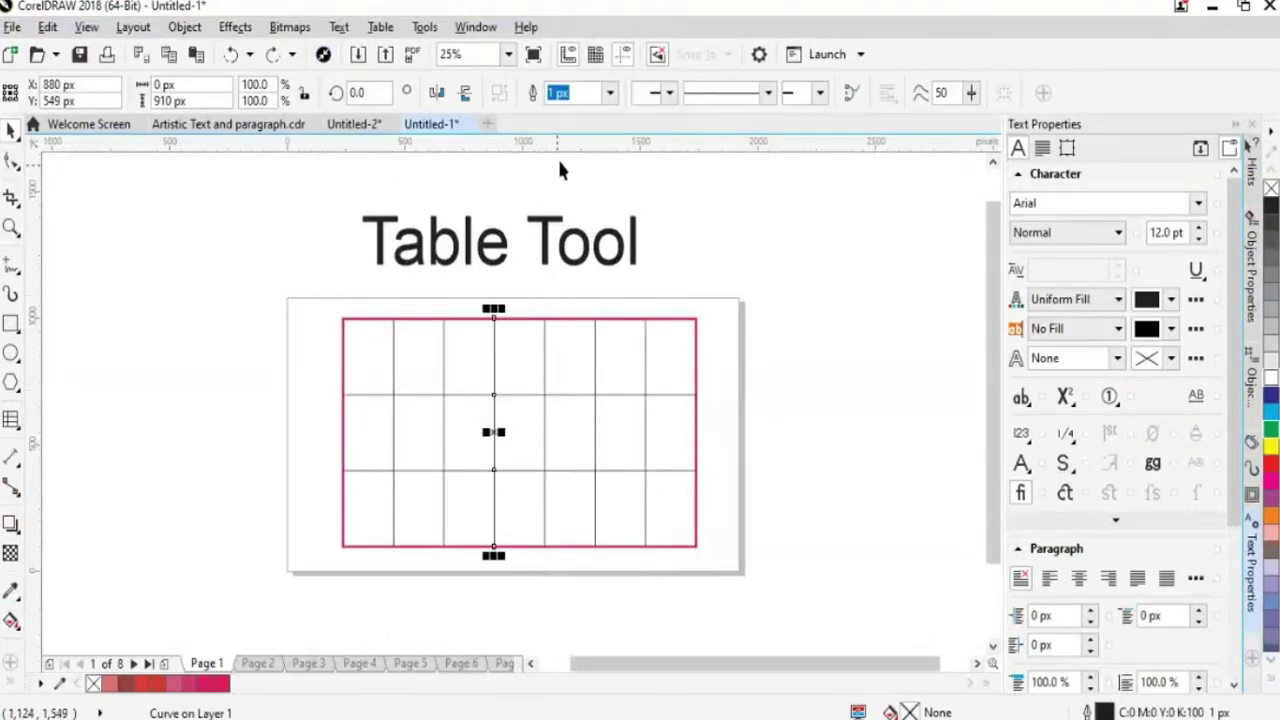
click(610, 93)
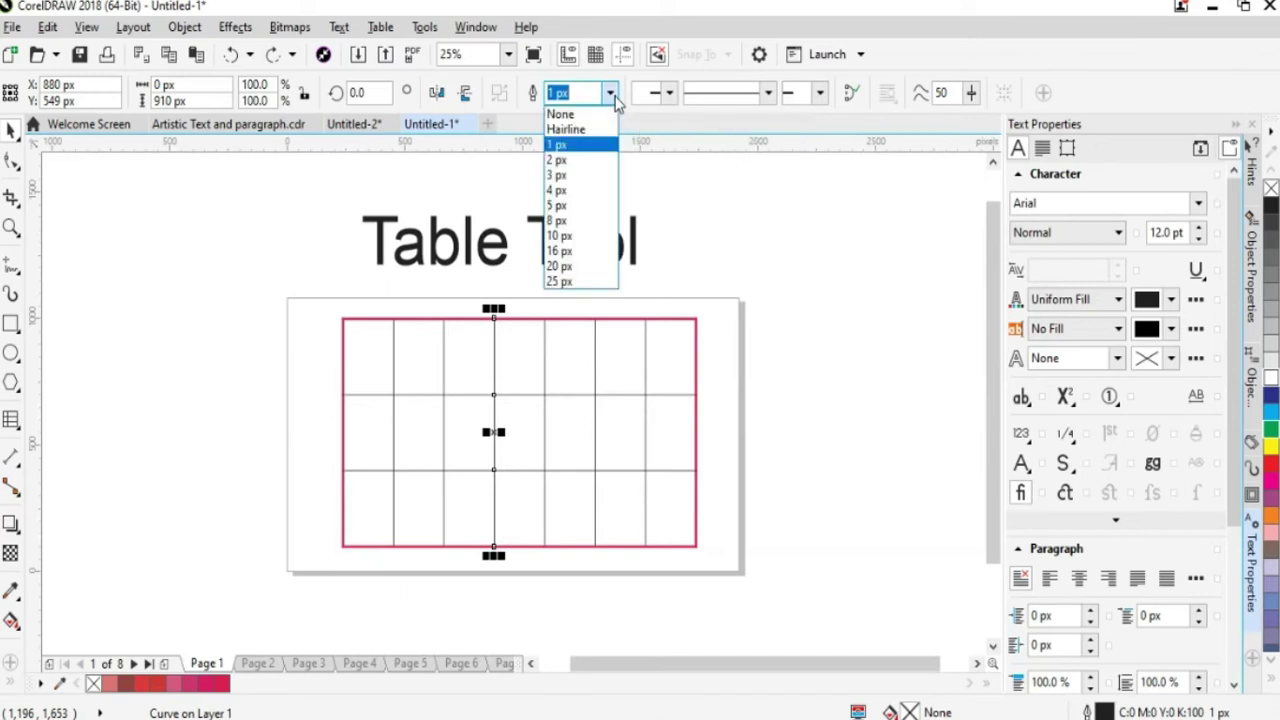
click(558, 220)
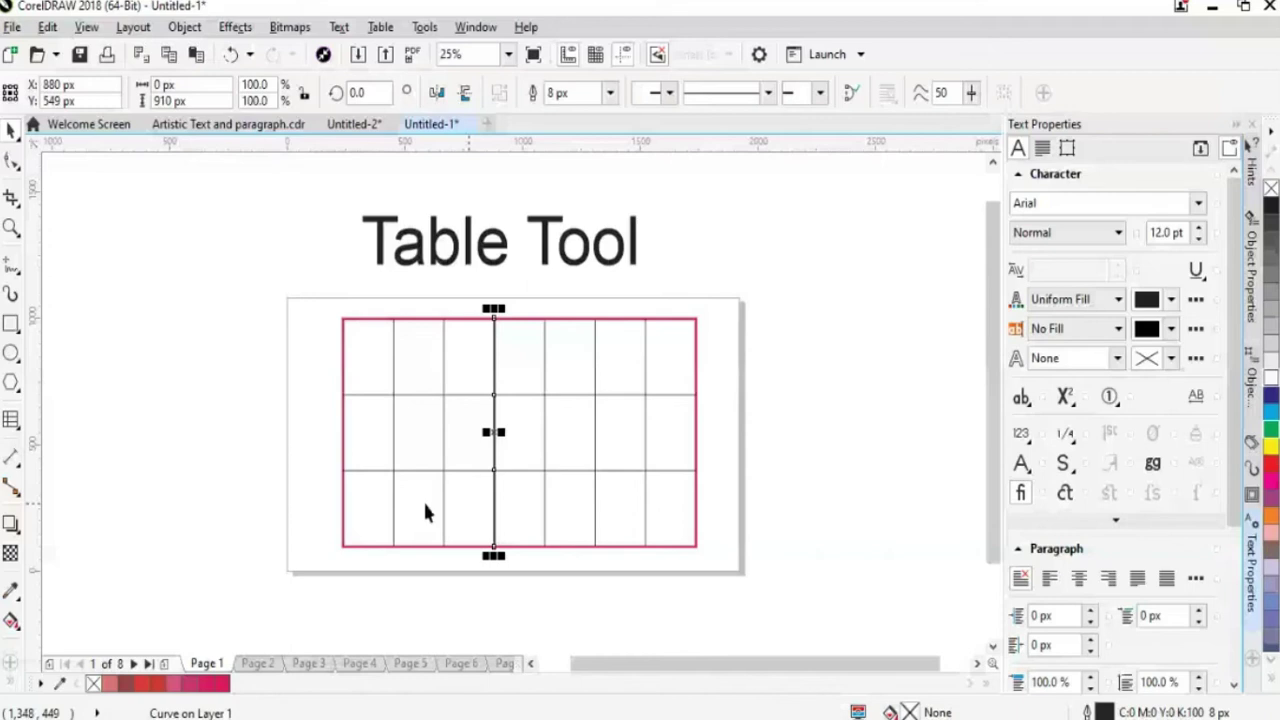
Try a solid start arrowhead on the 8 px vertical line, undo it, and deselect the line.
click(668, 93)
click(665, 181)
click(660, 180)
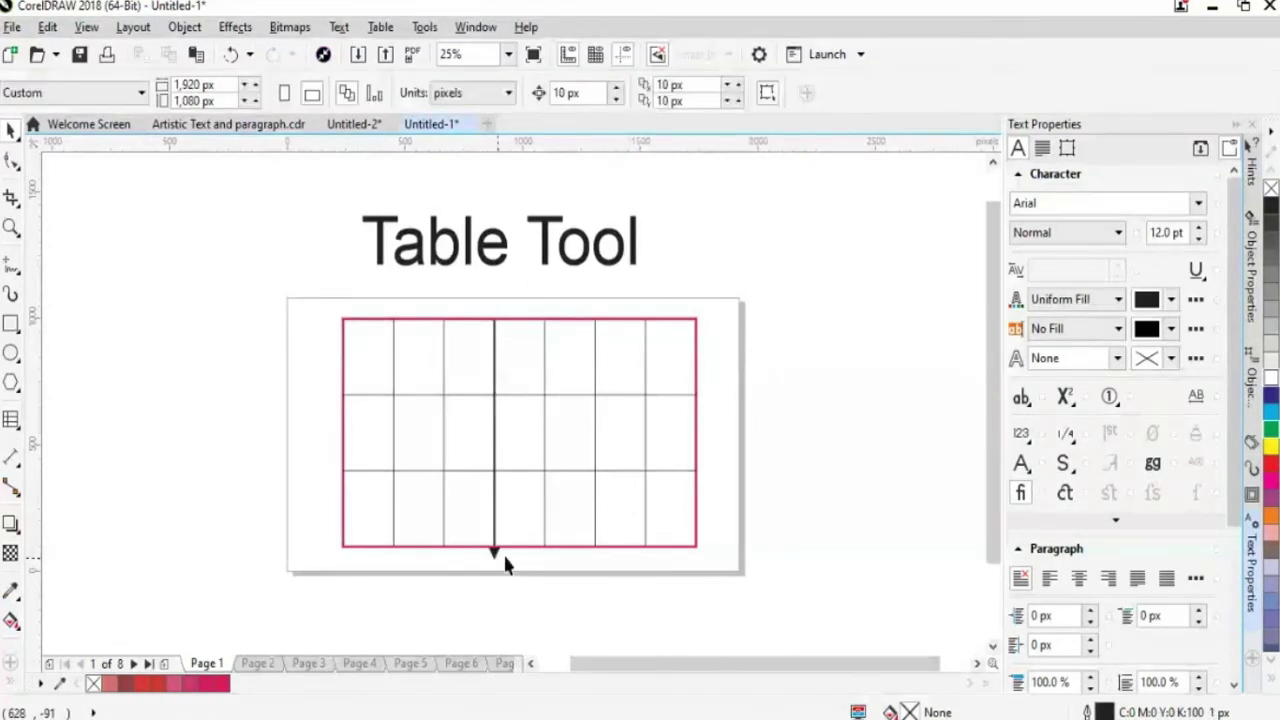
key(ctrl+z)
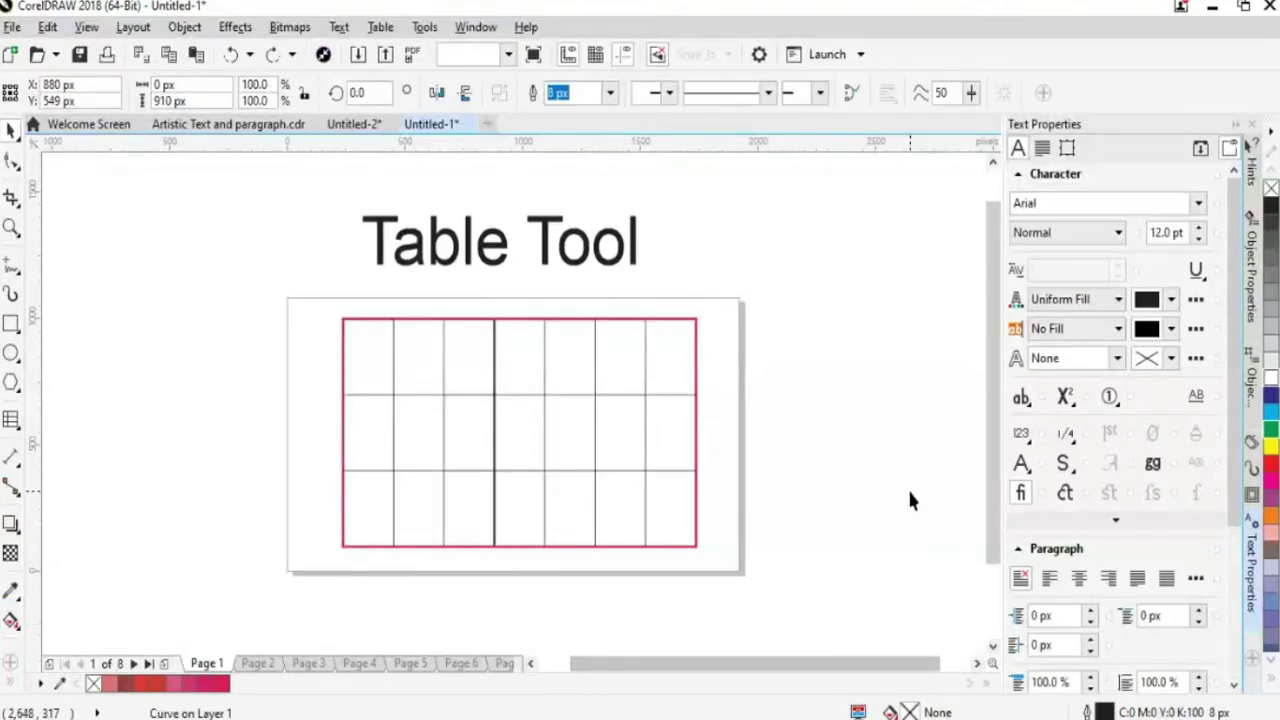
click(907, 487)
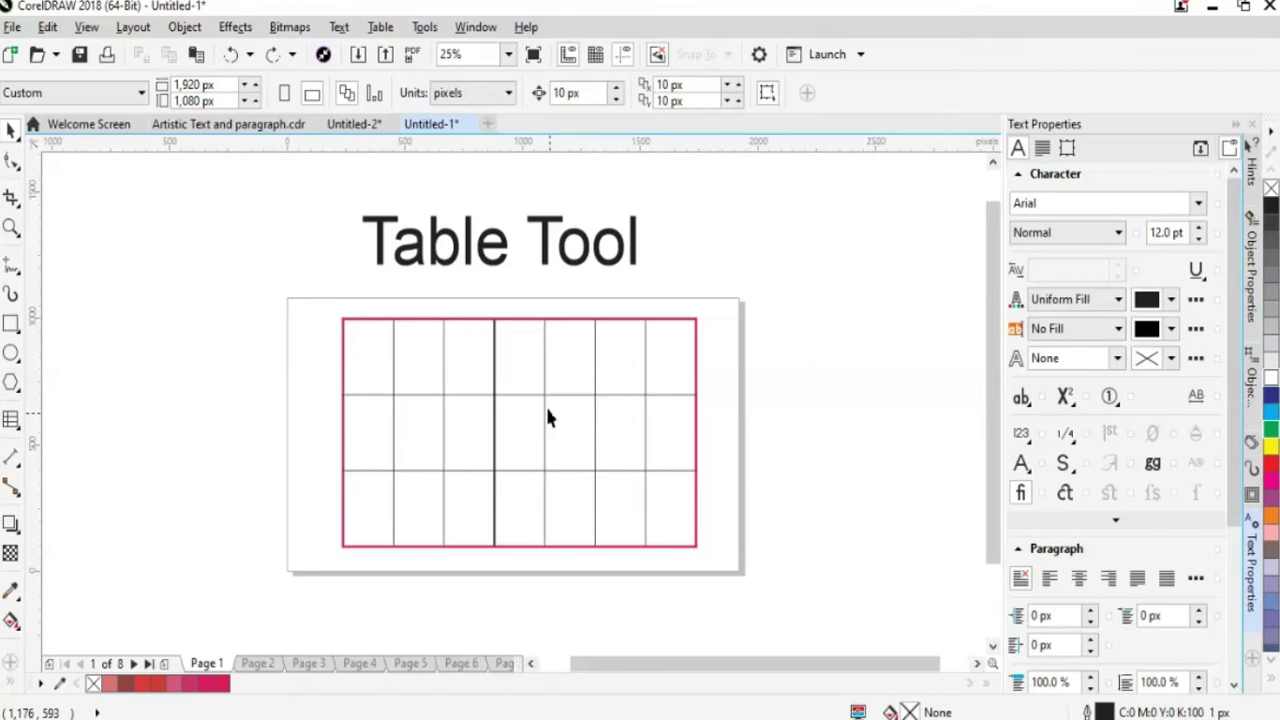
Move the broken-apart table off the page and draw a new table about 1784 by 900 px with 3 rows and 4 columns.
drag(547, 418, 90, 420)
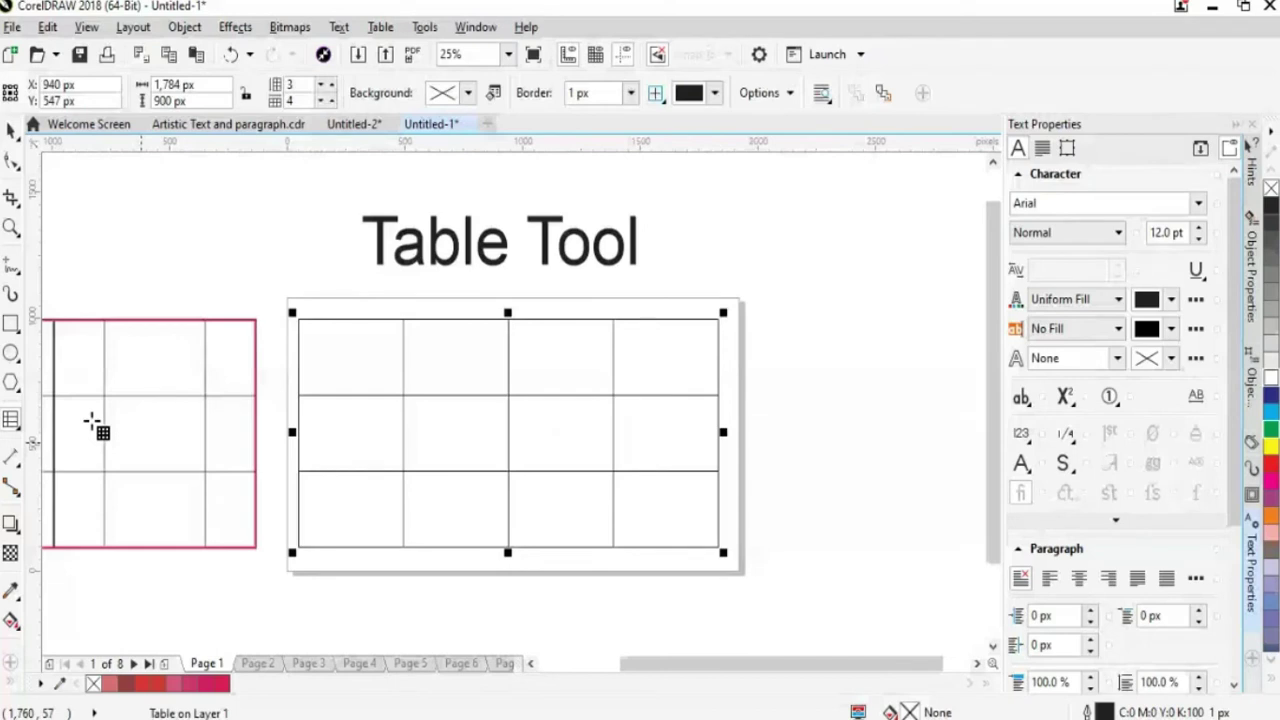
click(11, 130)
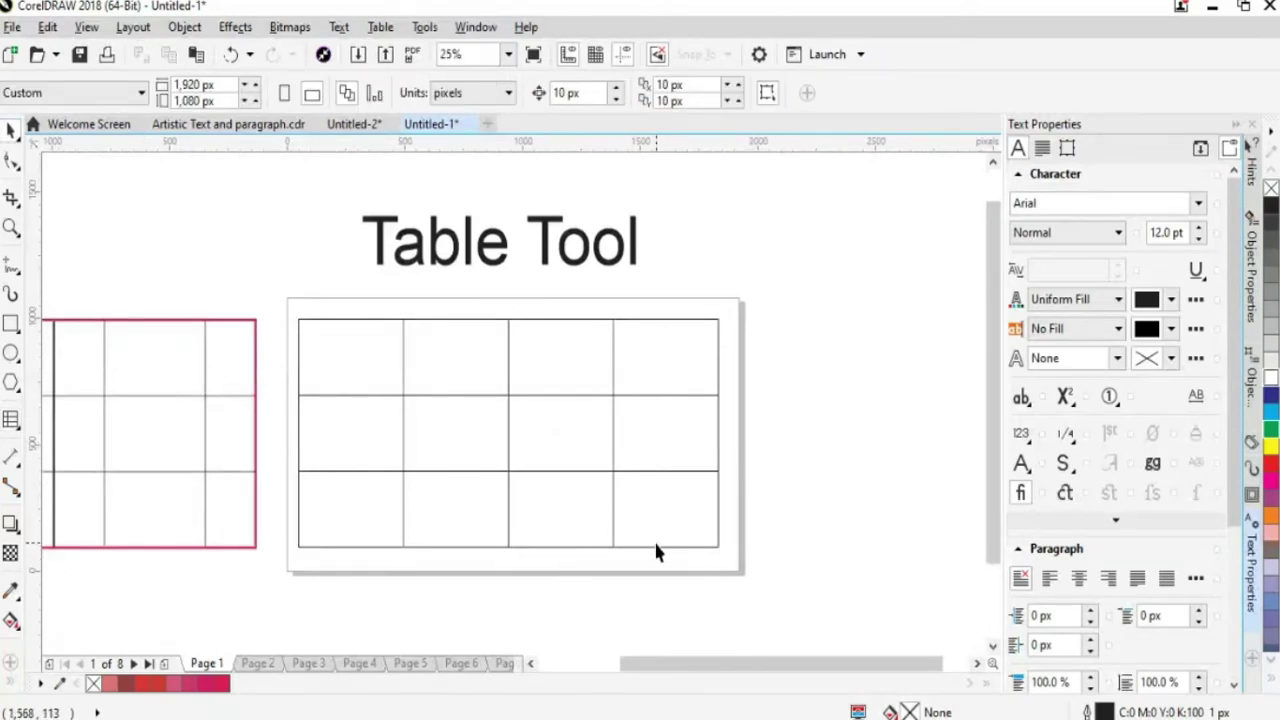
Select the new table and set its border width to 4 px.
click(614, 471)
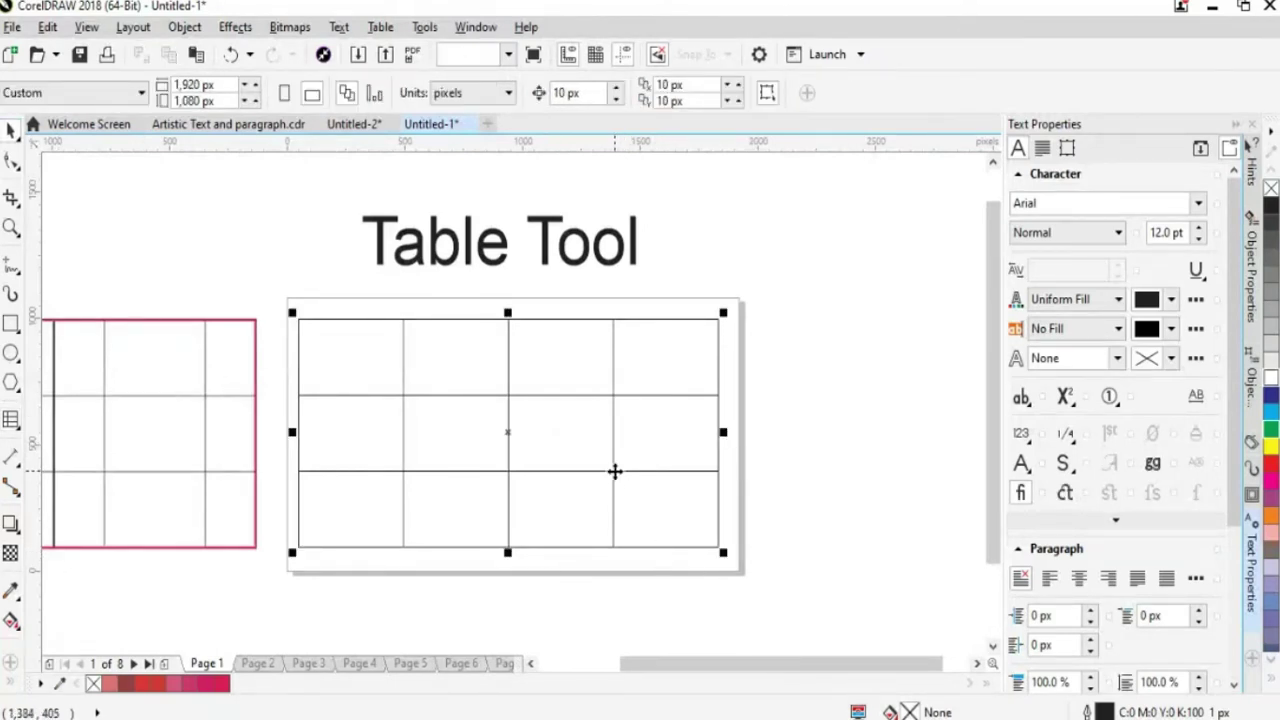
click(508, 431)
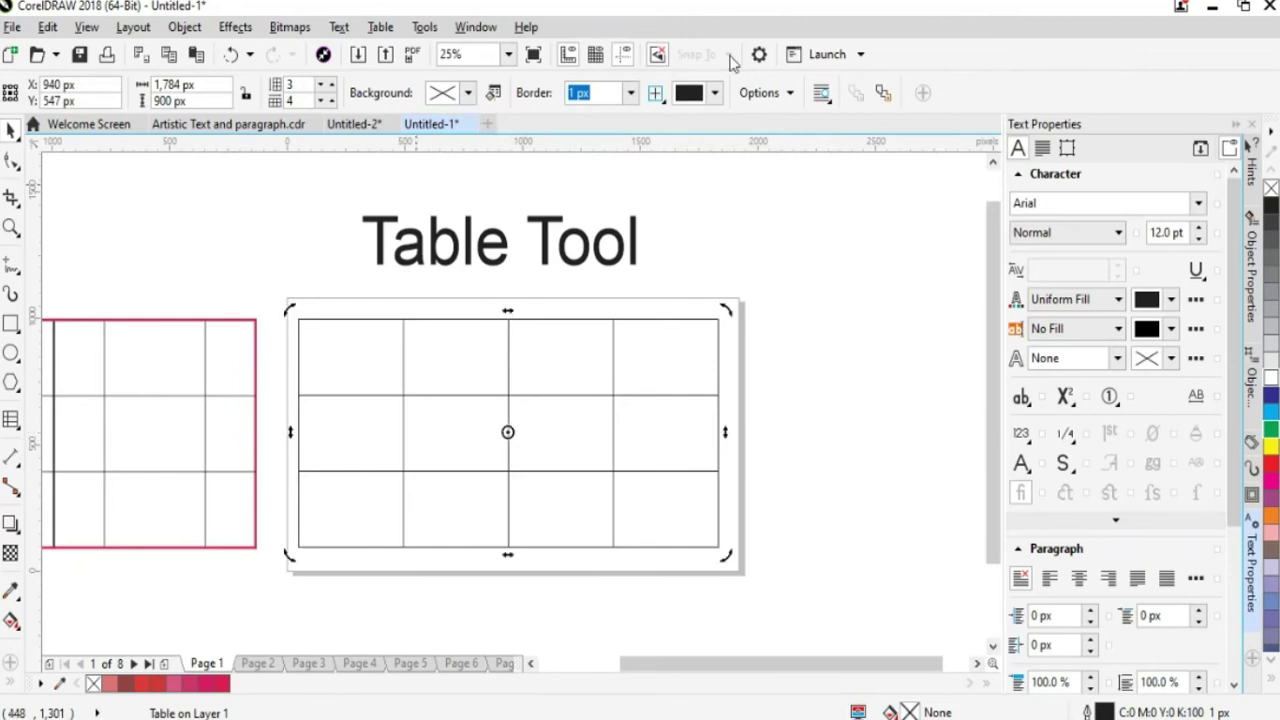
click(630, 92)
click(590, 200)
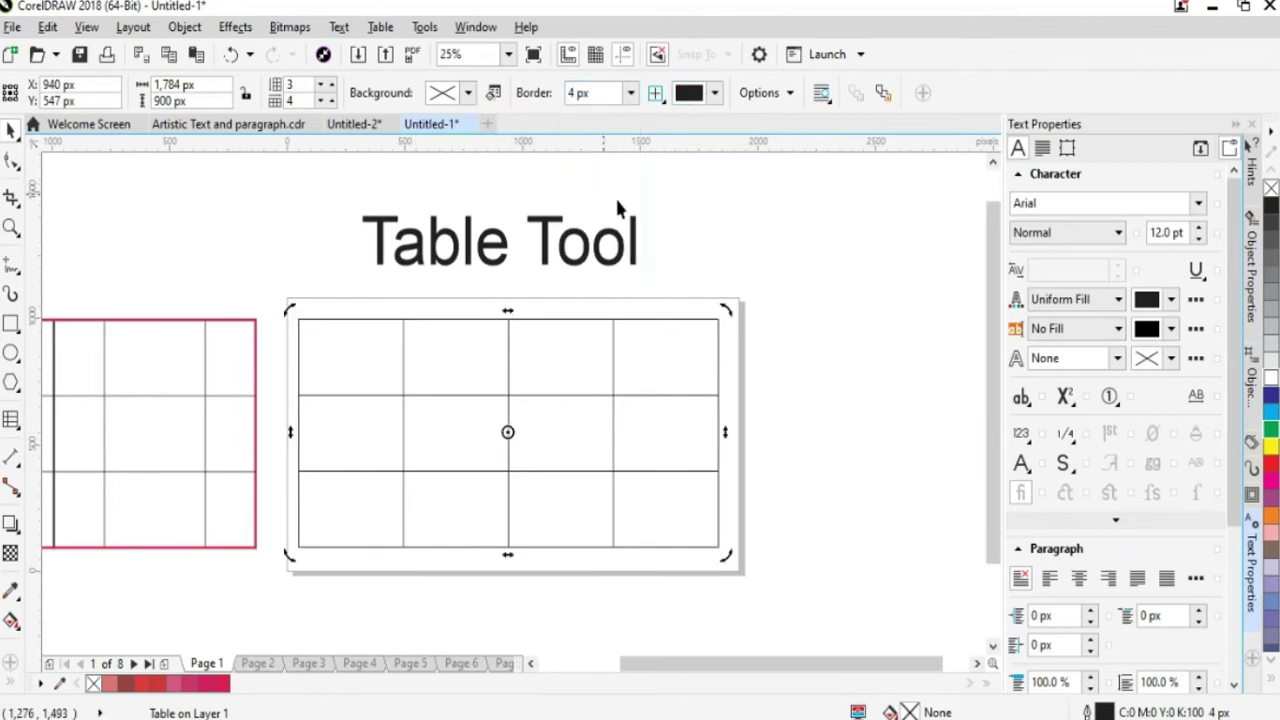
Try a 16 px border width on the new table, undo it, and deselect the table.
click(630, 92)
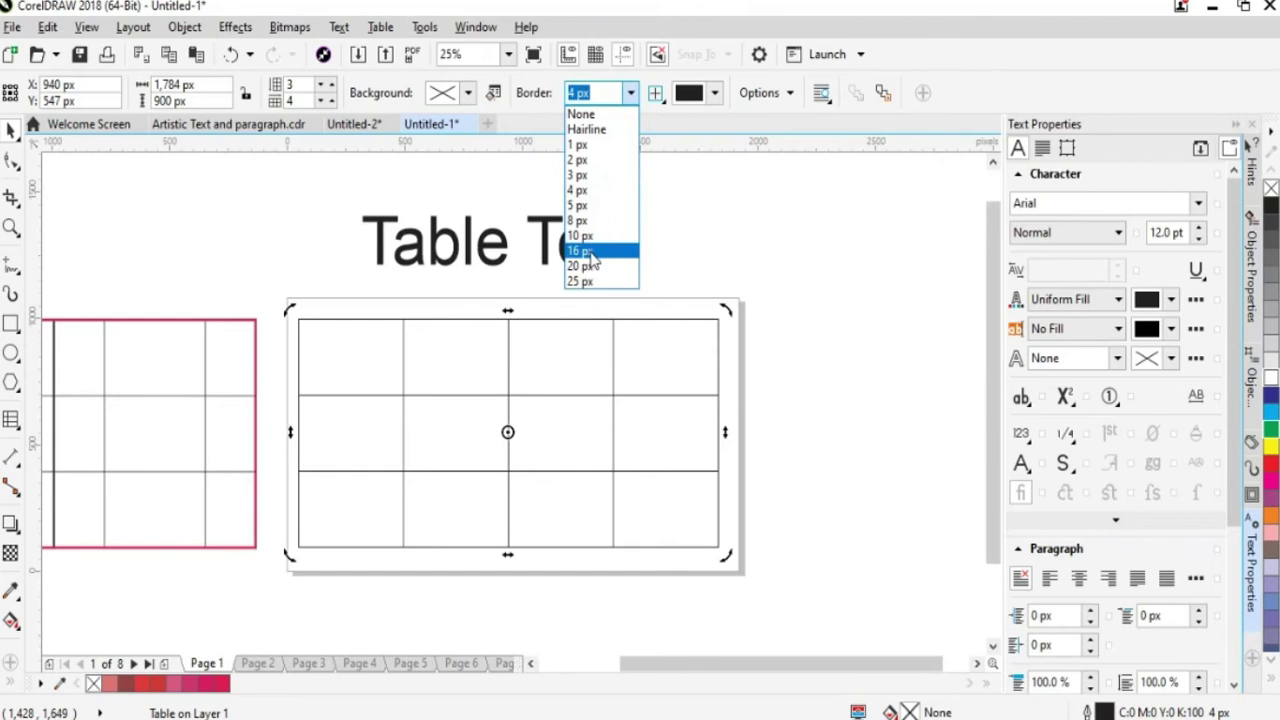
click(590, 252)
click(770, 265)
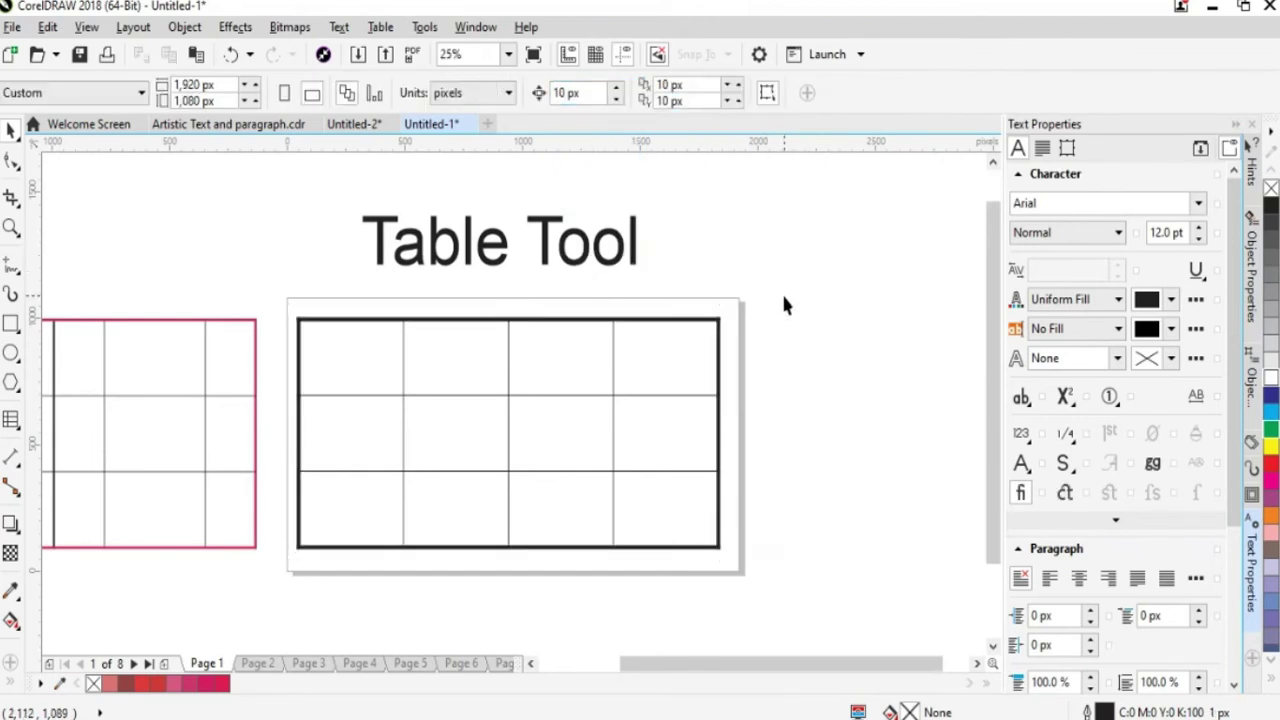
key(ctrl+z)
key(Escape)
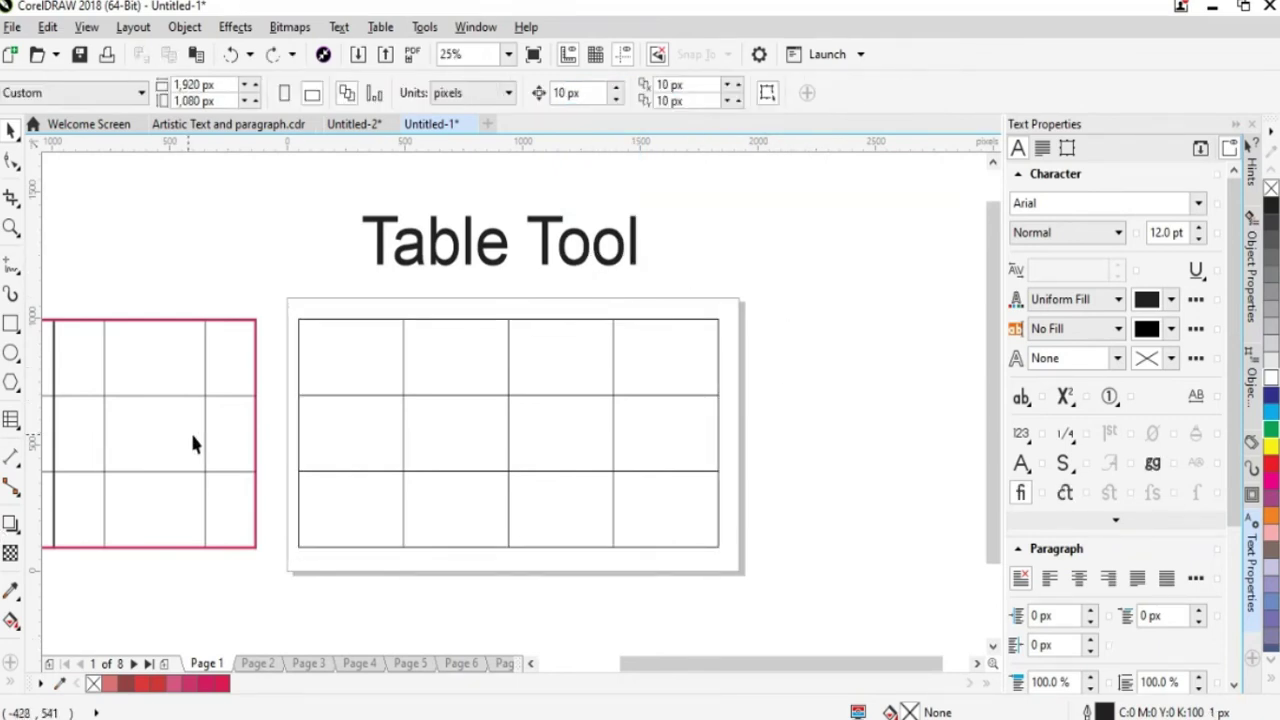
Try red (C13 M100 Y100 K3) and green (C100 M0 Y100 K0) backgrounds on the new table, and remove the fill.
click(397, 402)
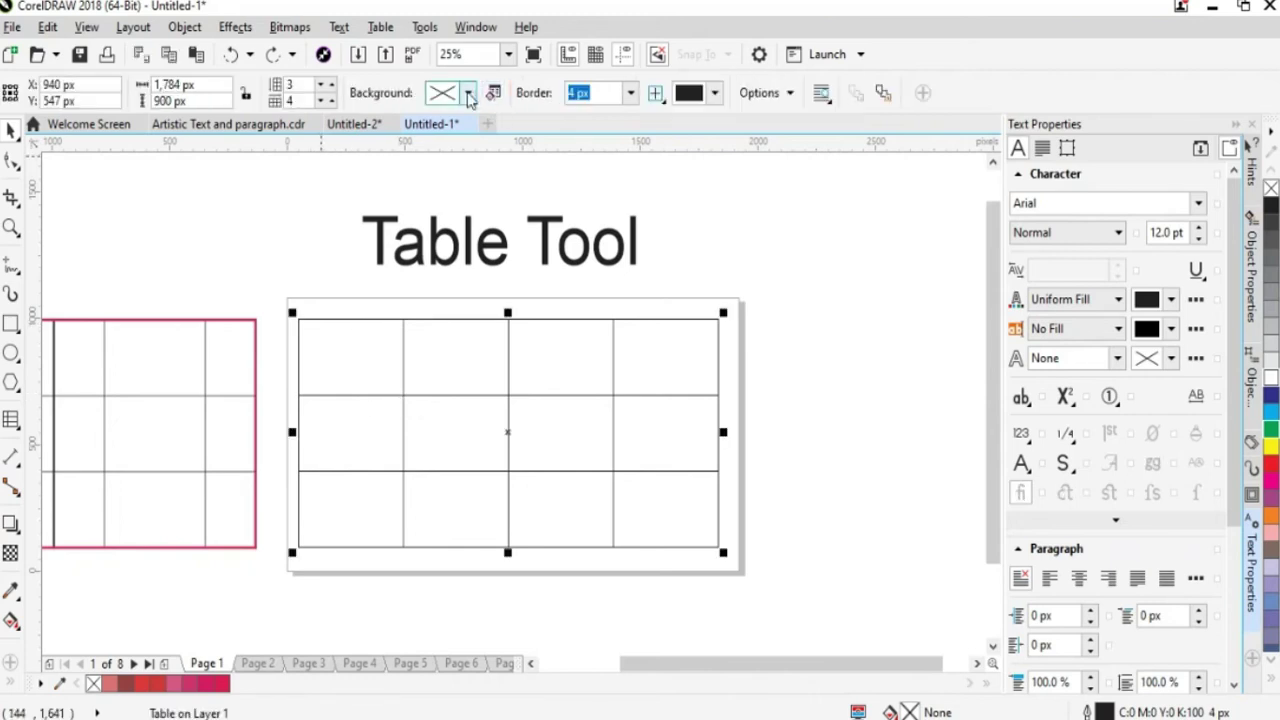
click(467, 95)
click(527, 228)
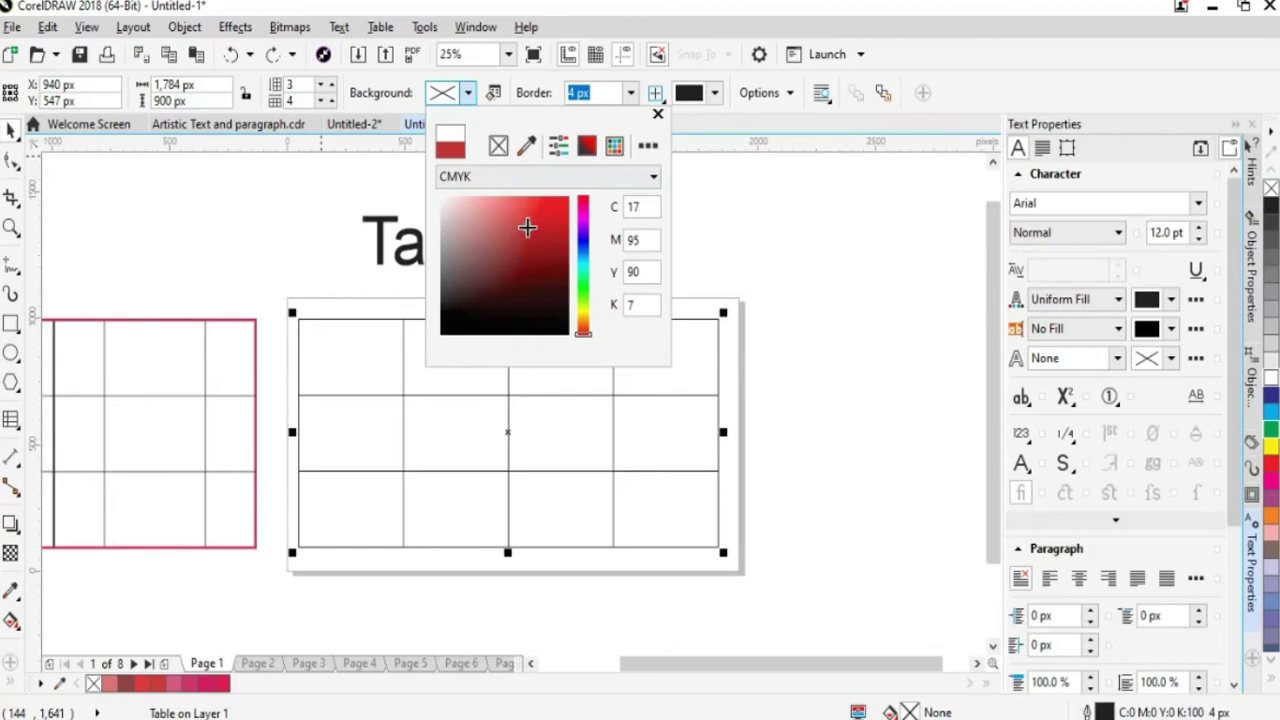
click(774, 273)
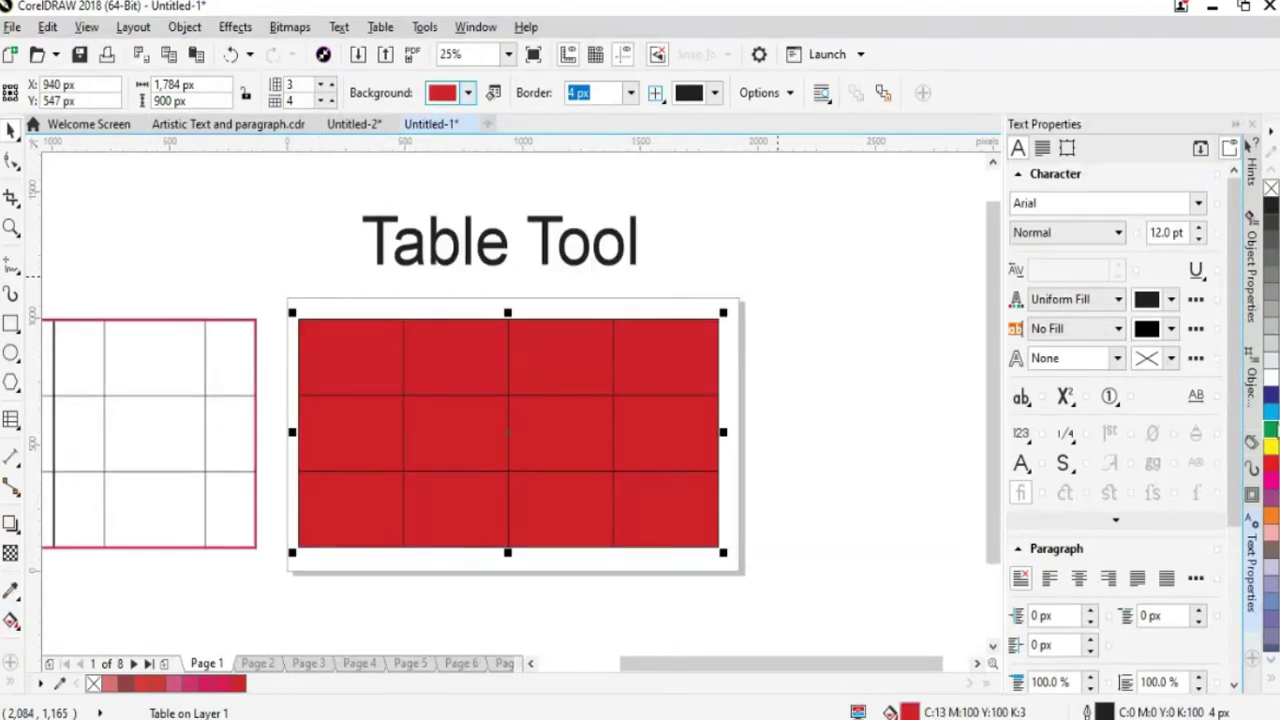
click(1270, 430)
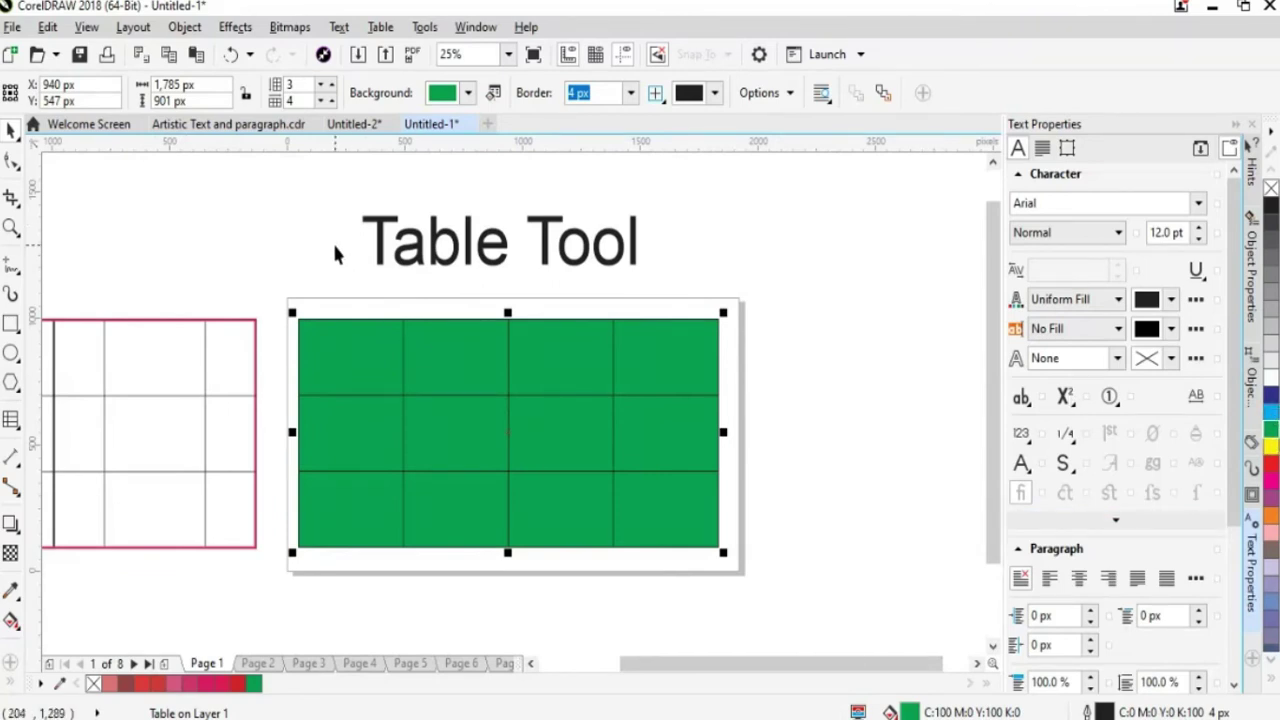
click(268, 252)
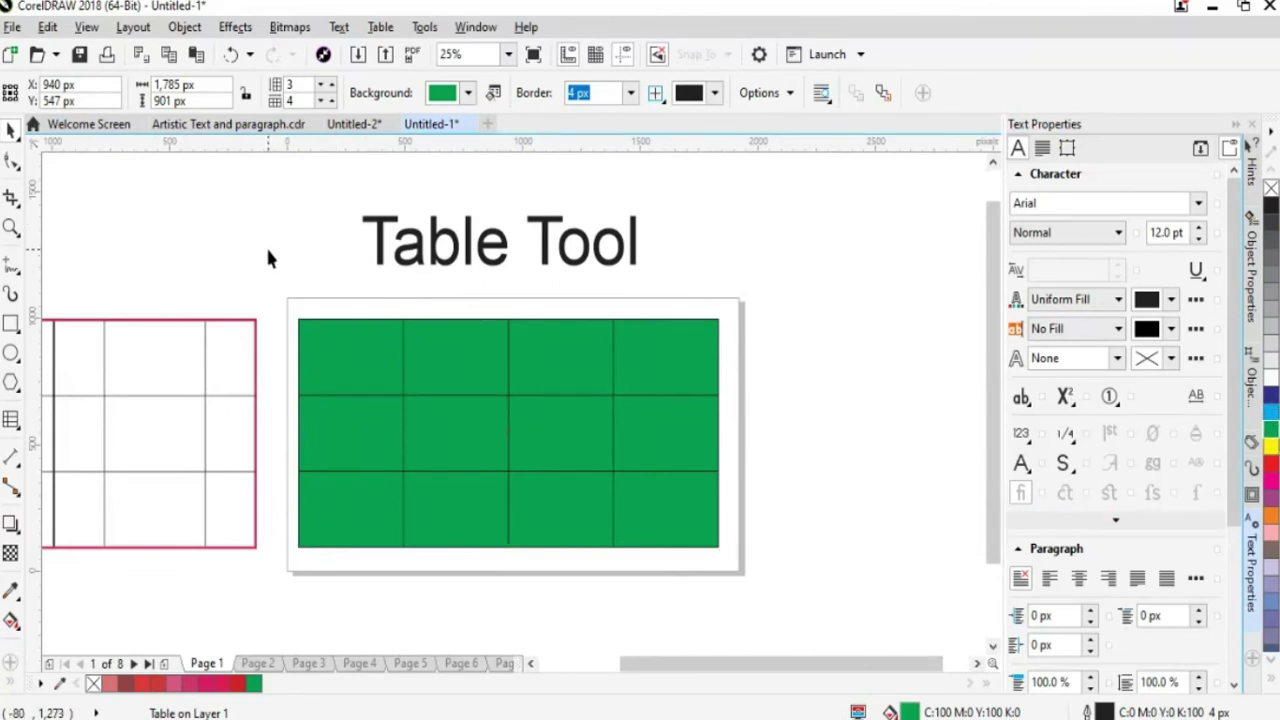
click(389, 477)
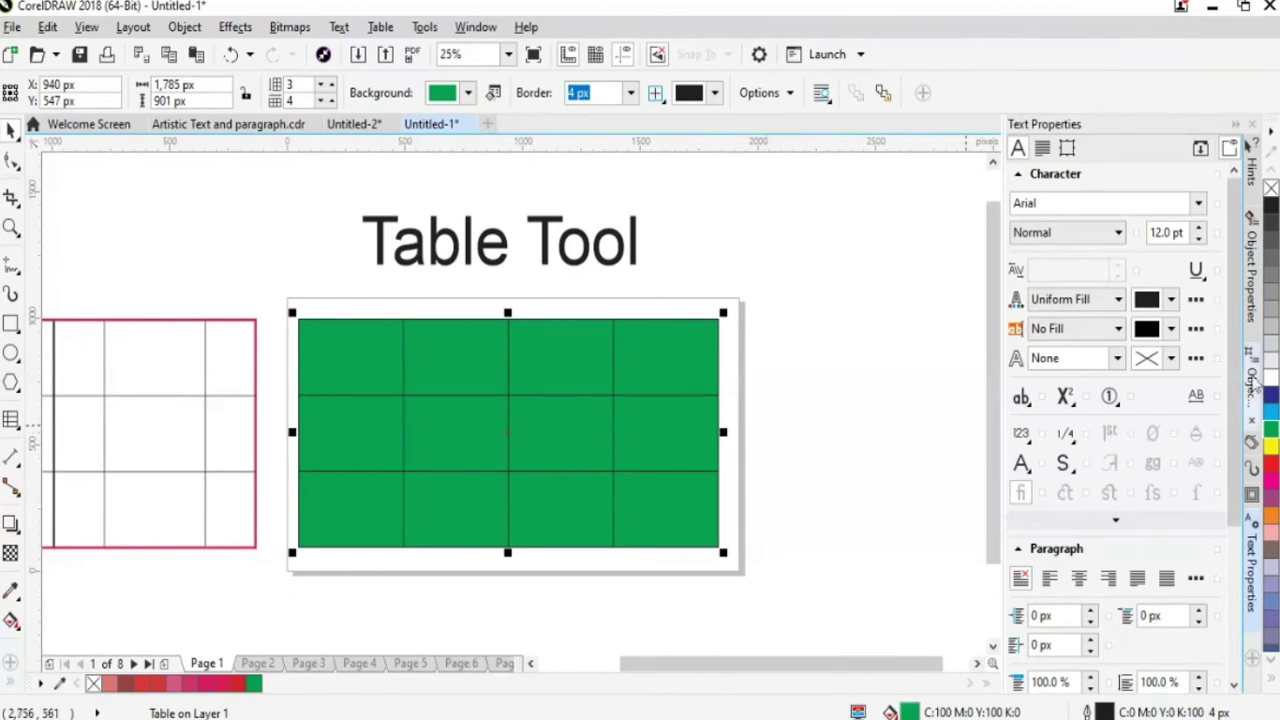
click(1271, 188)
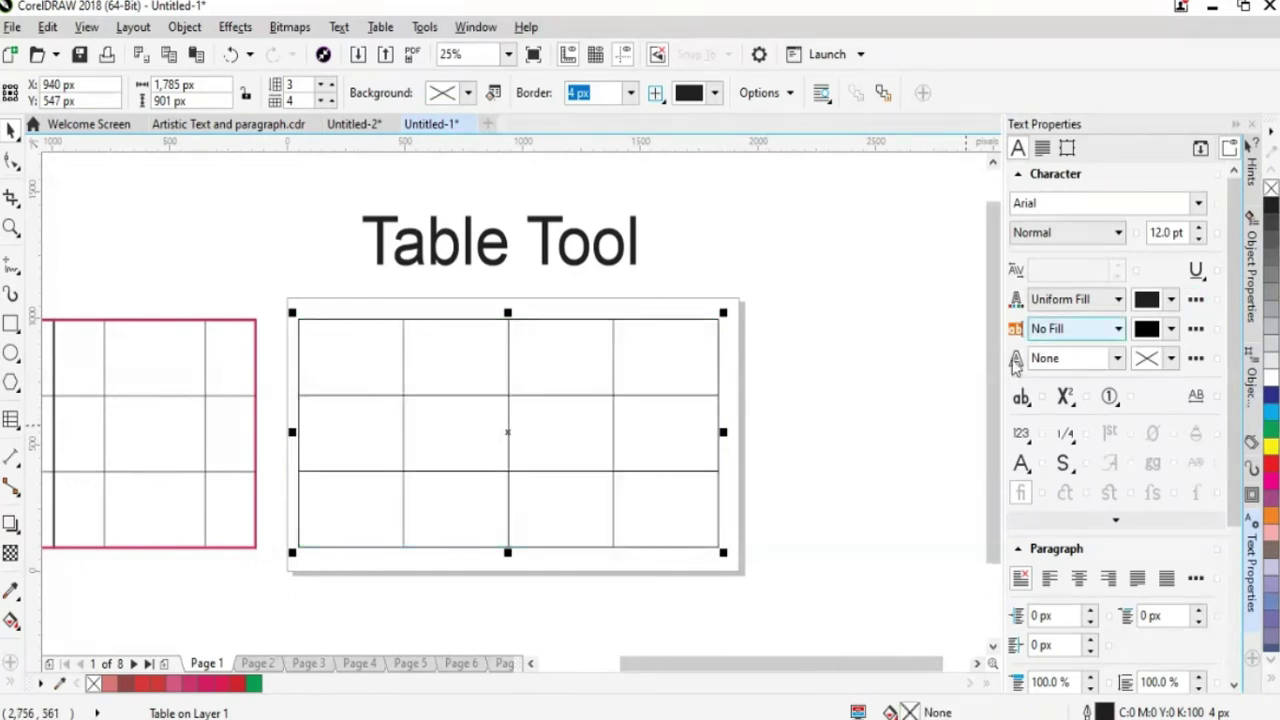
click(334, 370)
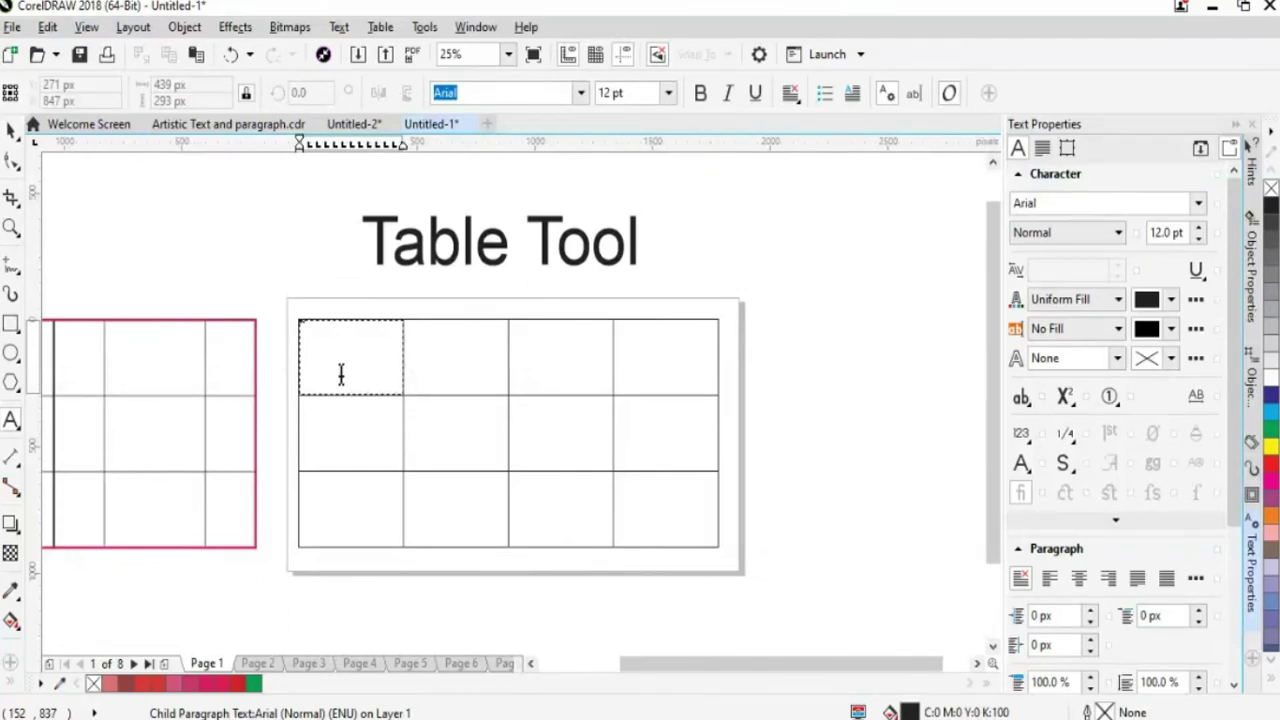
click(11, 130)
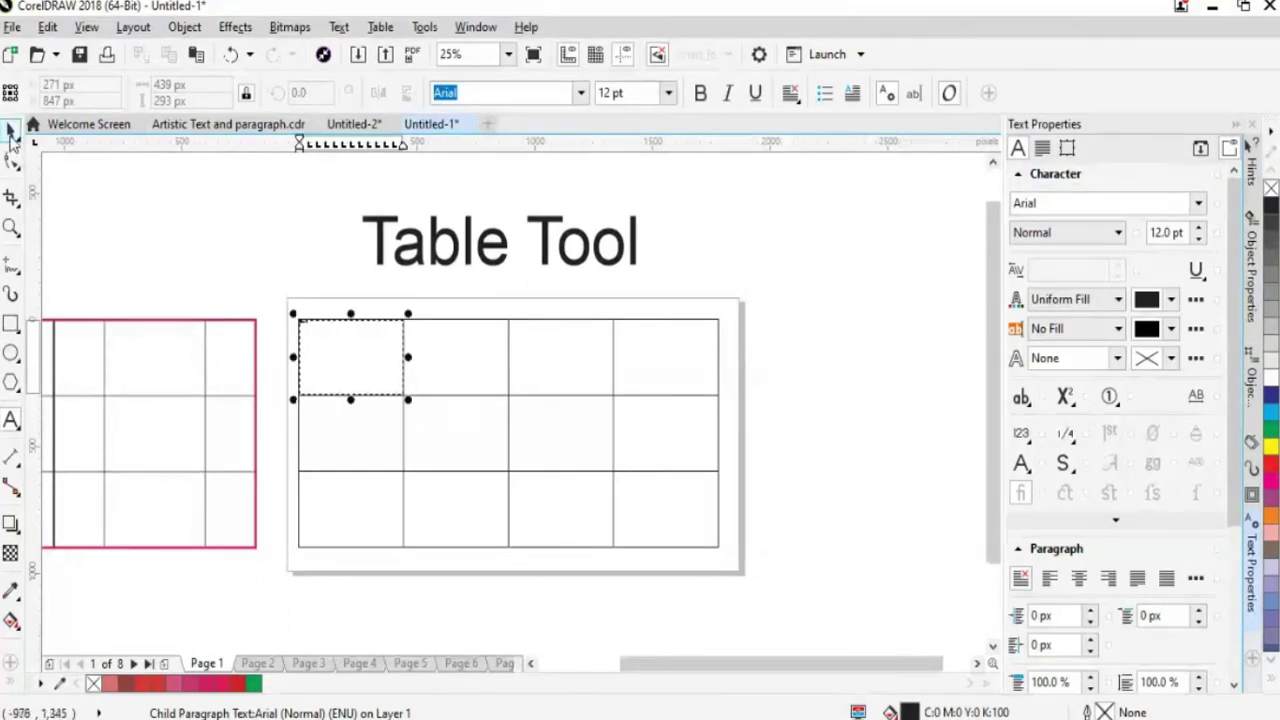
click(153, 268)
Create the artistic text "Sr" above the broken-apart table, enlarged to about 218 pt.
click(13, 420)
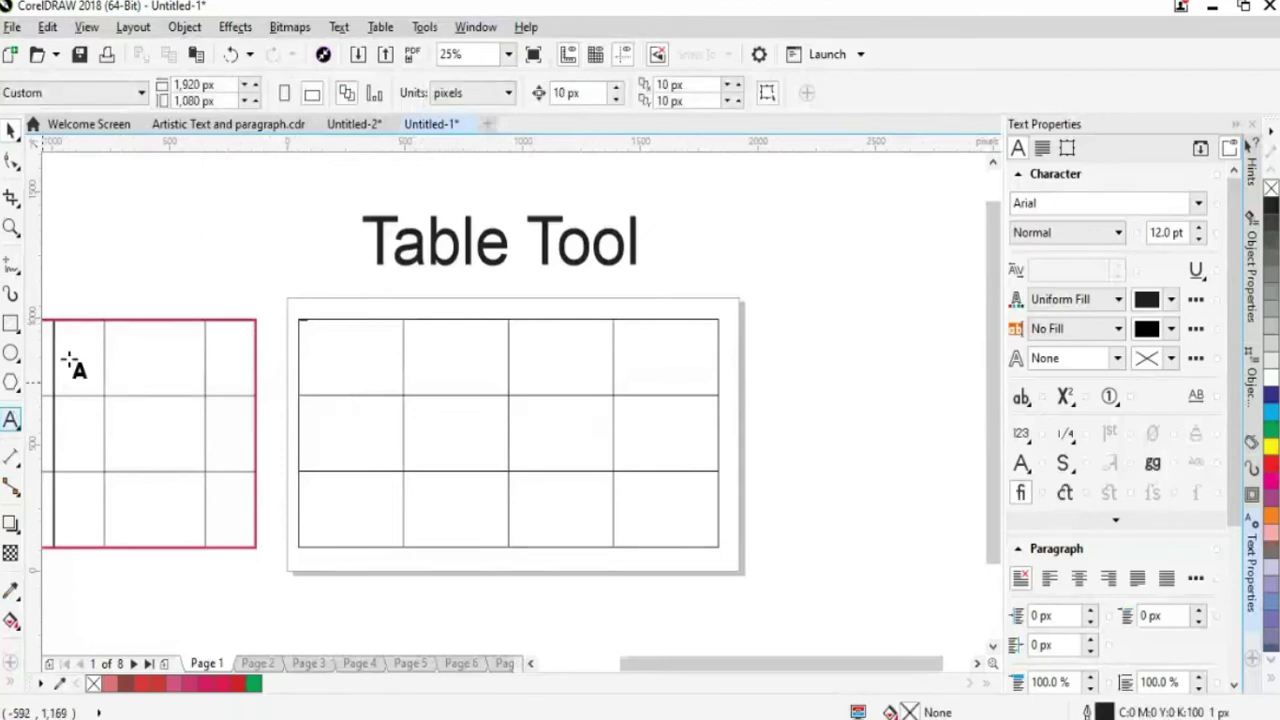
click(168, 250)
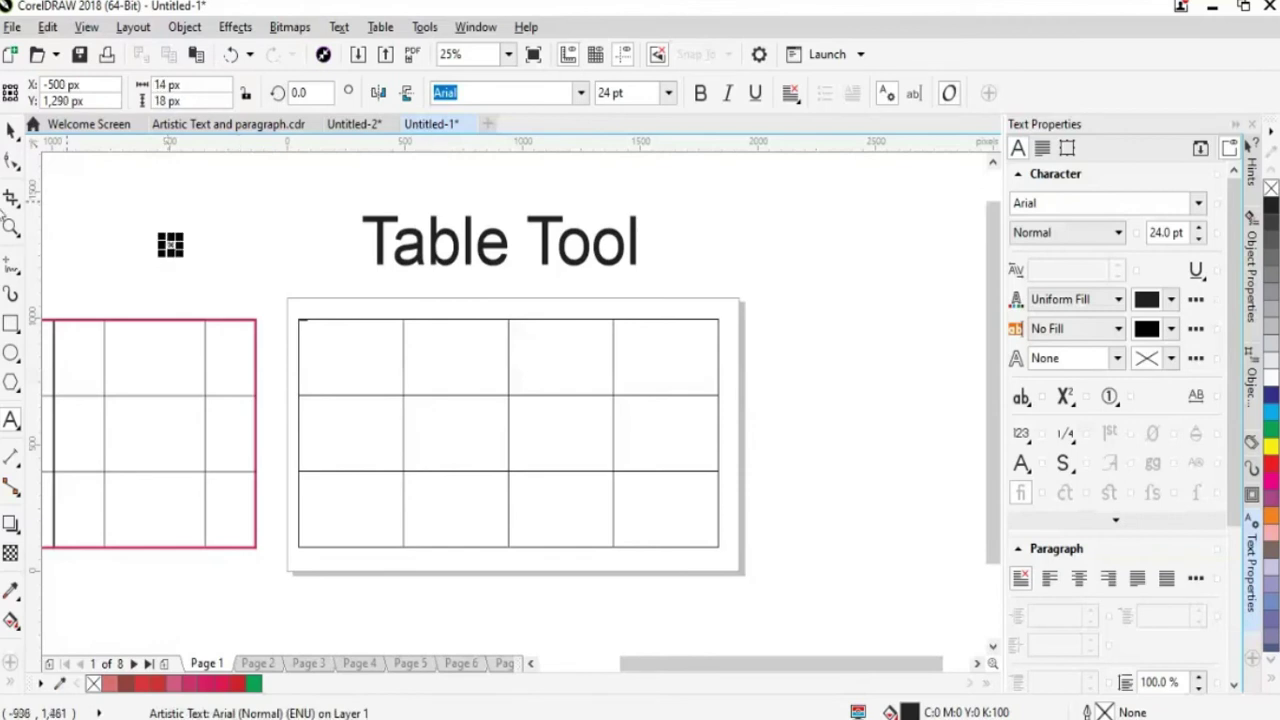
click(10, 130)
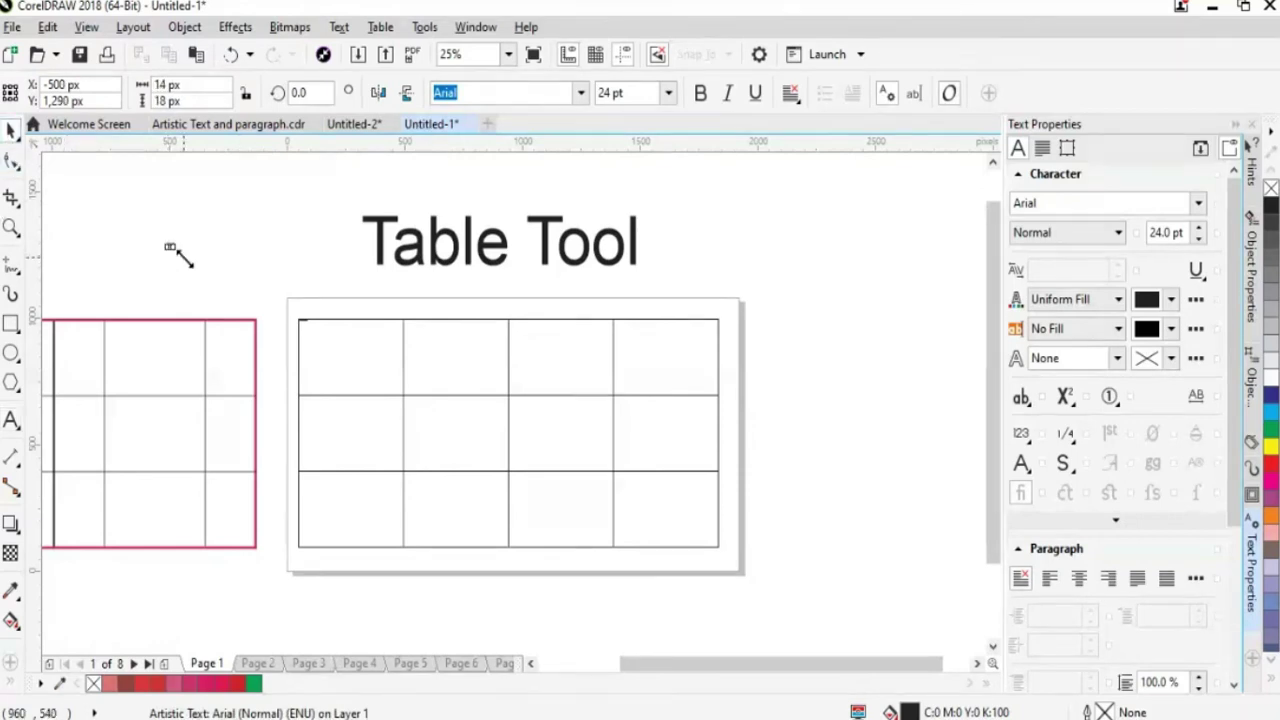
drag(177, 251, 255, 292)
key(F8)
key(BackSpace)
text(1)
key(BackSpace)
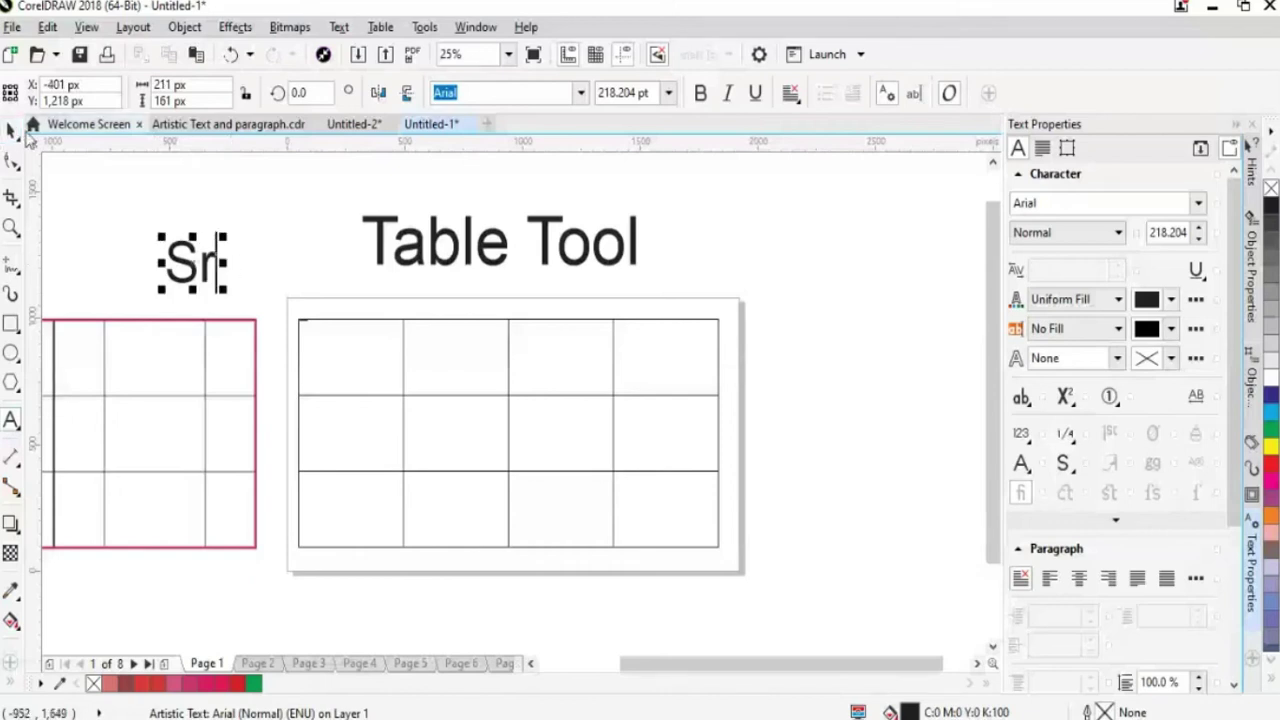
Move the "Sr" text into the first cell of the new table and deselect it.
click(11, 130)
drag(197, 265, 350, 372)
click(295, 302)
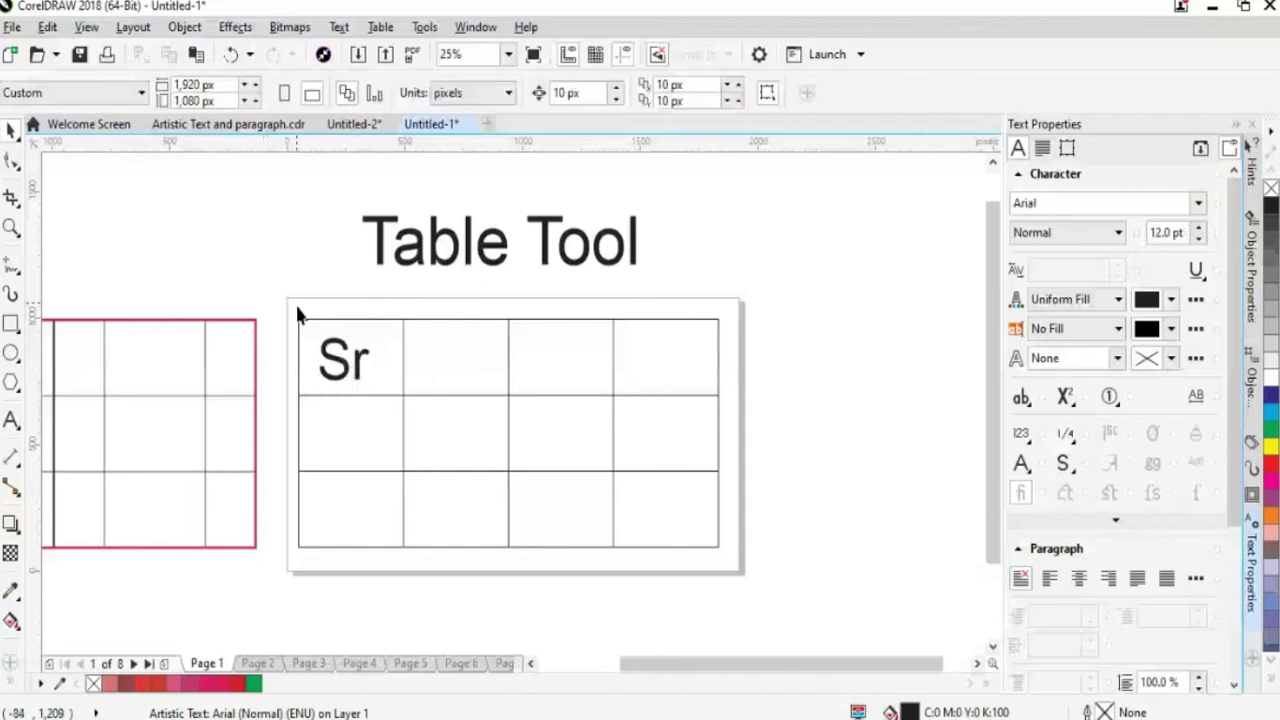
Create the artistic text "Name" above the broken-apart table and enlarge it to about 131 pt.
click(11, 424)
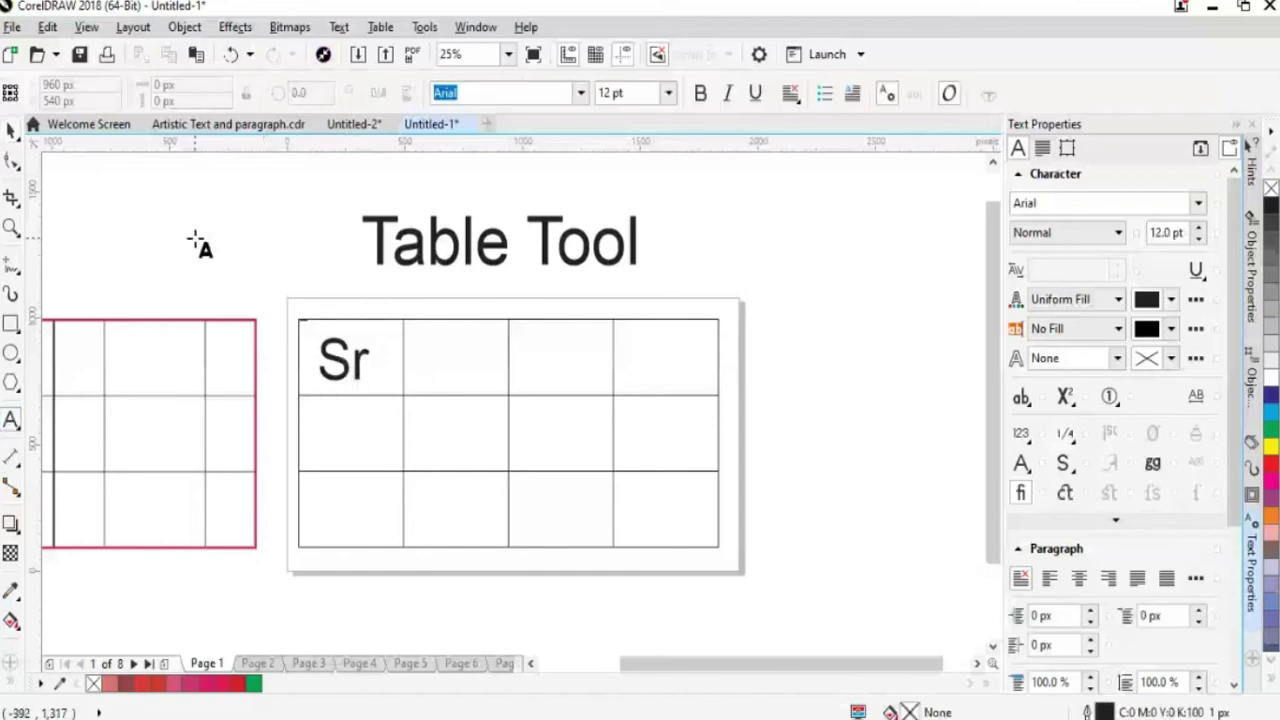
click(195, 238)
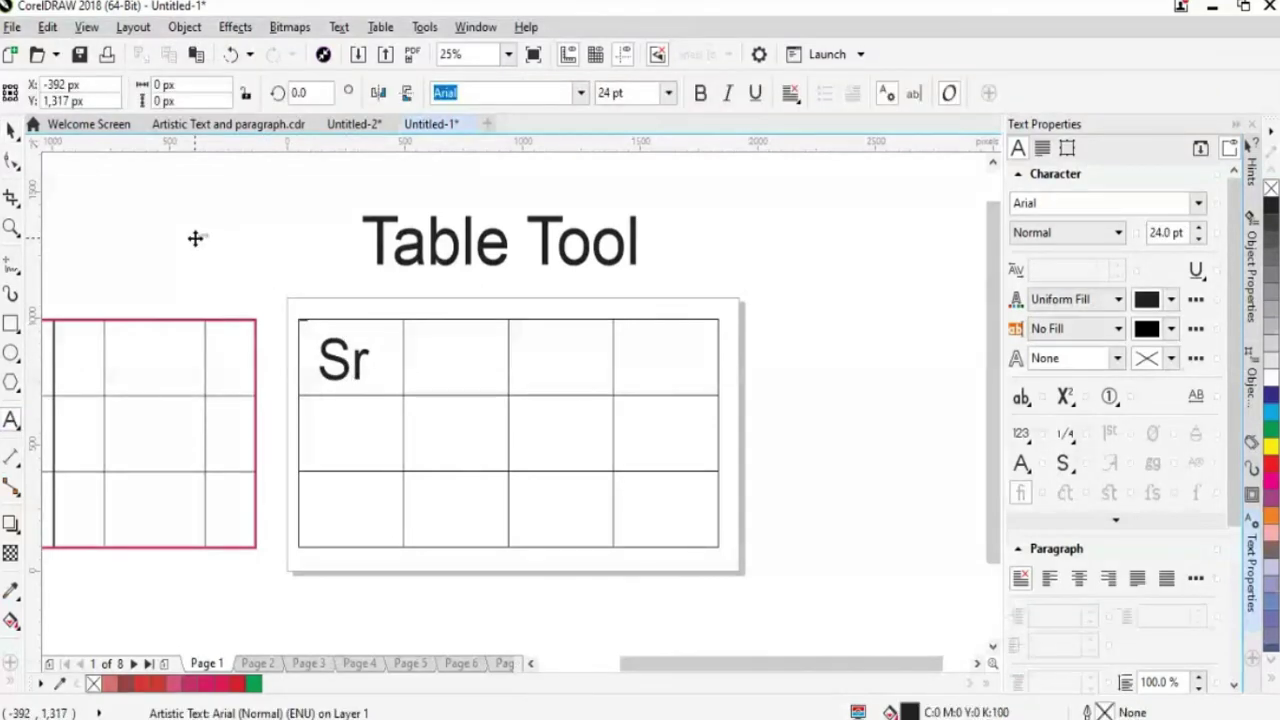
text(Name)
key(ctrl+space)
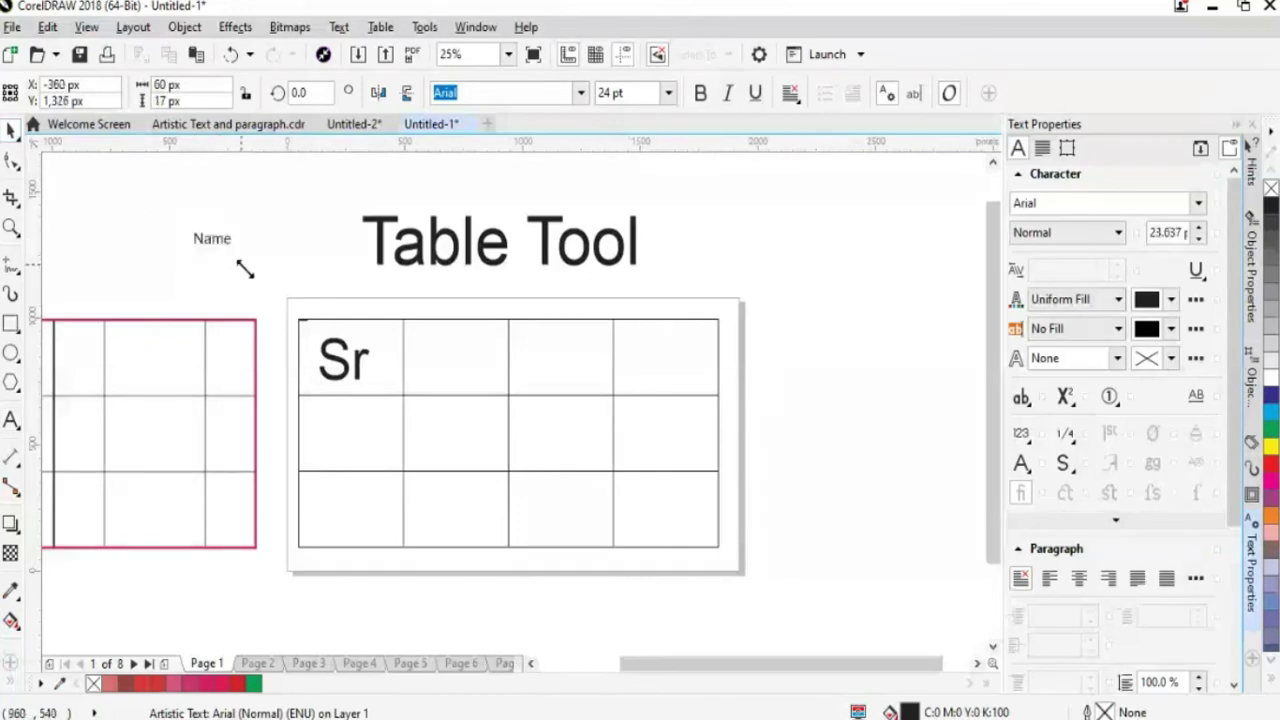
drag(245, 270, 278, 280)
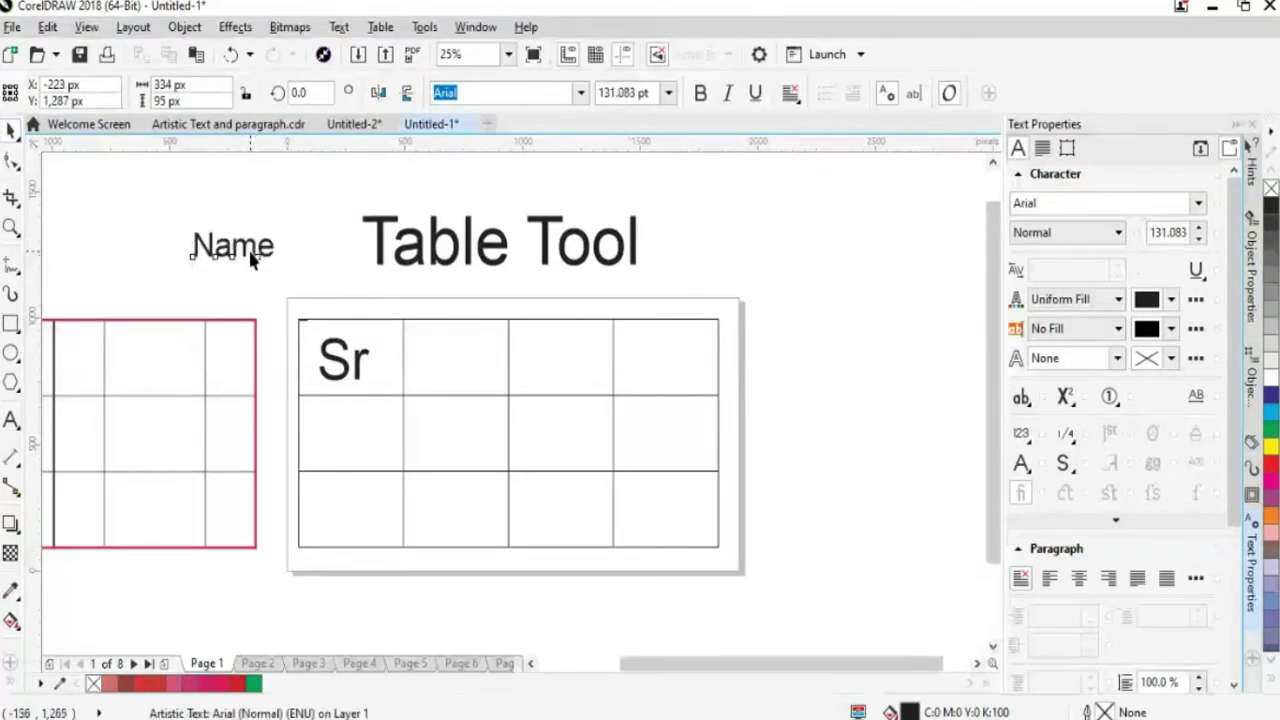
Move the "Name" text into the second header cell and place copies of it in the third and fourth header cells.
drag(200, 246, 452, 363)
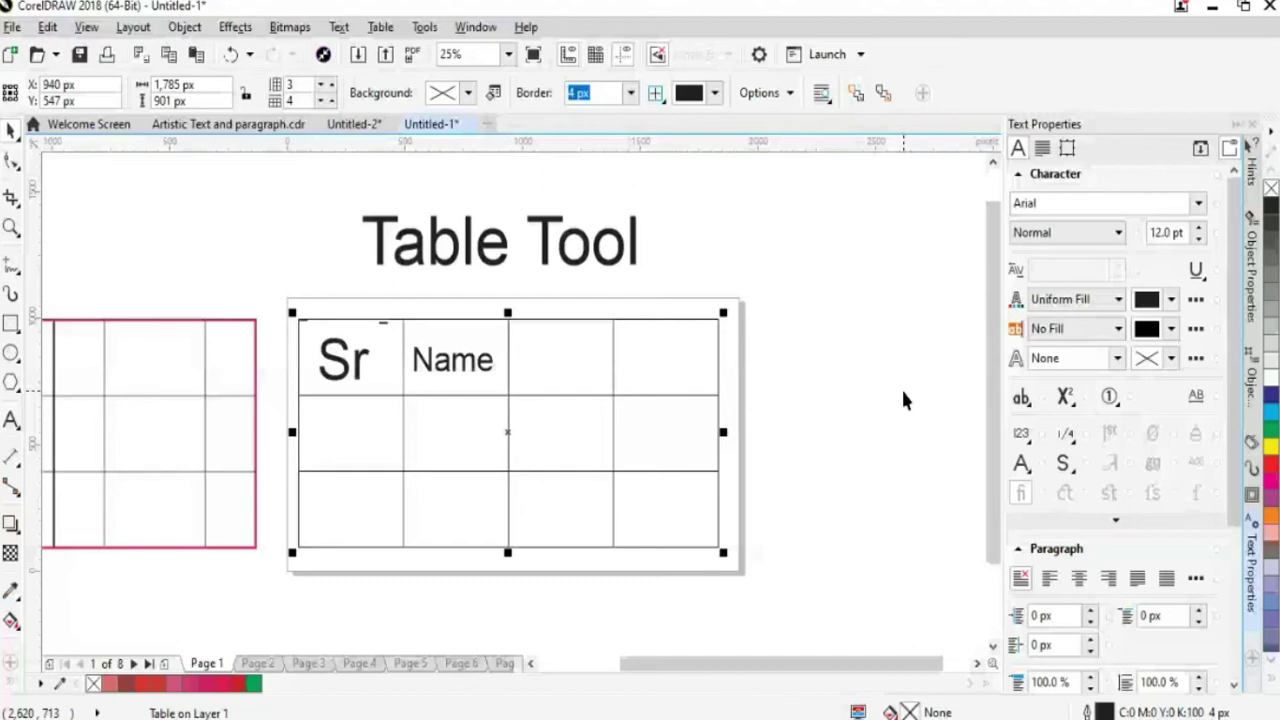
key(ctrl+v)
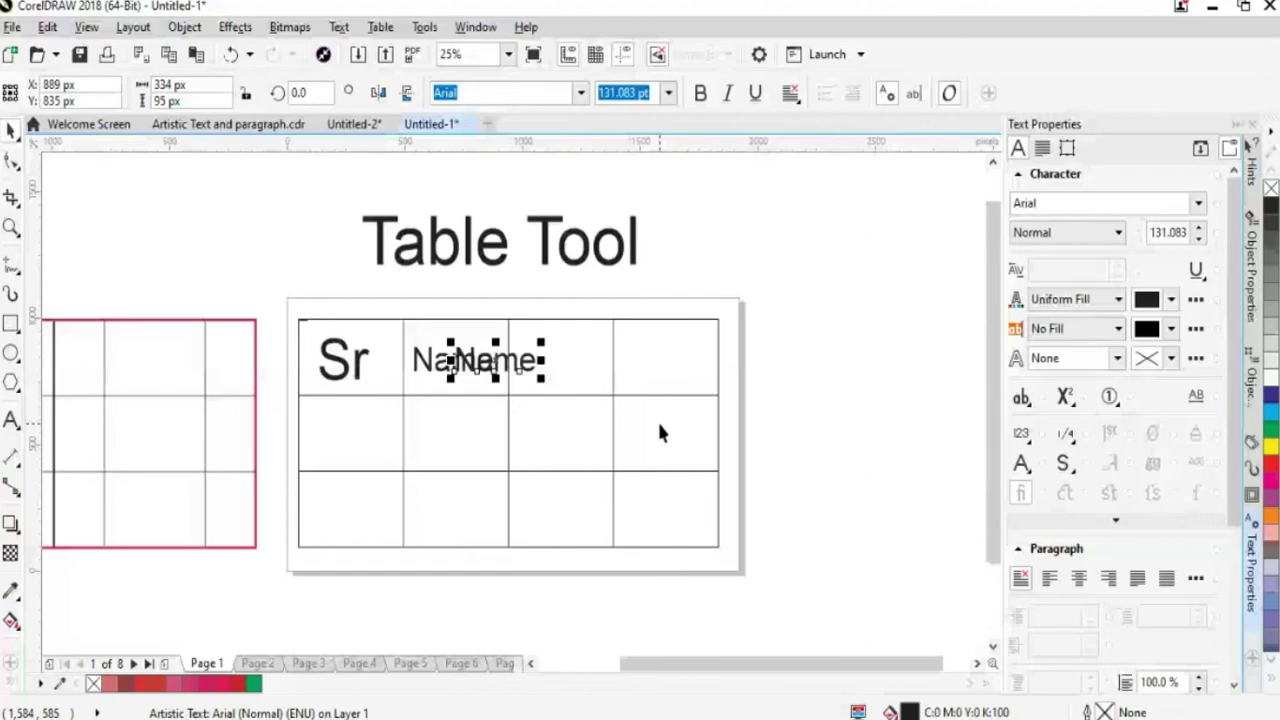
key(ctrl+d)
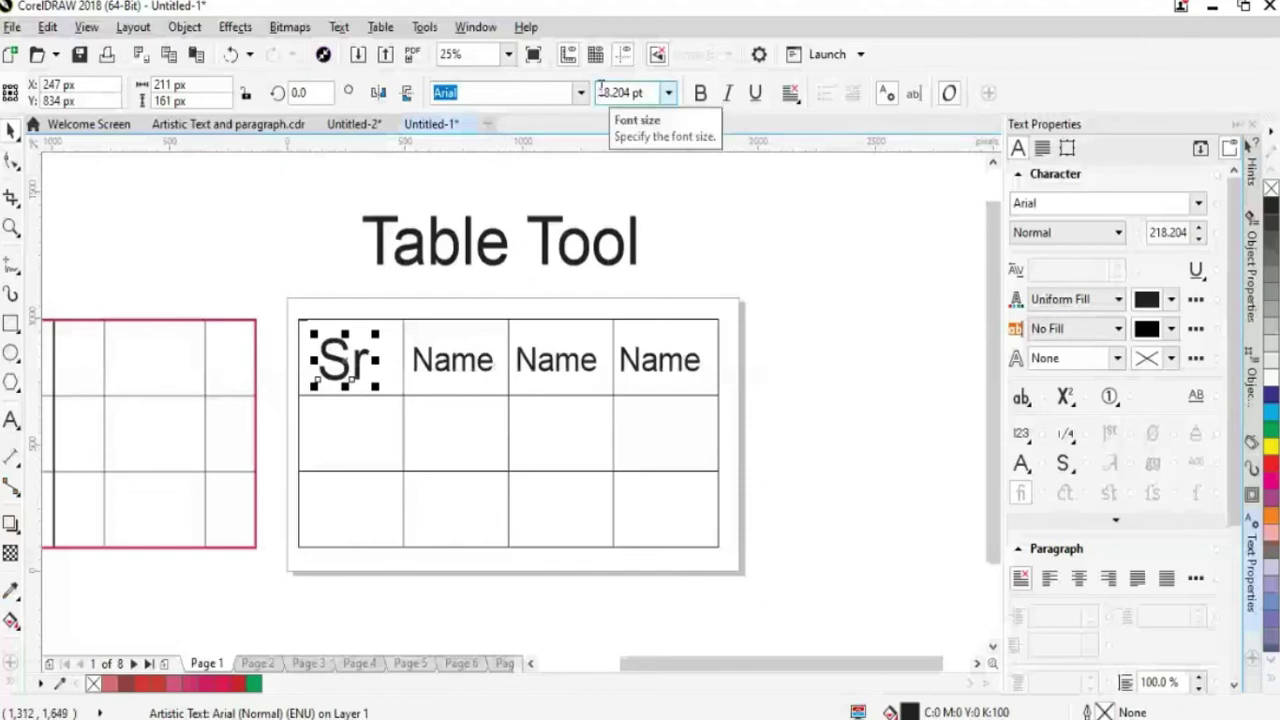
Set the "Sr" text's font size to 131 pt, recentre it in the first cell, and deselect it.
text(131)
key(Return)
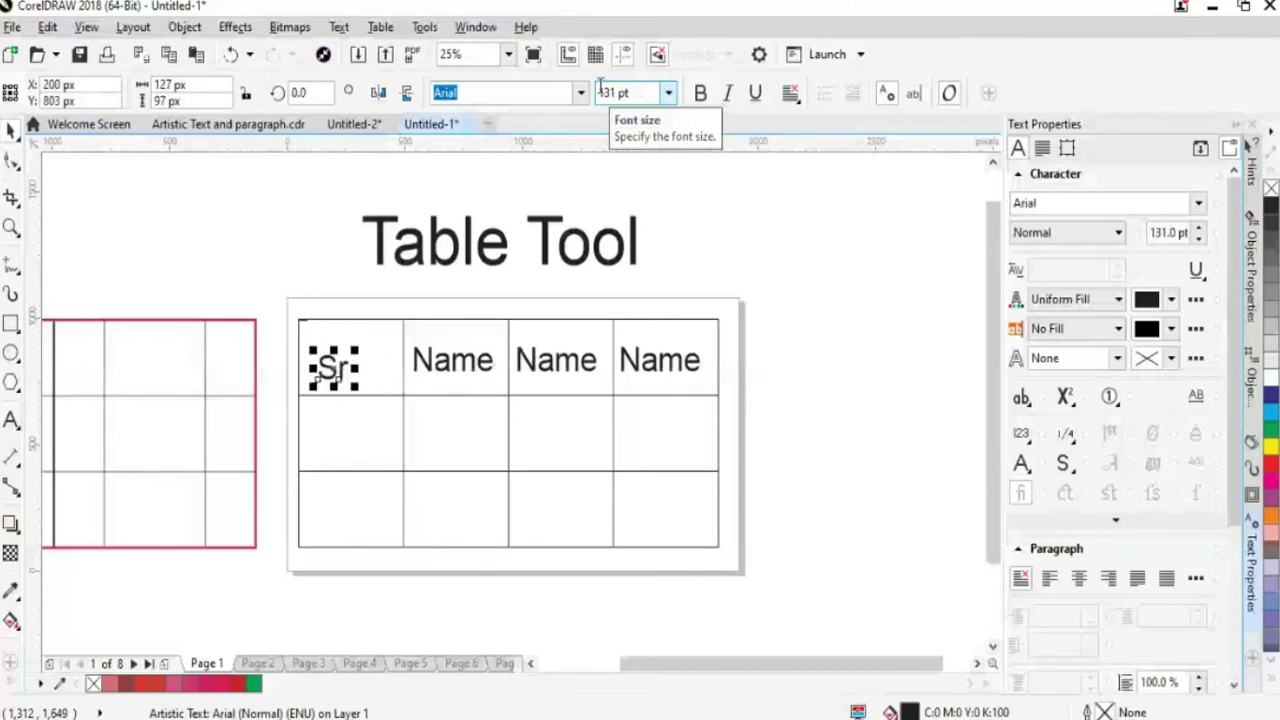
drag(321, 372, 331, 366)
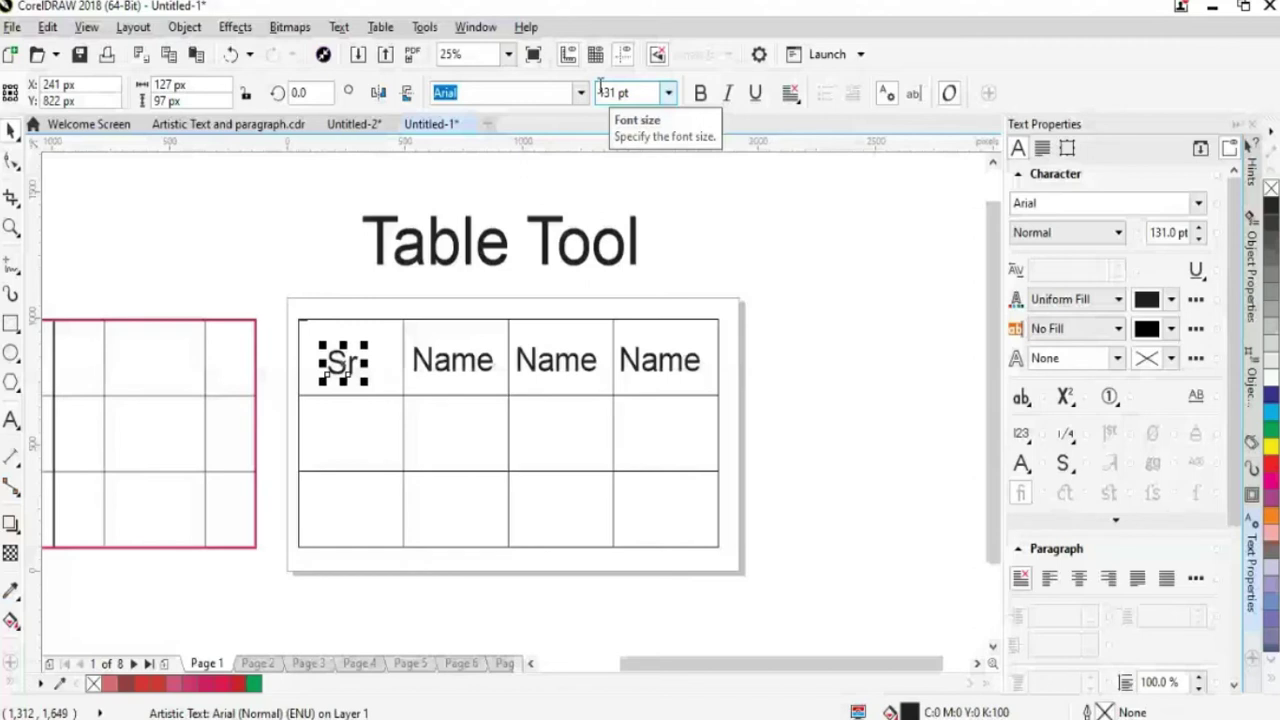
click(400, 293)
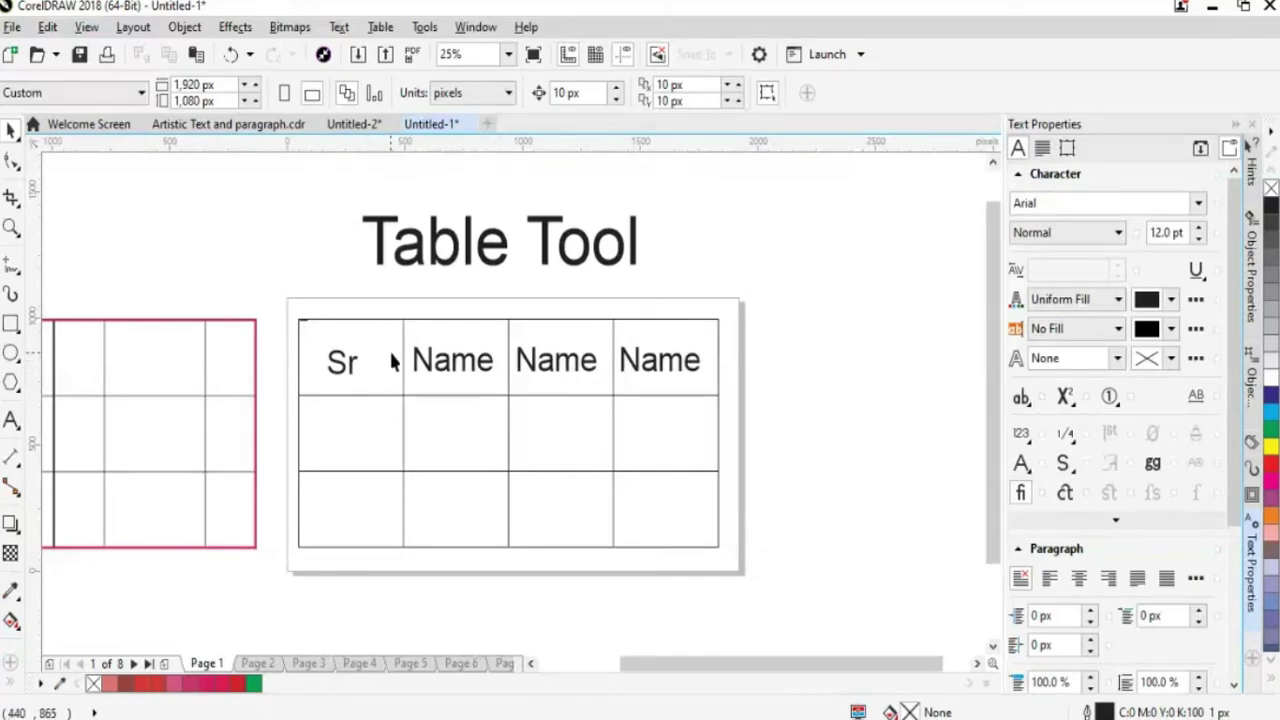
Fill the table's whole header row with blue (C60 M40 Y0 K0) and deselect the table.
click(299, 364)
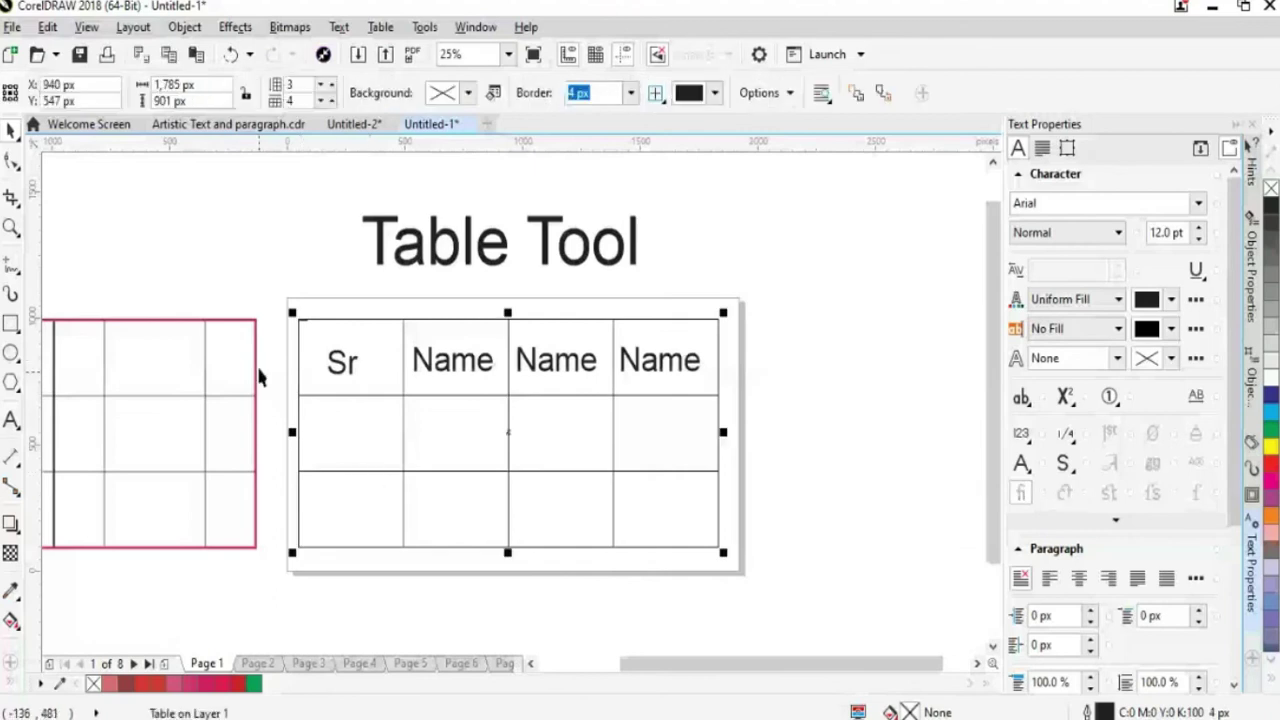
click(14, 163)
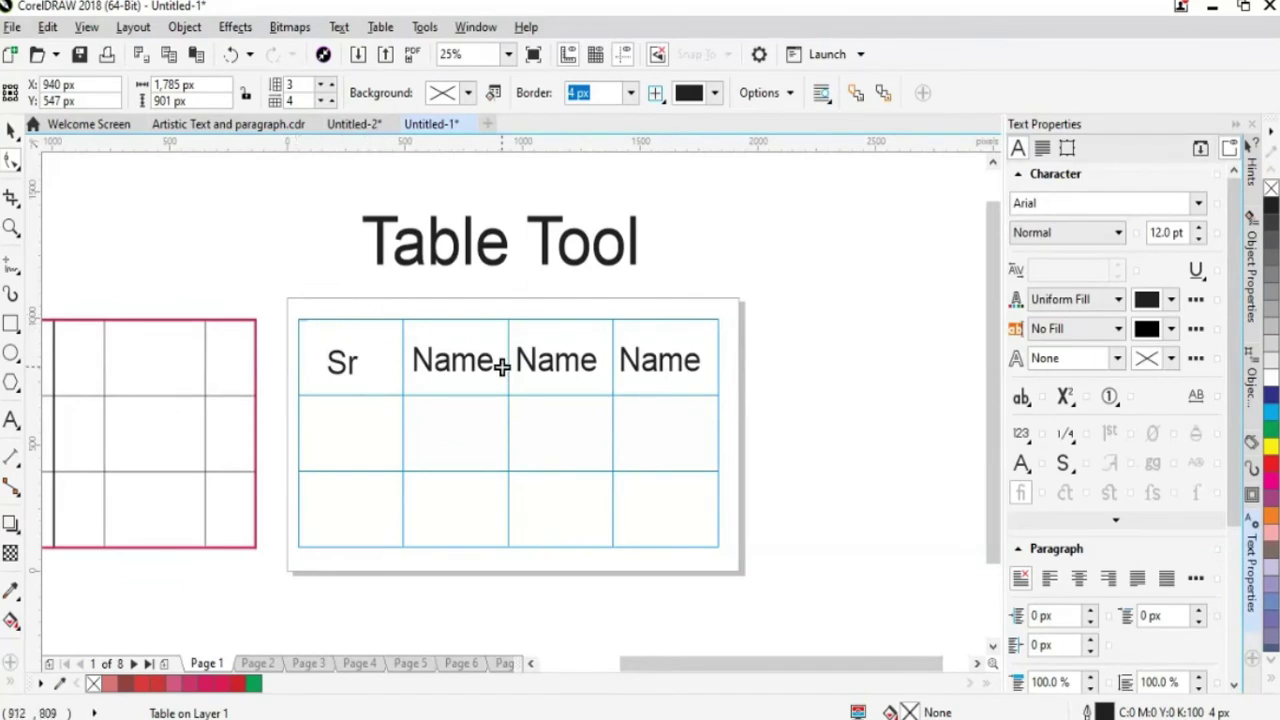
click(292, 365)
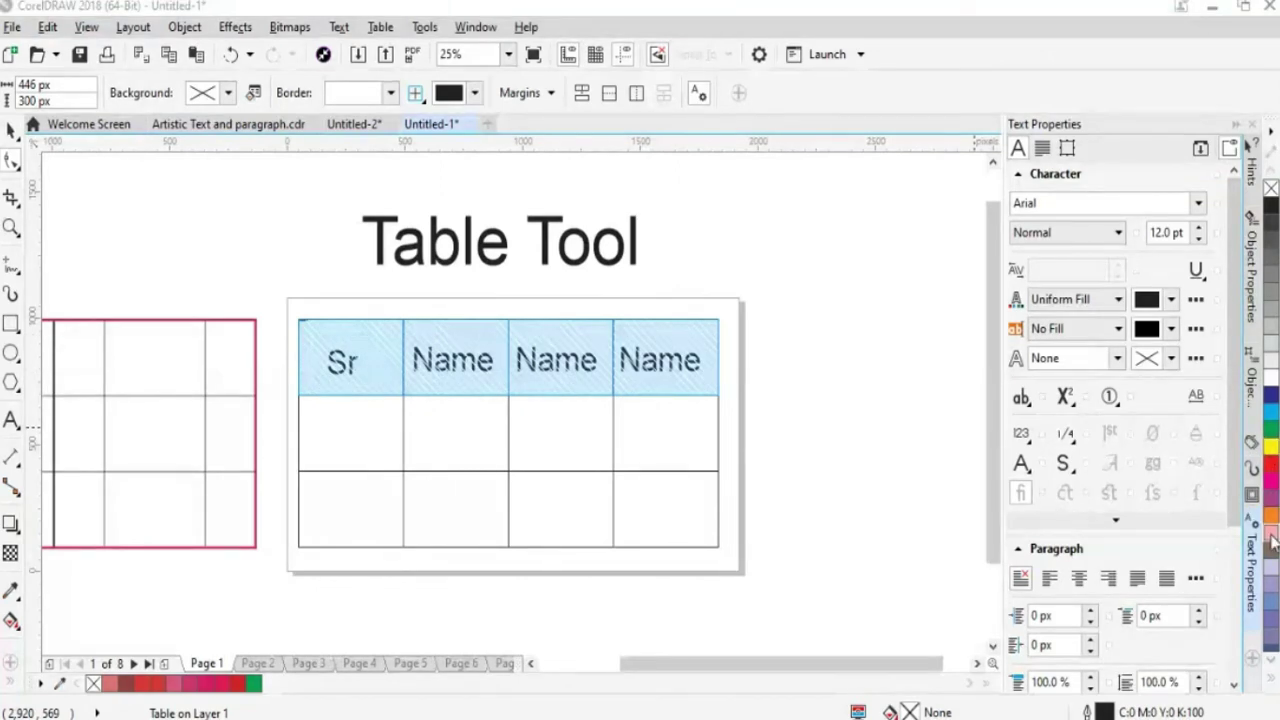
click(1273, 604)
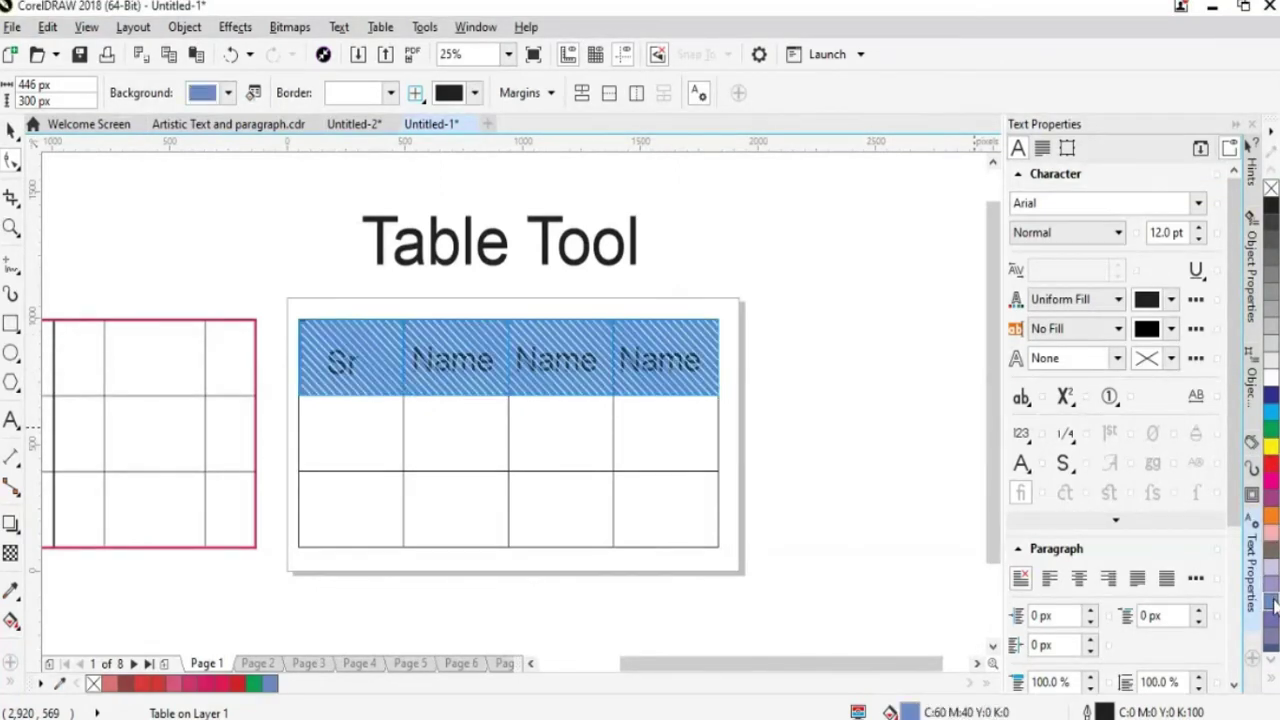
click(10, 130)
click(170, 221)
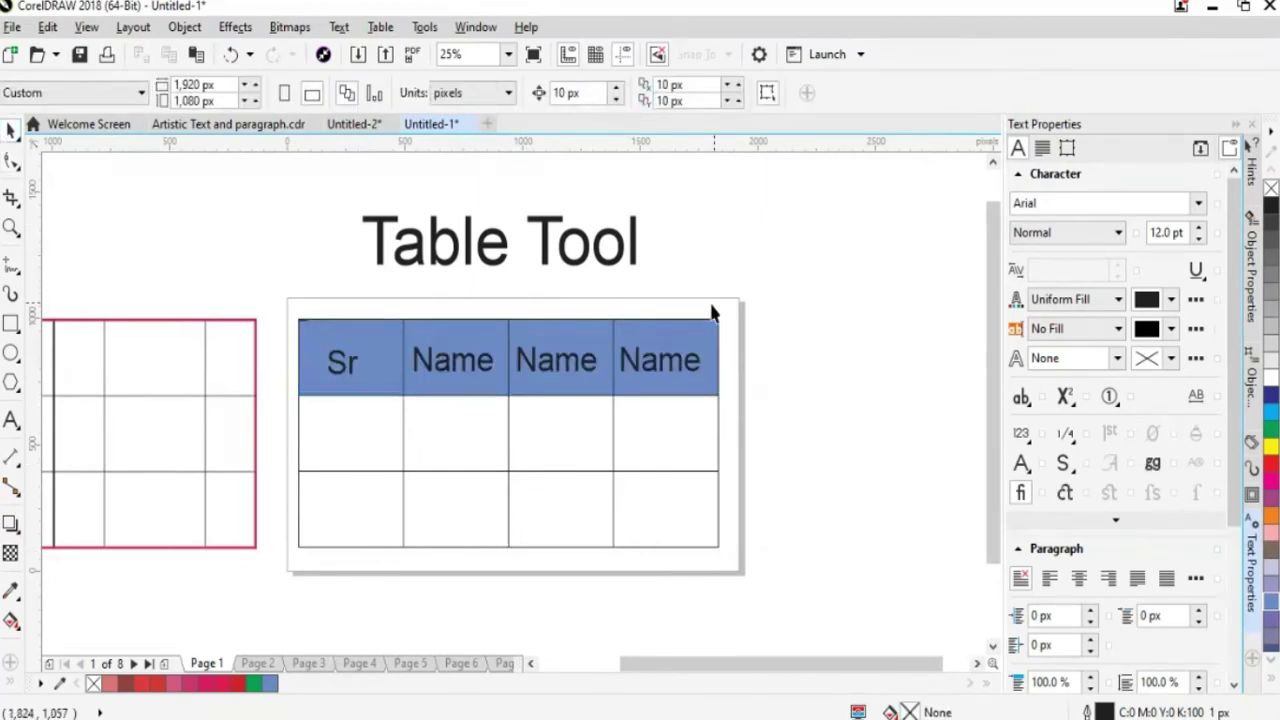
Fill the table's entire first column with green and deselect the table.
click(300, 458)
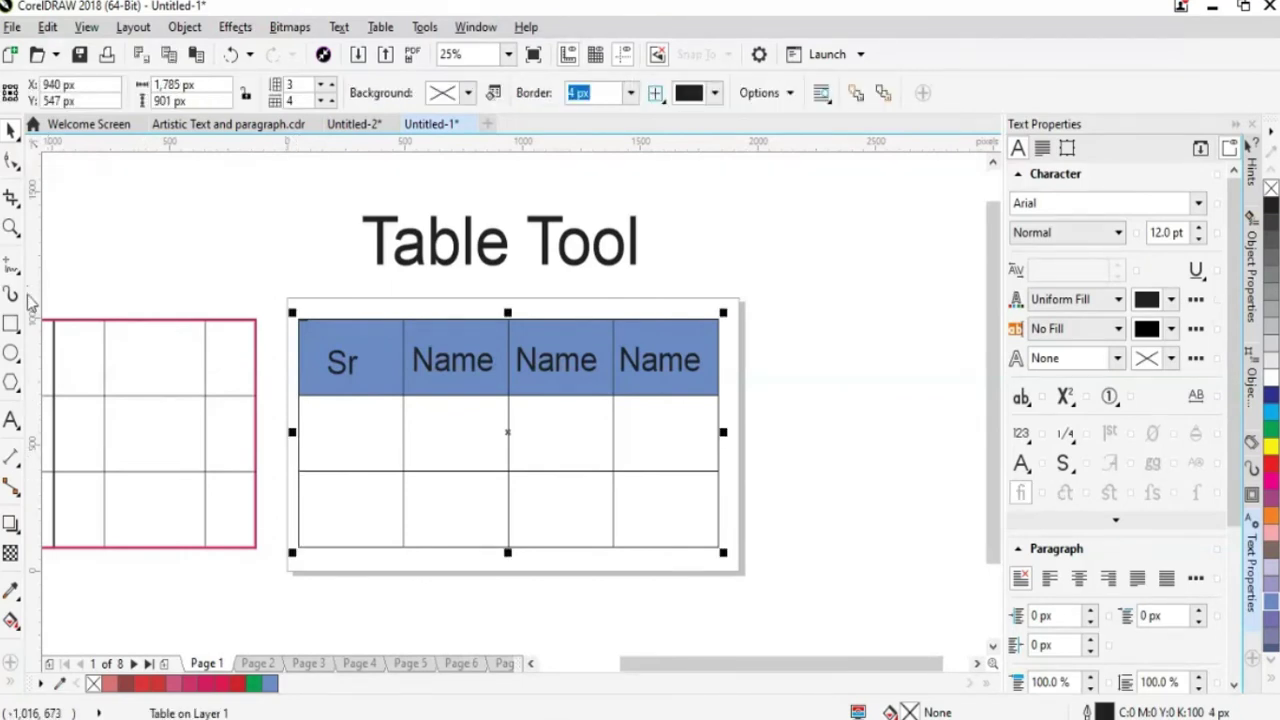
click(11, 130)
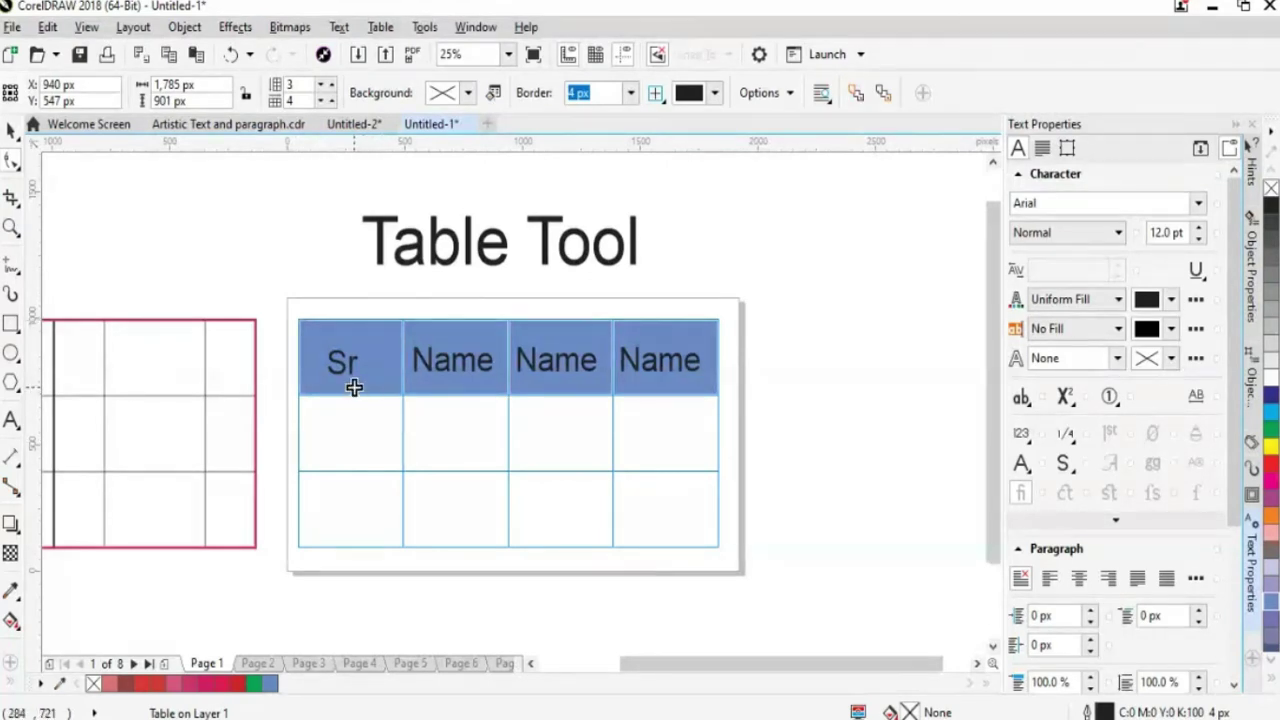
click(366, 316)
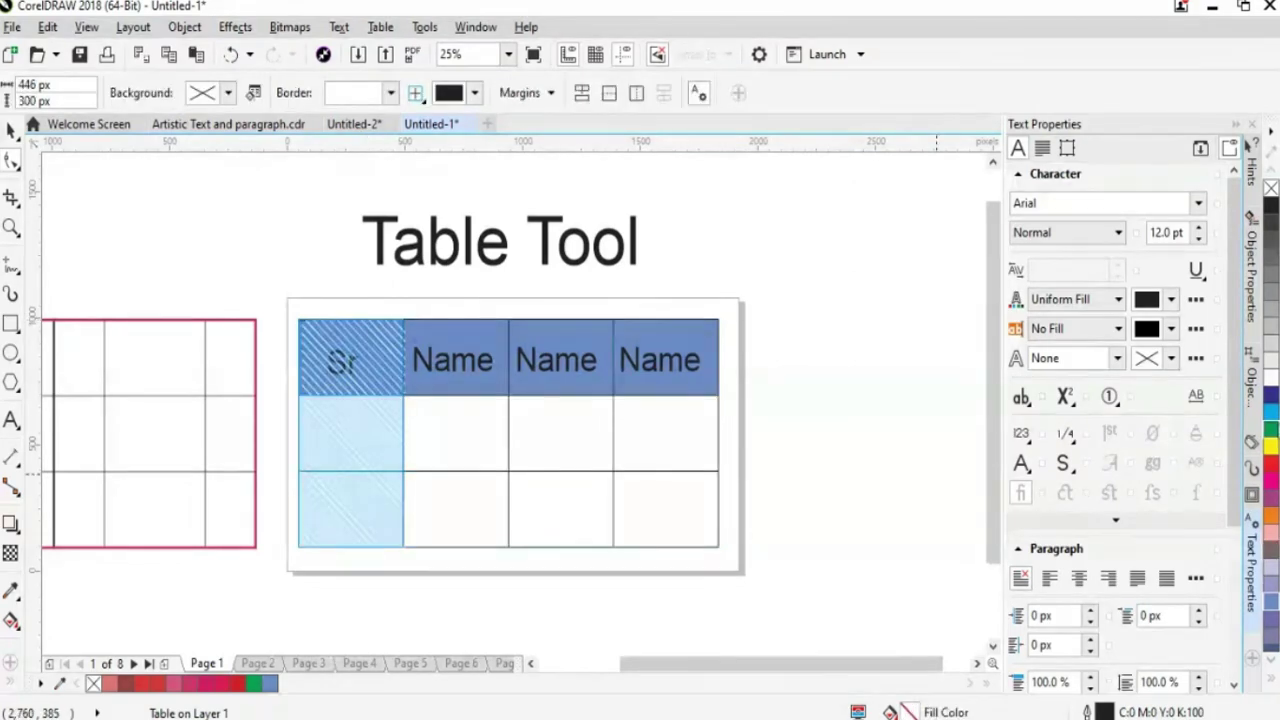
click(1271, 428)
click(183, 255)
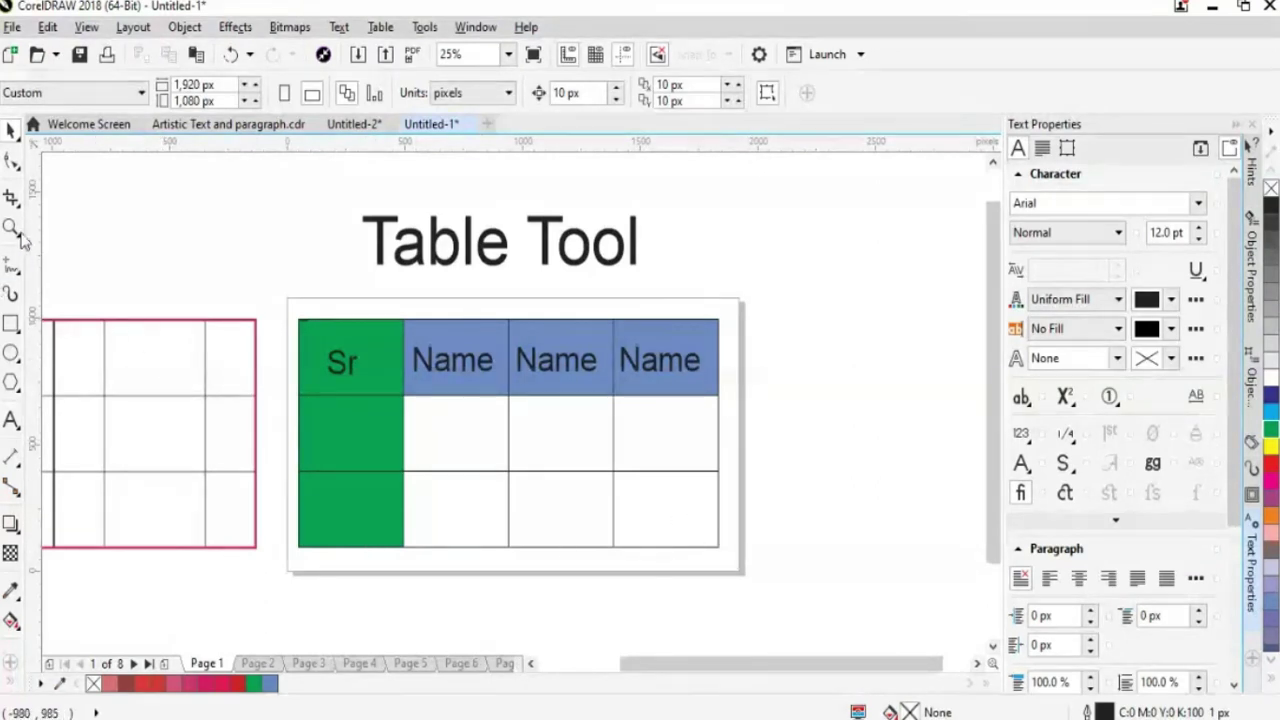
Select the table's bottom row with the Shape tool, fill it with red (C0 M100 Y100 K0), and deselect the table.
click(12, 197)
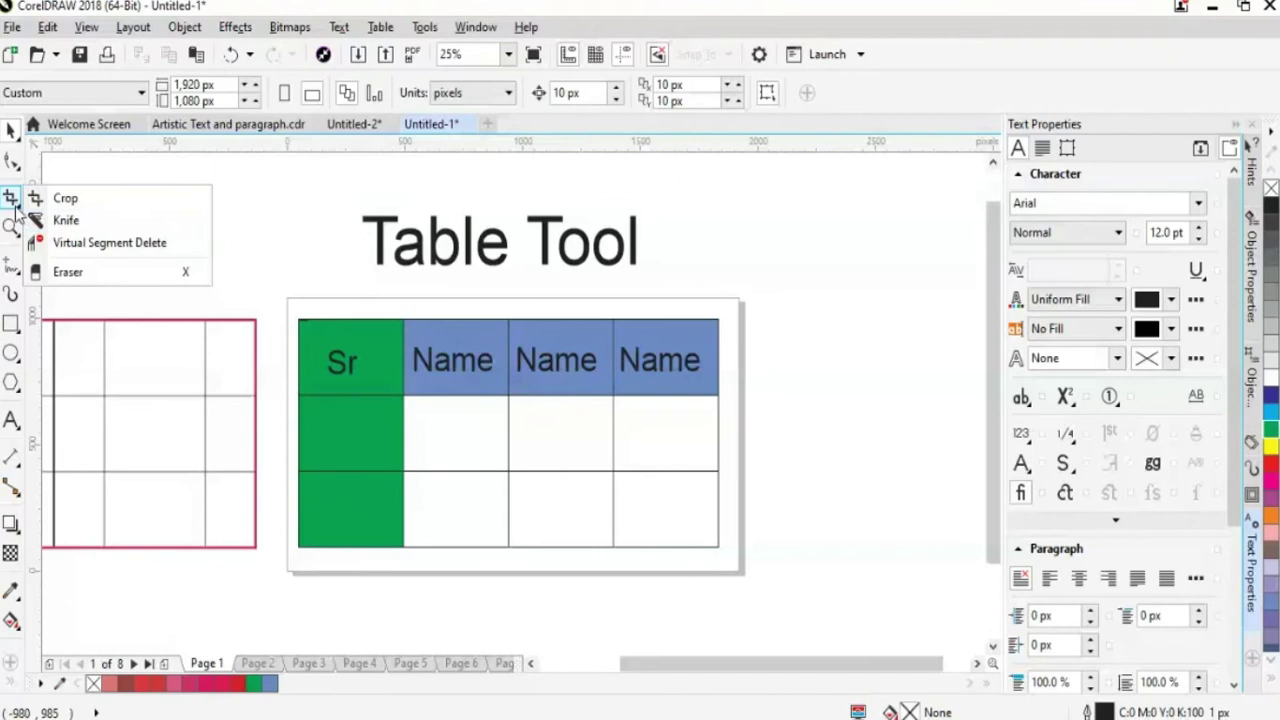
click(14, 163)
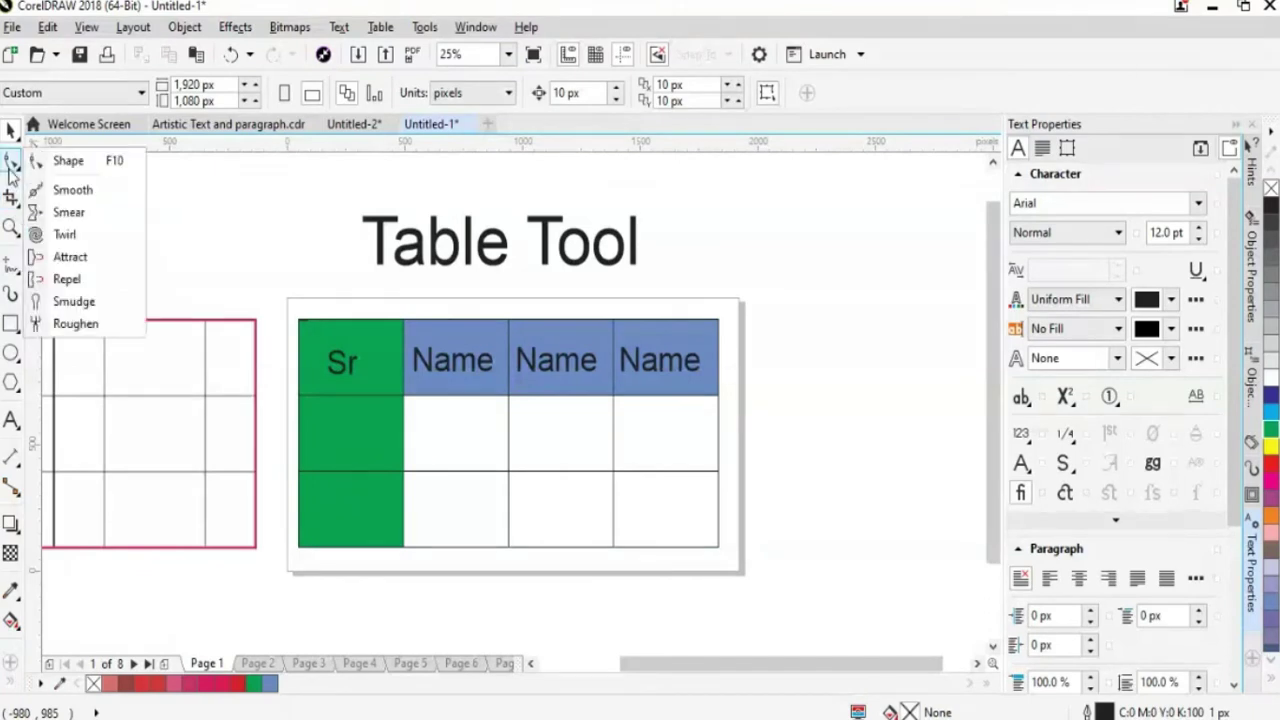
click(65, 166)
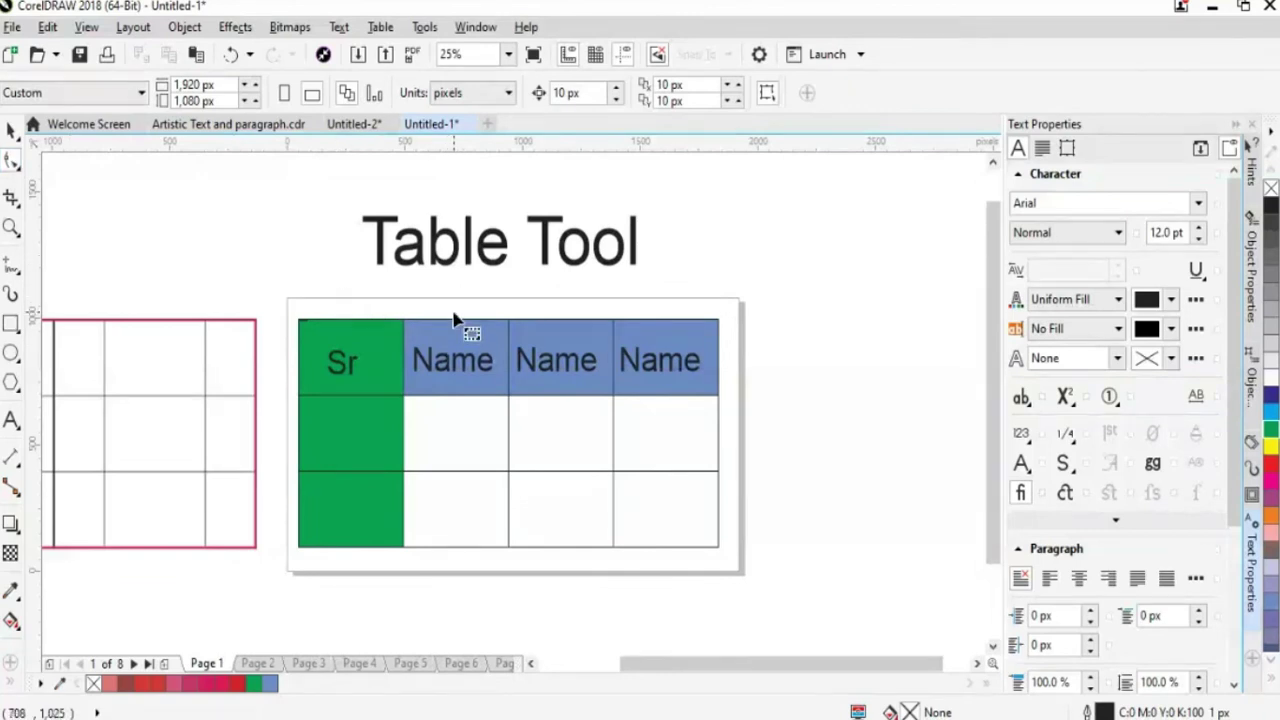
click(505, 497)
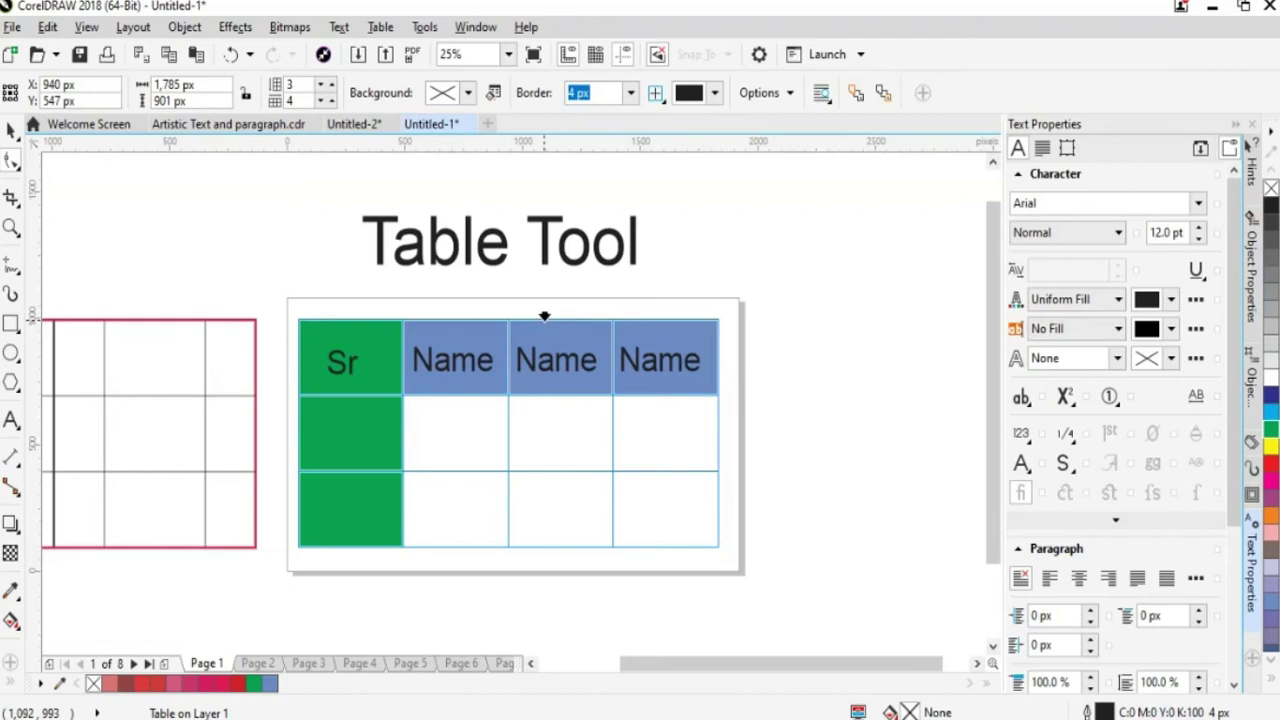
click(293, 507)
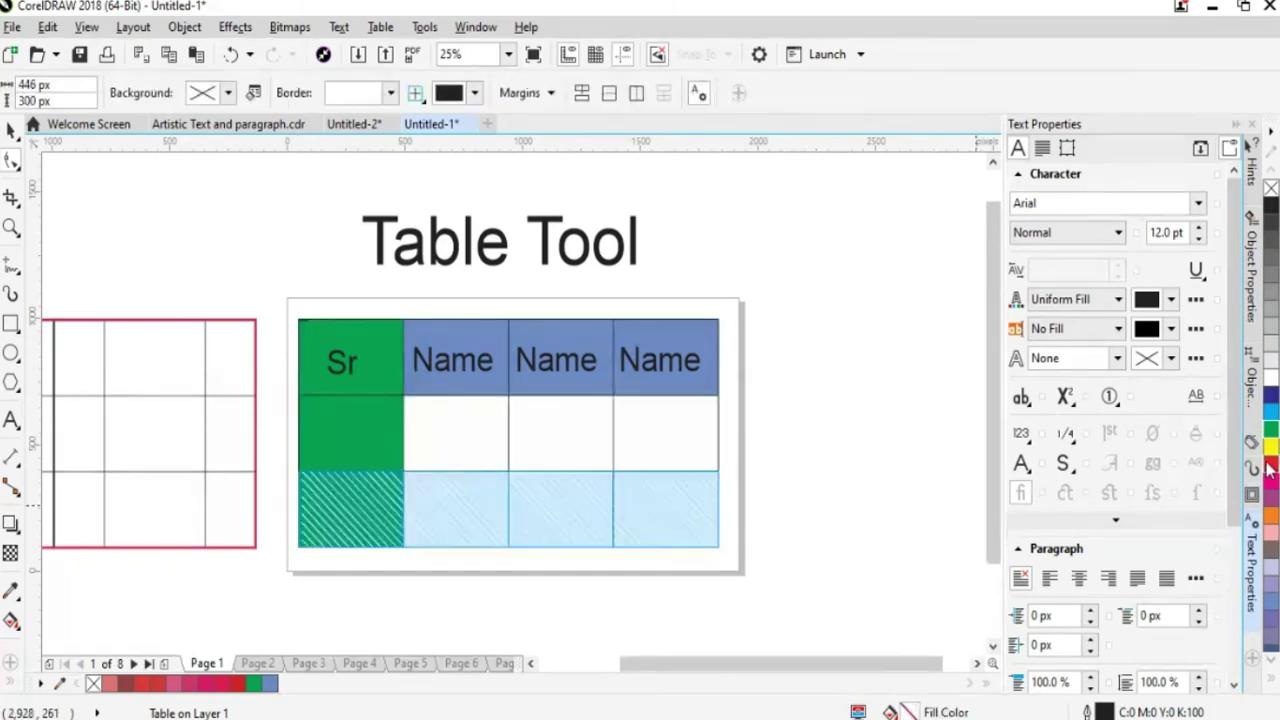
click(1271, 463)
click(11, 130)
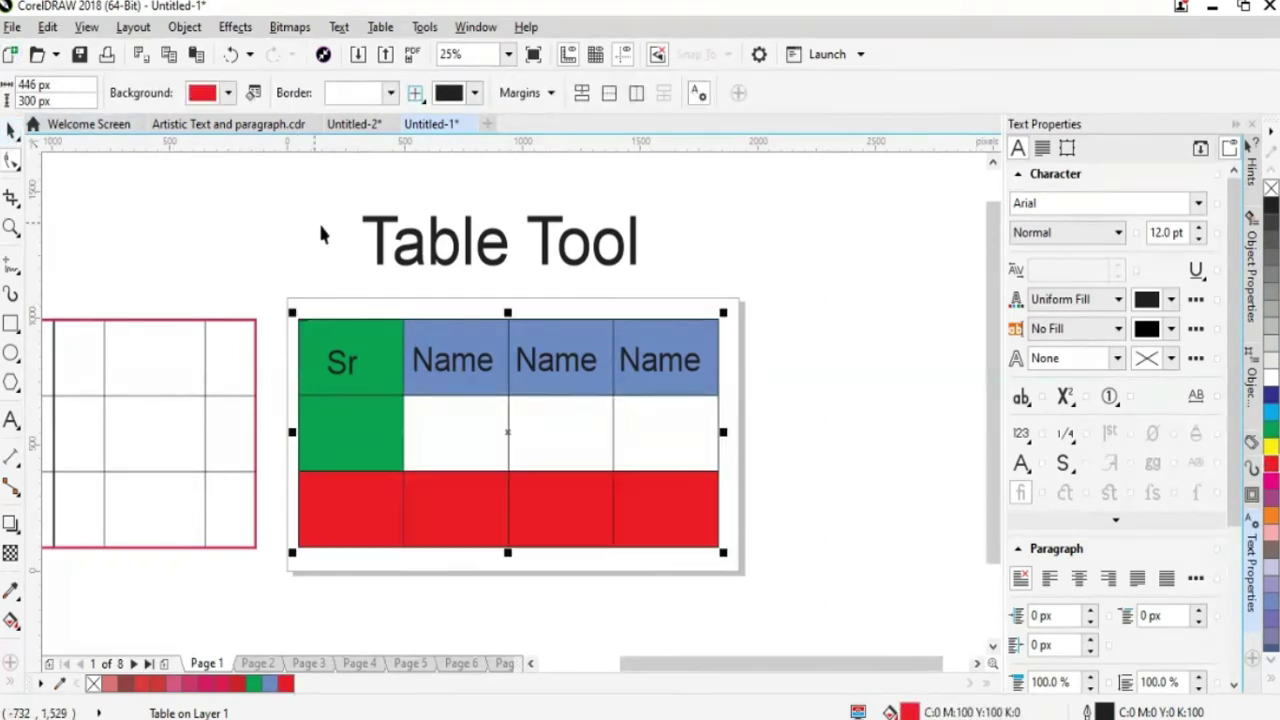
click(275, 205)
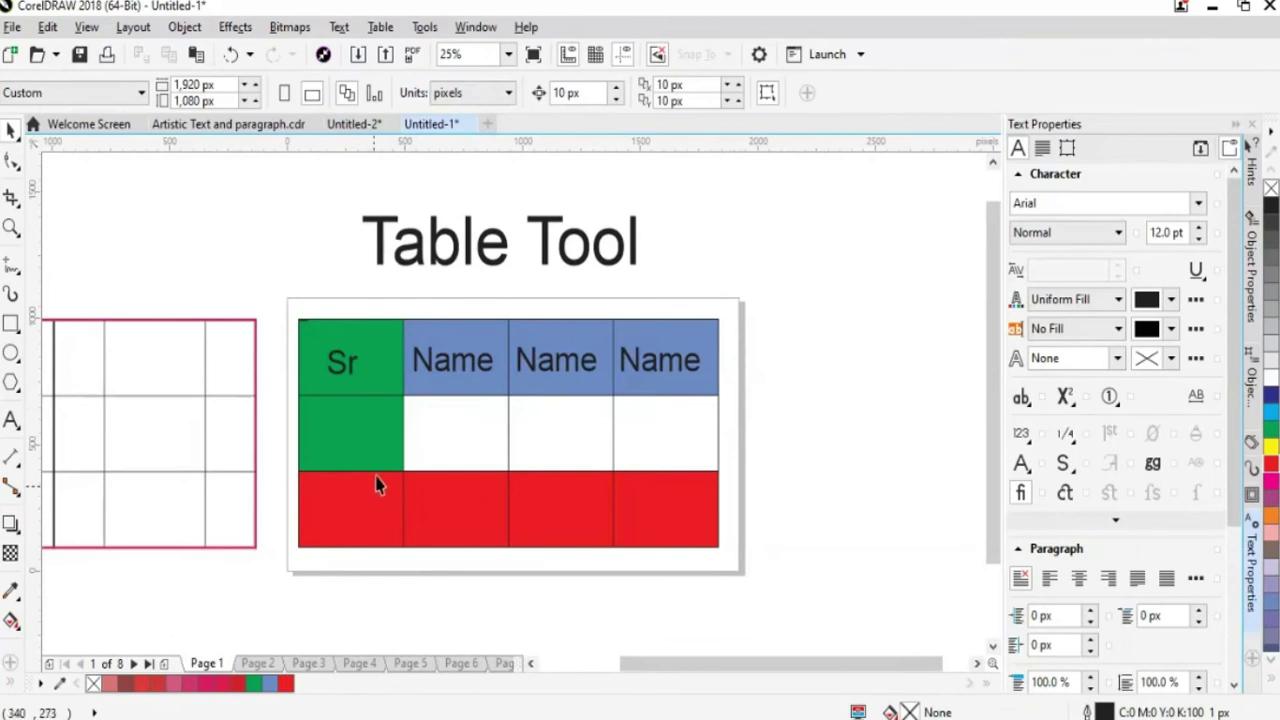
Fill the second cell of the table's middle row with grey-brown (C0 M20 Y20 K60).
click(471, 451)
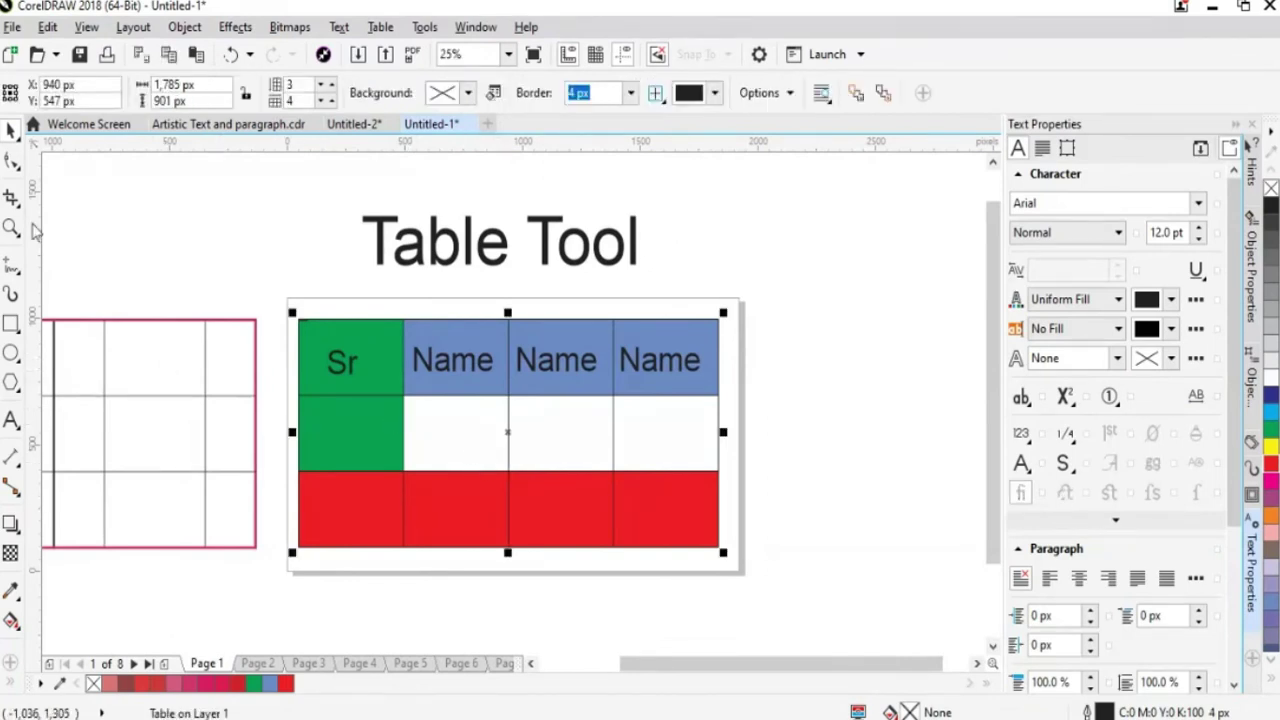
click(10, 163)
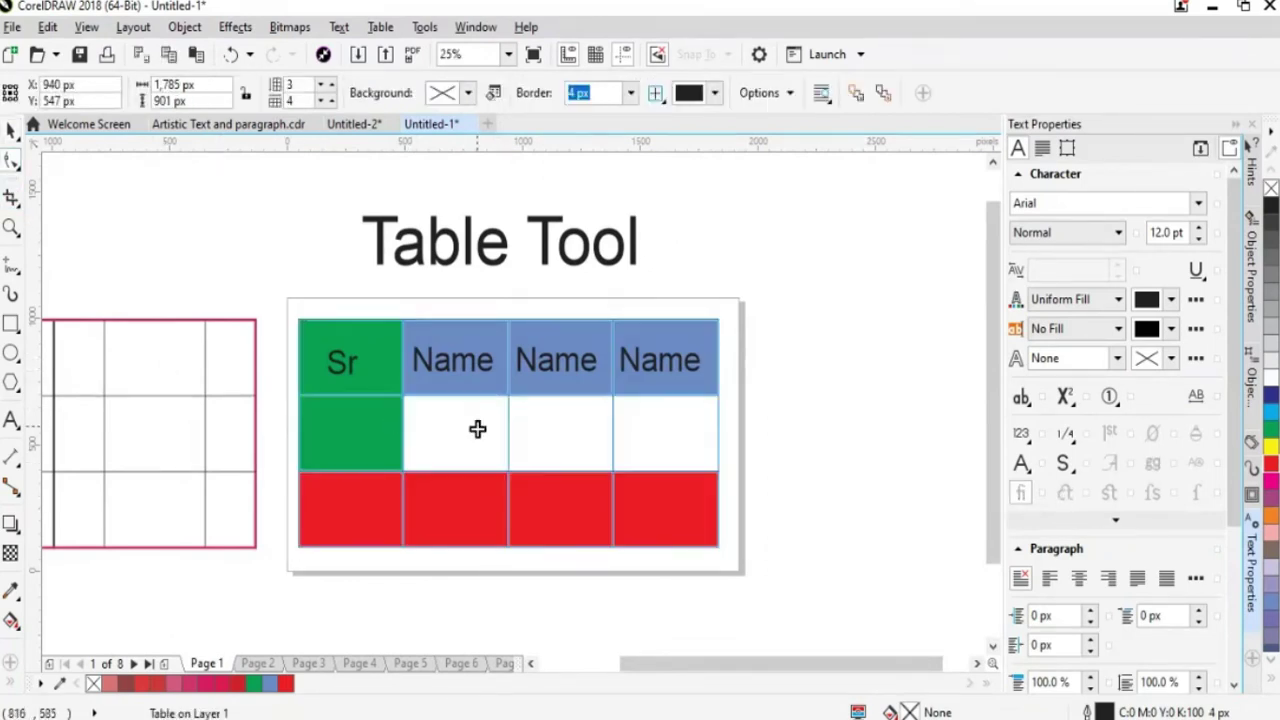
click(474, 435)
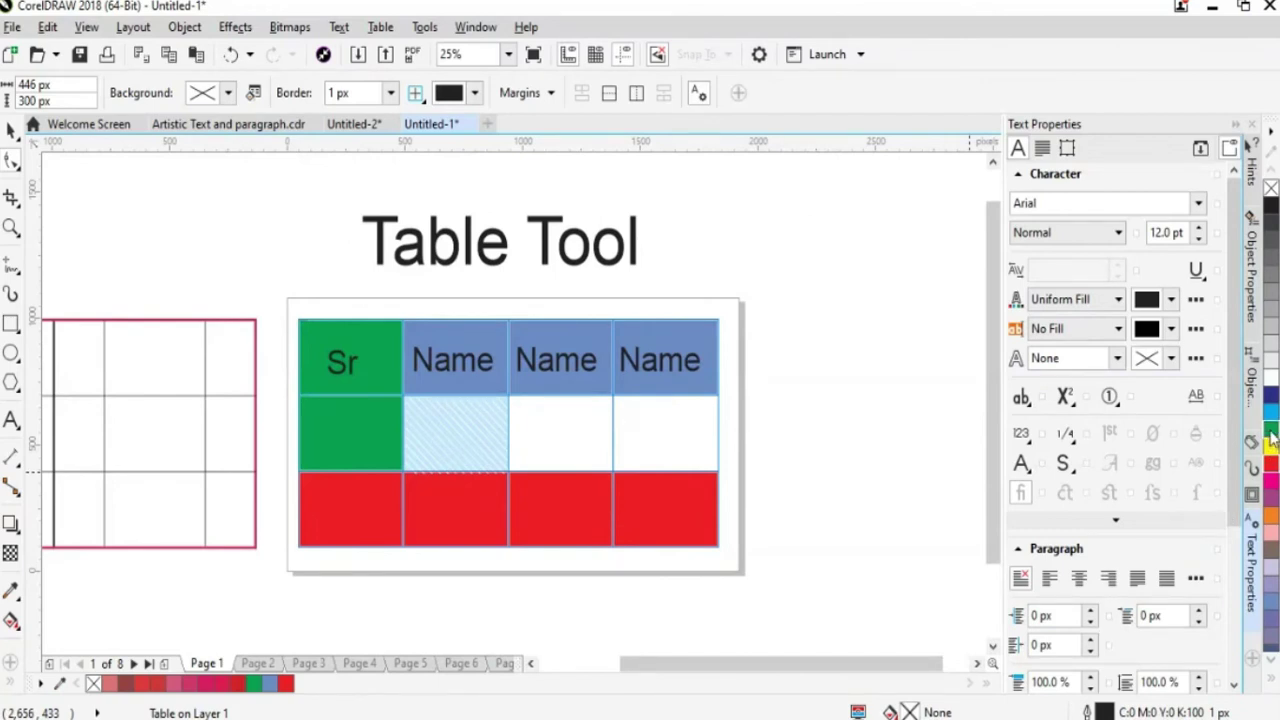
click(1271, 547)
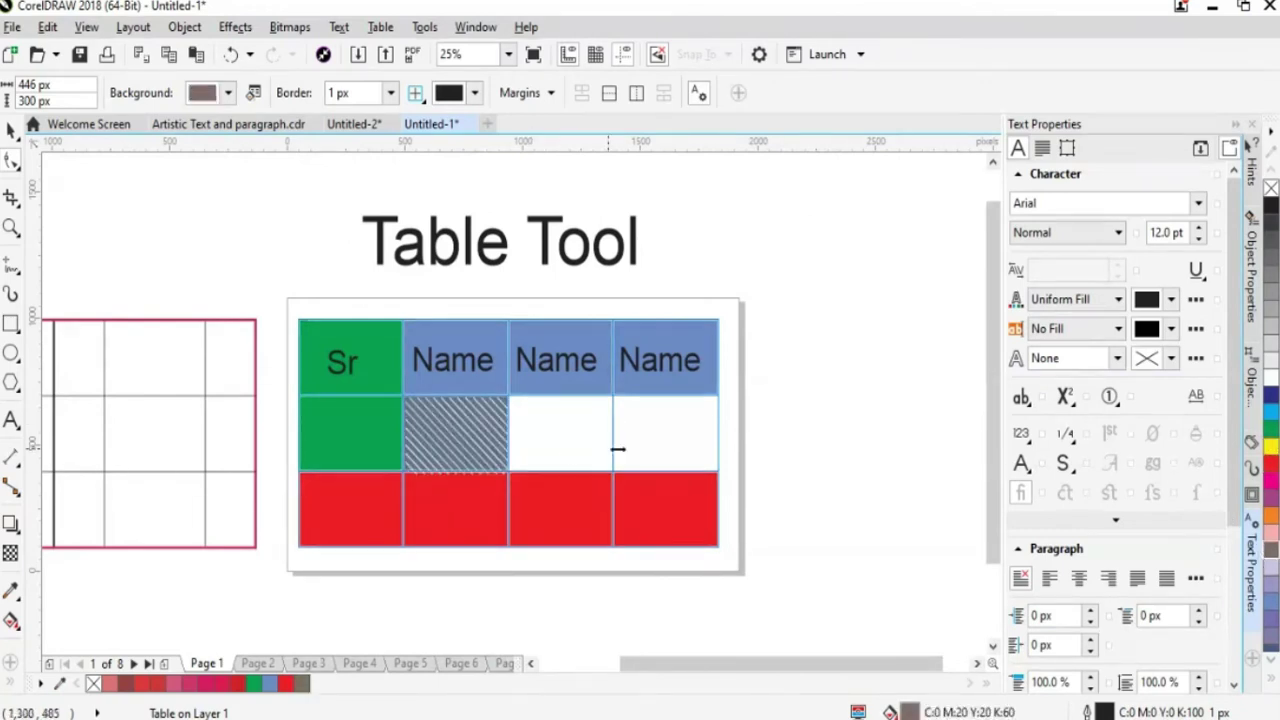
Fill the middle row's fourth cell with purple and its third cell with dark grey, and deselect the table.
click(665, 428)
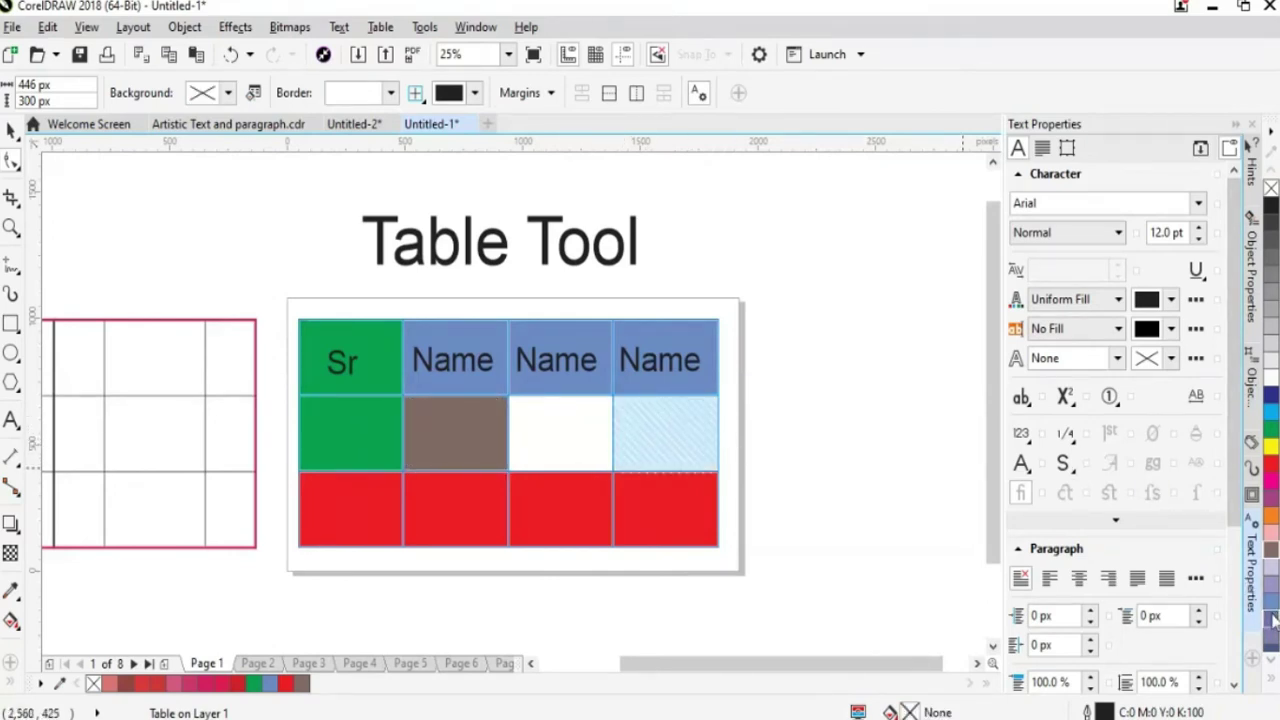
click(1273, 620)
click(556, 436)
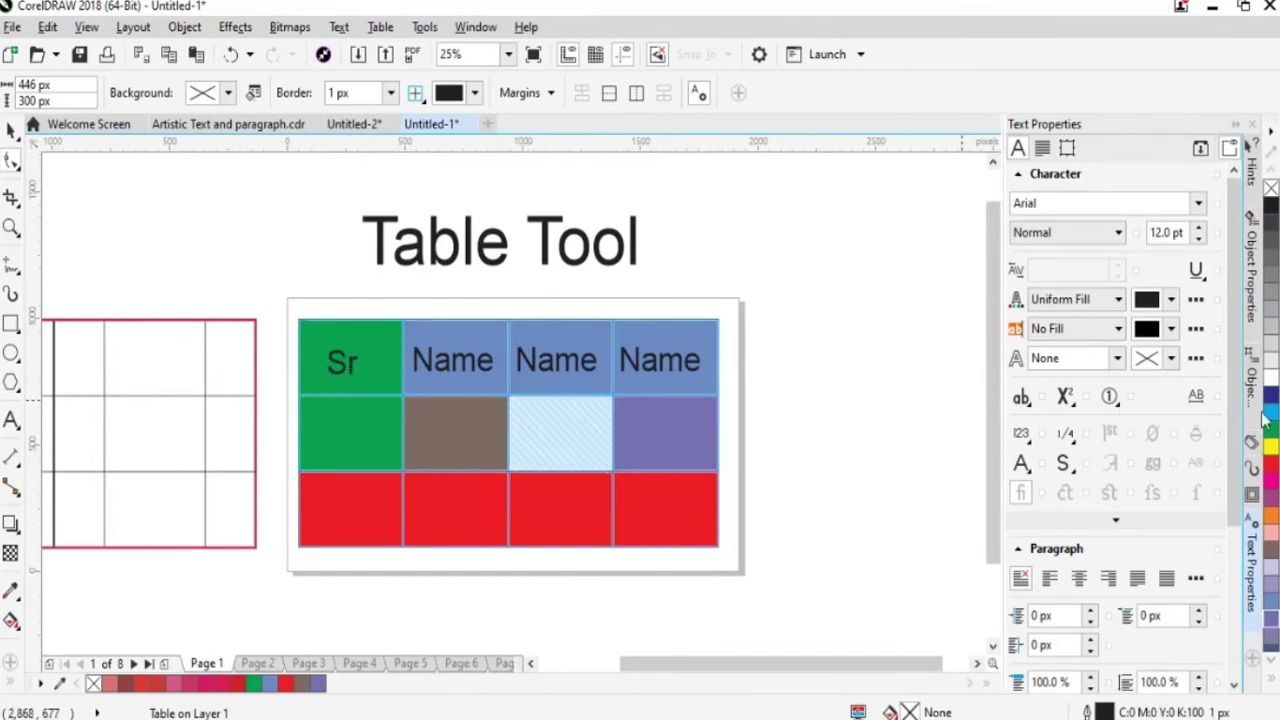
click(1272, 258)
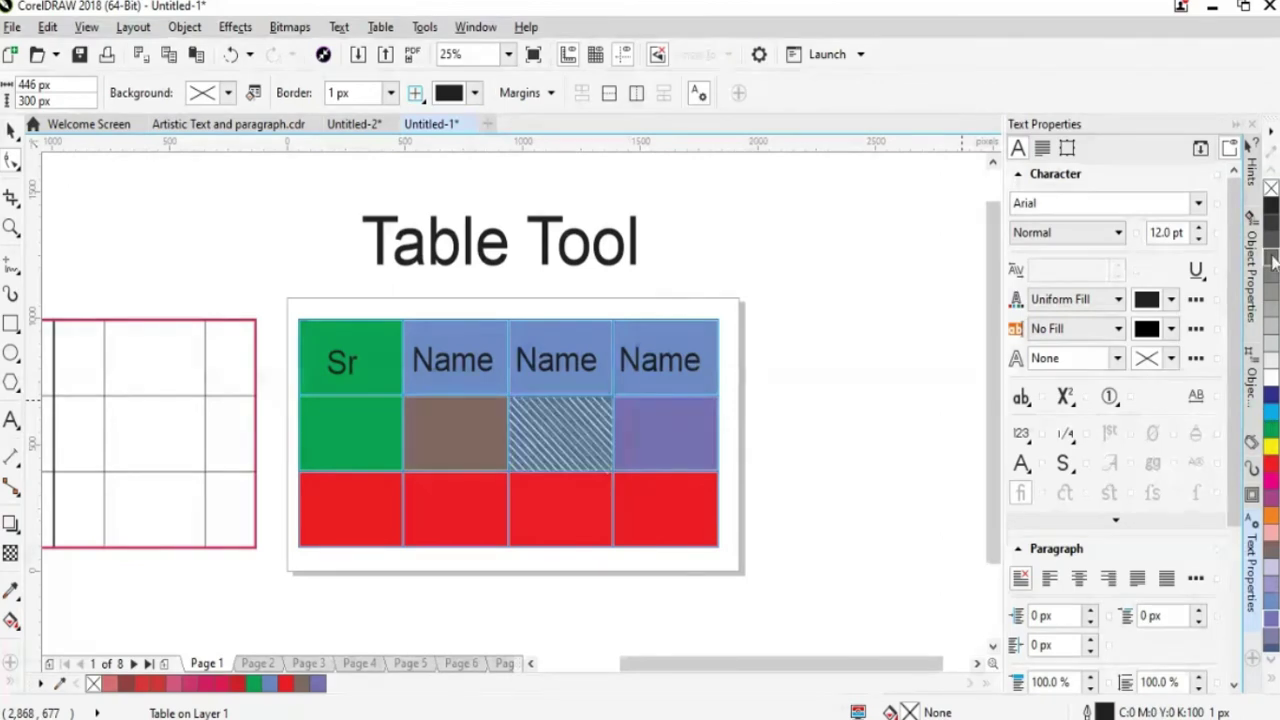
click(186, 231)
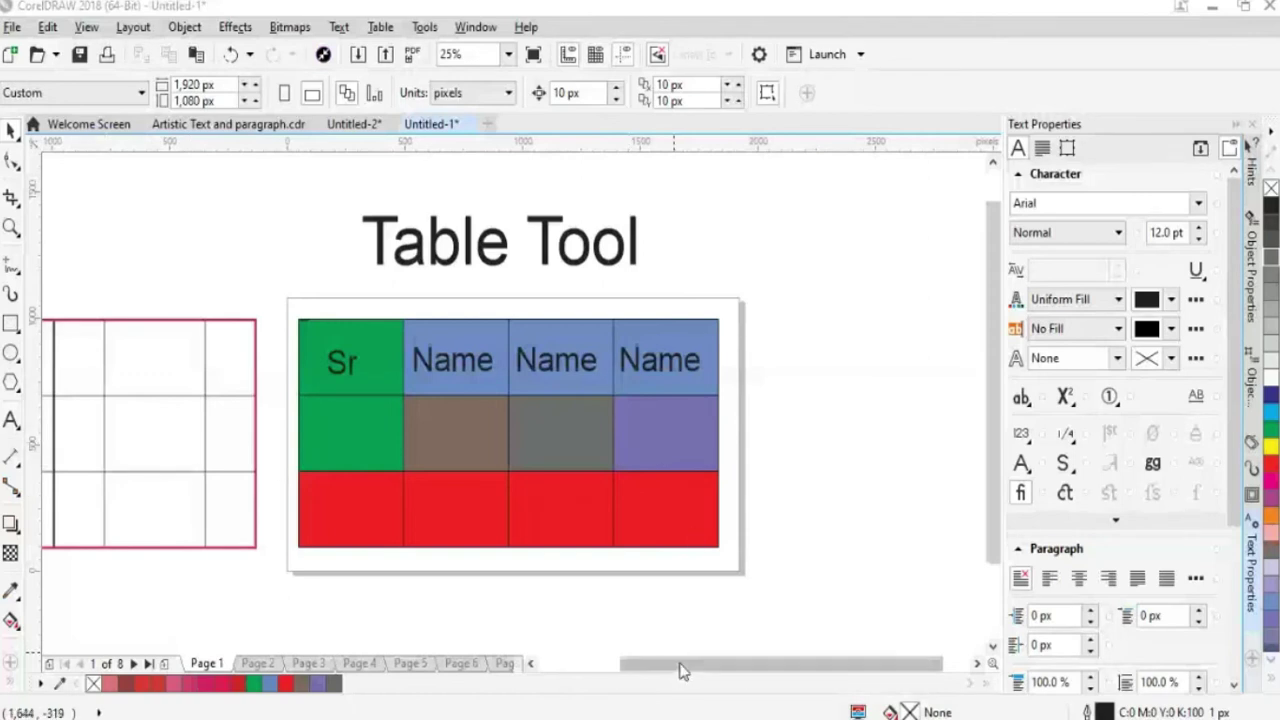
drag(680, 668, 670, 670)
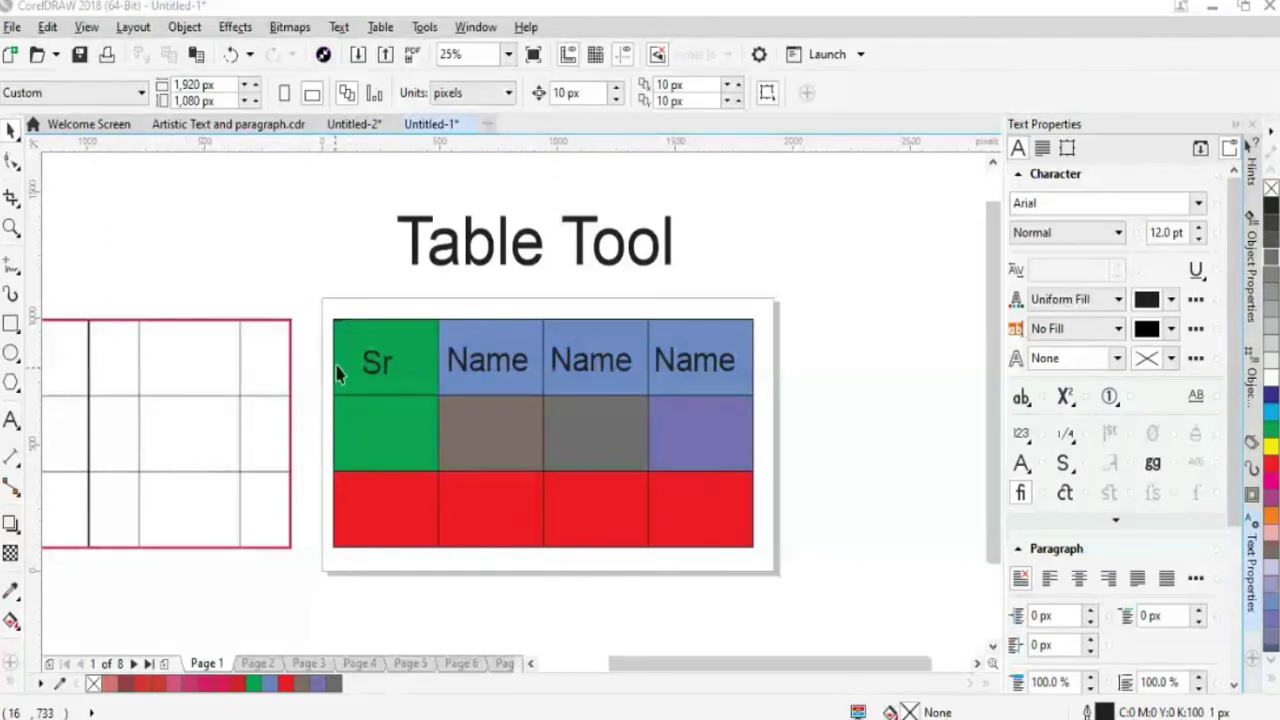
Select the coloured table and turn on automatic resizing of its cells while typing.
click(397, 399)
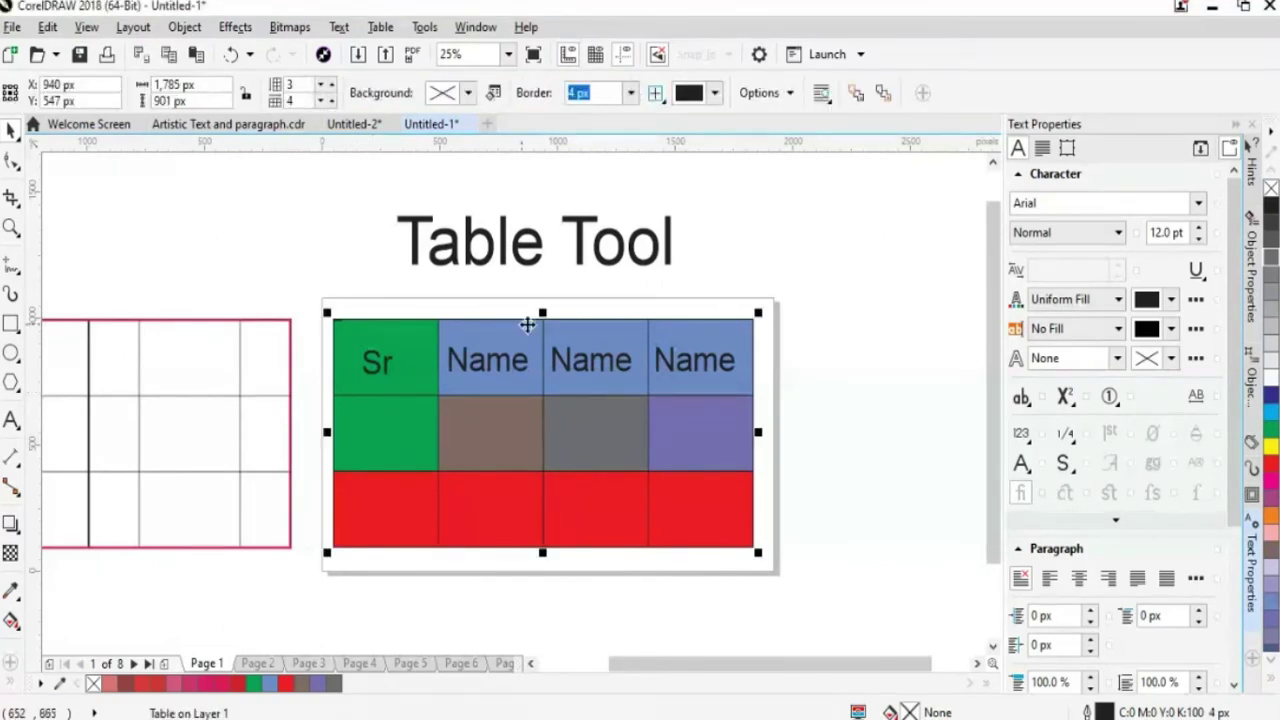
click(826, 97)
click(826, 97)
click(790, 93)
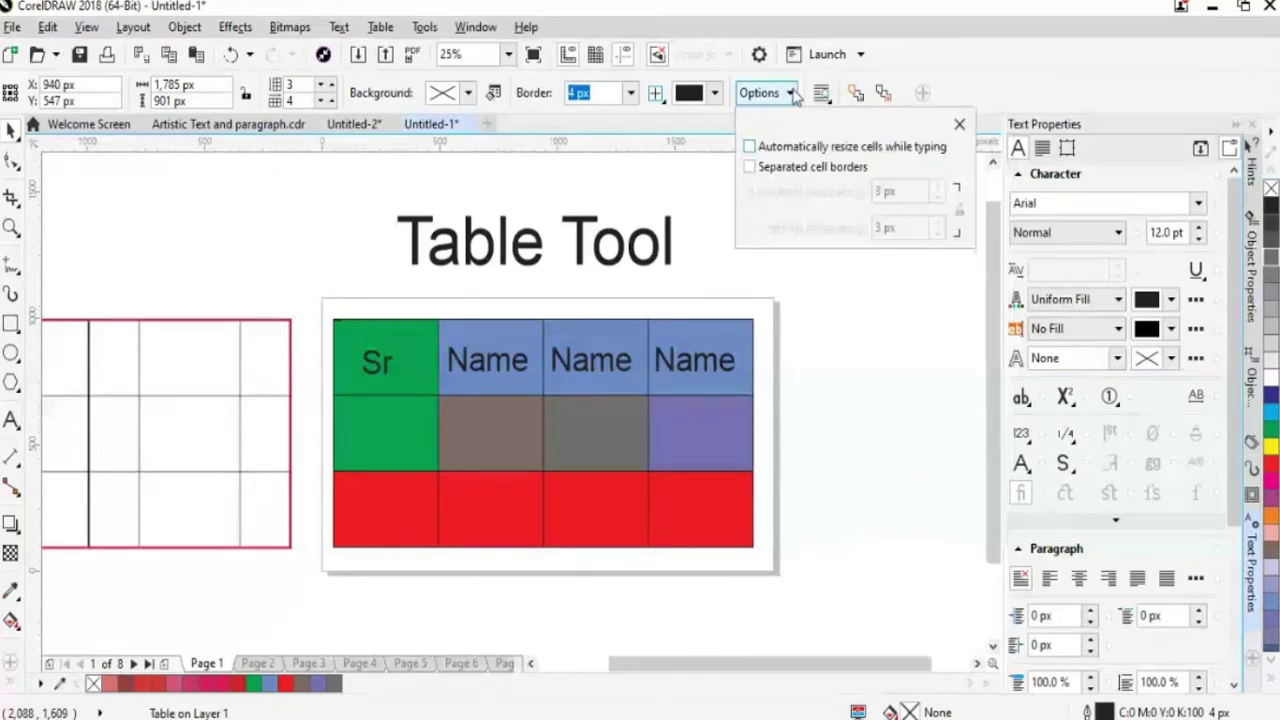
click(752, 148)
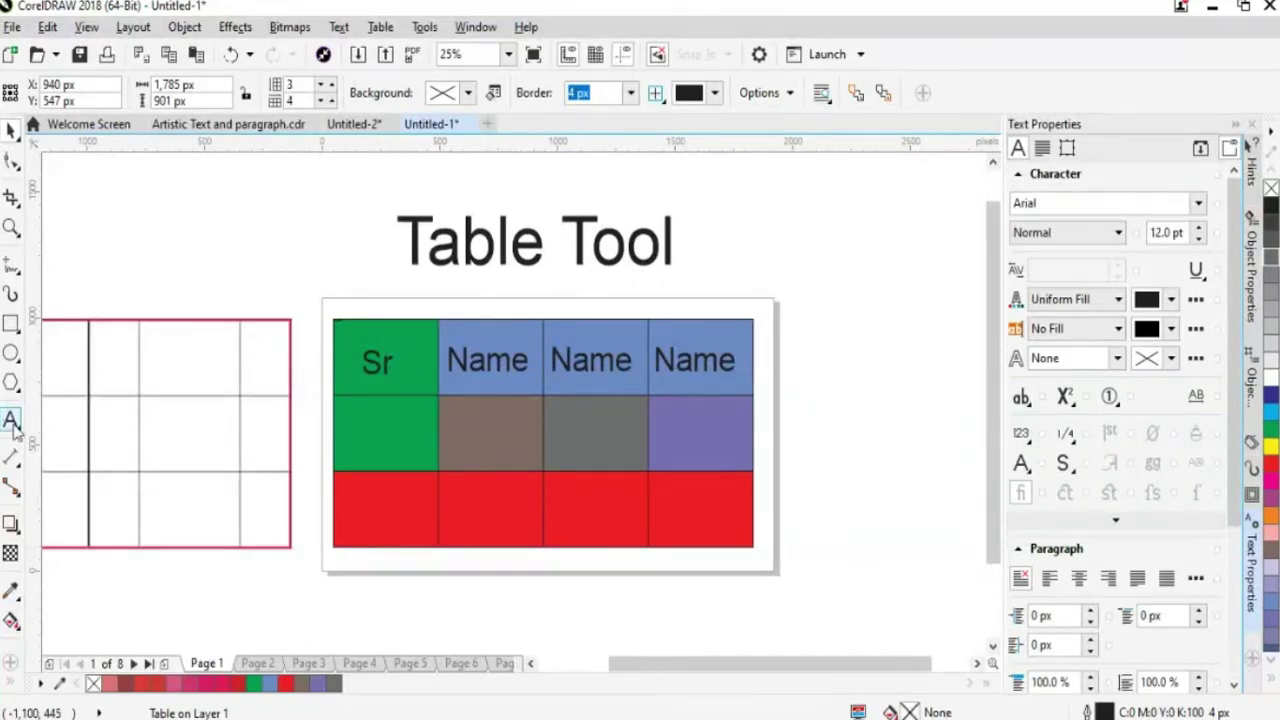
Extend the "Sr" header label to "Sr & Names" and recheck the table's automatic cell resizing option.
click(387, 364)
double_click(385, 363)
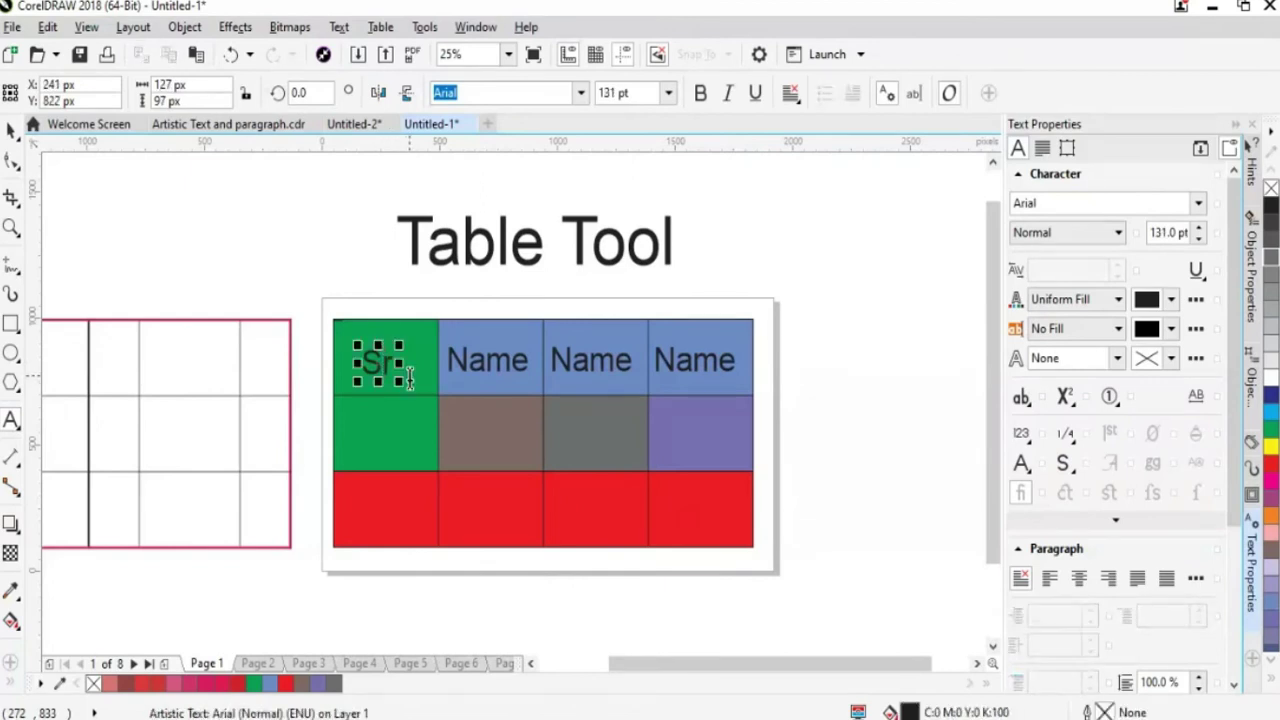
text(& Name)
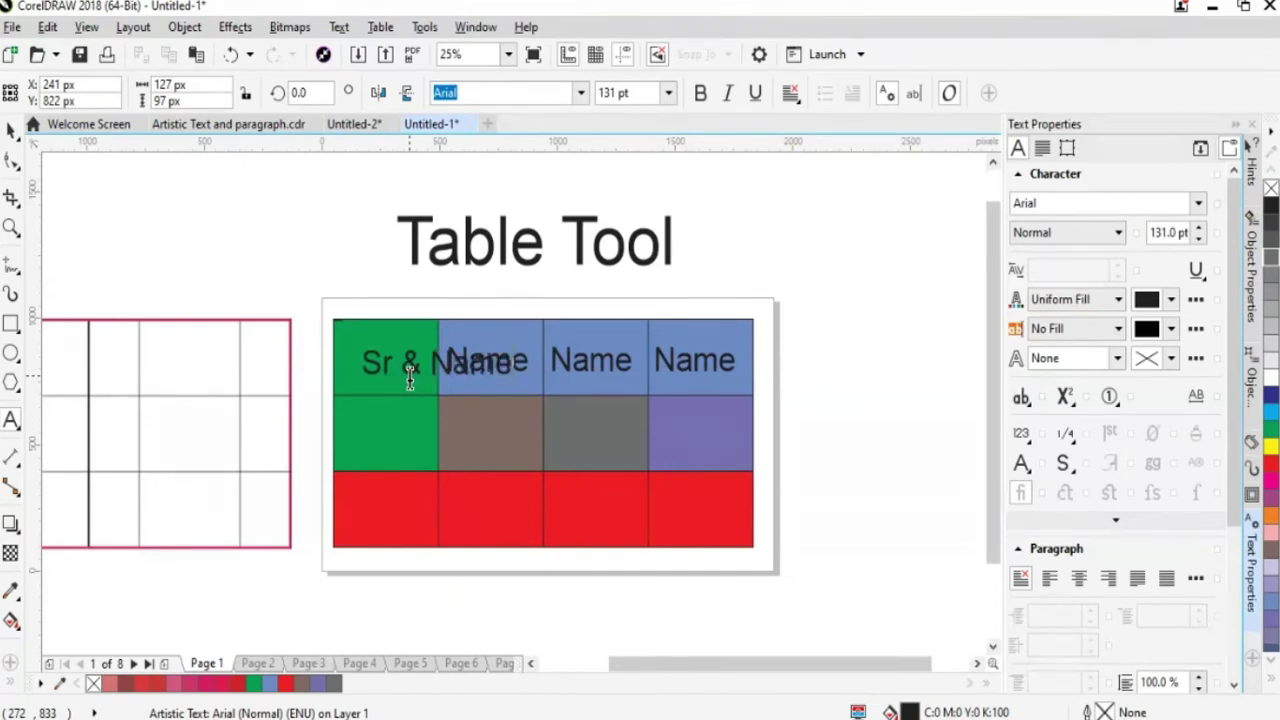
click(9, 132)
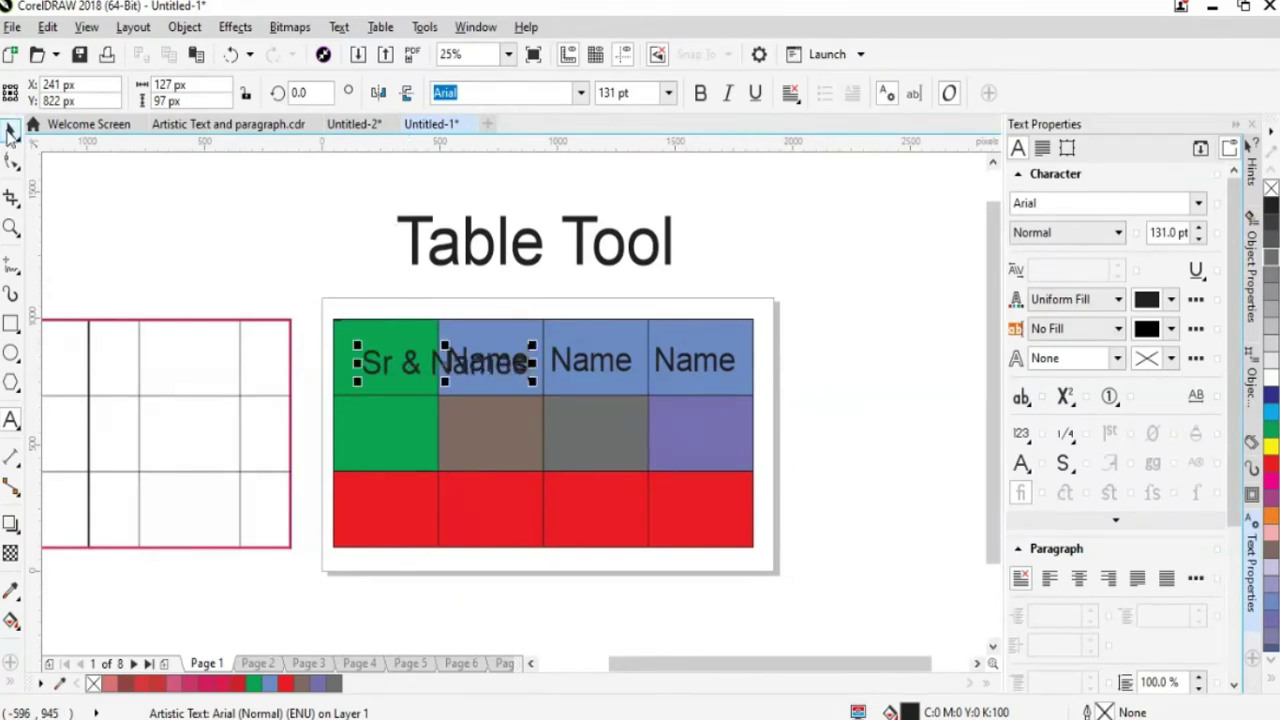
click(389, 423)
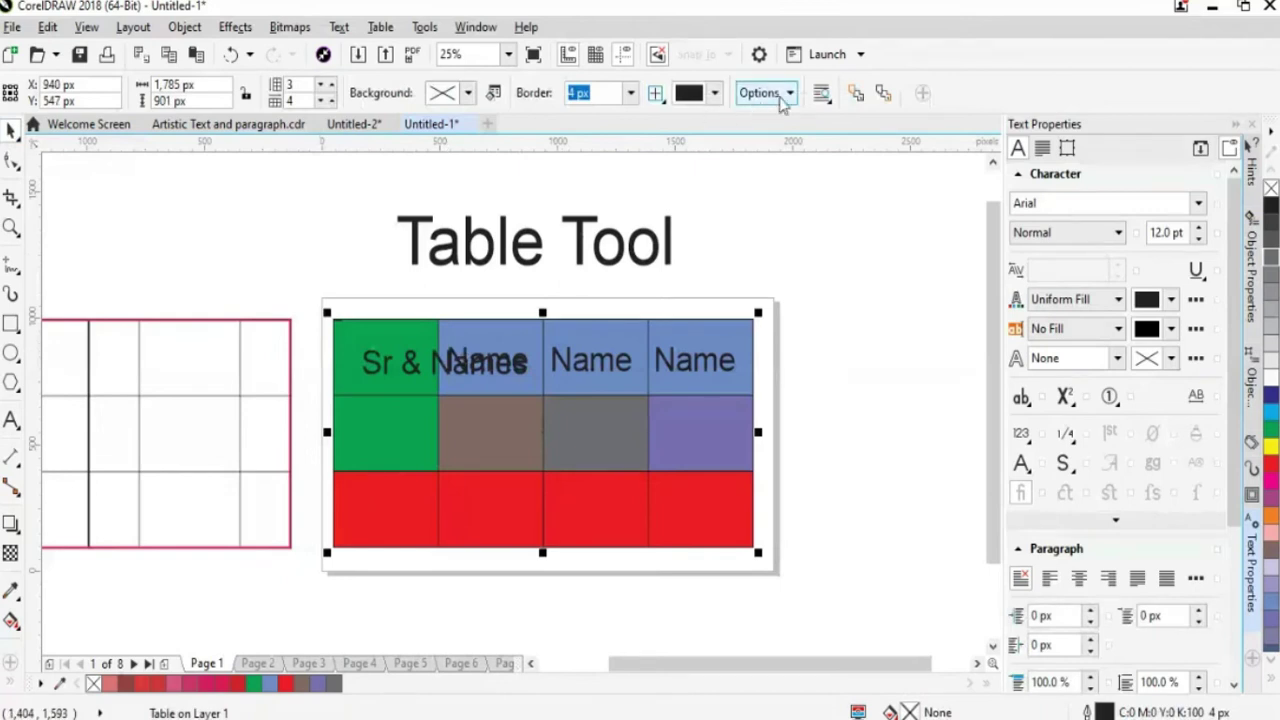
click(790, 95)
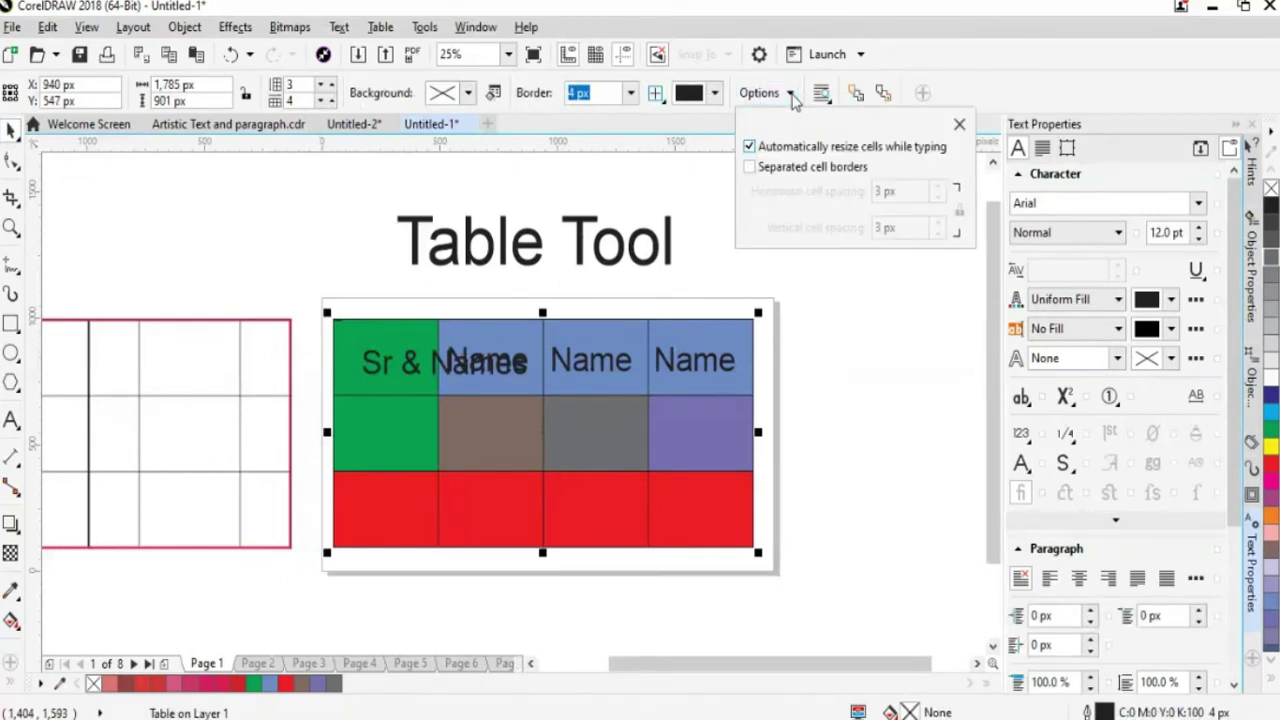
Replace the "Sr & Names" header label with "Sr Nu" and cut it back to "Sr".
click(528, 364)
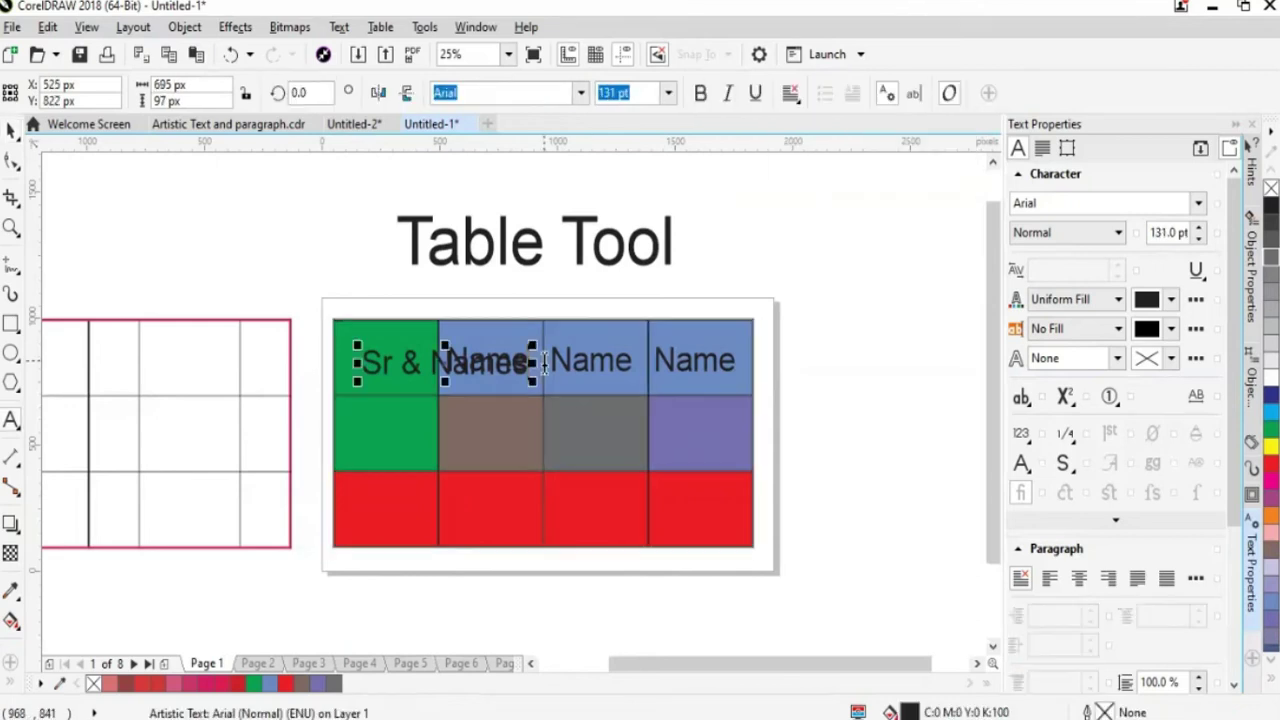
click(528, 364)
key(BackSpace)
key(BackSpace)
key(BackSpace)
key(BackSpace)
key(BackSpace)
key(BackSpace)
key(BackSpace)
key(BackSpace)
key(BackSpace)
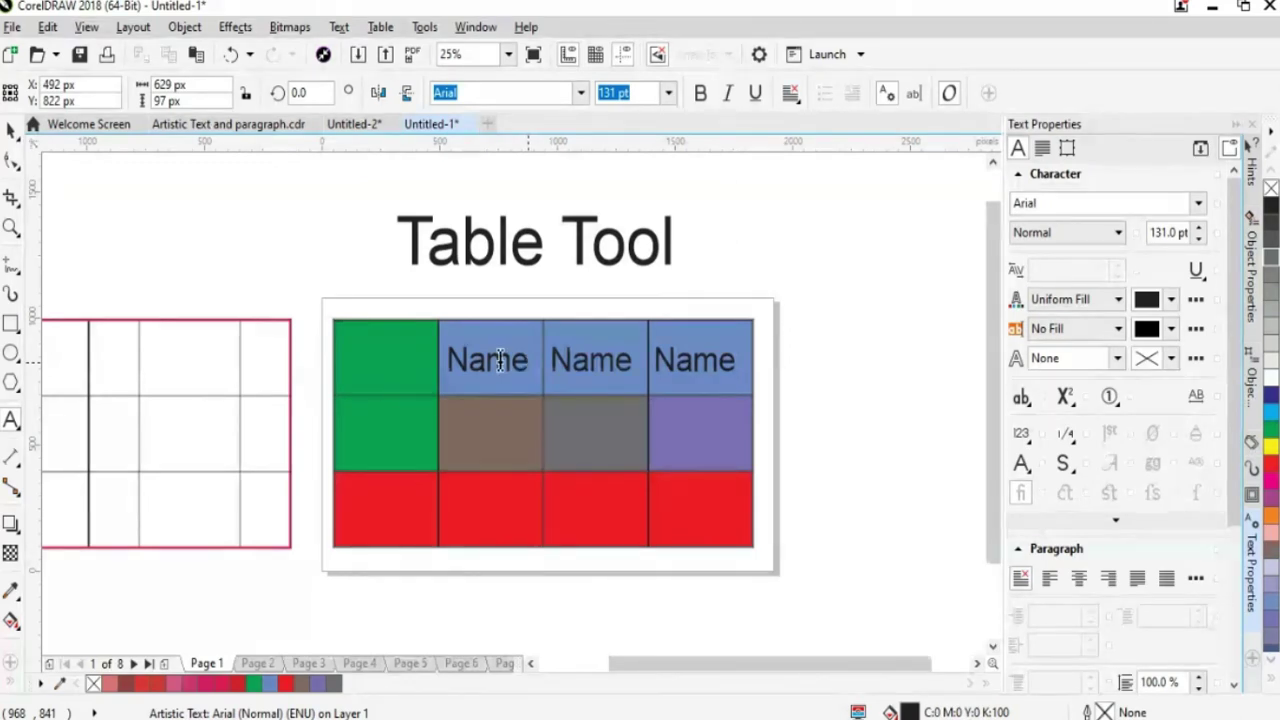
text(Sr Nu)
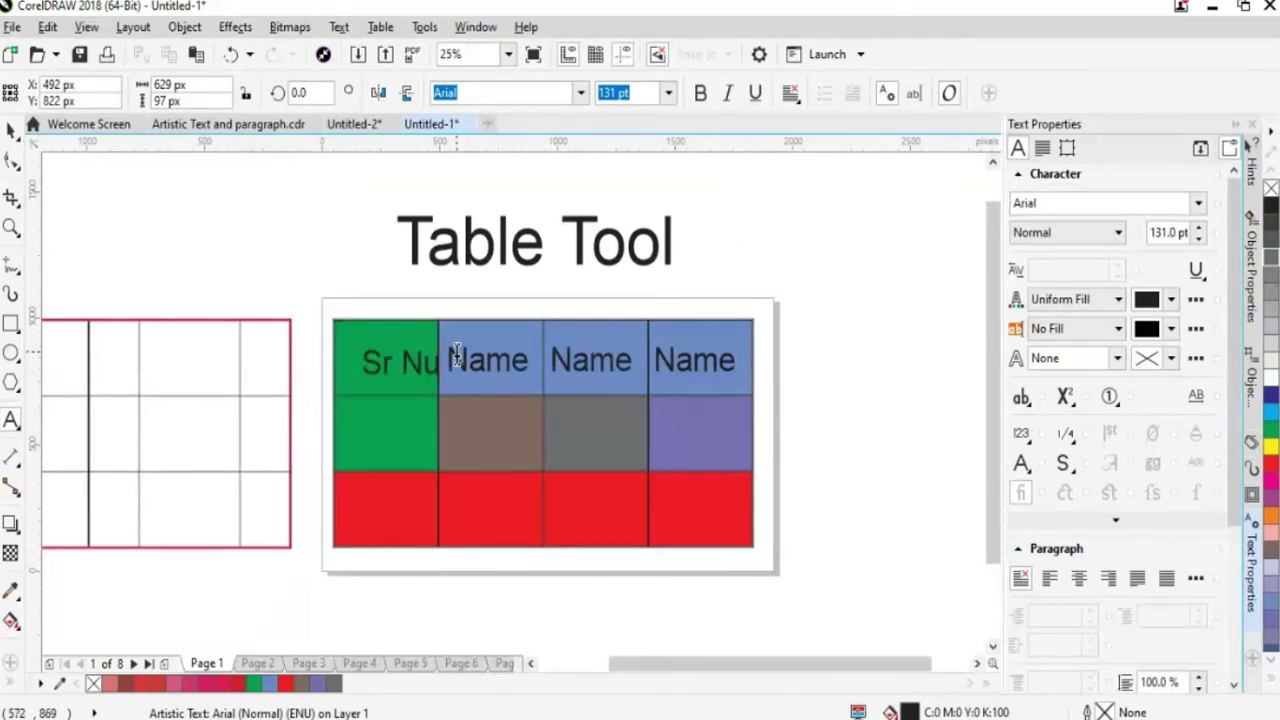
key(BackSpace)
key(BackSpace)
key(BackSpace)
Nudge the "Sr" label slightly within the table's first header cell and deselect it.
click(12, 130)
click(380, 367)
drag(380, 367, 380, 364)
key(ctrl+space)
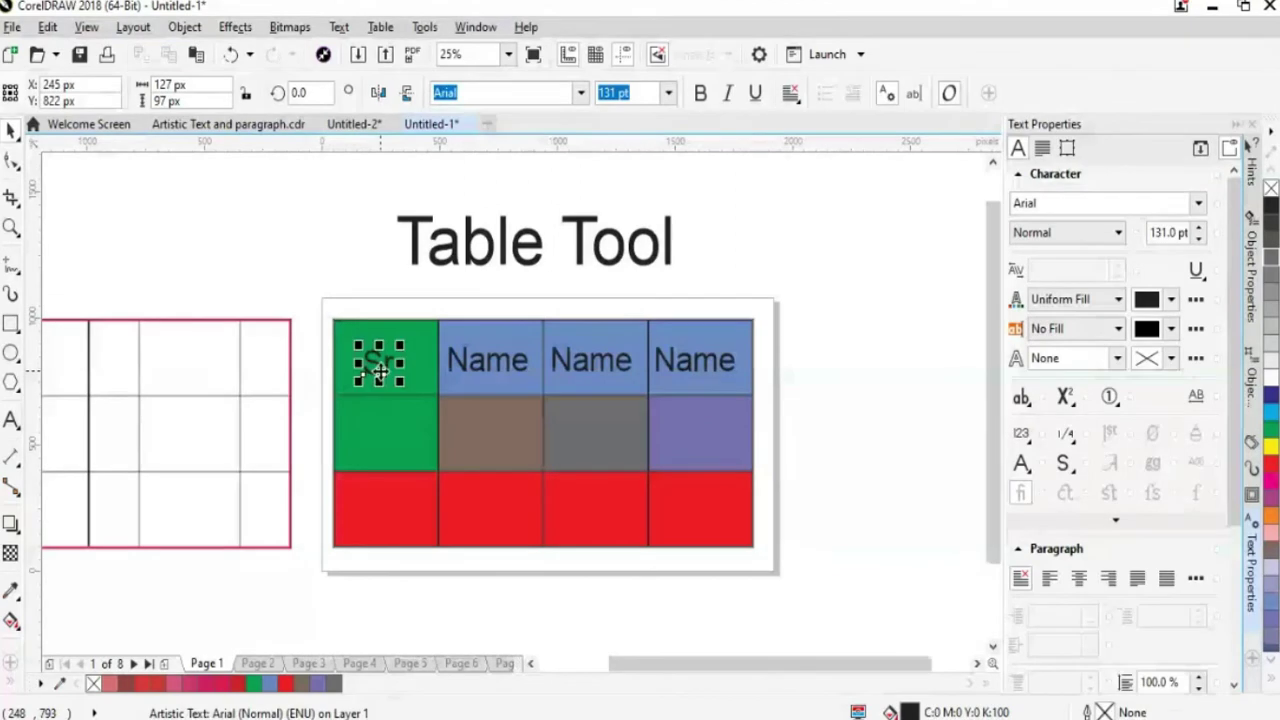
click(861, 413)
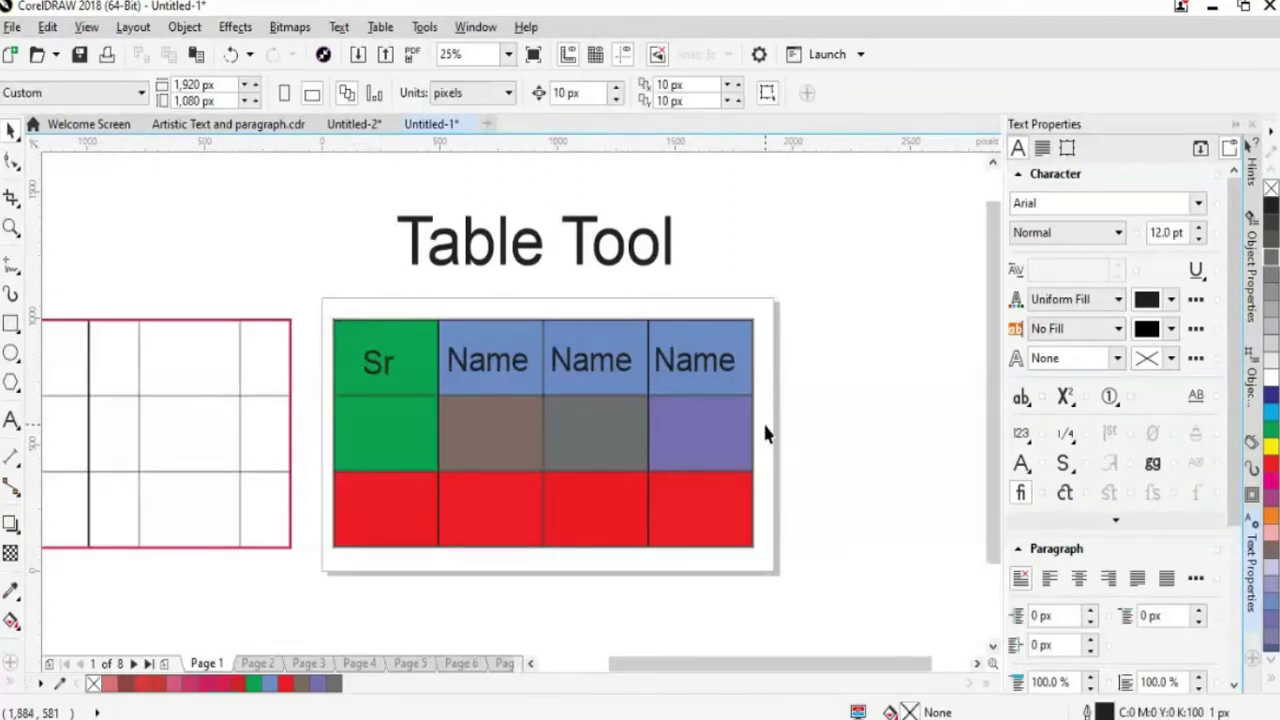
scroll(762, 420, left, 1)
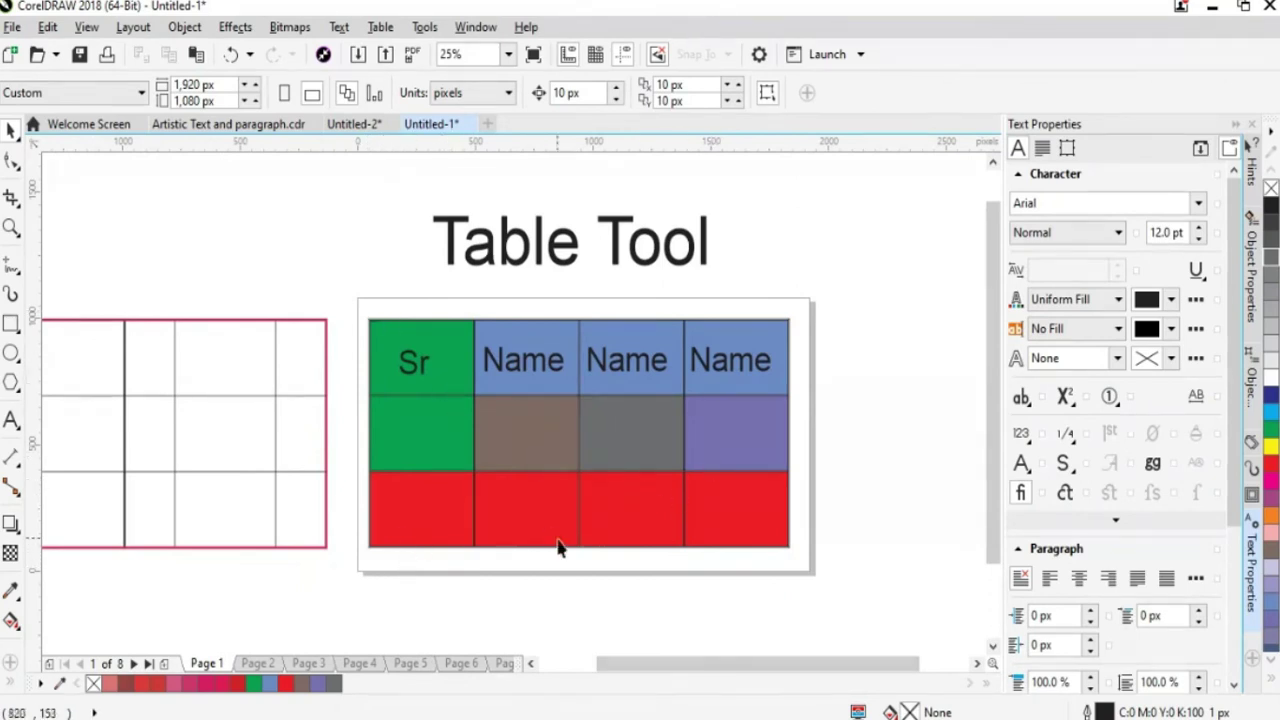
Make the first and second Name labels in the table's header row bold.
click(523, 363)
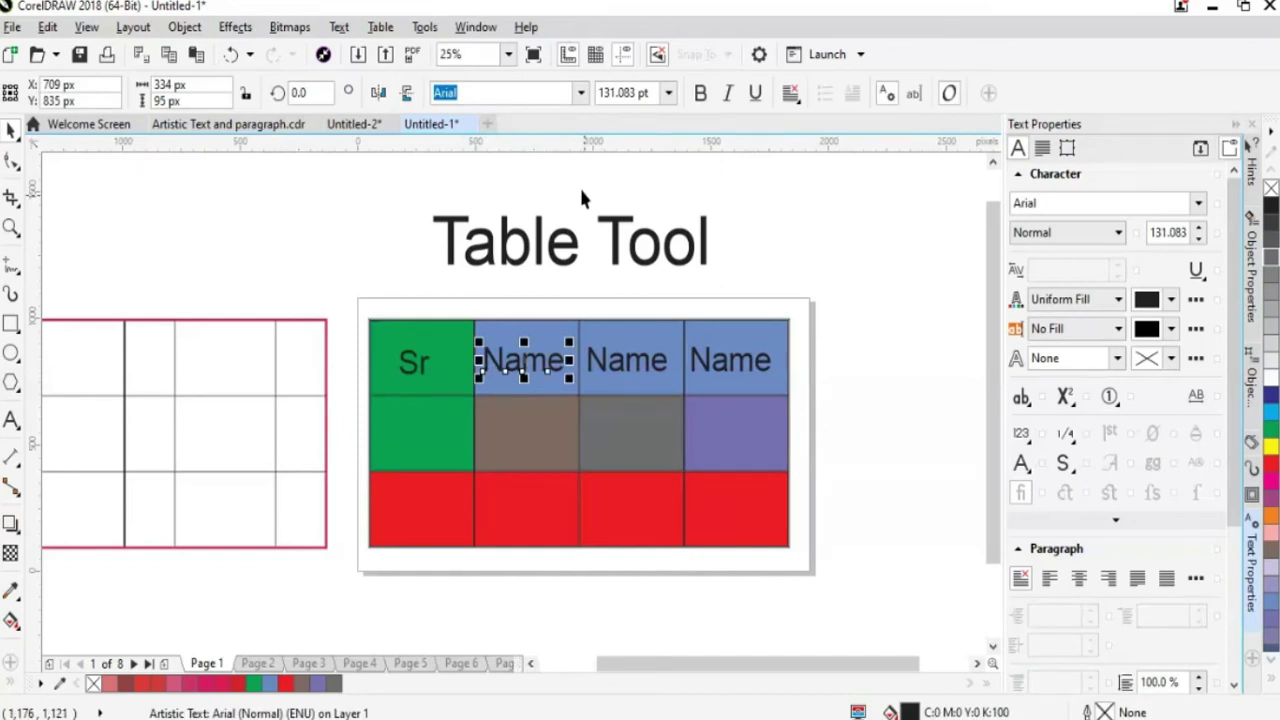
click(580, 93)
click(530, 265)
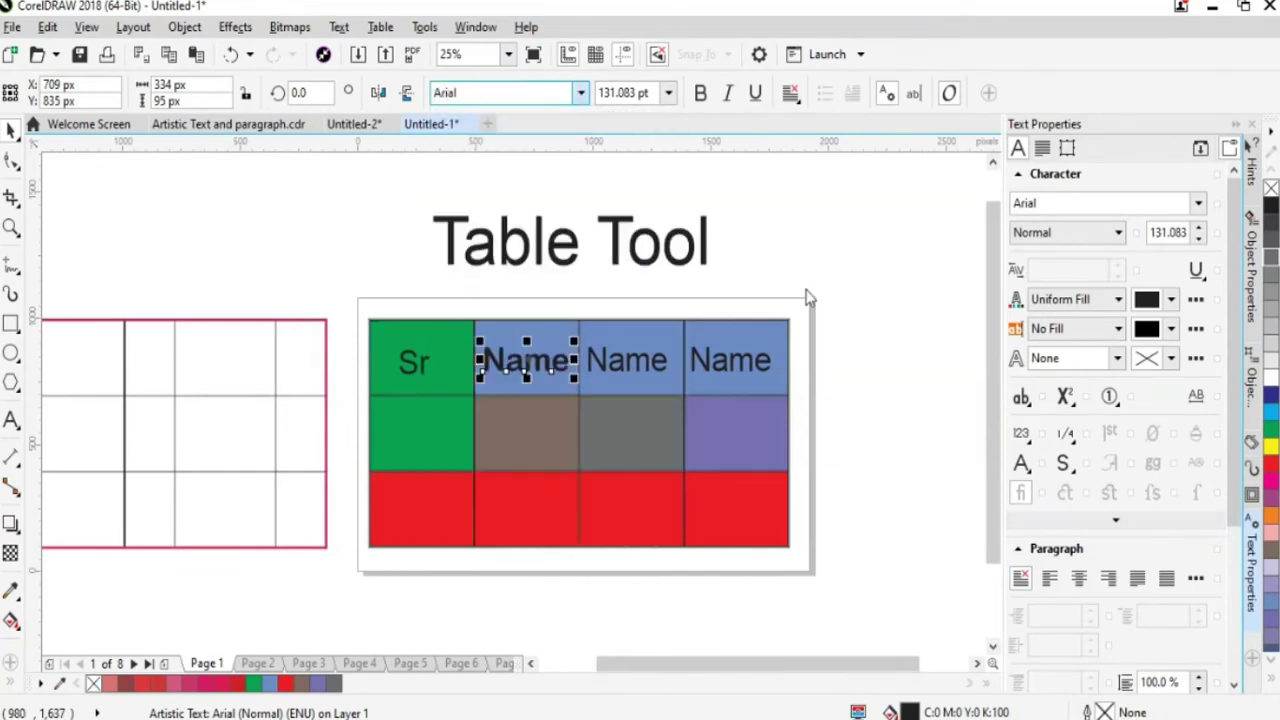
click(937, 331)
click(600, 358)
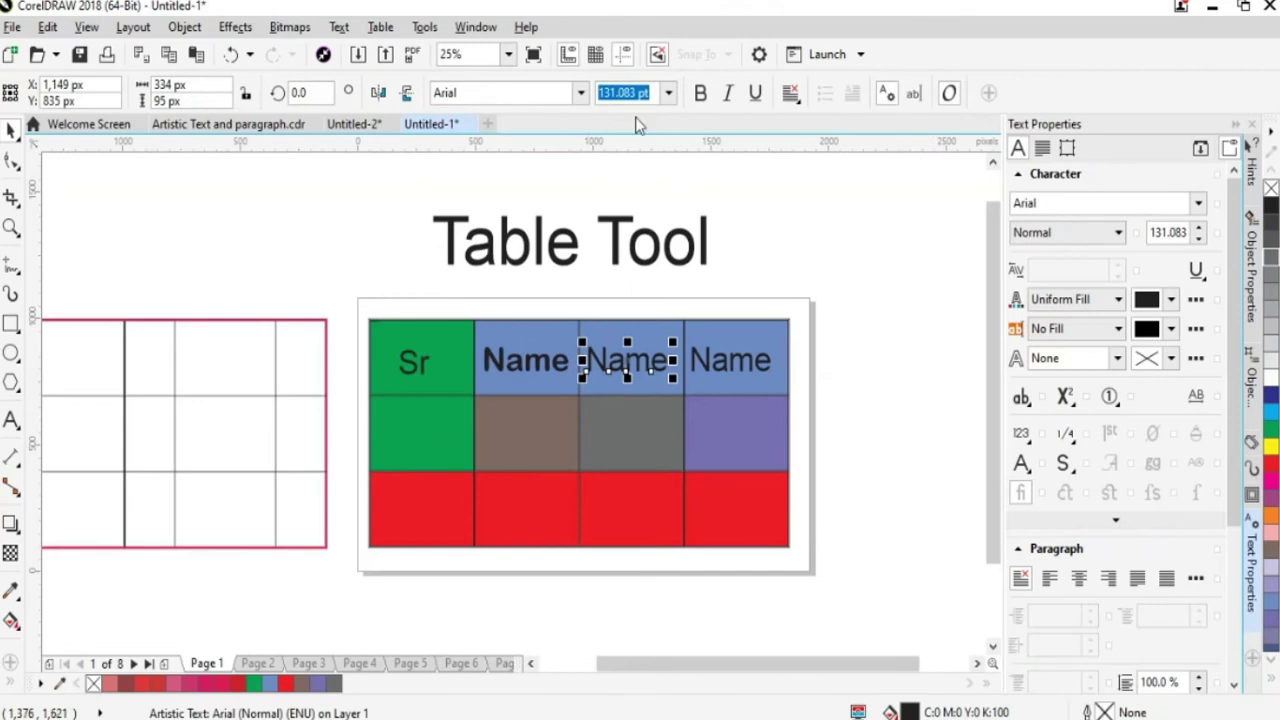
key(Escape)
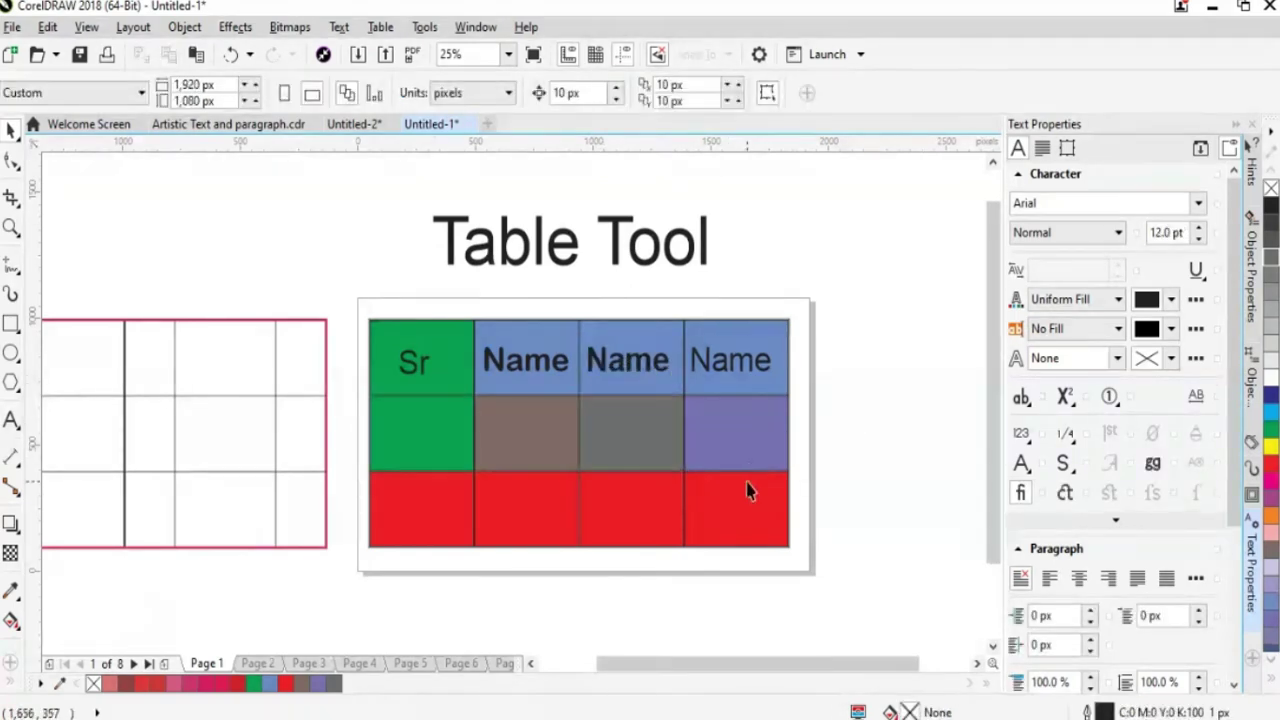
drag(990, 509, 990, 535)
drag(760, 665, 740, 665)
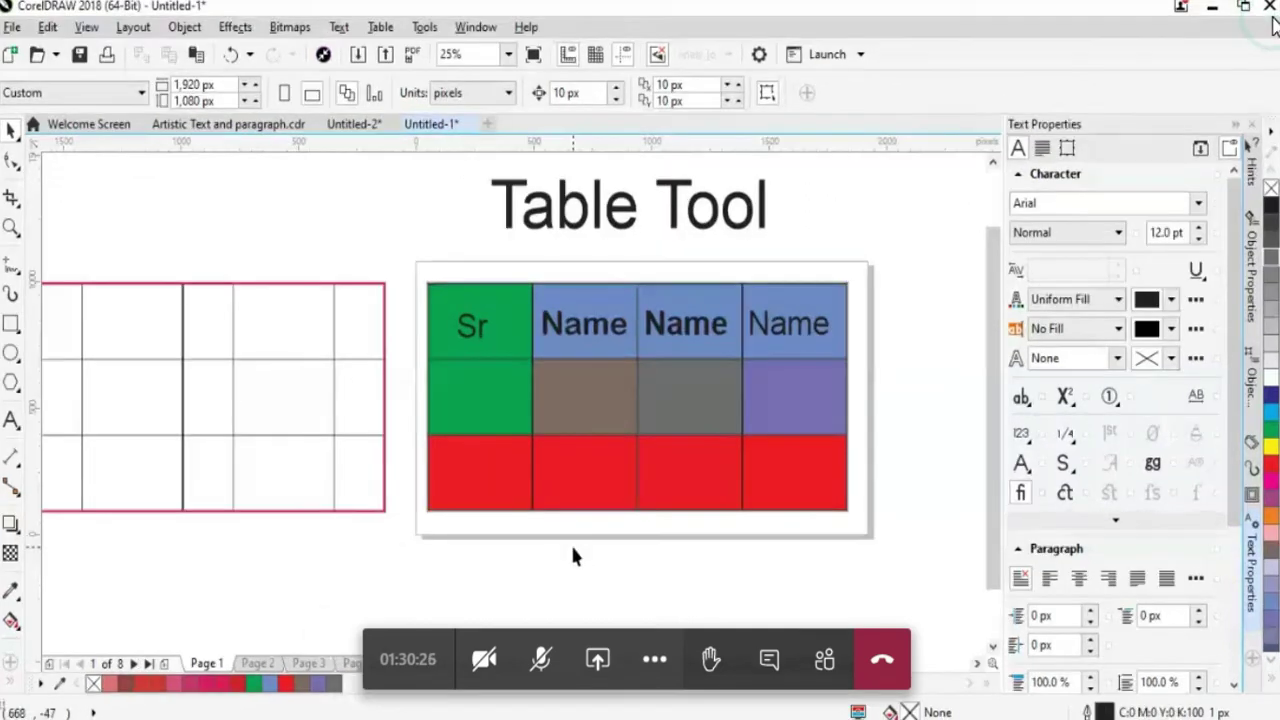
click(450, 338)
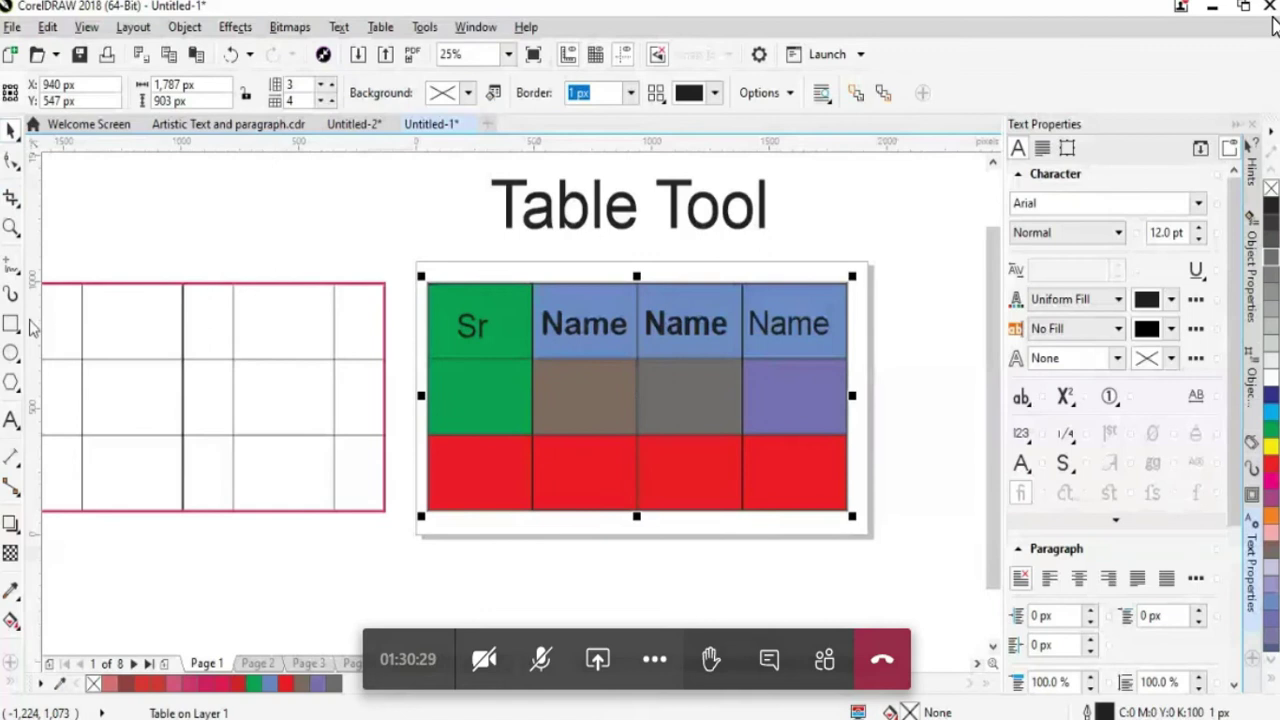
click(13, 163)
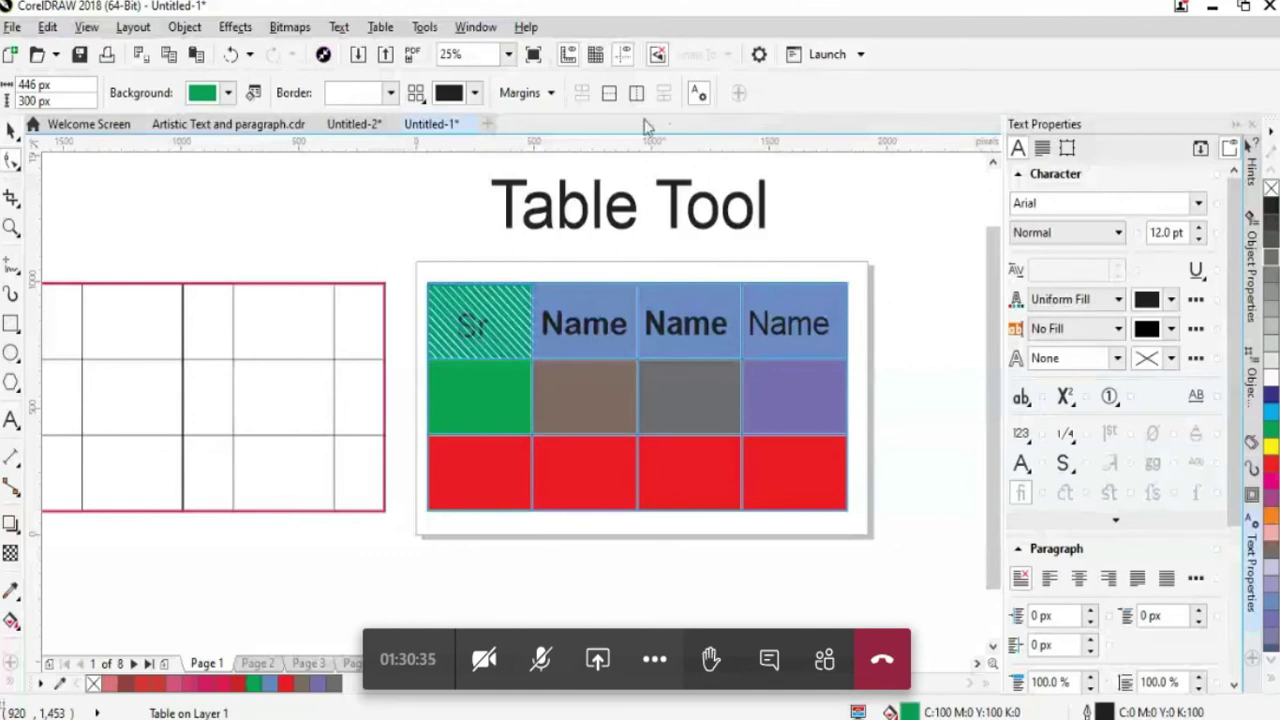
key(space)
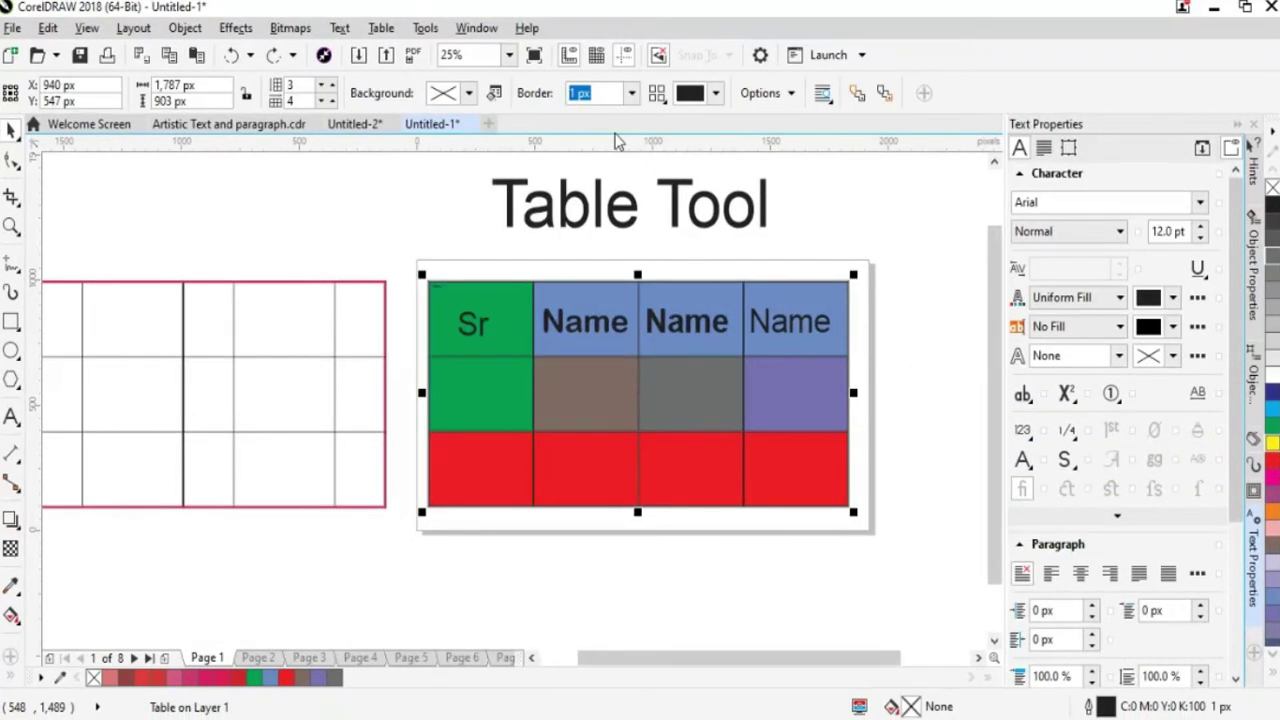
Set all four cell margins of the green Sr header cell to 53 px.
click(14, 165)
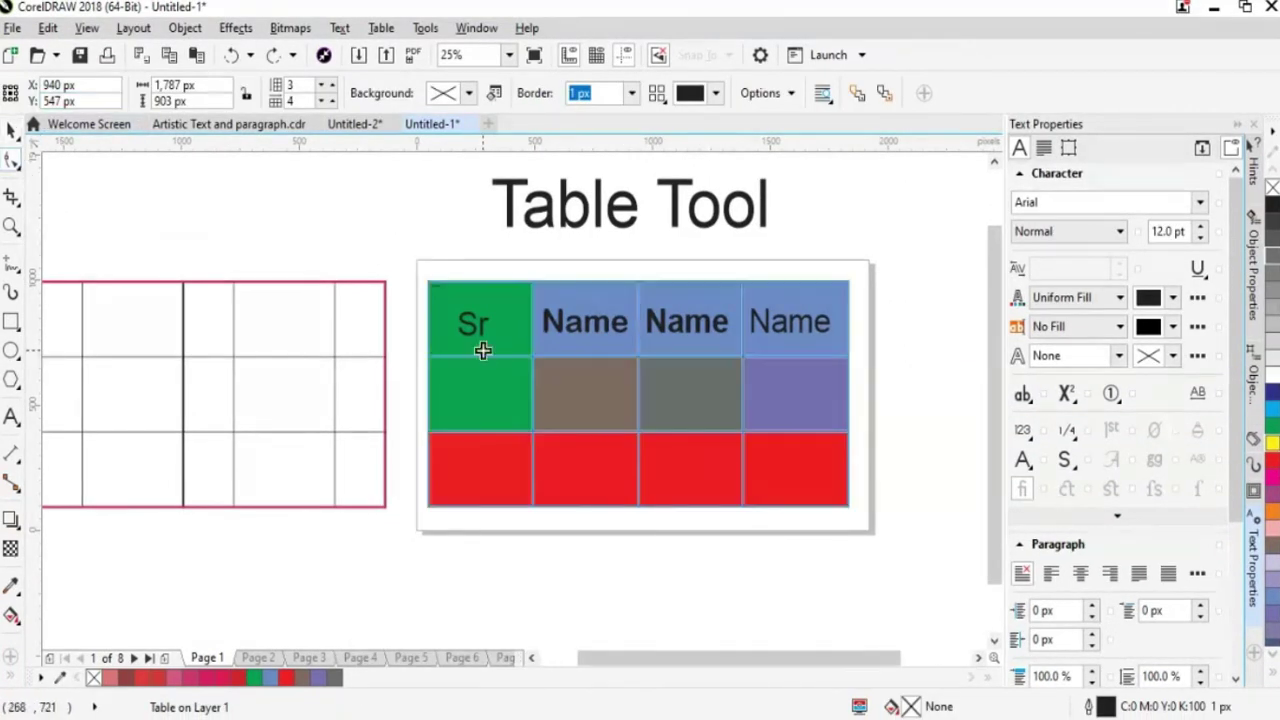
click(437, 329)
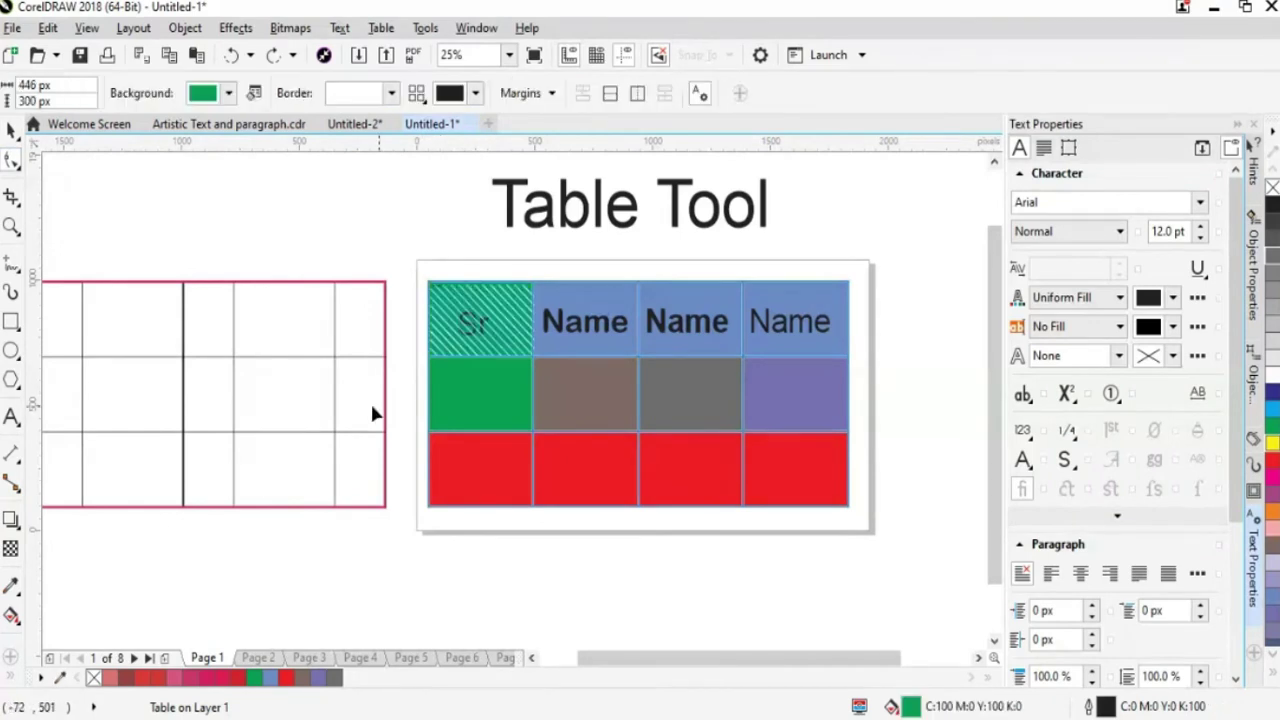
click(522, 93)
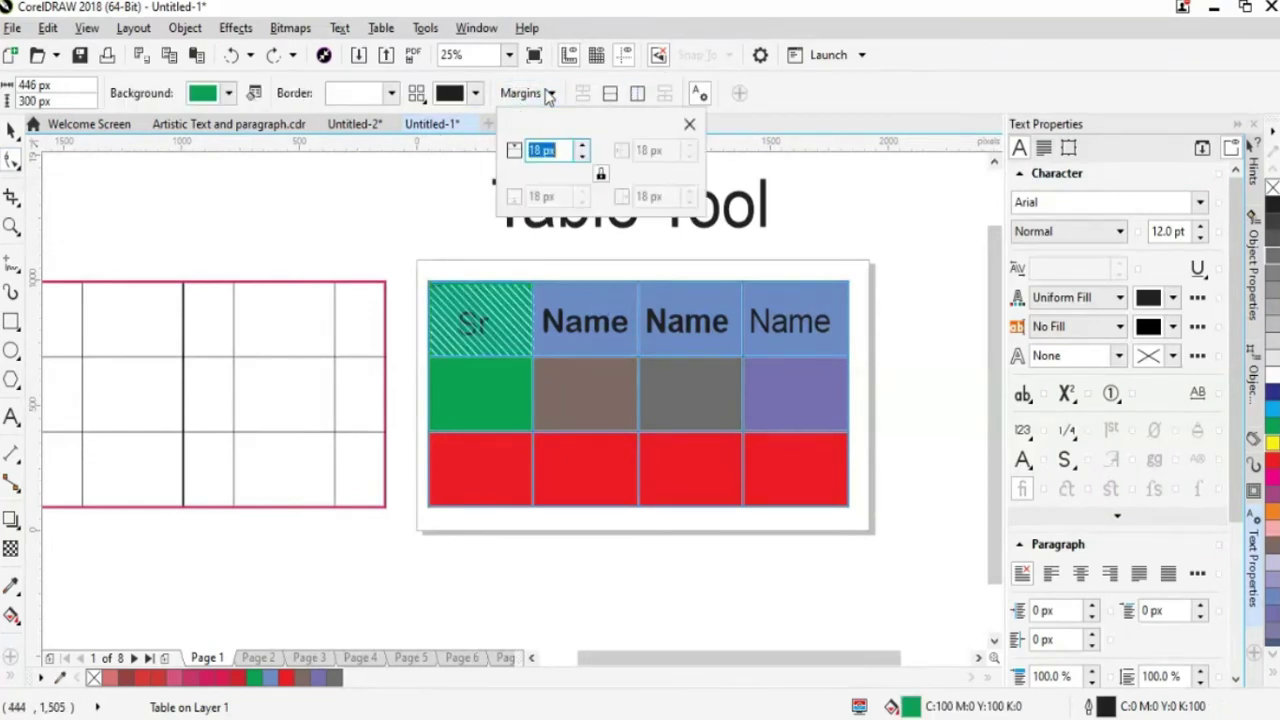
click(582, 147)
click(582, 147)
click(582, 147)
click(582, 147)
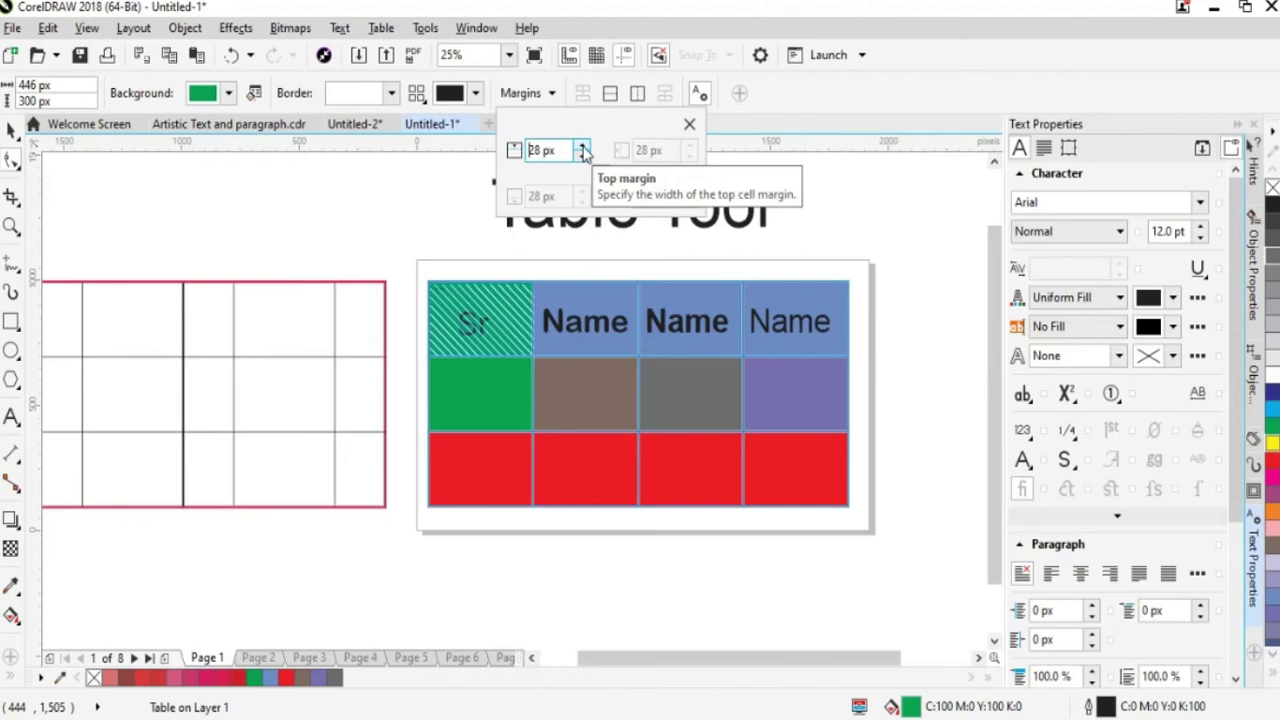
click(582, 147)
click(582, 147)
click(582, 147)
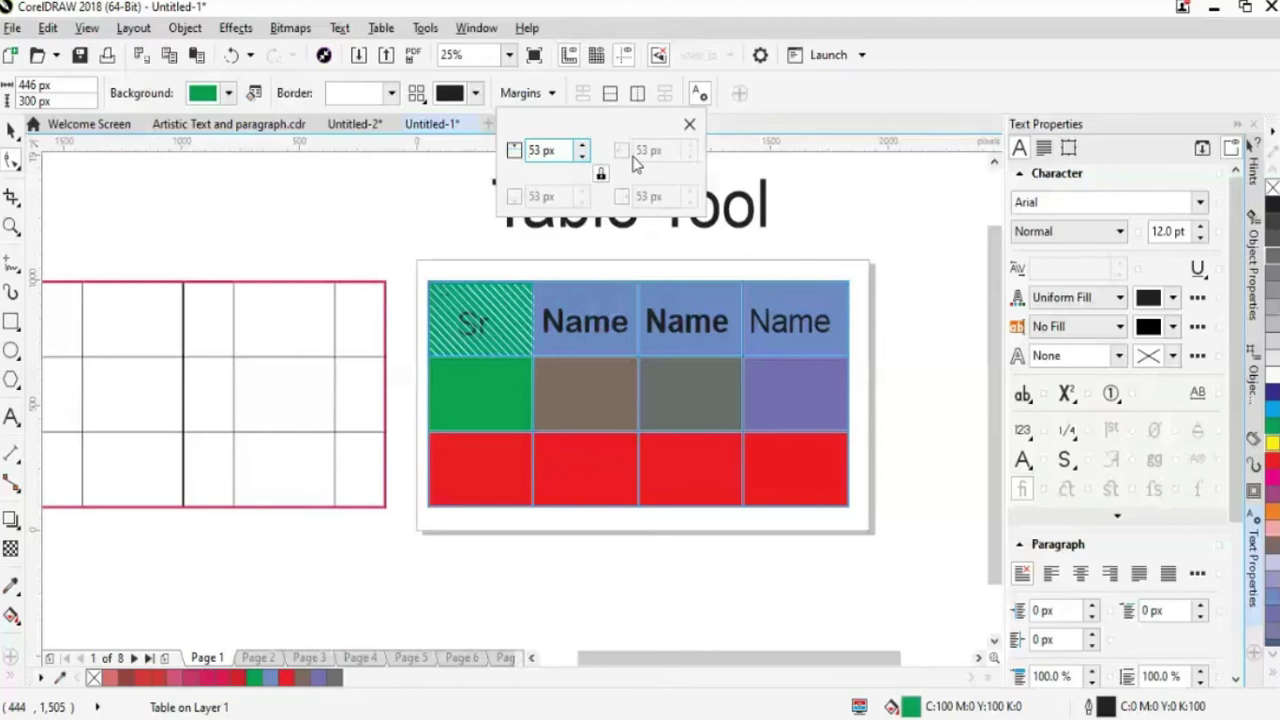
click(157, 189)
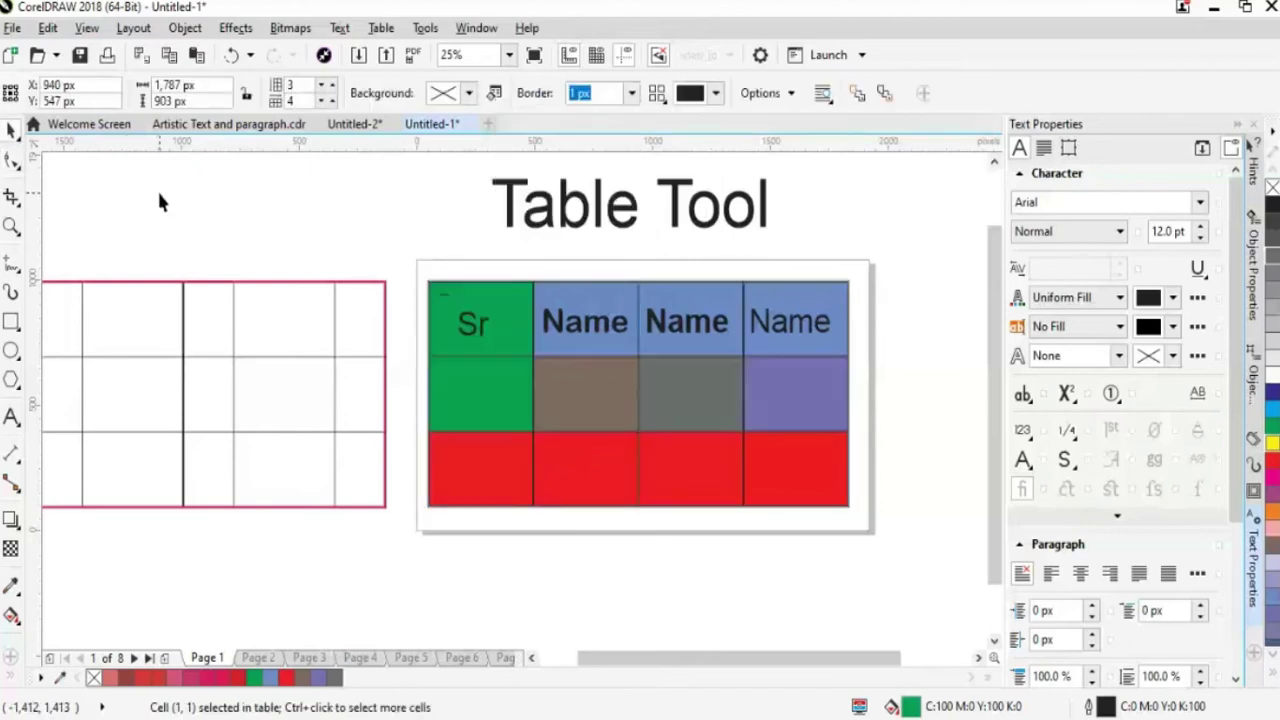
click(496, 385)
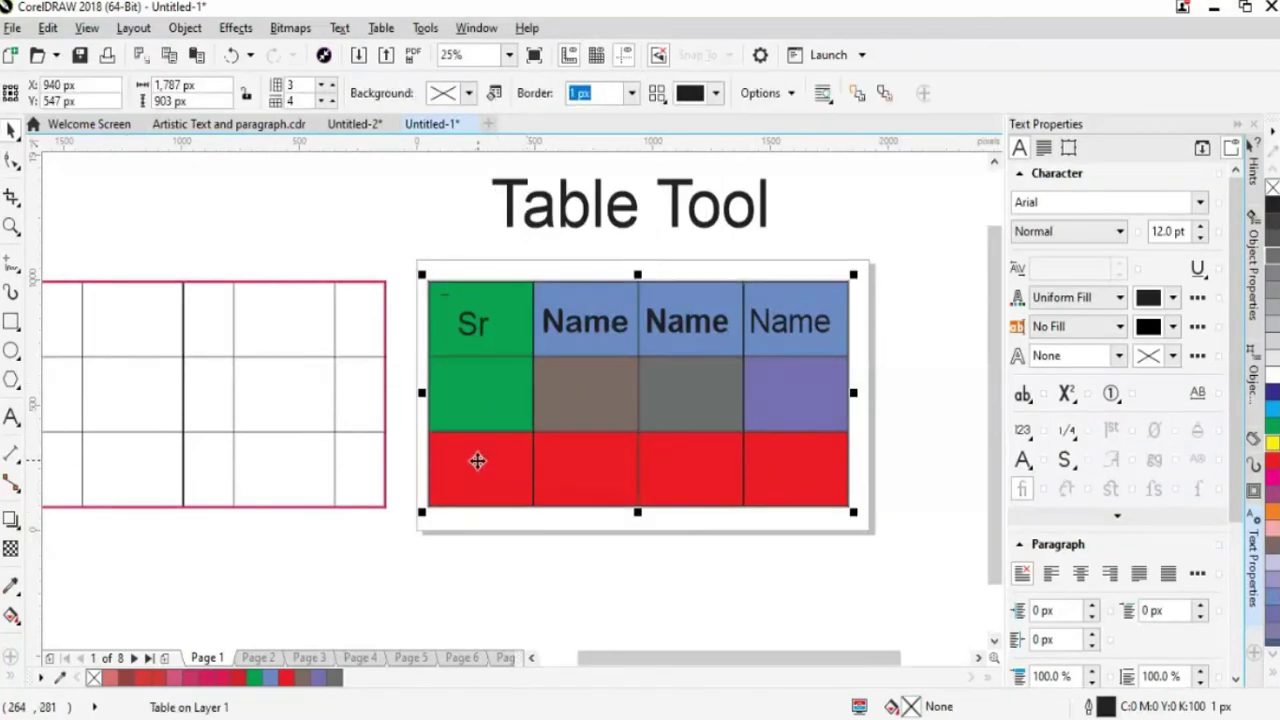
click(326, 254)
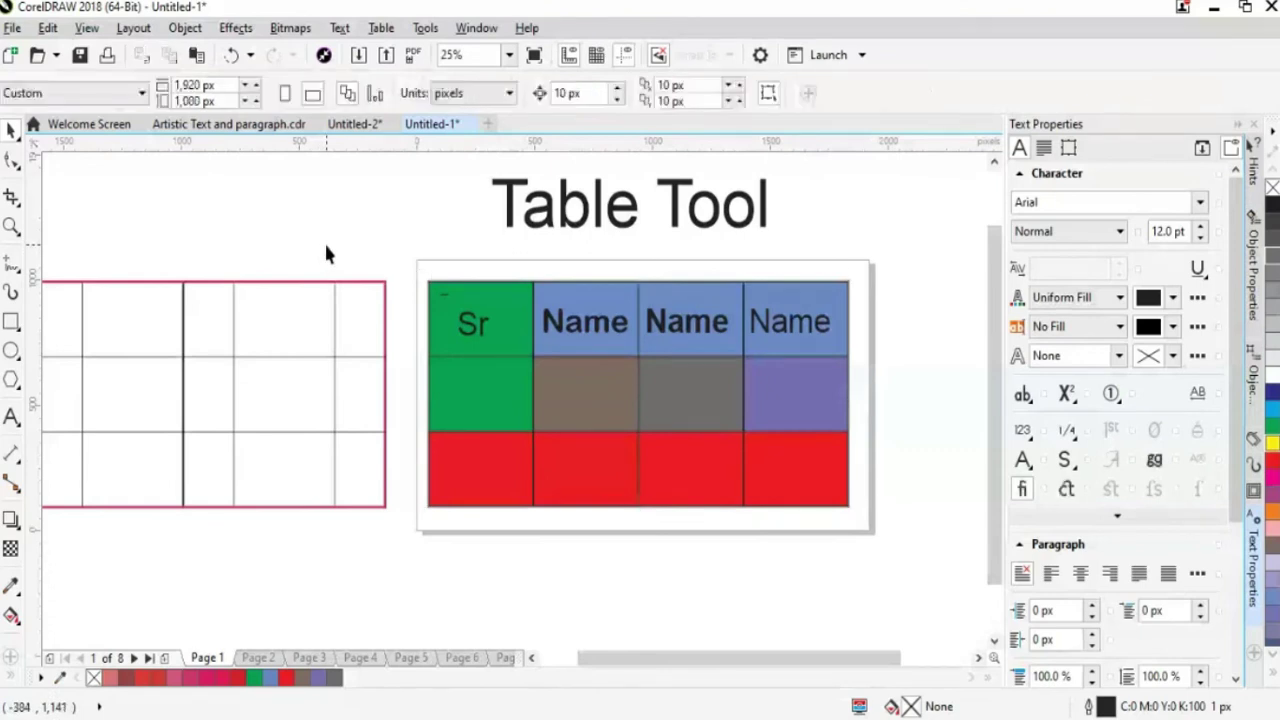
Split the green cell below the Sr header into 8 columns.
key(Tab)
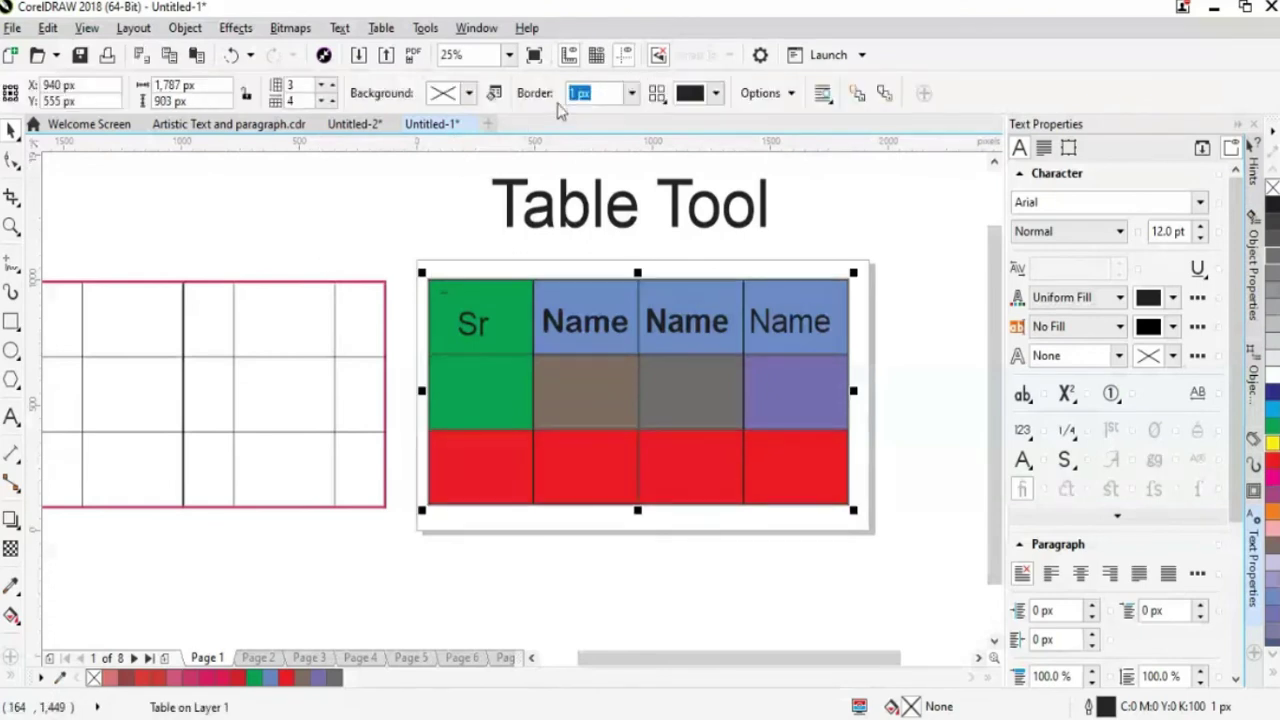
click(12, 163)
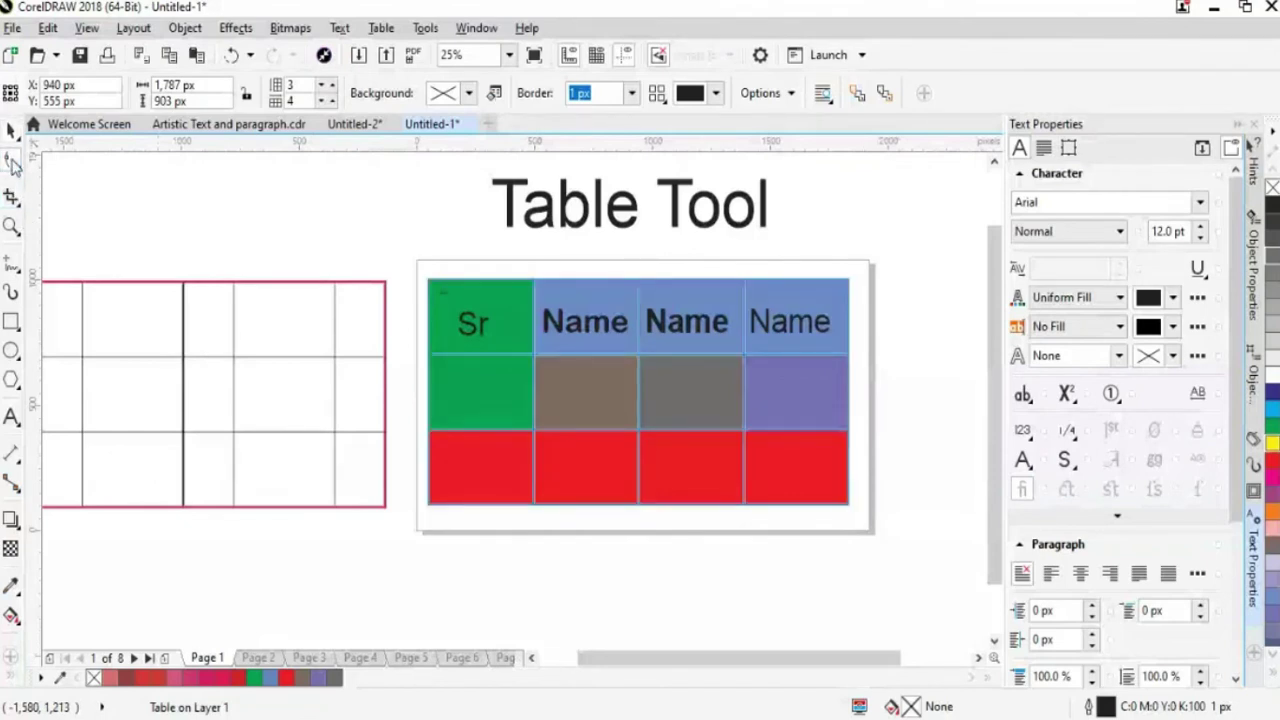
click(476, 336)
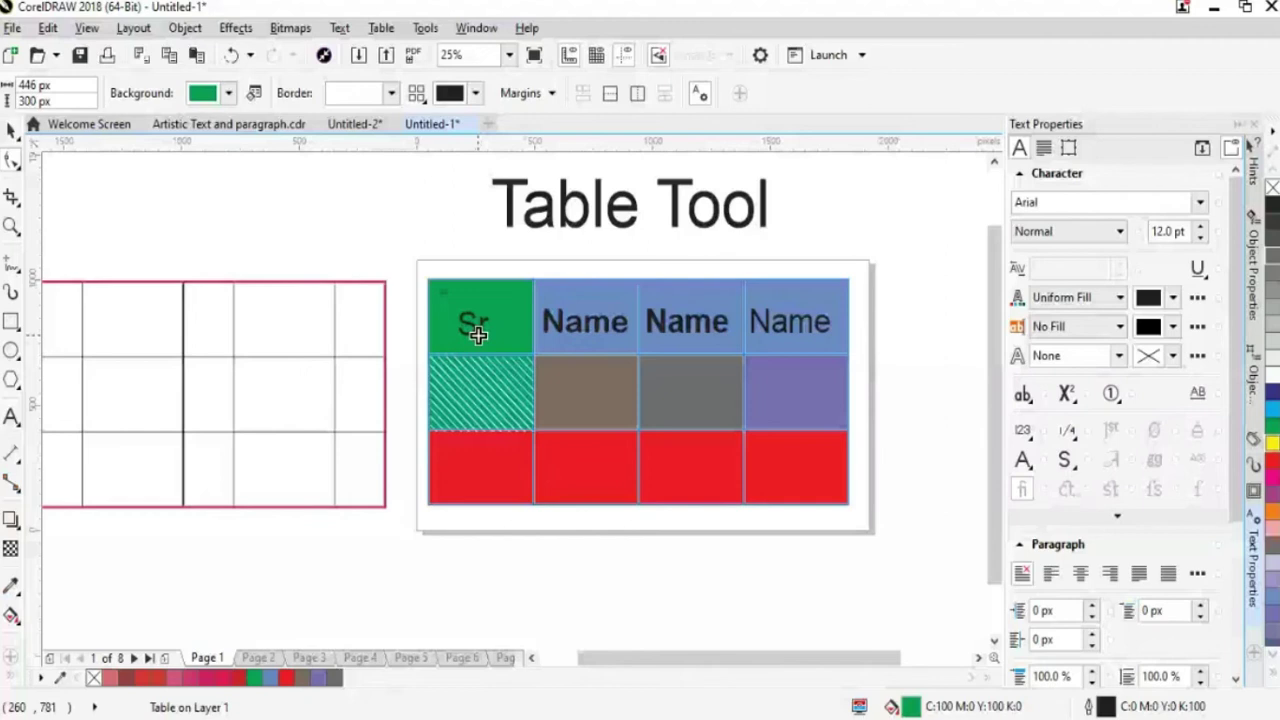
click(637, 93)
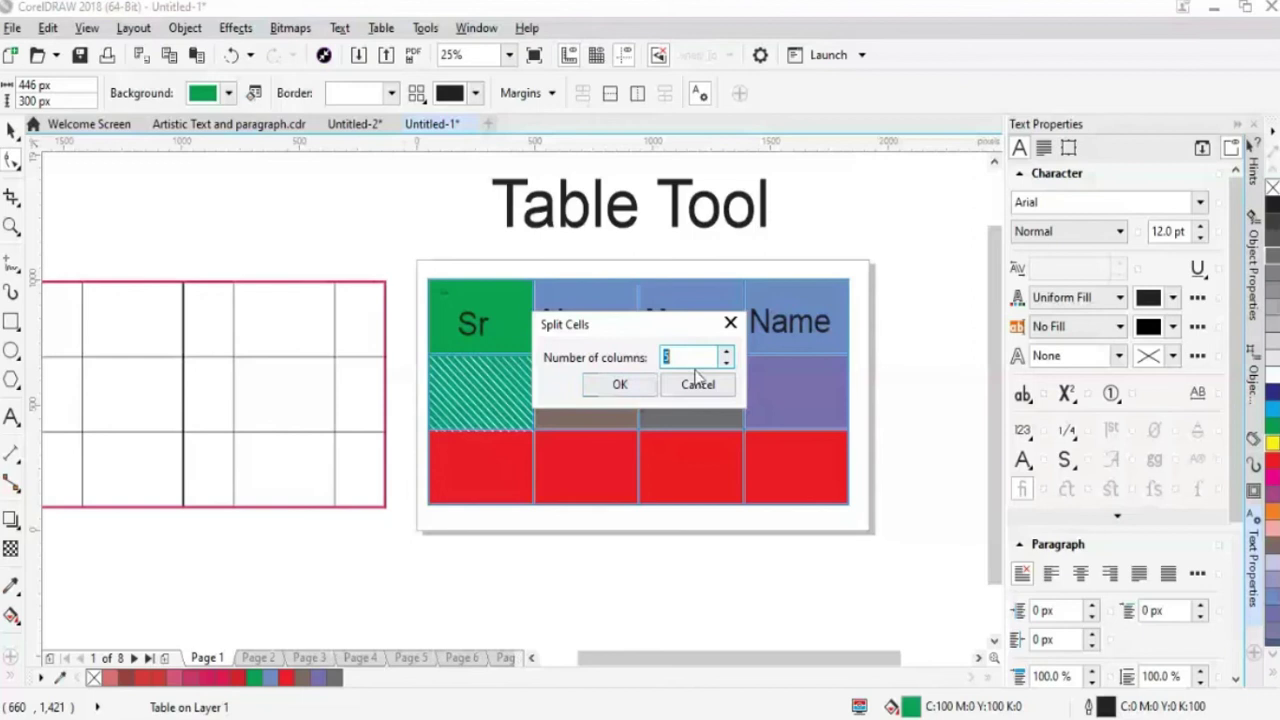
click(726, 354)
click(726, 354)
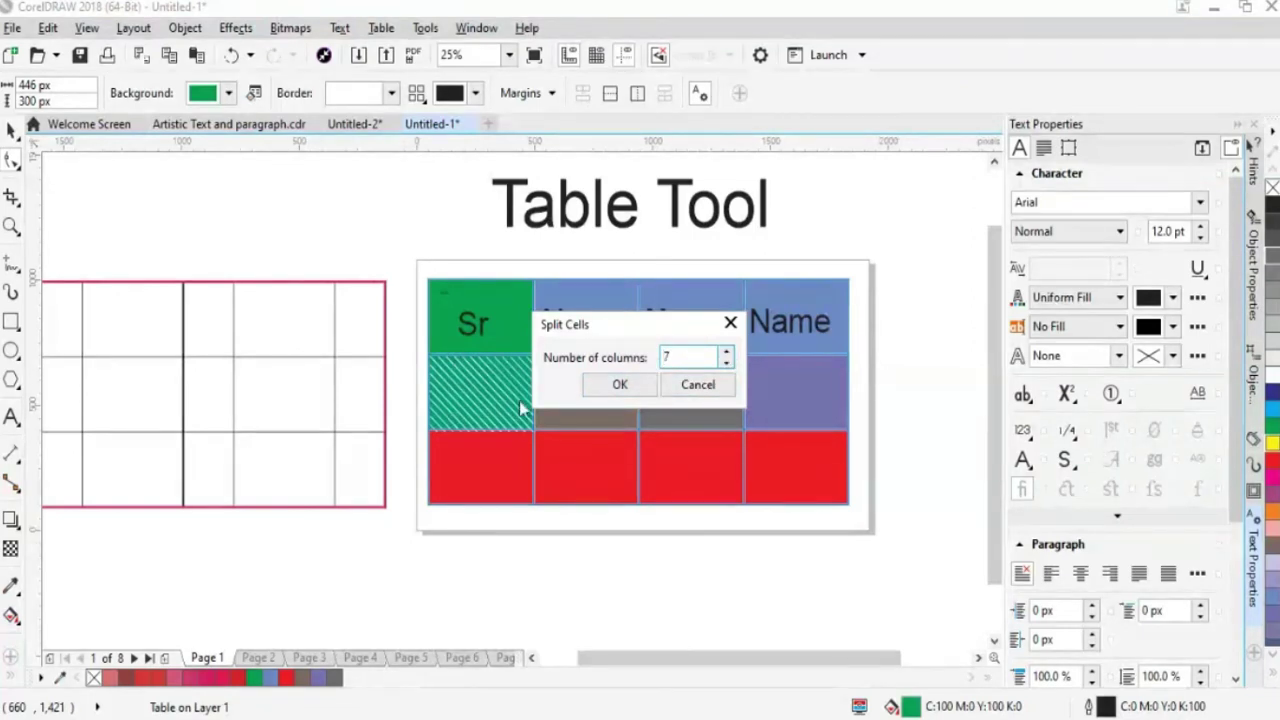
click(727, 353)
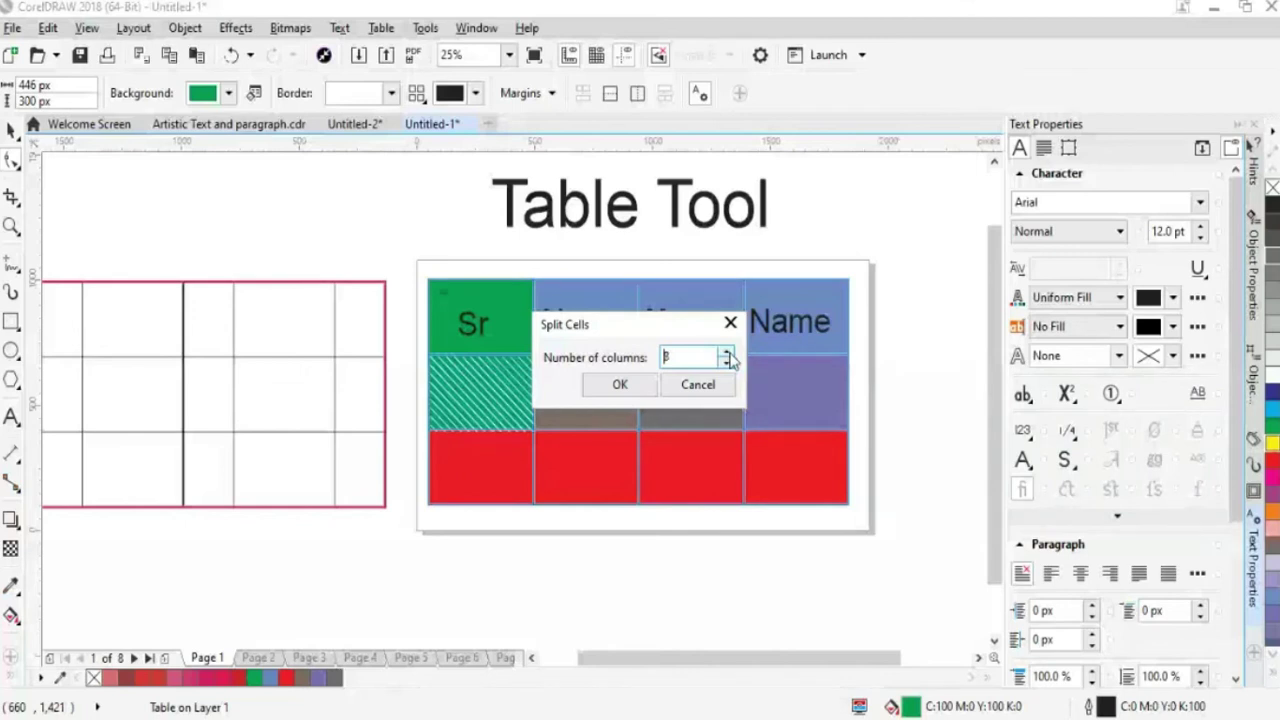
click(619, 384)
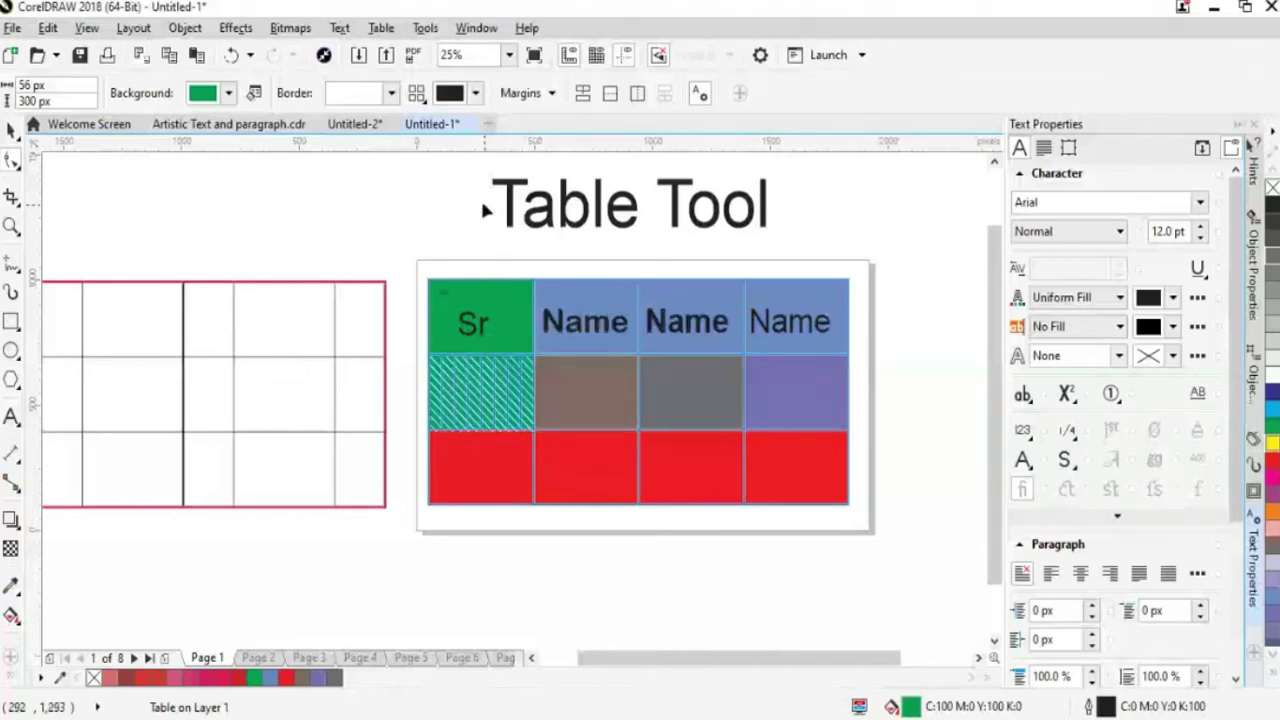
click(173, 212)
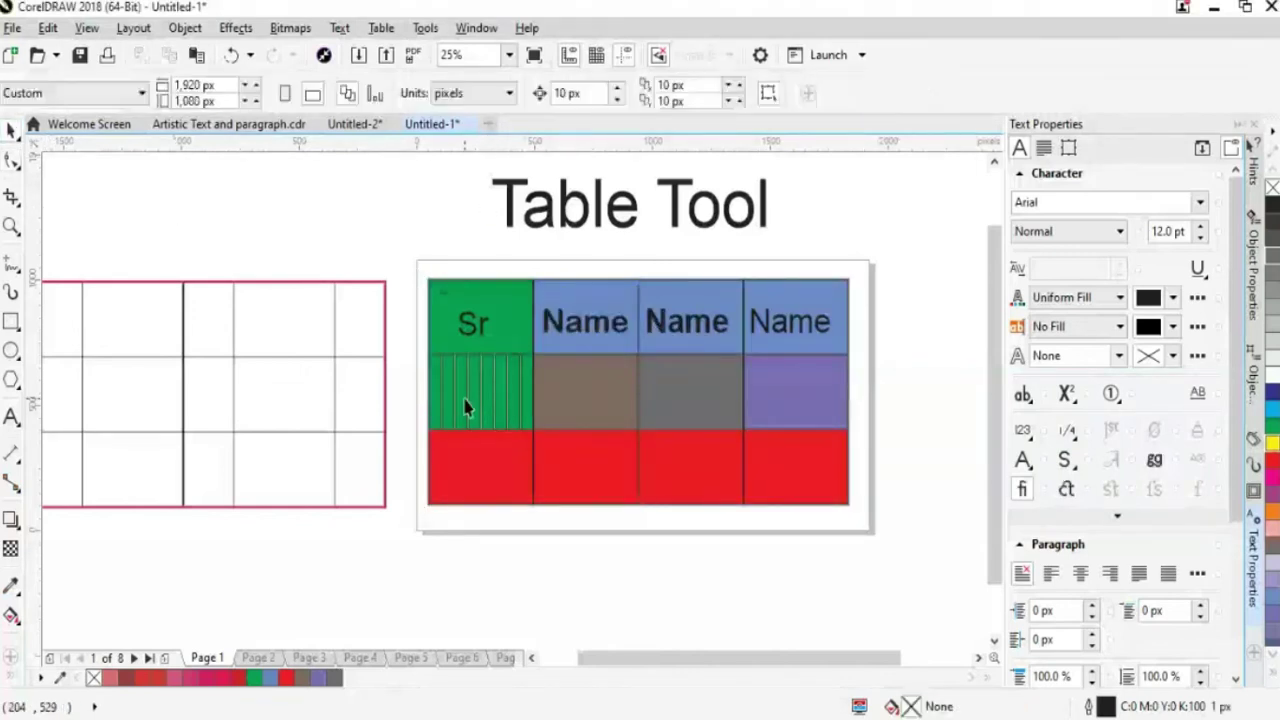
scroll(466, 406, up, 1)
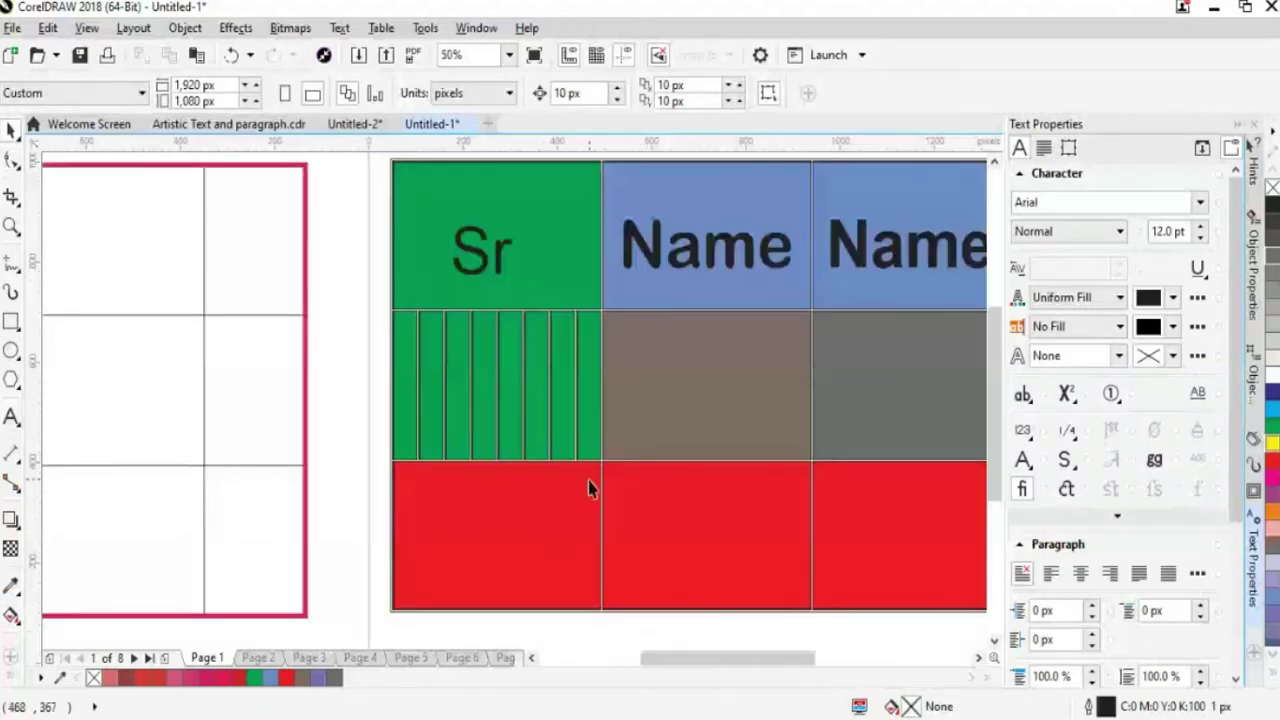
click(471, 427)
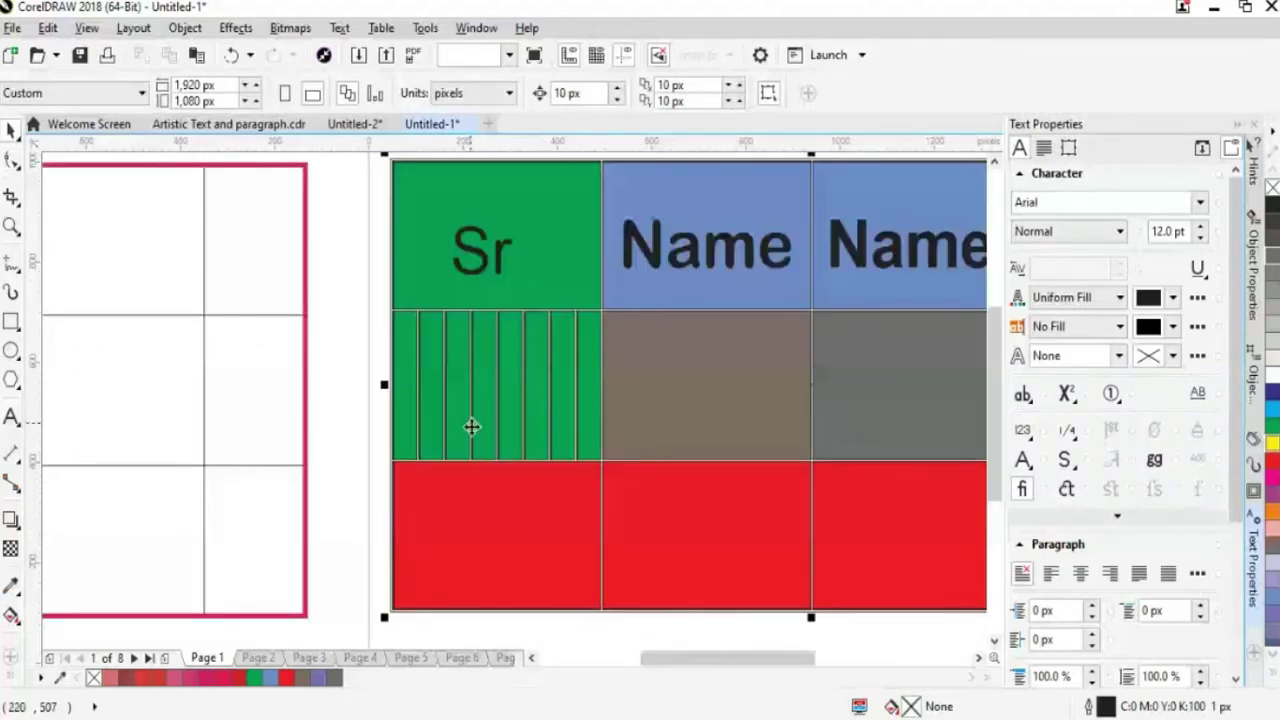
key(Escape)
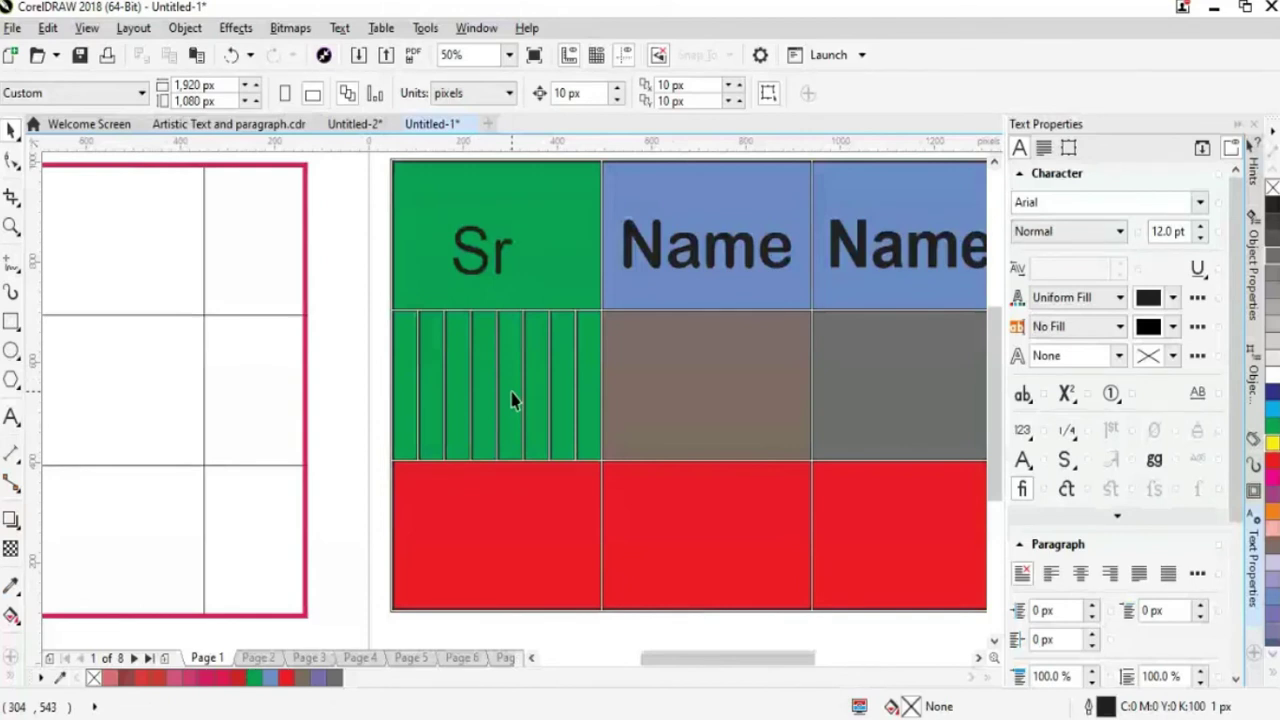
Split the red bottom-row cell under the first Name column into 8 rows.
click(511, 400)
click(12, 160)
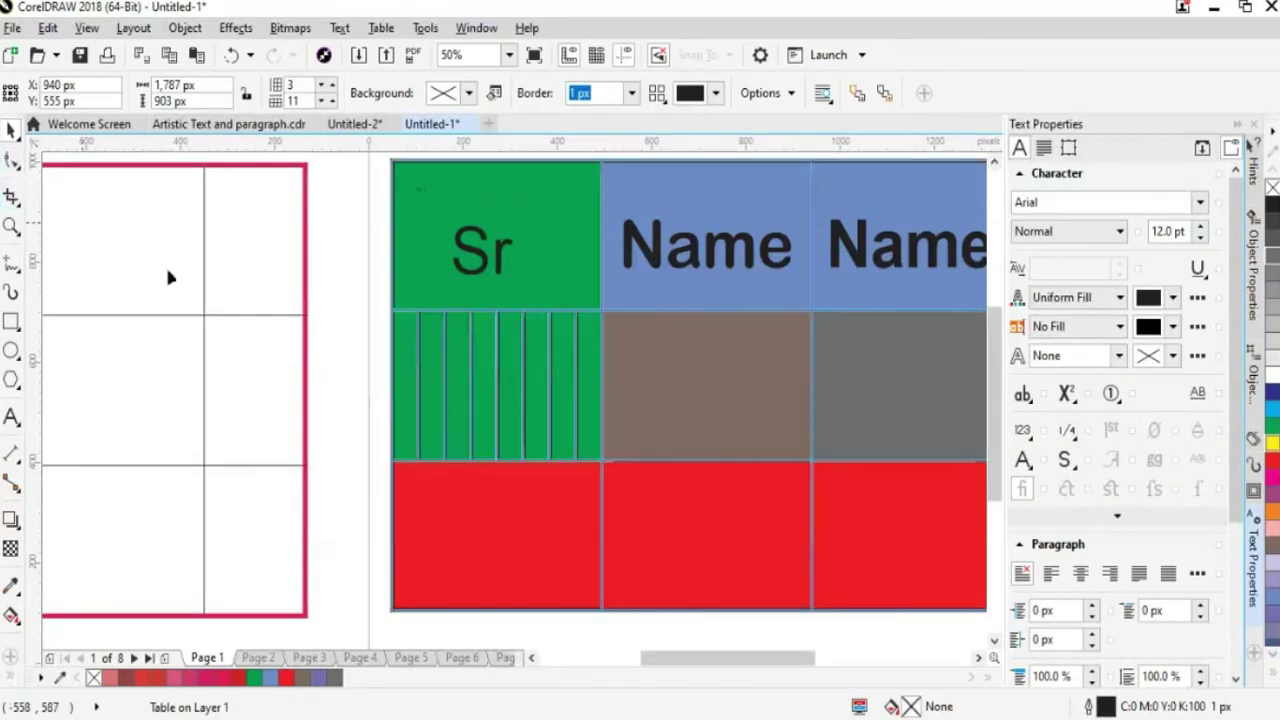
drag(800, 658, 825, 658)
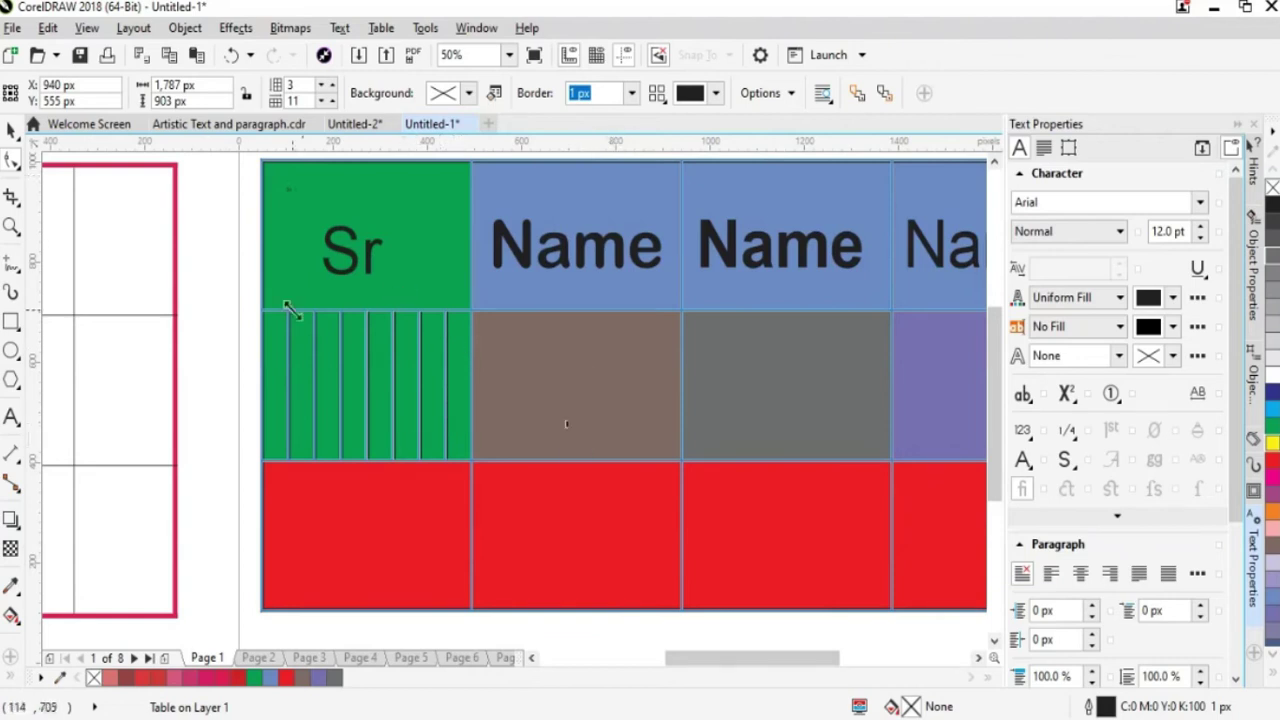
click(588, 550)
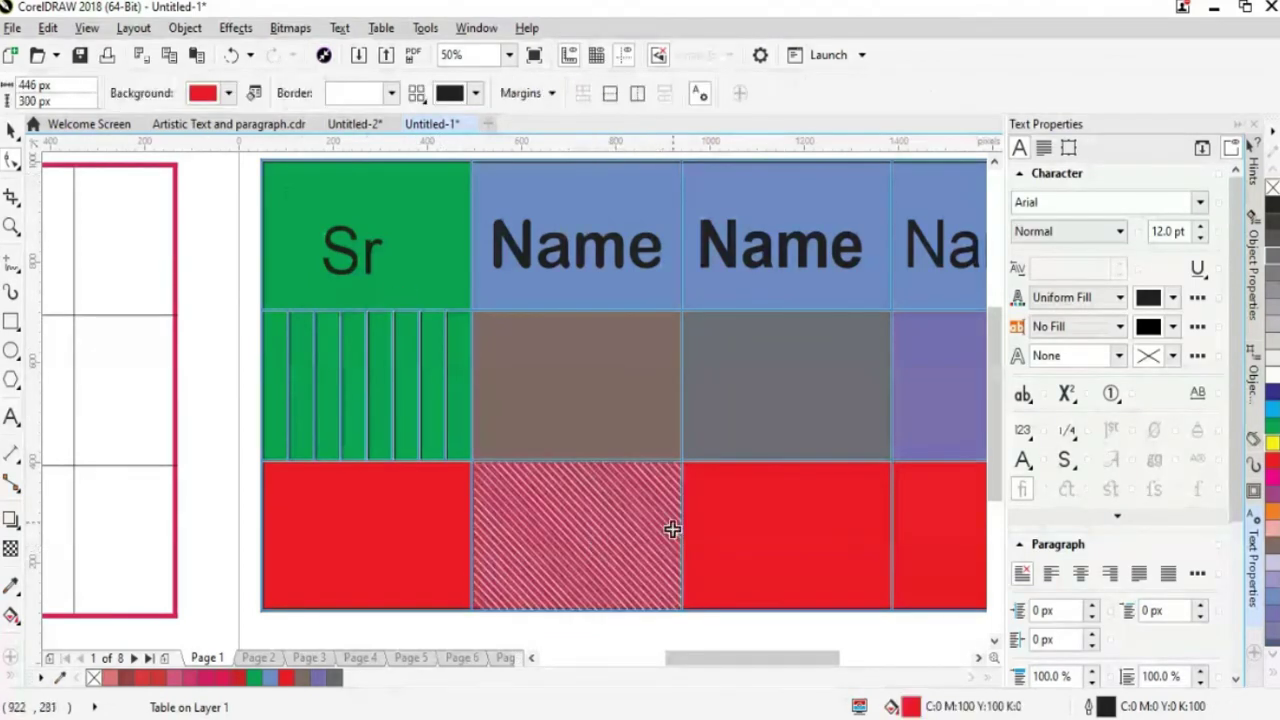
click(610, 93)
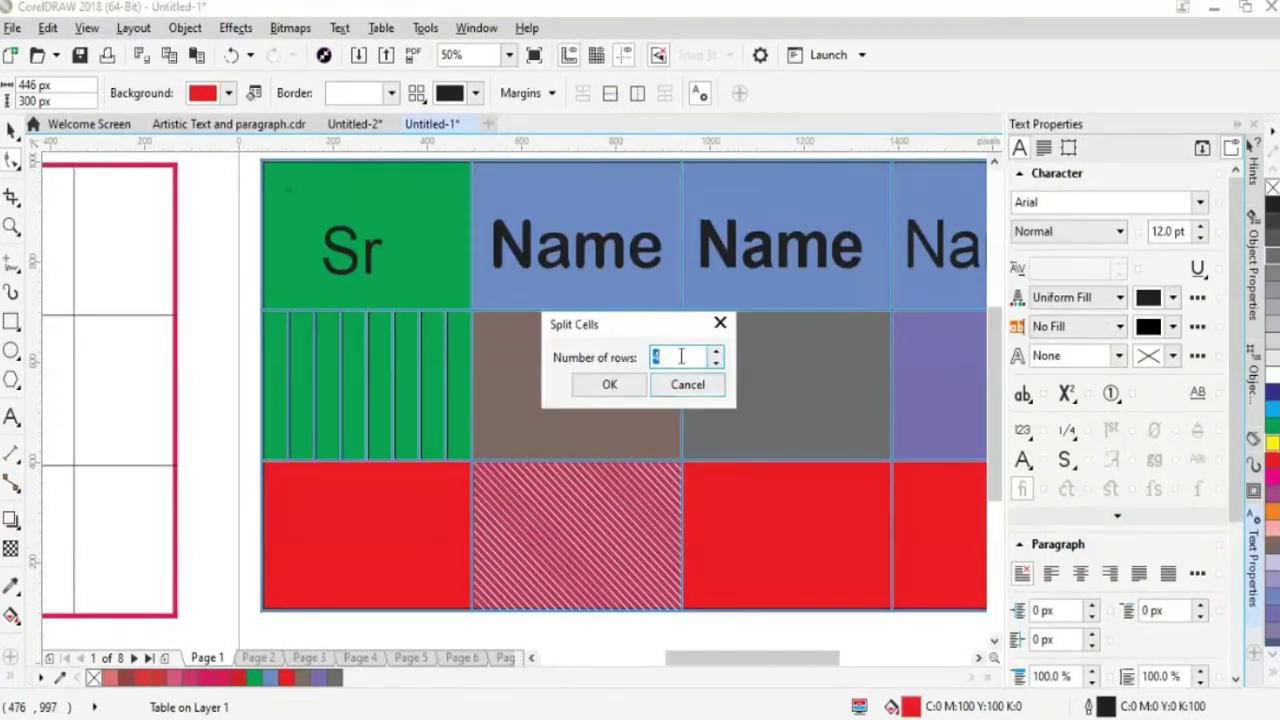
click(719, 362)
click(609, 384)
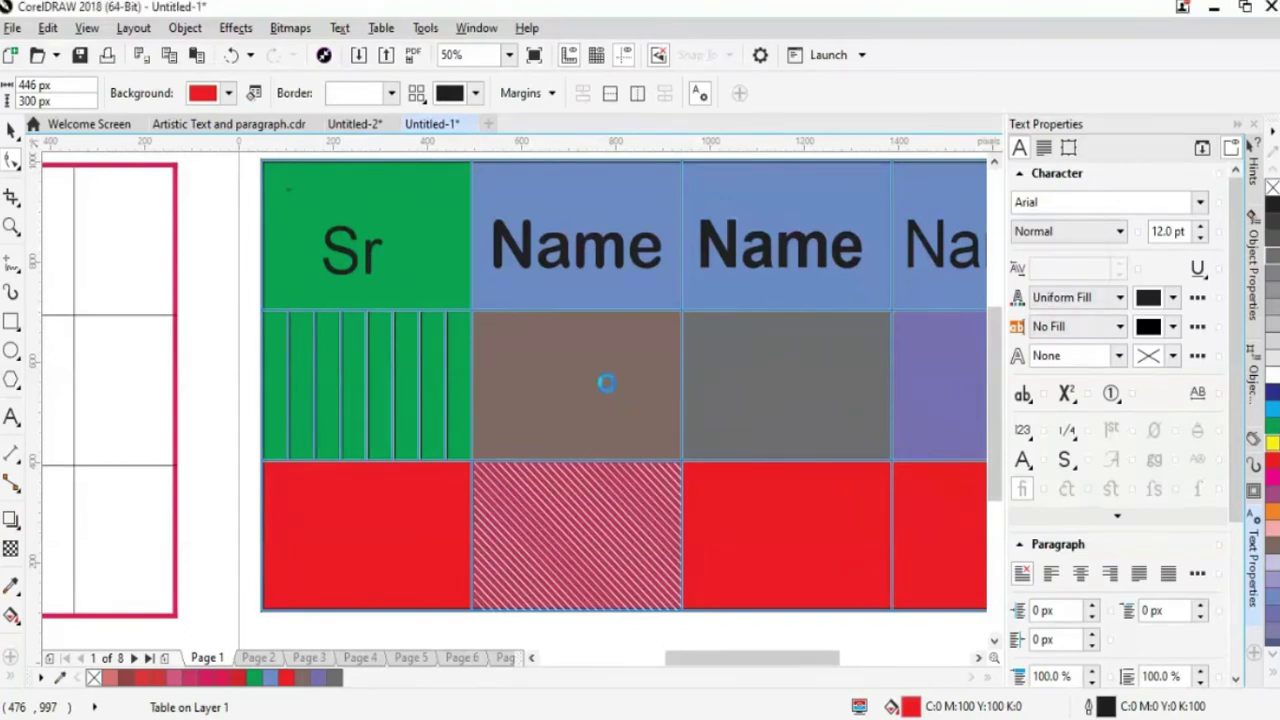
key(Escape)
Select the gray cell under the second Name header and hide the Text Properties and Contour dockers.
drag(795, 657, 805, 660)
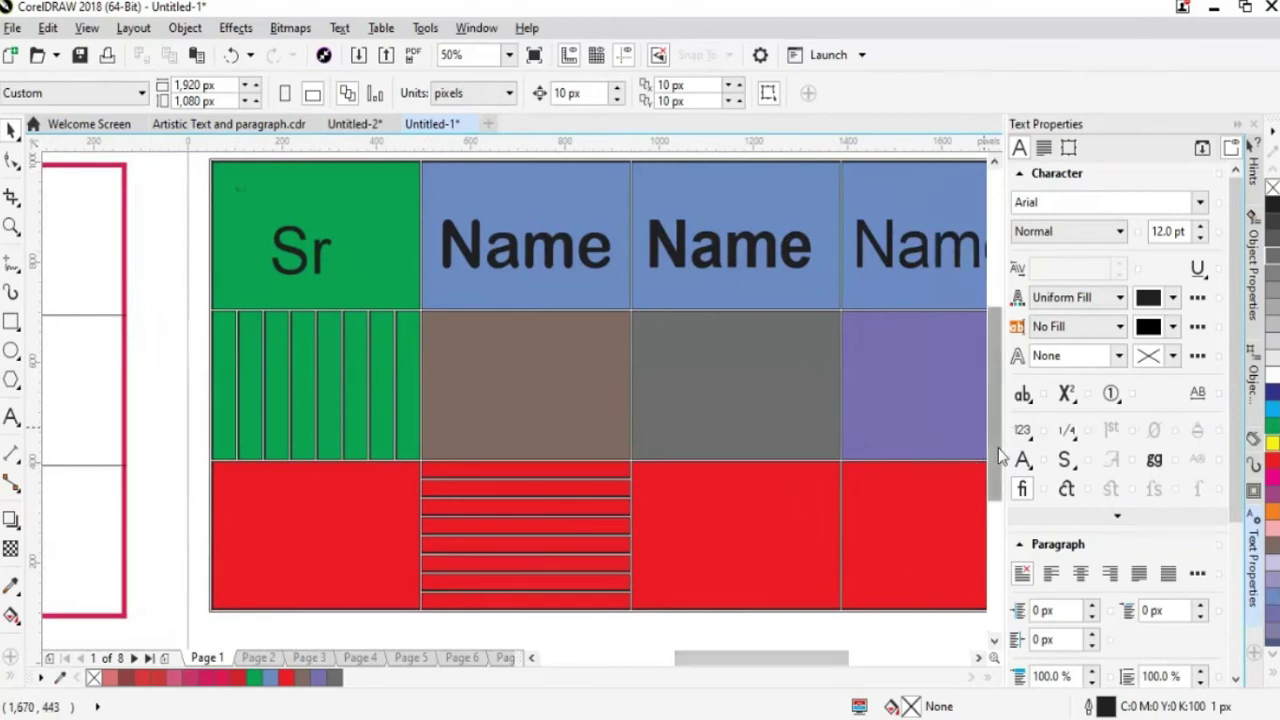
drag(1000, 455, 996, 485)
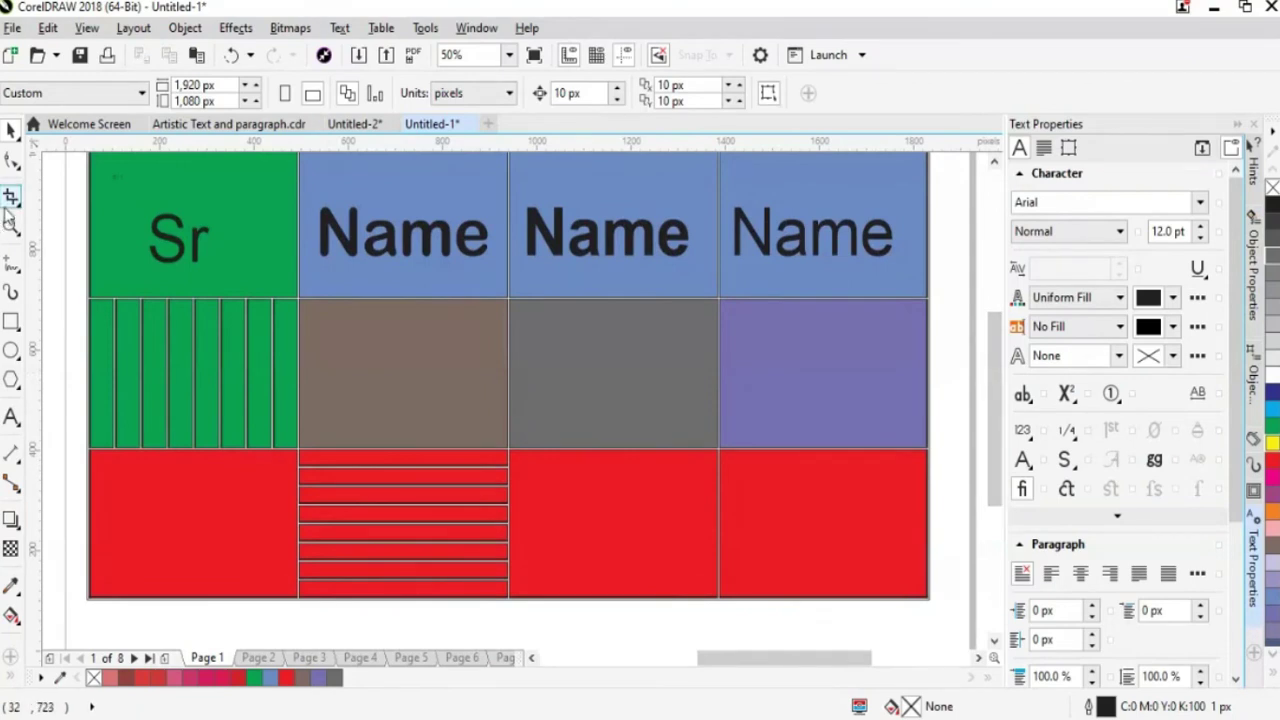
click(12, 160)
click(616, 362)
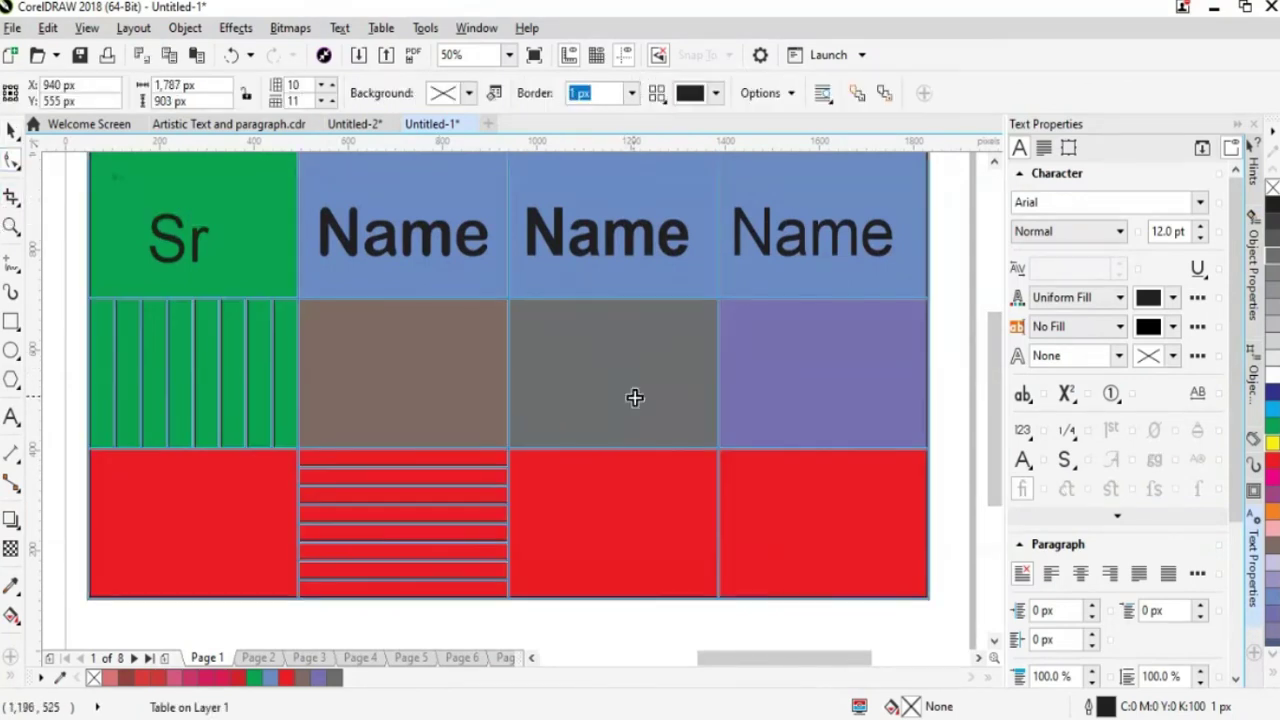
click(639, 389)
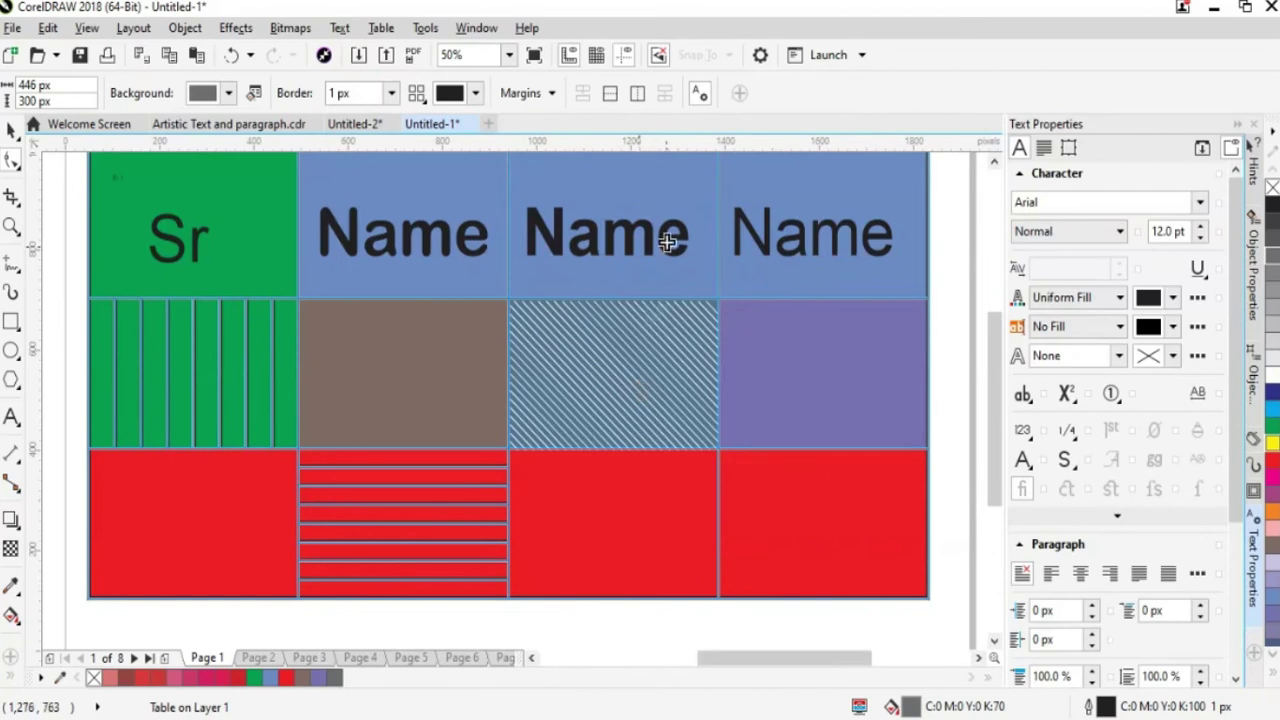
click(702, 94)
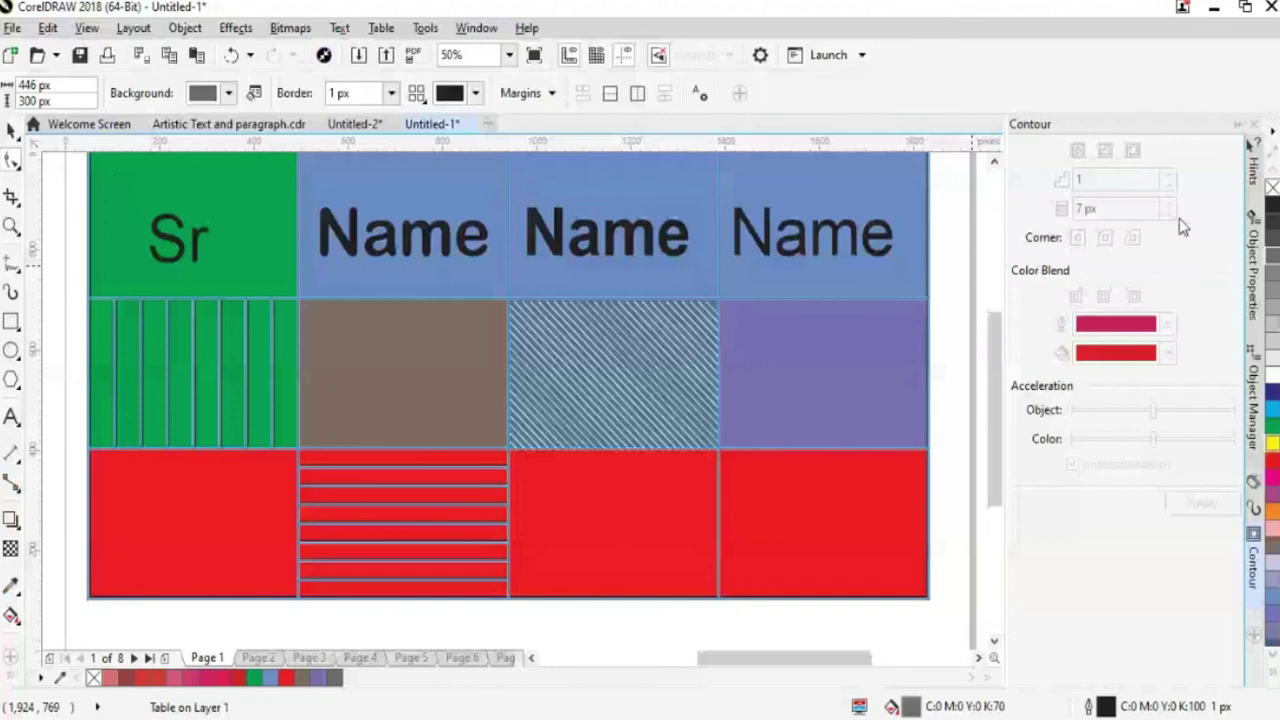
key(ctrl+F9)
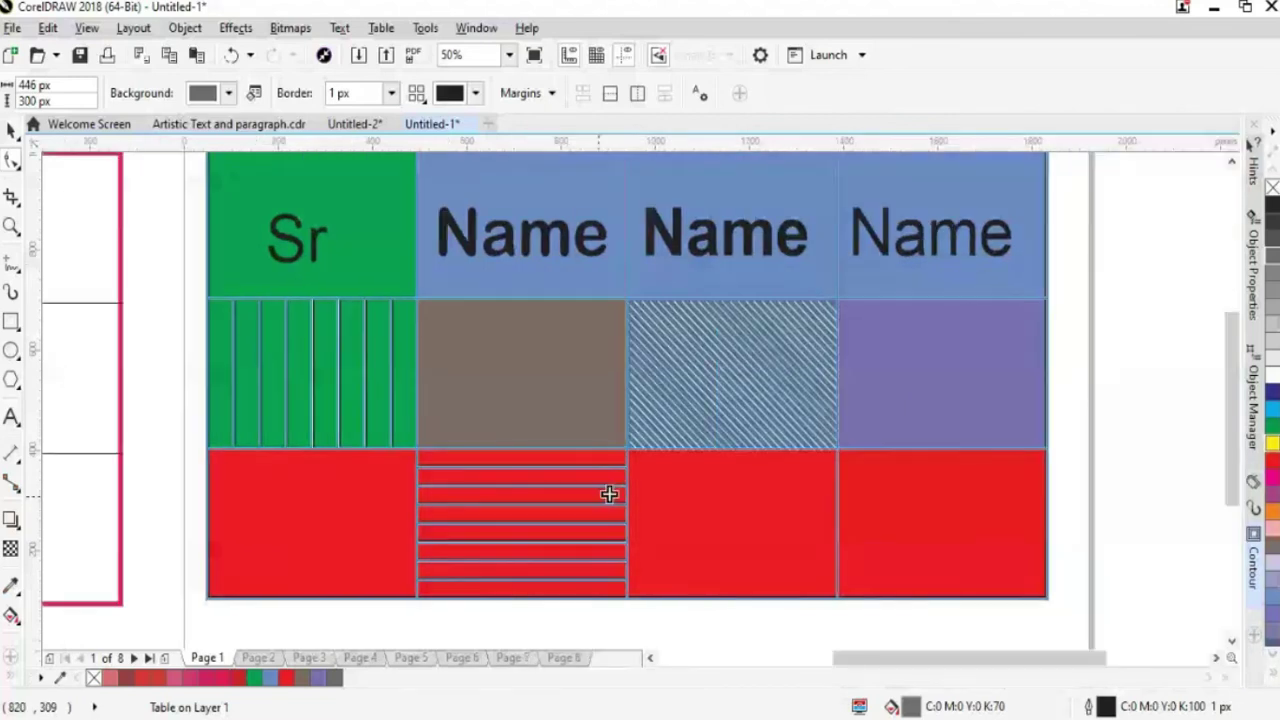
Review the character and paragraph text properties for the red bottom-row cell under the second Name header, then switch to the Contour docker.
click(717, 525)
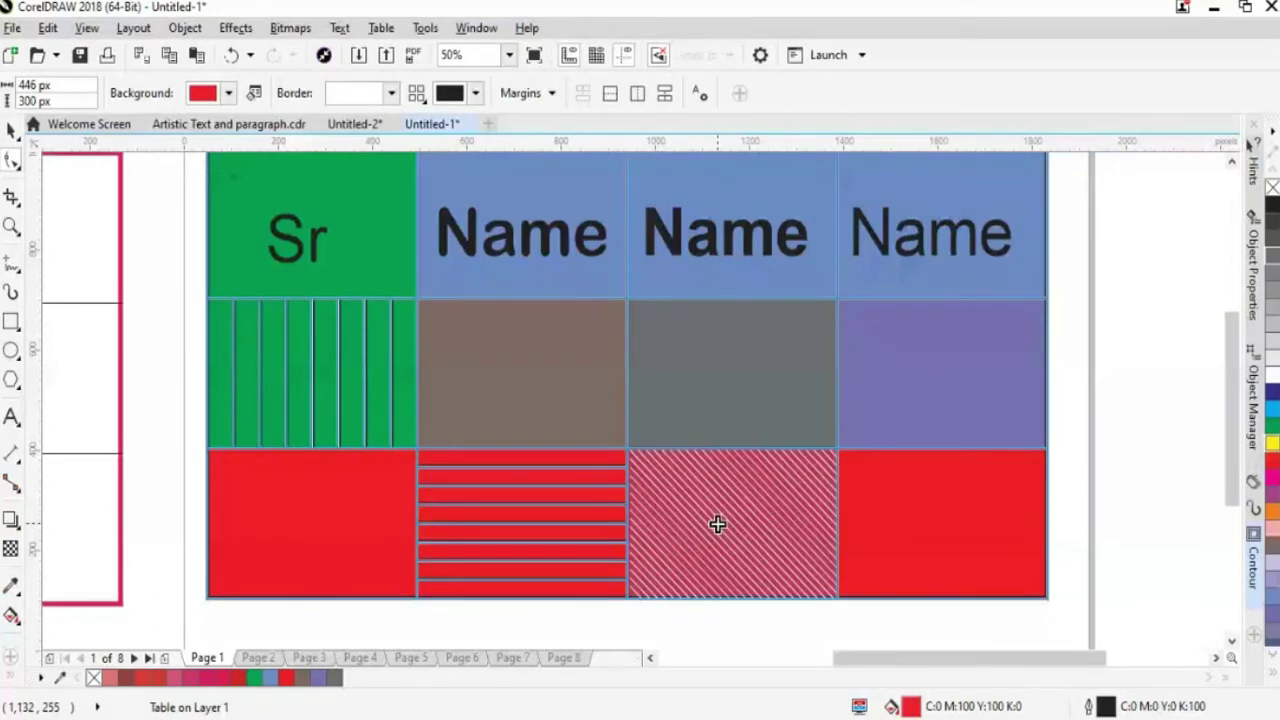
key(ctrl+t)
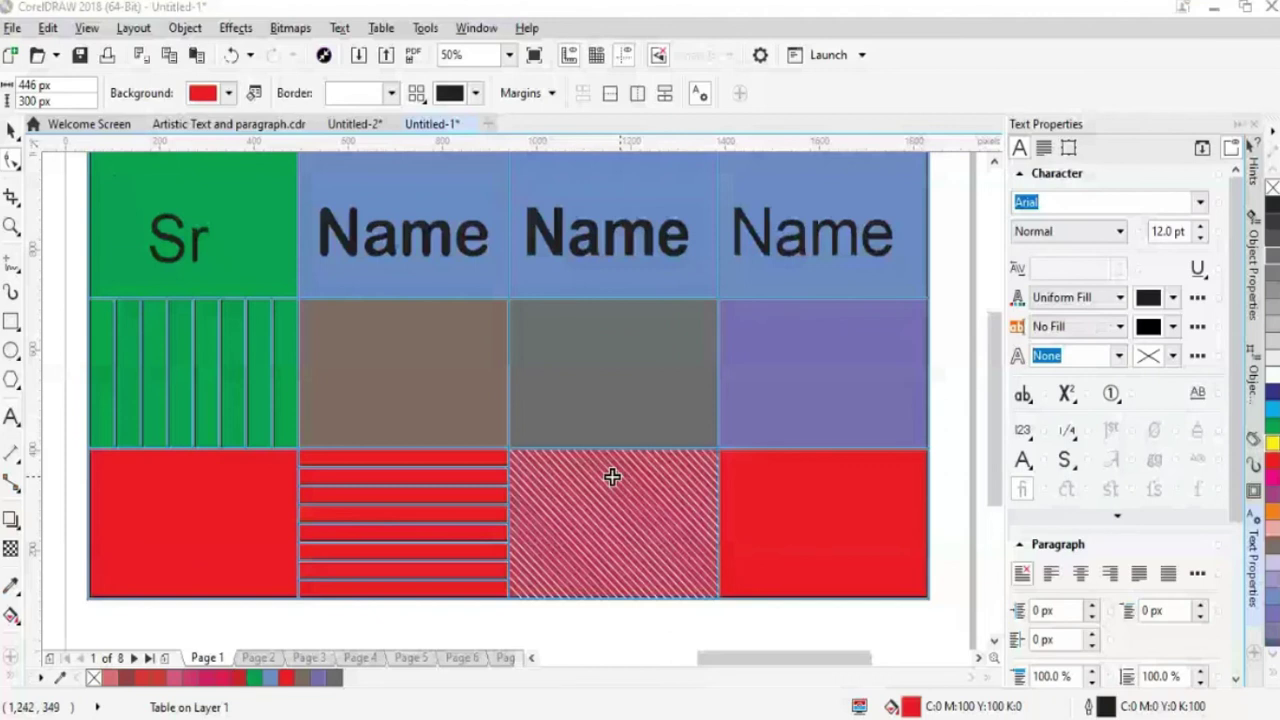
scroll(1200, 340, down, 3)
scroll(1228, 335, up, 3)
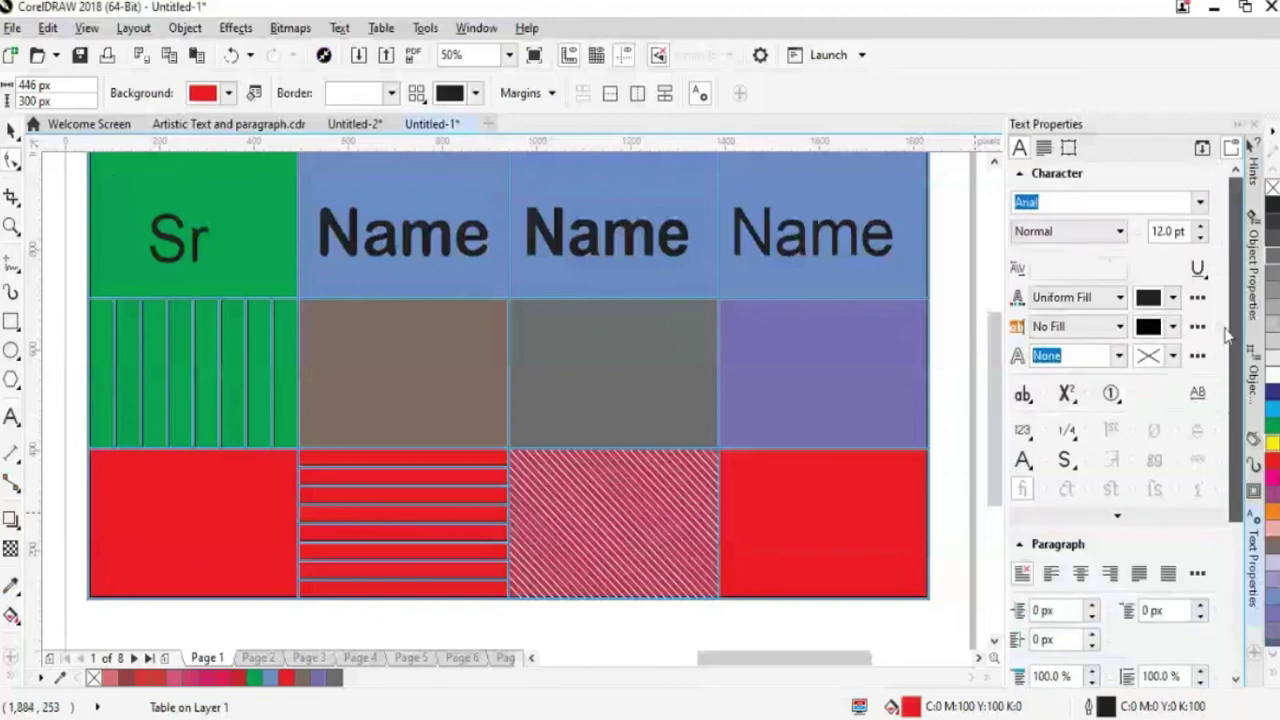
scroll(1227, 335, down, 3)
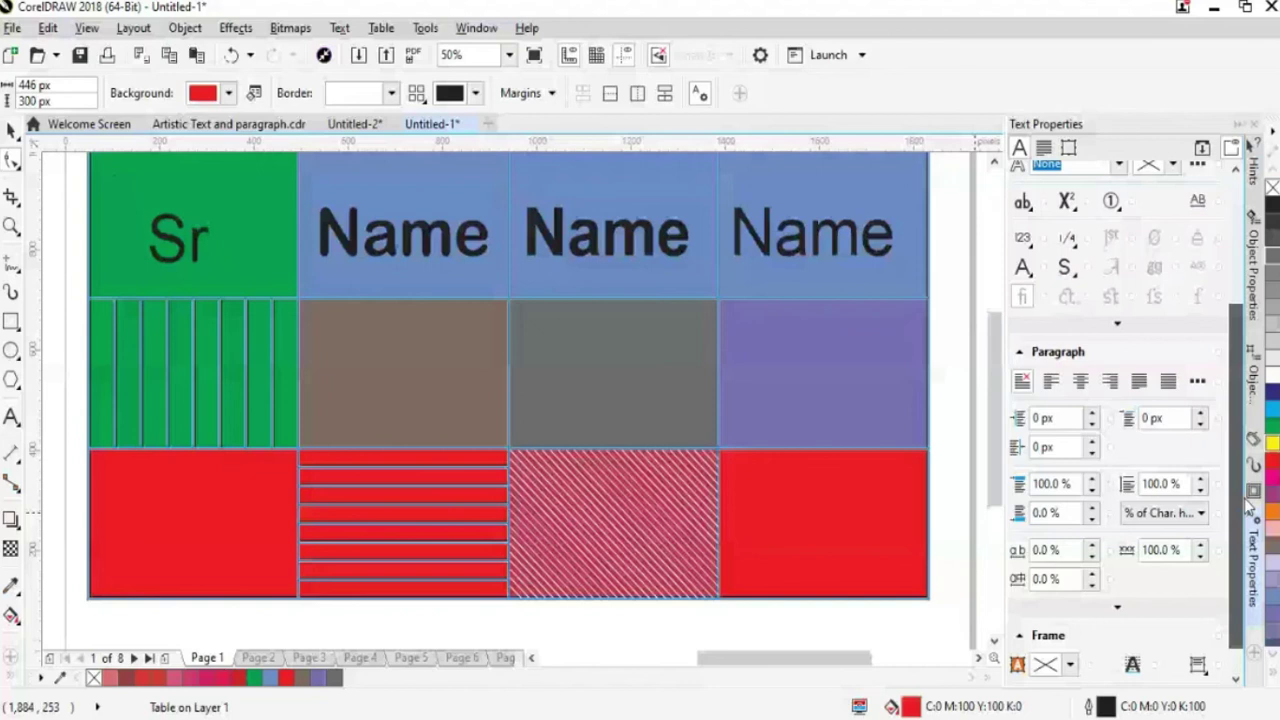
click(1252, 492)
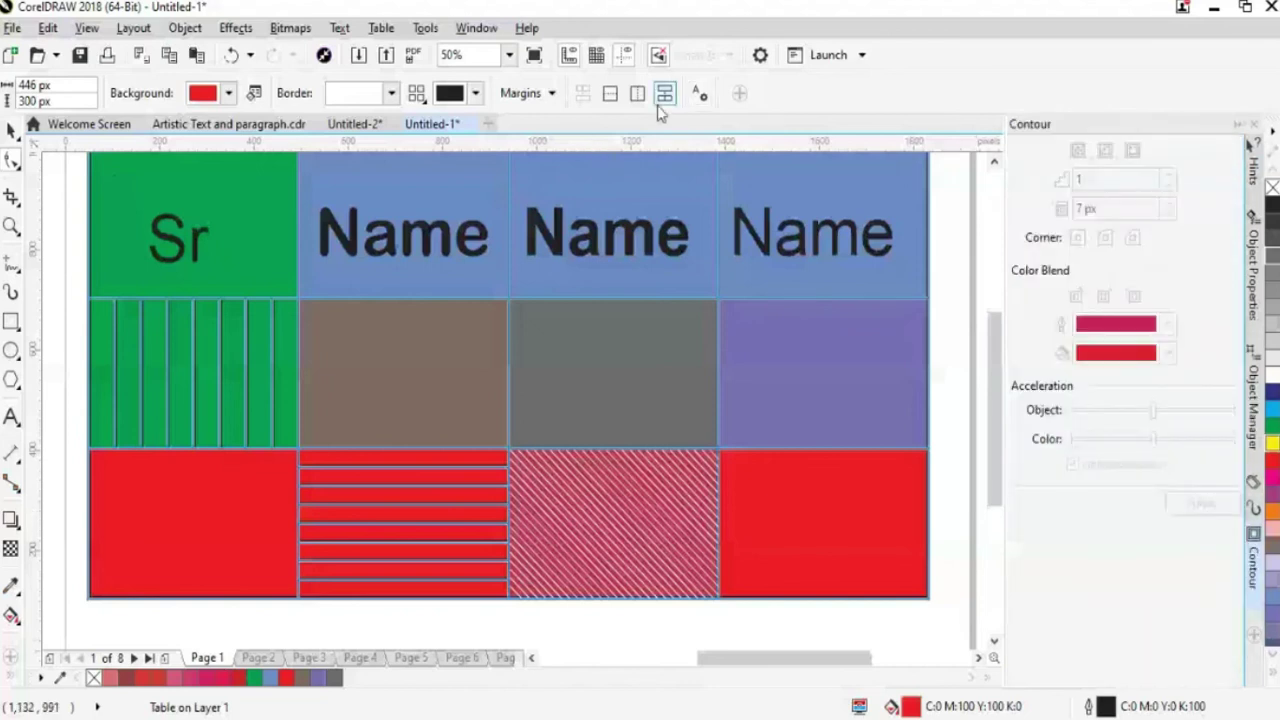
Raise all four margins of the red cell under the second Name header to 22 px and unlink them.
click(553, 94)
click(582, 146)
click(582, 146)
click(583, 146)
click(583, 146)
click(583, 146)
click(583, 146)
click(583, 146)
click(599, 176)
Set only the top margin of the selected red cell to 200 px.
click(583, 147)
click(583, 147)
click(583, 147)
click(583, 147)
click(583, 147)
click(583, 147)
click(583, 147)
click(583, 147)
drag(562, 150, 528, 150)
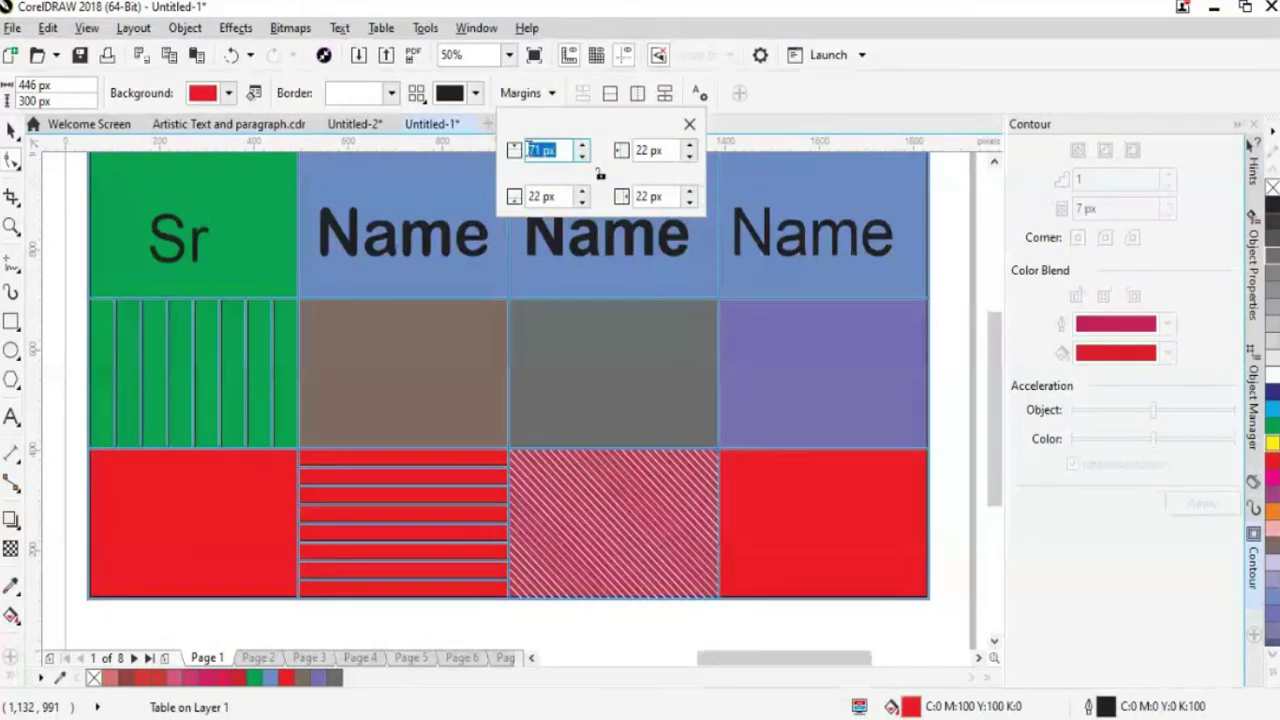
text(200)
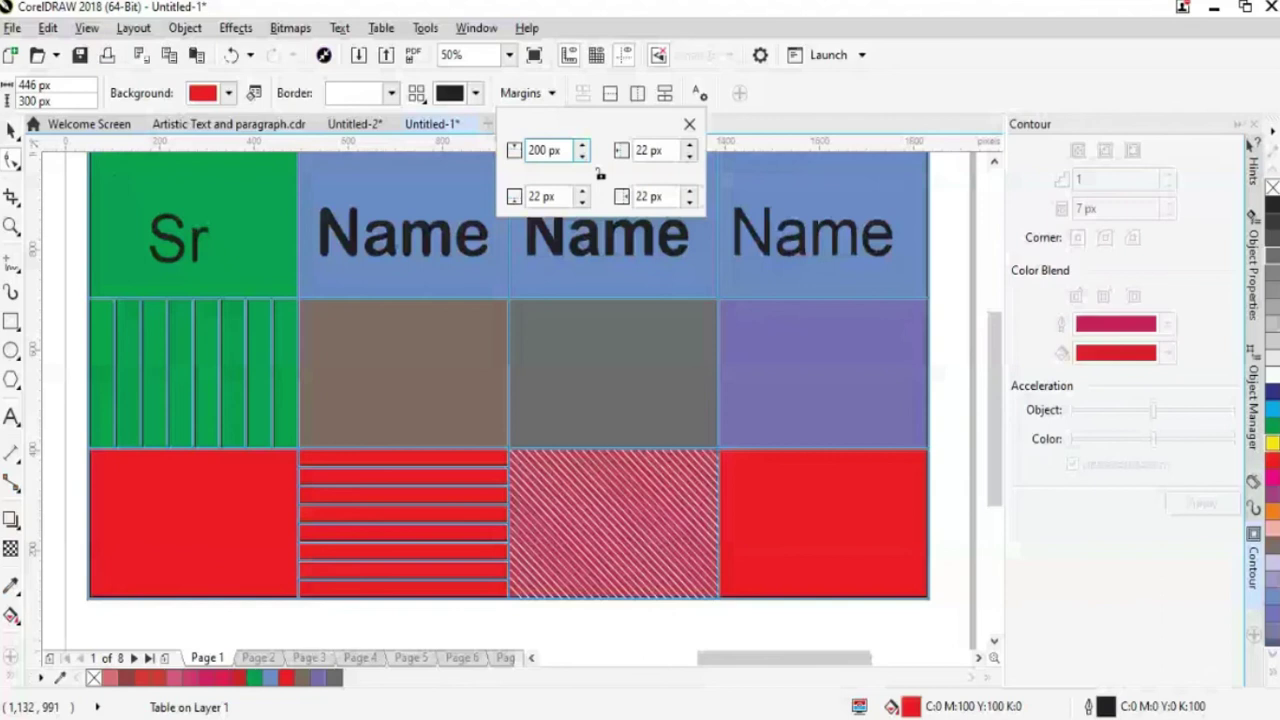
Set the left, bottom and right margins of the same red cell to 200 px.
key(Tab)
text(200)
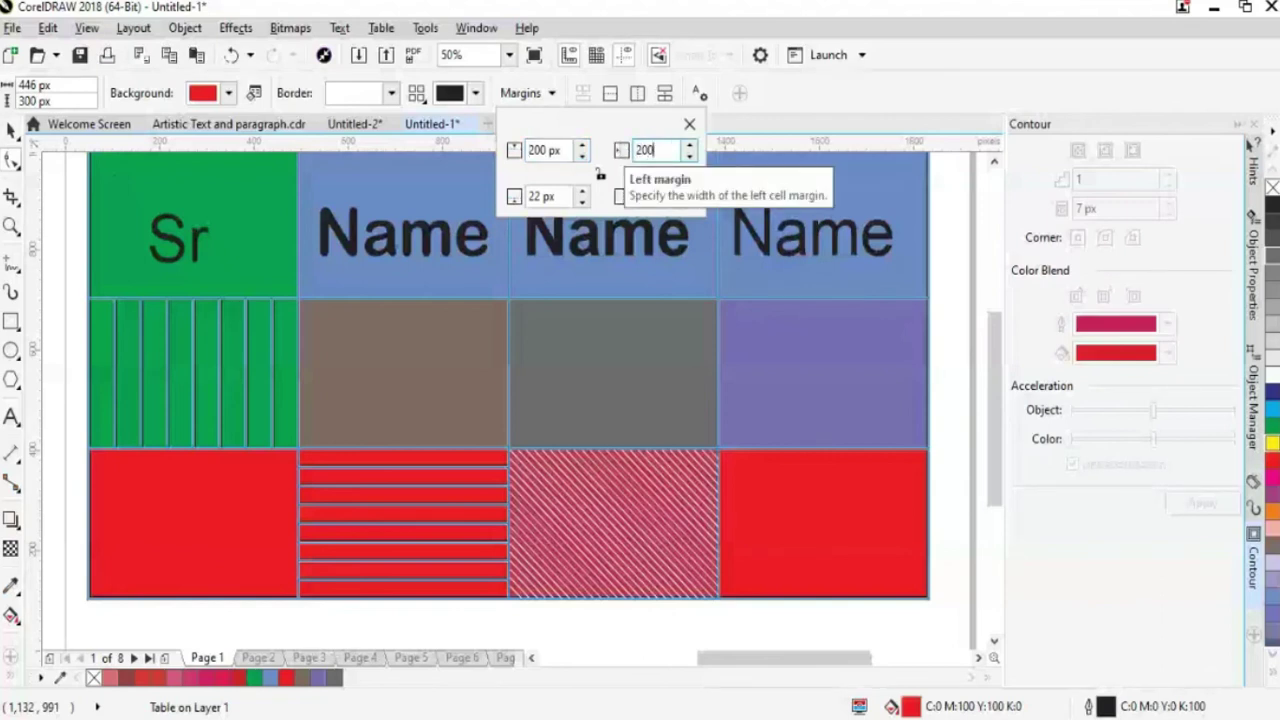
key(Return)
click(527, 197)
text(200)
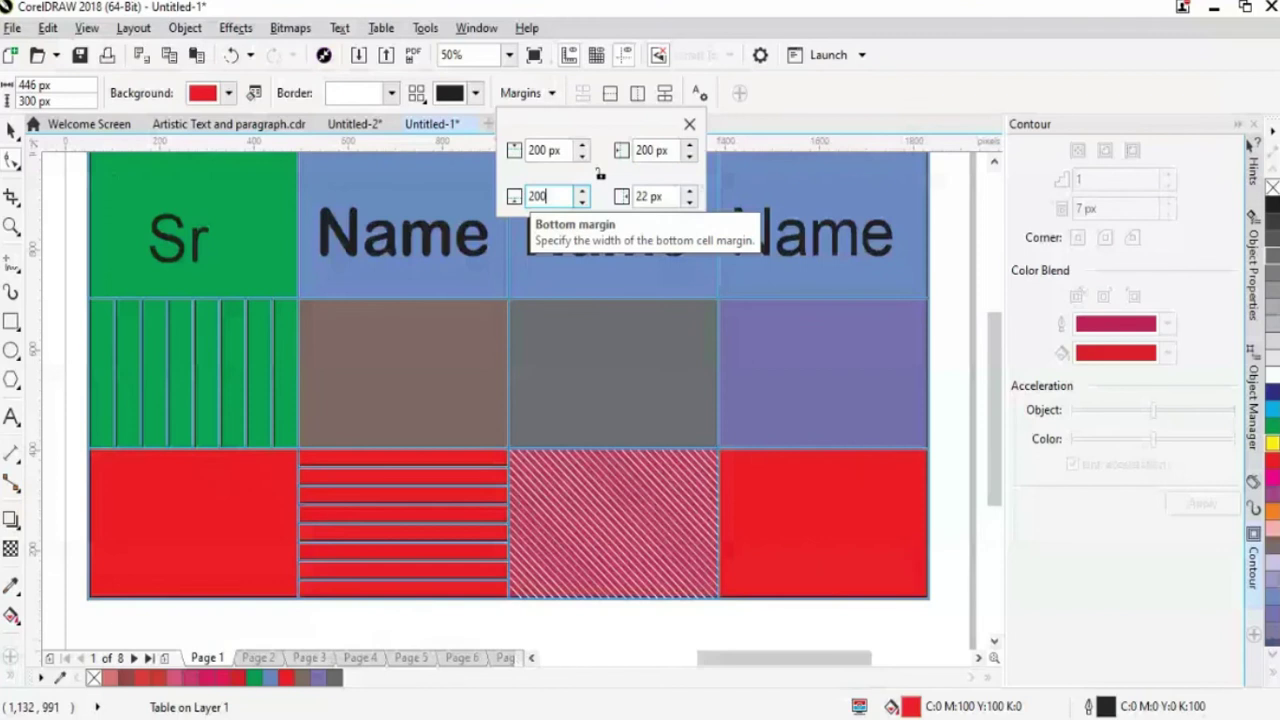
key(Return)
click(672, 197)
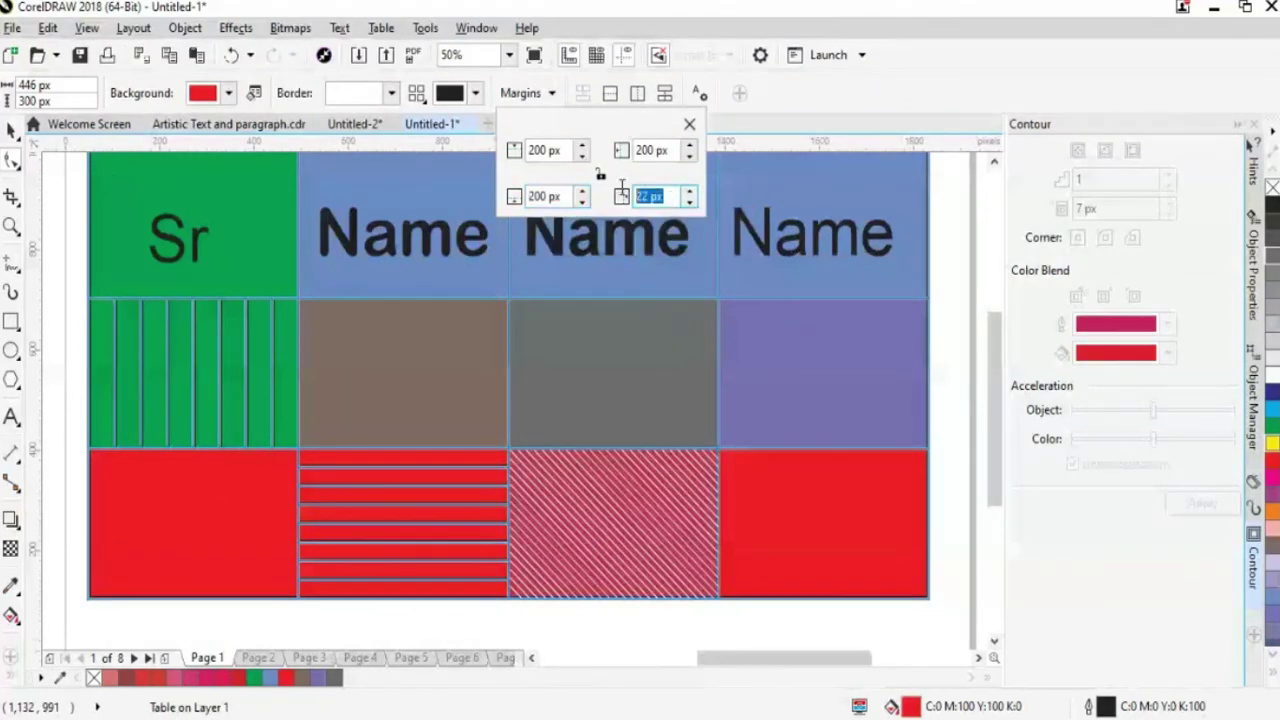
text(200)
key(Return)
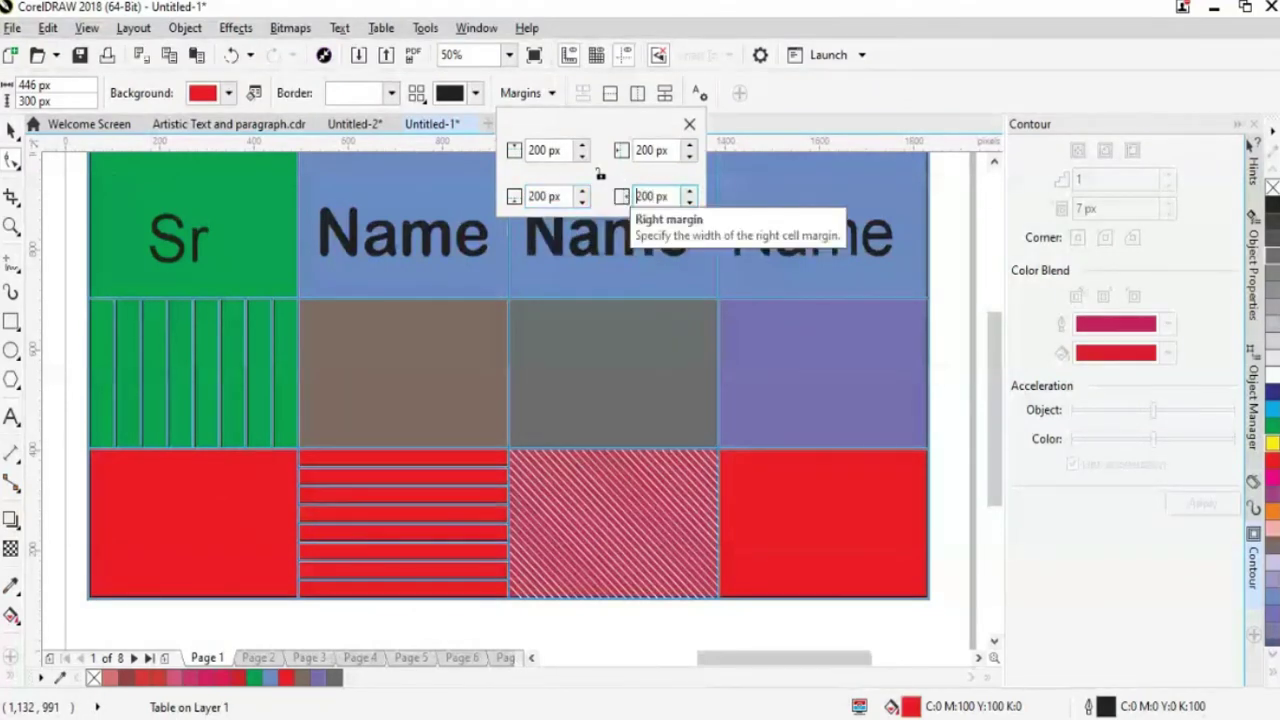
click(645, 645)
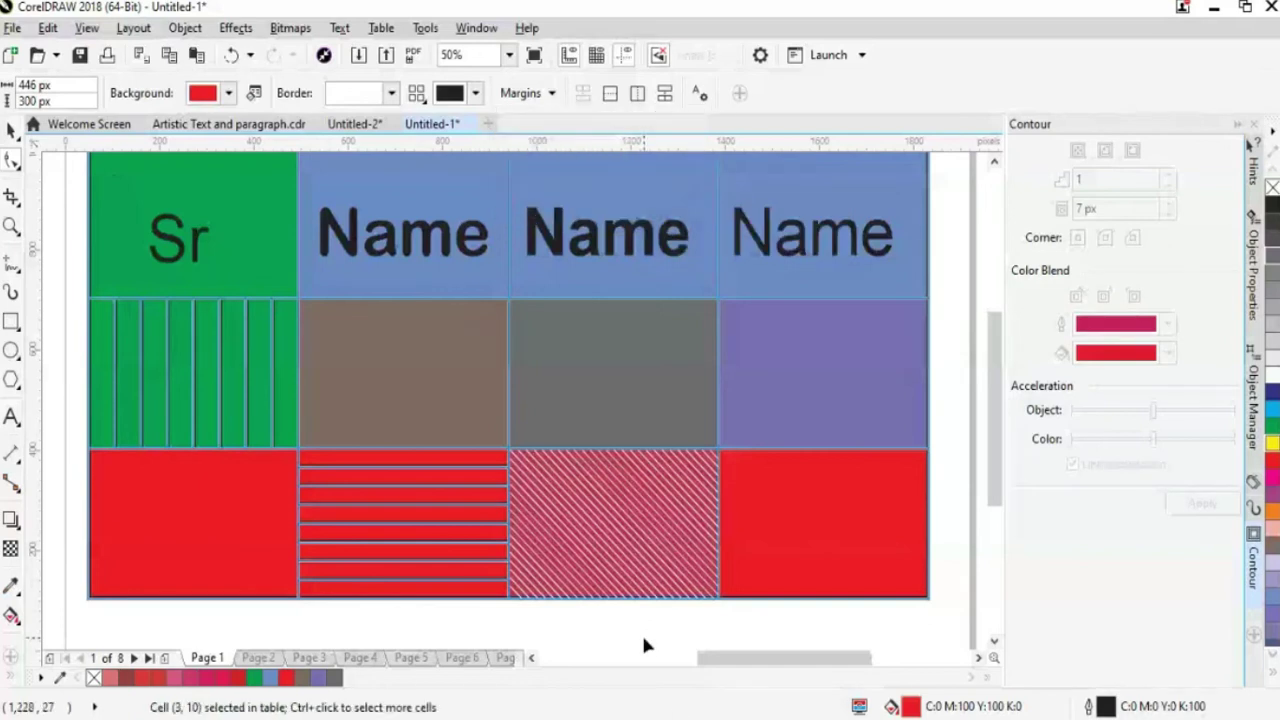
Set the top margin of the red bottom-row cell under the third Name header to 8 px.
click(929, 606)
drag(994, 400, 994, 416)
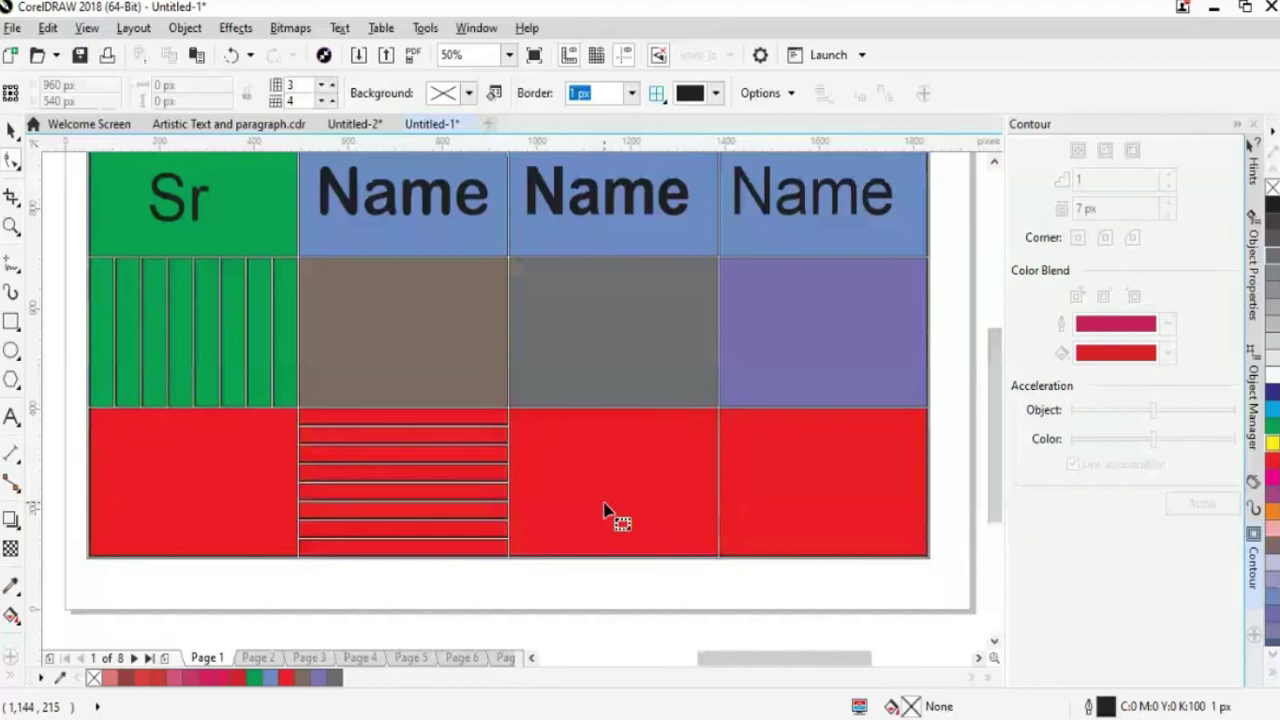
click(645, 504)
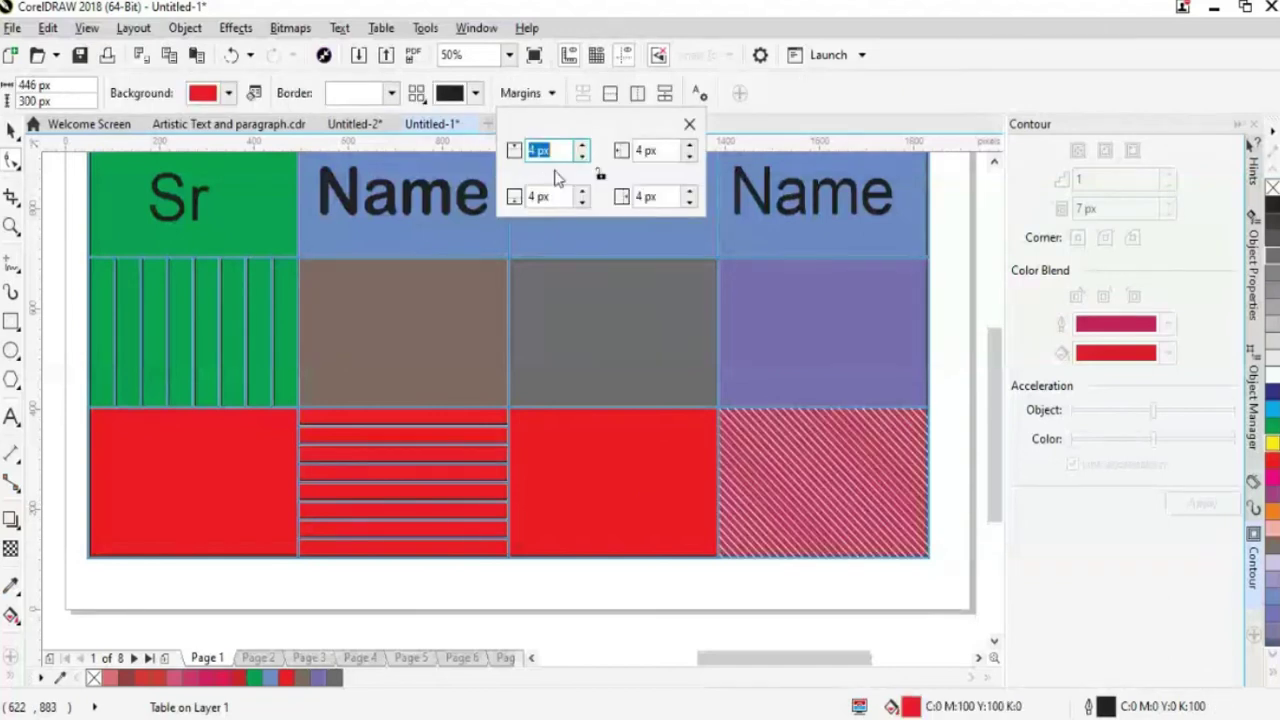
click(582, 148)
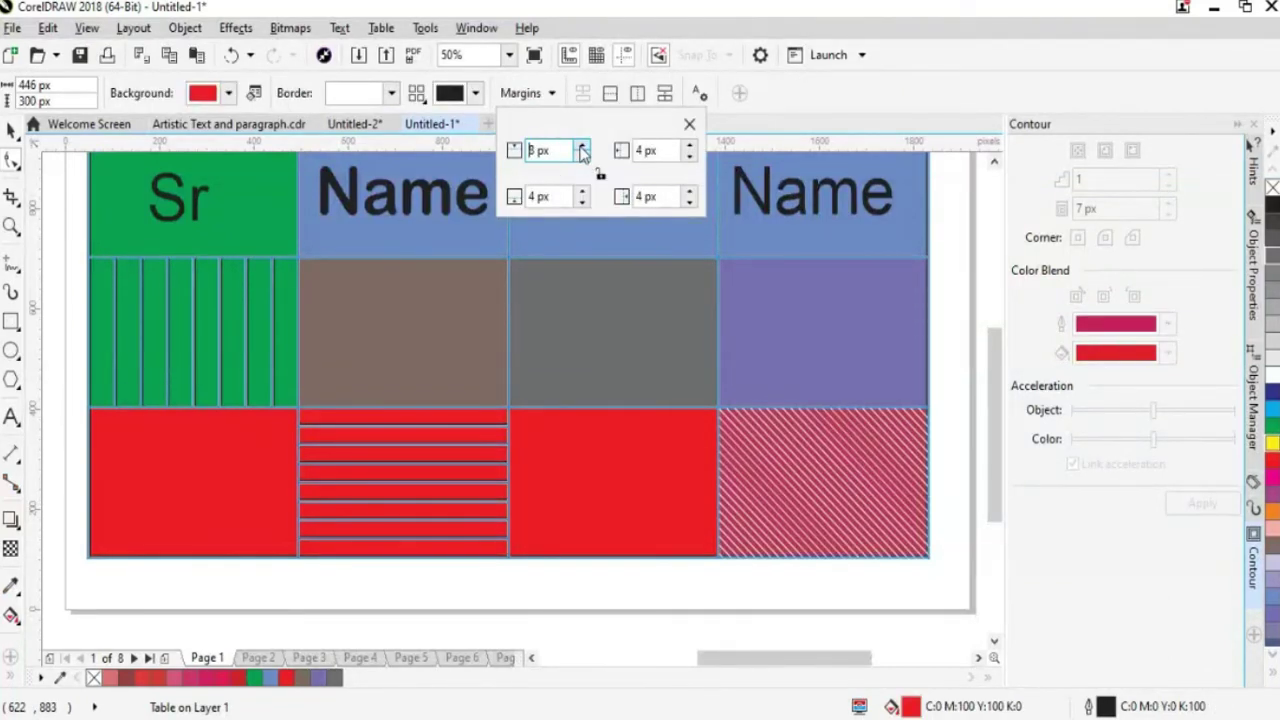
key(space)
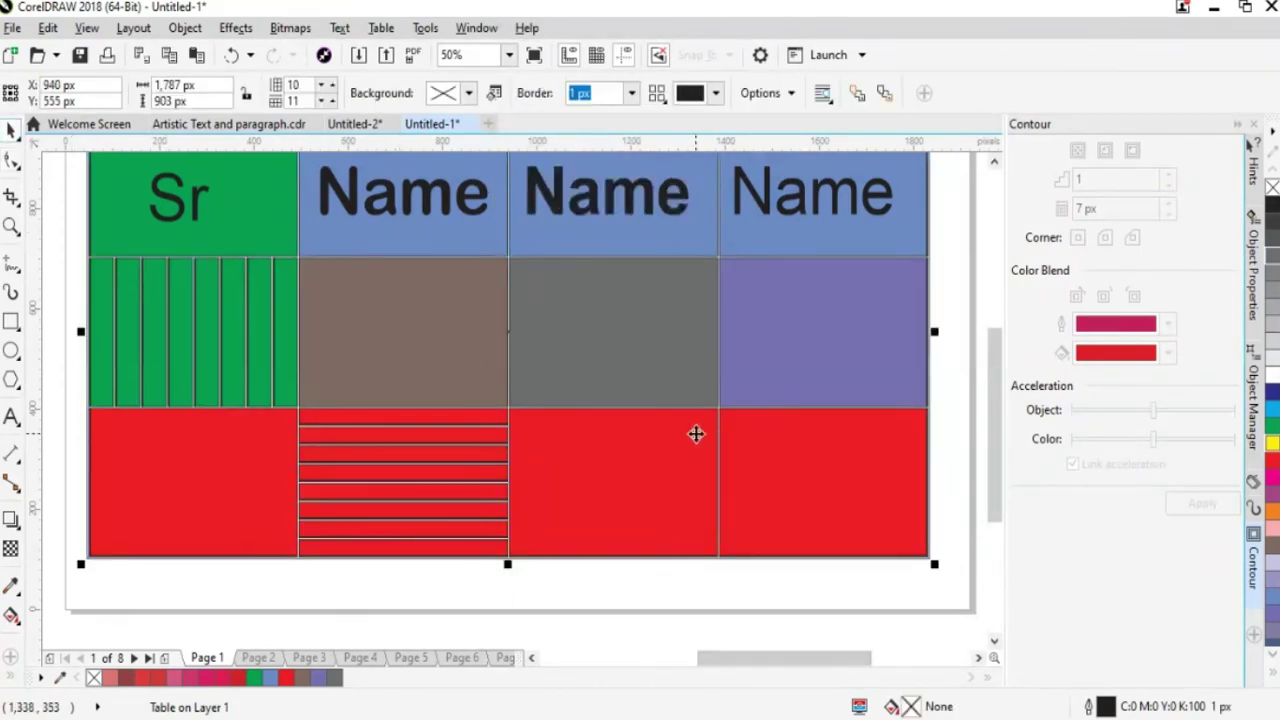
scroll(696, 434, down, 2)
click(887, 526)
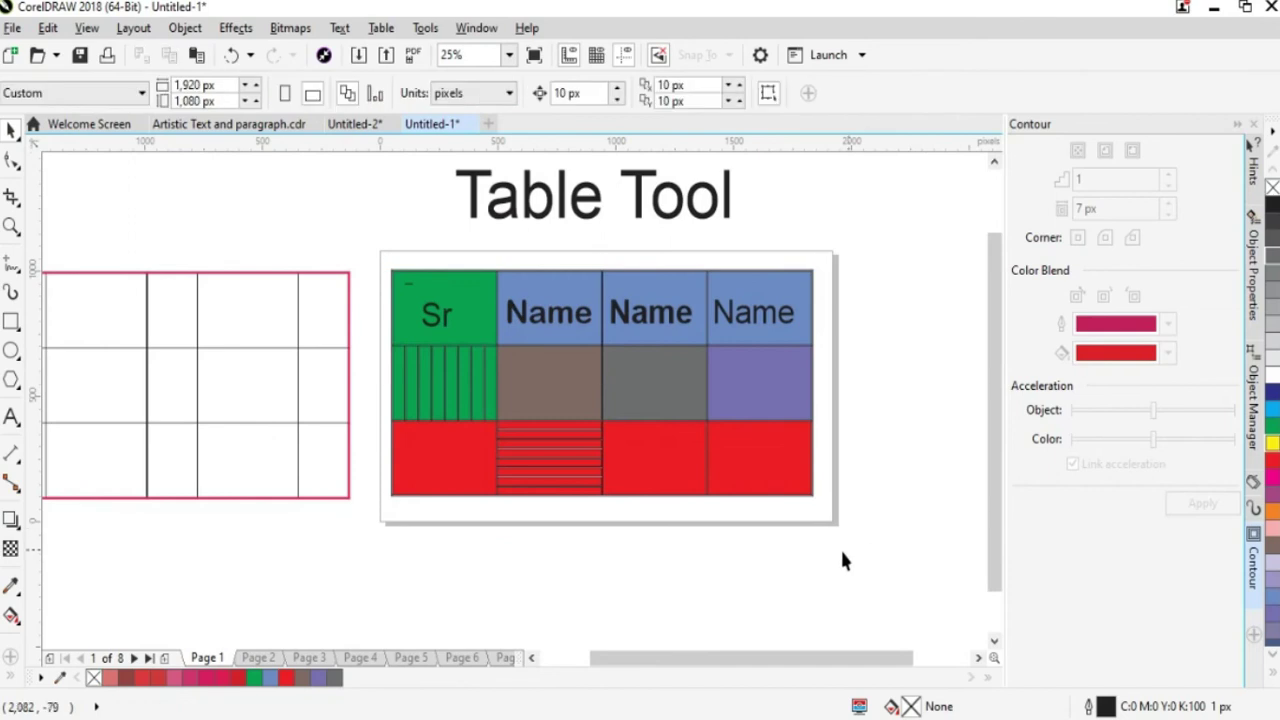
click(730, 484)
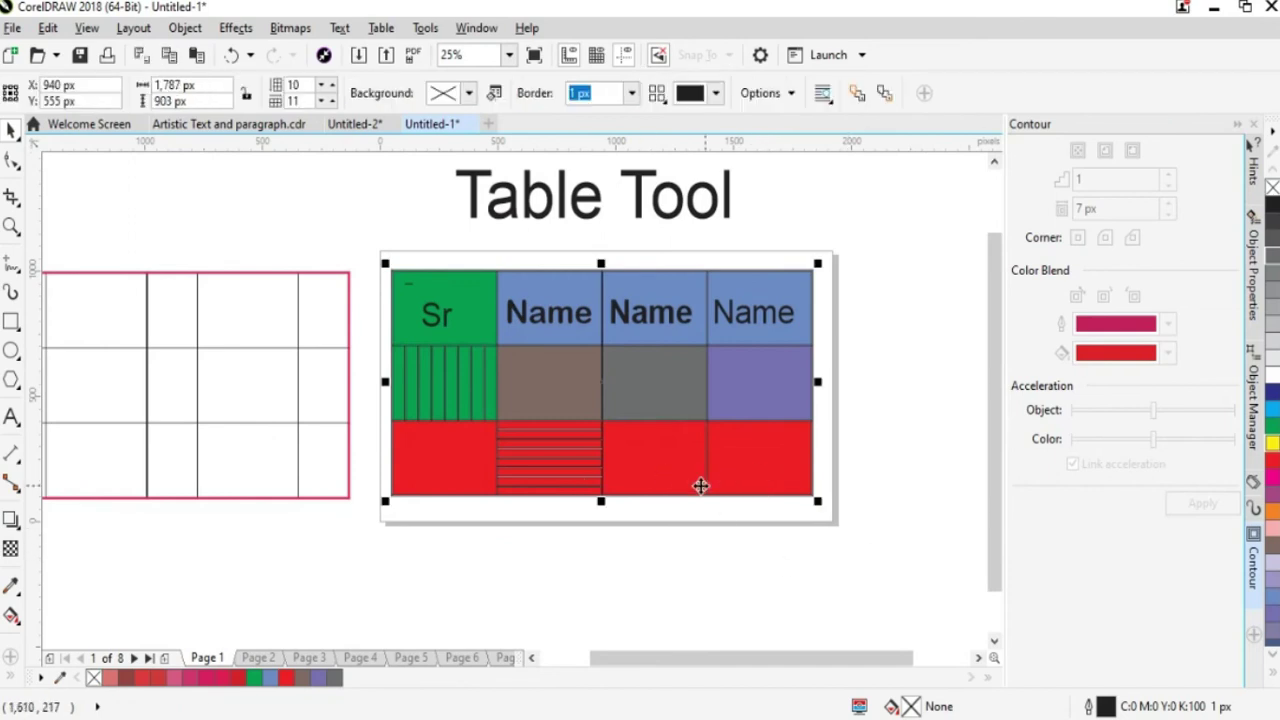
click(513, 475)
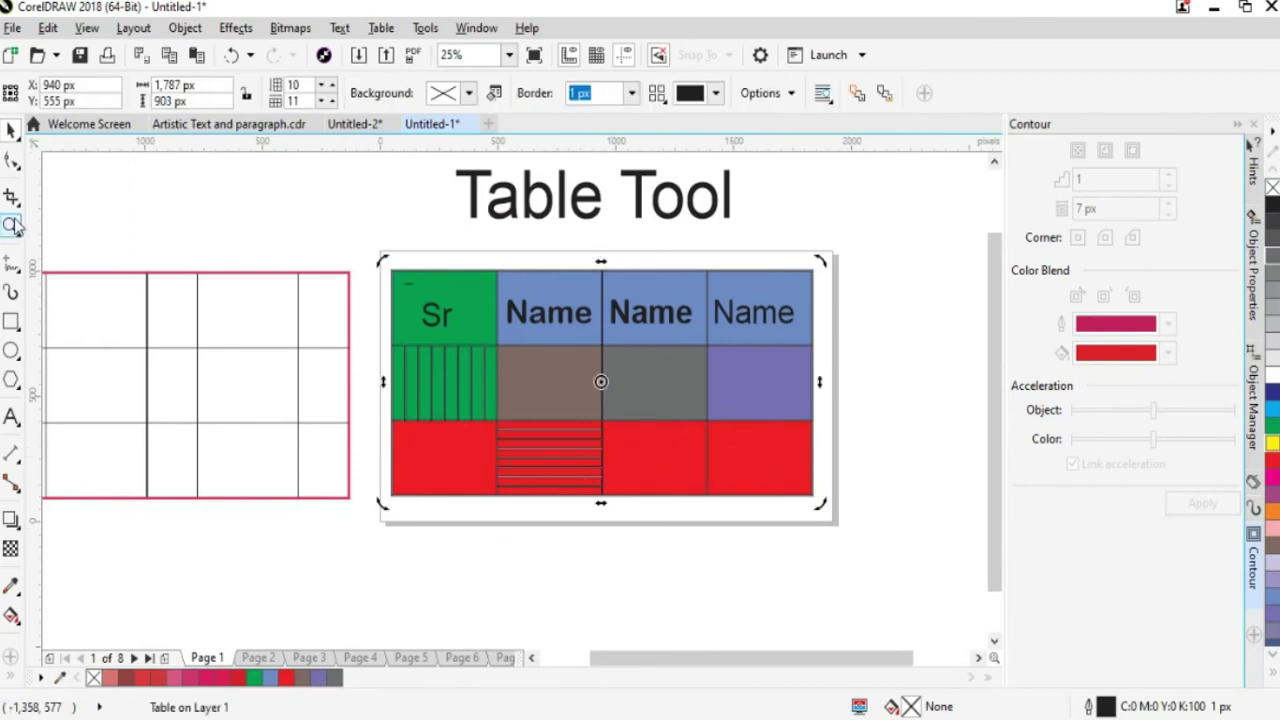
Split the red bottom-row cell under the second Name header into 2 rows.
scroll(546, 454, up, 4)
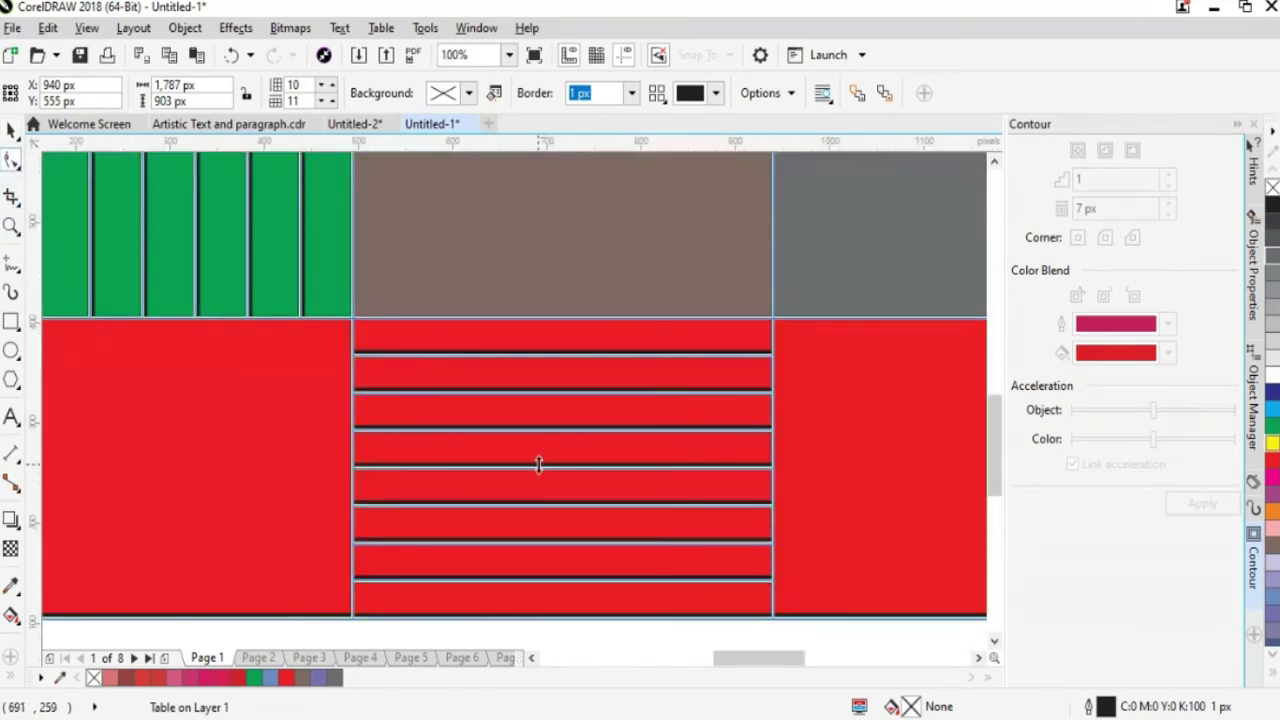
click(12, 162)
click(880, 470)
drag(790, 662, 834, 670)
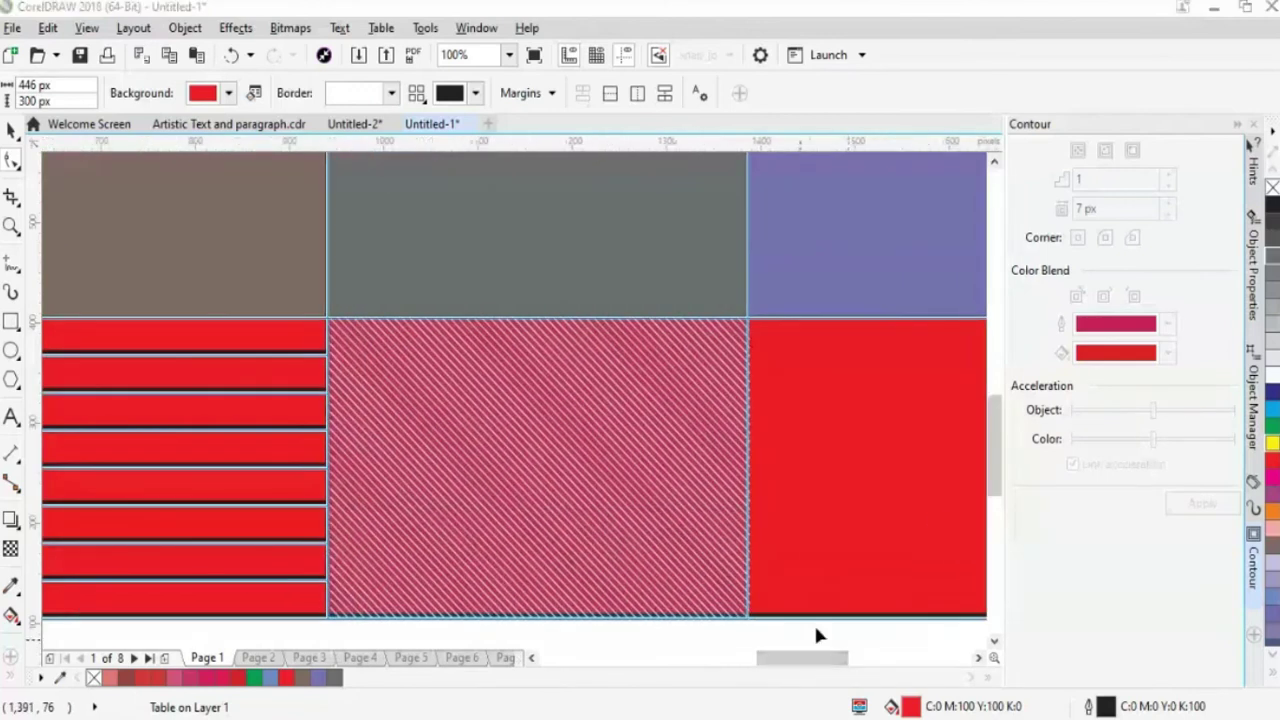
drag(995, 478, 996, 496)
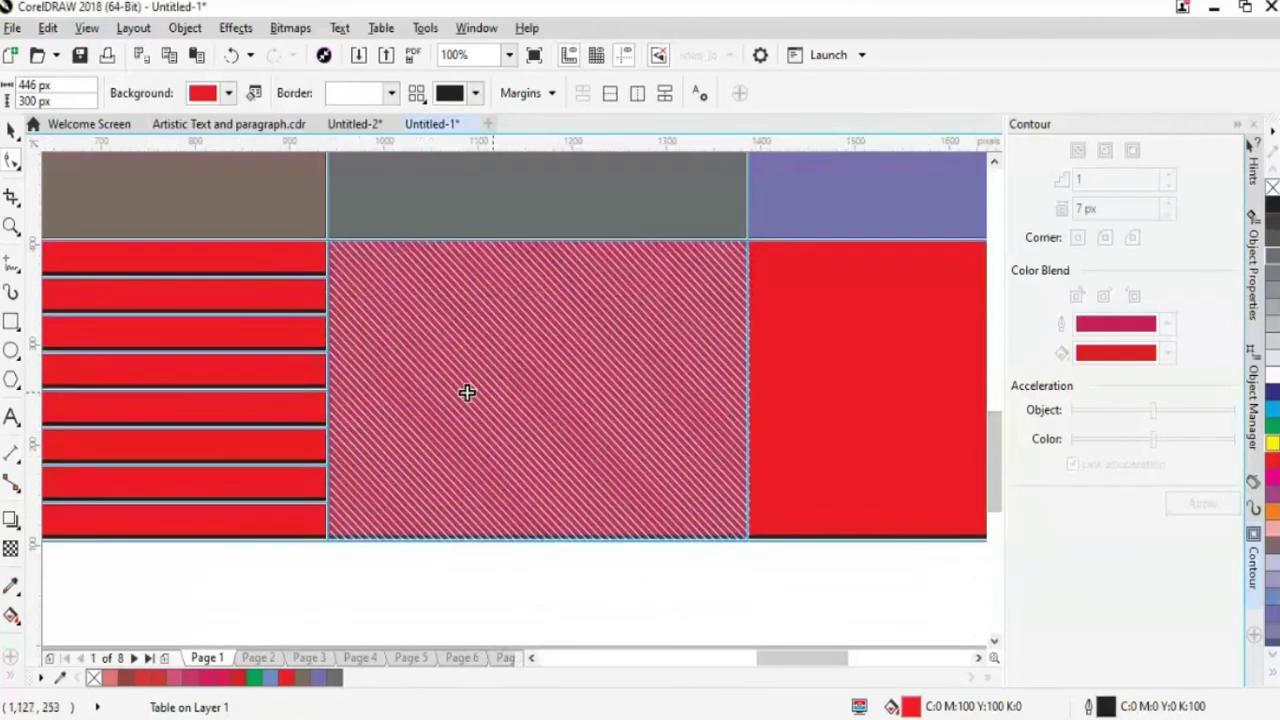
click(610, 93)
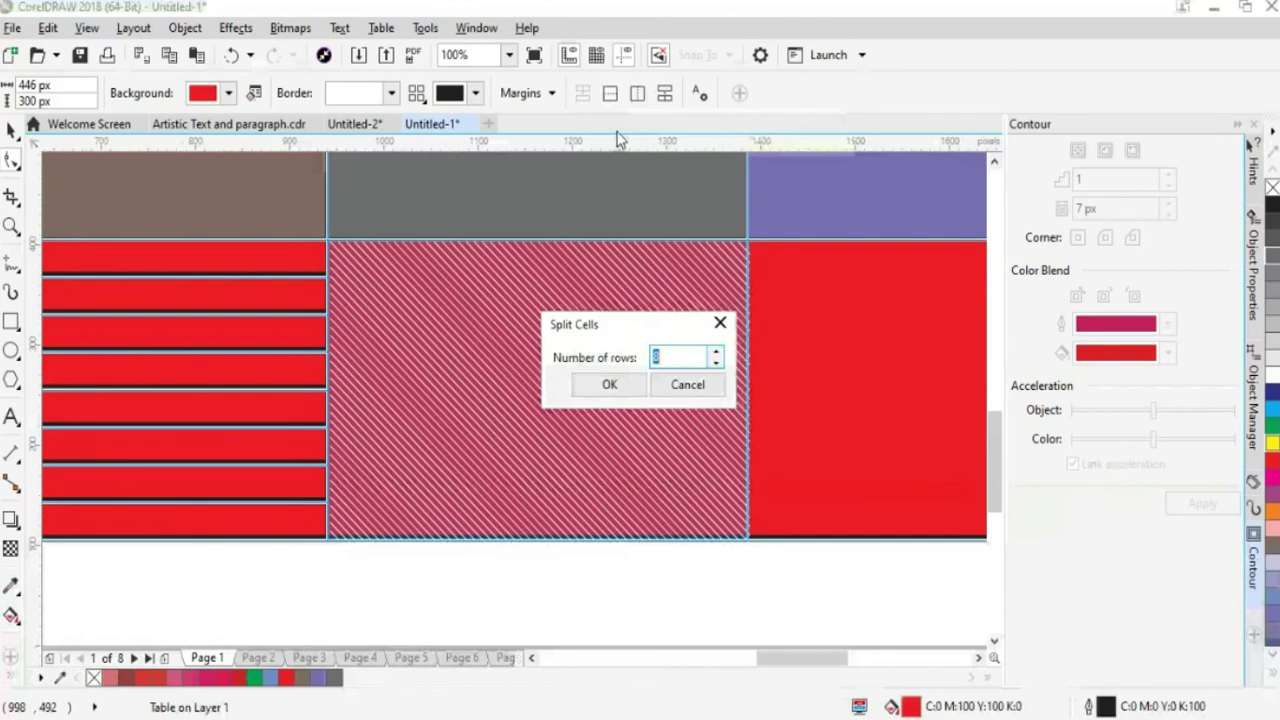
text(5)
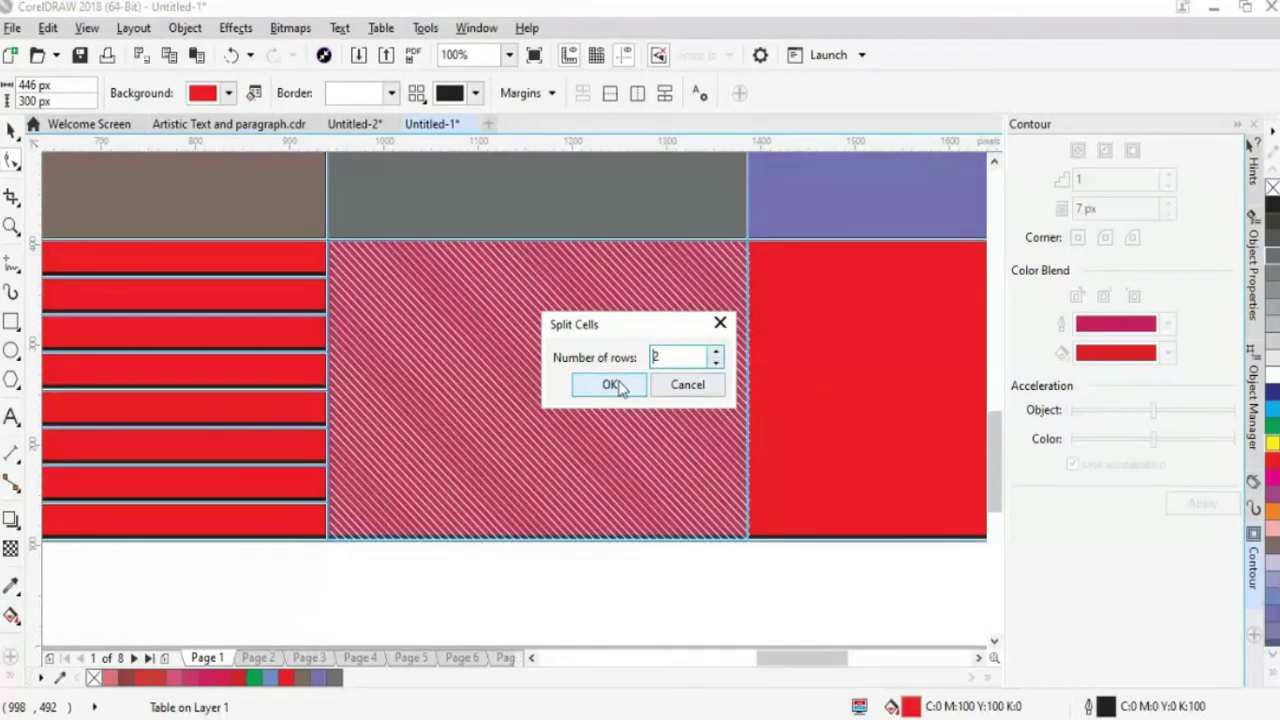
click(610, 385)
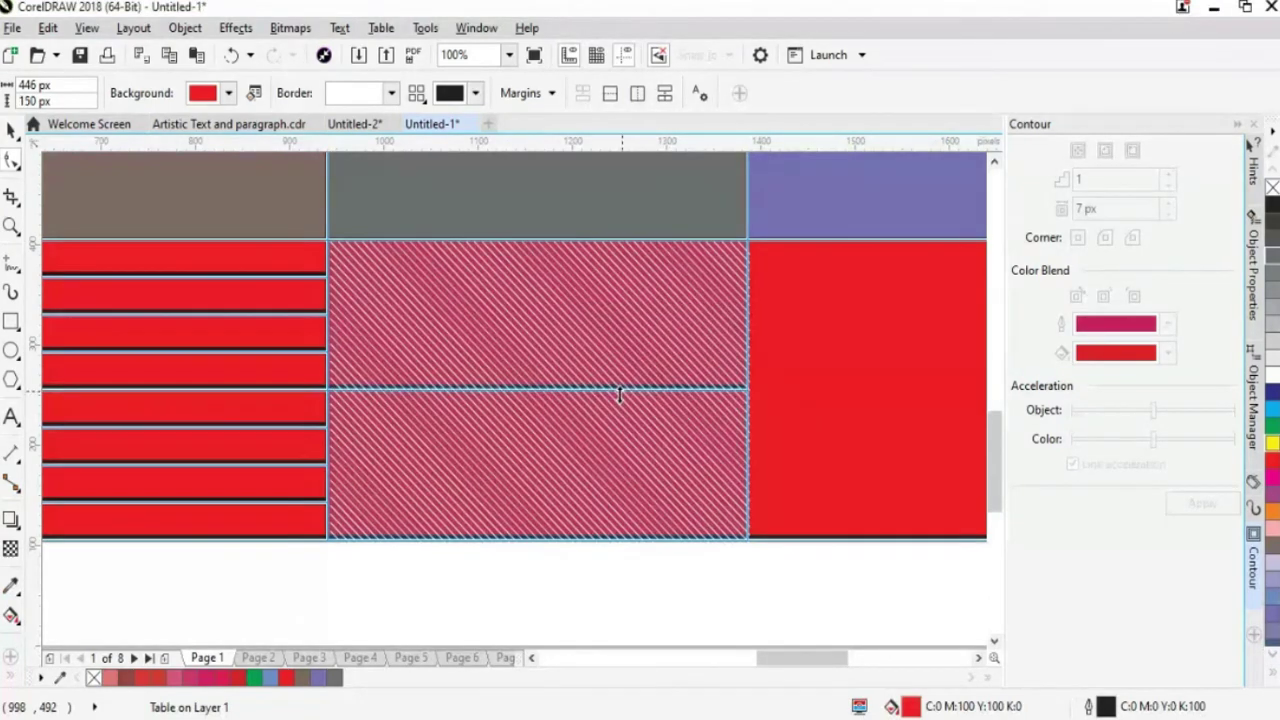
Link the four margins of the two split red cells under the second Name header and lower them together well below 200 px.
click(528, 93)
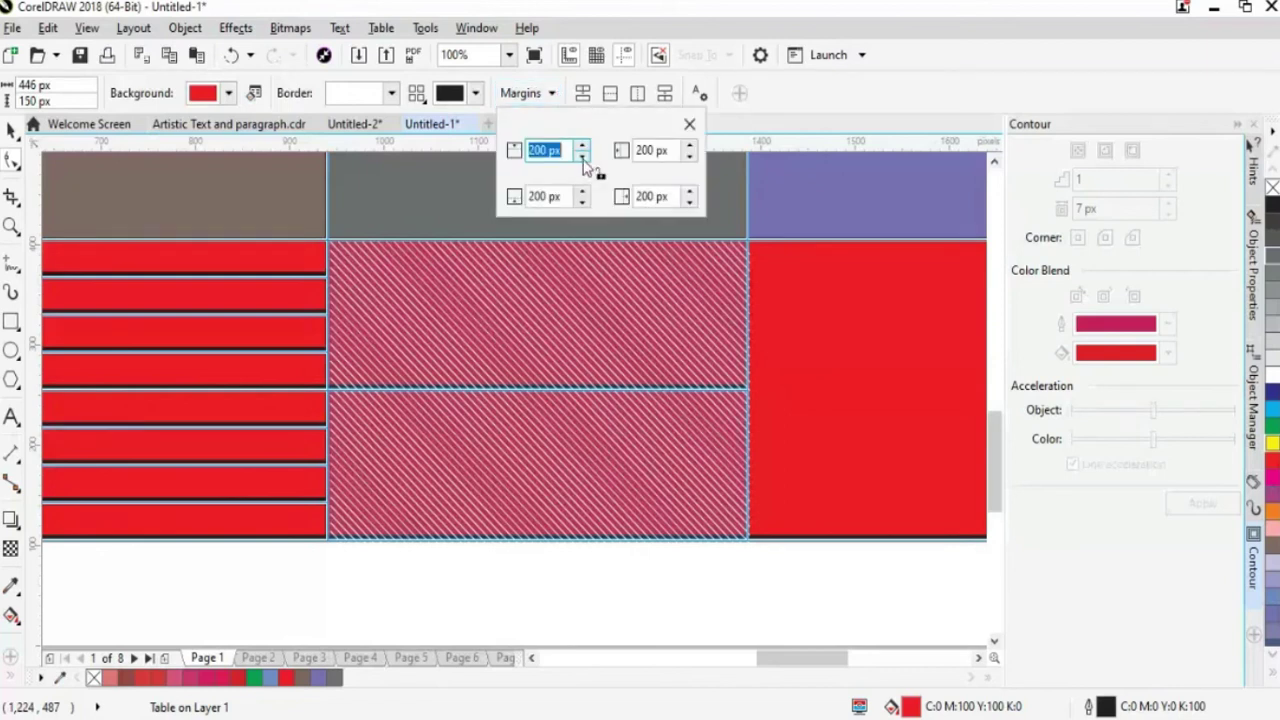
click(600, 174)
click(582, 156)
click(582, 157)
click(582, 157)
click(583, 158)
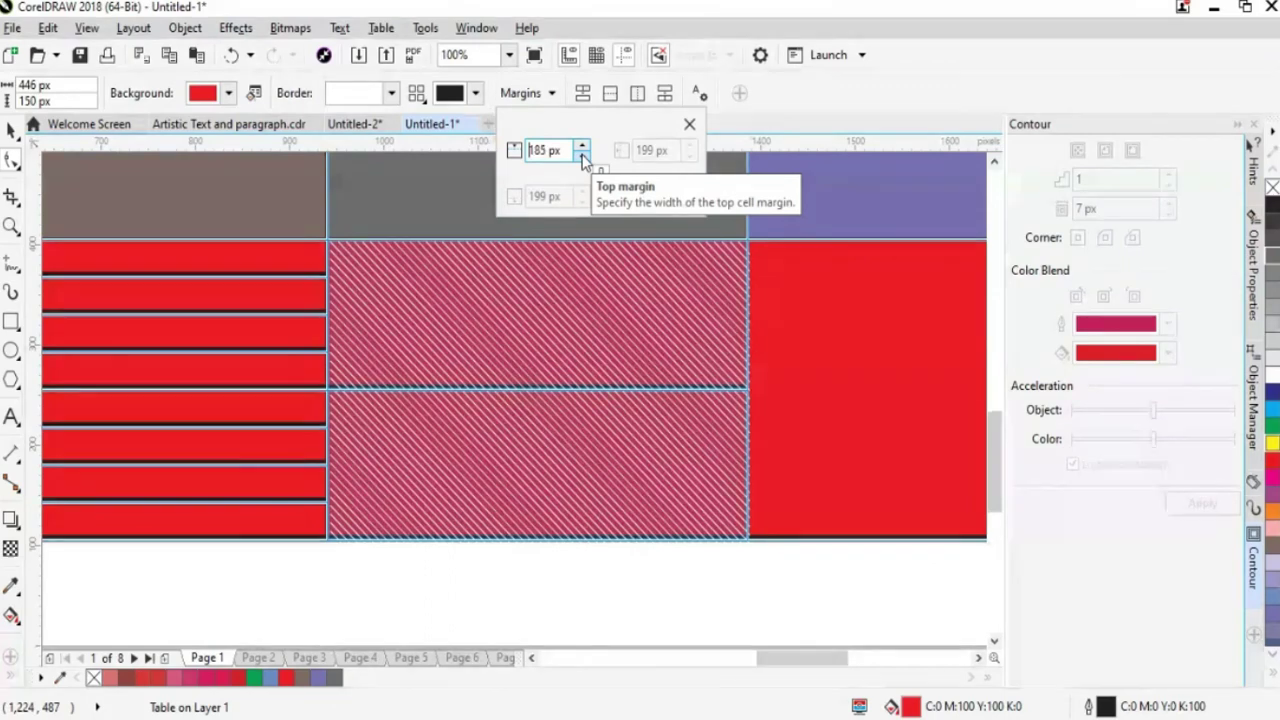
click(583, 158)
click(583, 158)
click(583, 158)
click(583, 158)
click(583, 158)
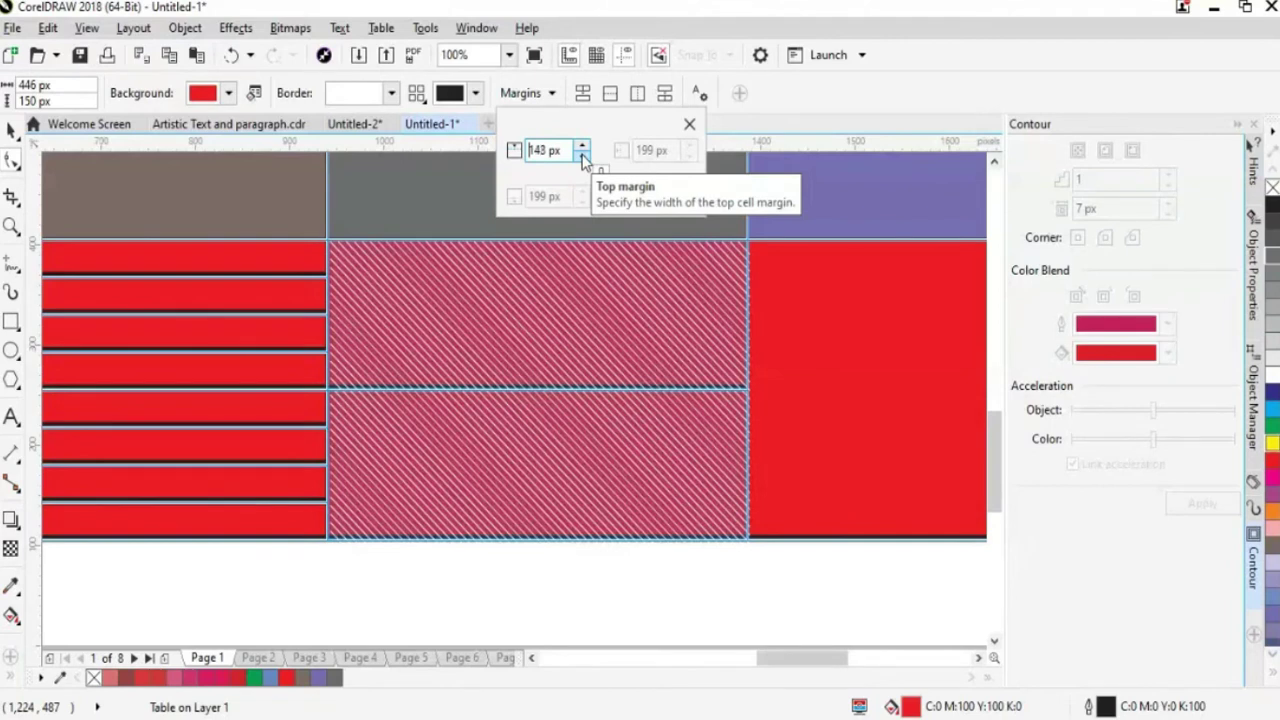
click(583, 158)
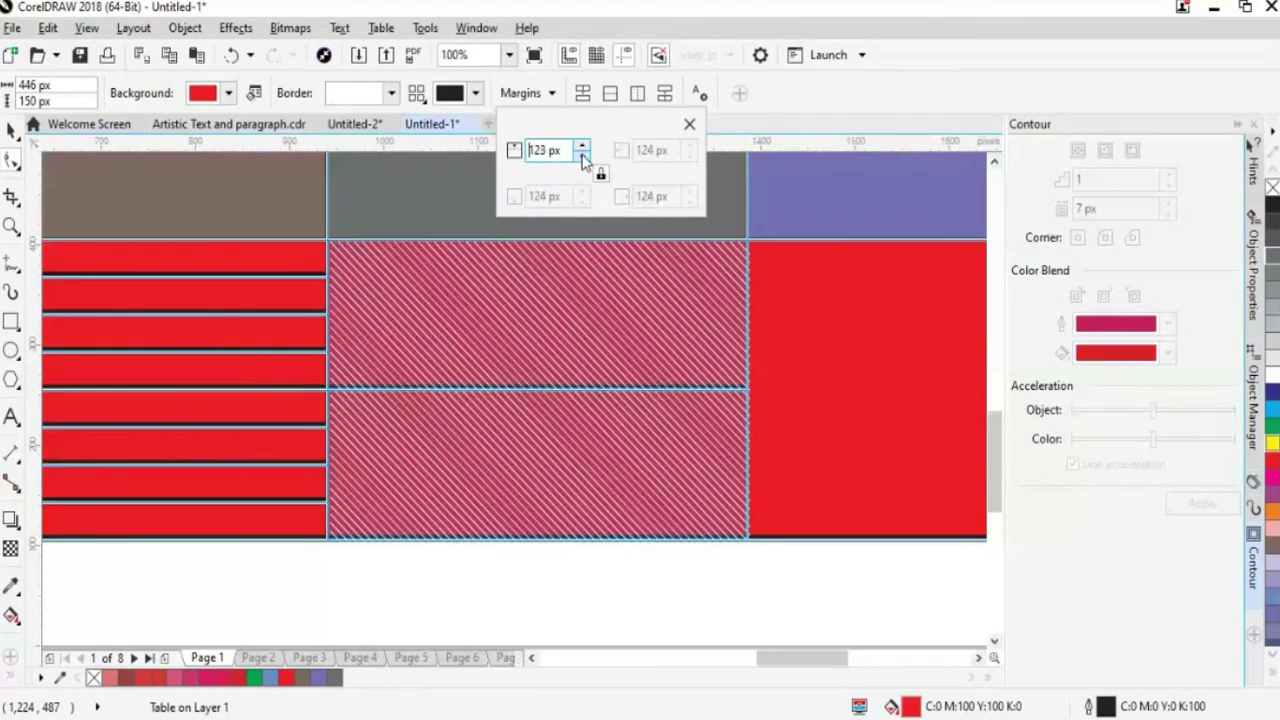
click(583, 158)
click(583, 158)
click(583, 158)
click(583, 158)
click(583, 158)
click(583, 158)
click(688, 590)
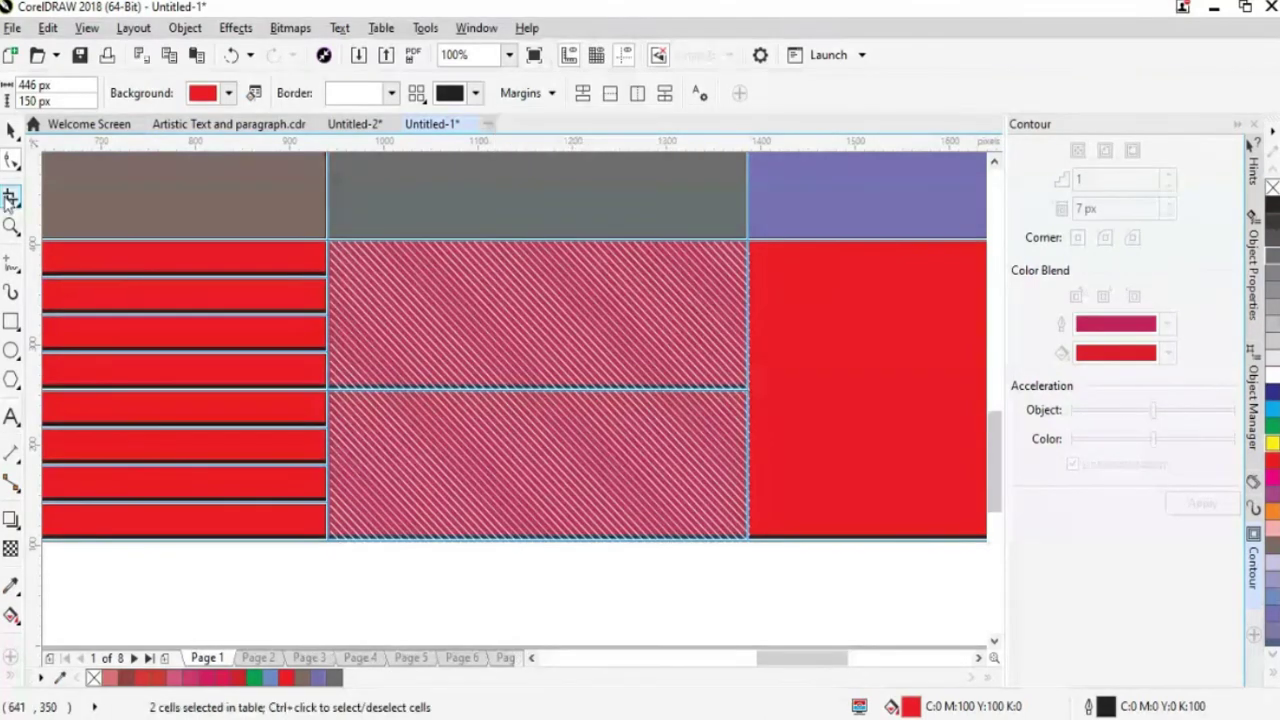
click(9, 199)
click(501, 618)
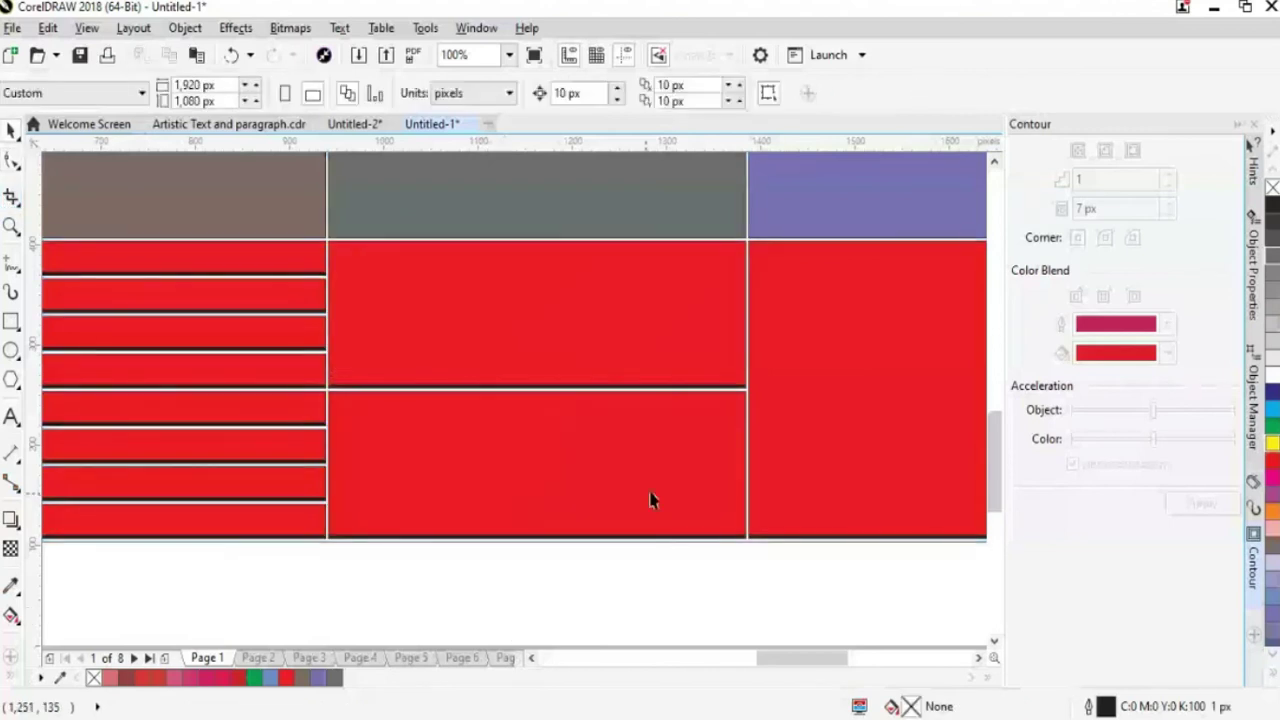
Split the red bottom-row cell under the third Name header into 4 rows.
scroll(650, 428, up, 2)
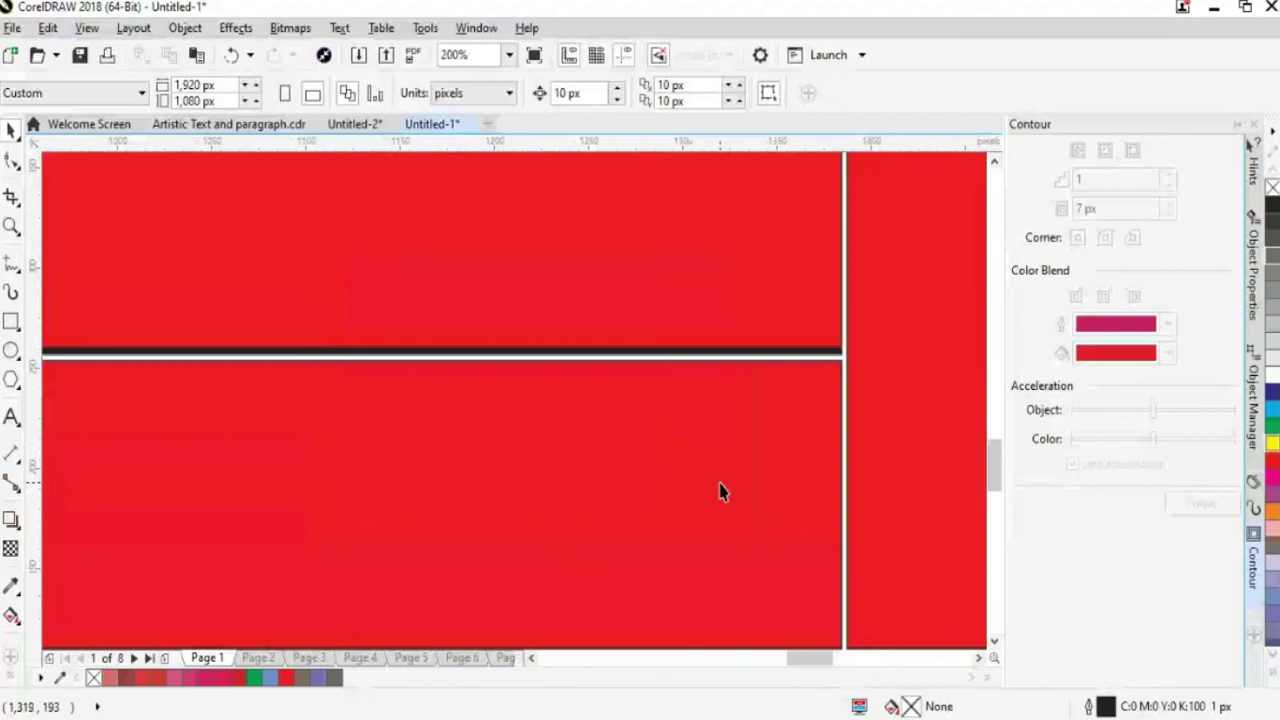
click(722, 490)
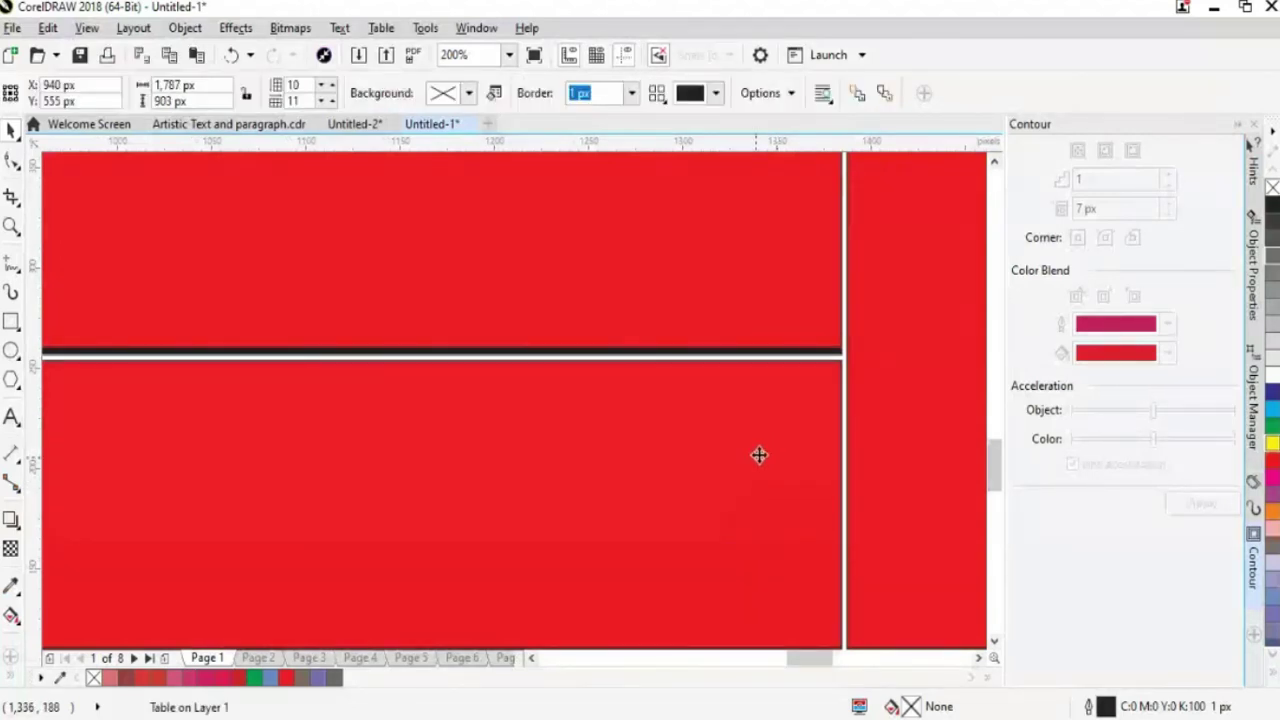
scroll(778, 476, down, 2)
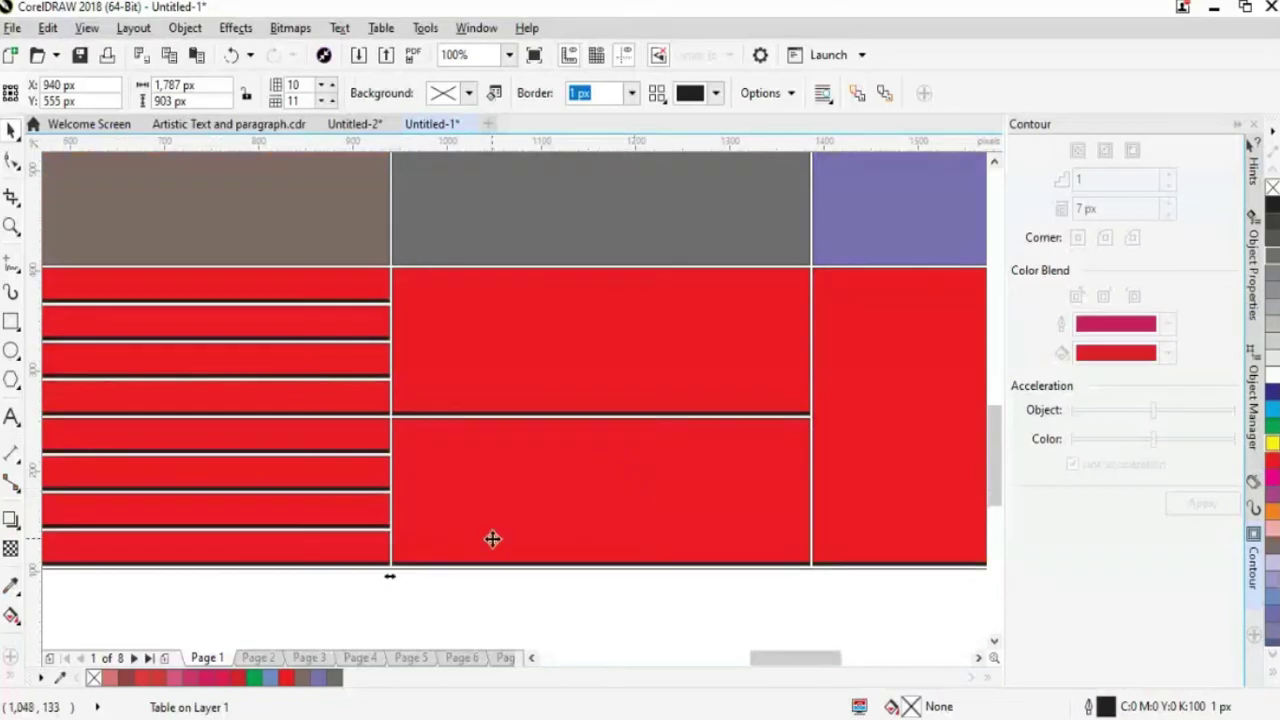
drag(817, 660, 859, 678)
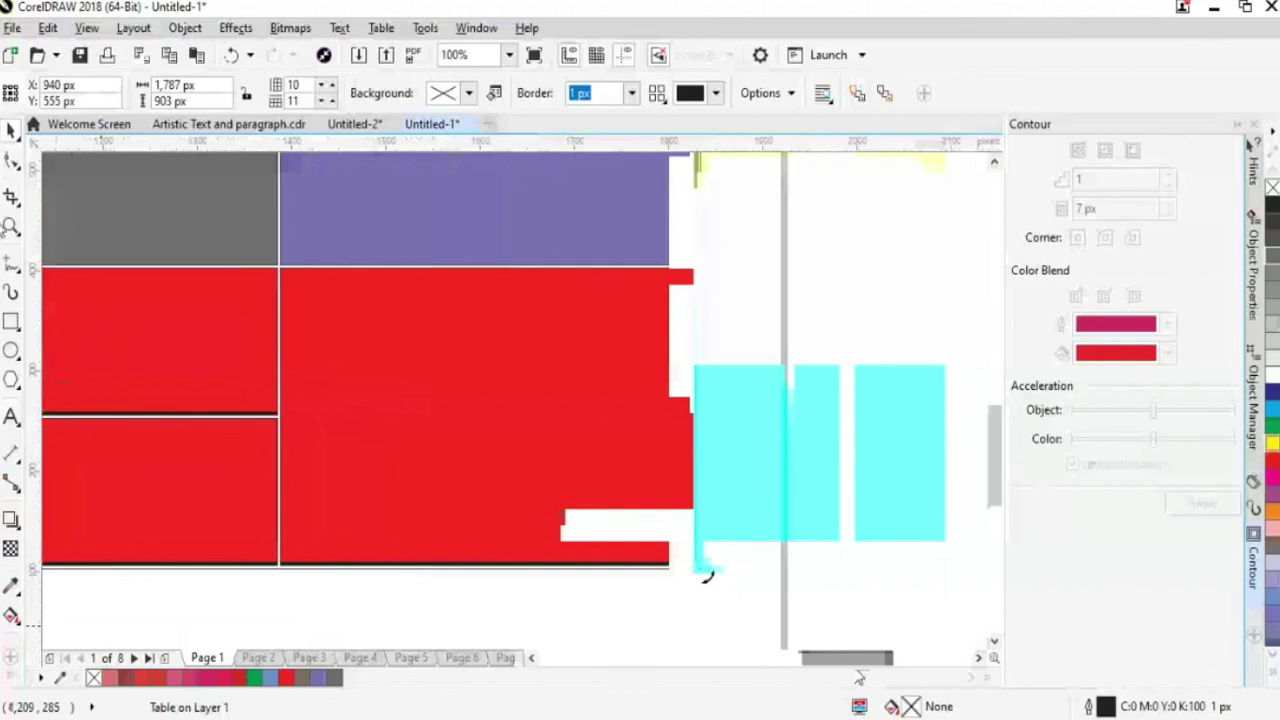
click(480, 440)
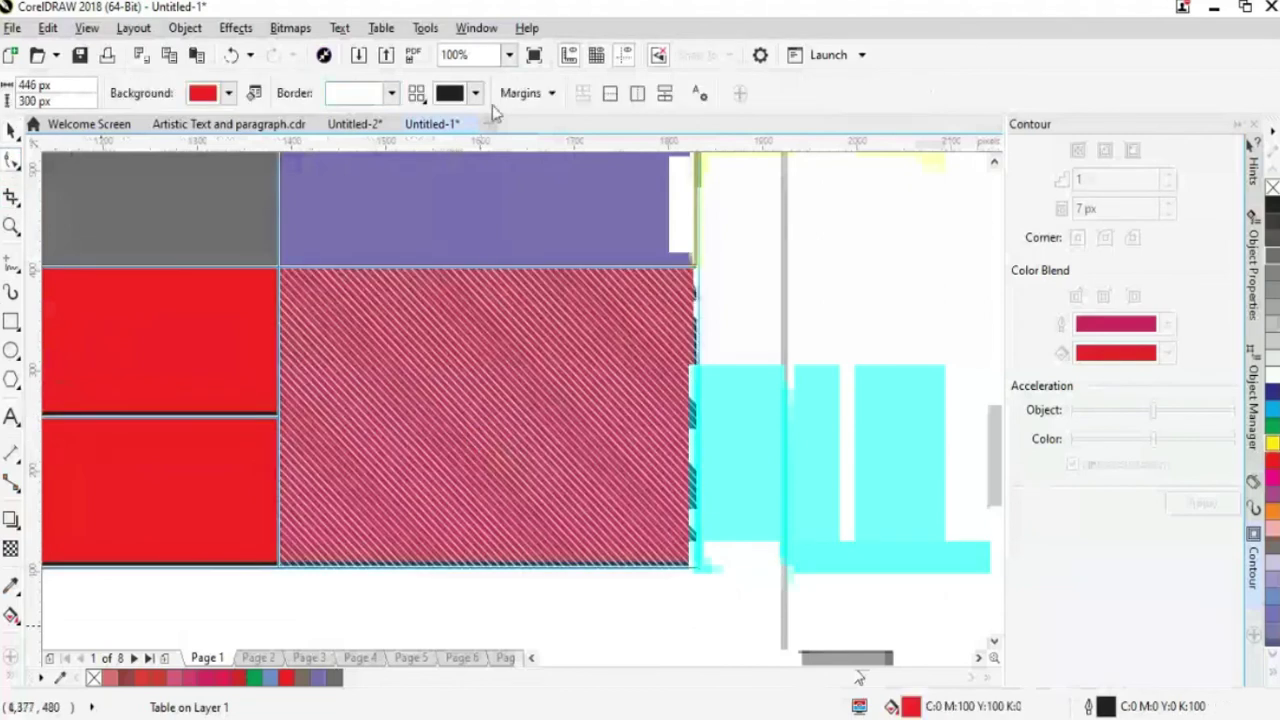
click(610, 93)
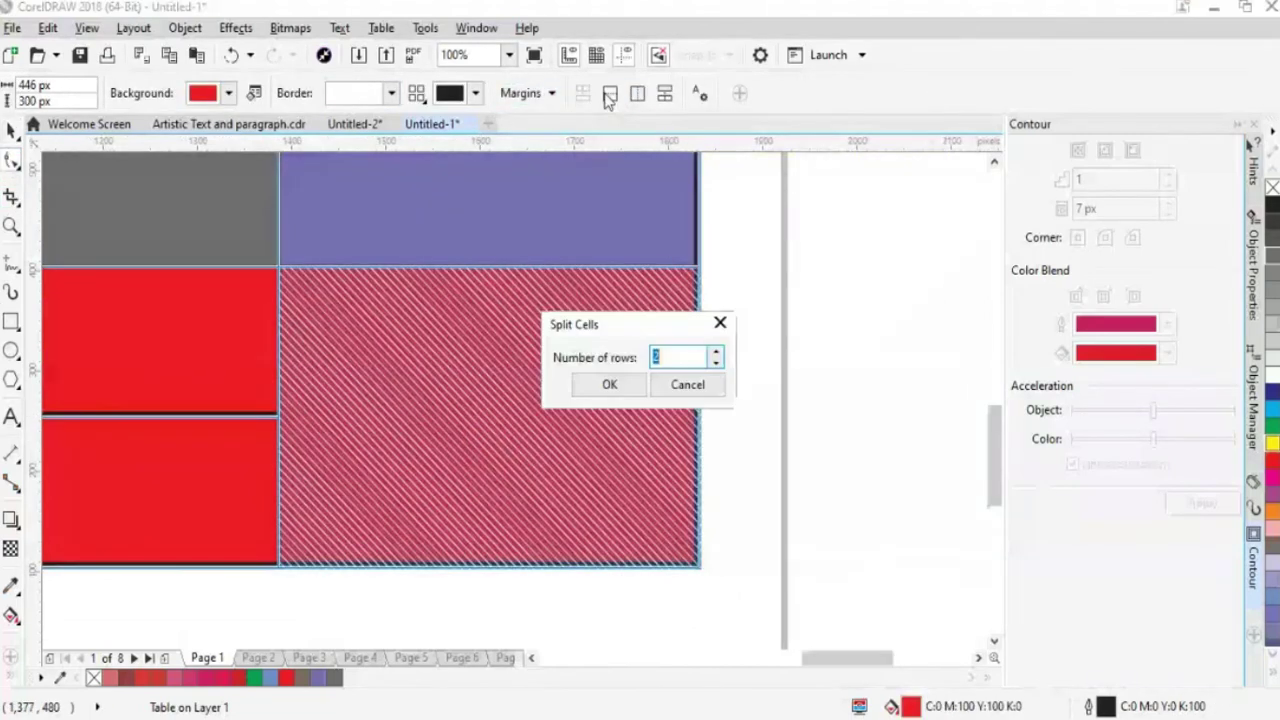
click(716, 354)
click(716, 354)
click(592, 384)
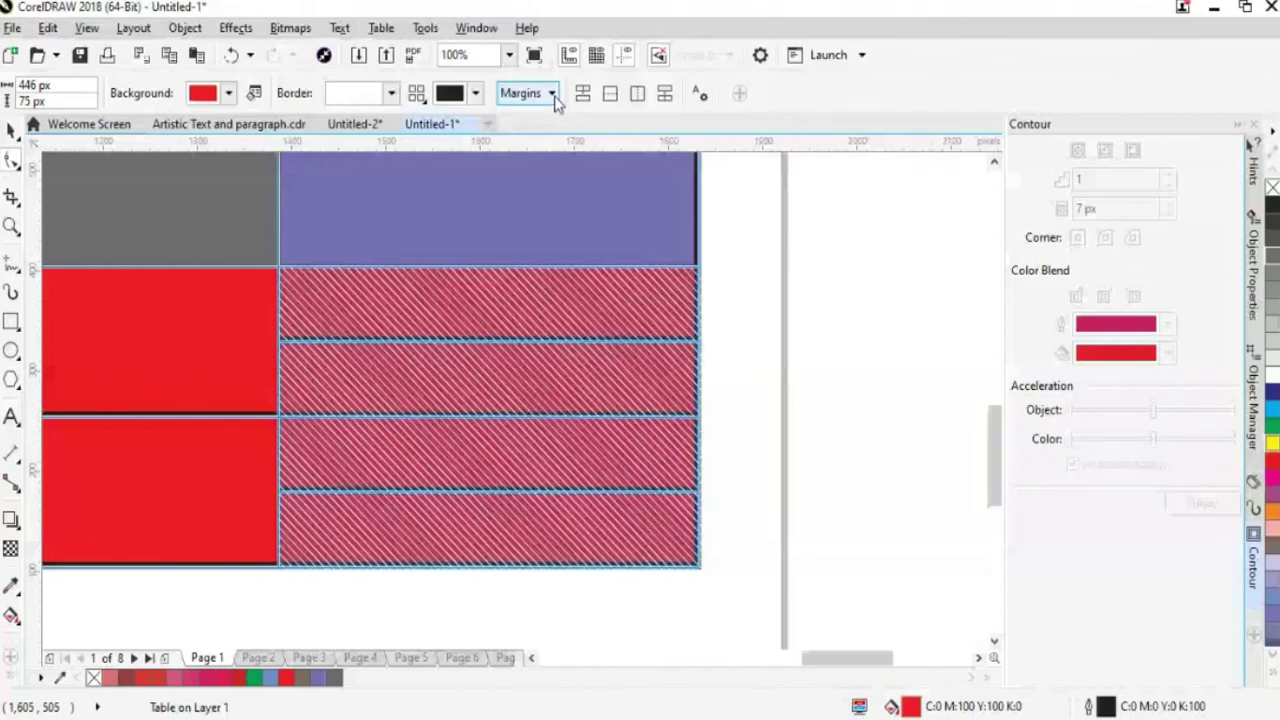
Unlink the margins of the four selected red cells, setting the top margin to 30 px and the left margin to 14 px.
click(551, 94)
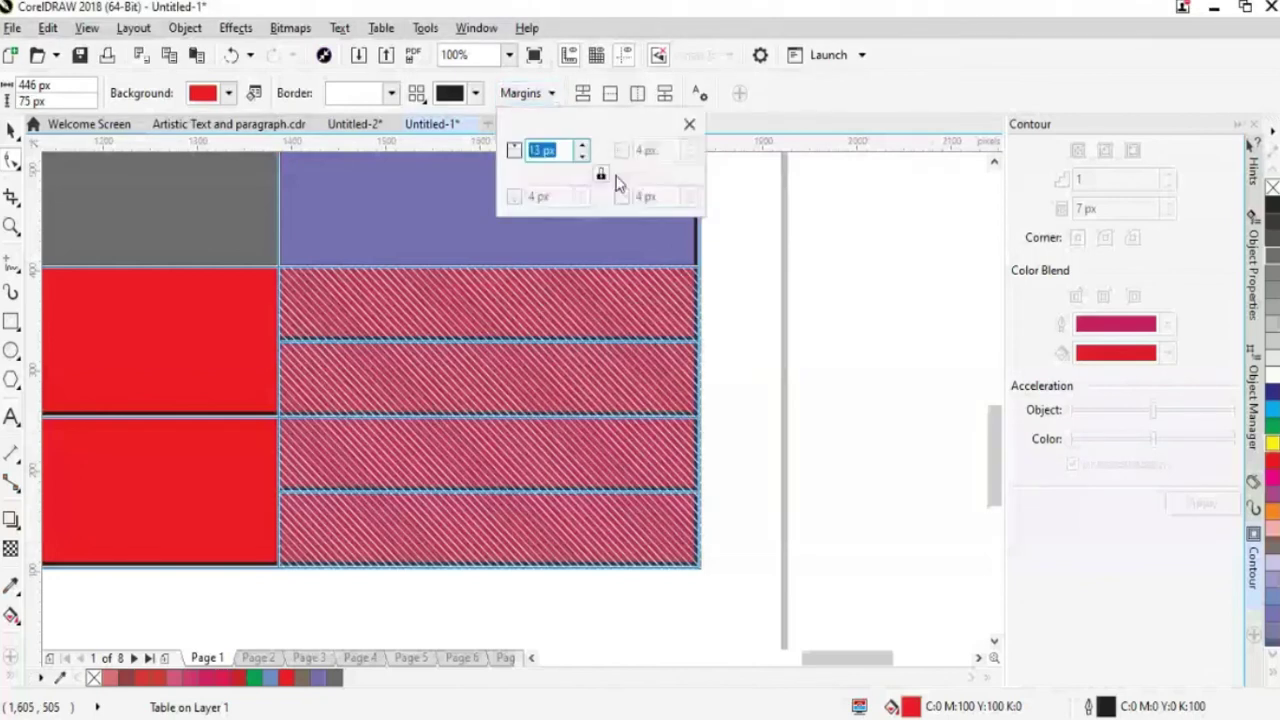
click(601, 175)
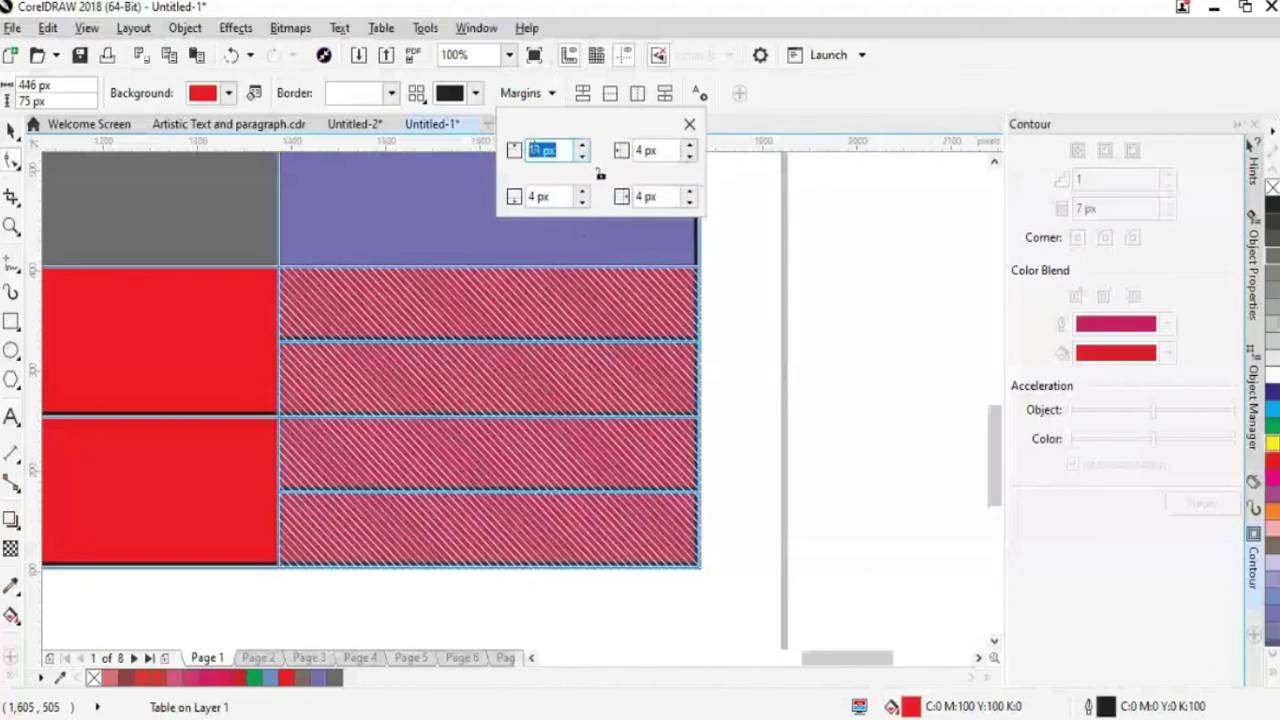
text(4)
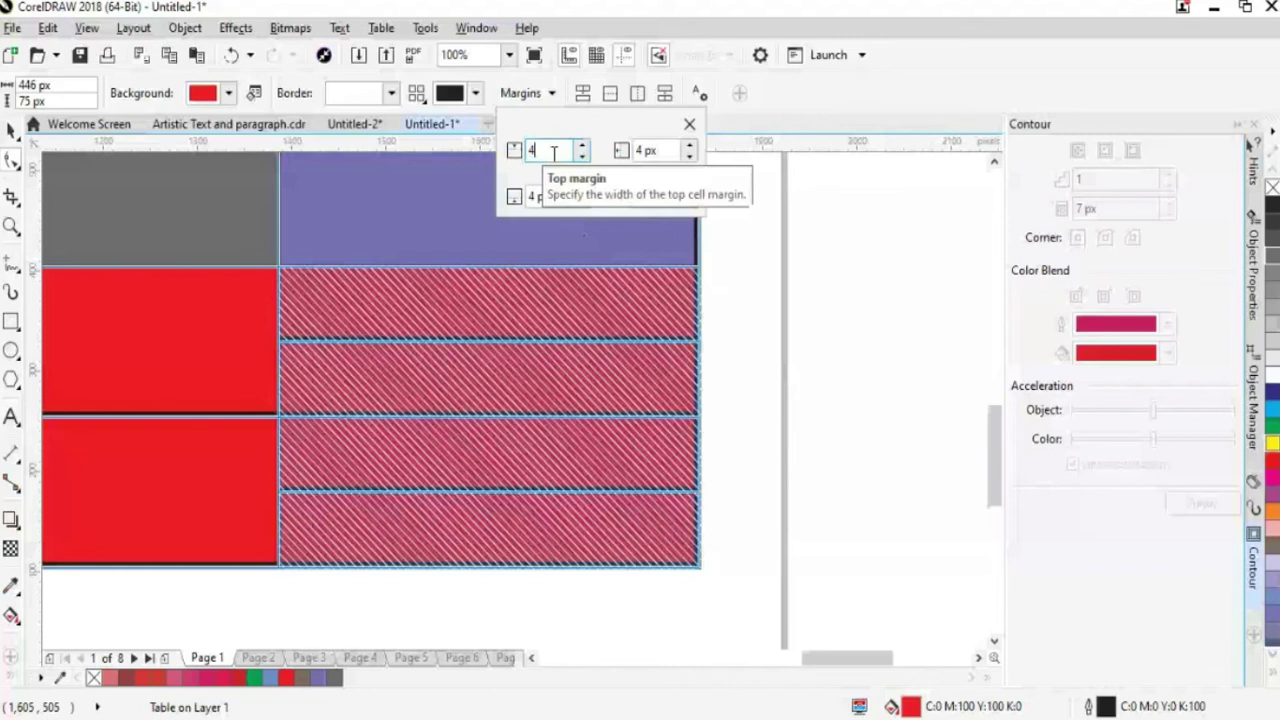
click(583, 146)
click(582, 146)
click(582, 146)
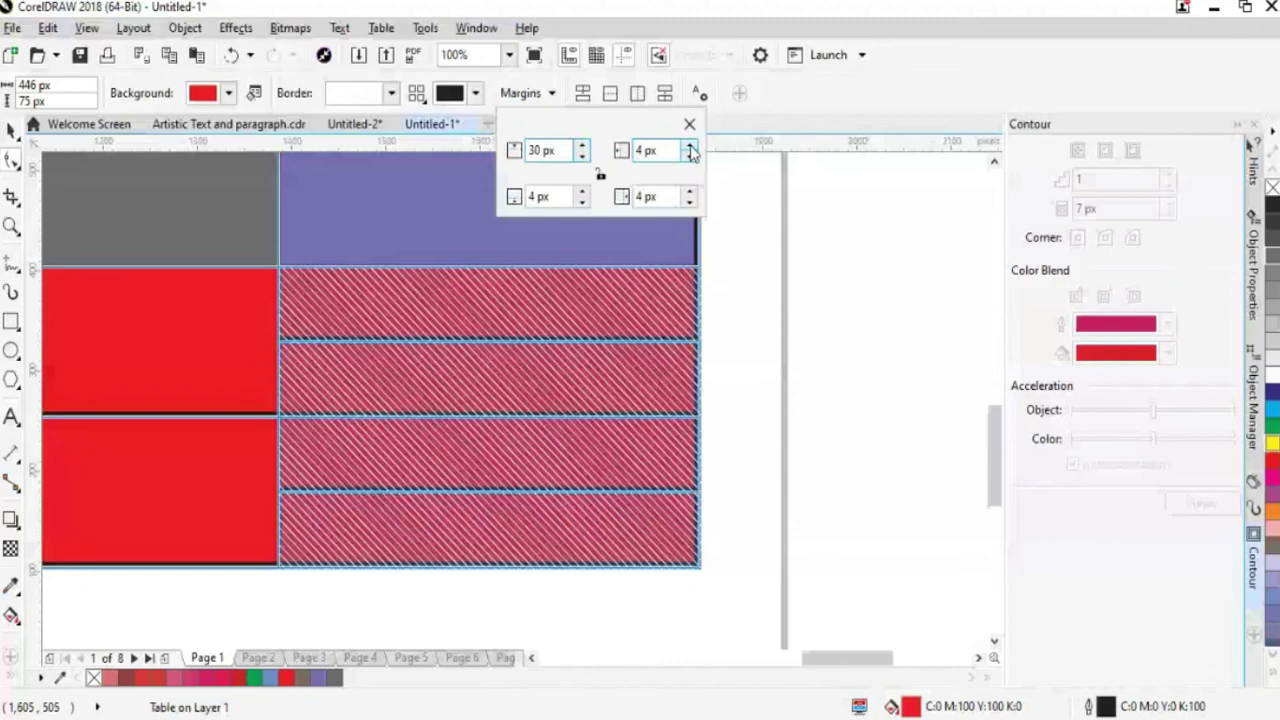
click(675, 148)
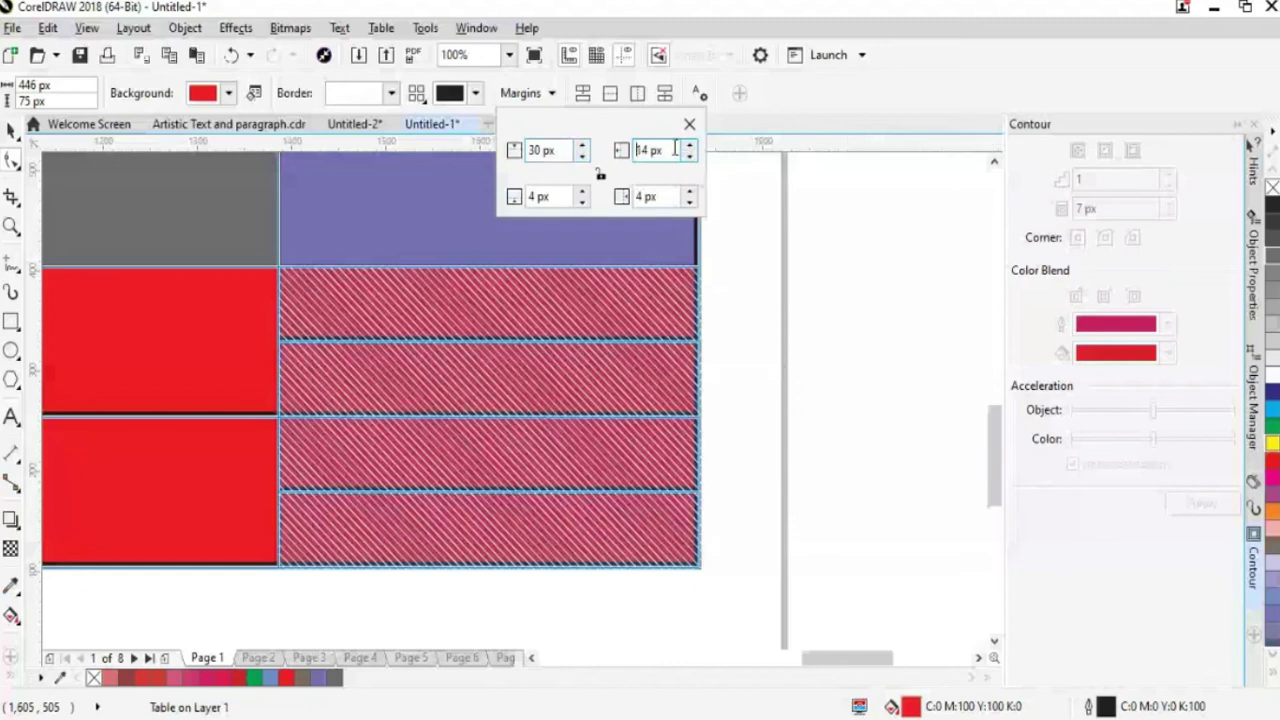
text(1)
key(Return)
Link the margins of the four selected red cells, raise them together to 111 px, and deselect the table.
click(582, 146)
click(582, 147)
click(582, 147)
click(582, 147)
click(582, 152)
click(582, 152)
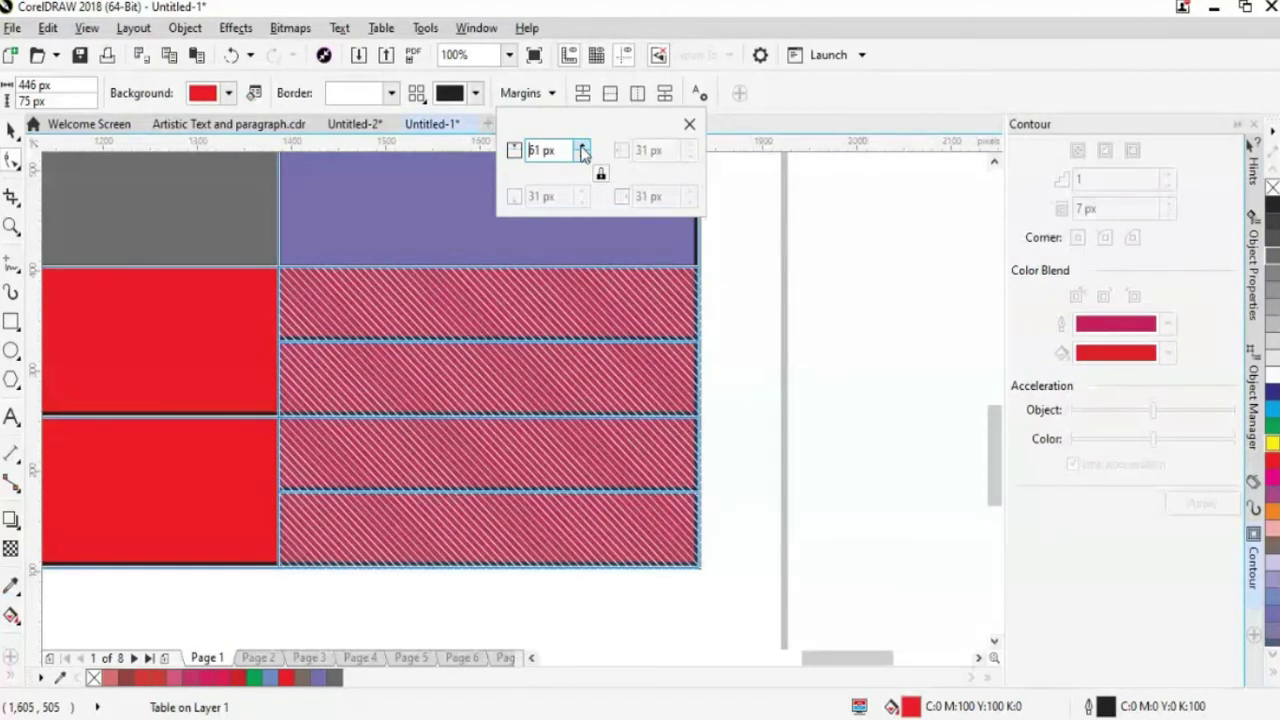
click(582, 147)
click(582, 147)
click(582, 147)
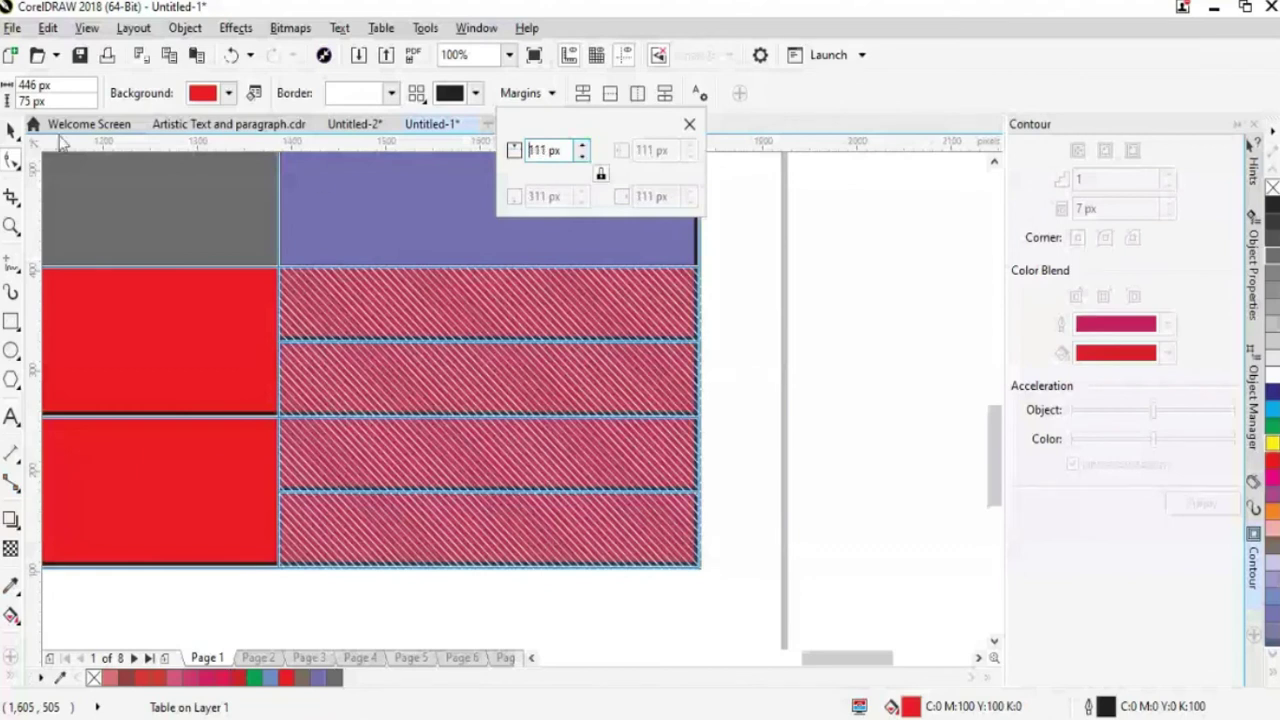
click(749, 334)
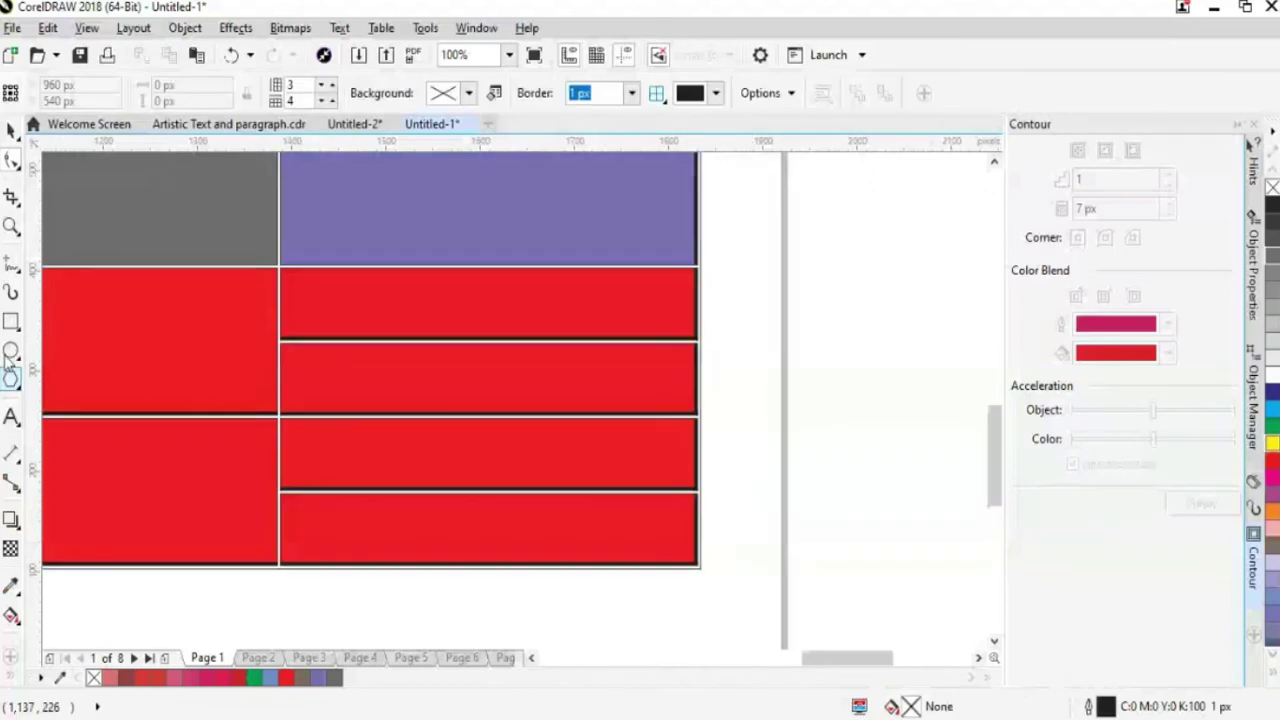
click(690, 614)
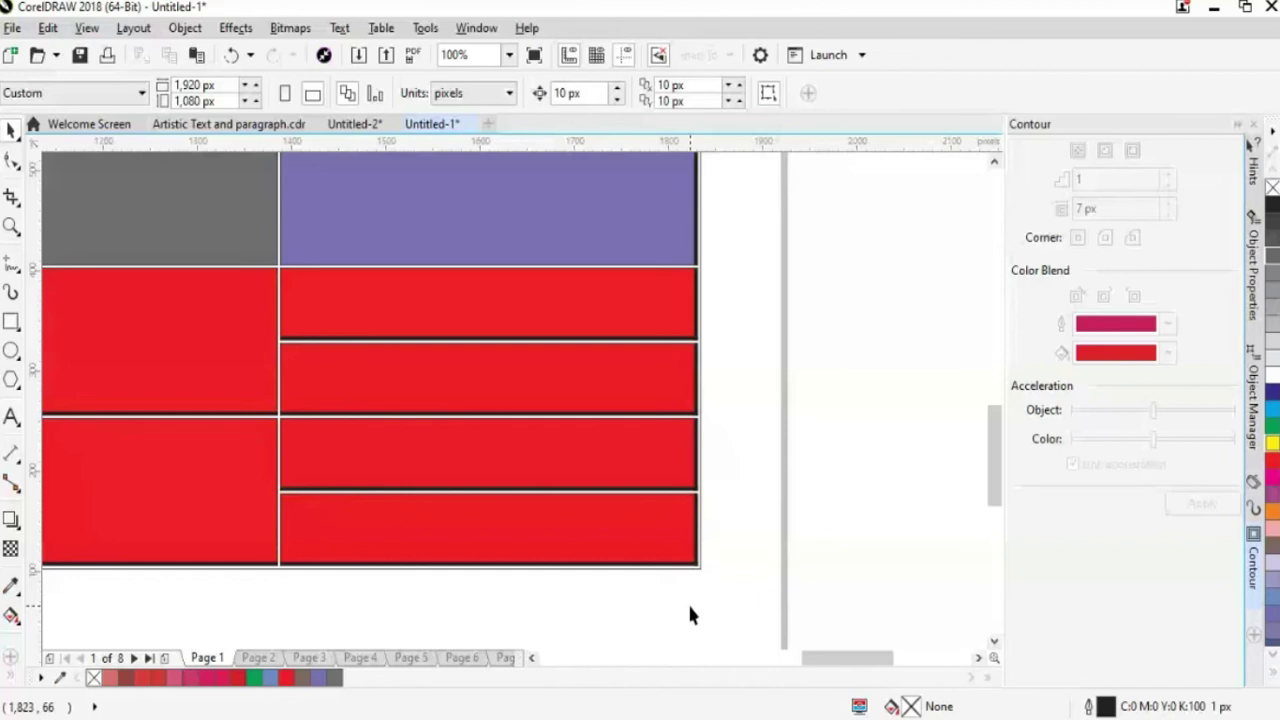
Examine the borders and dividing lines of the split red cells up close, along with the table as a whole.
scroll(690, 614, up, 3)
drag(994, 489, 993, 478)
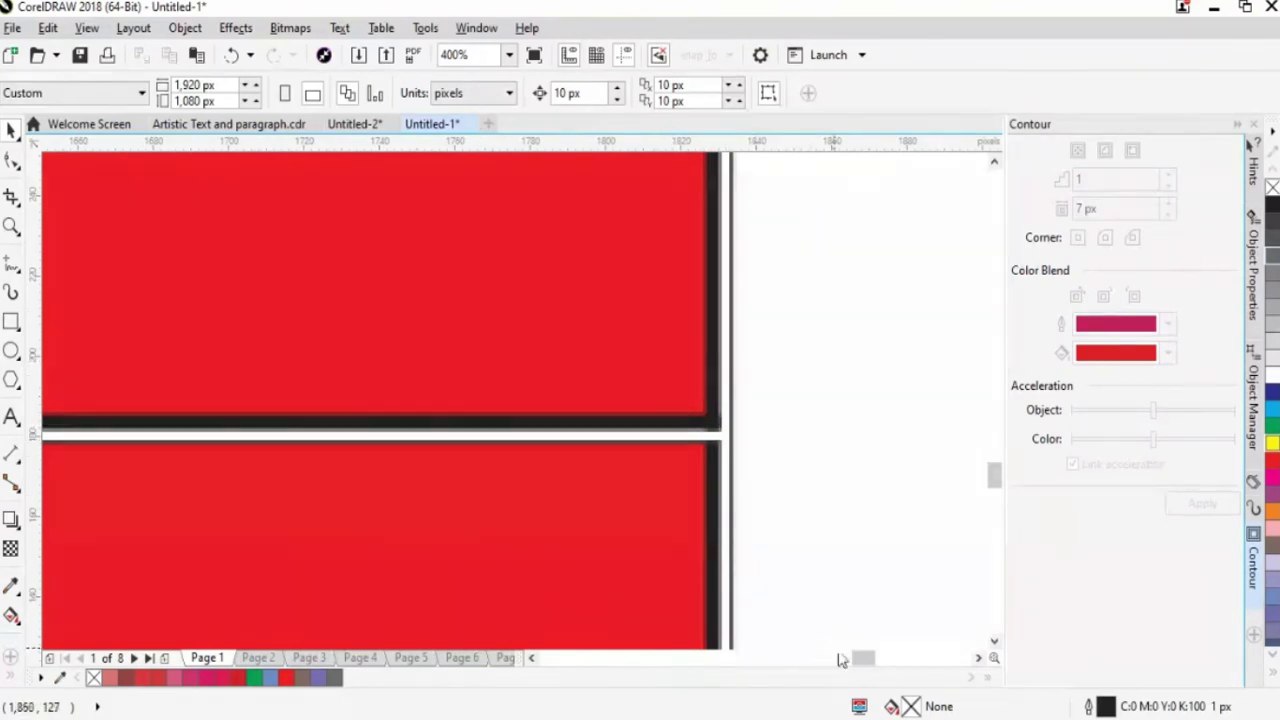
mouse_move(864, 660)
mouse_down()
mouse_move(852, 662)
mouse_move(863, 663)
mouse_up()
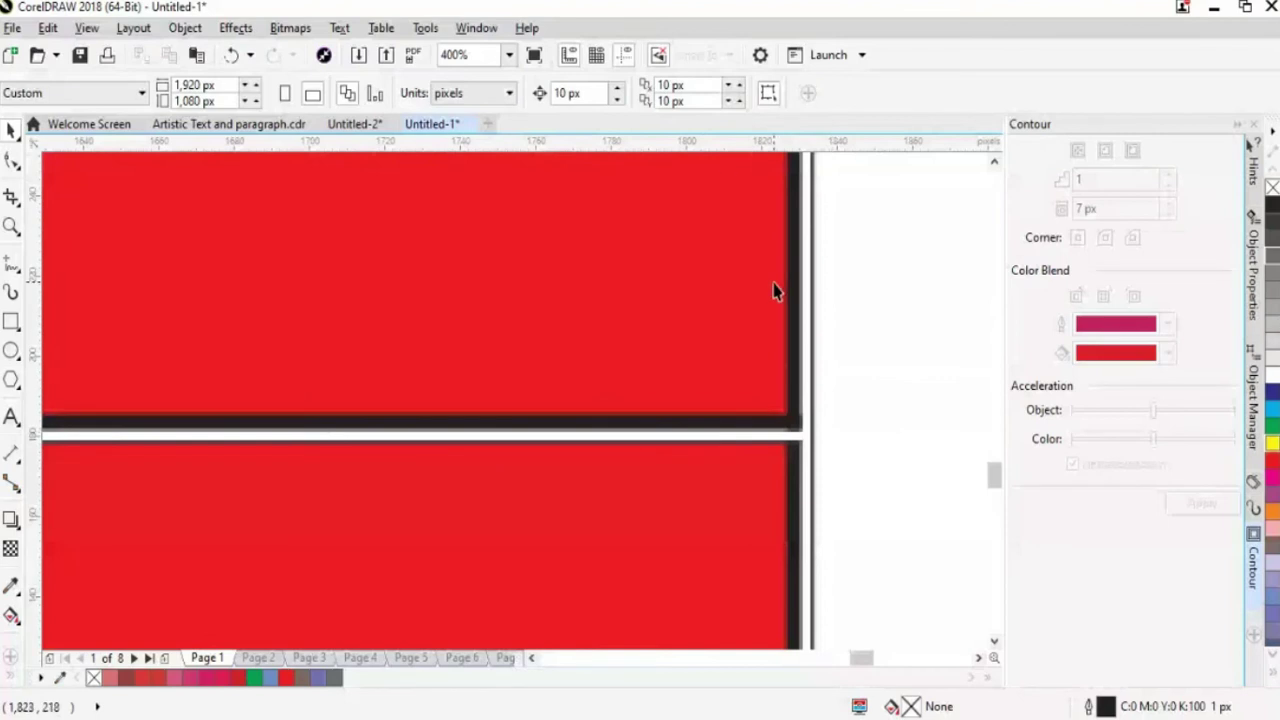
scroll(774, 289, down, 2)
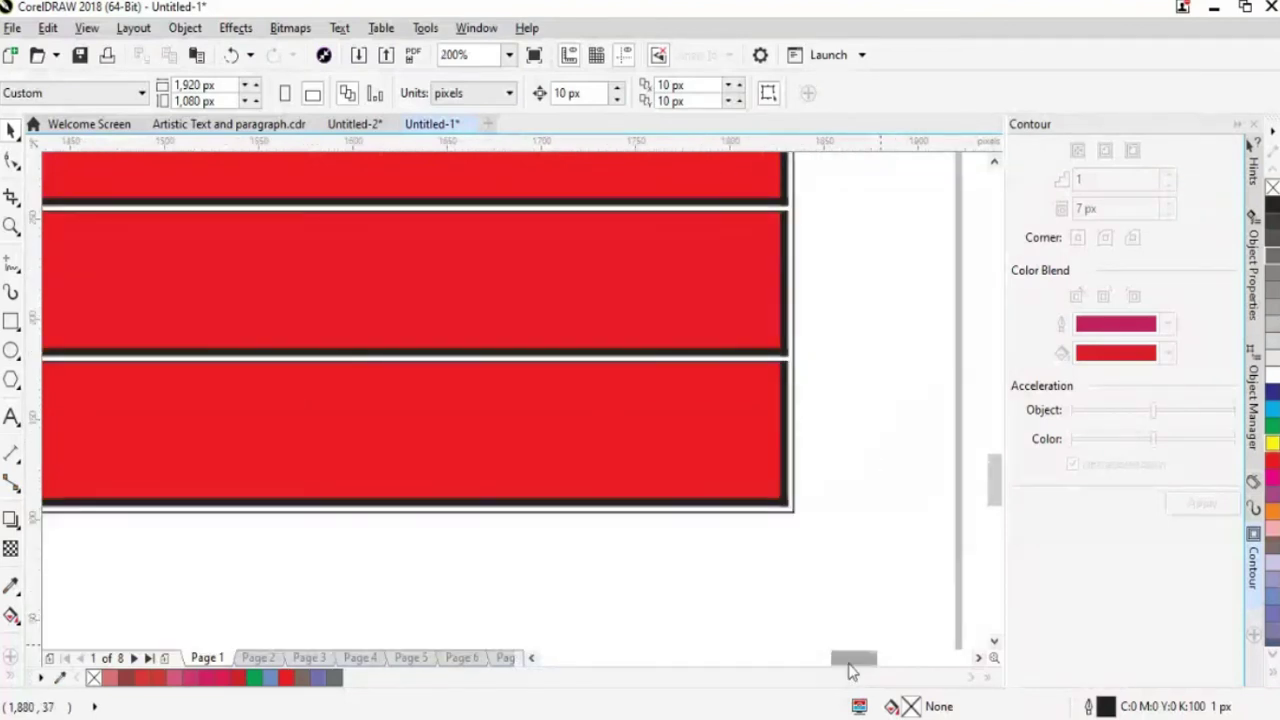
drag(851, 663, 838, 675)
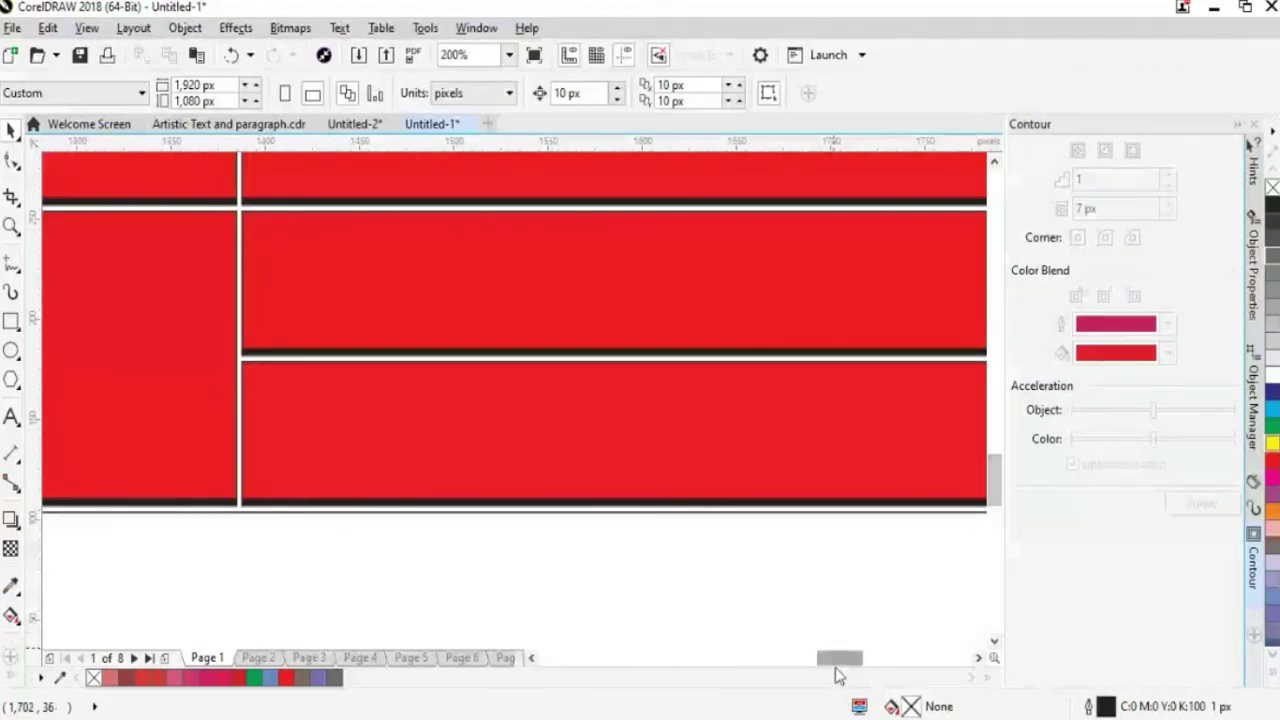
drag(838, 662, 847, 662)
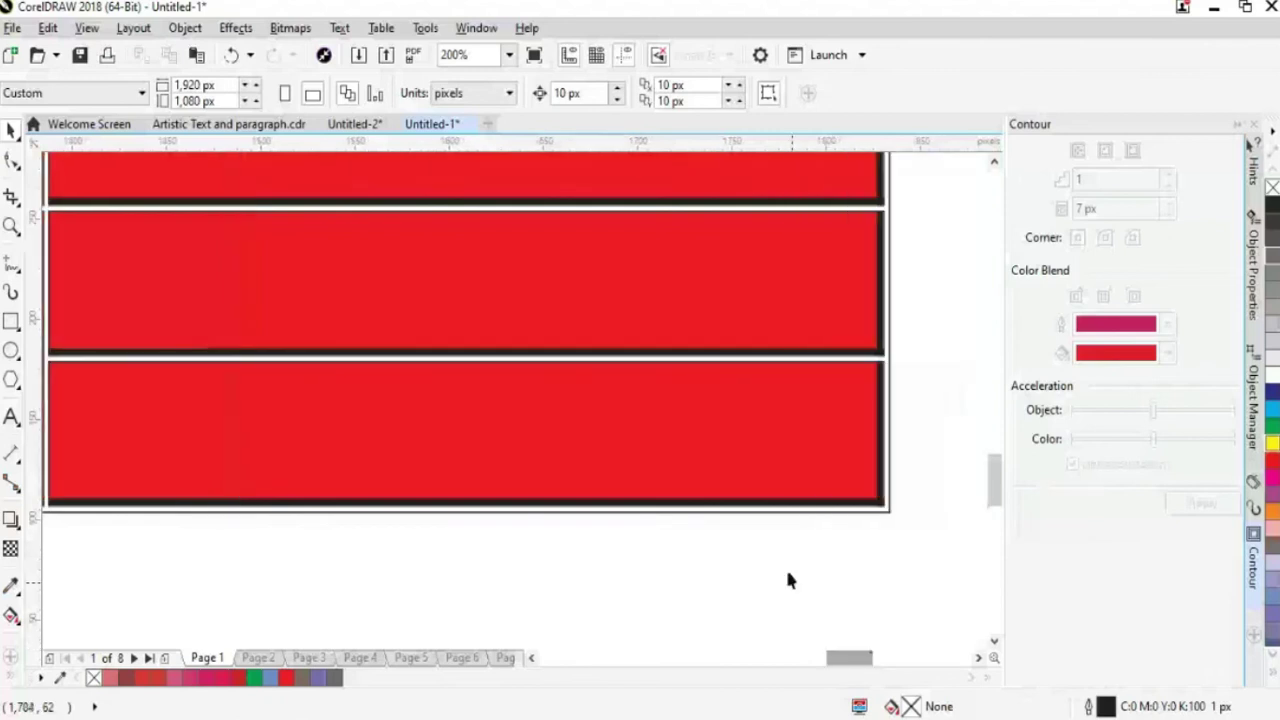
scroll(874, 357, up, 1)
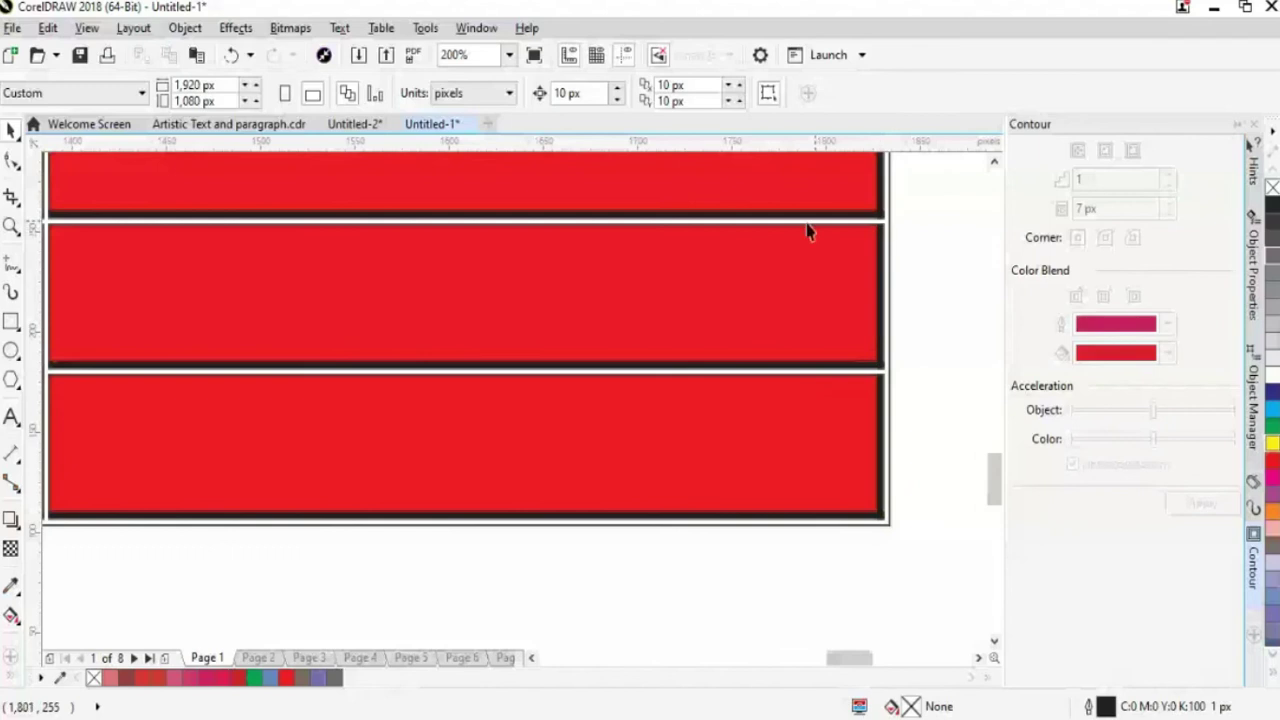
drag(848, 670, 836, 670)
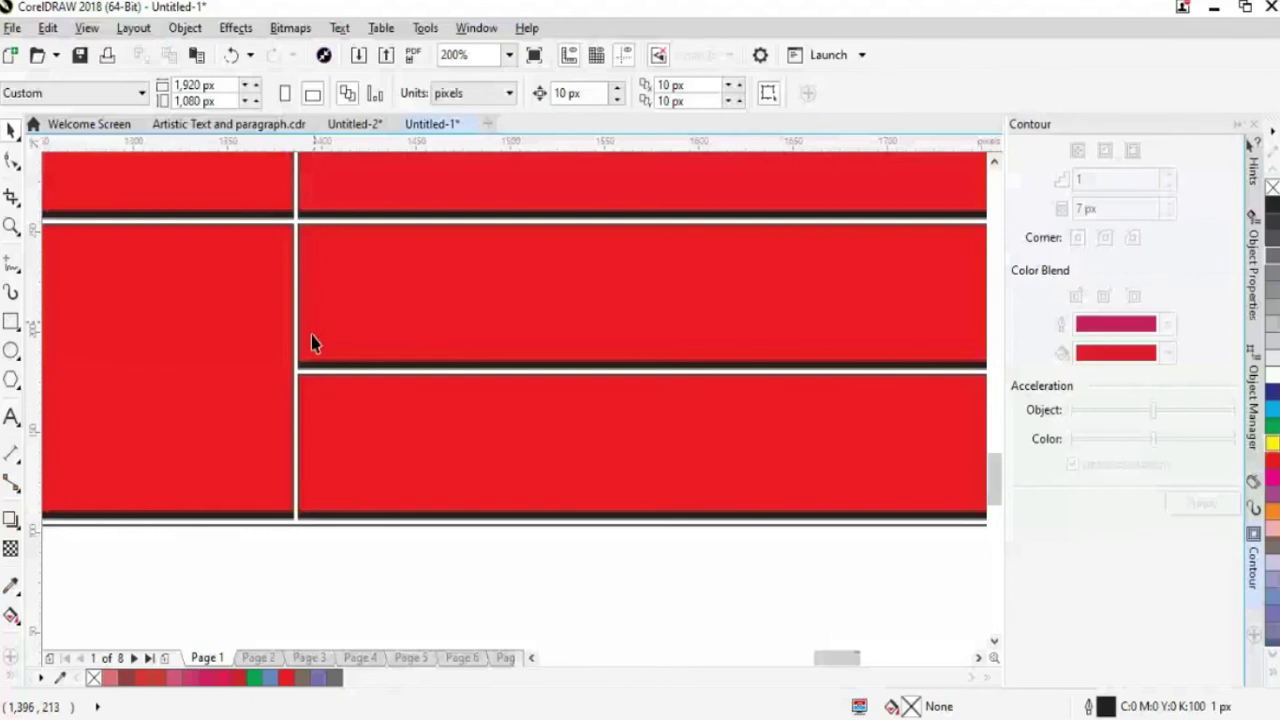
scroll(572, 455, up, 3)
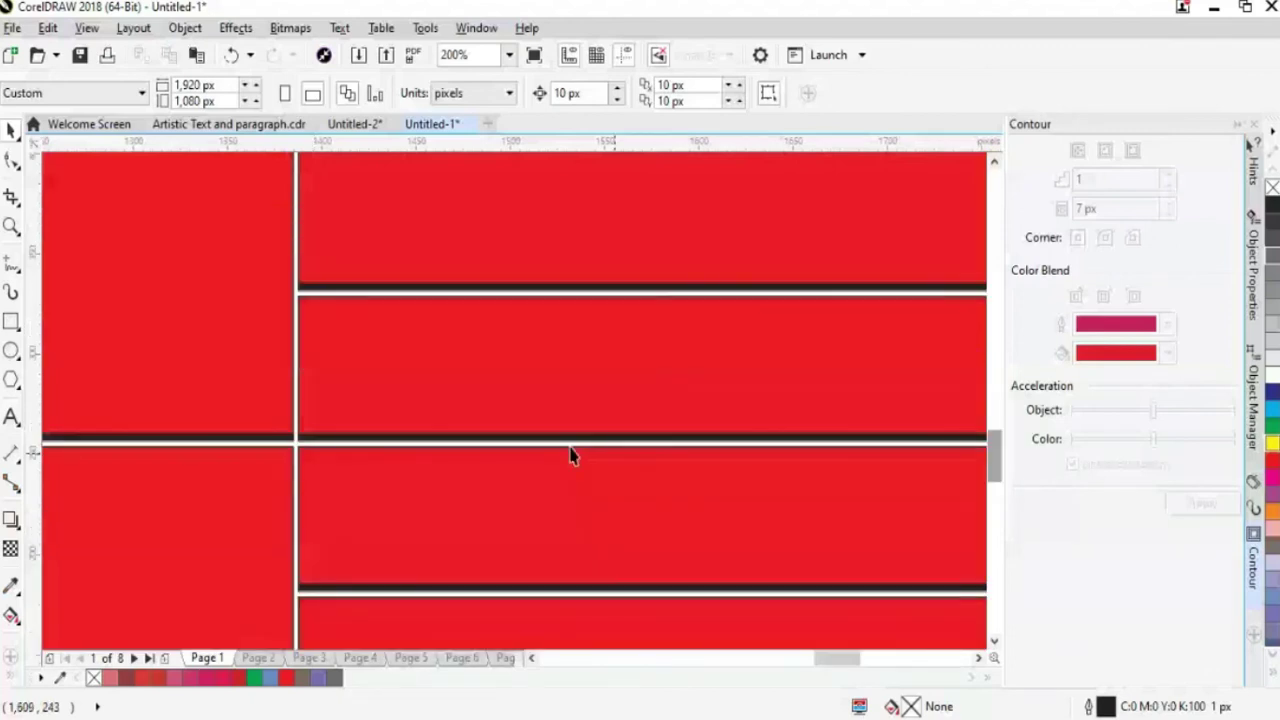
scroll(375, 478, up, 2)
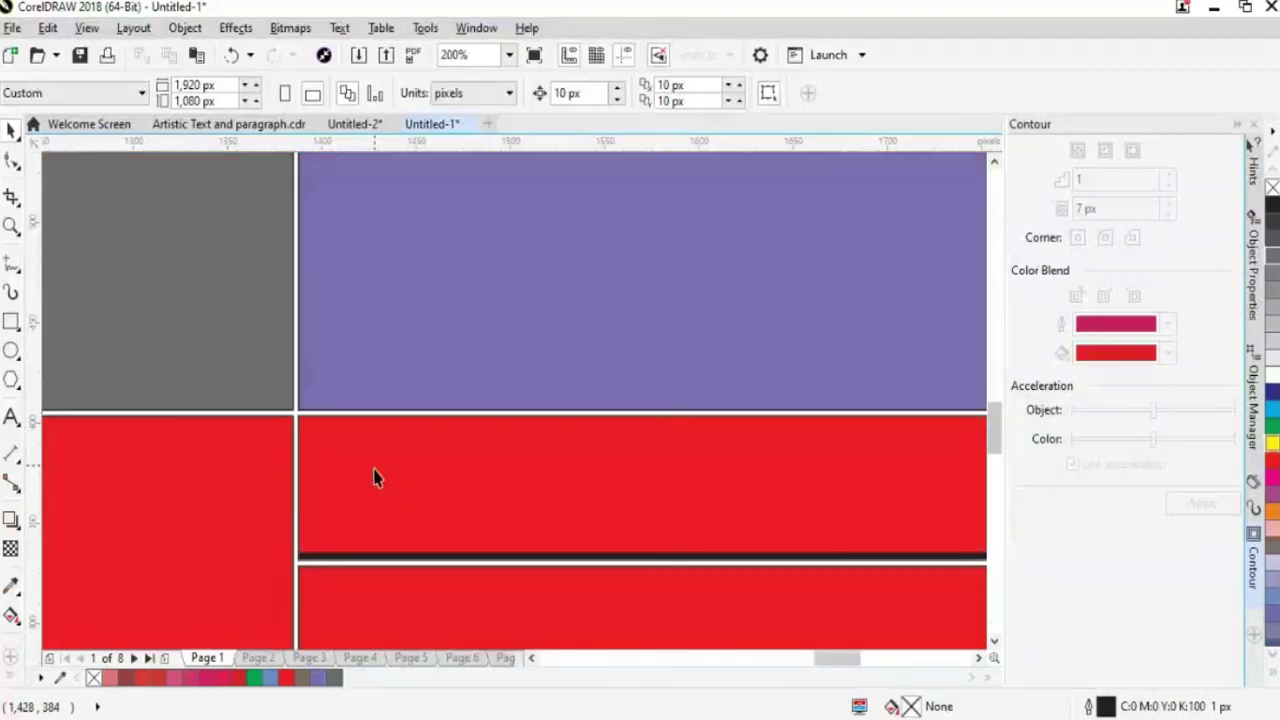
scroll(768, 503, down, 3)
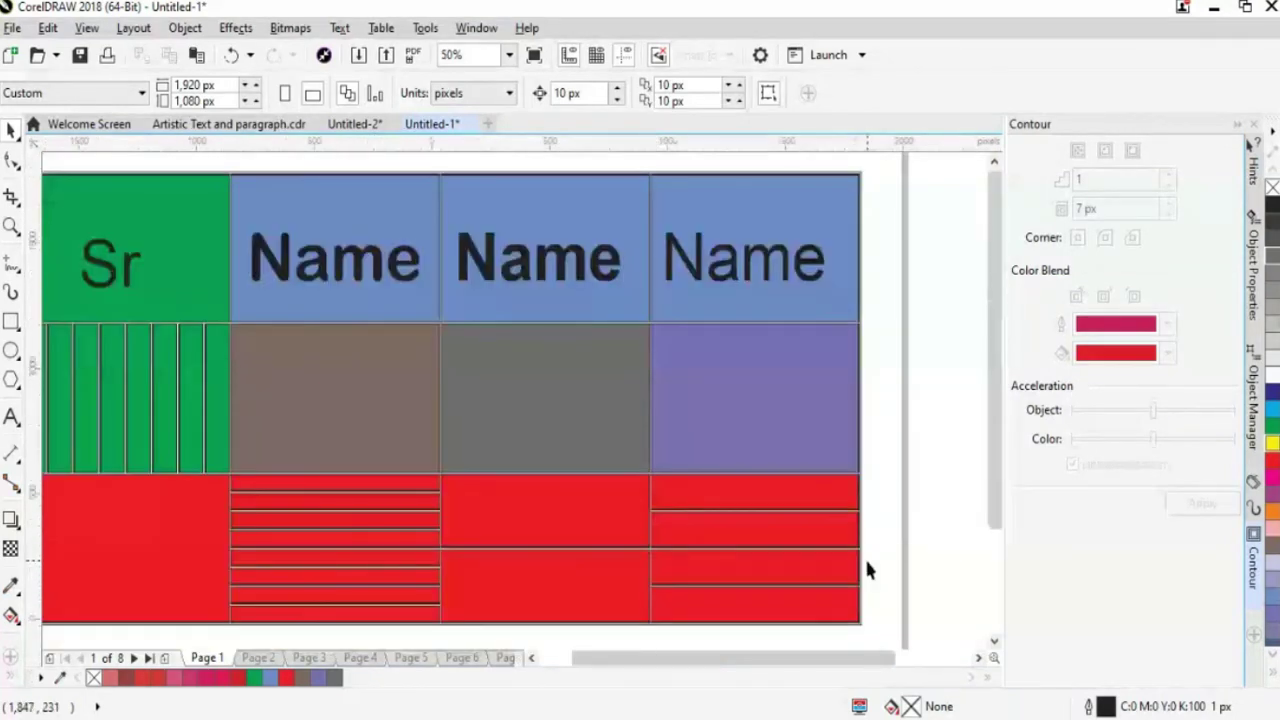
scroll(864, 556, down, 3)
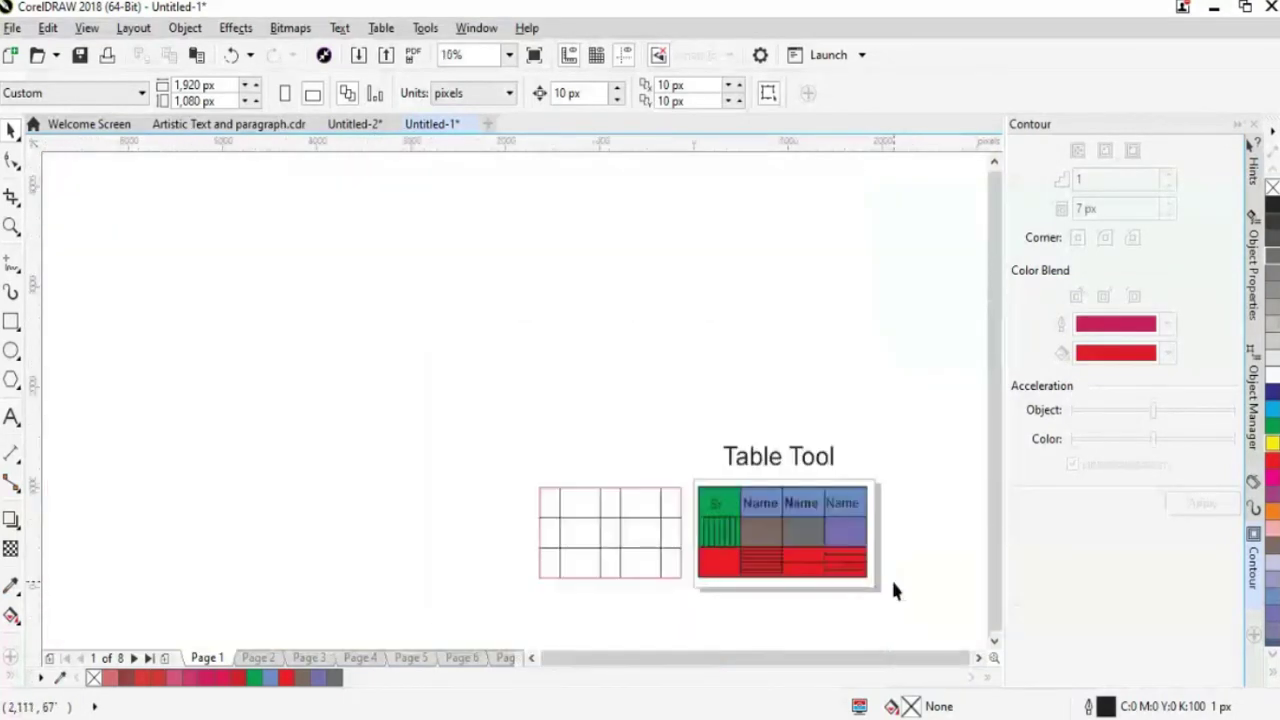
scroll(894, 608, down, 1)
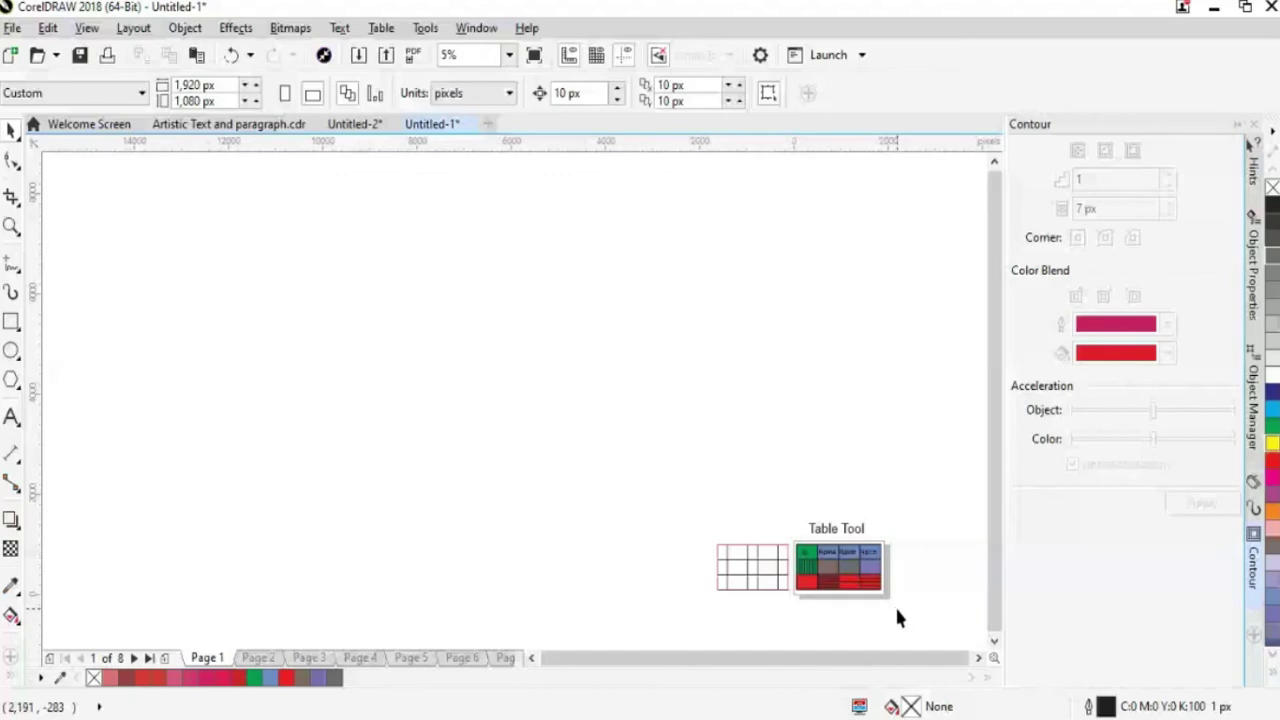
scroll(897, 618, up, 1)
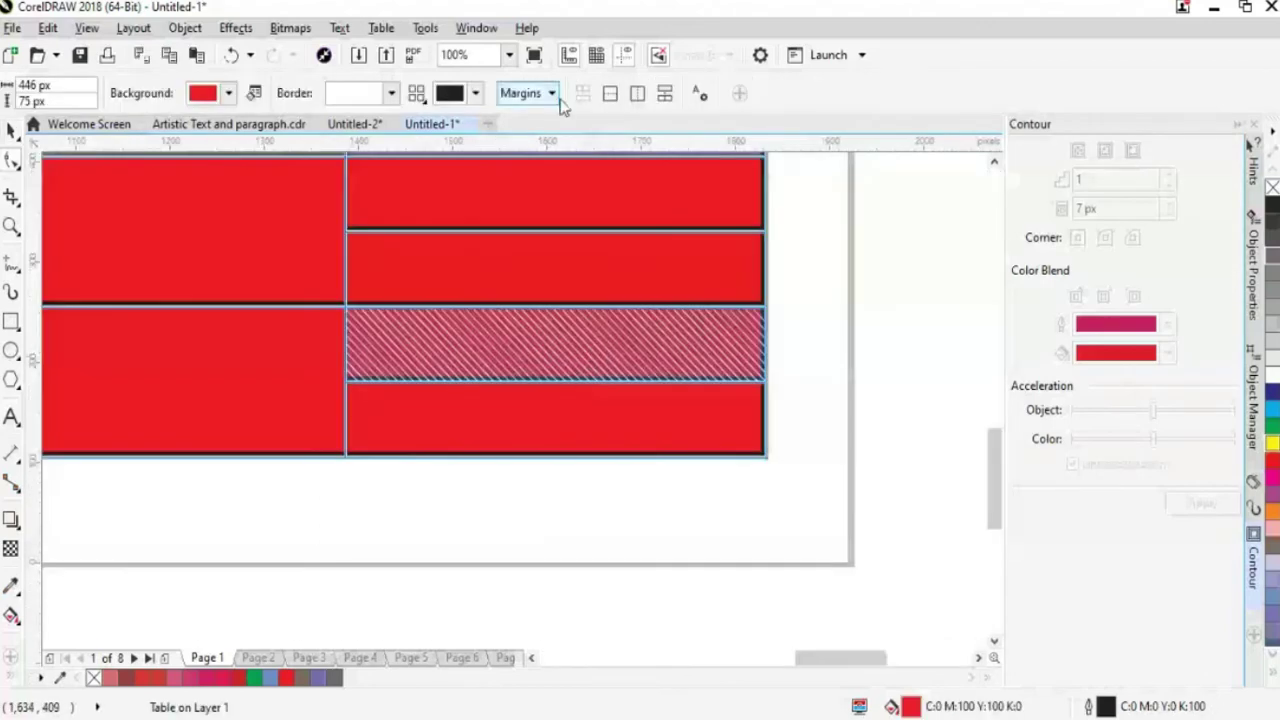
Set the linked margins of the third red sub-row under the third Name header to 283 px, and deselect the table.
click(553, 95)
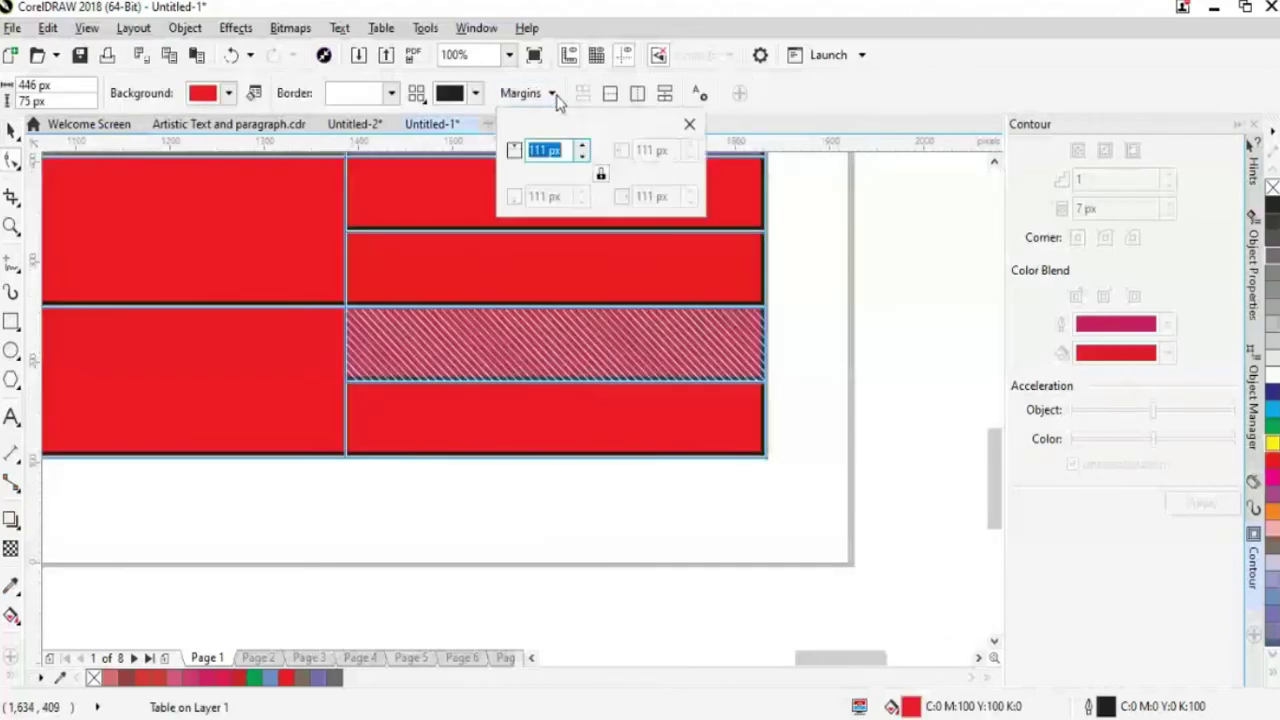
click(583, 145)
drag(584, 147, 585, 149)
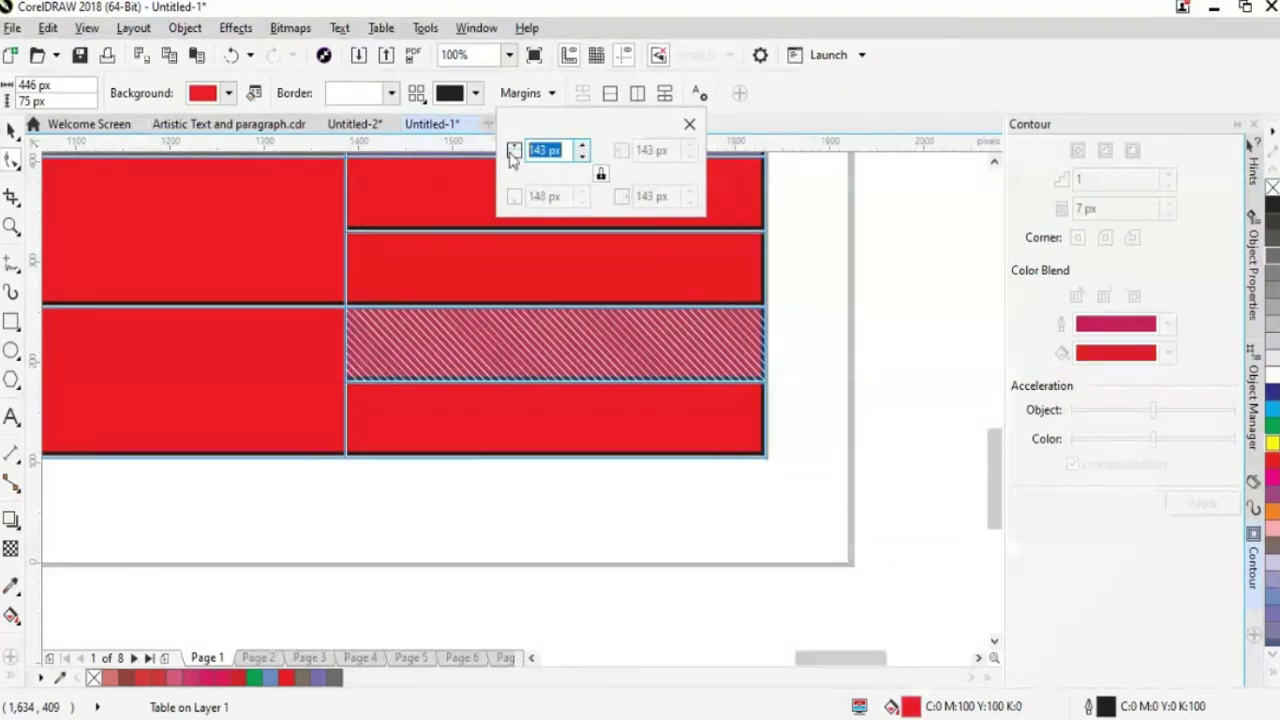
key(BackSpace)
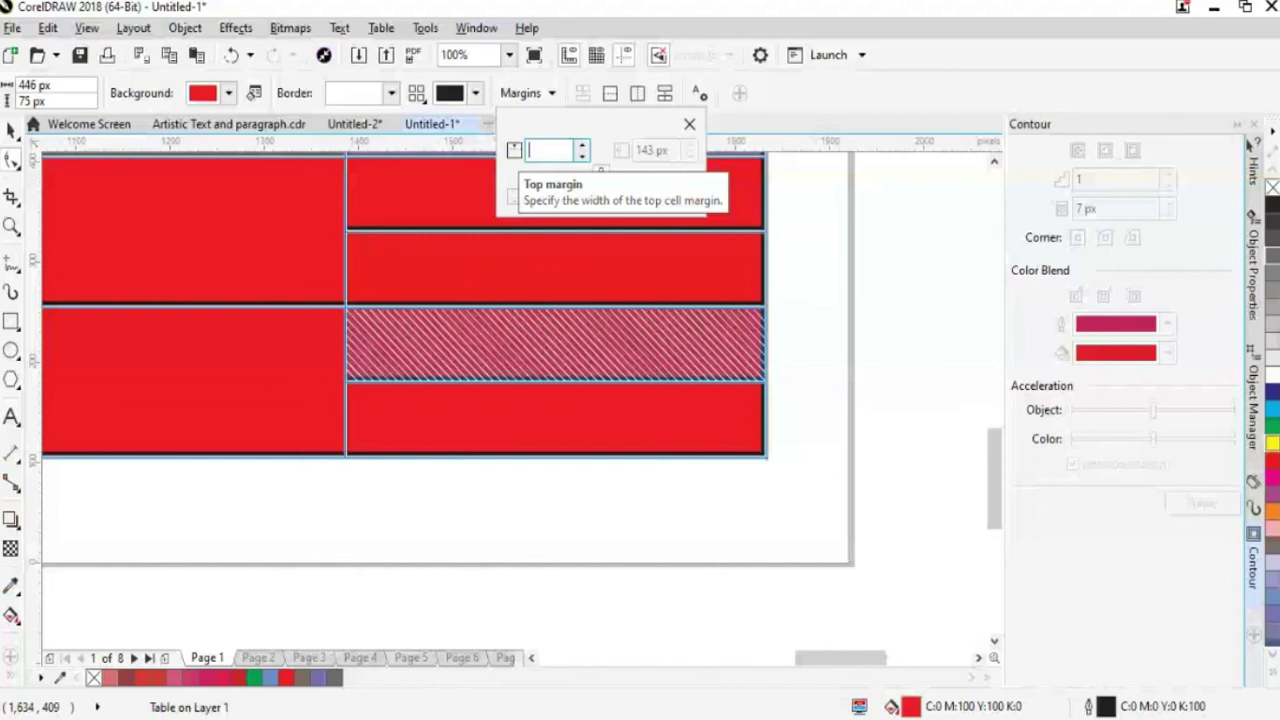
text(283)
key(Return)
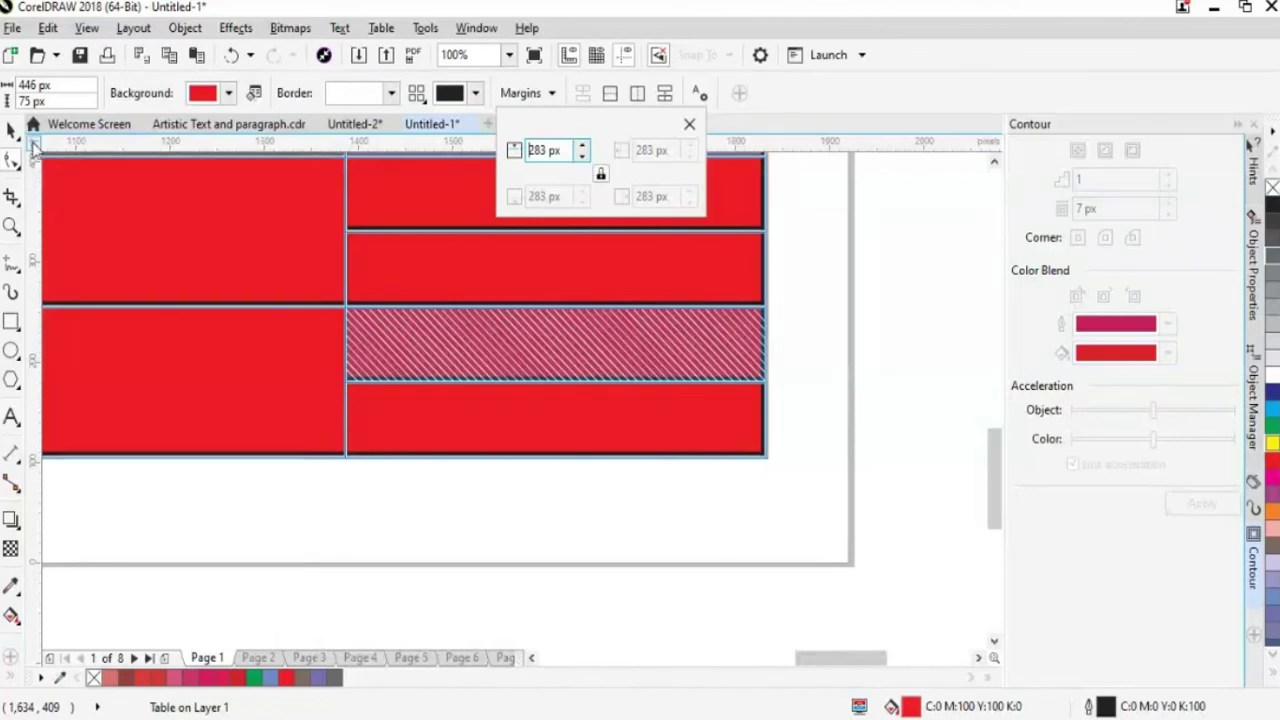
click(658, 540)
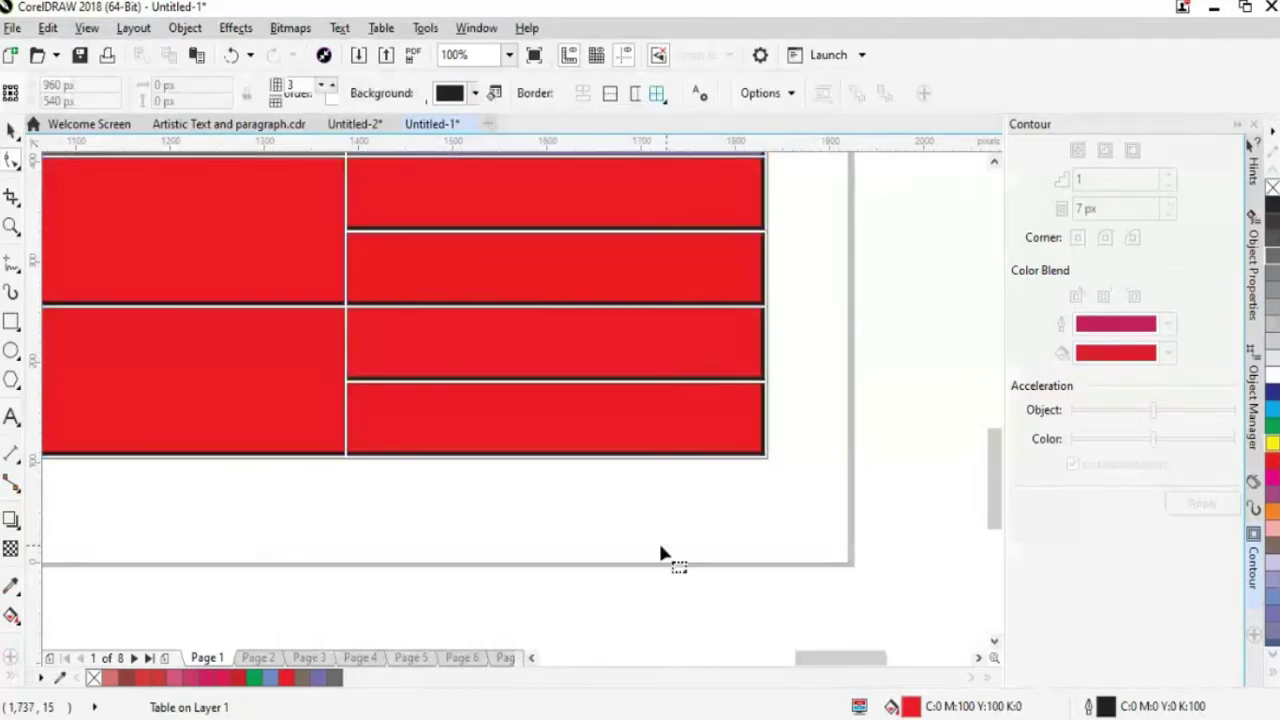
Select the table and examine its red bottom-row cells up close as well as the overall layout.
click(587, 428)
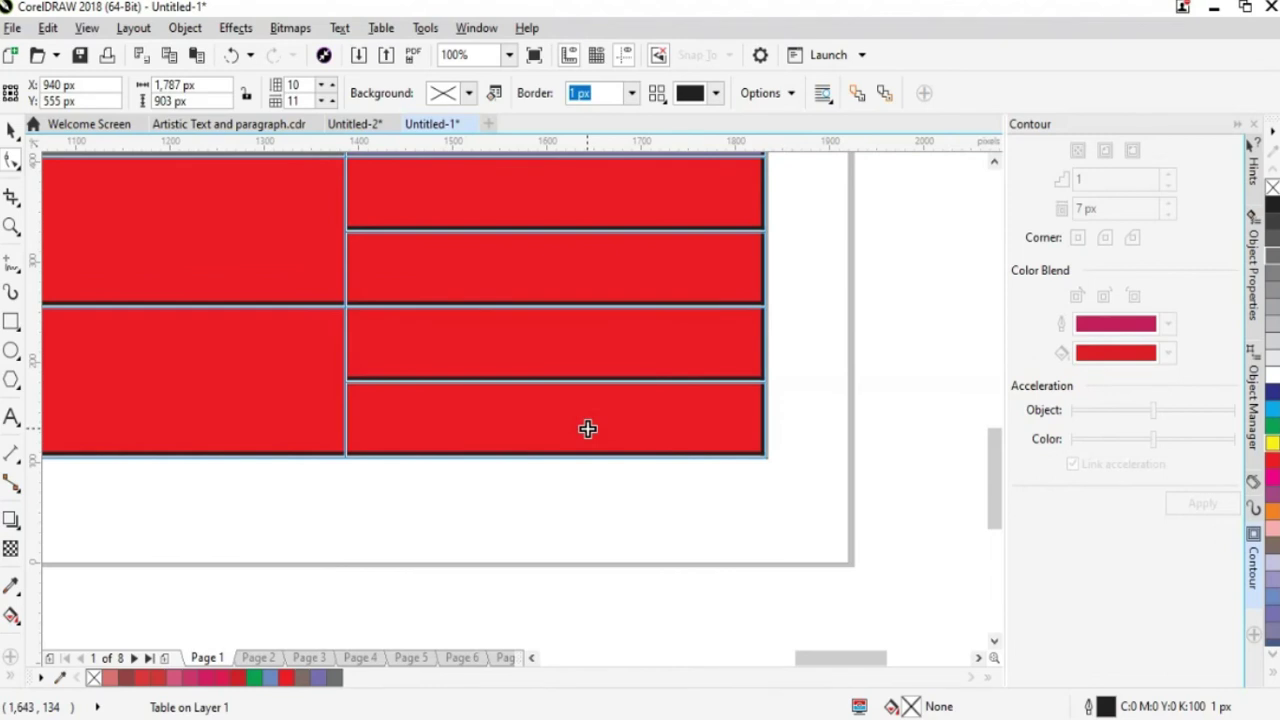
scroll(587, 428, up, 2)
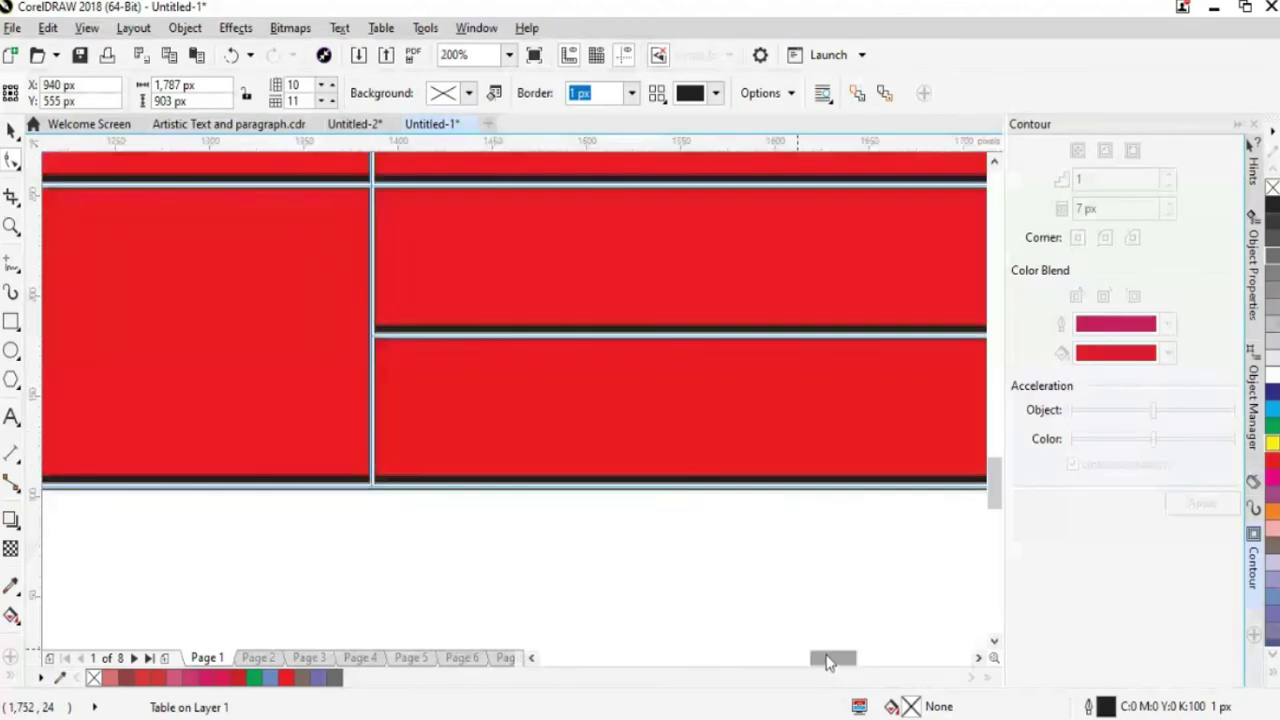
scroll(826, 662, down, 3)
scroll(817, 659, up, 1)
drag(1000, 523, 993, 478)
scroll(981, 506, down, 1)
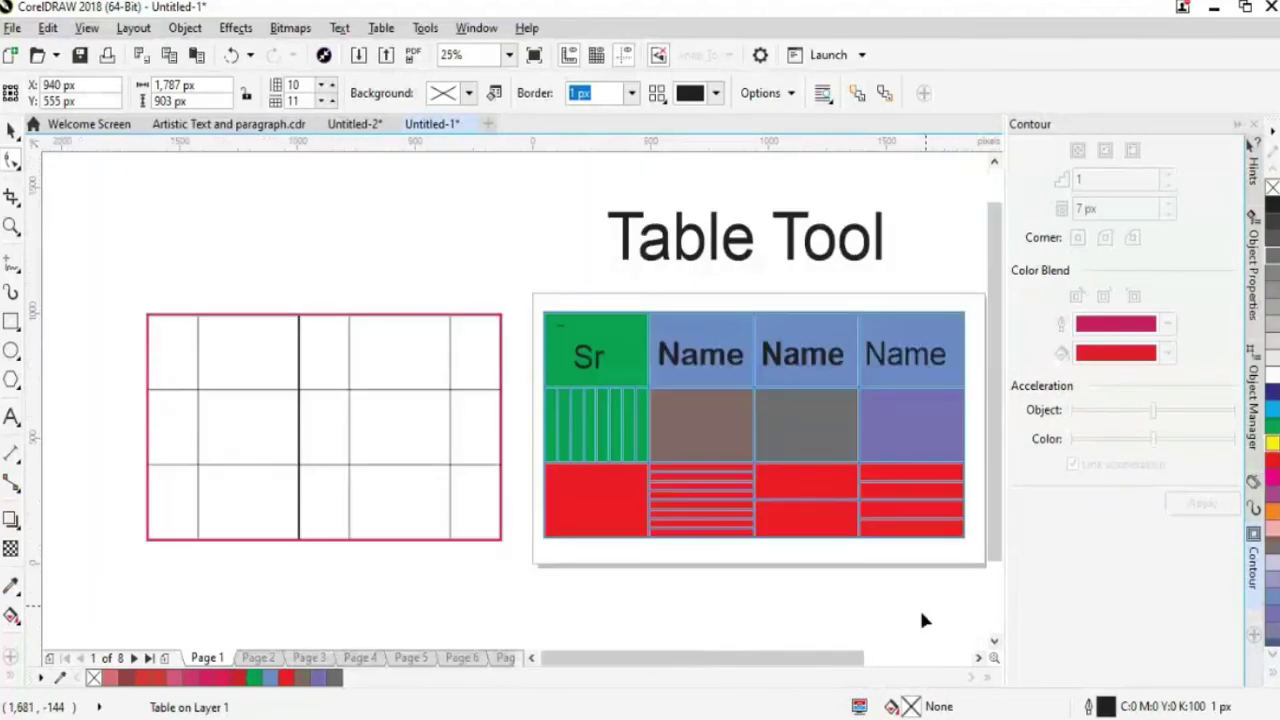
scroll(919, 607, right, 2)
scroll(866, 466, up, 1)
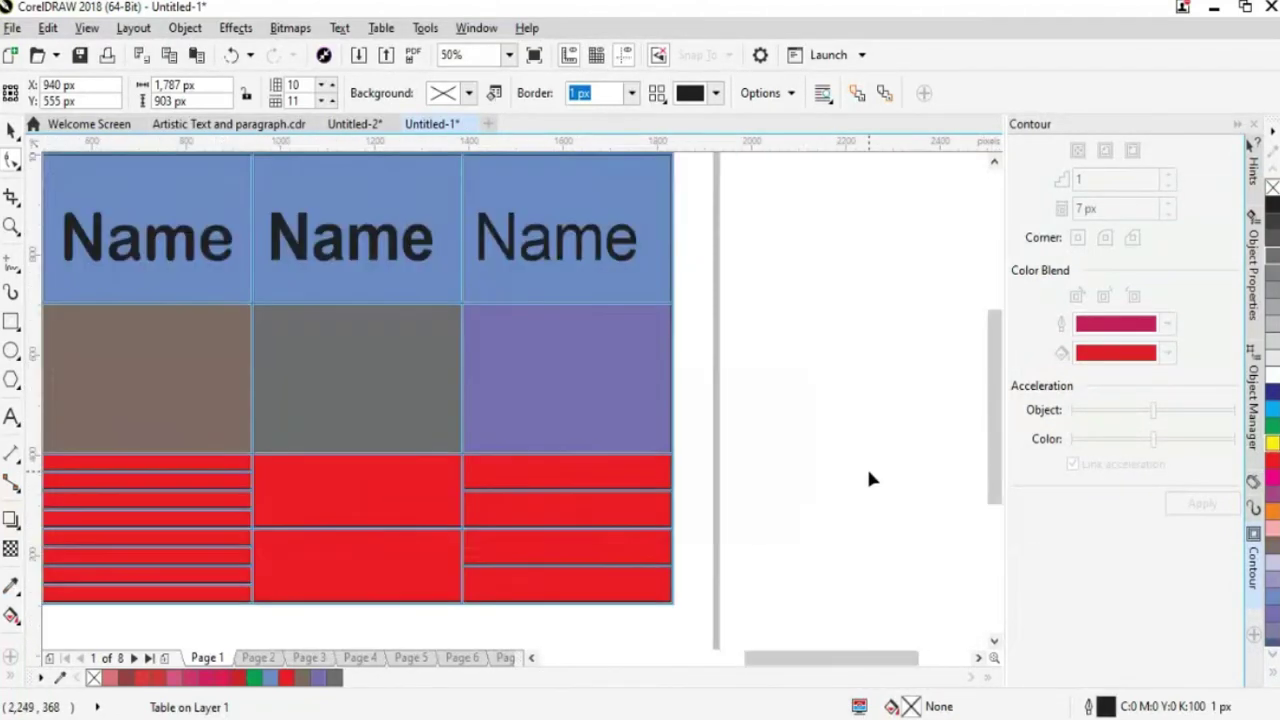
Select the whole coloured table as an object and break it apart.
click(562, 356)
key(space)
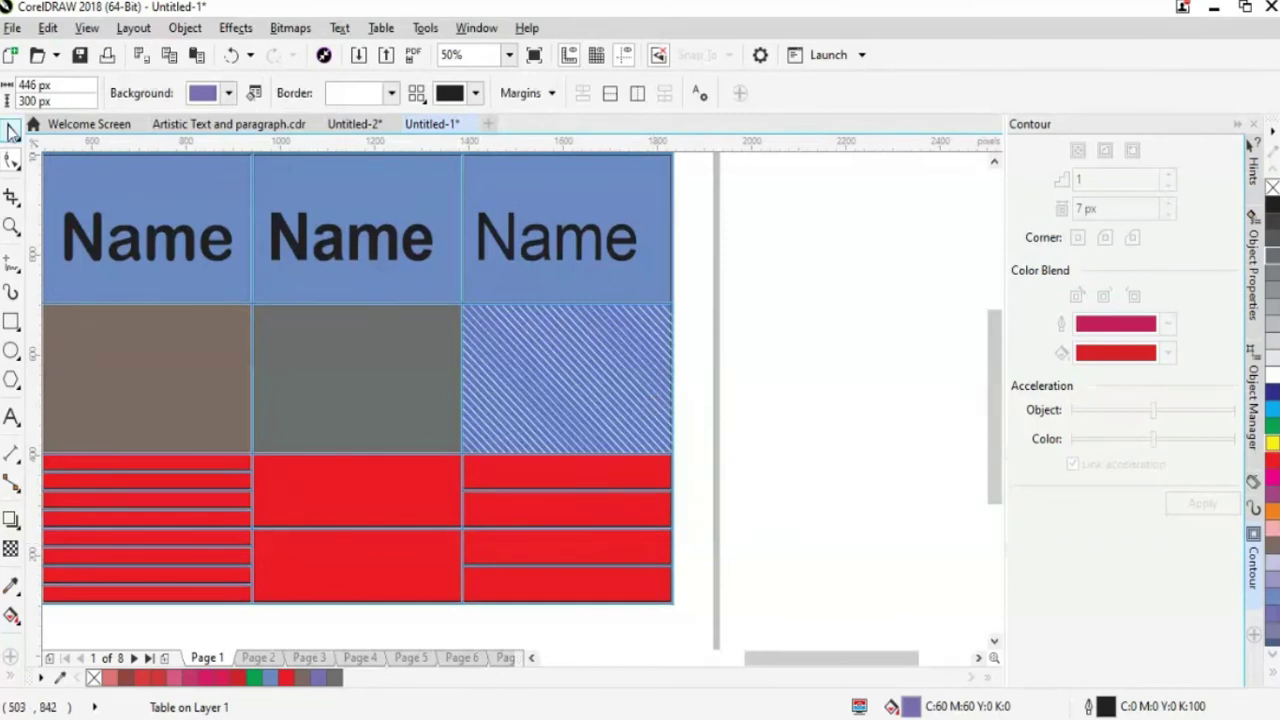
click(697, 400)
click(486, 386)
click(185, 28)
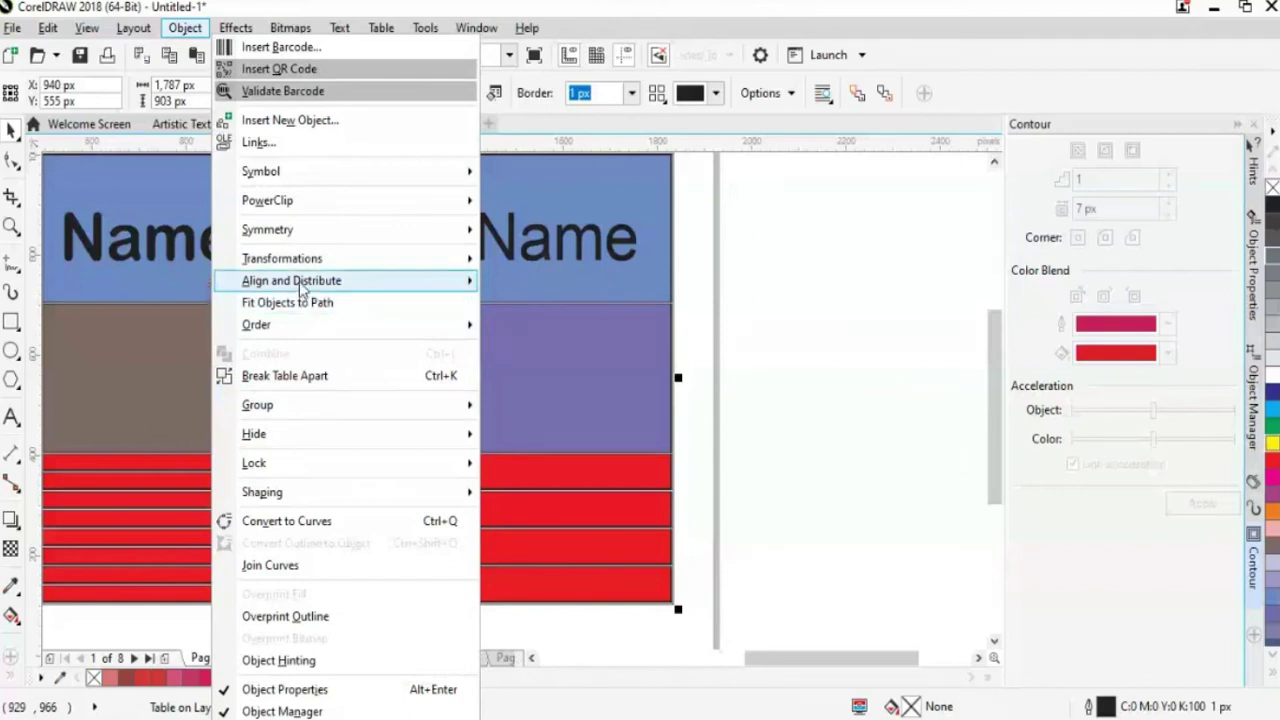
mouse_move(300, 287)
click(318, 377)
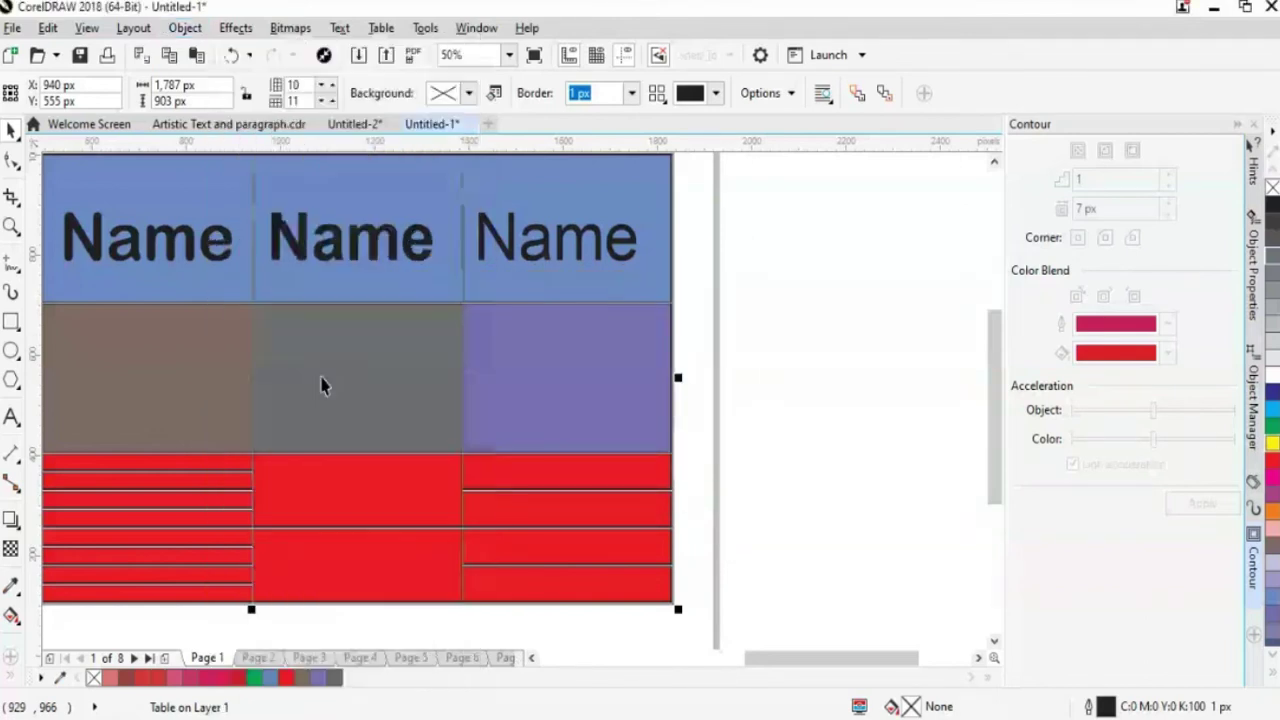
click(185, 28)
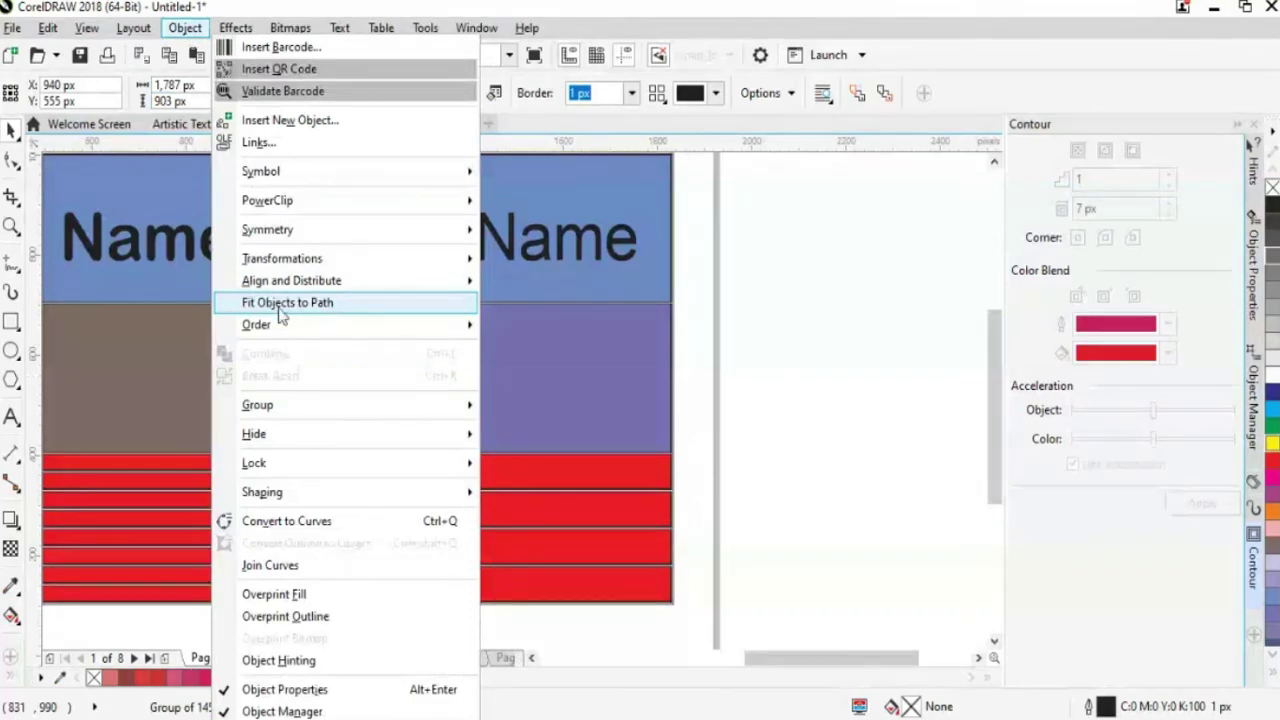
click(777, 434)
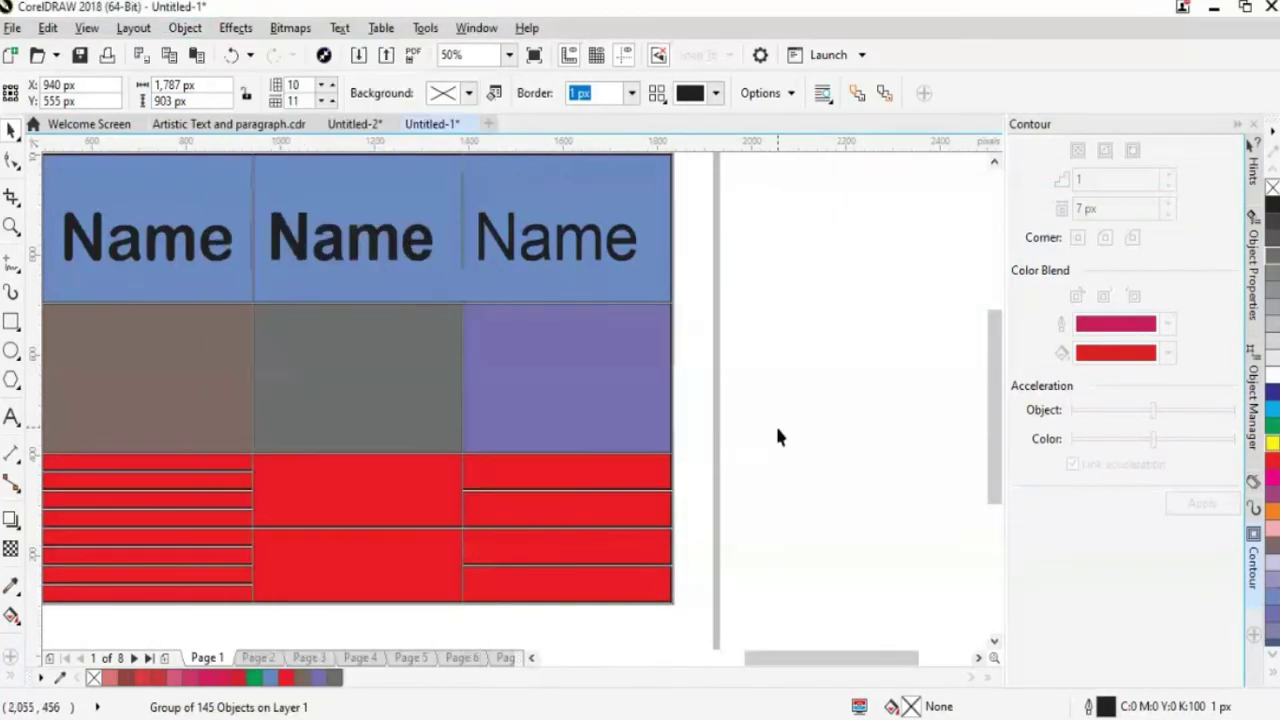
Try moving the broken-apart table group away from its place on the page.
click(240, 289)
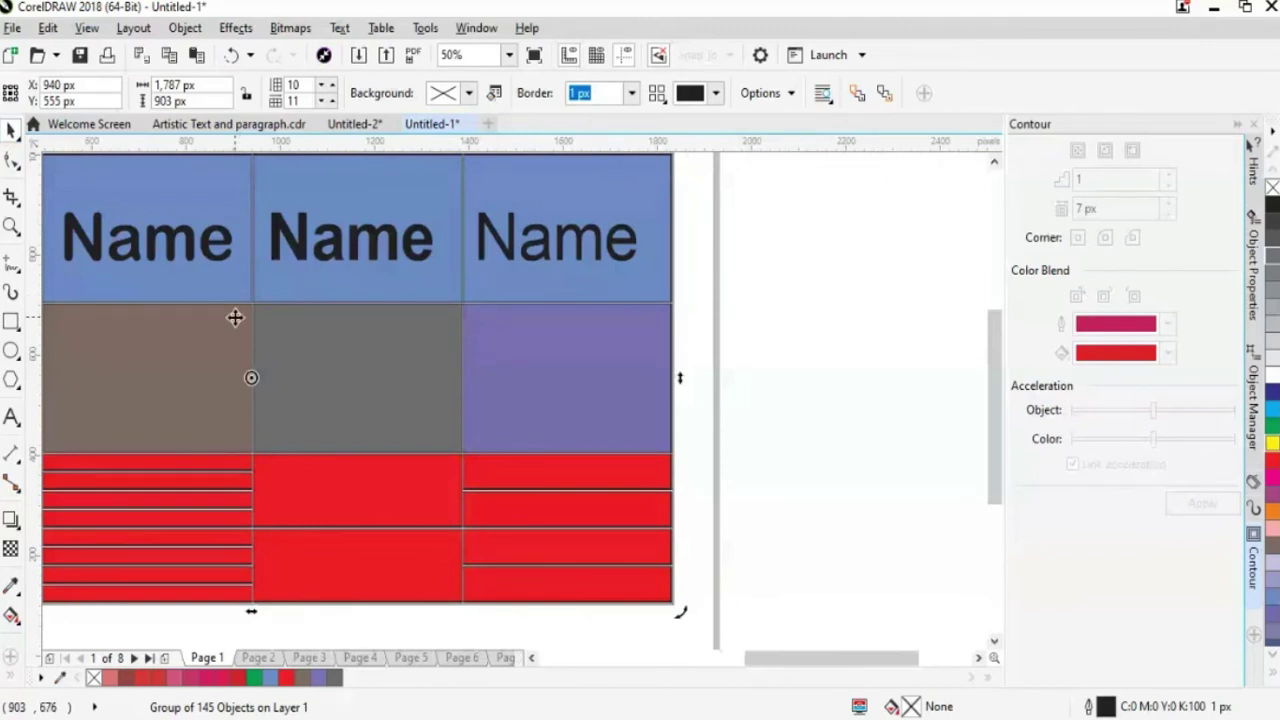
right_click(614, 305)
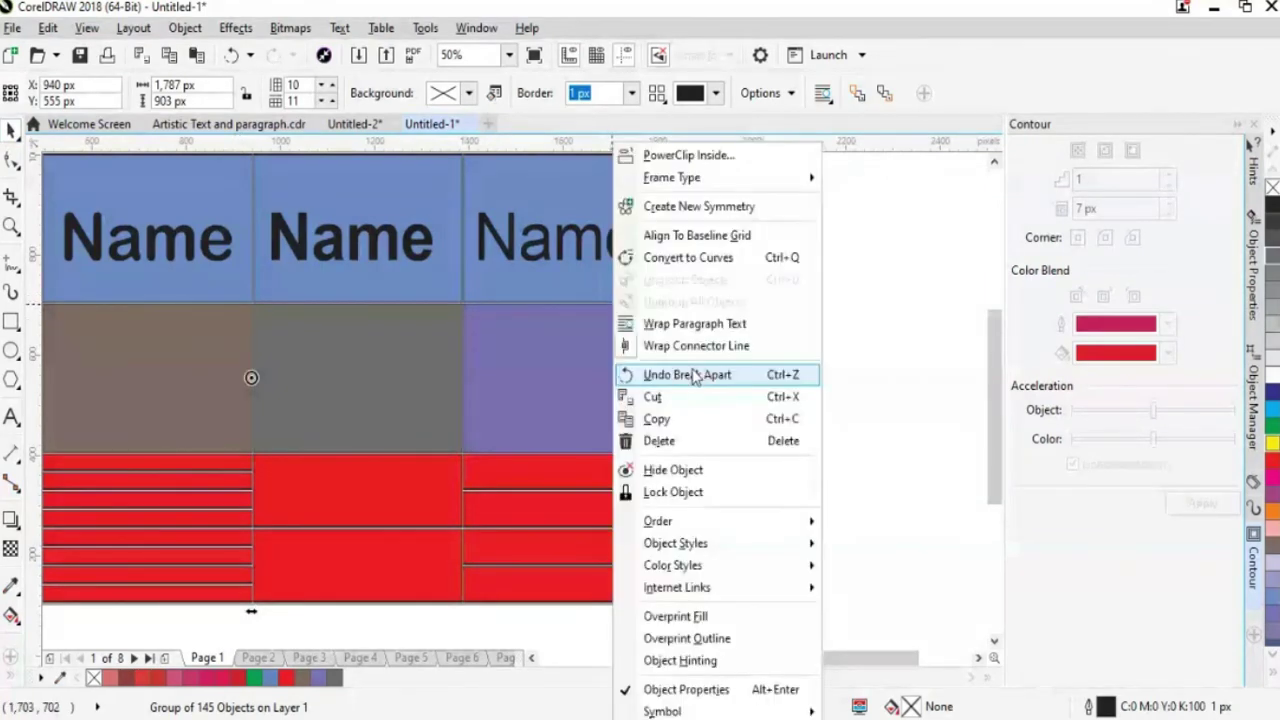
click(693, 377)
drag(589, 378, 690, 390)
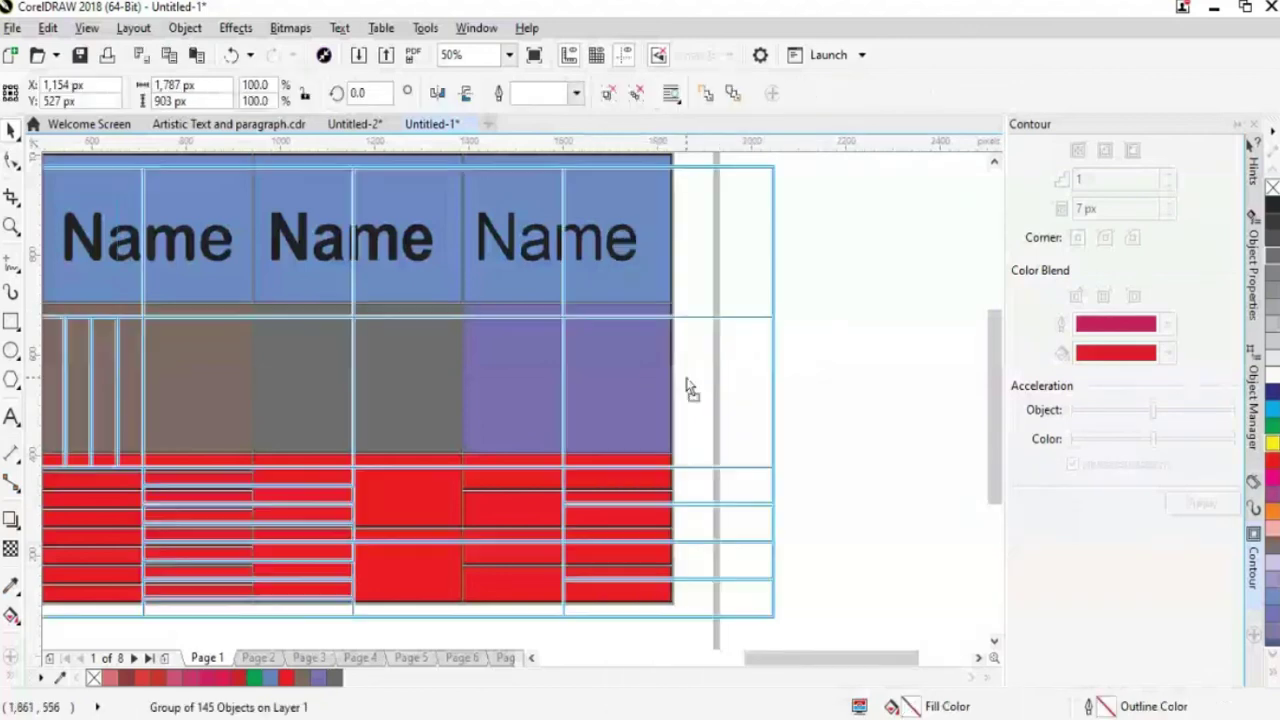
key(Escape)
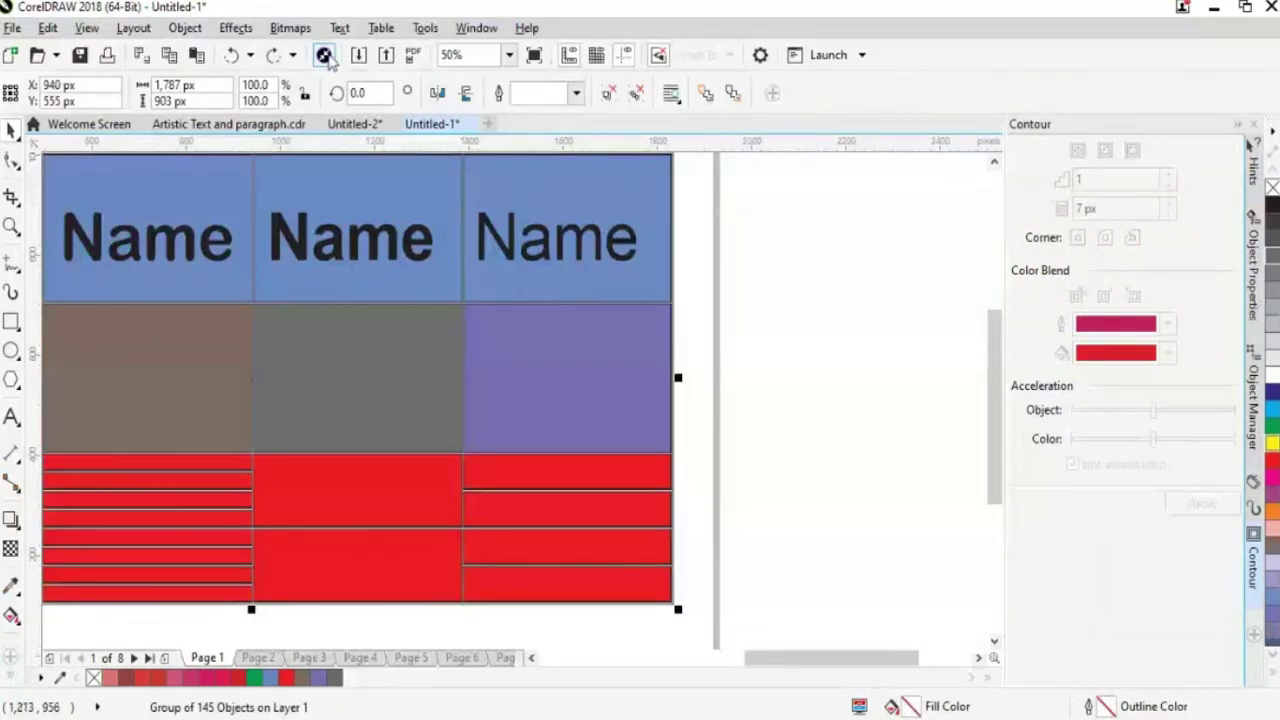
Ungroup the broken-apart table into individual objects and deselect them.
right_click(507, 313)
click(567, 303)
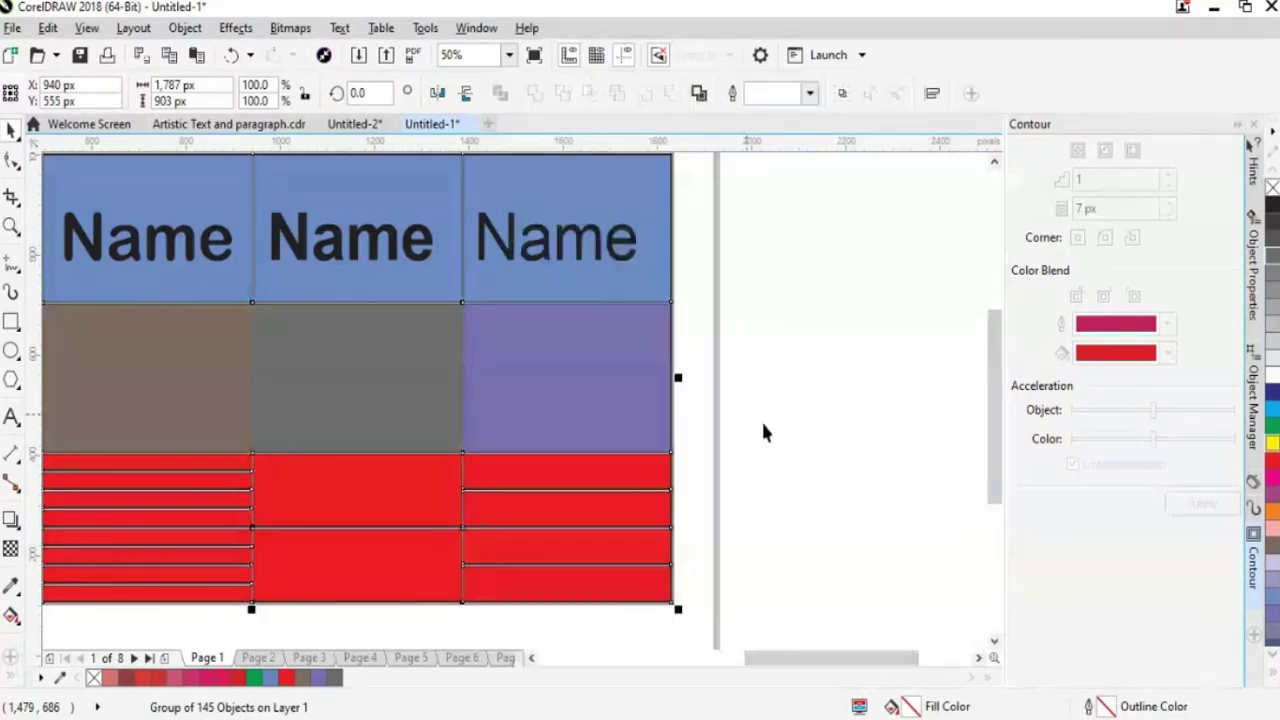
click(761, 419)
Try moving the table's loose border curve and the purple cell as separate objects.
click(694, 399)
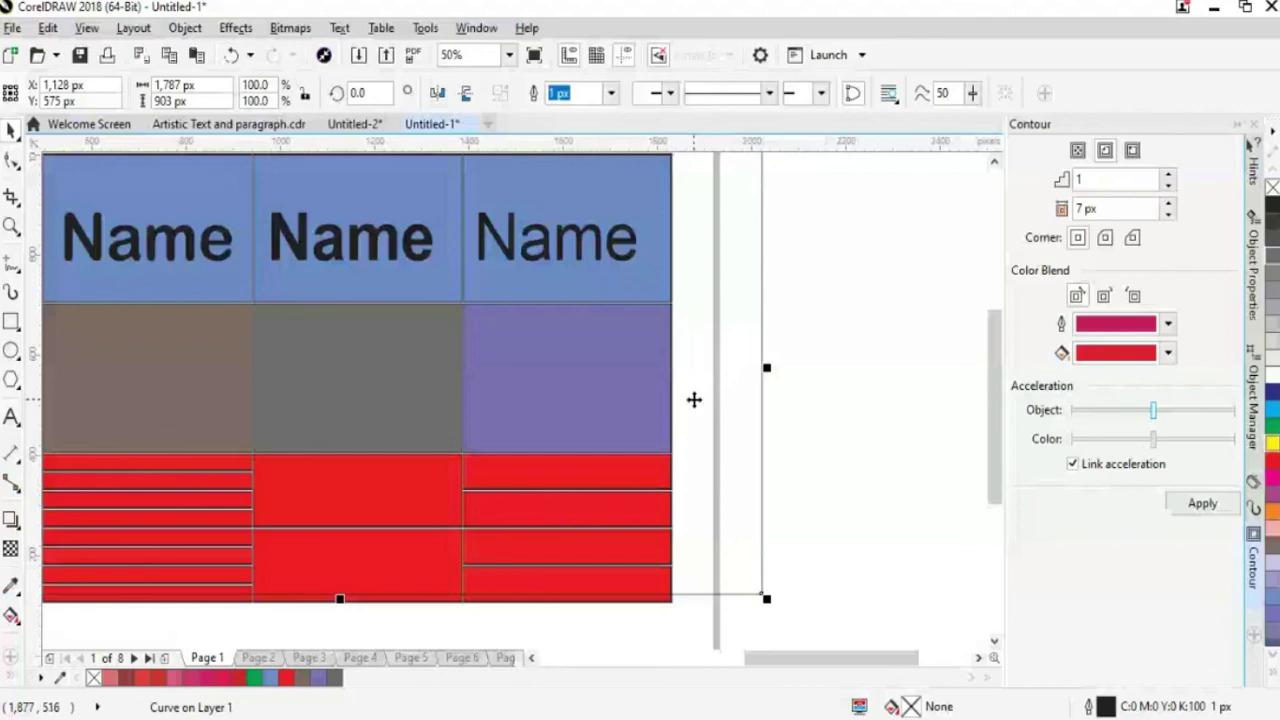
click(694, 399)
drag(563, 406, 637, 428)
click(750, 385)
Check the purple cell's nodes with the Shape tool and undo the ungrouping of the table pieces.
key(F10)
click(614, 371)
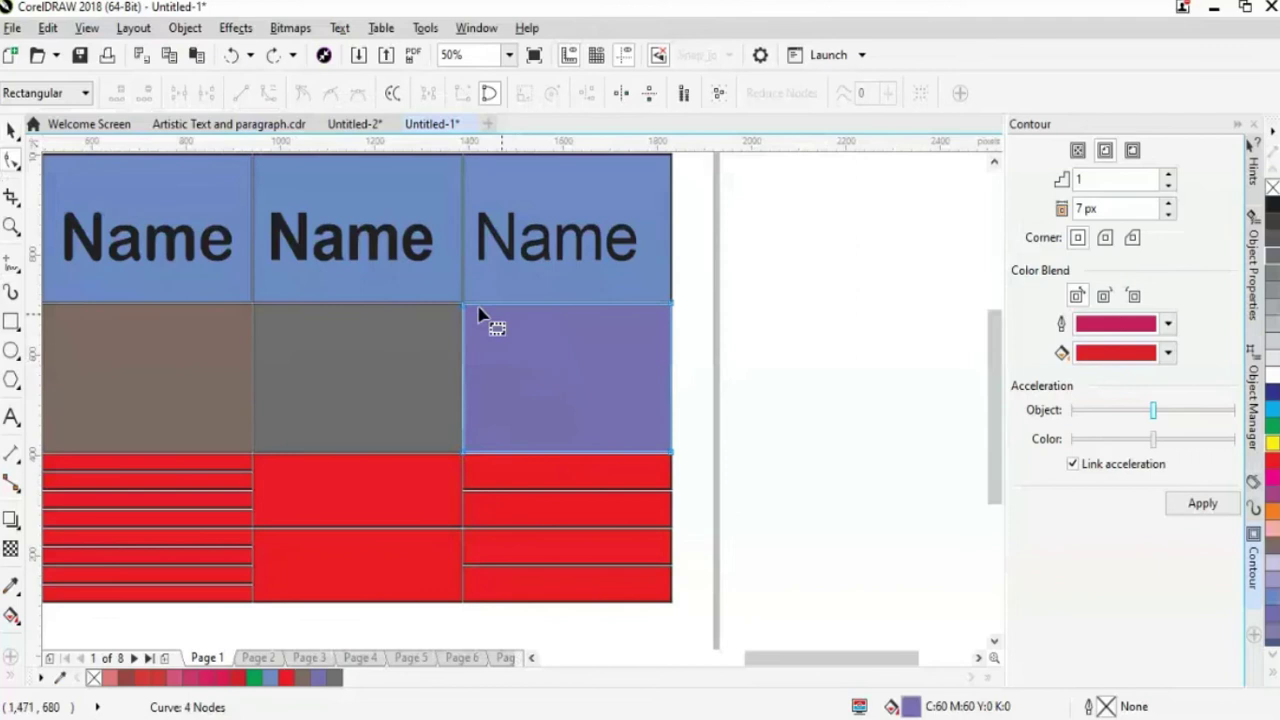
click(12, 130)
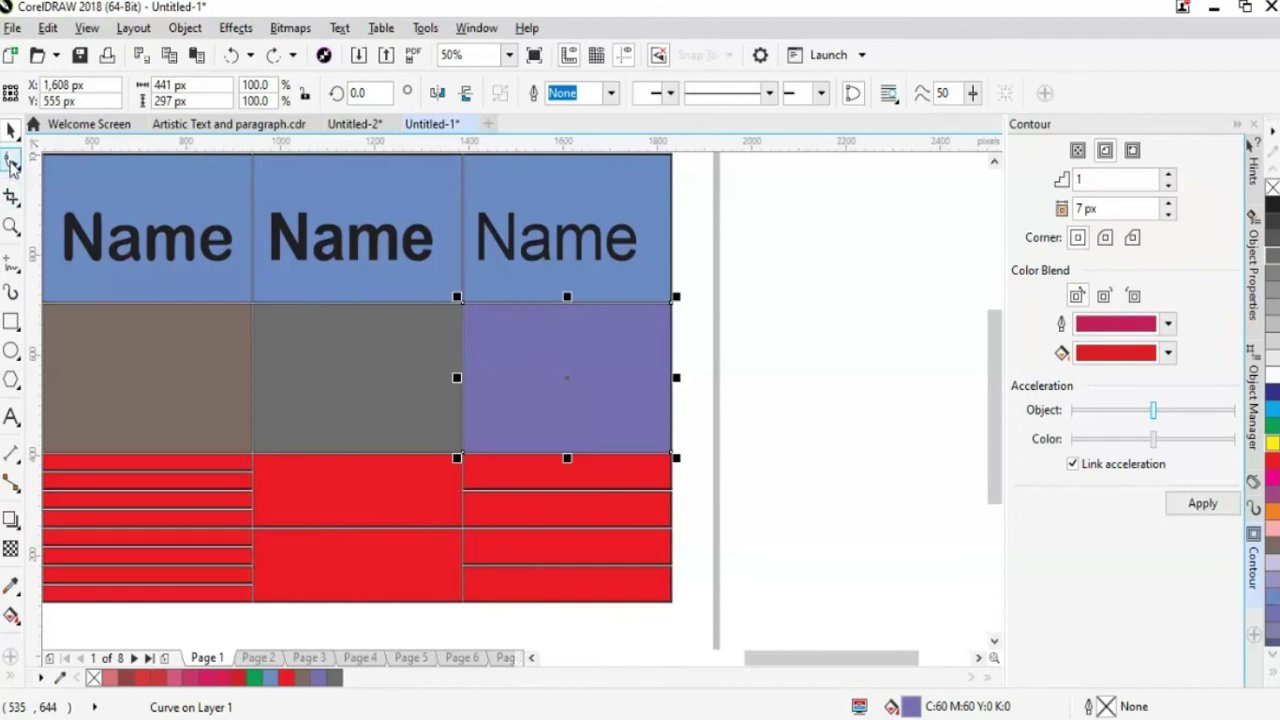
click(567, 362)
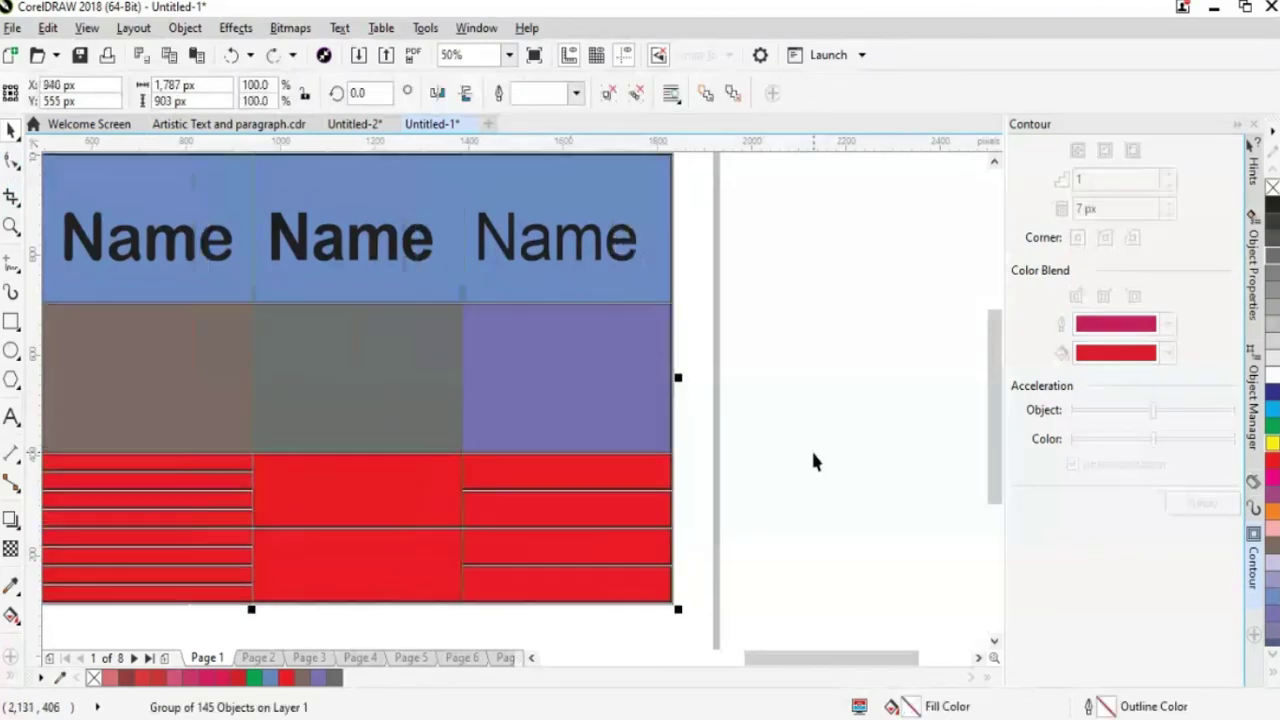
Examine the broken-apart table's cells and dividing lines, both up close and together with the empty table beside the page.
click(12, 161)
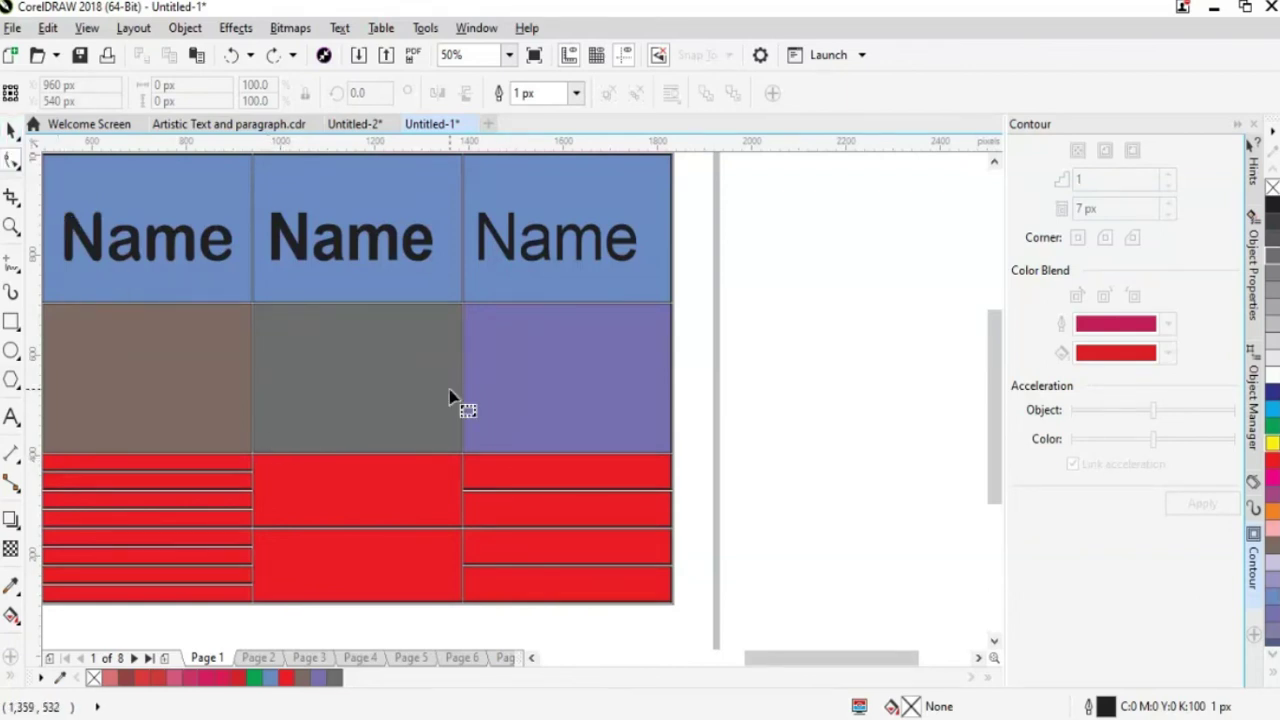
scroll(455, 405, down, 1)
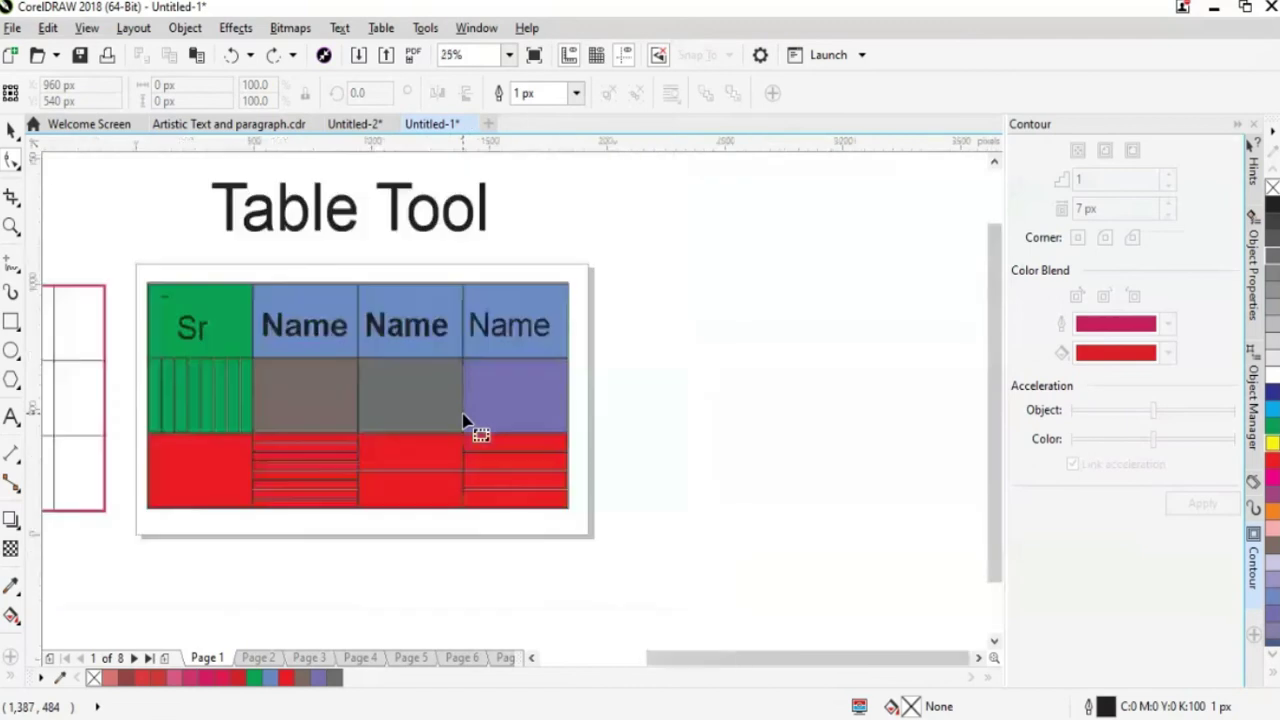
drag(686, 665, 607, 668)
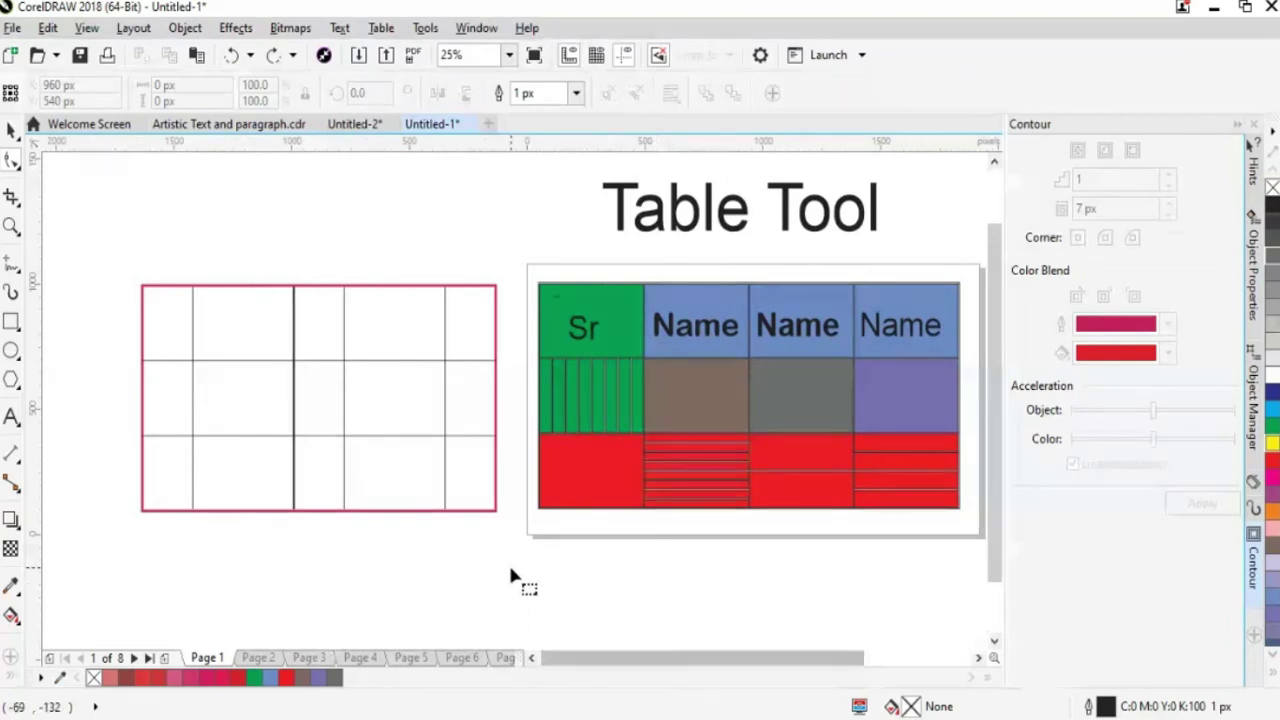
scroll(672, 515, right, 3)
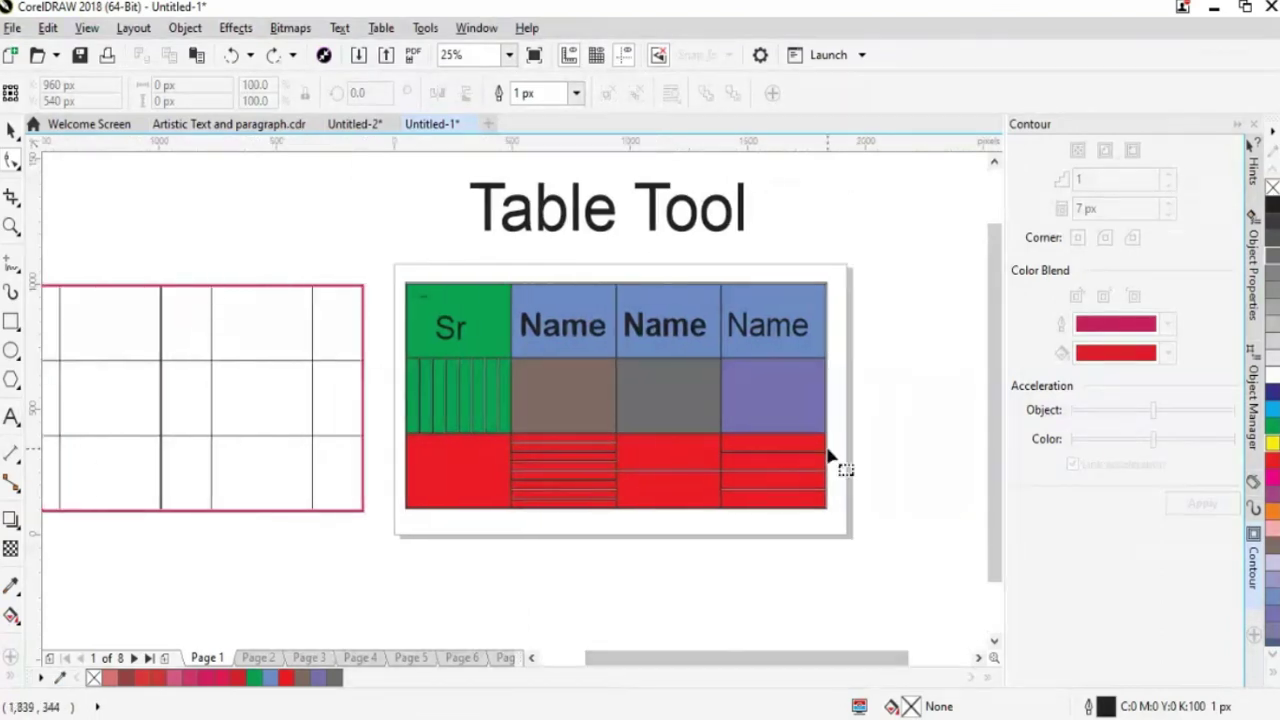
scroll(828, 457, up, 1)
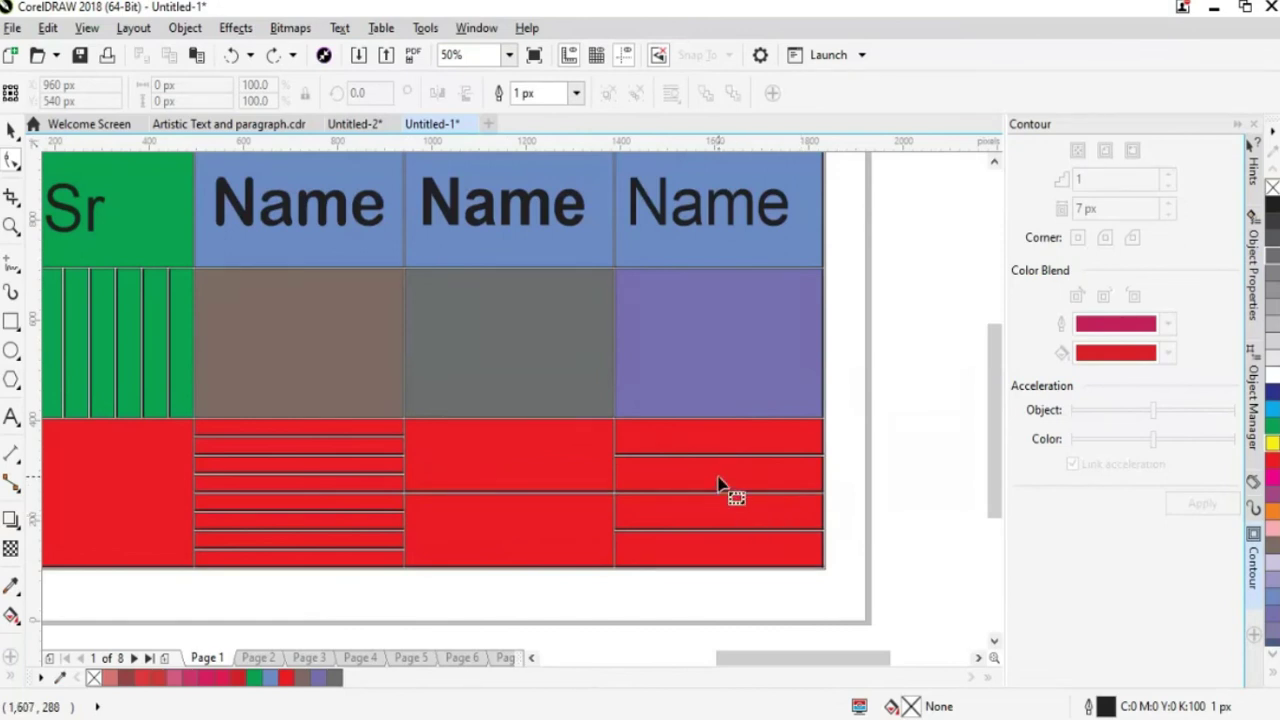
scroll(720, 485, up, 1)
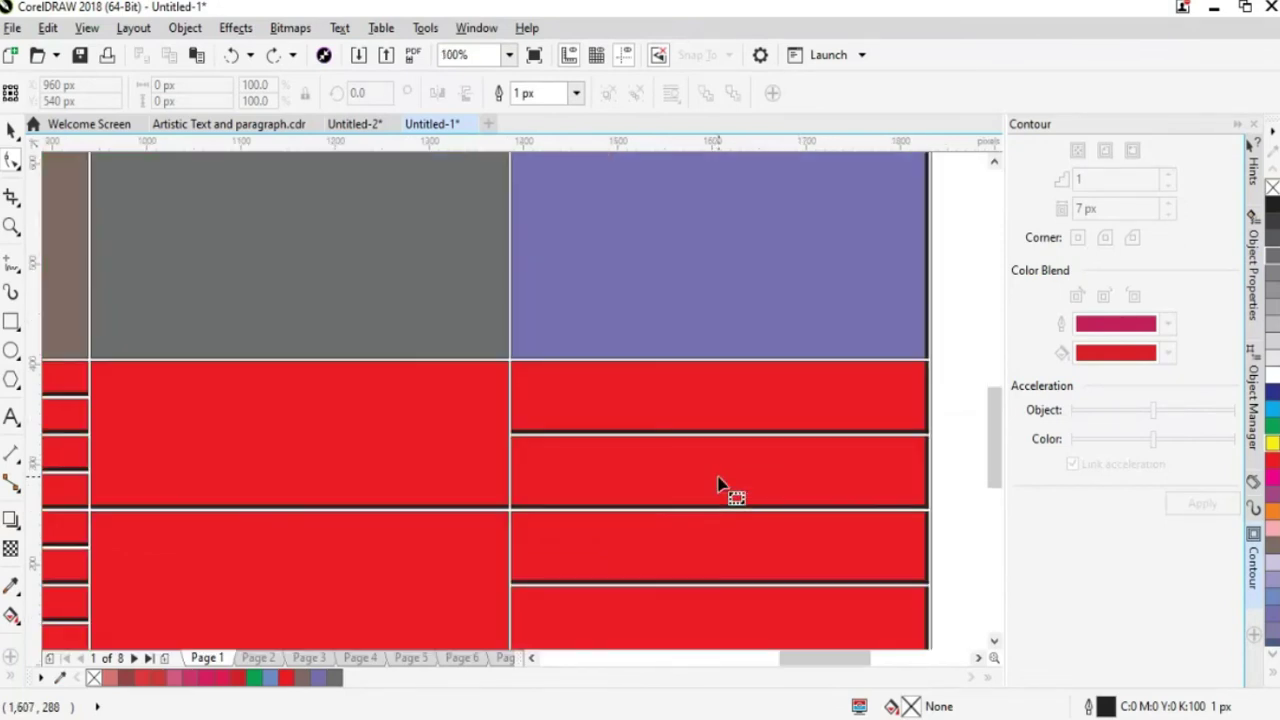
scroll(725, 491, down, 1)
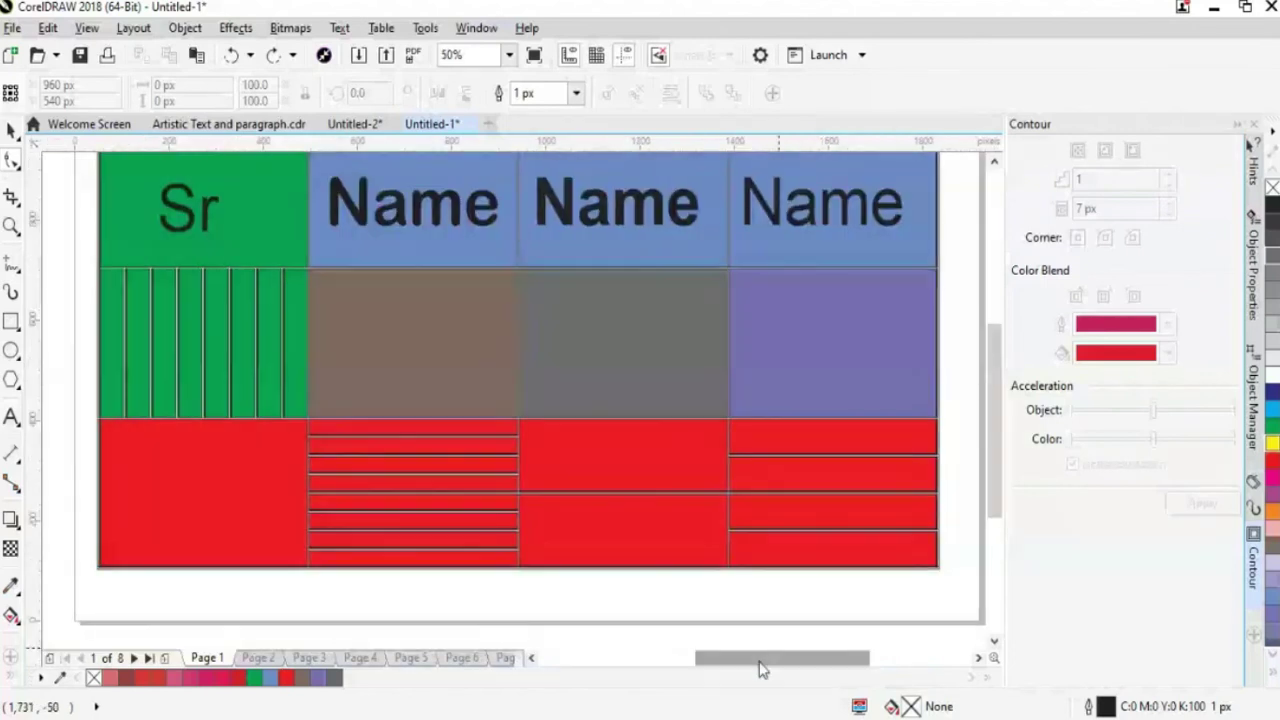
drag(743, 667, 770, 668)
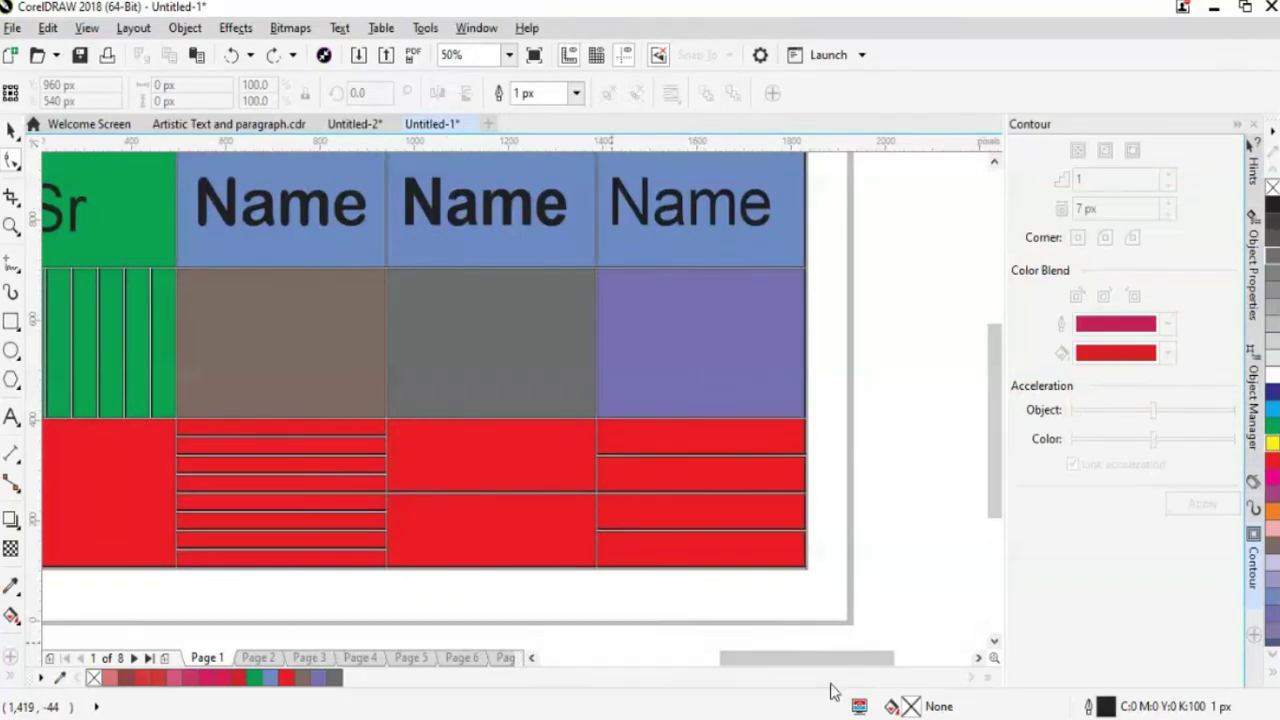
drag(830, 658, 815, 658)
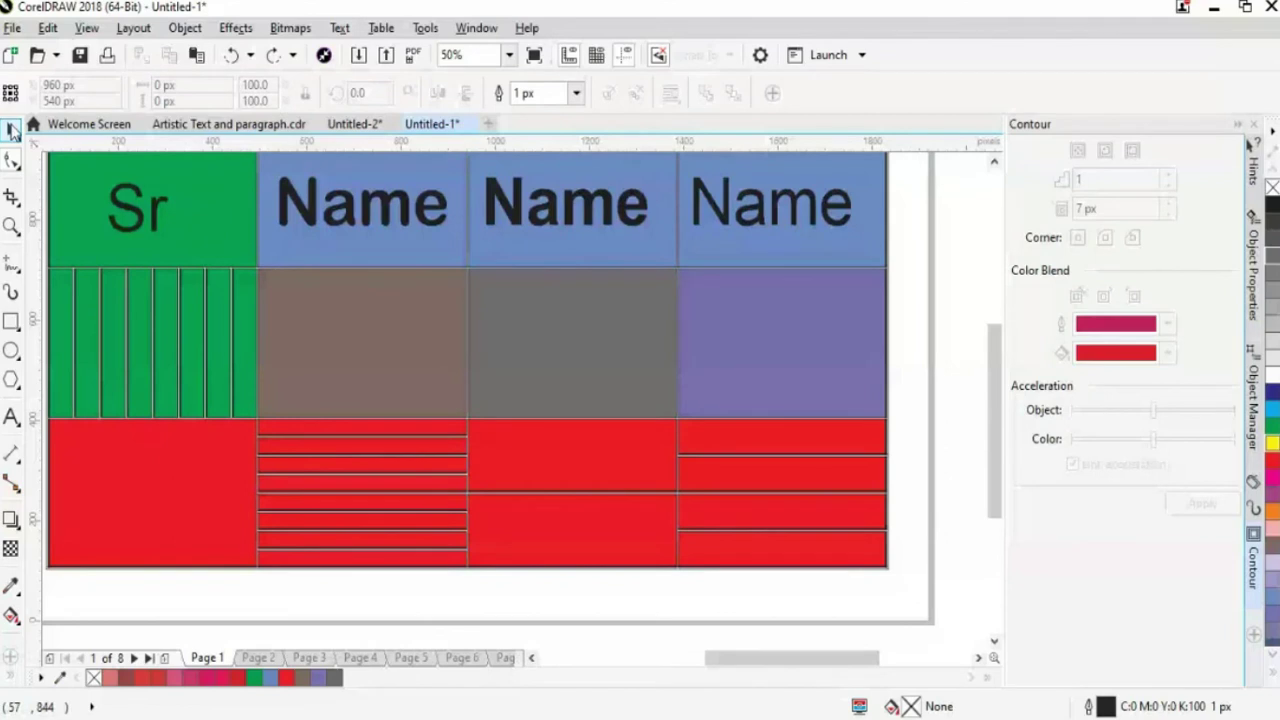
scroll(686, 591, right, 2)
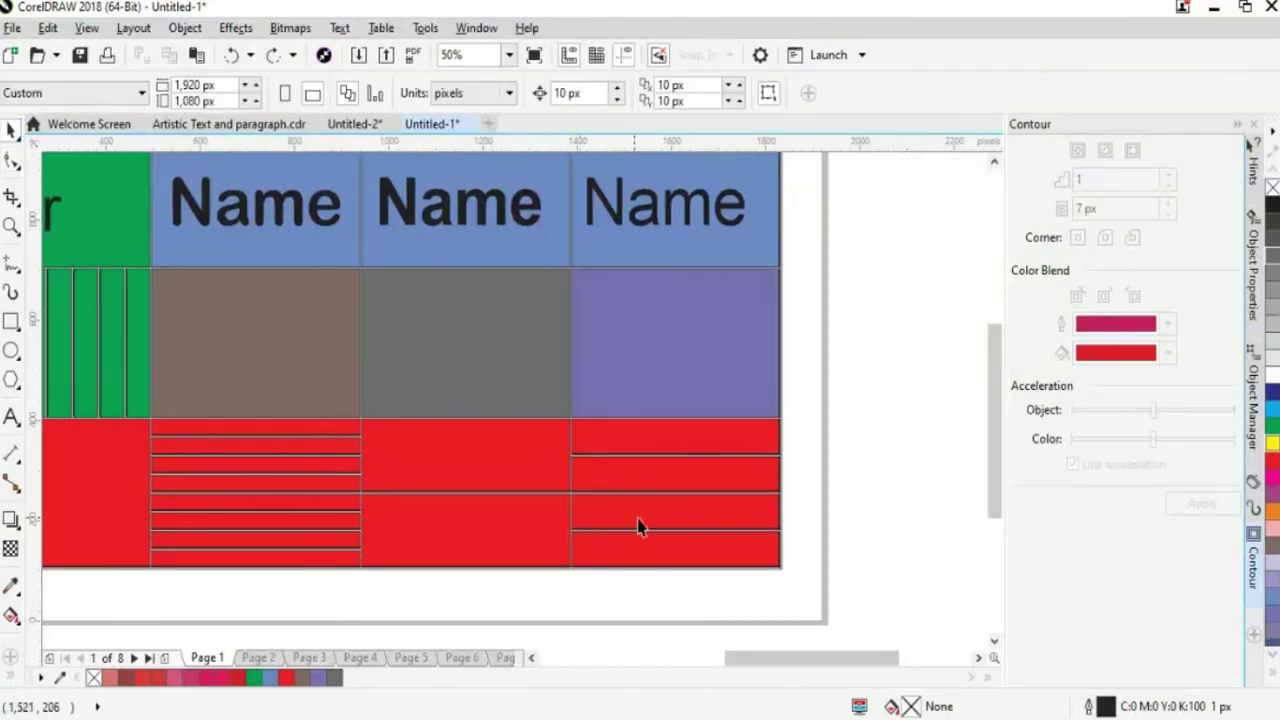
scroll(642, 525, down, 1)
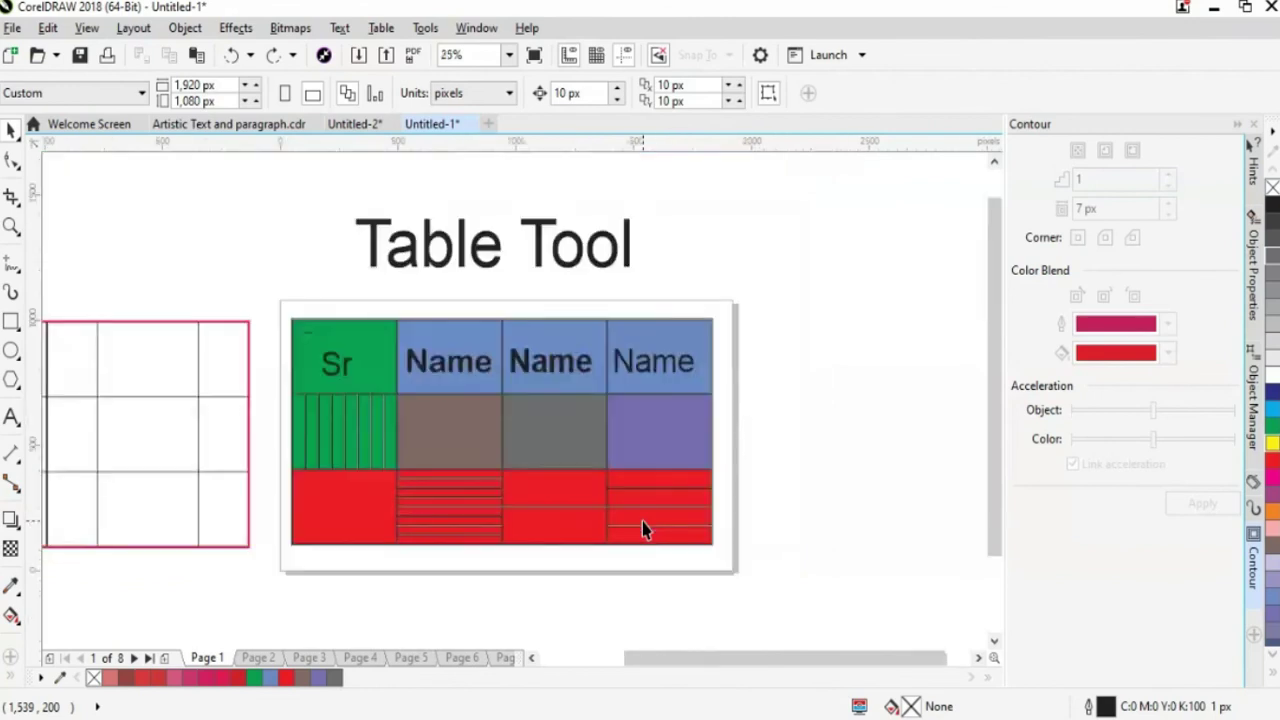
scroll(642, 521, left, 2)
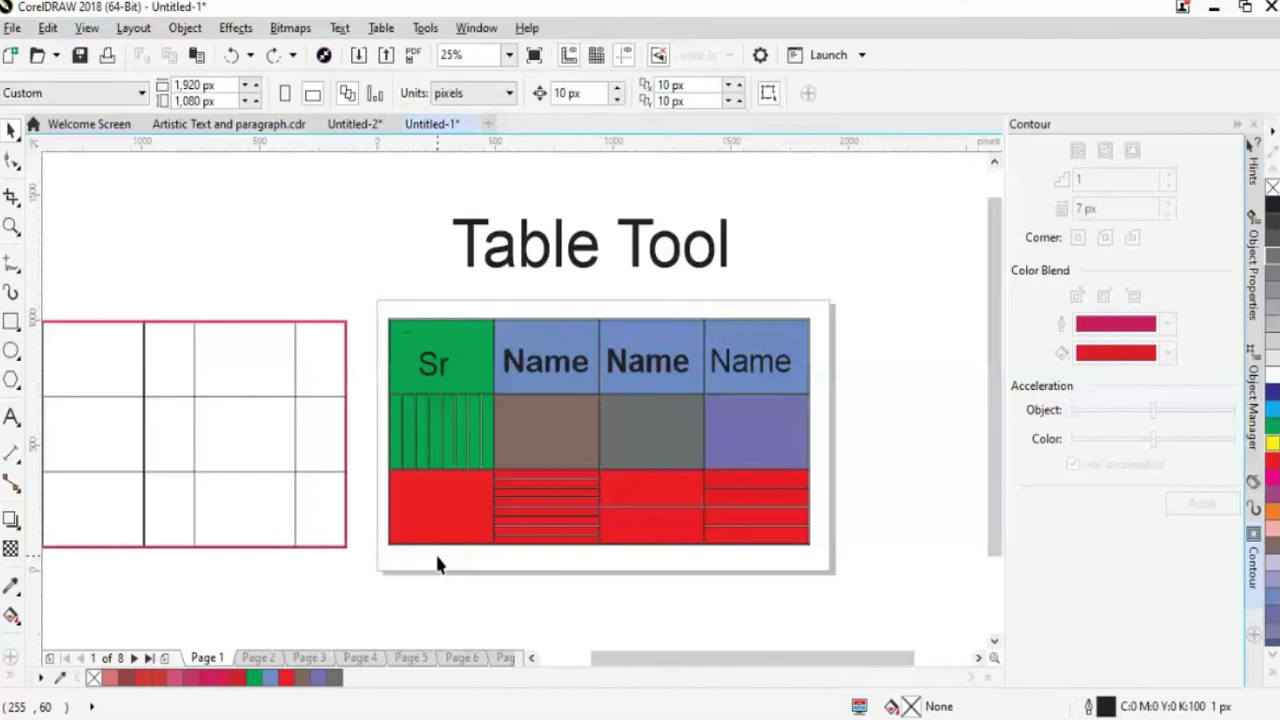
drag(651, 659, 637, 670)
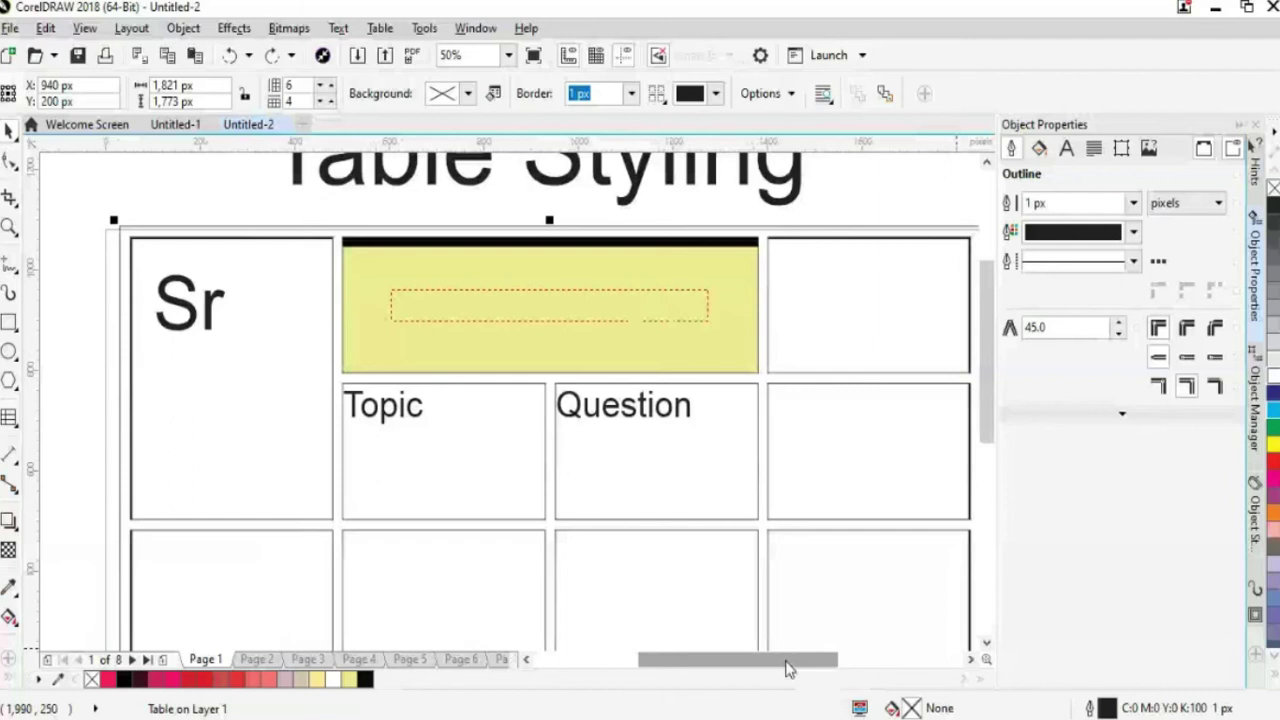
key(F3)
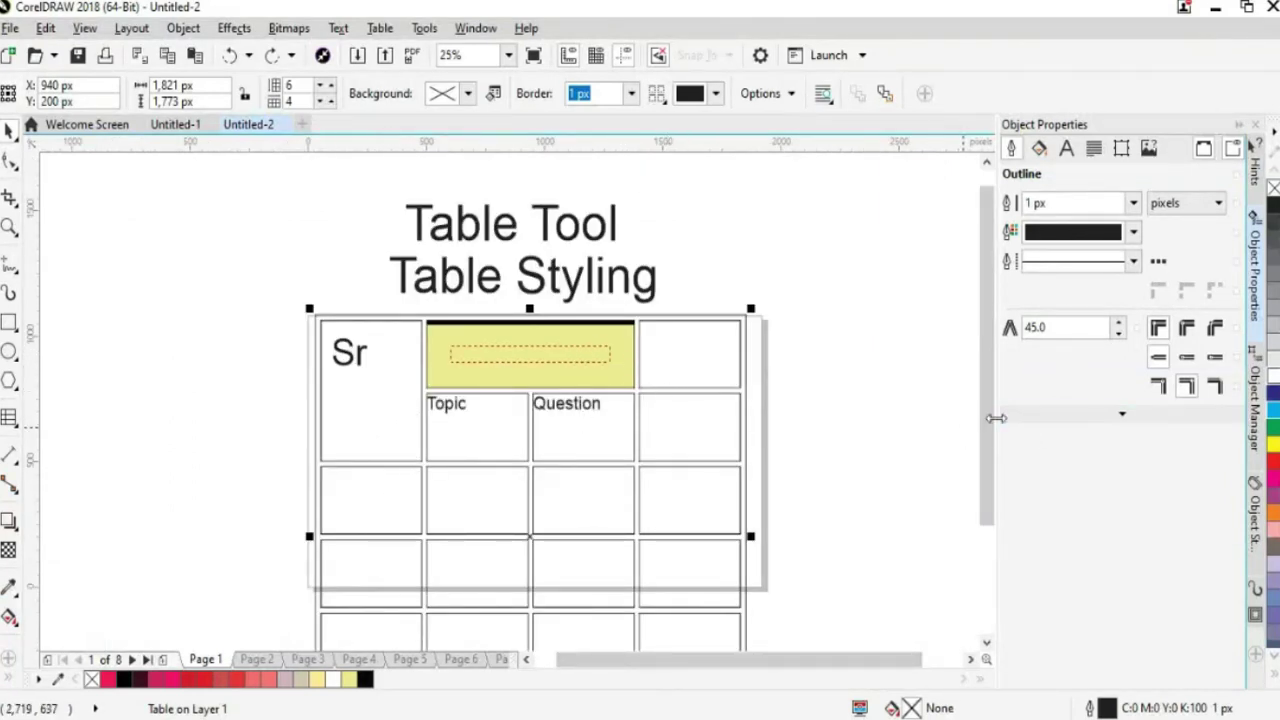
scroll(988, 418, down, 1)
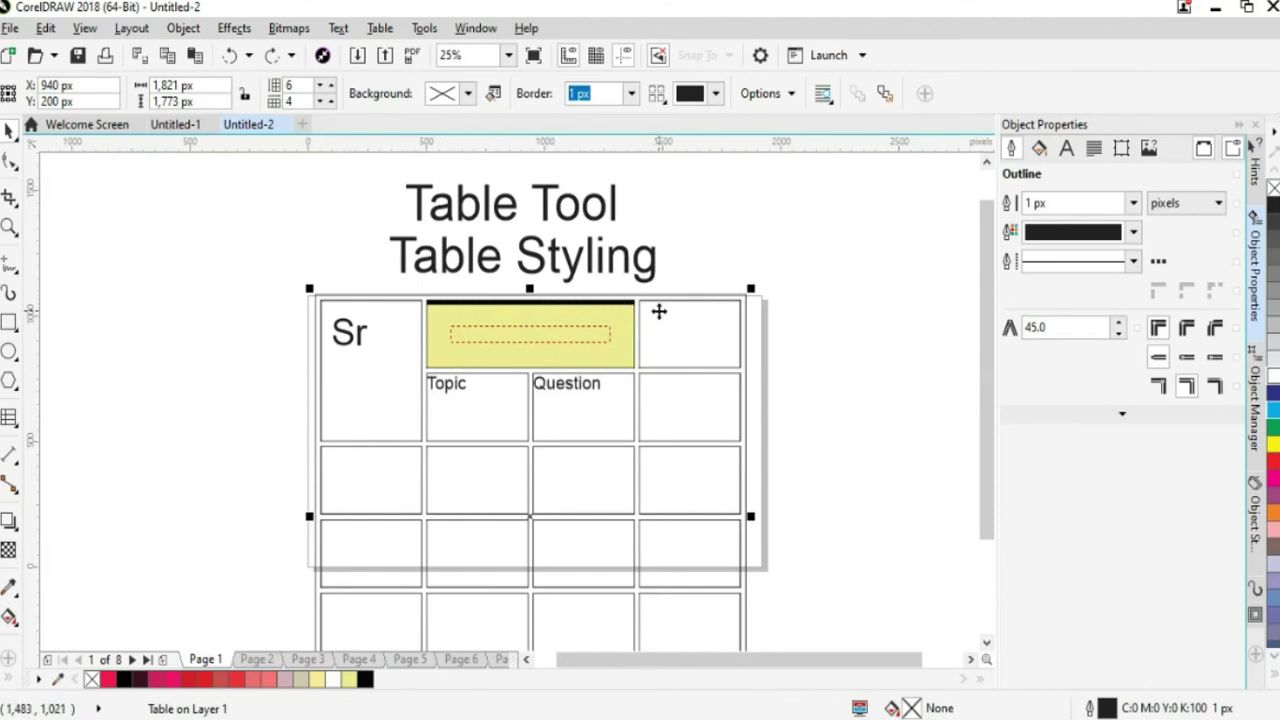
click(369, 413)
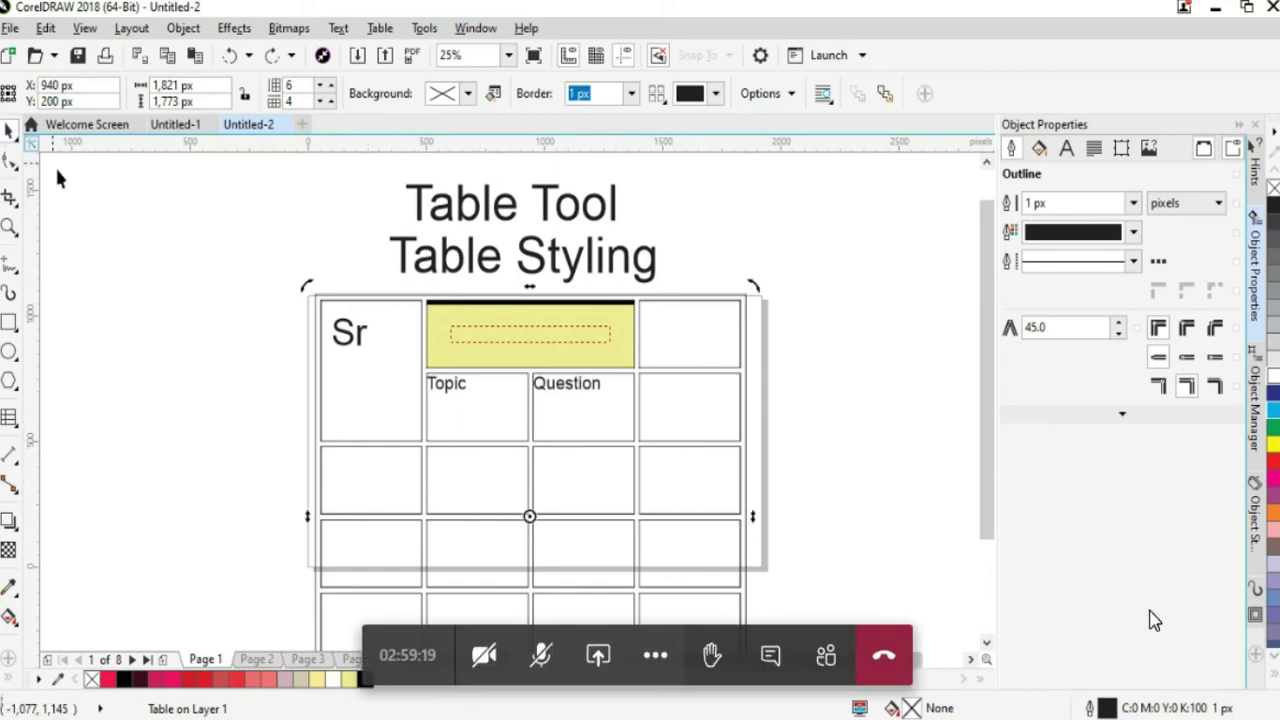
click(312, 400)
click(324, 421)
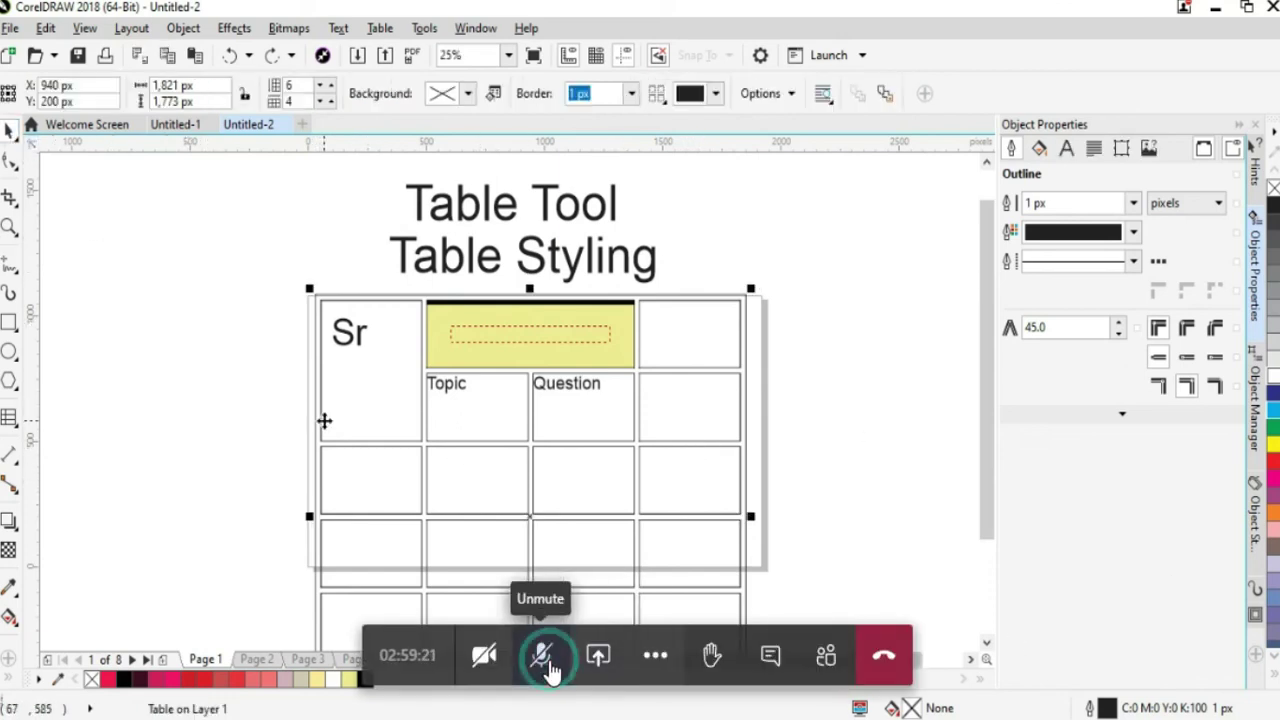
click(546, 660)
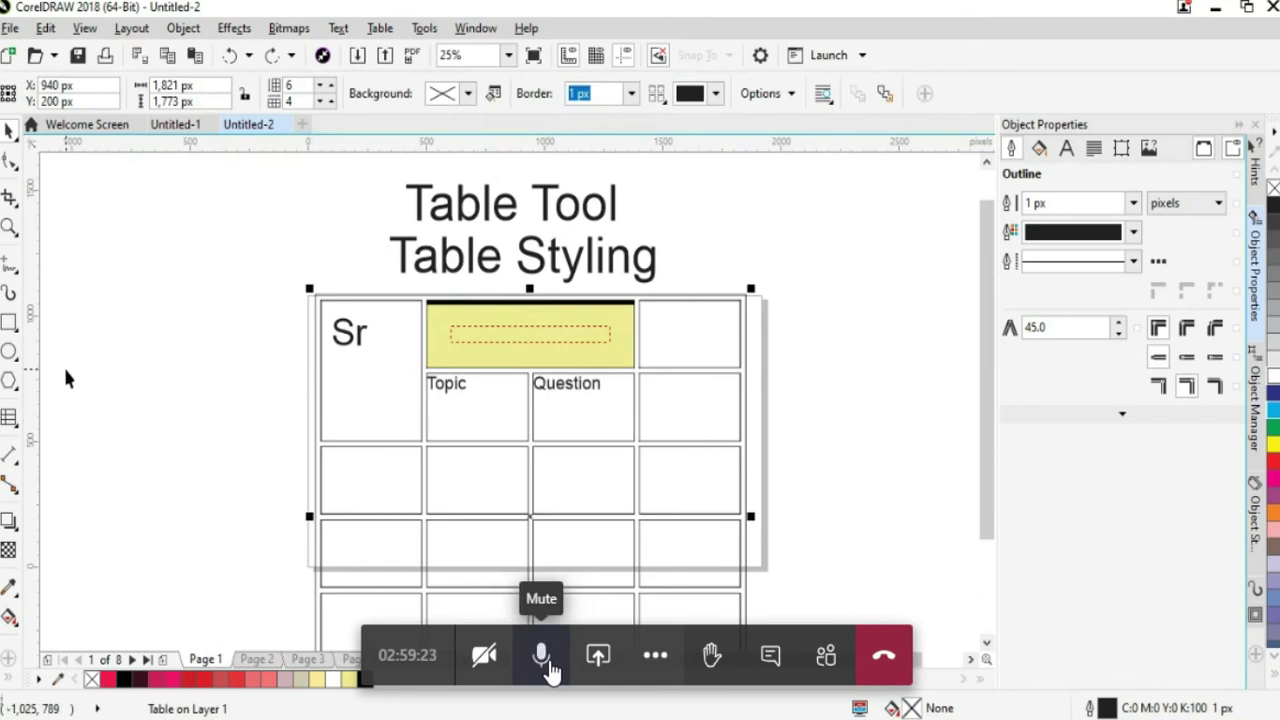
scroll(767, 470, right, 2)
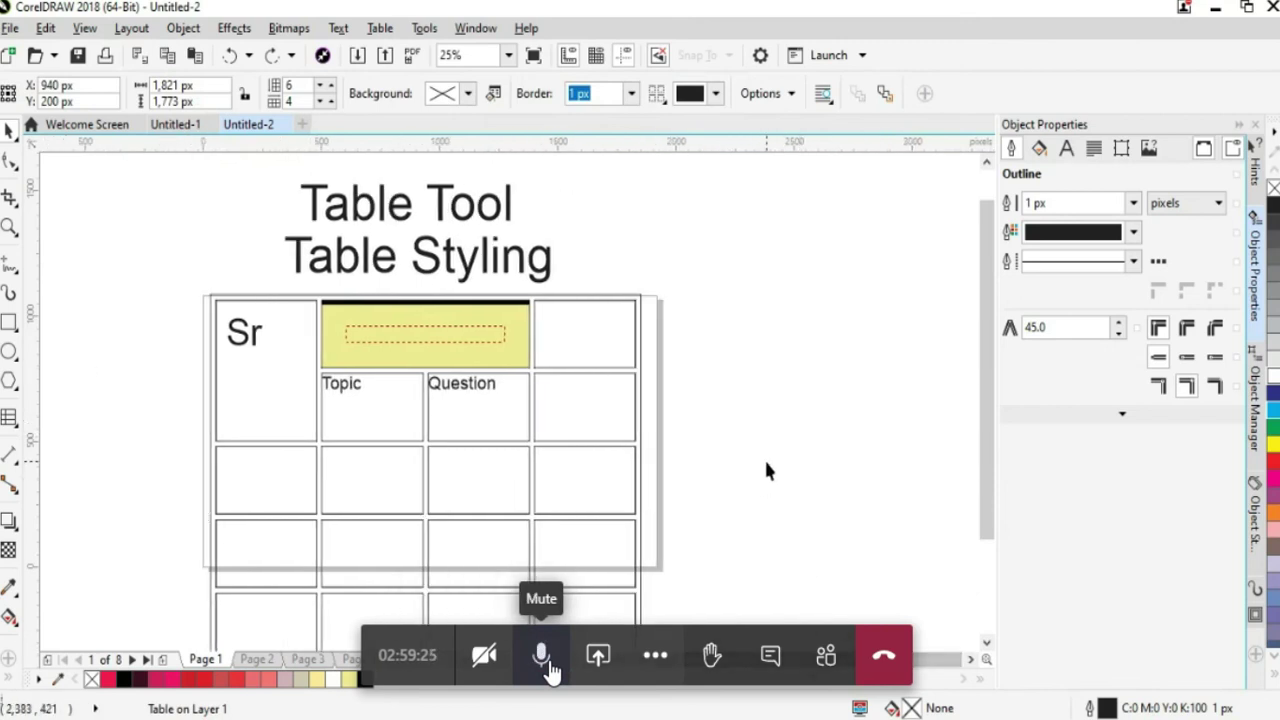
key(Escape)
click(541, 656)
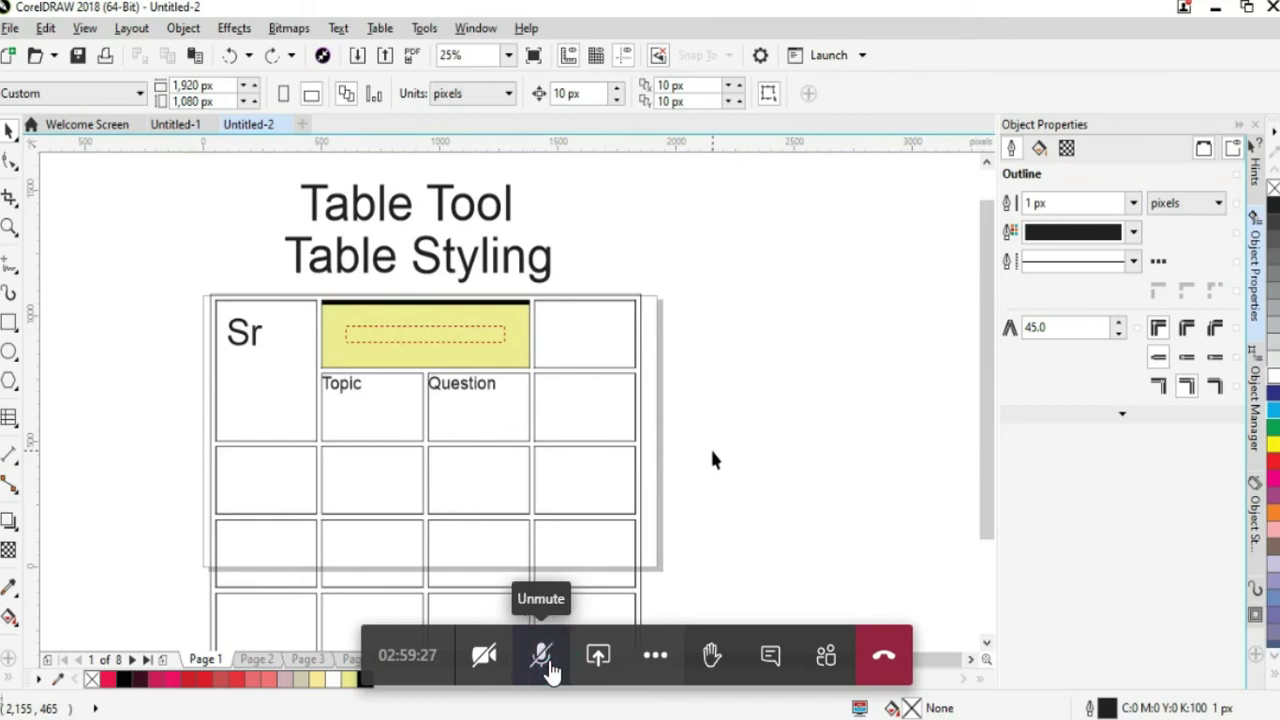
Create a new custom 1,920 × 1,080 px document with 8 pages, CMYK colour mode and 72 dpi resolution.
key(ctrl+n)
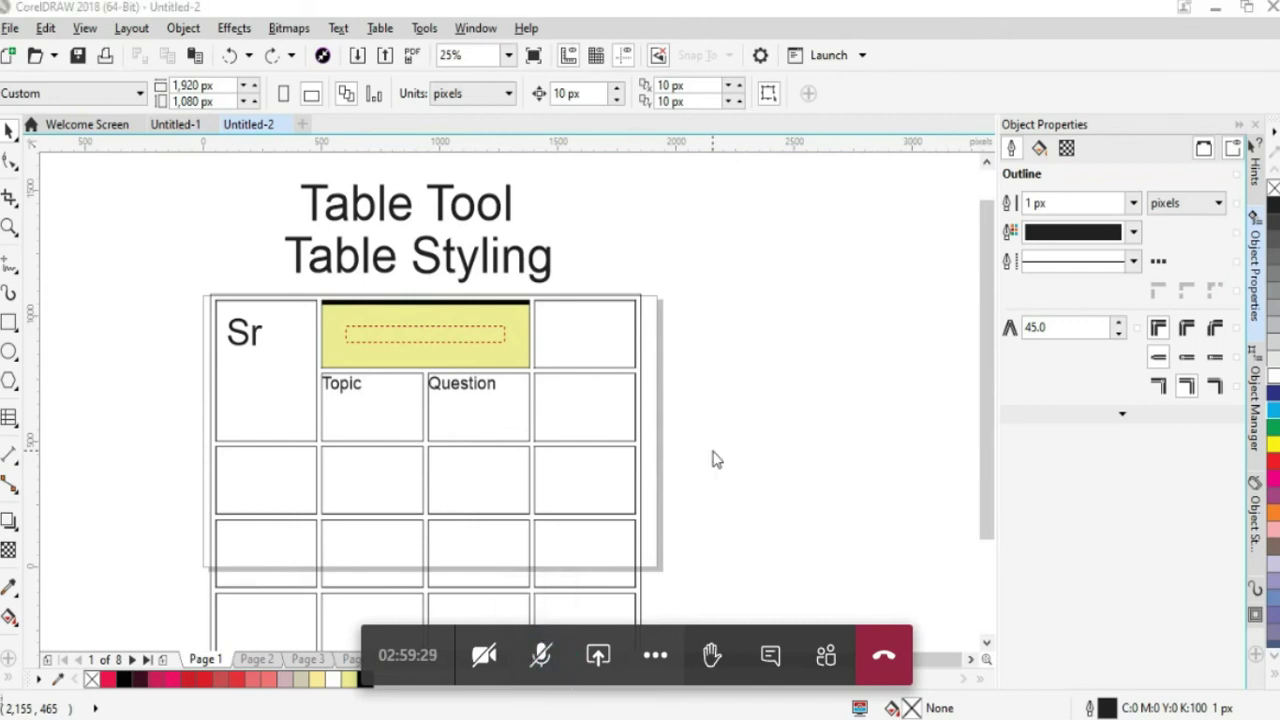
click(628, 577)
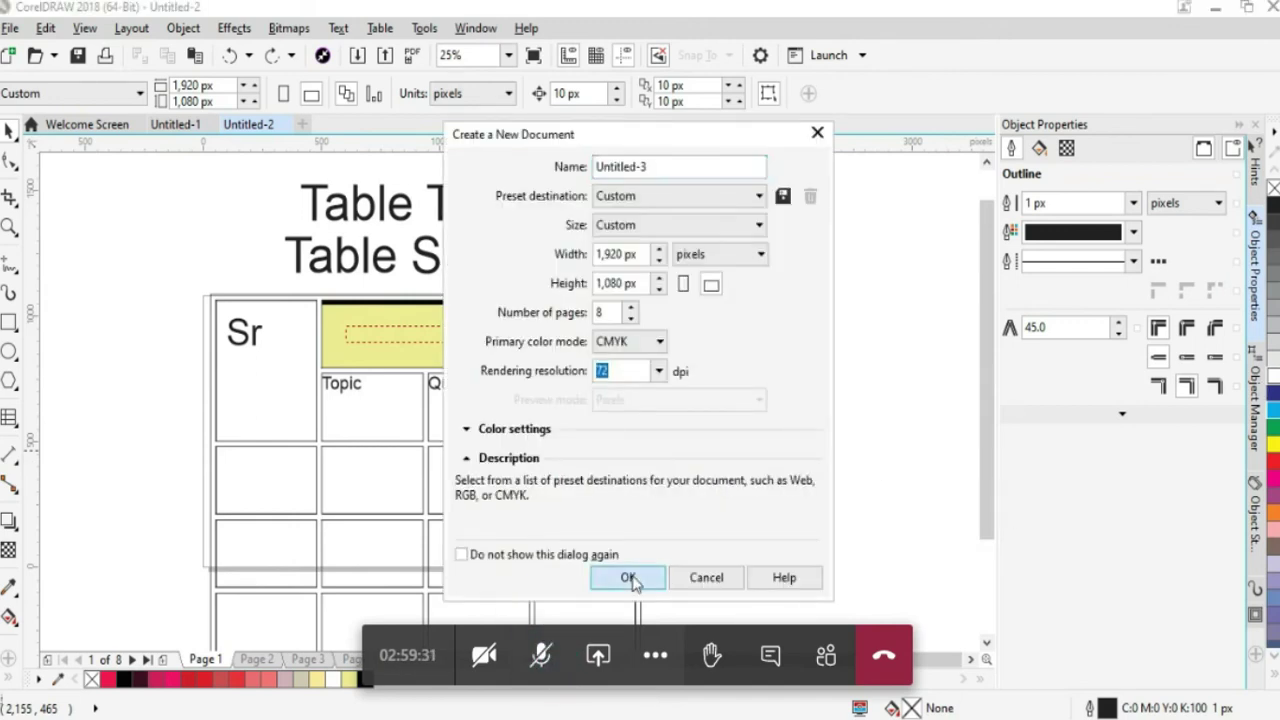
scroll(646, 534, down, 2)
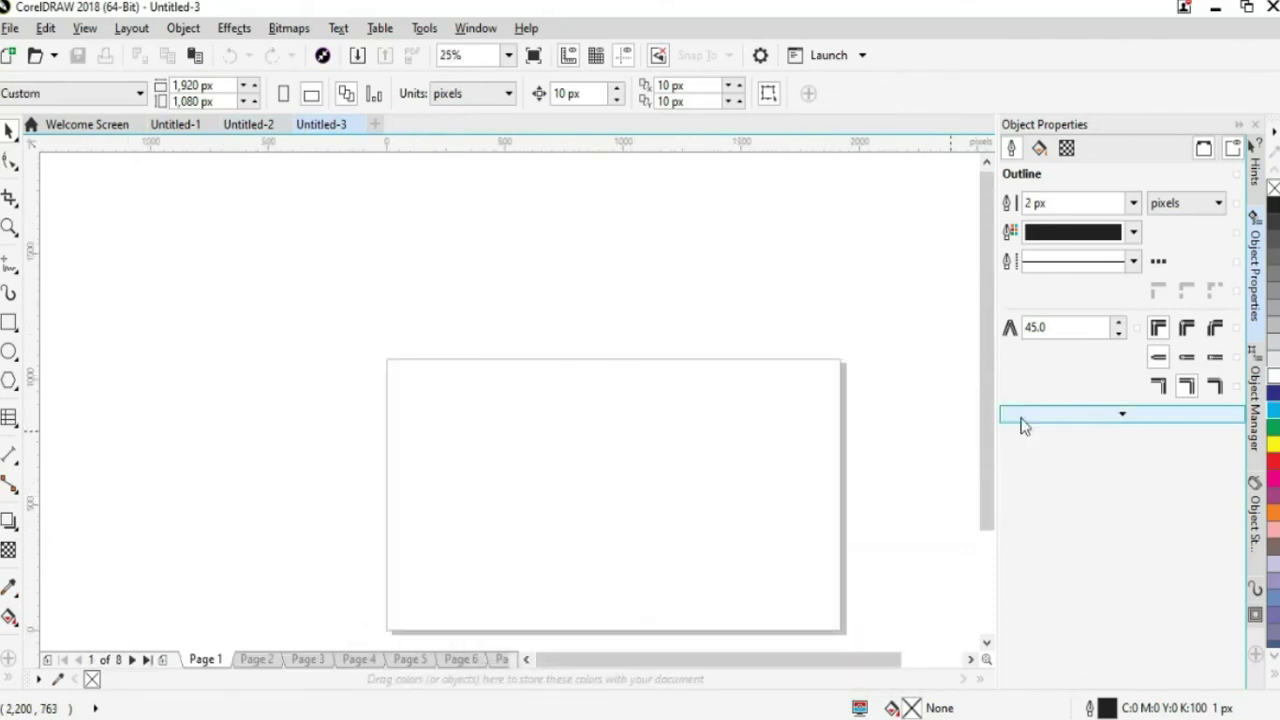
scroll(991, 480, down, 3)
scroll(842, 665, right, 2)
scroll(842, 665, right, 3)
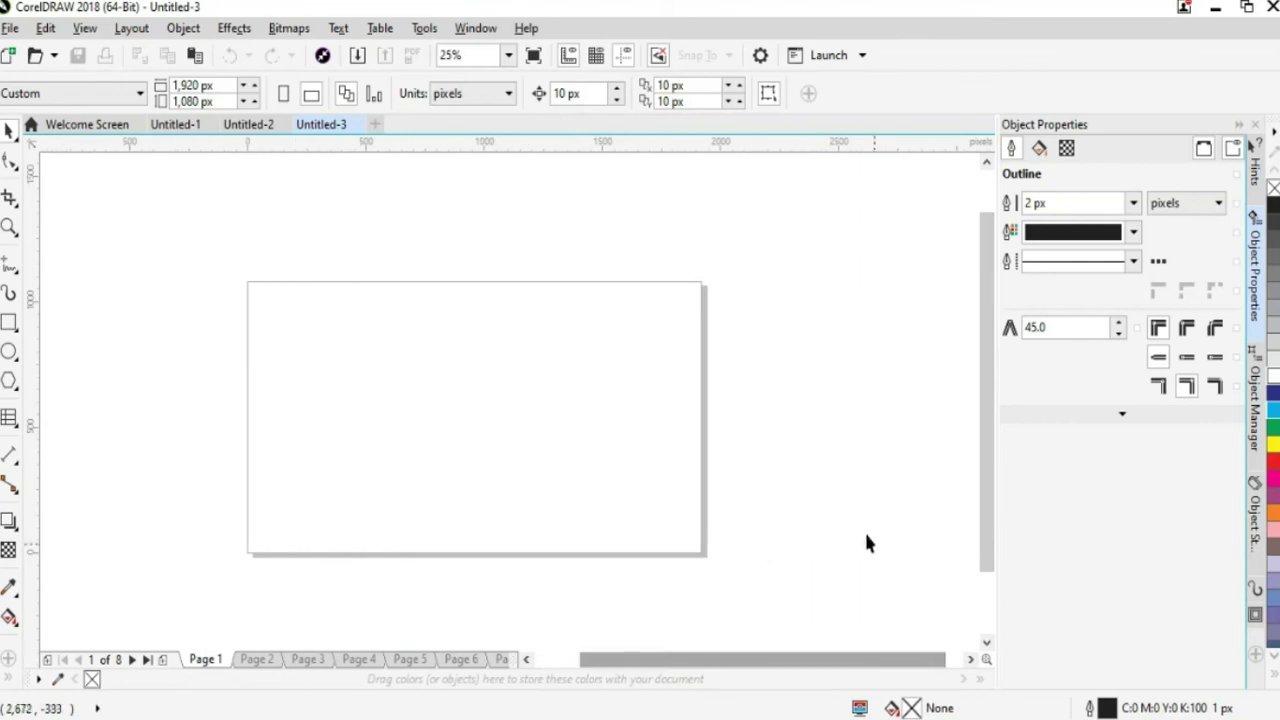
Draw a table with 3 rows and 4 columns, about 1,608 × 880 px, inside the blank page.
click(12, 324)
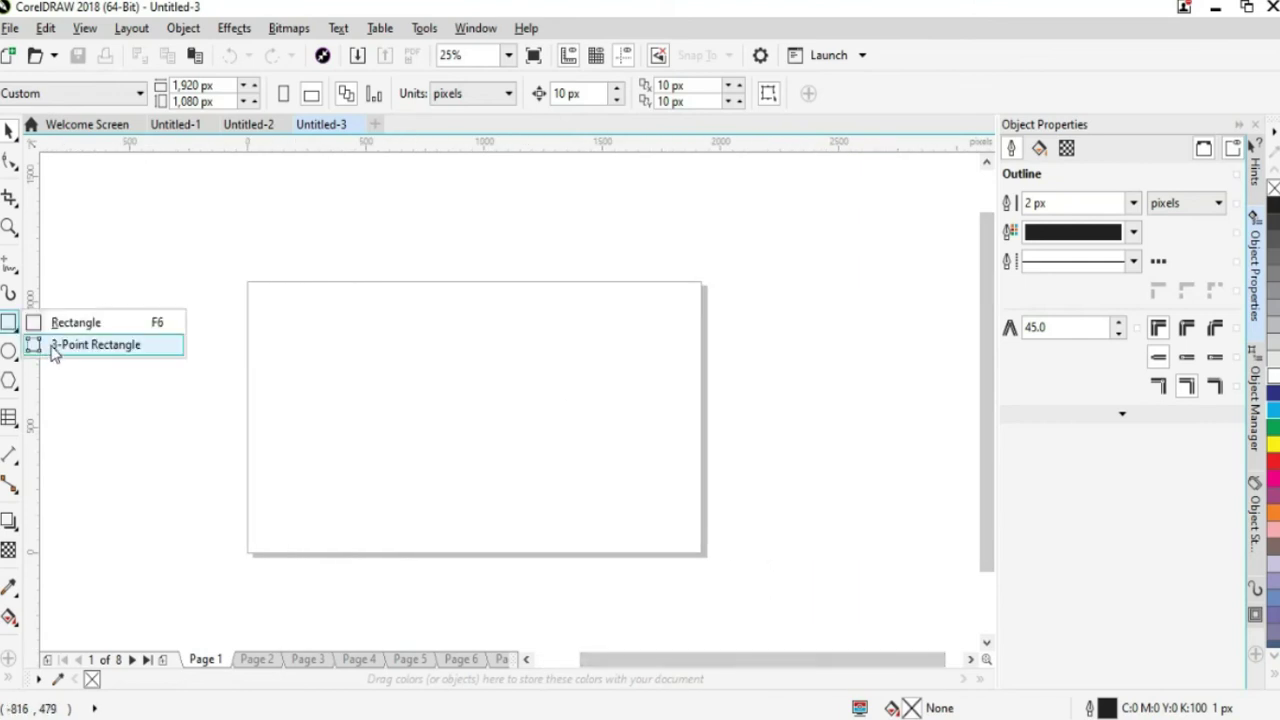
click(11, 381)
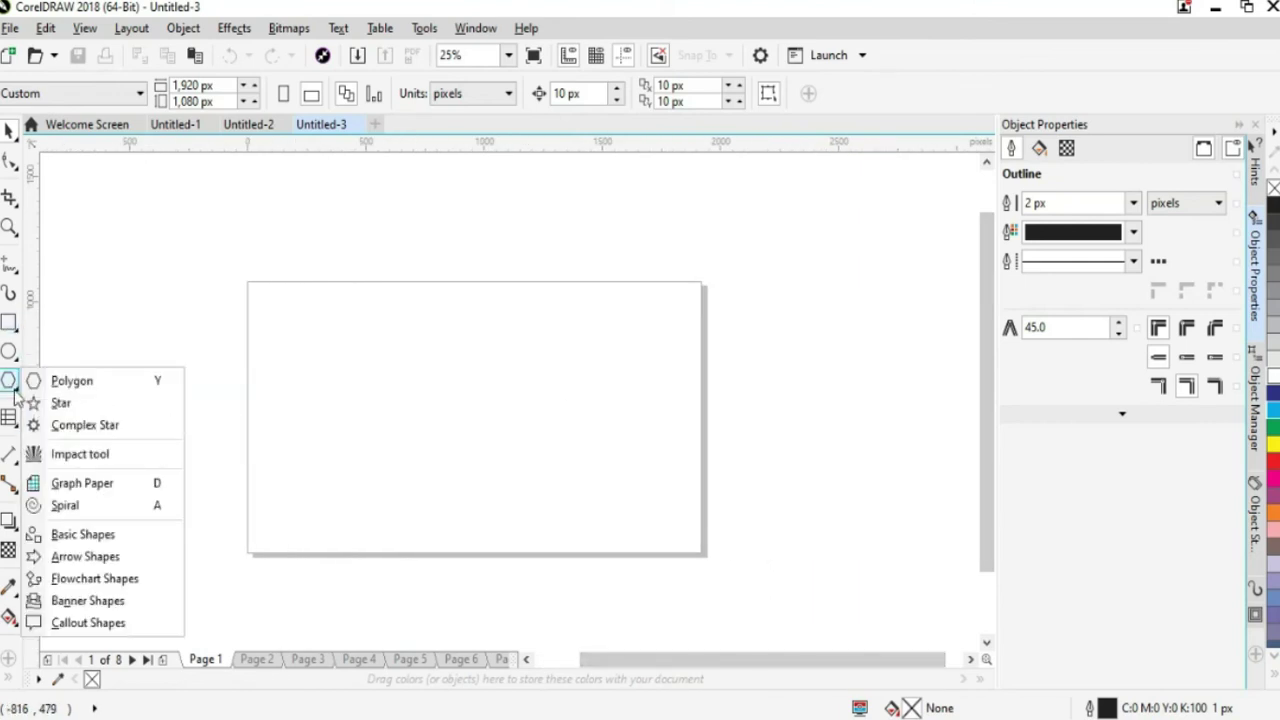
click(10, 455)
click(9, 418)
click(52, 439)
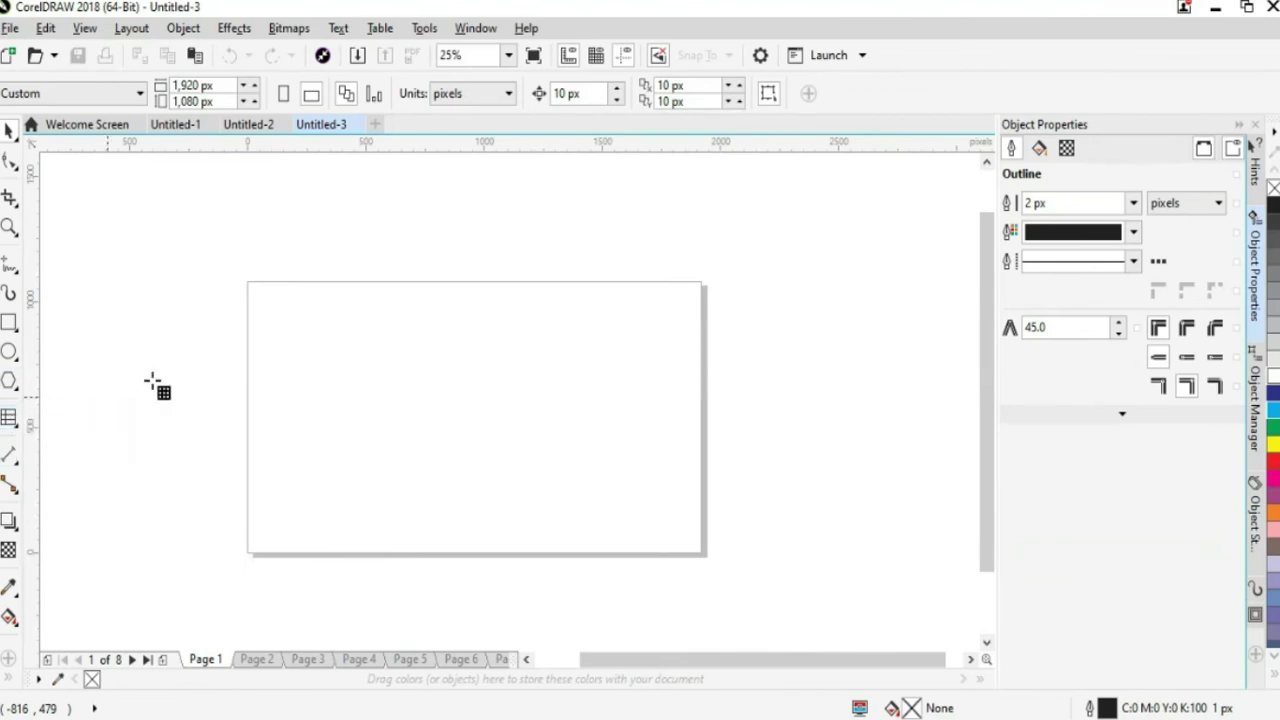
drag(281, 303, 661, 524)
key(space)
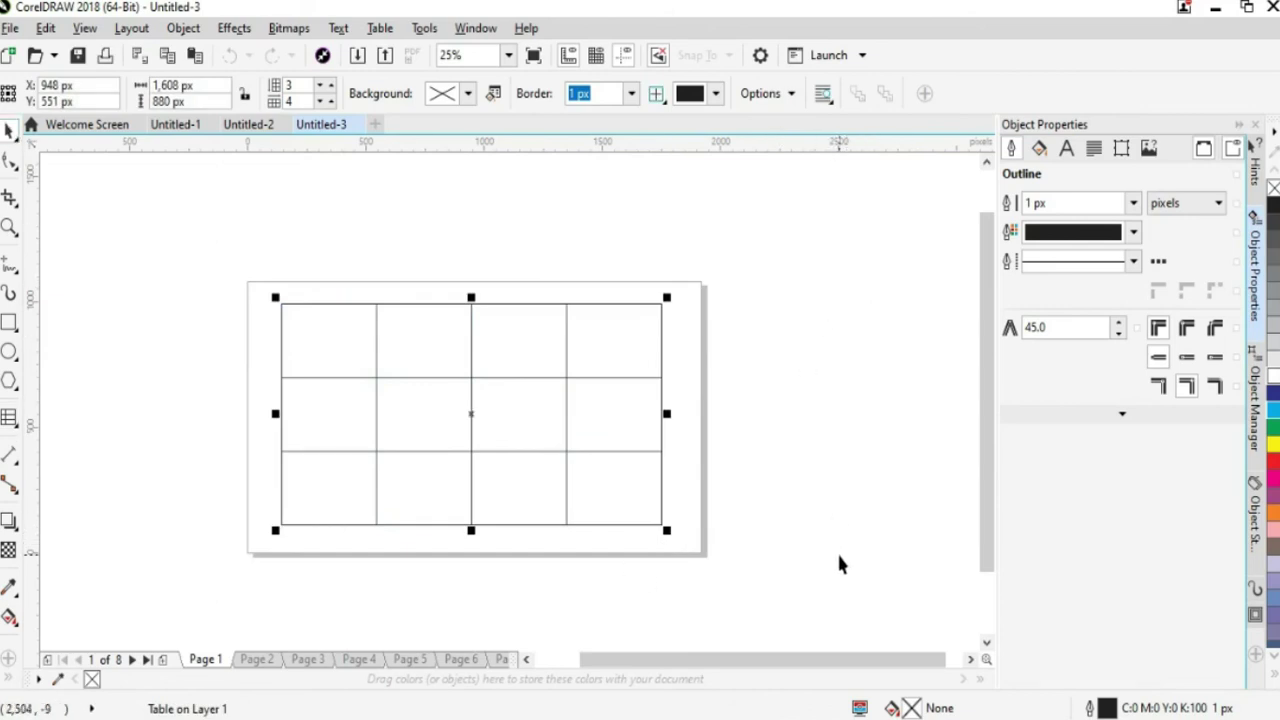
click(837, 563)
click(572, 385)
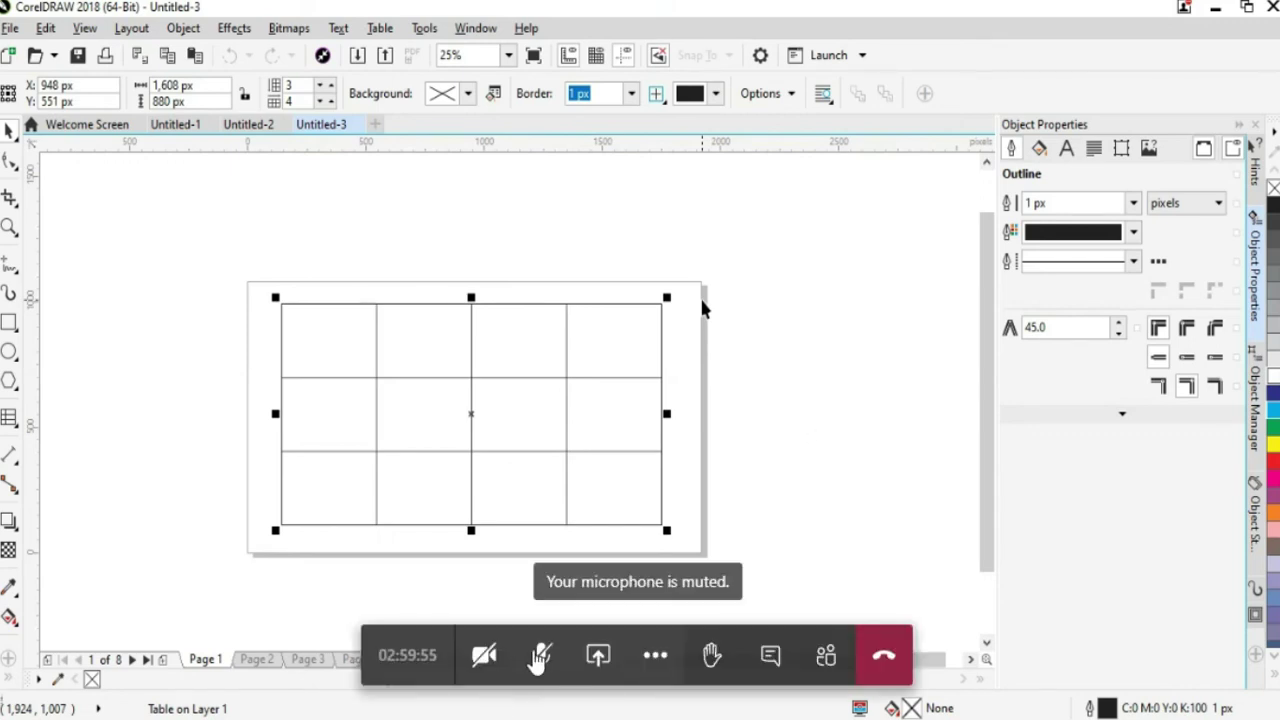
click(540, 660)
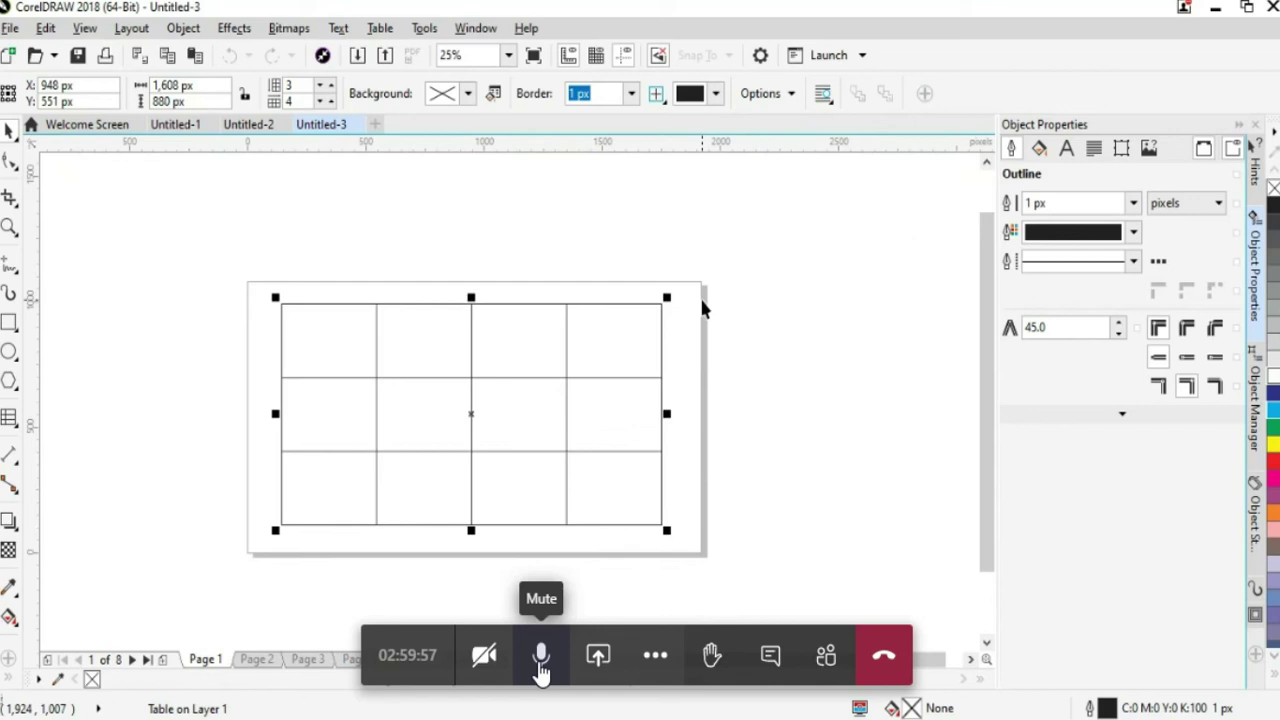
click(540, 665)
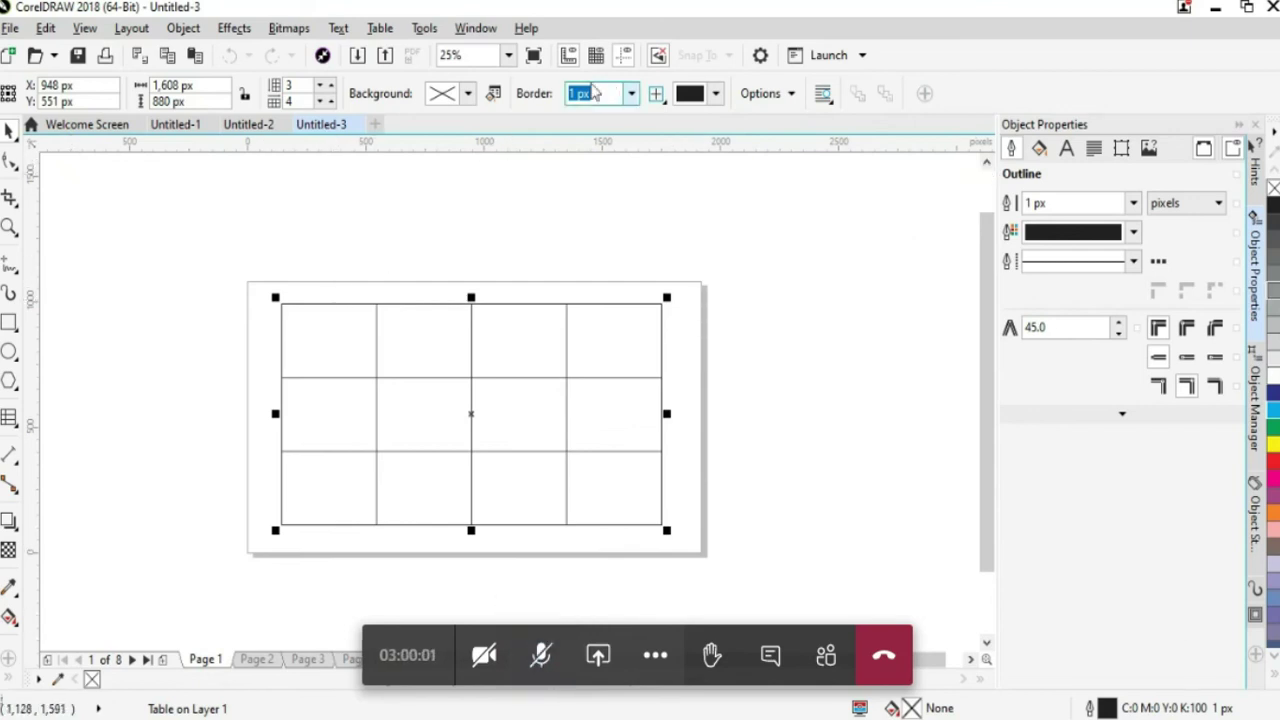
Set the table's left and right borders to a width of 20 px.
click(653, 98)
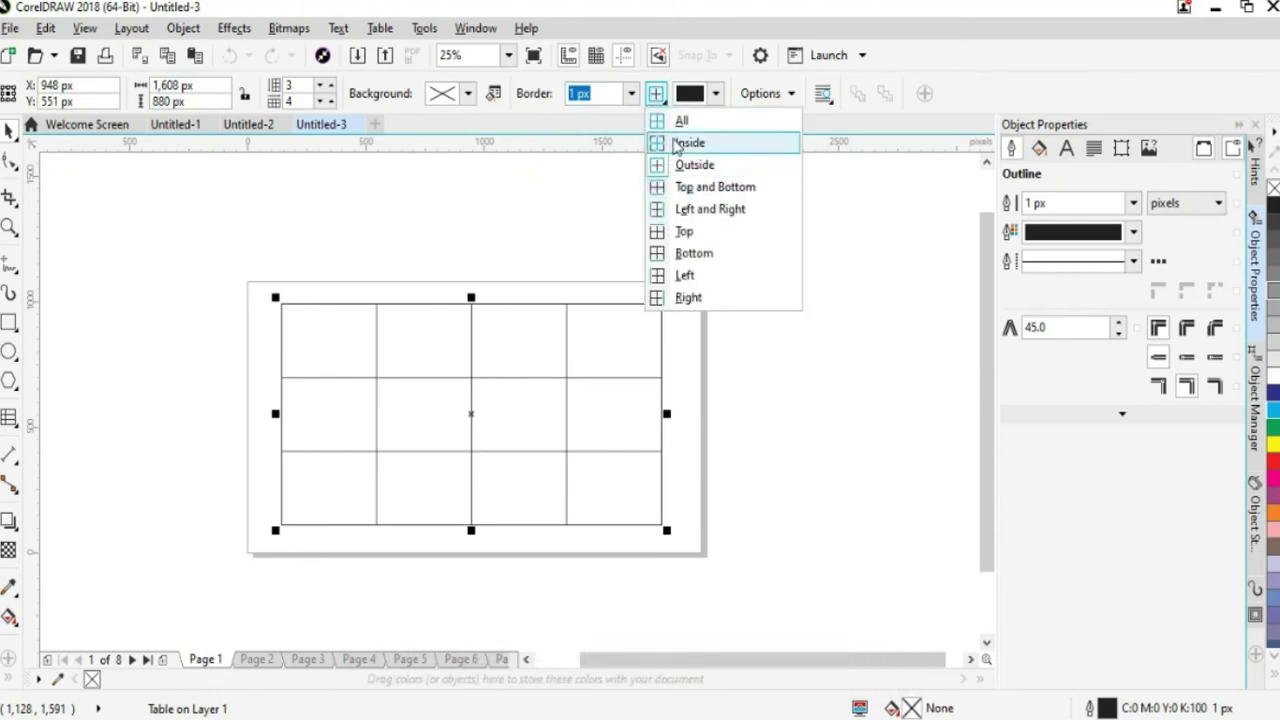
click(680, 143)
click(655, 93)
click(655, 93)
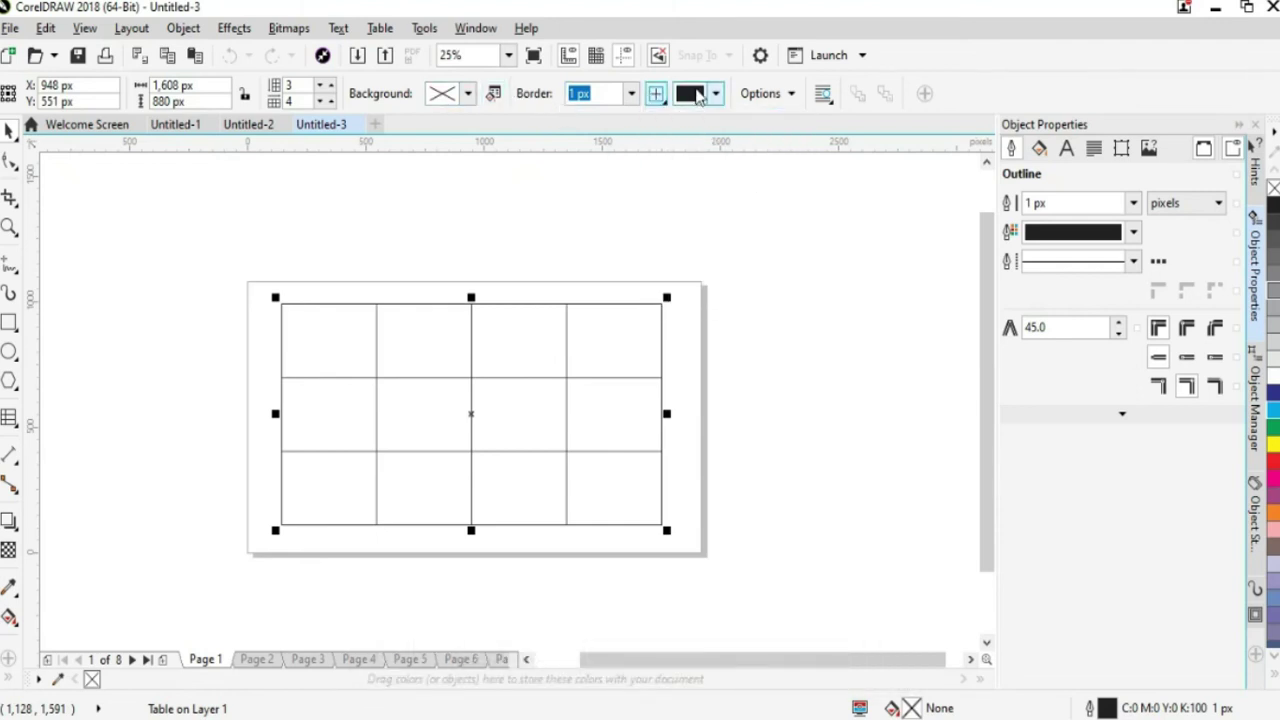
click(656, 93)
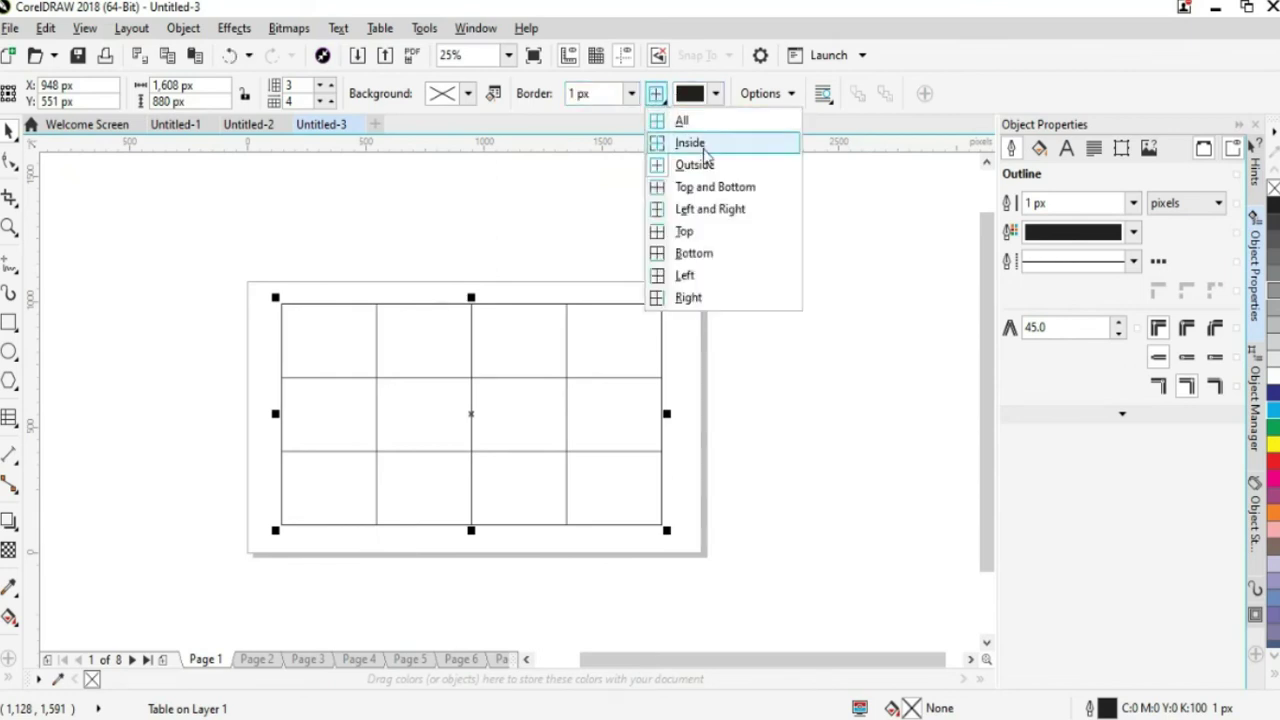
click(726, 210)
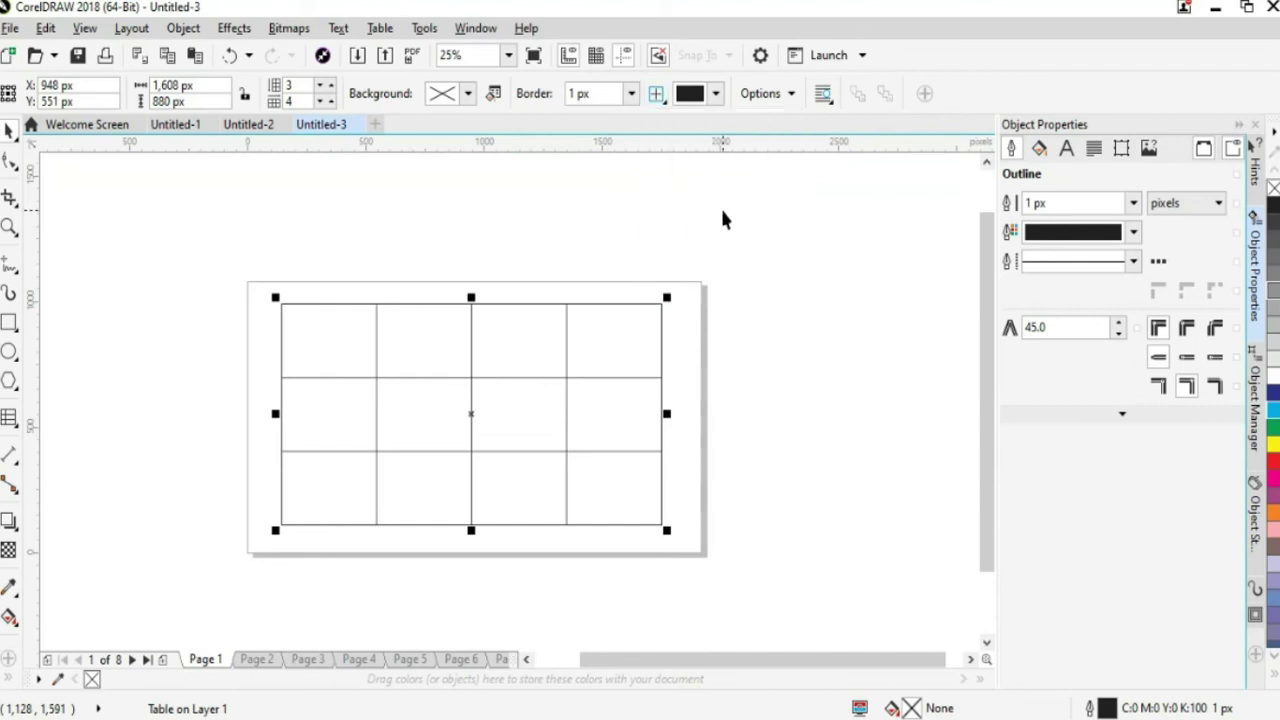
click(631, 96)
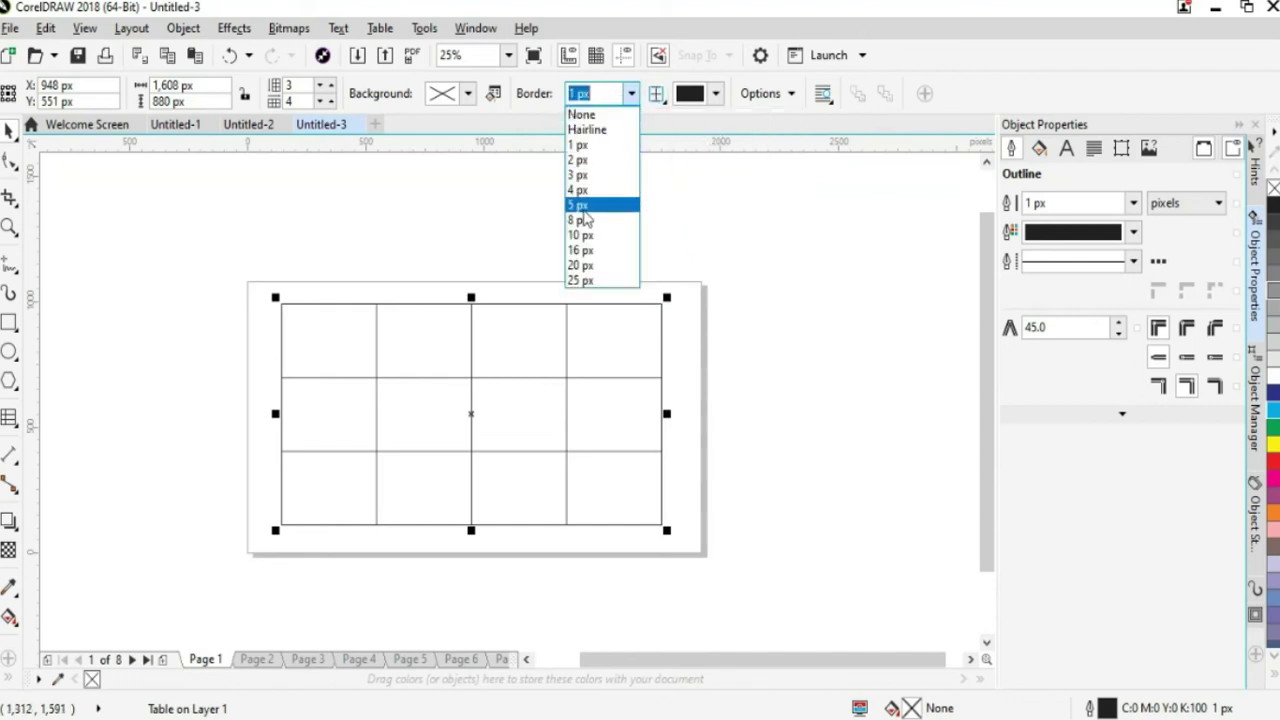
click(578, 262)
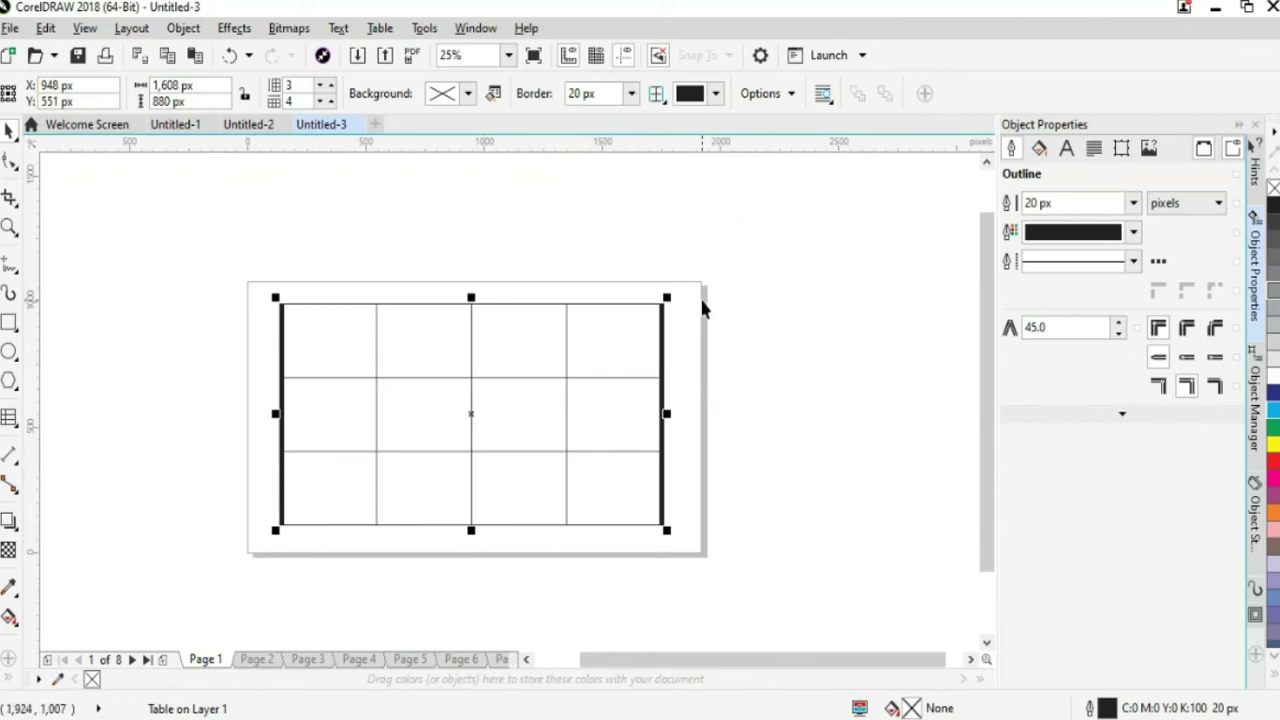
Set the table's bottom border to a width of 25 px and deselect the table.
click(656, 93)
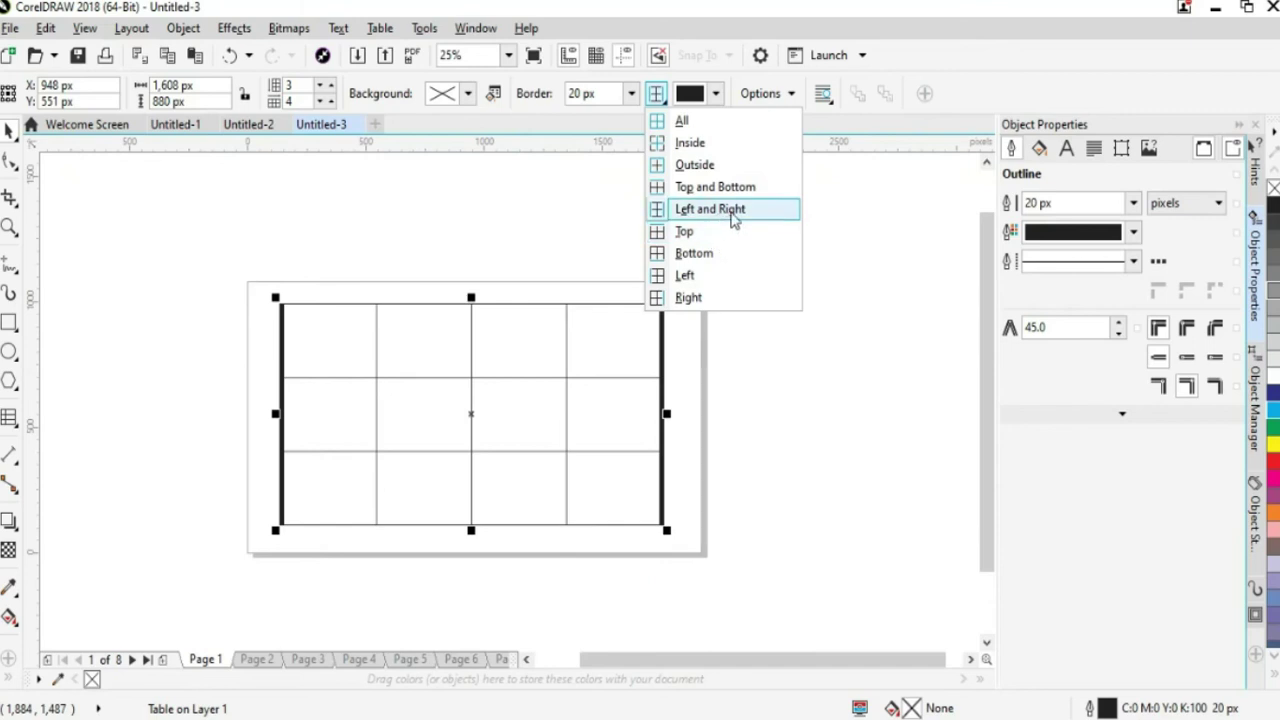
click(698, 255)
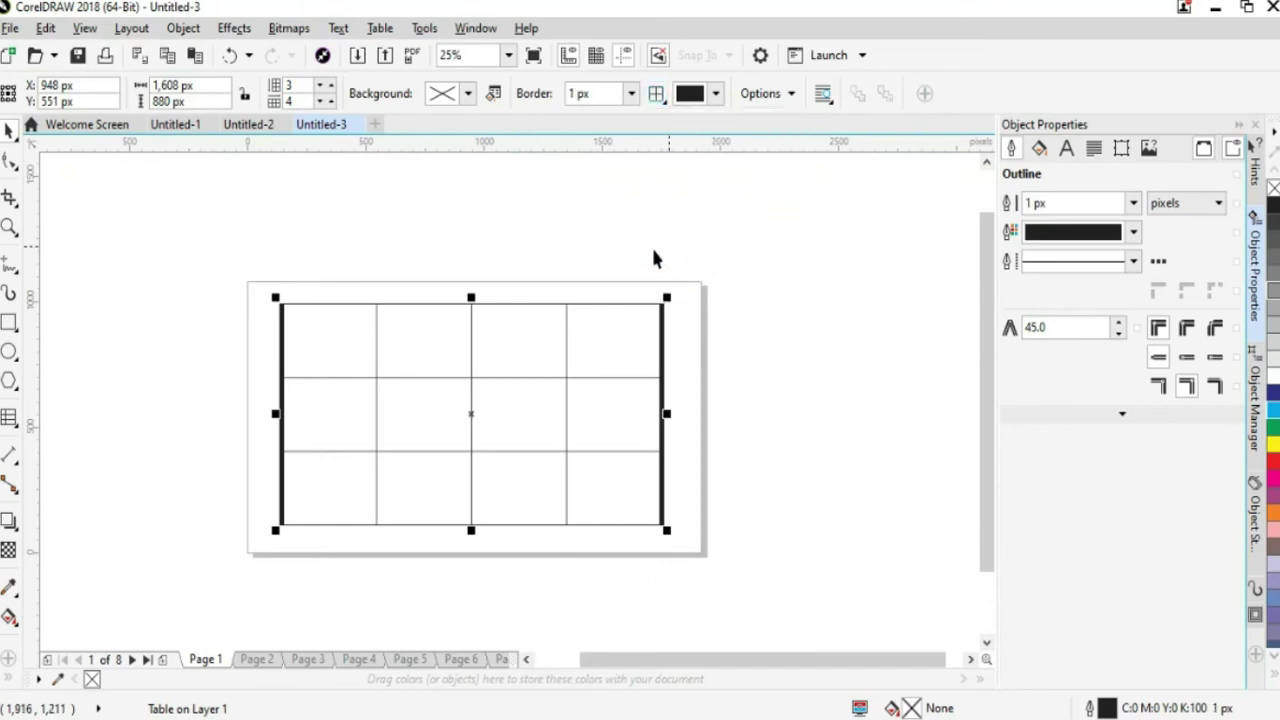
click(632, 93)
click(590, 279)
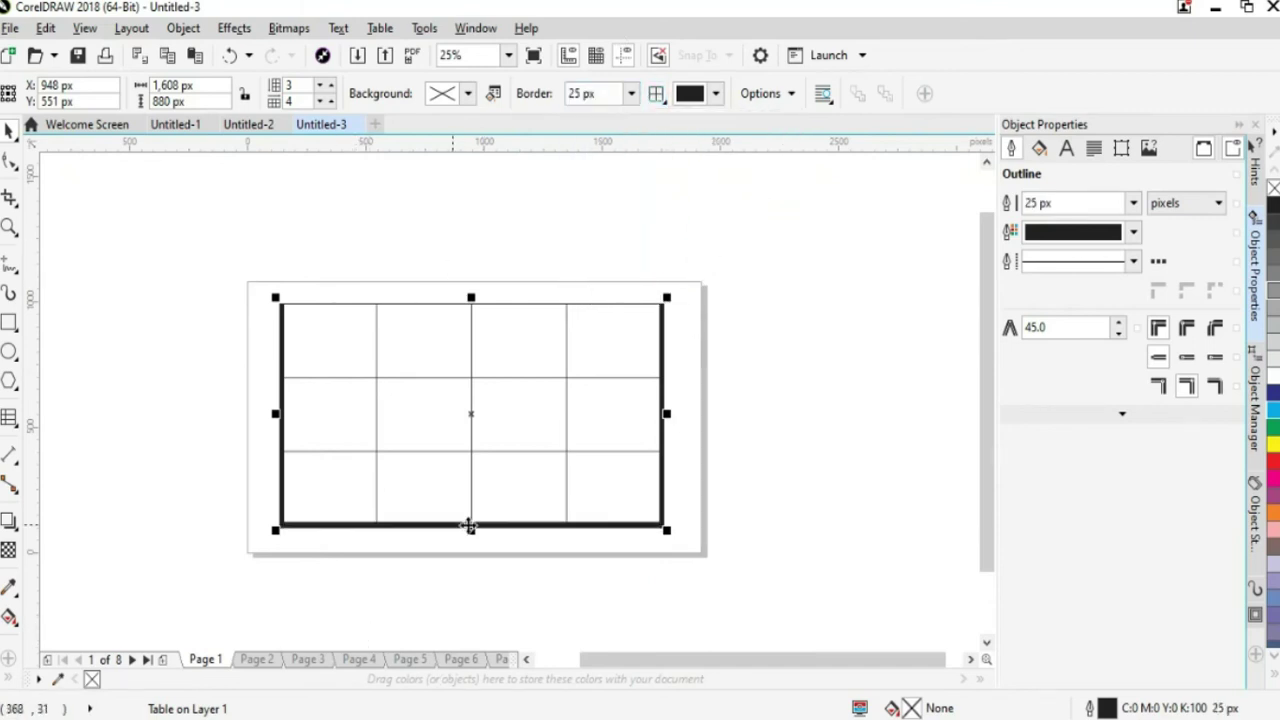
click(807, 442)
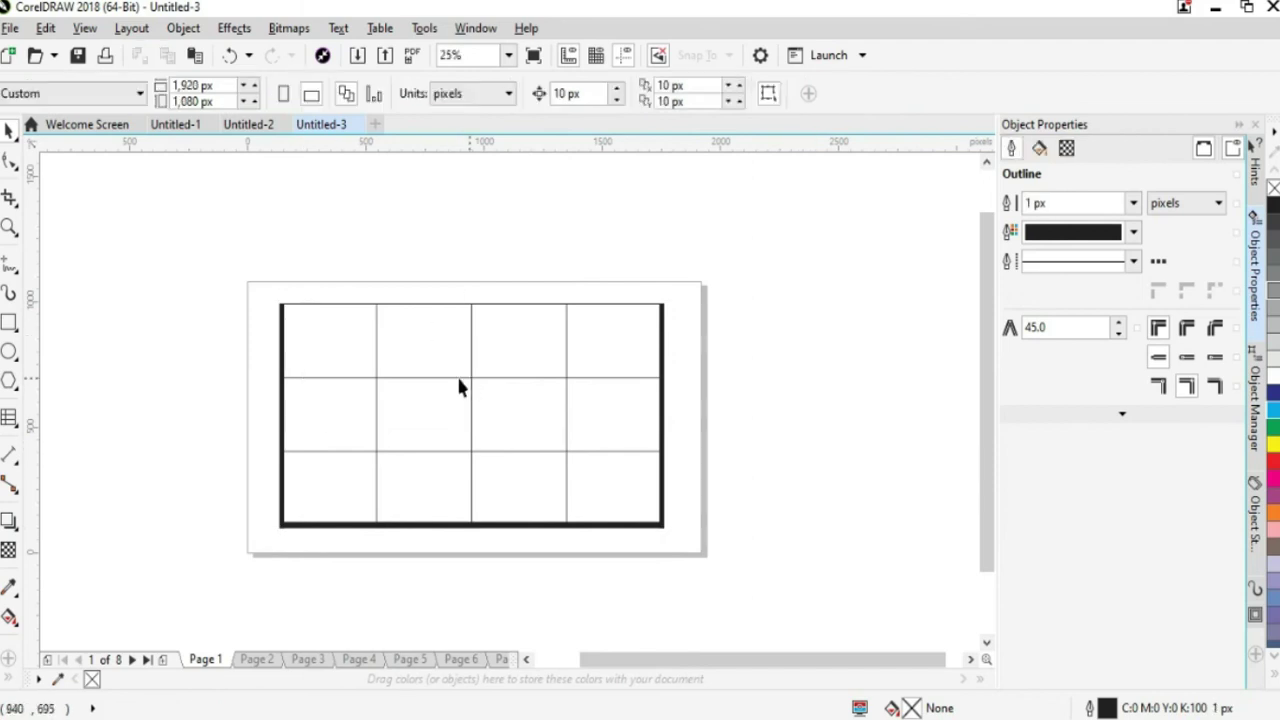
Try a 25 px bottom border on only the second cell of the table's top row.
click(344, 381)
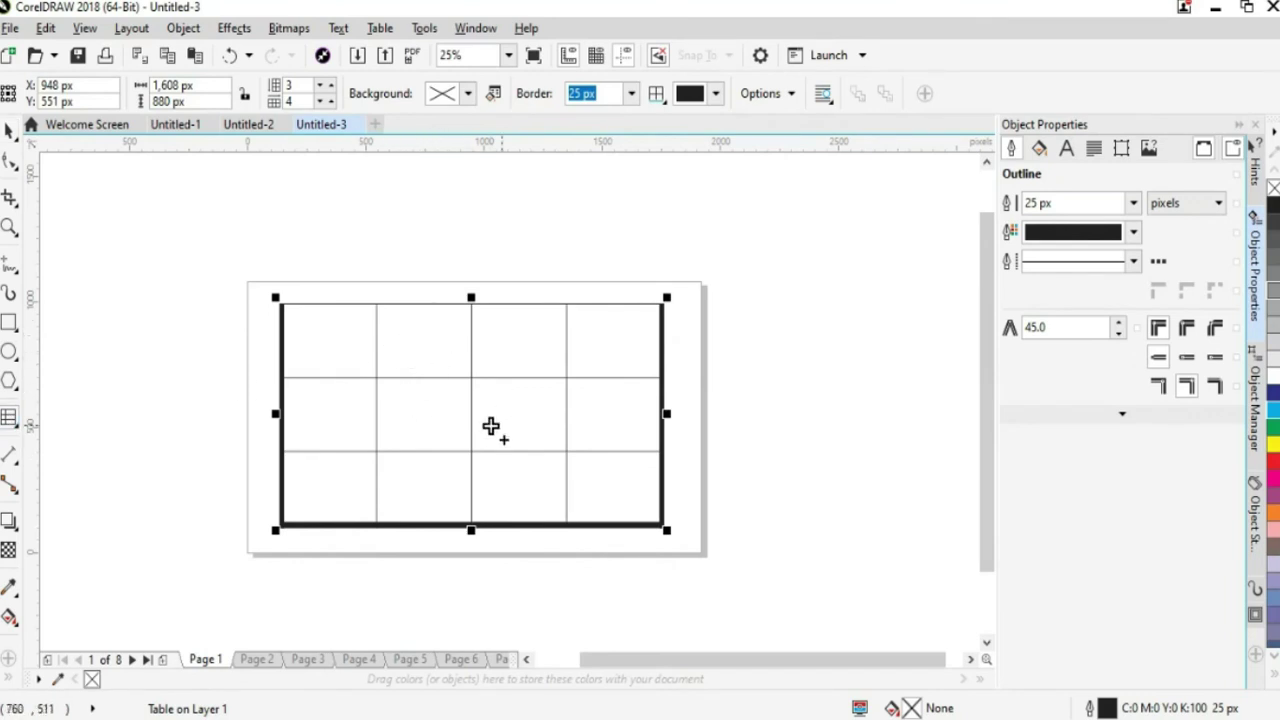
click(434, 346)
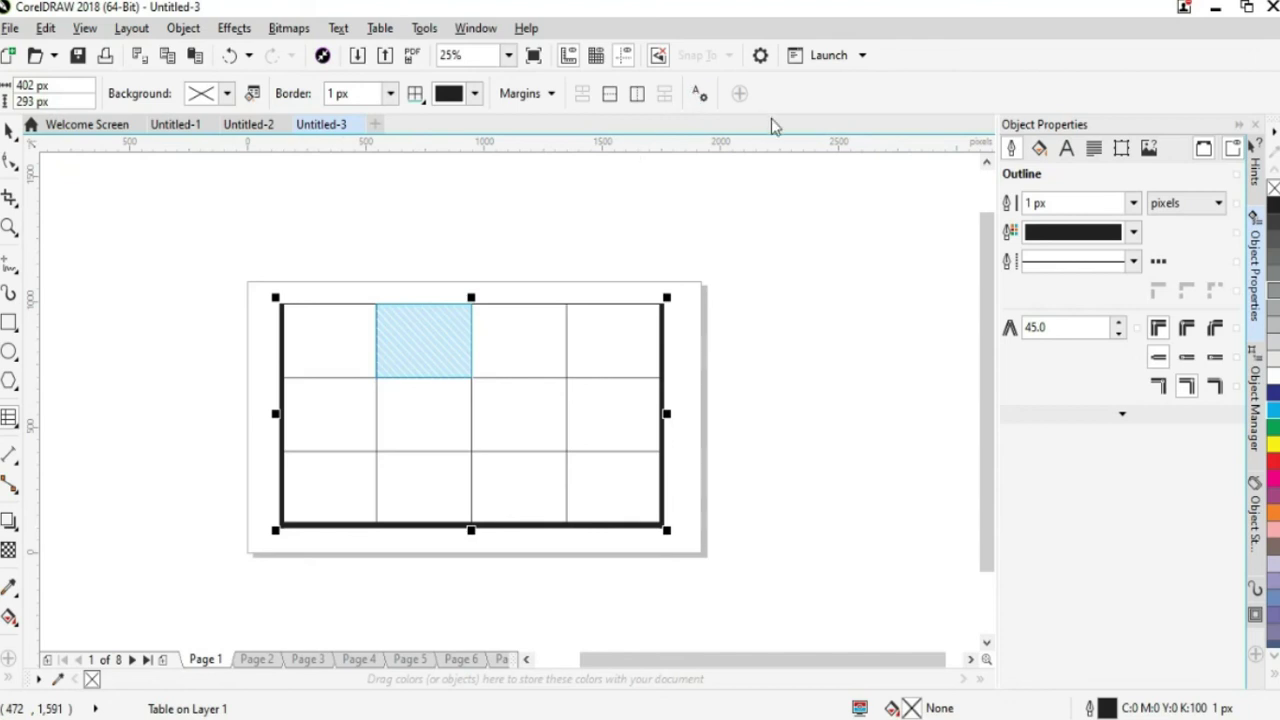
click(390, 93)
click(350, 284)
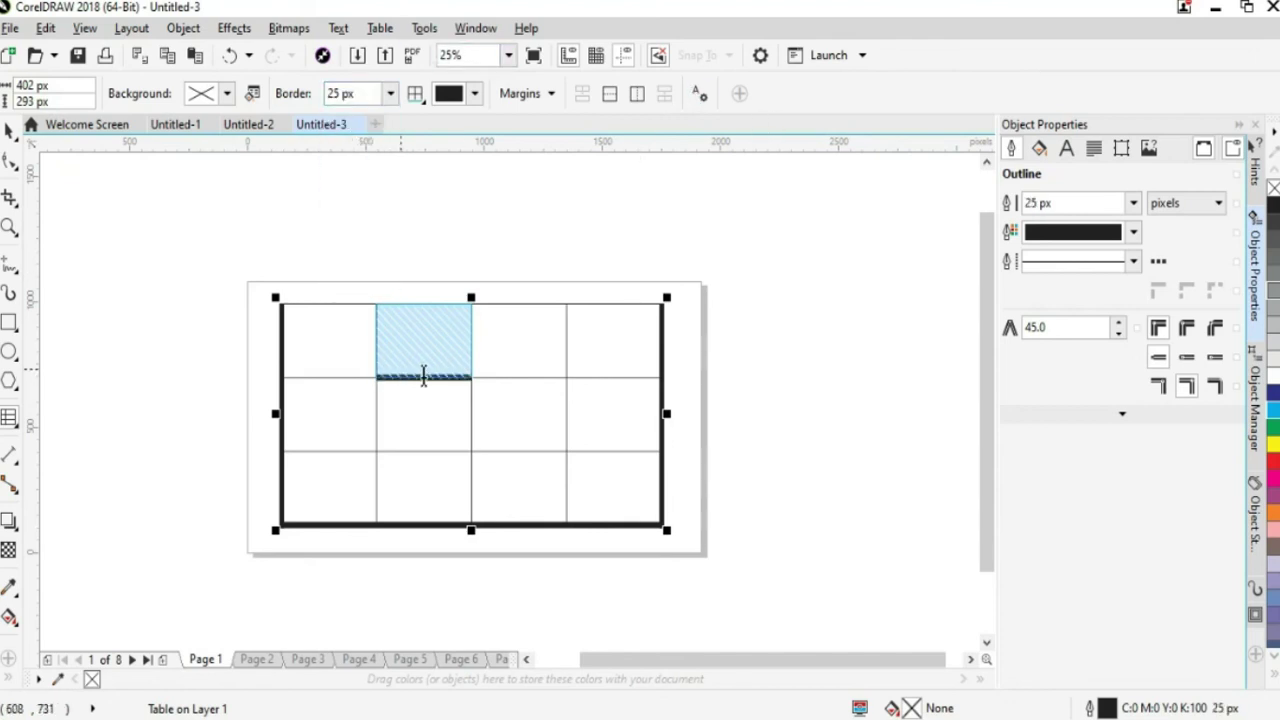
key(ctrl+z)
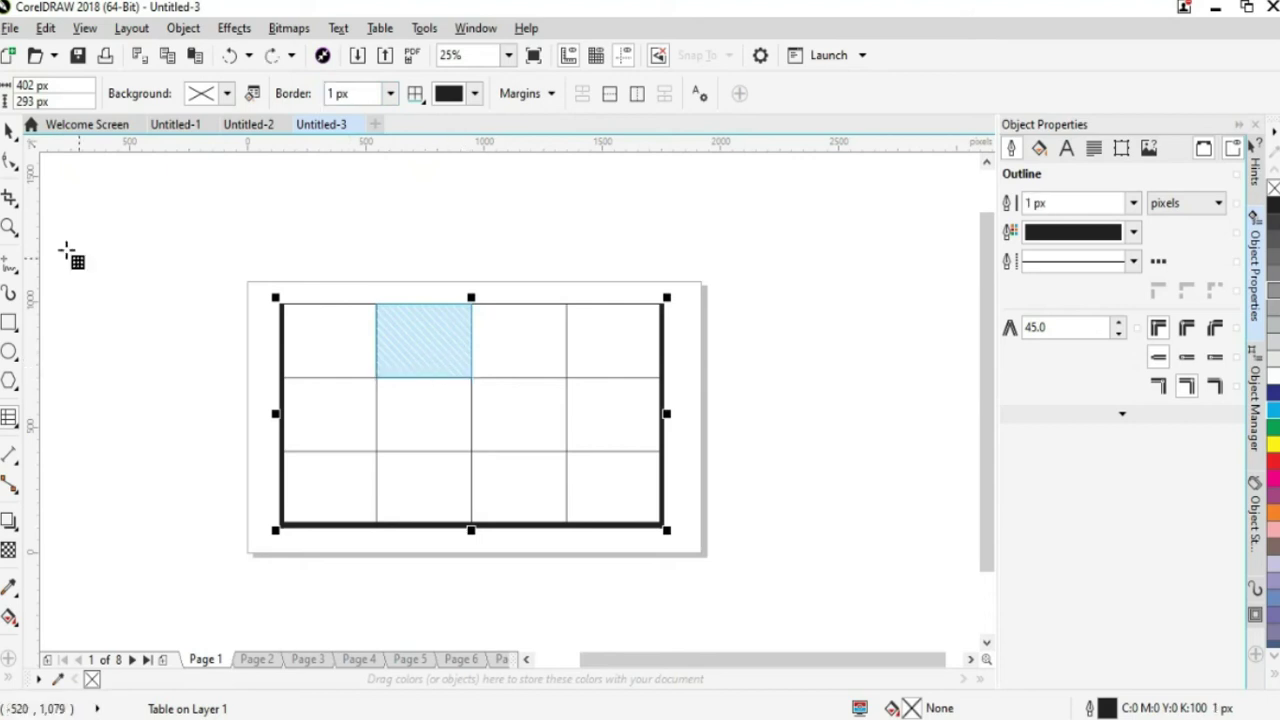
Leave cell editing and select the whole table as an object with the Pick tool.
click(10, 131)
key(Escape)
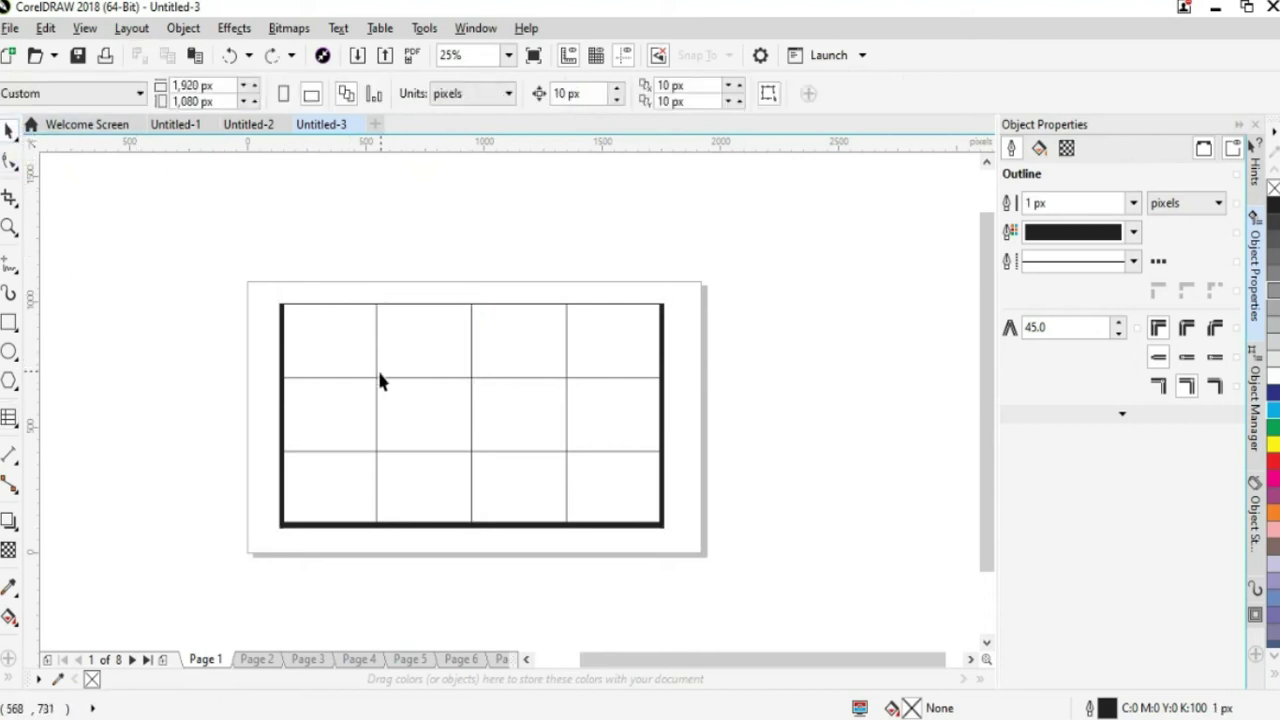
click(382, 381)
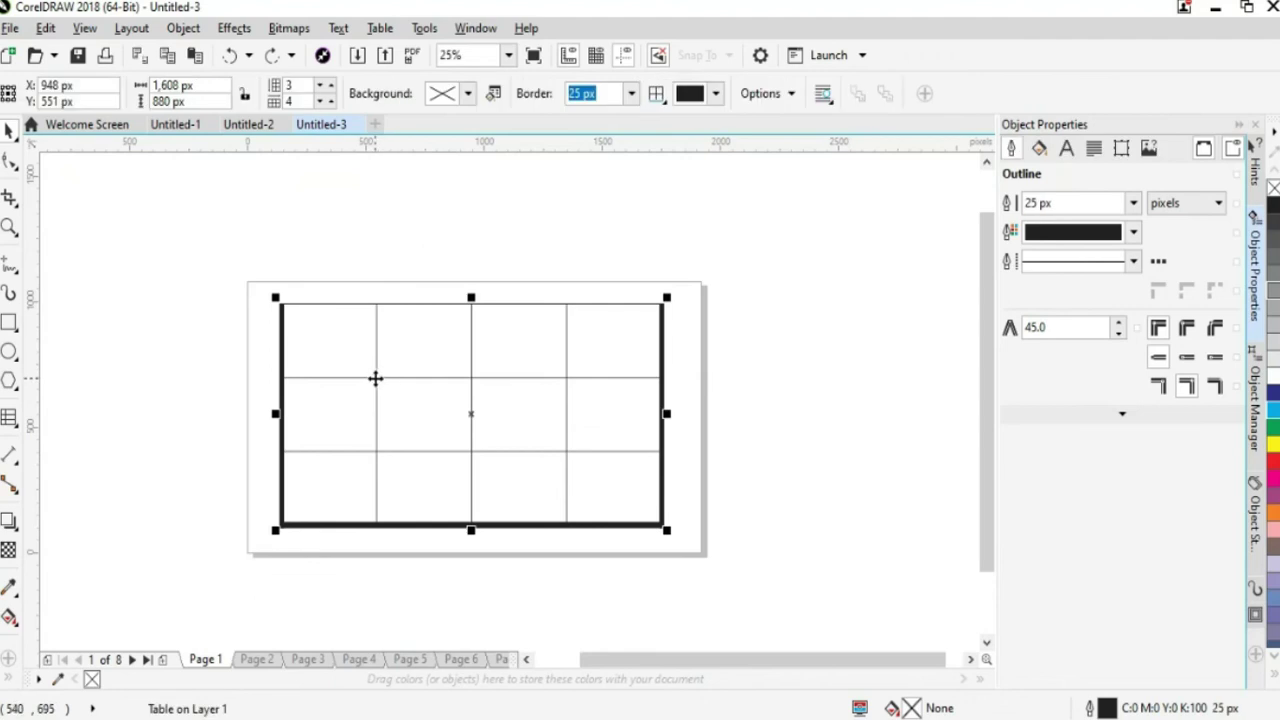
Return the table's bottom border to 1 px and choose the outside borders for border editing.
click(374, 377)
click(790, 96)
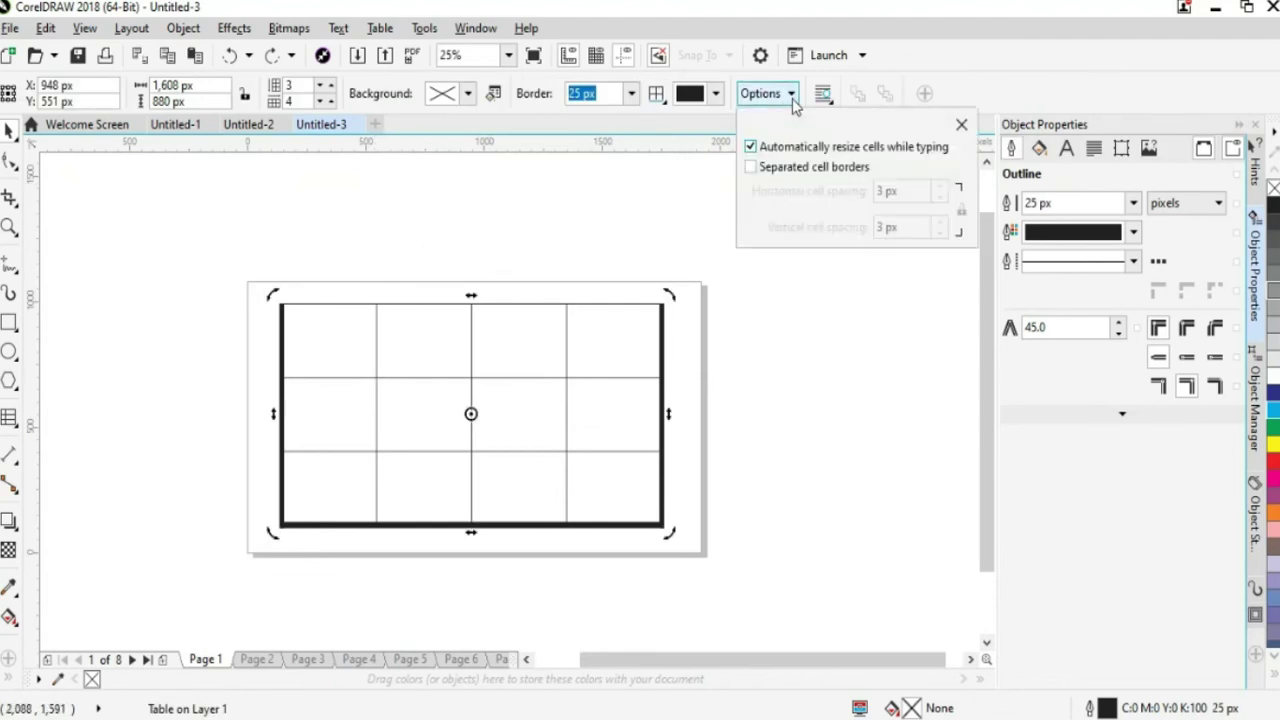
click(657, 95)
click(657, 95)
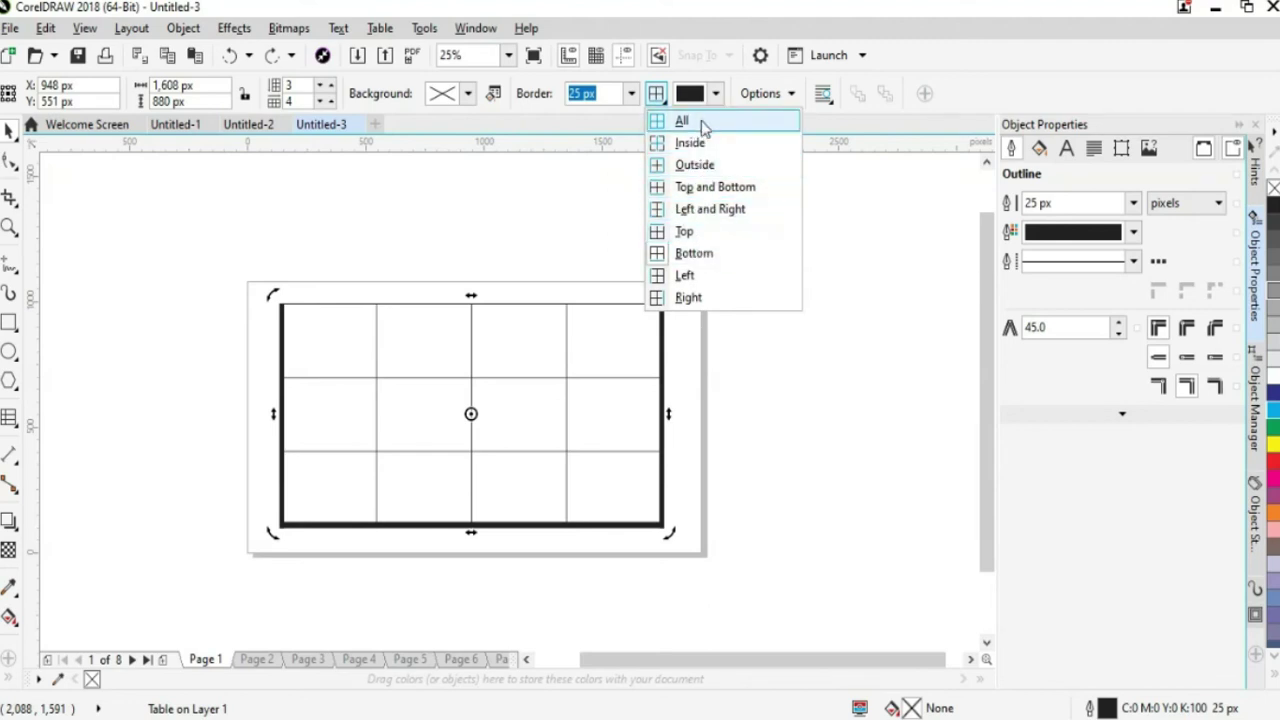
click(703, 122)
click(656, 93)
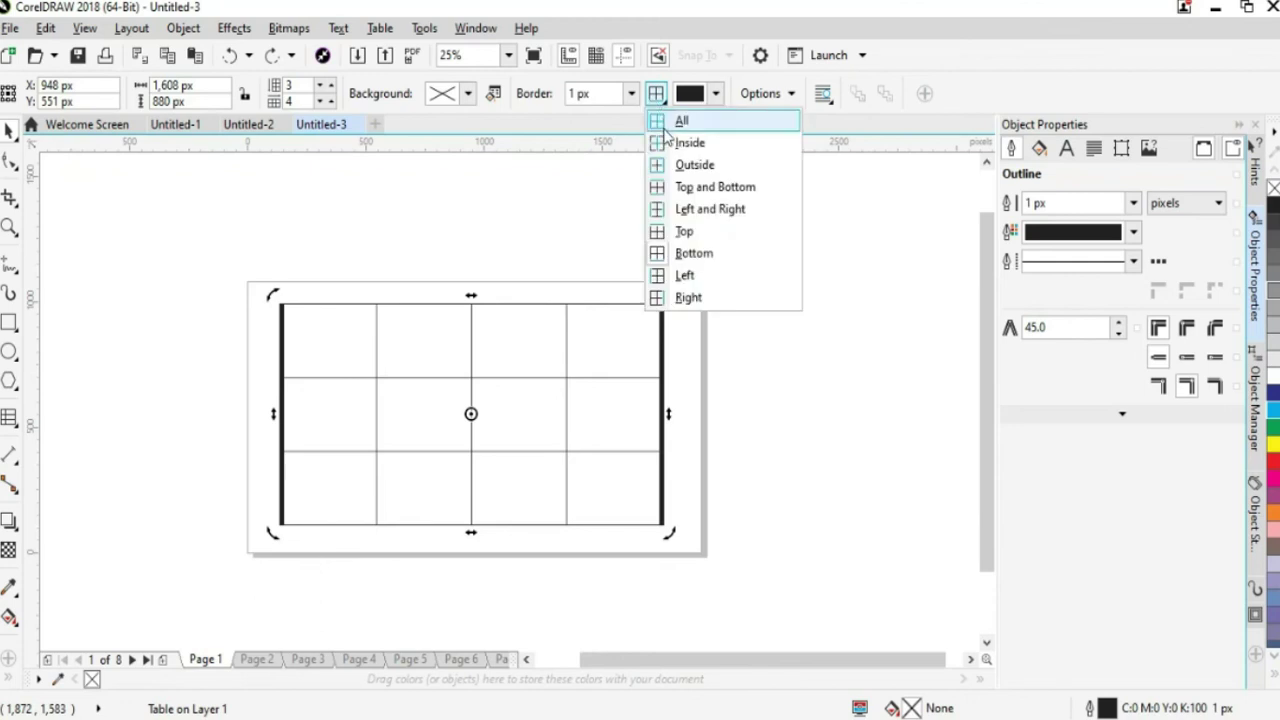
click(690, 163)
Try a 25 px border around the second cell of the table's top row and deselect the table.
click(9, 417)
drag(421, 337, 451, 371)
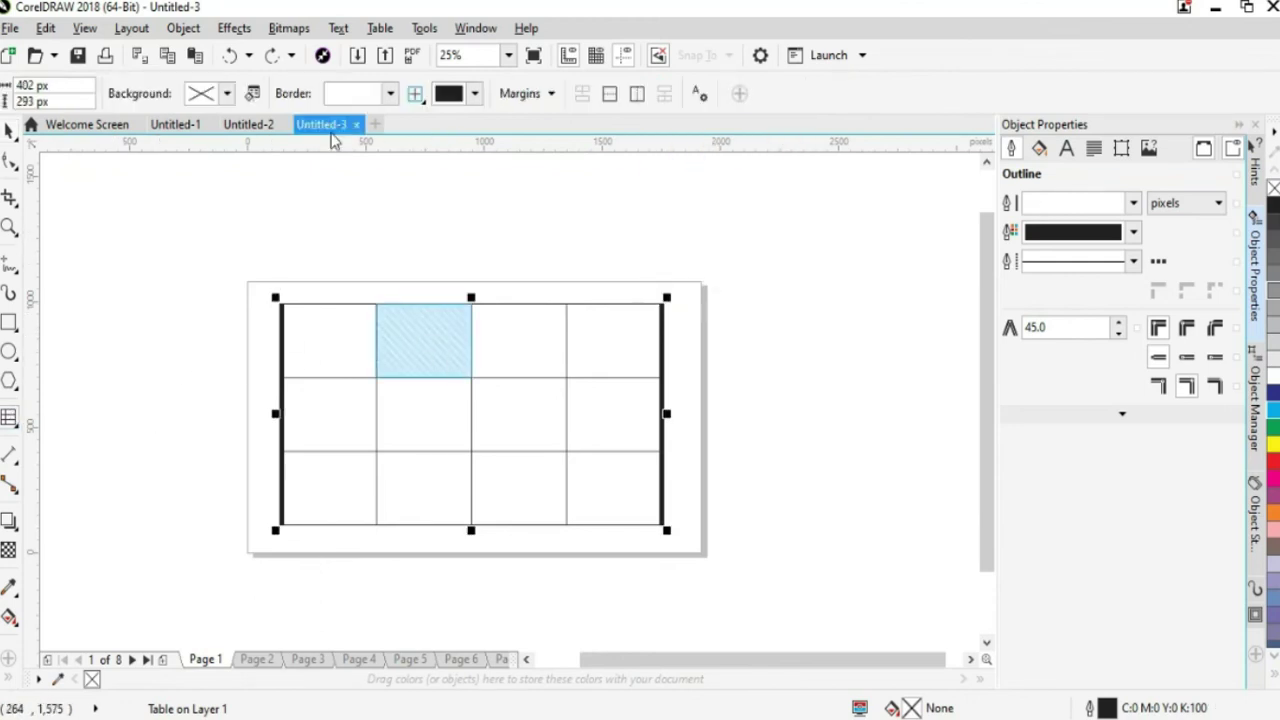
click(390, 93)
click(345, 281)
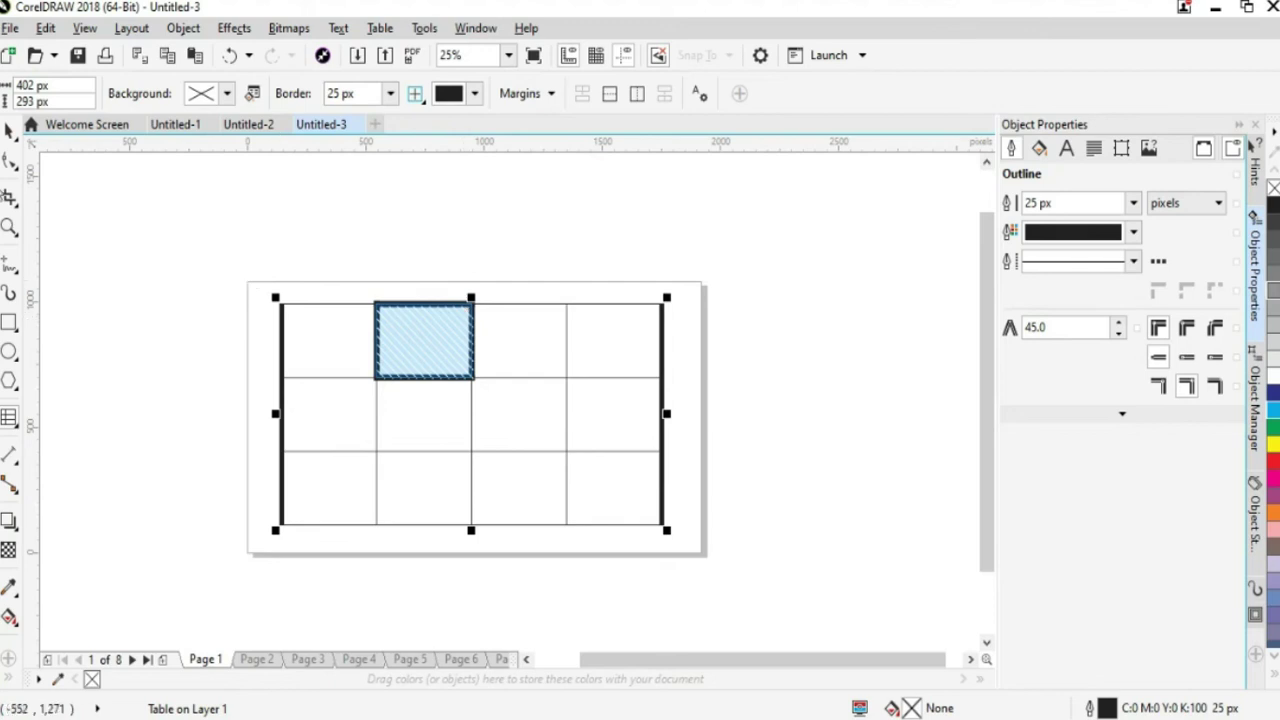
click(143, 253)
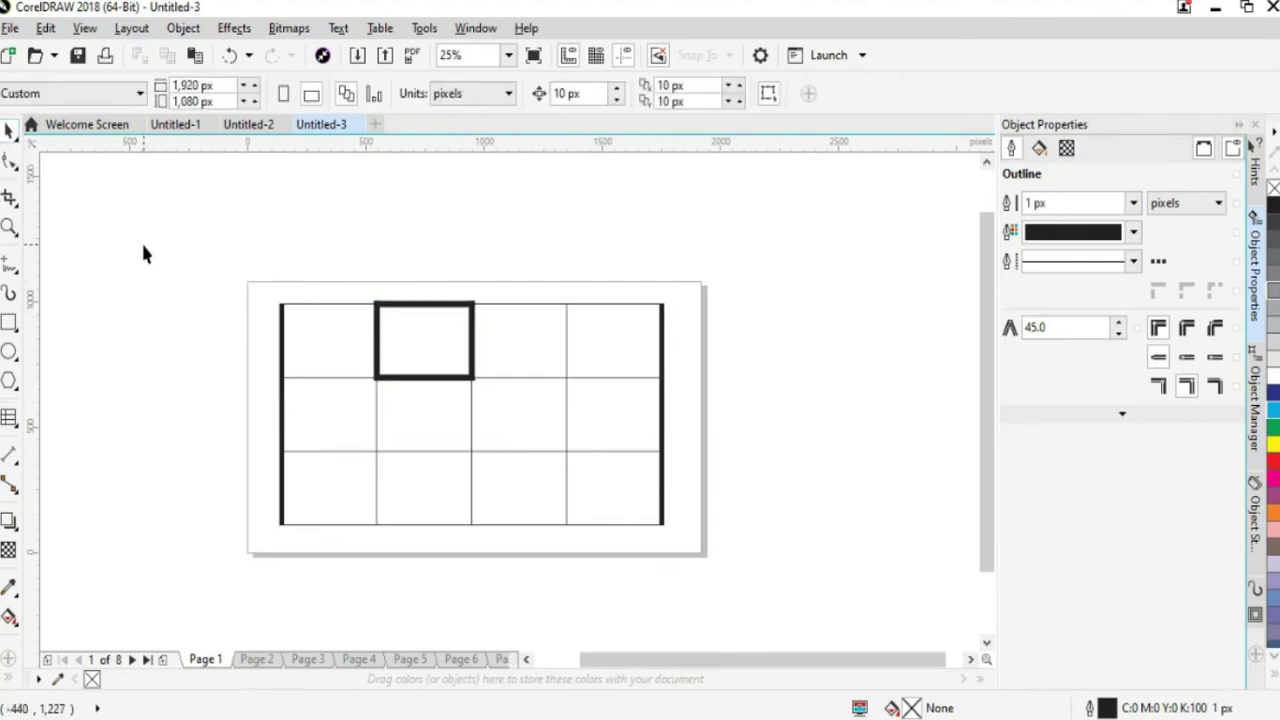
Undo the 25 px border around the second top-row cell and leave the table deselected.
key(ctrl+z)
click(146, 288)
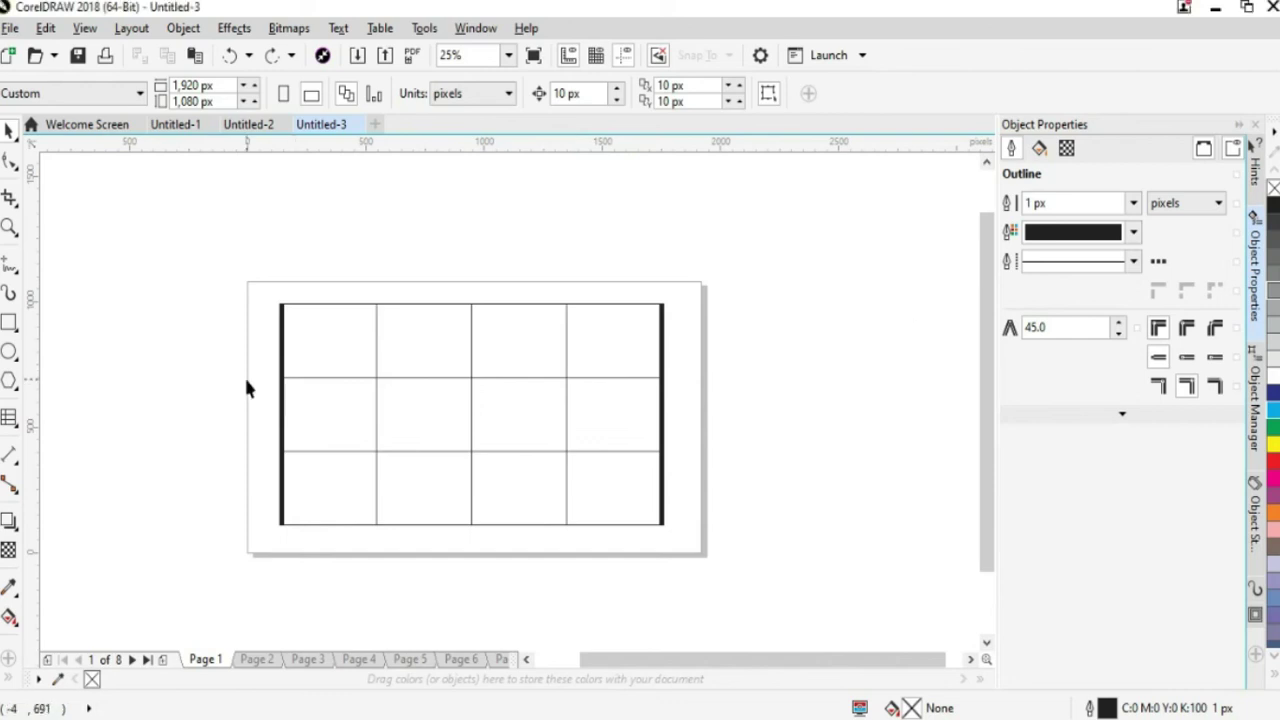
drag(600, 663, 582, 663)
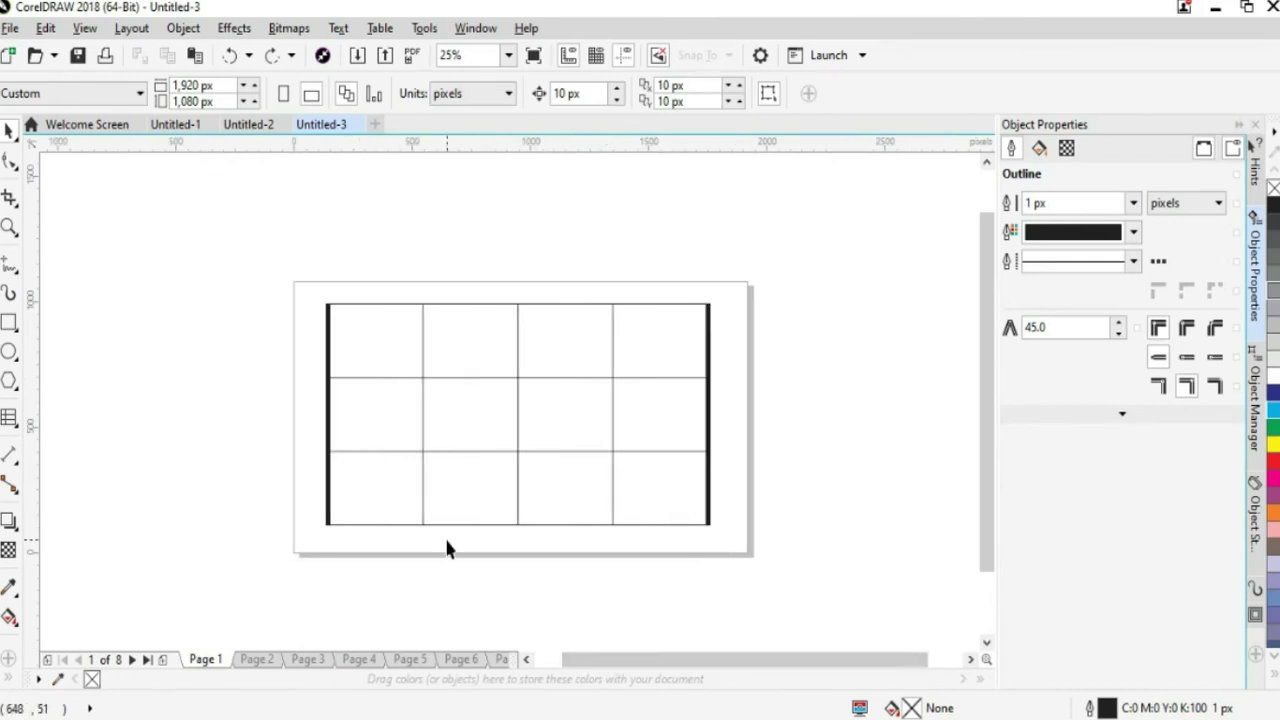
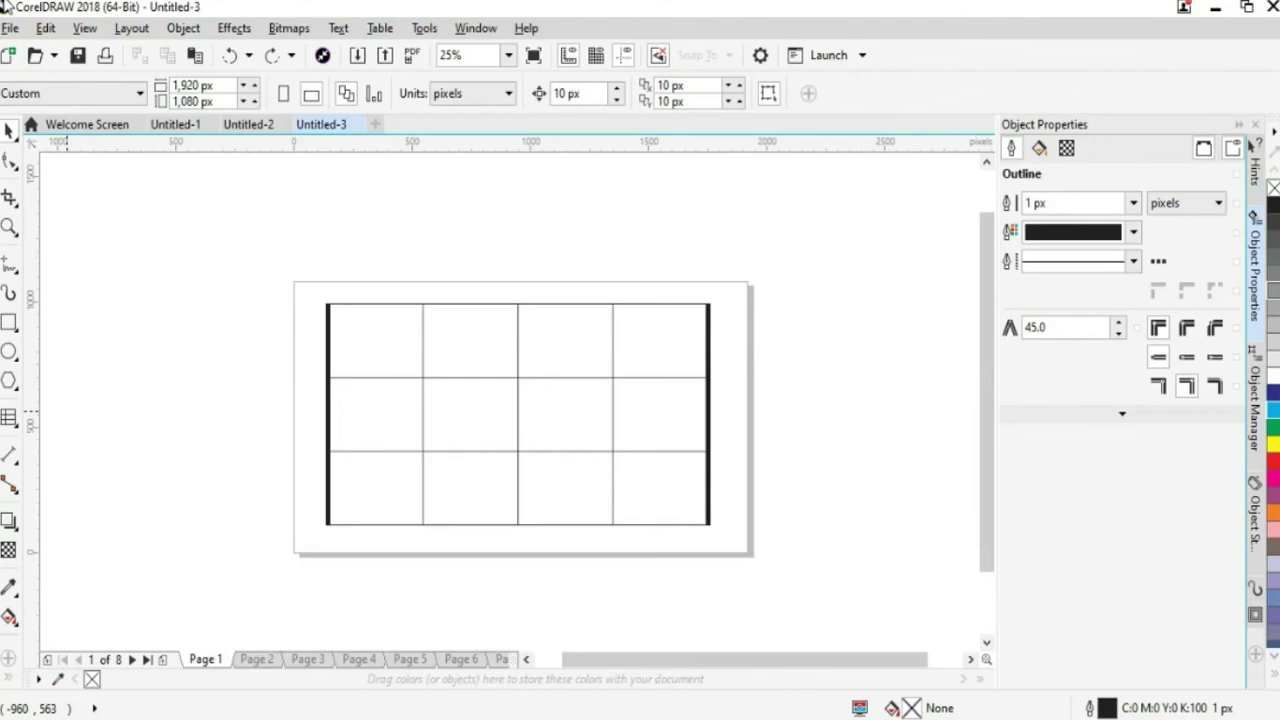
click(420, 384)
click(197, 391)
Select the second cell of the table's top row with the Table tool and give it a red background.
click(11, 421)
click(64, 440)
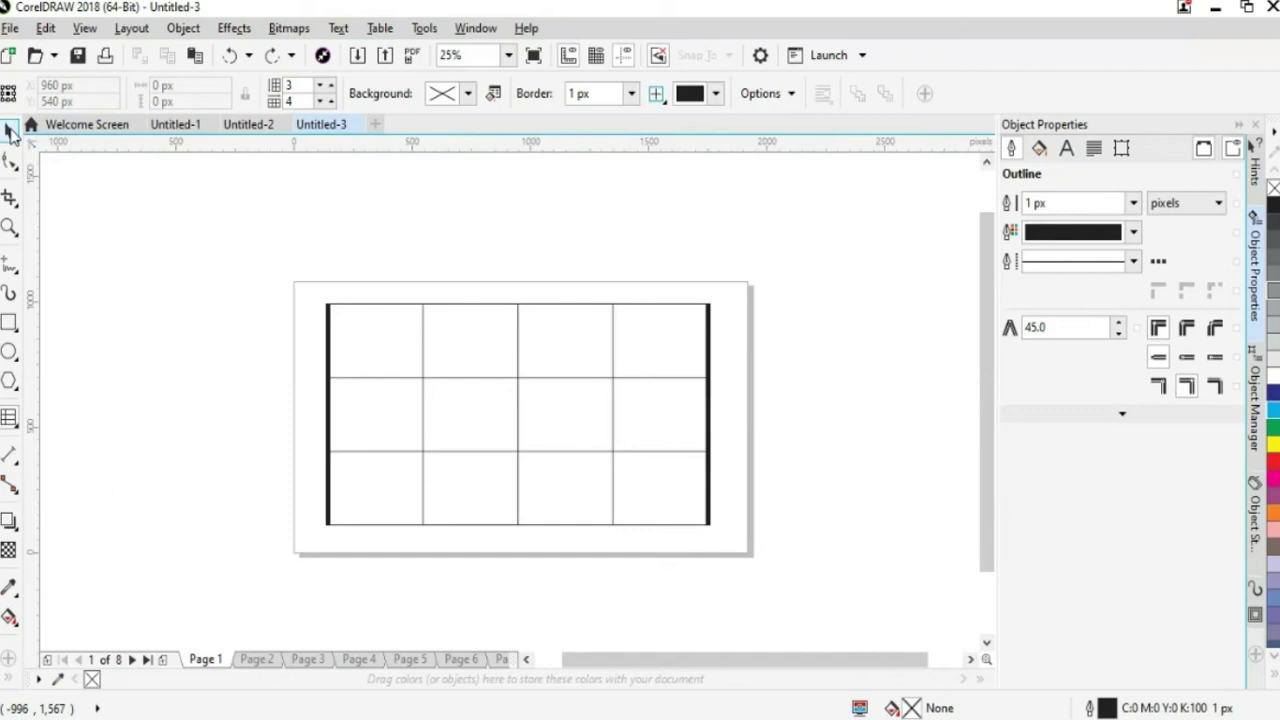
click(11, 420)
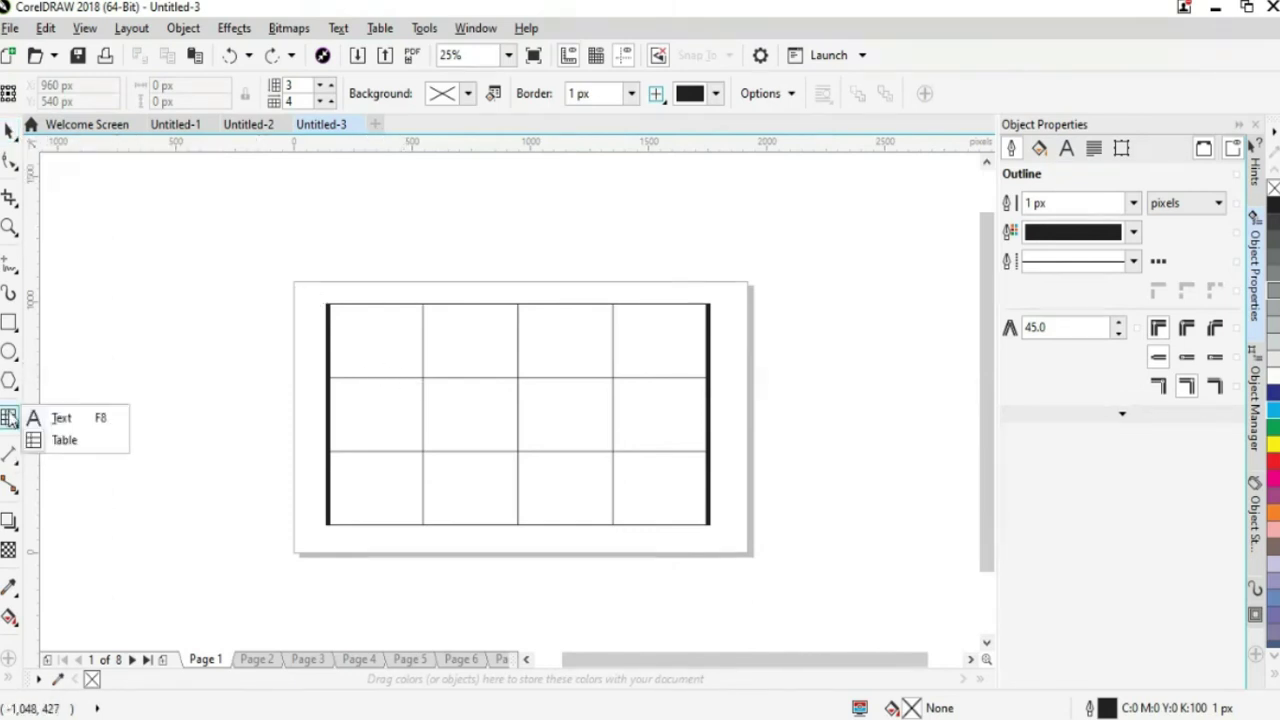
click(64, 440)
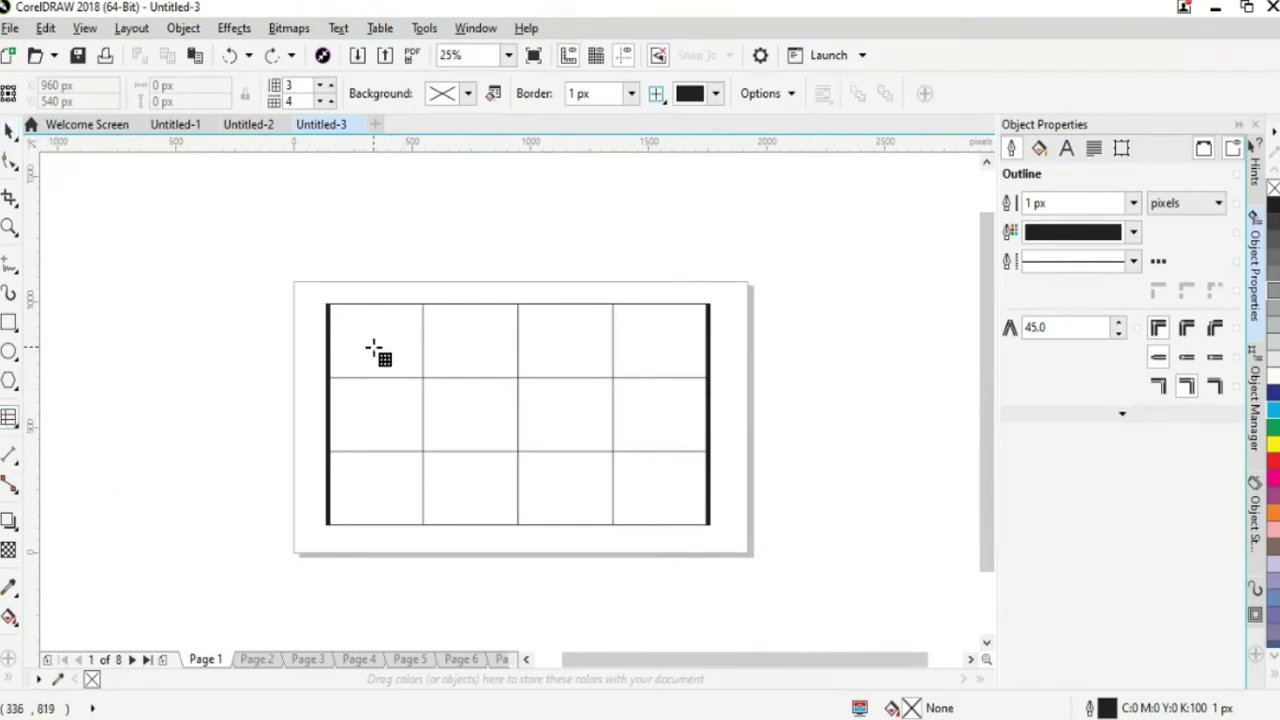
click(471, 363)
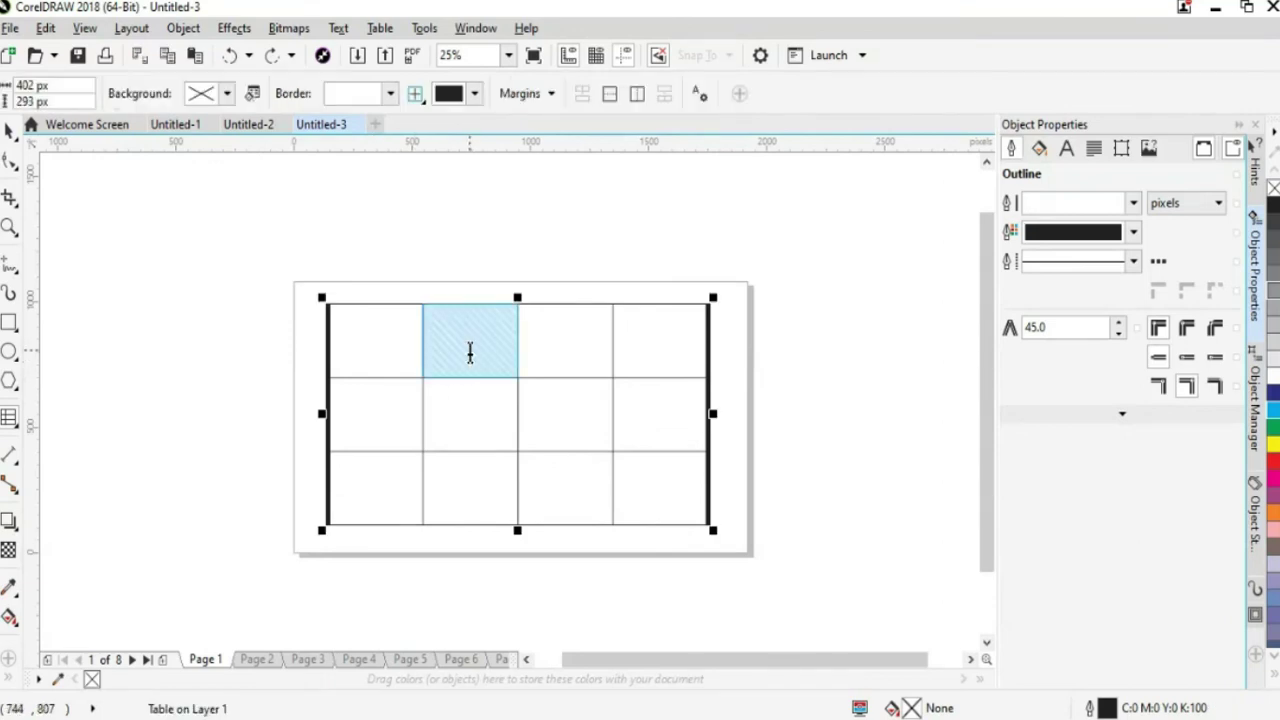
click(227, 93)
click(308, 251)
click(320, 200)
click(417, 114)
Apply a 25 px border around the red cell, leave cell editing and deselect the table.
click(390, 93)
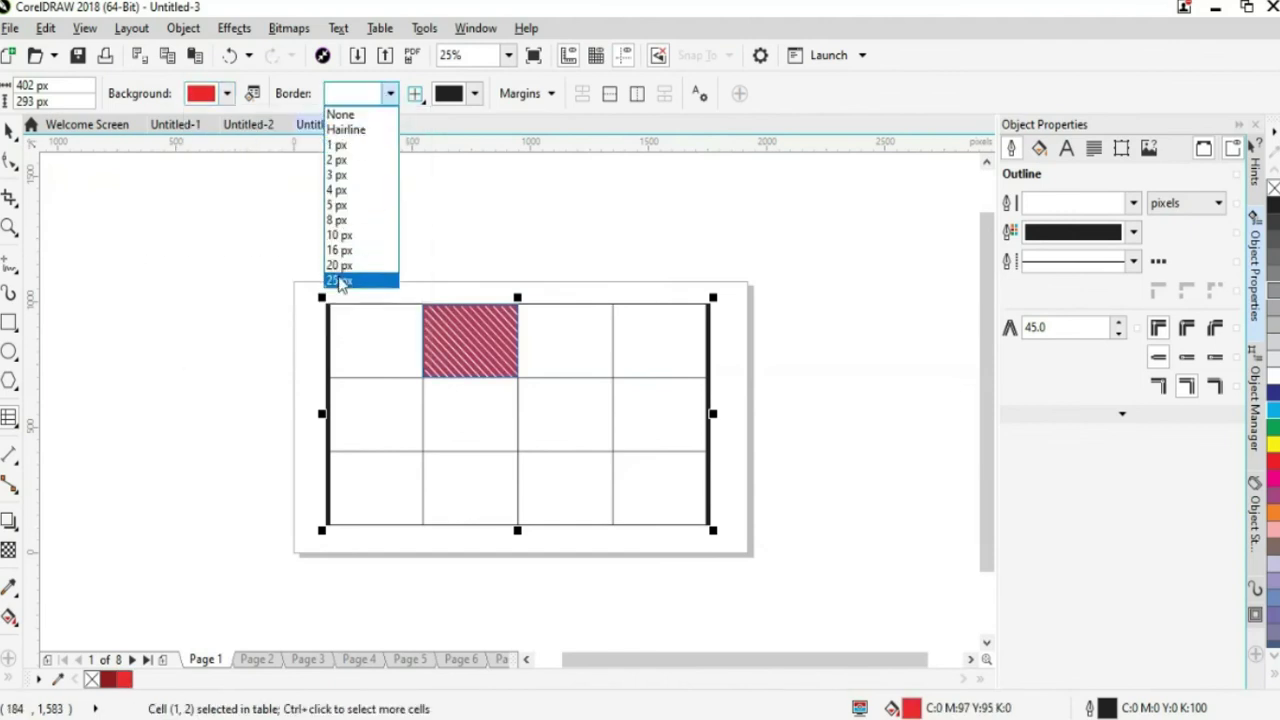
click(340, 279)
click(190, 297)
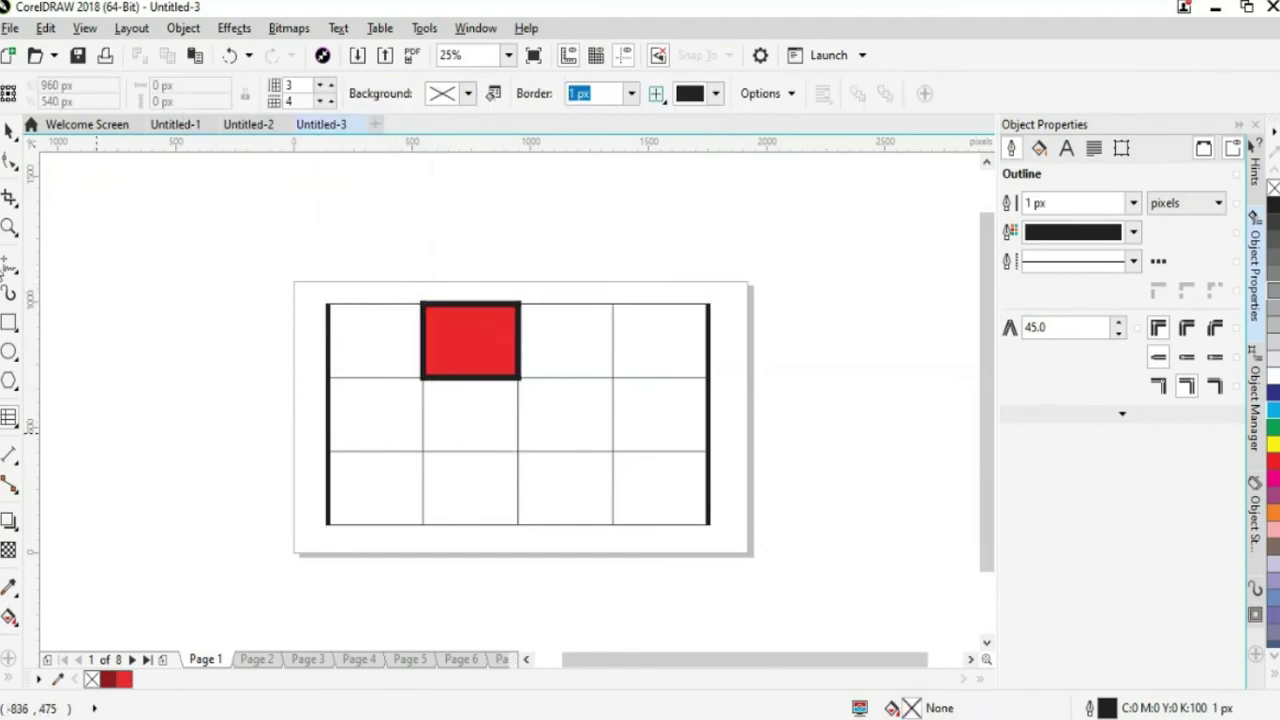
click(11, 131)
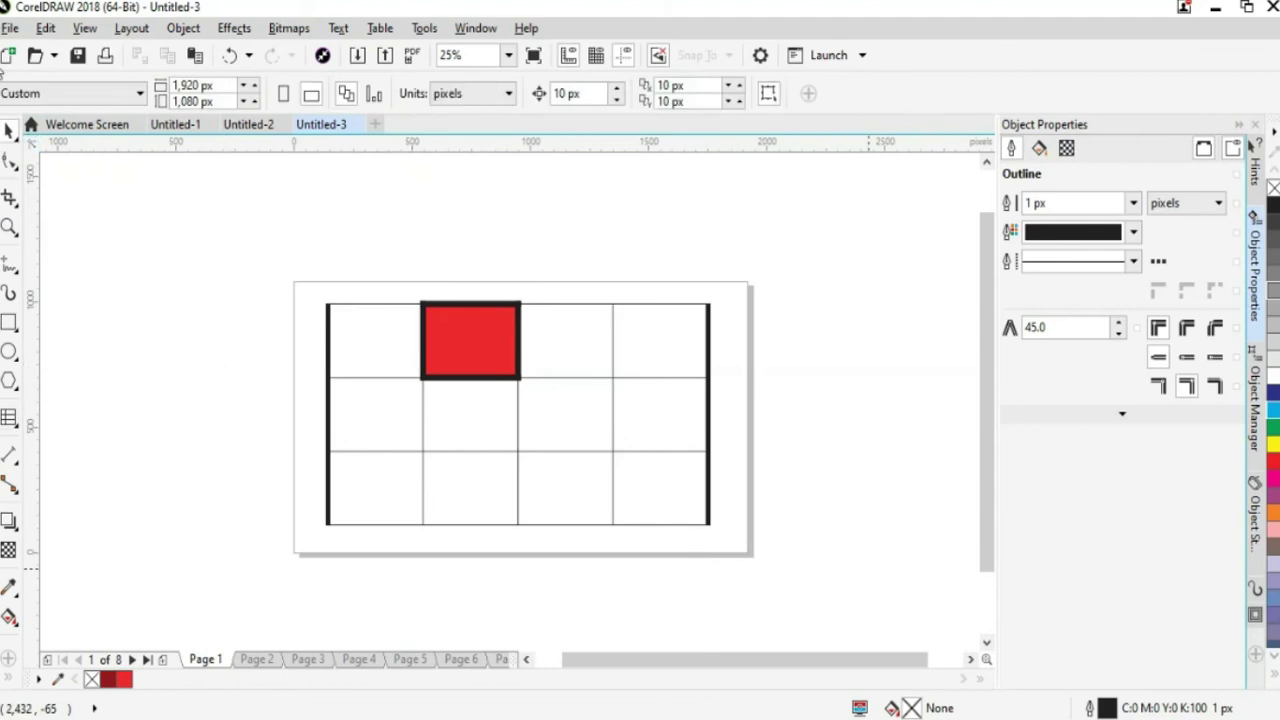
Undo the cell's 25 px border and red background, and deselect the table.
key(ctrl+z)
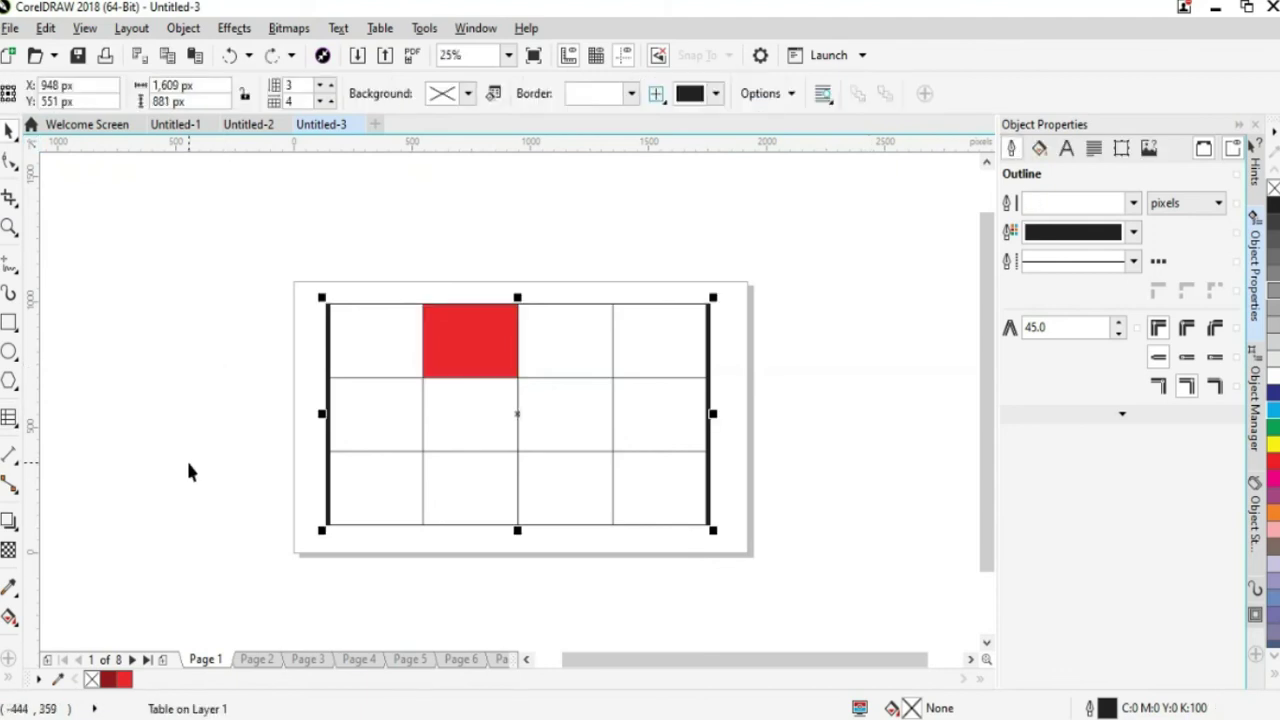
key(ctrl+z)
click(210, 478)
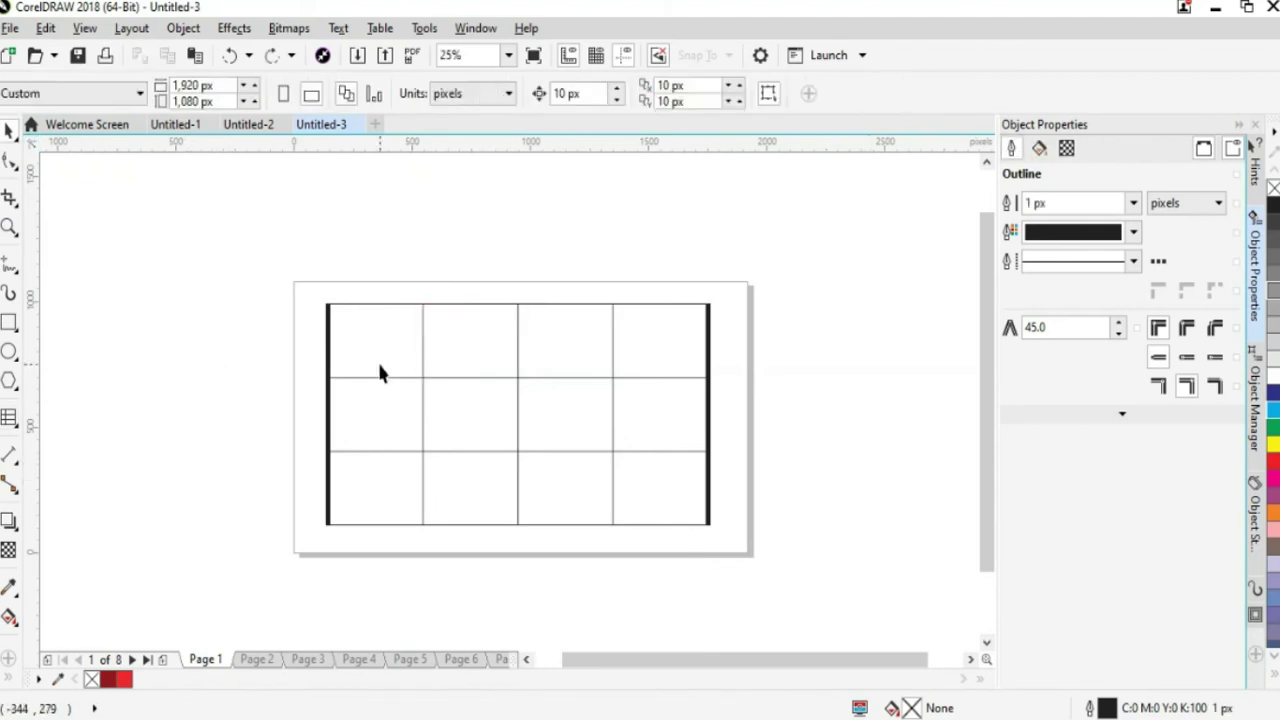
Enter the text "Heading 1" in the first cell of the table's top row using the Text tool.
click(13, 421)
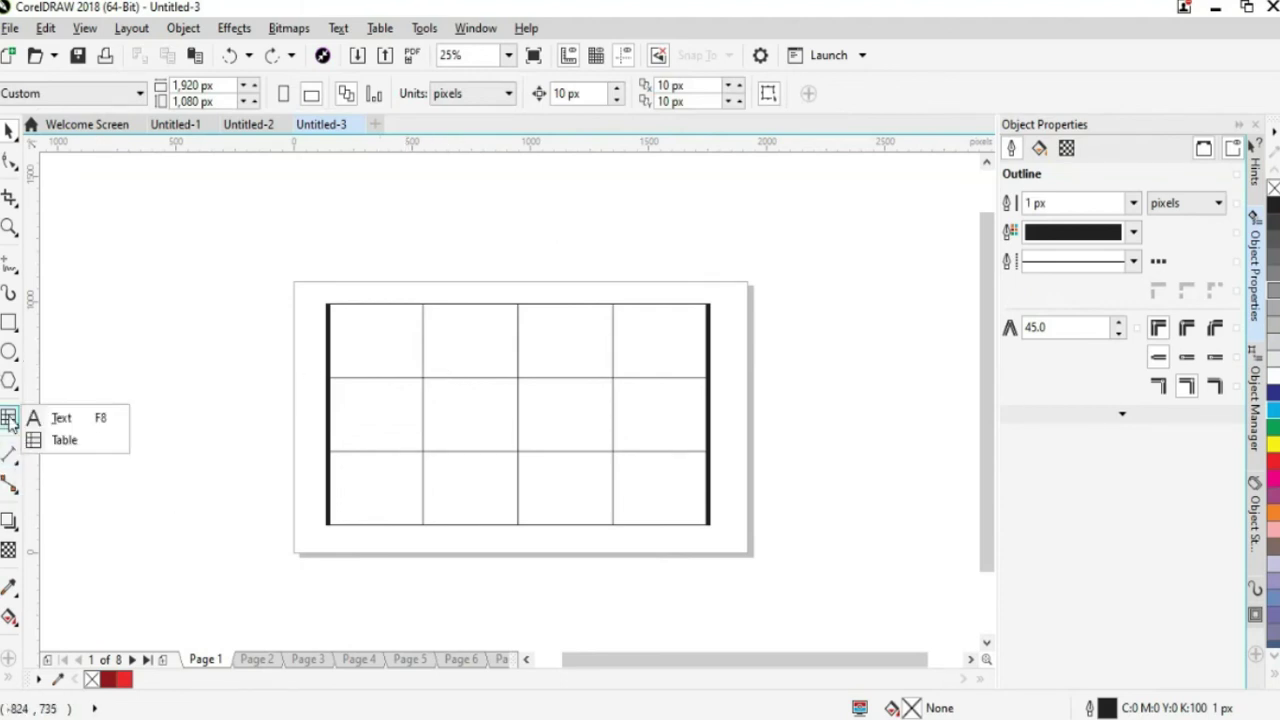
click(62, 441)
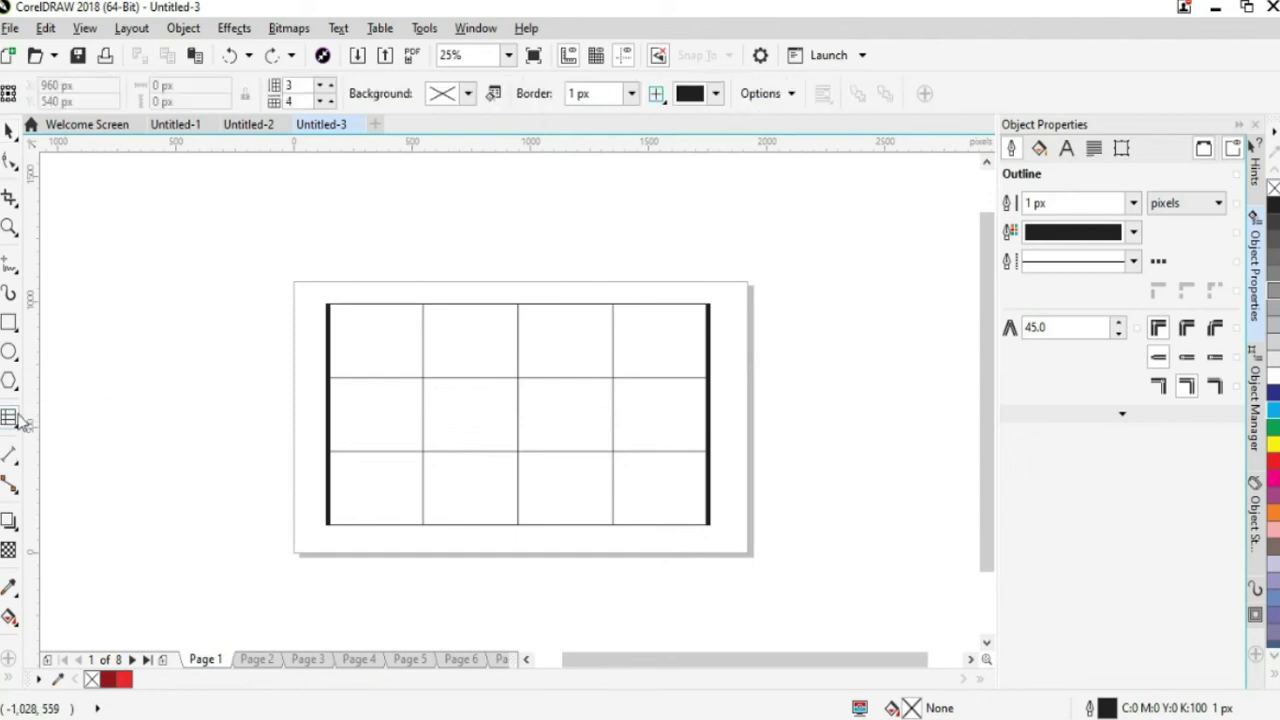
click(360, 340)
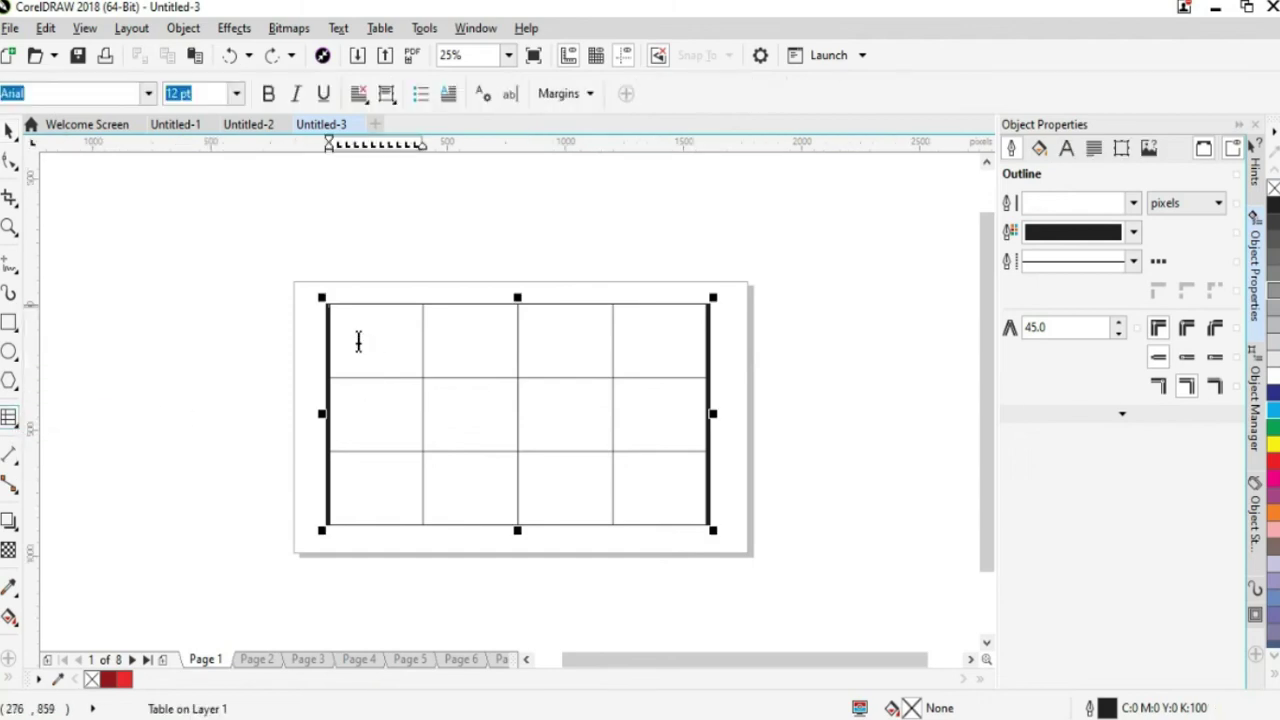
click(14, 424)
click(64, 441)
click(373, 323)
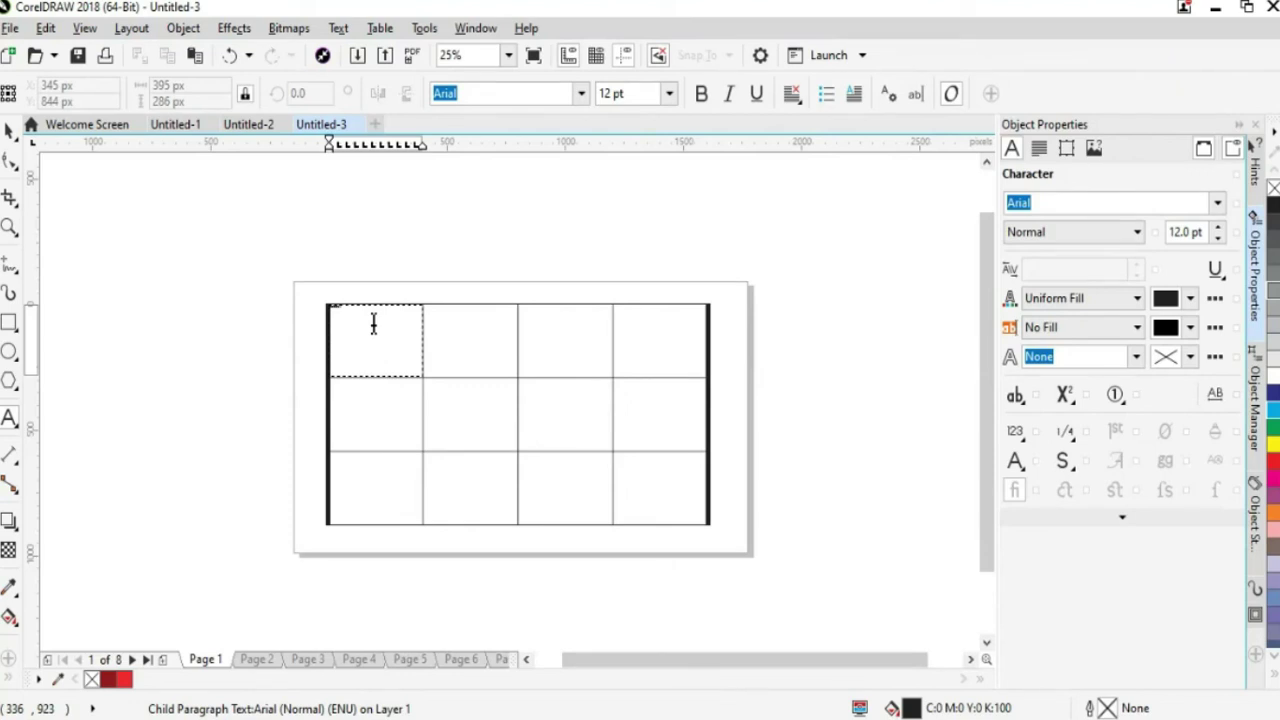
Set the "Heading 1" text size to 100 pt and deselect the cell text.
click(9, 131)
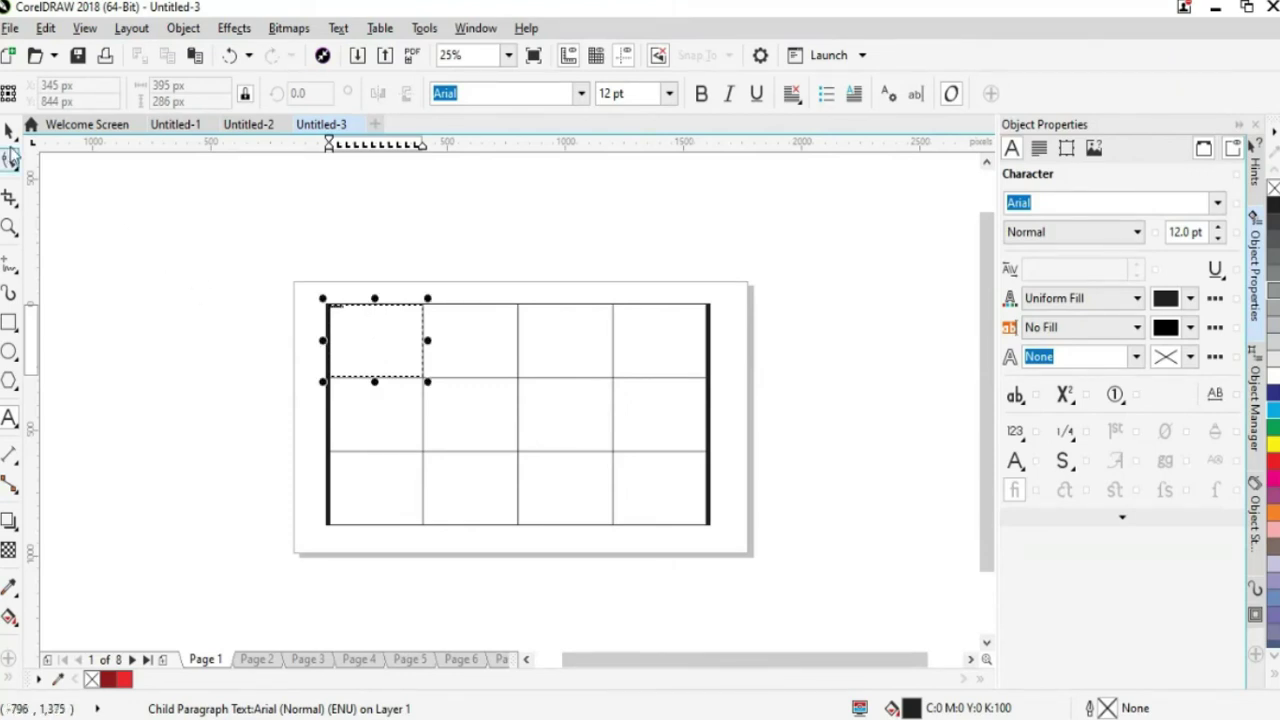
click(669, 93)
click(621, 320)
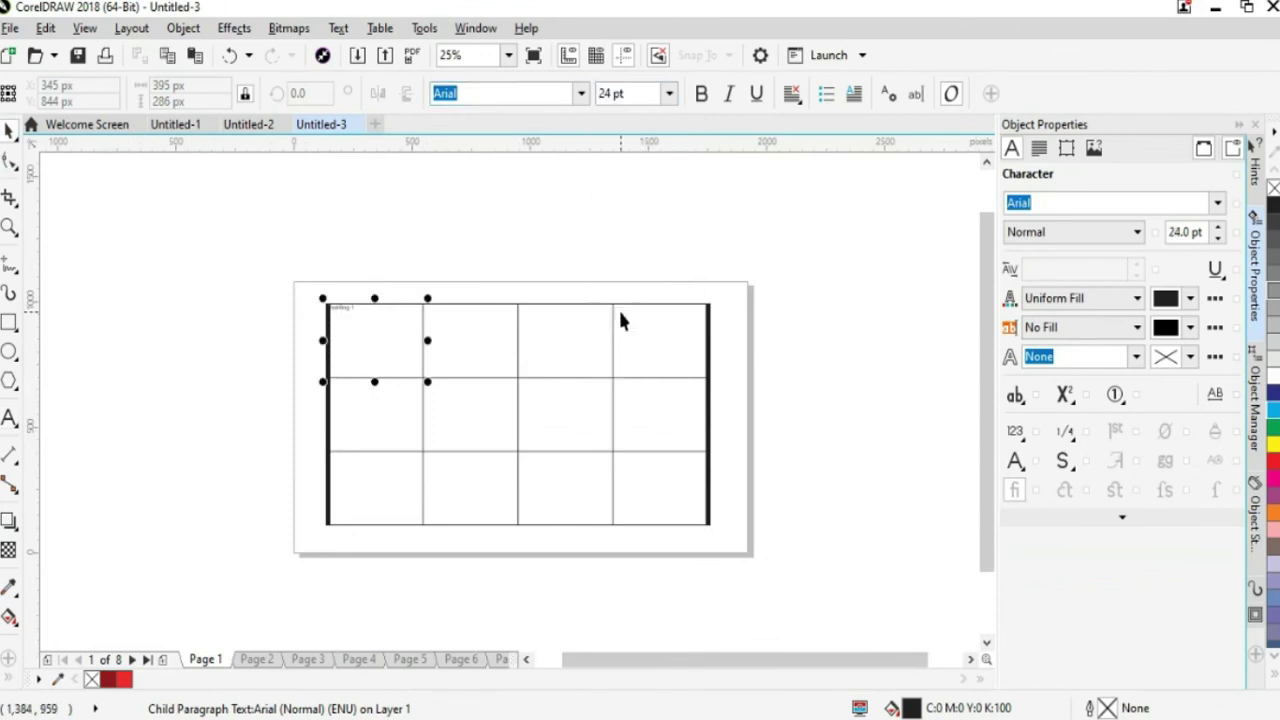
click(669, 93)
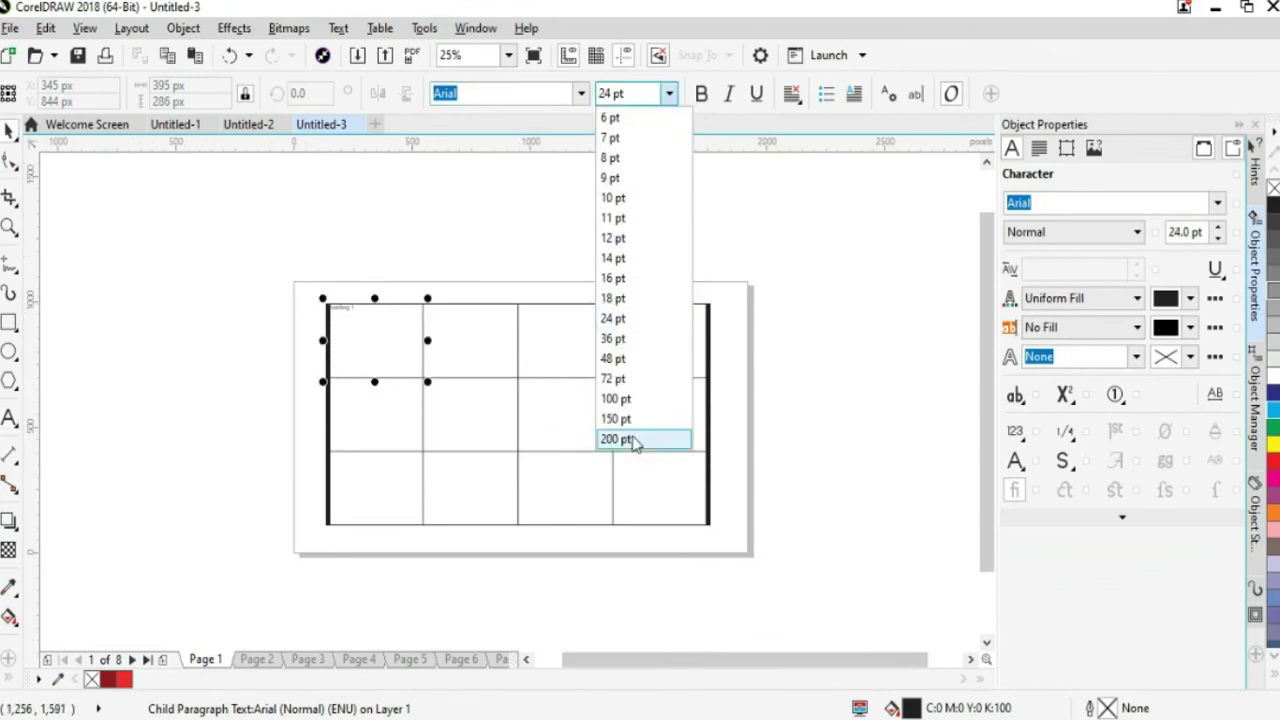
click(617, 399)
click(260, 272)
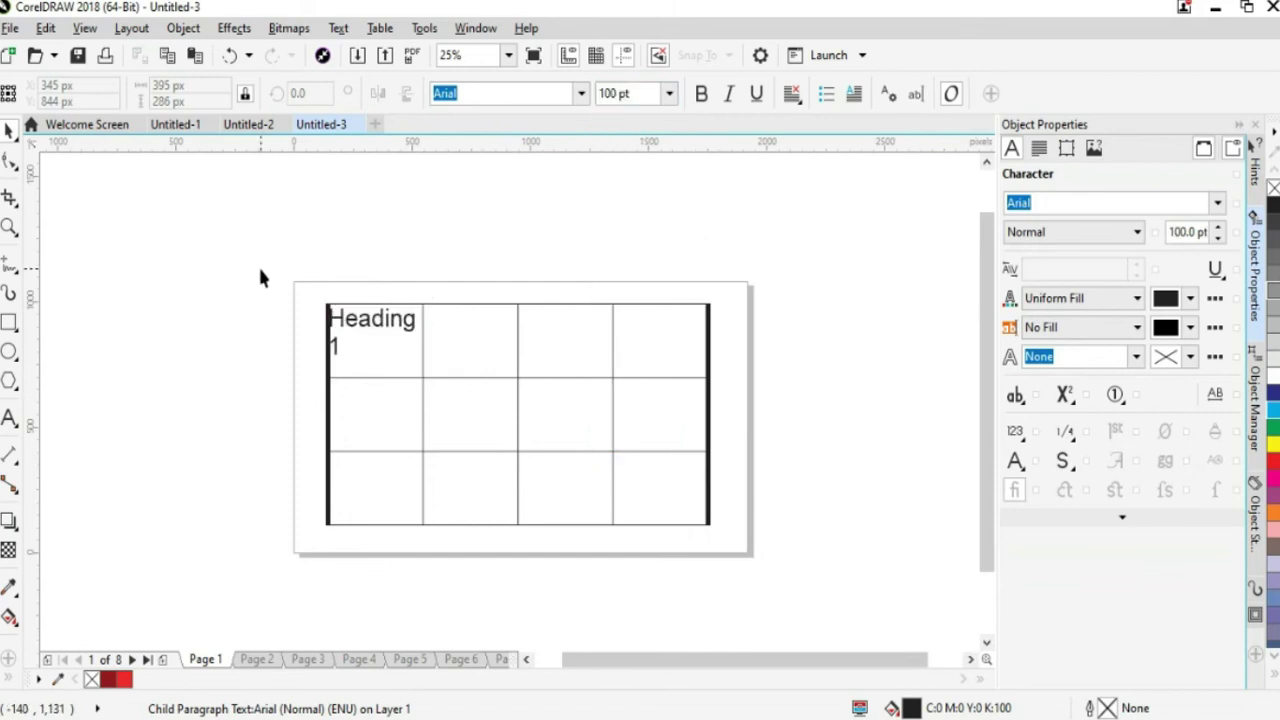
click(389, 321)
click(172, 348)
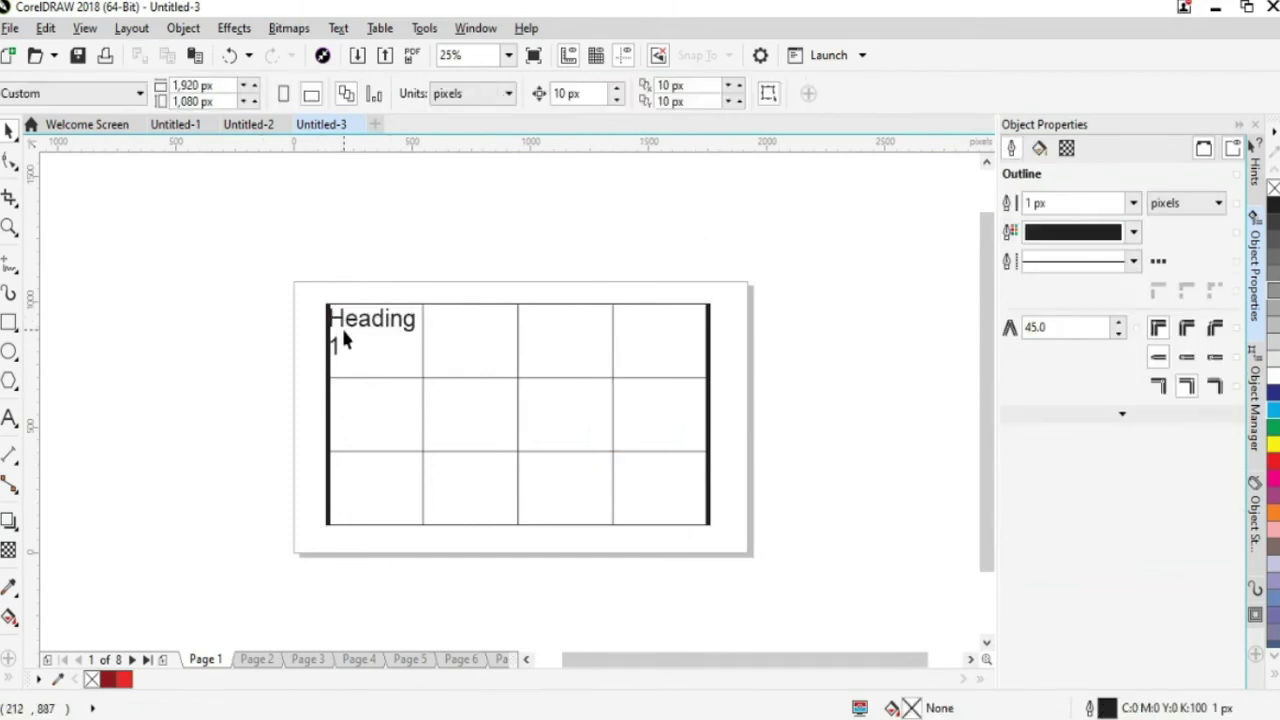
click(339, 328)
click(440, 367)
click(149, 317)
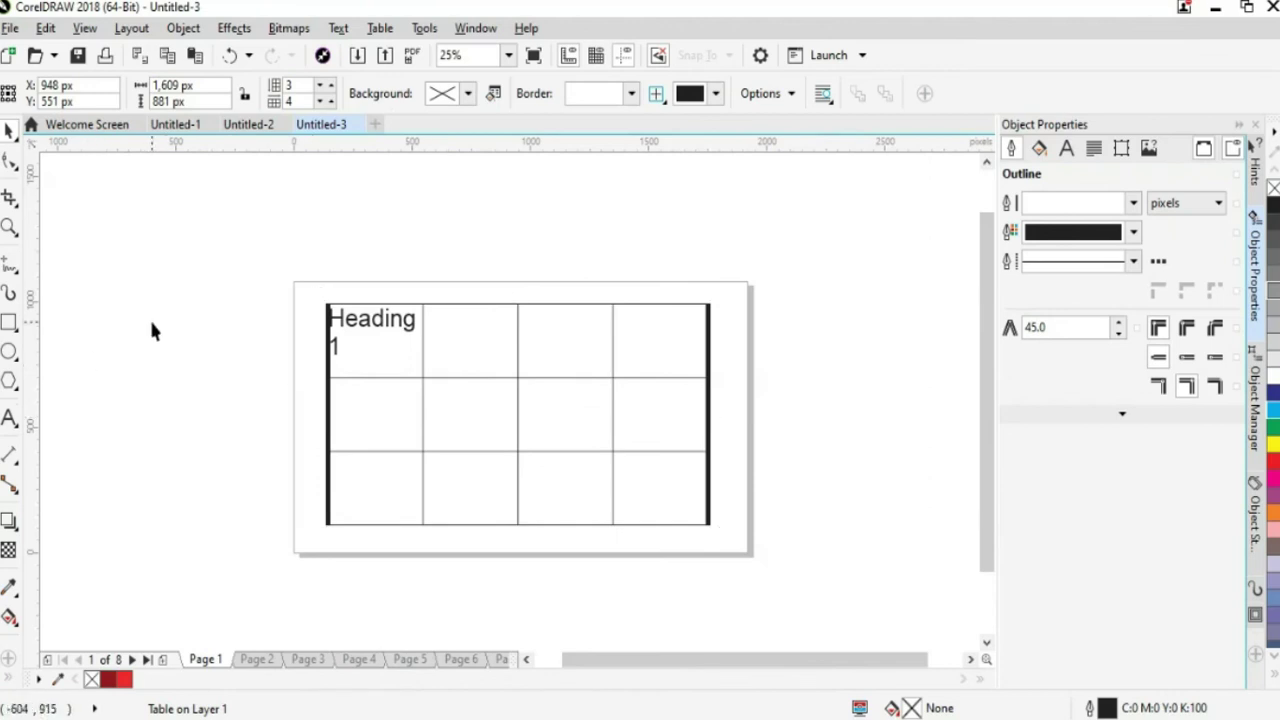
Enter the text "Assignment 2" in the second cell of the table's top row using the Text tool.
click(386, 362)
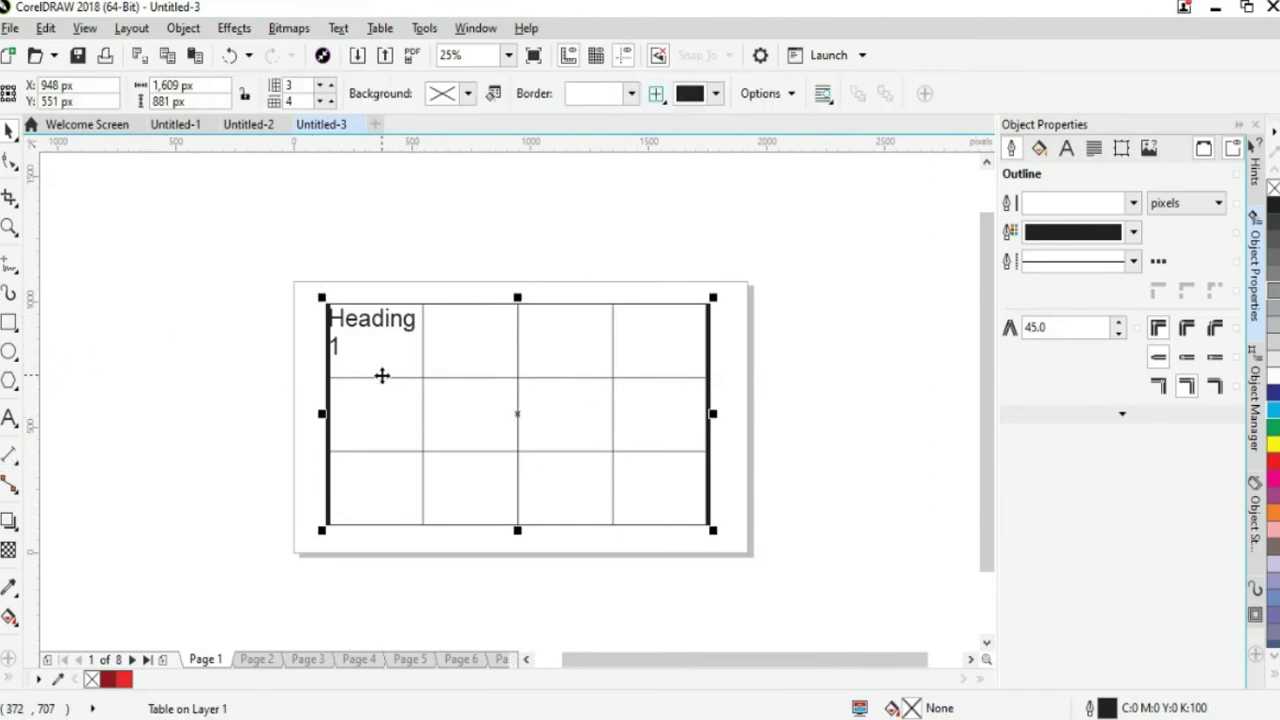
click(18, 428)
click(24, 437)
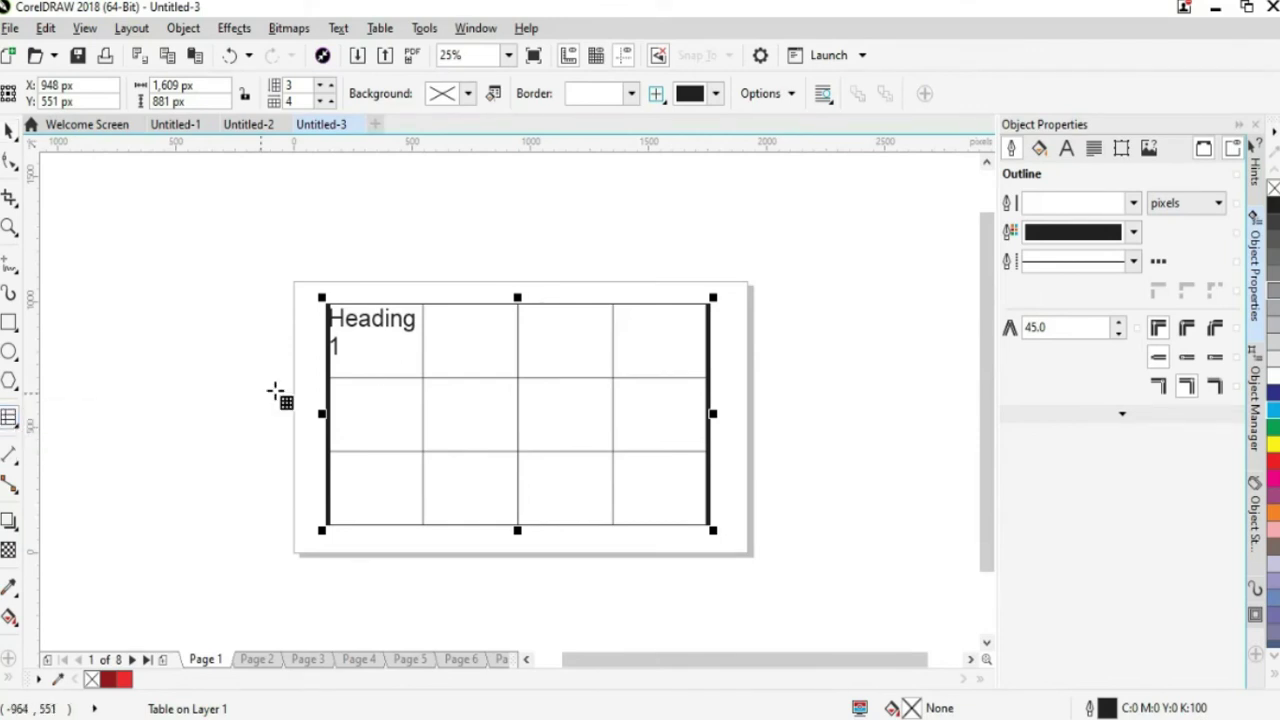
click(443, 360)
click(8, 420)
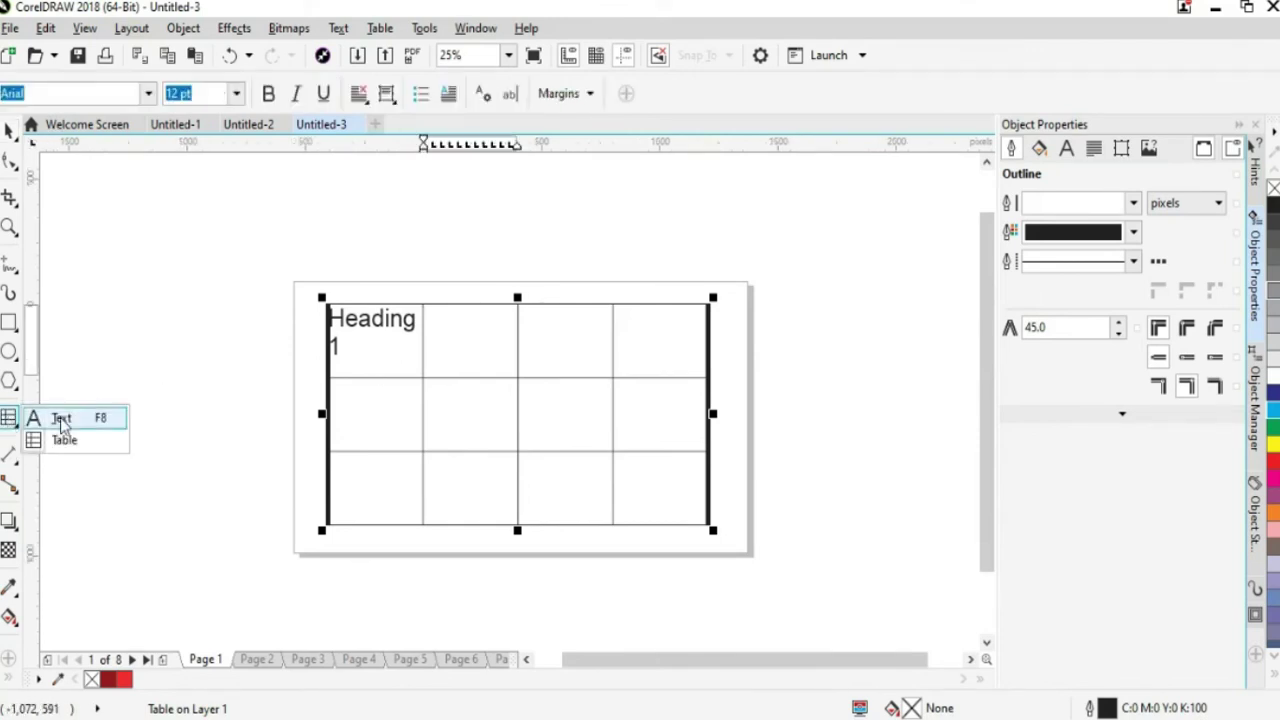
click(50, 417)
click(445, 335)
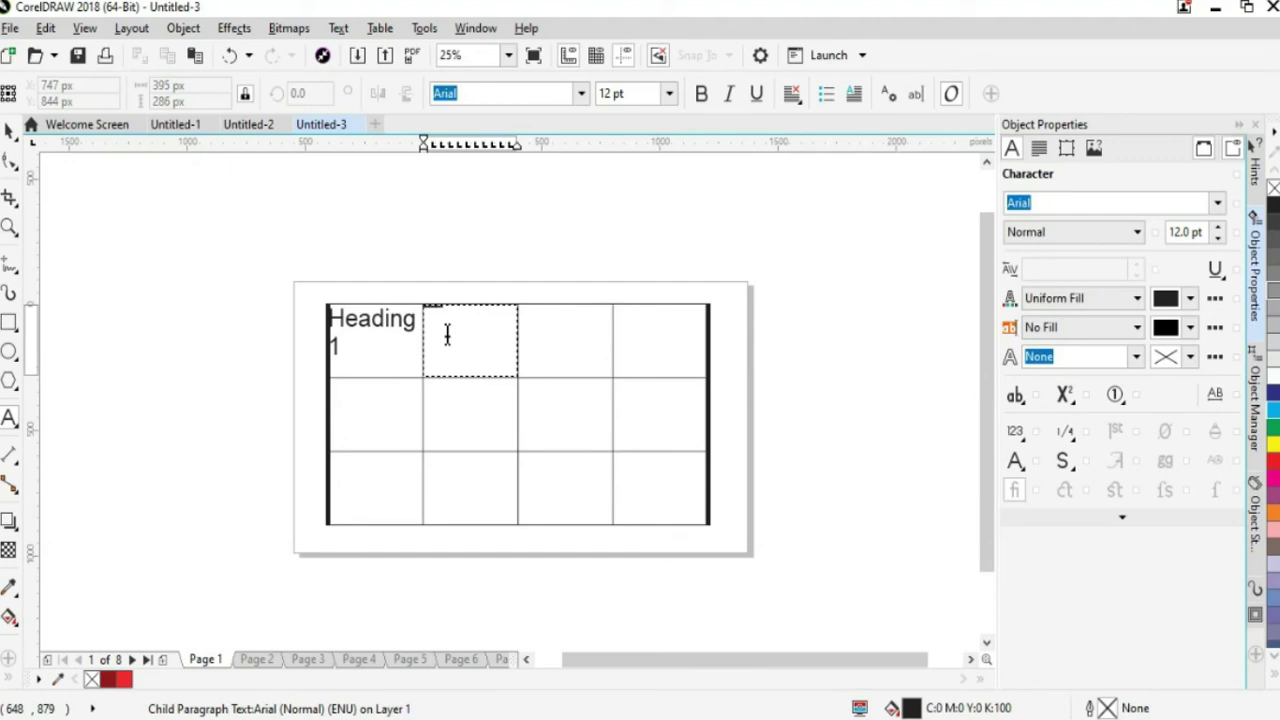
Leave text editing, set the "Assignment 2" text size to 100 pt and deselect it.
key(Escape)
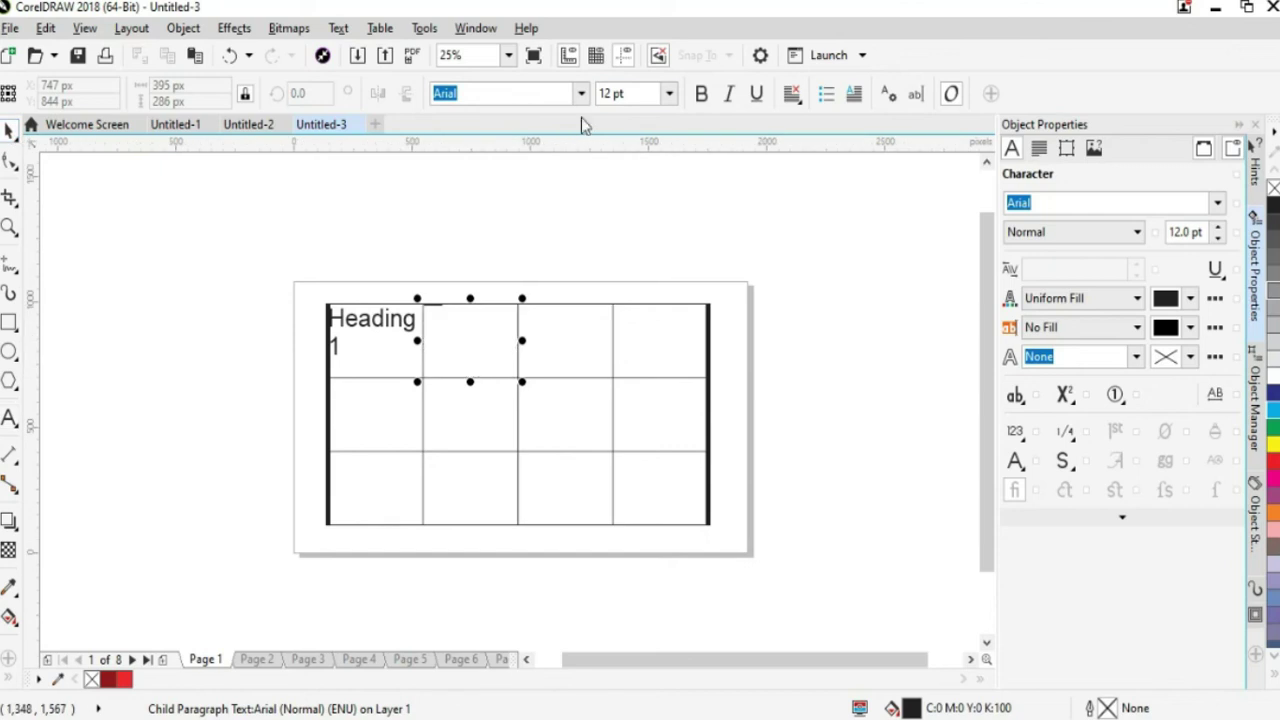
click(668, 93)
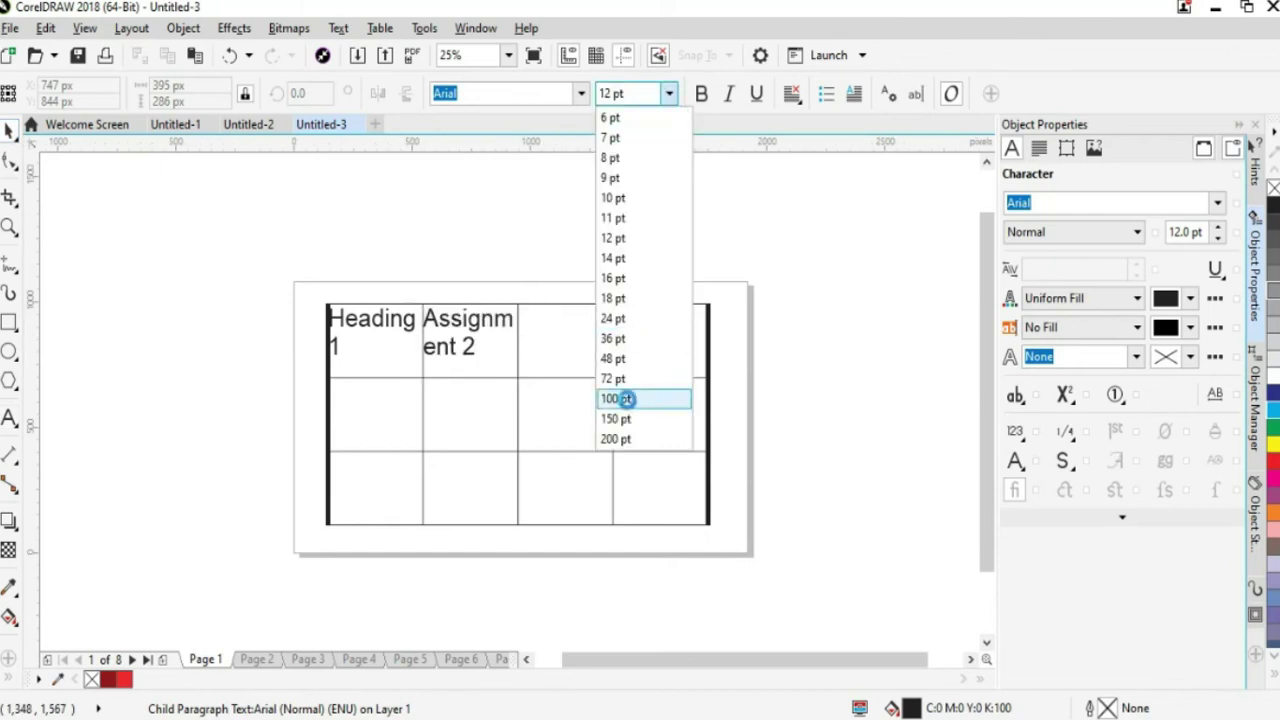
click(628, 396)
click(509, 258)
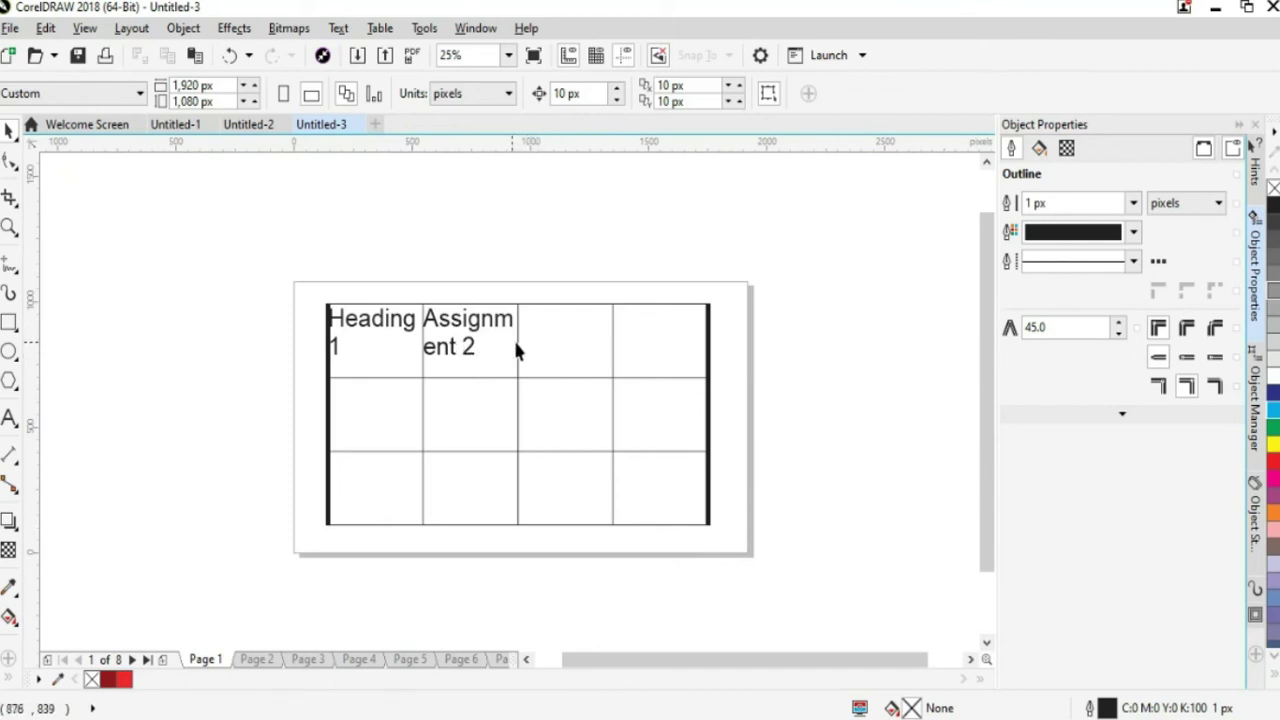
Merge the "Assignment 2" cell with the empty cell beside it in the table's top row and deselect the table.
click(464, 358)
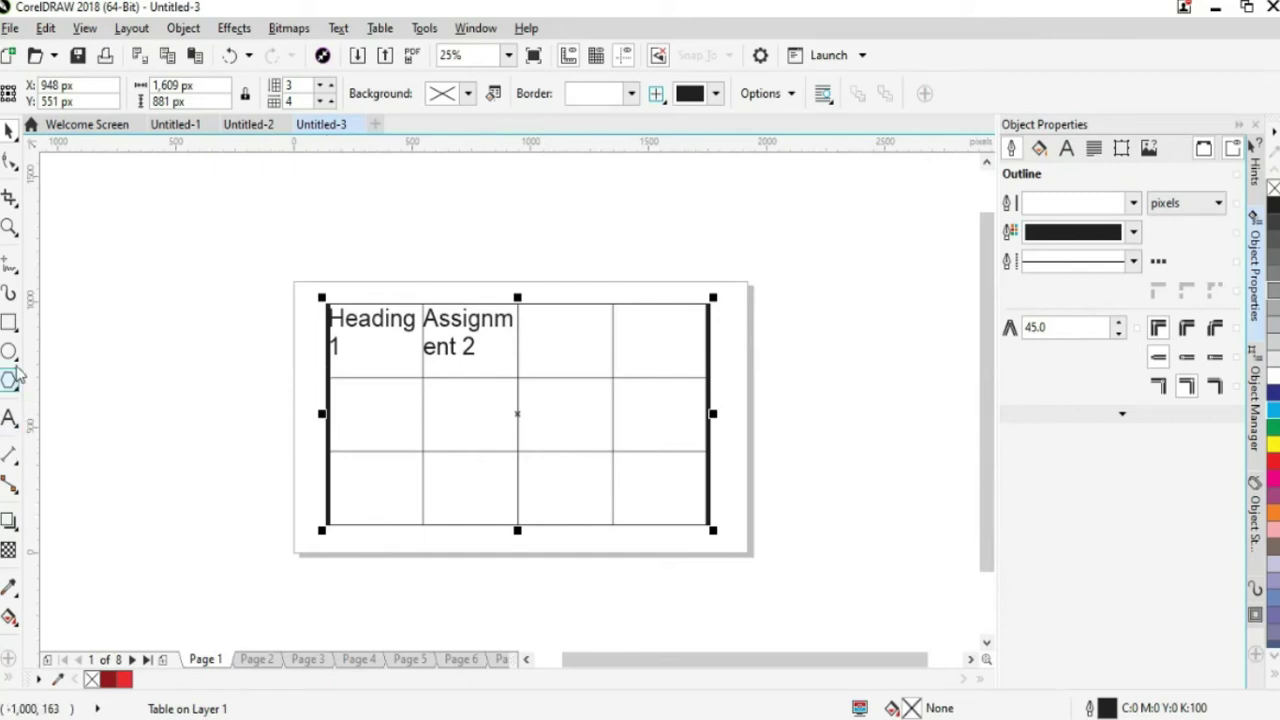
click(15, 463)
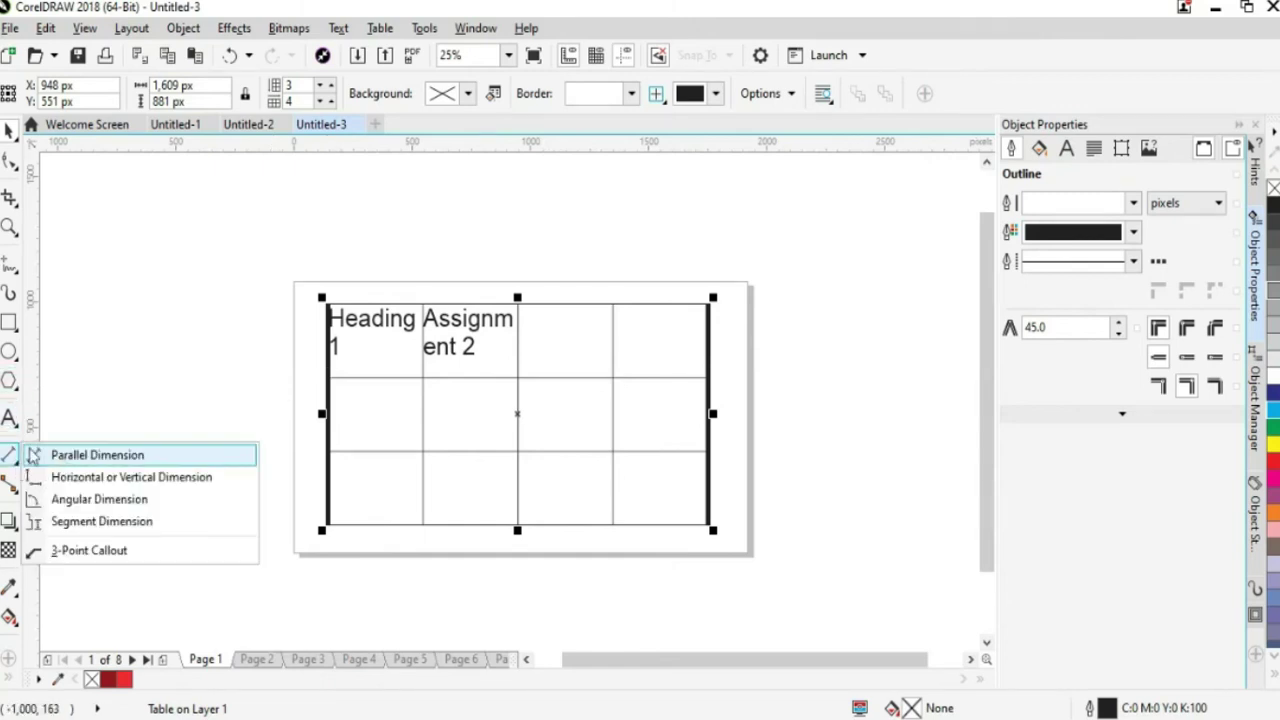
click(11, 419)
click(62, 440)
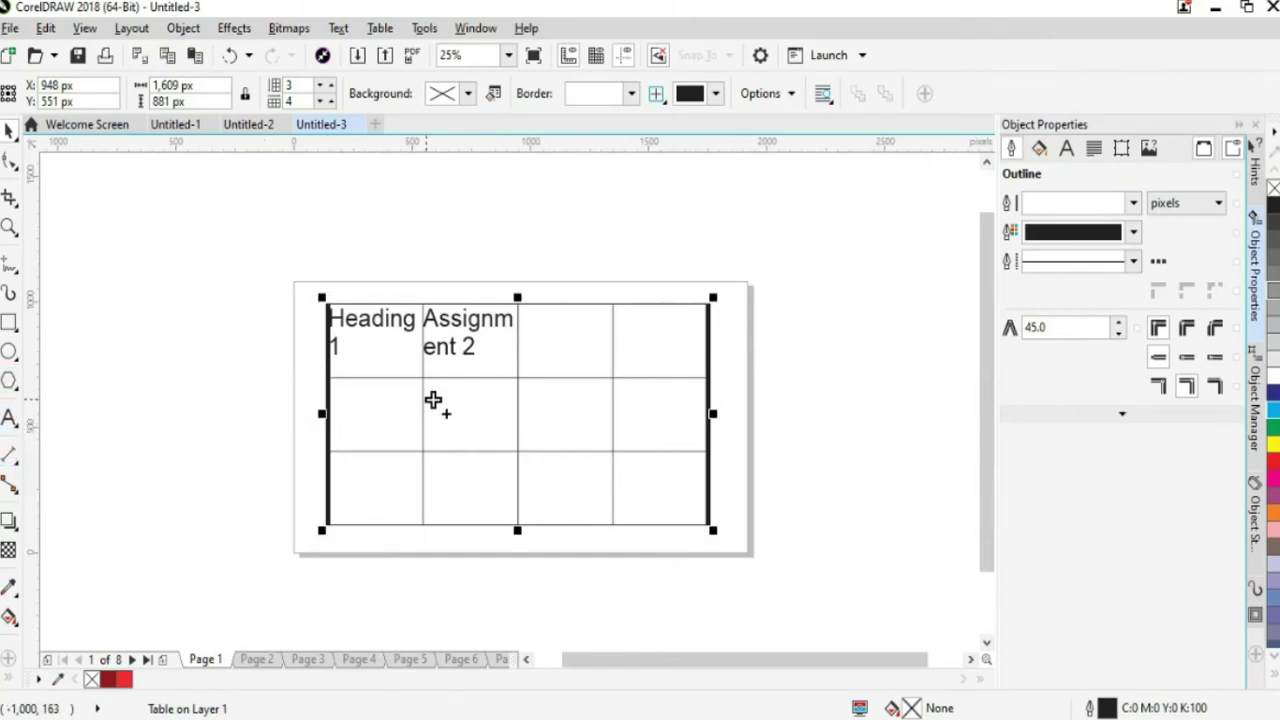
drag(480, 366, 593, 355)
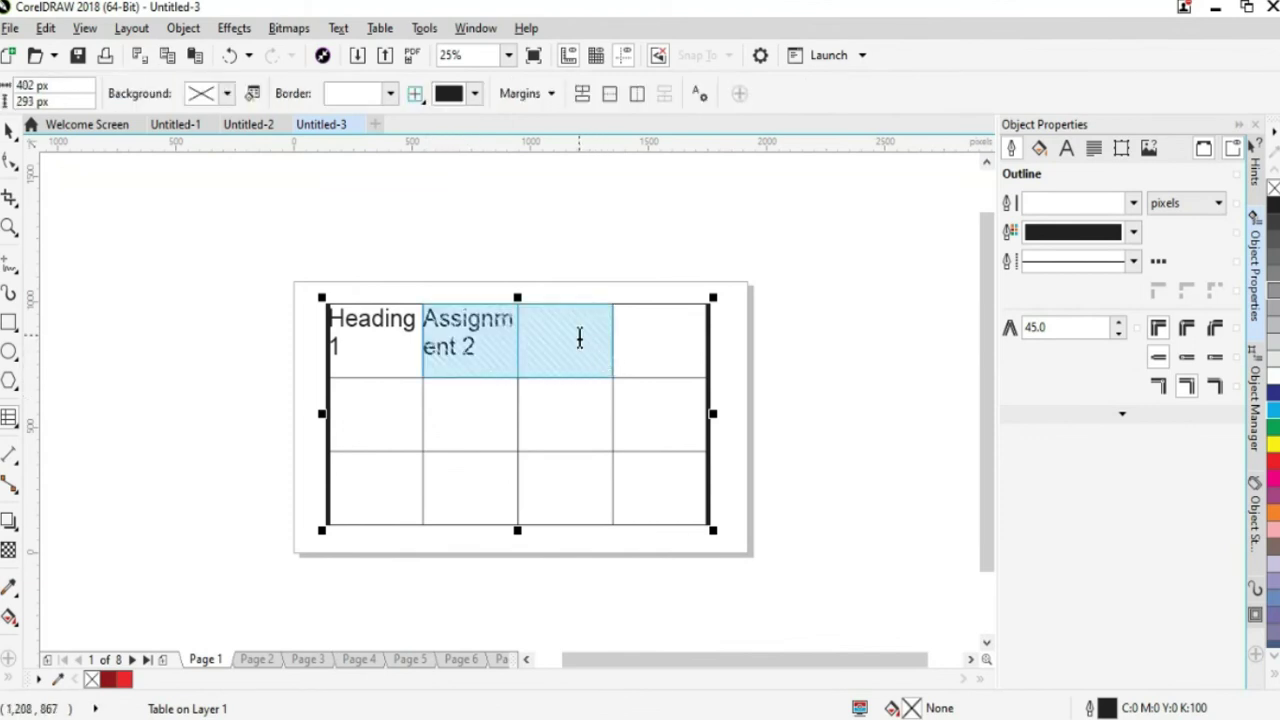
right_click(581, 342)
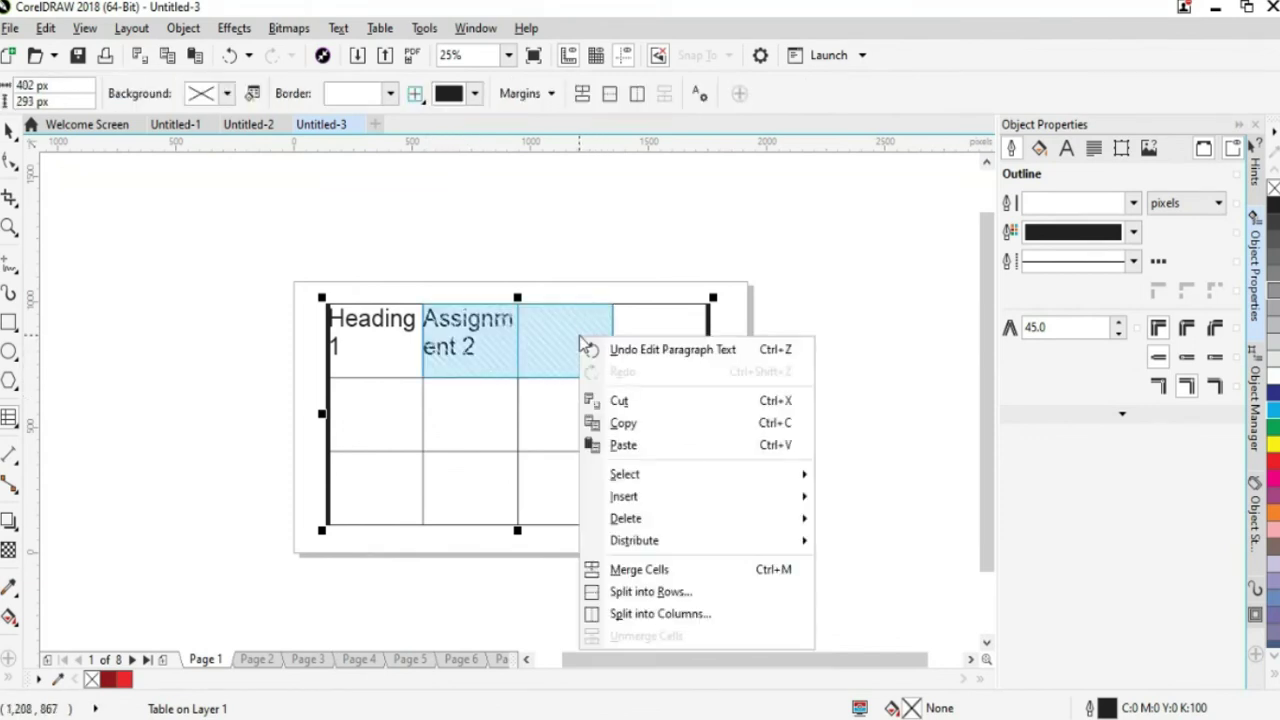
click(650, 568)
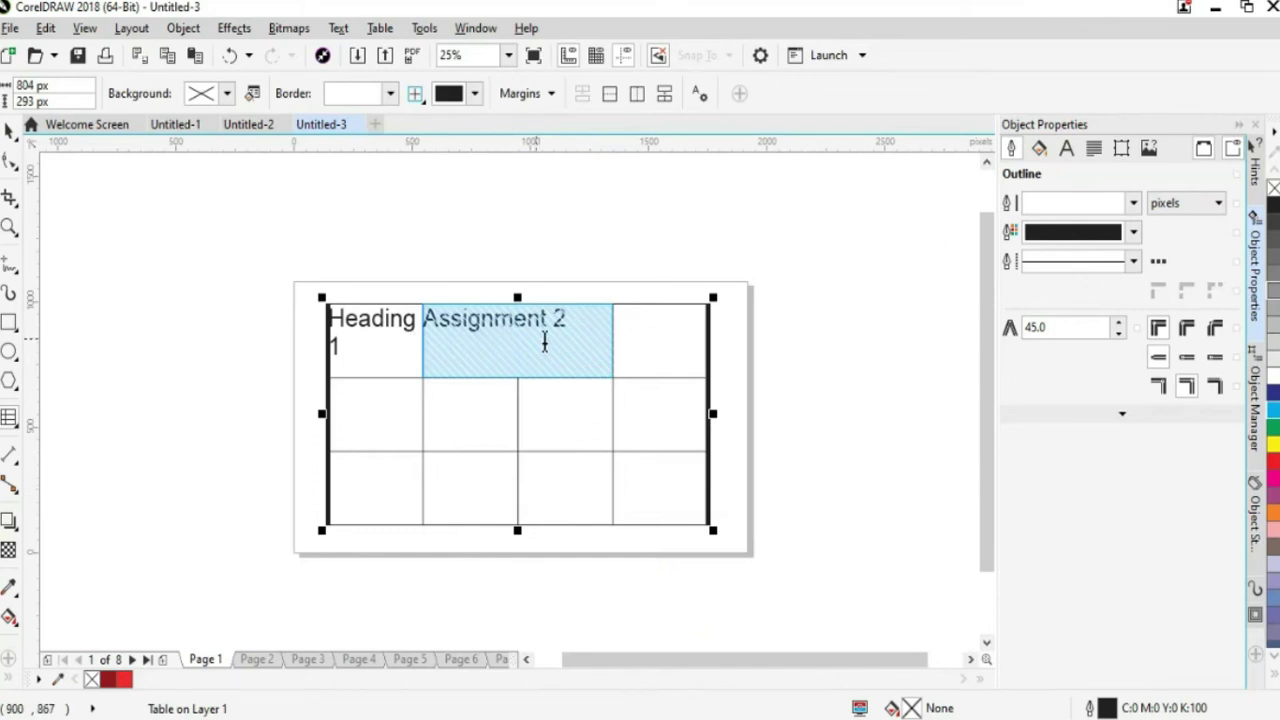
click(446, 374)
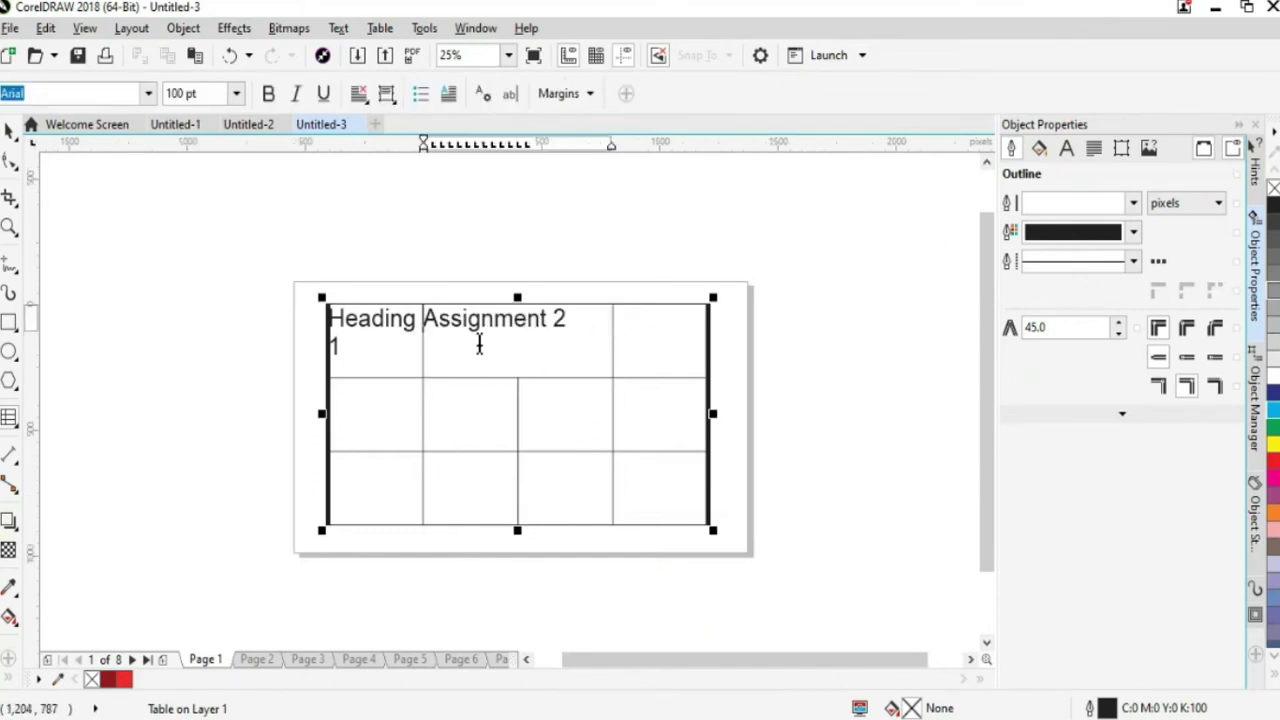
click(9, 131)
click(283, 351)
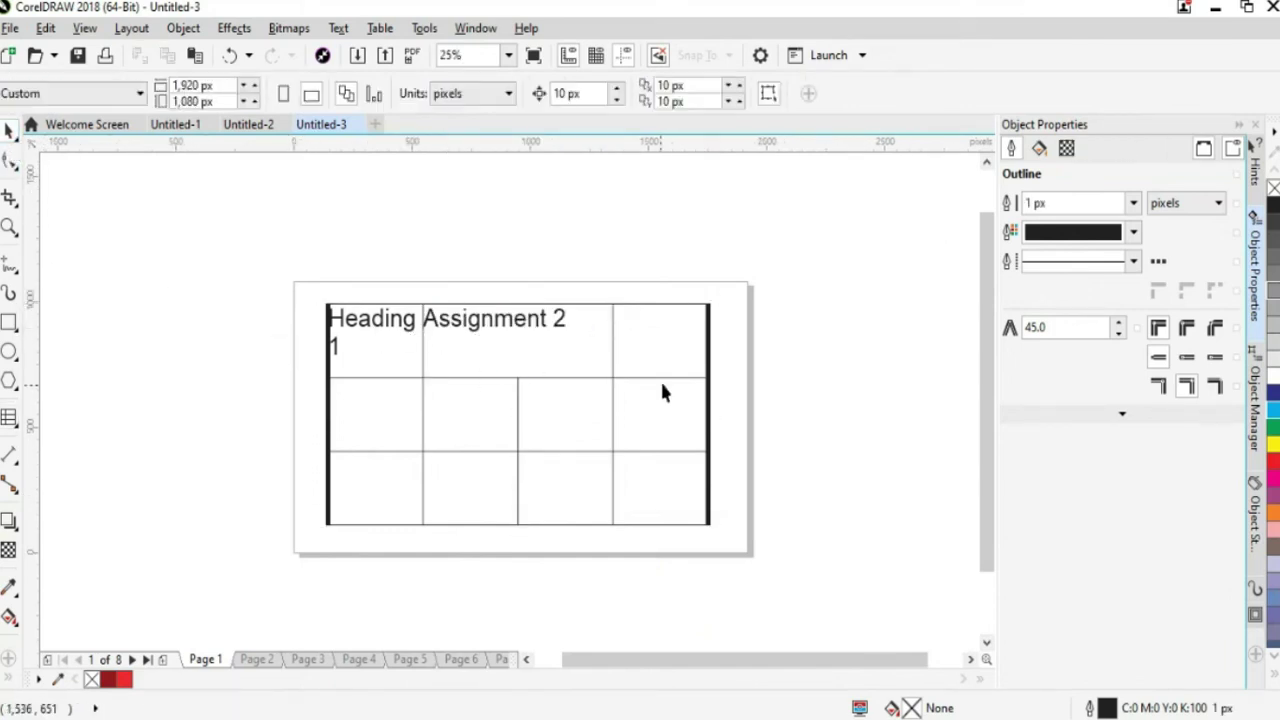
Merge the "Heading 1" cell with the empty cell directly below it and deselect the table.
click(382, 345)
click(9, 418)
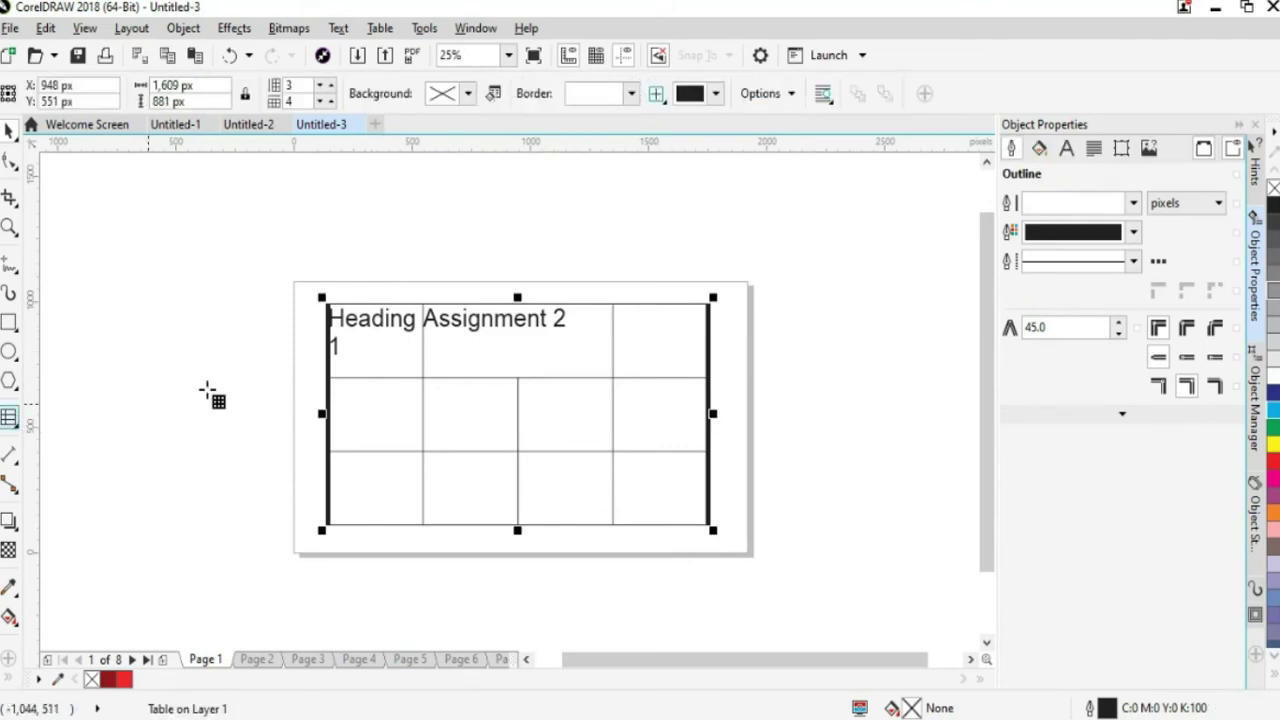
click(360, 360)
drag(360, 405, 360, 412)
right_click(360, 410)
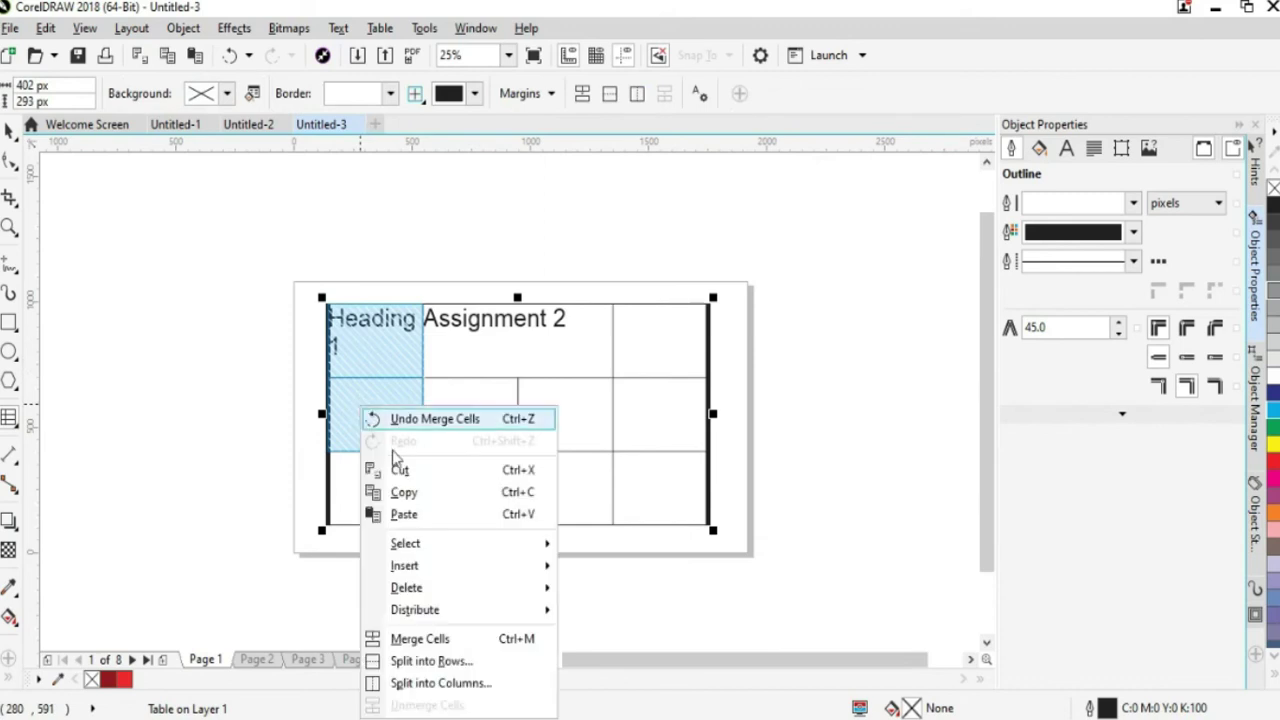
click(431, 645)
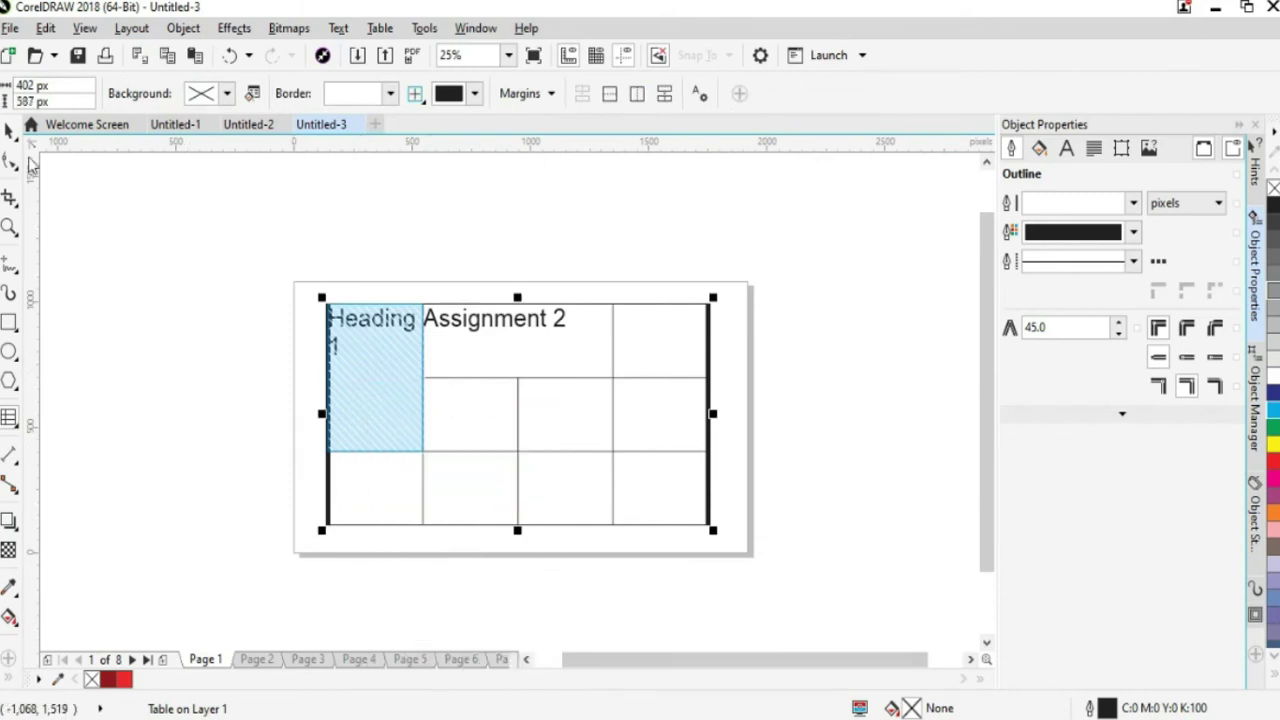
click(9, 131)
click(299, 321)
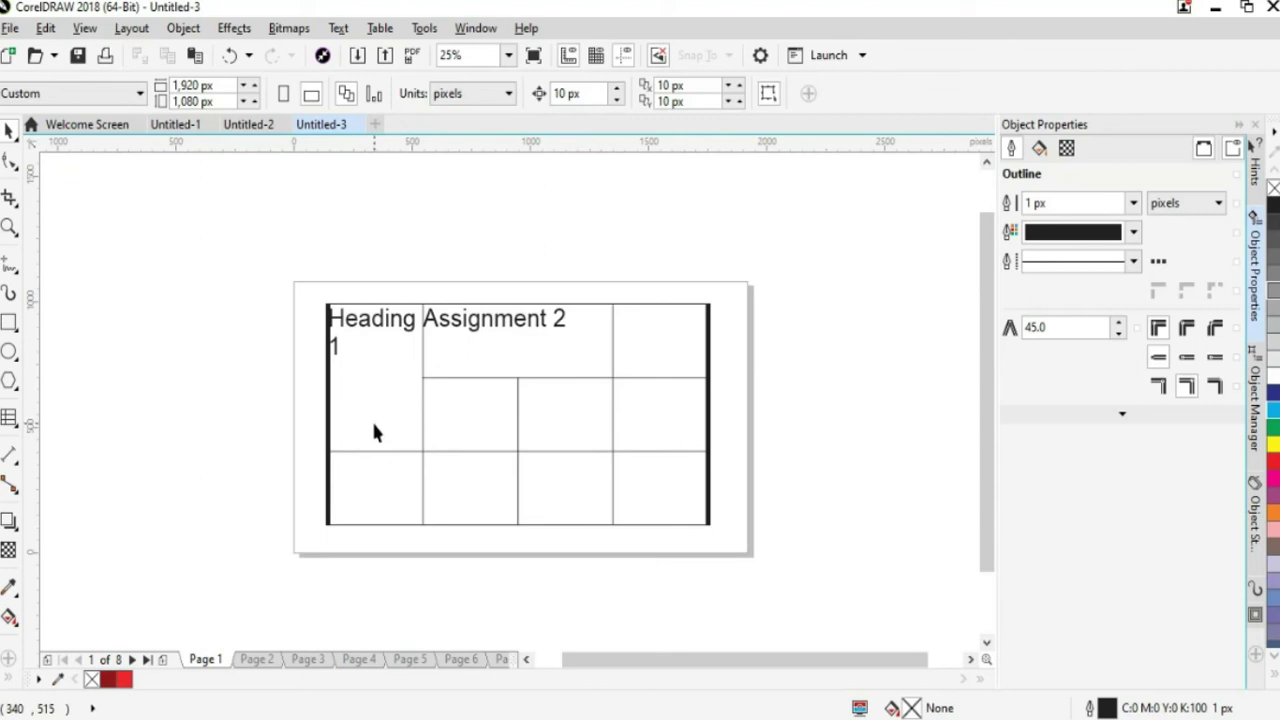
Fill the merged "Assignment 2" cell with a light red background, C 7, M 45, Y 28, K 0, and deselect the table.
click(9, 417)
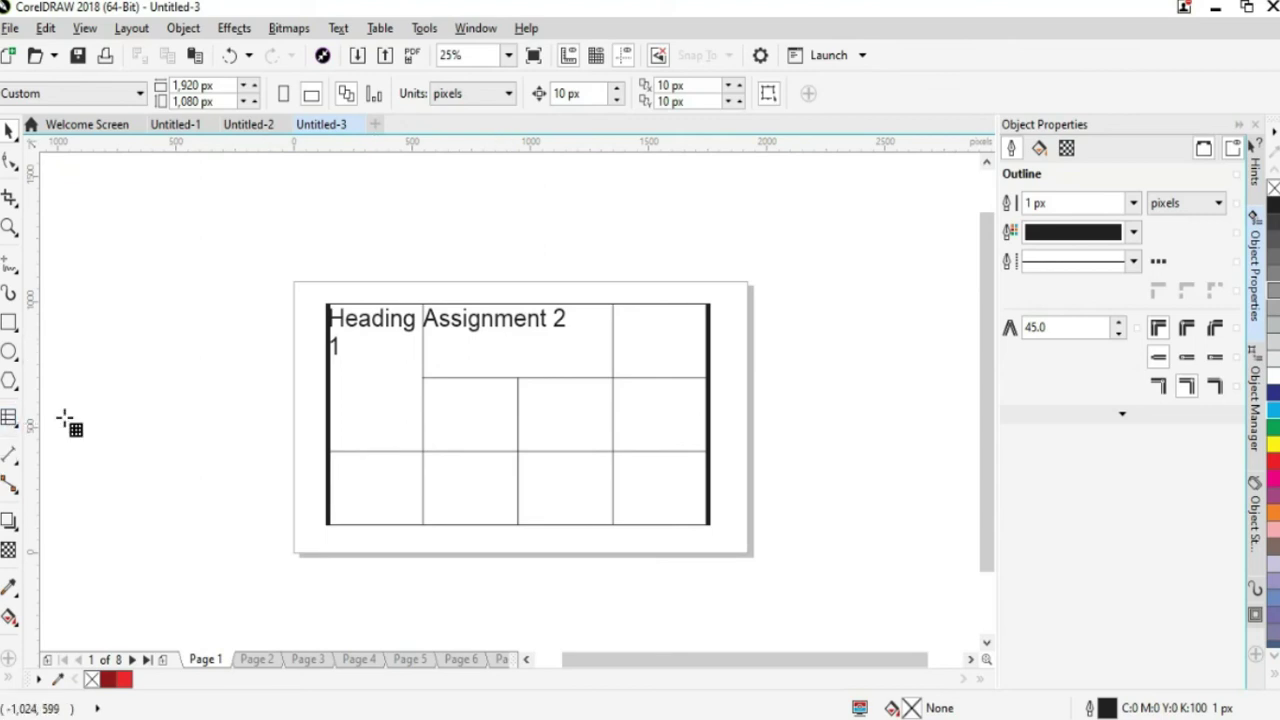
click(502, 358)
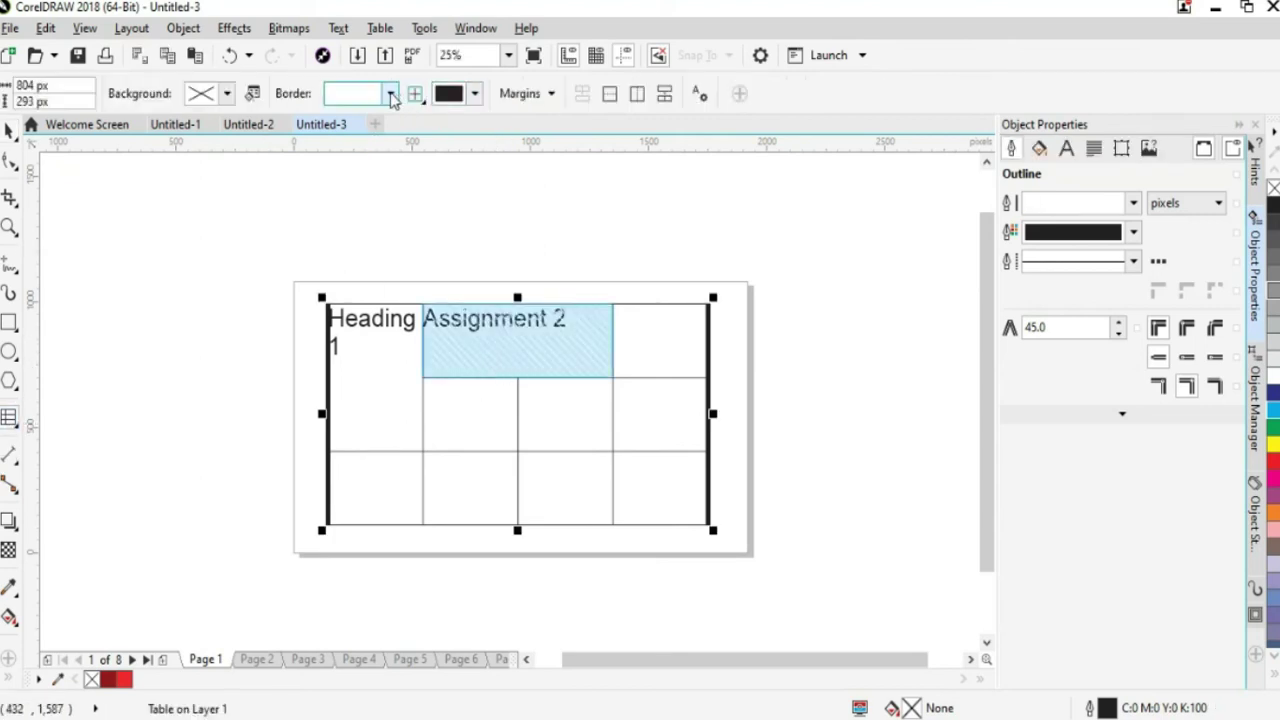
click(390, 93)
click(390, 93)
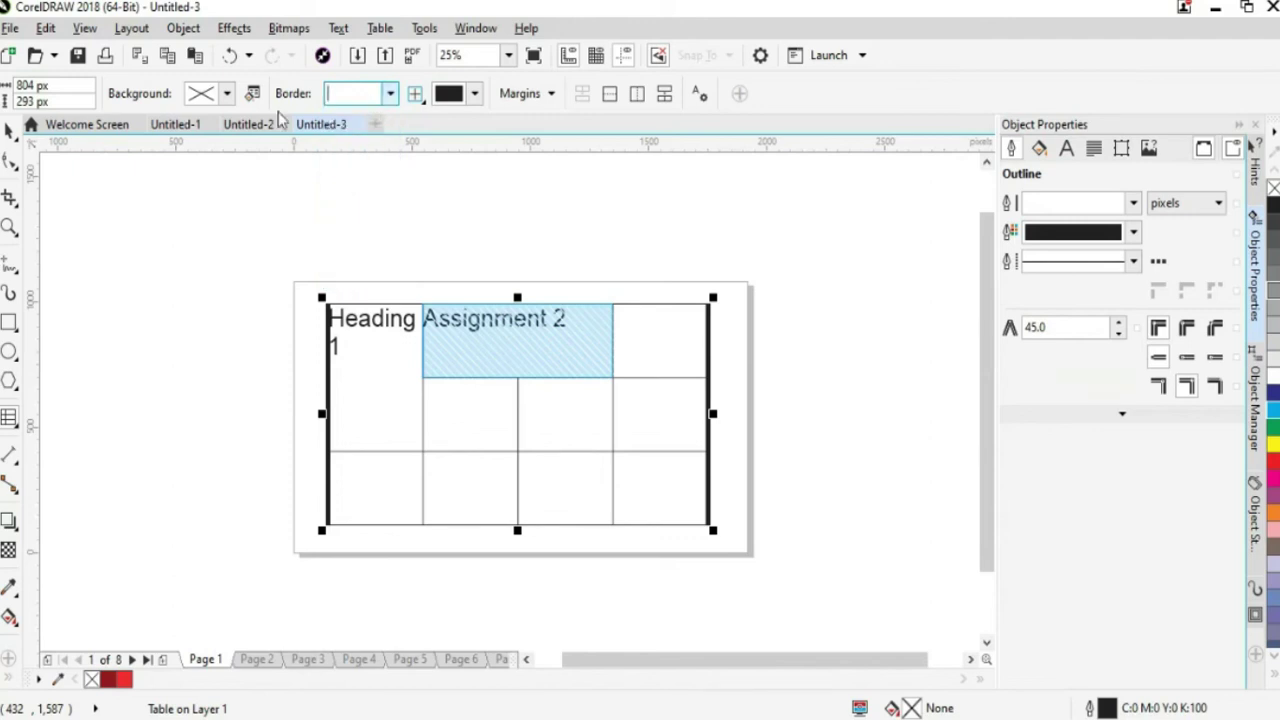
click(228, 93)
drag(283, 257, 238, 211)
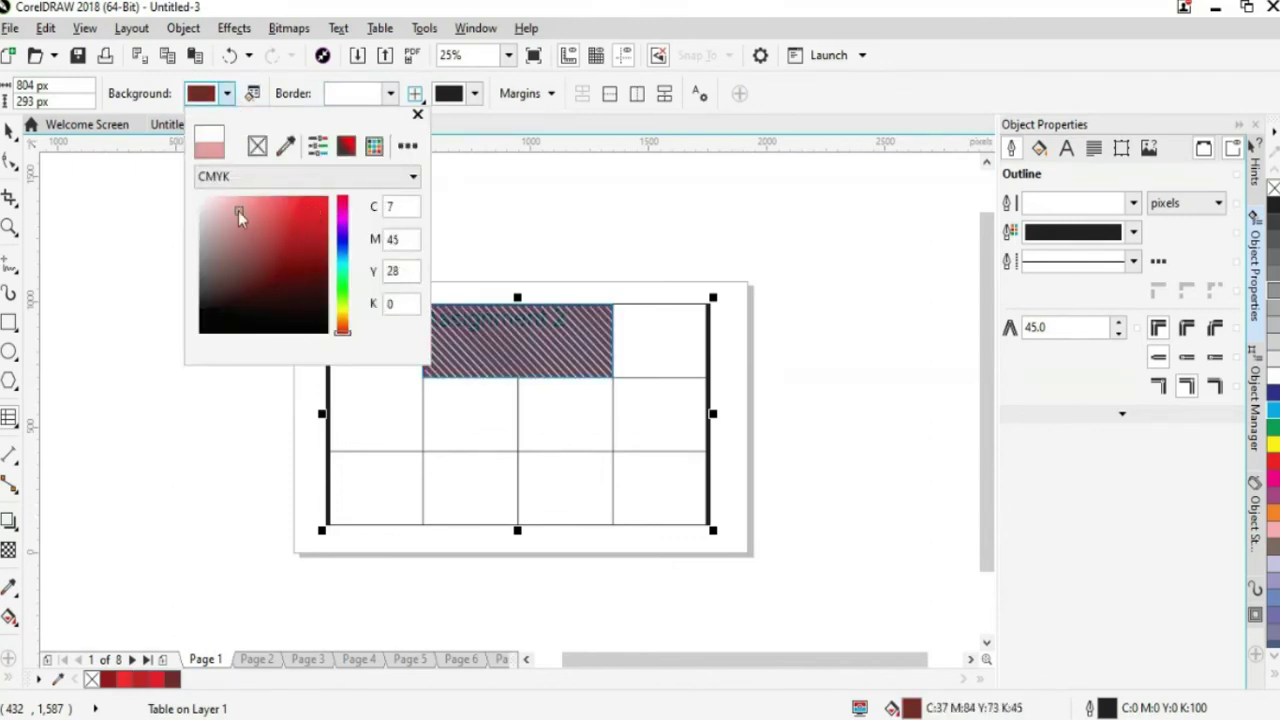
click(109, 309)
click(12, 133)
click(101, 234)
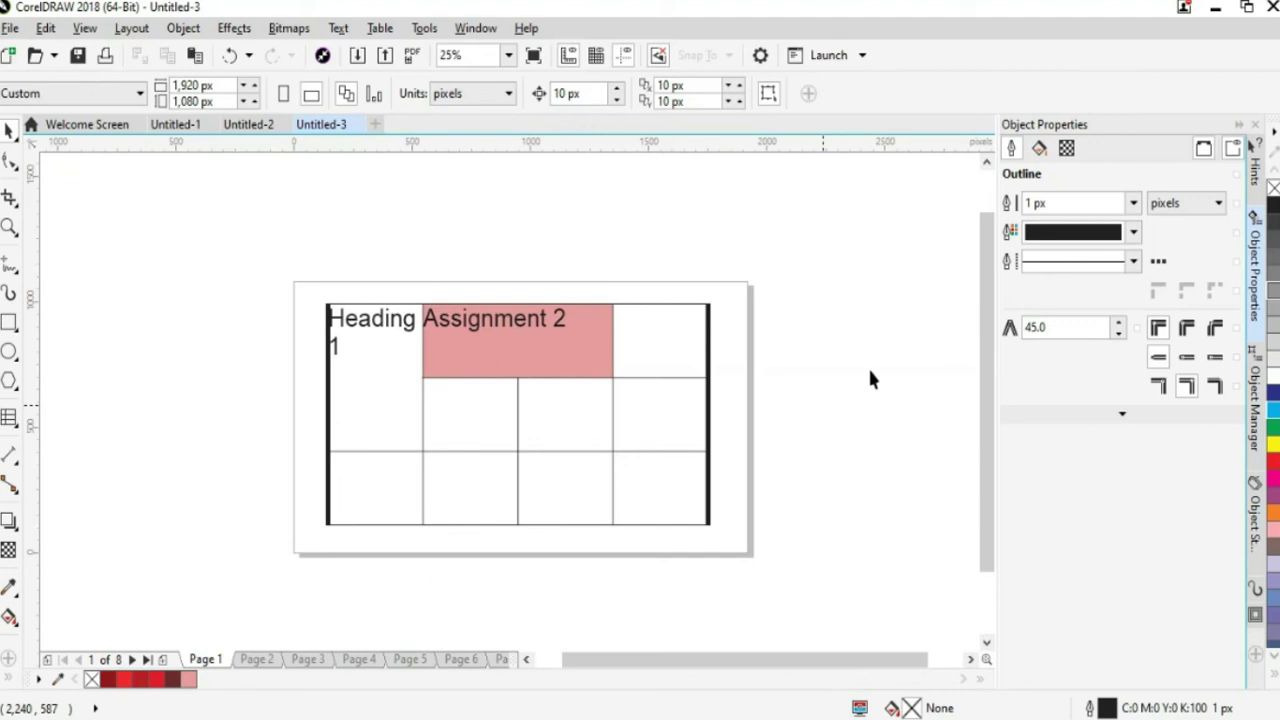
Append "topic 1" to the "Assignment 2" text, delete the added text again and leave text editing.
click(473, 330)
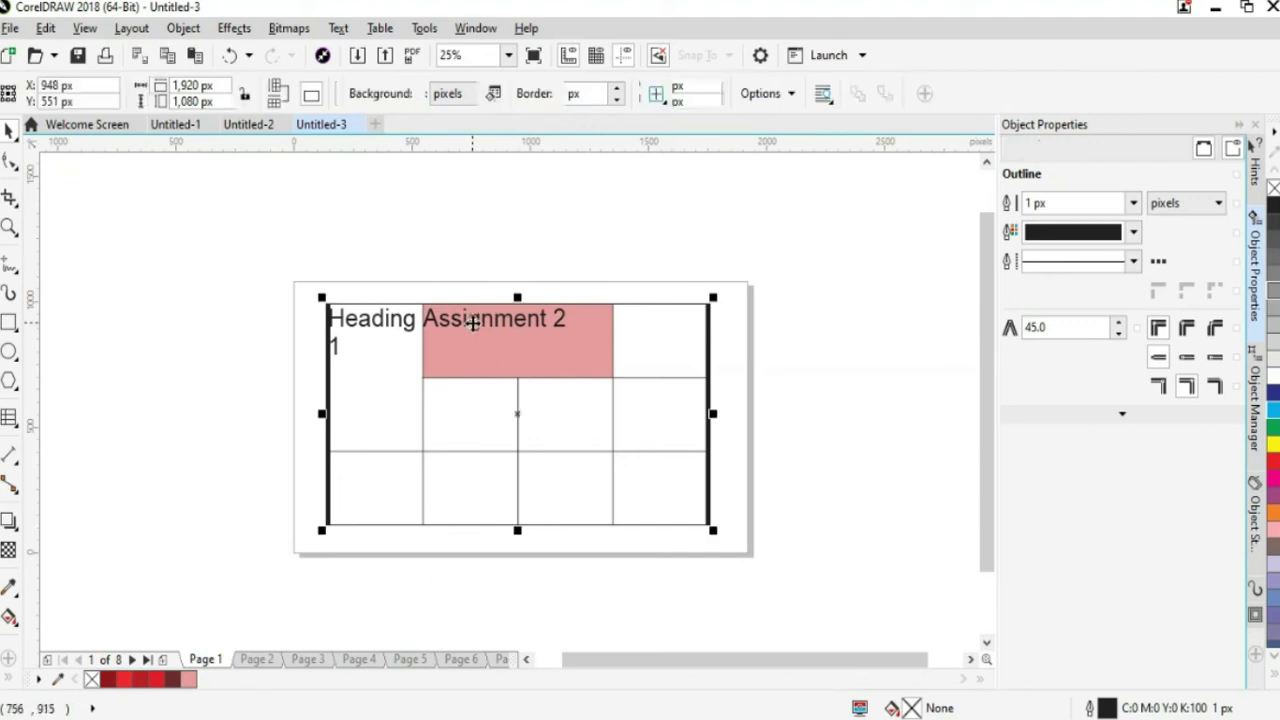
click(12, 420)
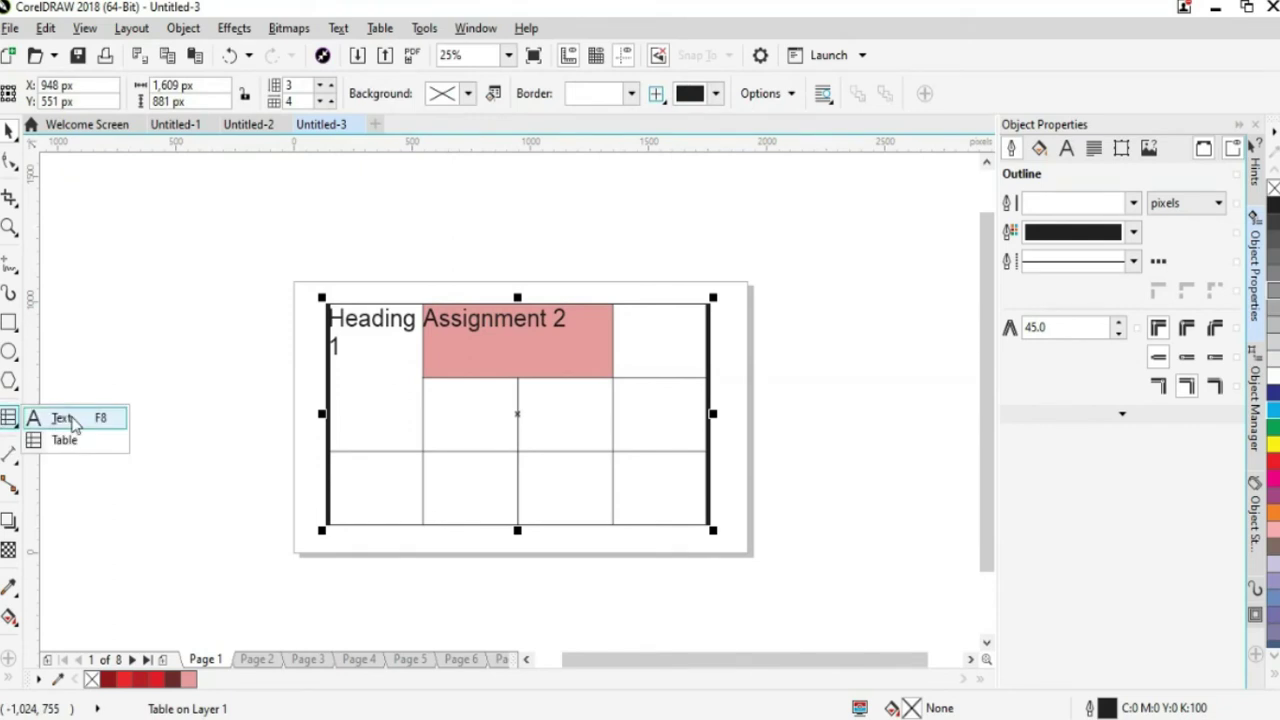
click(62, 418)
click(563, 320)
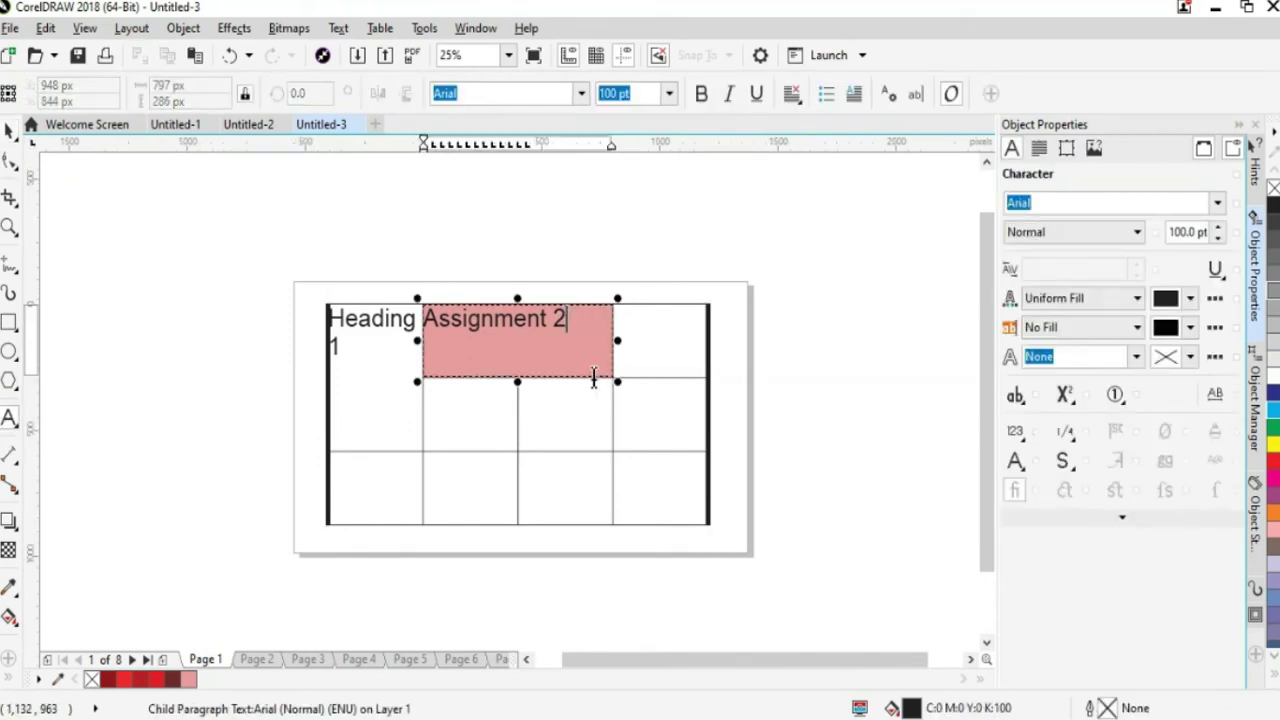
text(top)
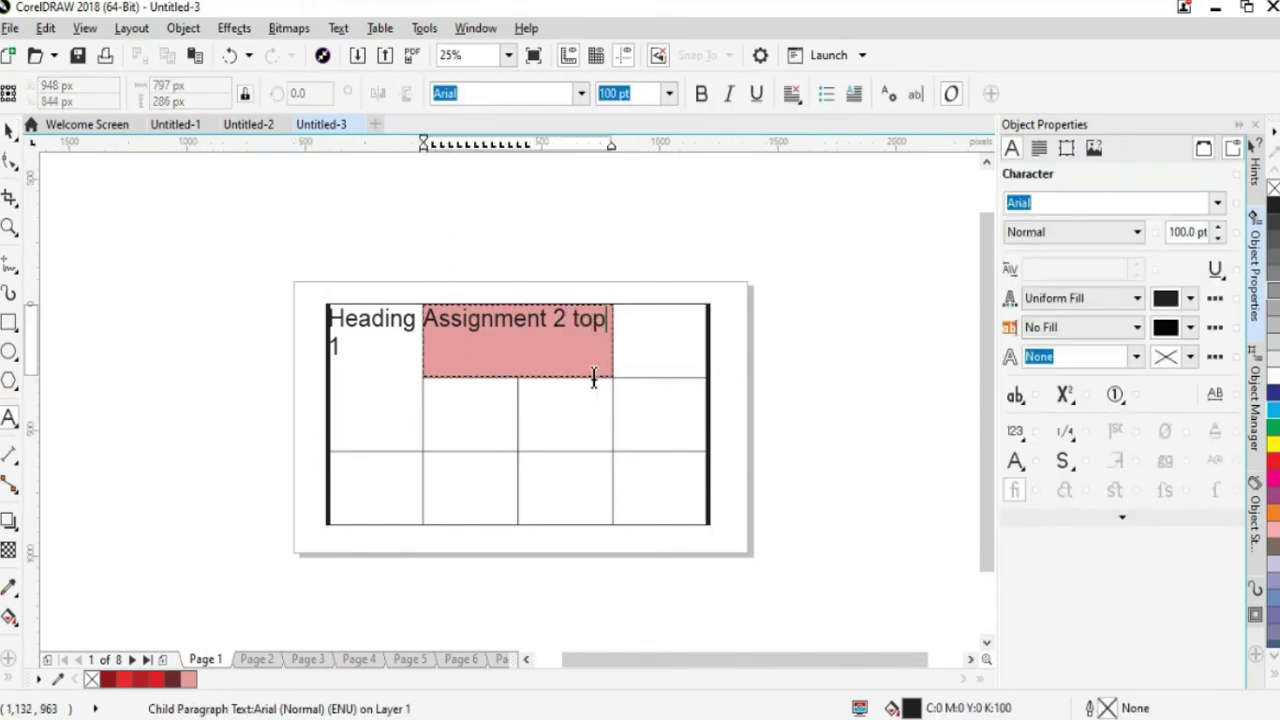
text(ic )
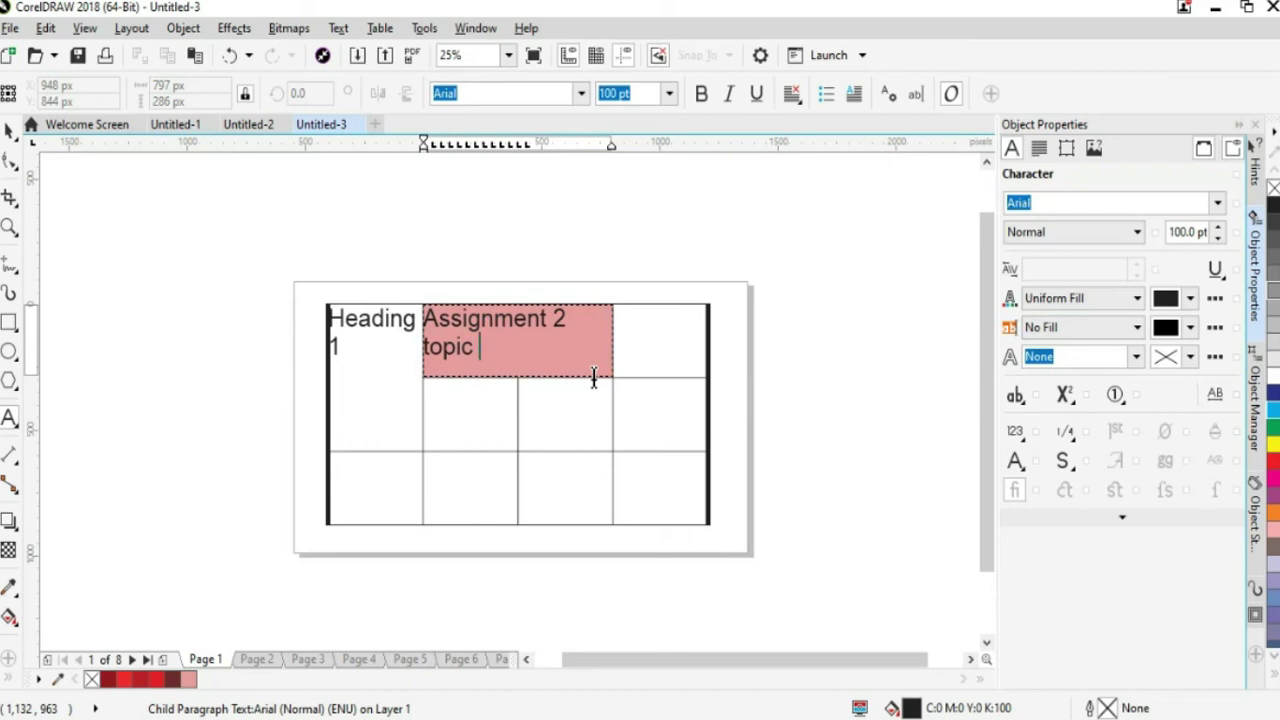
text(1)
key(BackSpace)
key(BackSpace)
key(BackSpace)
key(BackSpace)
key(BackSpace)
key(BackSpace)
key(BackSpace)
click(10, 131)
Select the table and check its options for automatic cell resizing and separated cell borders, leaving them as they are.
click(517, 508)
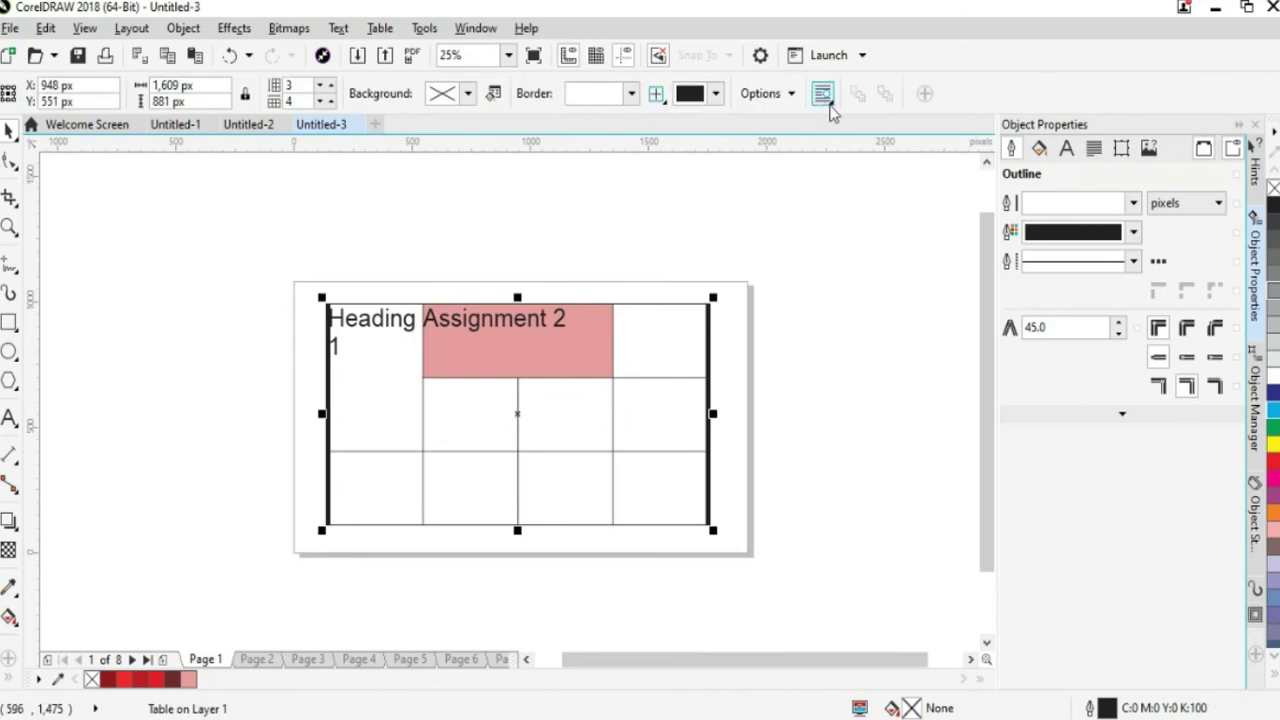
click(764, 93)
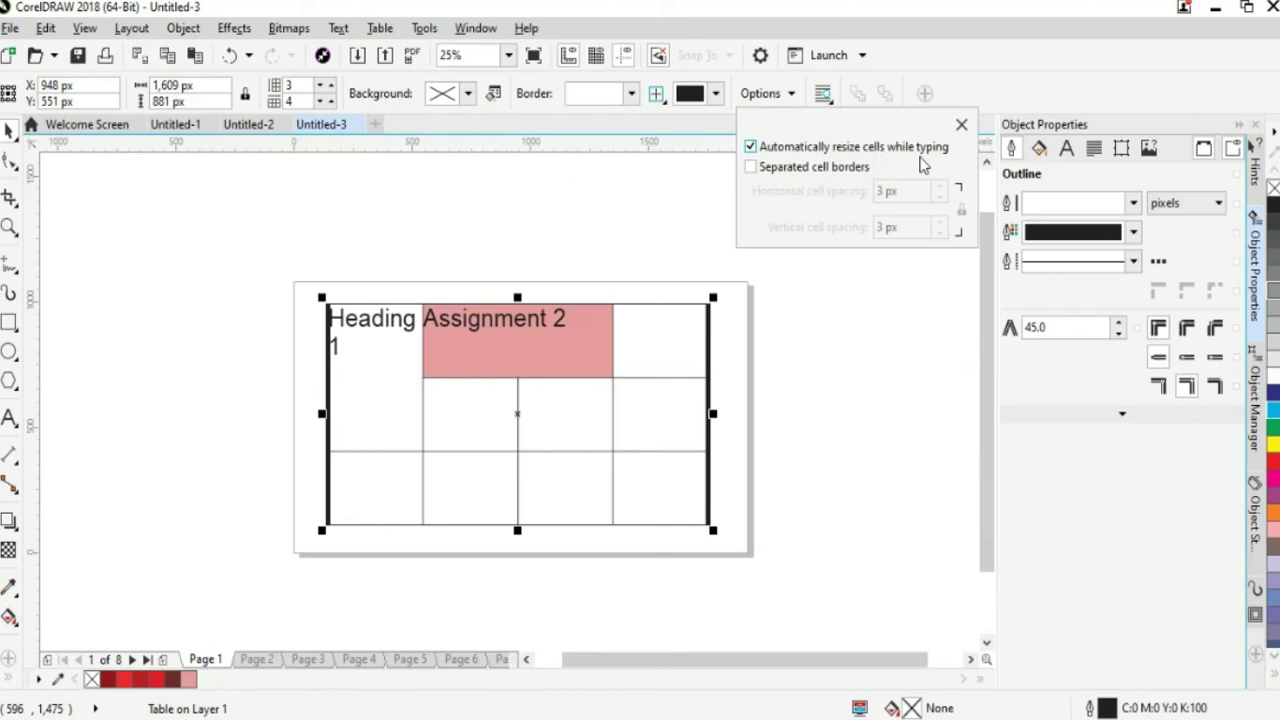
click(445, 303)
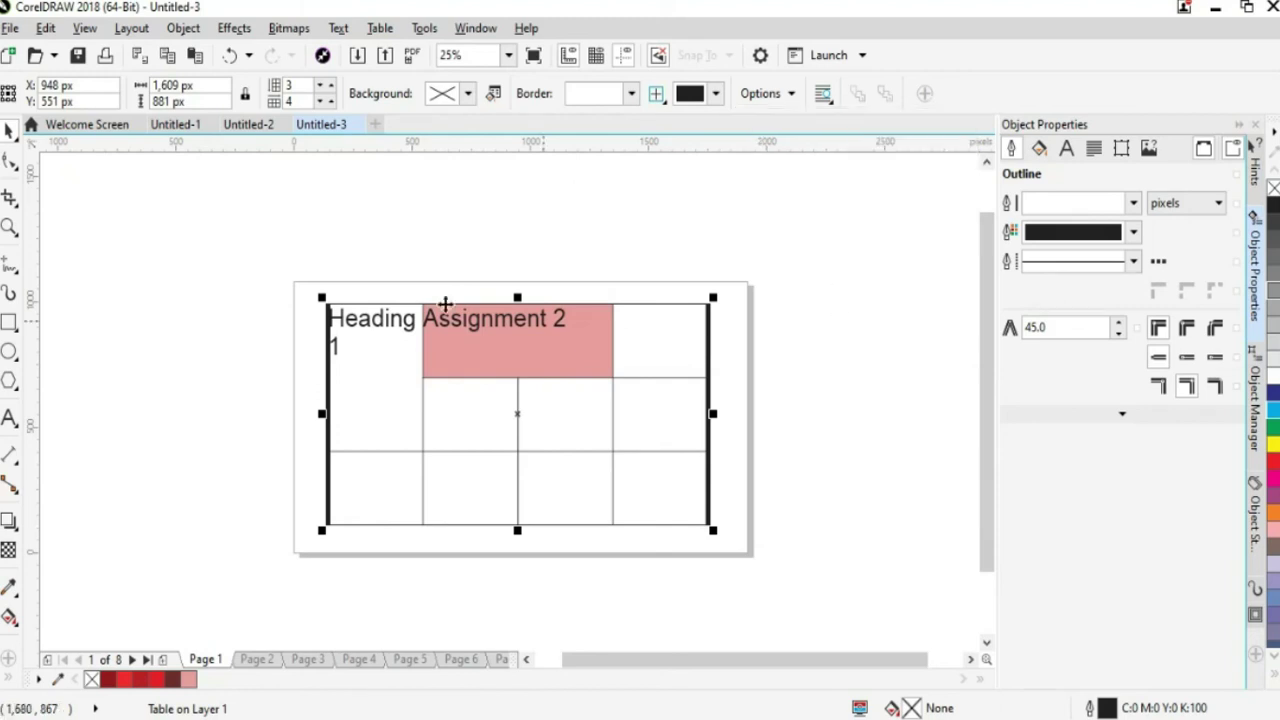
click(238, 318)
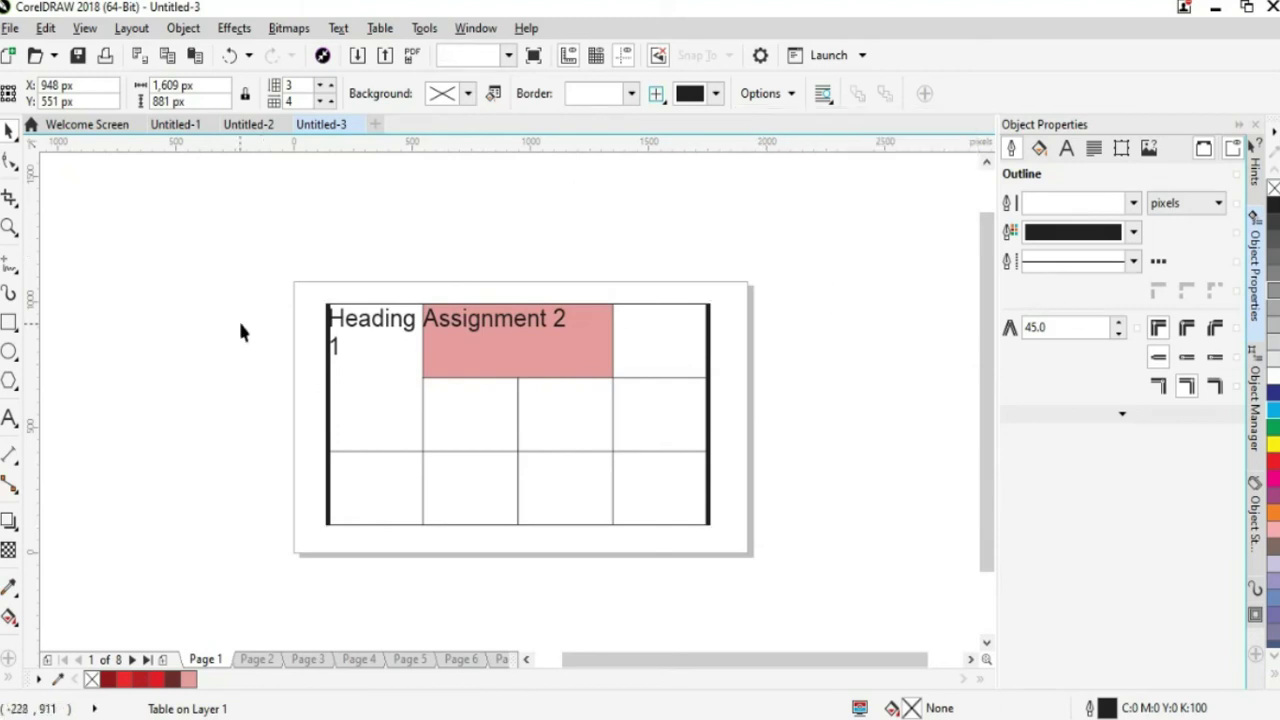
click(518, 332)
click(203, 396)
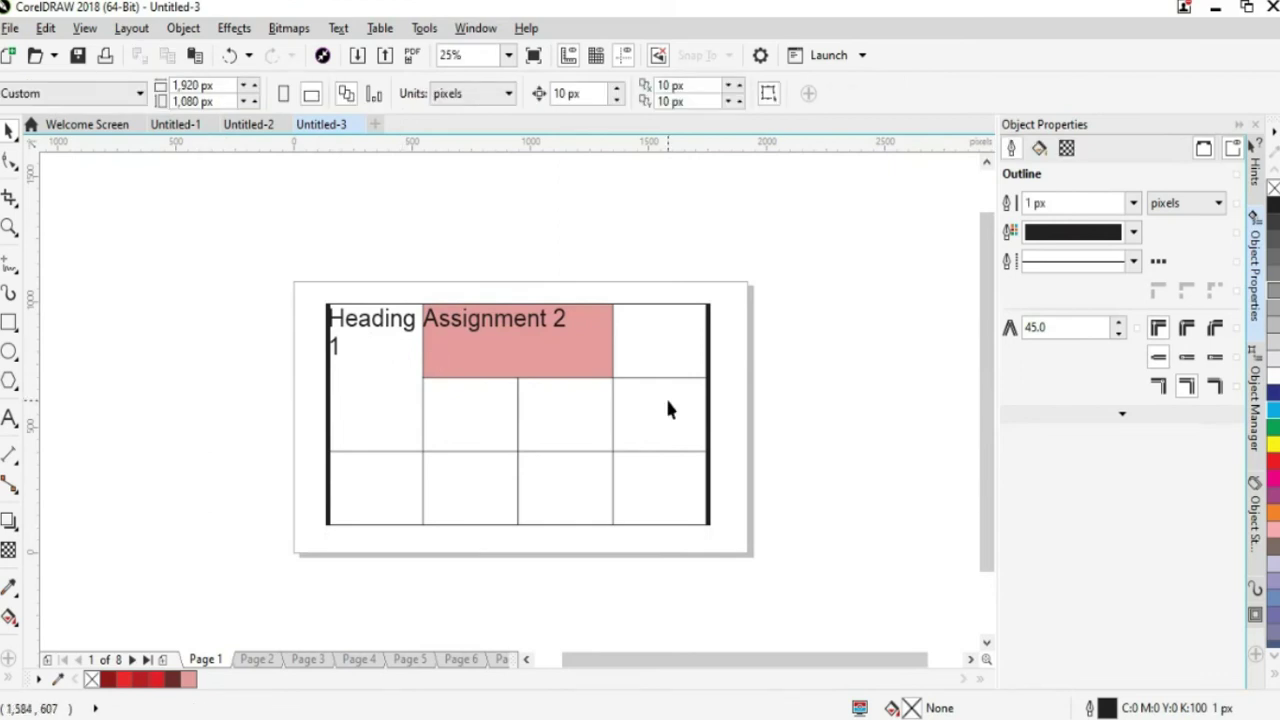
click(522, 360)
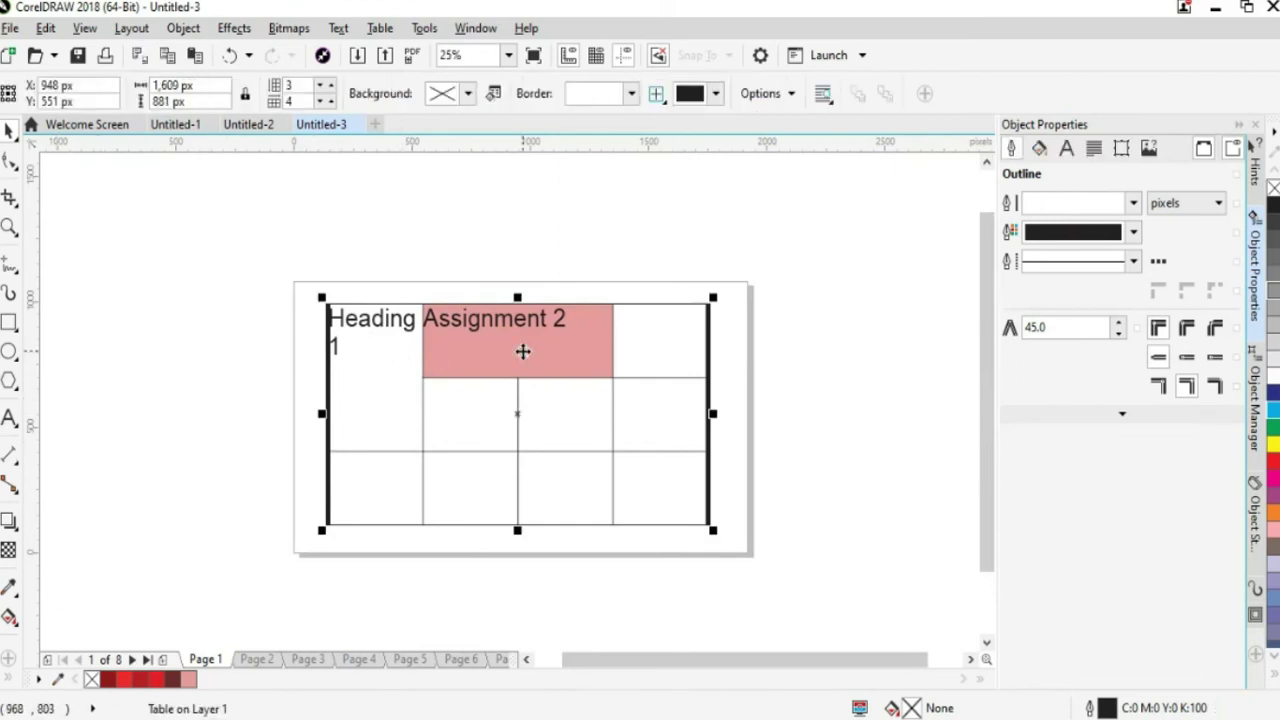
click(254, 369)
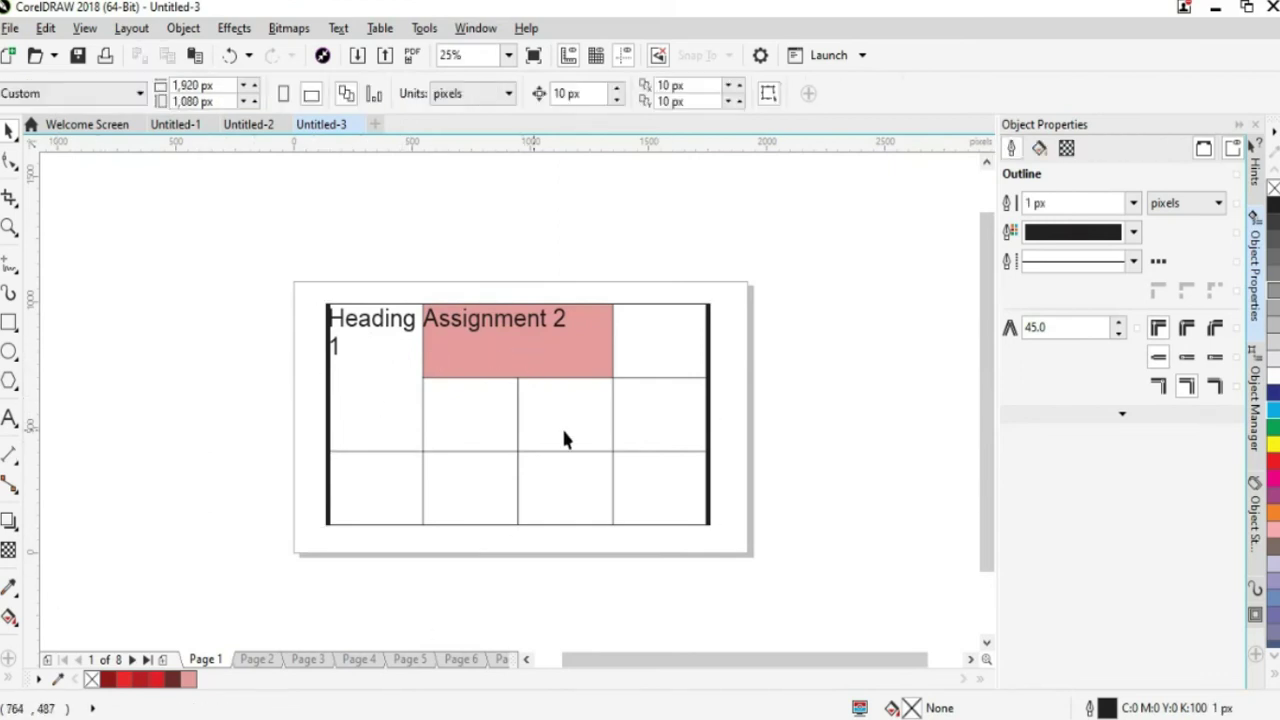
Select the merged "Assignment 2" cell with the Table tool, unlink its margins and set the top margin to 8 px.
click(466, 333)
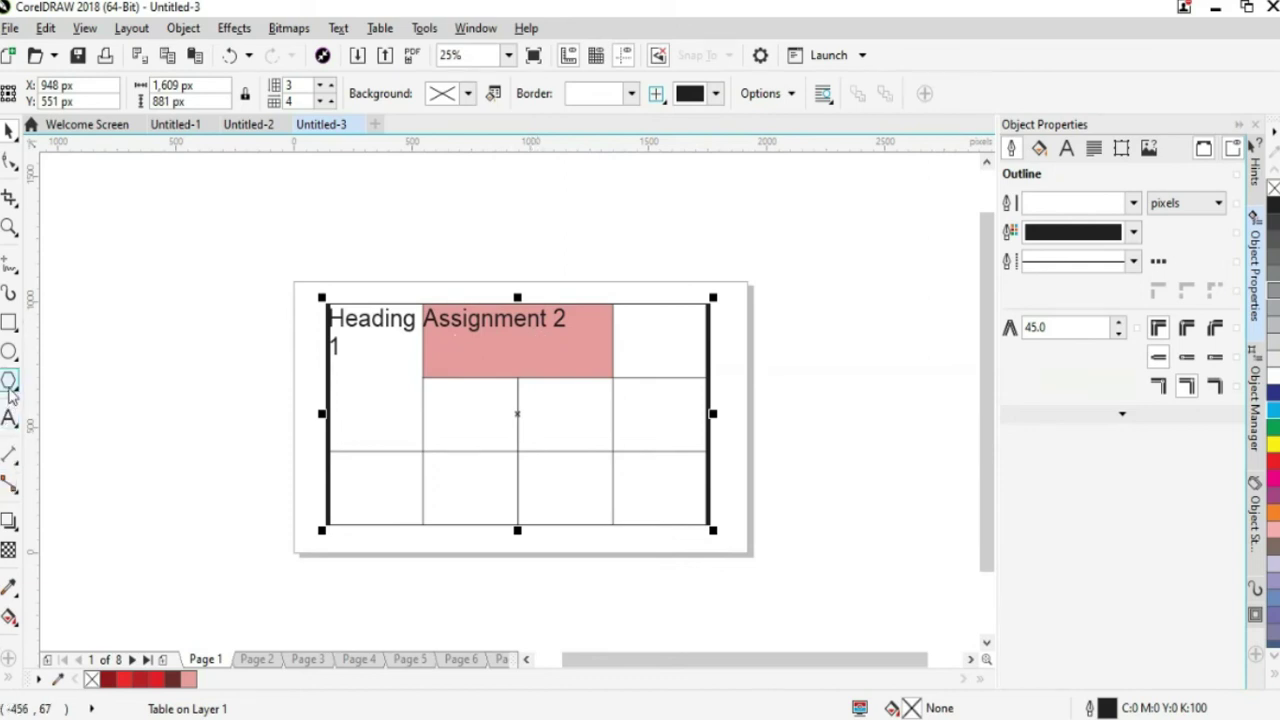
click(13, 420)
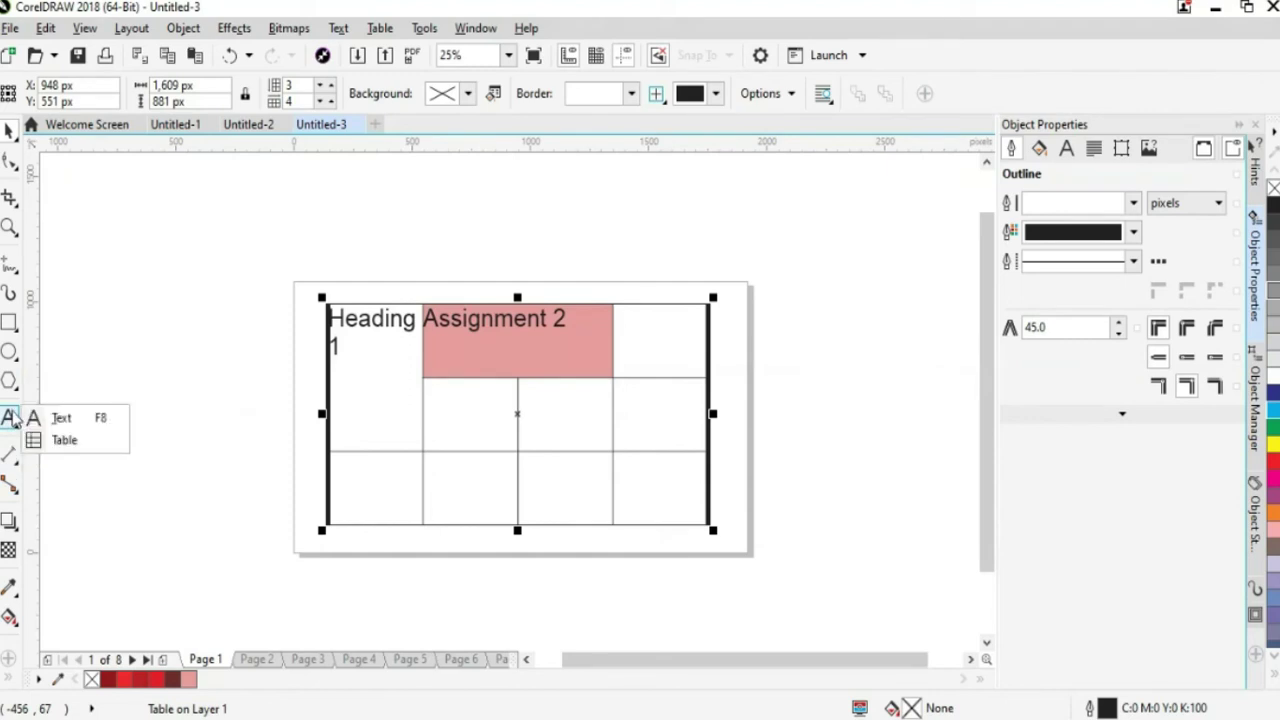
click(62, 443)
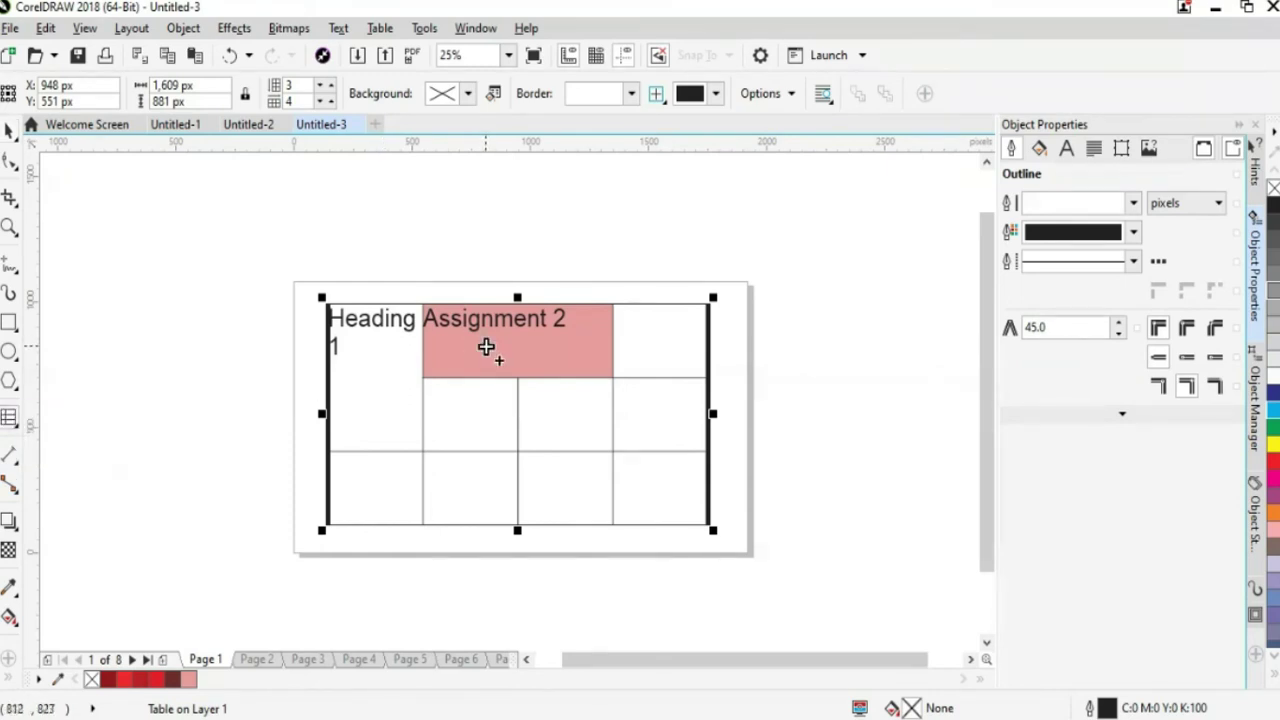
click(489, 349)
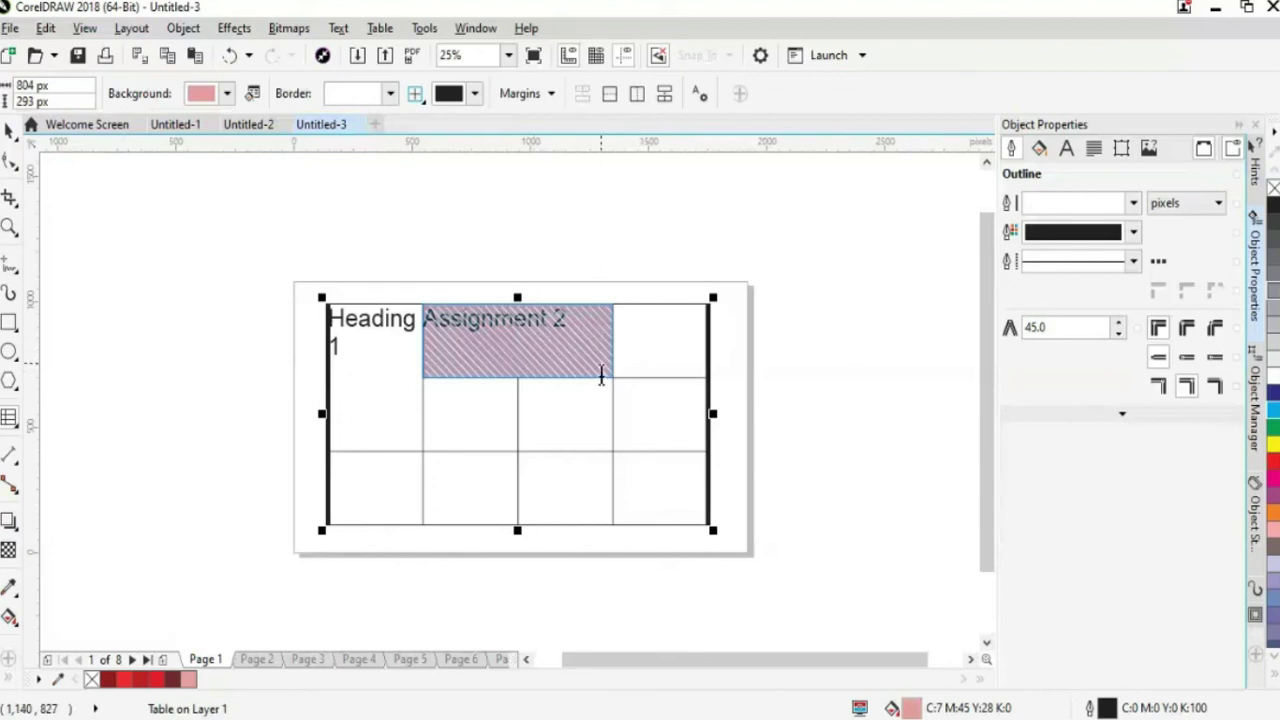
click(551, 95)
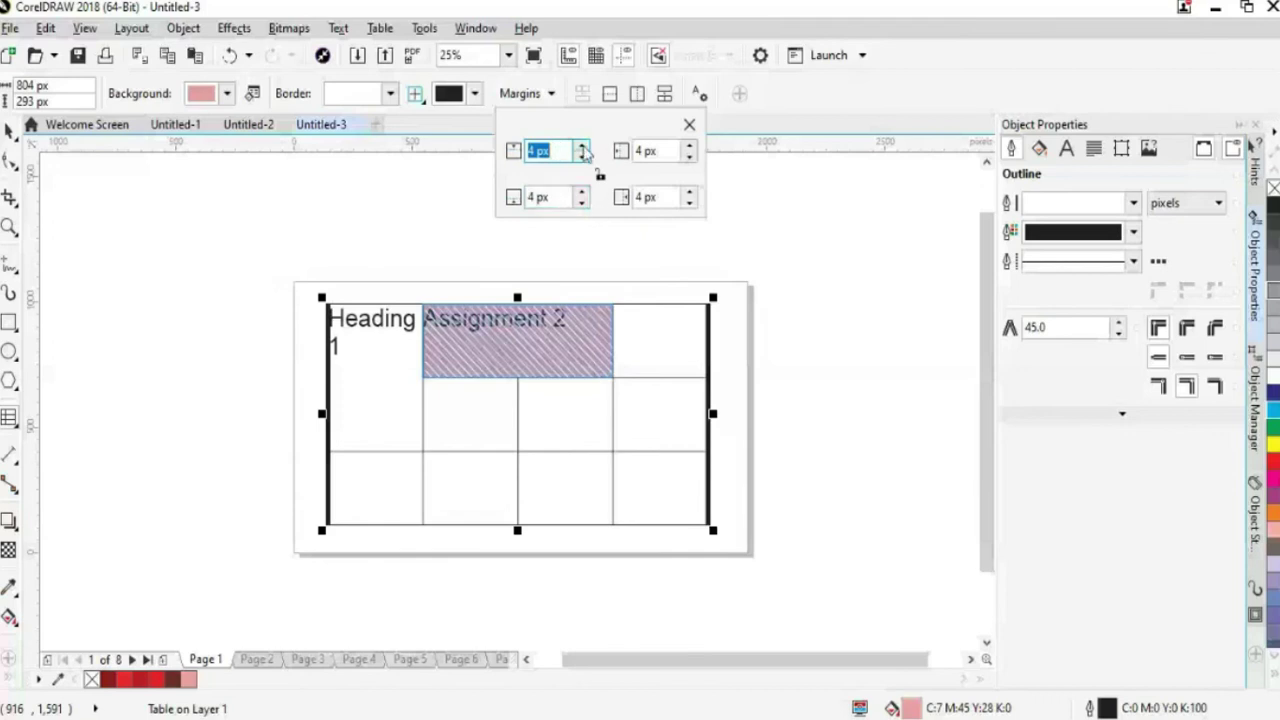
click(581, 147)
click(581, 147)
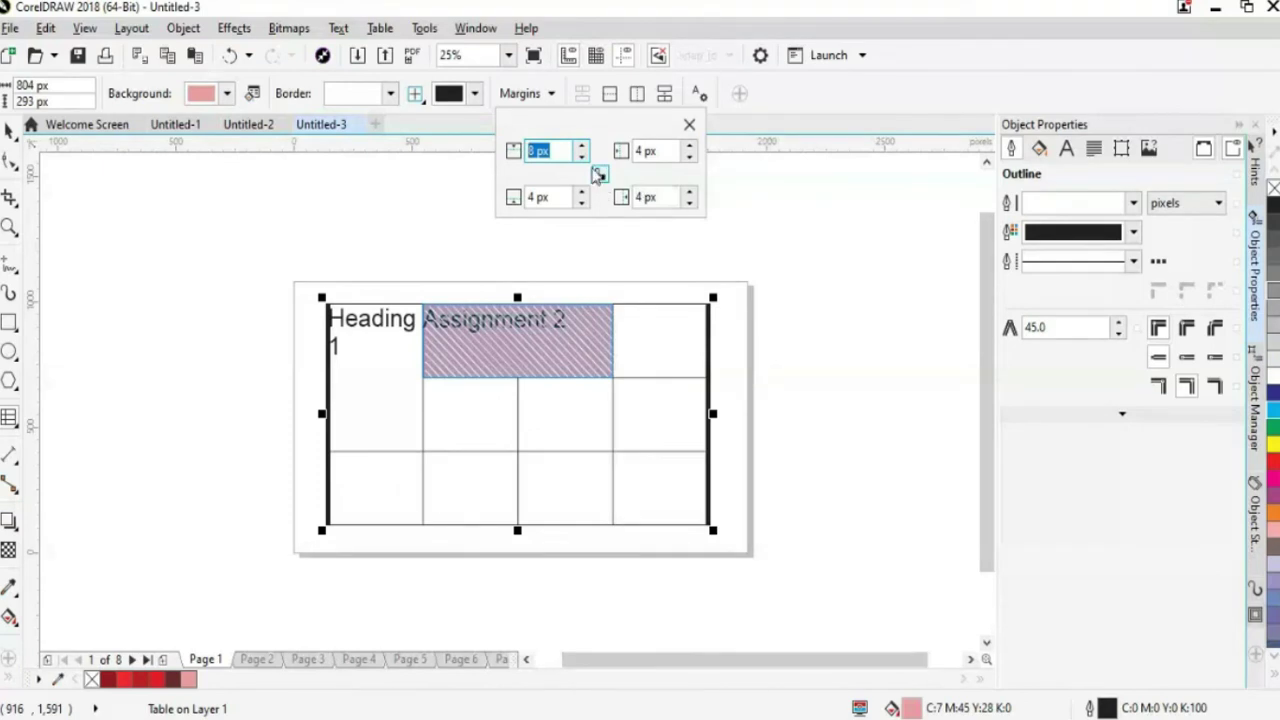
Link the "Assignment 2" cell's margins again and set all four of them to 60 px.
click(581, 146)
click(581, 146)
click(600, 176)
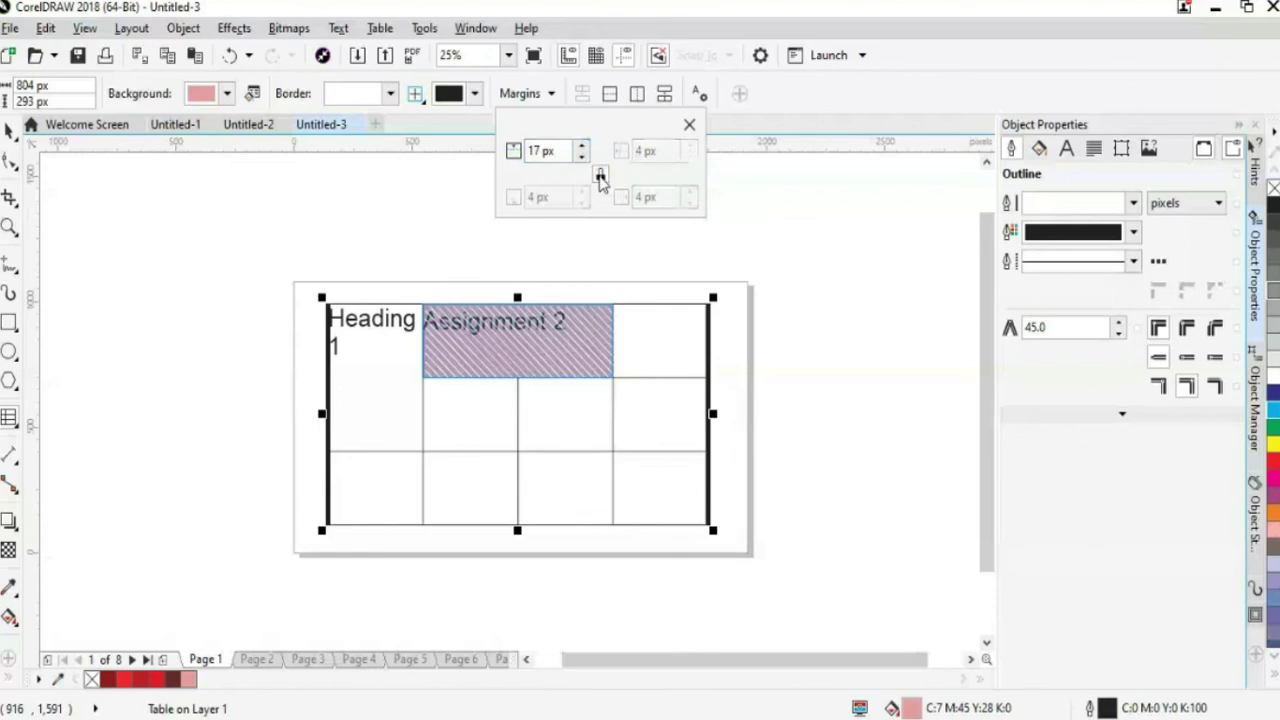
click(581, 146)
click(581, 146)
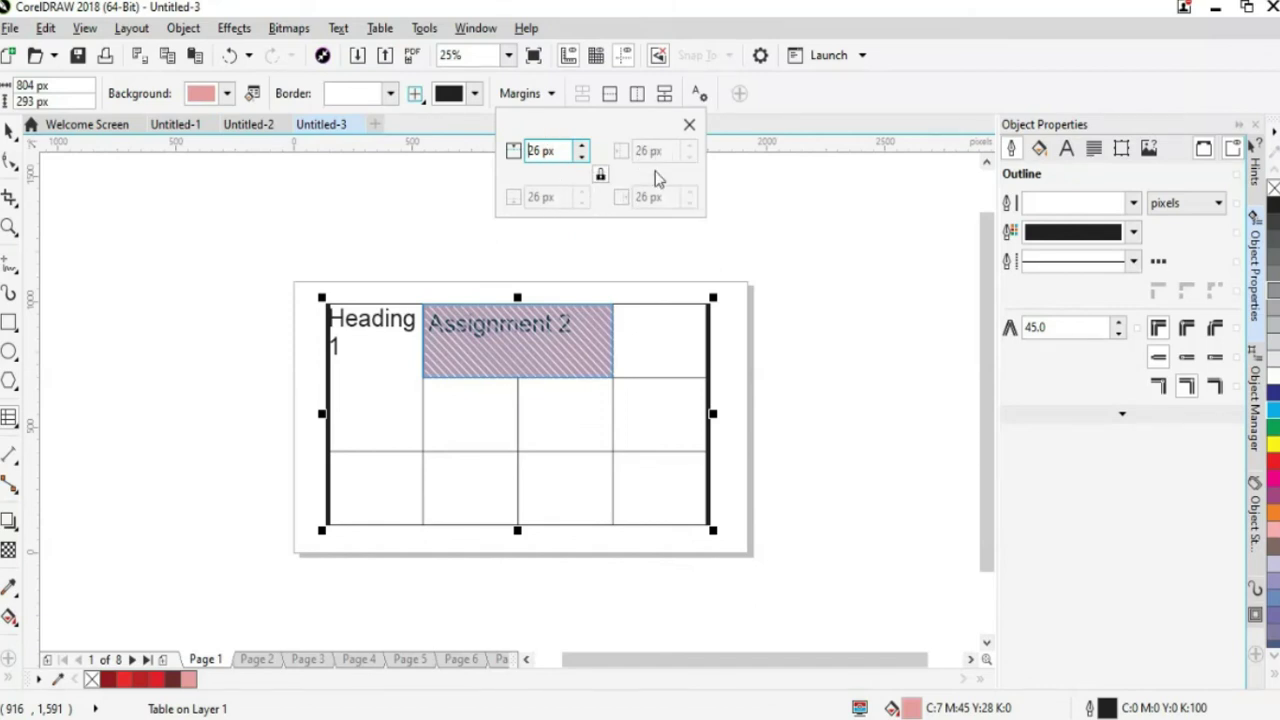
click(582, 146)
click(582, 146)
drag(564, 150, 524, 160)
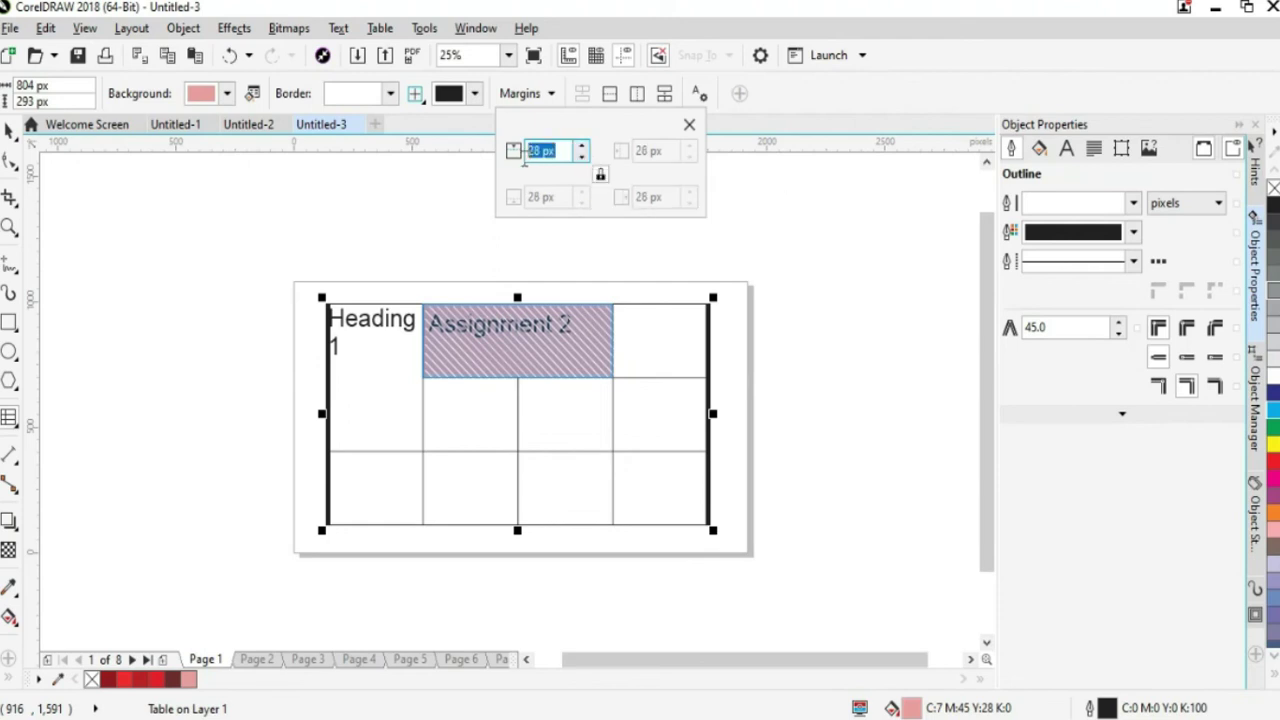
text(60)
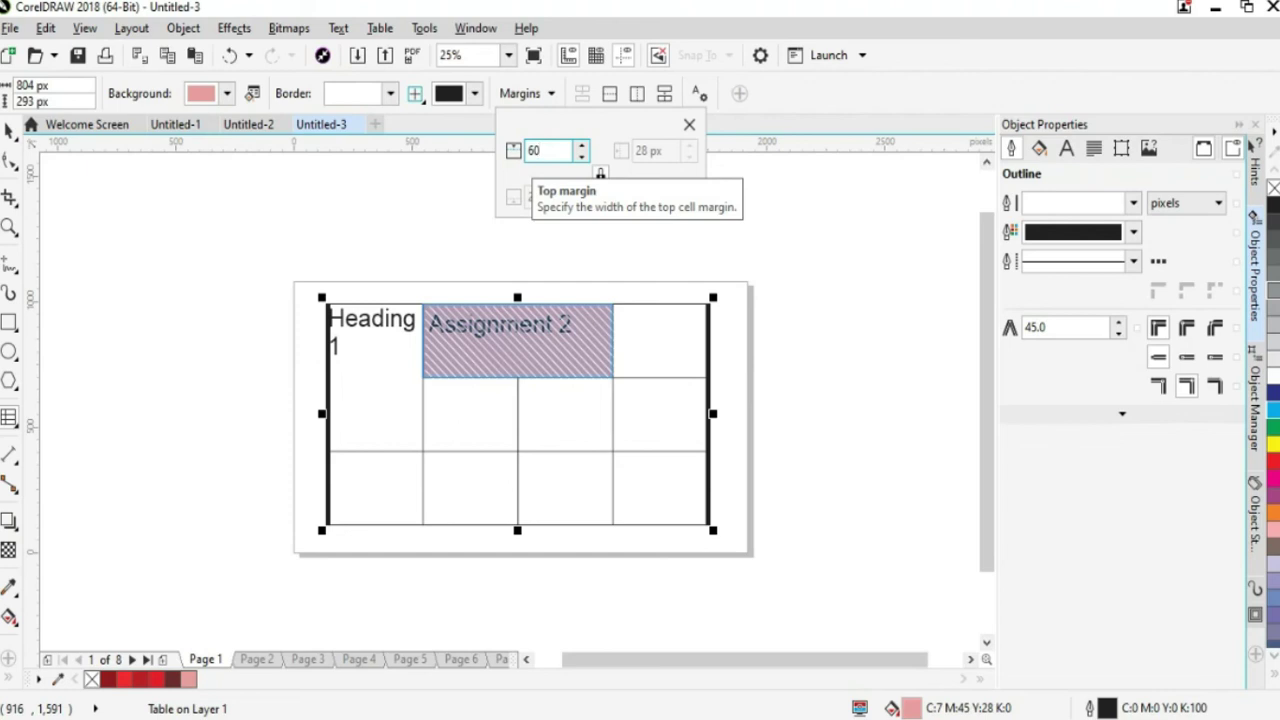
key(Return)
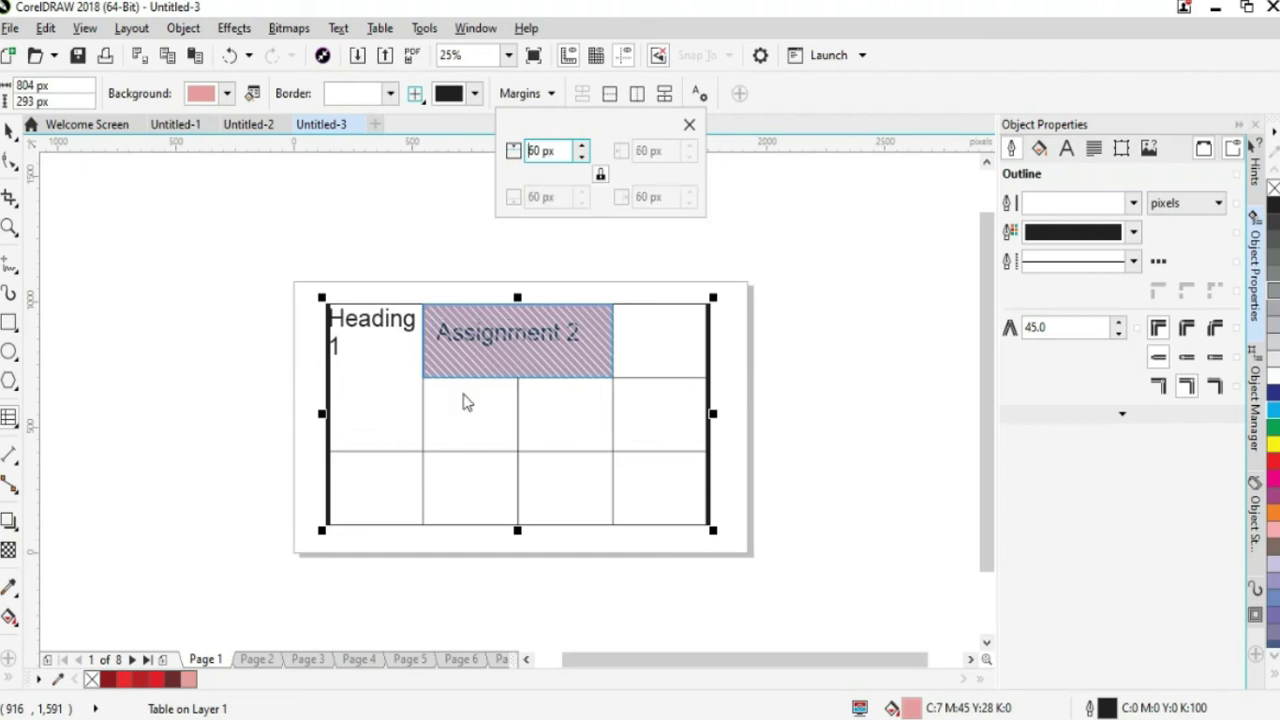
click(348, 306)
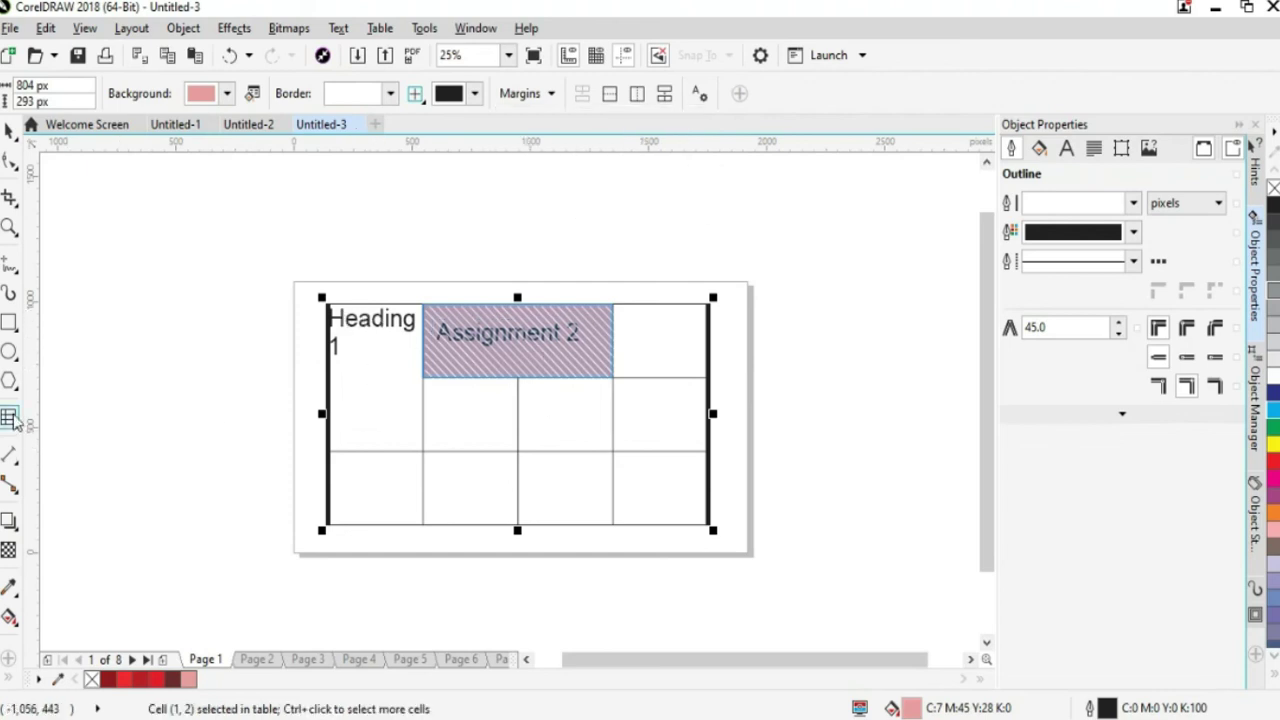
drag(370, 340, 375, 415)
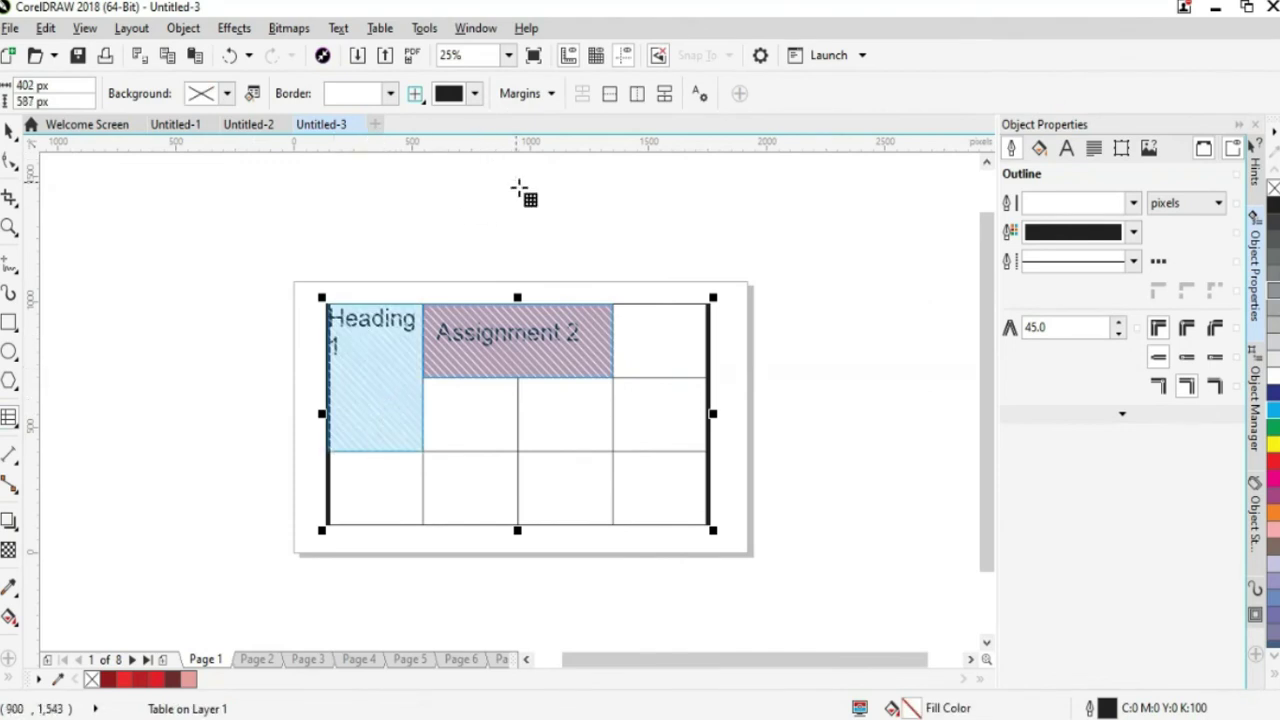
click(9, 131)
click(192, 237)
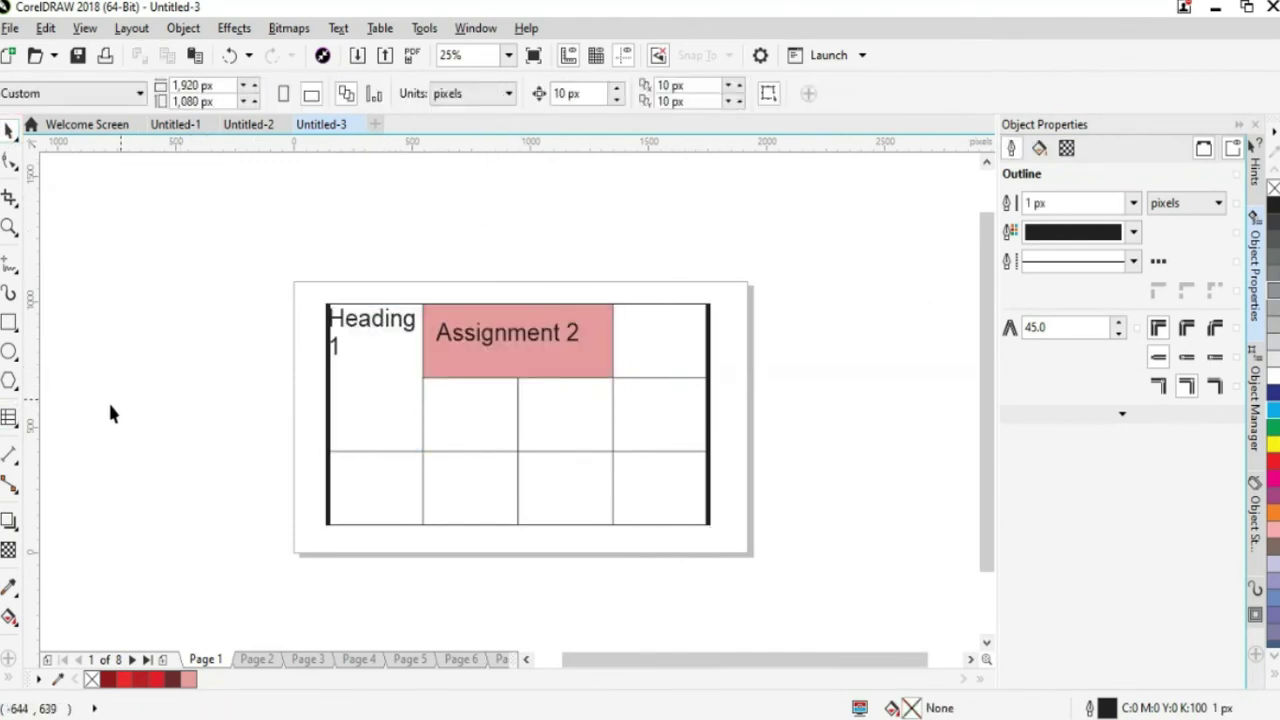
Select the merged "Heading 1" cell with the Table tool and set its linked margins to 100 px.
click(14, 424)
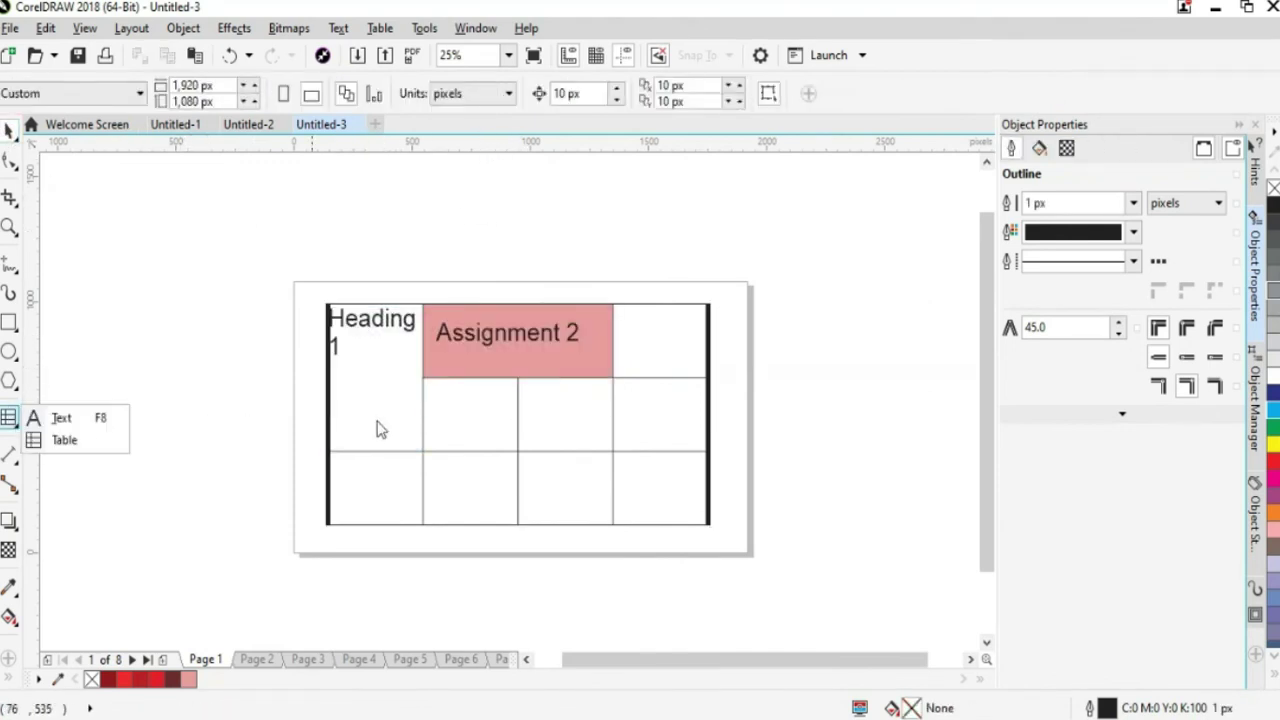
click(64, 440)
drag(372, 345, 374, 404)
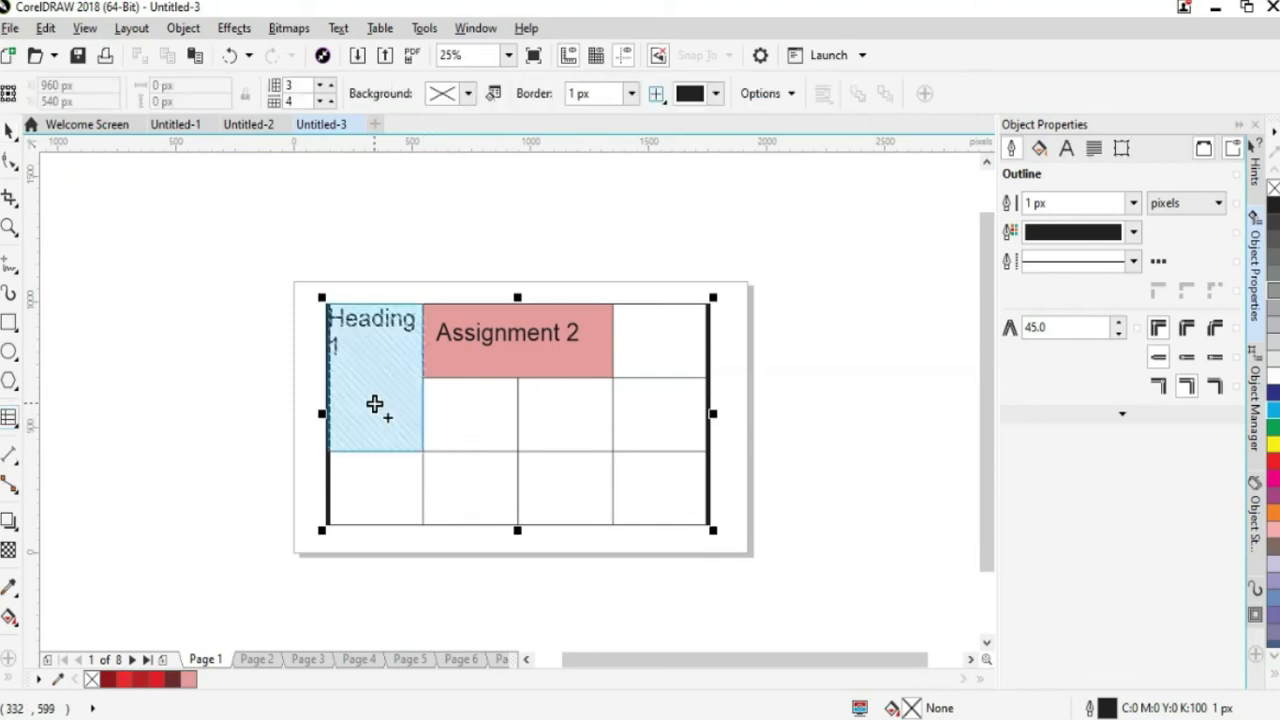
click(543, 96)
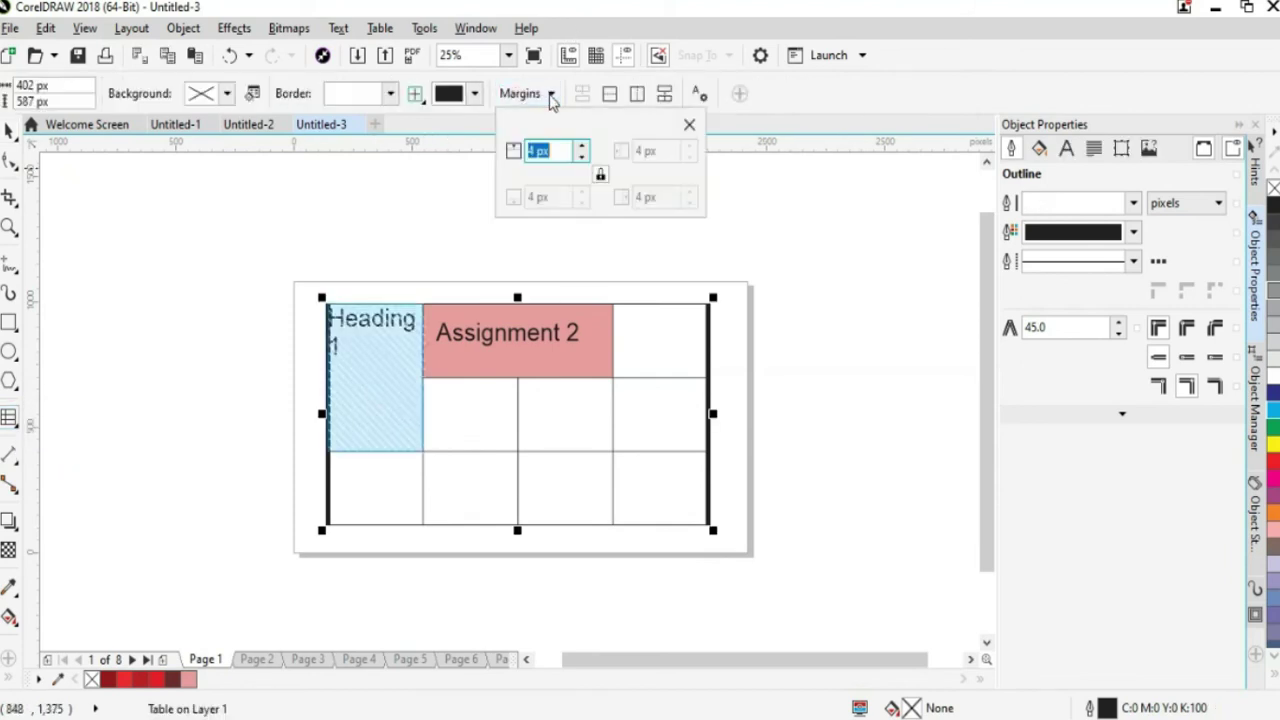
click(582, 148)
drag(559, 147, 509, 156)
text(1)
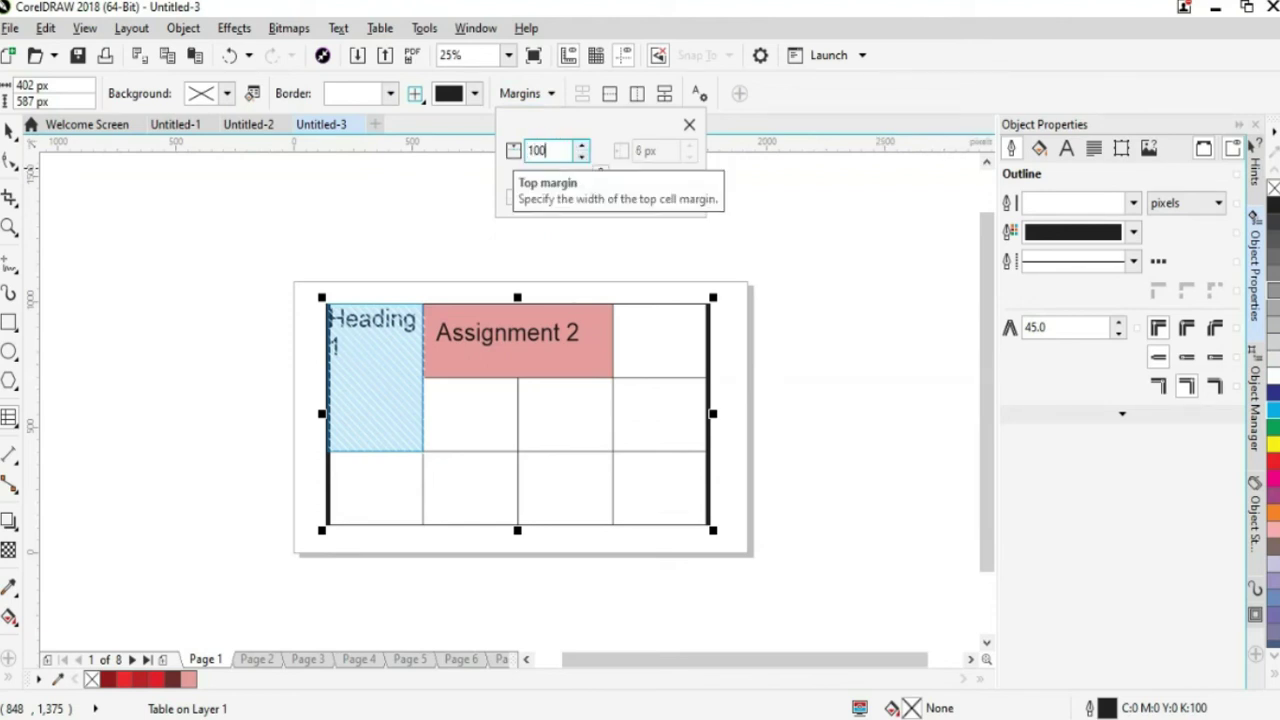
text(00)
key(Return)
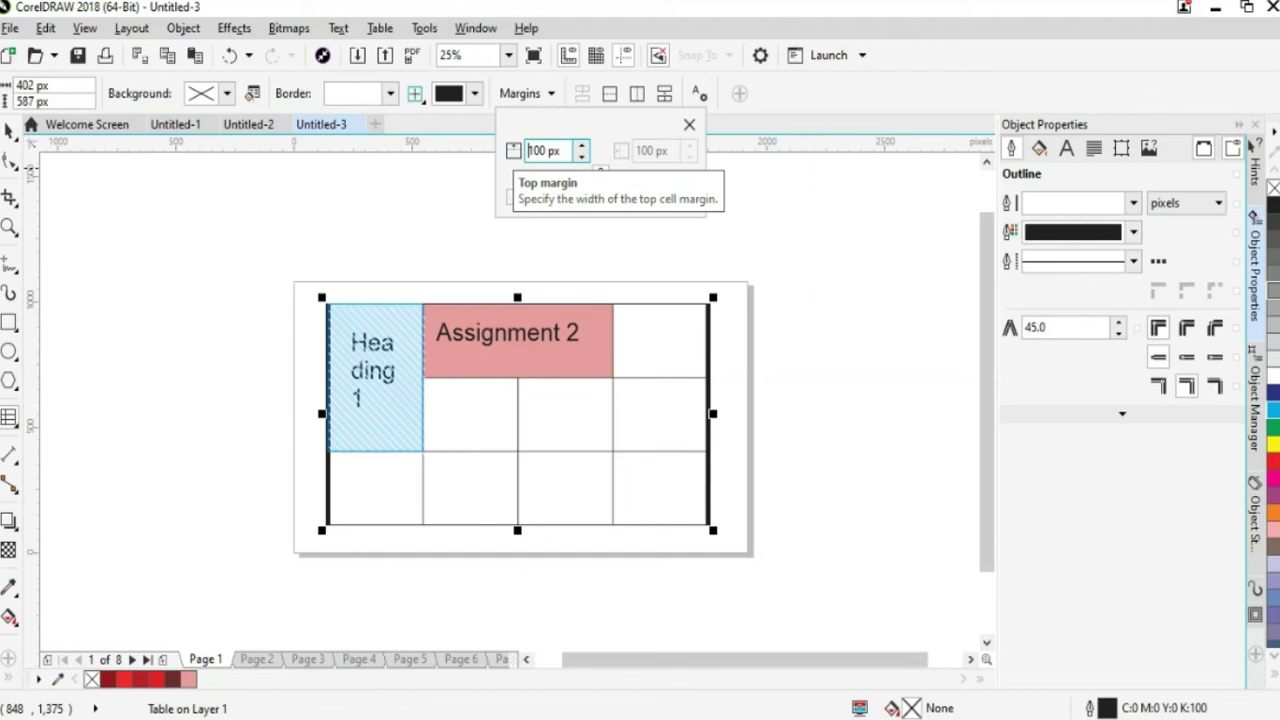
Reduce the "Heading 1" cell's linked margins to 20 px.
click(583, 156)
click(583, 156)
click(583, 156)
click(583, 156)
click(583, 156)
click(583, 156)
click(583, 156)
click(583, 156)
click(583, 156)
click(583, 156)
click(583, 156)
click(583, 156)
click(583, 156)
click(583, 156)
click(583, 156)
key(ctrl+a)
text(20)
key(Return)
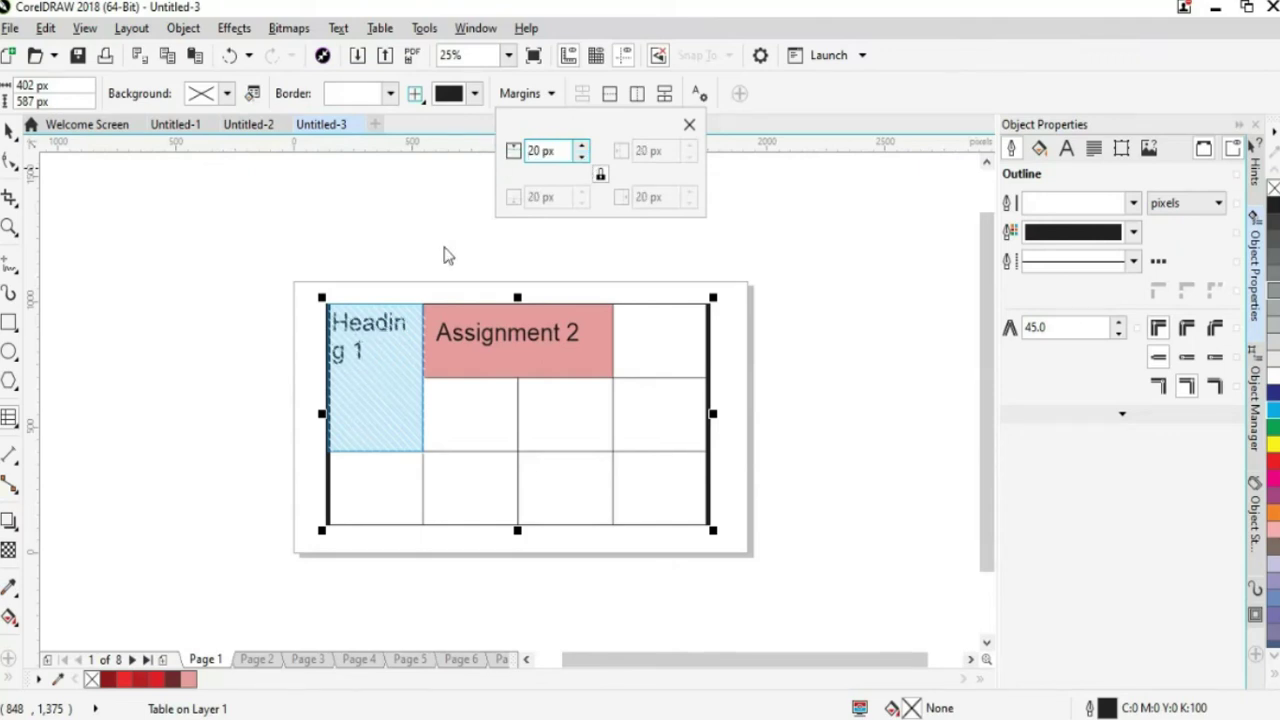
Lower the "Heading 1" cell's linked margins to 12 px and deselect the table.
click(582, 156)
click(582, 156)
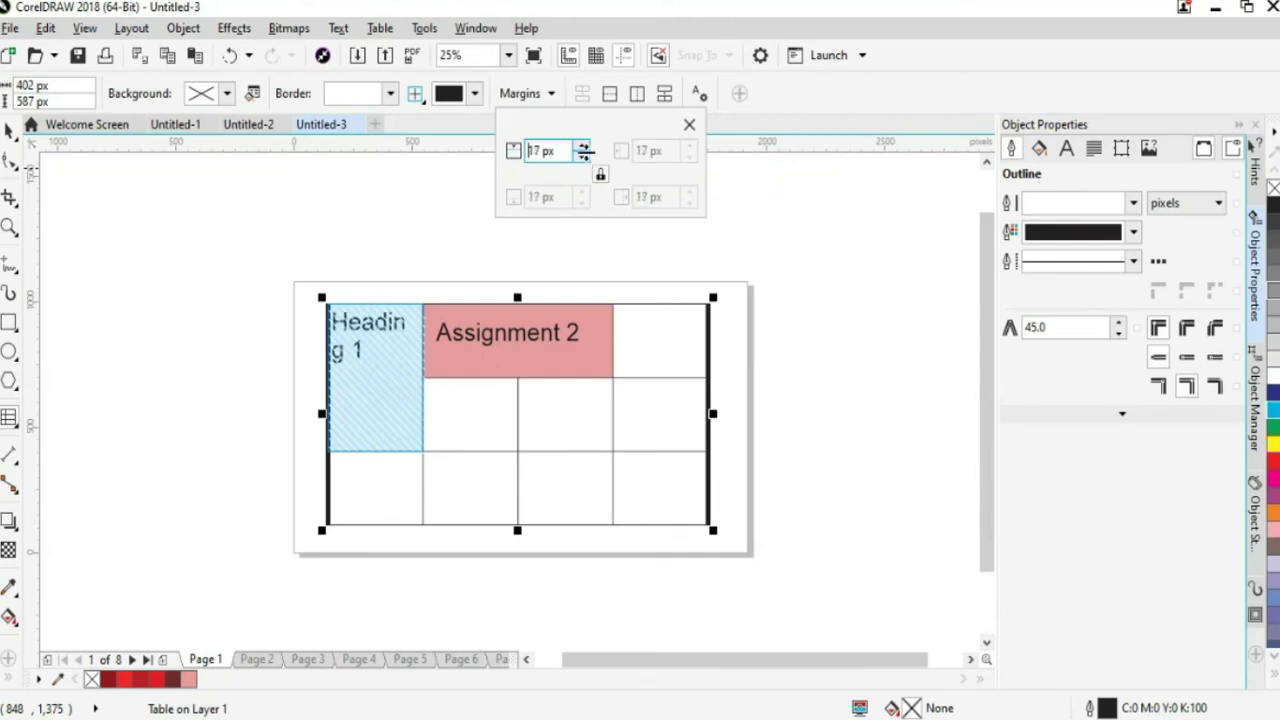
click(581, 156)
click(581, 156)
click(581, 156)
click(581, 156)
click(581, 156)
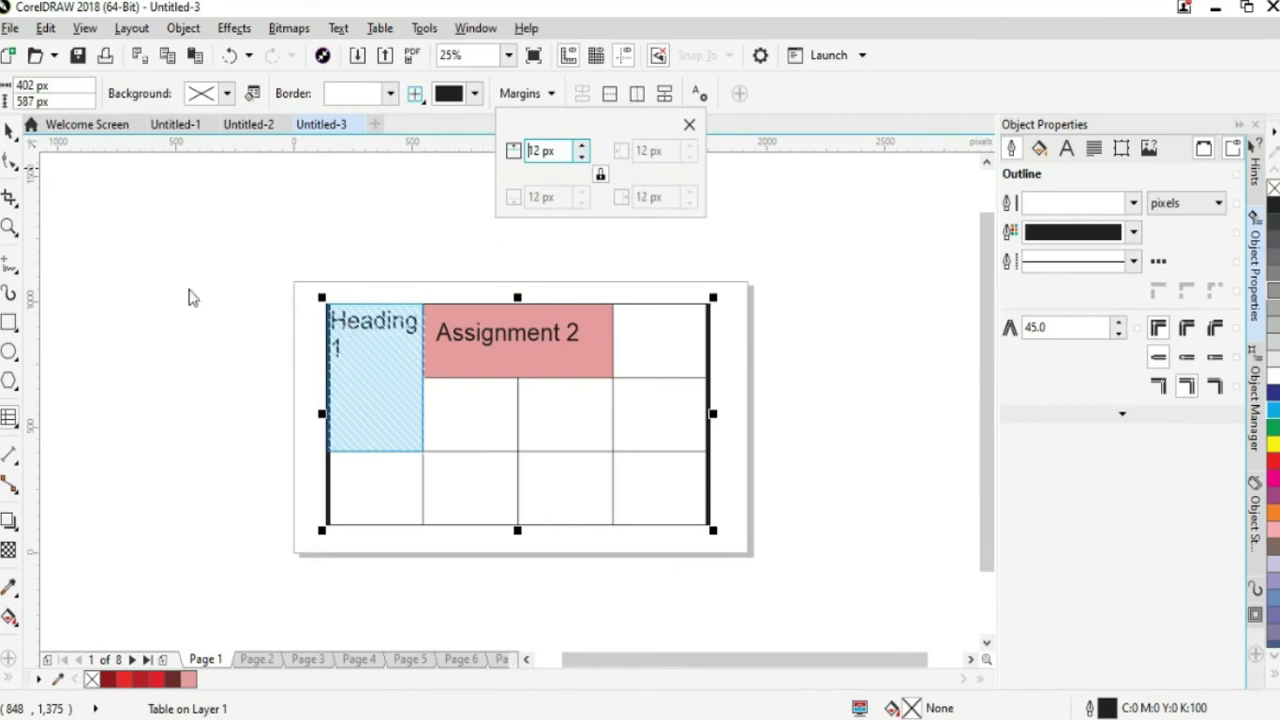
click(10, 140)
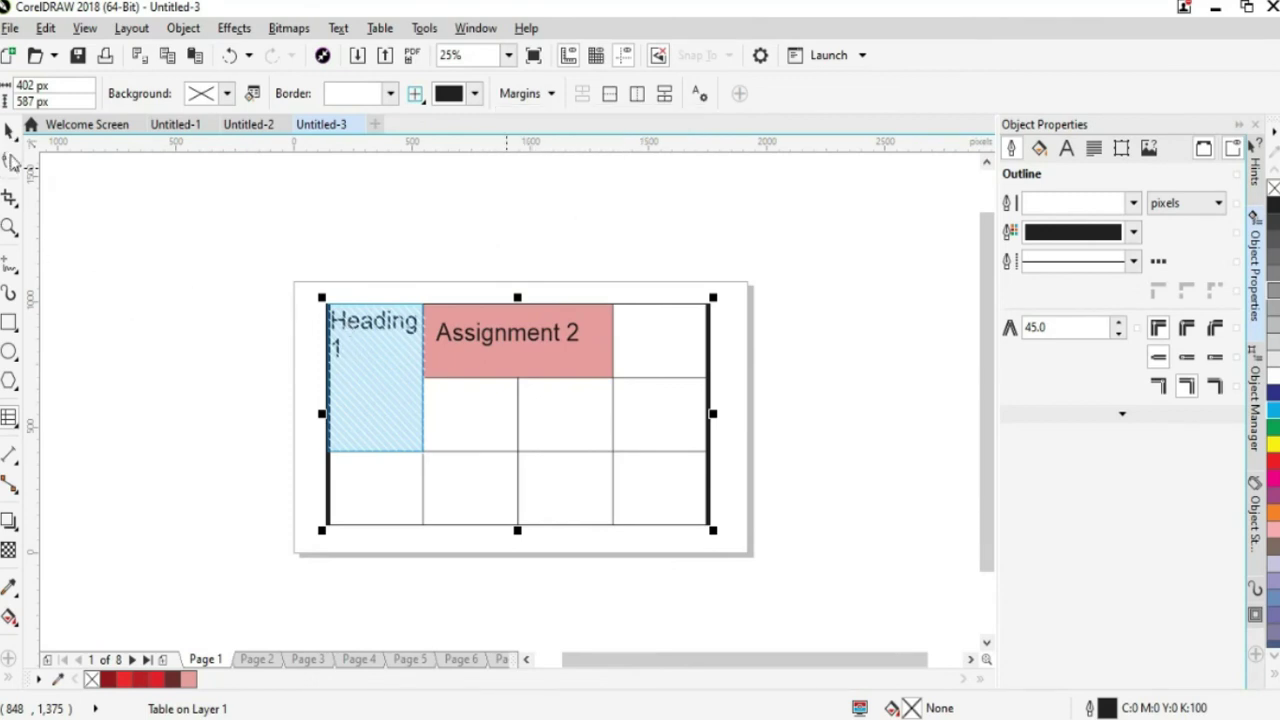
click(283, 375)
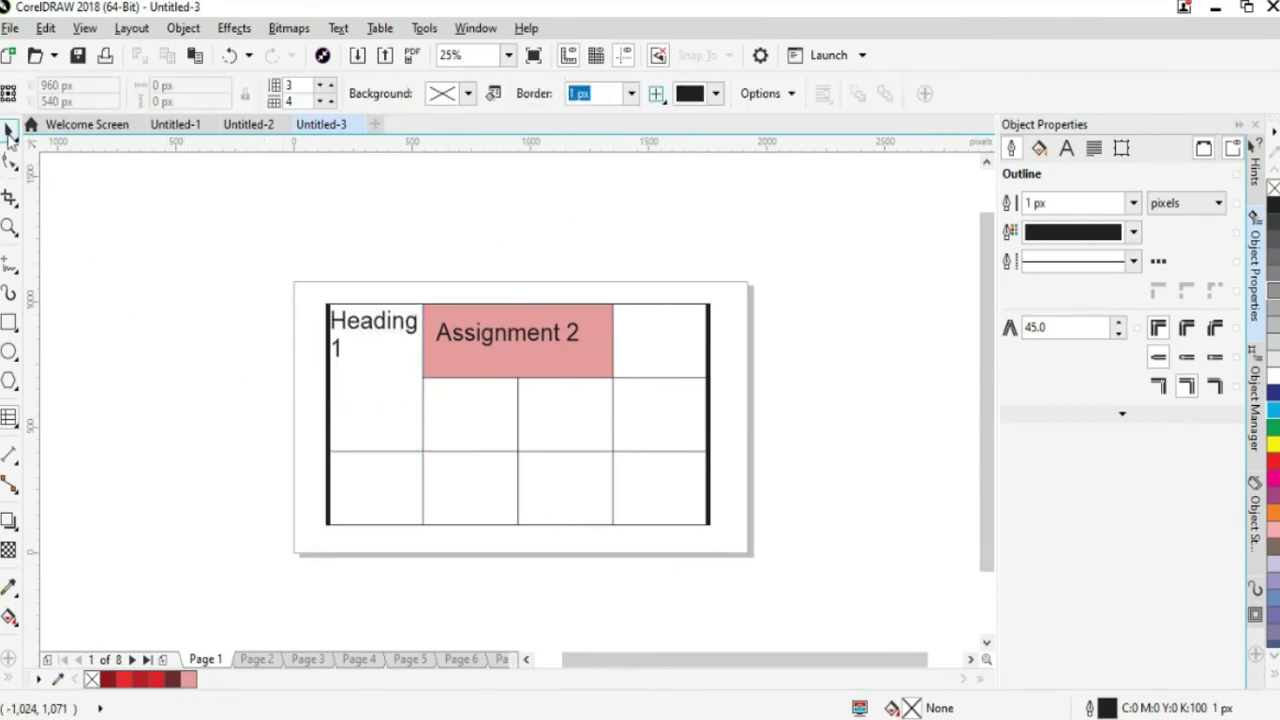
key(Escape)
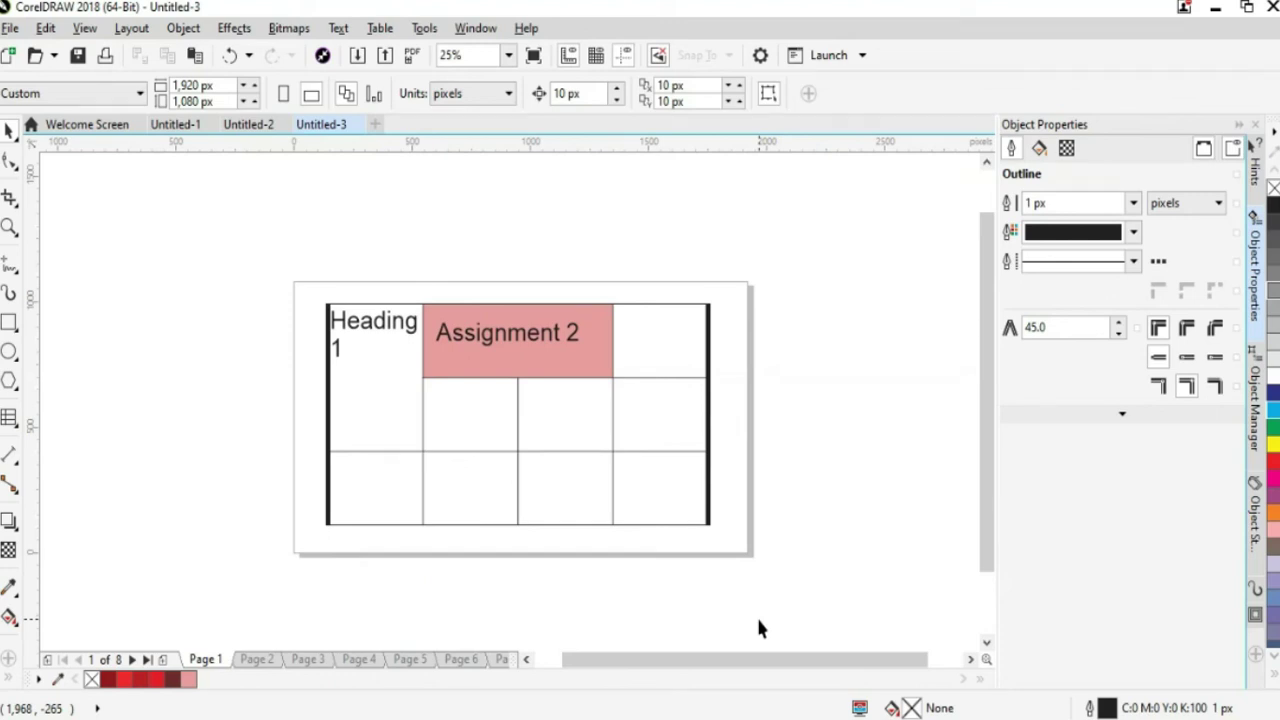
click(466, 337)
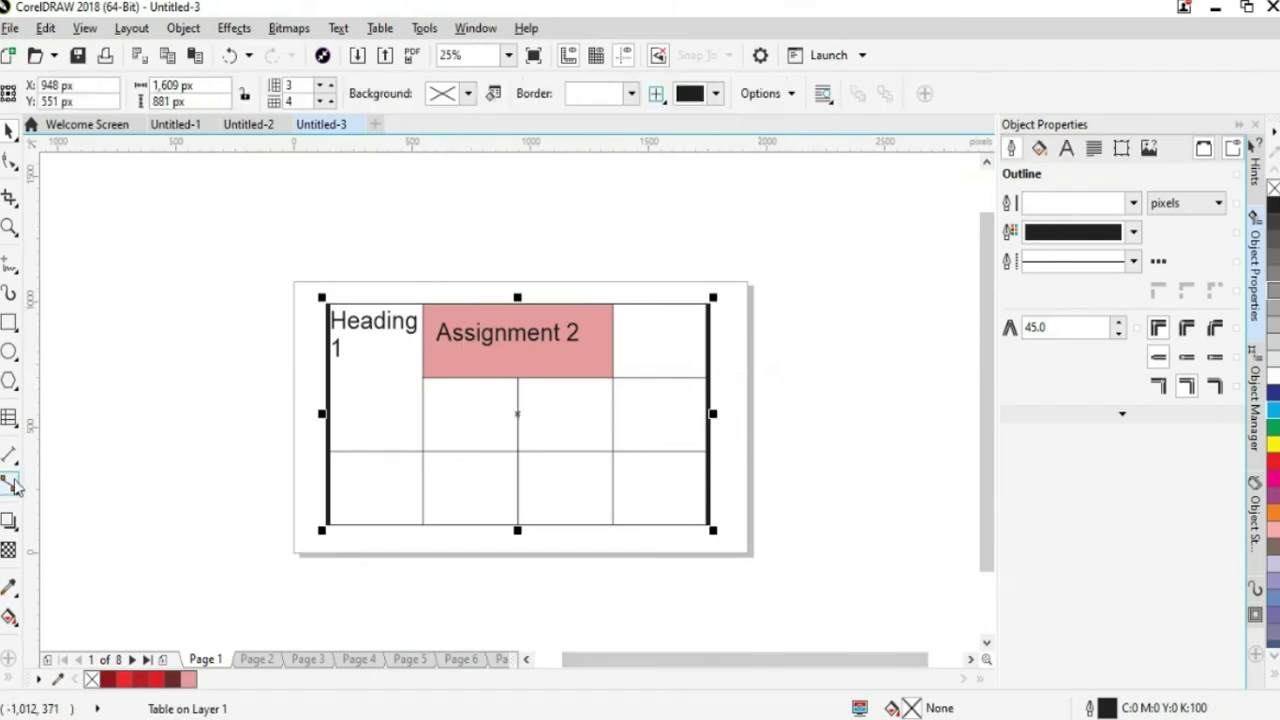
click(12, 425)
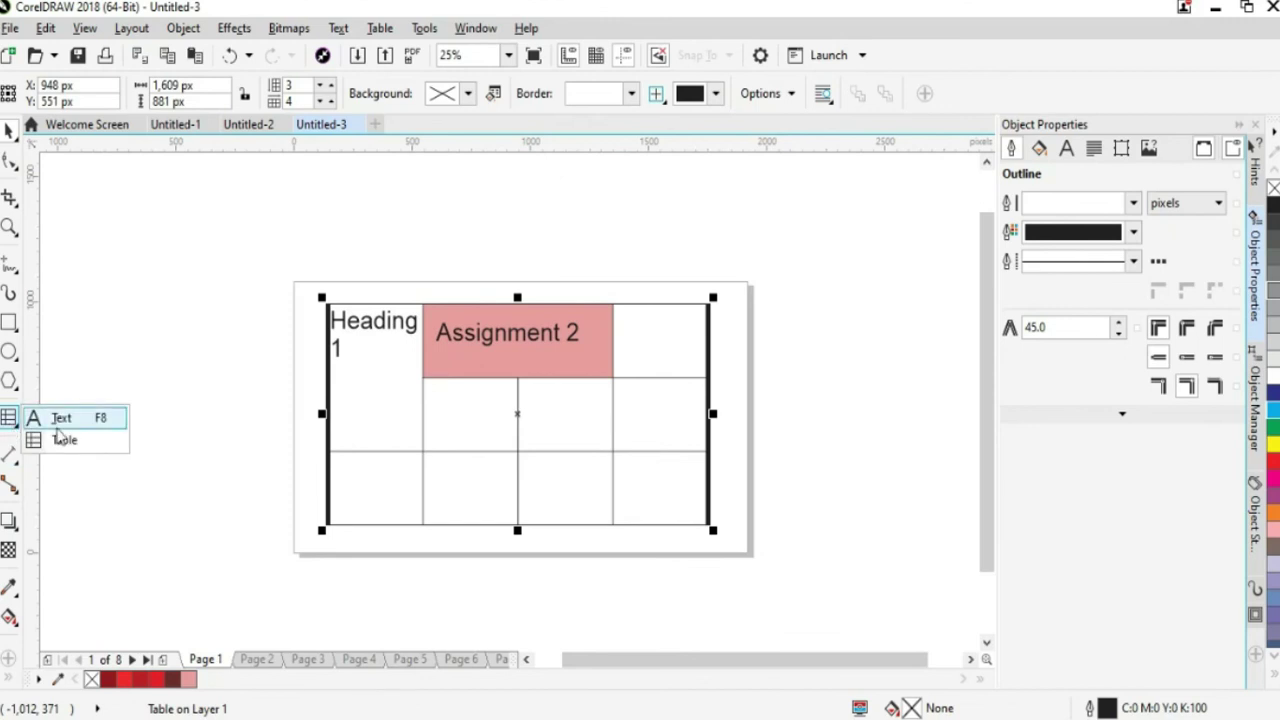
click(52, 418)
click(537, 337)
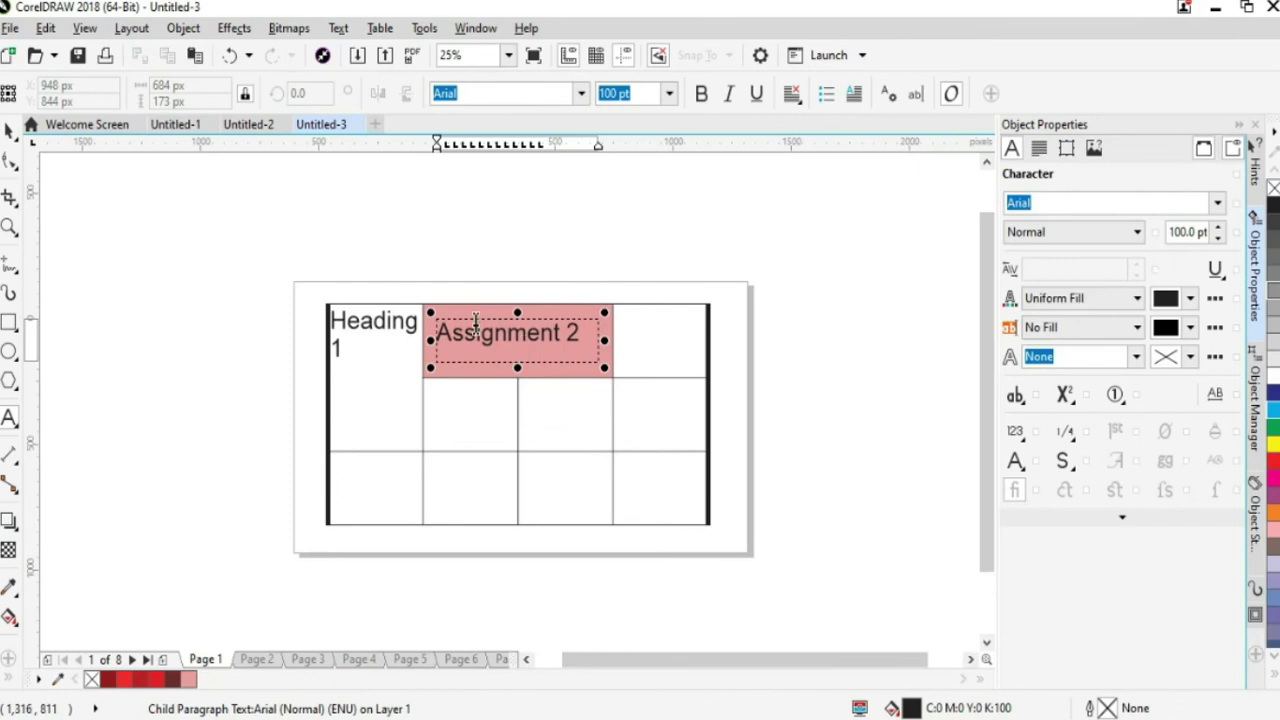
click(555, 314)
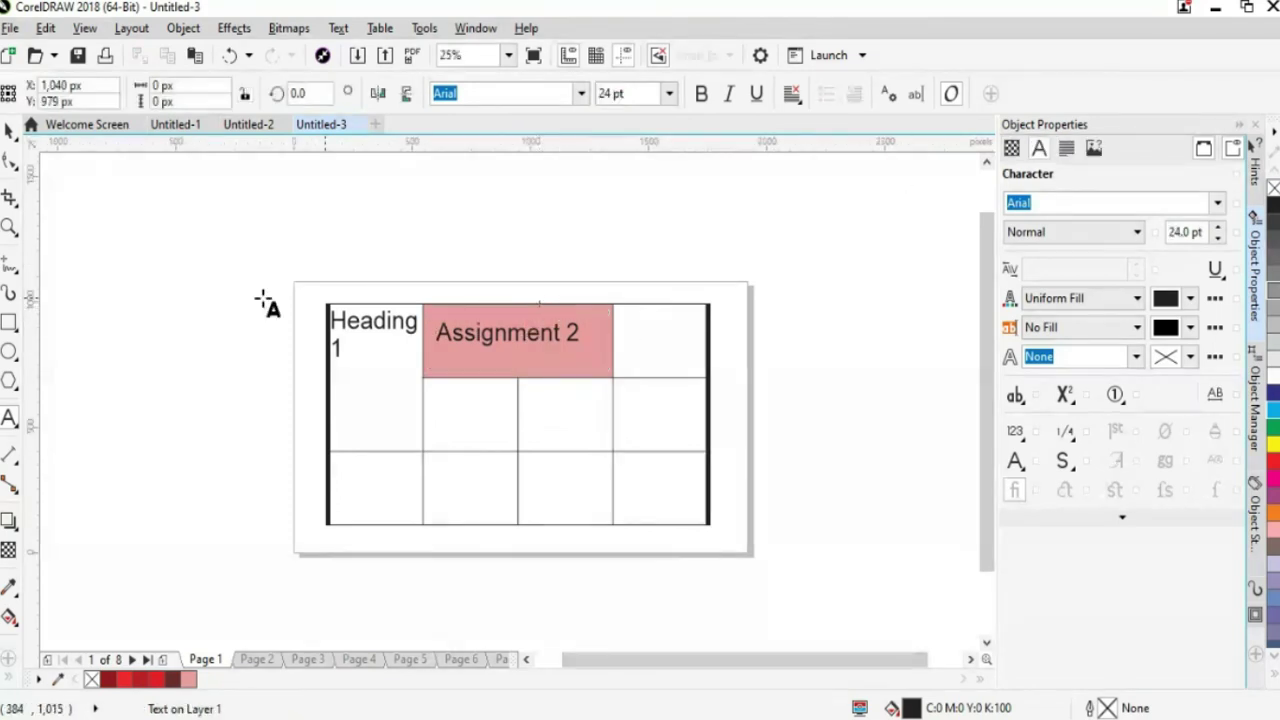
key(Escape)
click(540, 371)
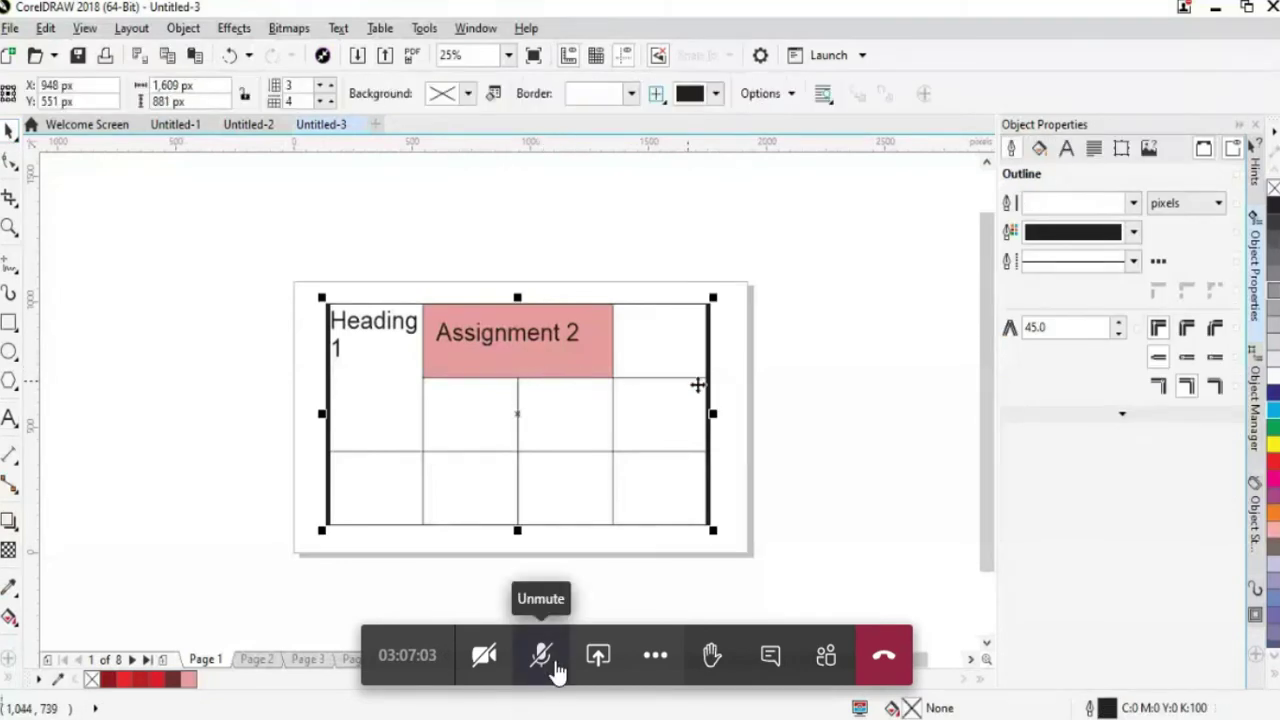
click(541, 655)
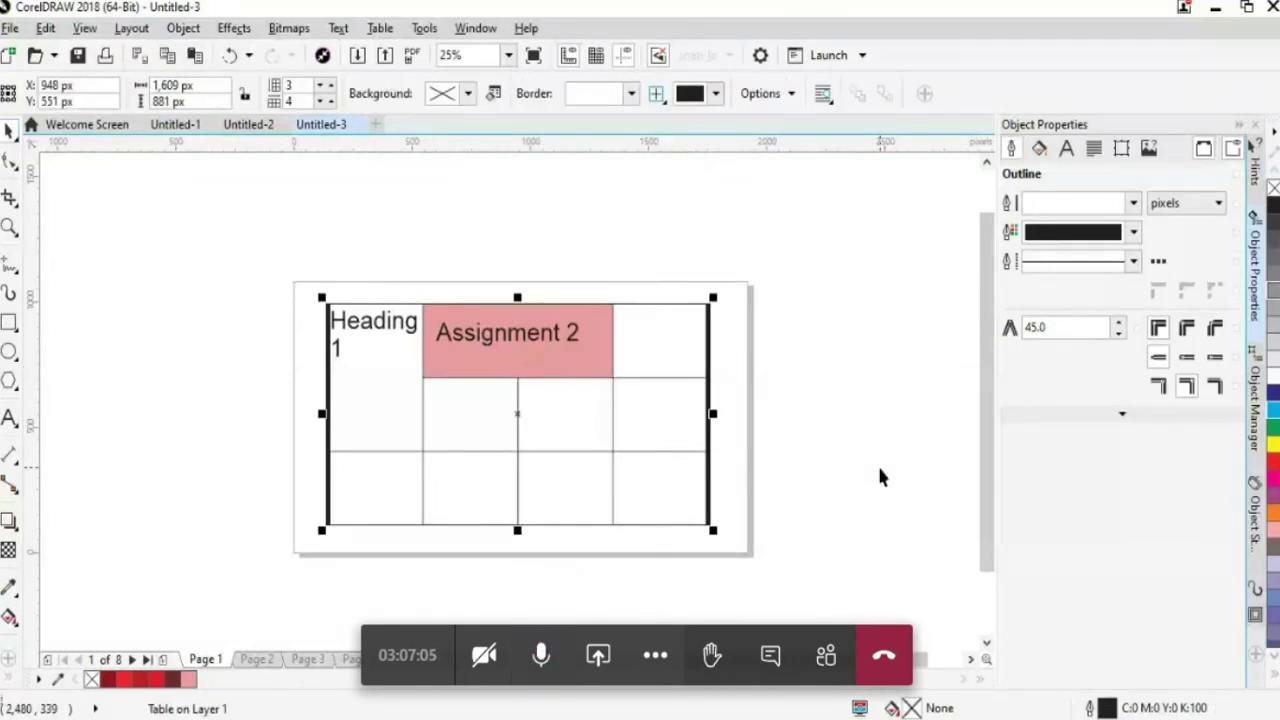
click(891, 411)
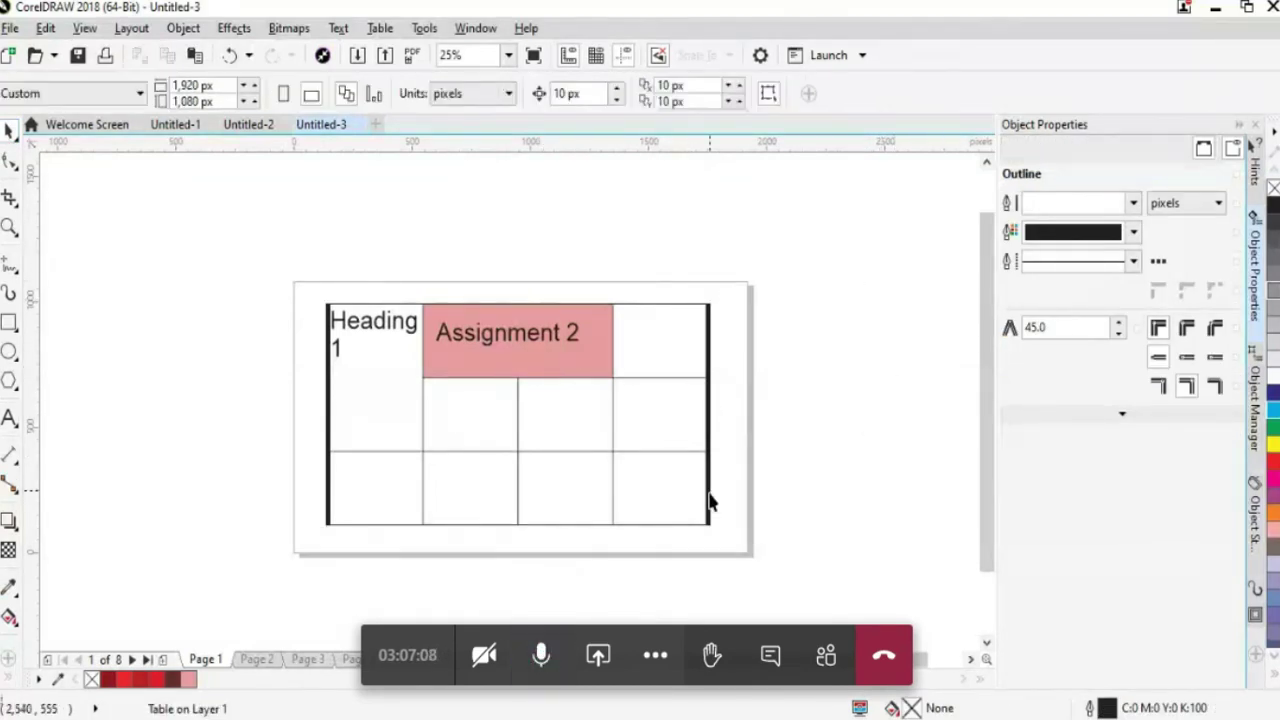
Select the whole table, enable separated cell borders and raise the linked cell spacing to 13 px.
click(703, 484)
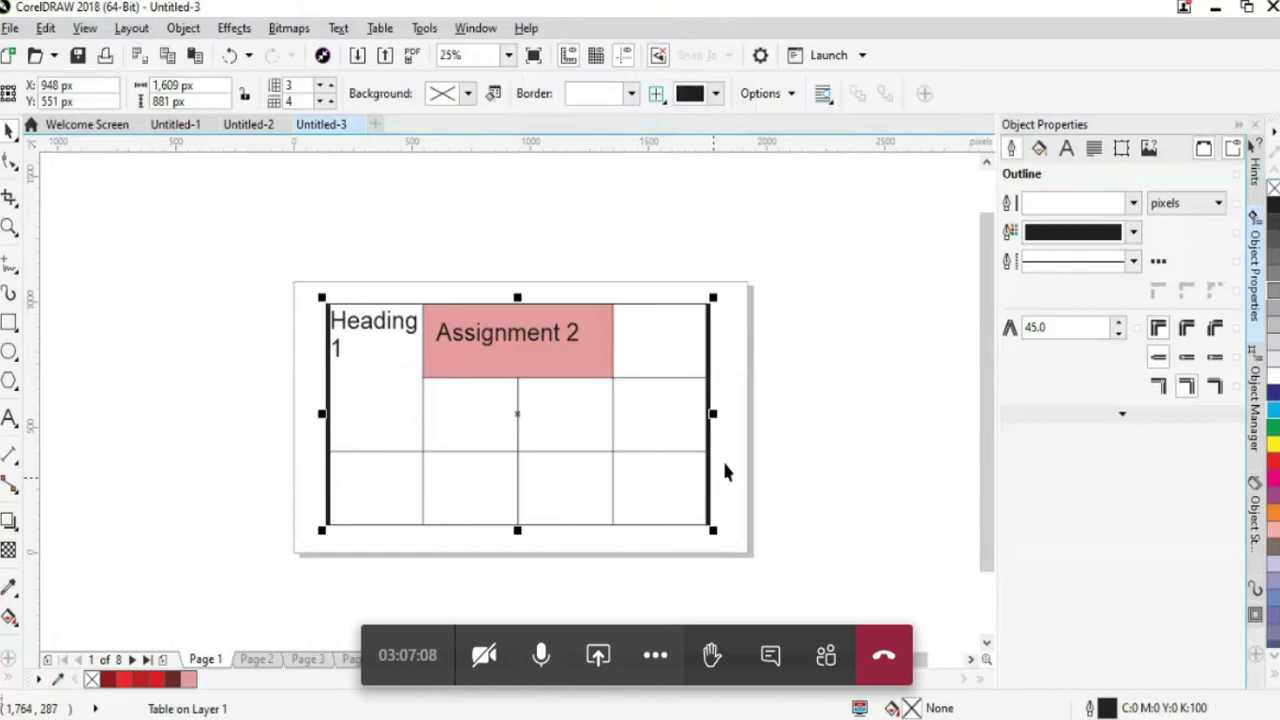
click(790, 93)
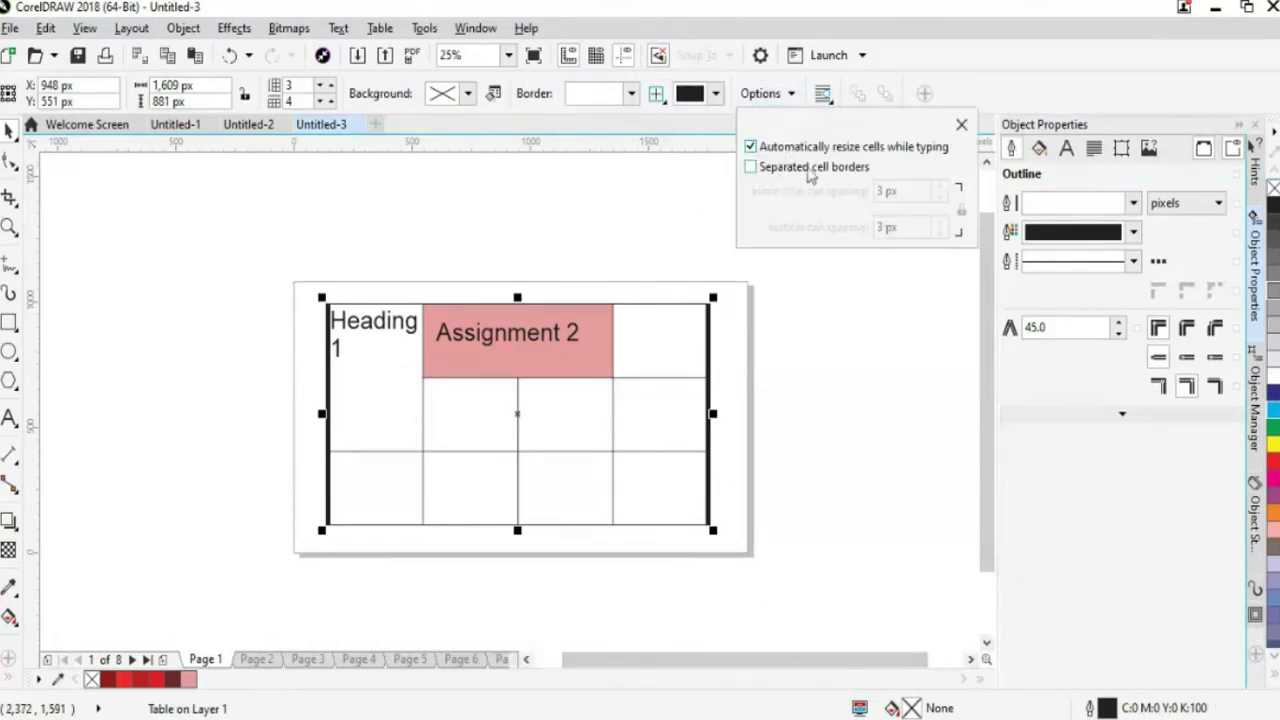
click(778, 170)
click(940, 186)
click(940, 188)
click(940, 188)
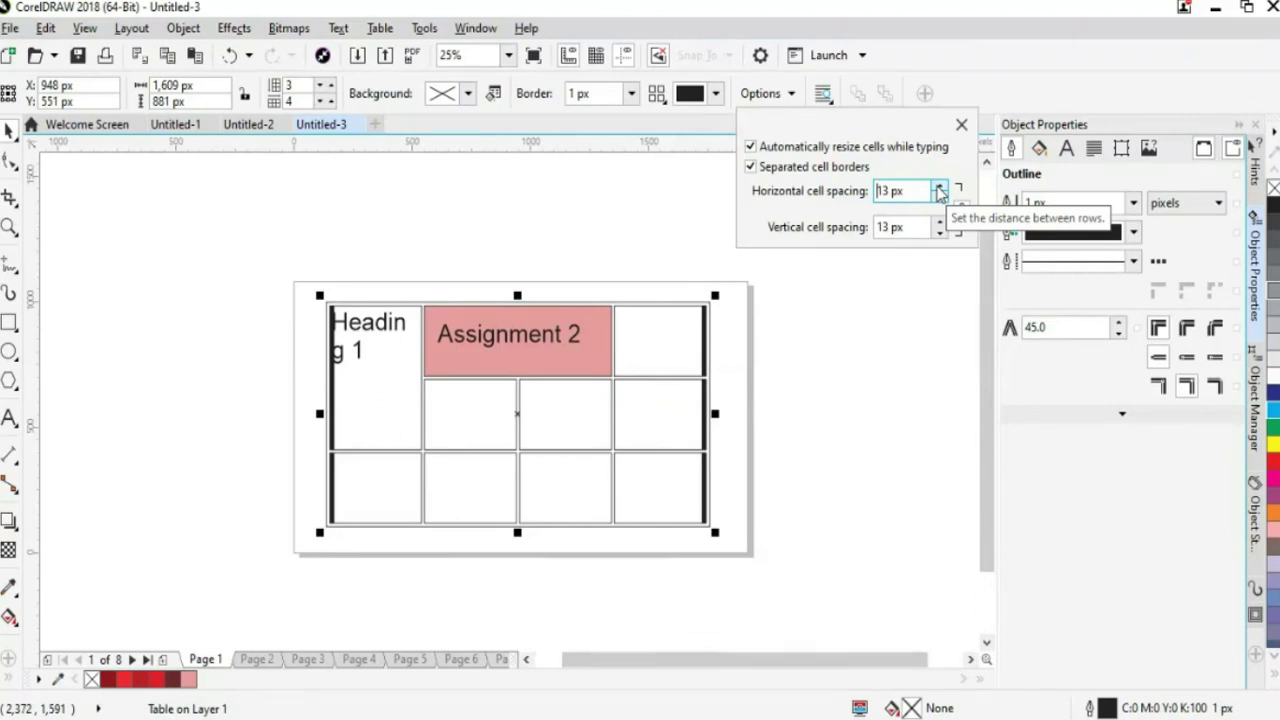
Increase the table's horizontal and vertical cell spacing to 28 px.
click(940, 188)
click(940, 188)
click(940, 188)
click(940, 188)
click(940, 188)
click(940, 188)
click(940, 188)
click(940, 188)
click(940, 222)
click(940, 222)
click(940, 222)
click(940, 222)
click(940, 222)
click(940, 222)
click(940, 222)
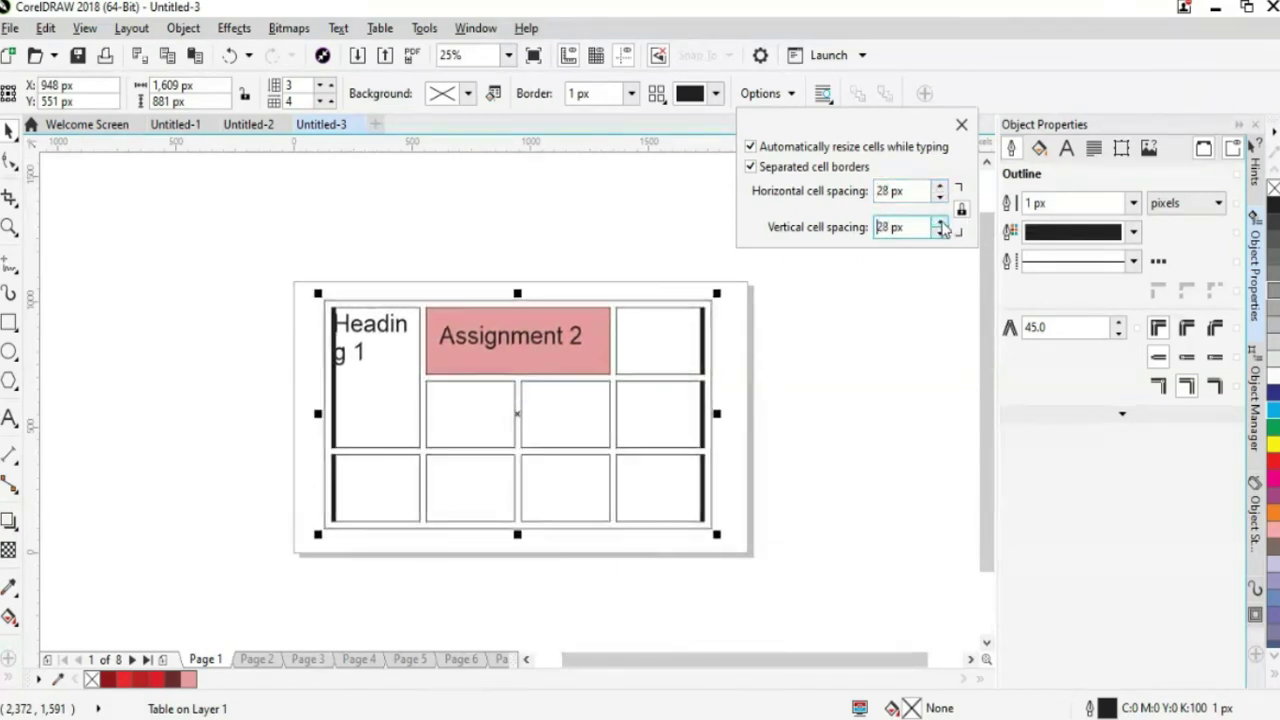
Set the table's horizontal and vertical cell spacing to 33 px and deselect the table.
click(940, 224)
click(940, 224)
click(940, 224)
click(940, 224)
click(940, 224)
click(936, 226)
click(938, 190)
click(938, 190)
click(938, 190)
click(938, 190)
click(938, 190)
click(938, 190)
click(938, 190)
click(938, 190)
click(938, 190)
click(938, 190)
click(940, 230)
click(940, 236)
click(940, 236)
click(940, 236)
click(940, 236)
click(940, 236)
click(940, 236)
click(940, 236)
click(940, 236)
click(940, 236)
click(940, 236)
click(940, 236)
click(940, 236)
click(940, 236)
click(940, 236)
click(940, 236)
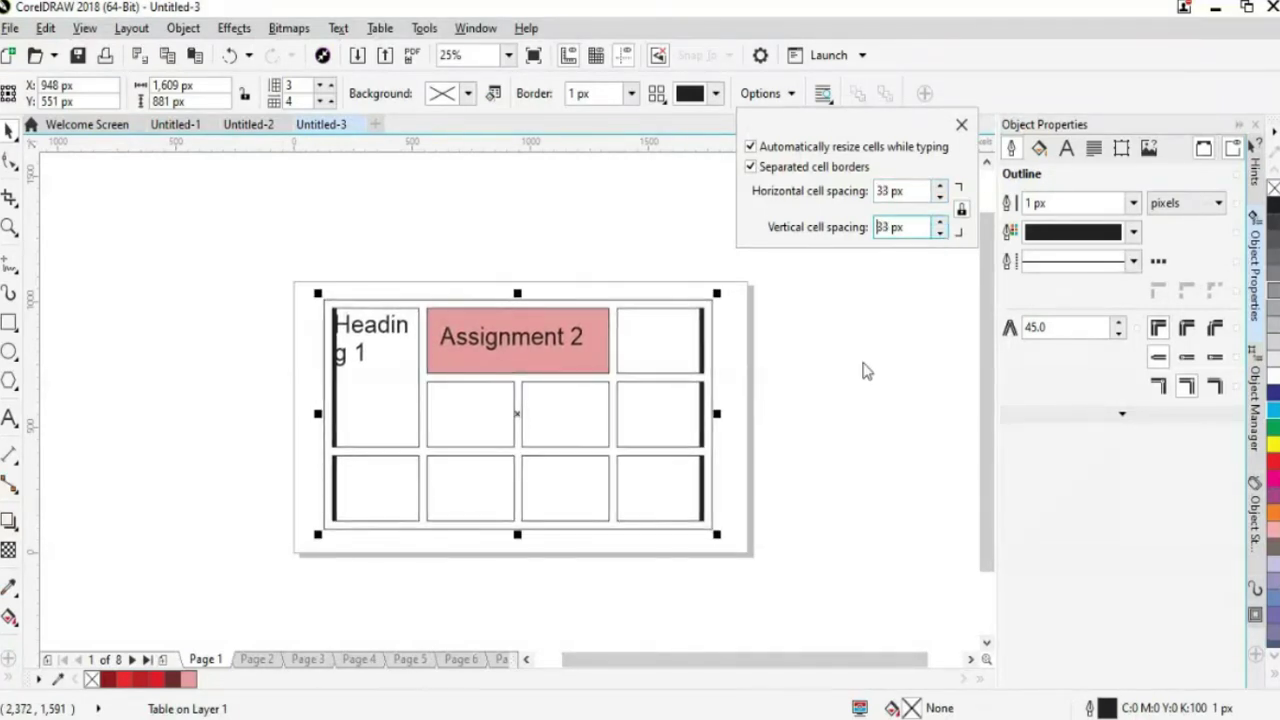
click(863, 366)
click(124, 381)
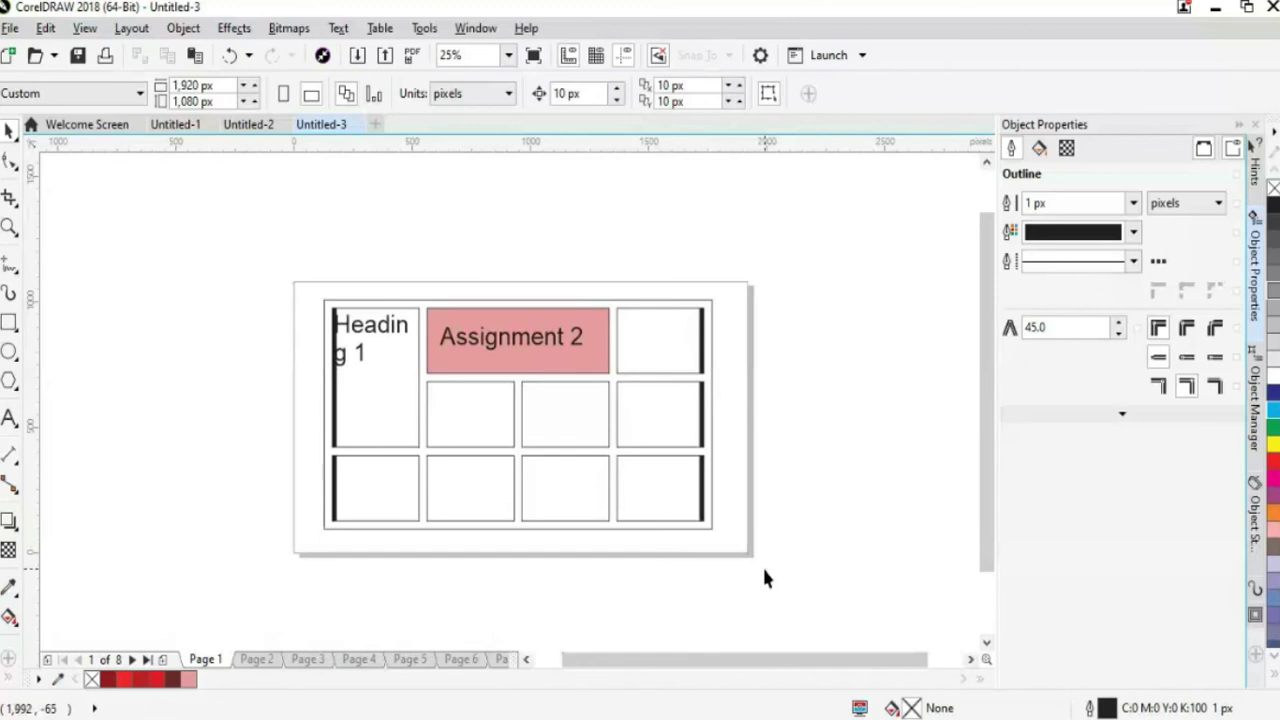
Select the "Assignment 2" cell with the Table tool and set its linked margins to 70 px.
click(515, 343)
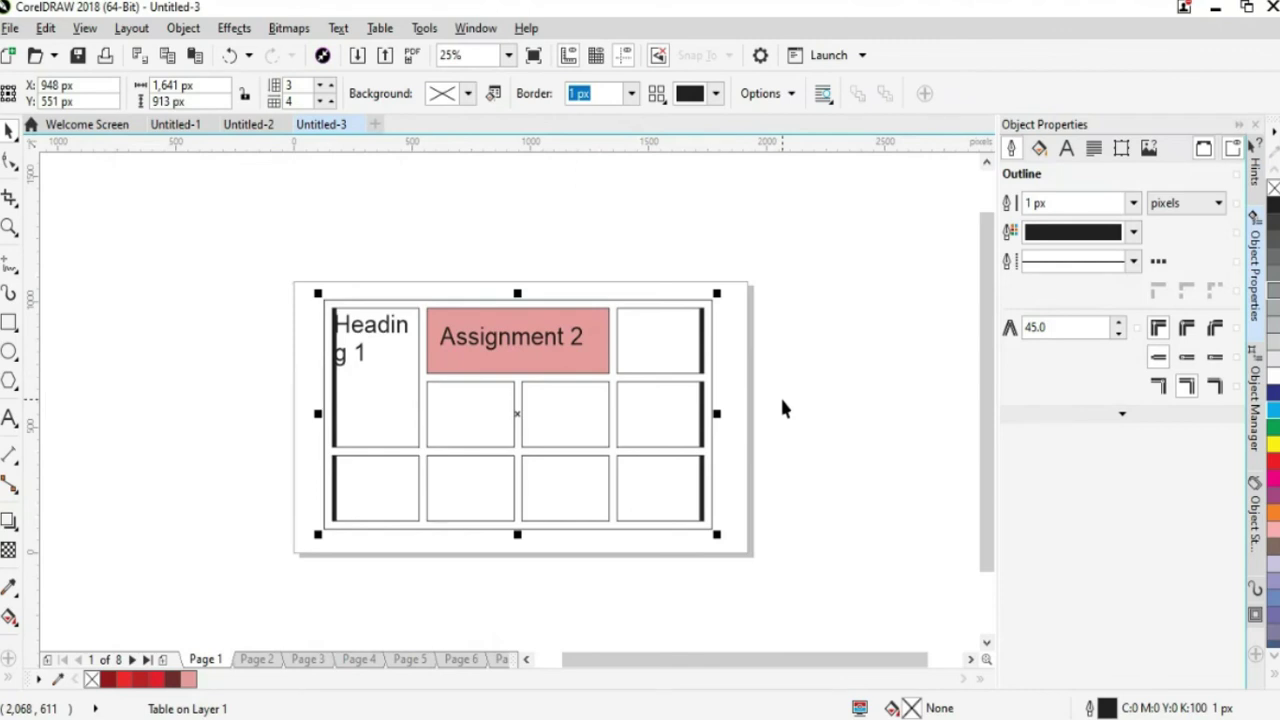
key(Escape)
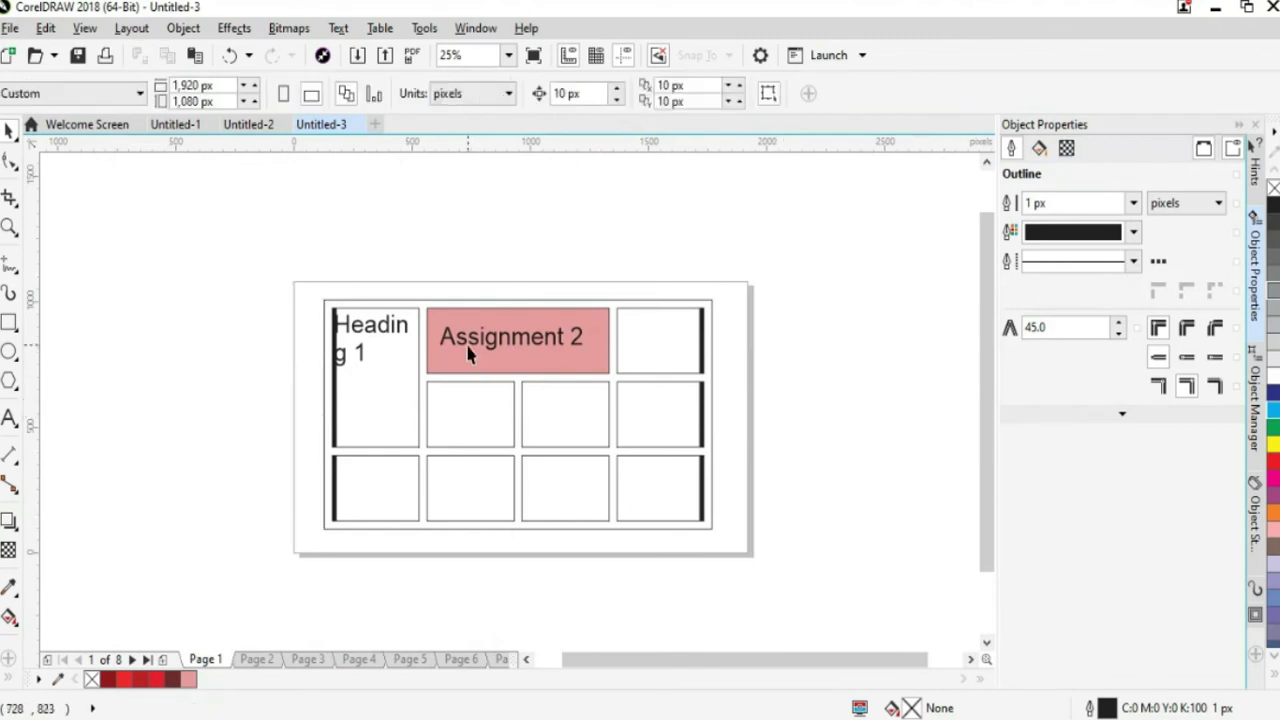
click(477, 345)
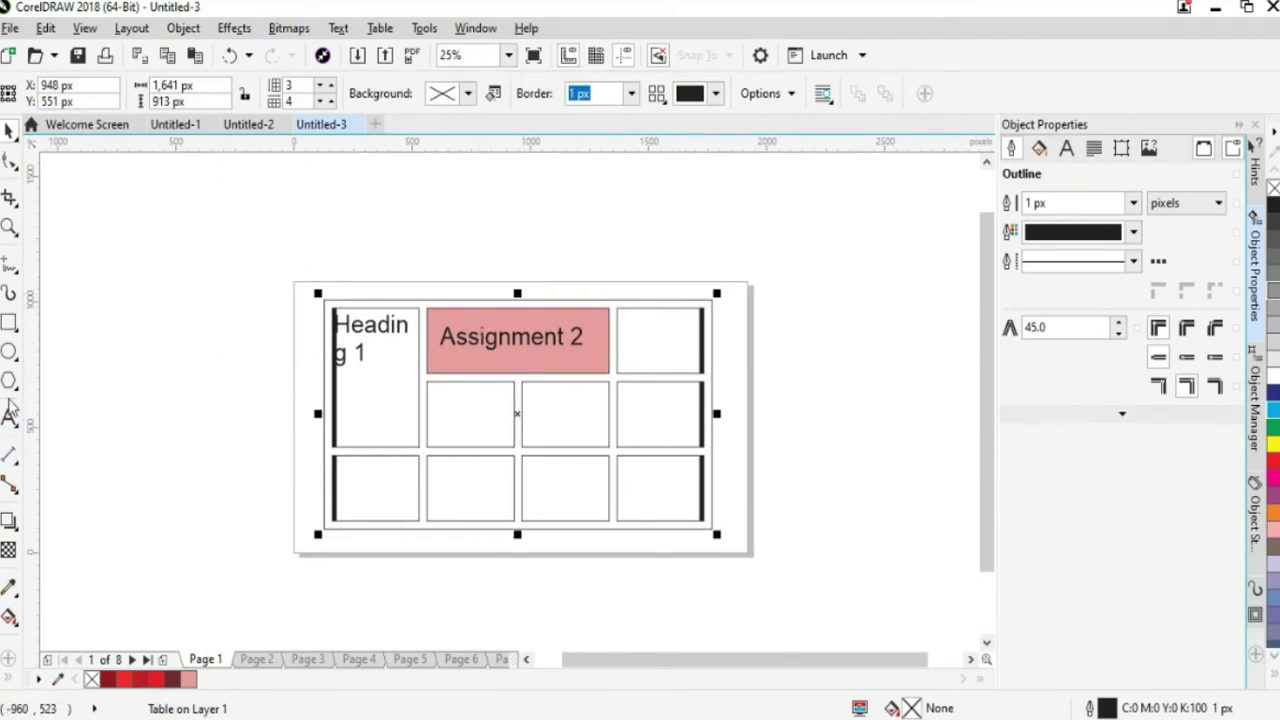
click(12, 426)
click(60, 437)
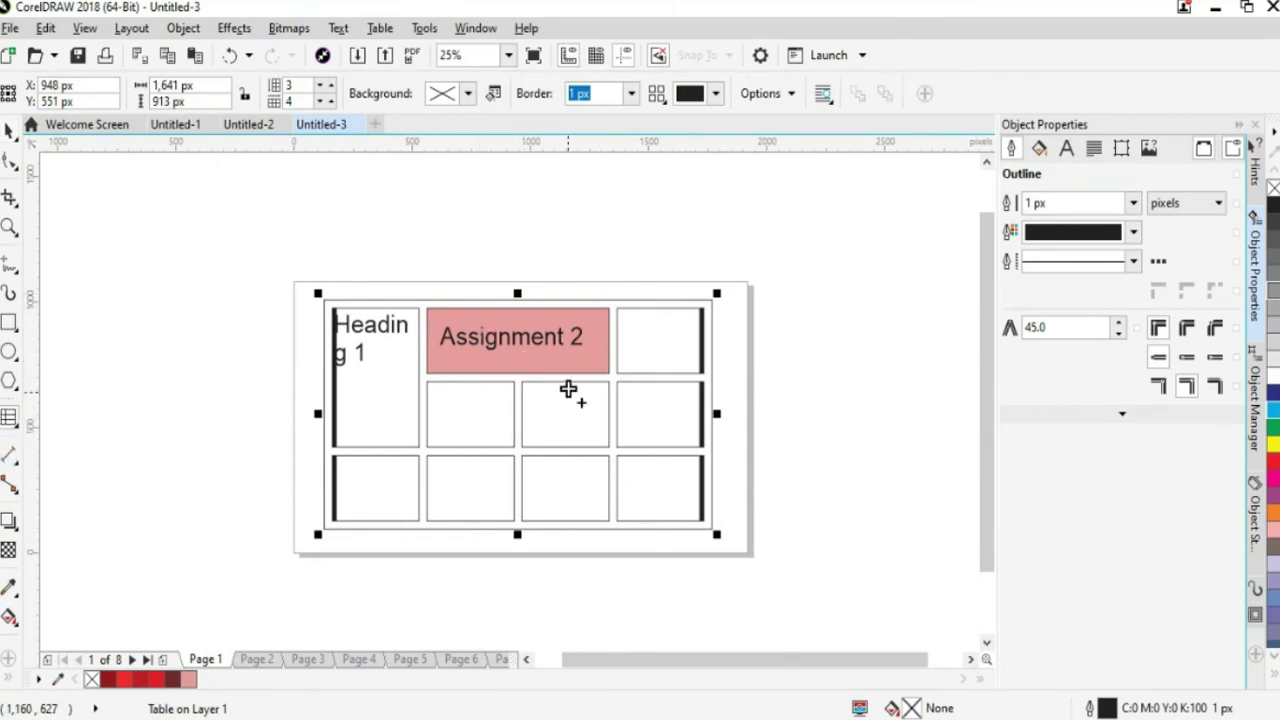
click(568, 362)
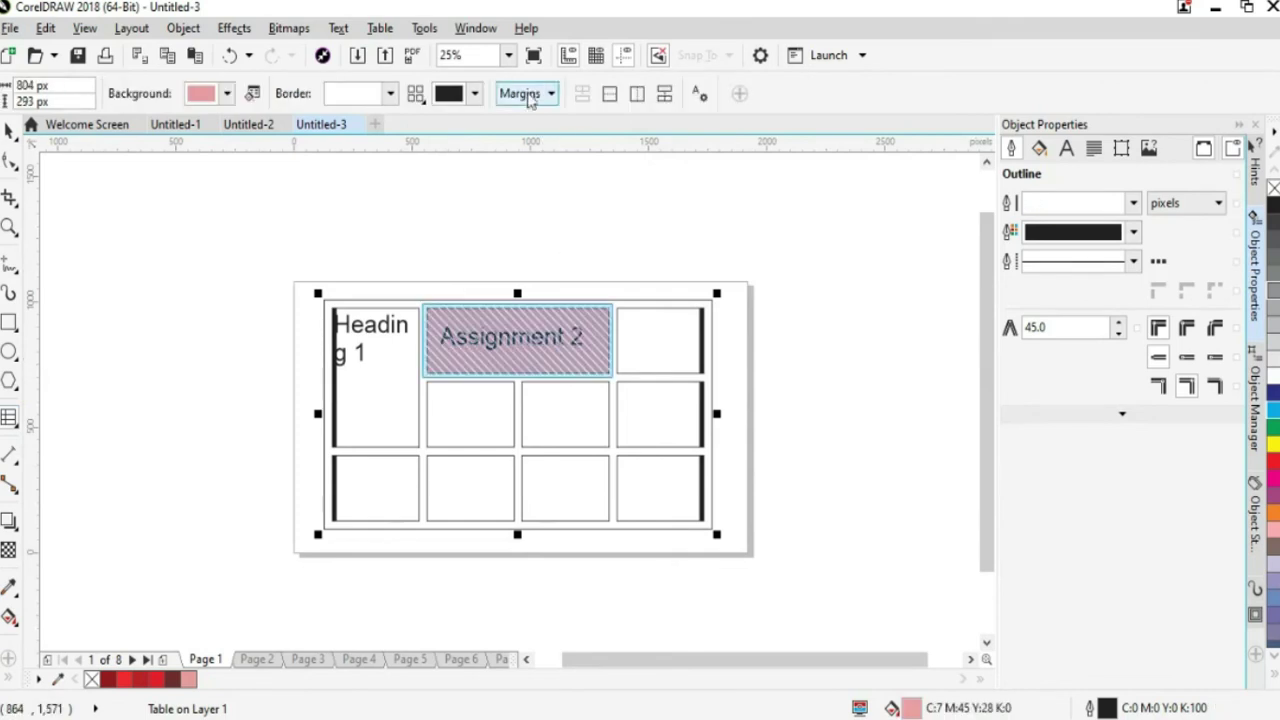
click(552, 94)
click(581, 156)
click(581, 156)
click(581, 146)
click(581, 146)
click(581, 146)
text(7)
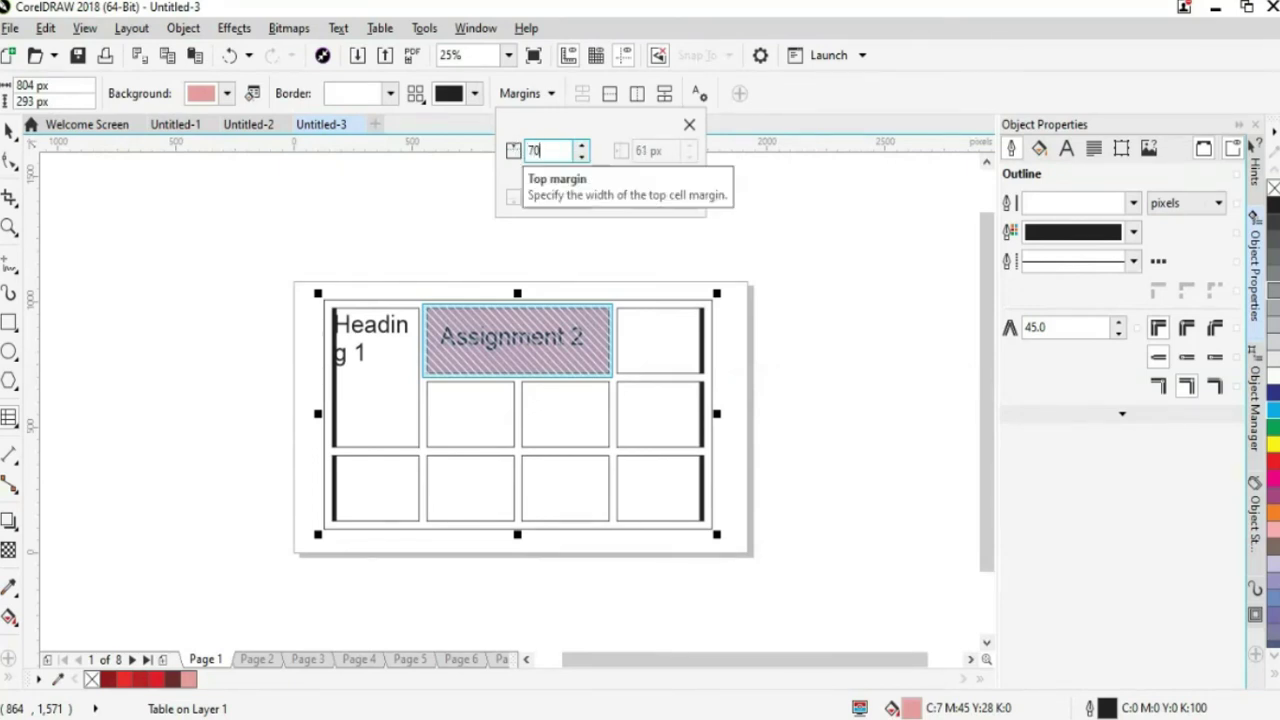
text(0)
key(Return)
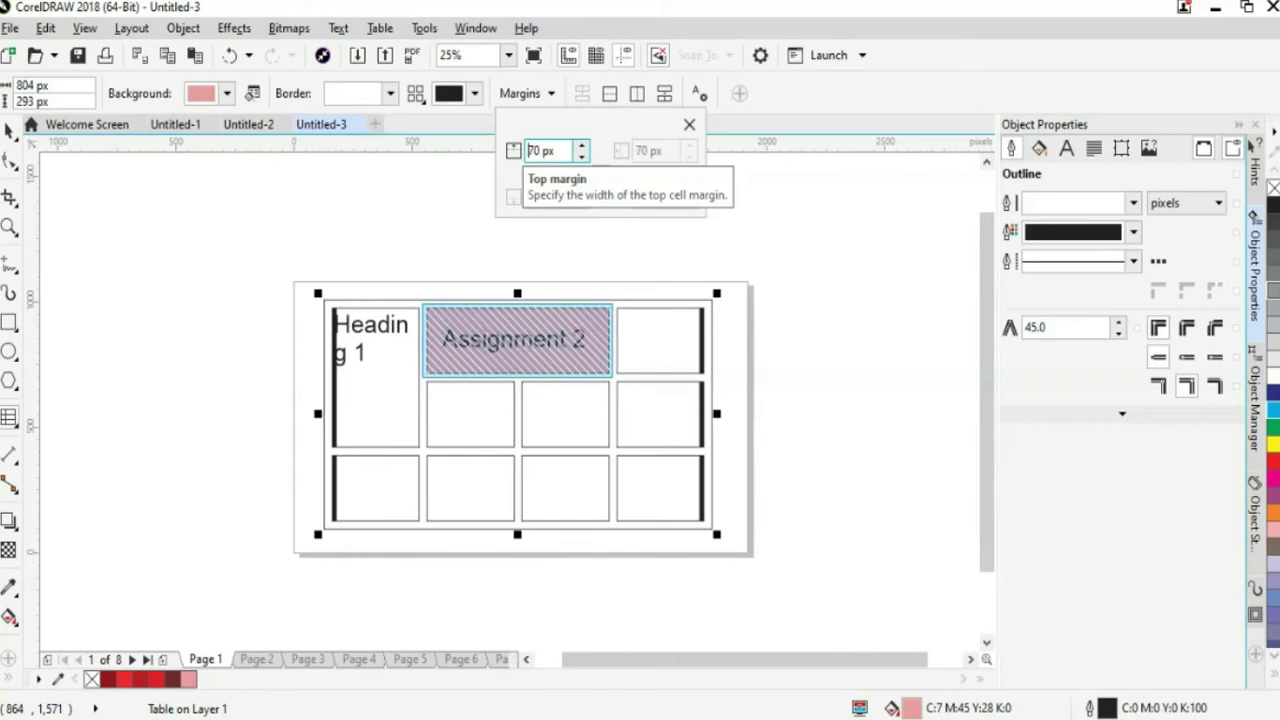
Raise the "Assignment 2" cell's linked margins to 76 px.
click(582, 146)
click(582, 146)
click(581, 147)
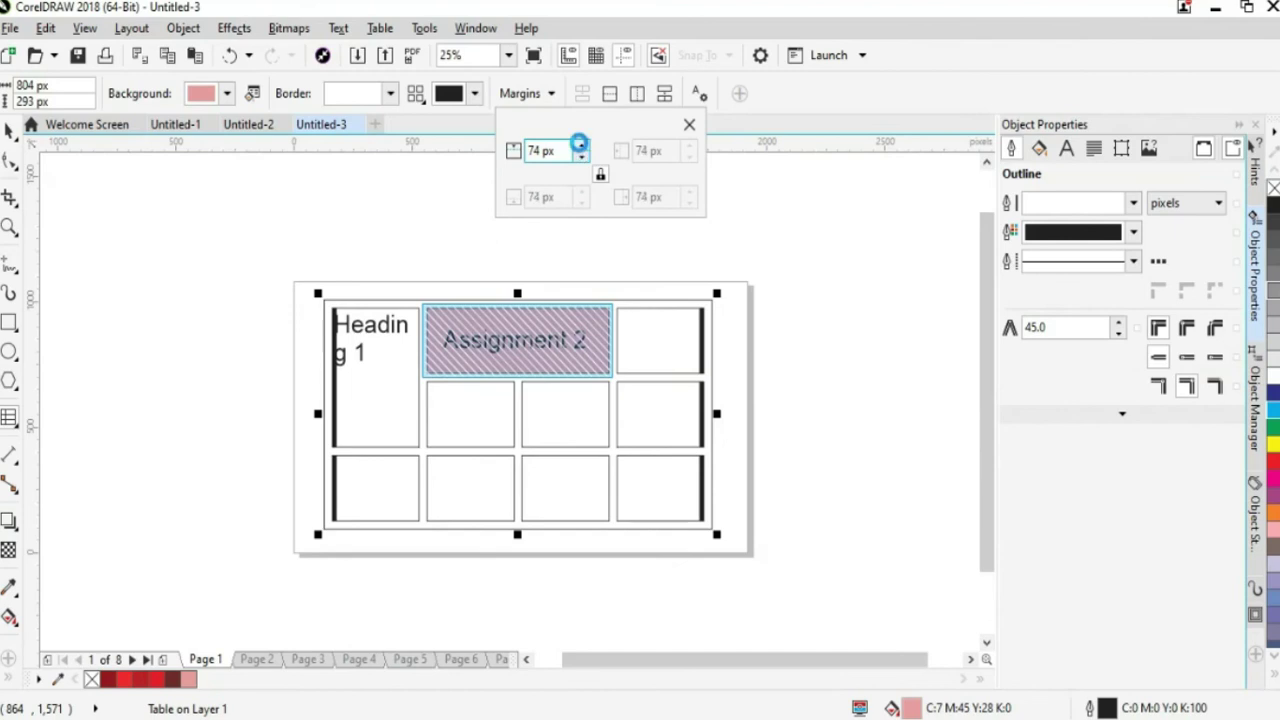
click(581, 147)
click(581, 147)
click(581, 147)
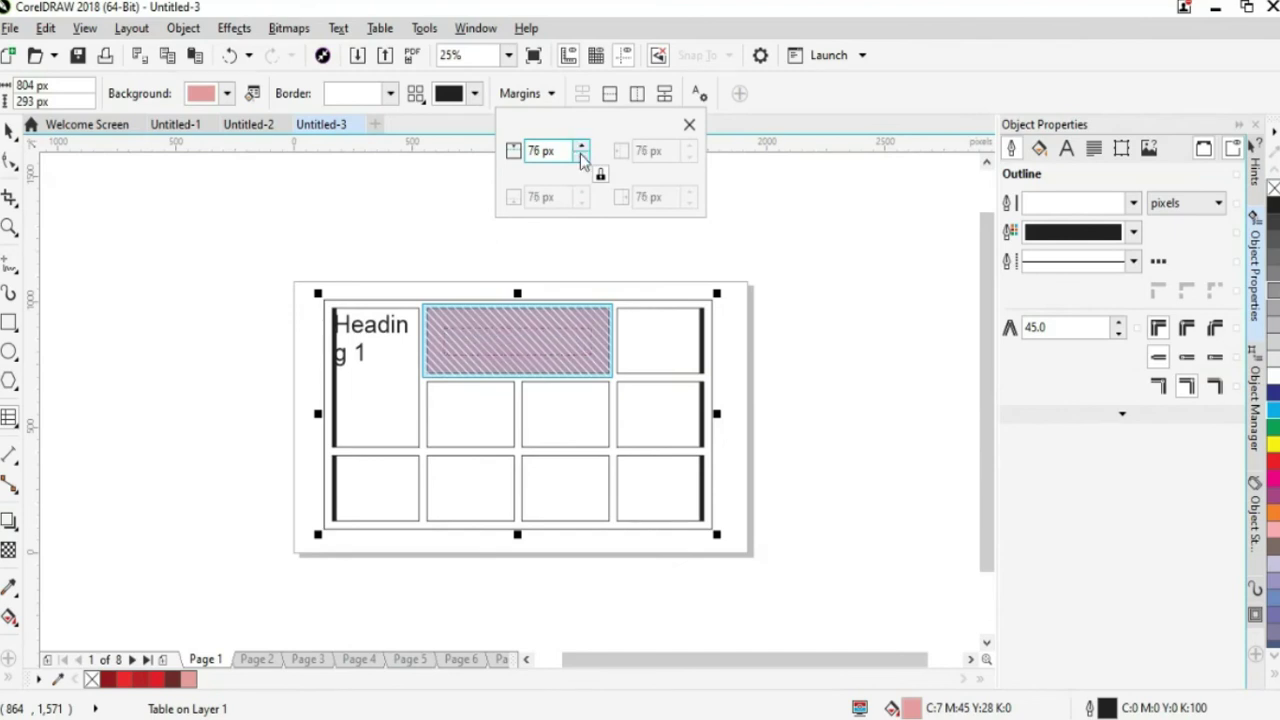
Set the "Assignment 2" cell's linked margins to 72 px and deselect the table.
click(581, 156)
click(581, 156)
click(581, 156)
click(581, 156)
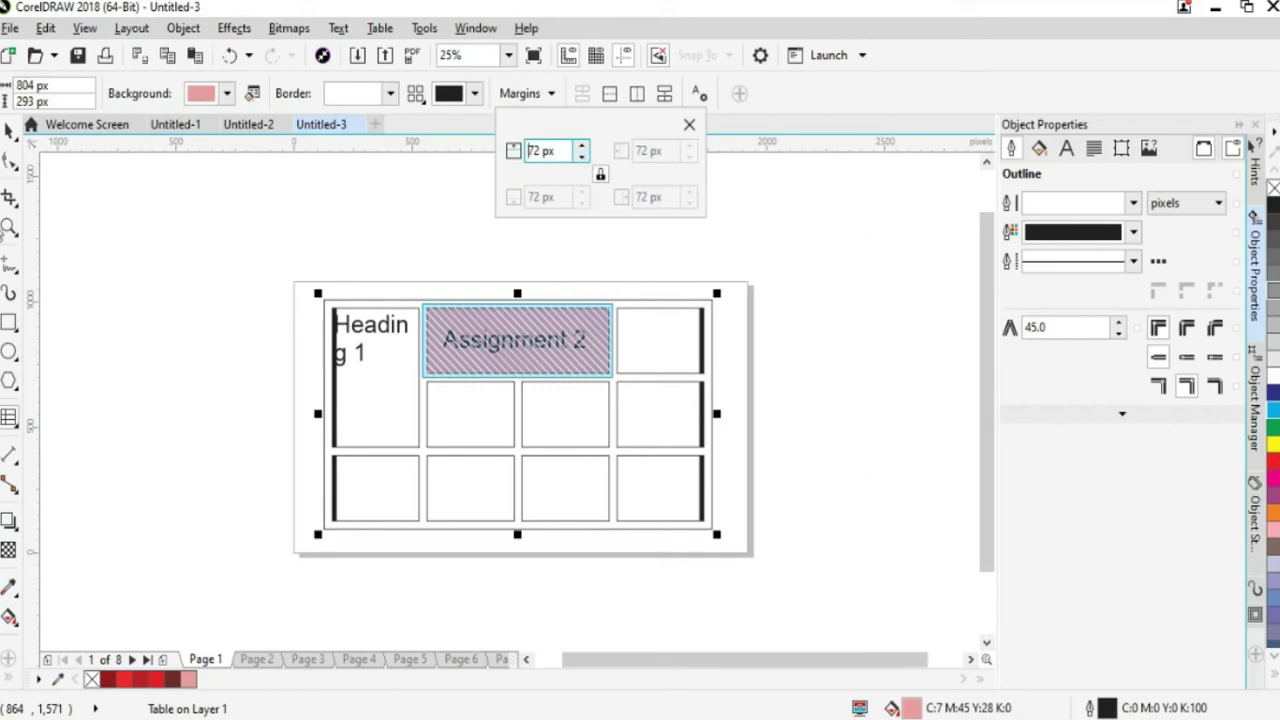
click(9, 133)
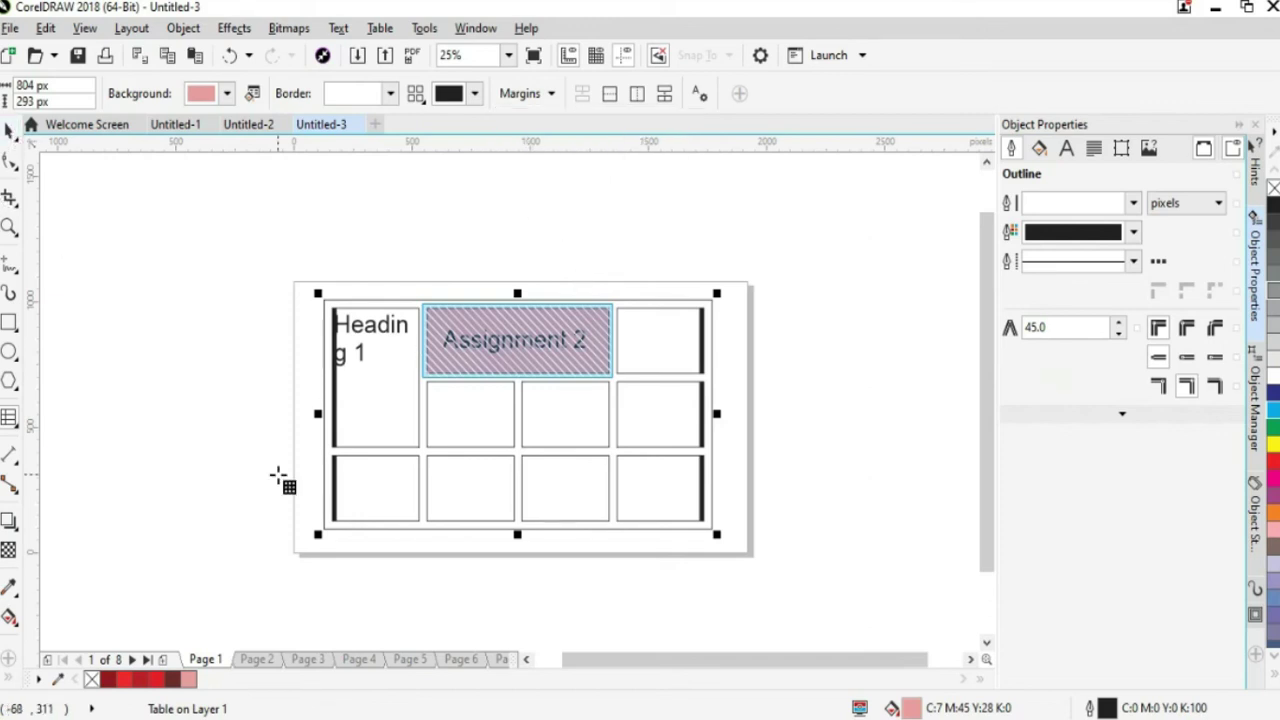
click(234, 420)
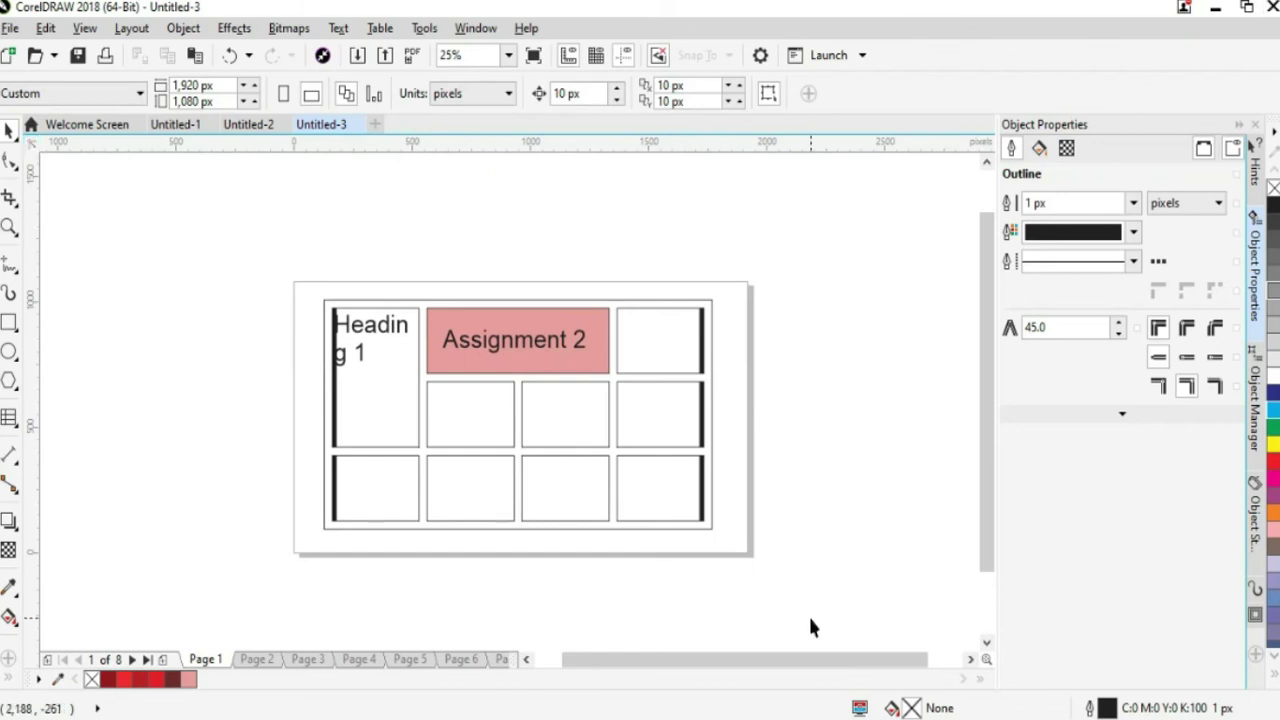
Draw a rectangle about 352 × 228 px above the page's upper edge and fill it with dark blue.
drag(808, 664, 785, 663)
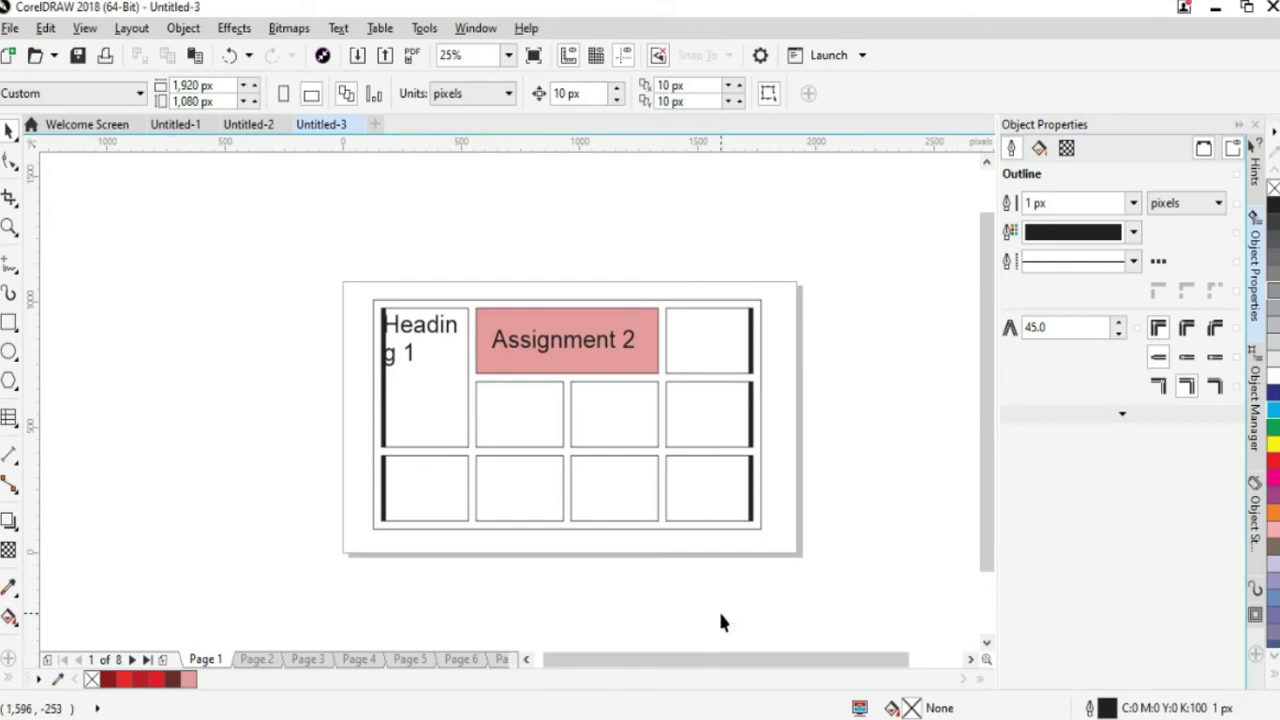
drag(812, 664, 829, 666)
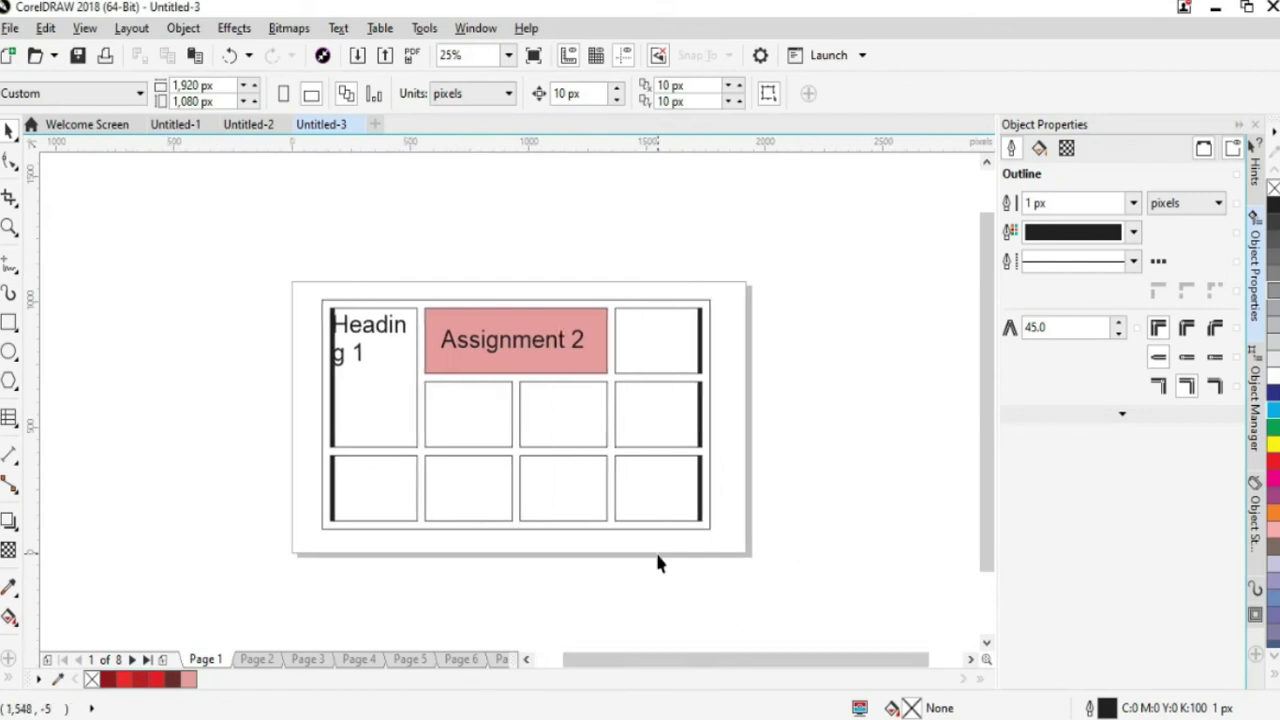
click(574, 521)
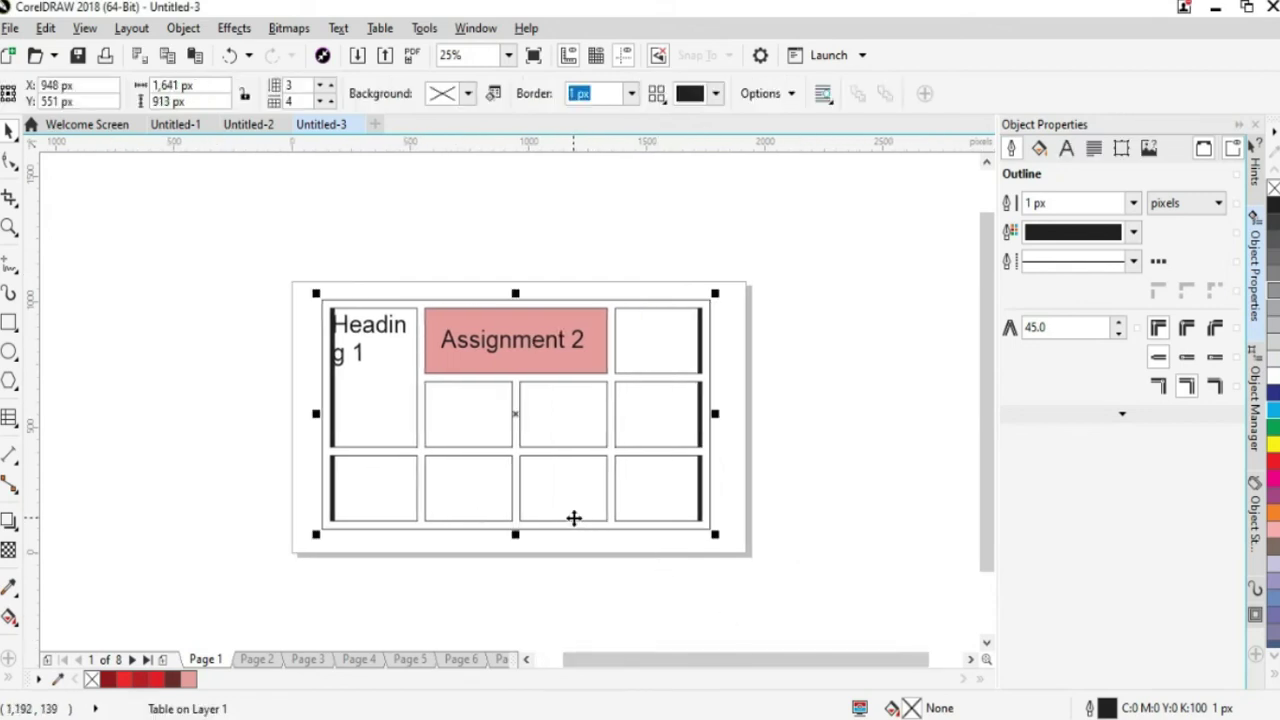
click(549, 562)
drag(322, 203, 412, 262)
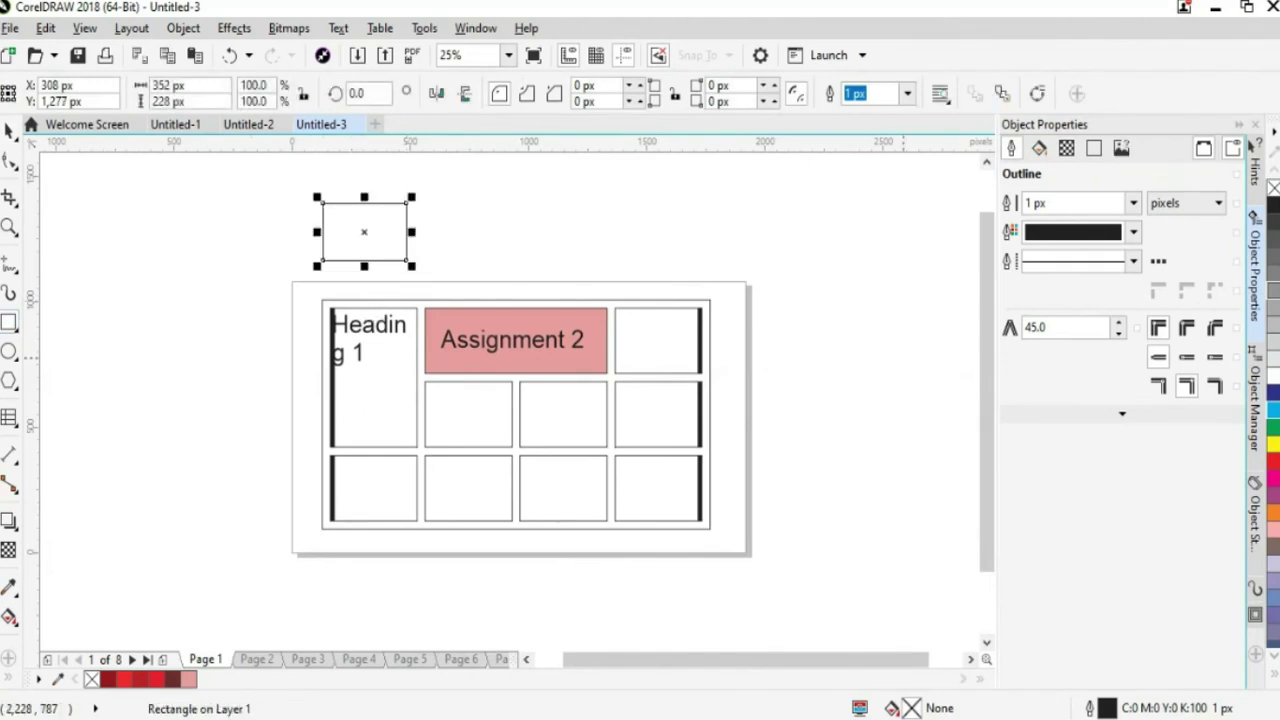
click(1272, 392)
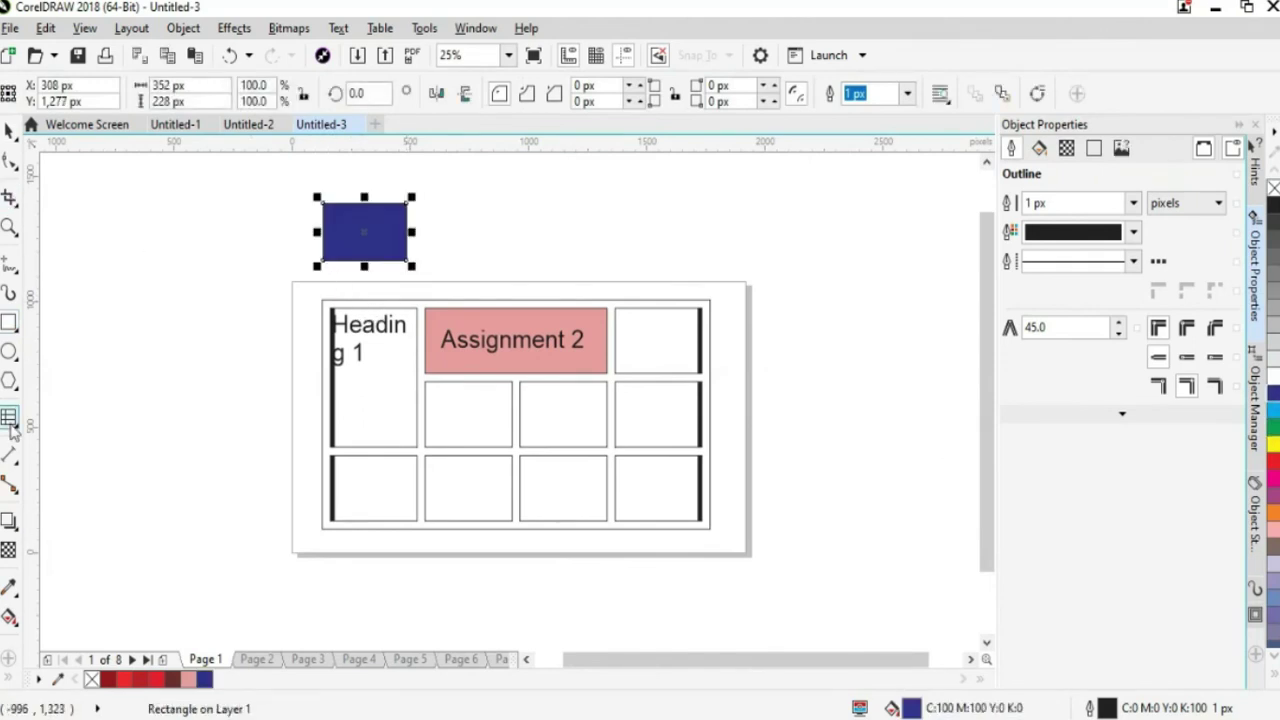
Add a black drop shadow to the blue rectangle, cast straight down about 20 px, and deselect it.
click(12, 519)
click(86, 521)
drag(364, 232, 366, 268)
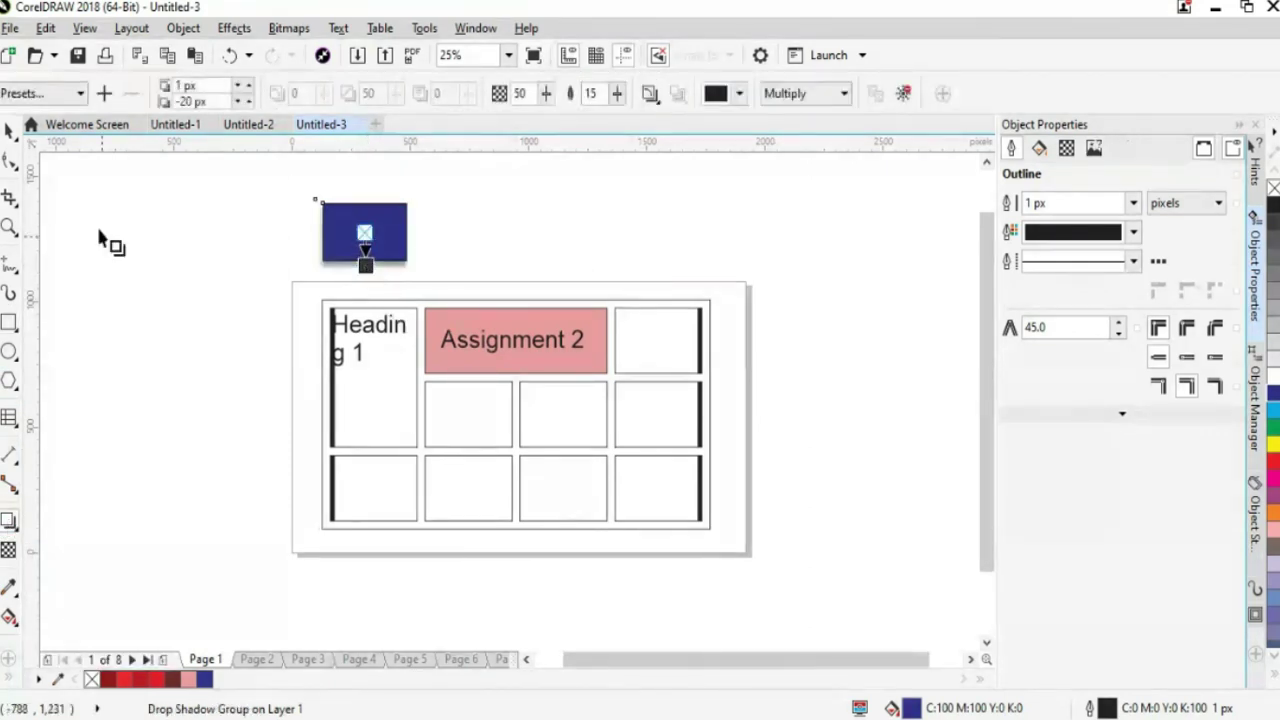
click(9, 130)
click(94, 209)
Copy the blue rectangle three times to form a row of four above the page, and deselect.
click(364, 236)
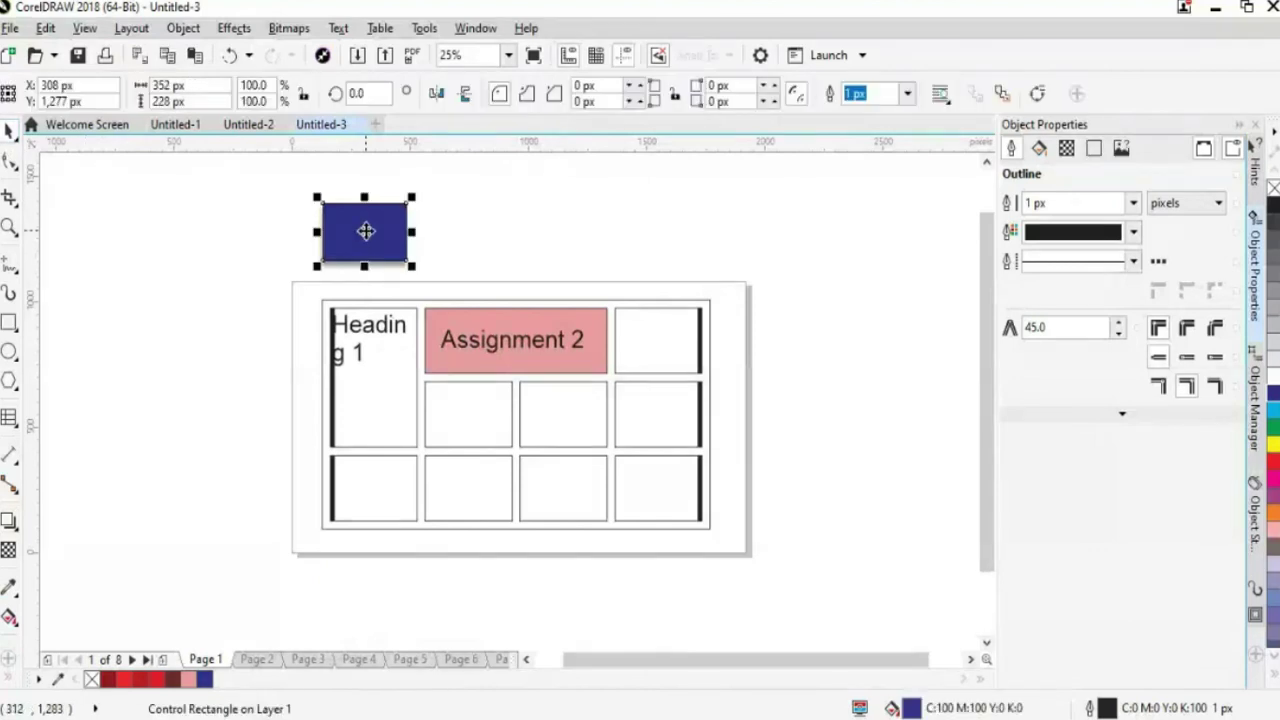
drag(366, 231, 546, 241)
click(485, 265)
right_click(569, 241)
click(573, 240)
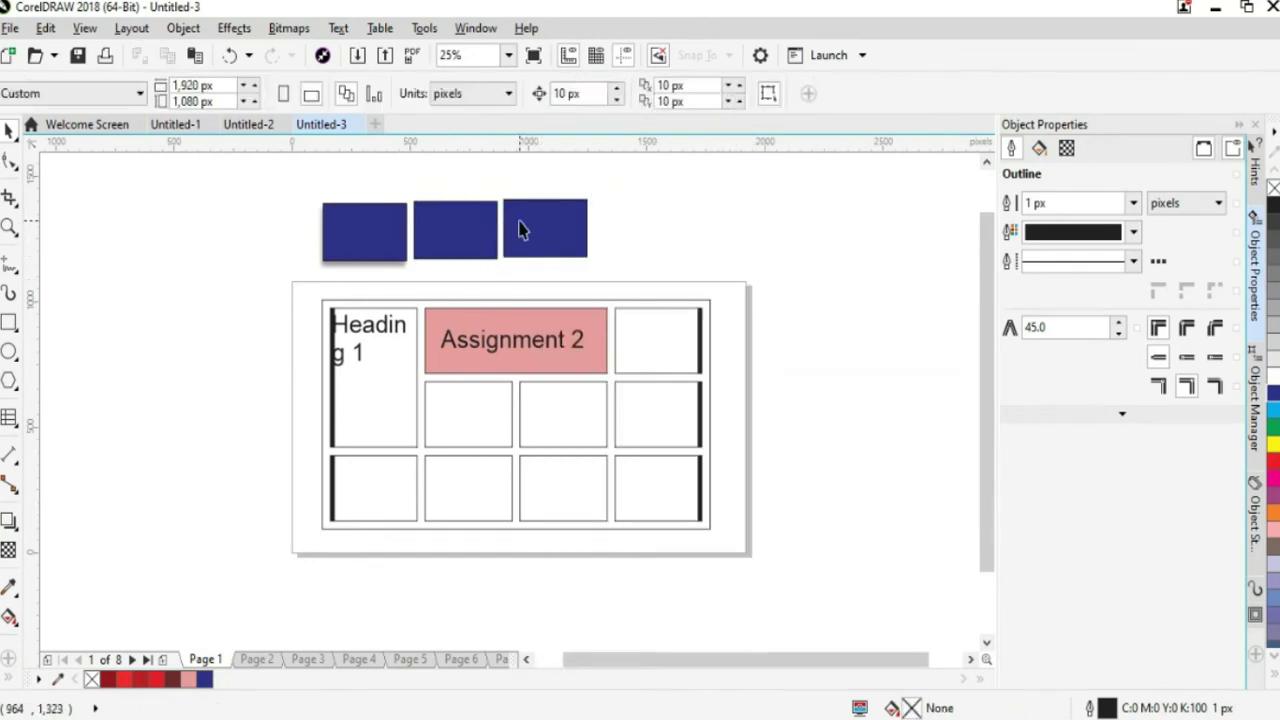
drag(528, 233, 617, 230)
click(826, 287)
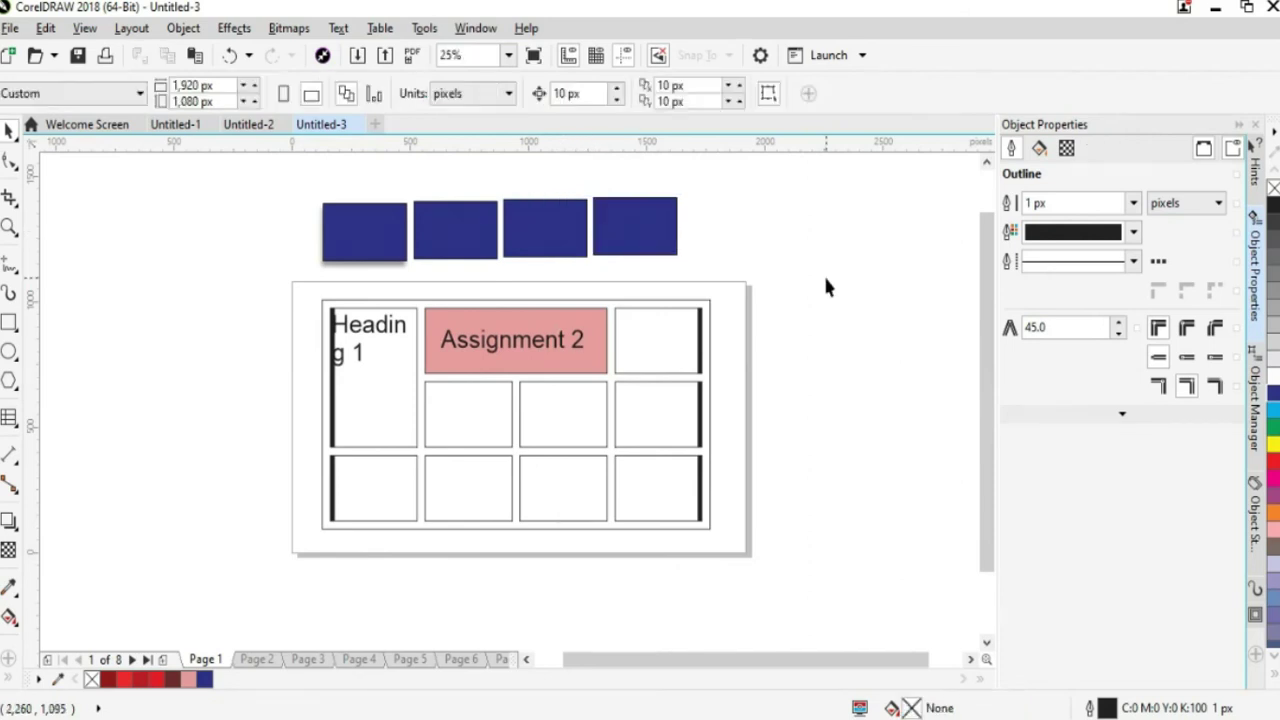